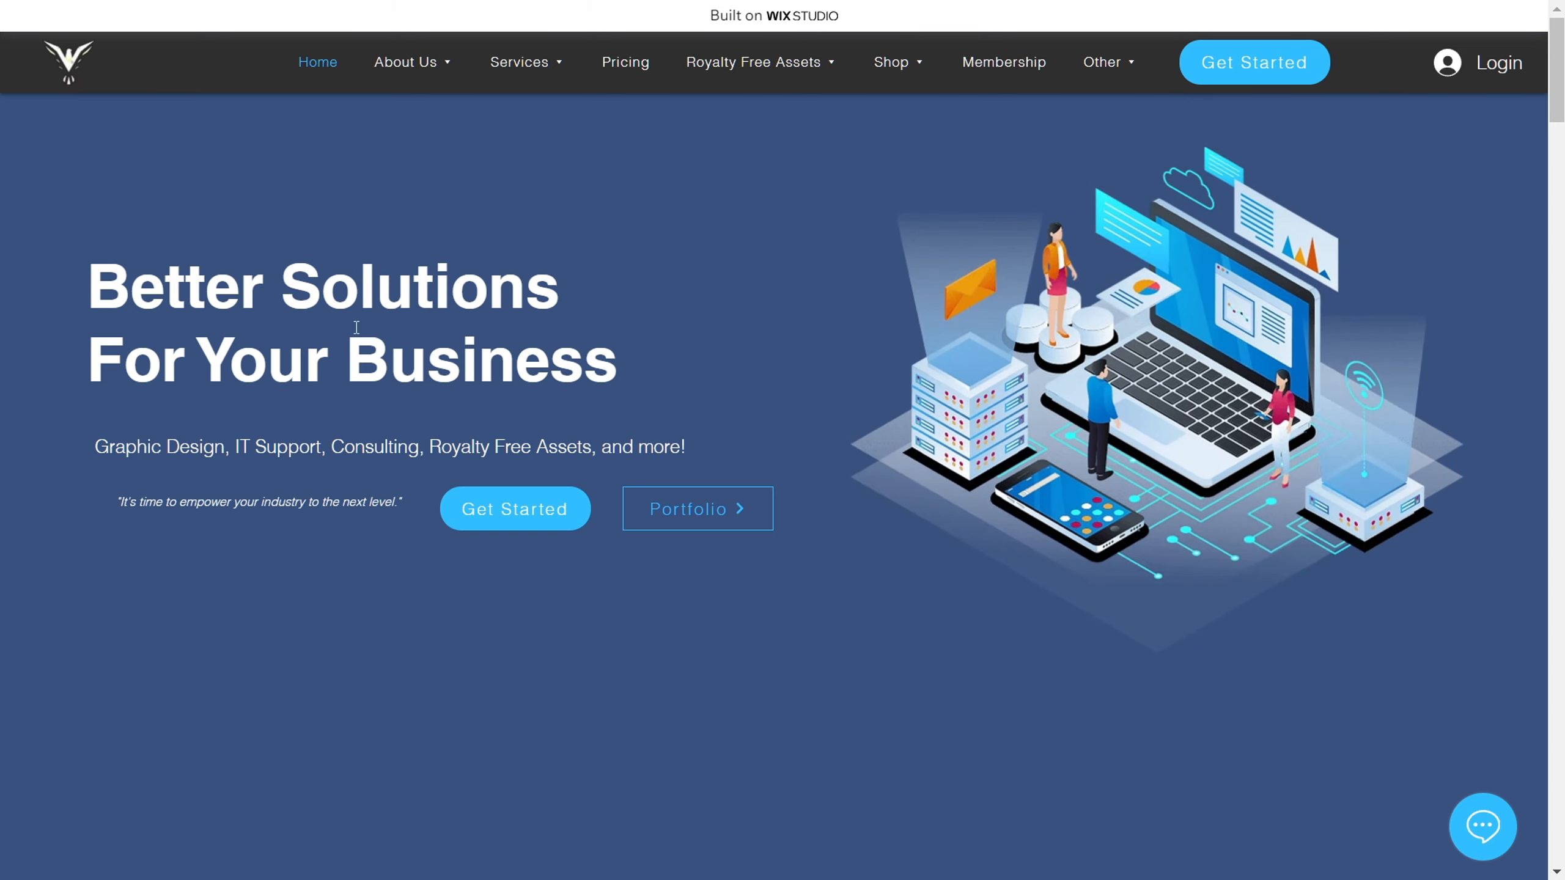
Step: Highlight the services line under the home page headline, clear the selection, and close the chat window
drag(91, 450, 700, 450)
click(122, 500)
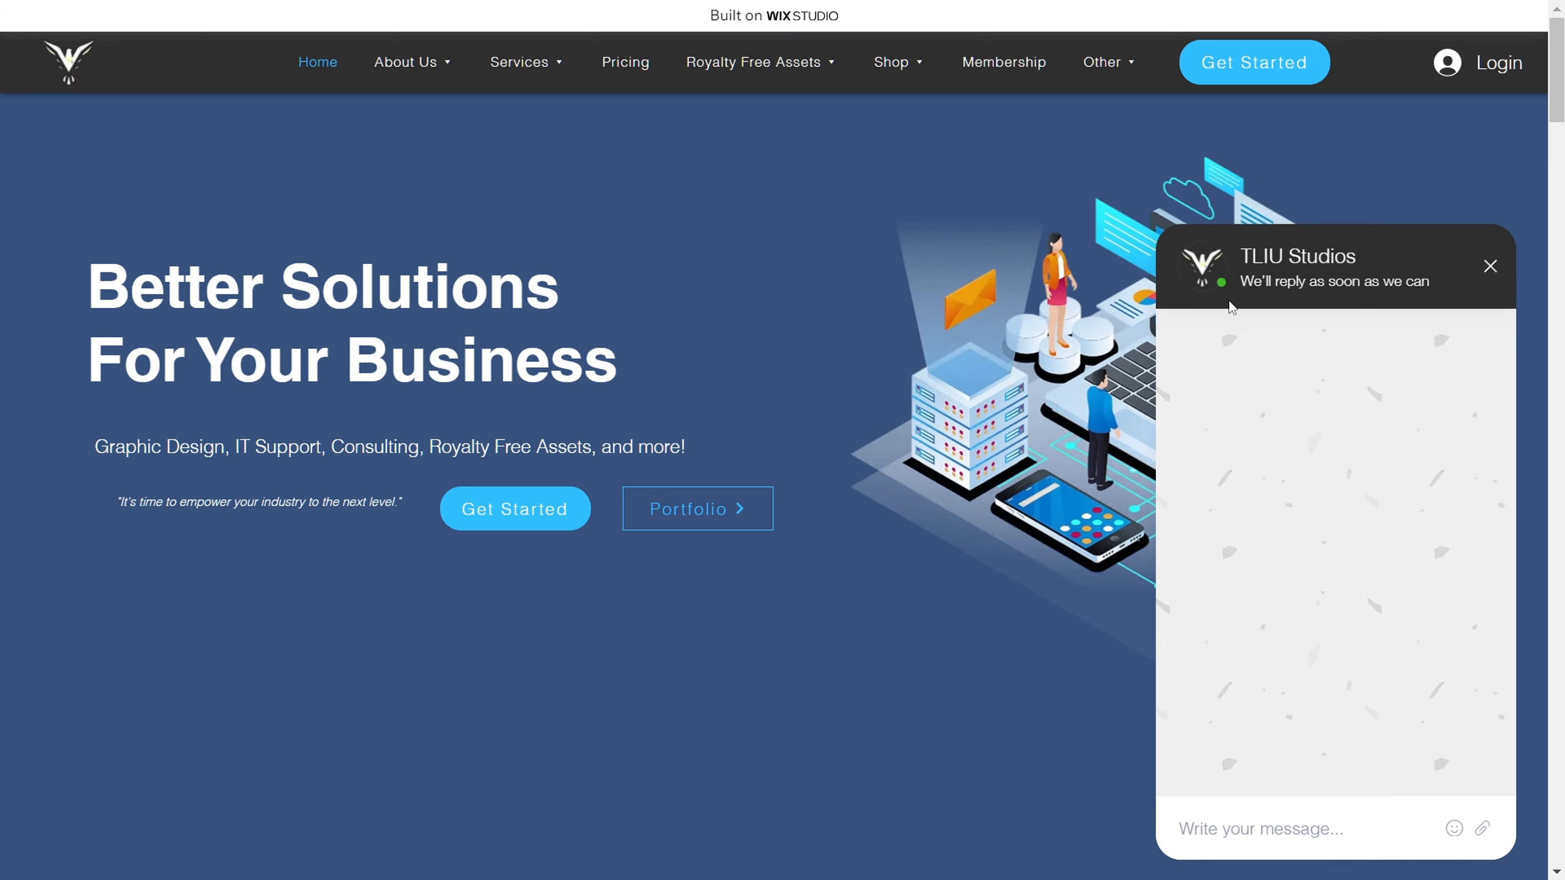
click(1490, 266)
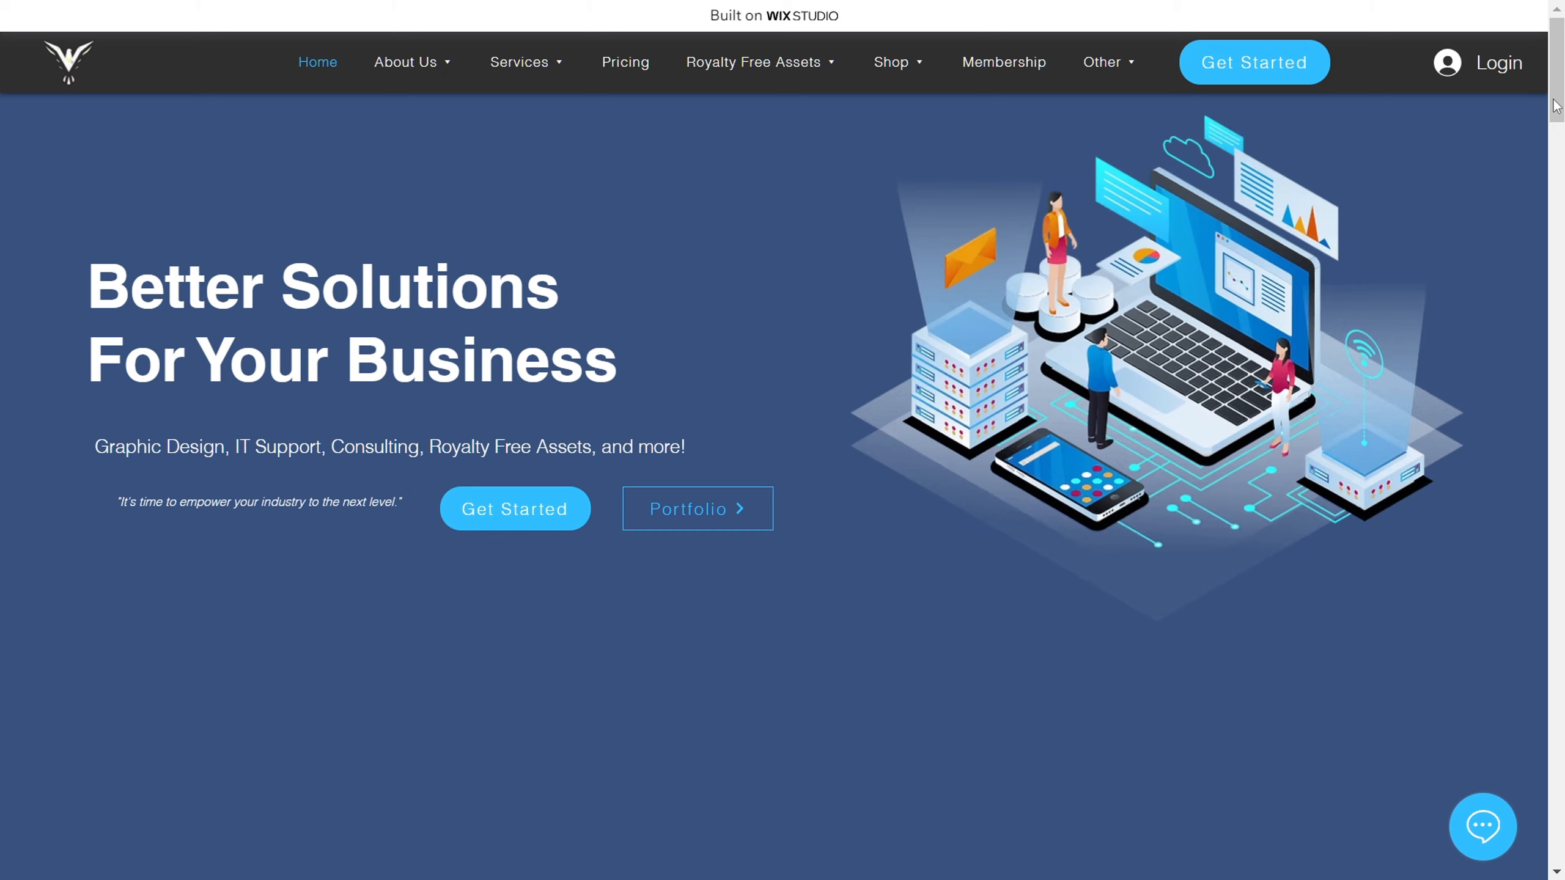
Step: Look over the Partners & Affiliates strip and the strategy statement, and highlight the Services heading
drag(1548, 108, 1412, 187)
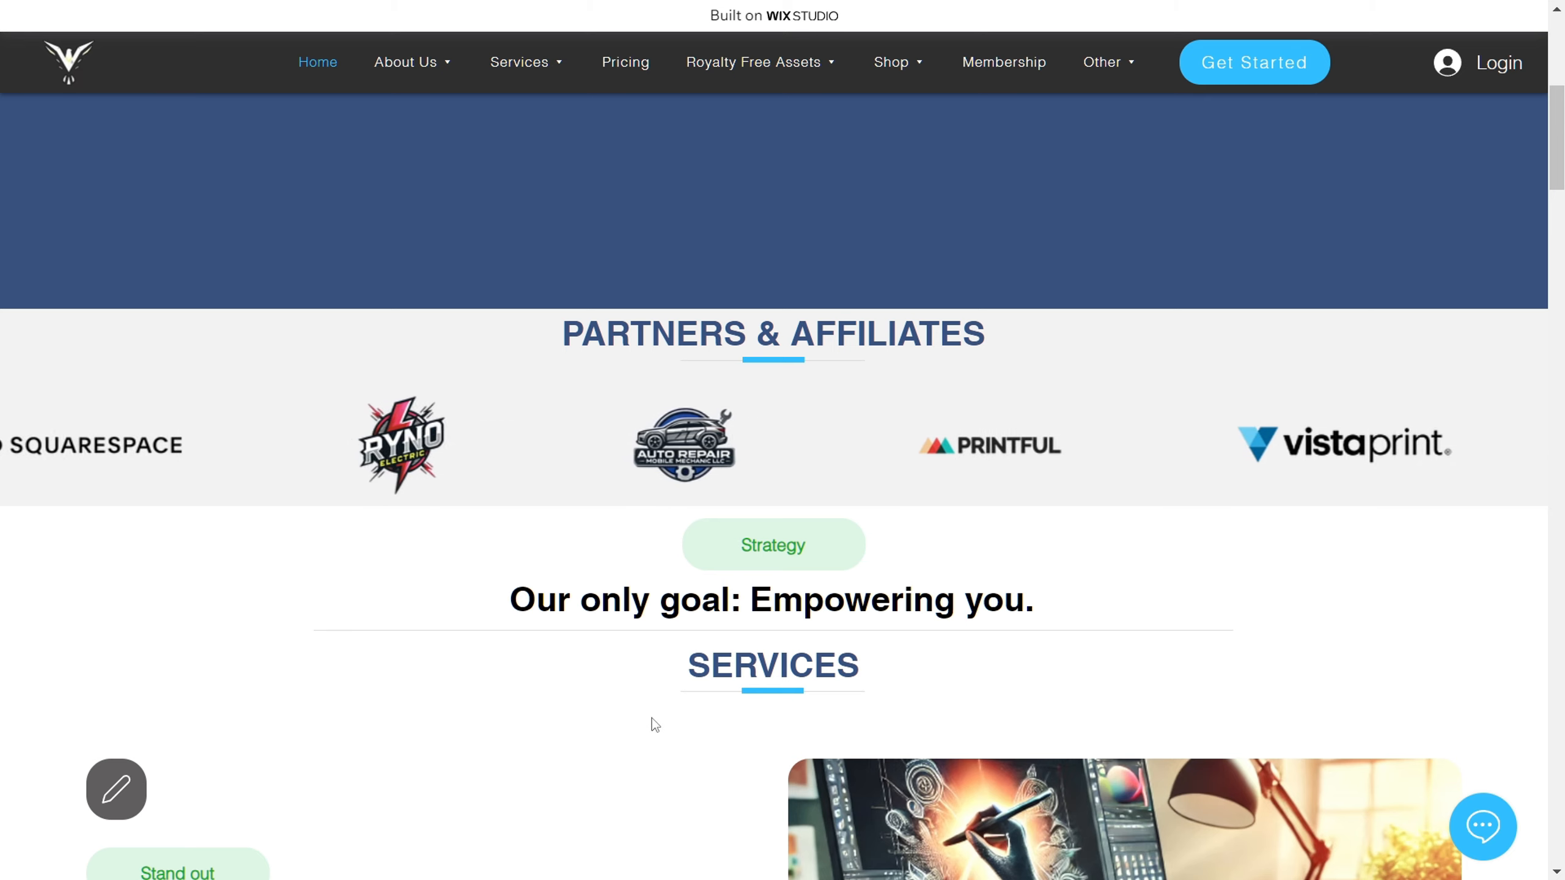
scroll(651, 721, down, 3)
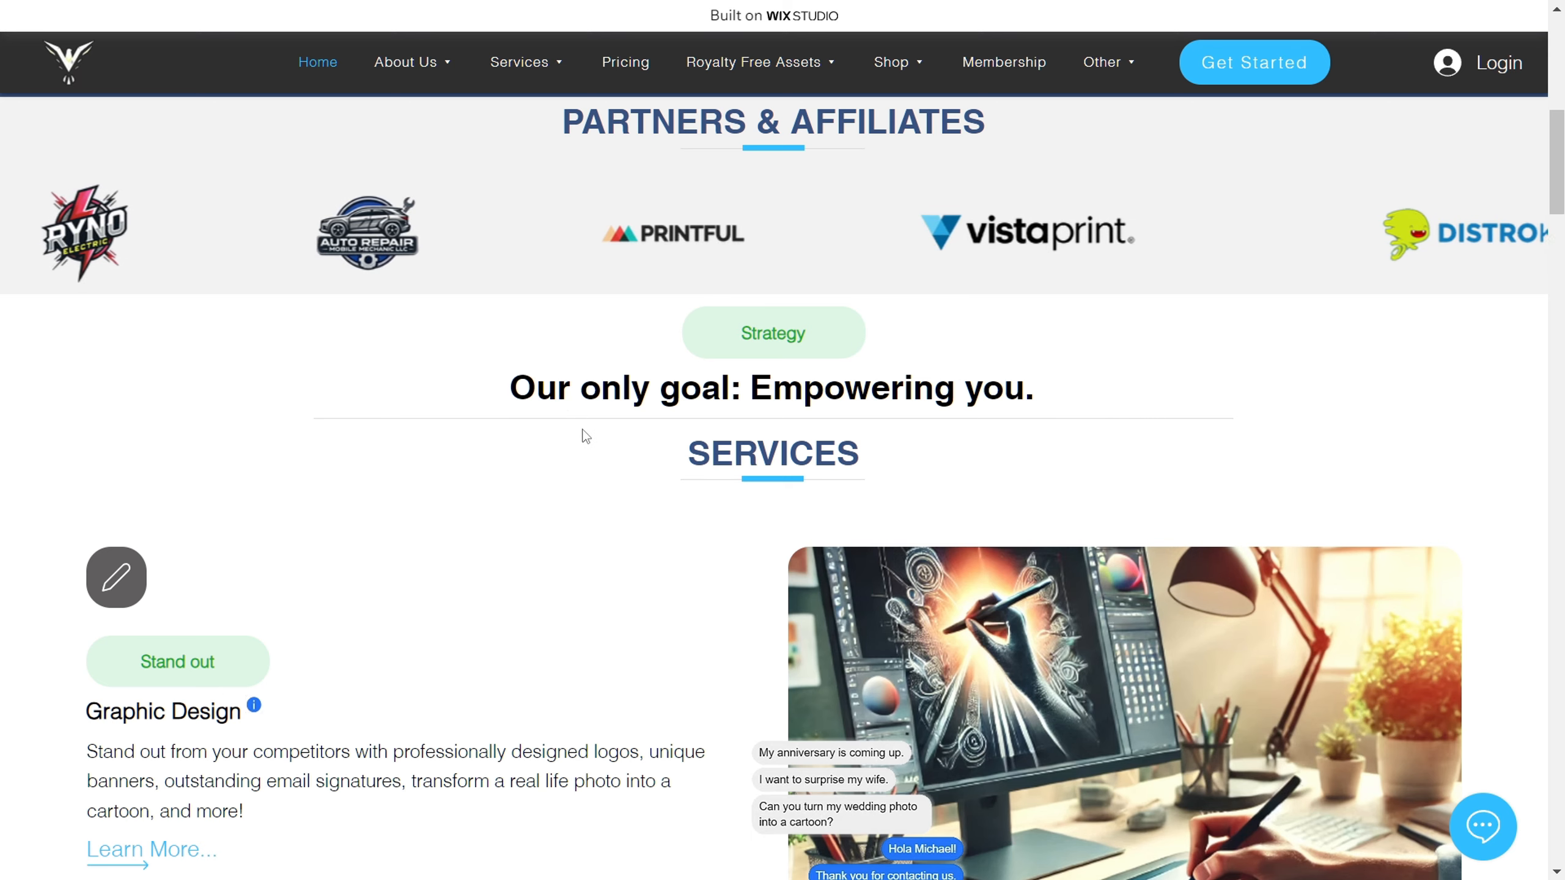
scroll(579, 433, down, 3)
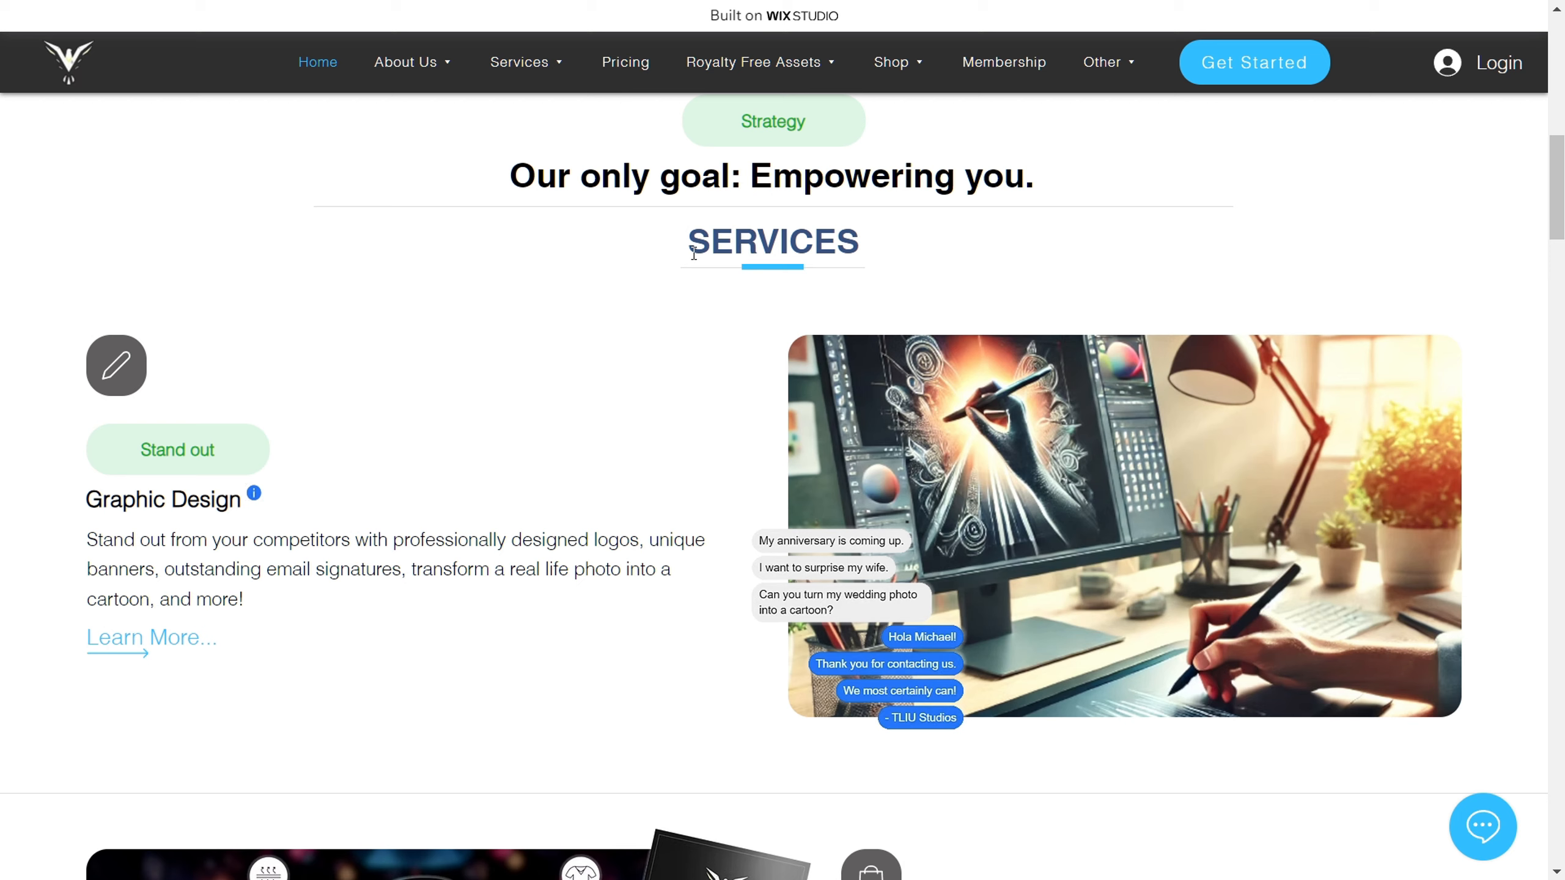
drag(693, 253, 880, 248)
click(583, 324)
Step: Read the info notes for the Graphic Design and Marketing Materials services
mouse_move(262, 504)
scroll(626, 427, down, 6)
scroll(626, 428, down, 2)
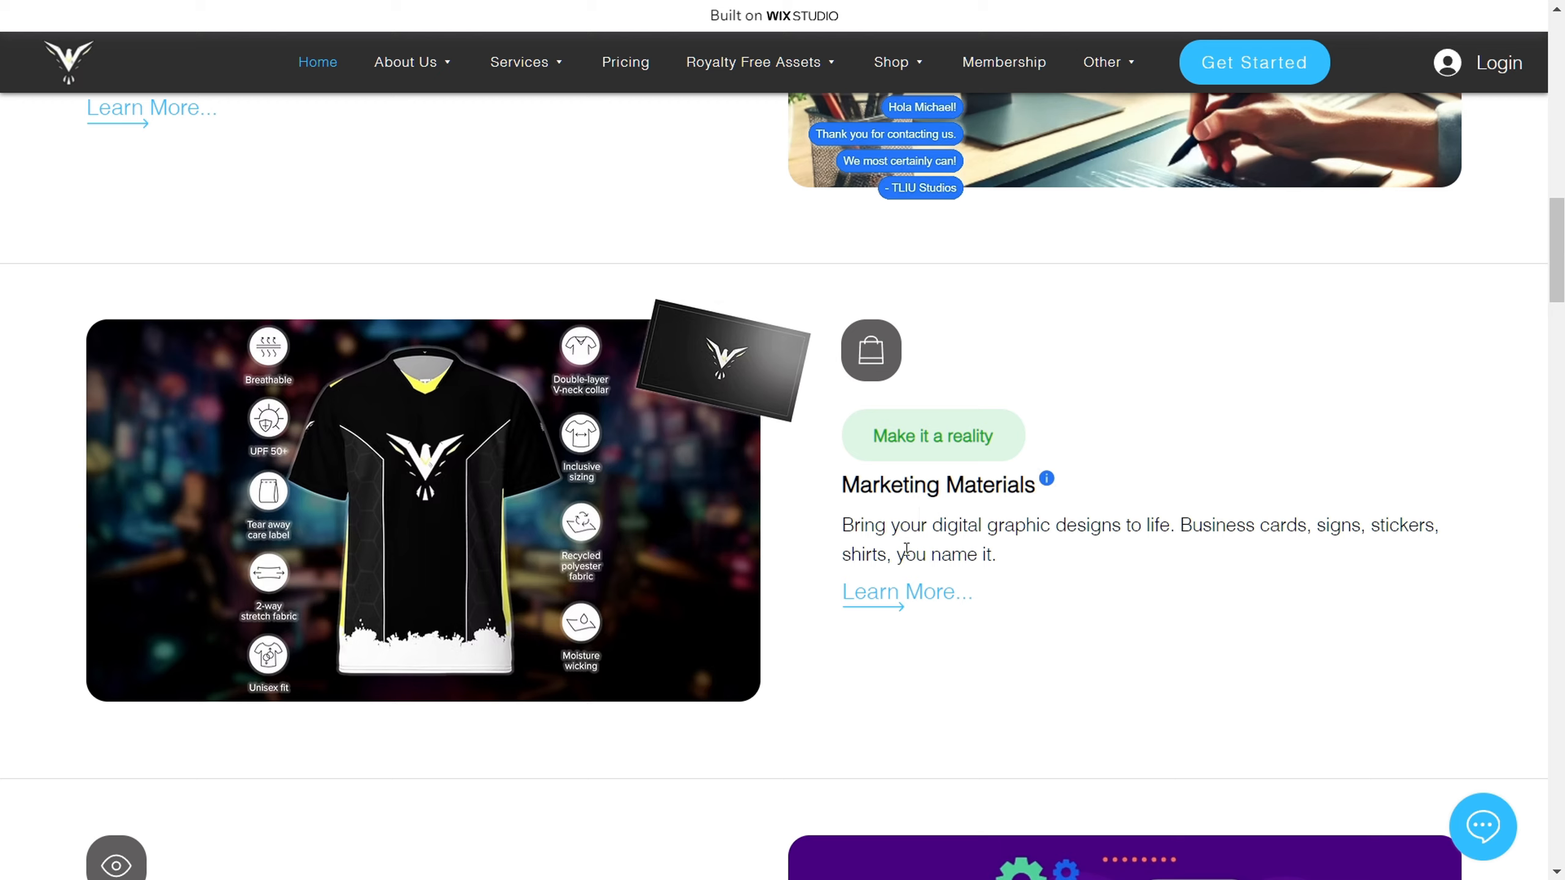
mouse_move(1048, 481)
scroll(1097, 622, down, 9)
scroll(1097, 619, up, 2)
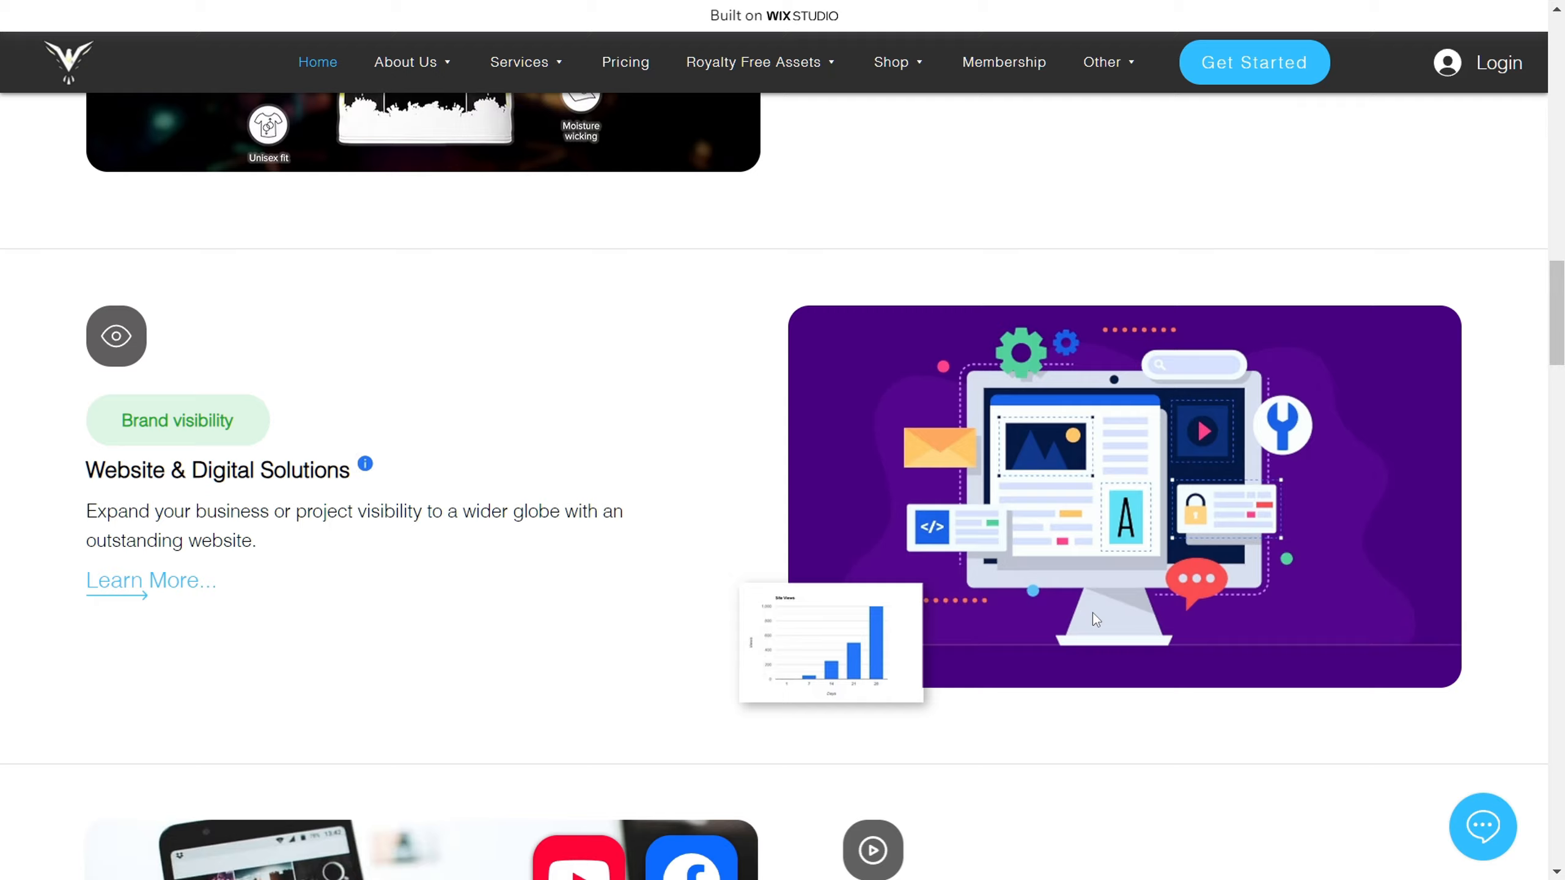
Step: Read the info notes for the Website & Digital Solutions and Media & Content Creation services
scroll(1093, 613, up, 2)
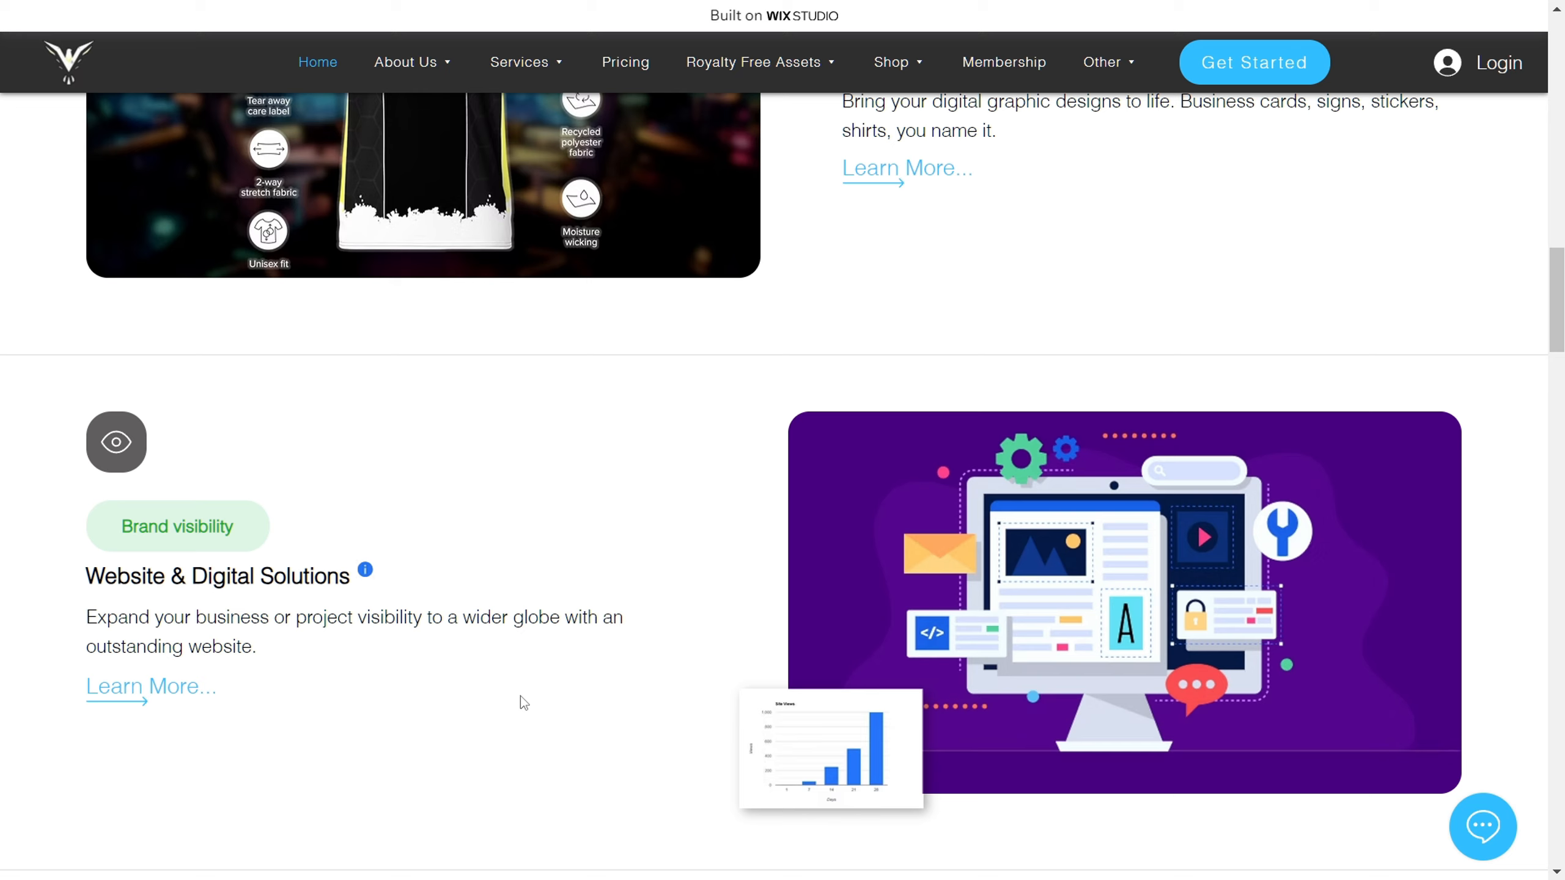
mouse_move(366, 573)
scroll(591, 582, down, 5)
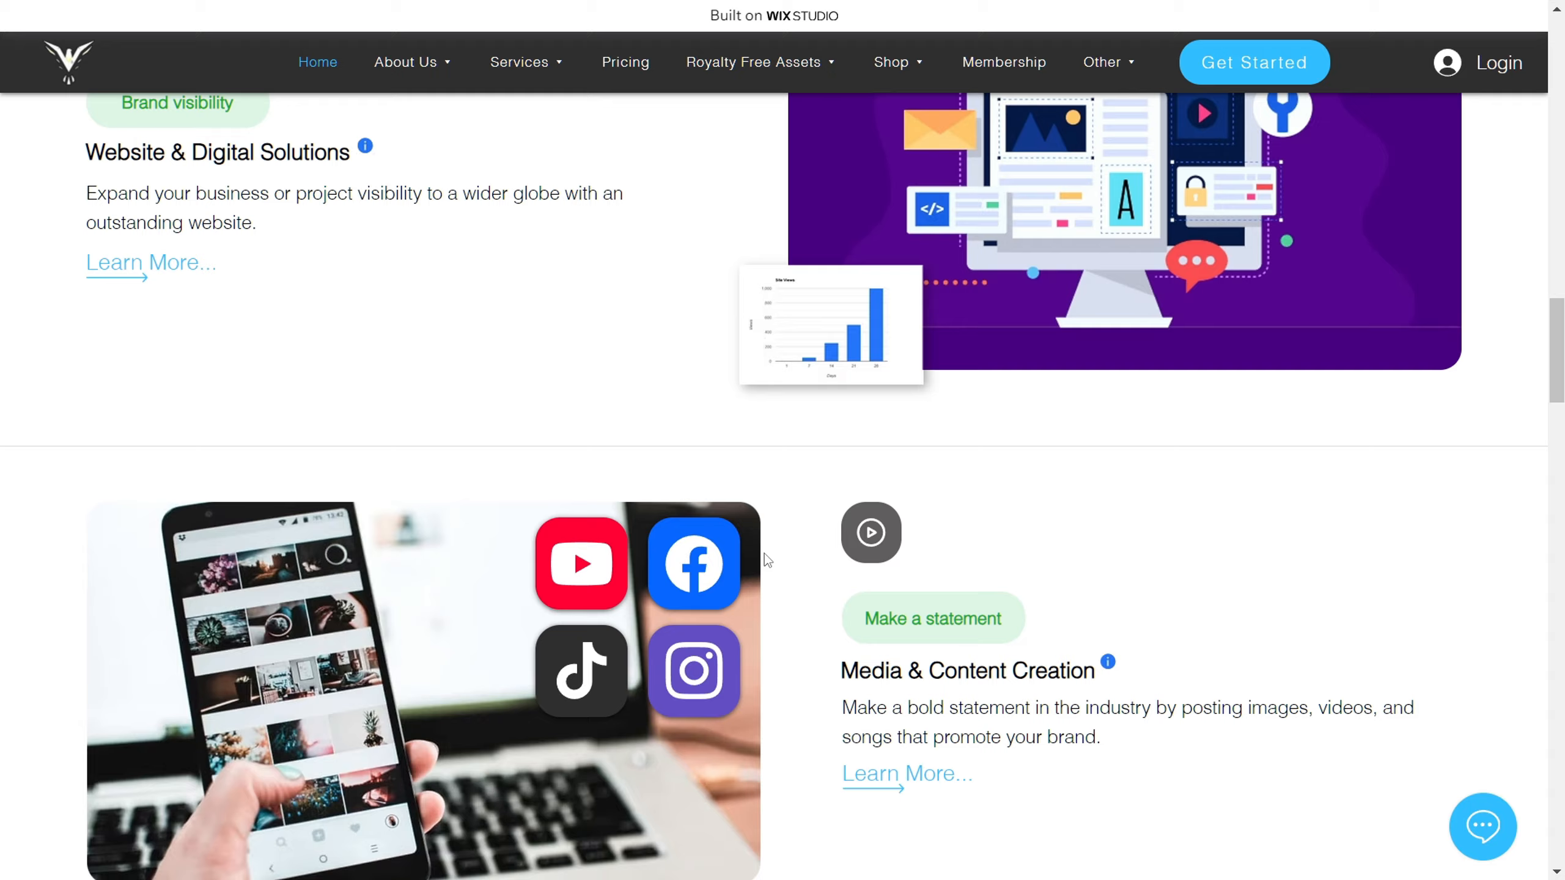
scroll(768, 560, down, 2)
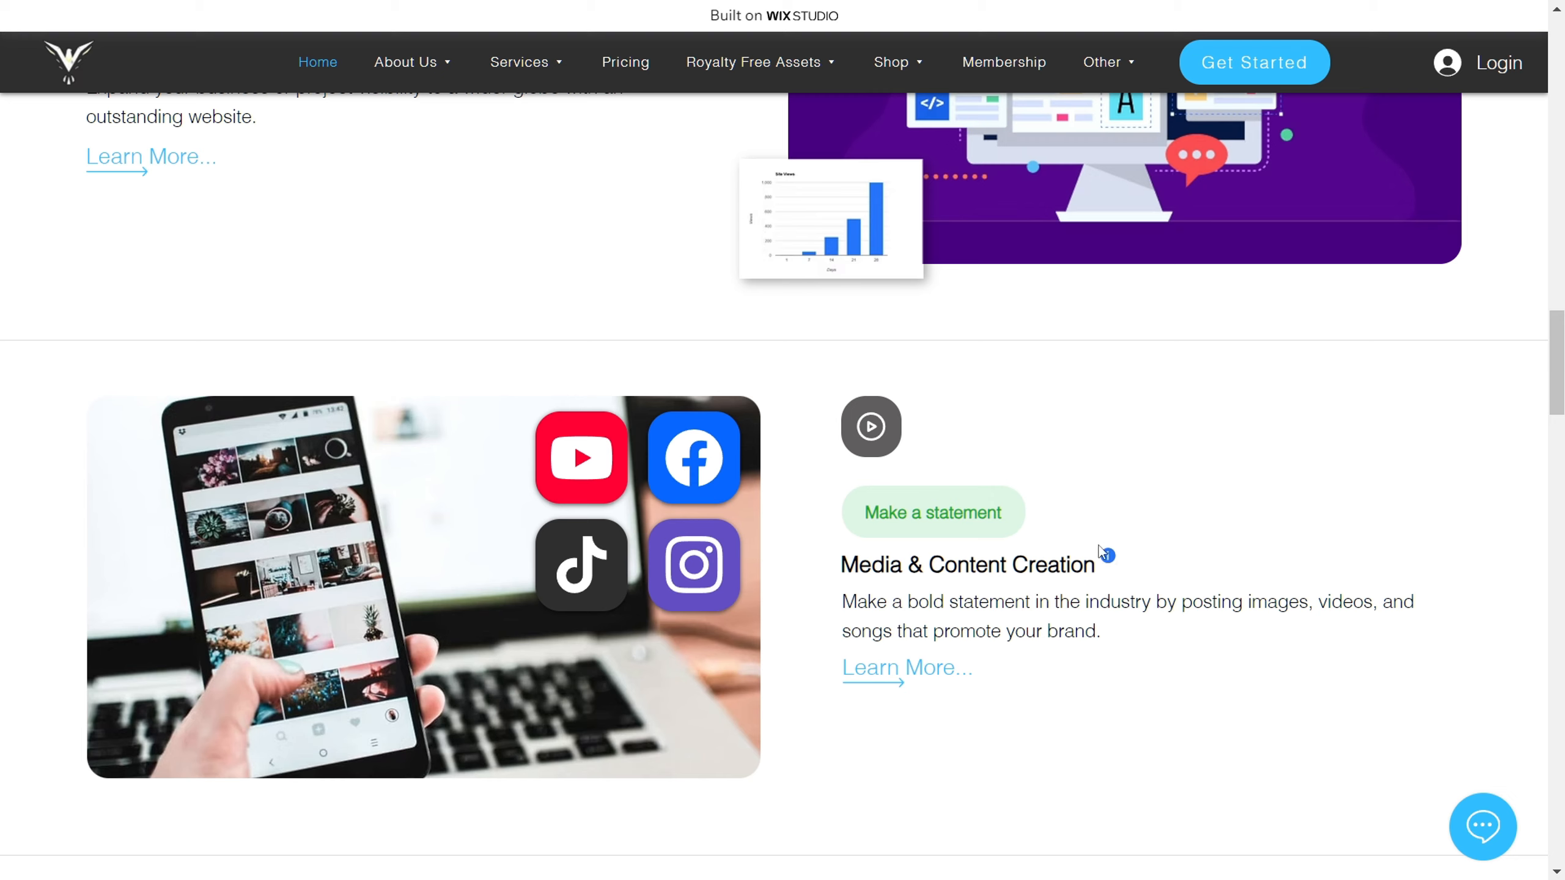
mouse_move(1112, 560)
scroll(1180, 630, down, 8)
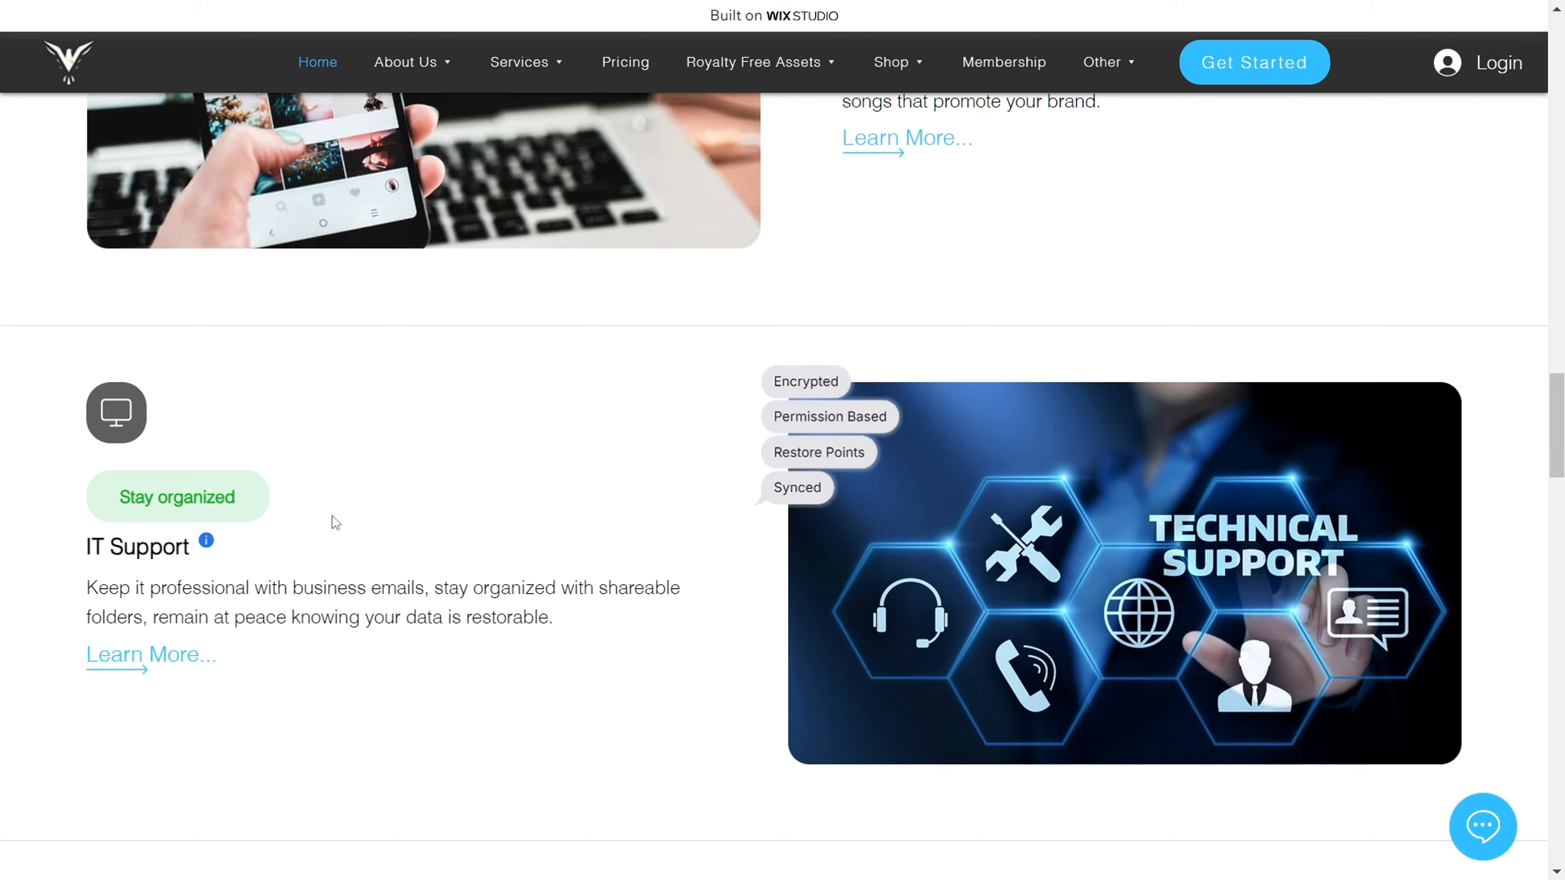
Step: Read the info notes for the IT Support and Consulting services
mouse_move(205, 548)
scroll(574, 464, down, 6)
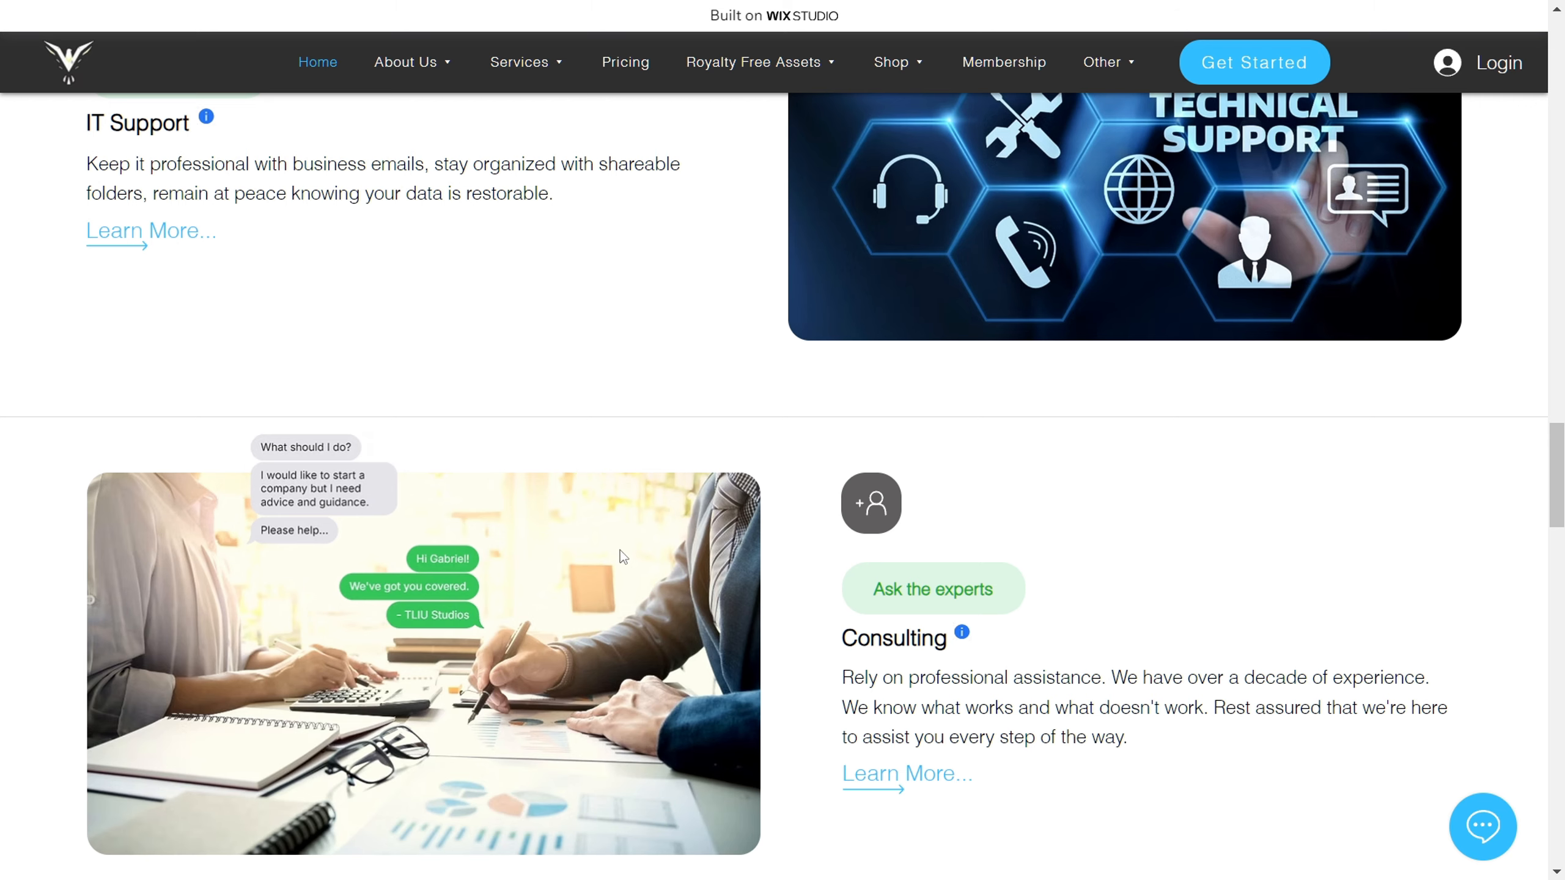
scroll(626, 553, down, 2)
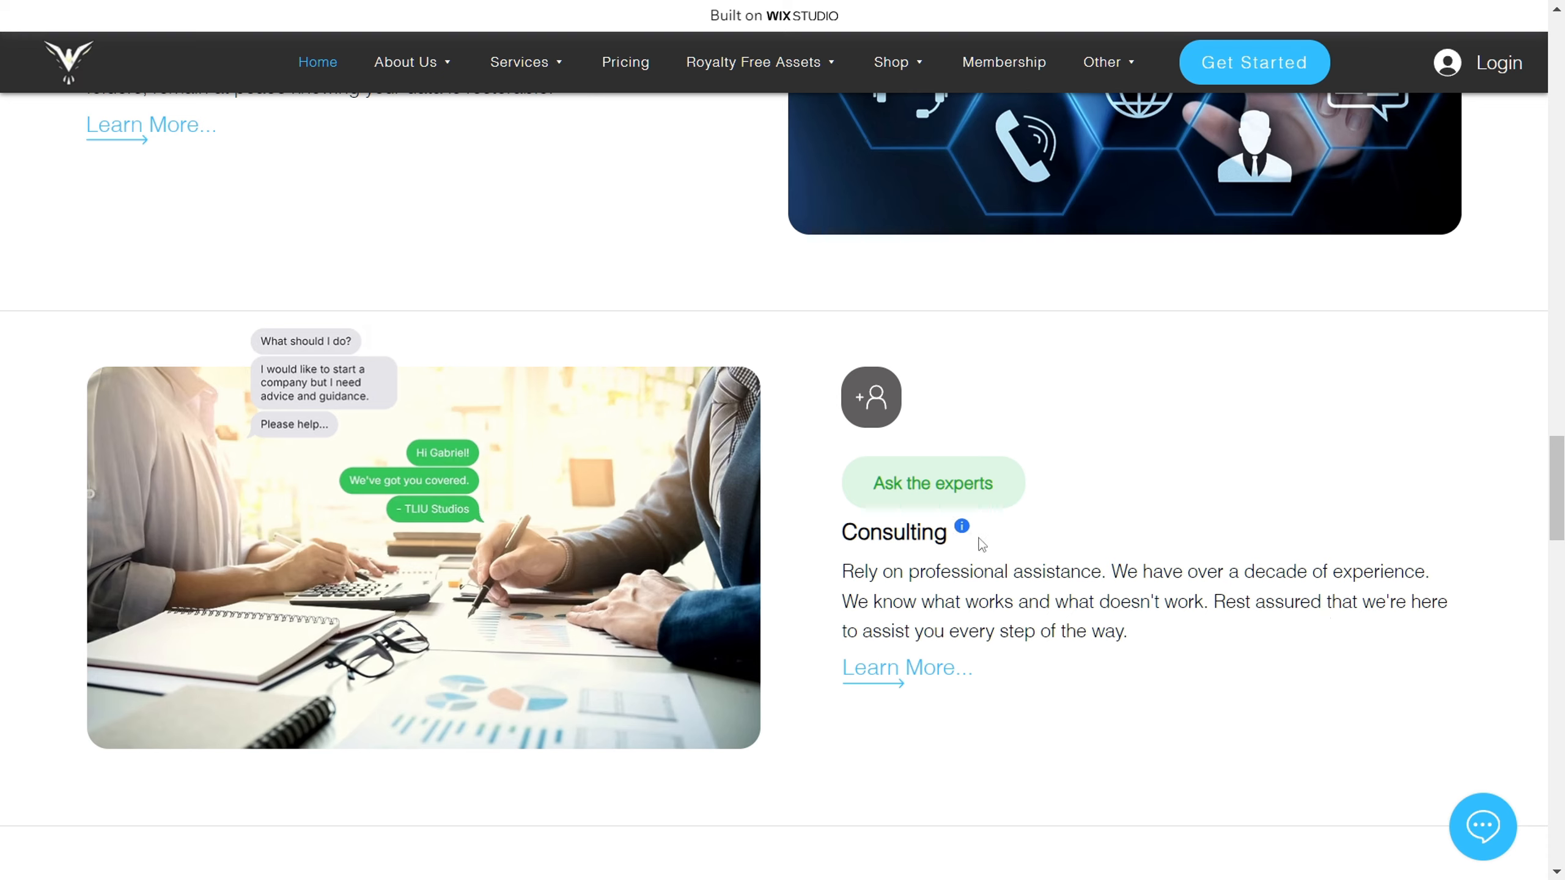
Step: Look back over the service sections from IT Support up to Graphic Design, then return to Consulting
mouse_move(969, 540)
scroll(1121, 532, up, 5)
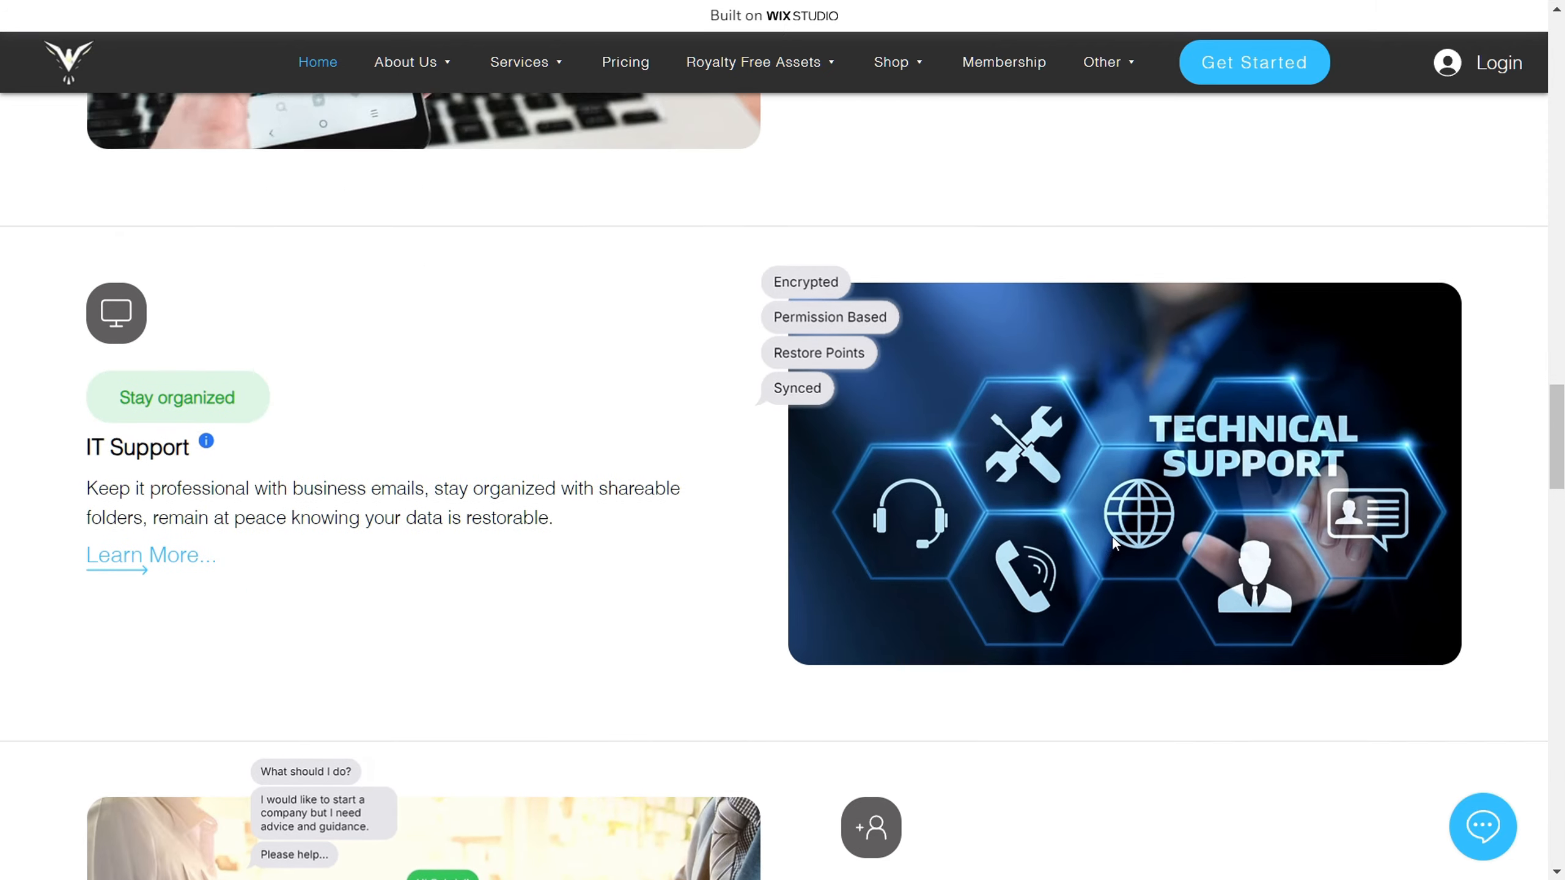
scroll(1112, 537, up, 15)
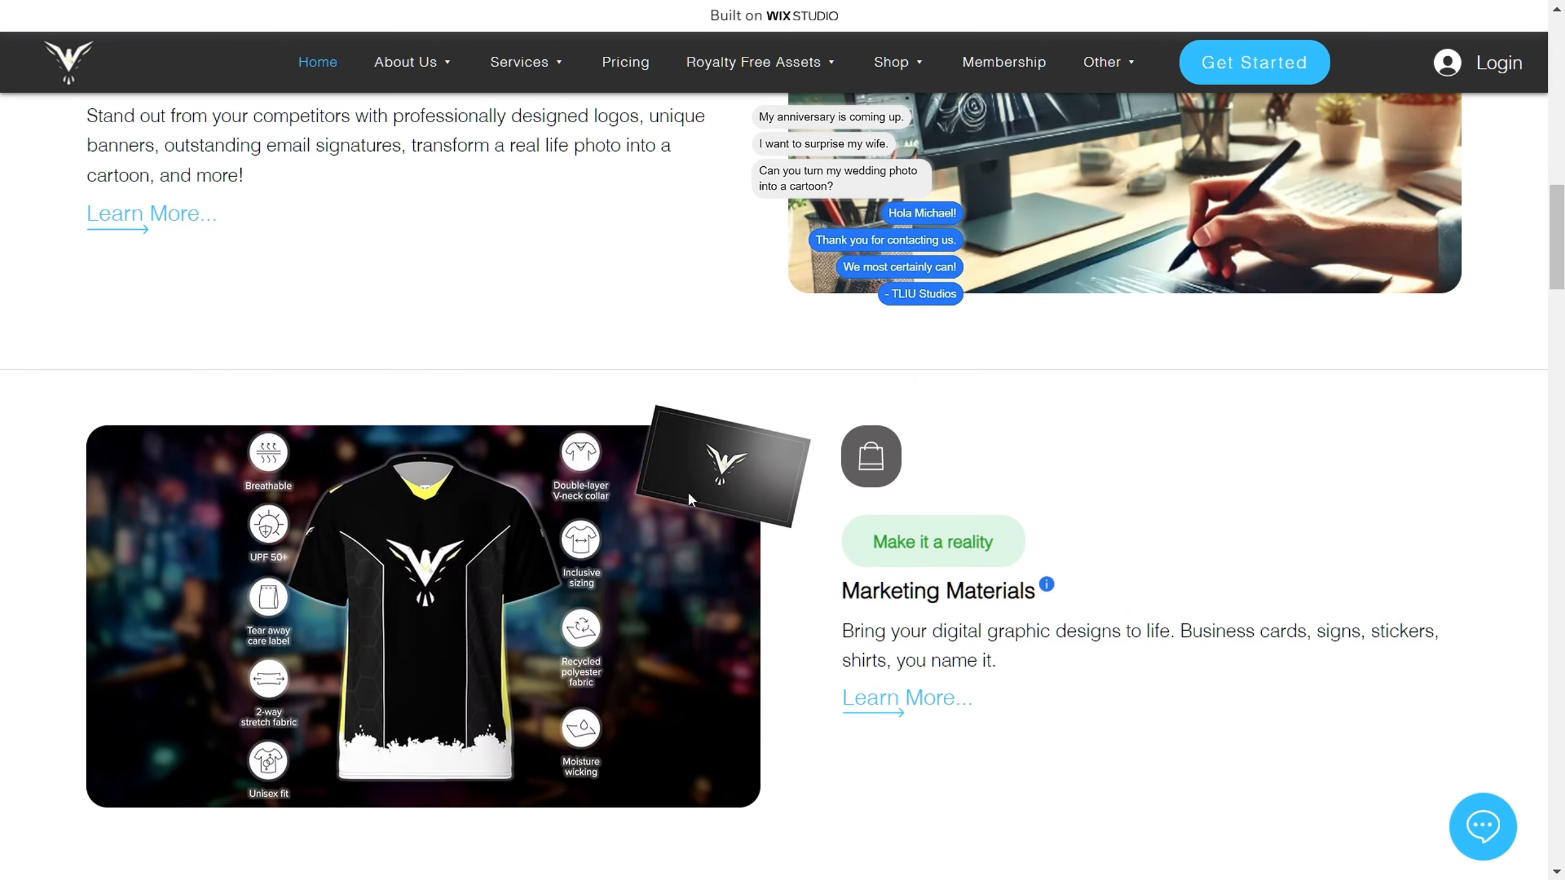
scroll(1192, 630, up, 4)
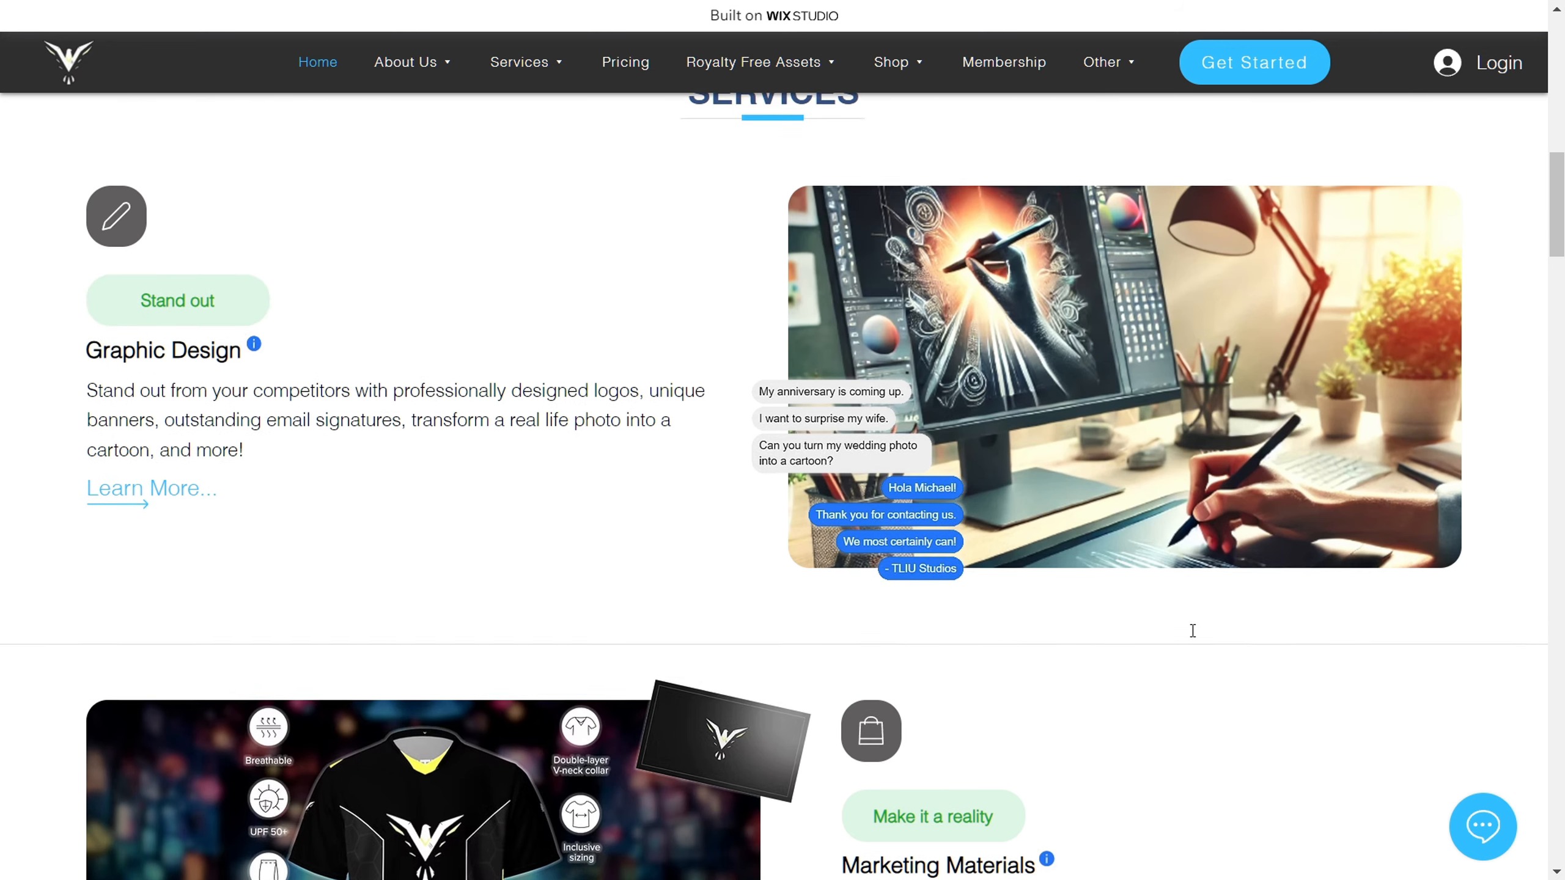
scroll(1192, 631, up, 1)
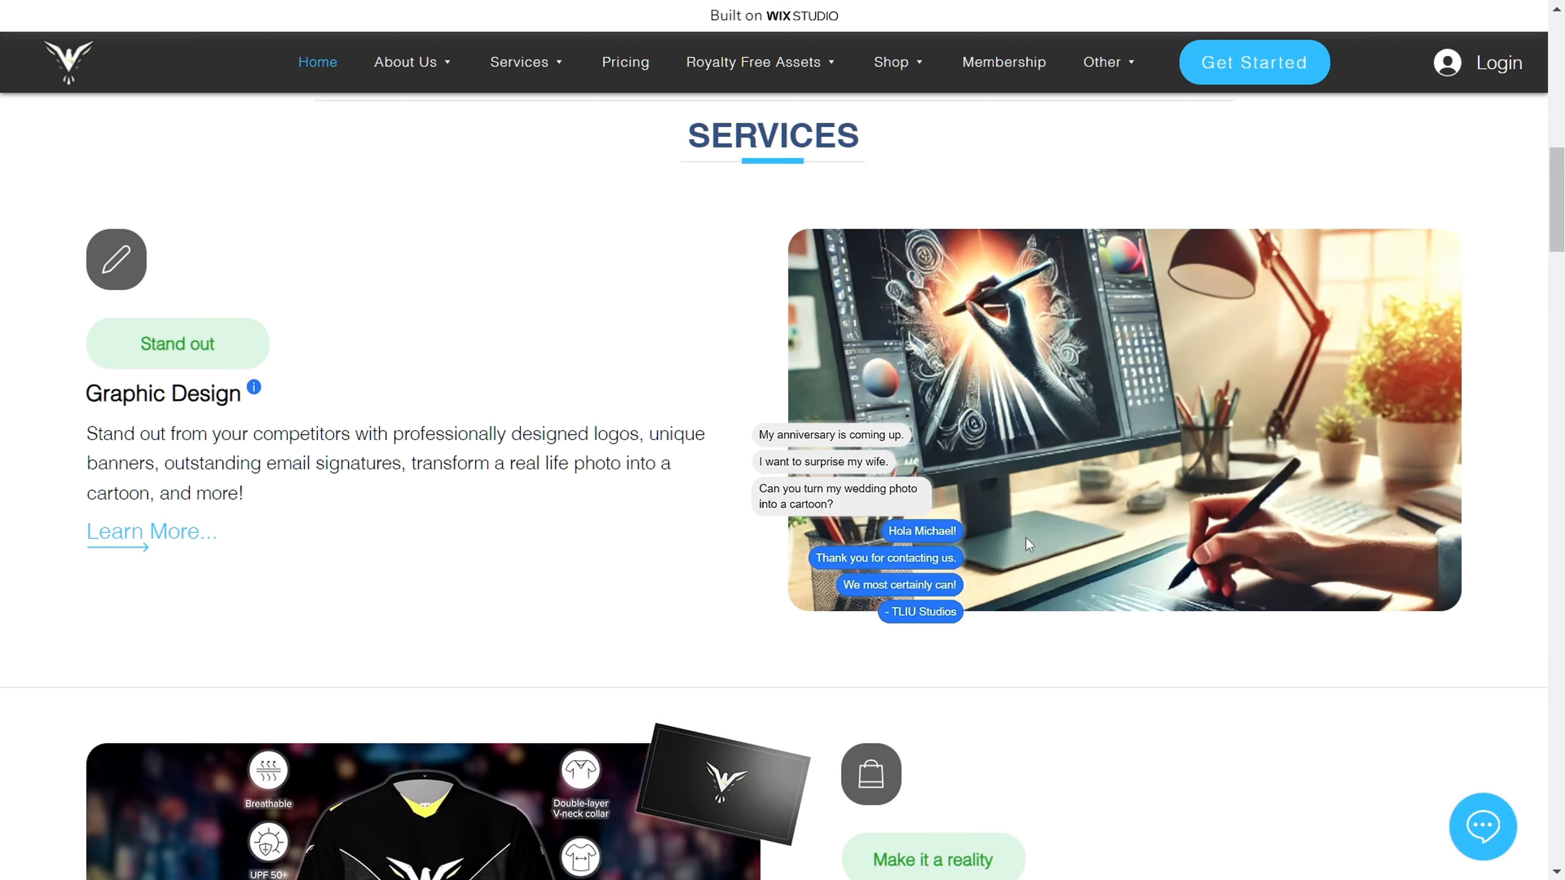
scroll(1095, 578, down, 20)
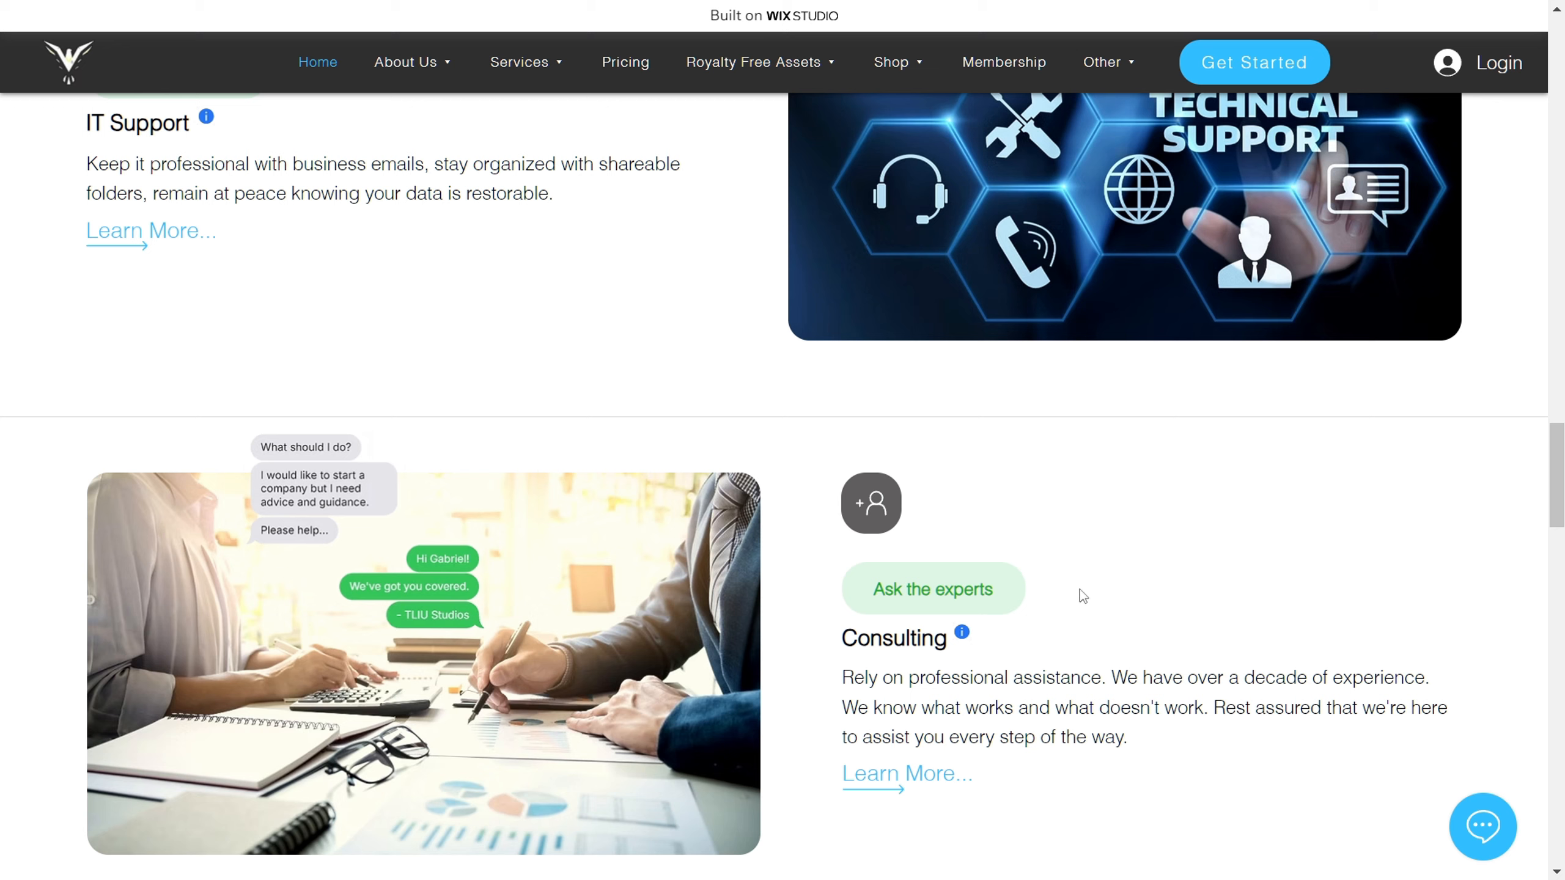
Step: Read the info notes for the Consulting and Royalty Free Assets services
mouse_move(963, 634)
scroll(1137, 610, down, 8)
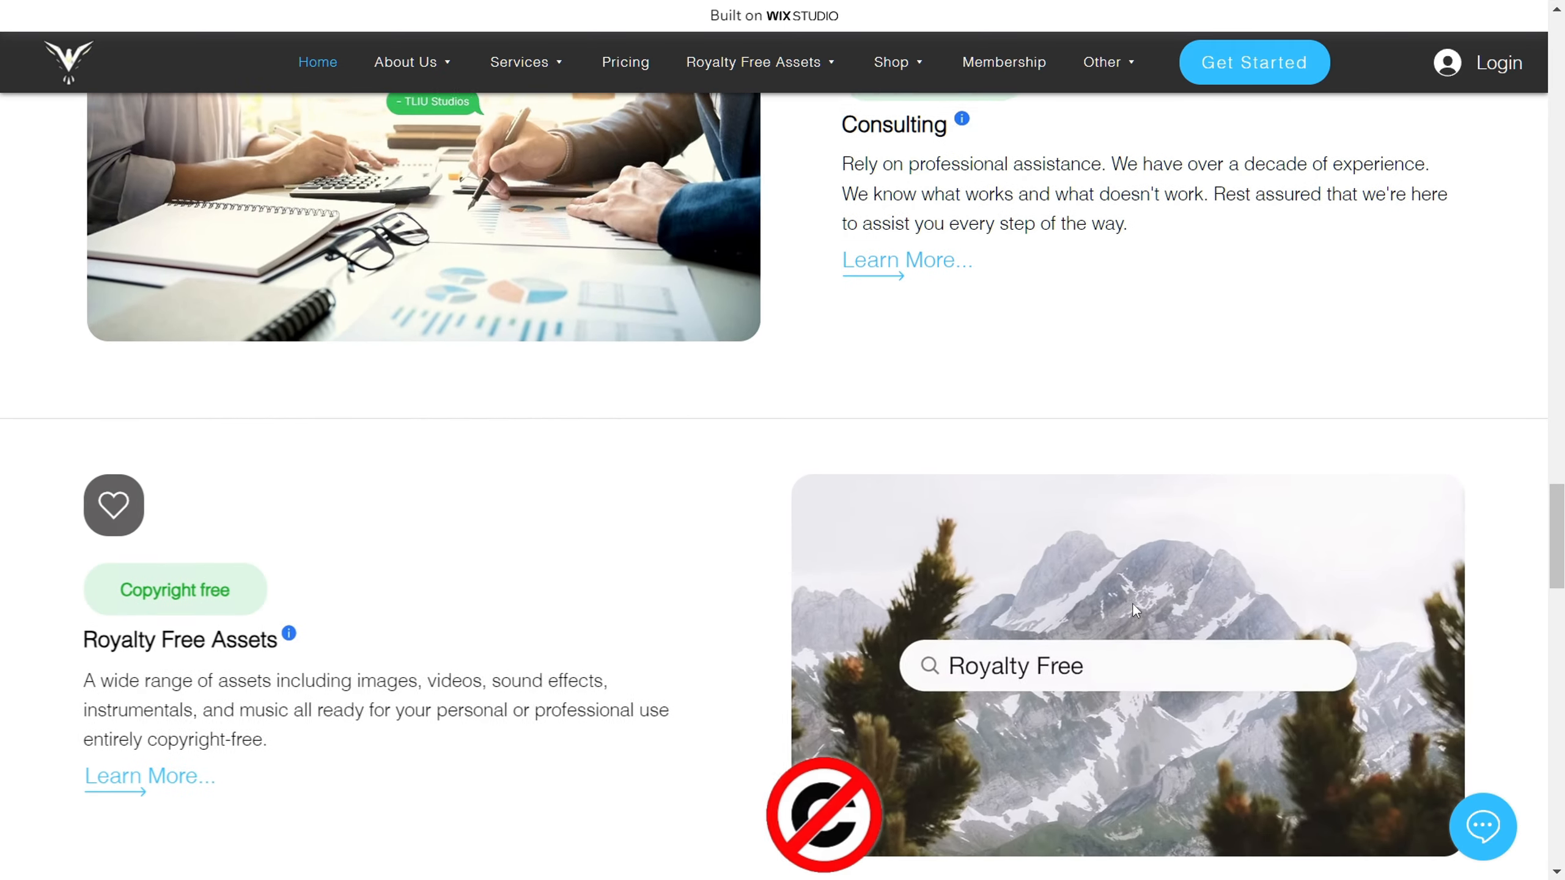
scroll(1132, 607, down, 2)
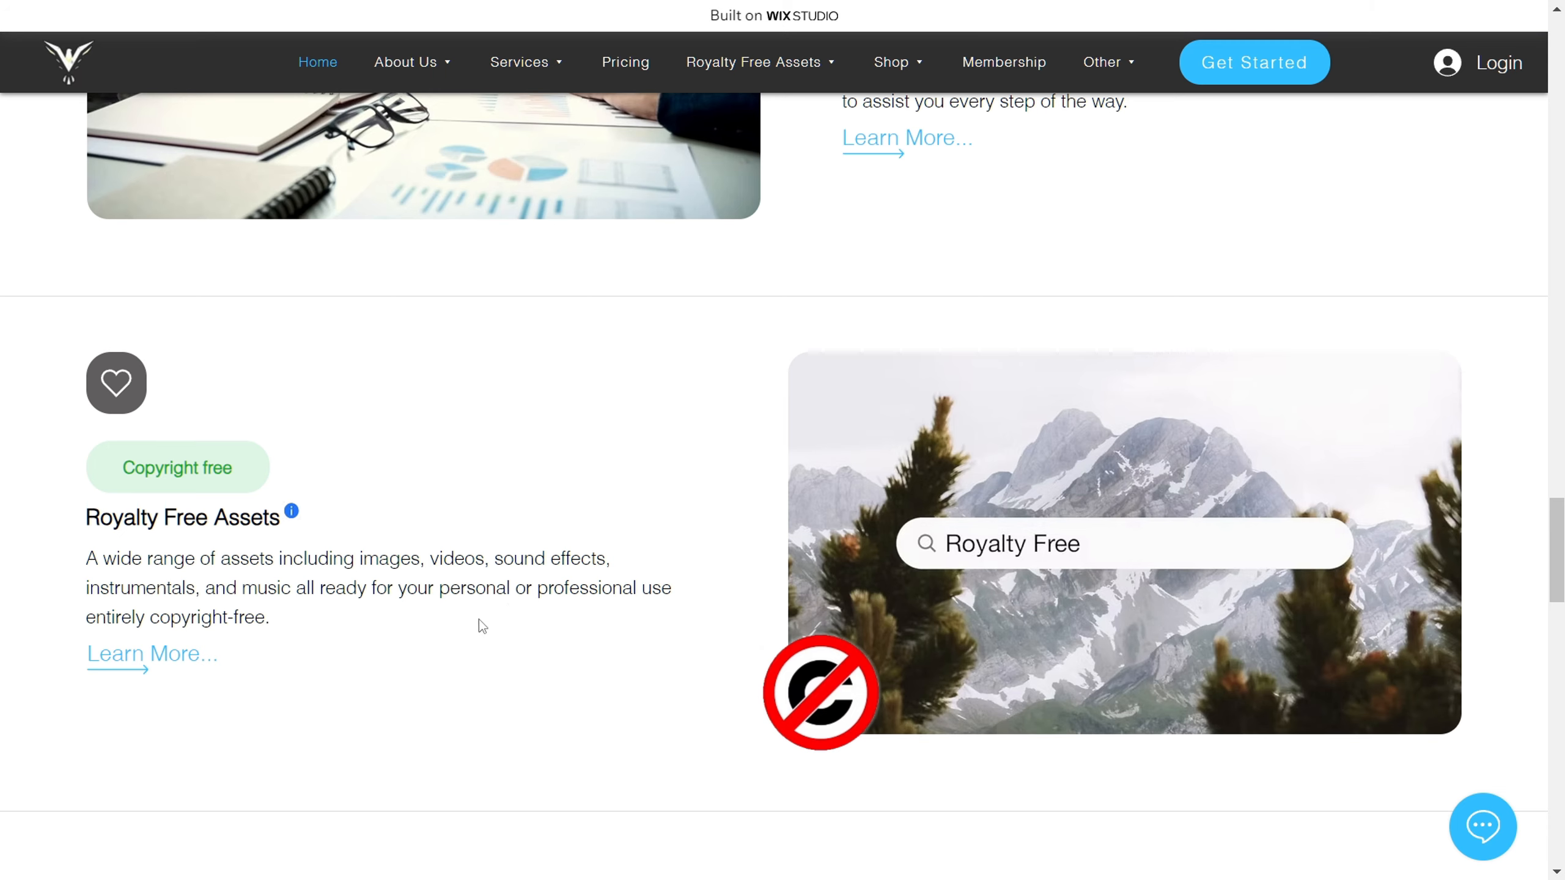
mouse_move(296, 515)
scroll(722, 486, down, 5)
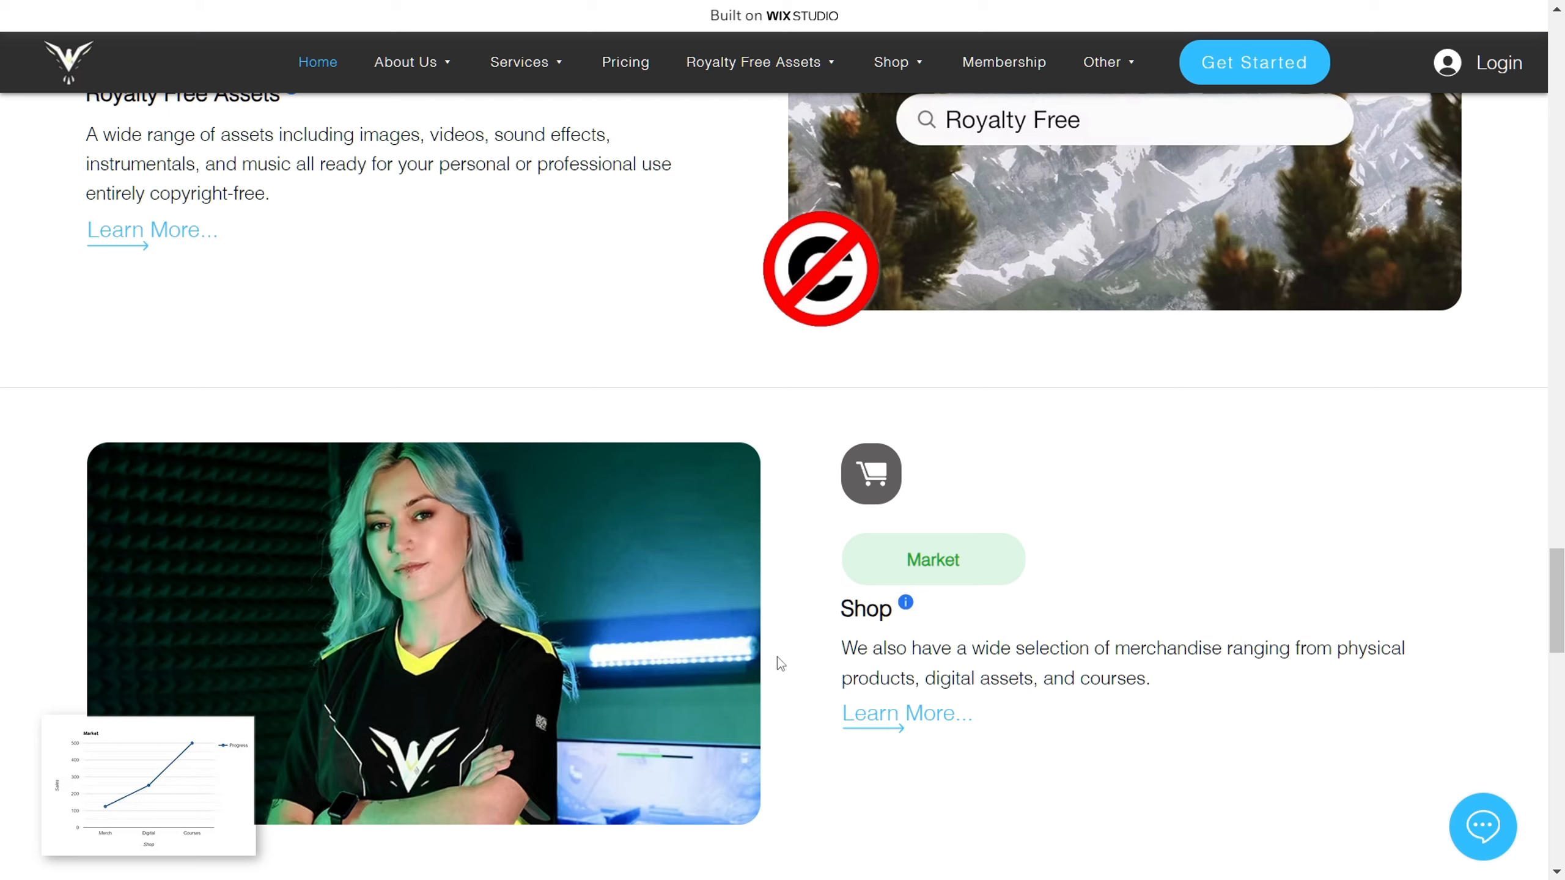
Step: Read the info notes for the Shop and Miscellaneous Tasks sections
mouse_move(908, 607)
scroll(800, 709, down, 8)
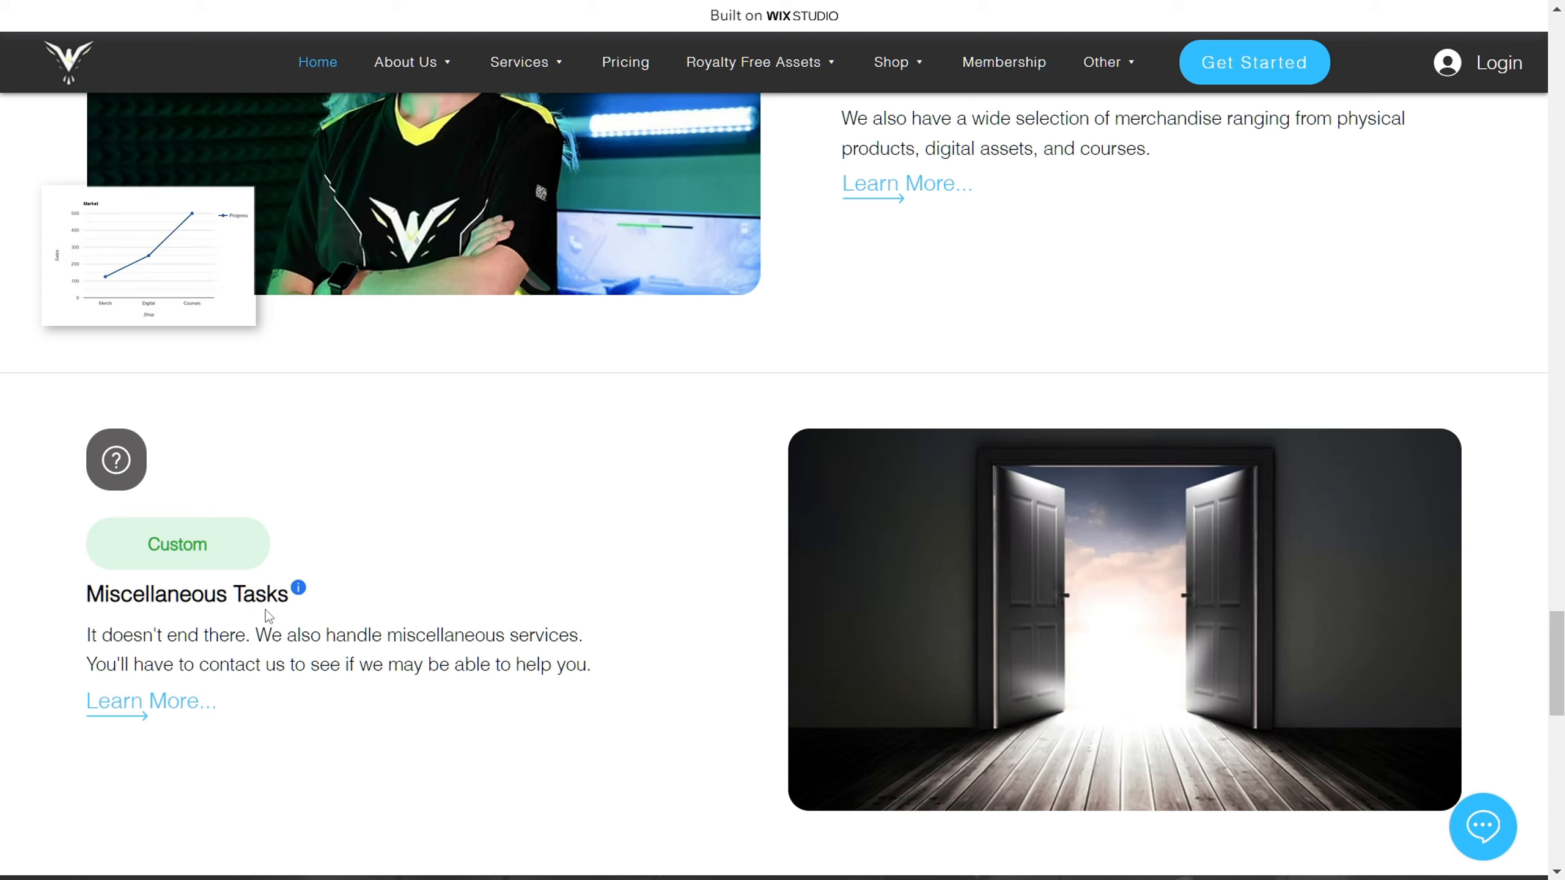
mouse_move(299, 592)
scroll(692, 543, down, 3)
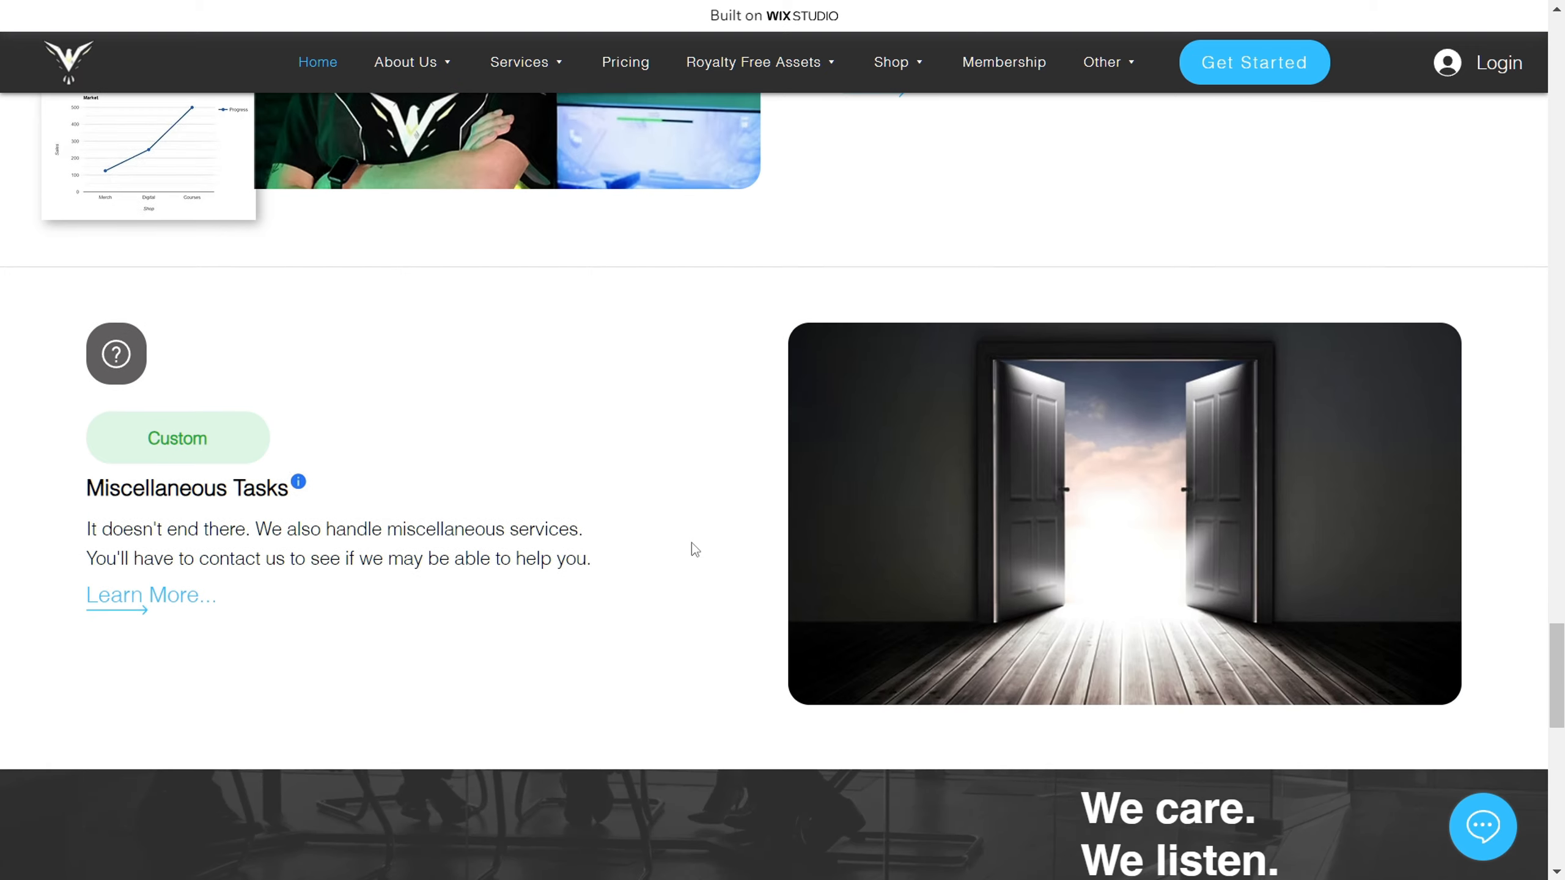
Step: Examine the "We care. We listen. We empower." banner, the Testimonials section and the page footer
scroll(692, 542, down, 2)
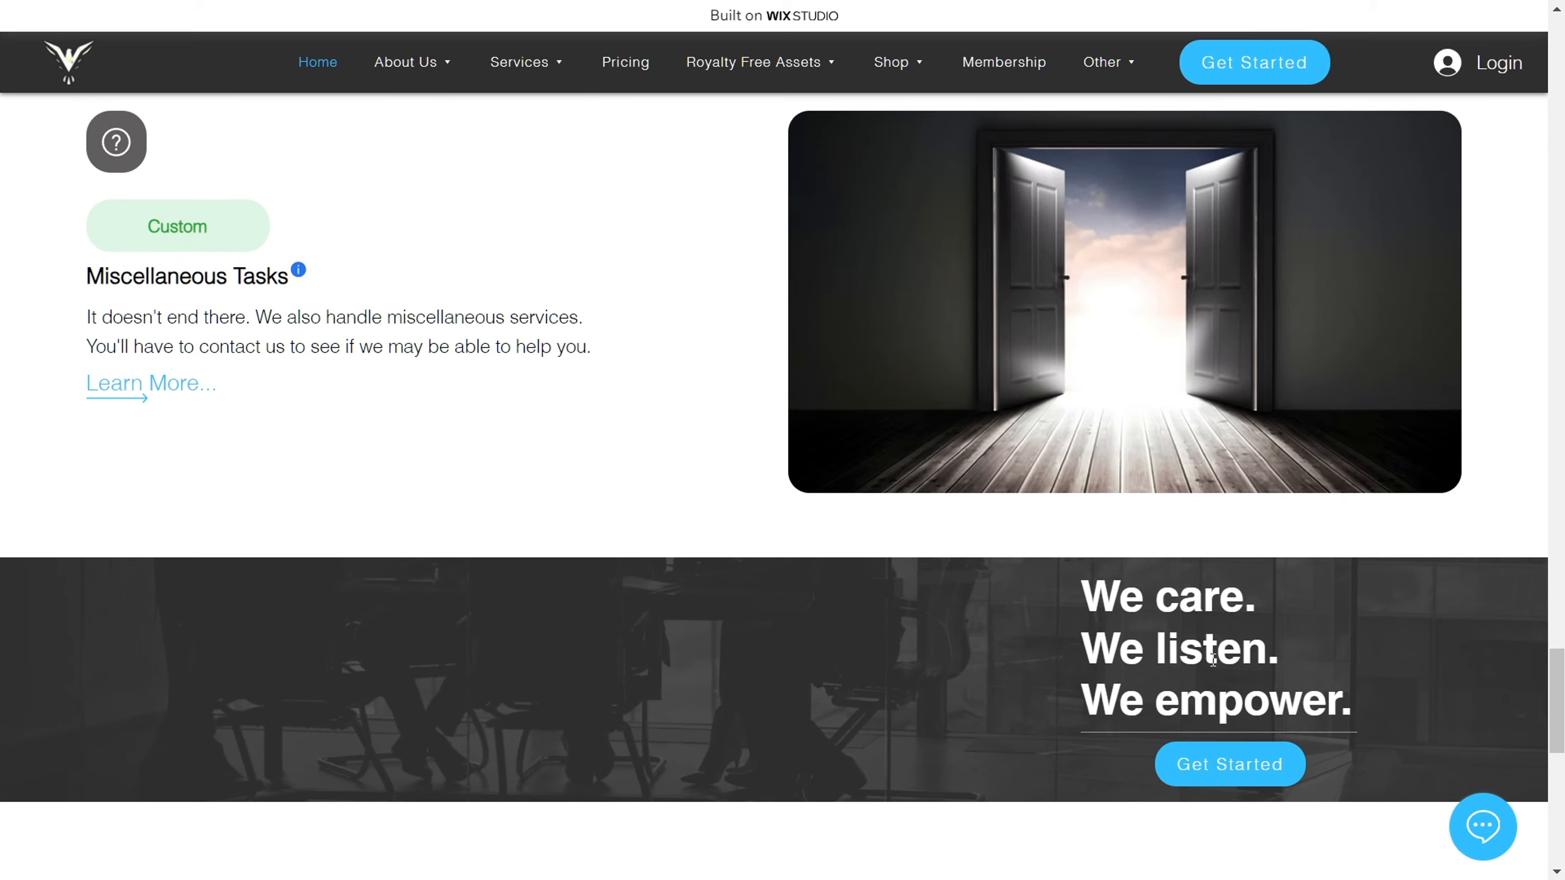
scroll(908, 602, down, 5)
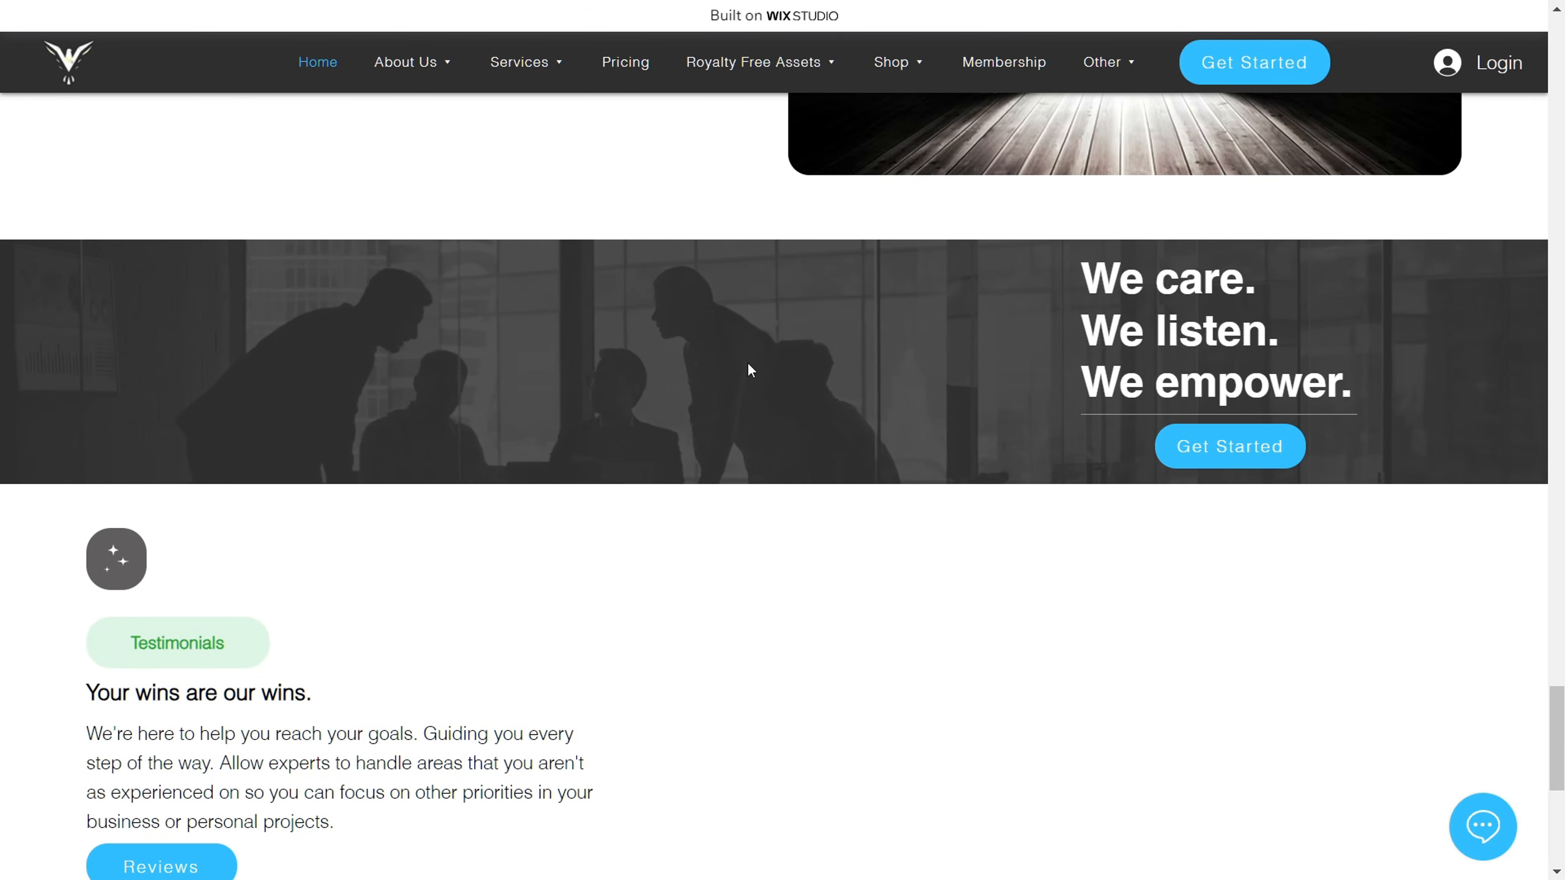
scroll(662, 617, up, 5)
scroll(632, 621, down, 5)
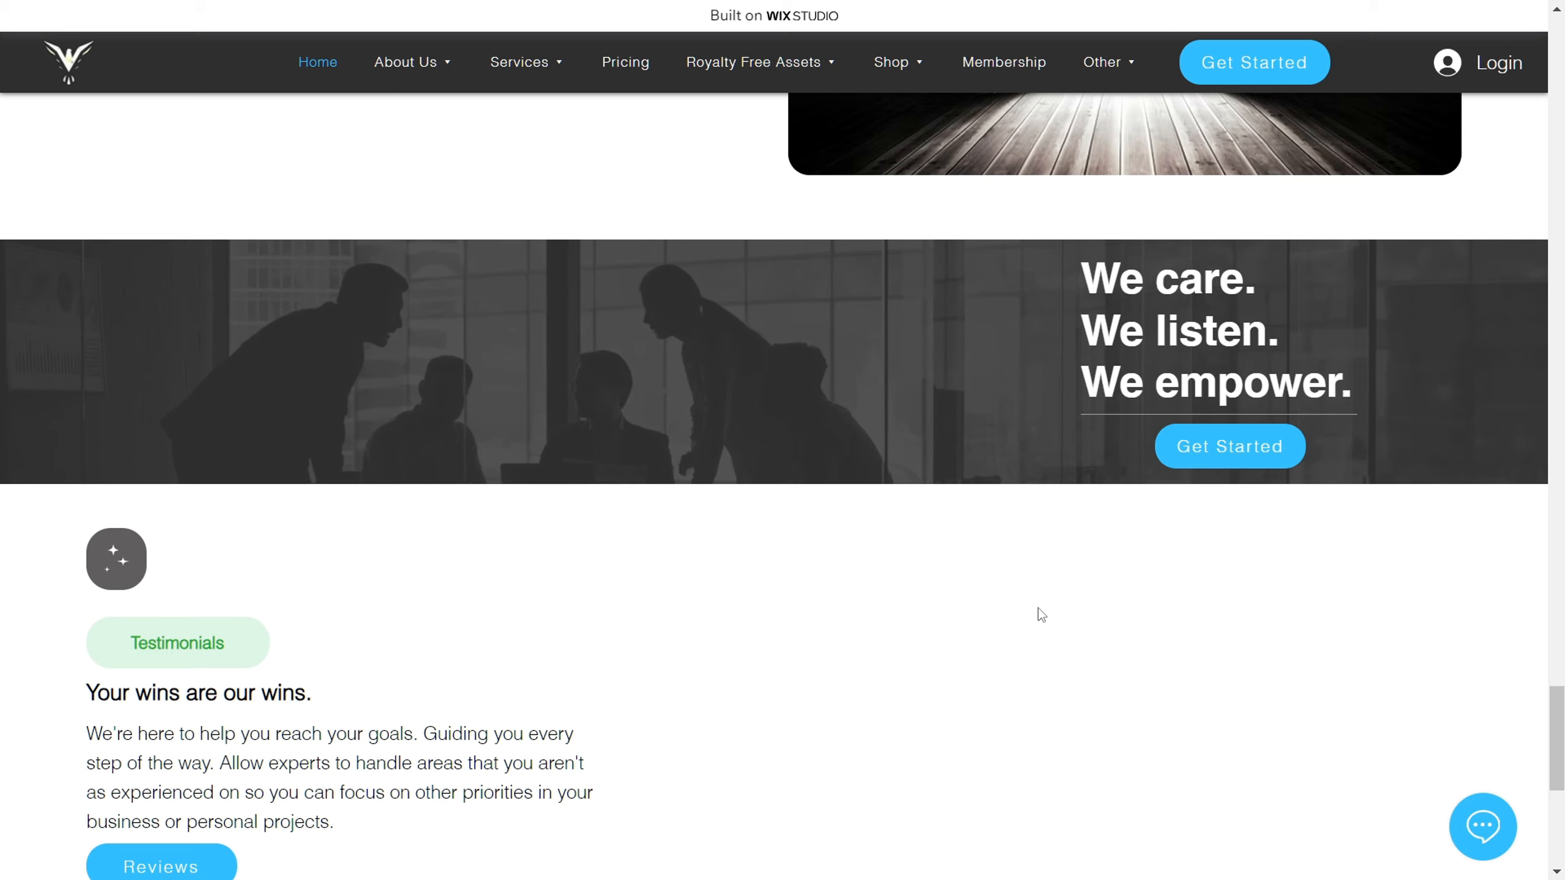
scroll(878, 643, down, 3)
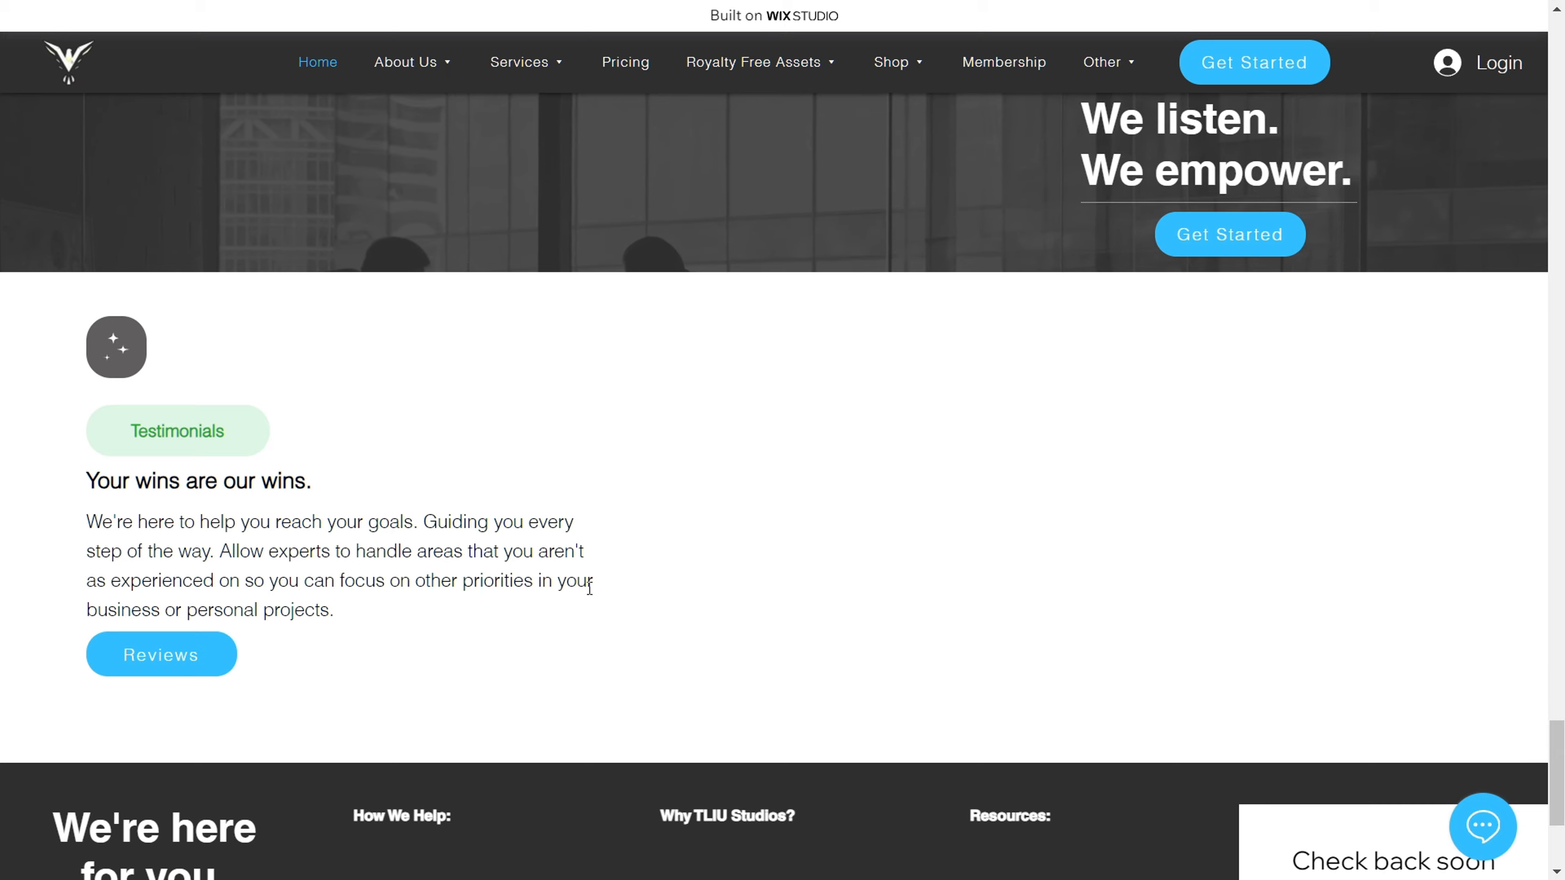
scroll(644, 586, down, 2)
scroll(644, 586, down, 3)
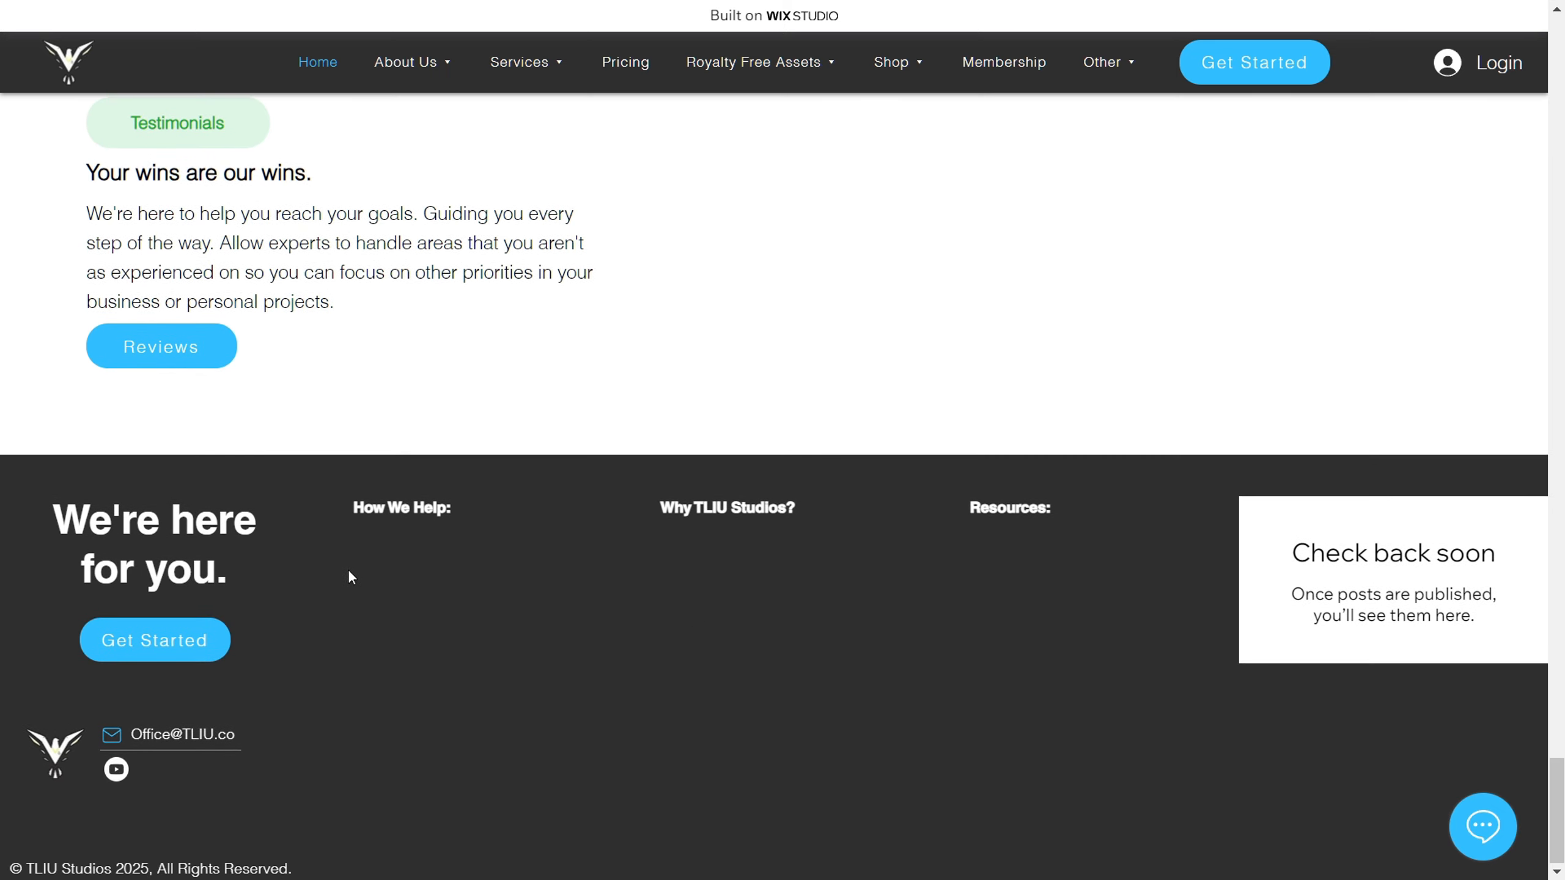
Step: Look back over the home page from the footer through the service sections up to the hero banner
scroll(350, 577, up, 2)
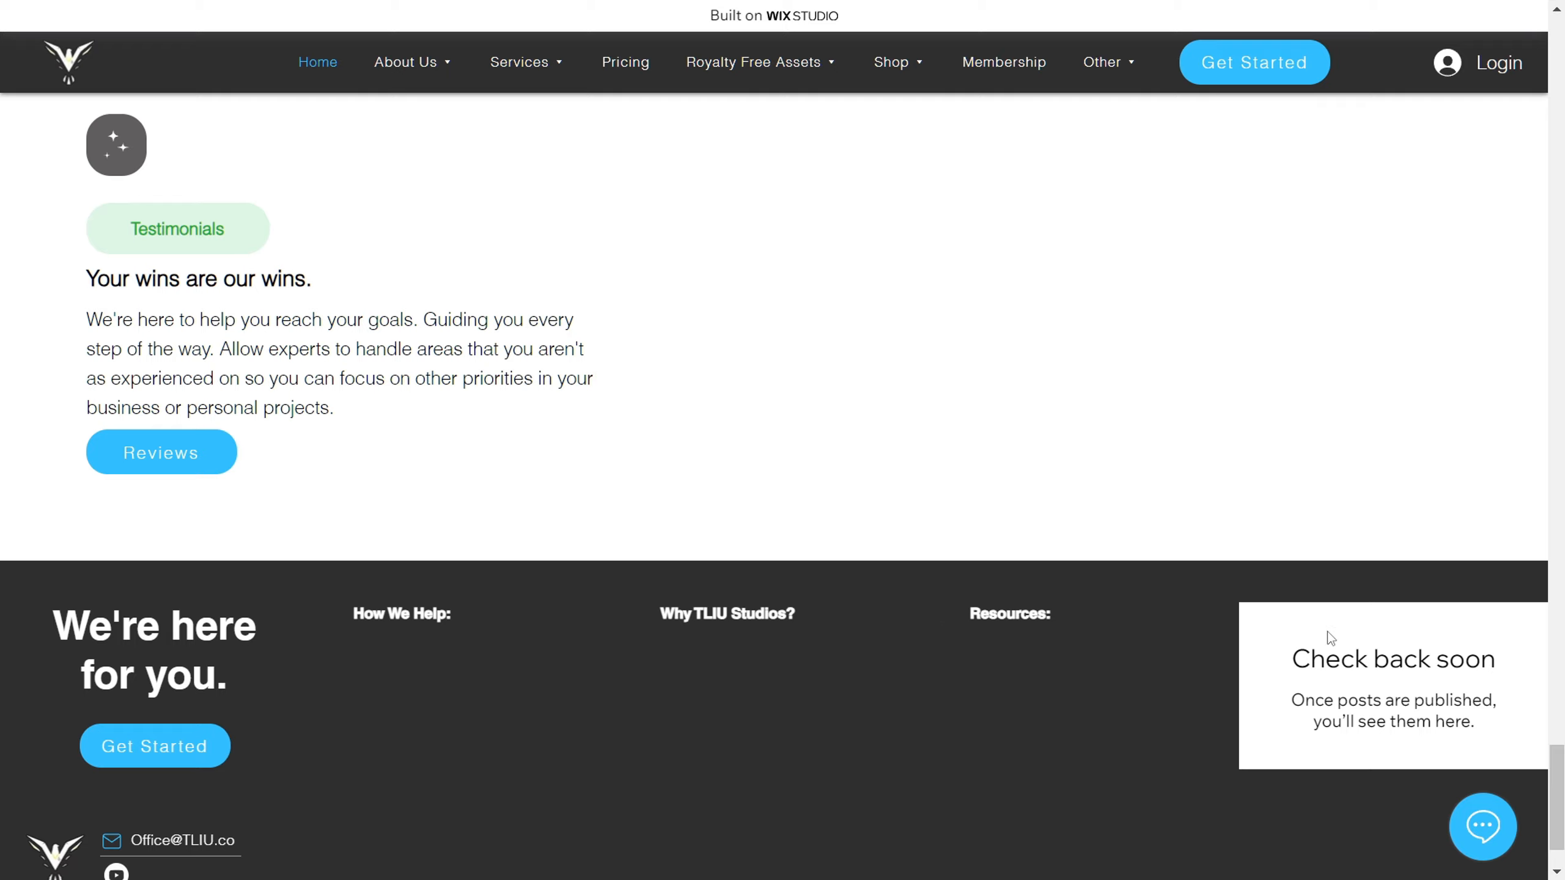
scroll(649, 570, up, 20)
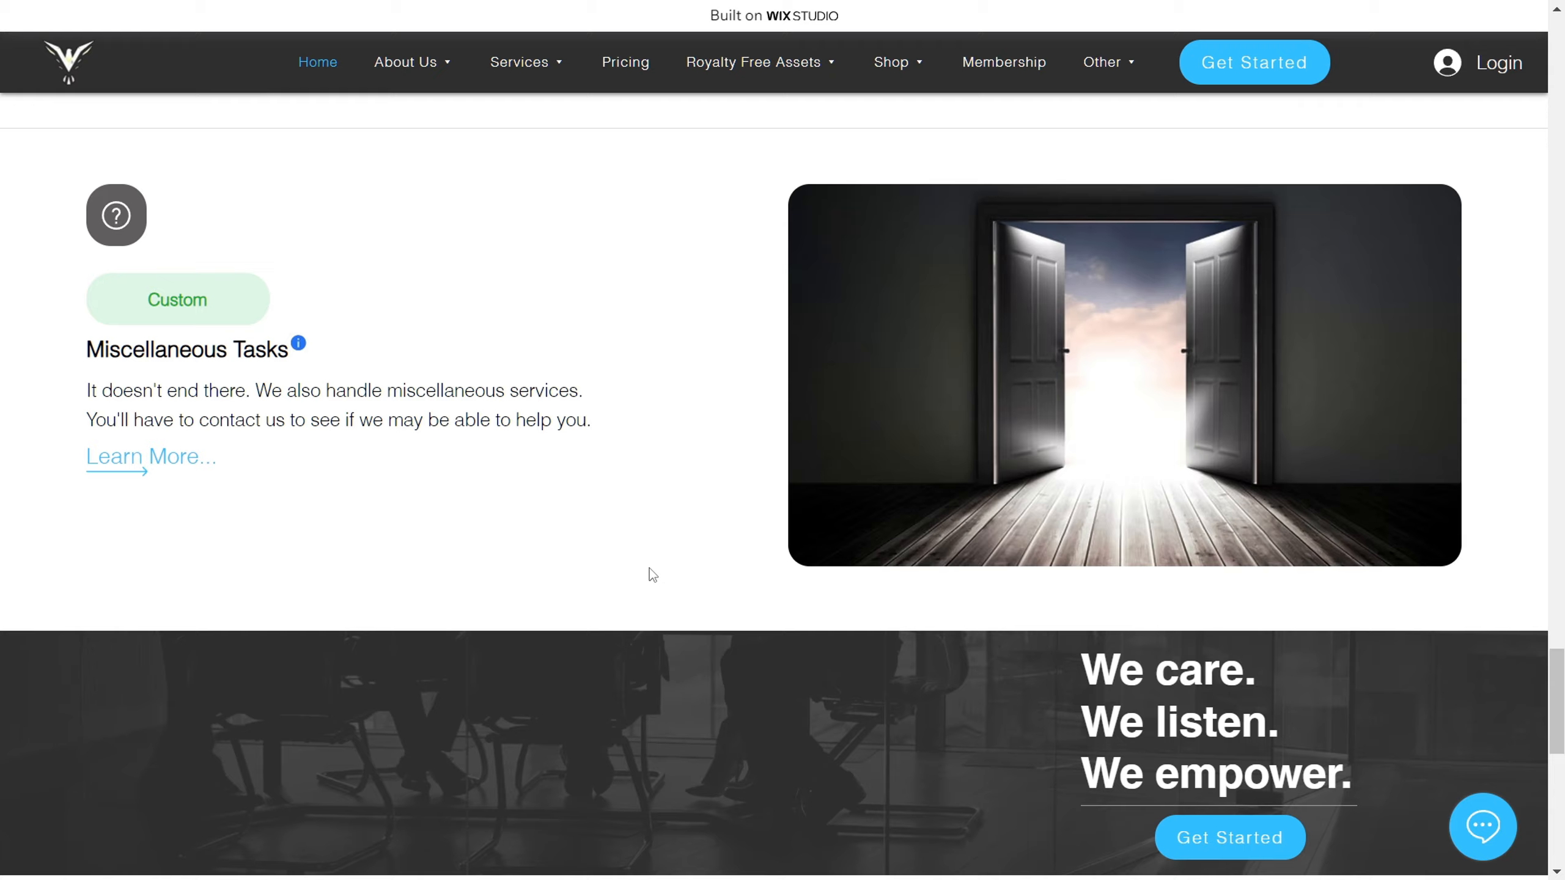
scroll(728, 605, up, 20)
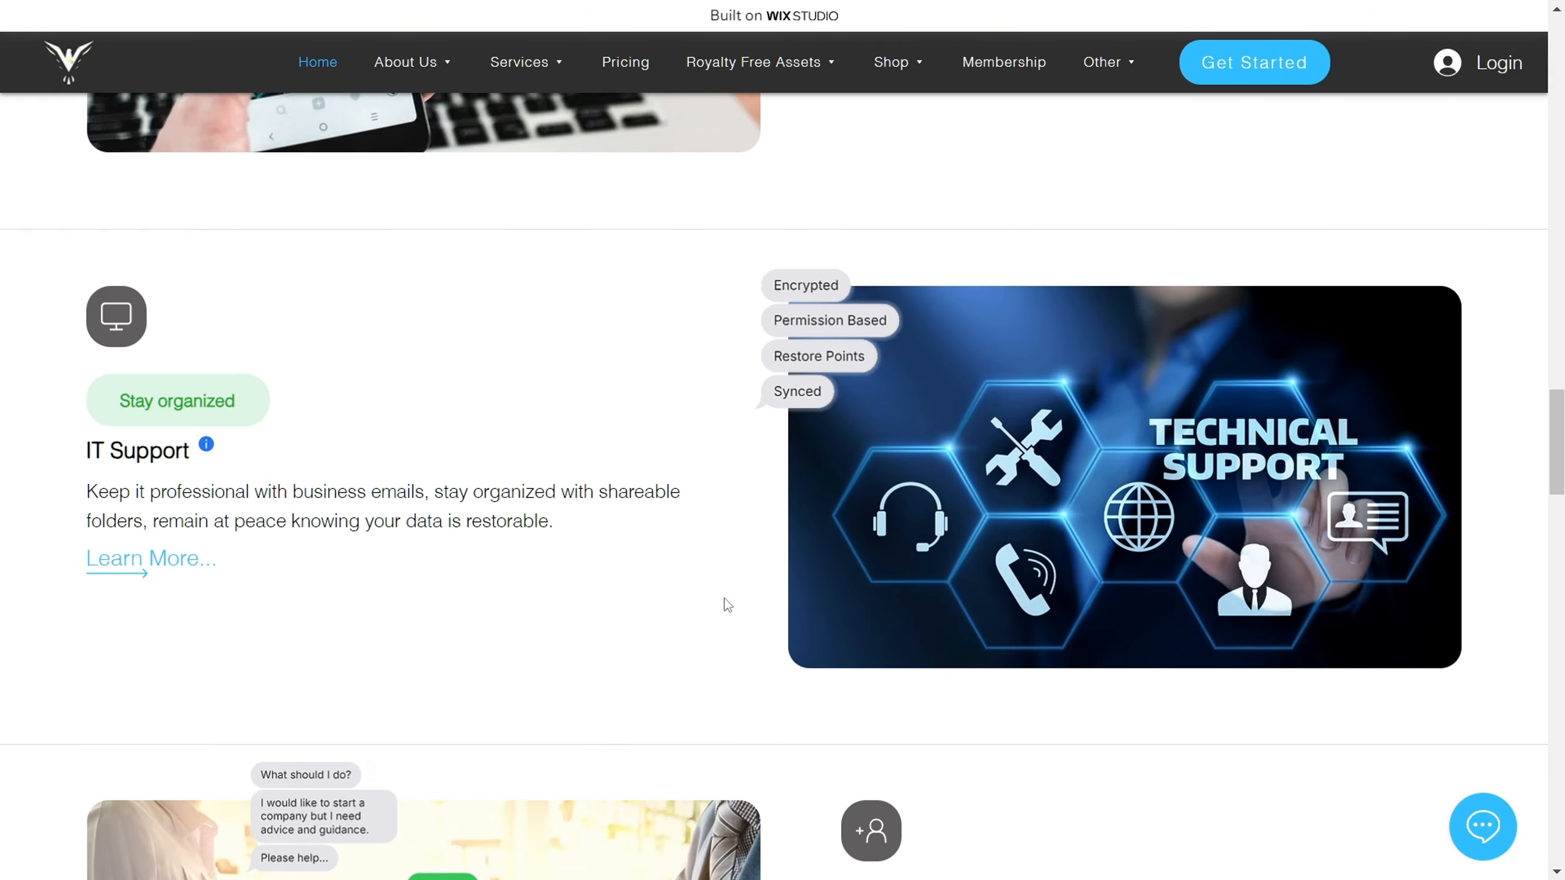
scroll(728, 605, up, 15)
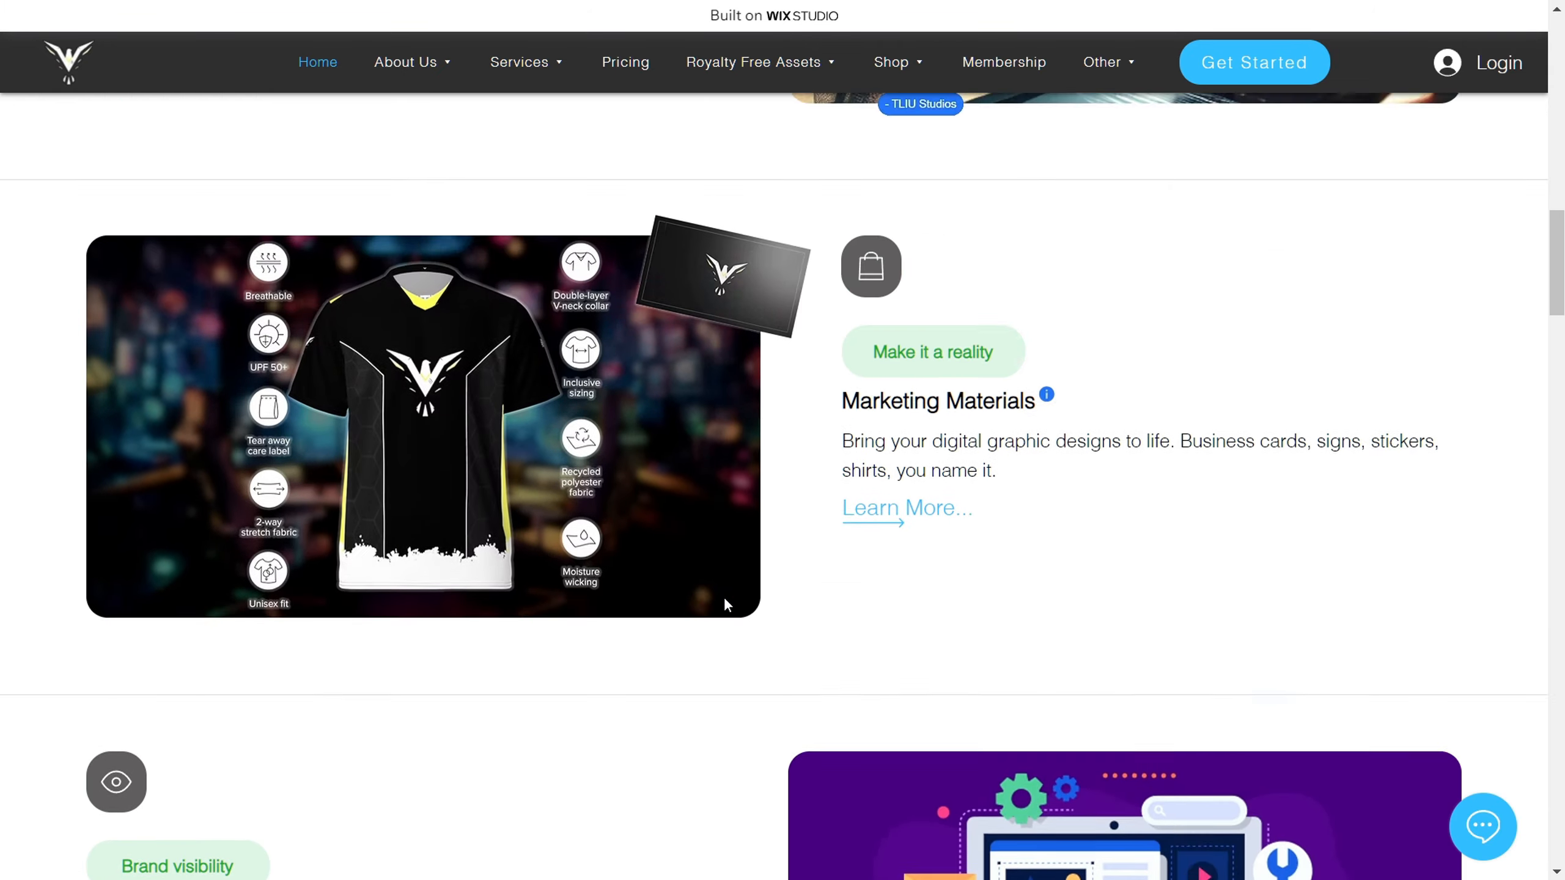
scroll(726, 604, up, 3)
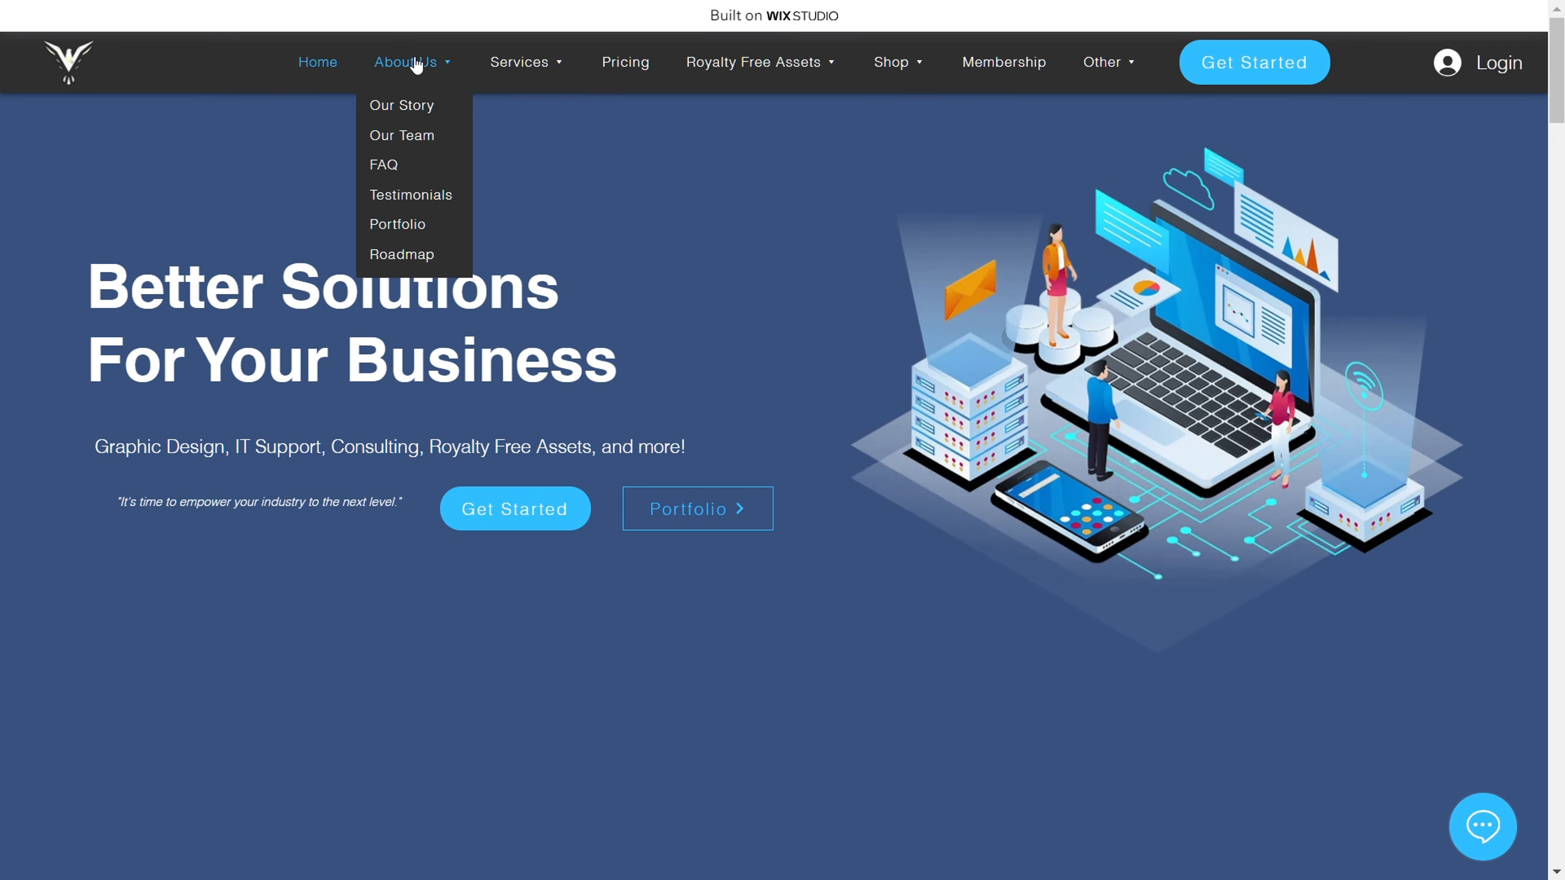
Step: Review the site navigation's Services and Royalty Free Assets submenus
mouse_move(549, 63)
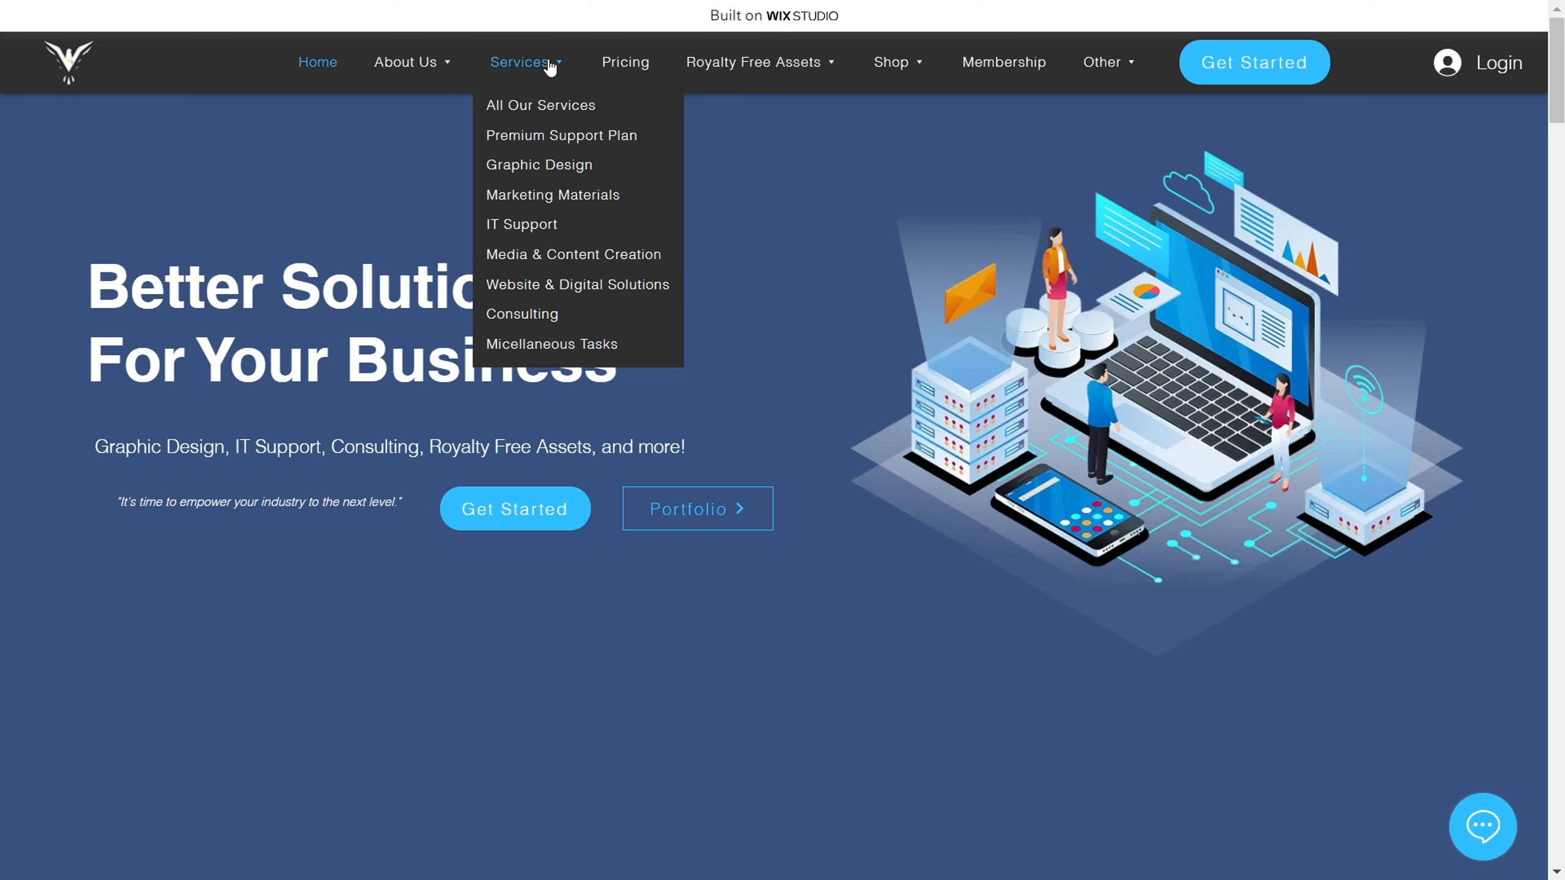
mouse_move(765, 60)
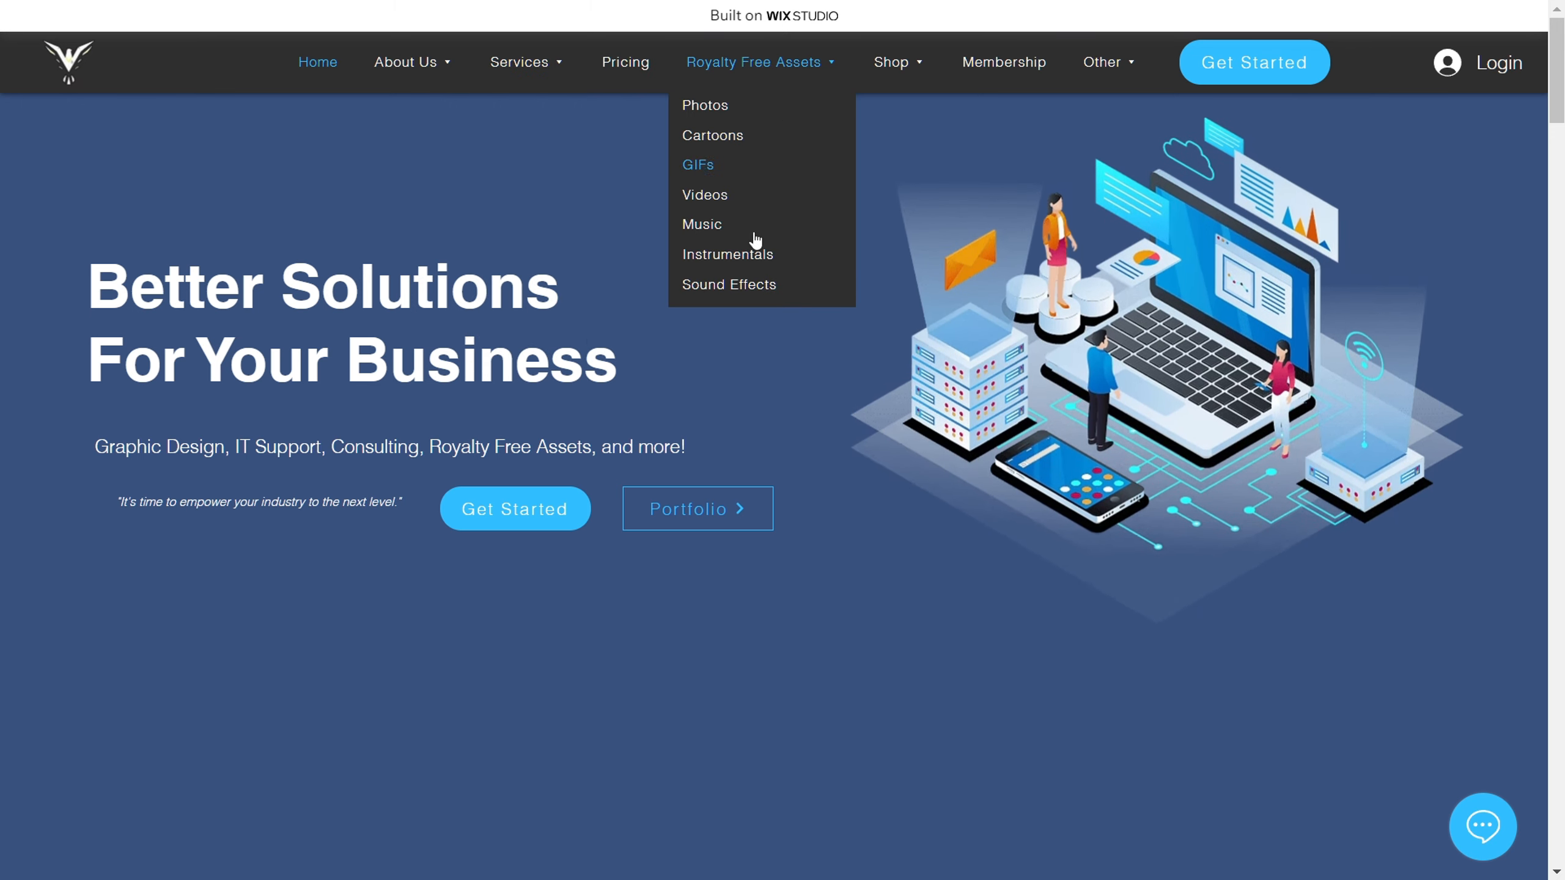
mouse_move(755, 81)
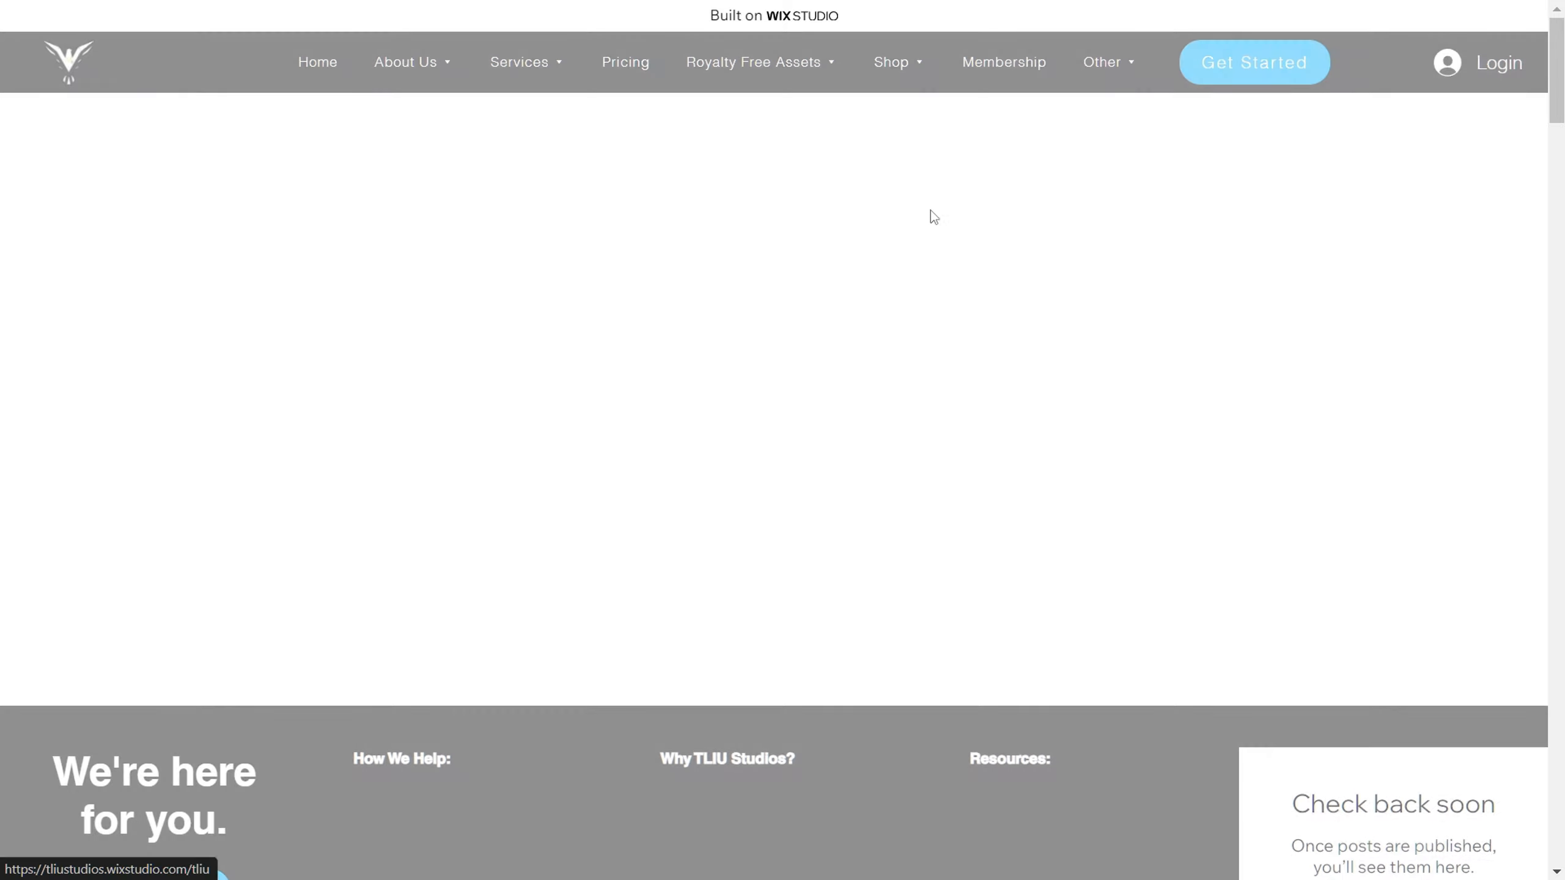
Step: Look over the home page's hero banner and Partners & Affiliates section, and exit full-screen mode
scroll(898, 370, down, 8)
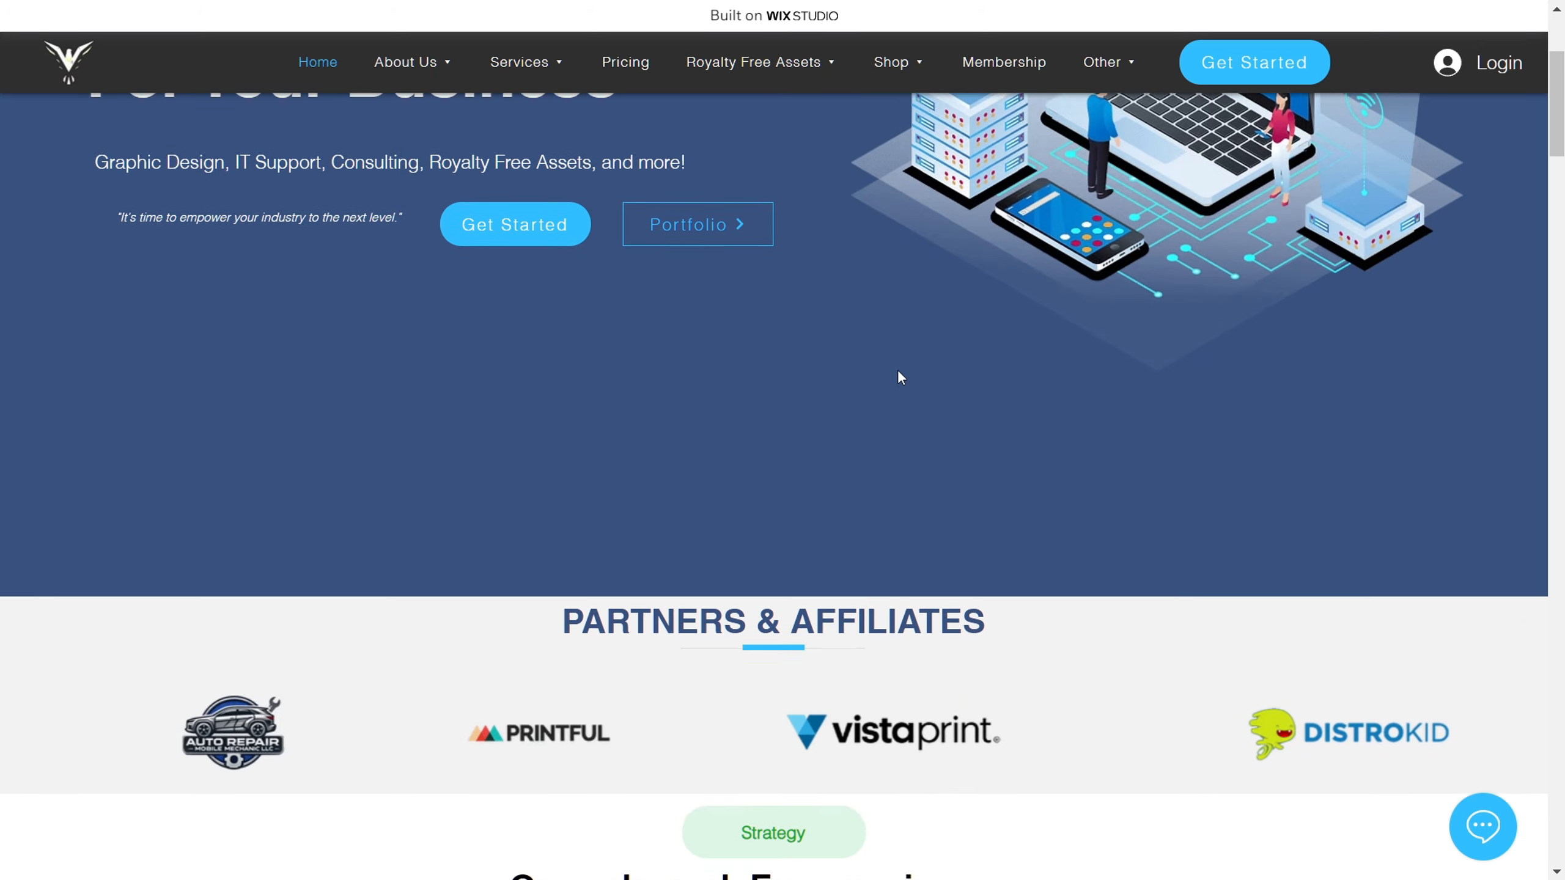
scroll(930, 240, up, 6)
scroll(928, 237, up, 2)
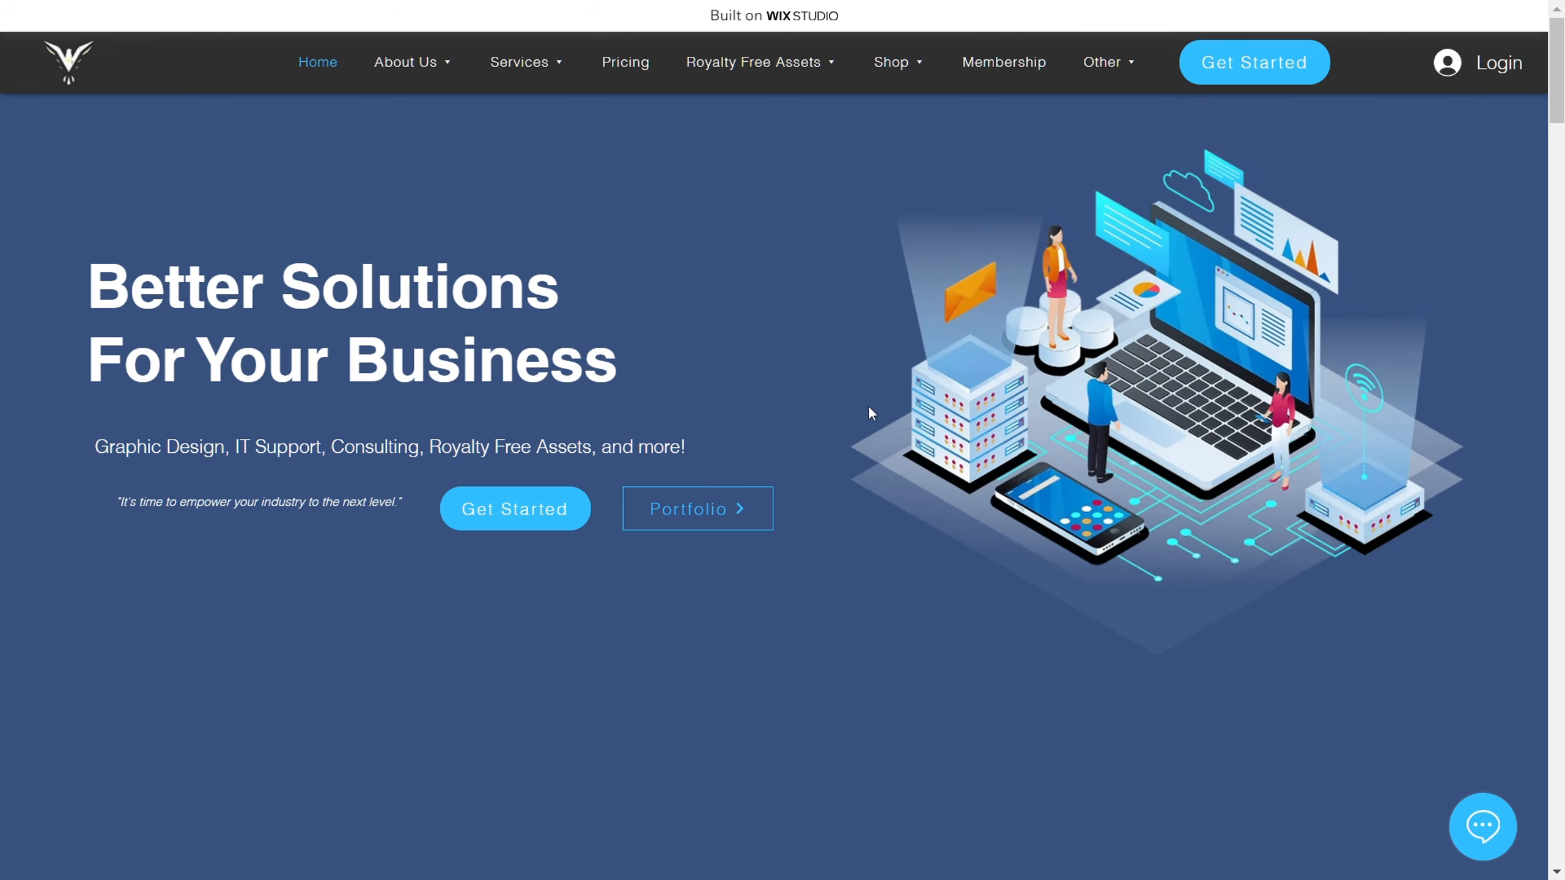
key(F11)
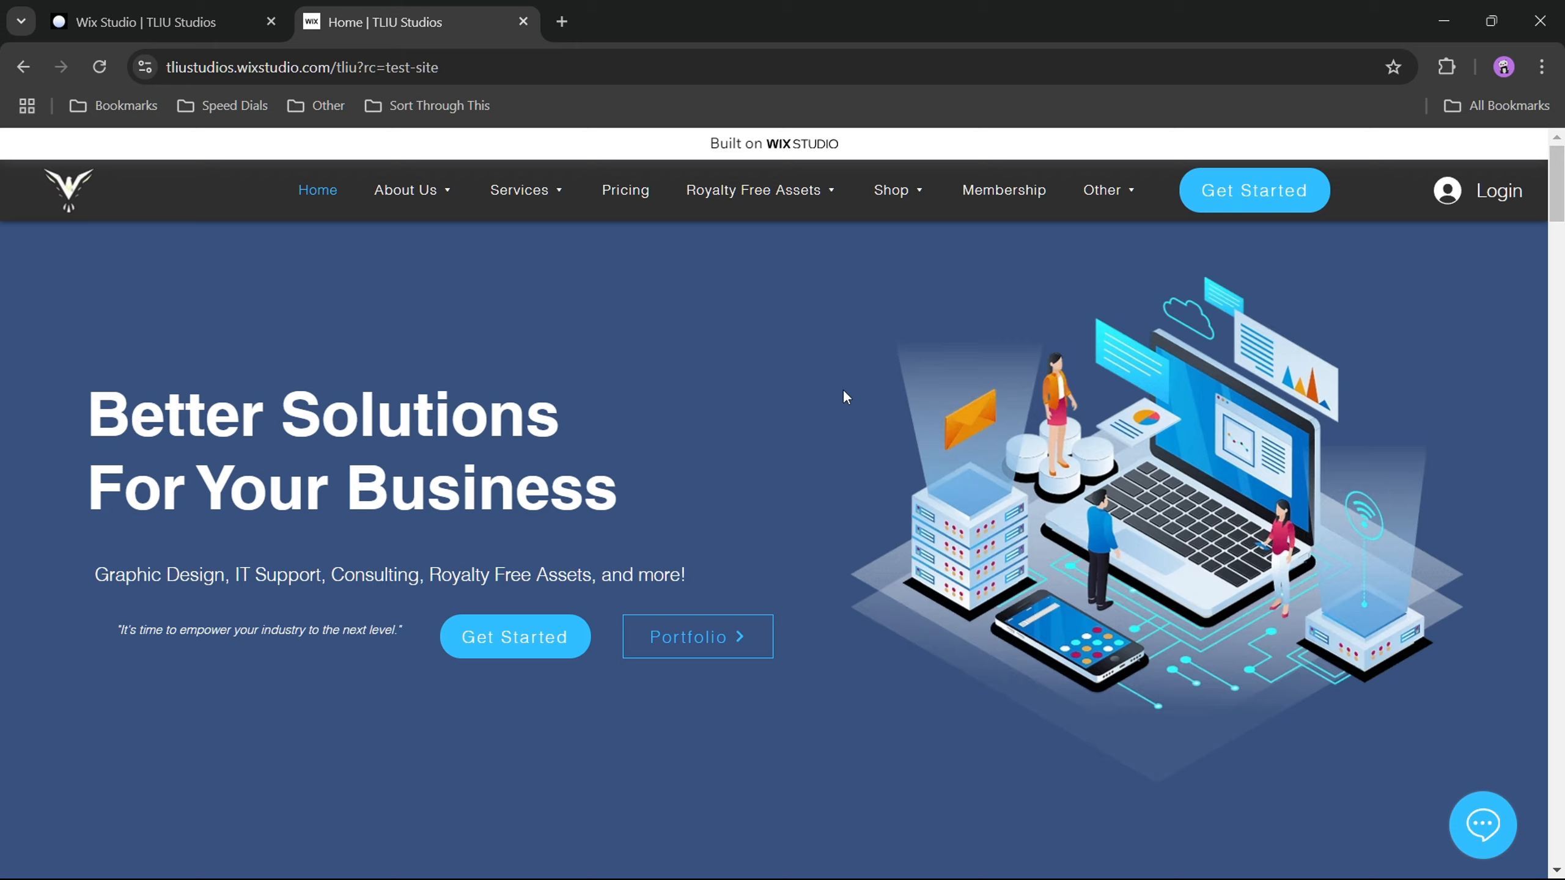
Step: View the Photos page under Royalty Free Assets on the live site and switch to the Wix Studio editor
mouse_move(792, 207)
click(736, 247)
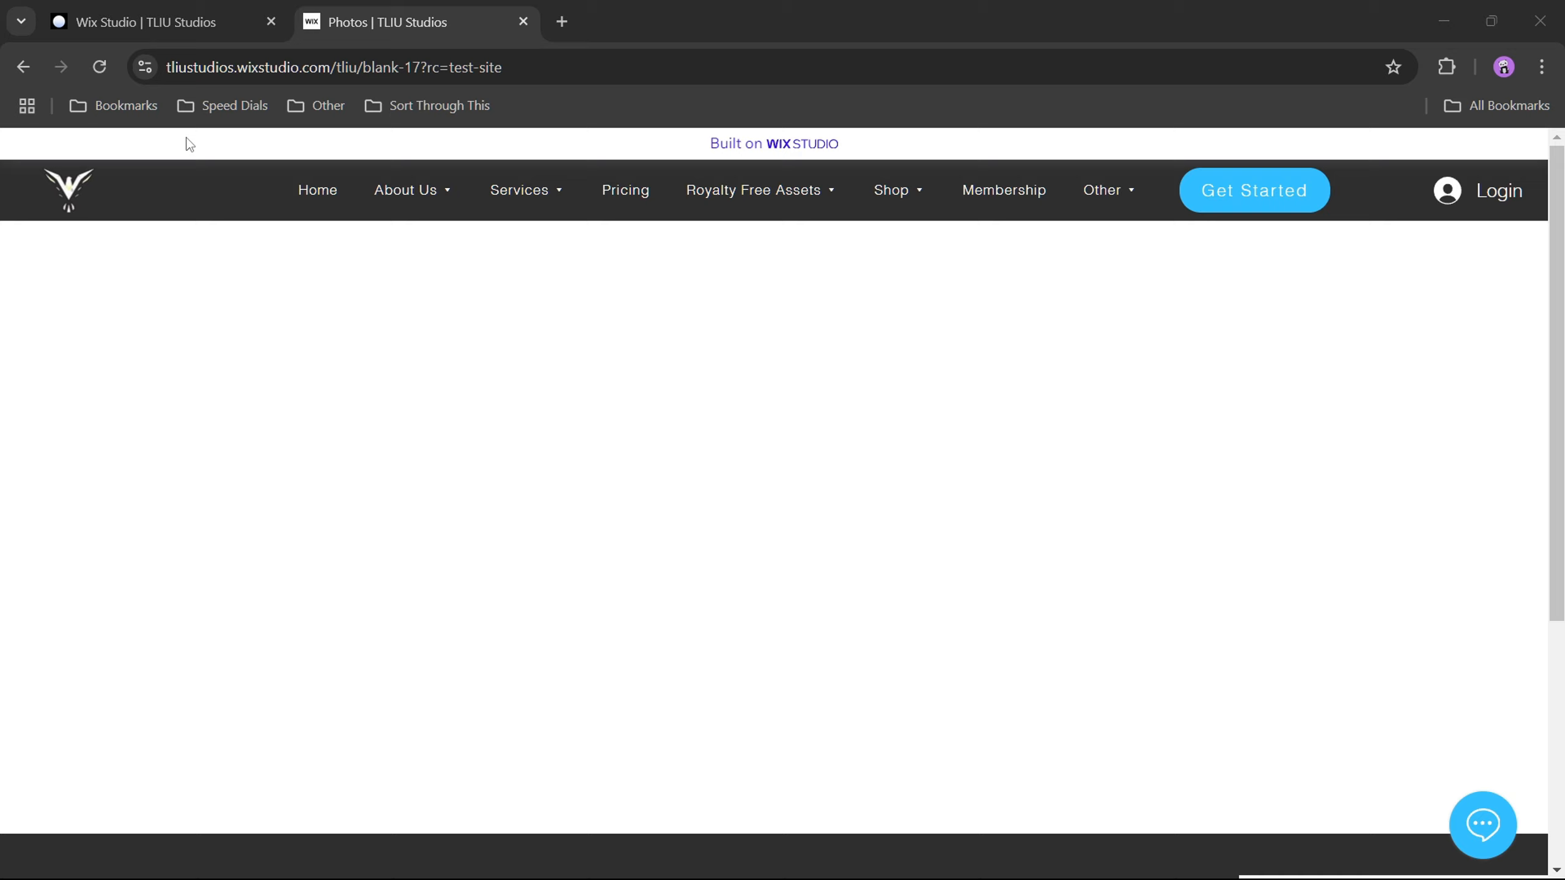
click(177, 24)
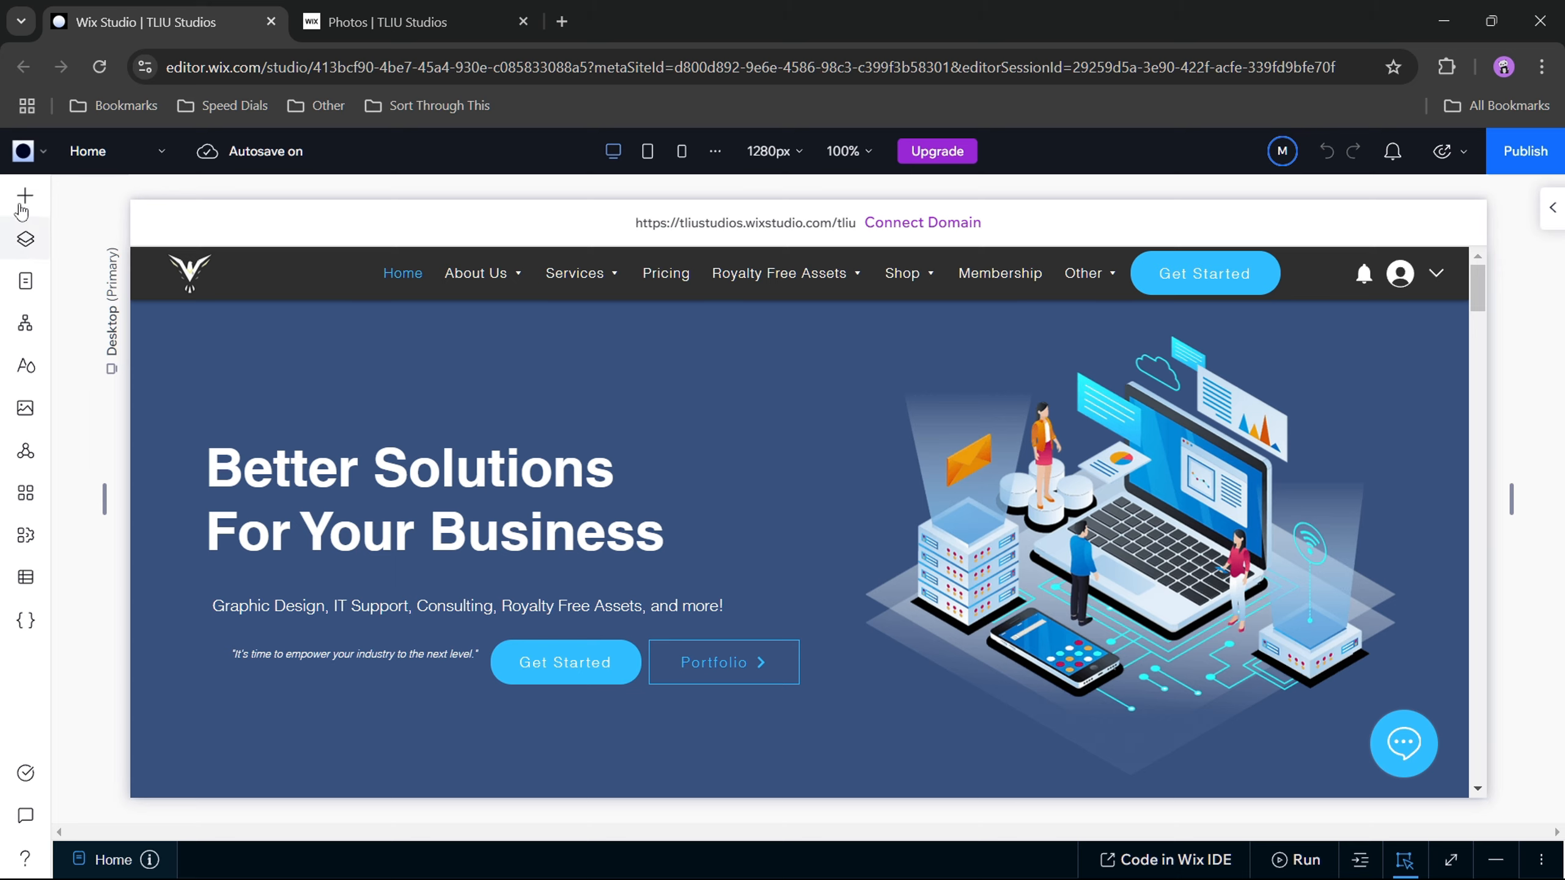
Step: Switch back to the live TLIU Studios site and return to its Home page
key(ctrl+Tab)
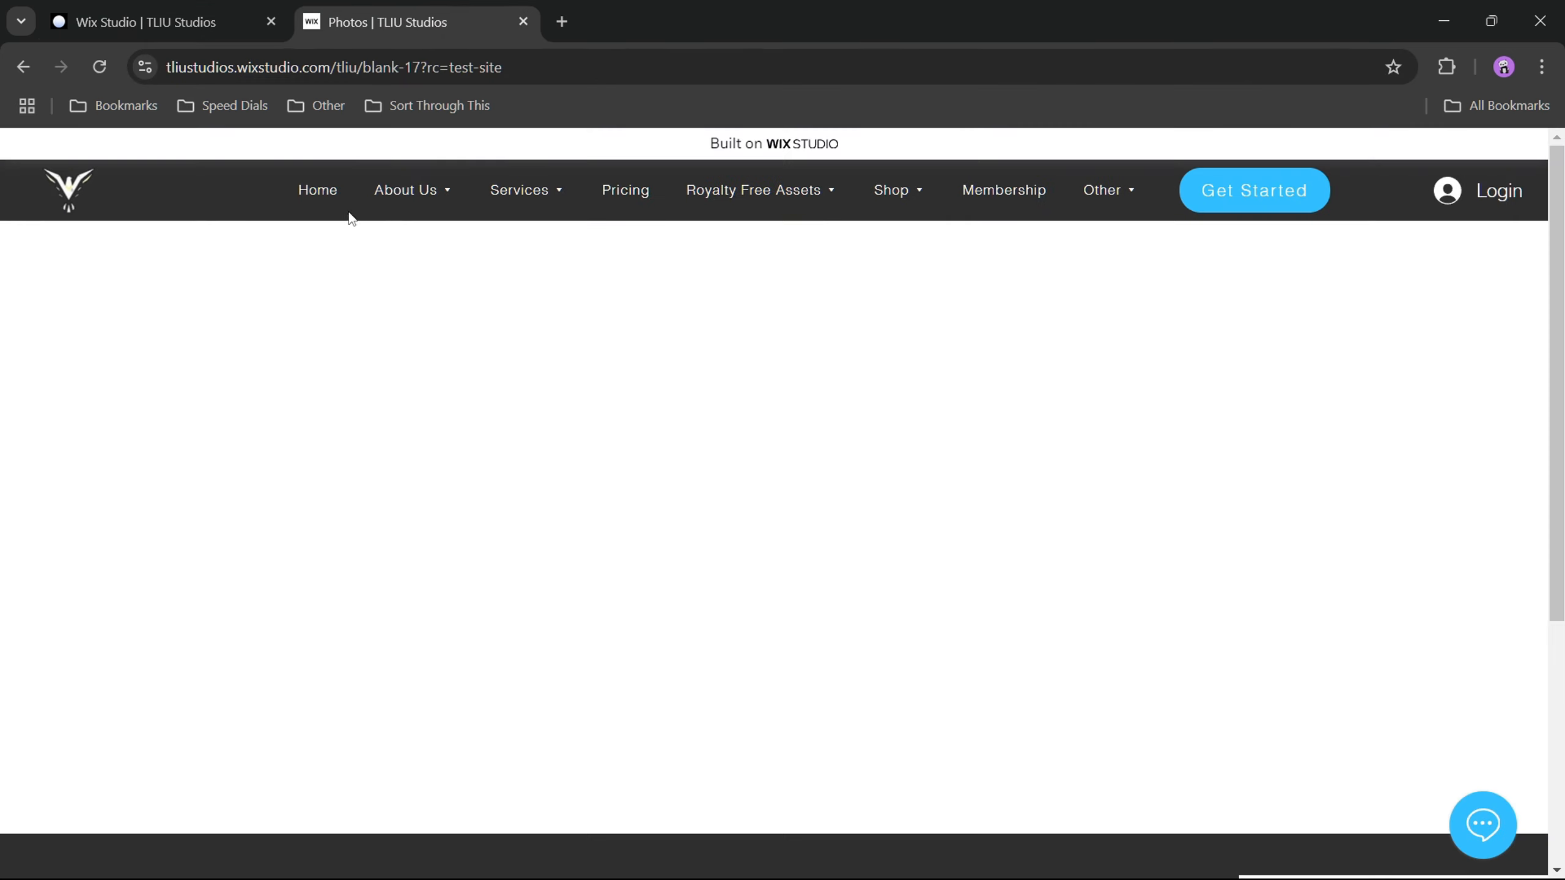
click(317, 201)
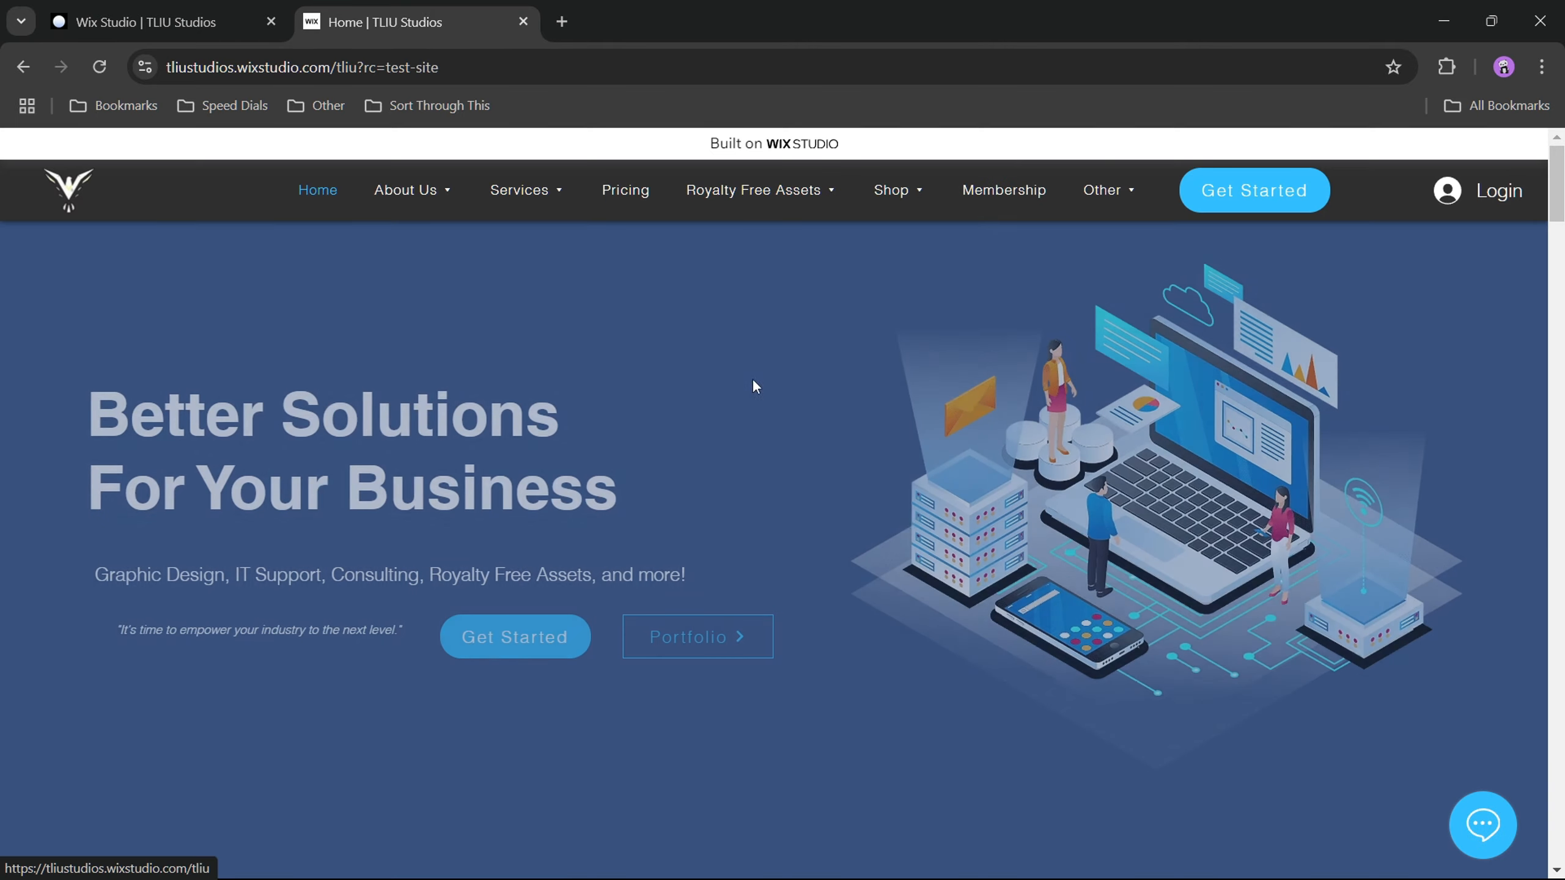
scroll(986, 488, down, 5)
scroll(1007, 498, up, 6)
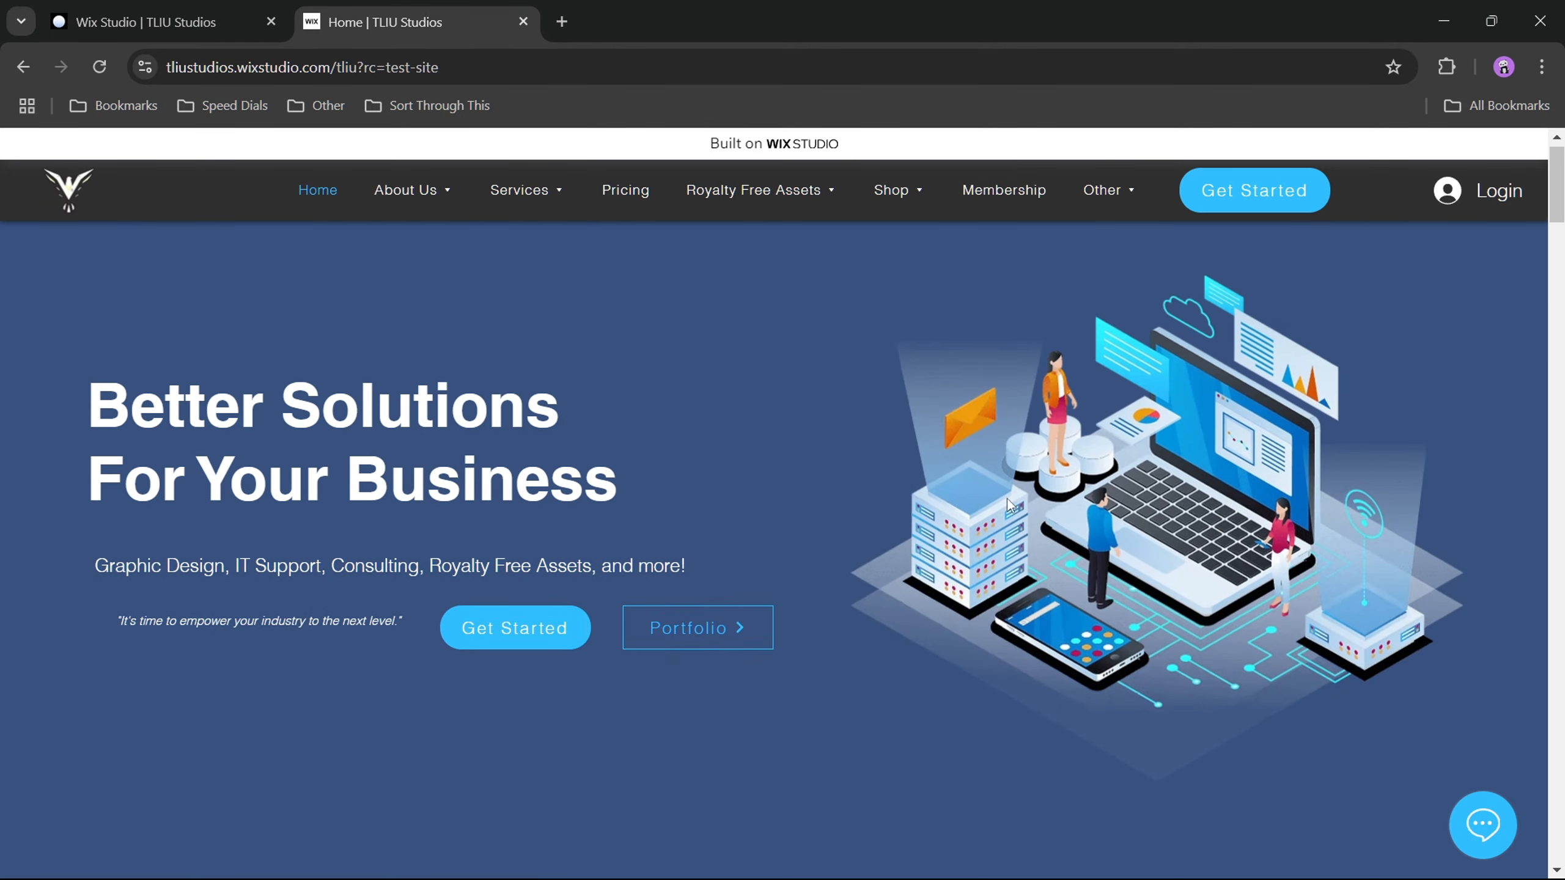
Step: Switch to the Wix Studio editor and look over the Home page from the hero banner to the Graphic Design section
click(175, 23)
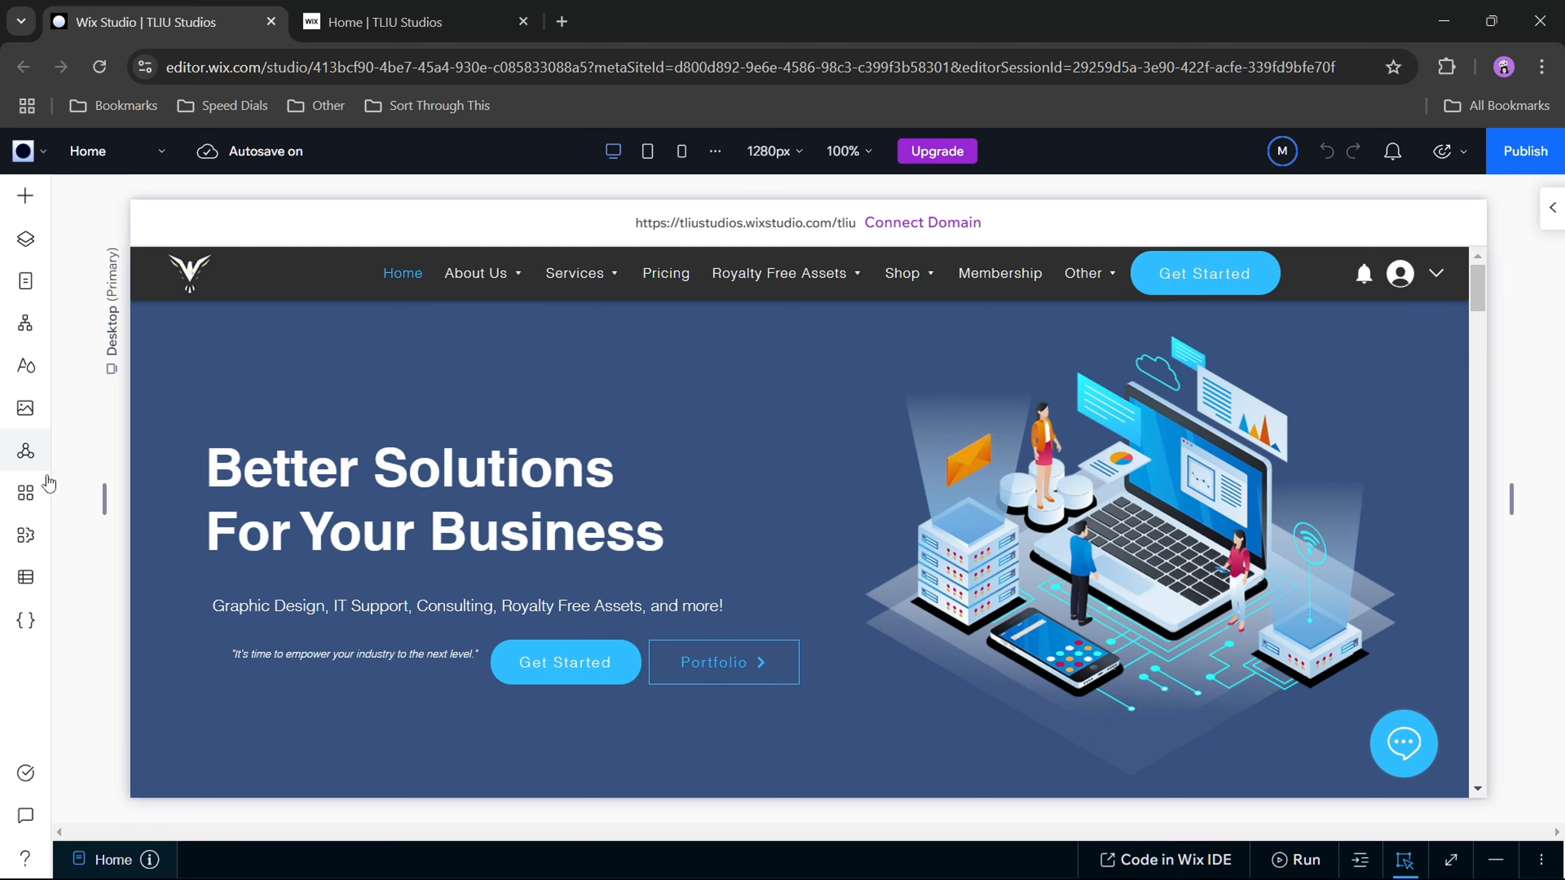
scroll(913, 482, down, 10)
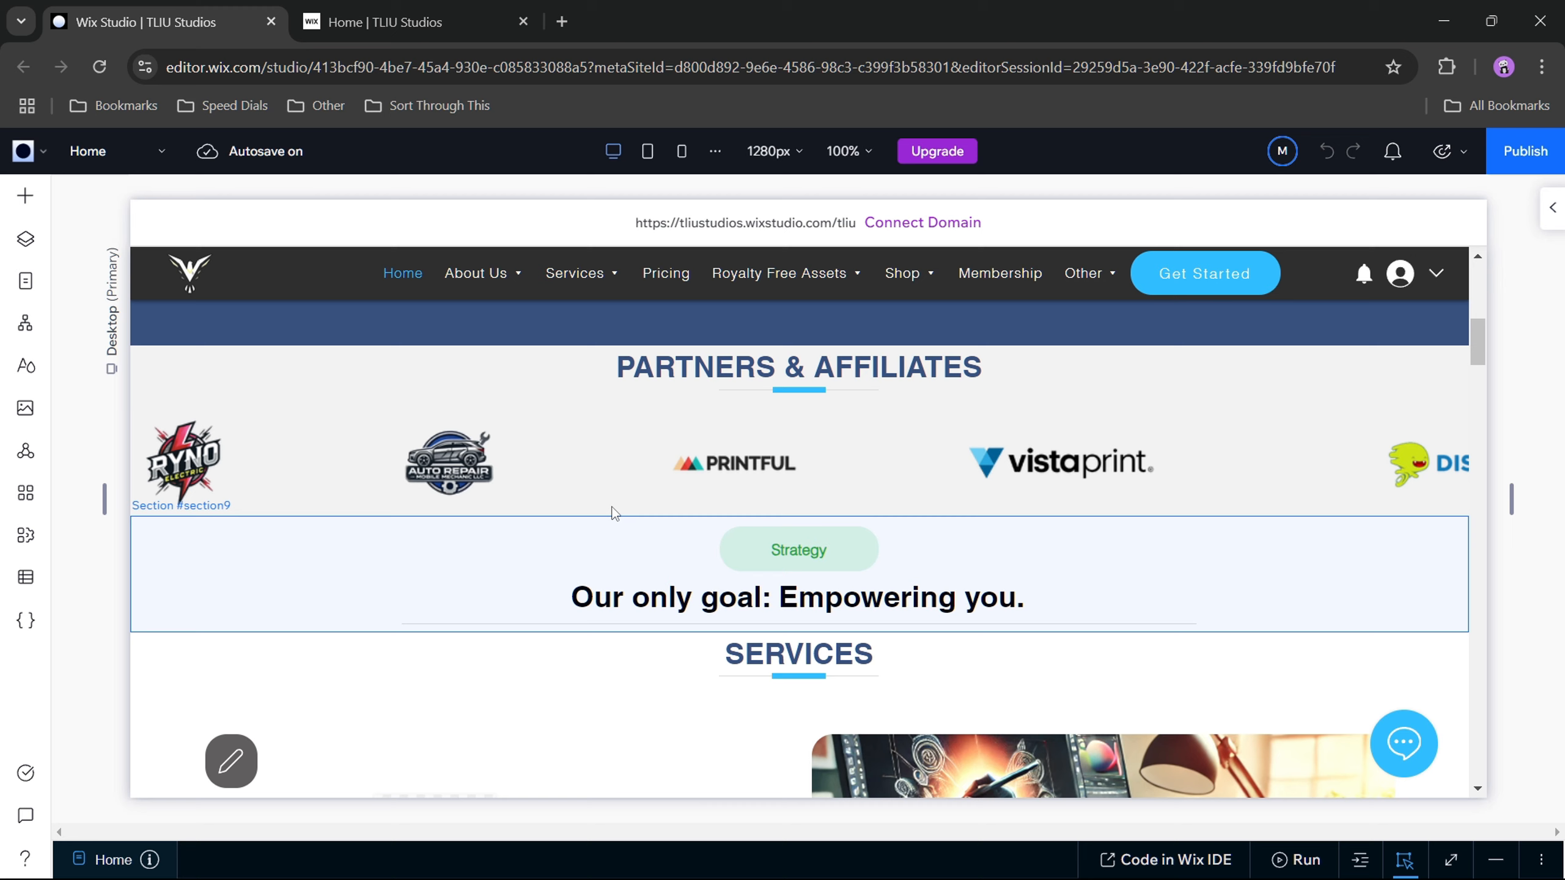
scroll(936, 594, down, 5)
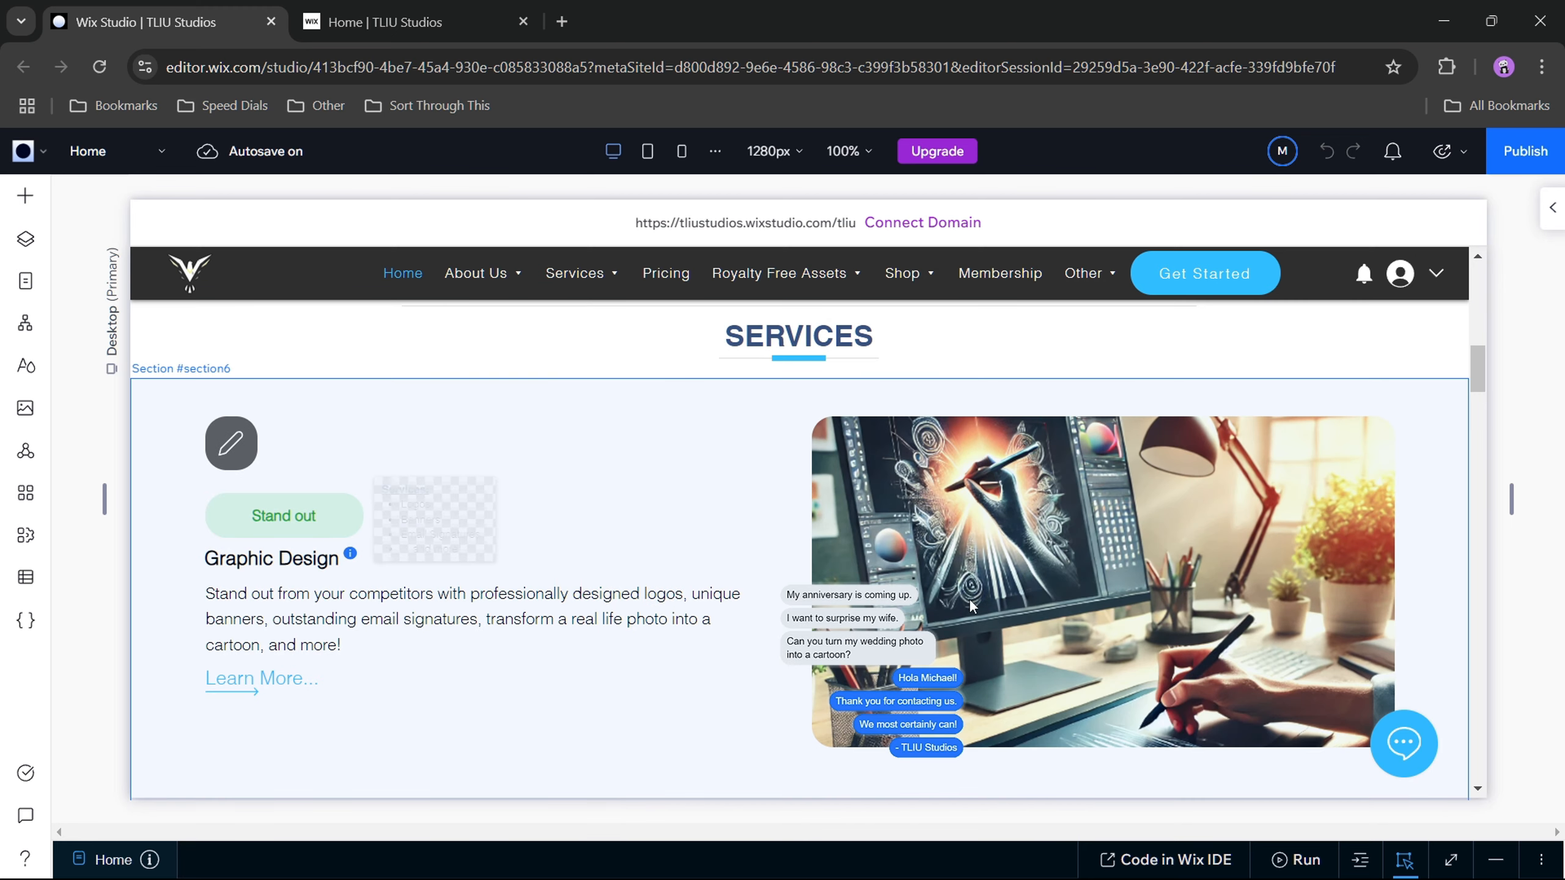
scroll(499, 556, up, 2)
scroll(461, 559, down, 4)
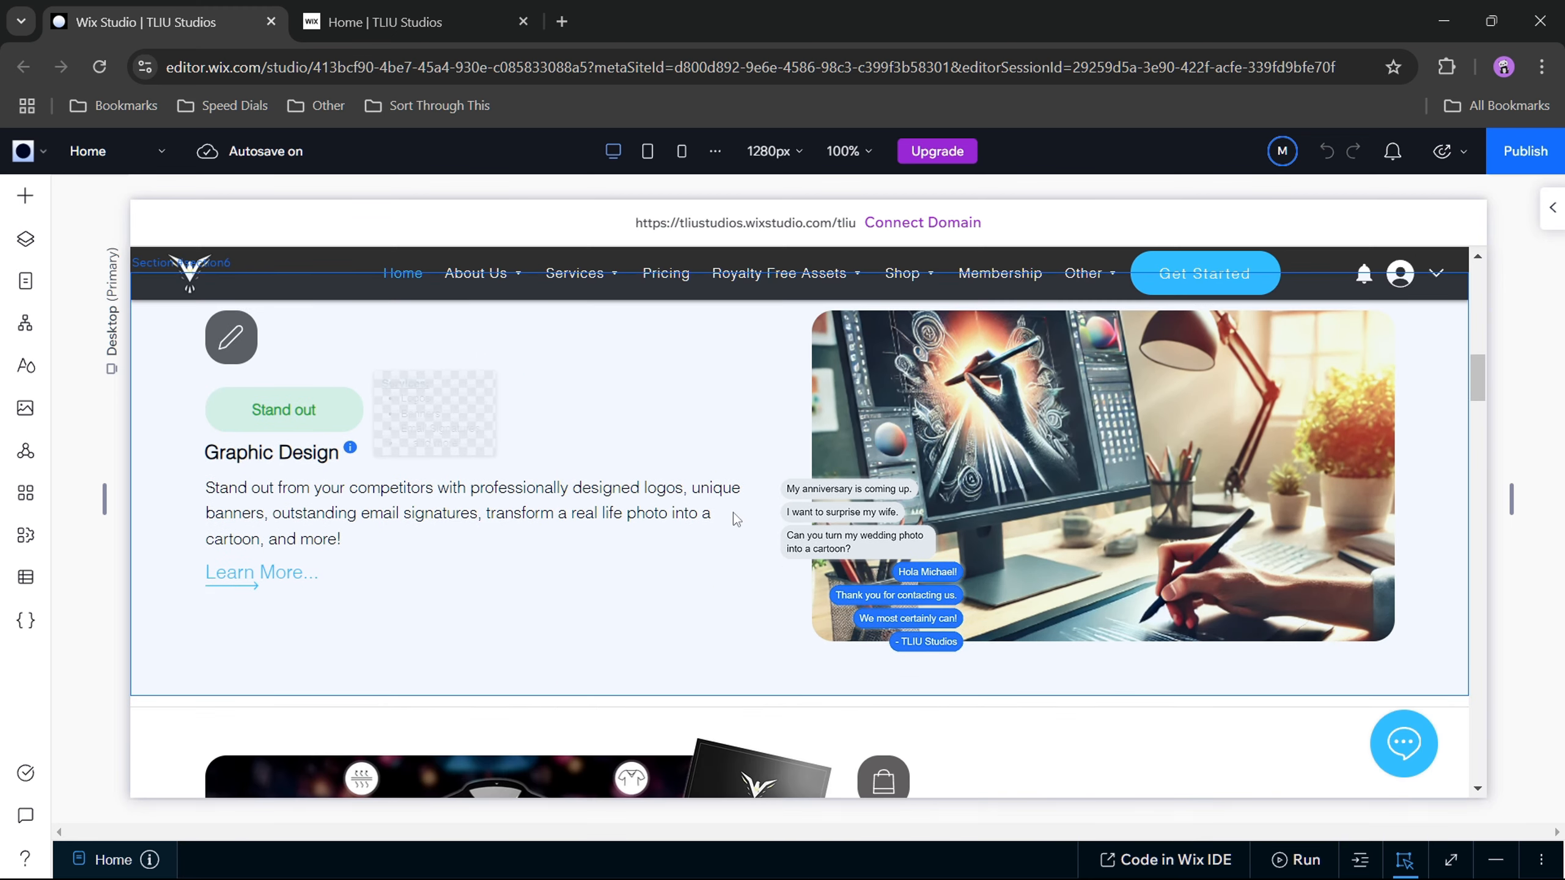
scroll(986, 568, up, 5)
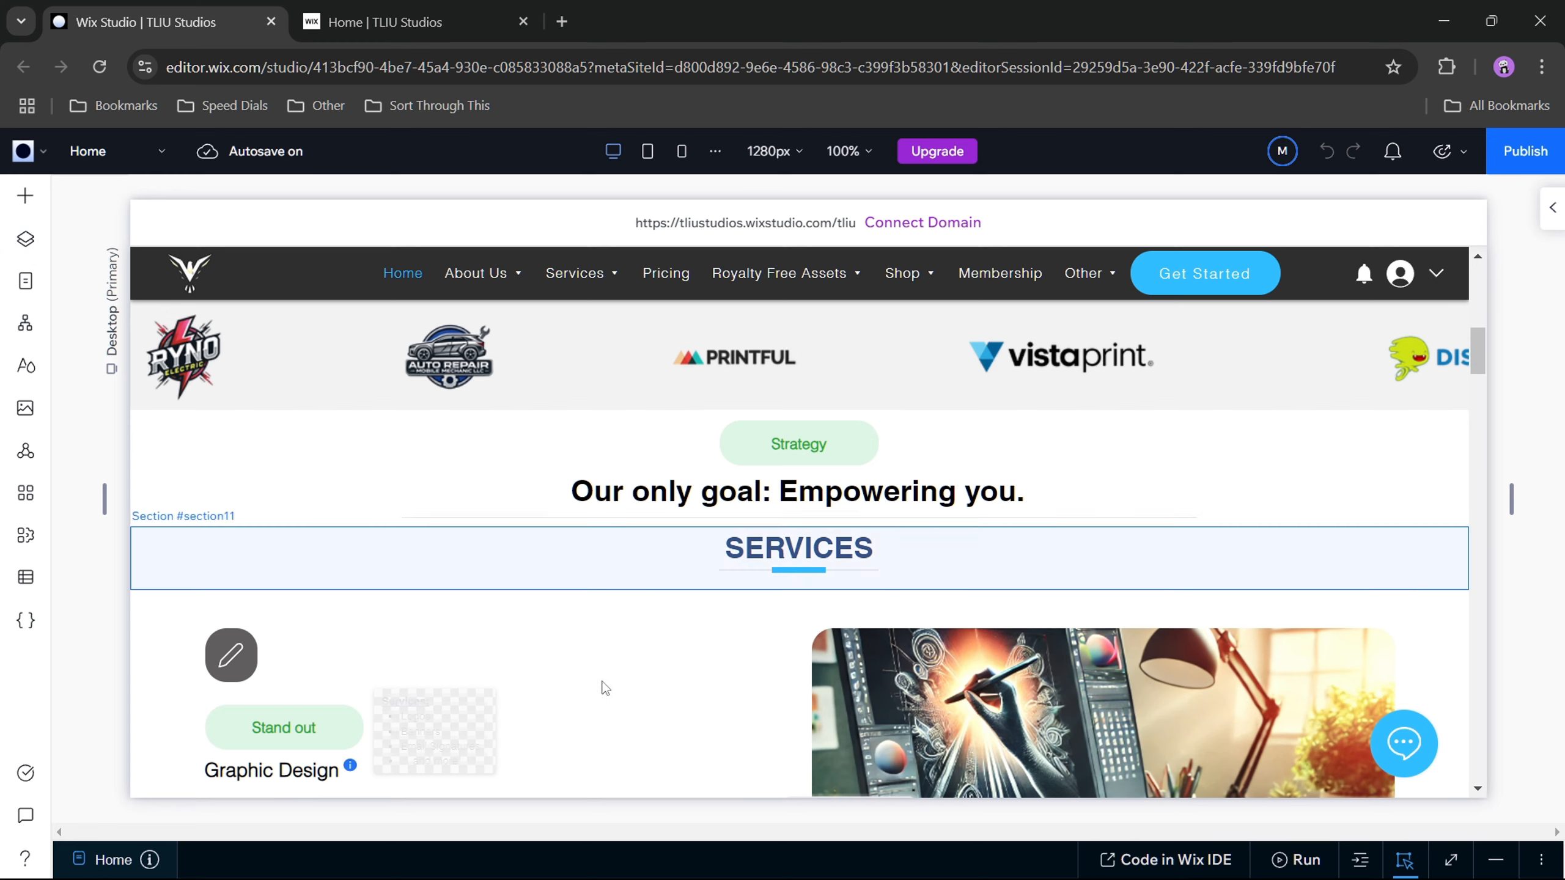
Step: Check the Home page's layer list and examine its service sections through Website & Digital Solutions, returning to the hero banner
click(25, 239)
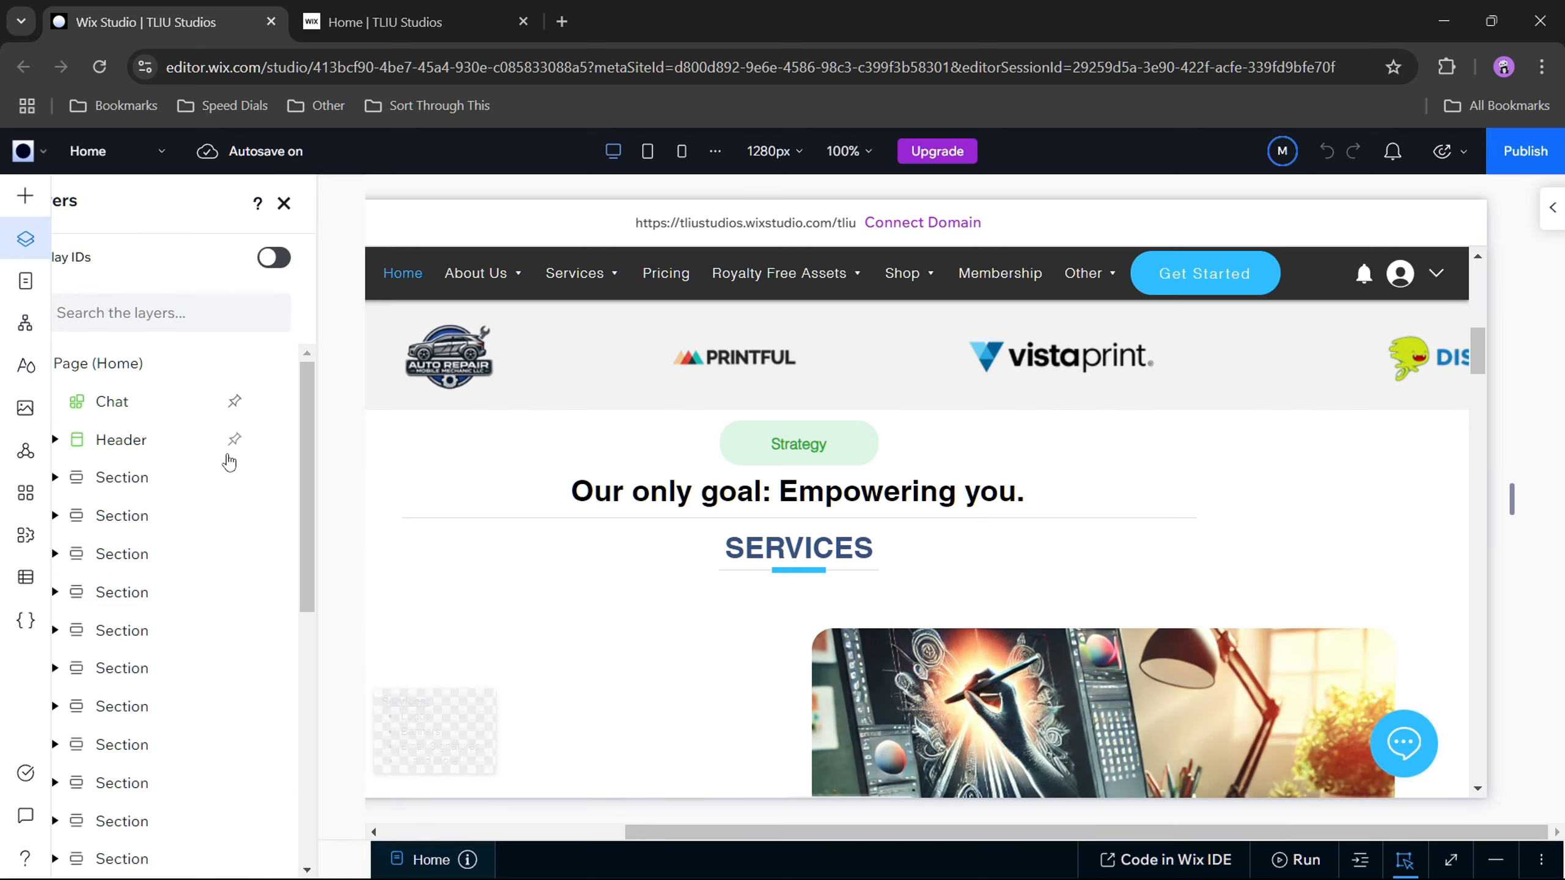
click(25, 239)
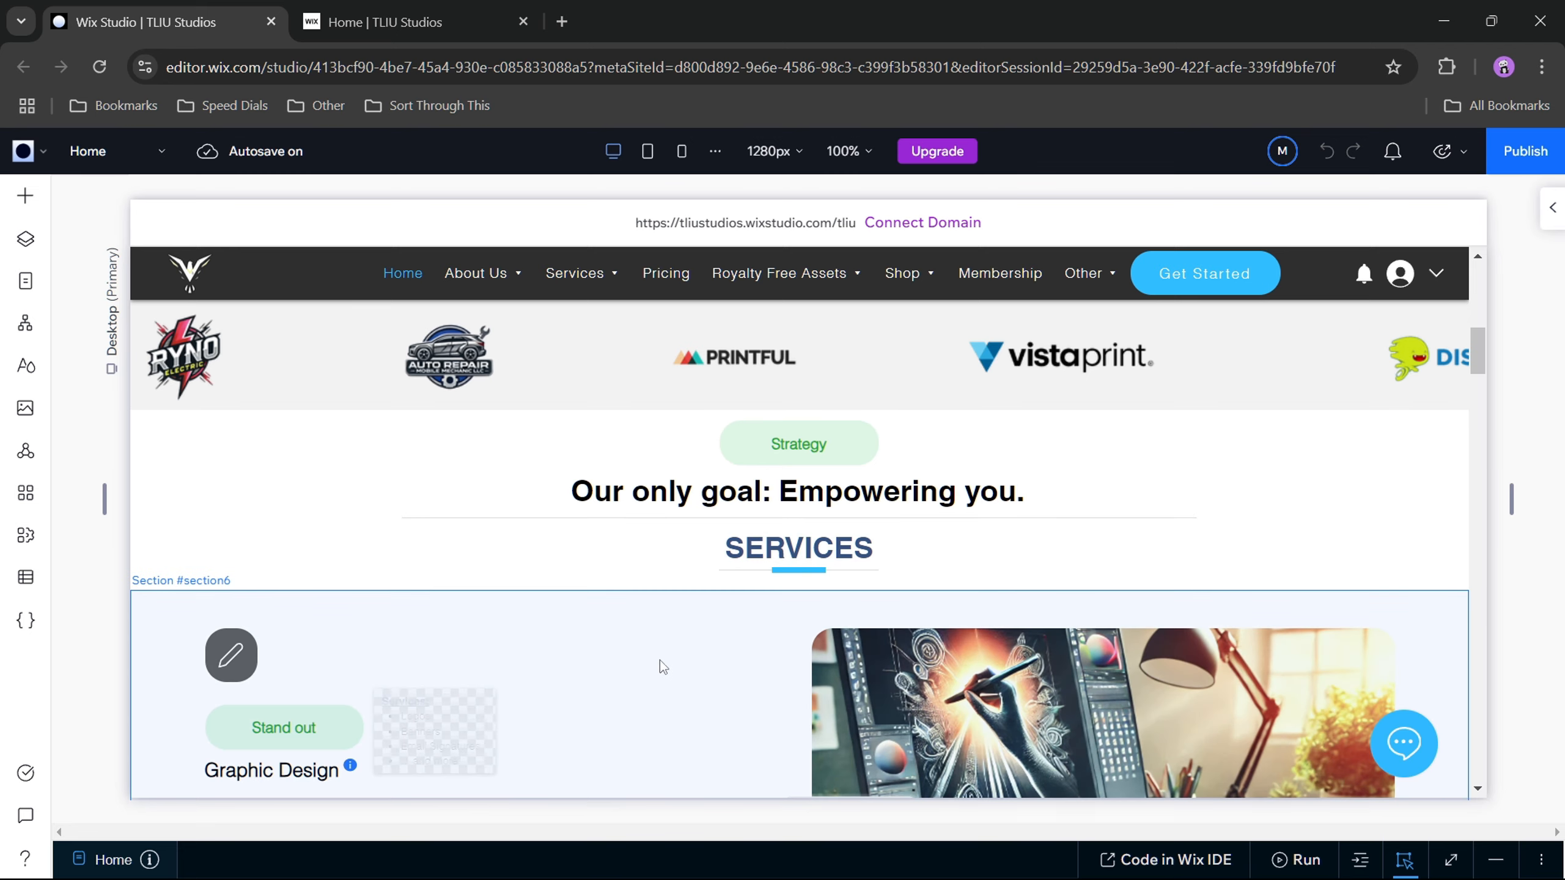
scroll(661, 661, down, 5)
scroll(684, 661, down, 3)
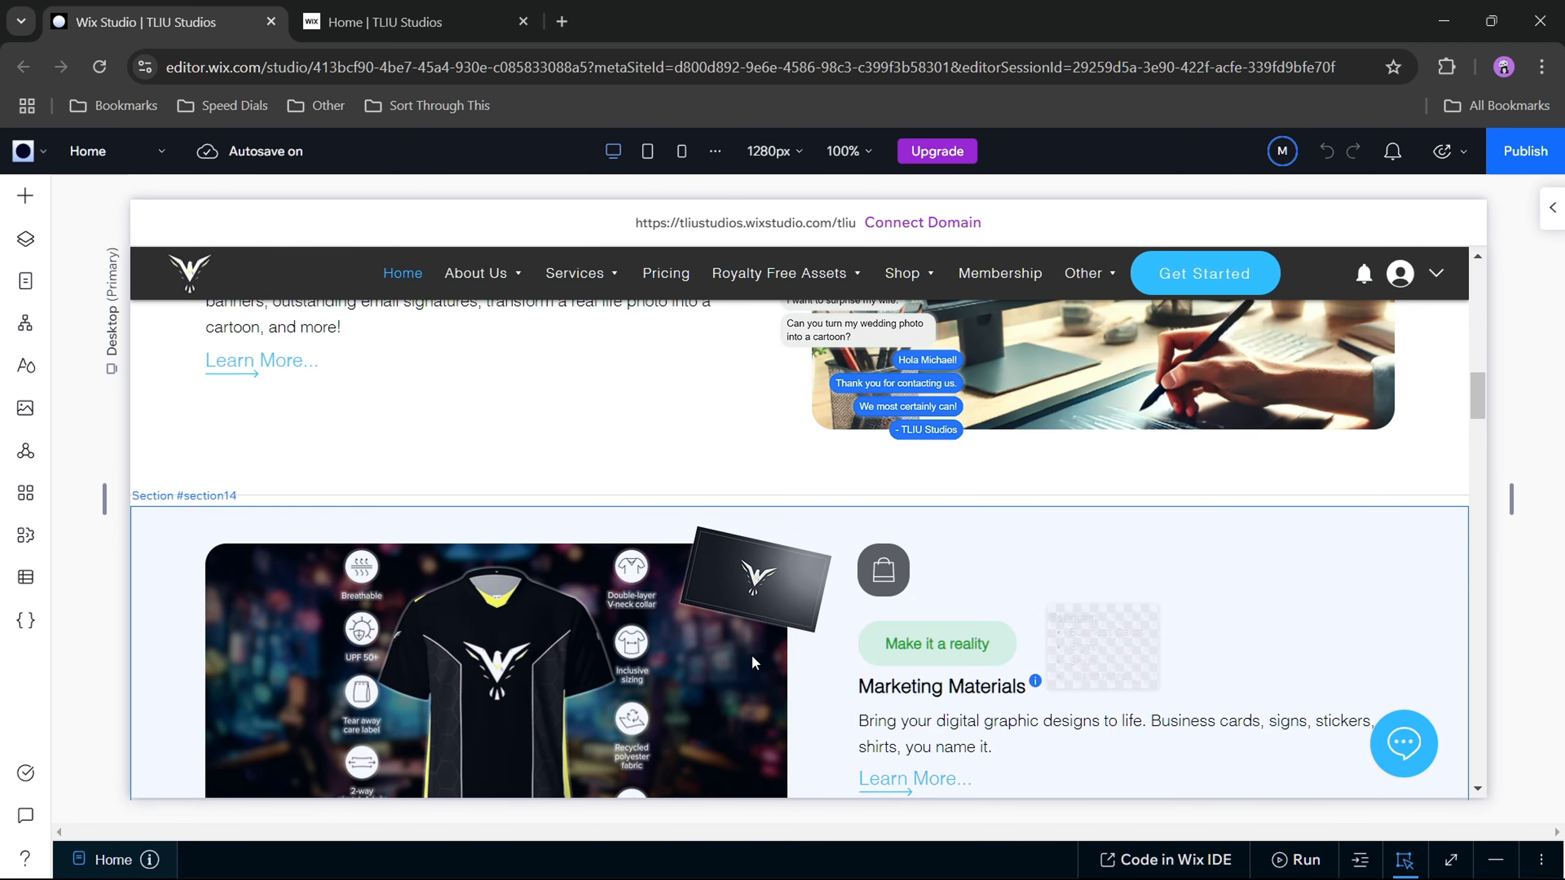
scroll(752, 659, down, 3)
scroll(752, 663, down, 5)
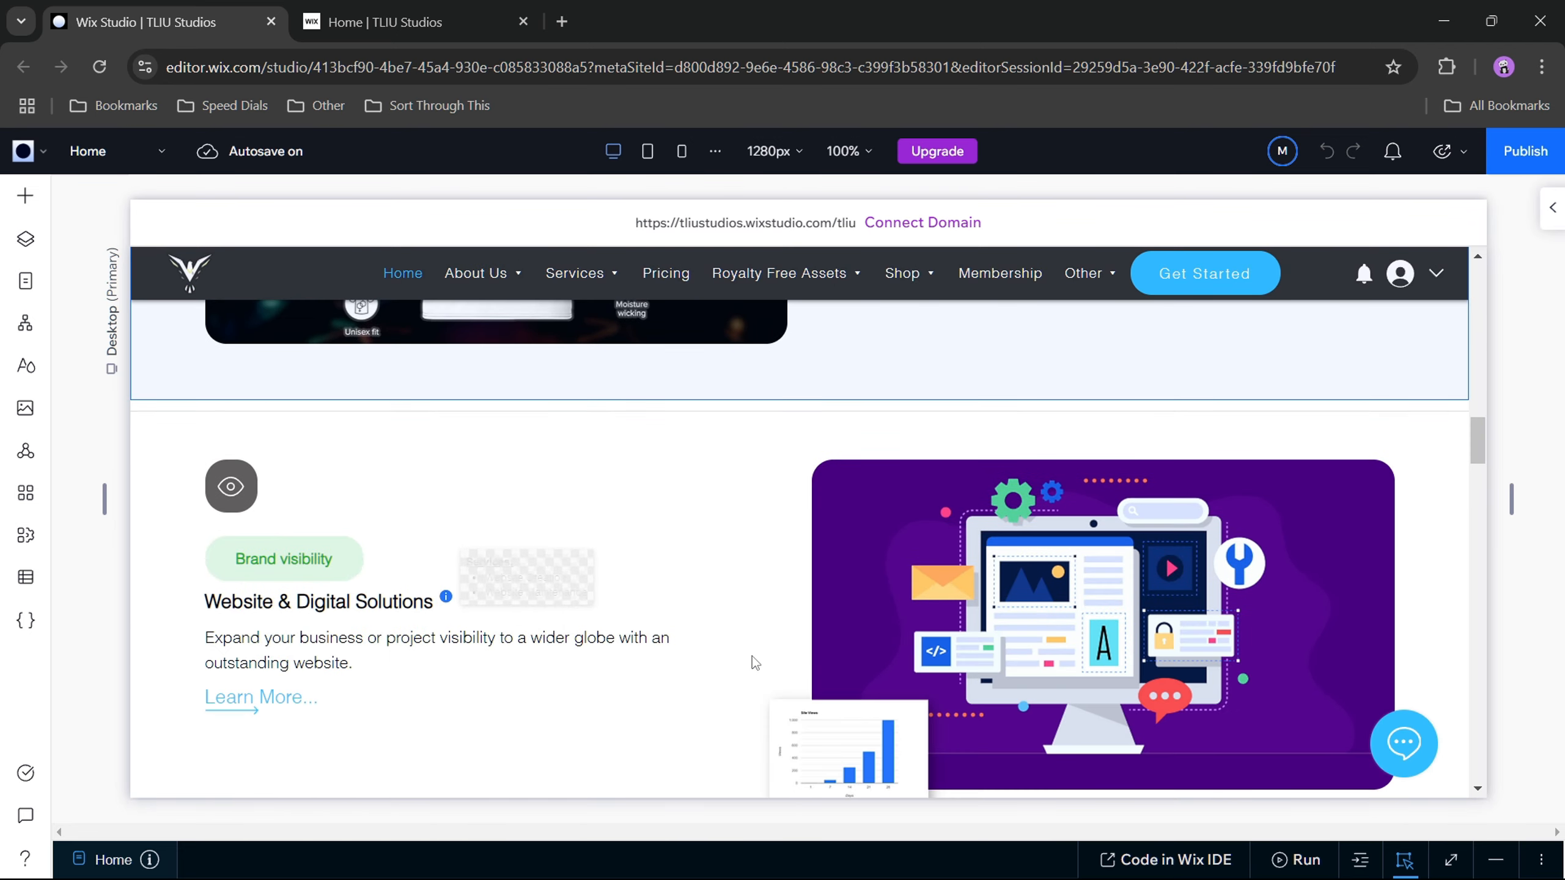
scroll(752, 663, down, 5)
scroll(752, 663, up, 7)
scroll(752, 656, up, 20)
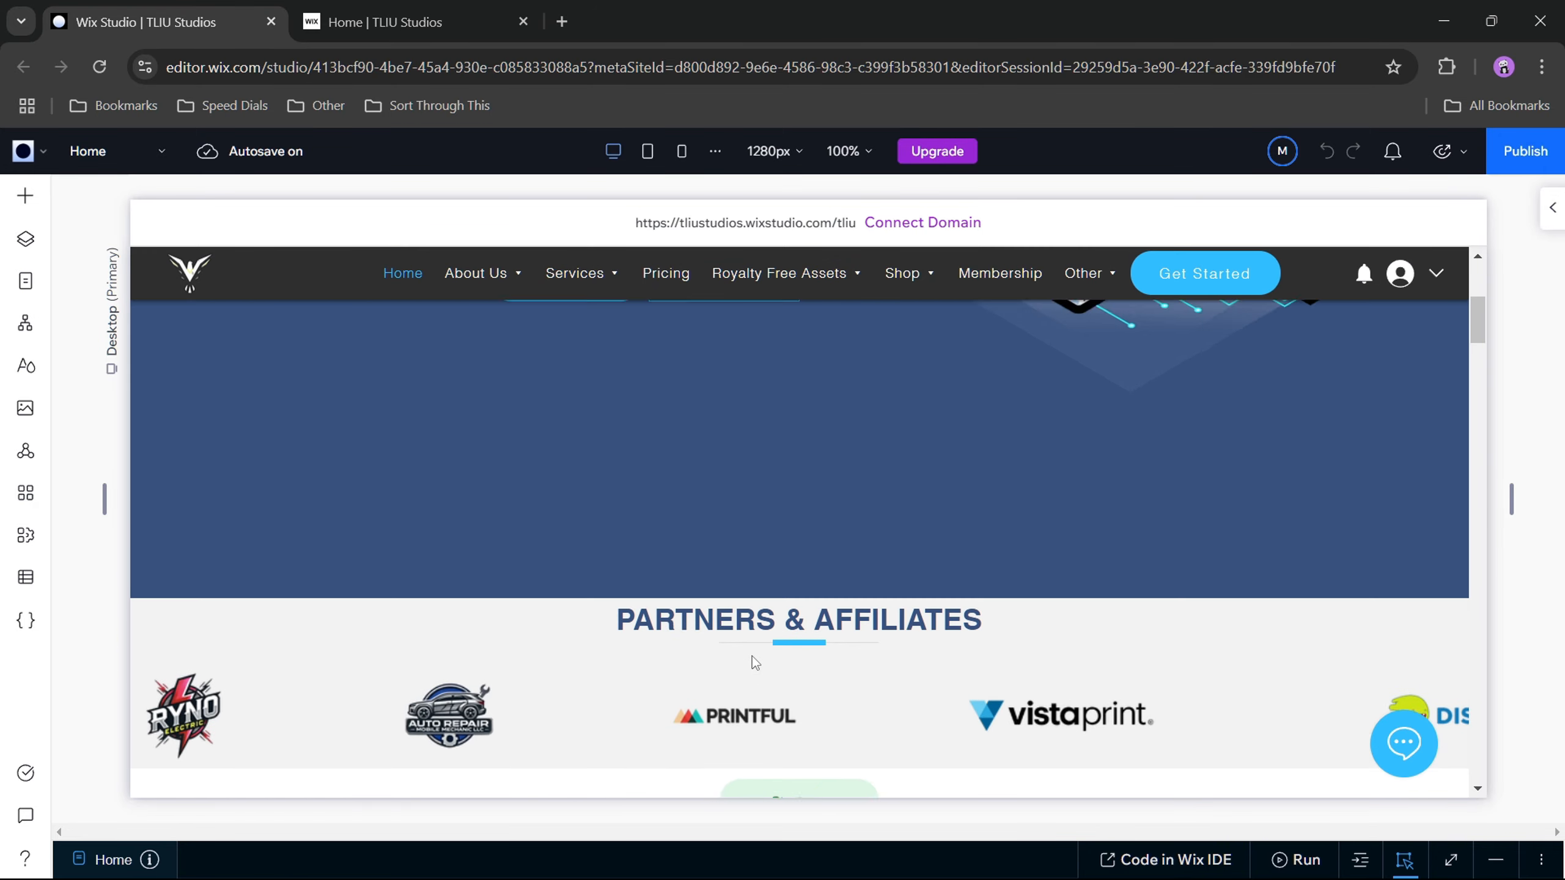
Step: Open the Photos page from the site pages list for editing and select its blank section
click(25, 281)
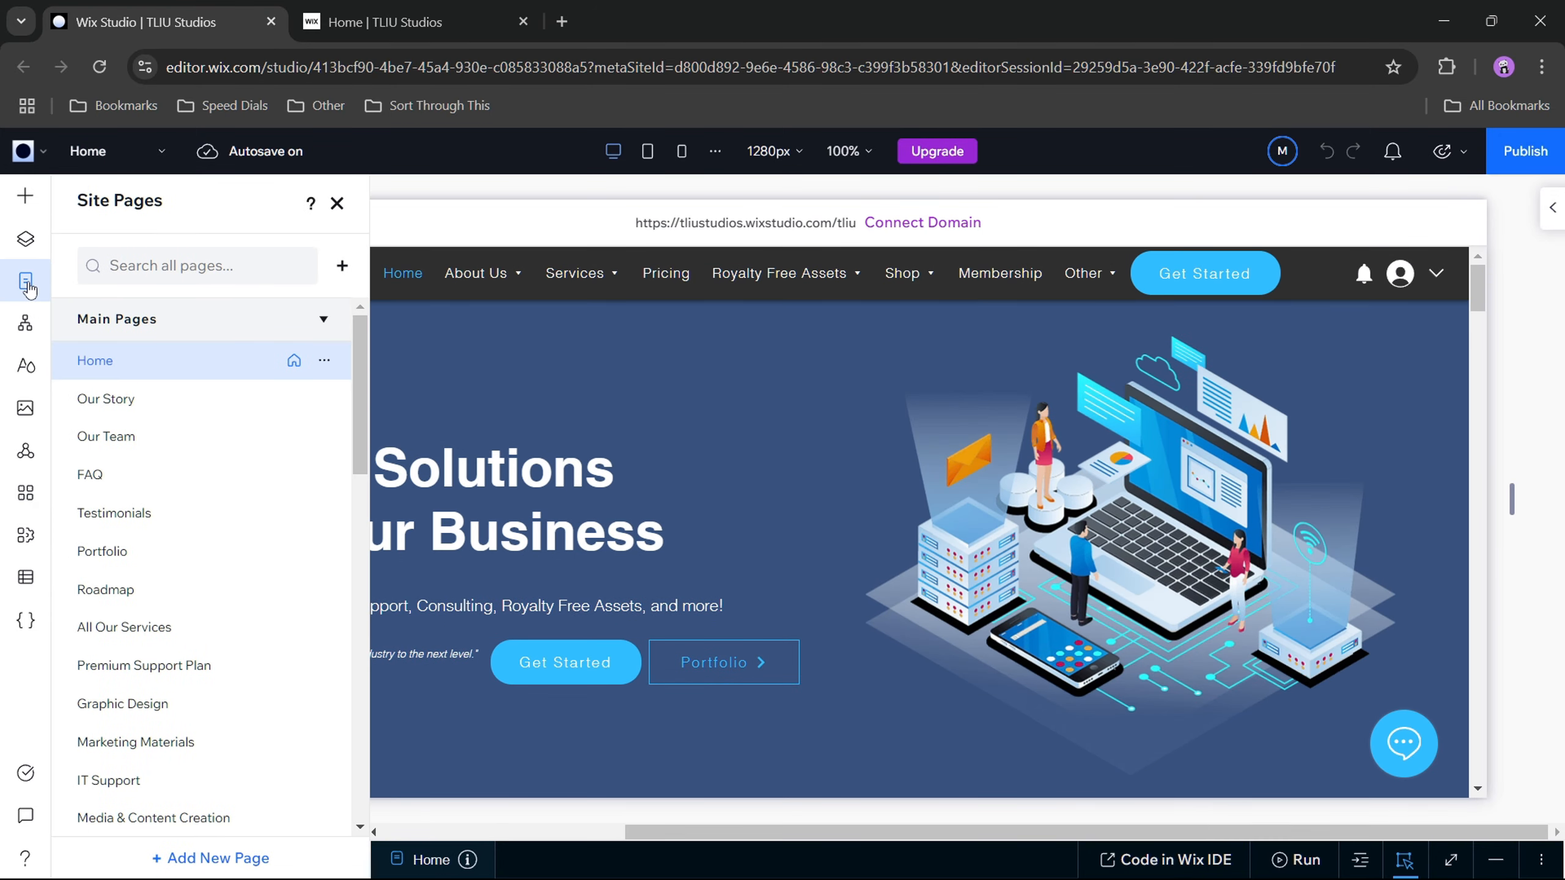
click(146, 156)
click(145, 154)
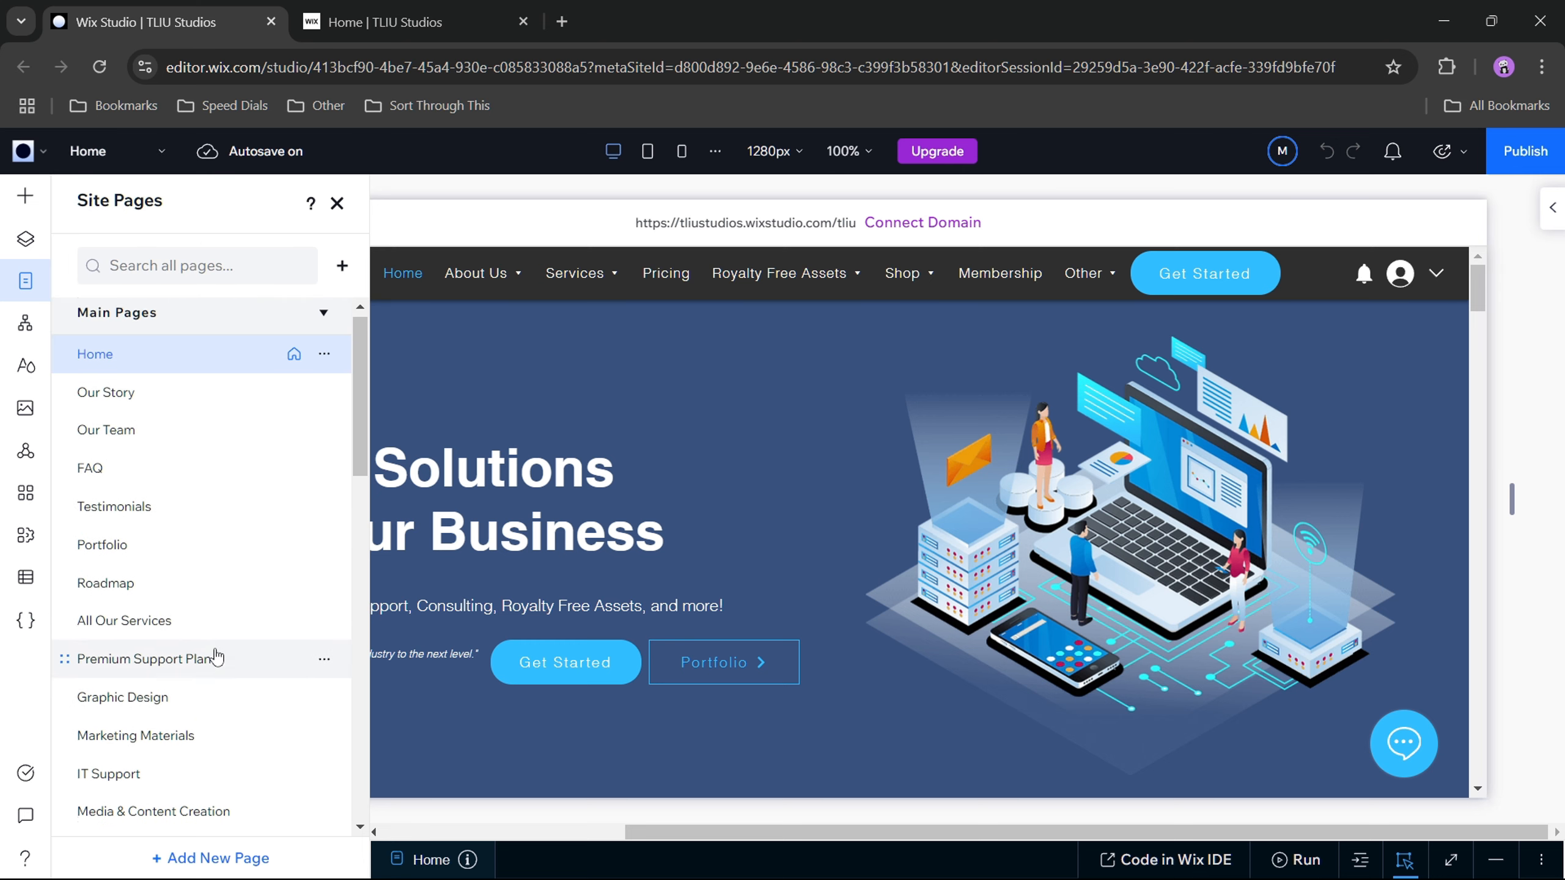
scroll(216, 656, down, 6)
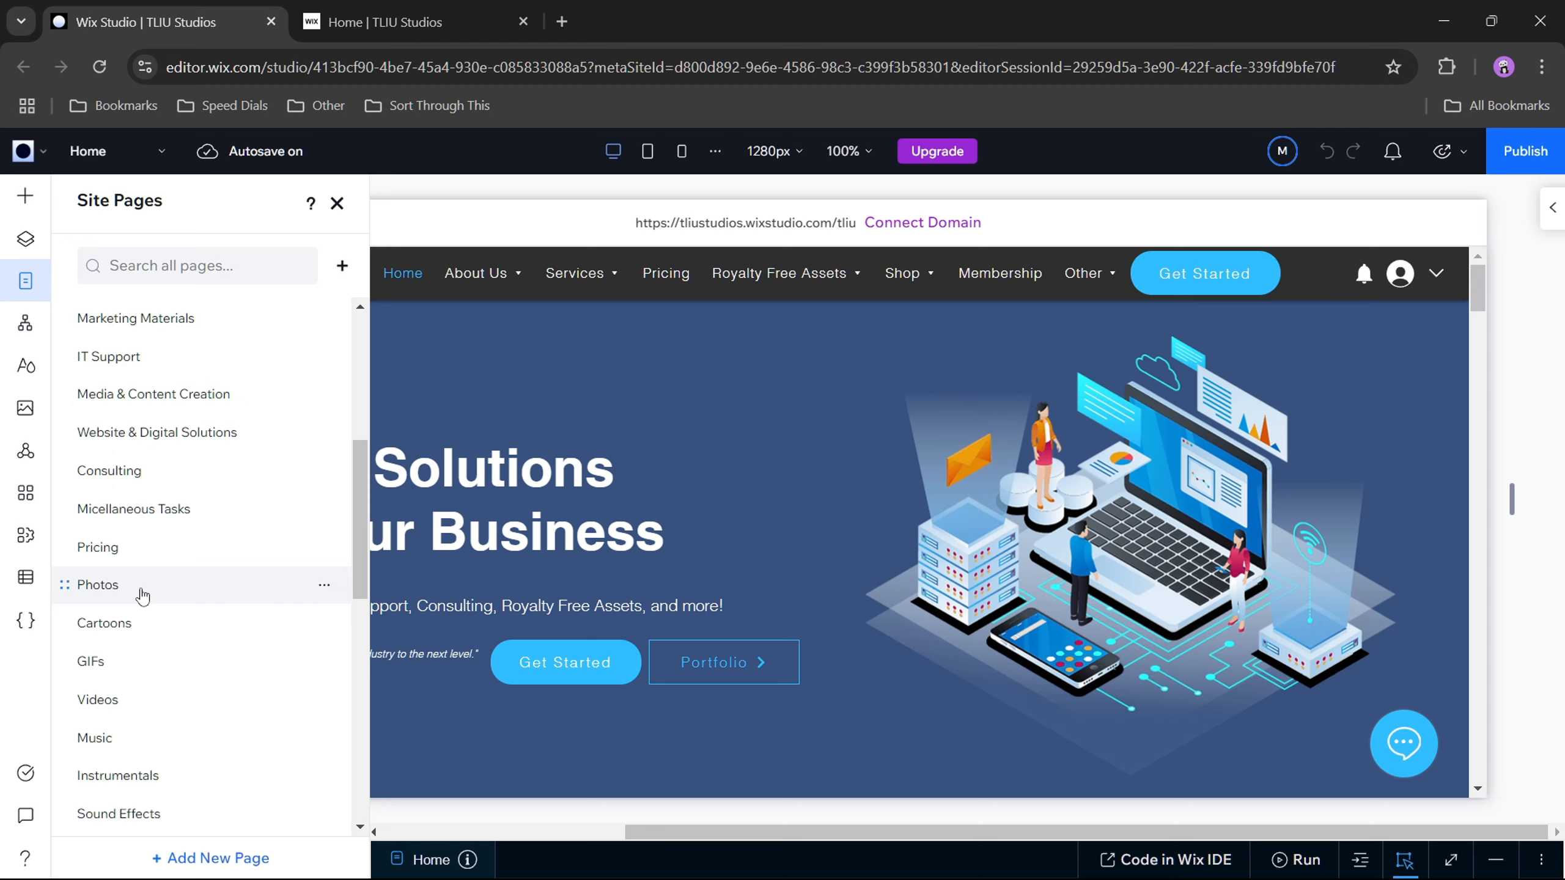
click(140, 595)
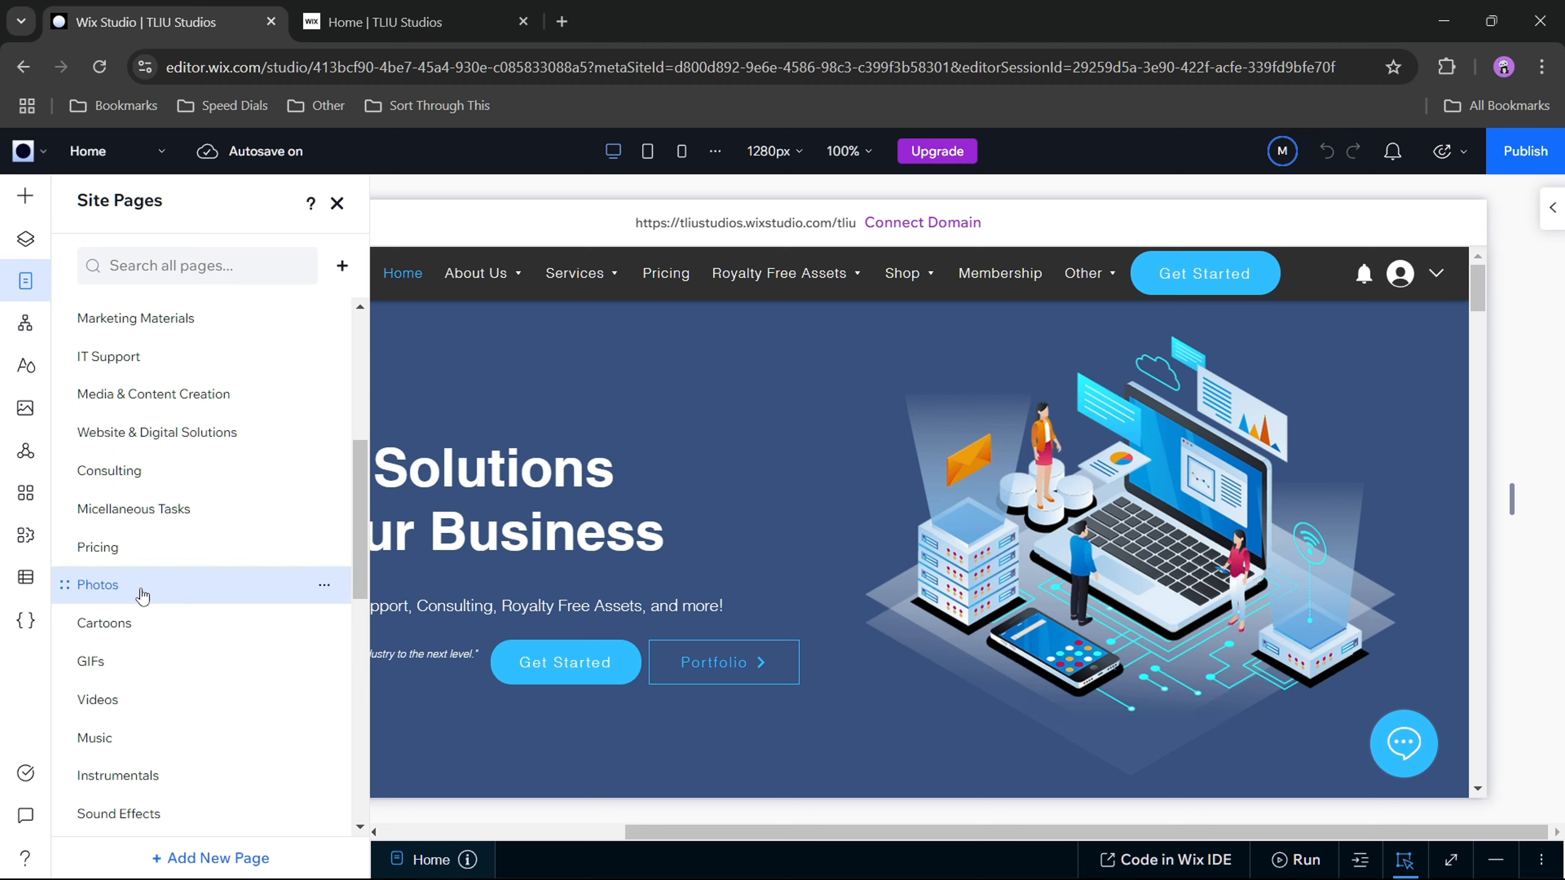
click(301, 584)
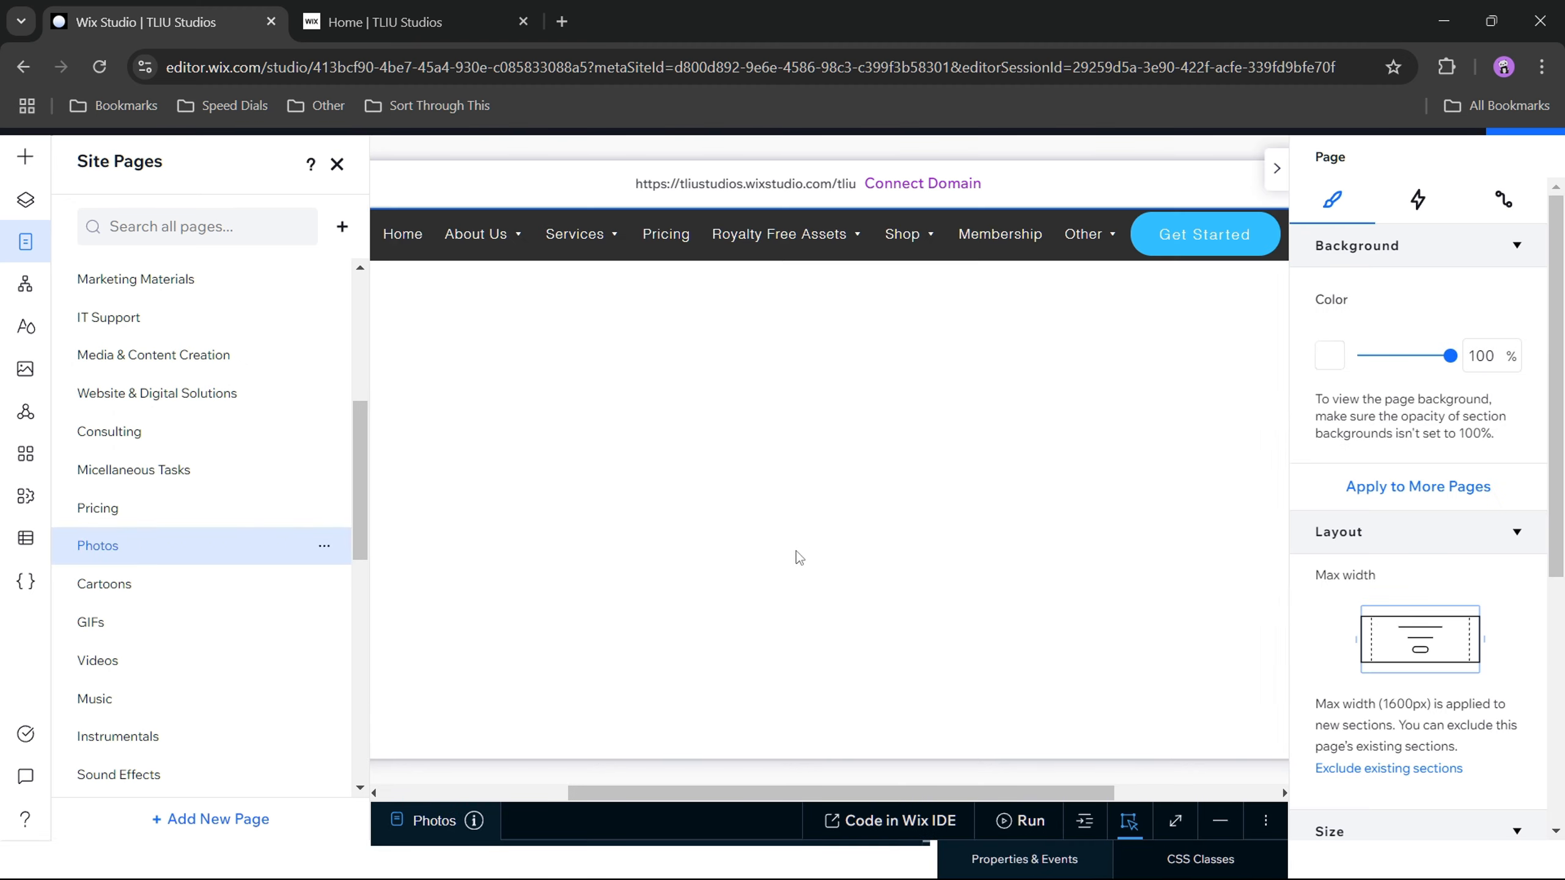
click(633, 397)
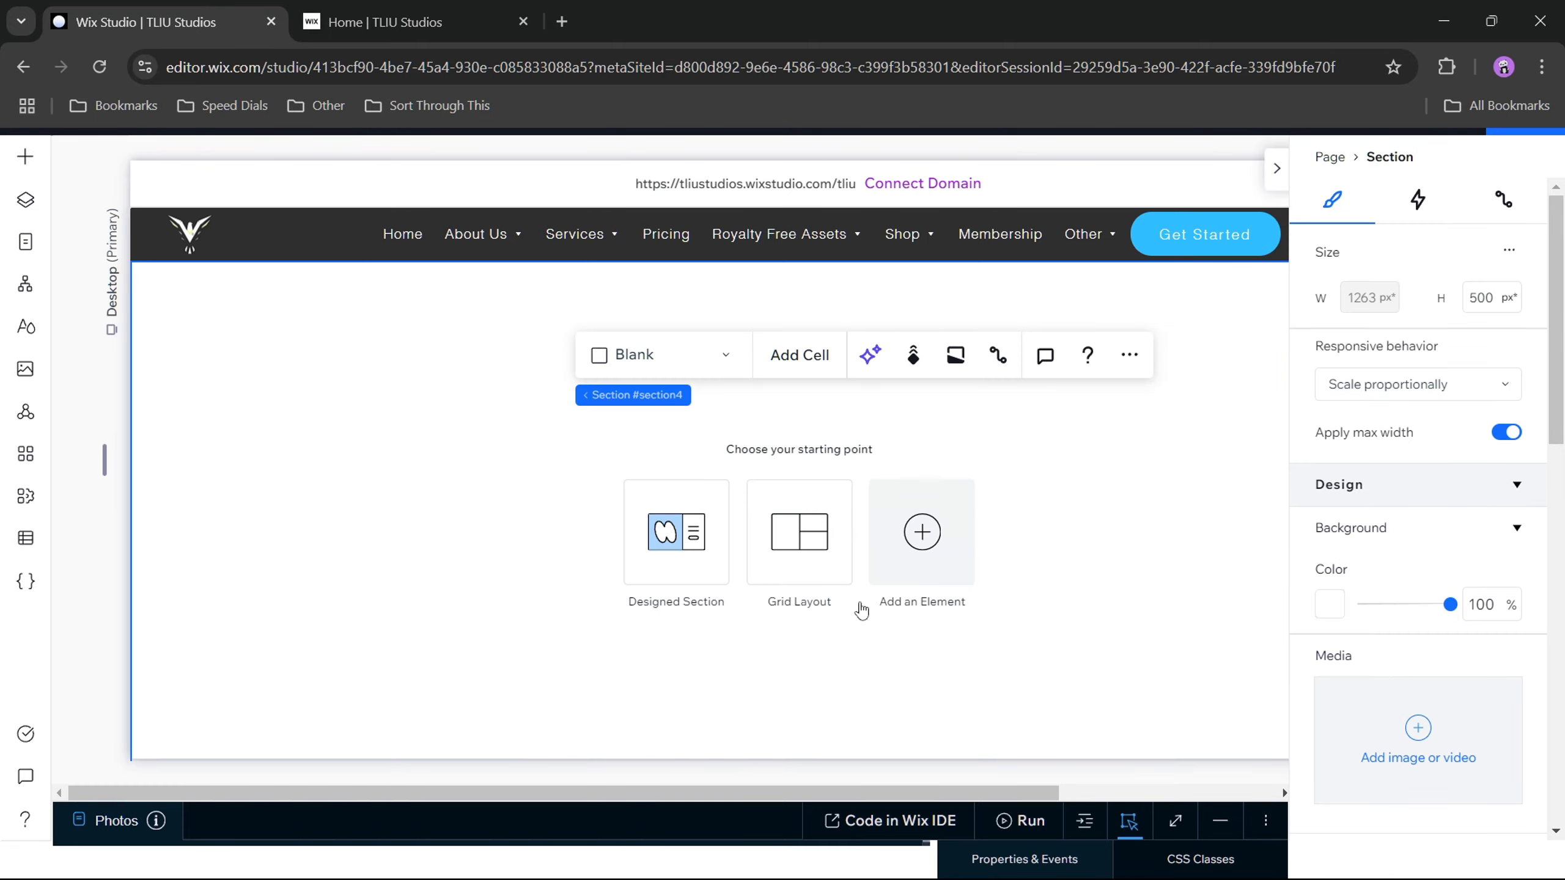
Step: View the live site's Photos page under Royalty Free Assets for comparison and return to the Wix Studio editor
click(412, 22)
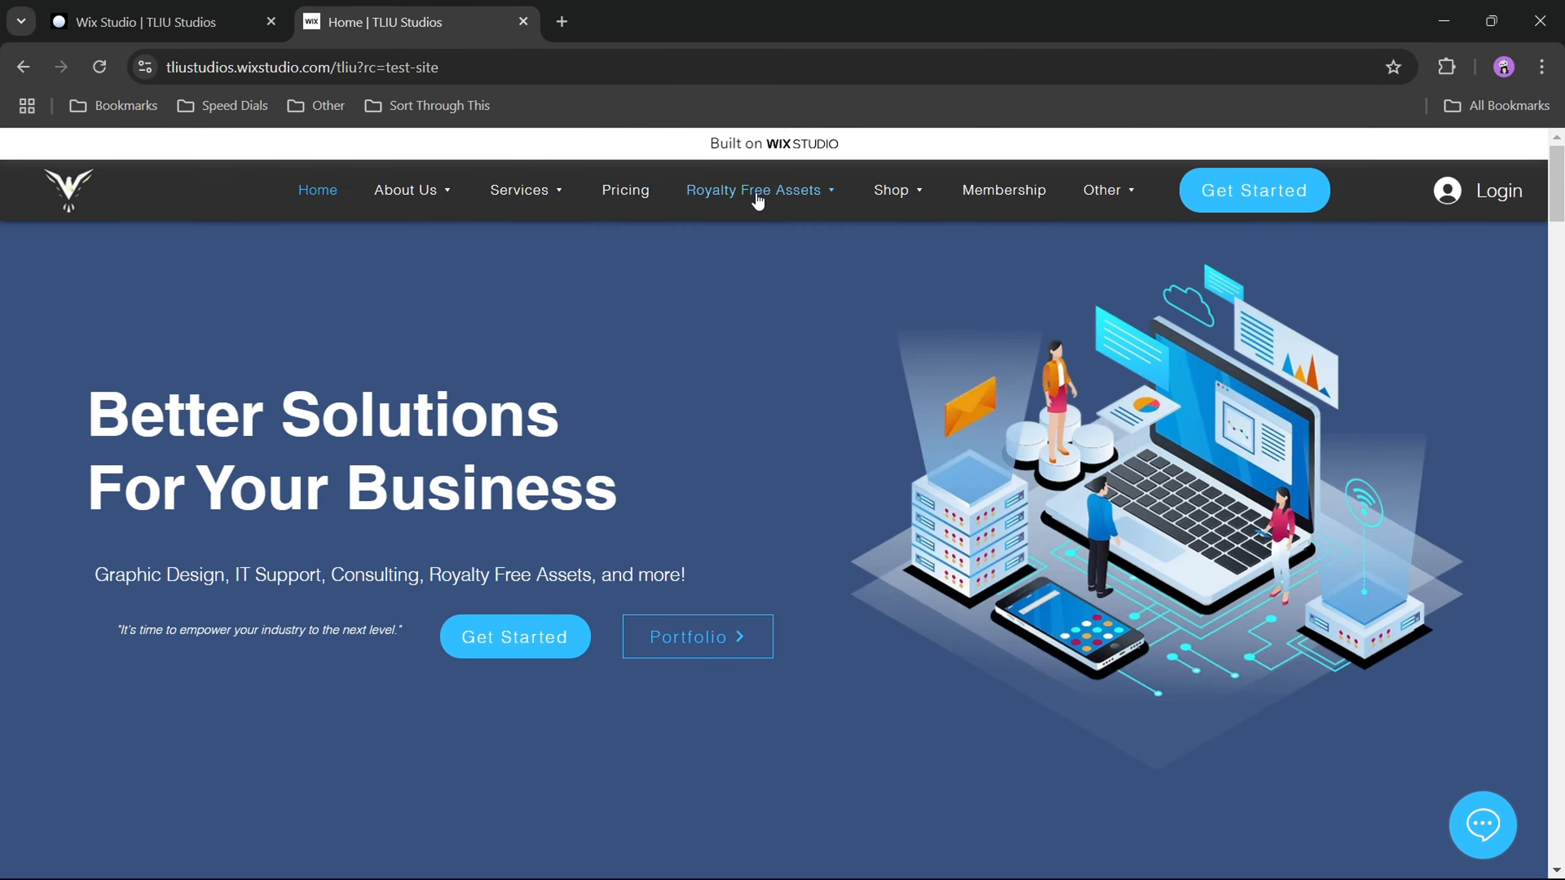
mouse_move(755, 194)
click(700, 228)
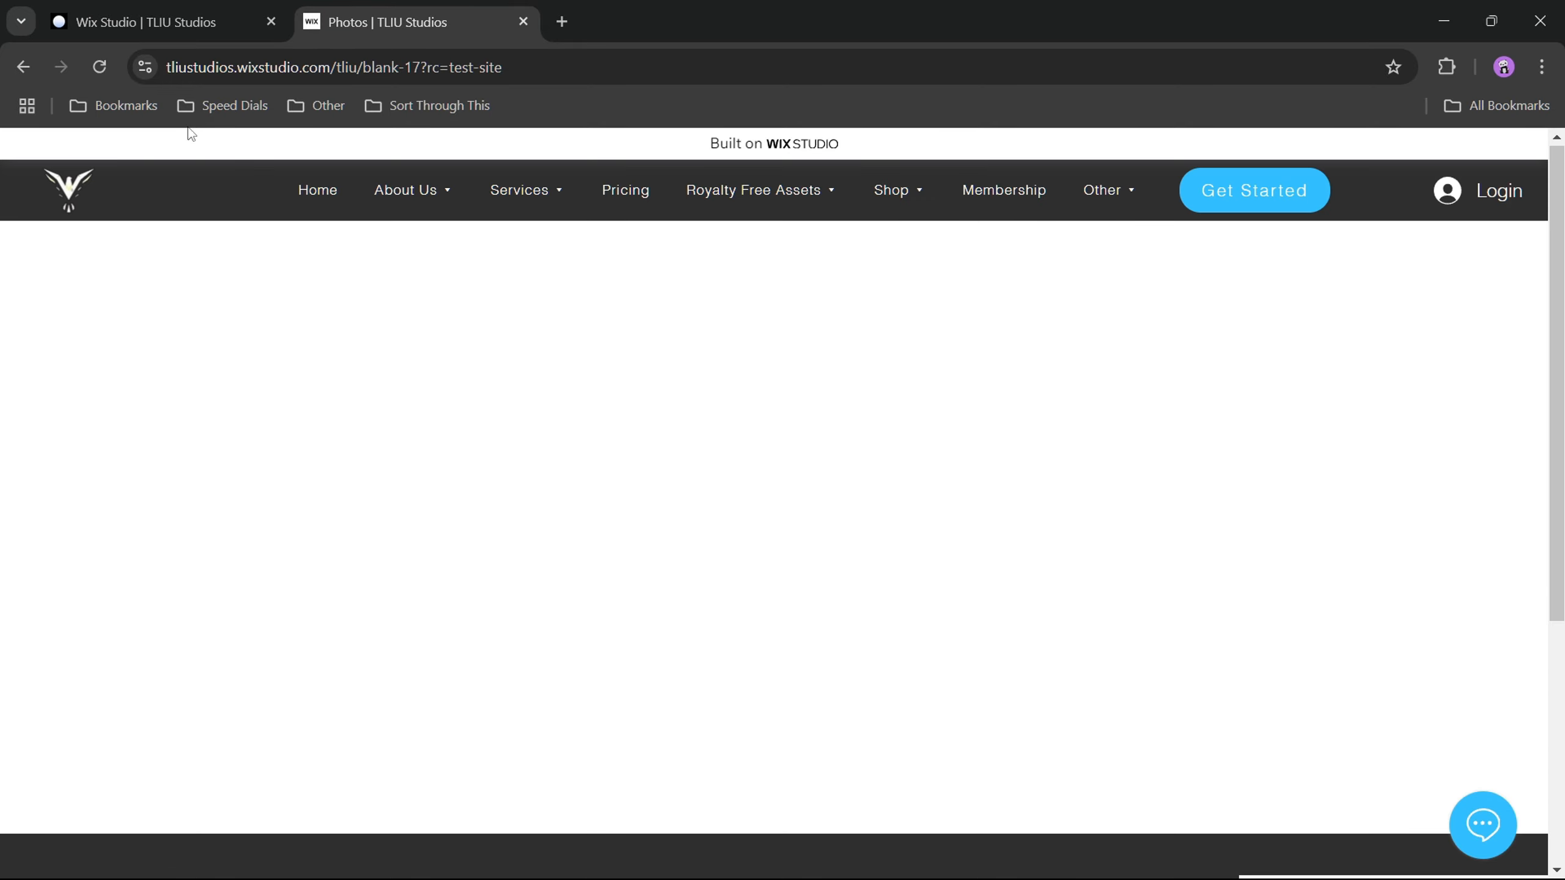
click(210, 22)
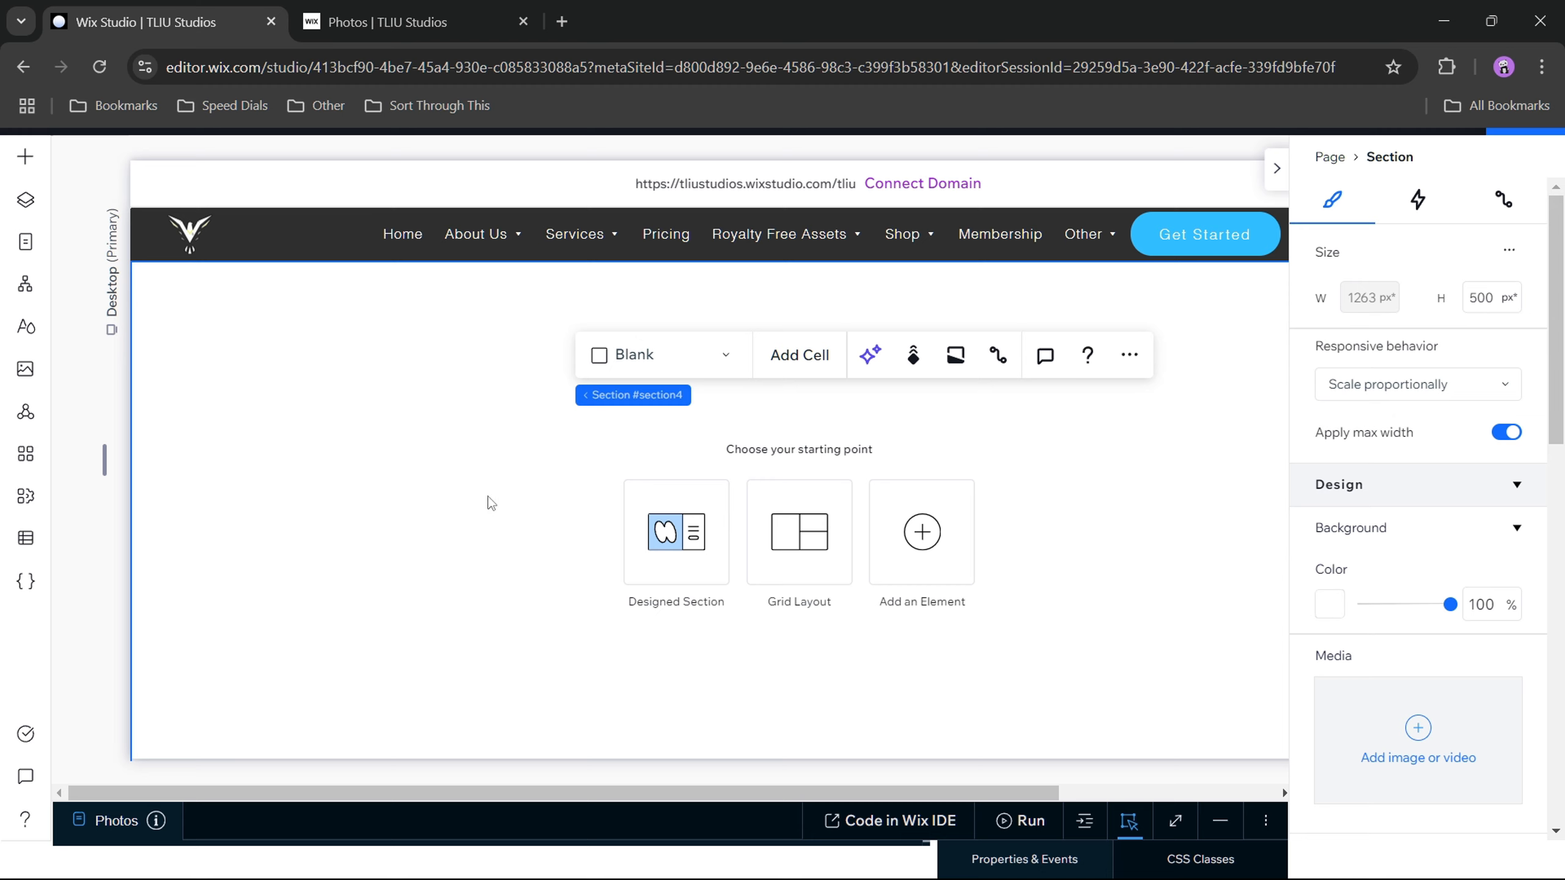
Step: Search the Media from Wix background library for "holding hands" for the blank Photos section and filter the results to Videos
click(466, 490)
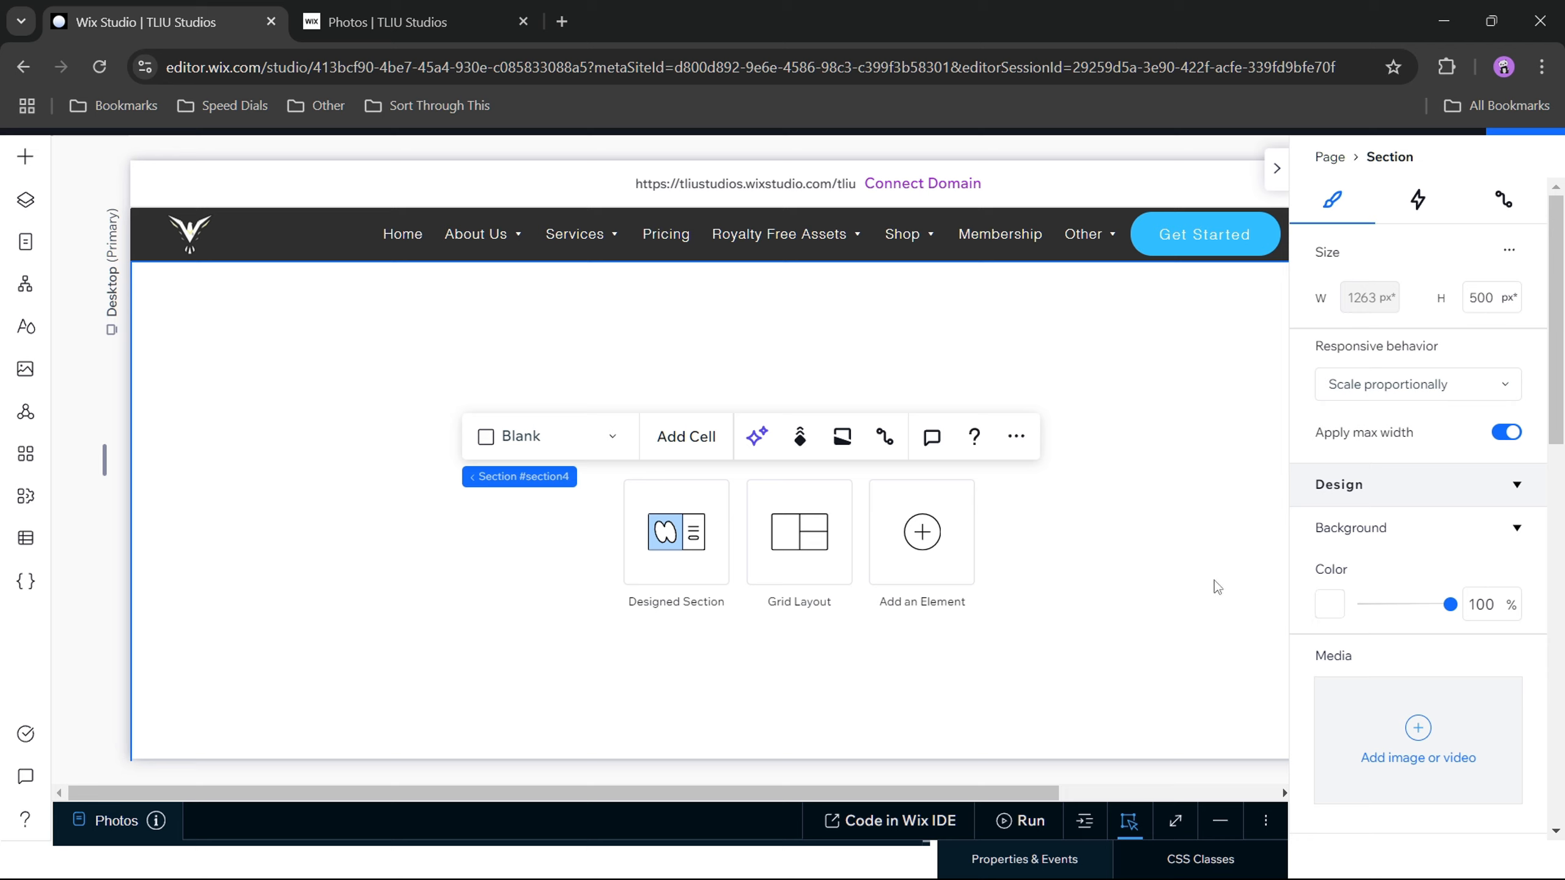
scroll(1418, 627, down, 3)
scroll(1417, 626, up, 3)
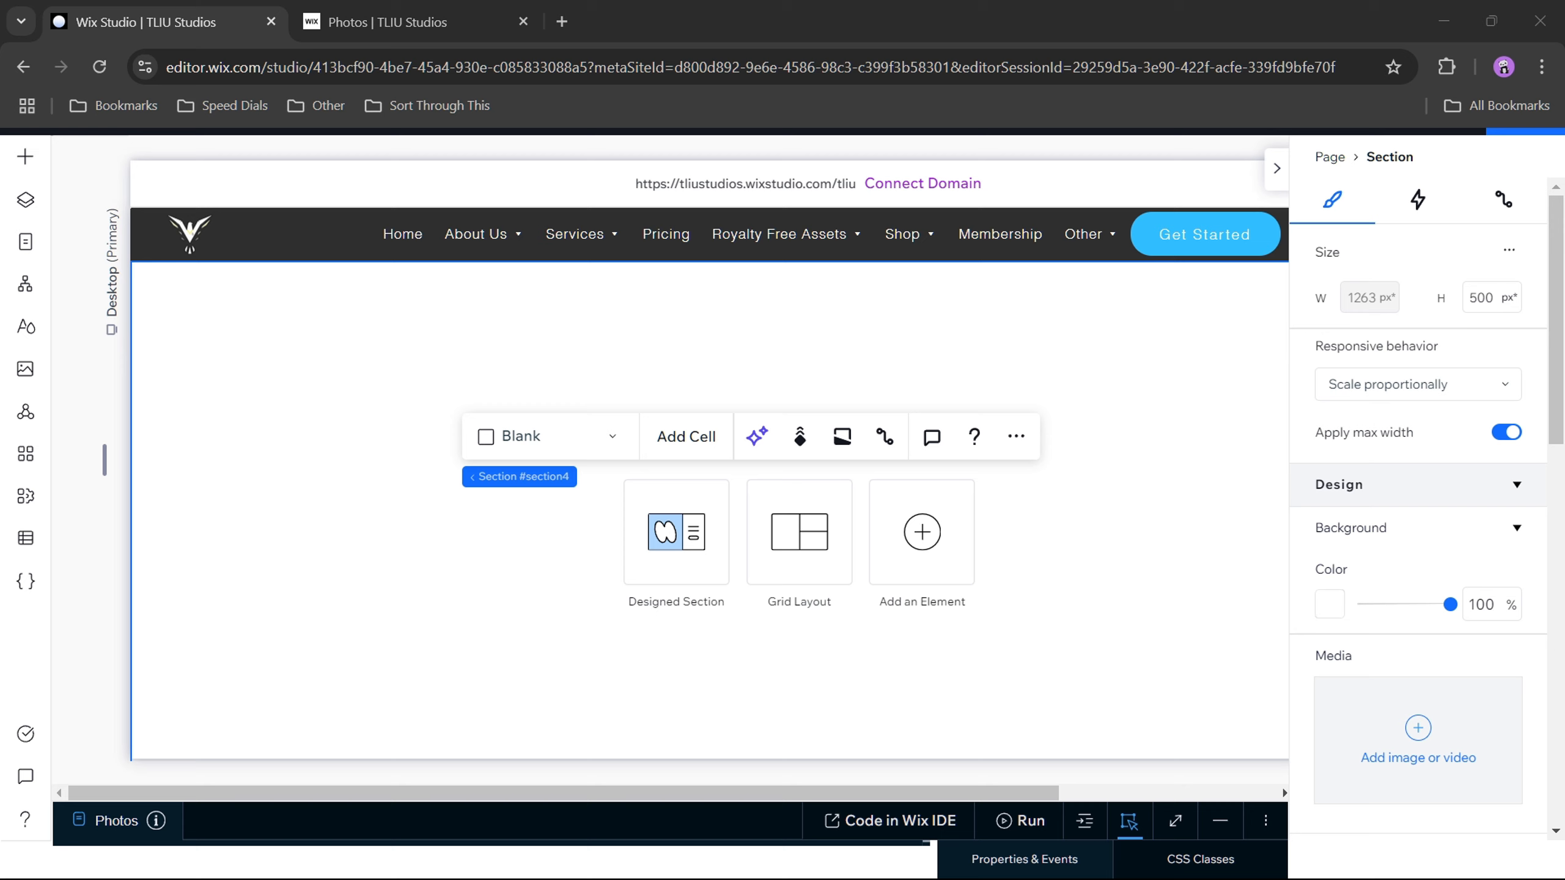
click(1411, 728)
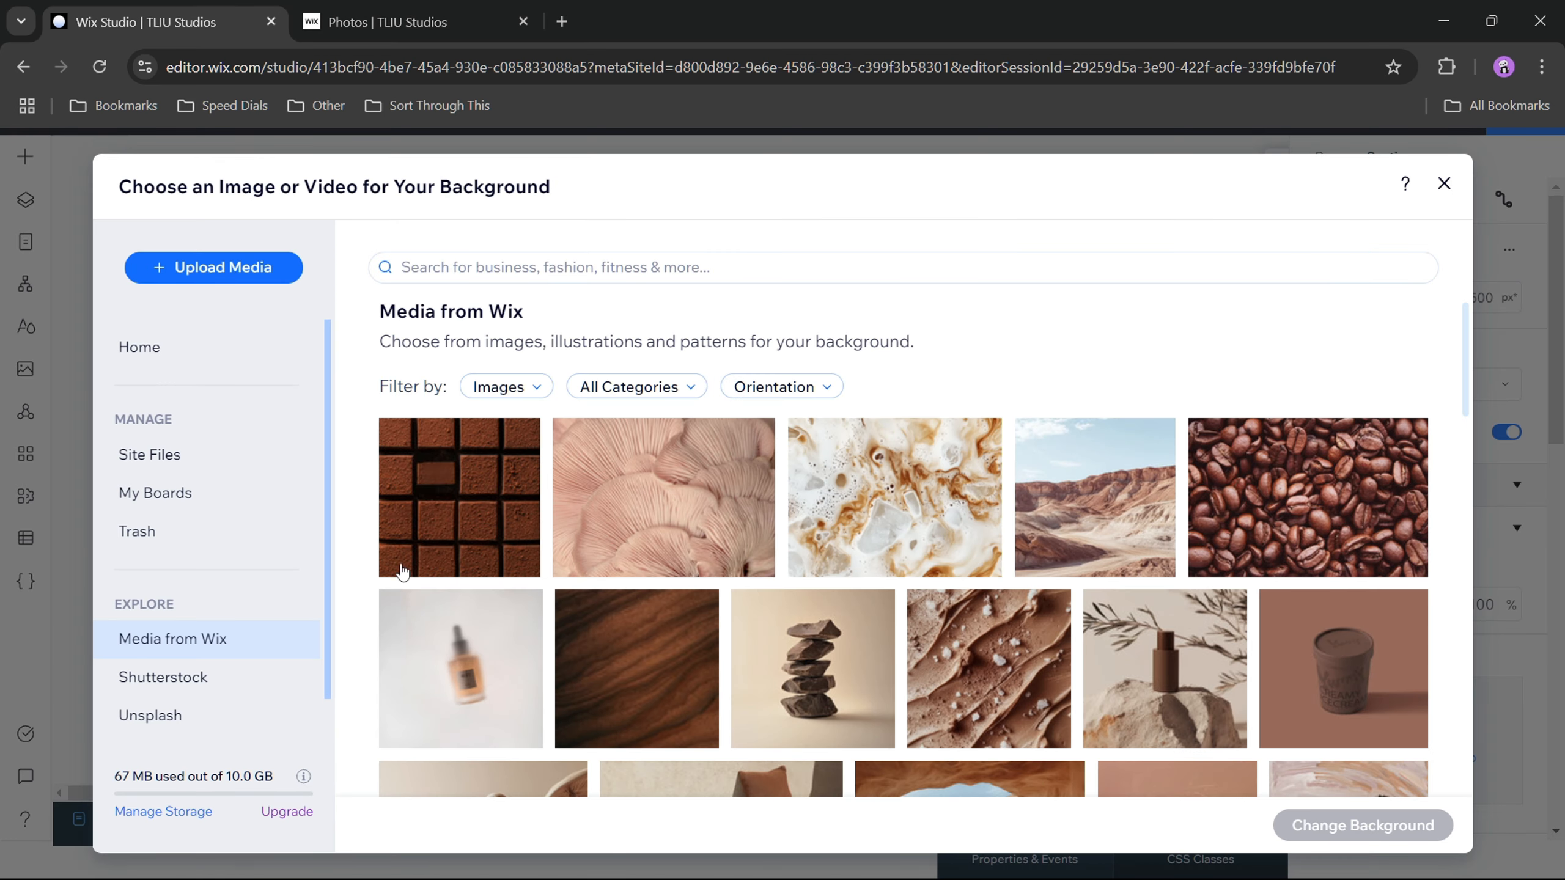
click(592, 271)
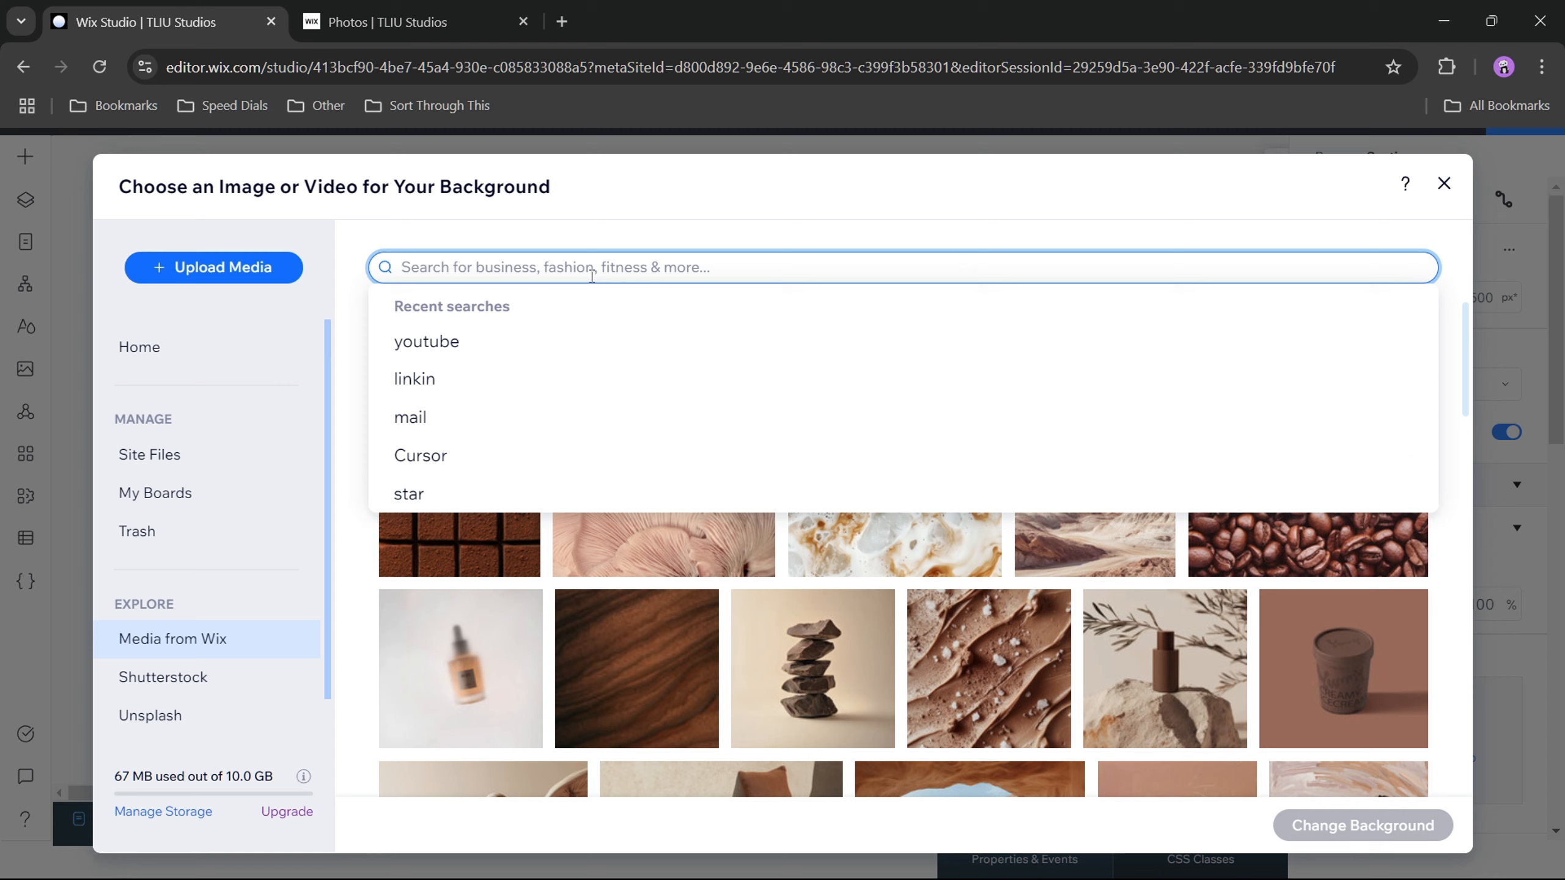
text(ho)
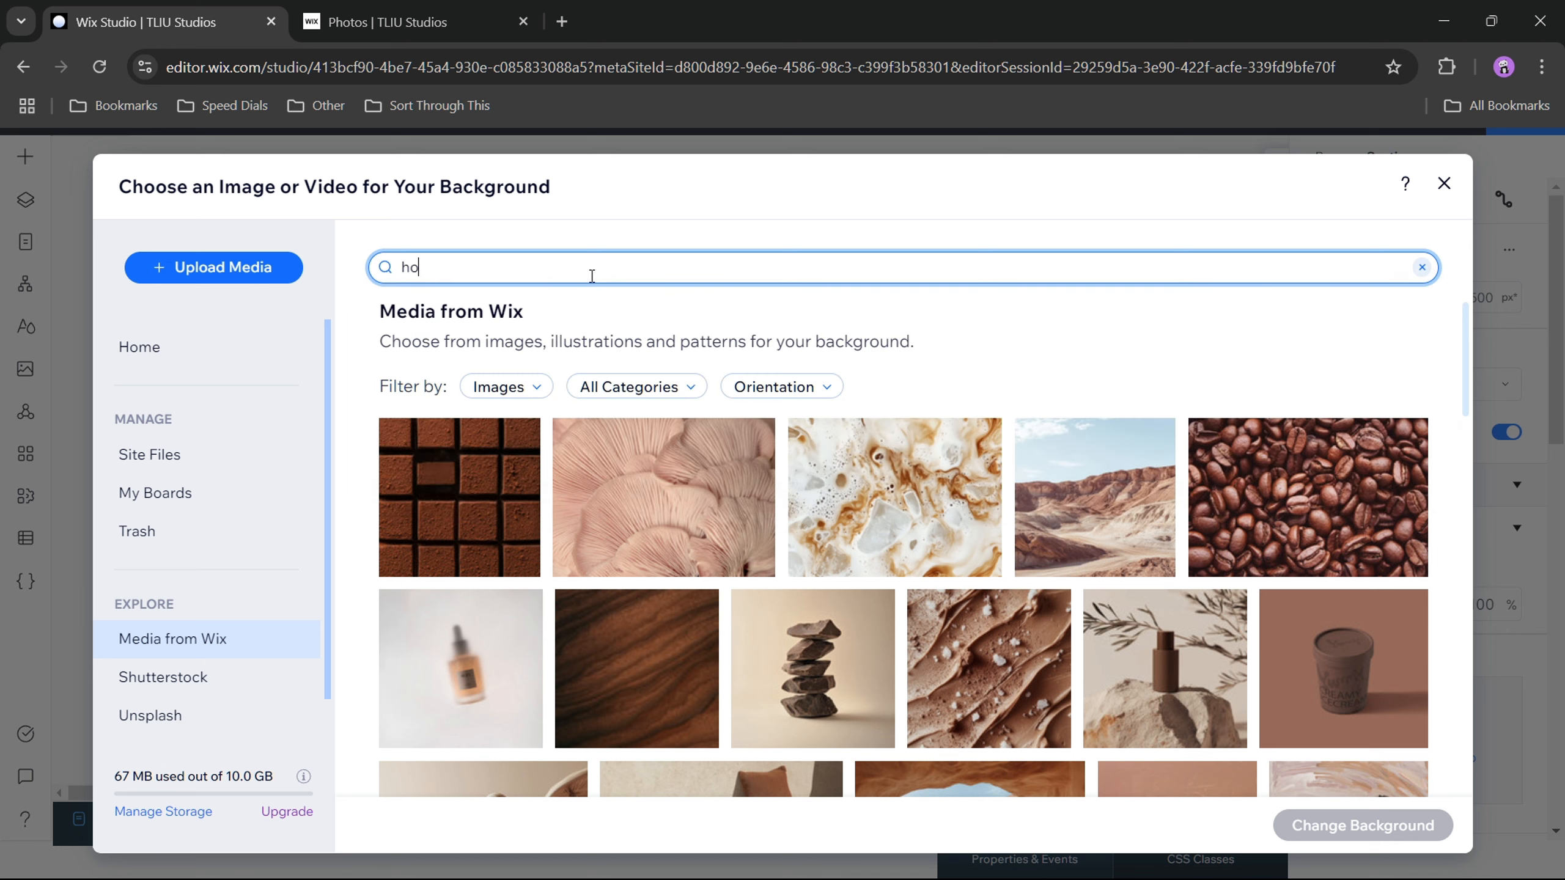
text(lding hands)
key(Return)
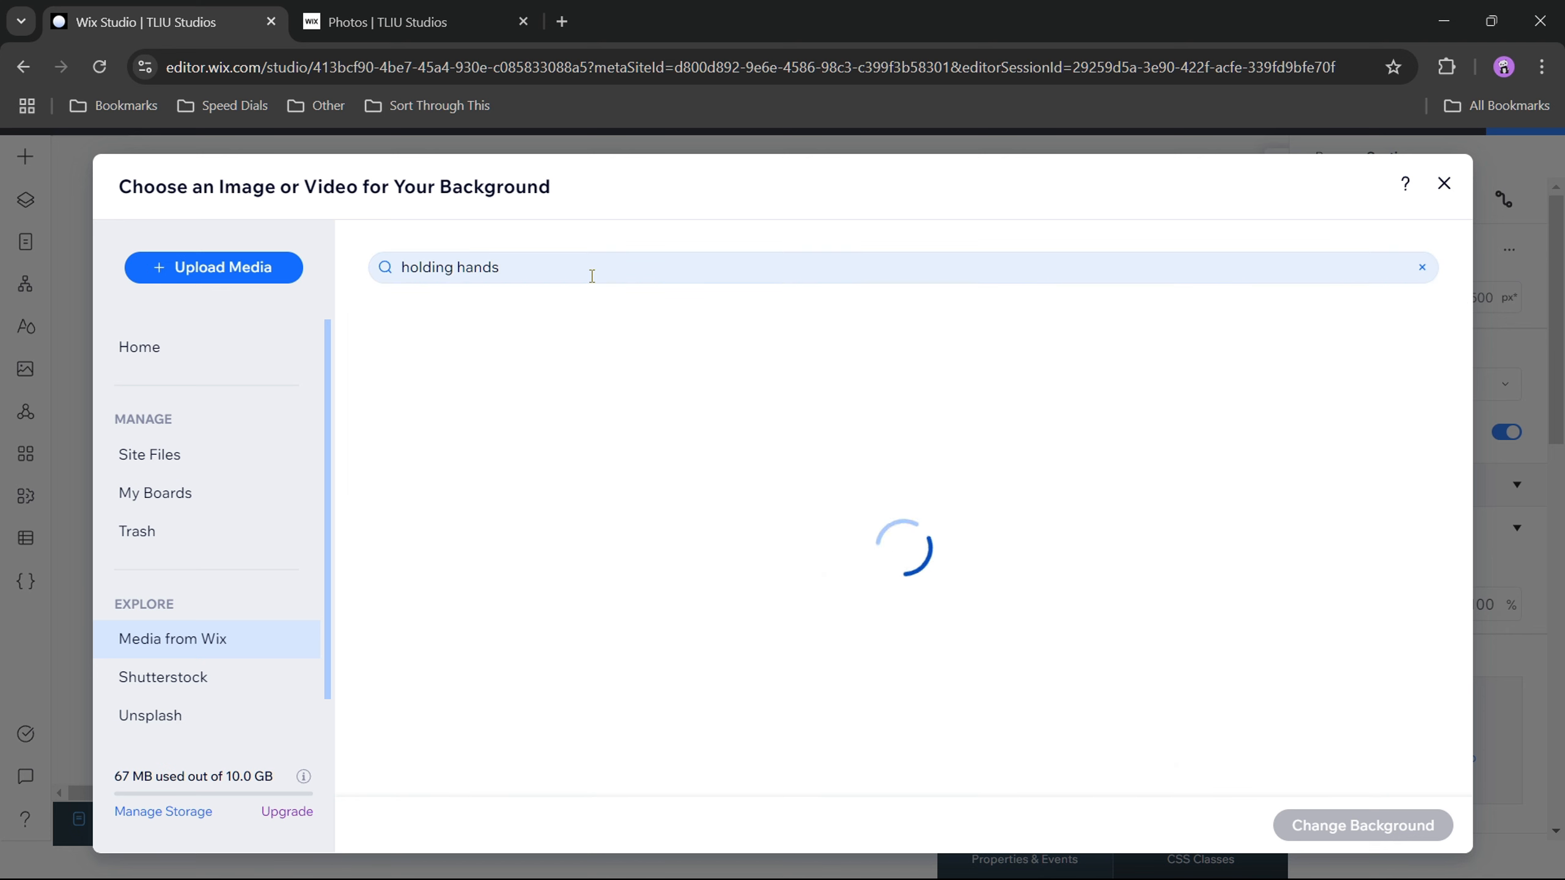
click(496, 388)
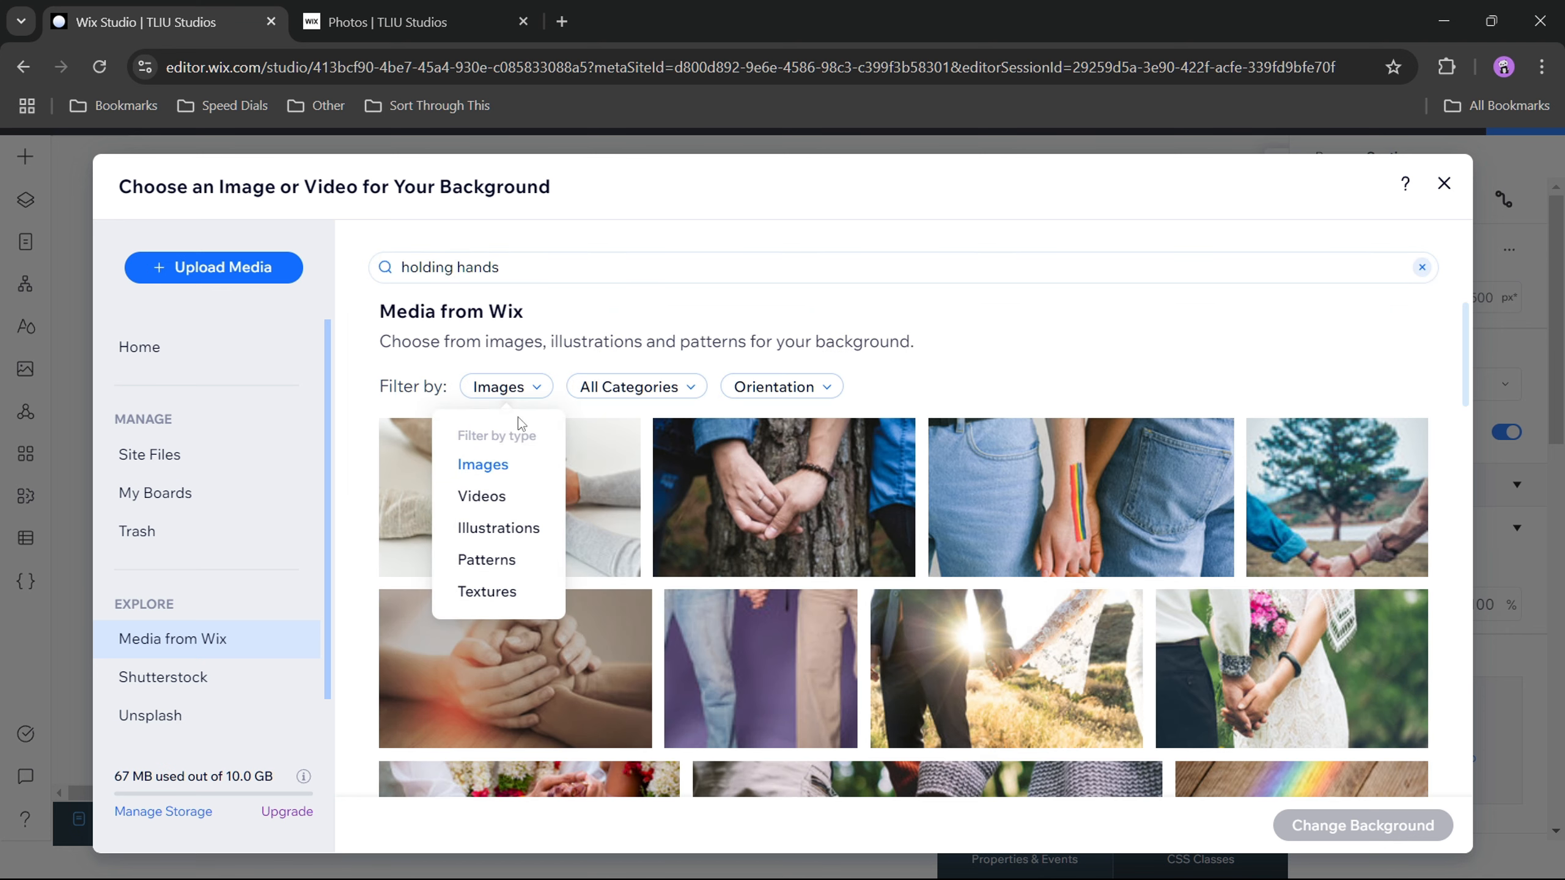
click(518, 494)
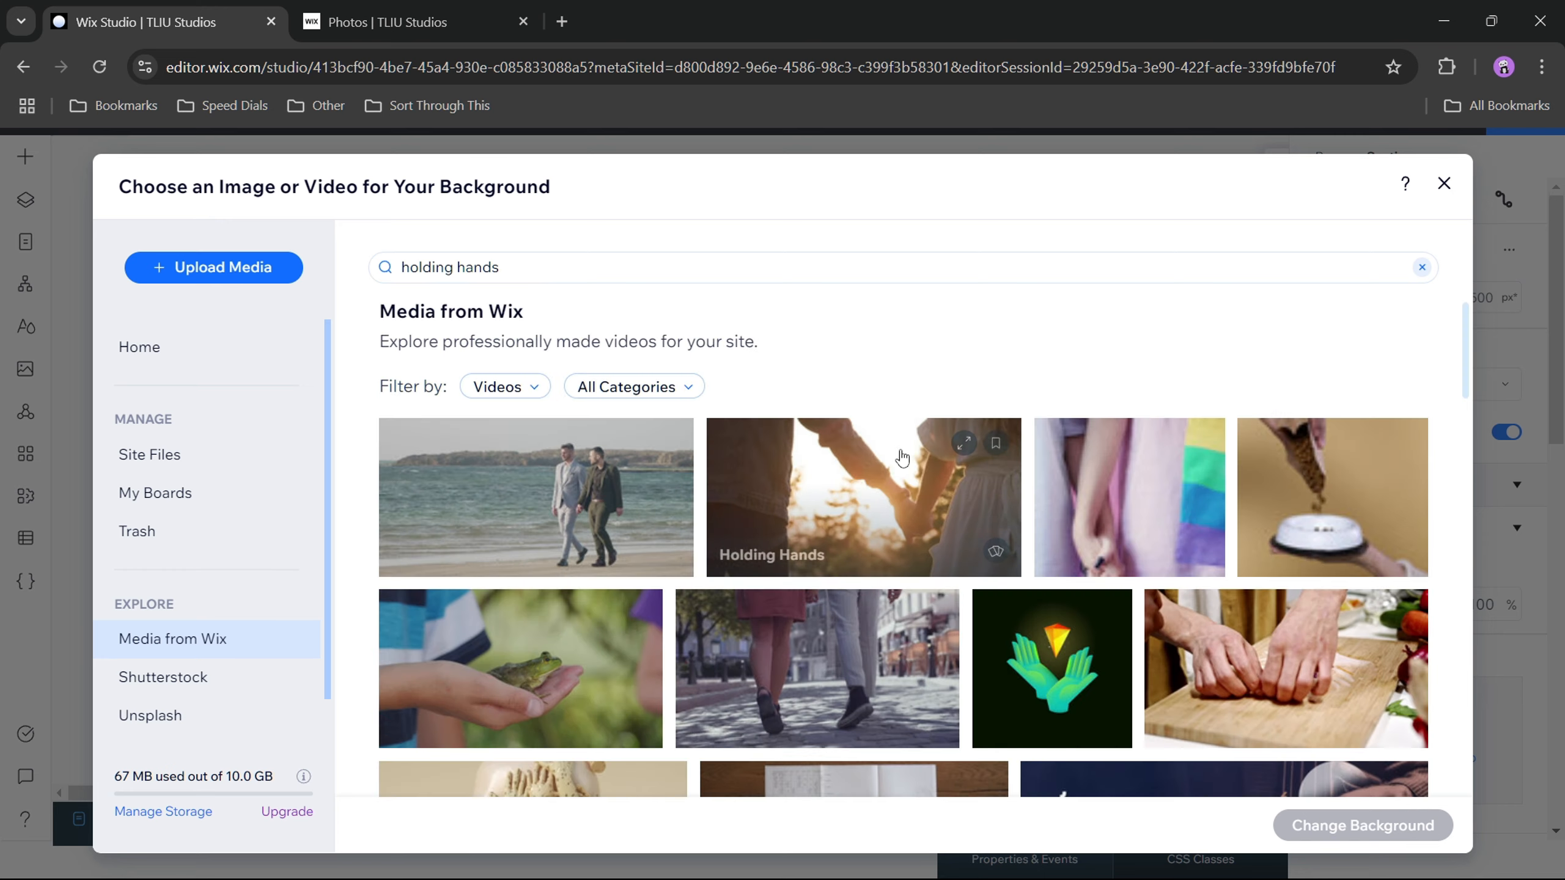
Step: Choose the Holding Hands video from the results and apply it as the section's background
click(850, 507)
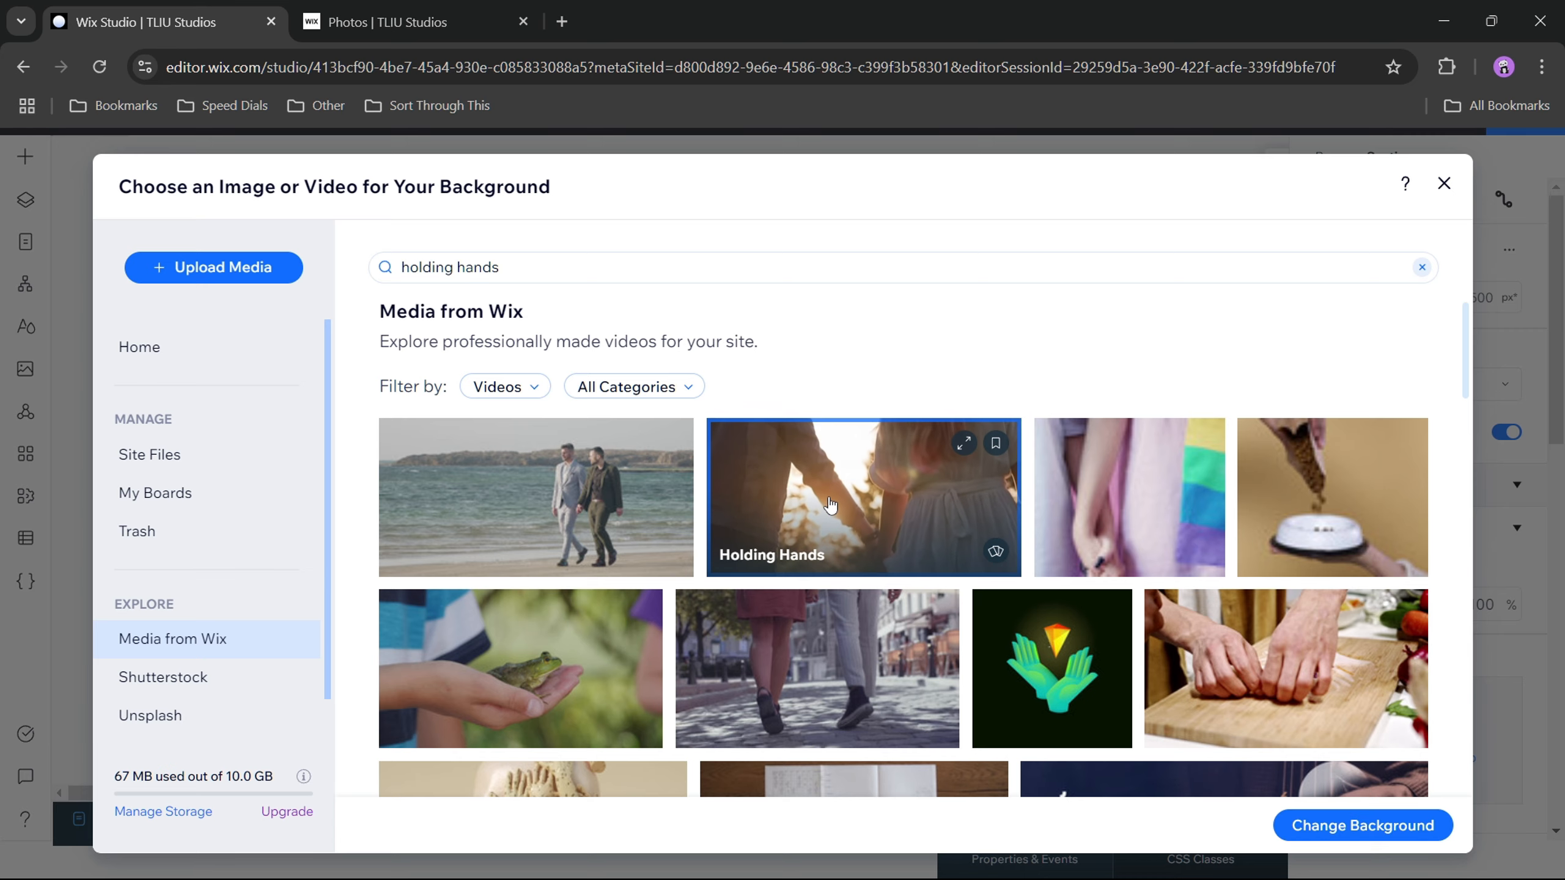
scroll(817, 508, down, 5)
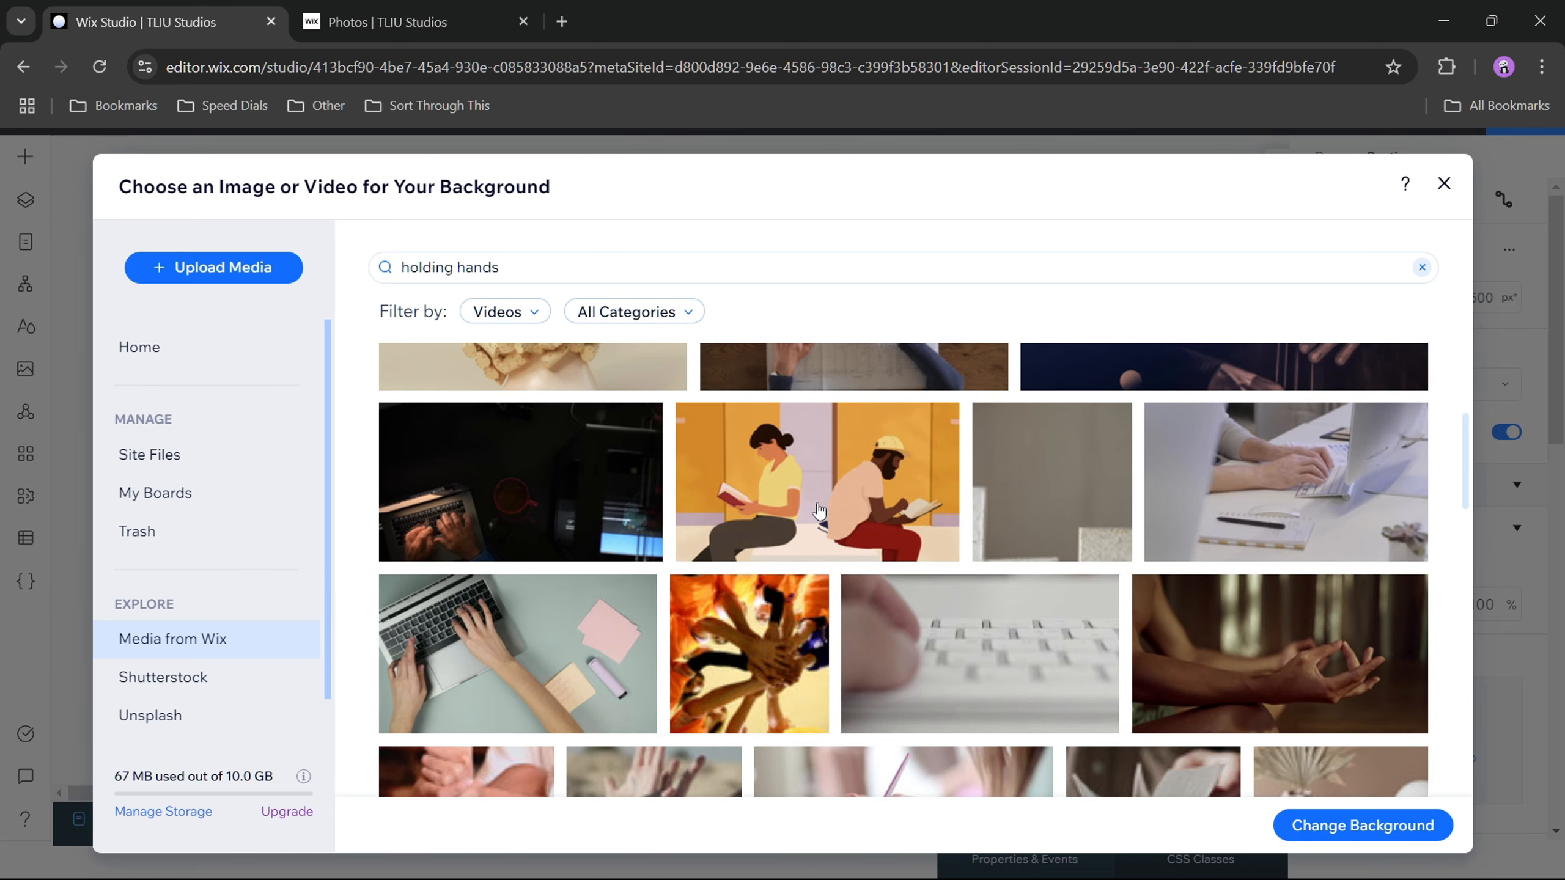
scroll(987, 530, down, 8)
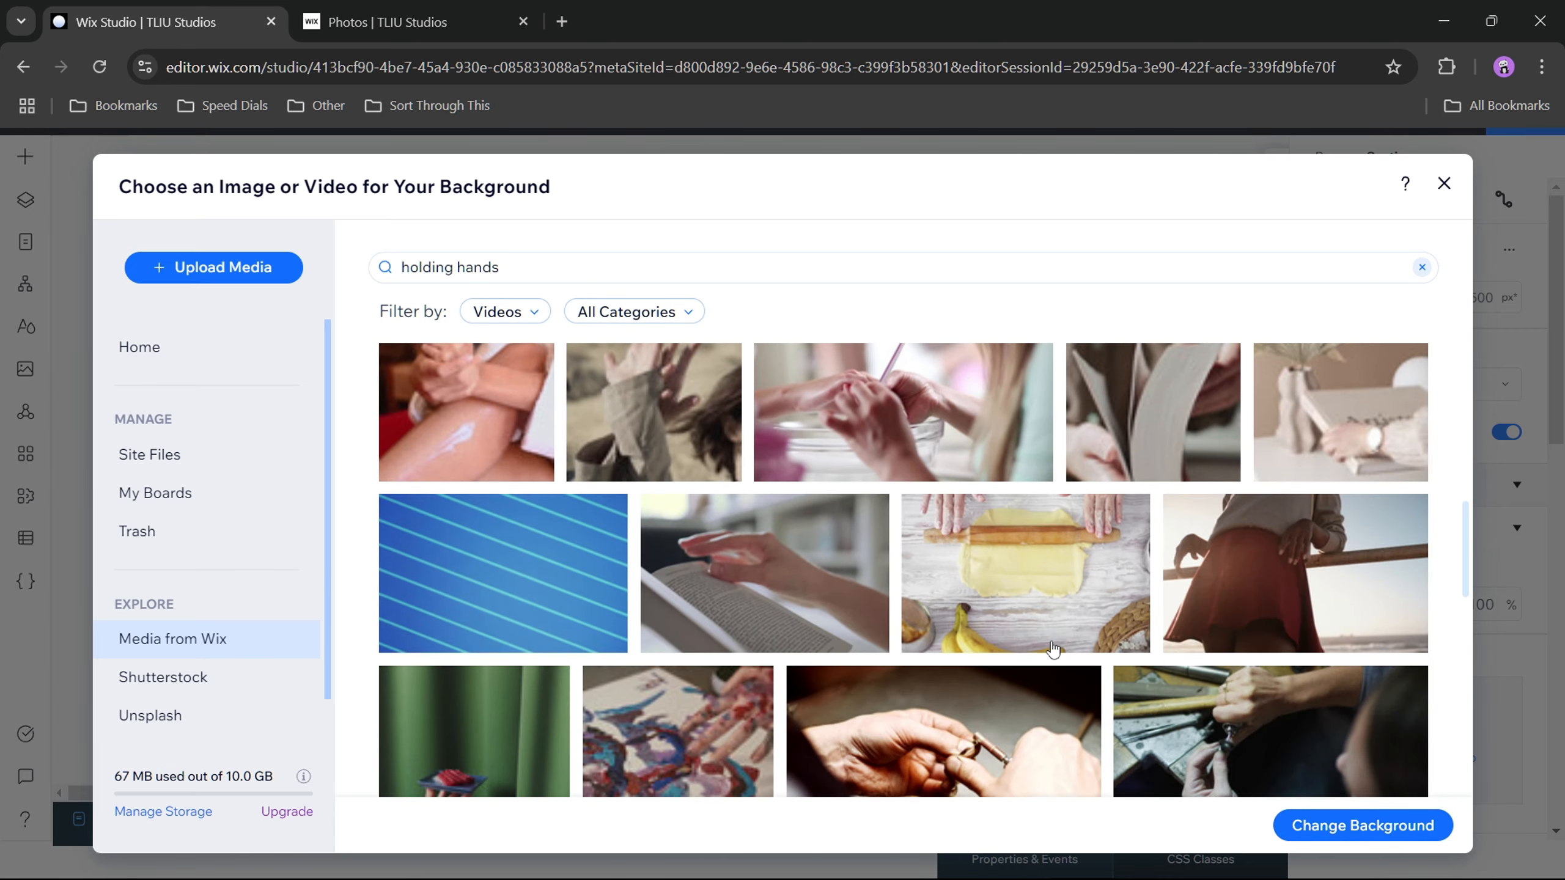
scroll(1062, 643, down, 5)
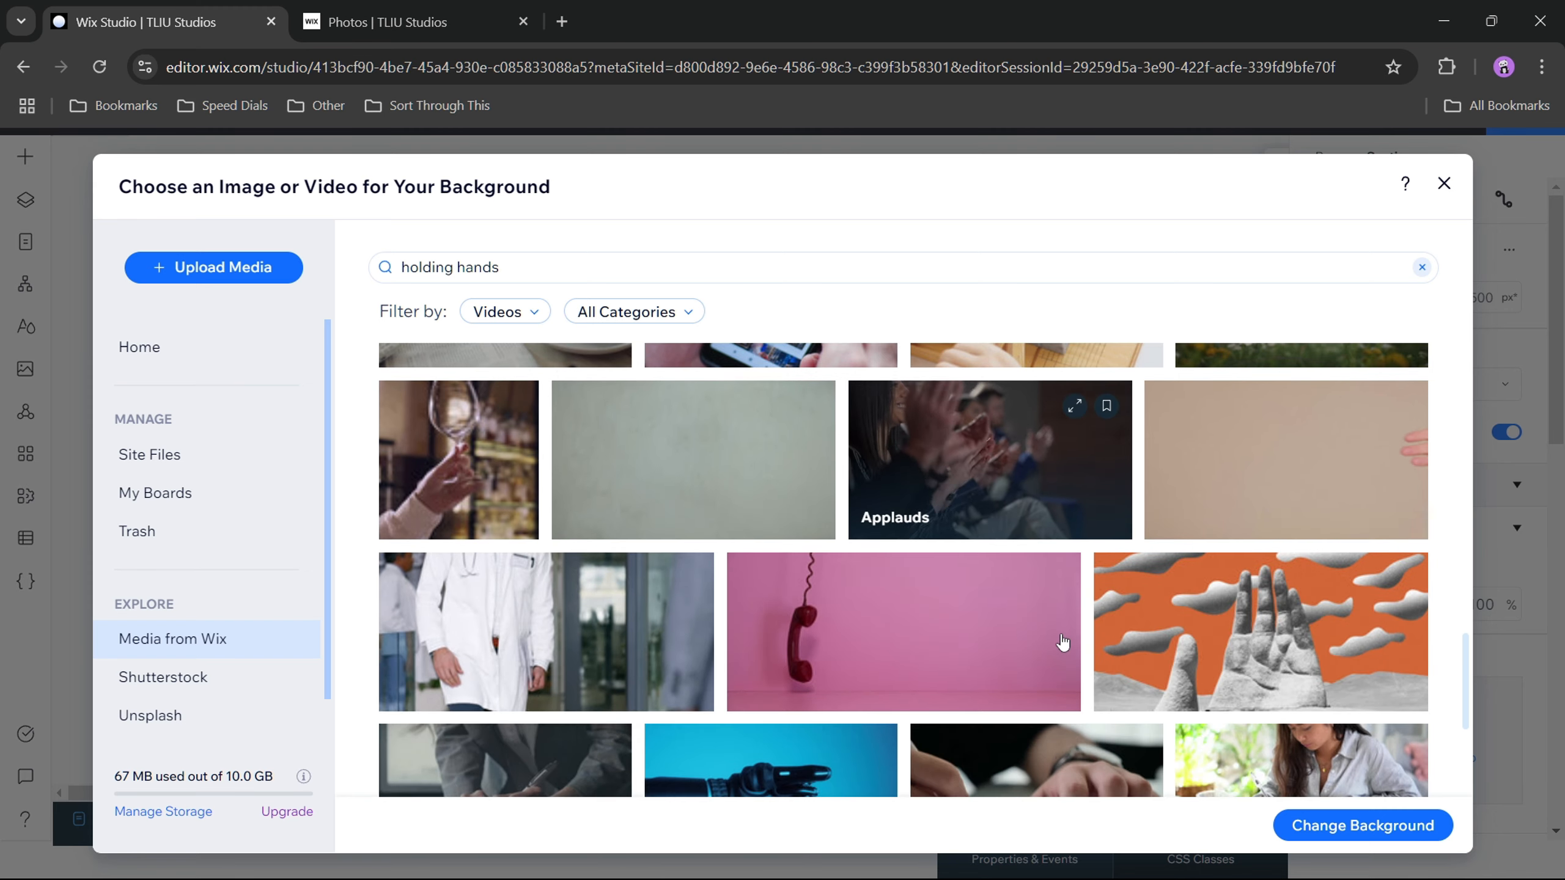
click(1345, 826)
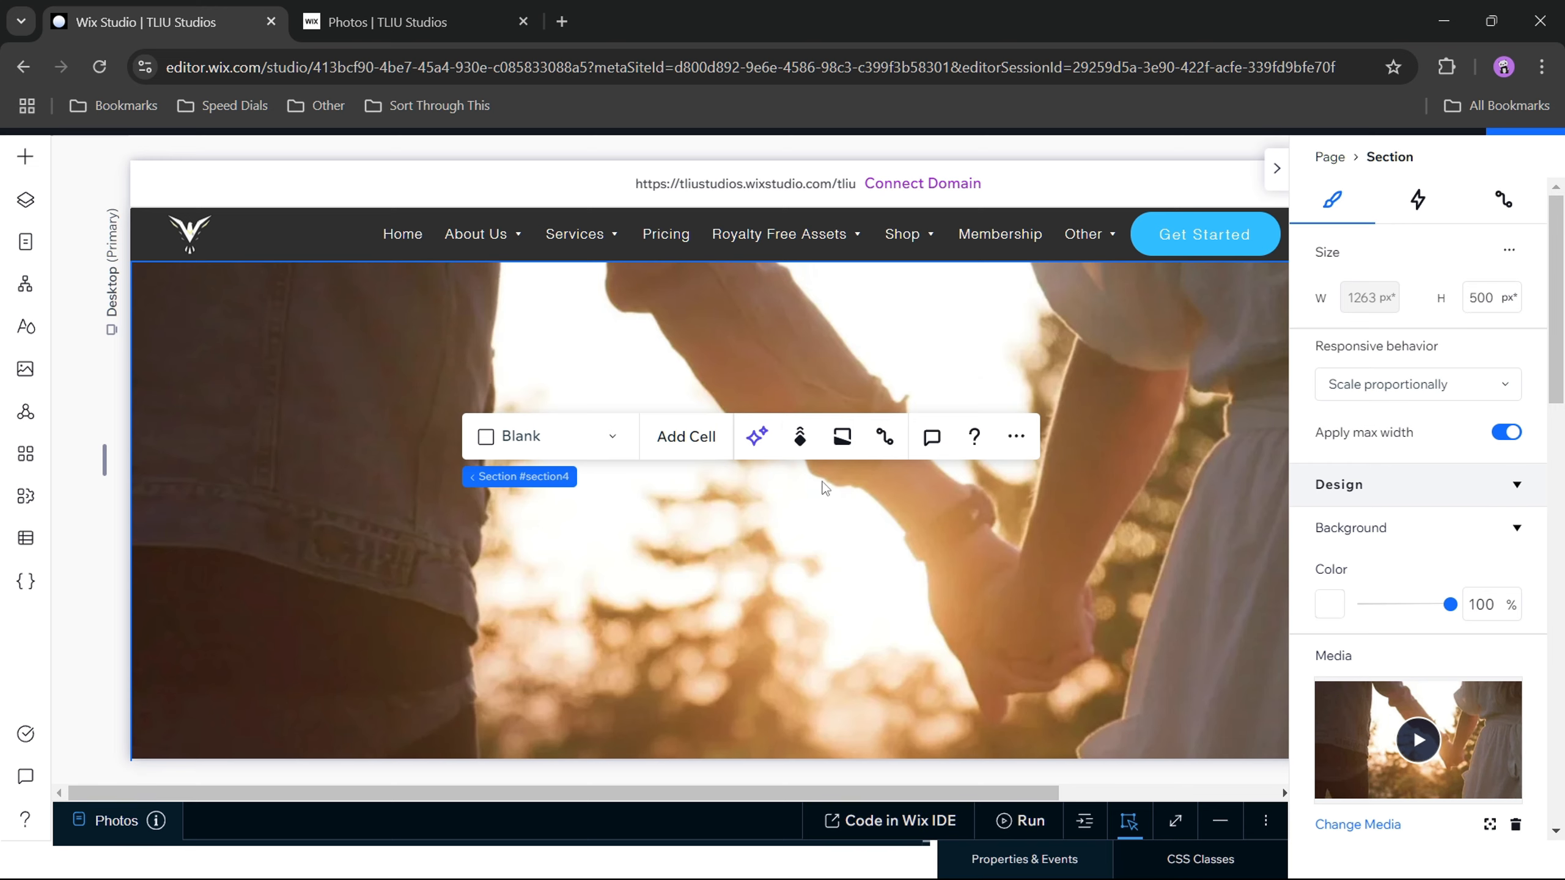
Step: Apply the Parallax scroll effect to the video background section
click(800, 438)
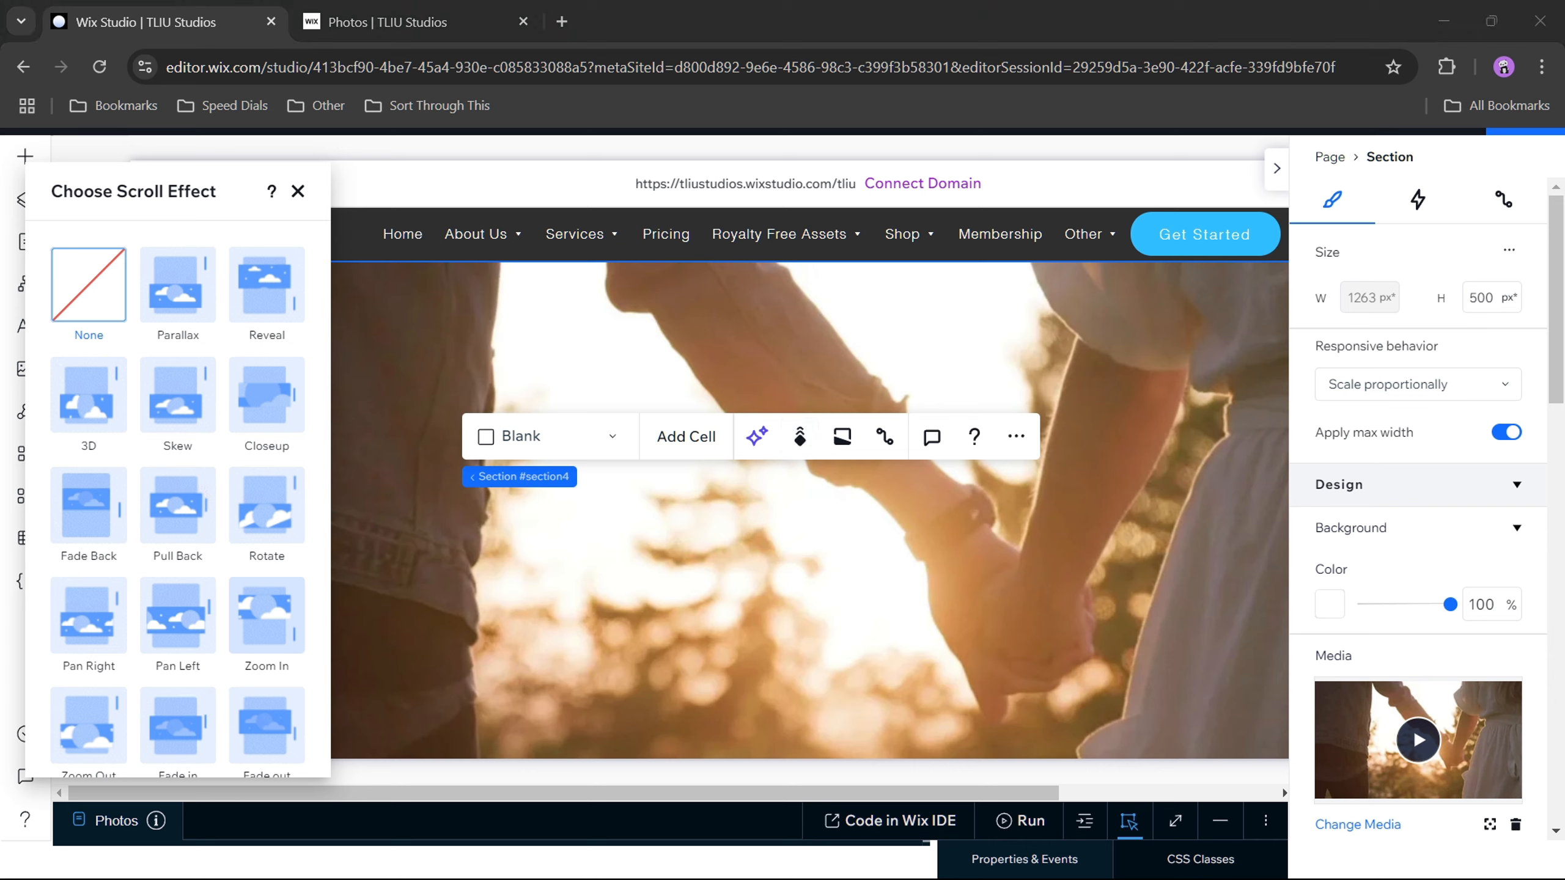
click(180, 289)
click(298, 192)
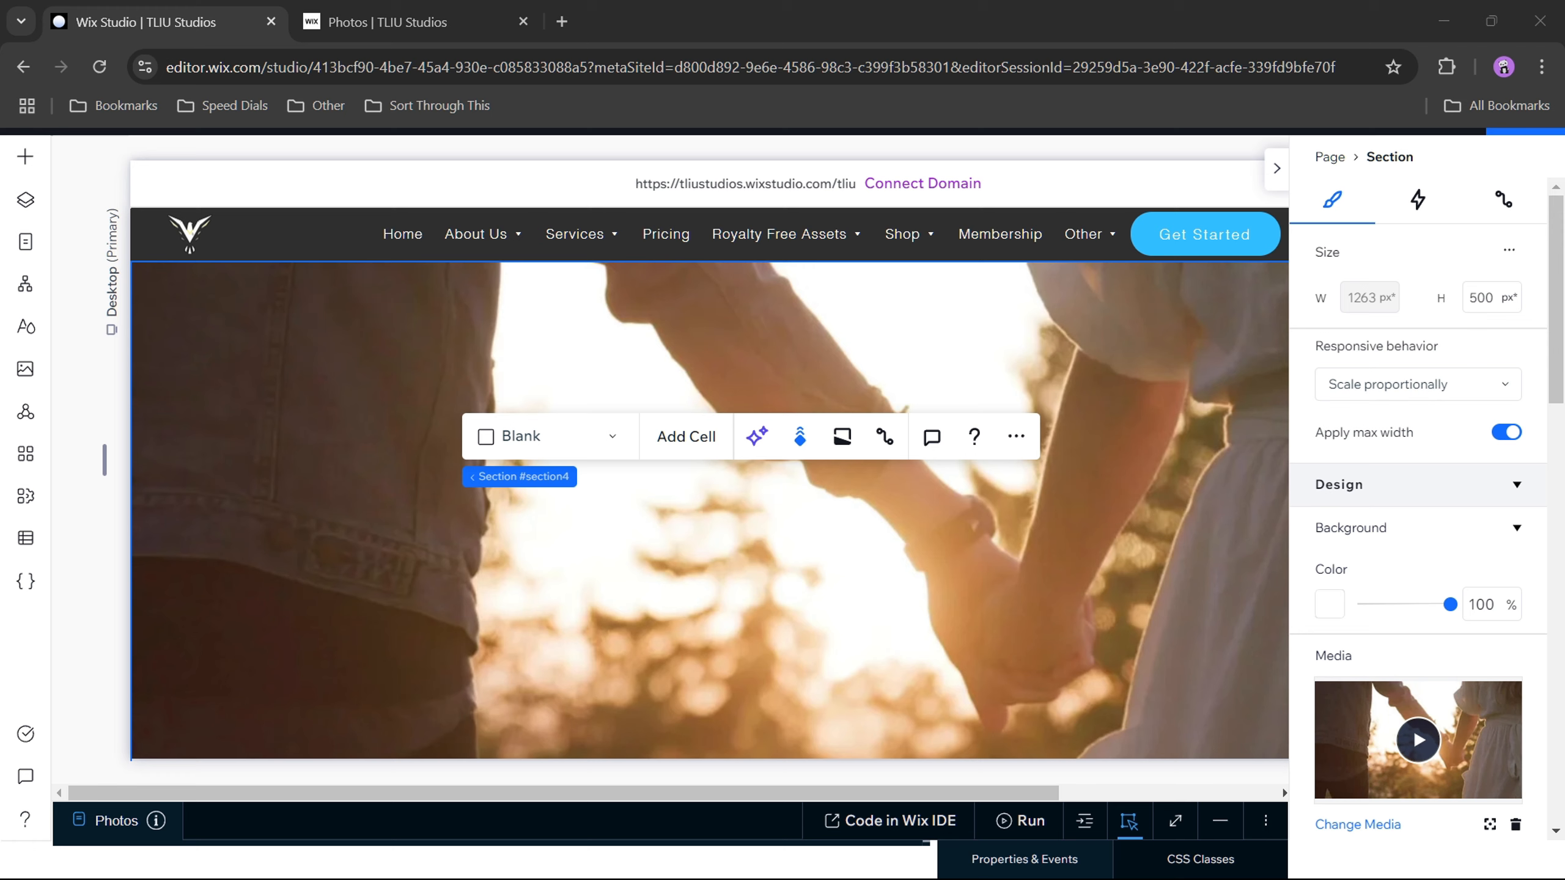
Step: Set the background video's opacity to 50% and the section's background color to the black theme color
scroll(1398, 524, down, 5)
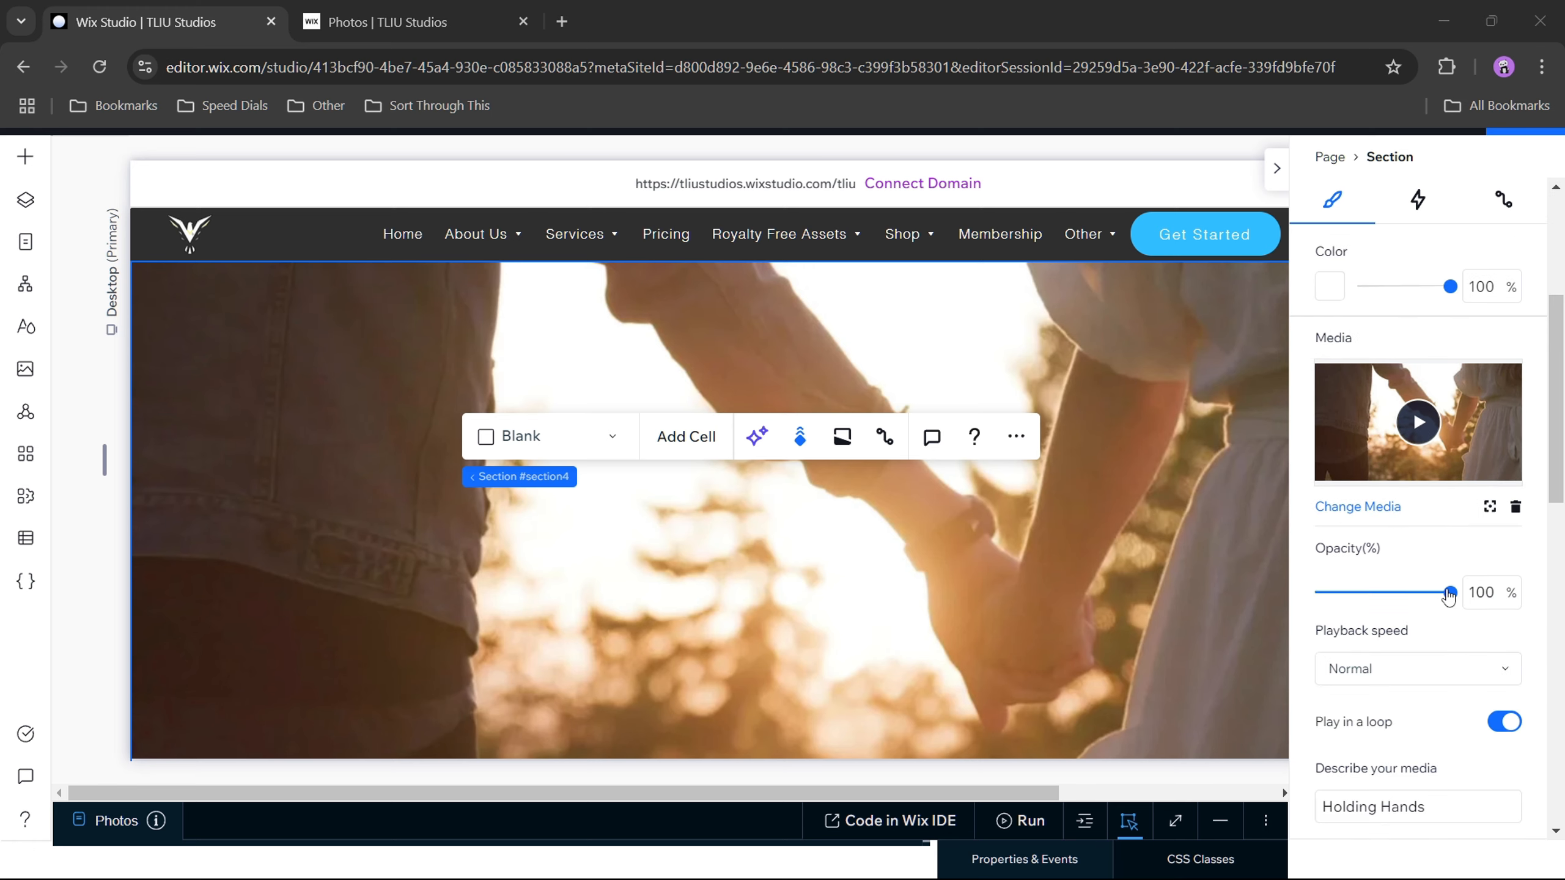
click(1486, 592)
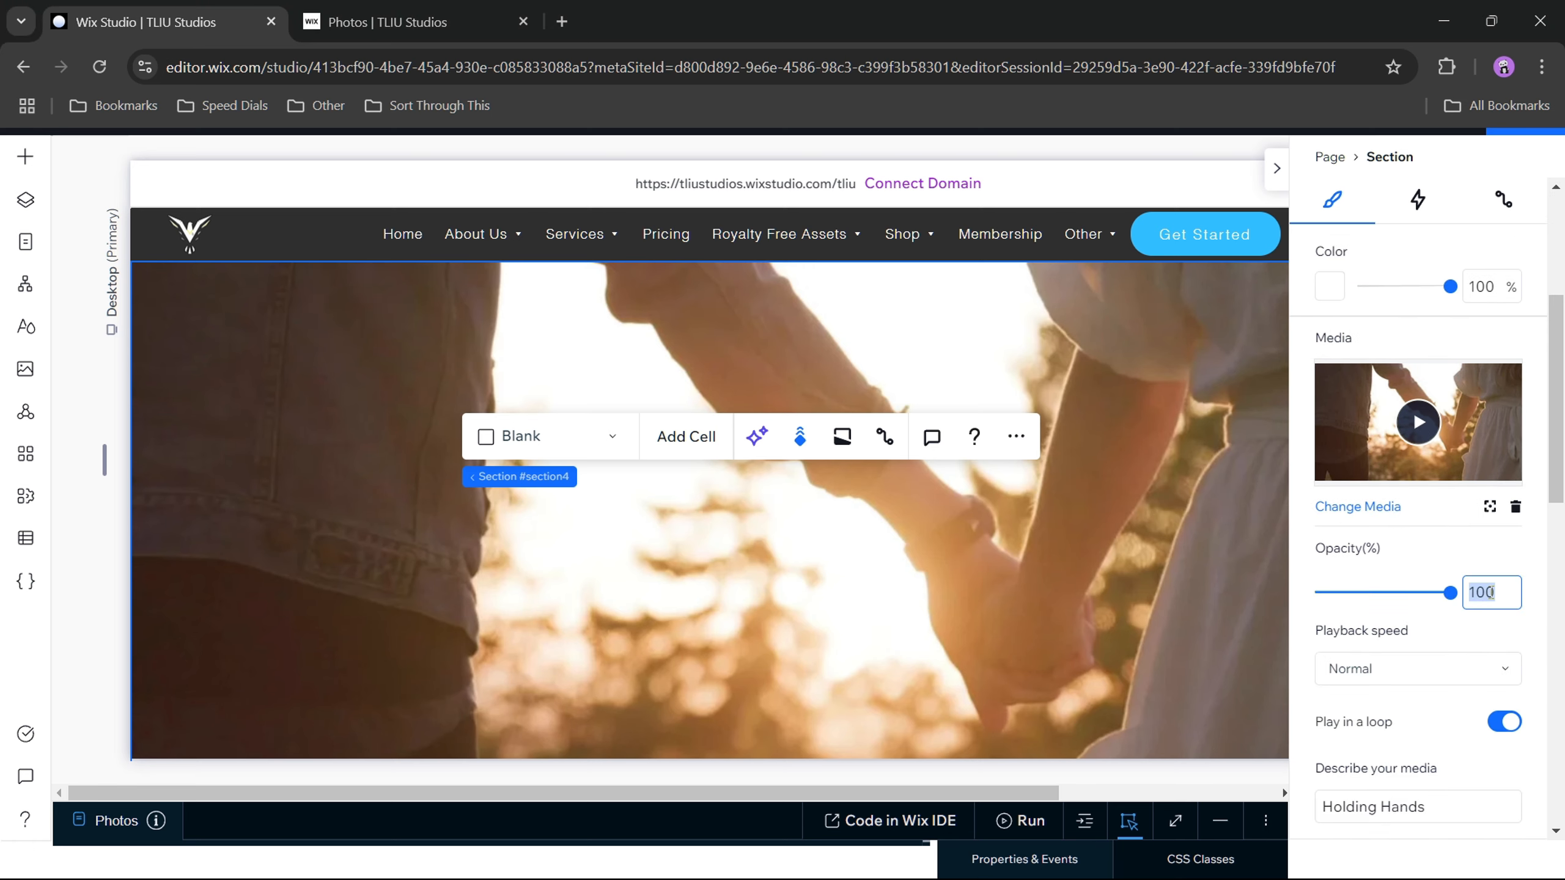
text(5)
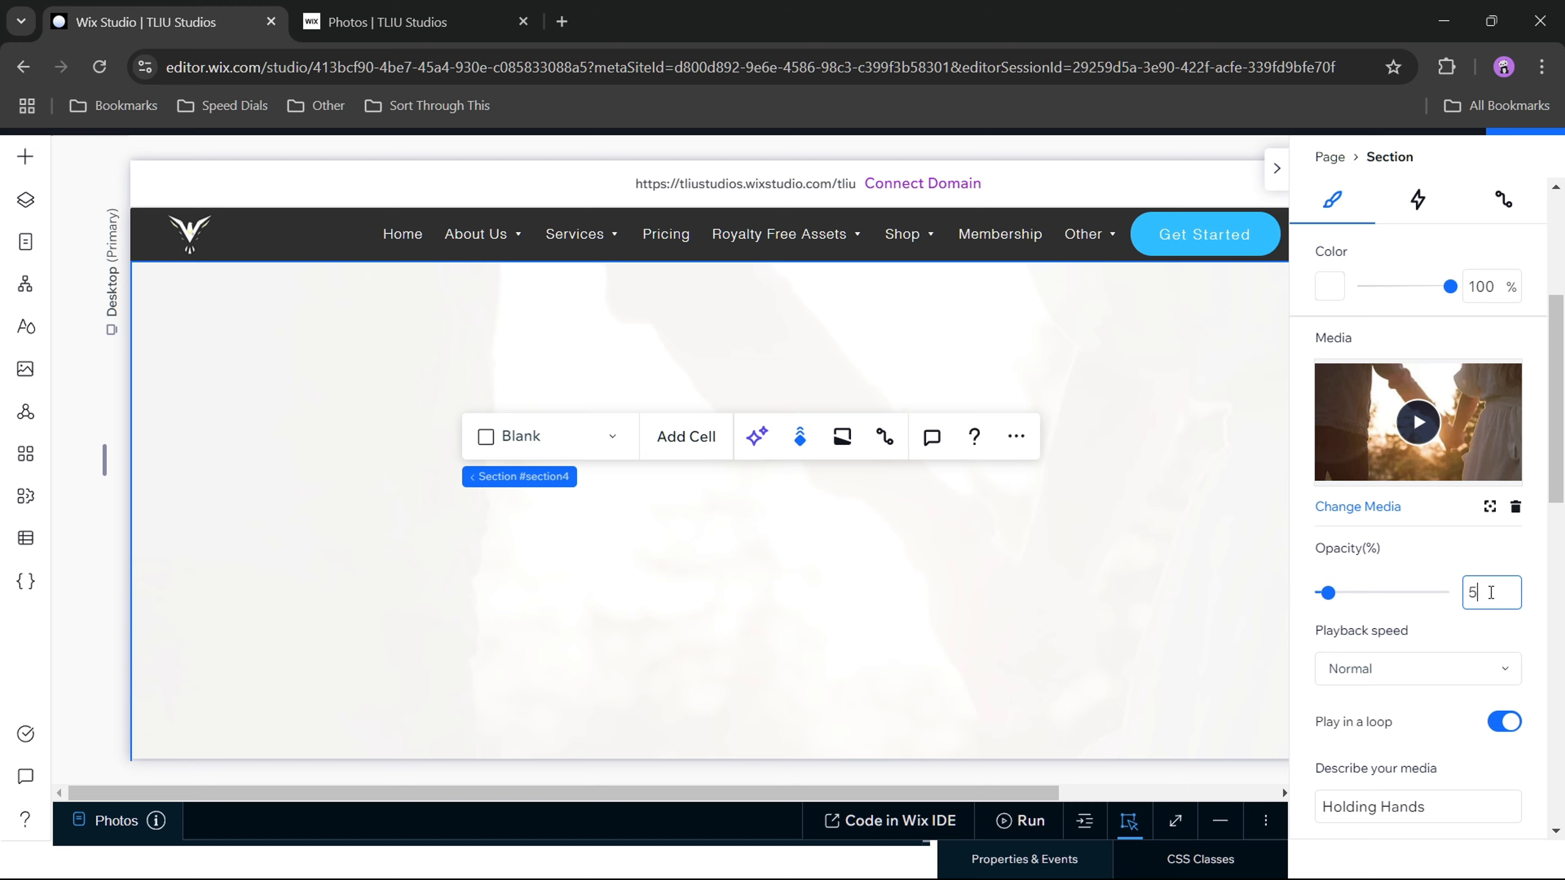
text(0)
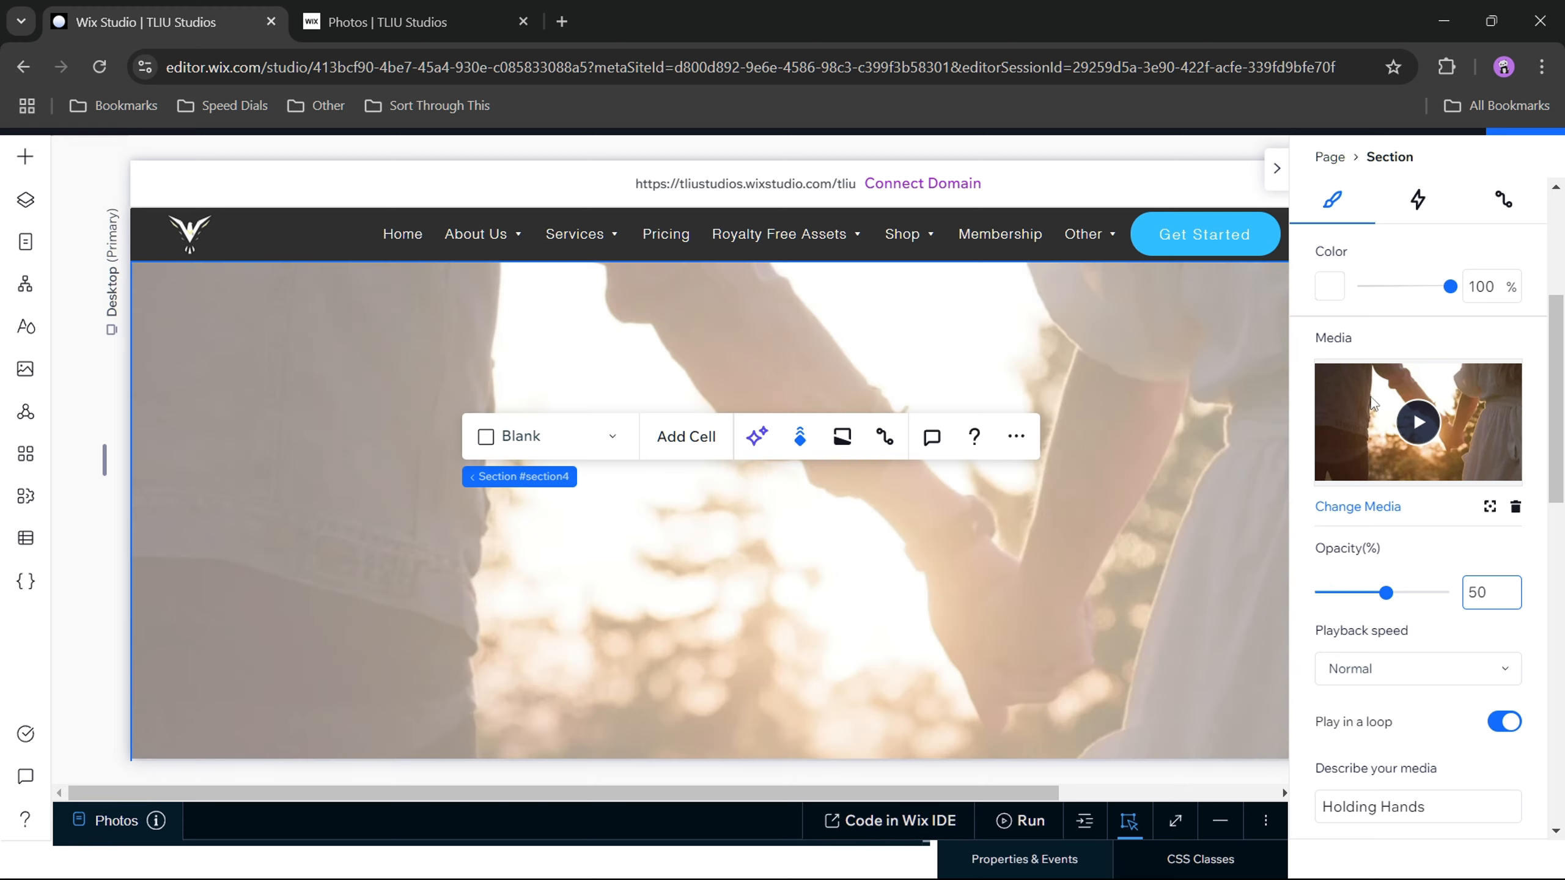
click(1331, 287)
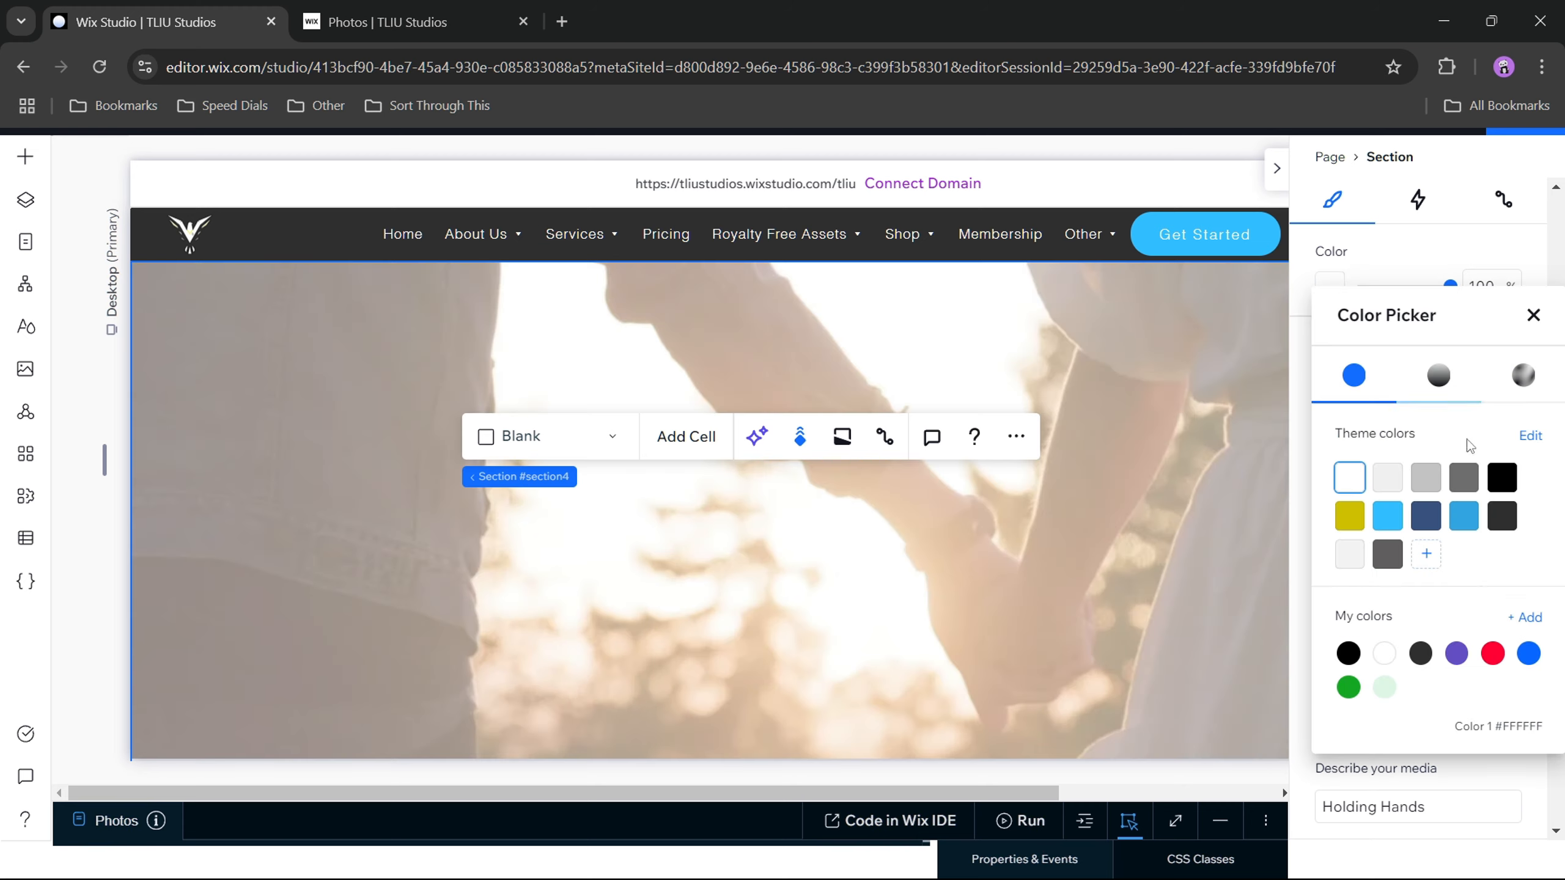
click(1502, 477)
click(1297, 448)
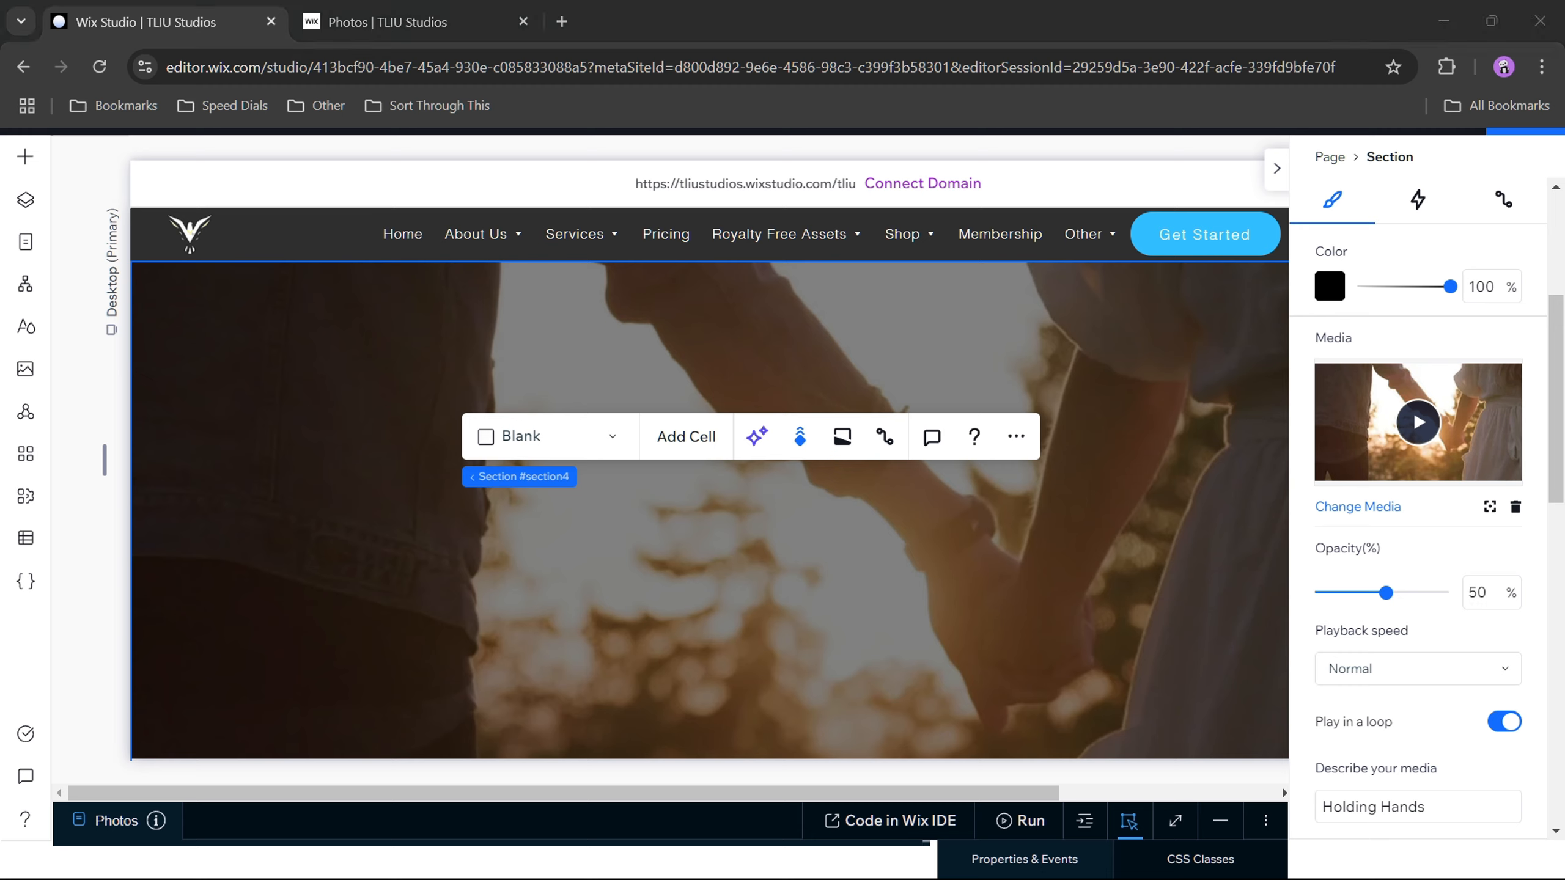
Step: Add the basic Get Started button to the center of the video section
click(499, 572)
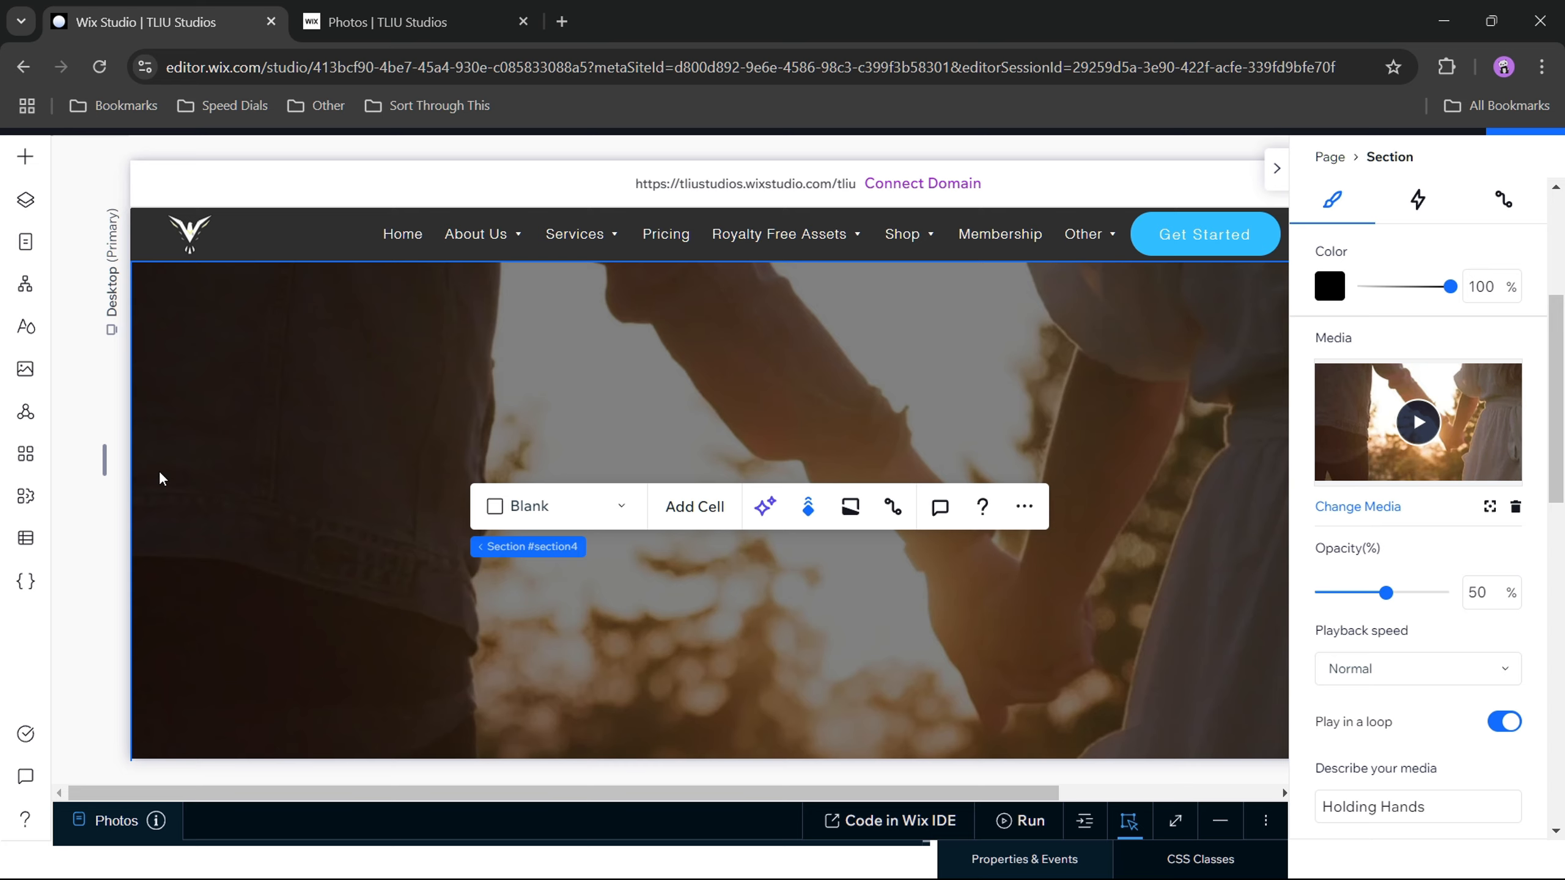
click(19, 168)
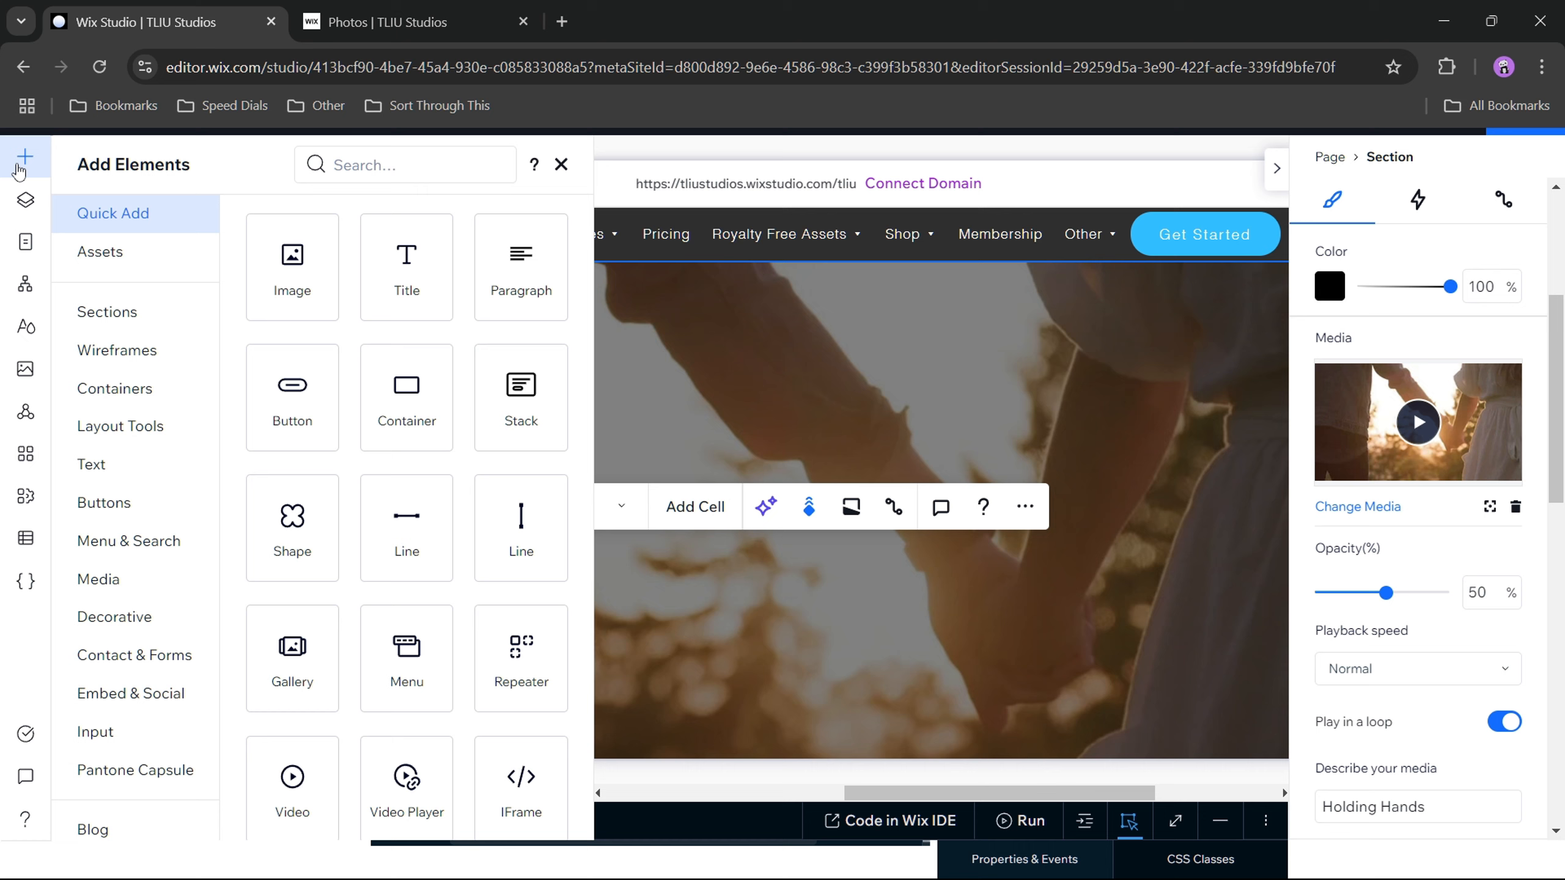
click(135, 505)
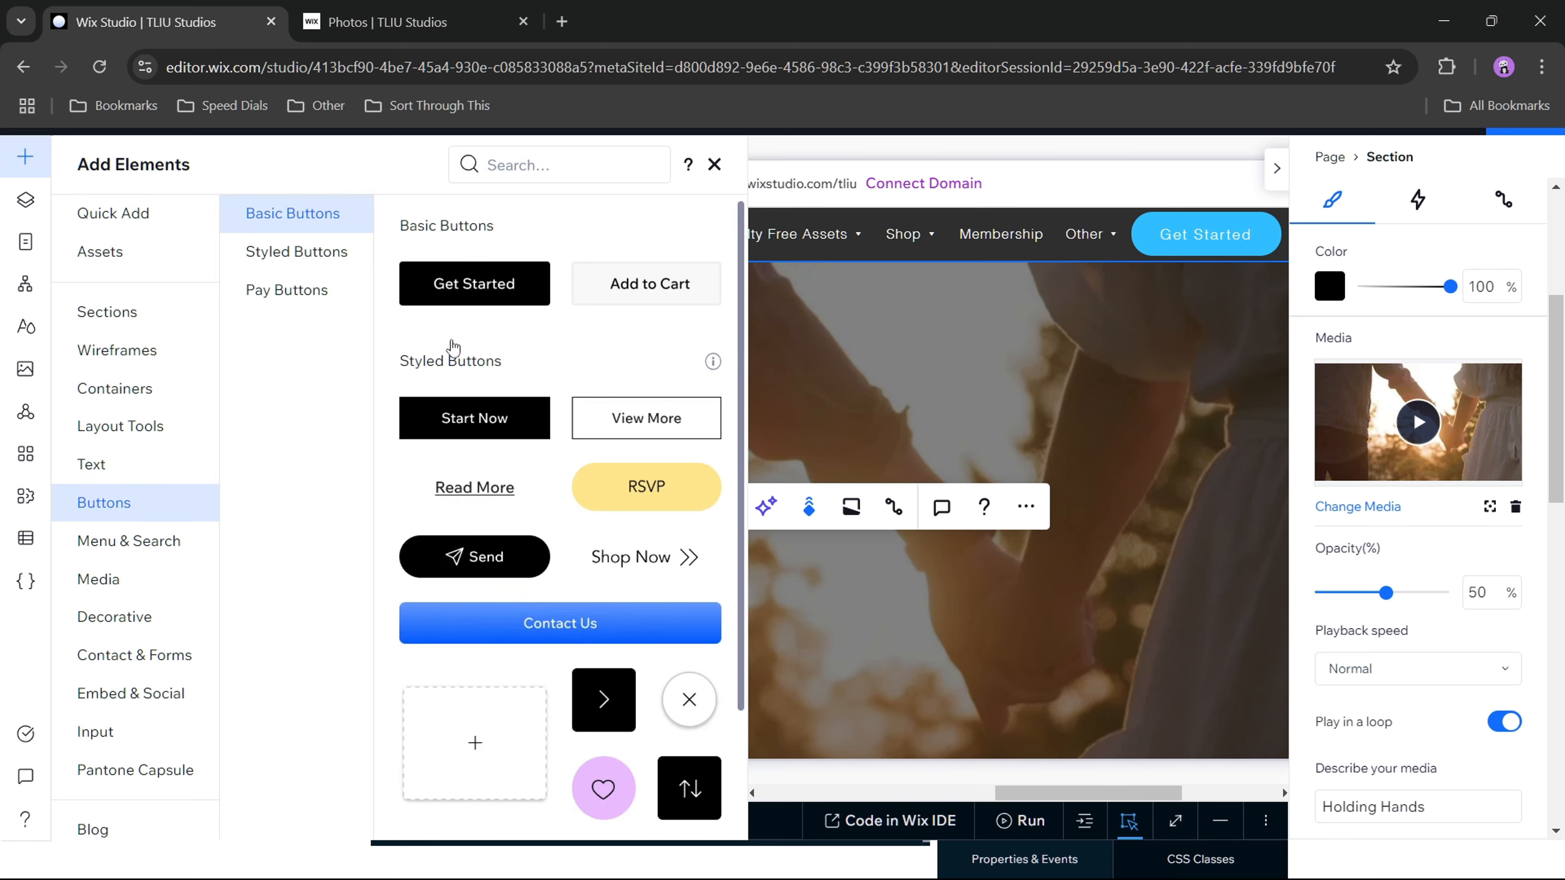
scroll(616, 406, down, 3)
scroll(613, 401, up, 3)
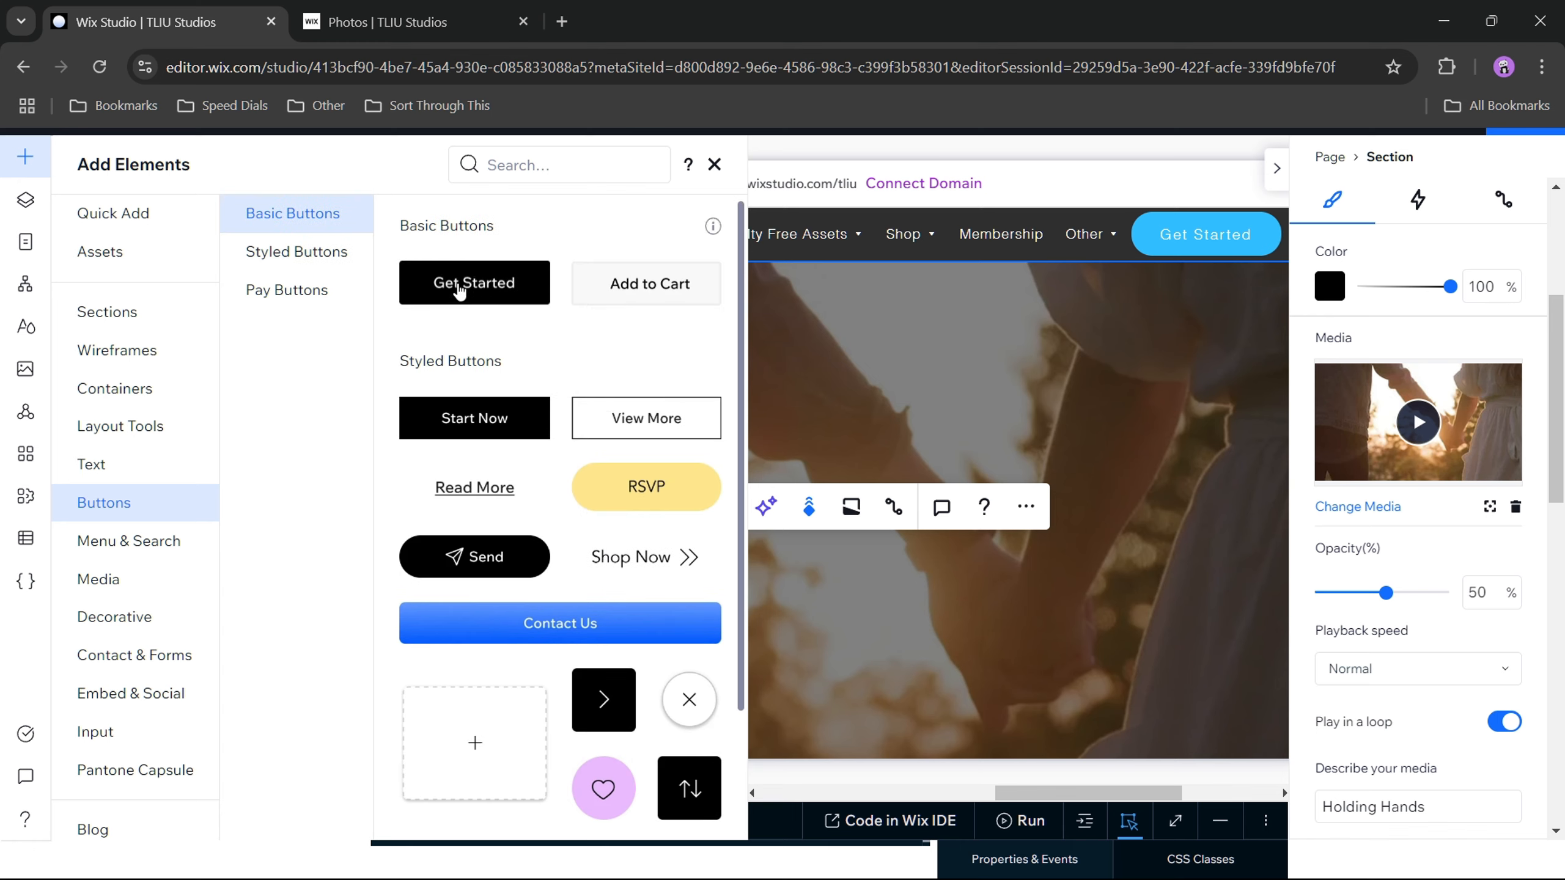
drag(459, 291, 855, 716)
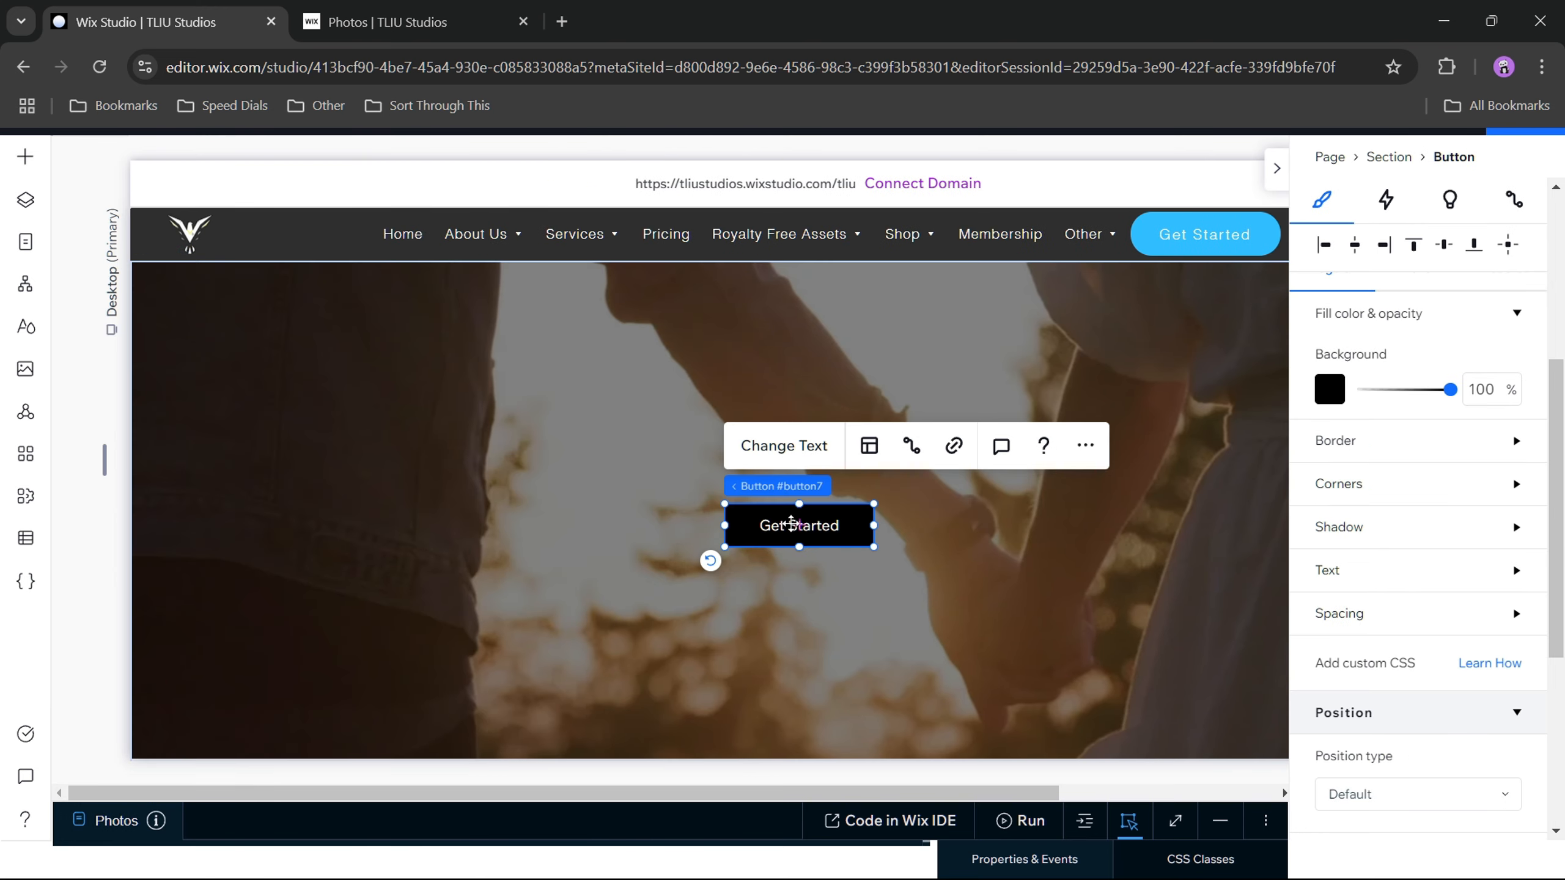
Step: Change the new button's text to "Photos"
click(784, 447)
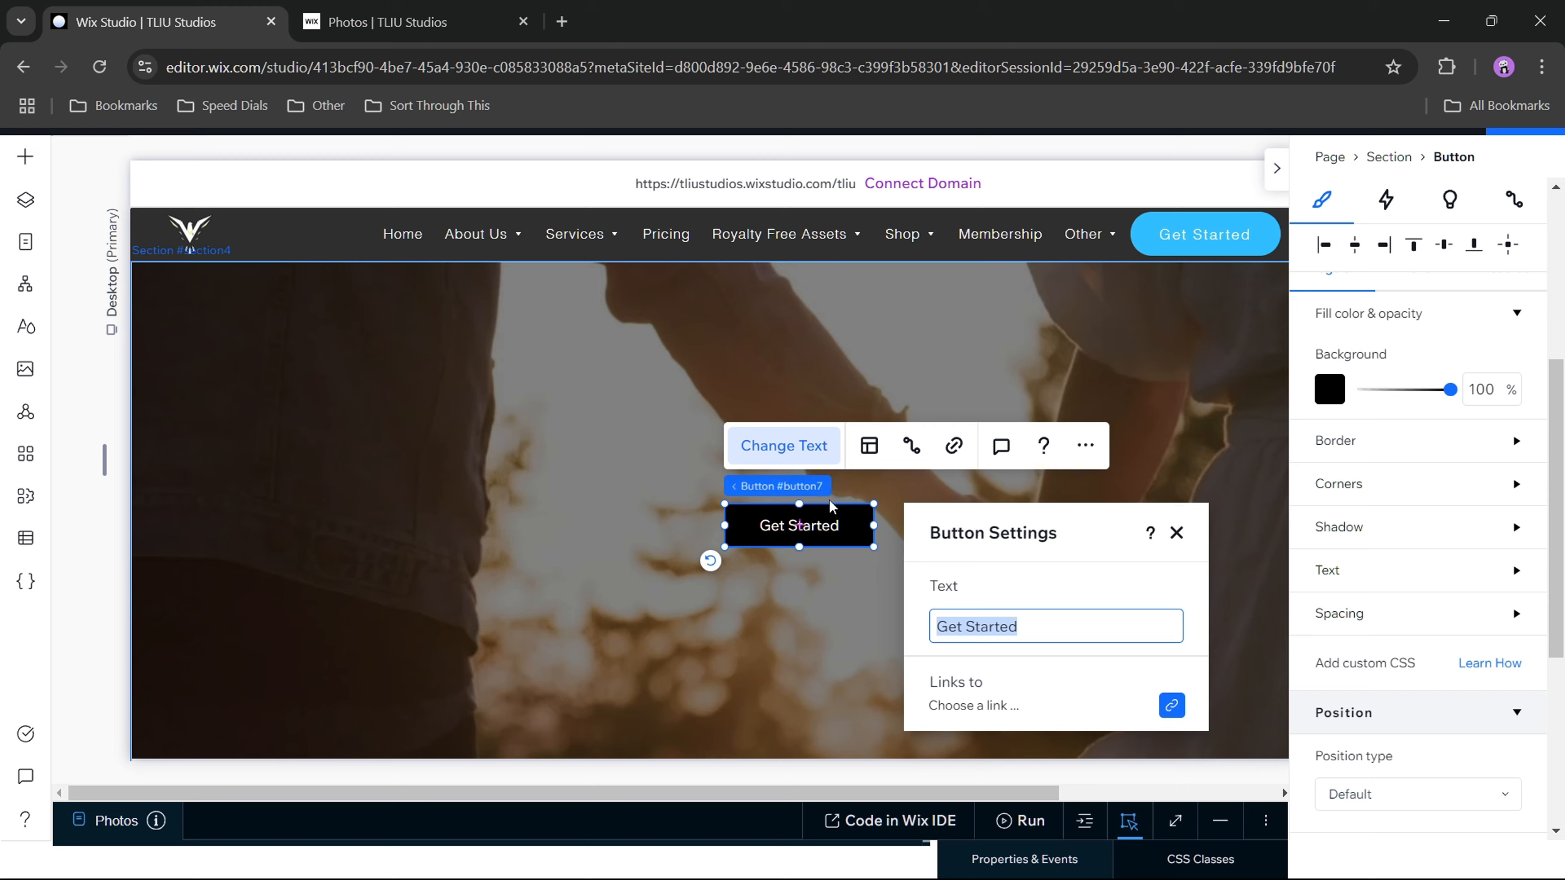
text(Photos)
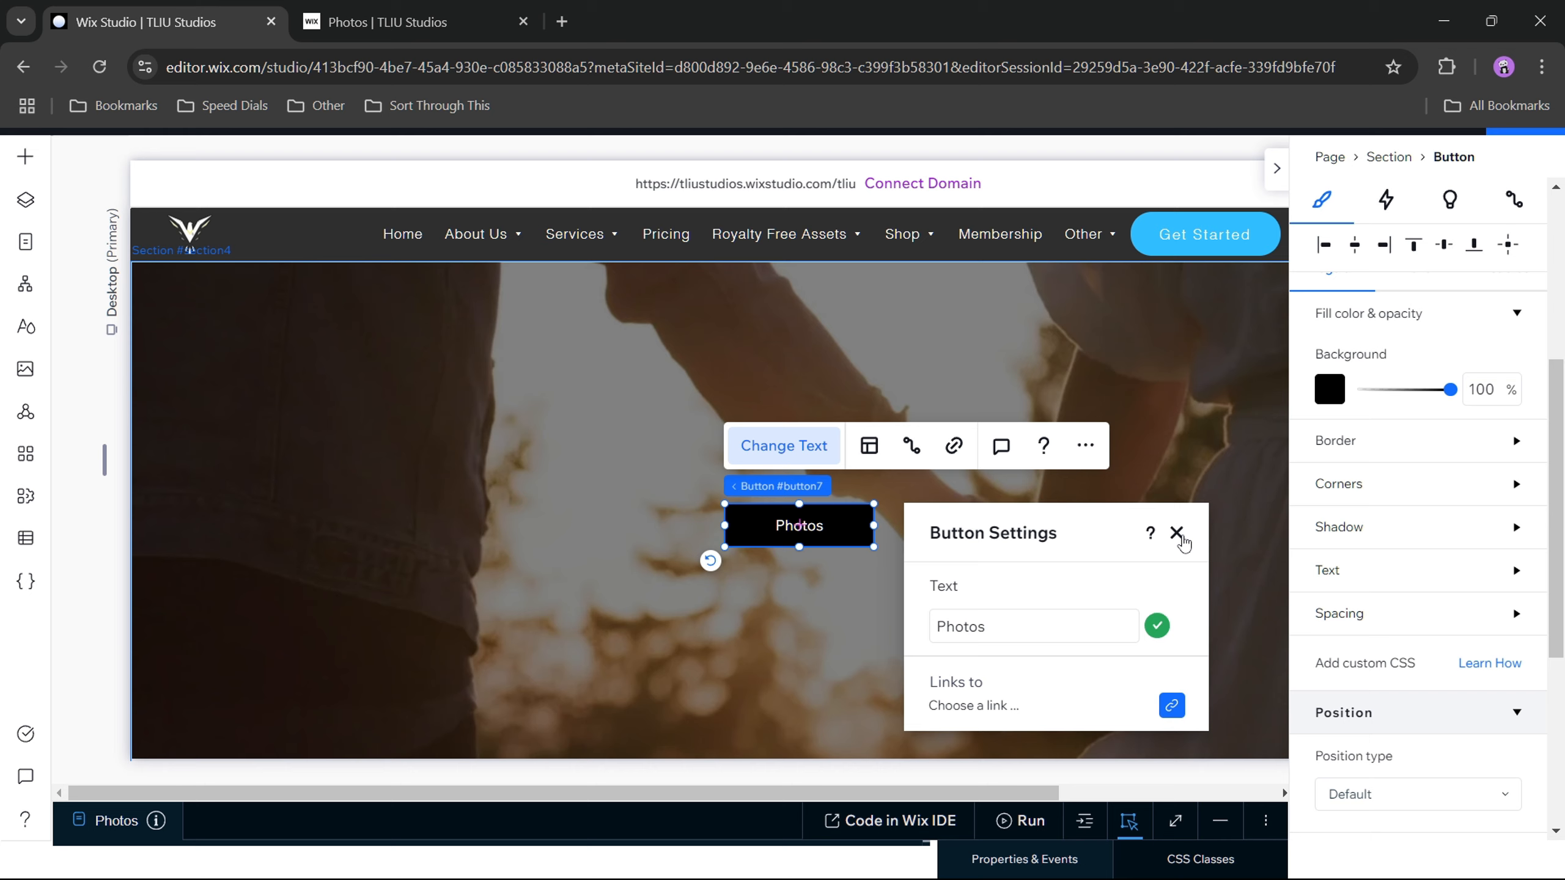
click(1177, 532)
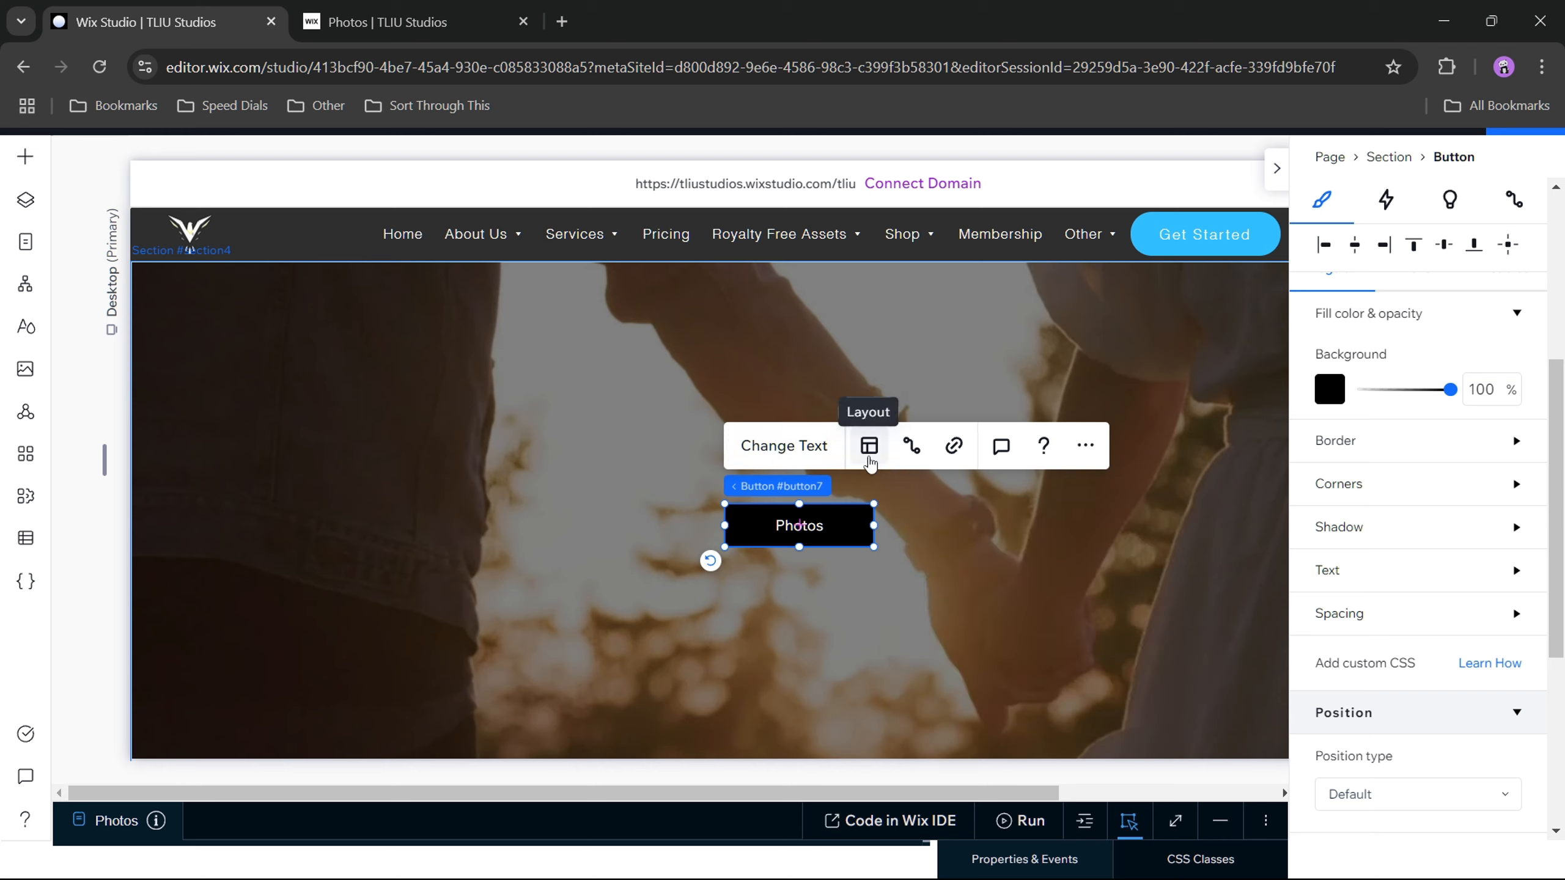
Step: Set the Photos button's corner radius to 20 px on all four corners
click(1392, 488)
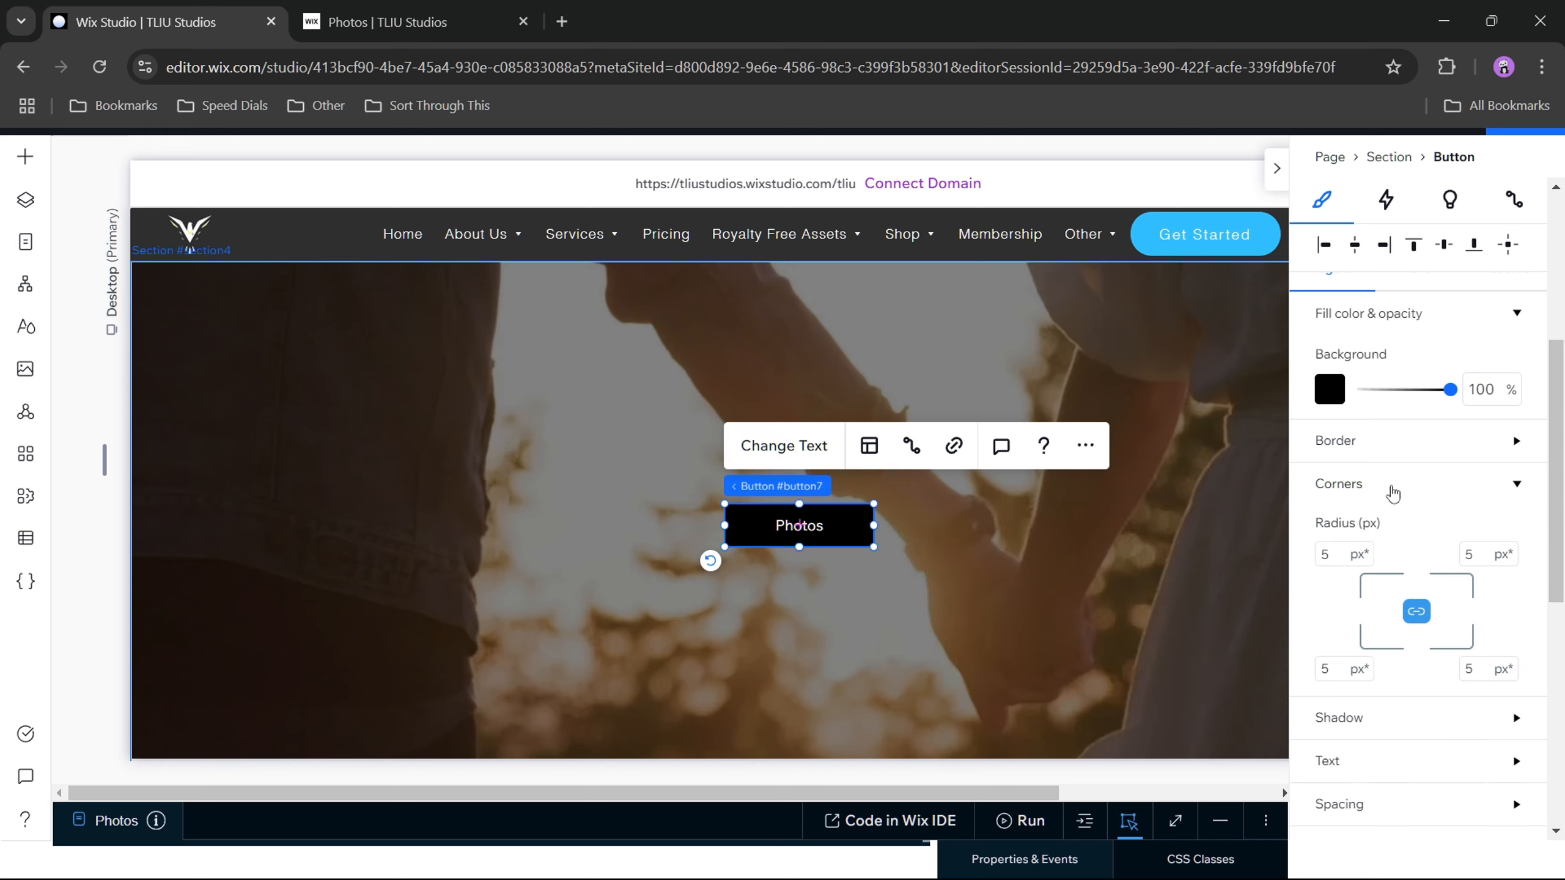
click(1339, 556)
text(20)
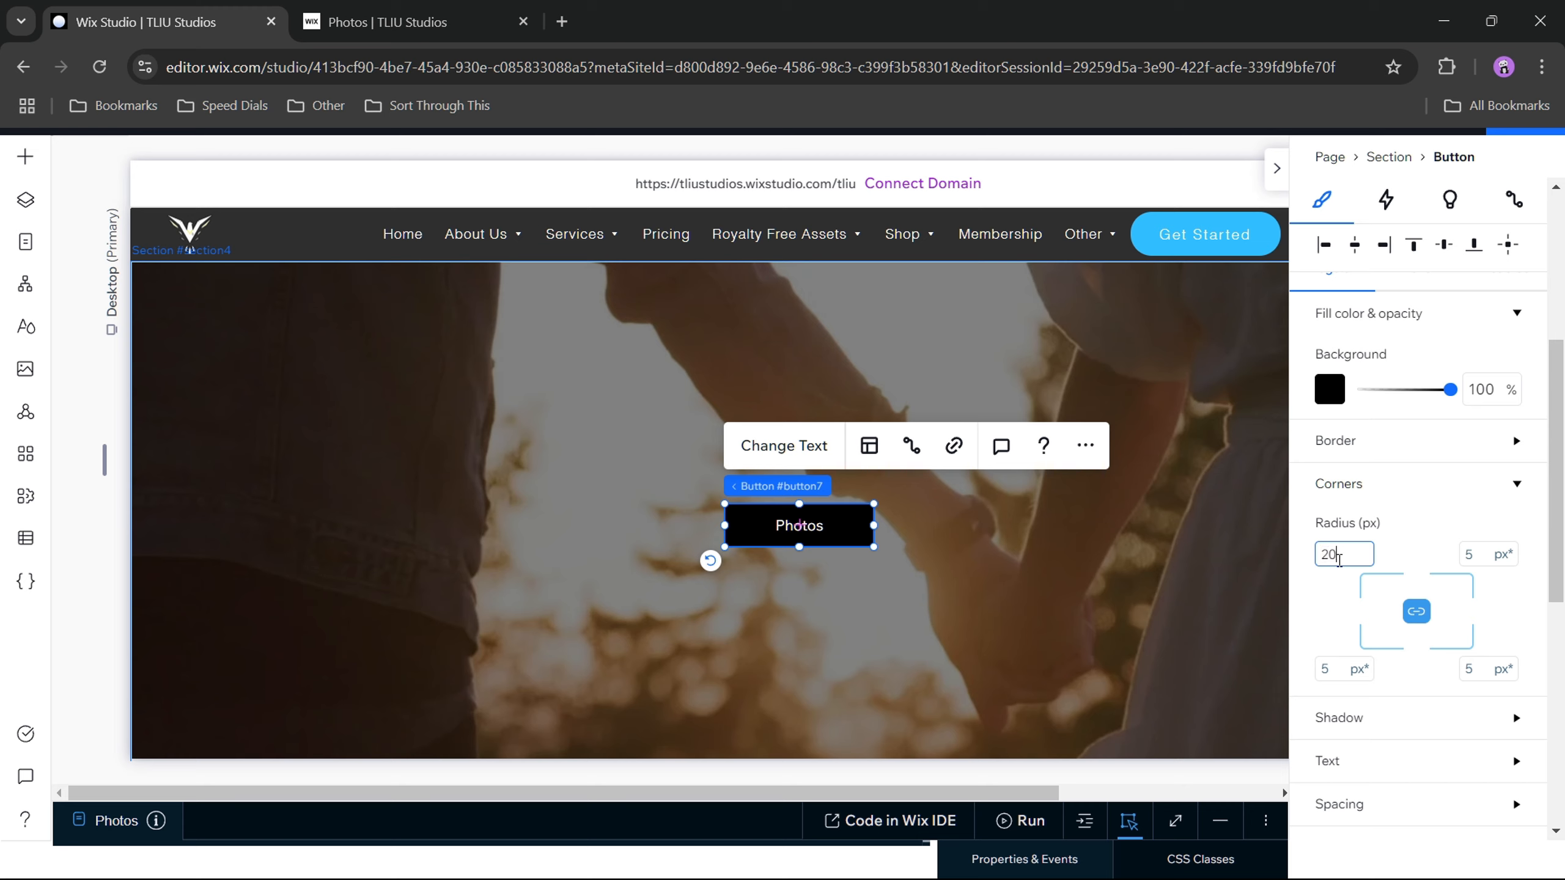
key(Return)
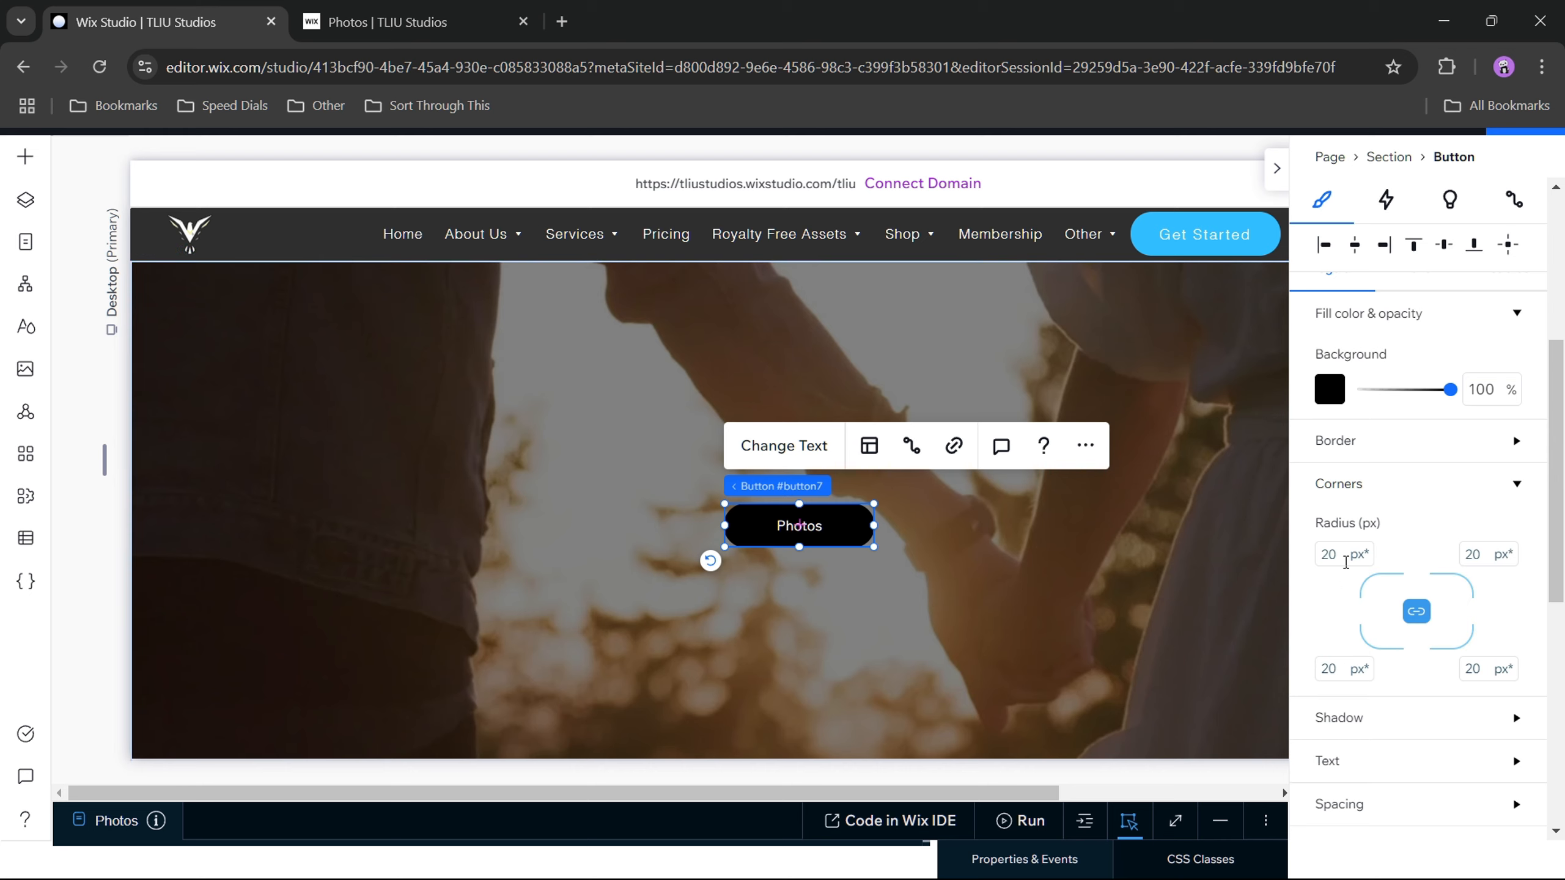
click(1516, 485)
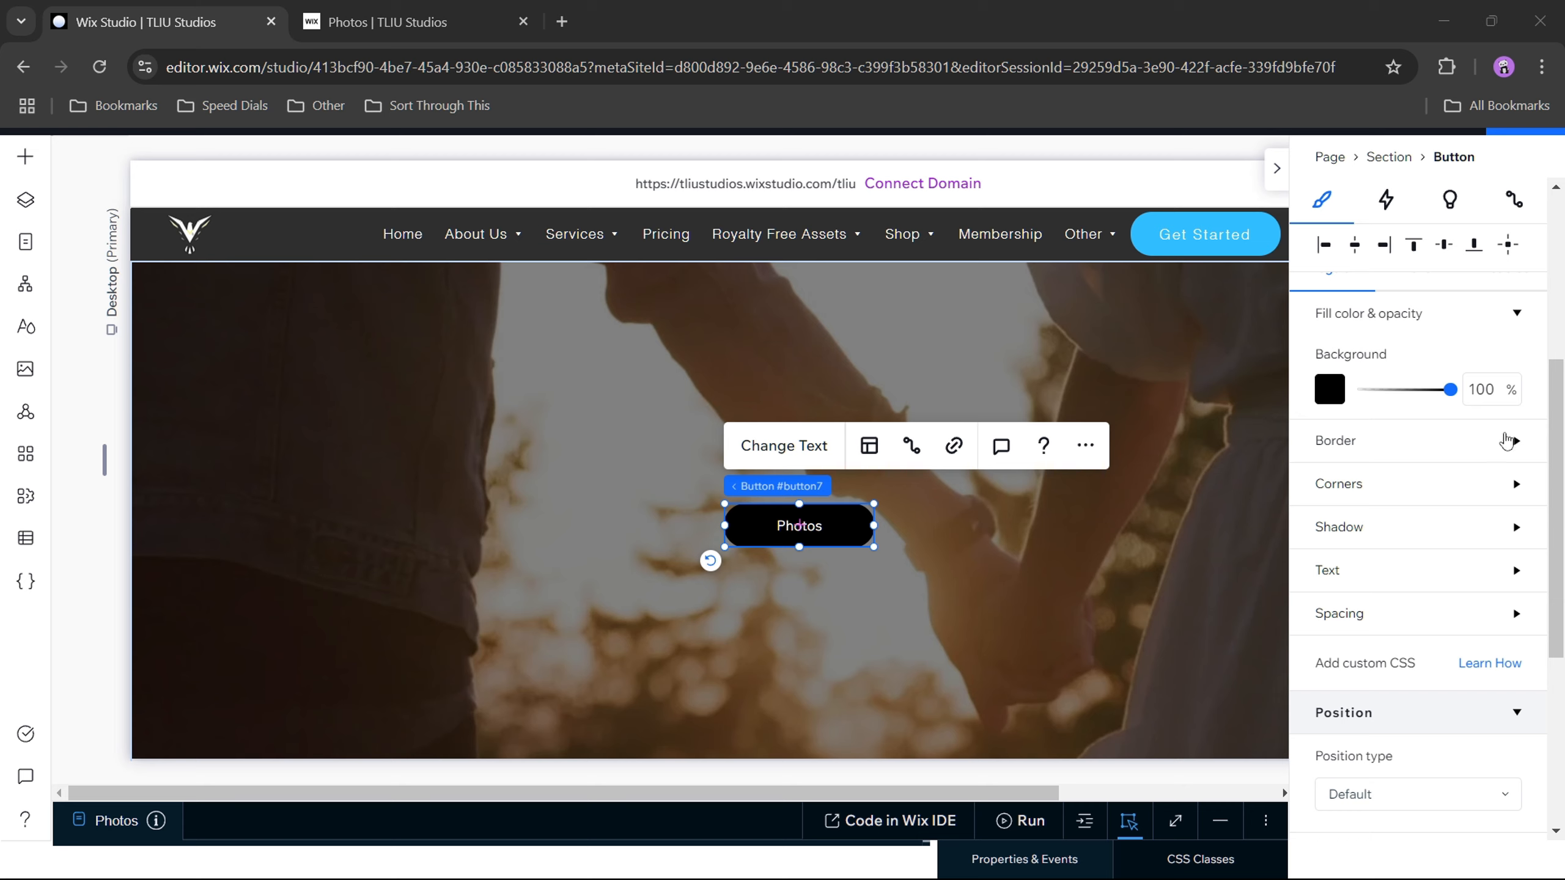
Step: Set the Photos button's background fill to the white theme color
scroll(1507, 442, up, 1)
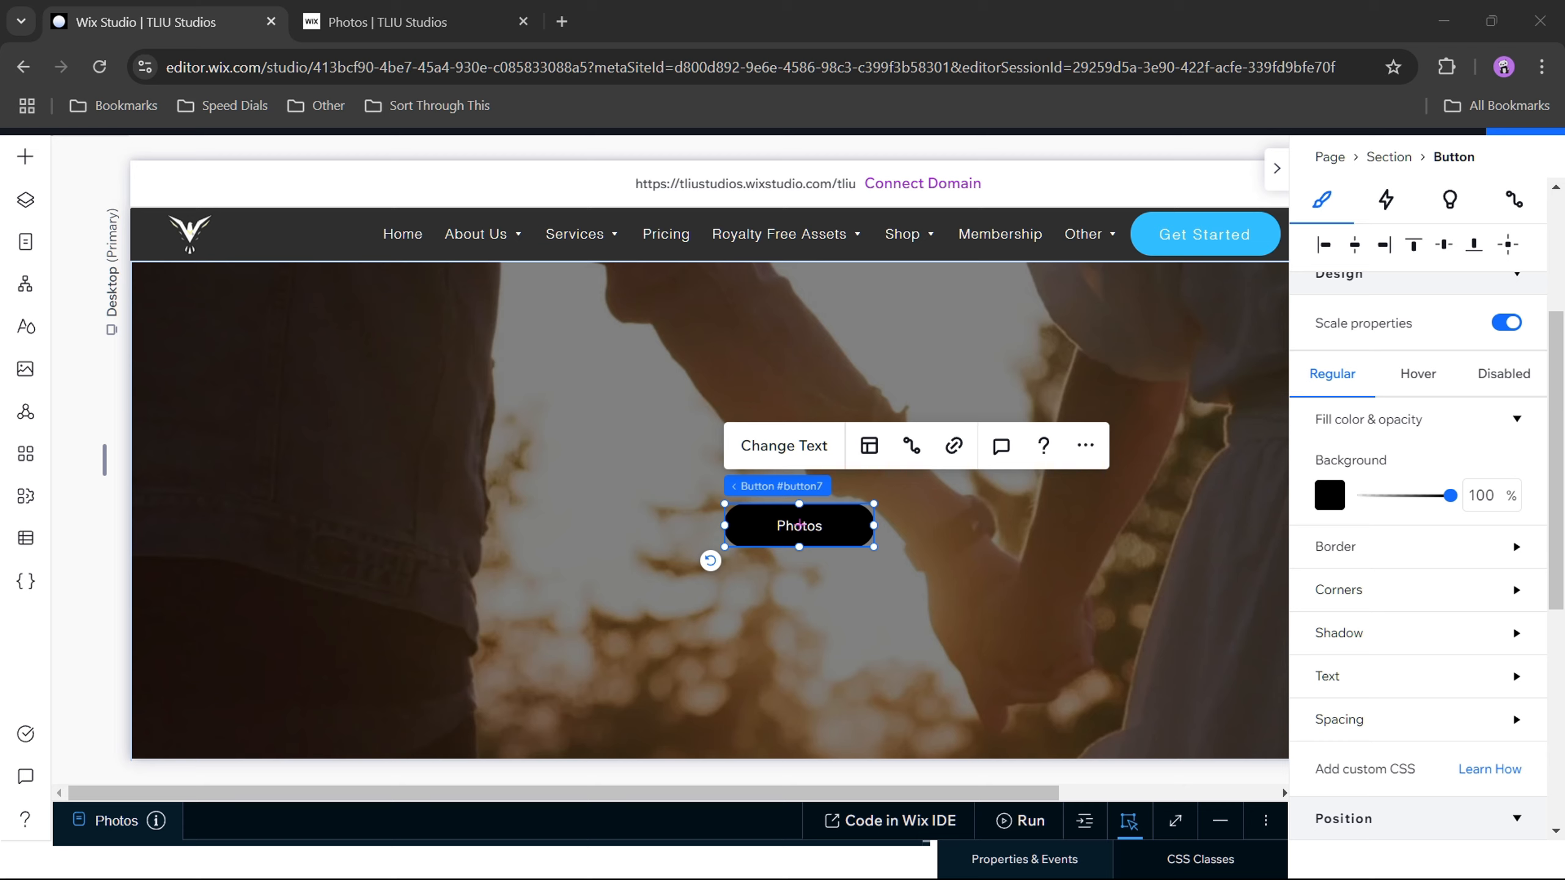
click(1331, 496)
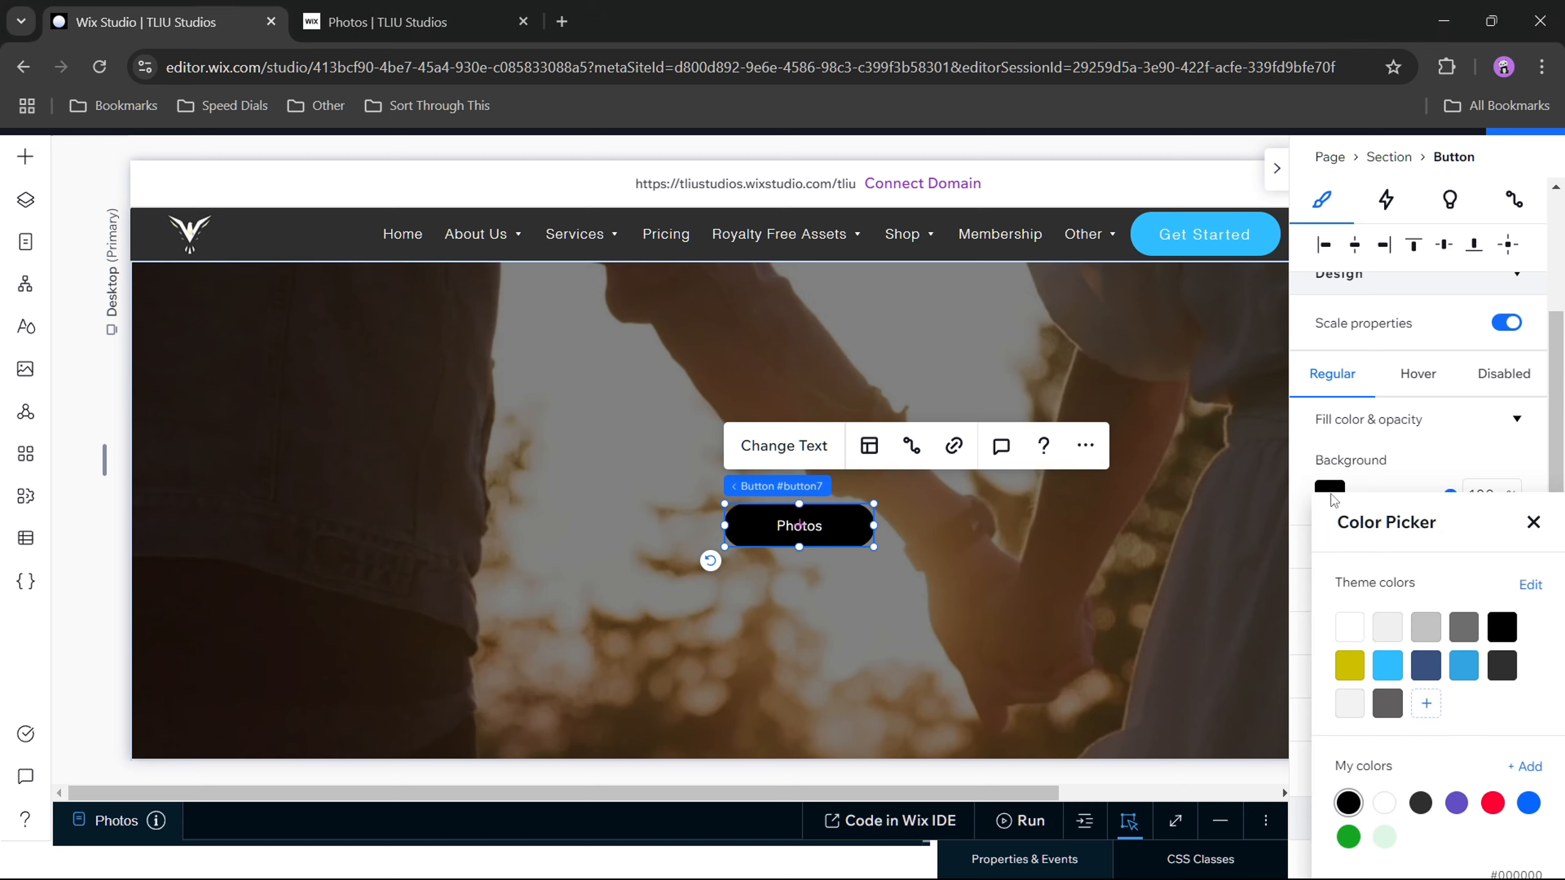
click(1344, 629)
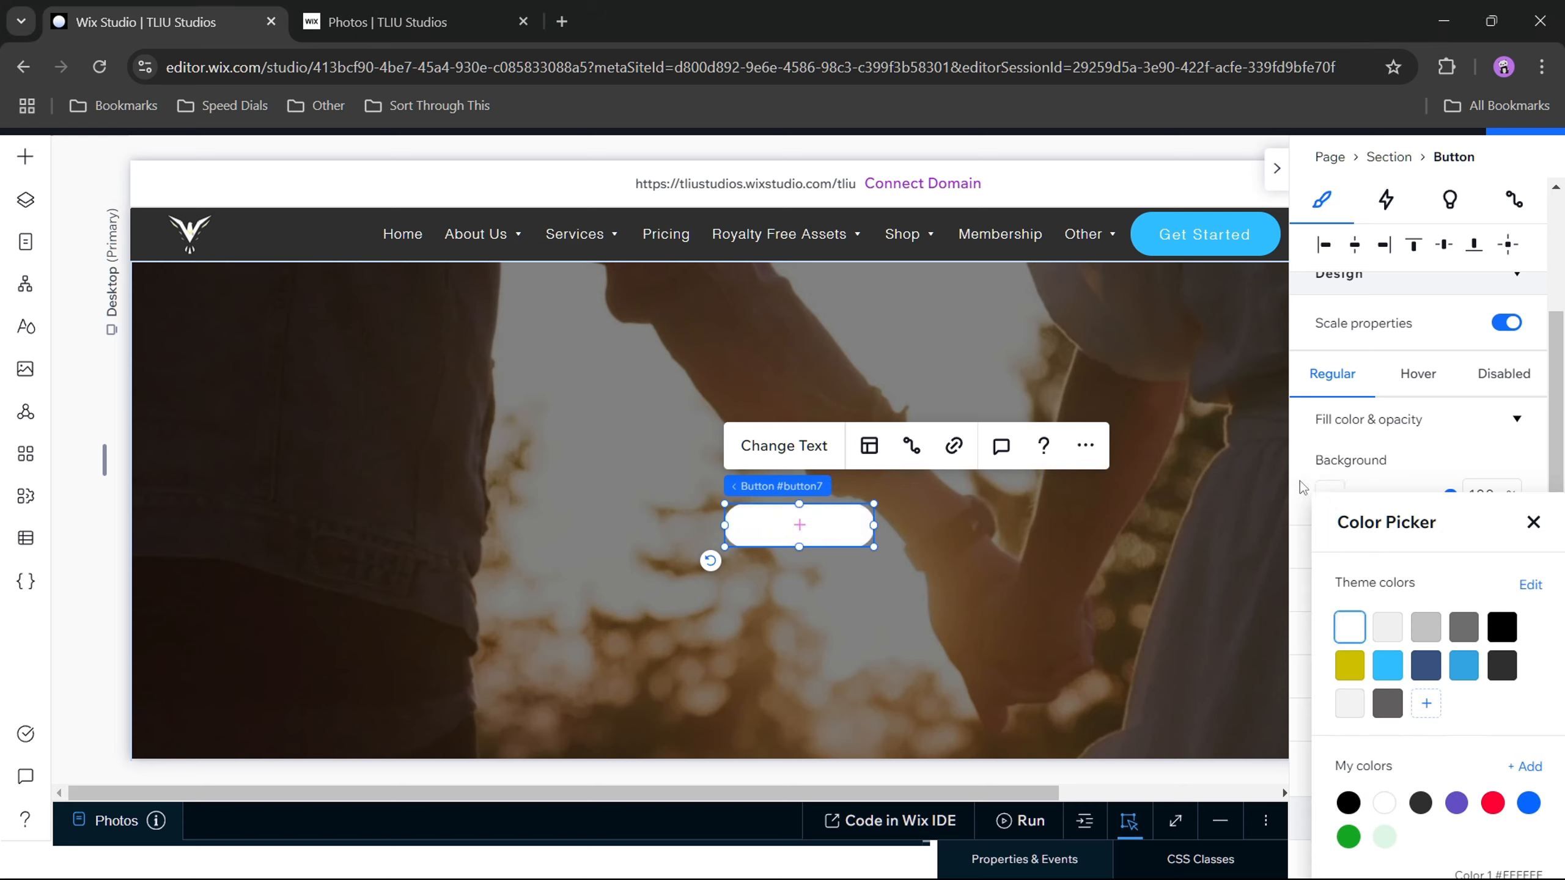
click(1300, 481)
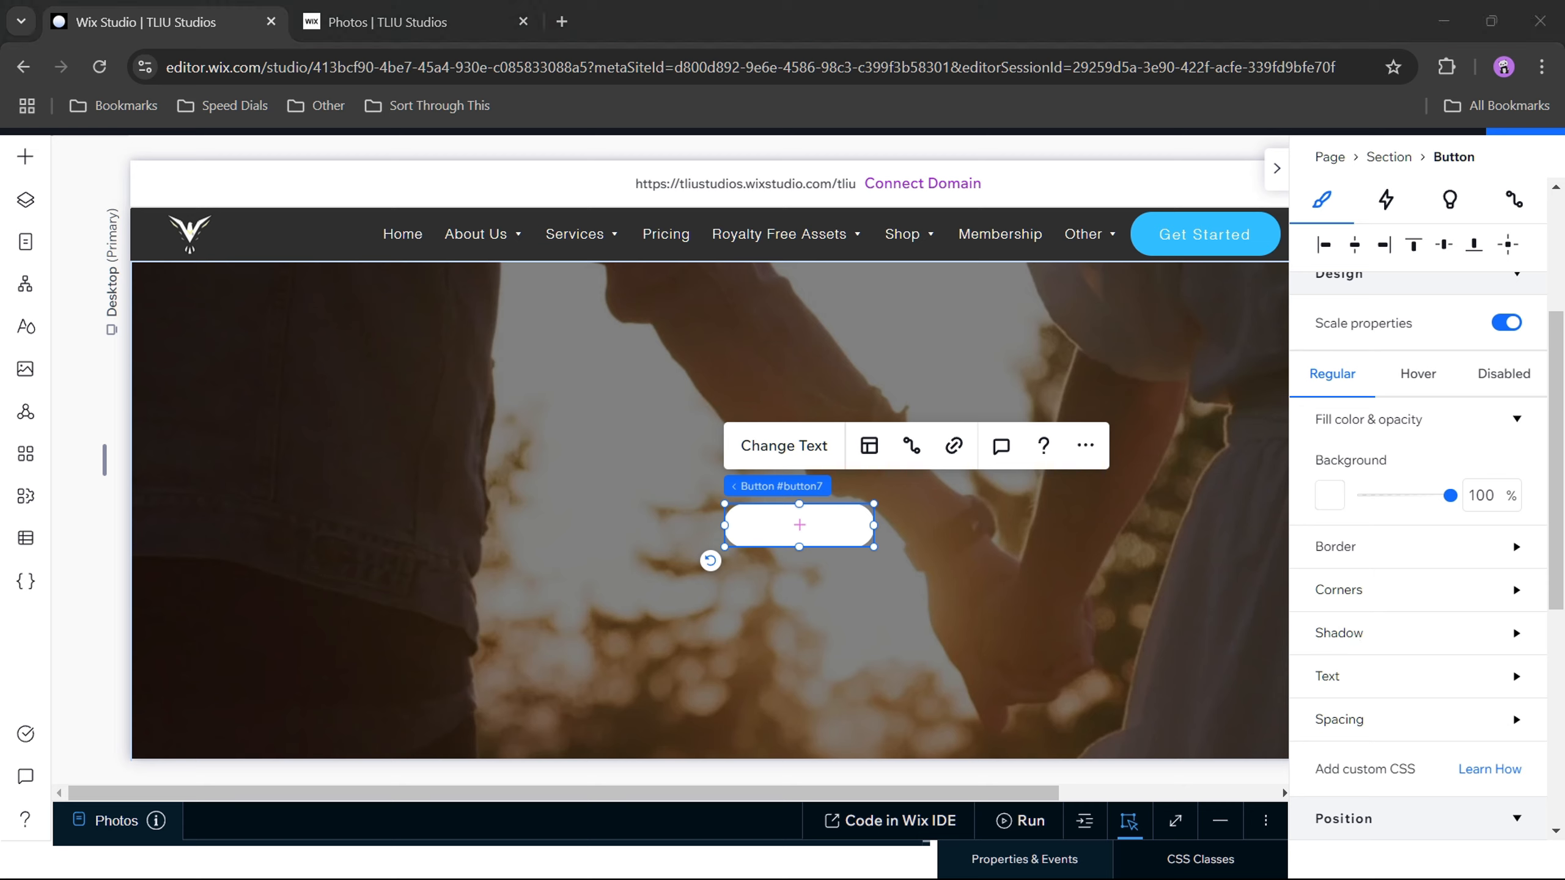
Step: Set the Photos button's text color to the black theme color
click(1387, 681)
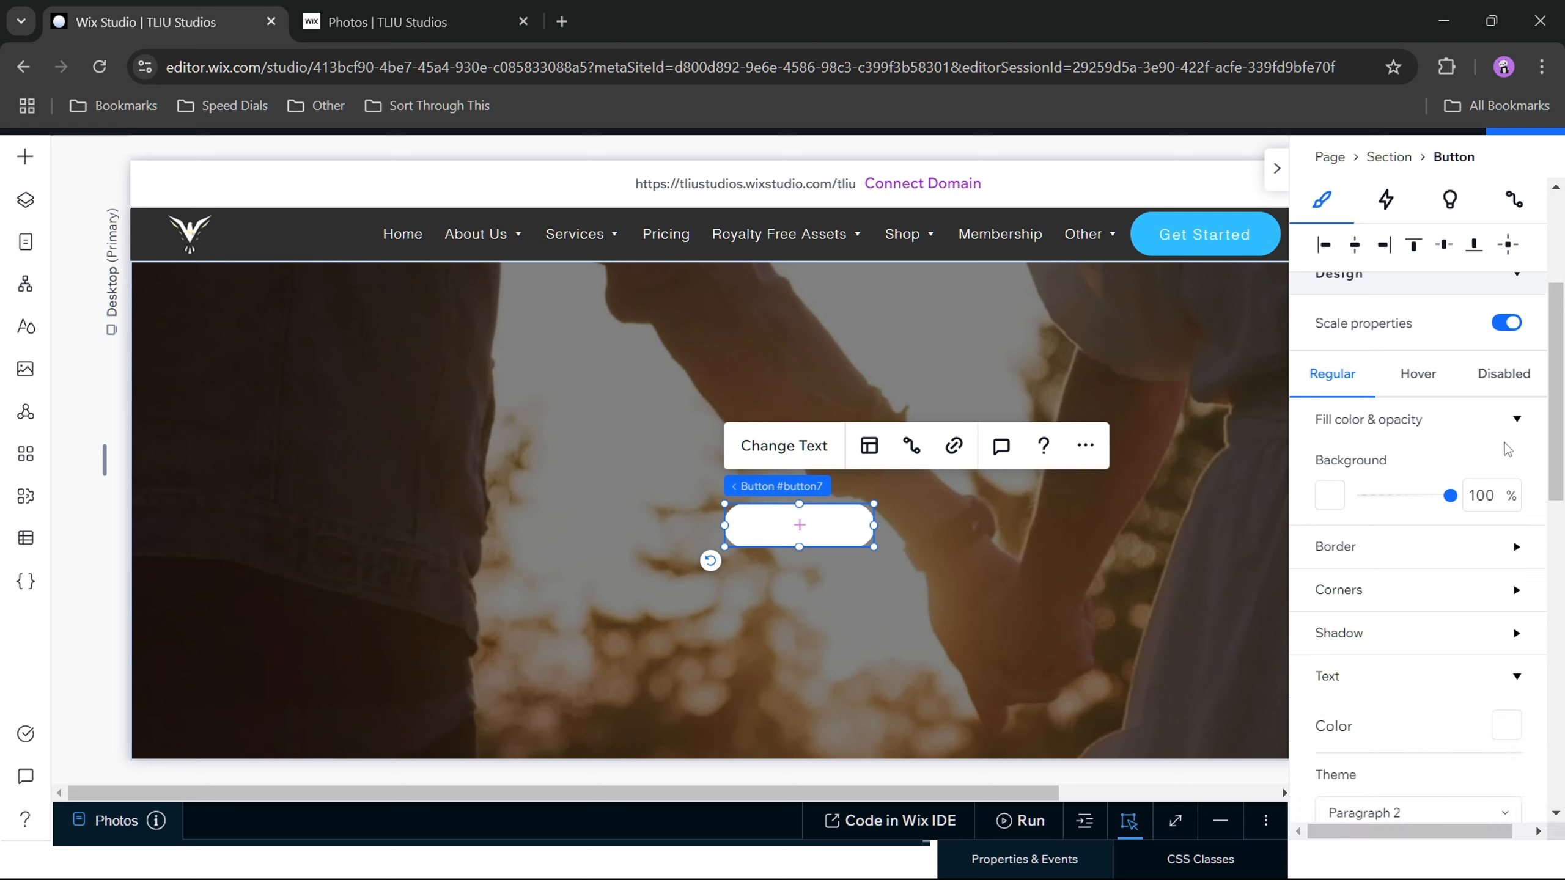
click(1512, 422)
scroll(1466, 666, down, 3)
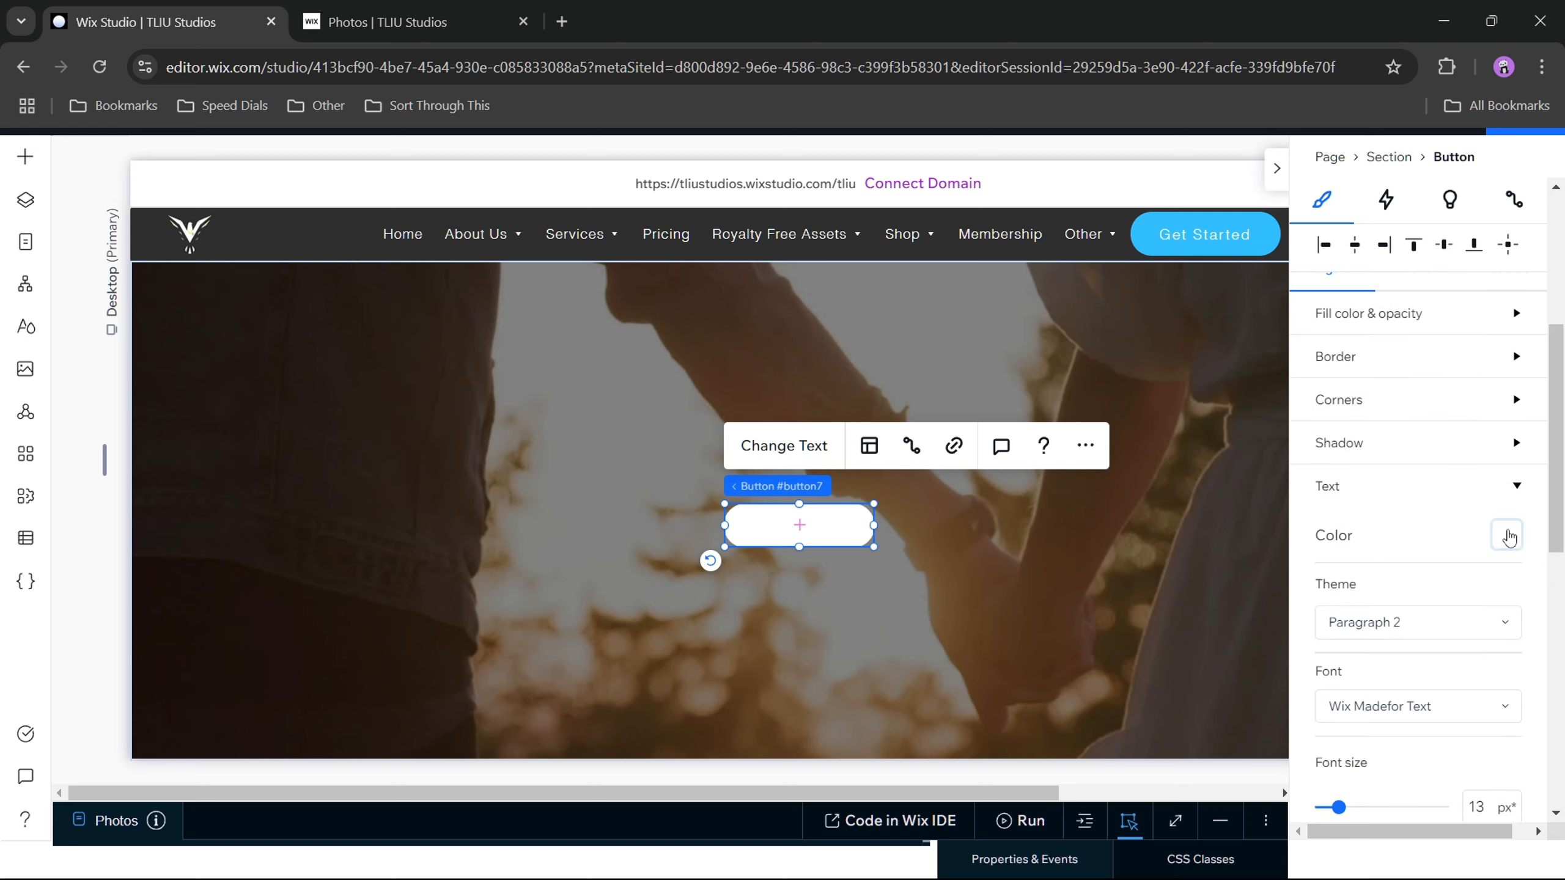
click(1508, 537)
click(1498, 638)
click(1301, 587)
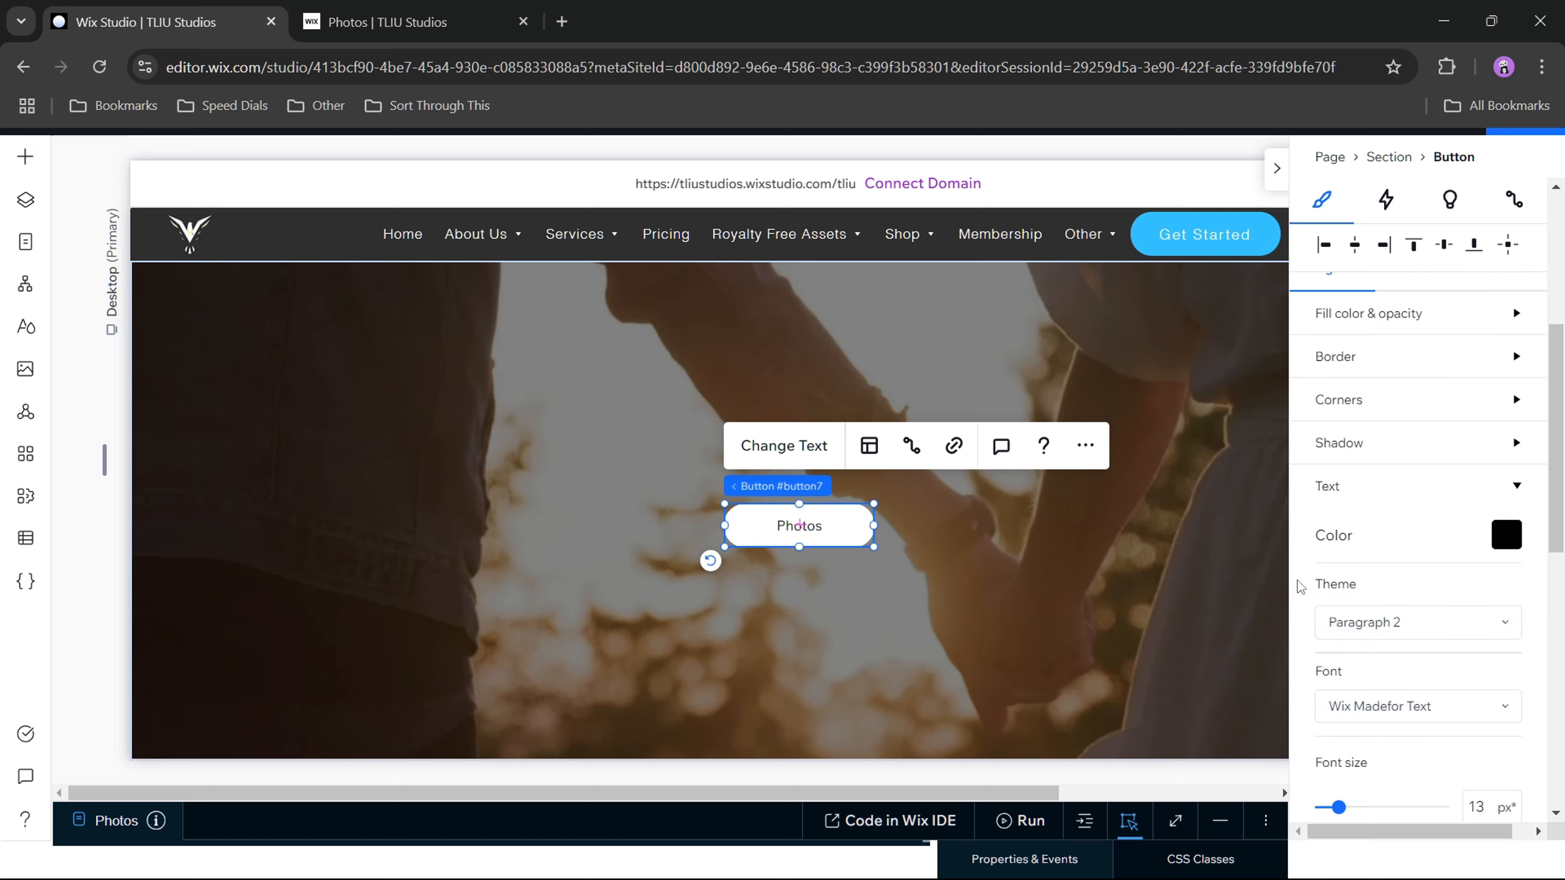
Step: Change the Photos button's text font to Helvetica Bold
scroll(1421, 582, down, 2)
click(1427, 609)
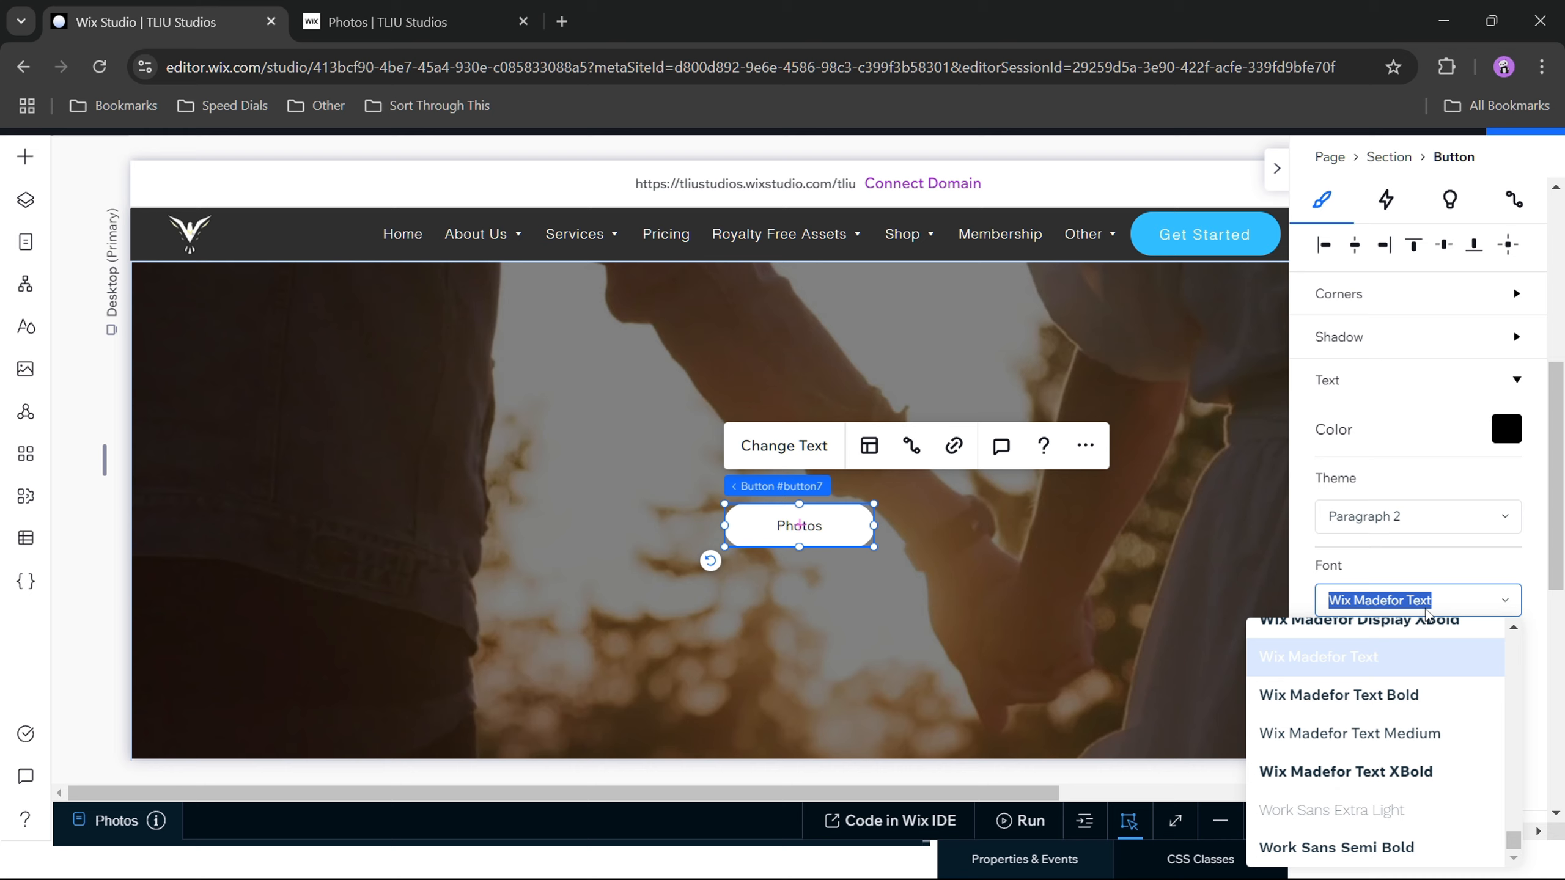
text(Heebo Light)
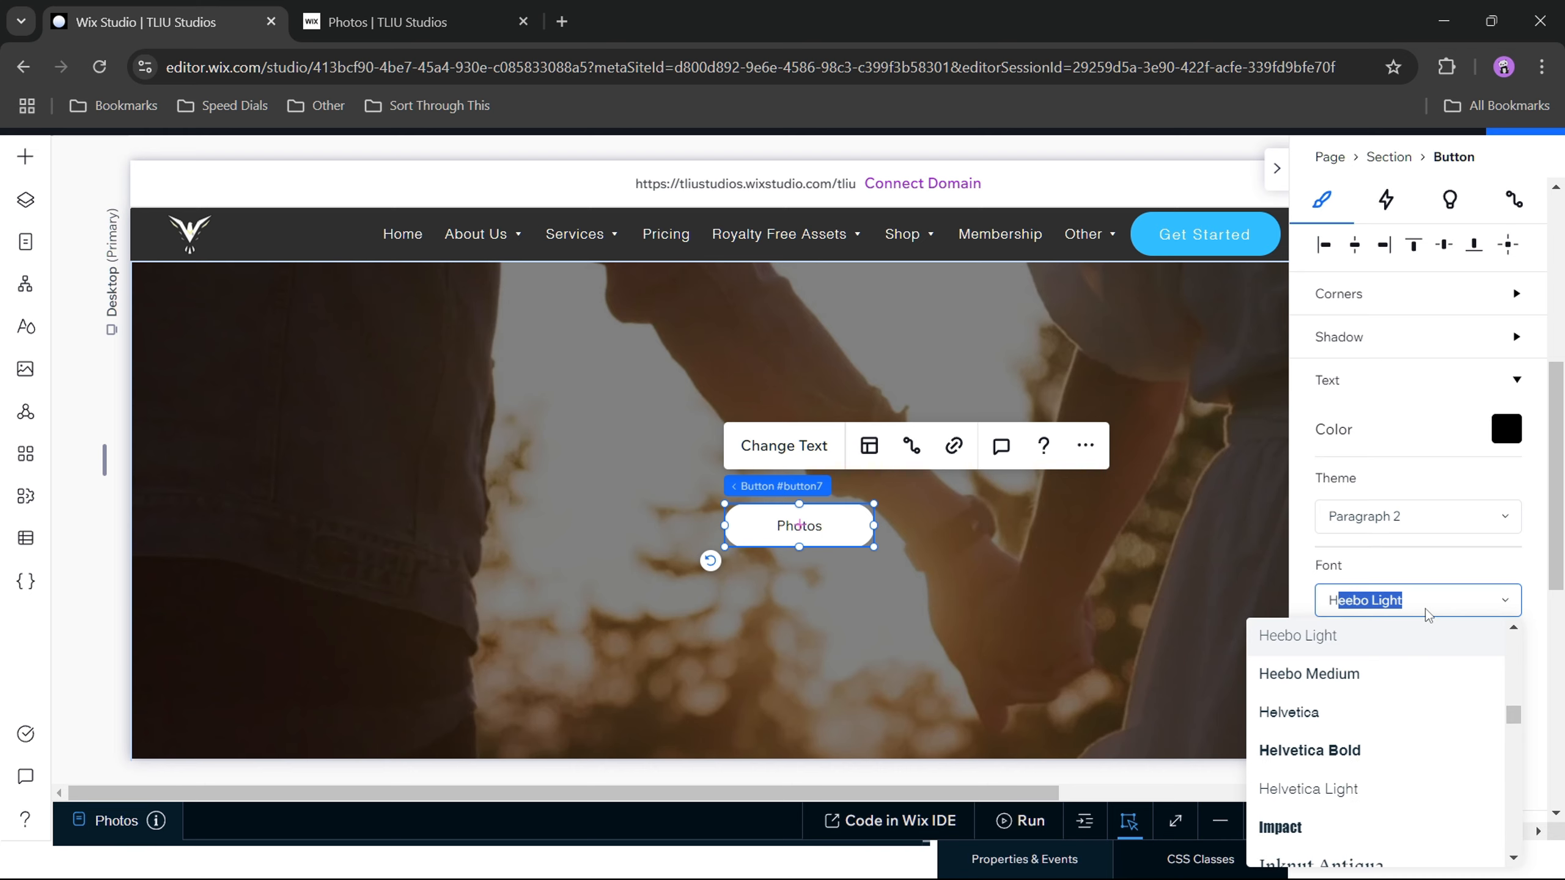
click(1310, 750)
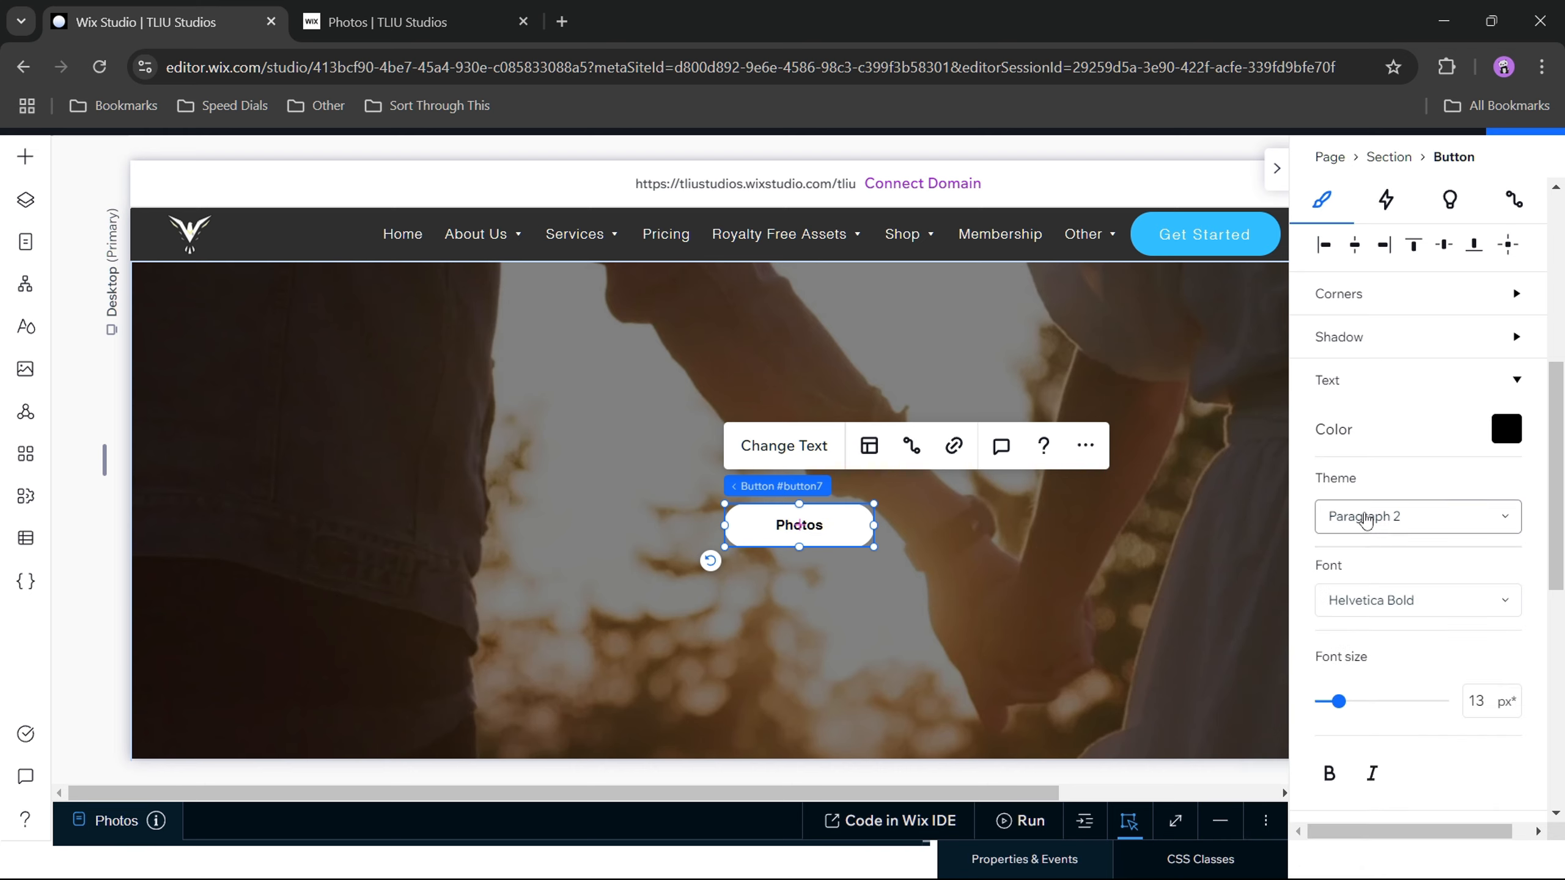
Step: Apply the Paragraph 3 text theme to the Photos button and set its font size to 15 px
click(1365, 519)
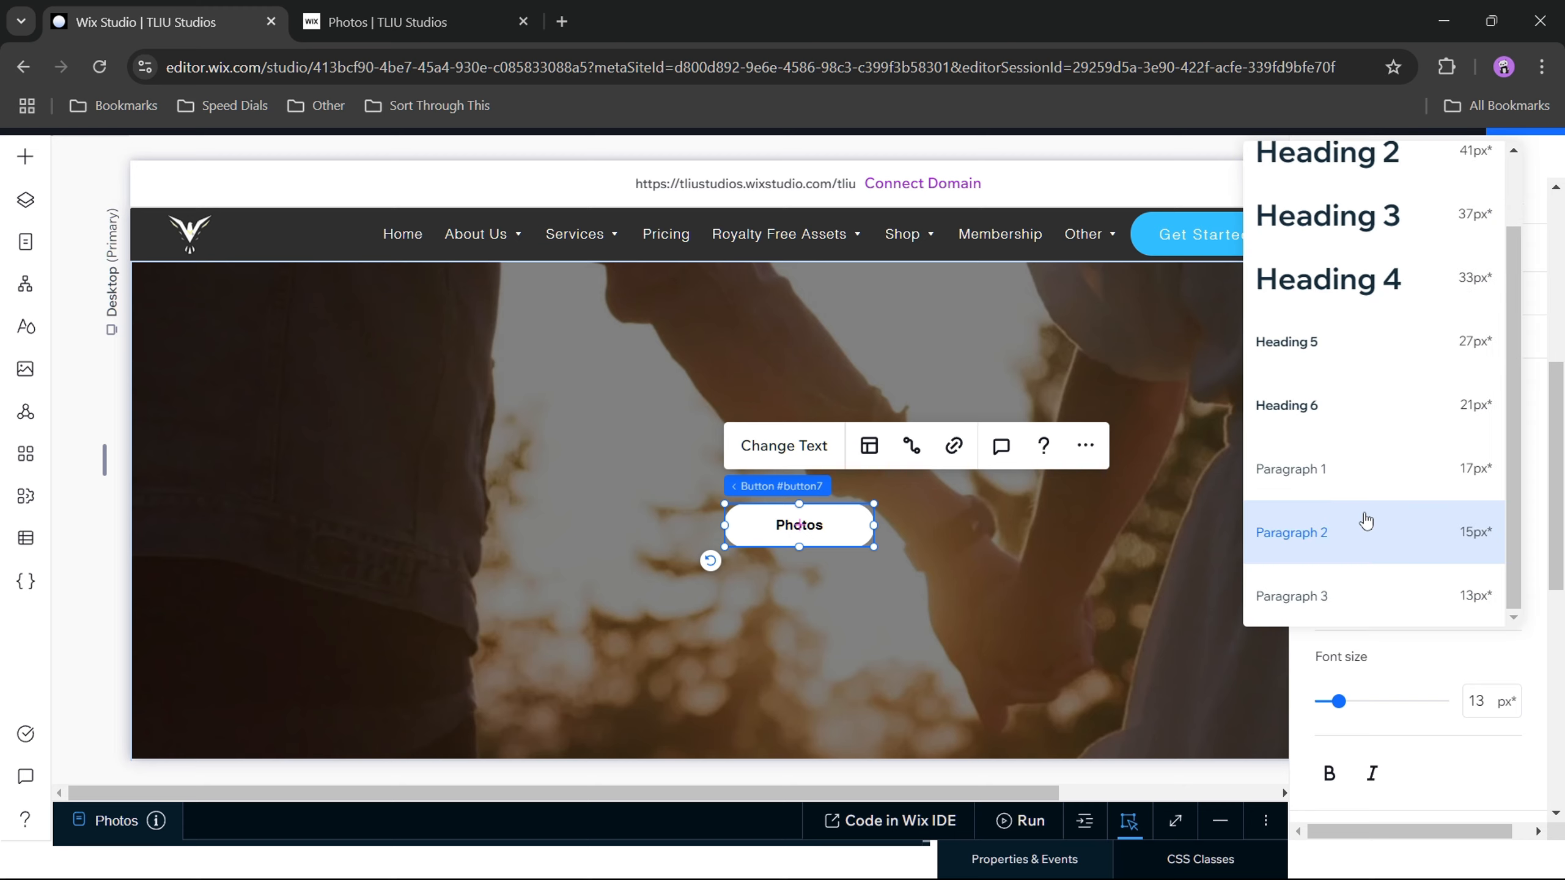
click(1368, 592)
click(1491, 706)
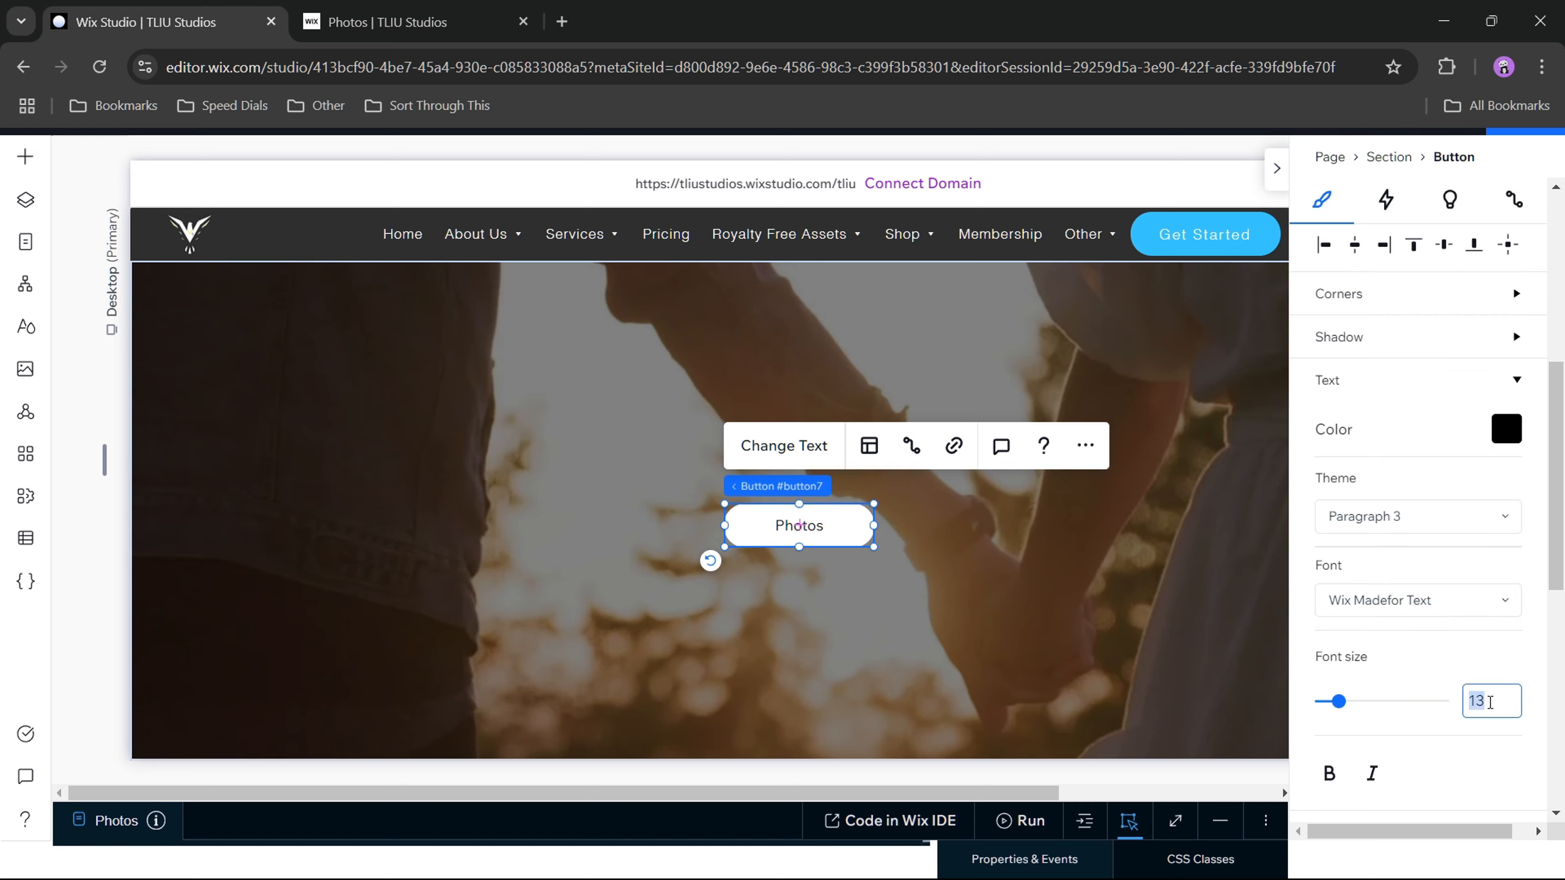
text(15)
click(1311, 658)
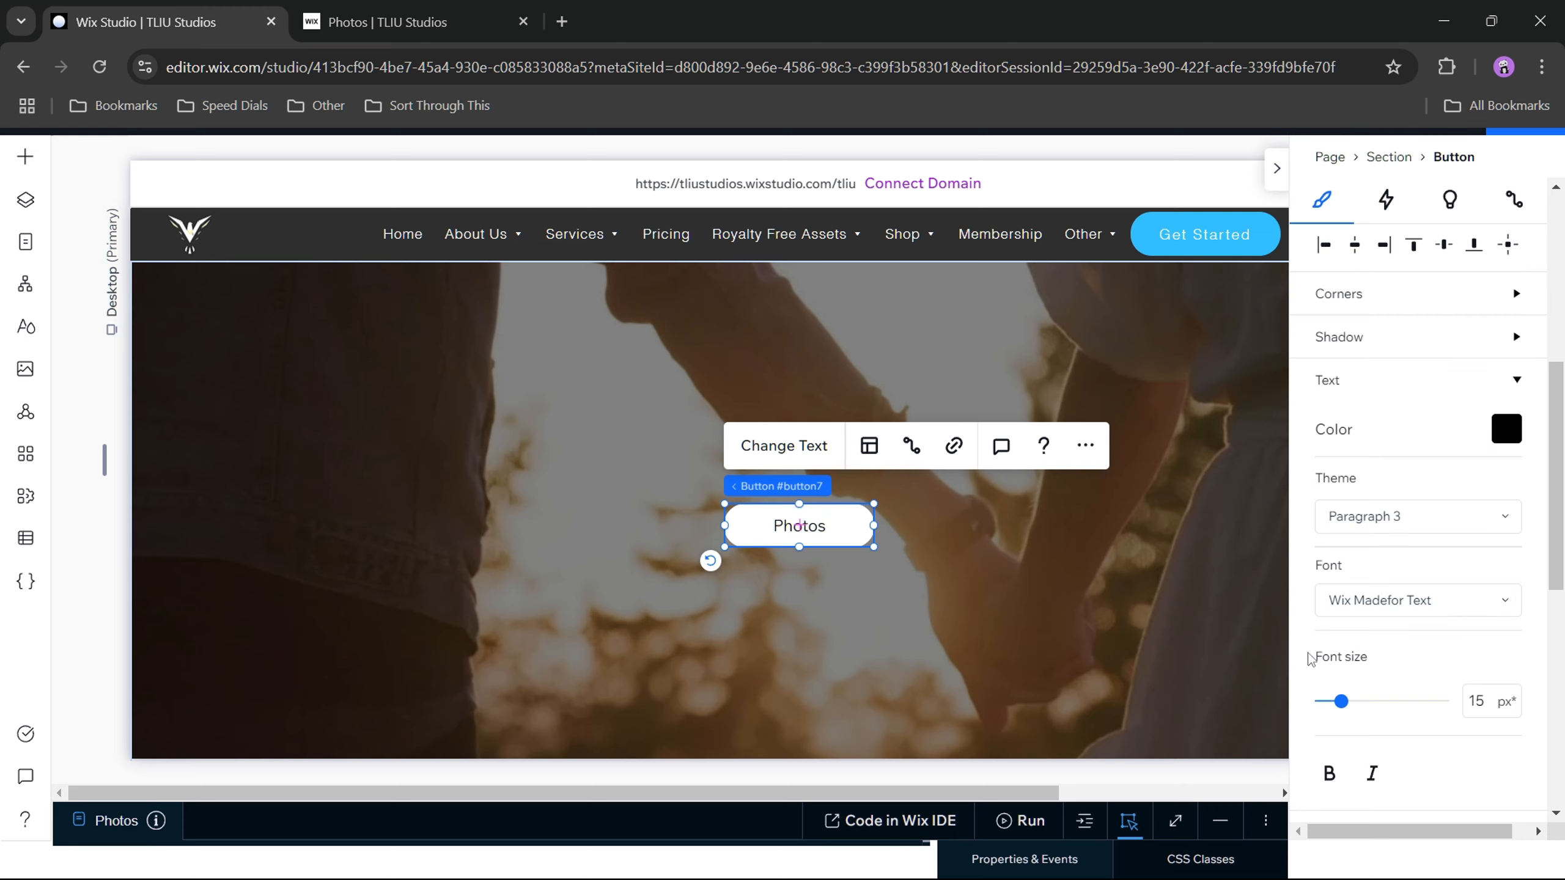
Step: Set the font of the Paragraph 3 text on the Photos button to Helvetica Bold
click(1415, 607)
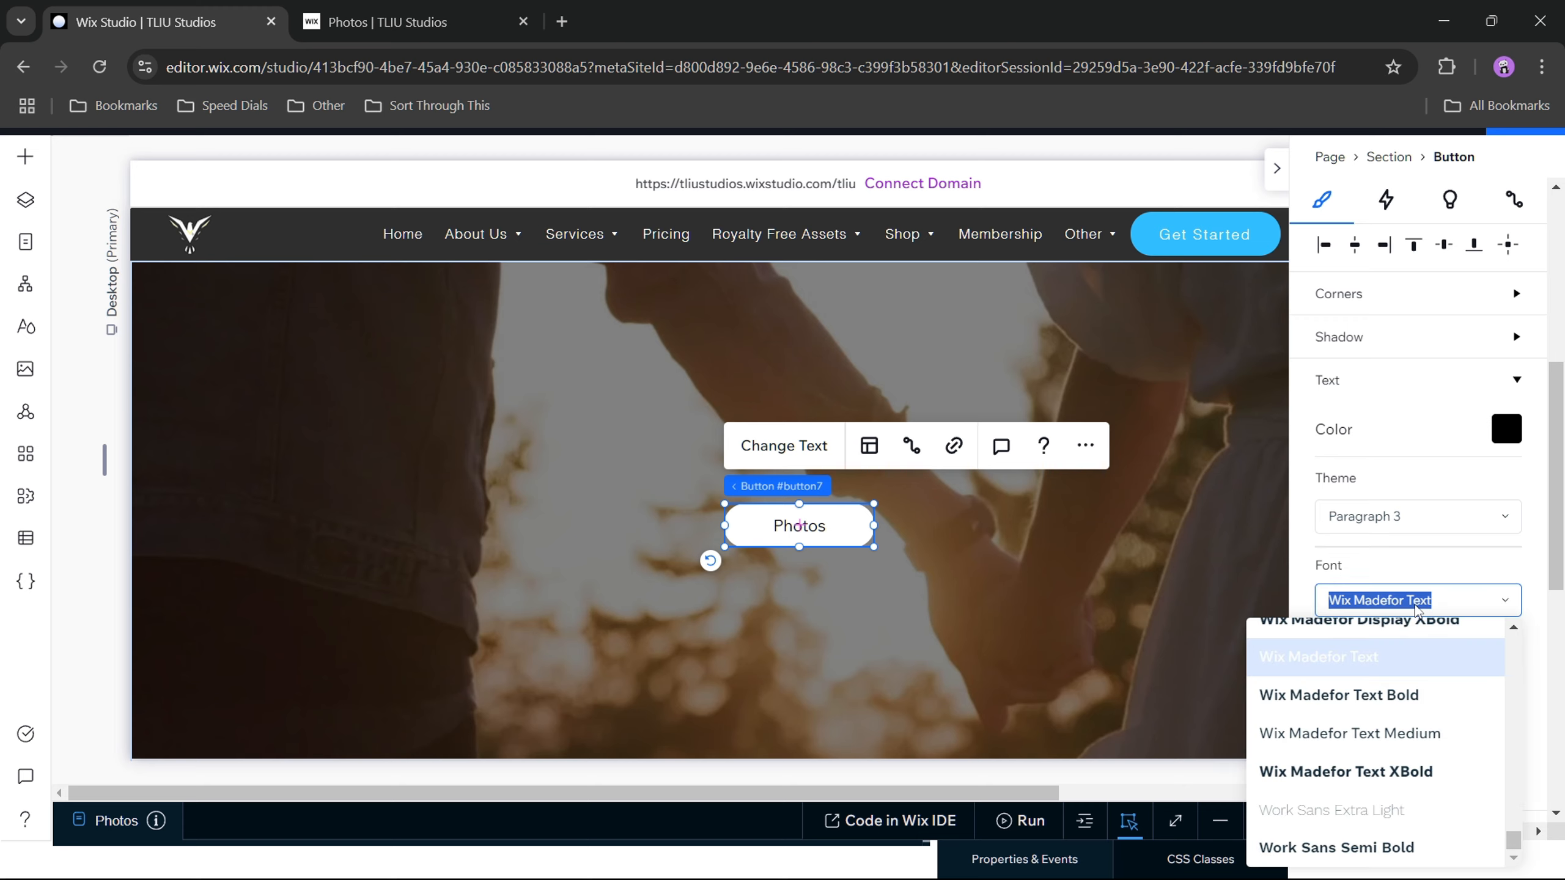
text(Helvetica Bold)
click(1335, 751)
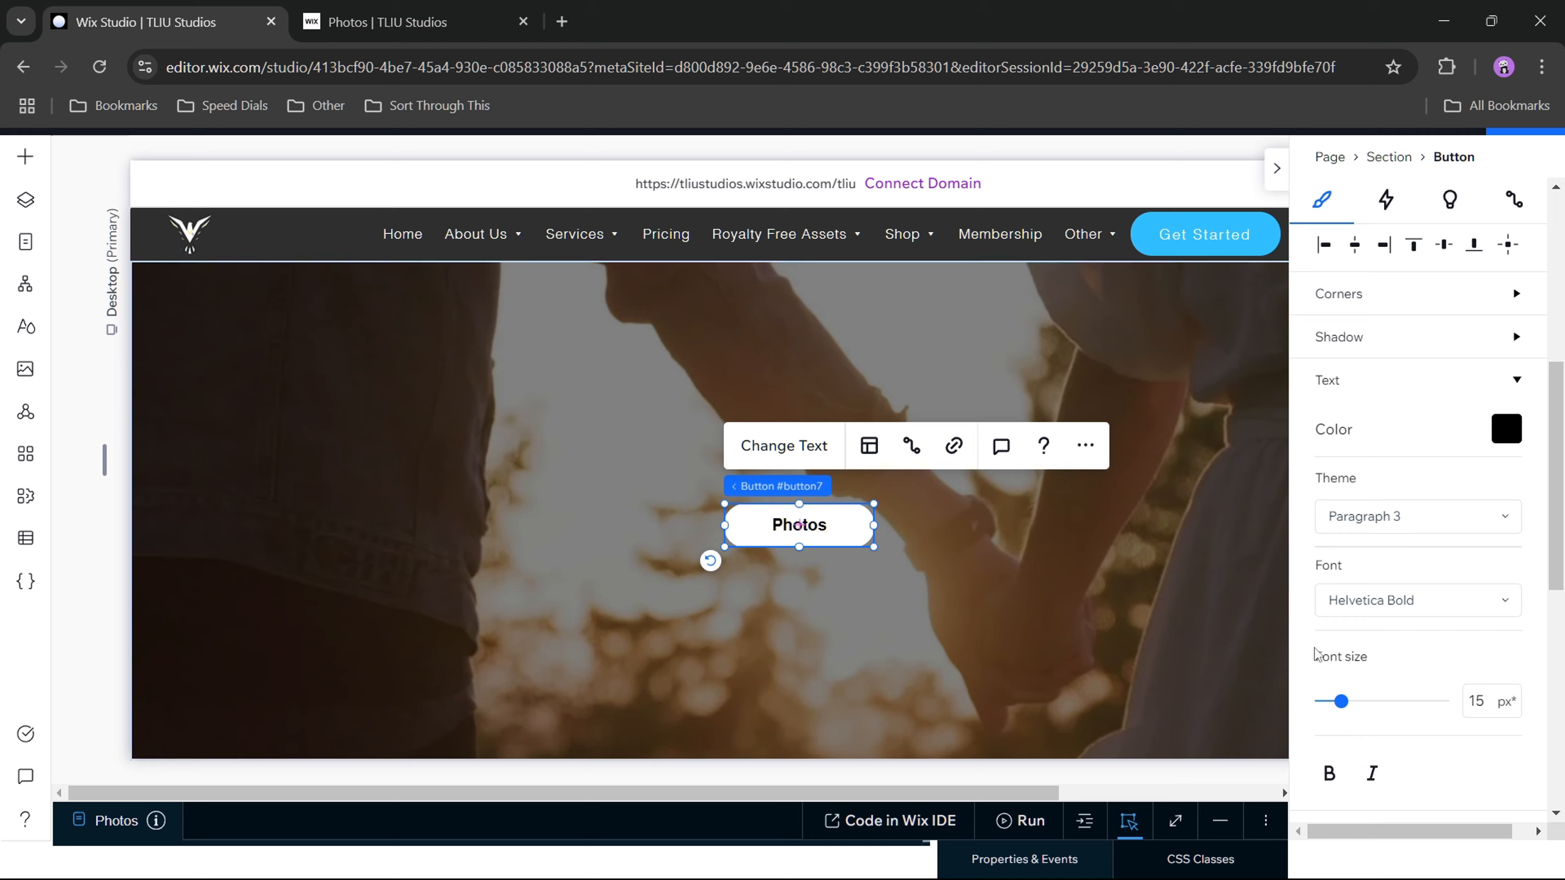
scroll(1317, 652, down, 2)
scroll(1315, 655, down, 2)
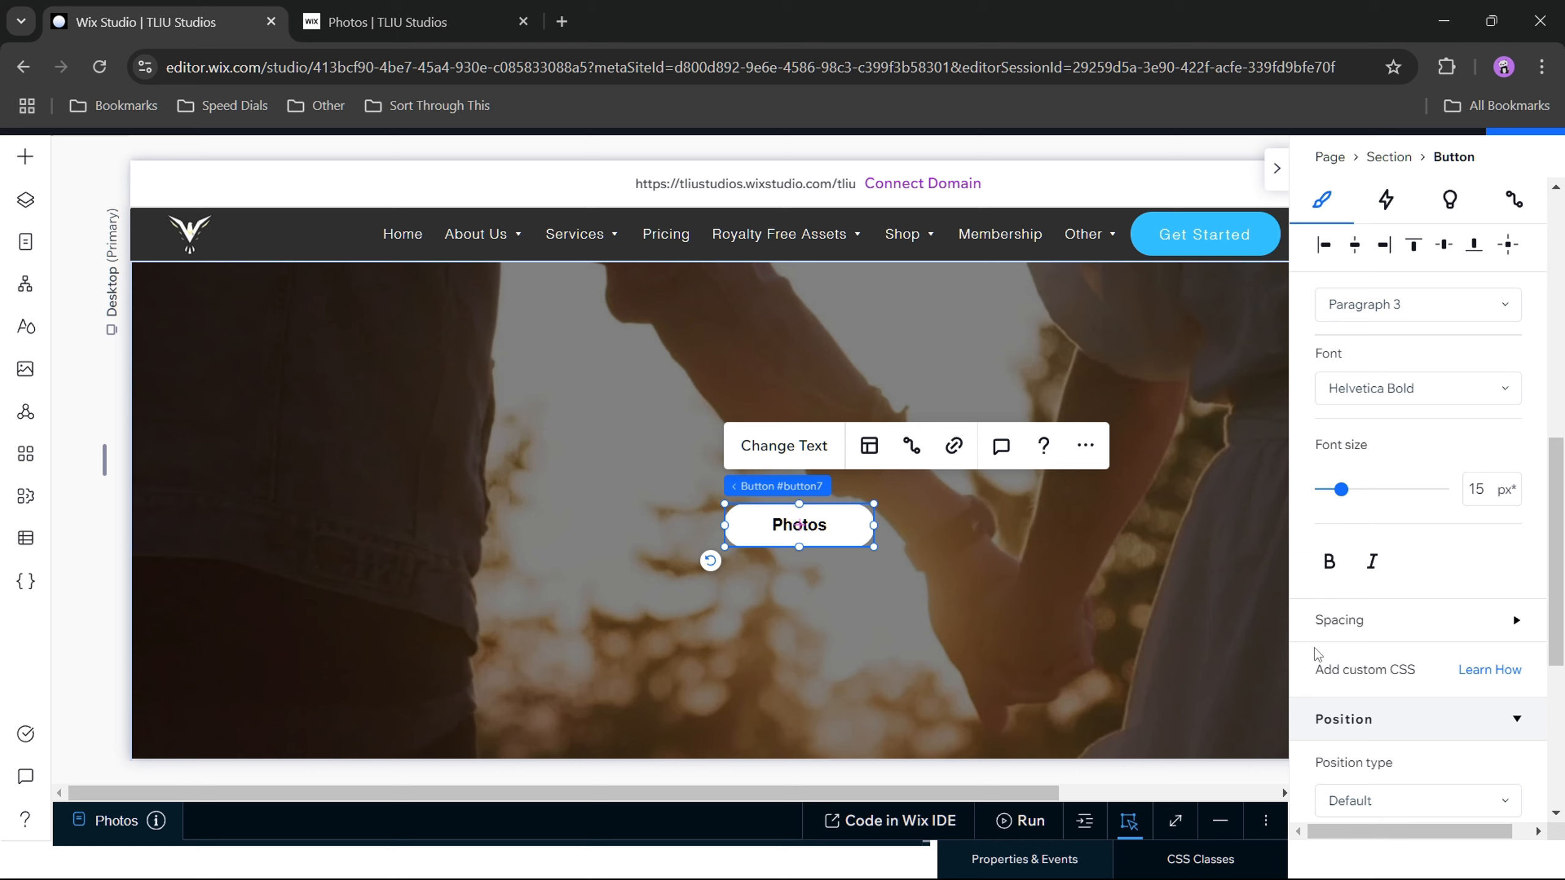
scroll(1314, 655, up, 2)
scroll(1317, 654, up, 5)
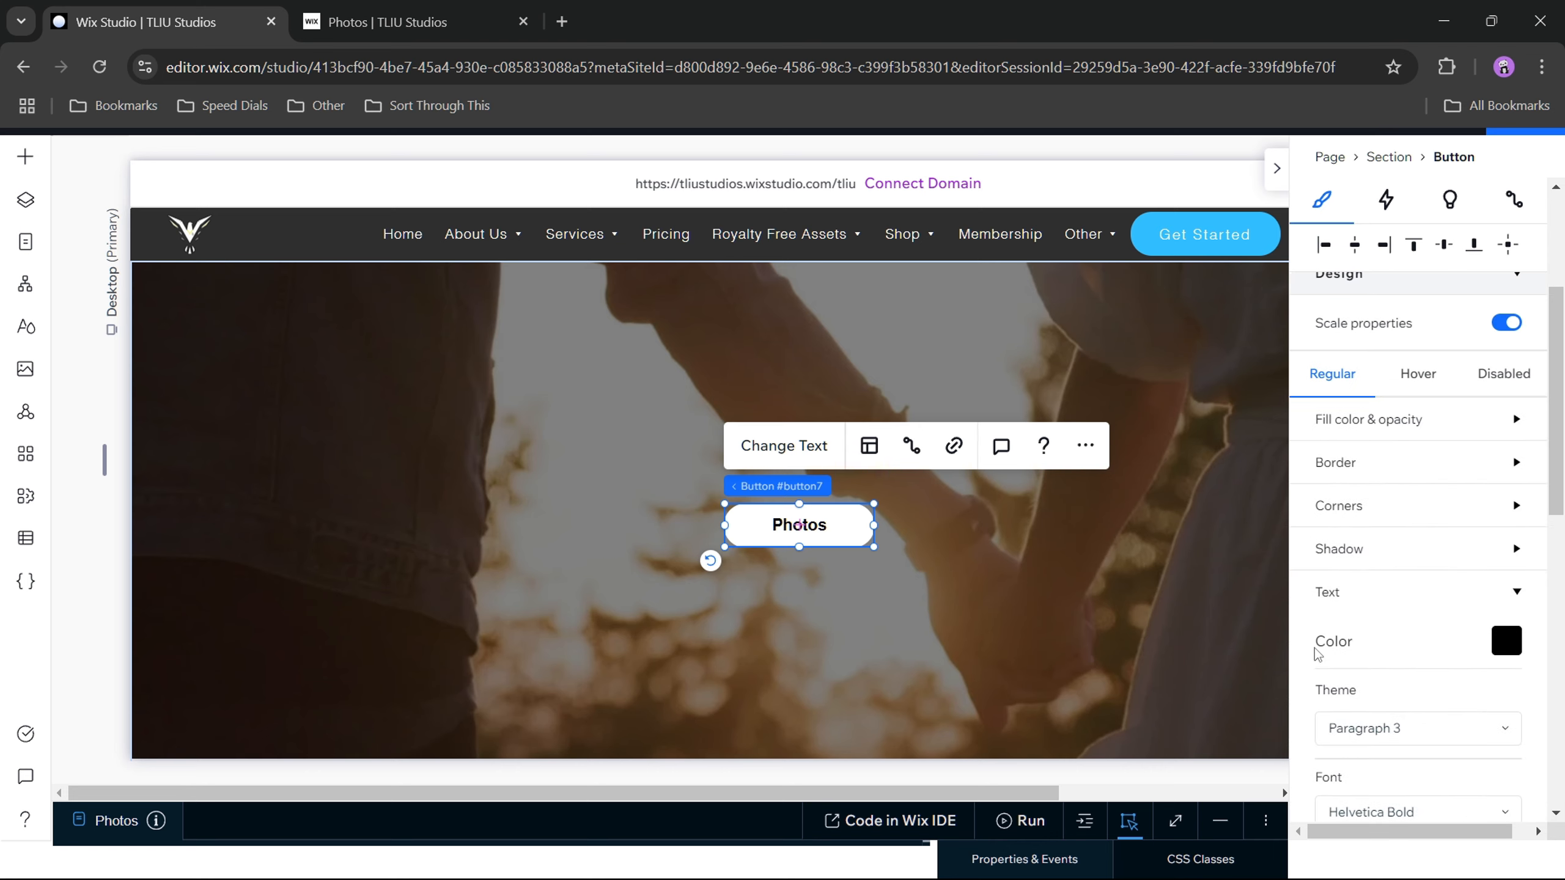
click(1519, 590)
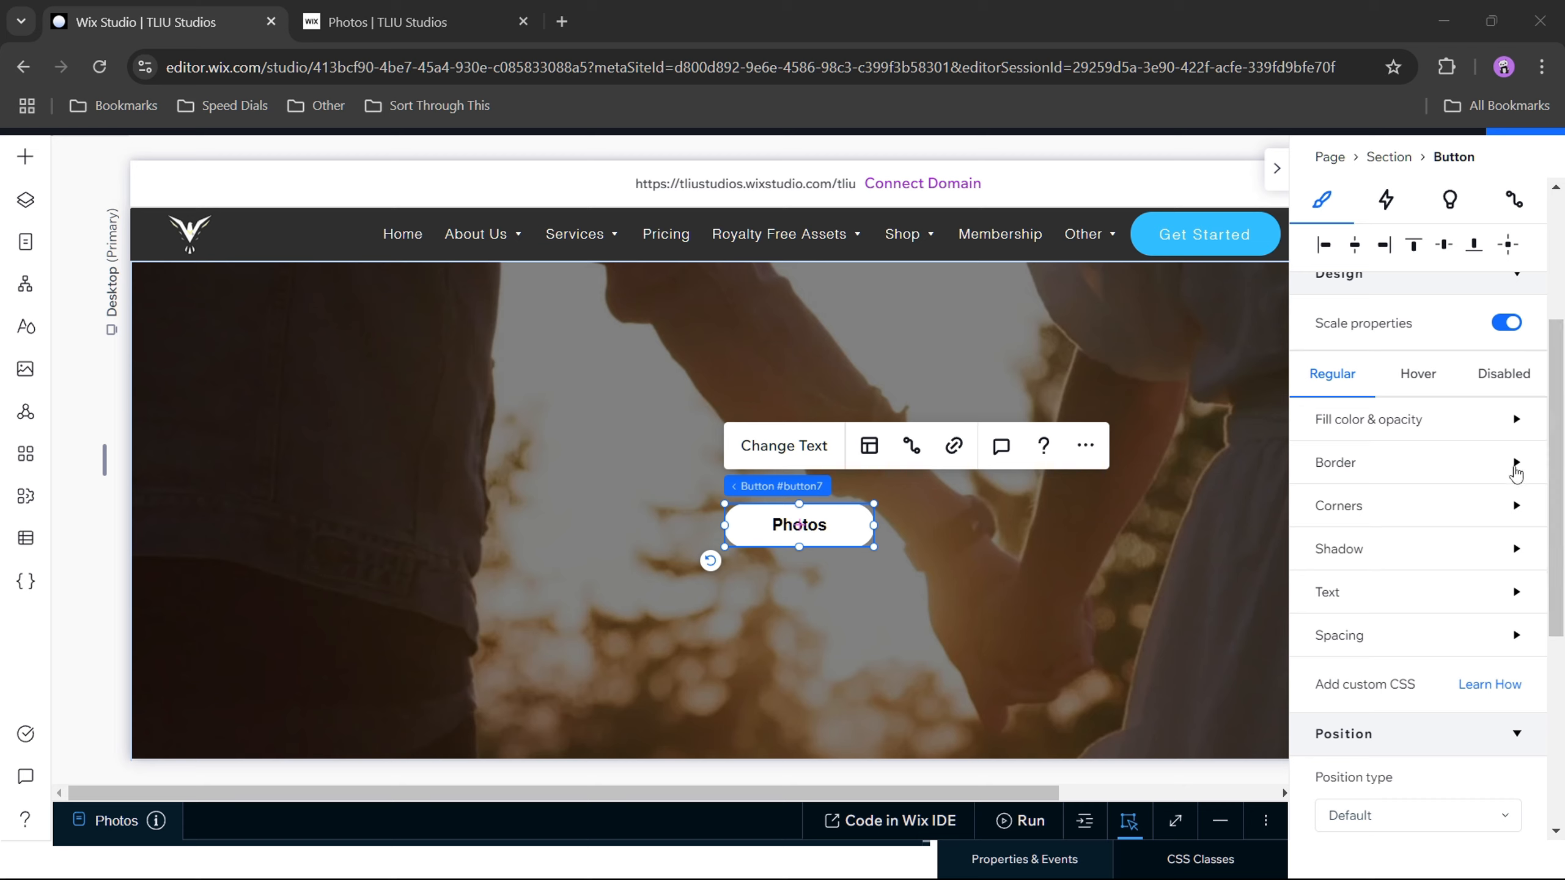
Step: Set the Photos button's border opacity to 0% and check its corner radius settings
click(1516, 467)
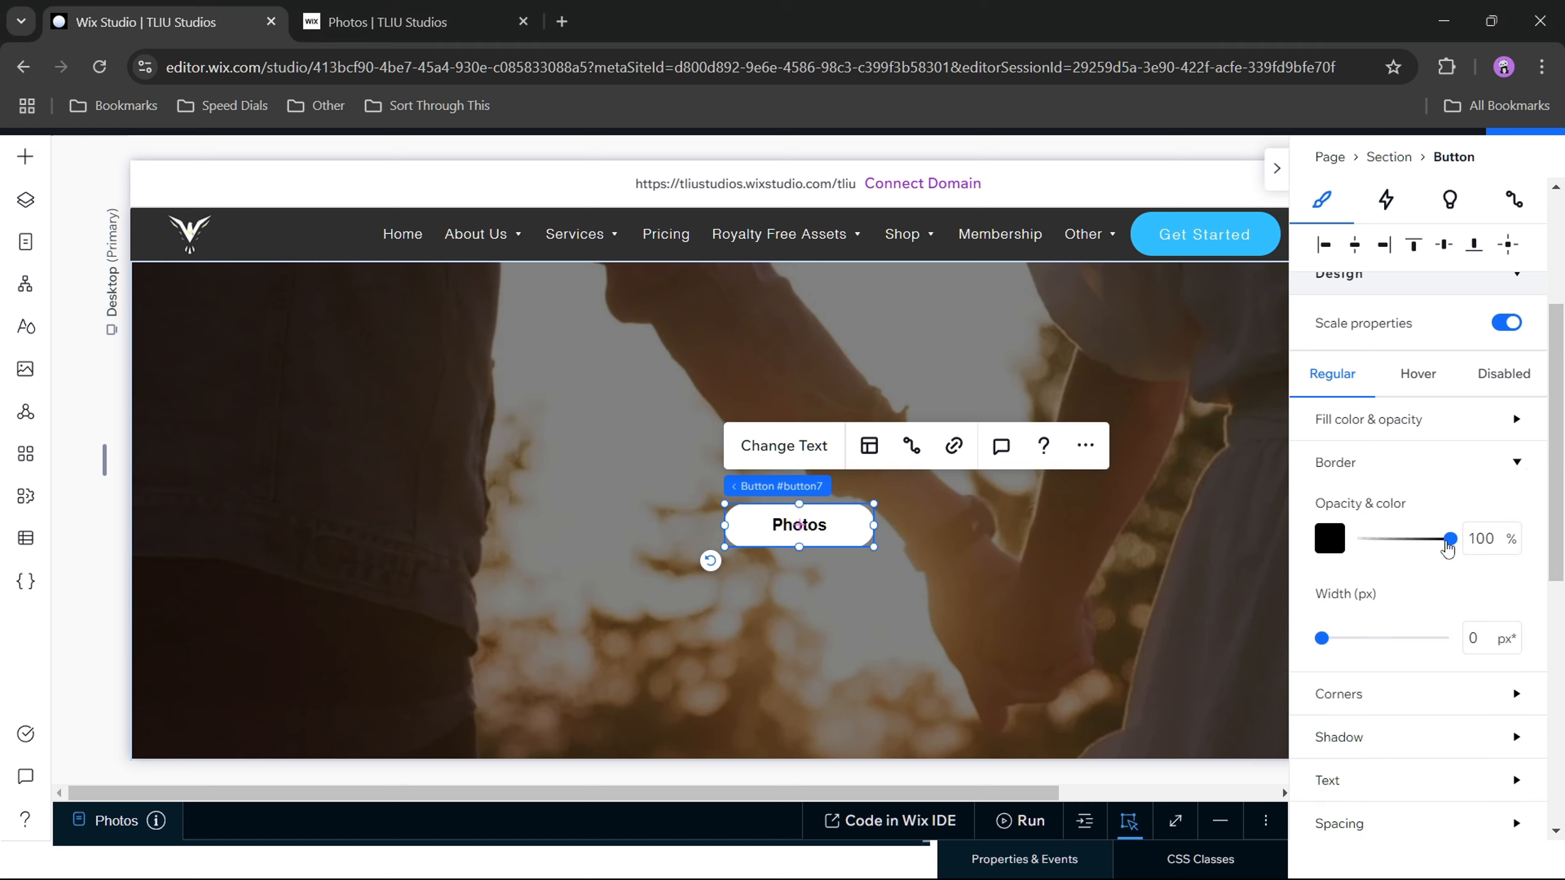
drag(1451, 540, 1348, 551)
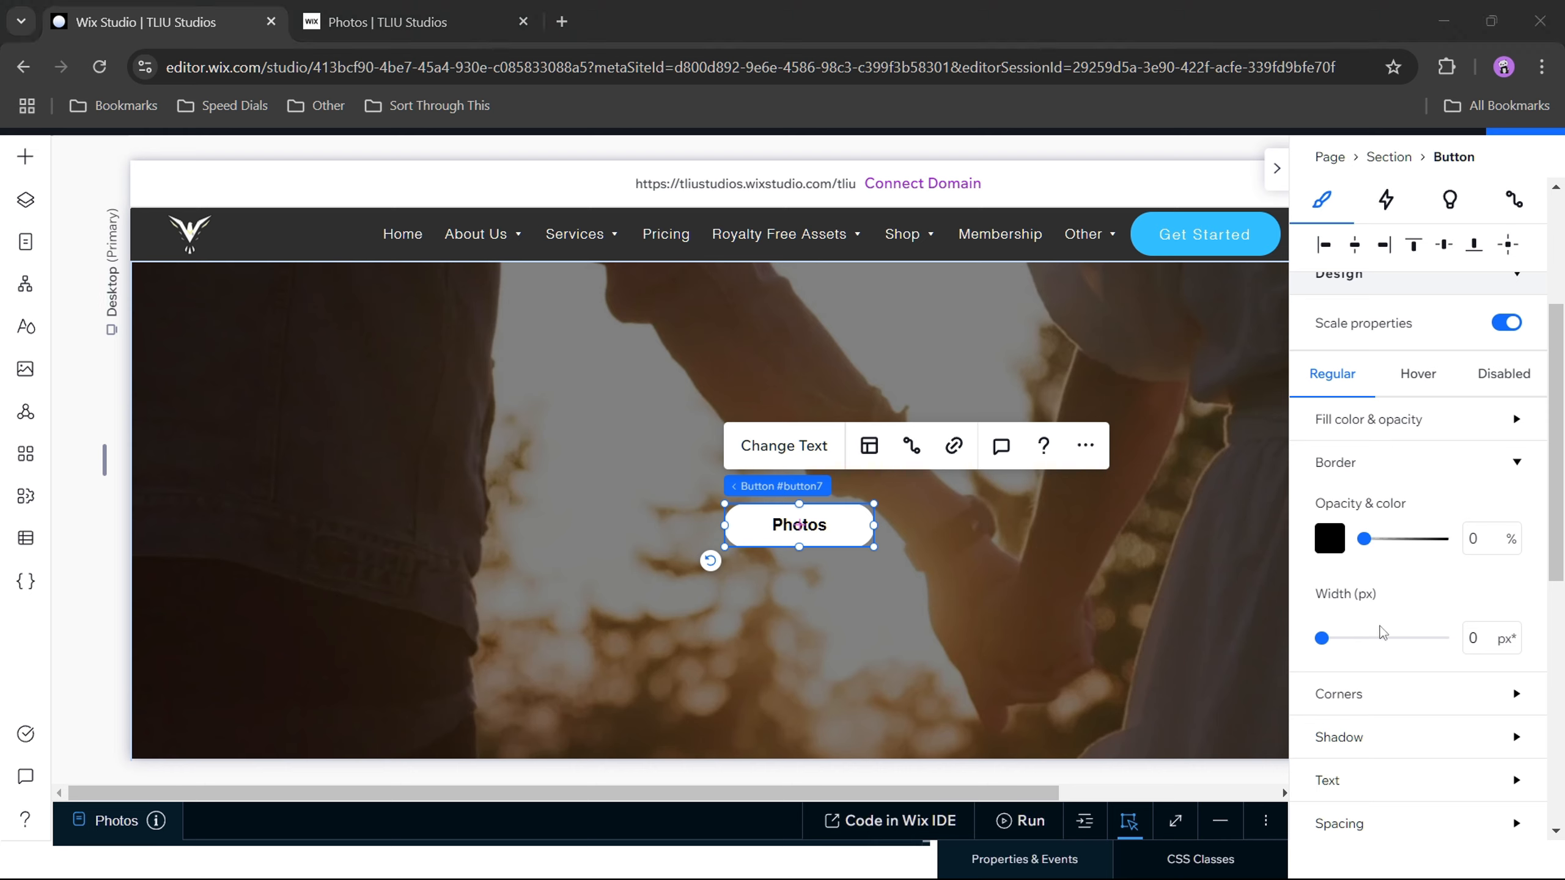
click(1517, 463)
click(1366, 508)
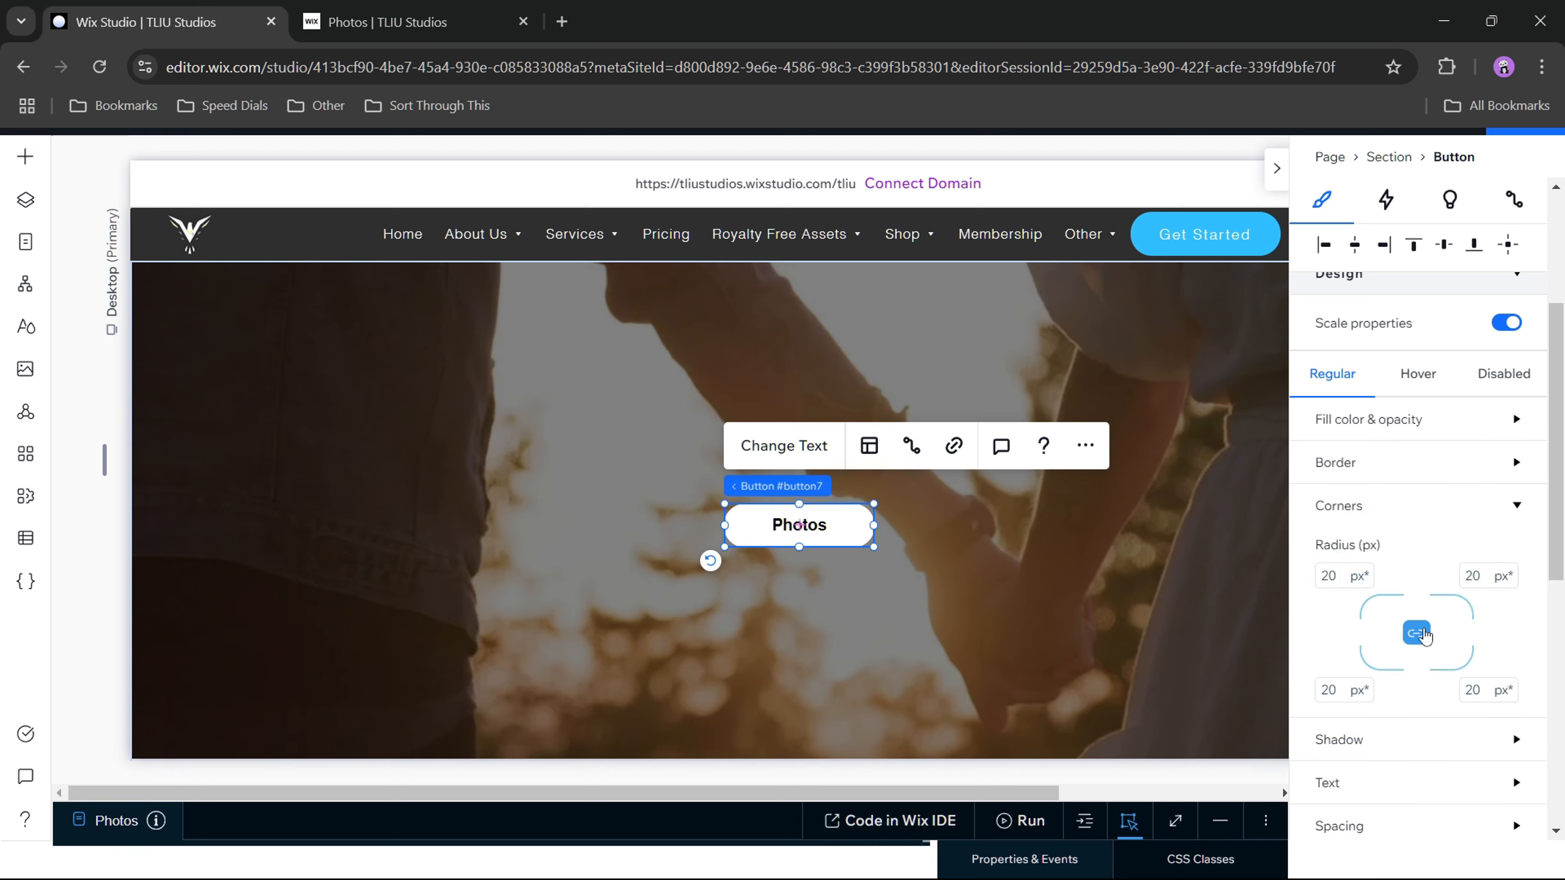
click(1512, 511)
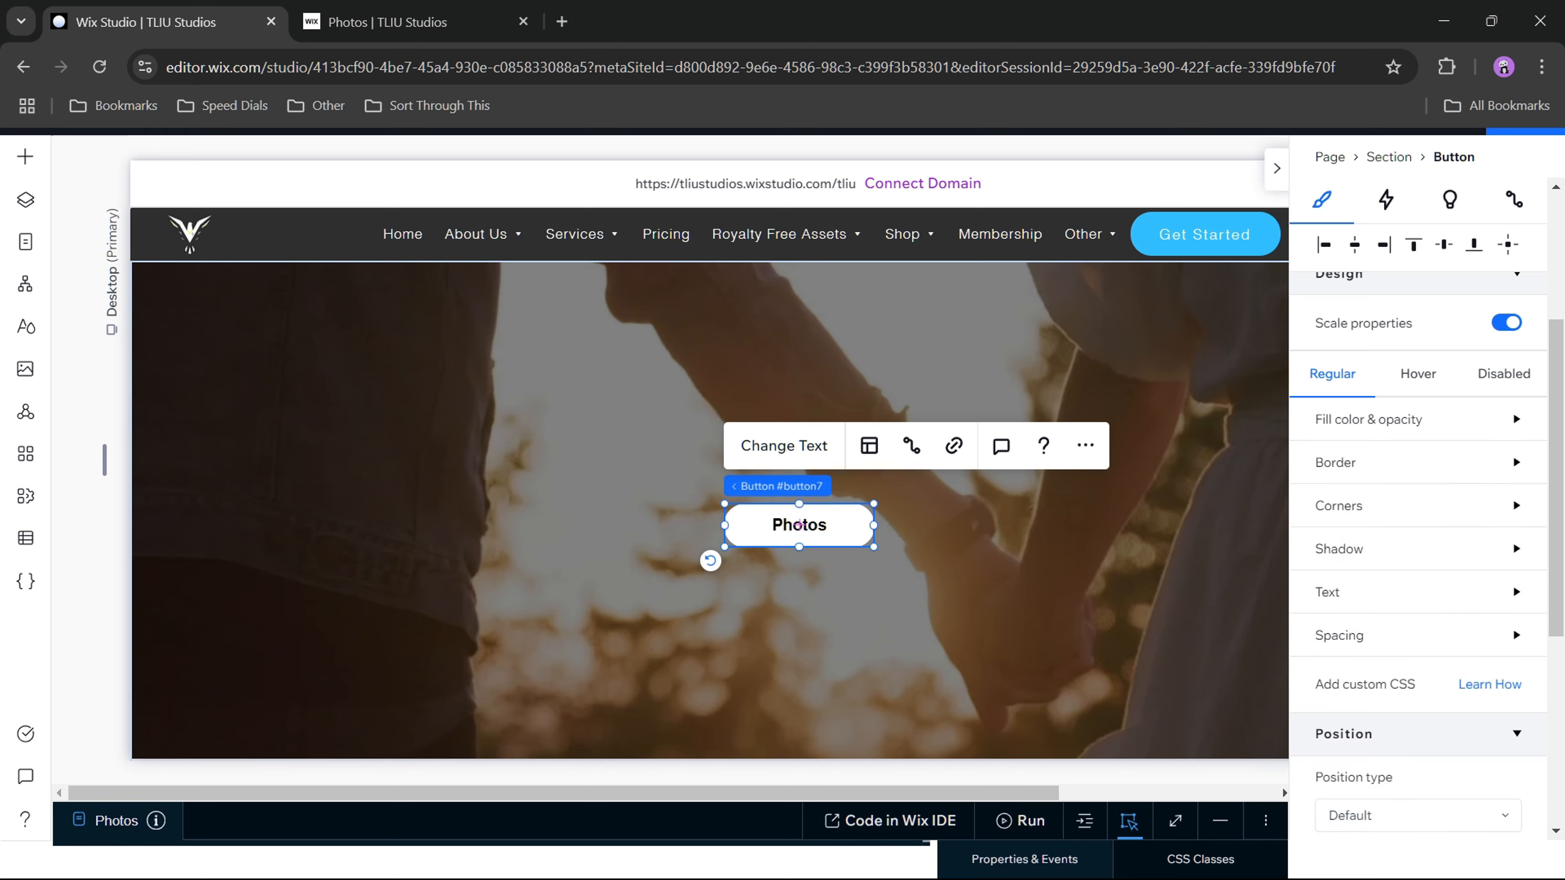
Step: Apply a shadow to the Photos button and set its color to the white theme color
click(1515, 549)
click(1505, 590)
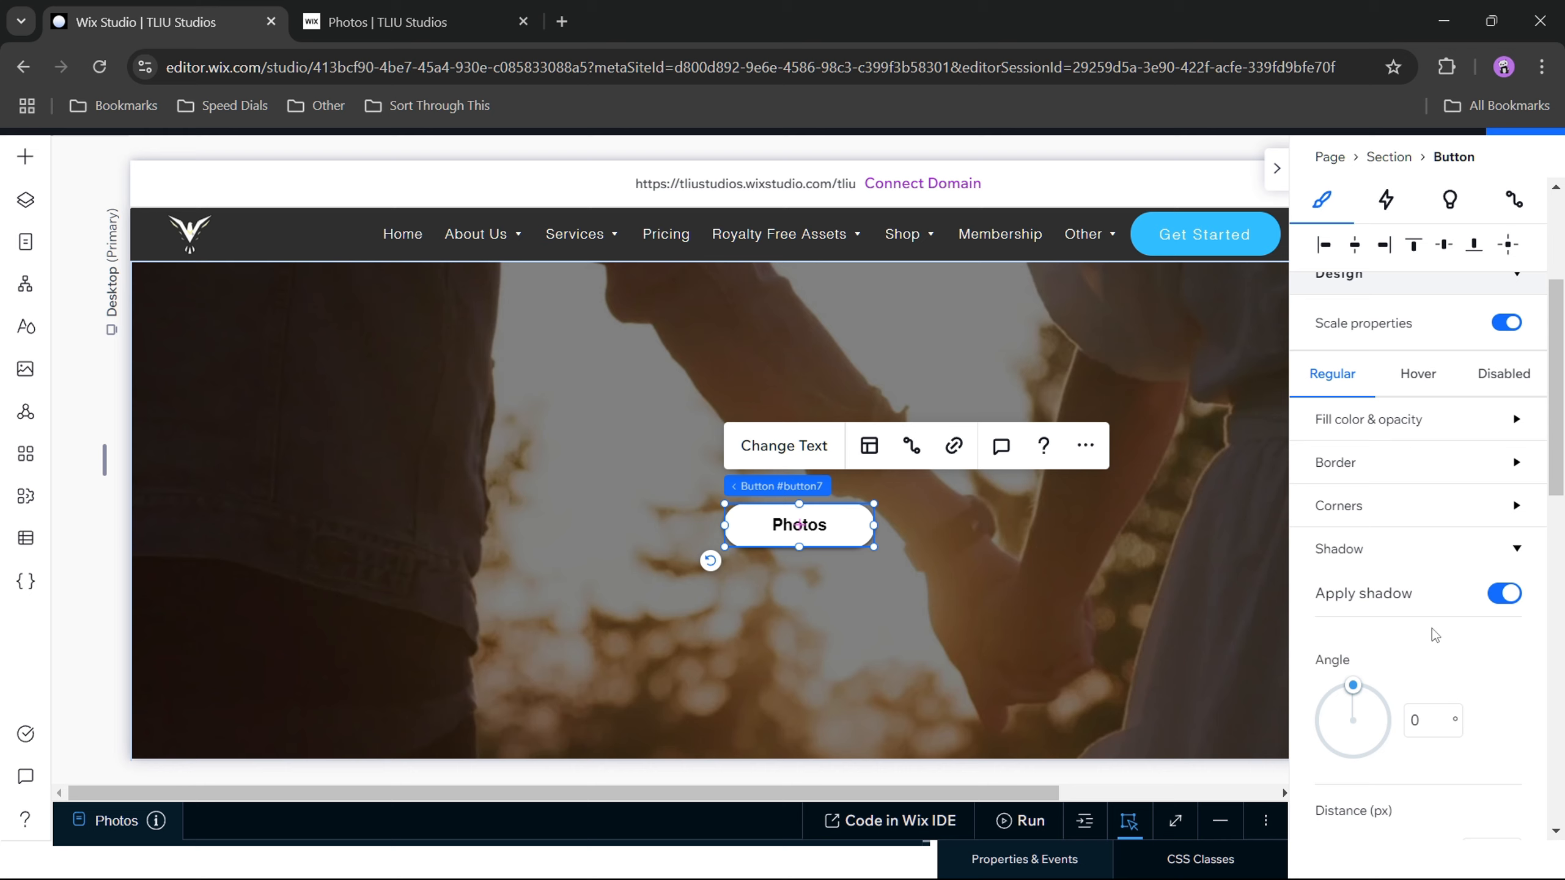
scroll(1458, 658, down, 3)
scroll(1459, 658, down, 5)
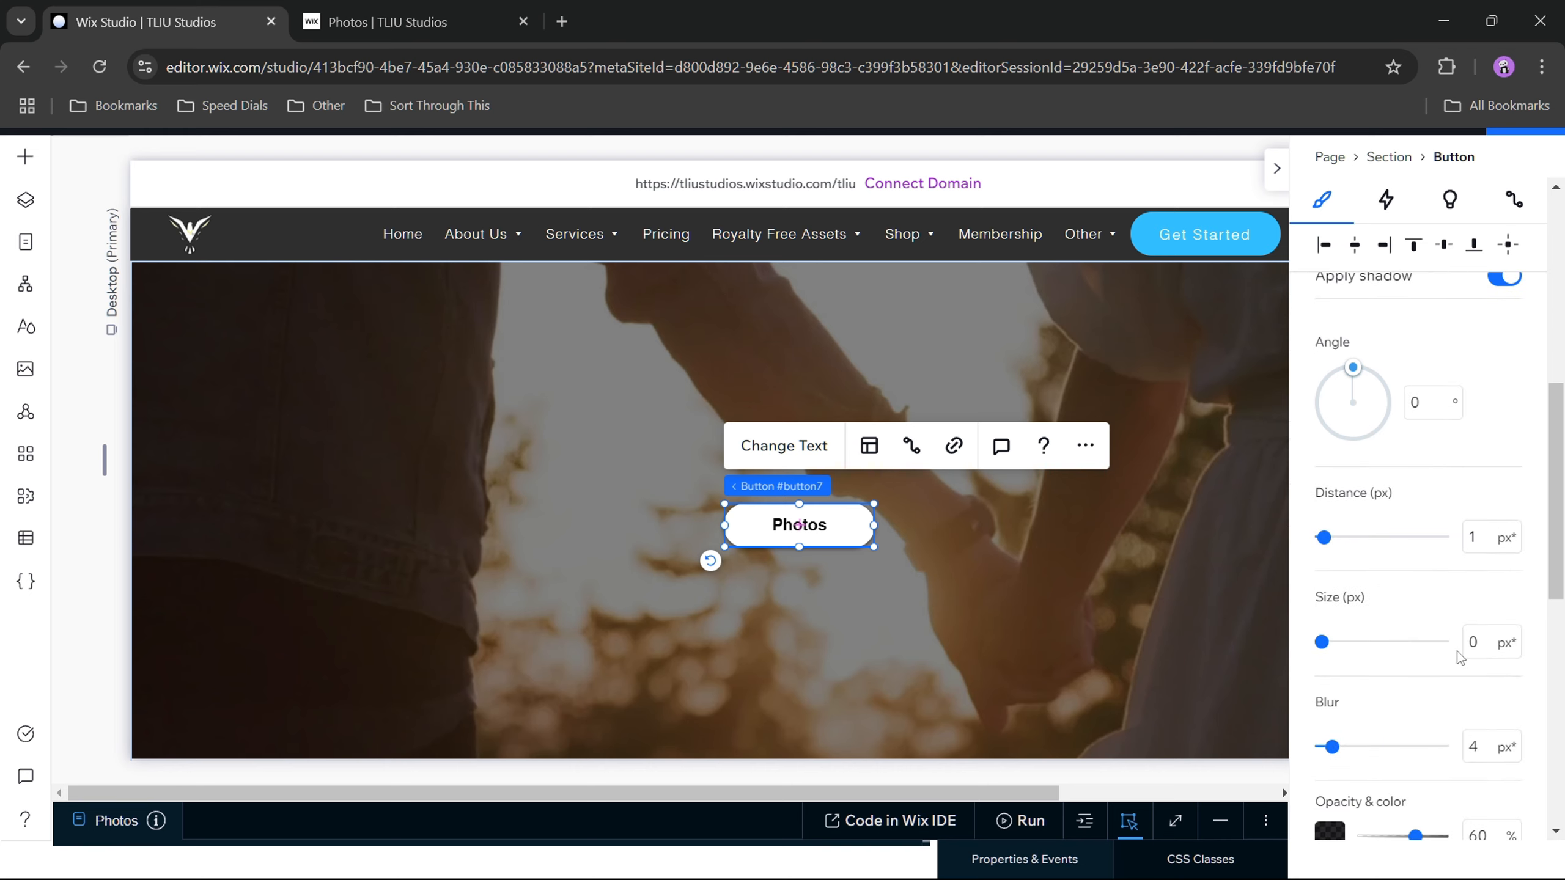
click(1326, 736)
click(1347, 655)
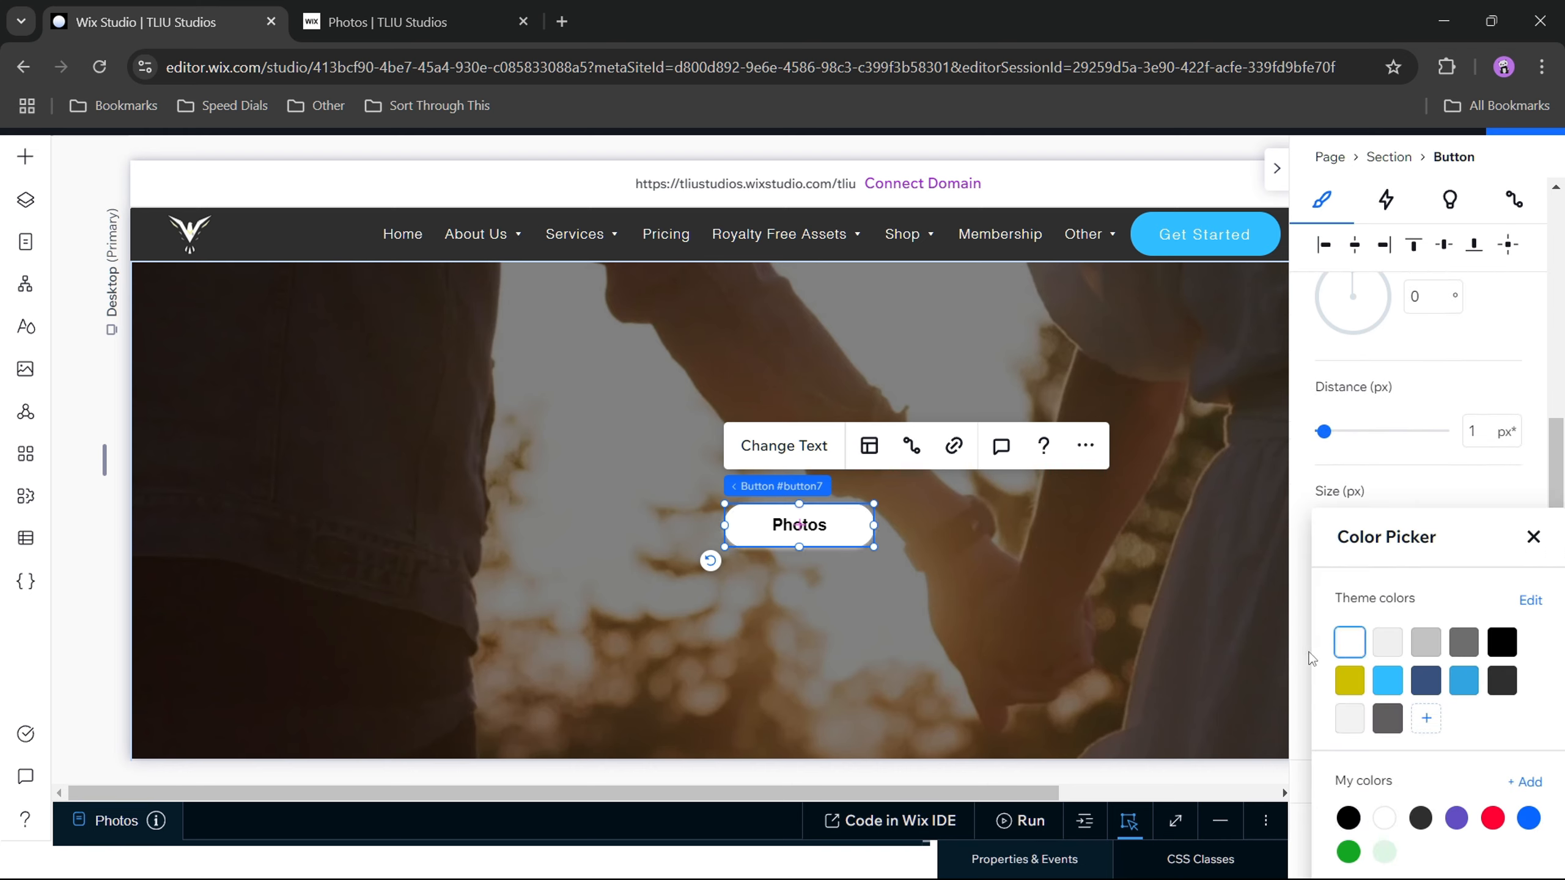
click(1300, 654)
Step: Set the button shadow's opacity to 33%, its distance to 0 px and its size to 1 px
click(1478, 740)
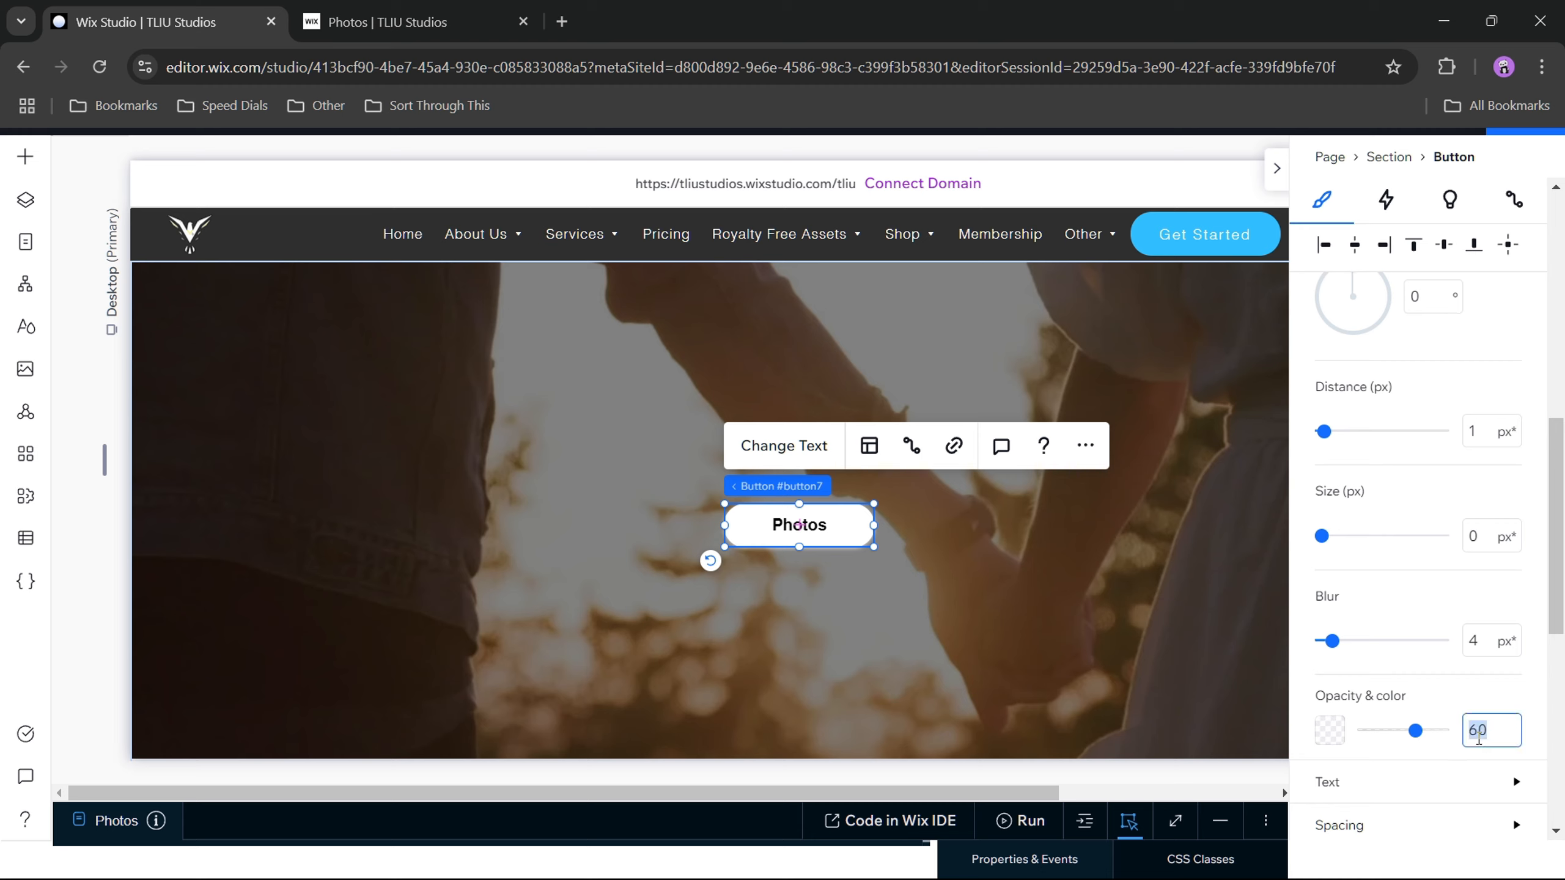
text(33)
click(1301, 674)
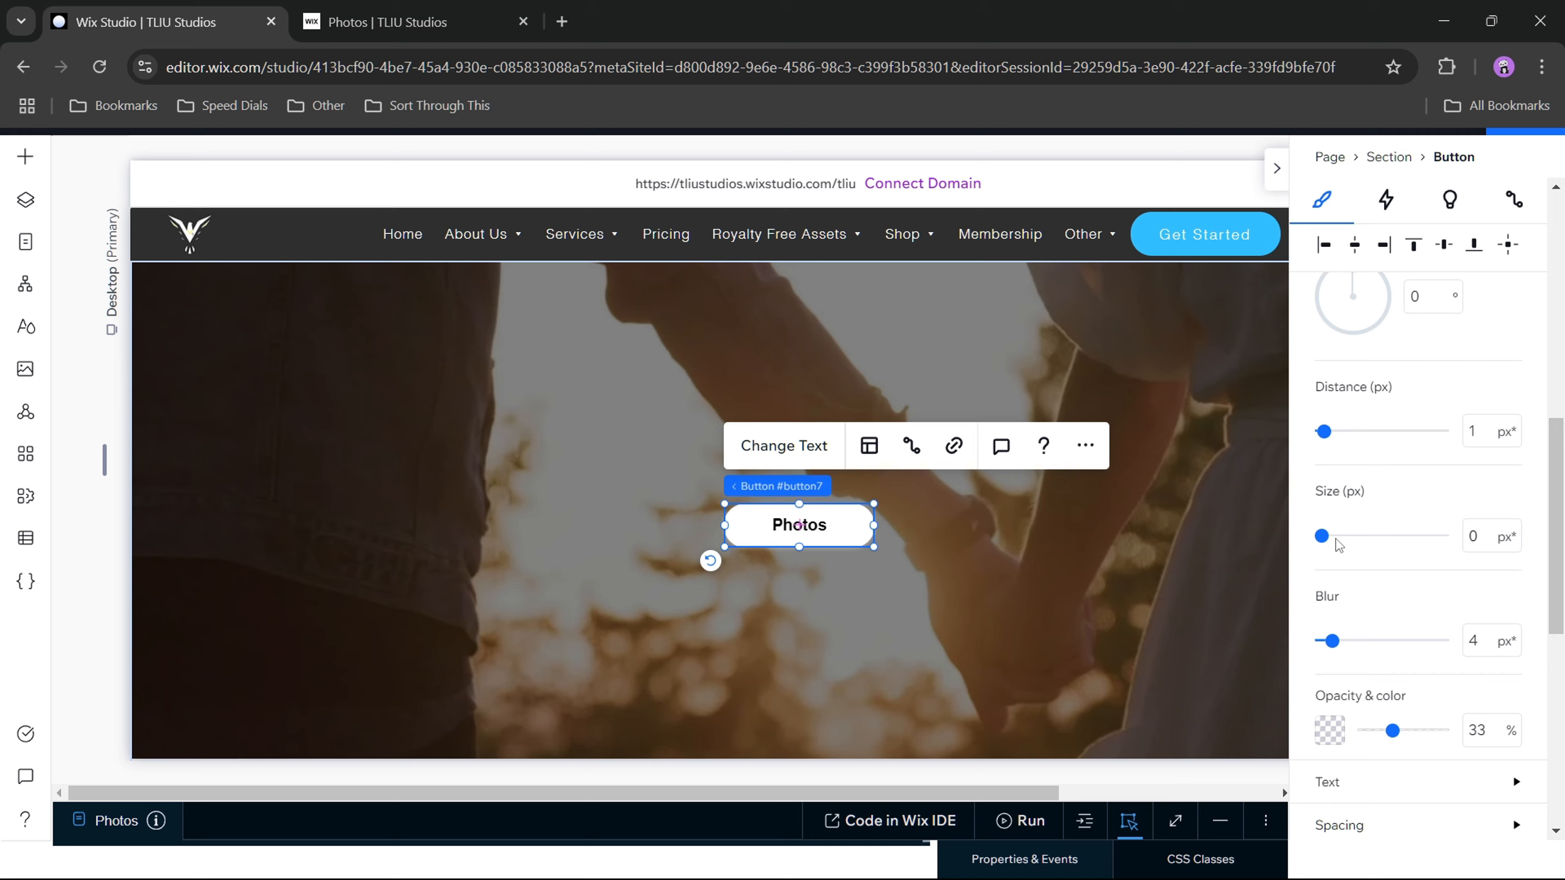
drag(1324, 432, 1314, 435)
drag(1322, 536, 1321, 542)
mouse_move(1323, 434)
mouse_down()
mouse_move(1355, 432)
mouse_move(1308, 447)
mouse_up()
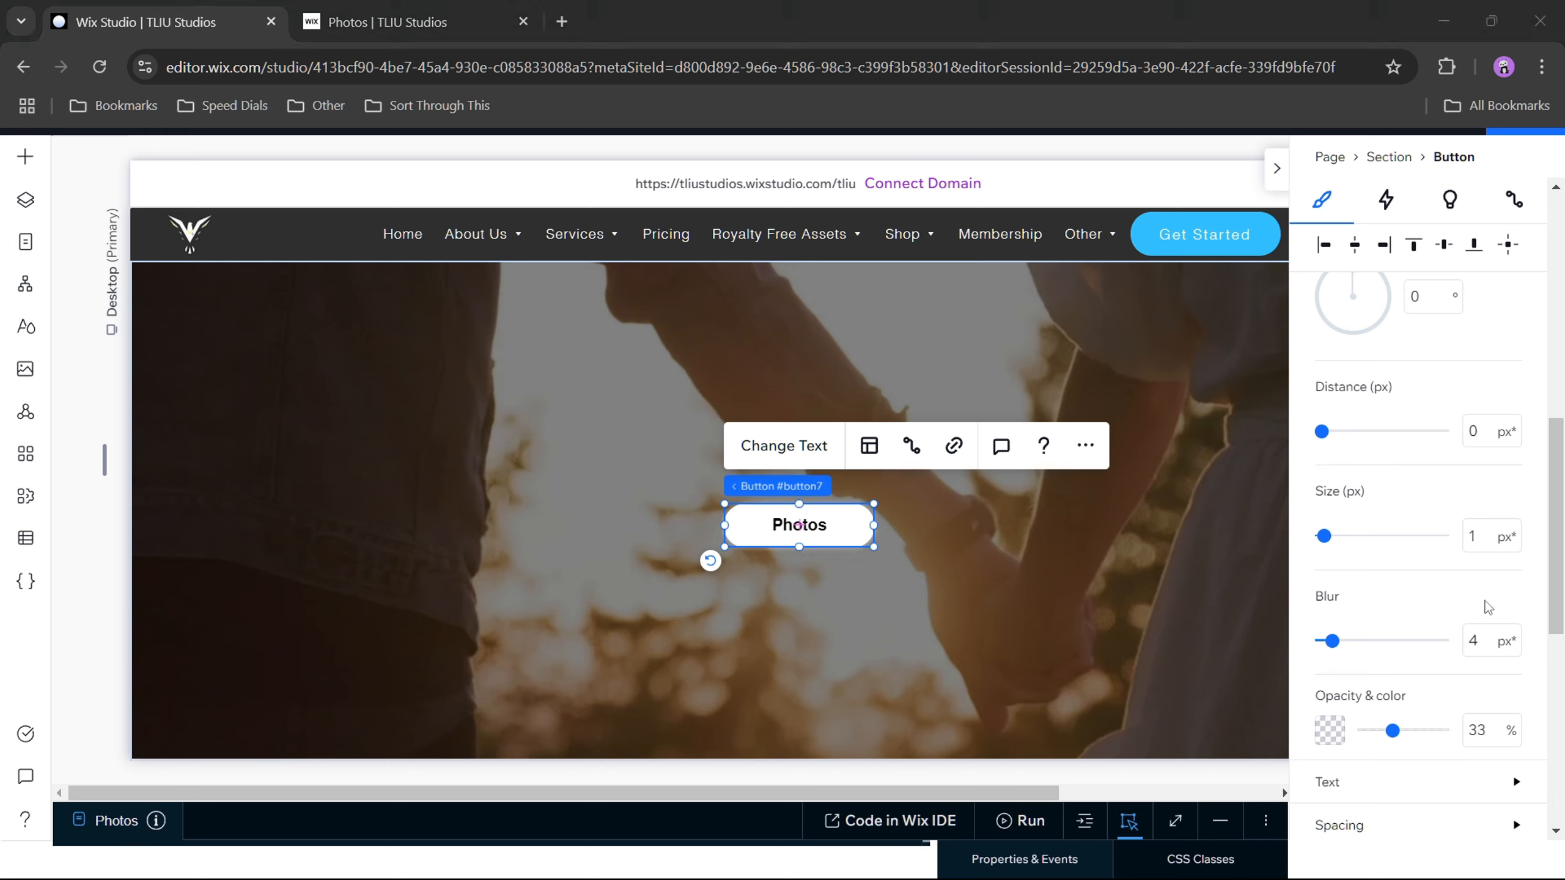
scroll(1479, 440, up, 3)
scroll(1481, 445, up, 2)
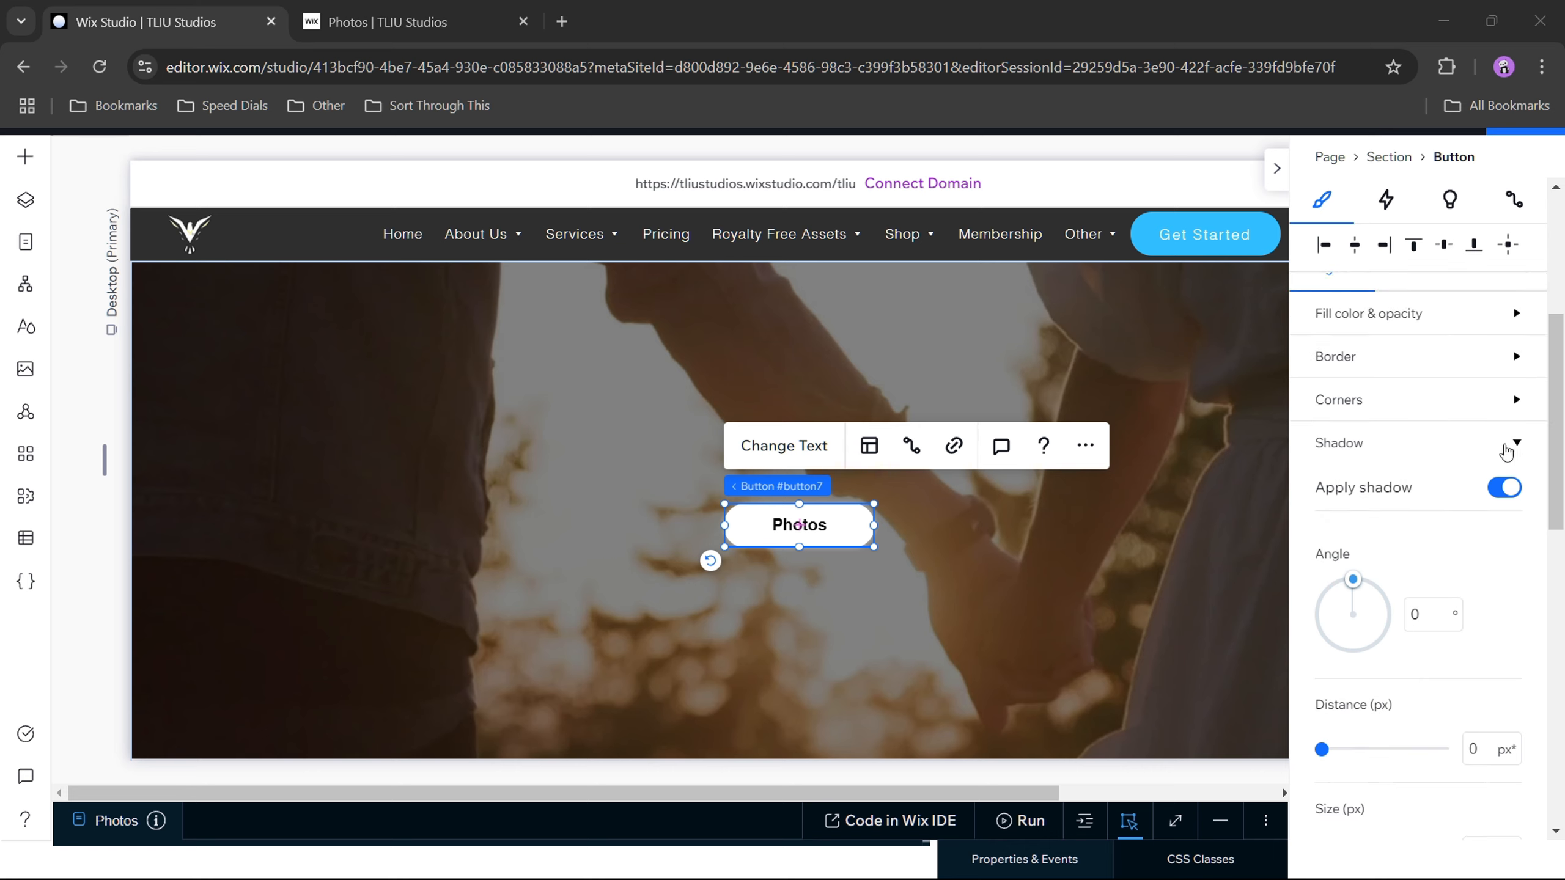
click(1513, 443)
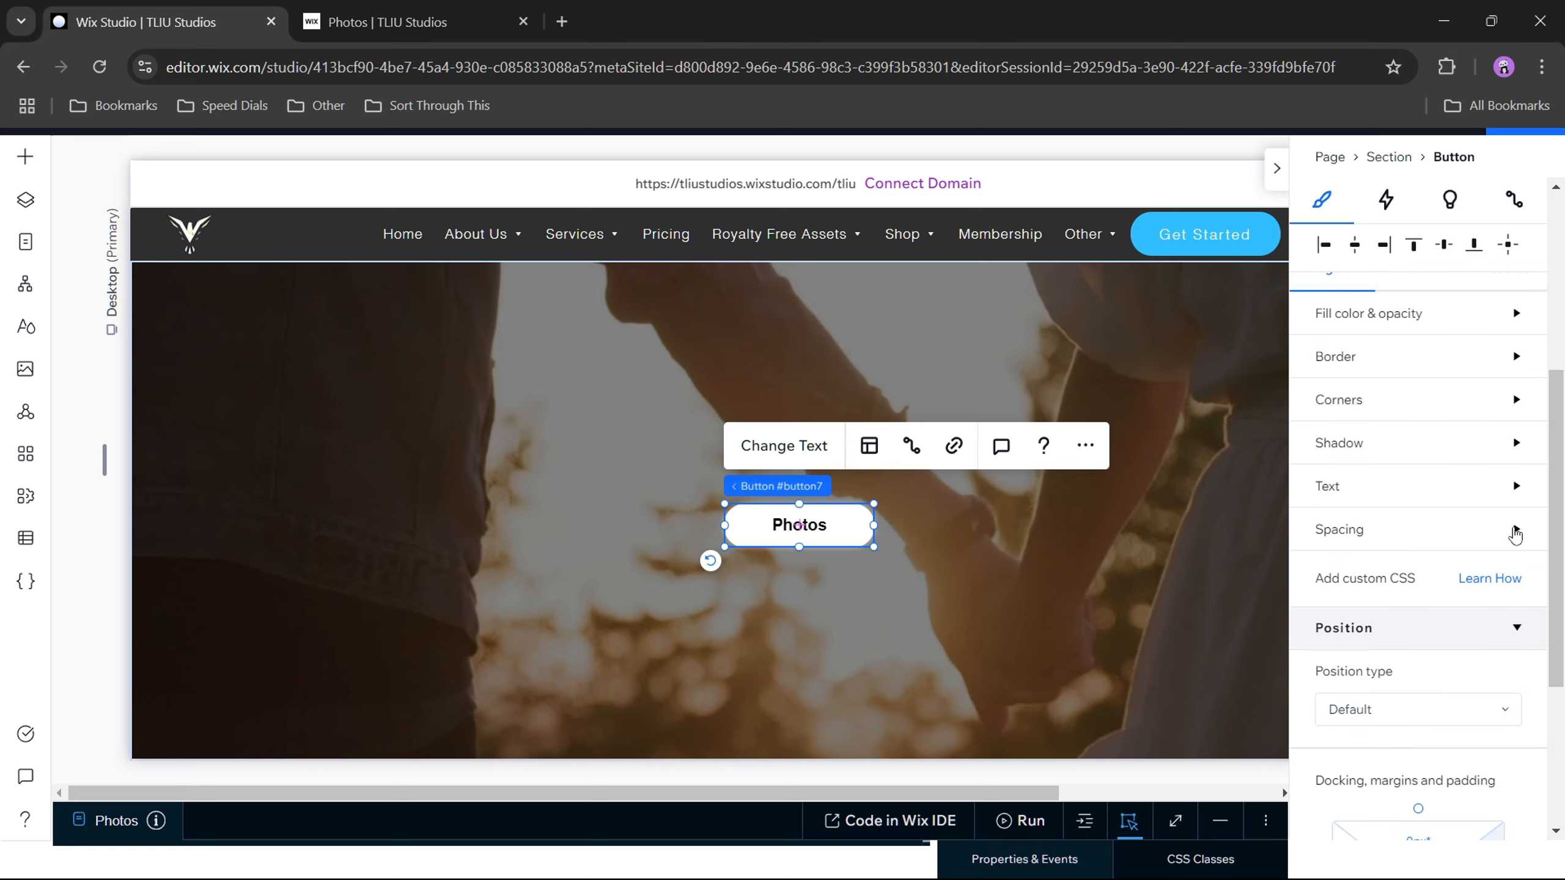
Step: Review the Photos button's spacing and hover-state design, and view the video section in full screen
click(1513, 531)
scroll(1479, 543, down, 2)
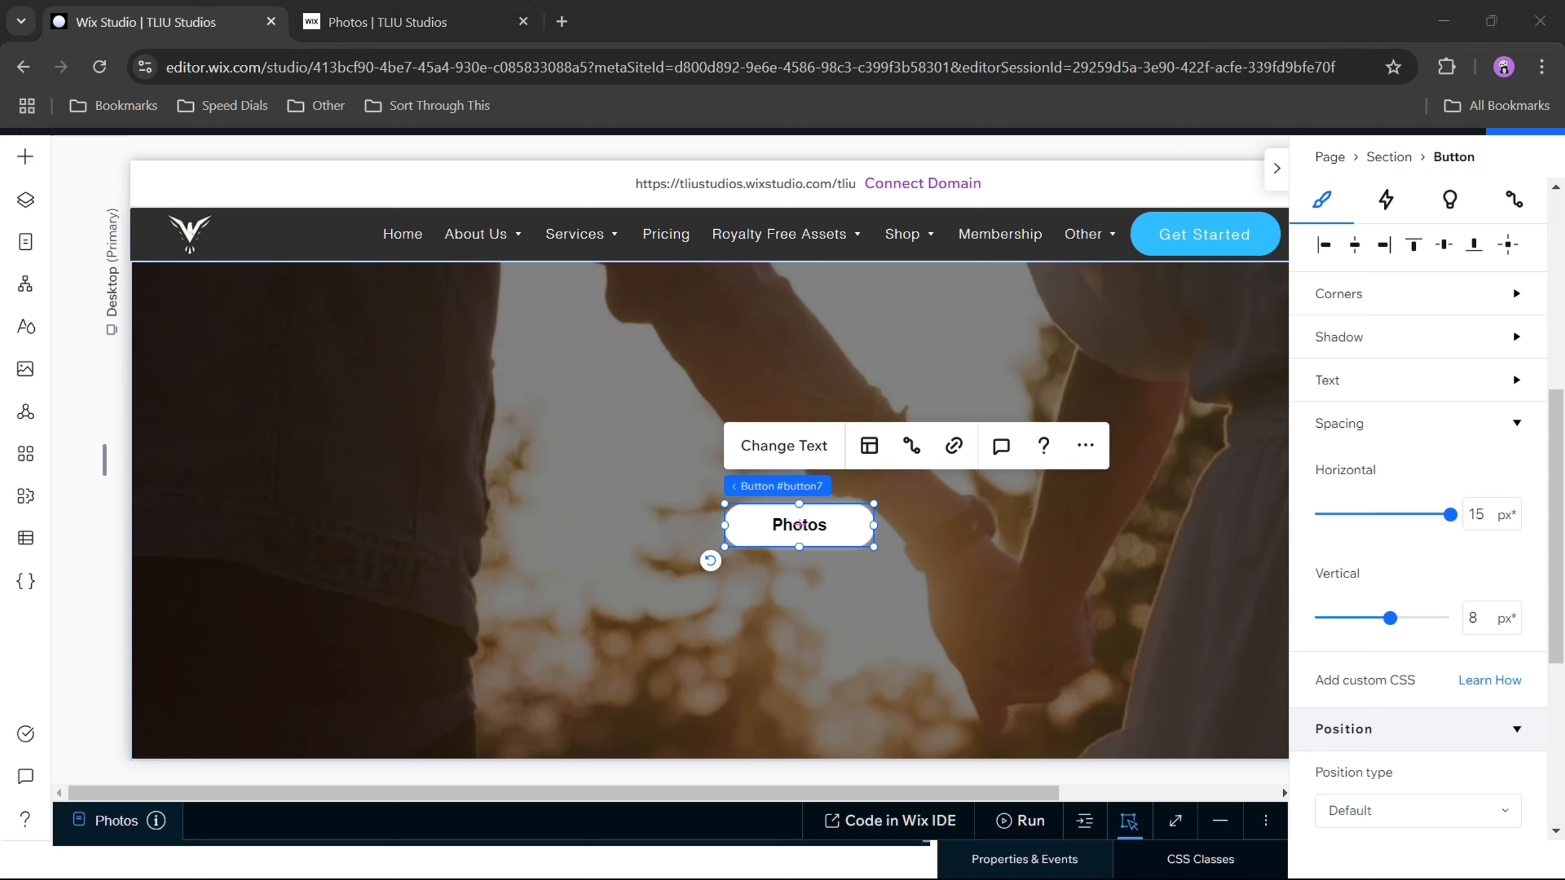
scroll(1417, 494, up, 4)
click(1428, 487)
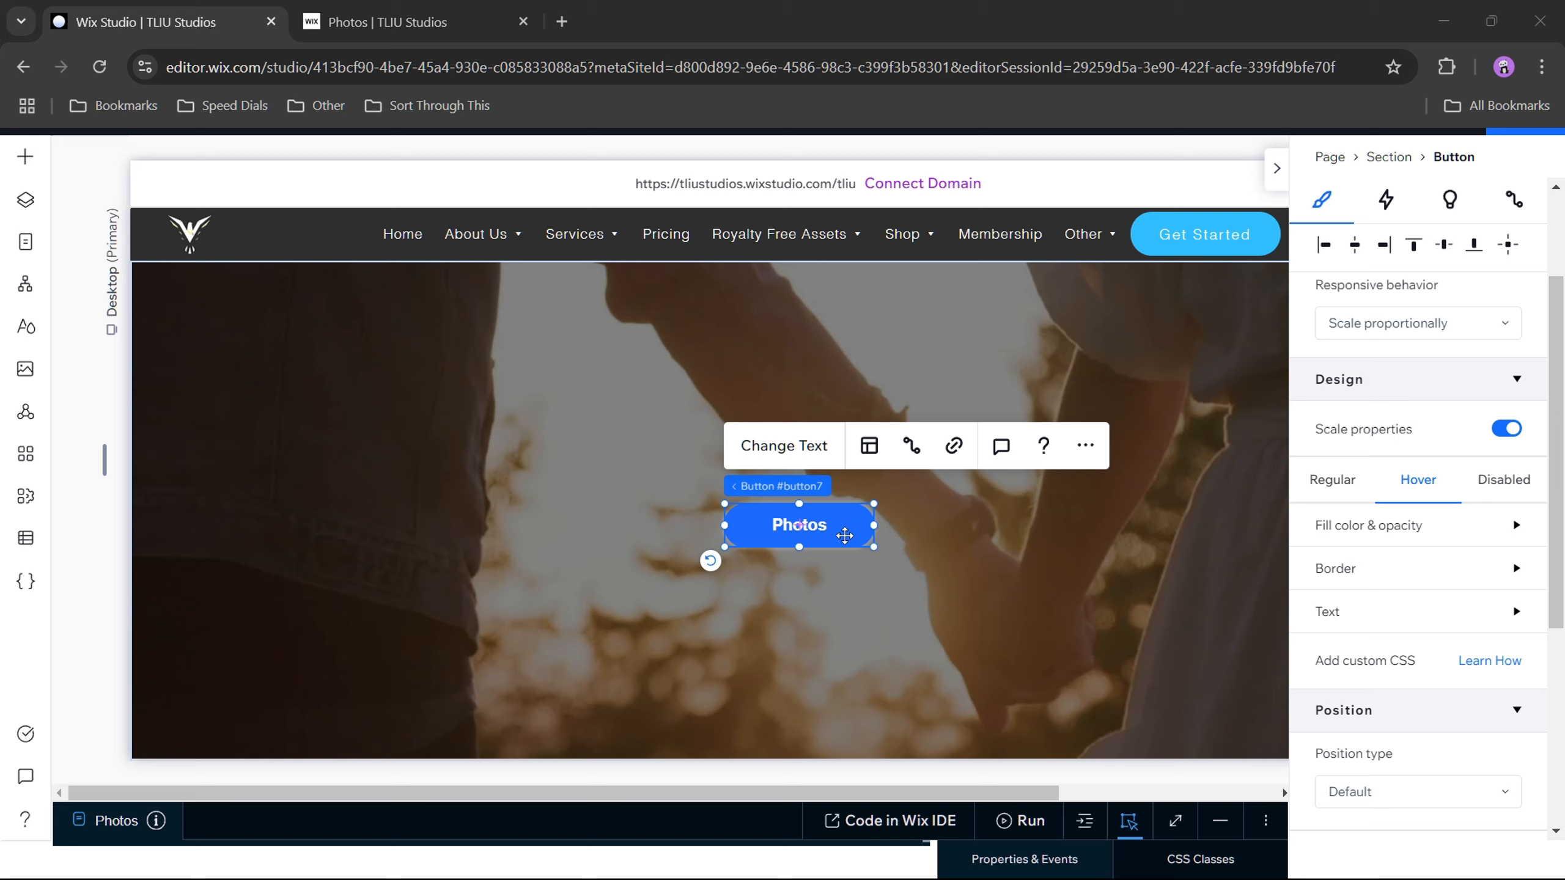
click(558, 432)
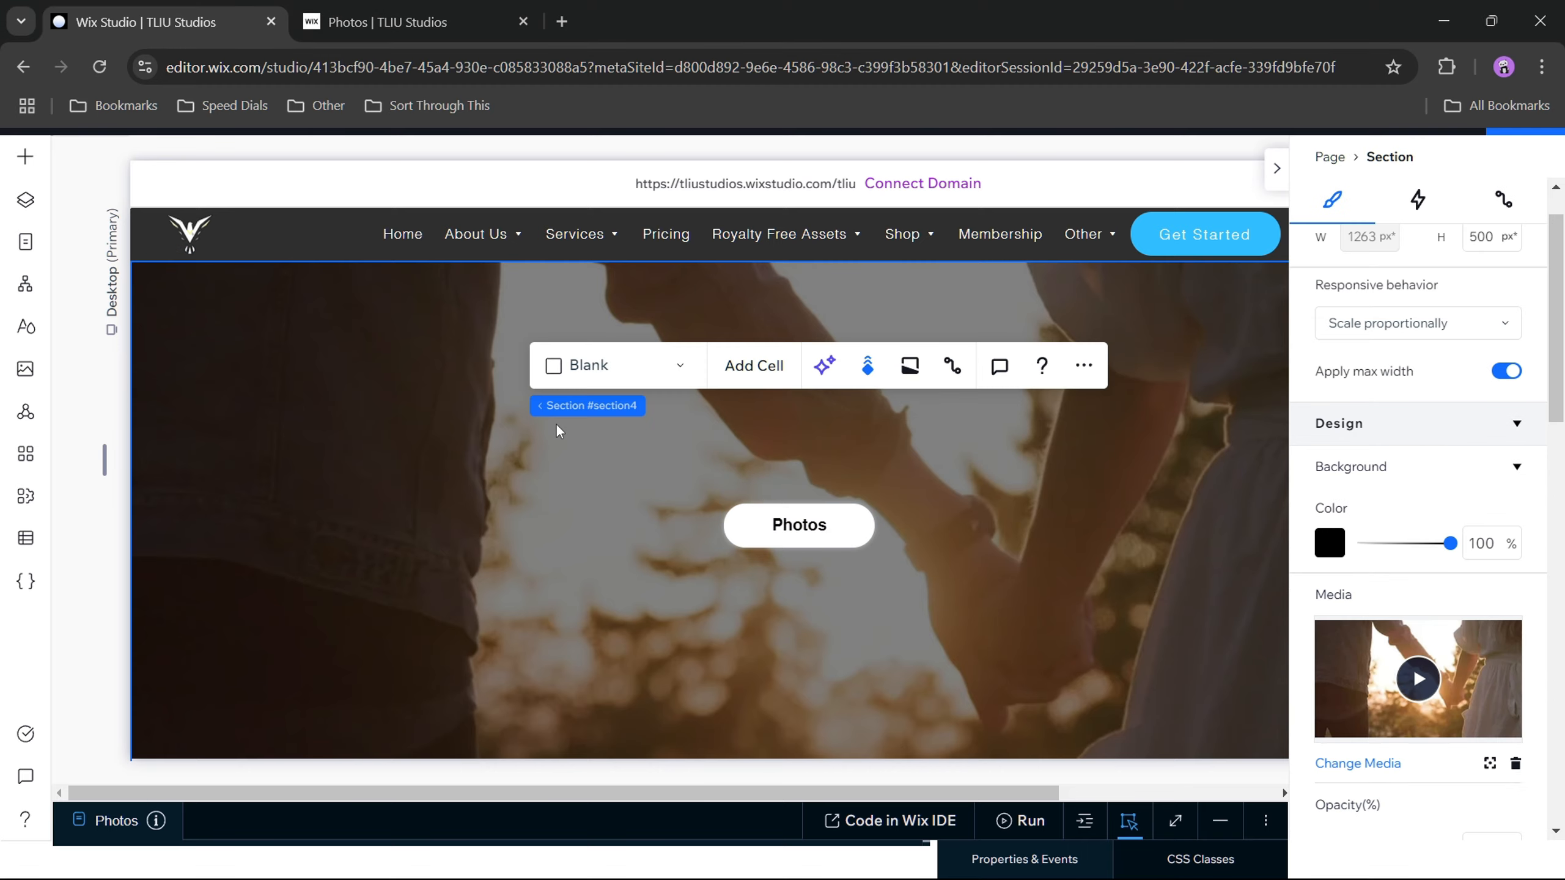
key(F11)
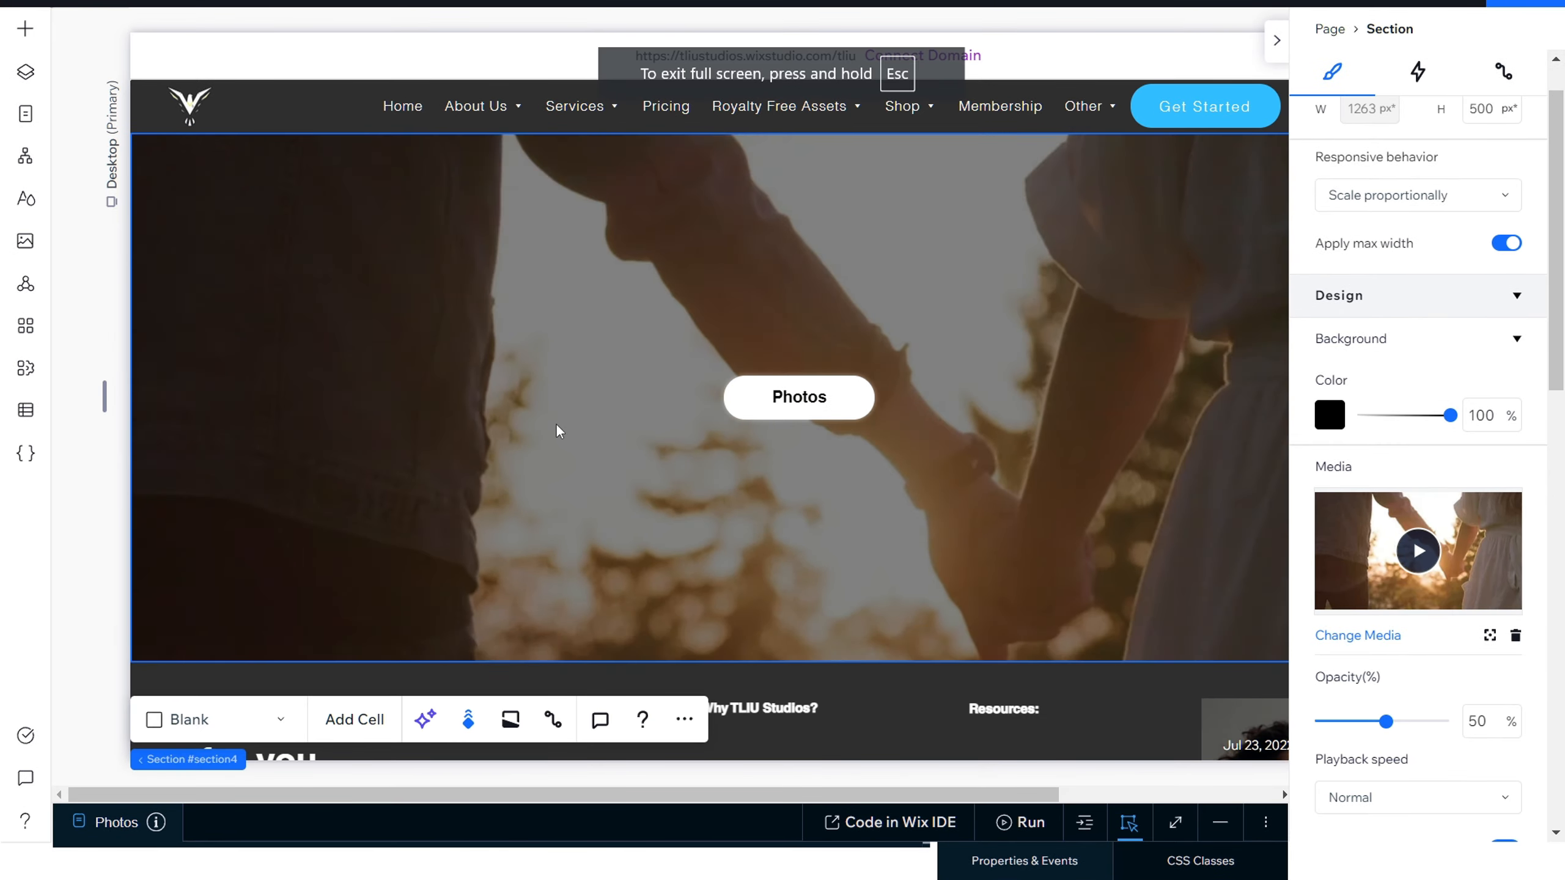
key(F11)
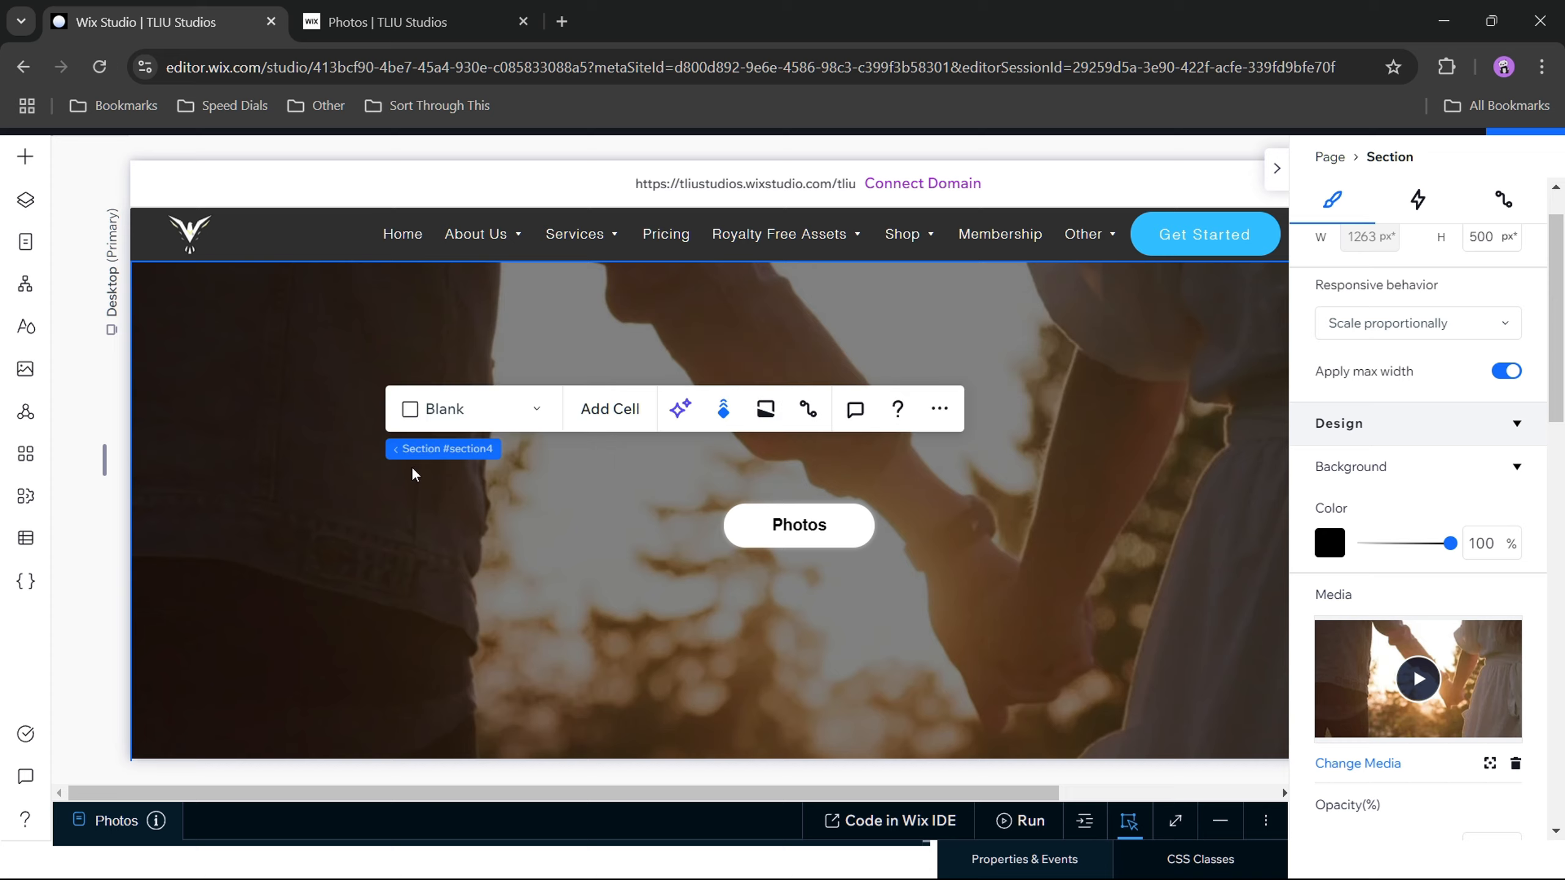
Step: Reload the site editor and open the Photos page for editing in full screen
click(101, 67)
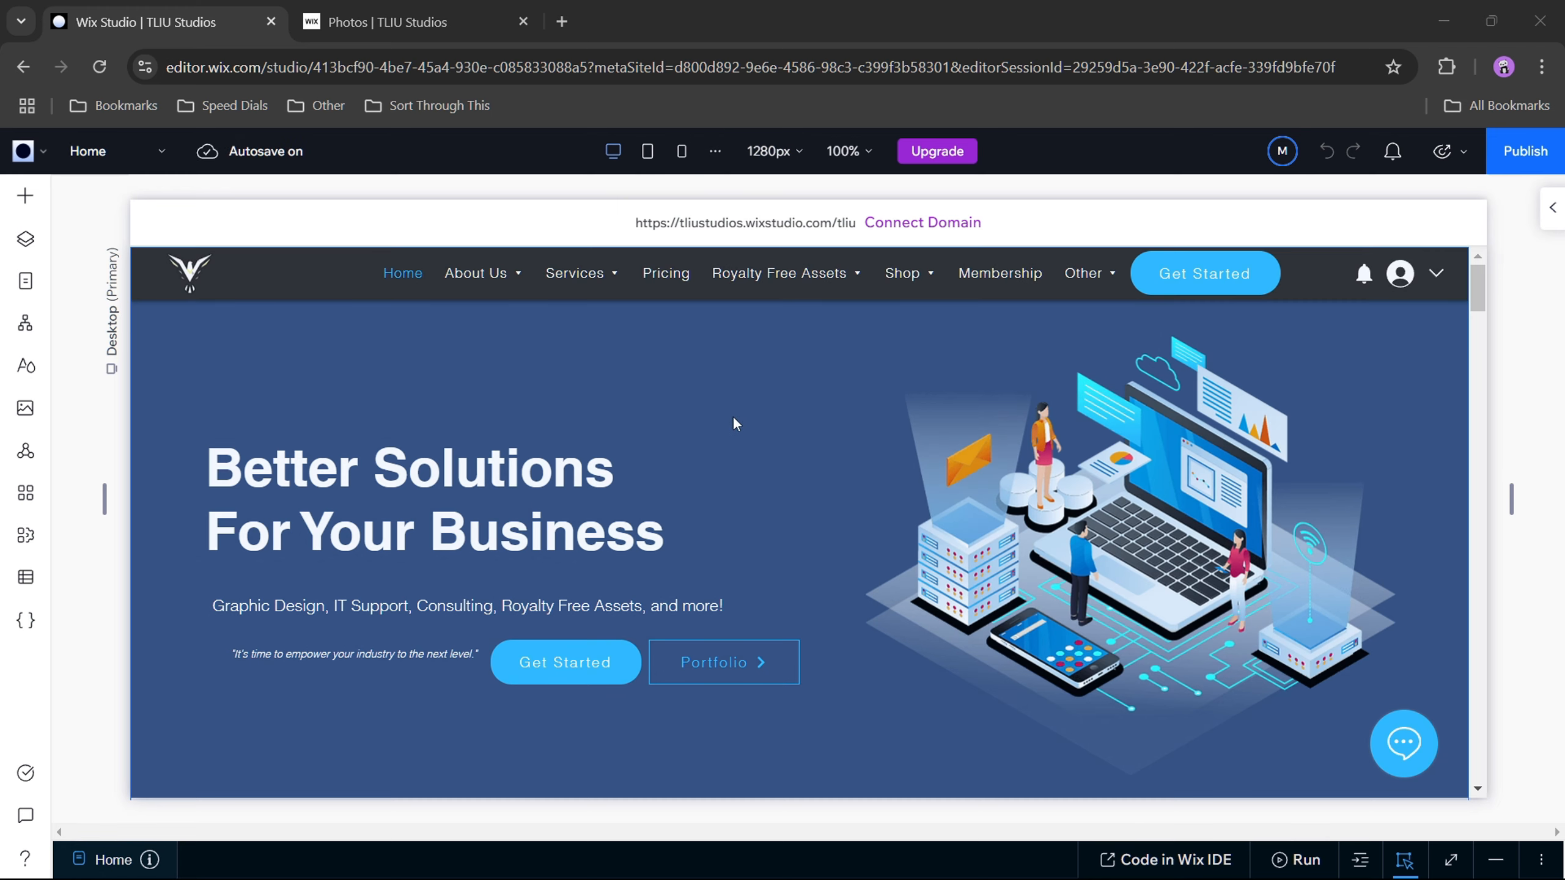
click(25, 281)
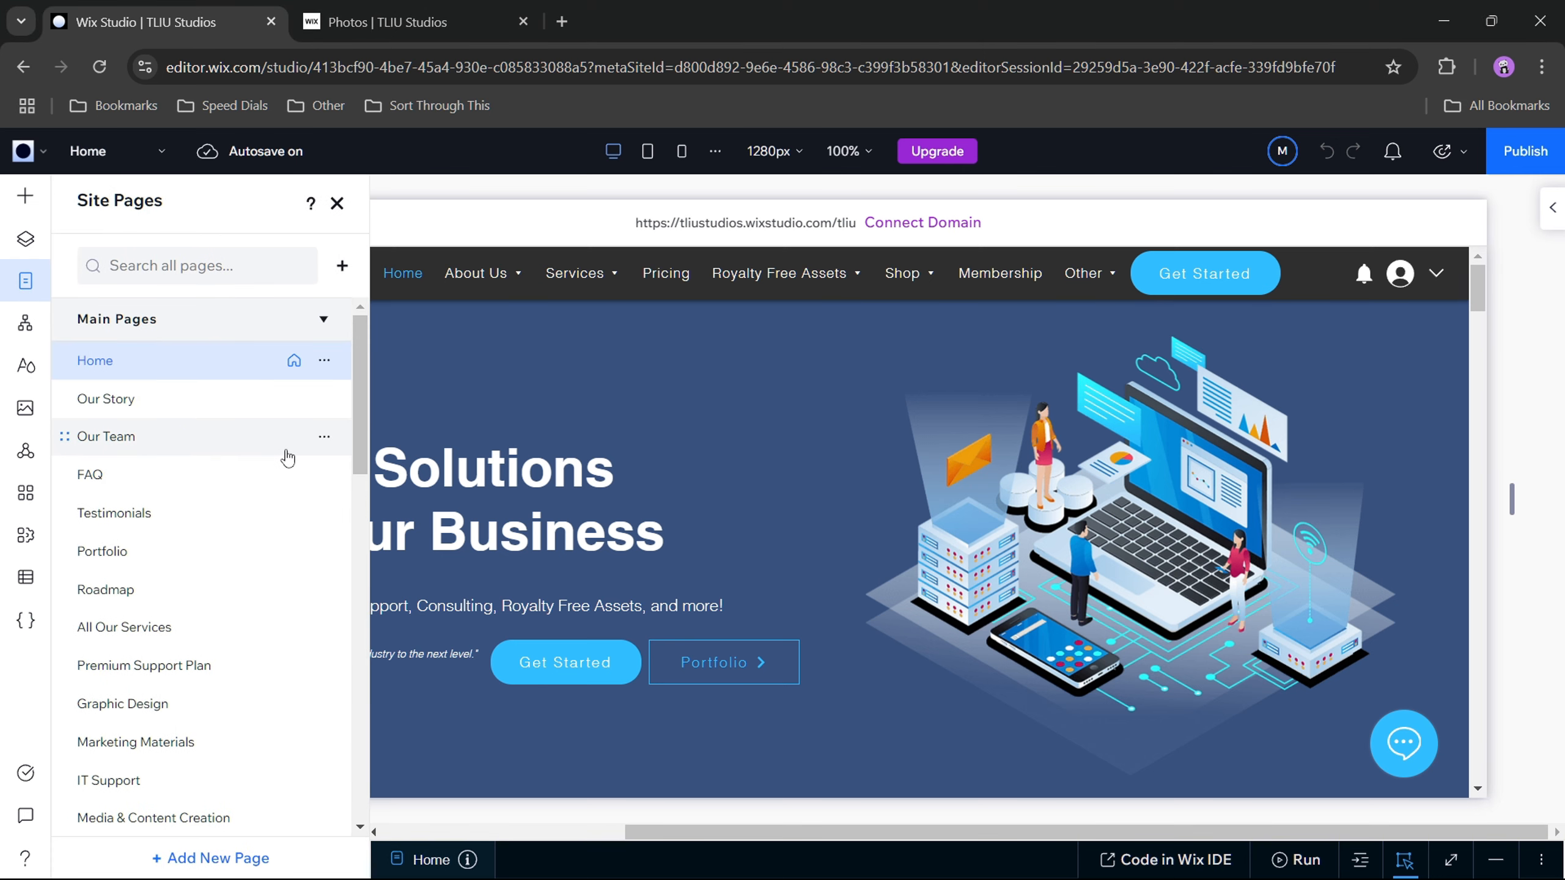
key(F11)
scroll(247, 499, down, 3)
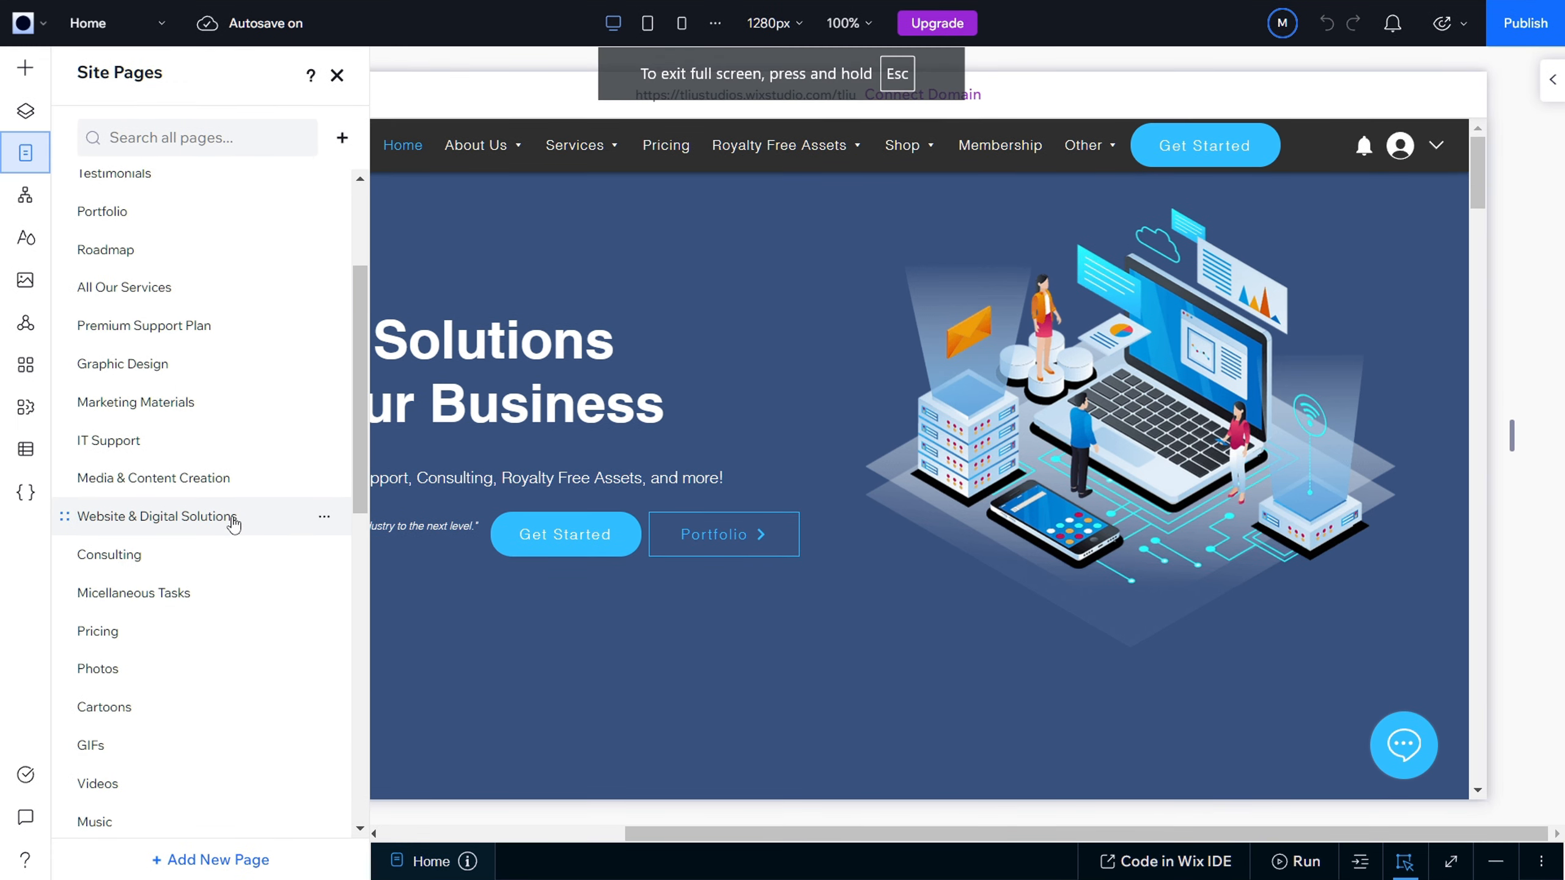
click(210, 666)
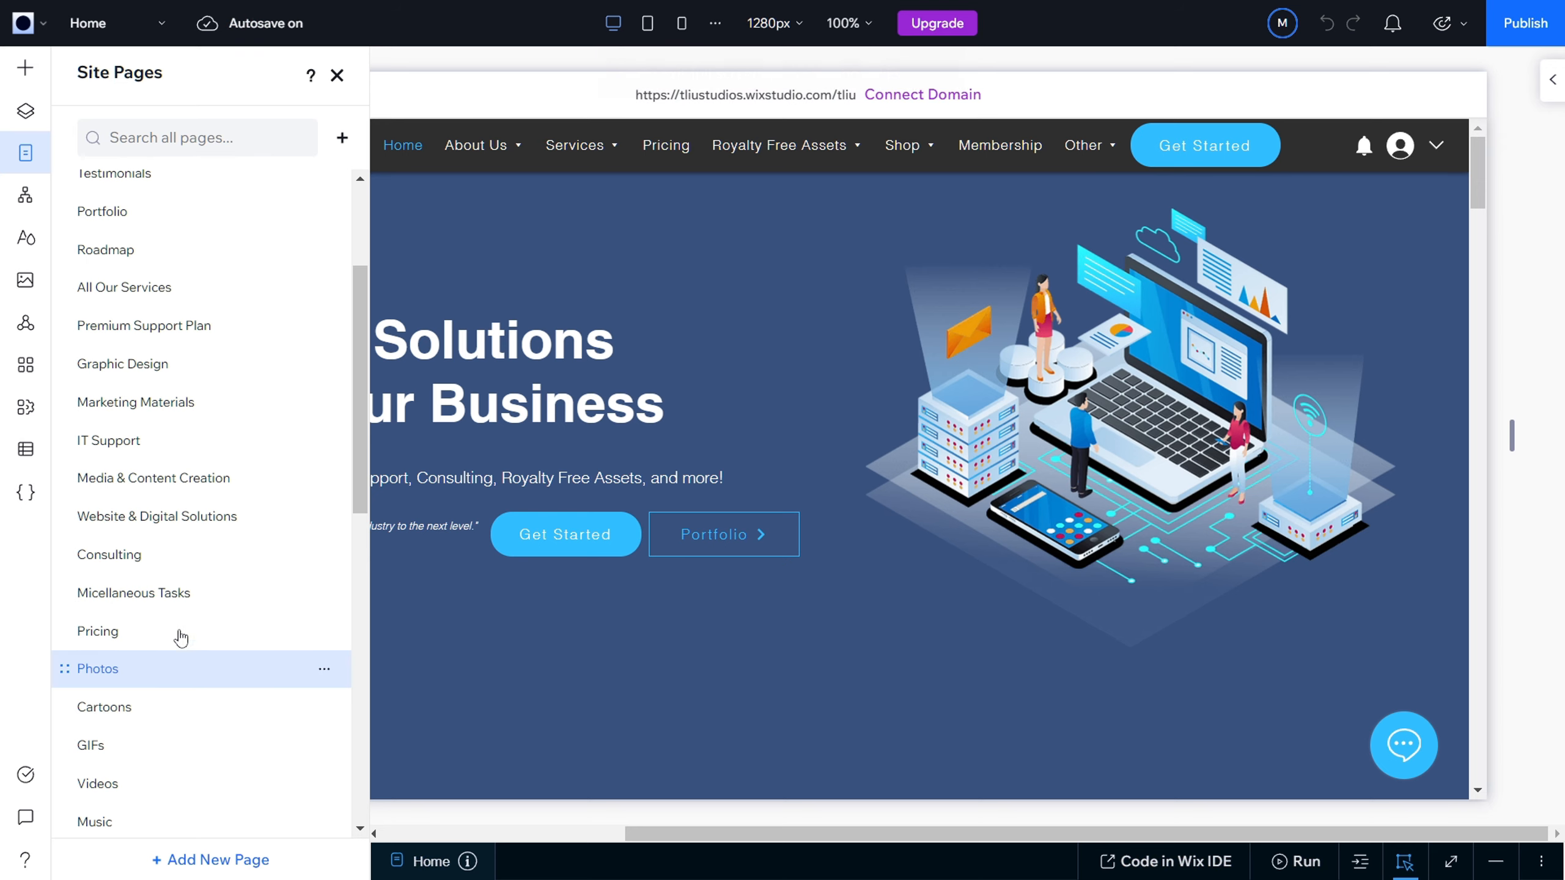
click(234, 678)
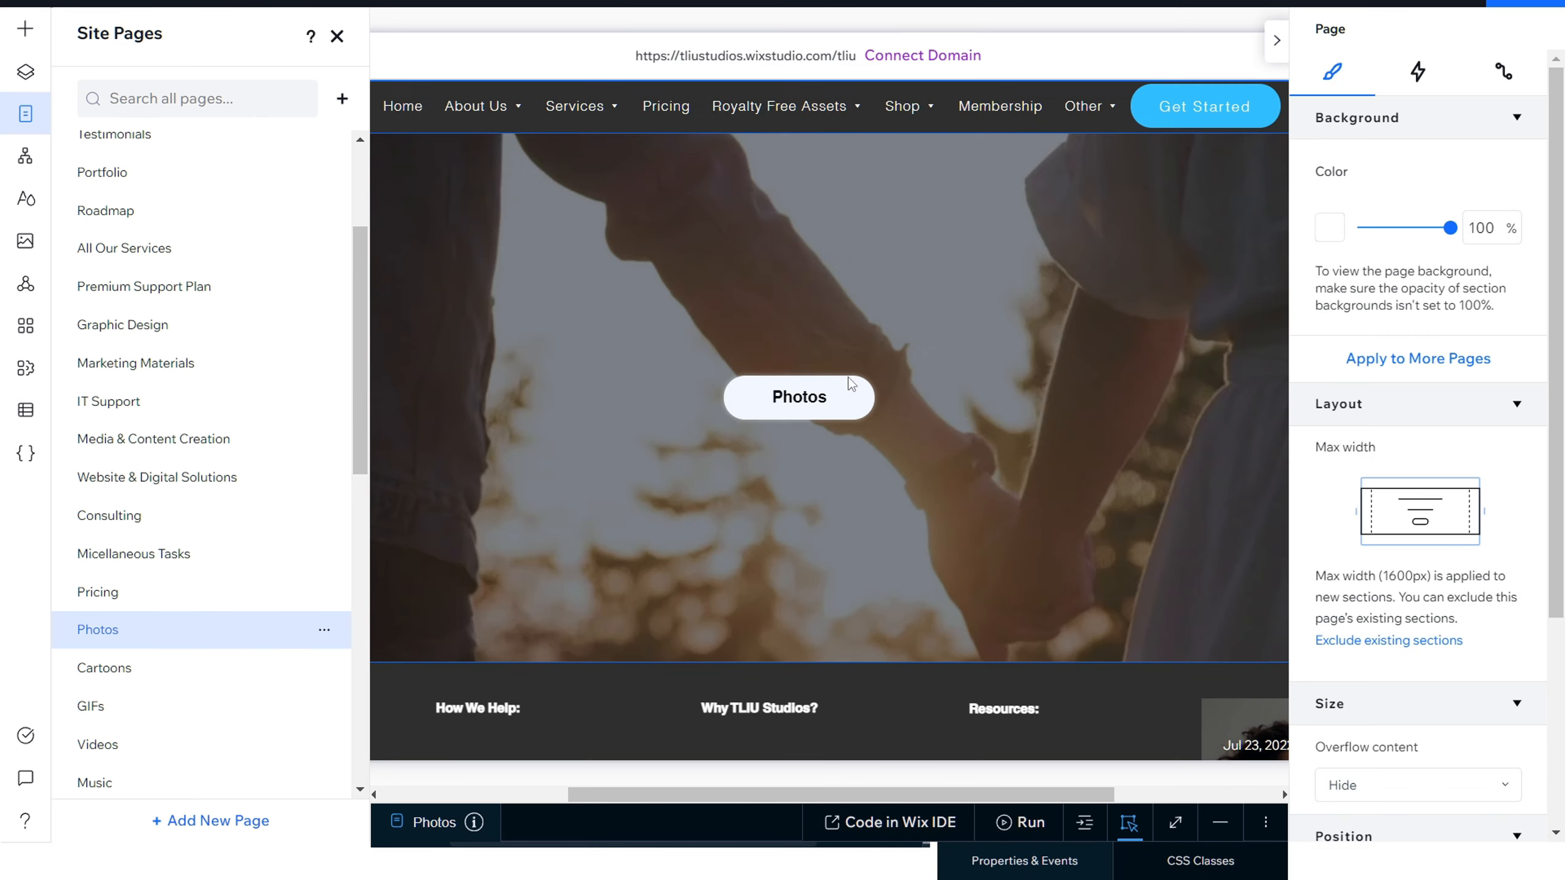
click(338, 37)
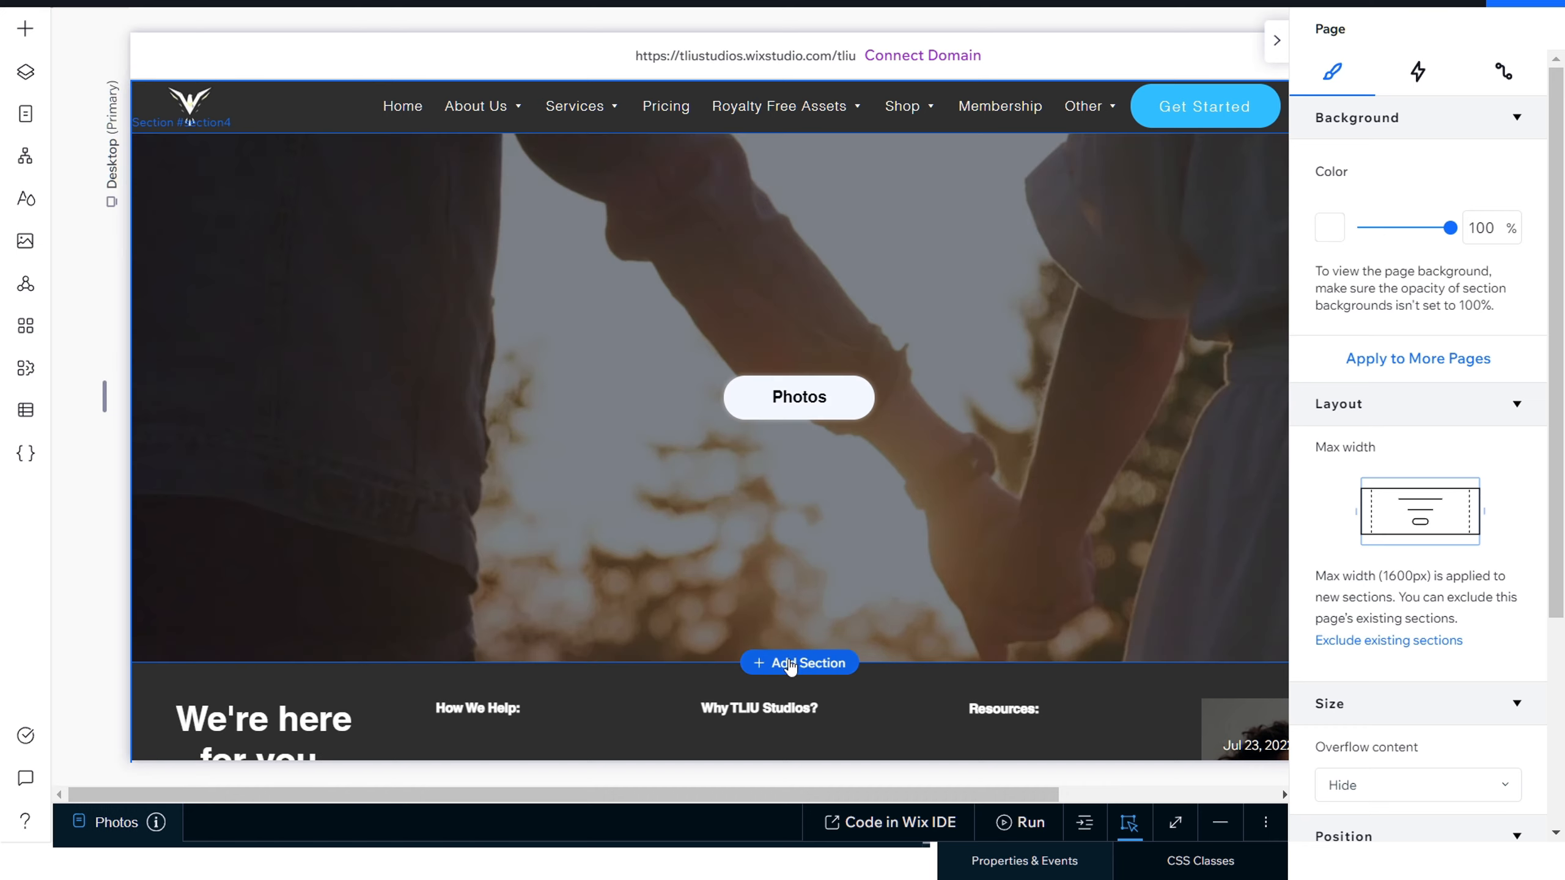
Step: Add a blank section below the holding-hands video section of the Photos page
scroll(1006, 464, down, 5)
scroll(986, 469, down, 2)
click(961, 467)
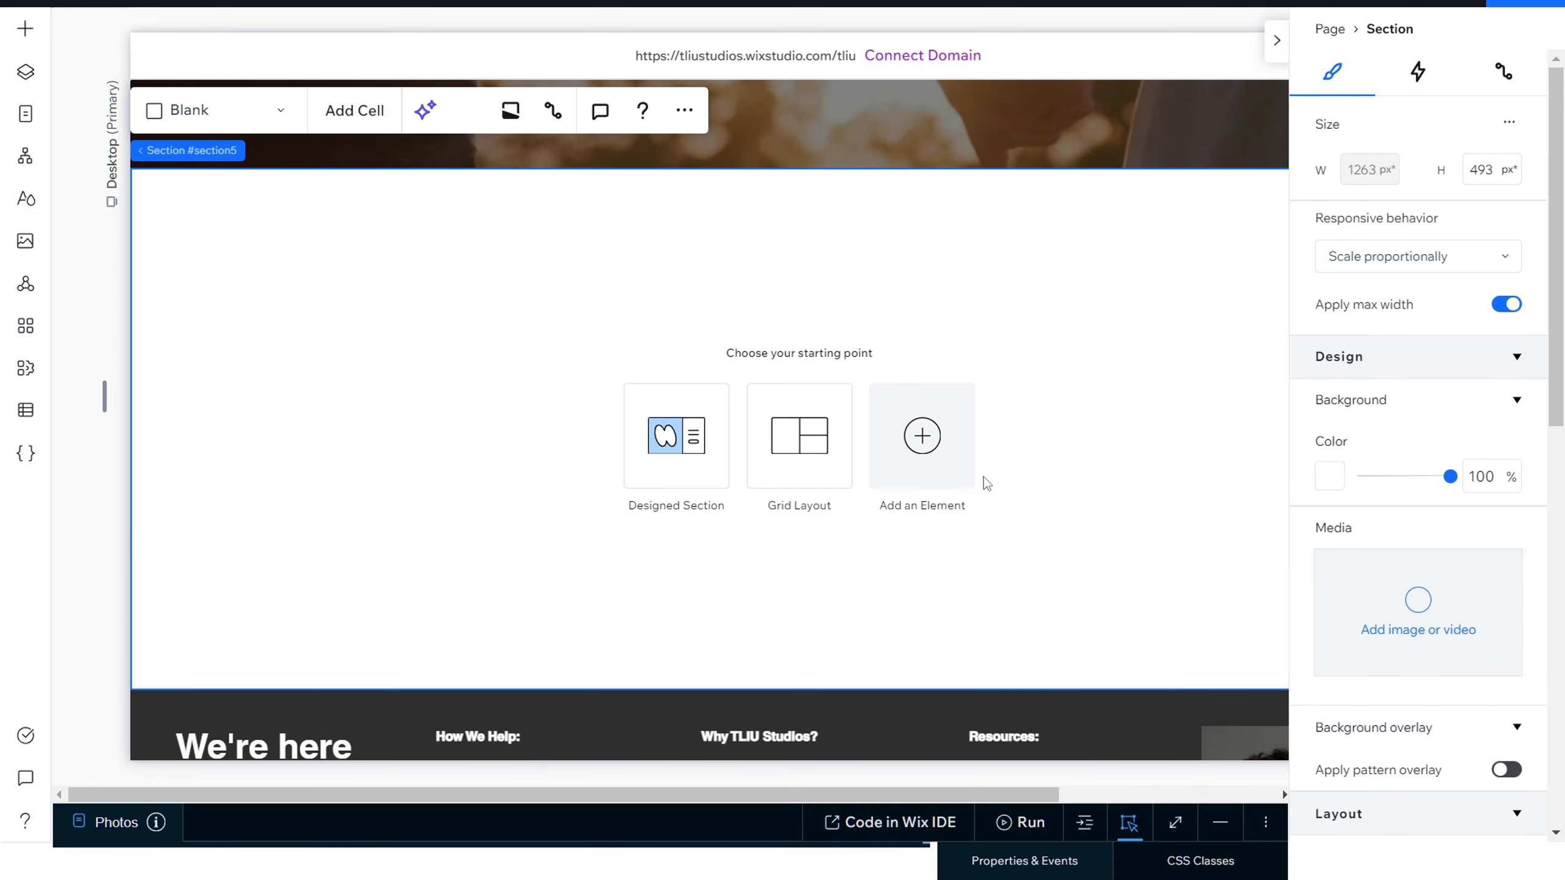
scroll(1047, 471, up, 8)
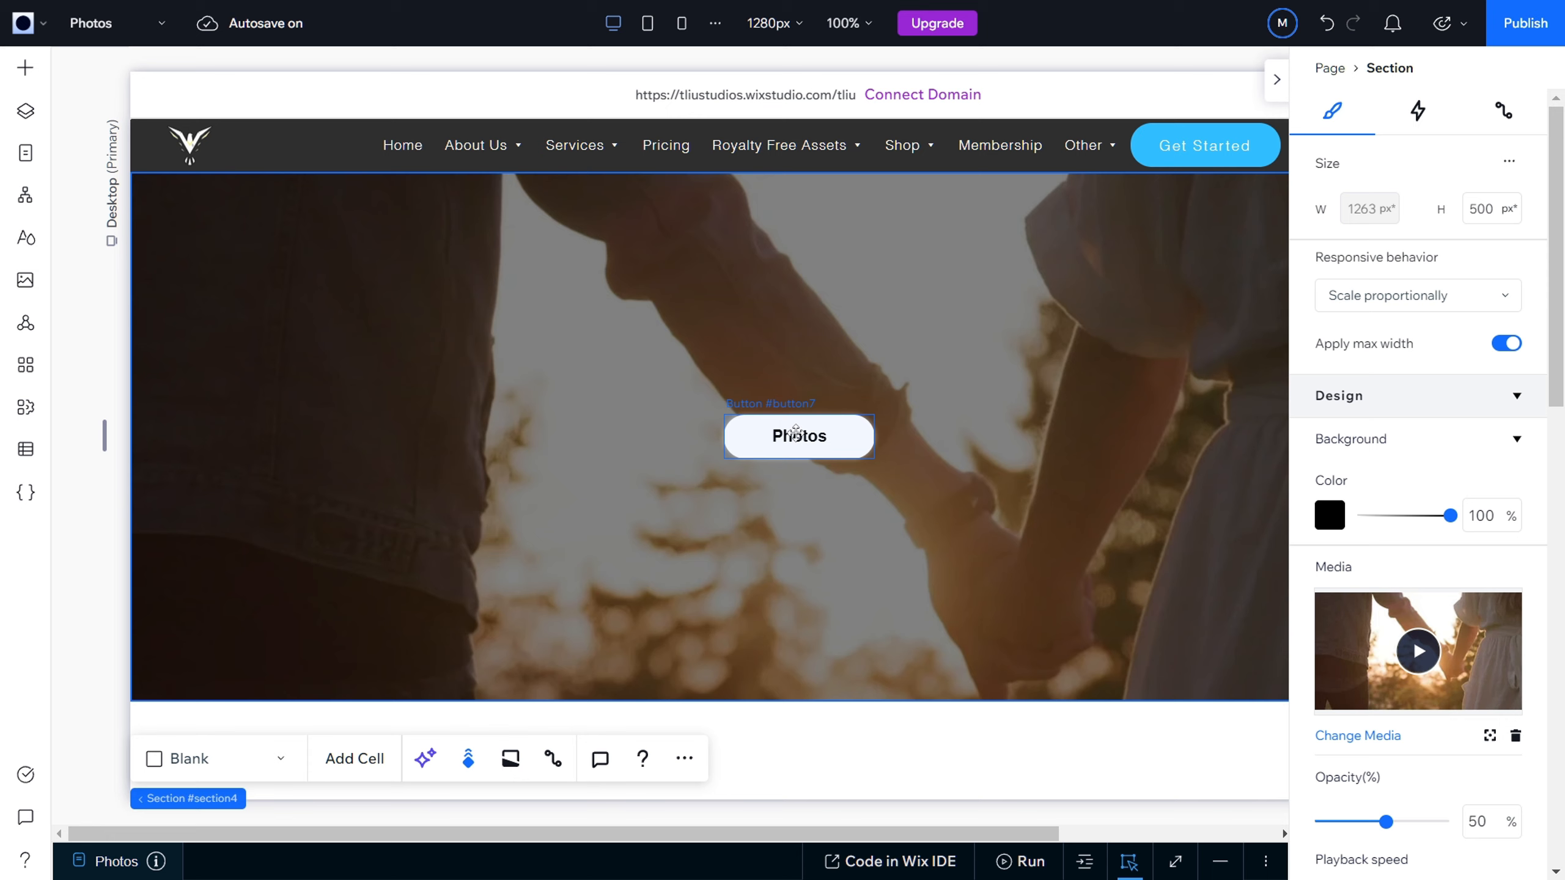
Step: Set the Photos button's hover-state background to the white theme color
click(825, 398)
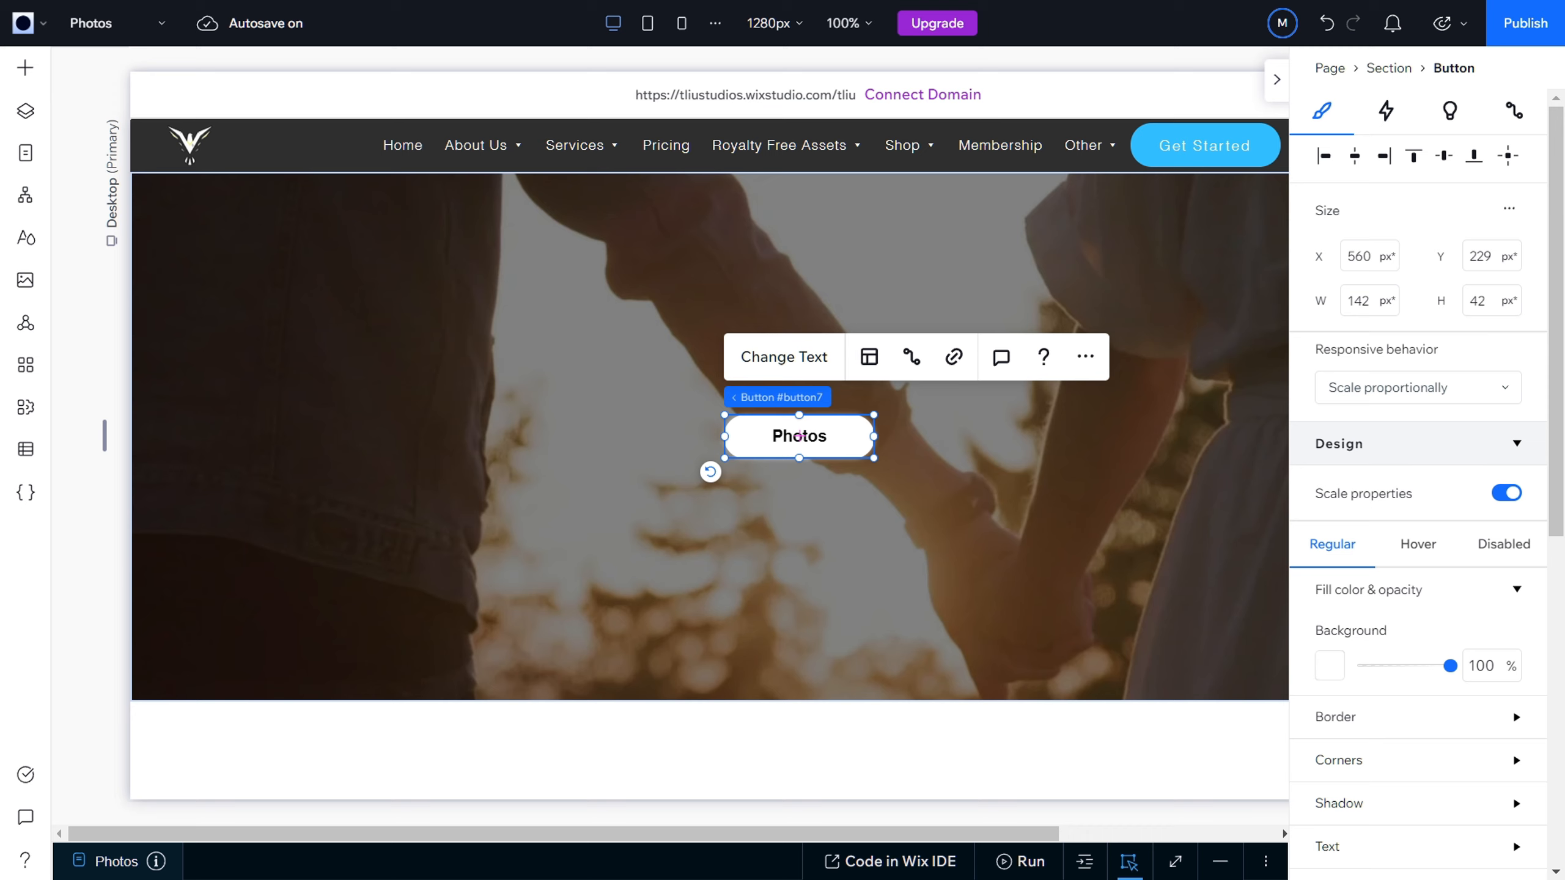
click(1405, 545)
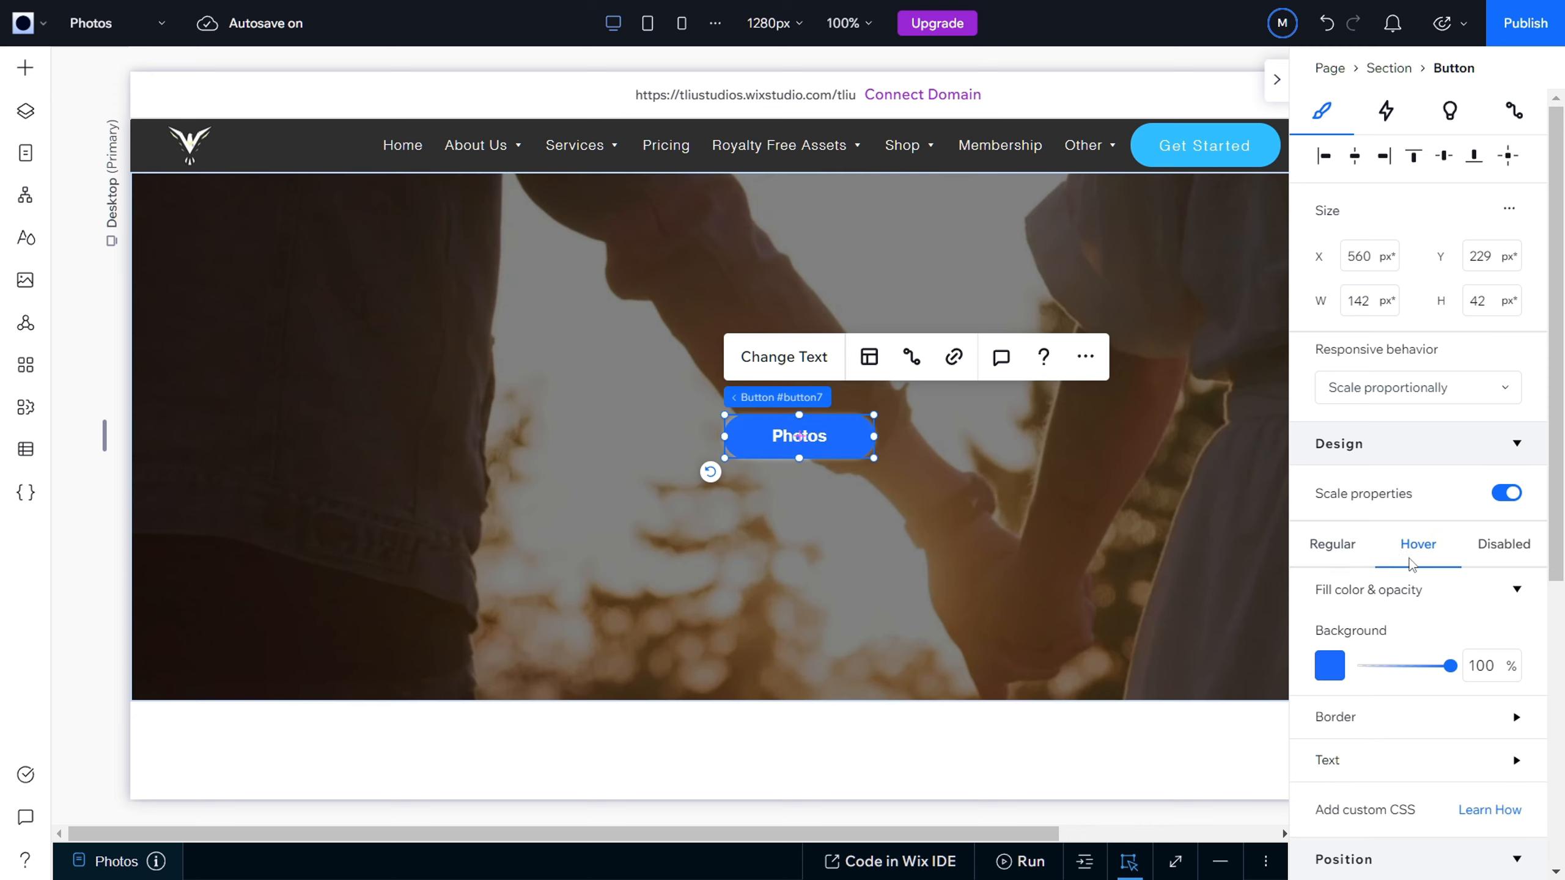
scroll(1405, 548, down, 2)
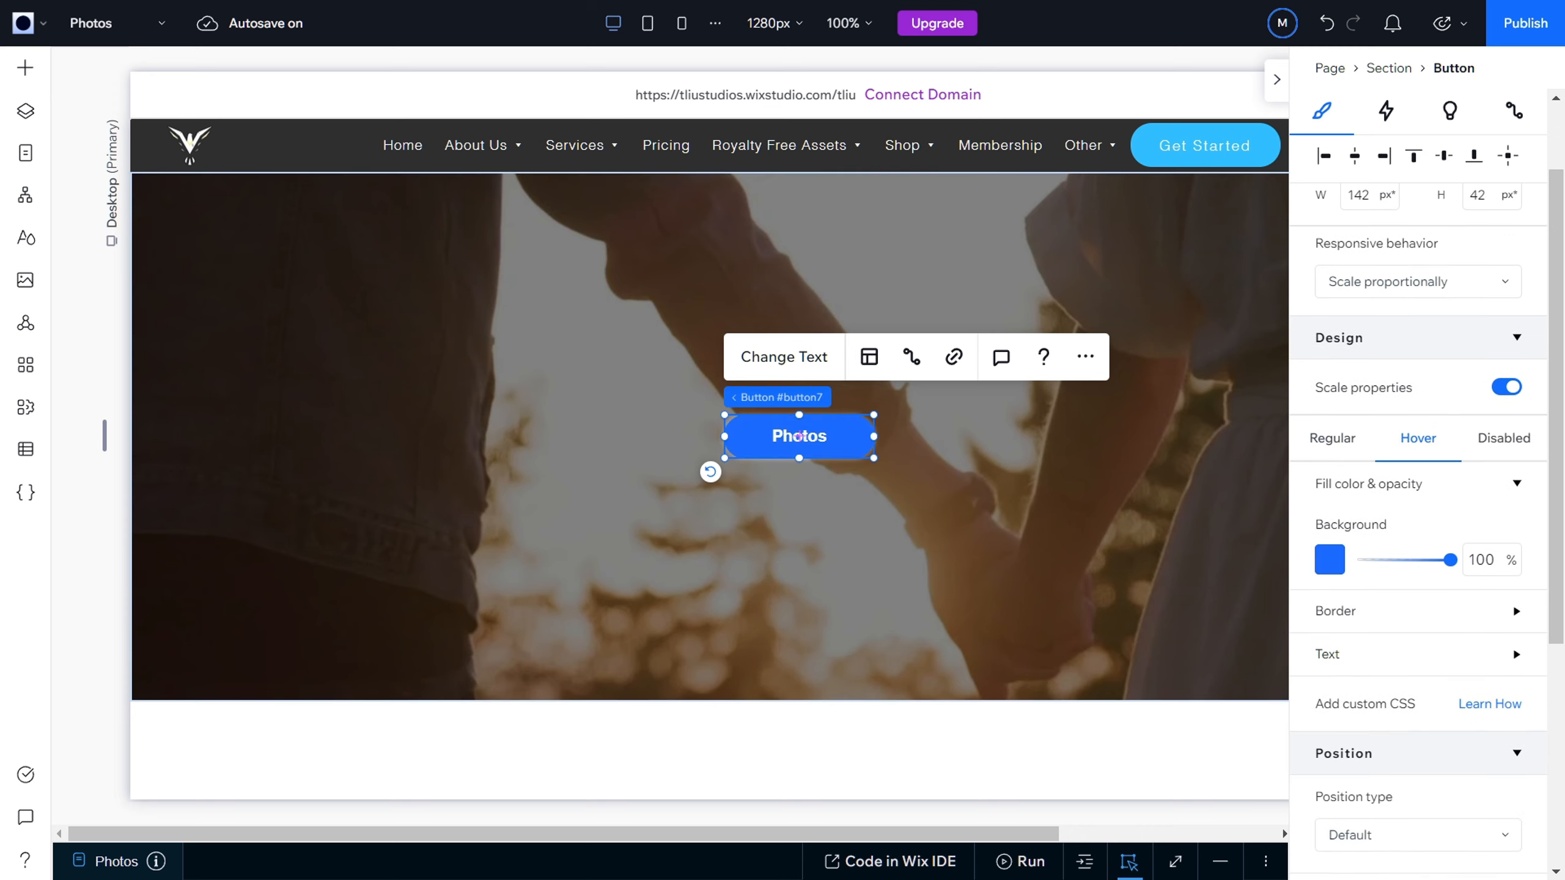
click(1330, 560)
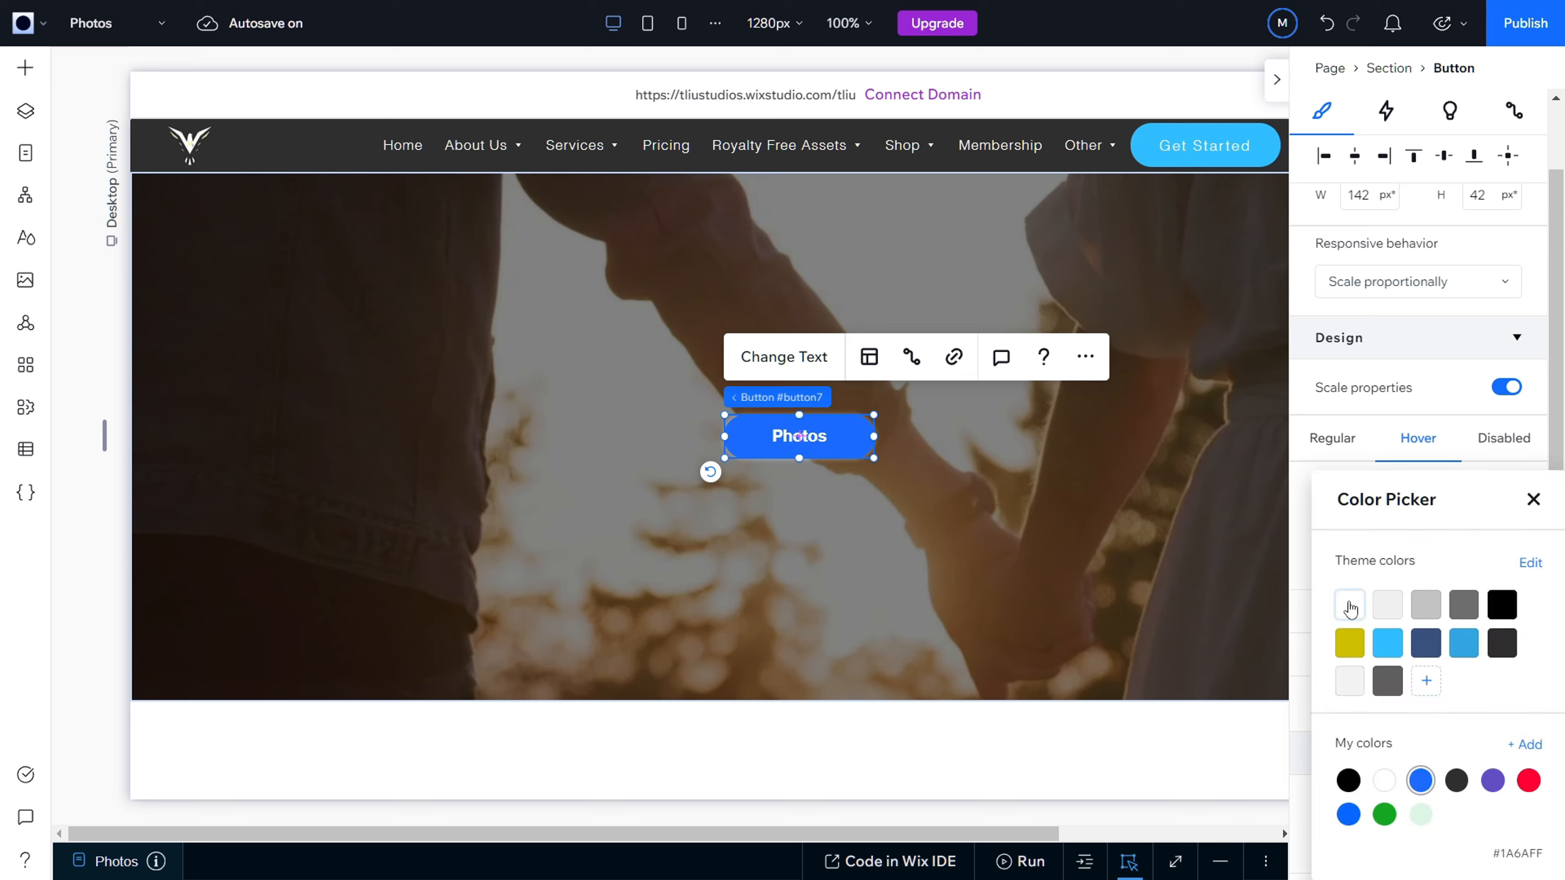
click(1350, 605)
click(1298, 555)
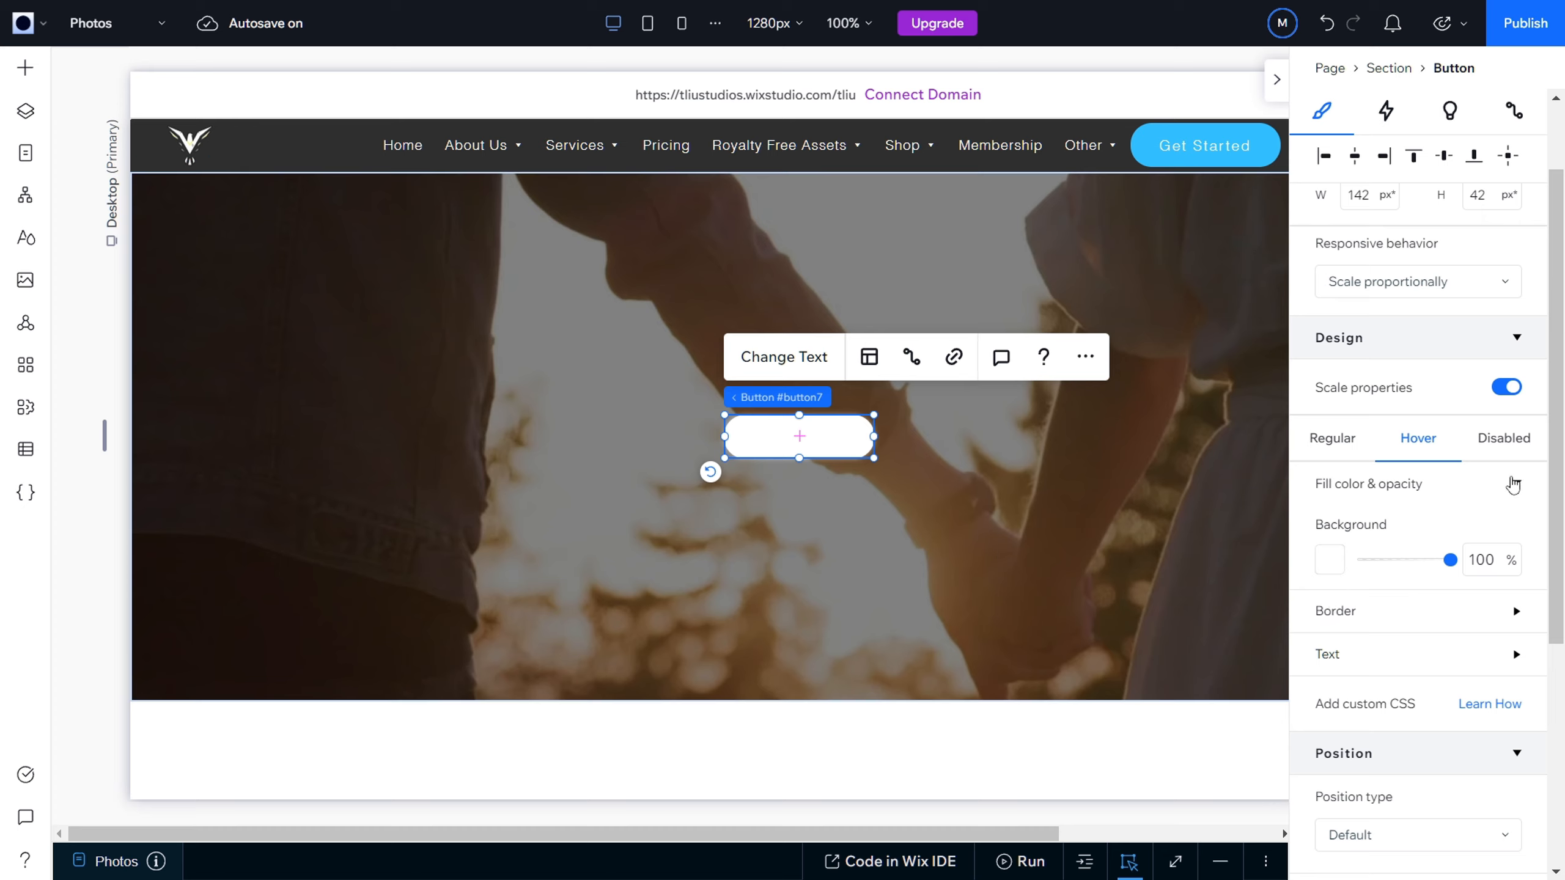
click(1515, 484)
click(1515, 485)
scroll(1369, 614, down, 3)
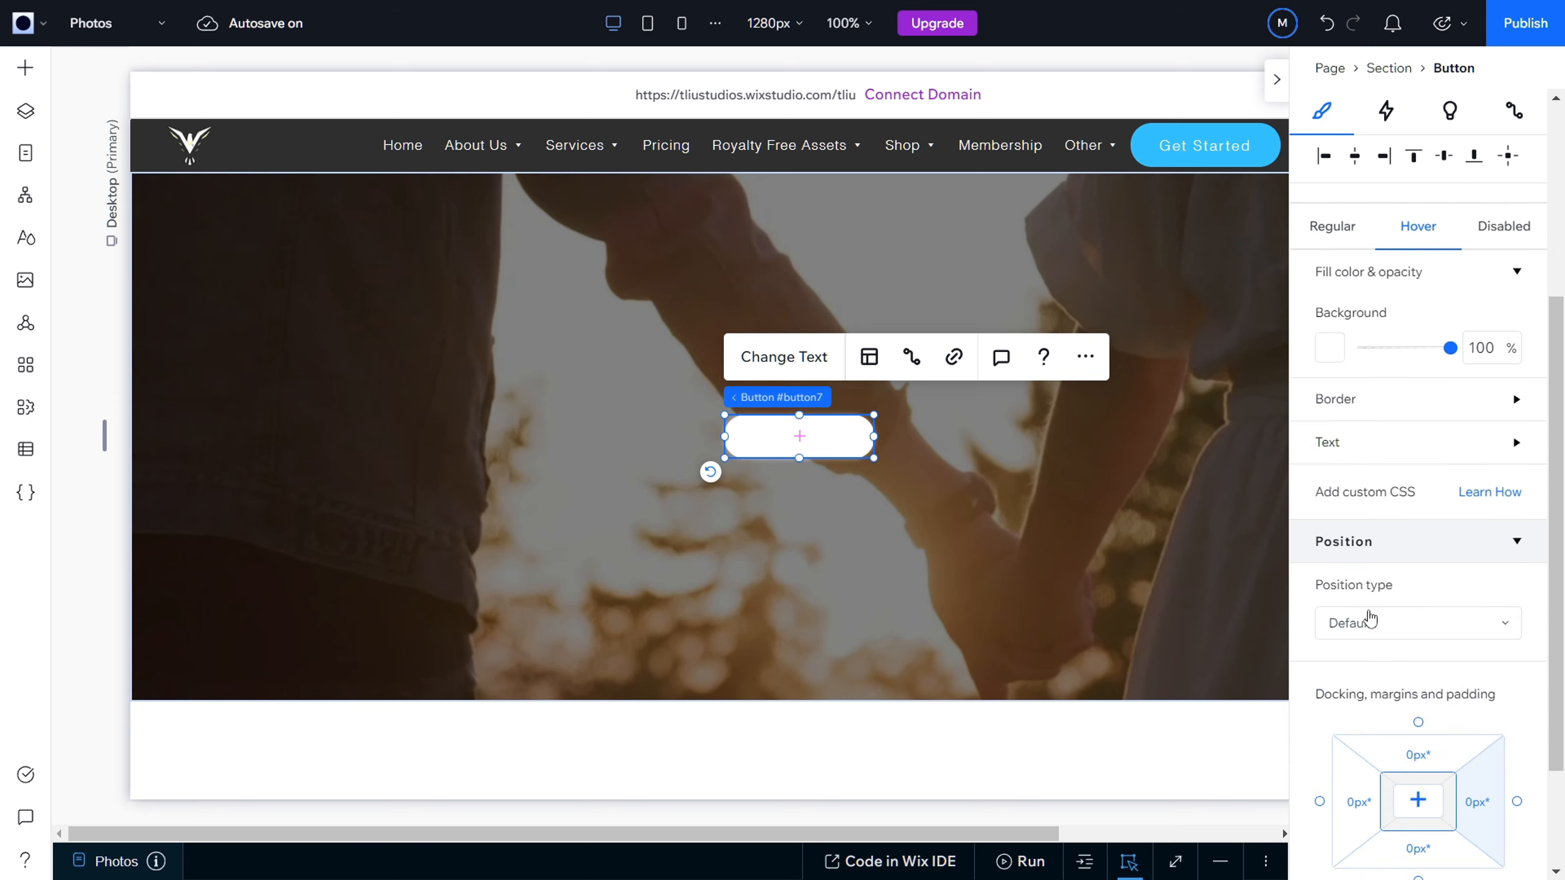
scroll(1369, 614, up, 2)
scroll(1369, 615, up, 1)
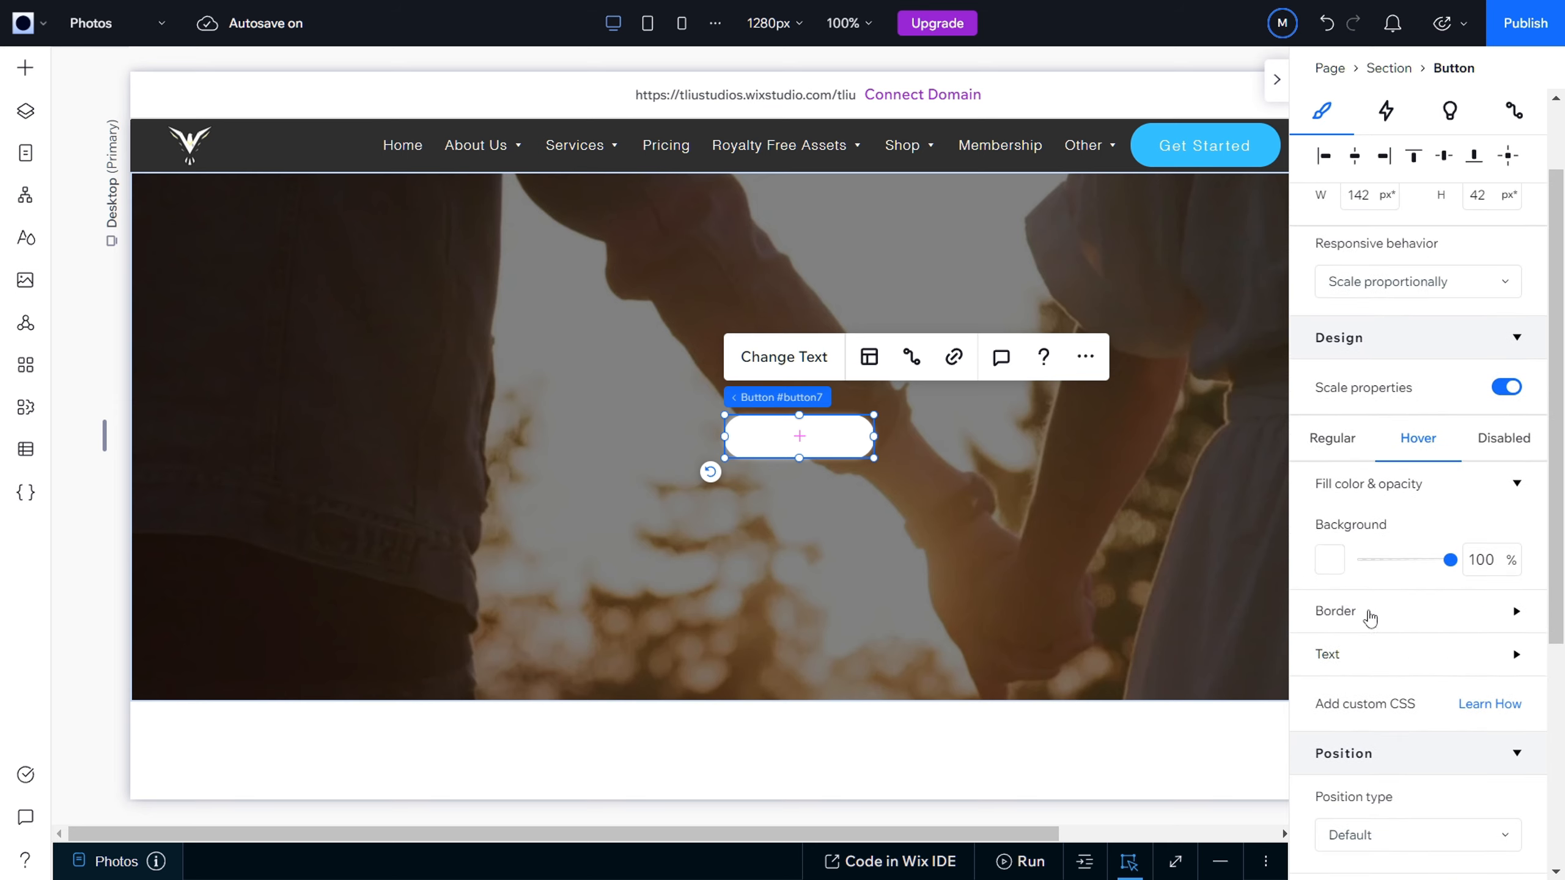
Step: Set the Photos button's hover-state border to the black theme color with 0% opacity
click(1515, 486)
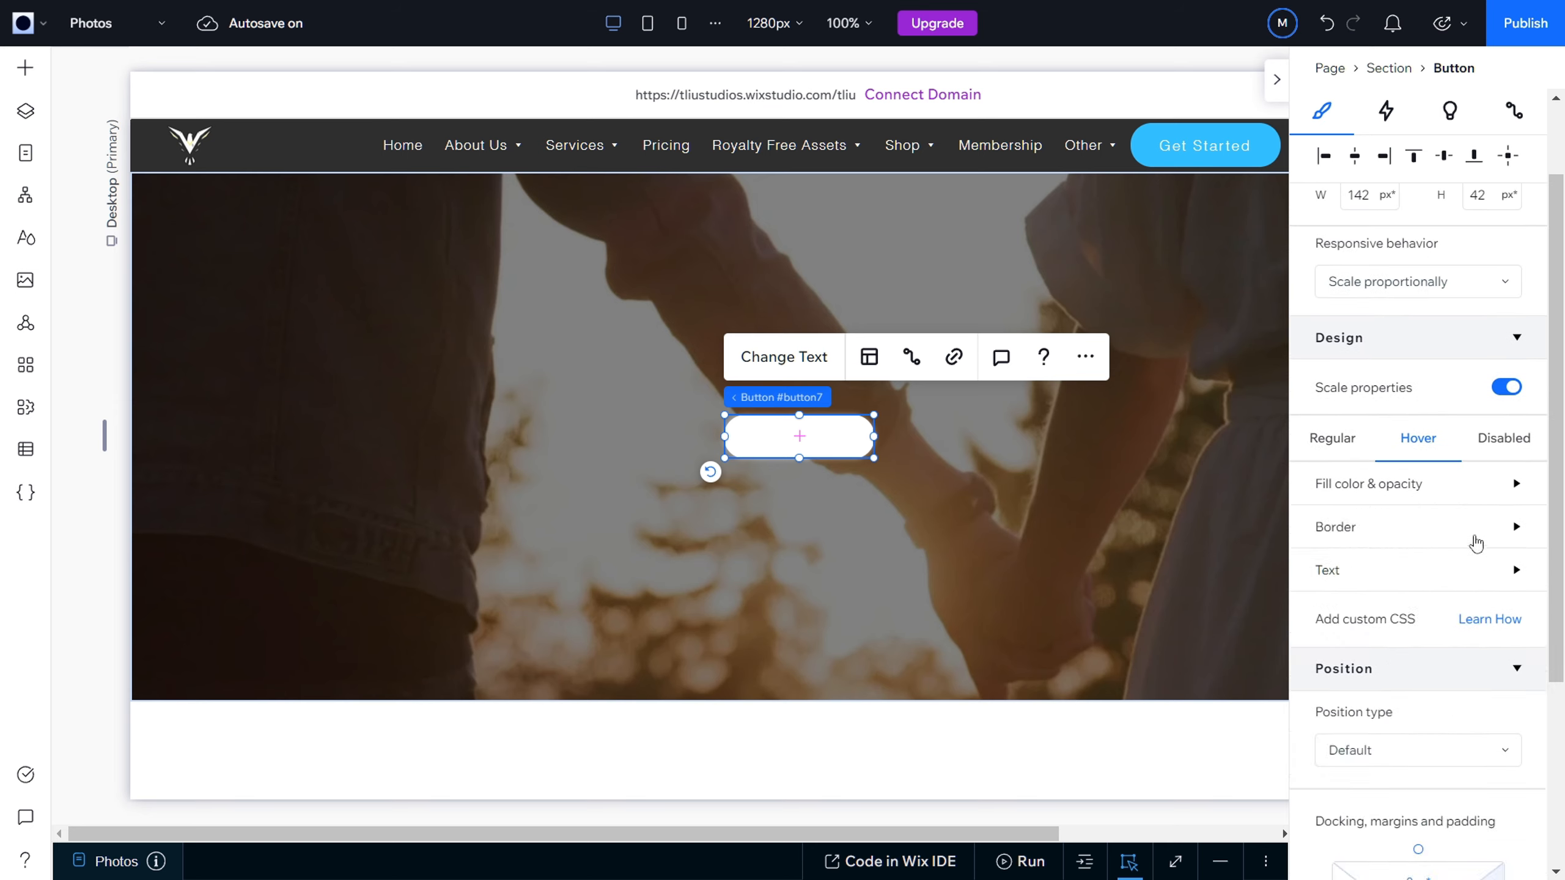
click(1510, 534)
drag(1452, 603, 1442, 604)
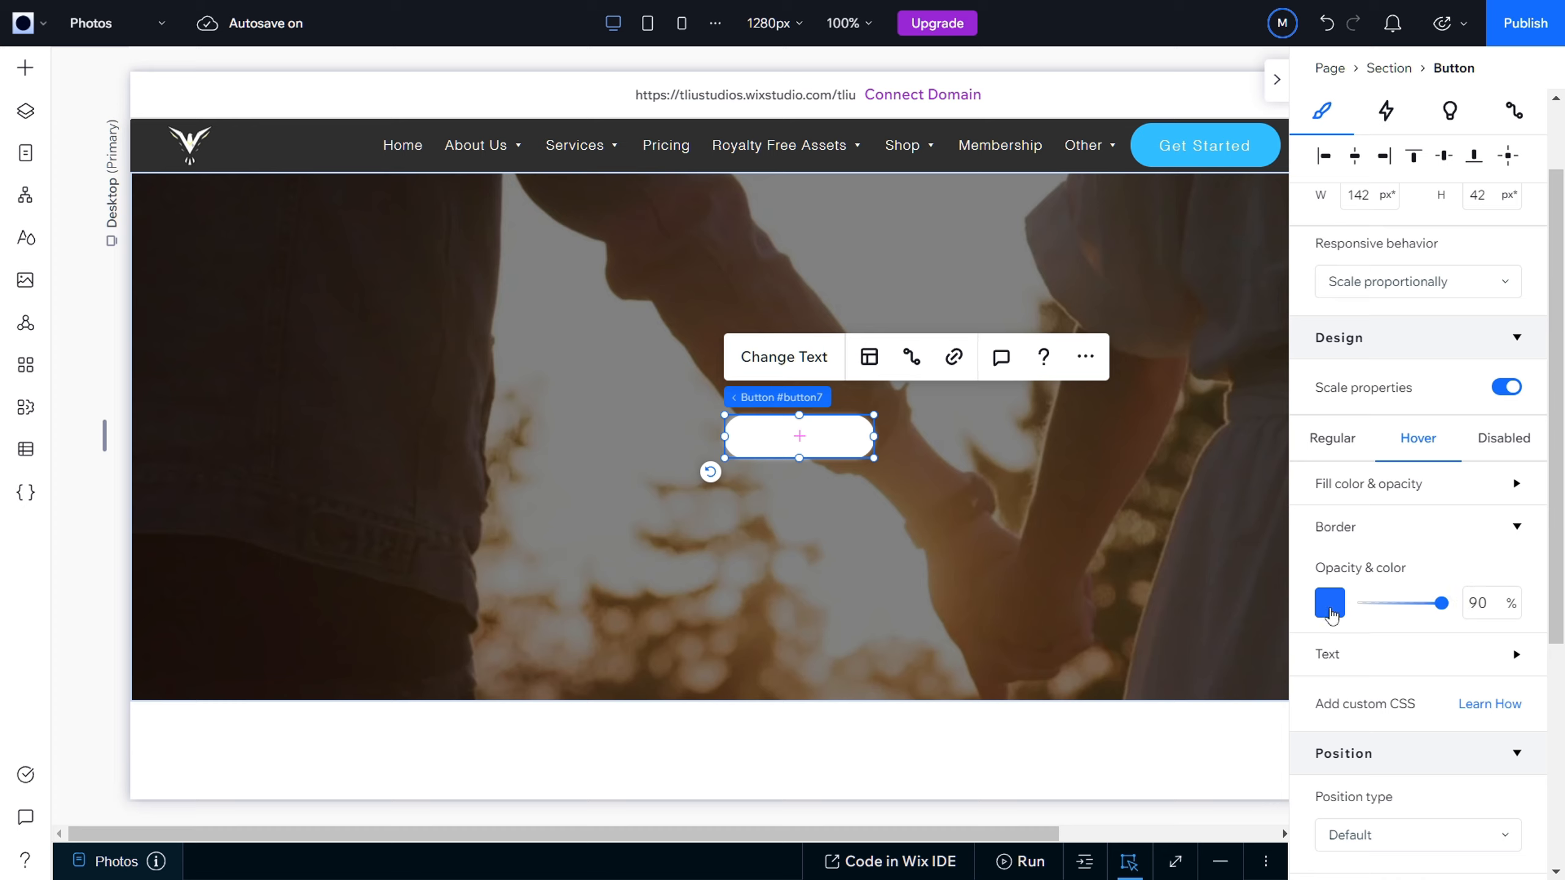
click(1331, 615)
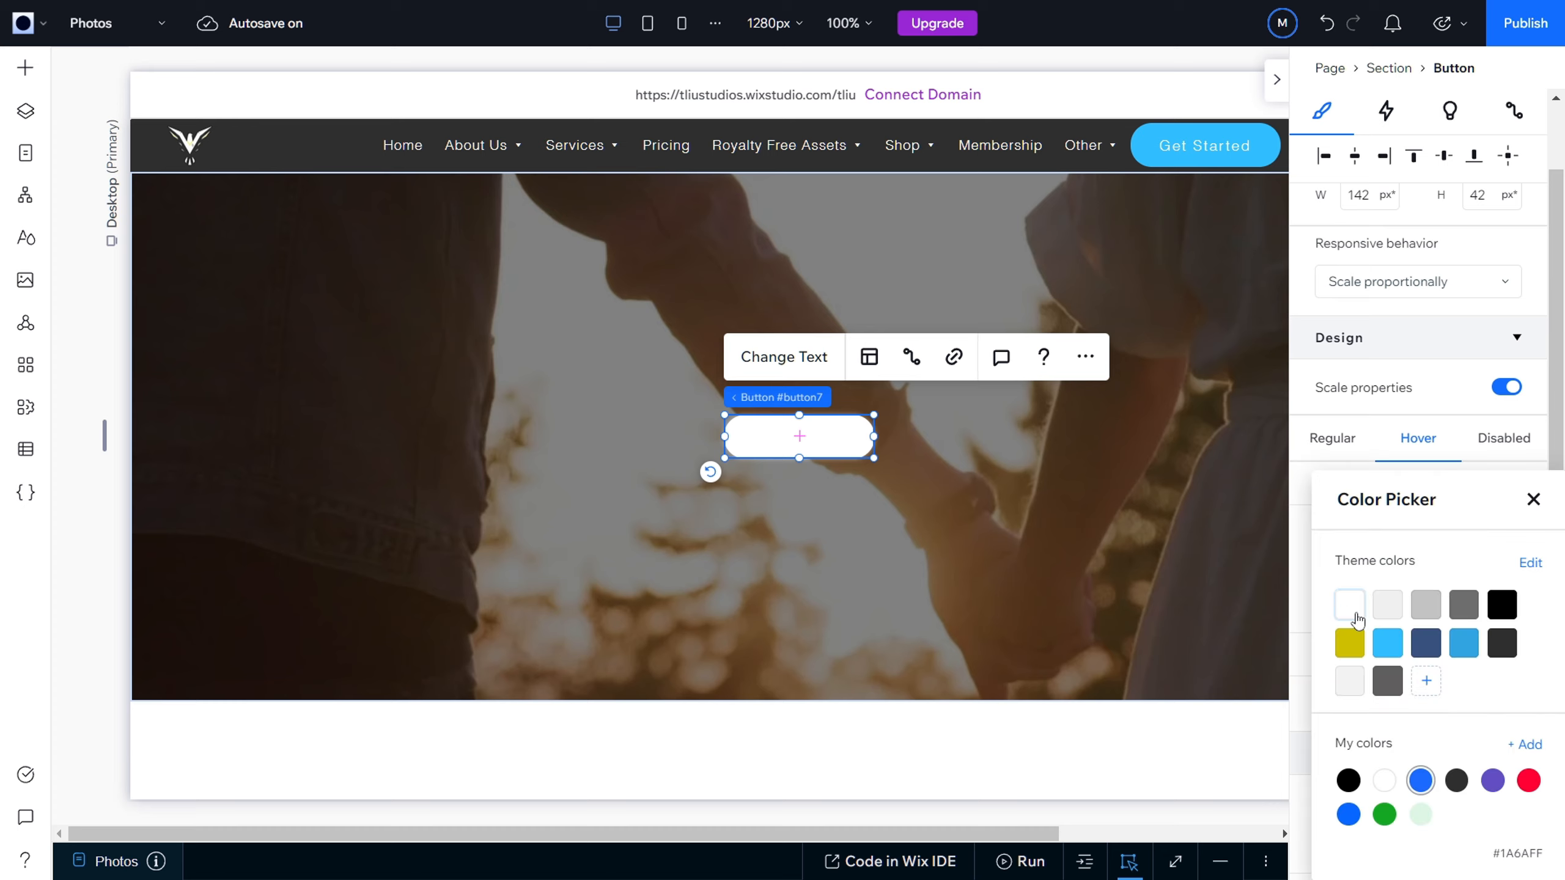
click(1302, 594)
drag(1445, 607, 1350, 610)
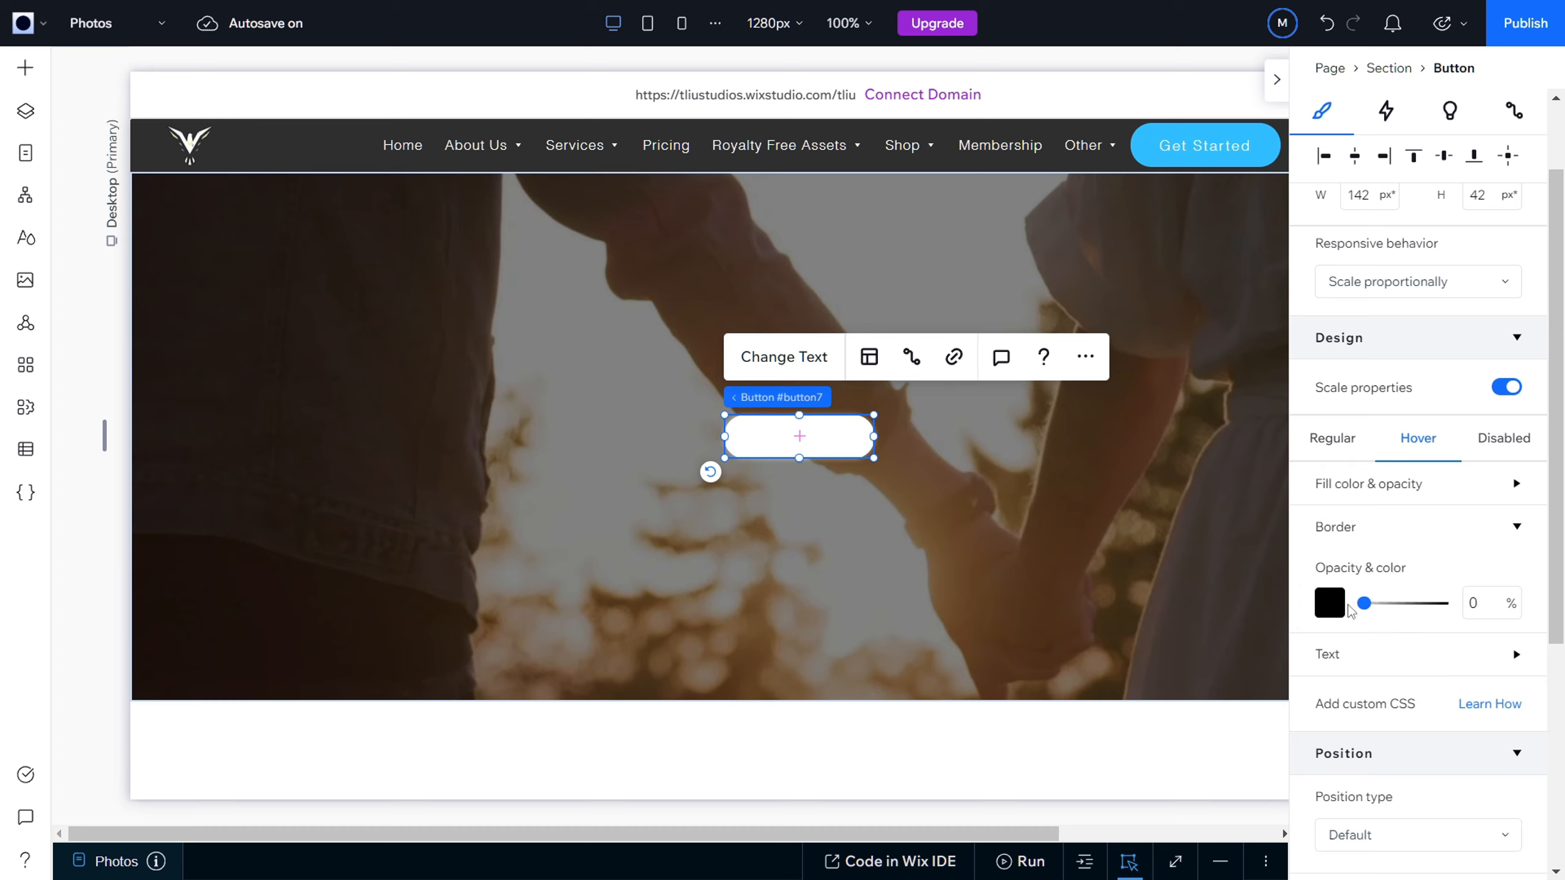
click(1513, 532)
Step: Set the Photos button's hover-state text to the black theme color
click(1516, 570)
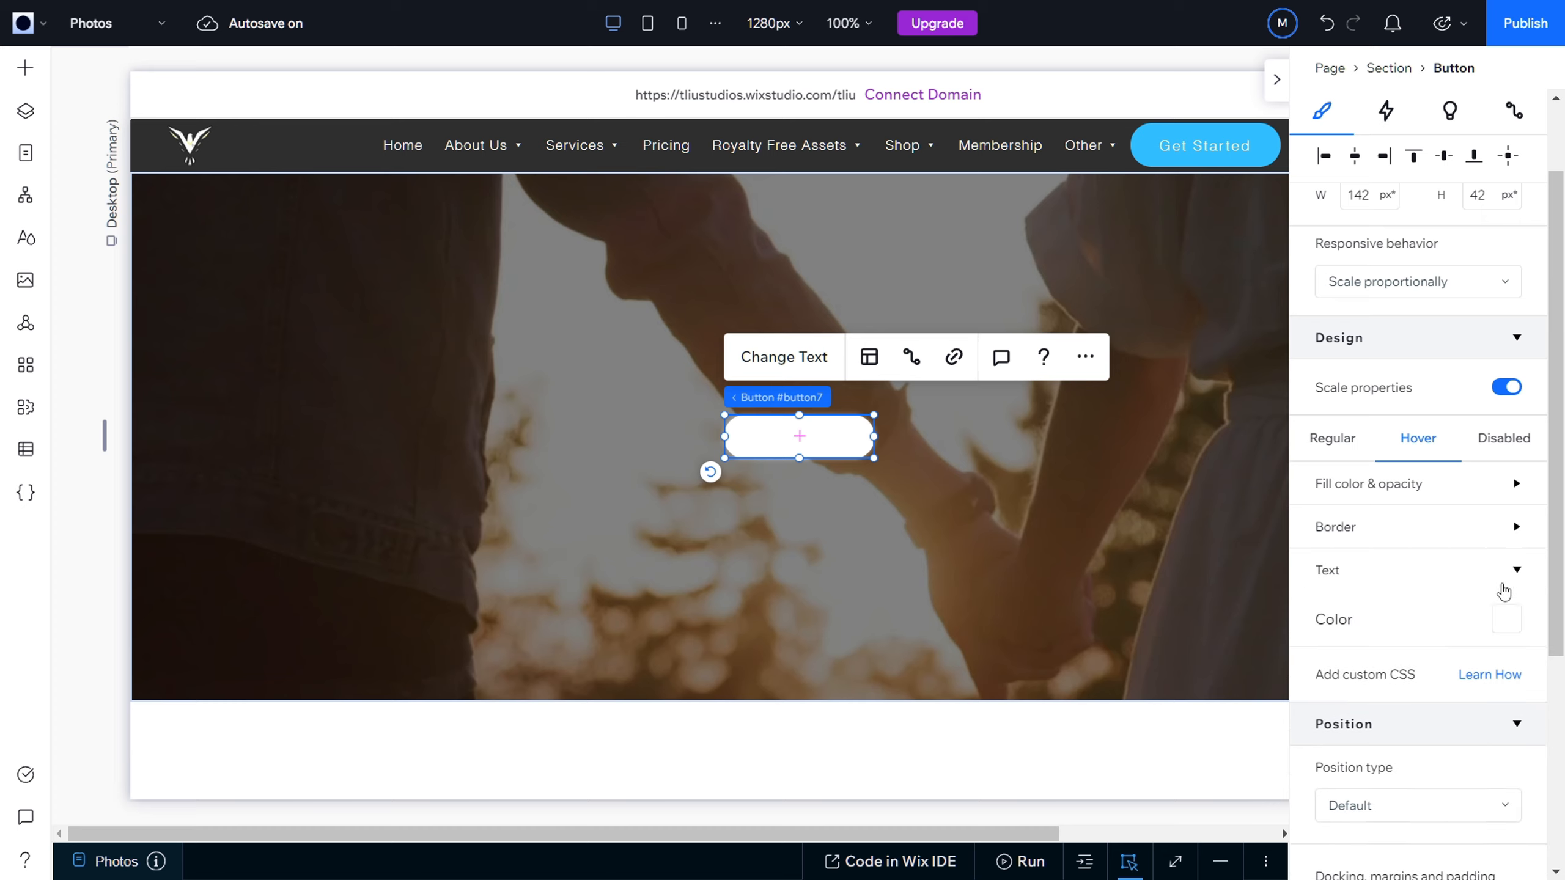
click(1506, 625)
click(1499, 604)
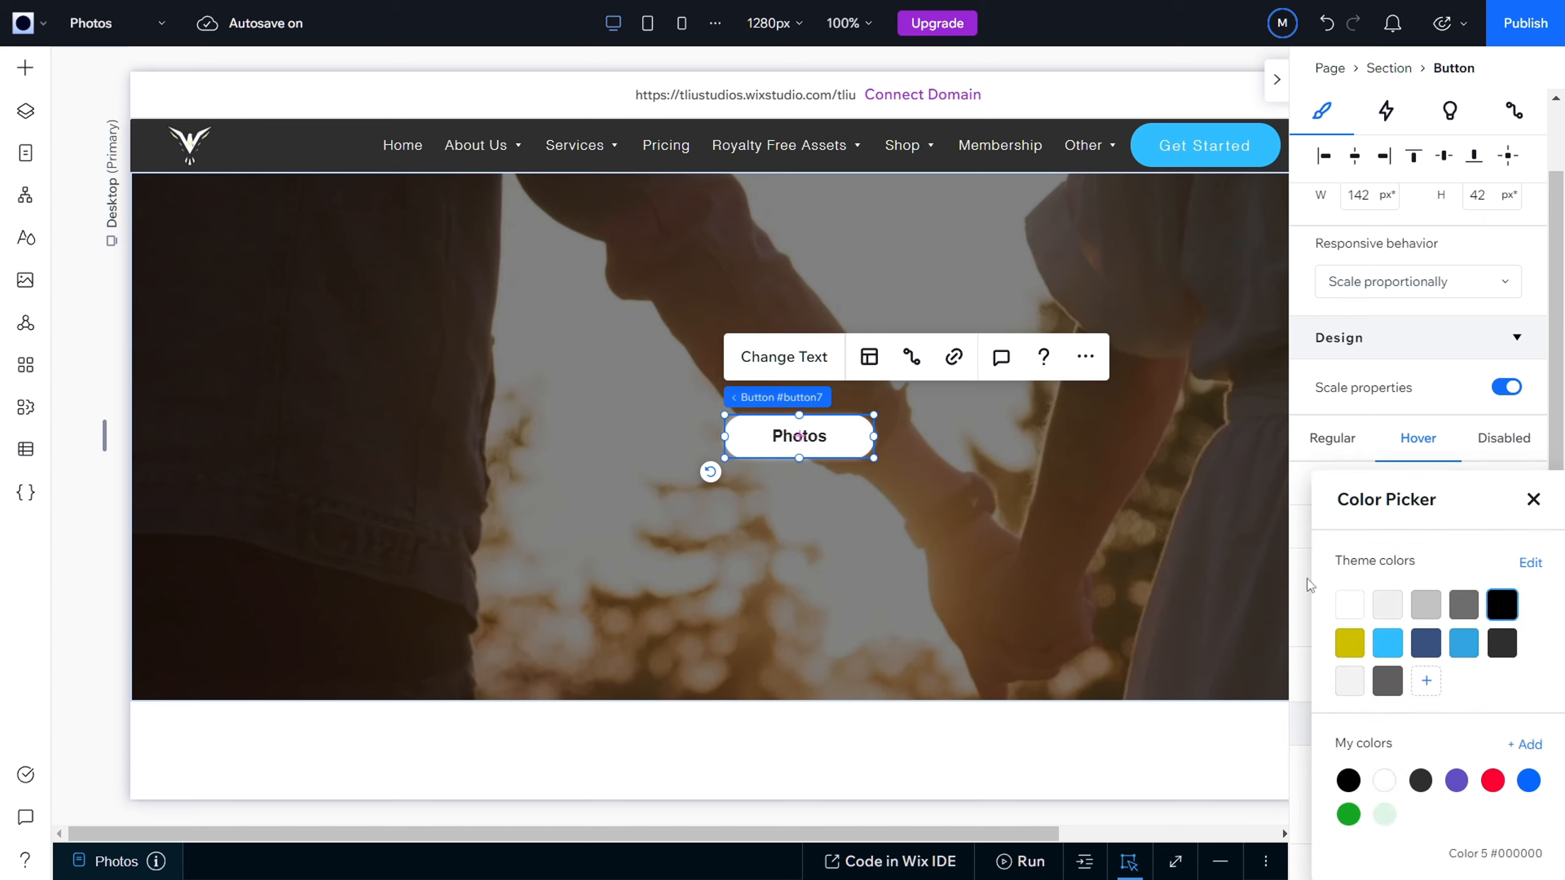
click(1530, 500)
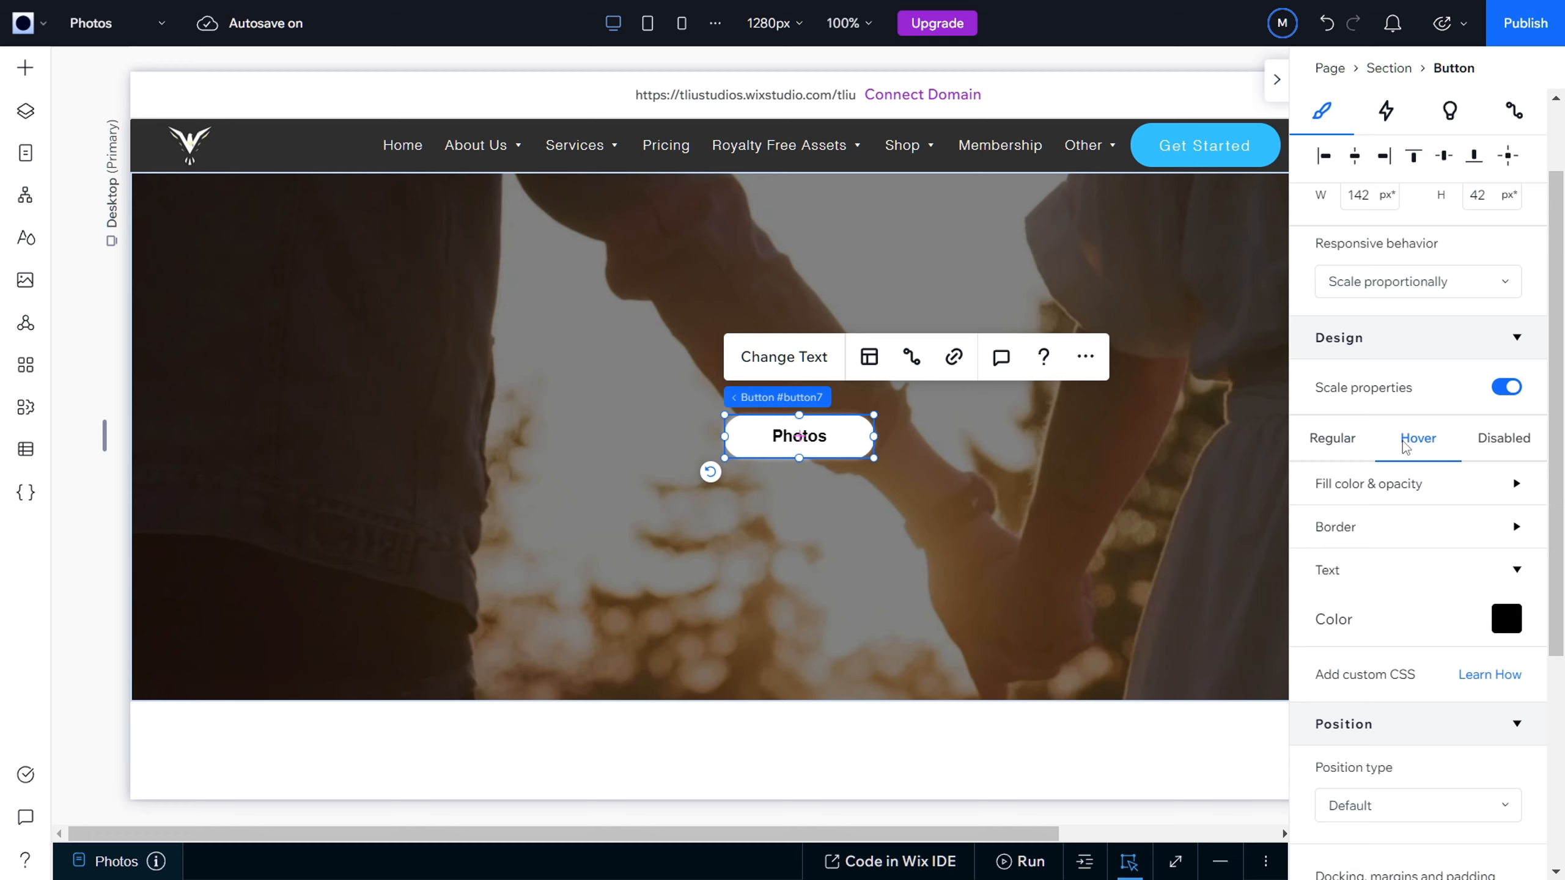
Step: Set the Photos button's disabled-state text to the black theme color
click(1489, 448)
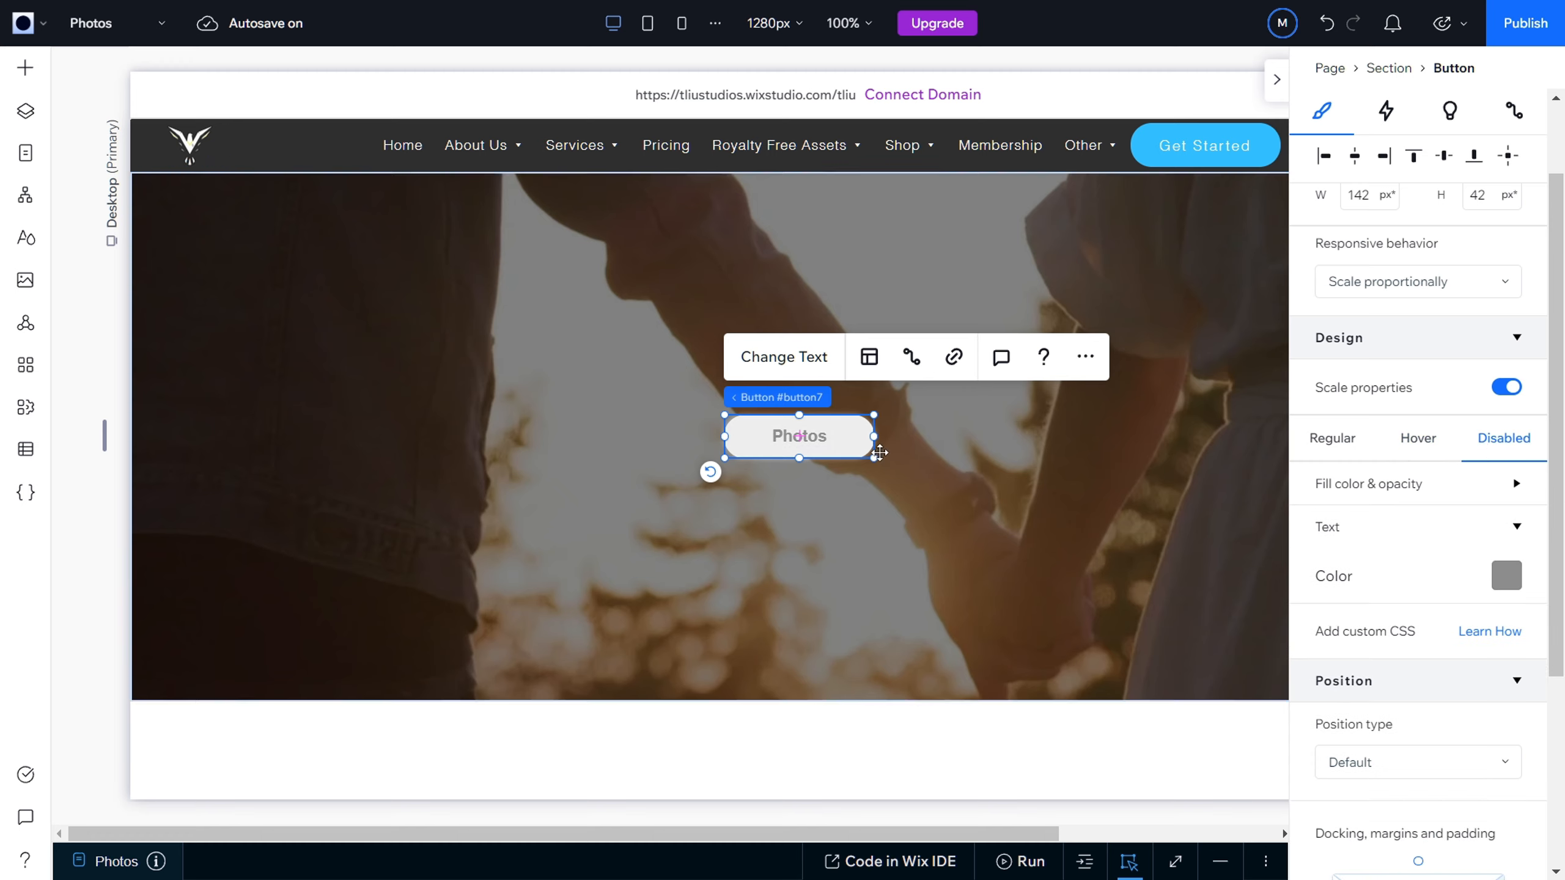
click(1501, 581)
click(1497, 606)
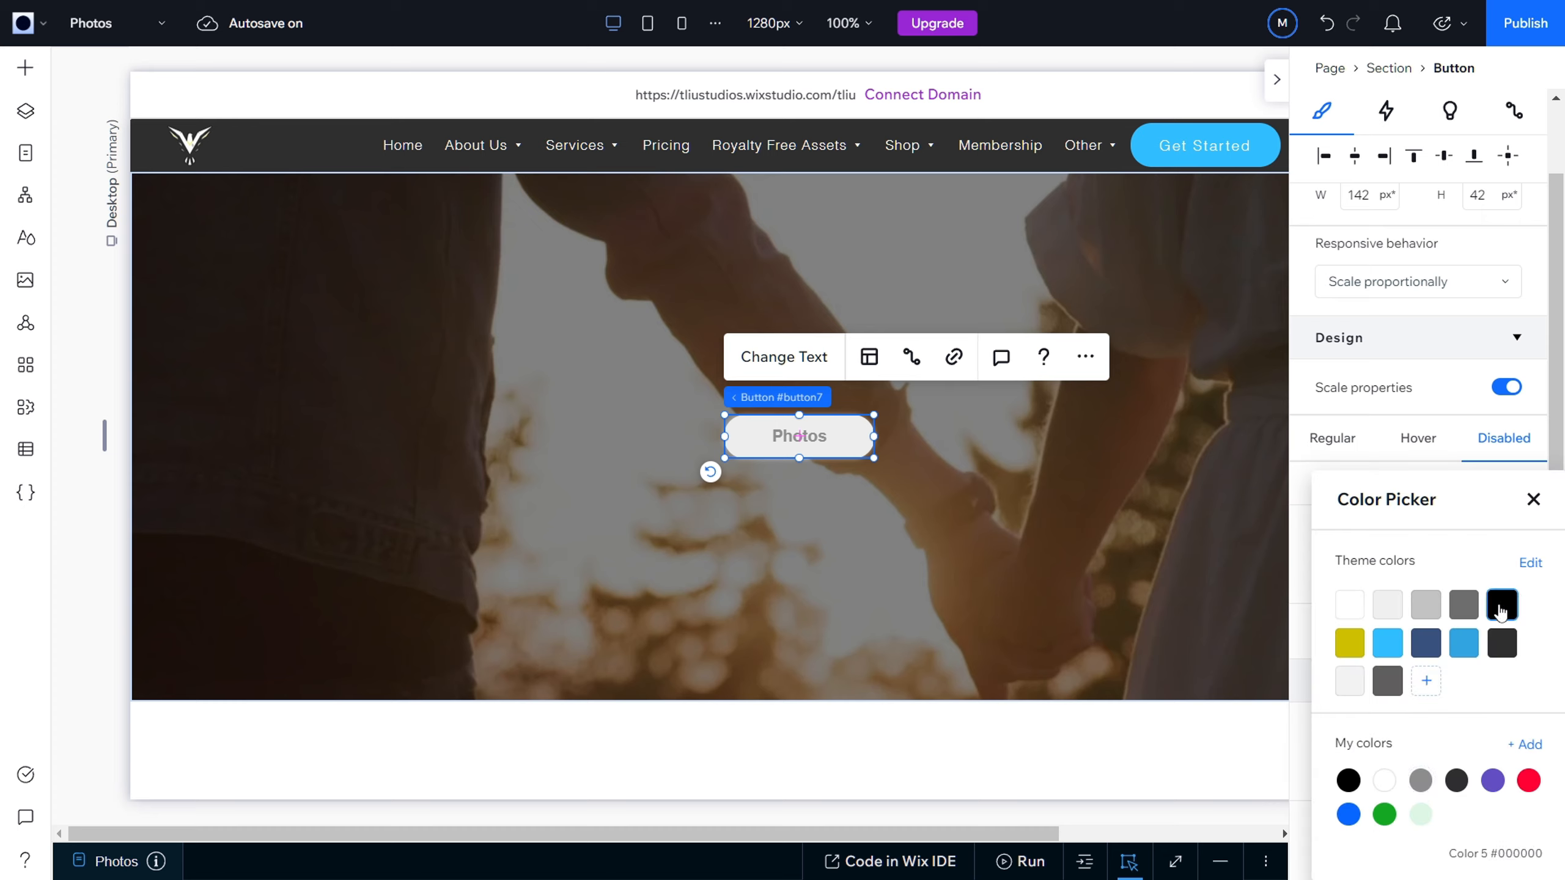
click(1302, 585)
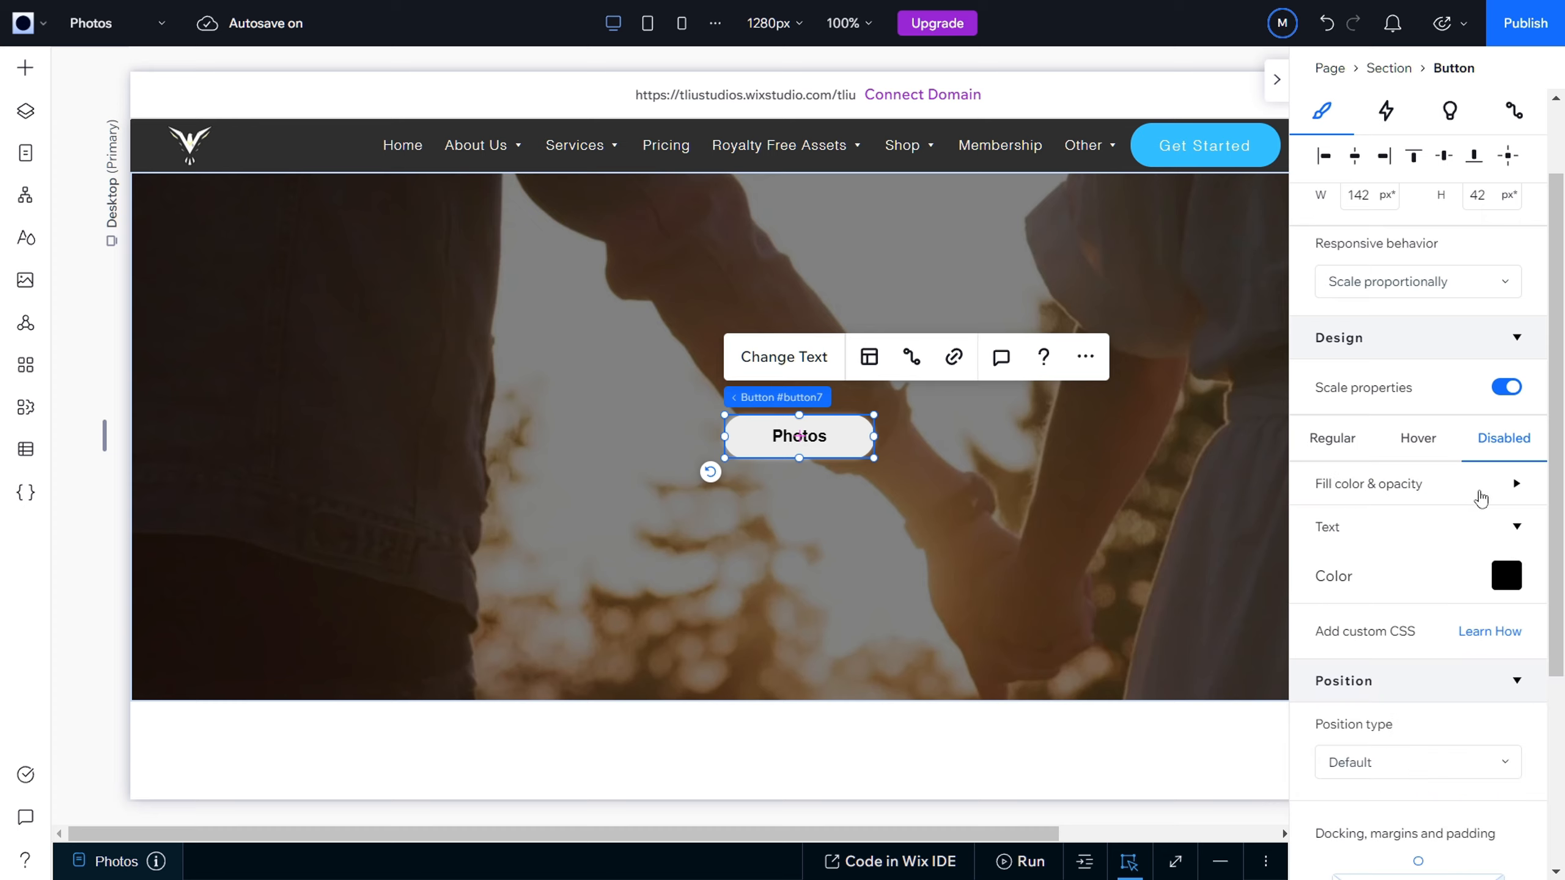
click(1517, 529)
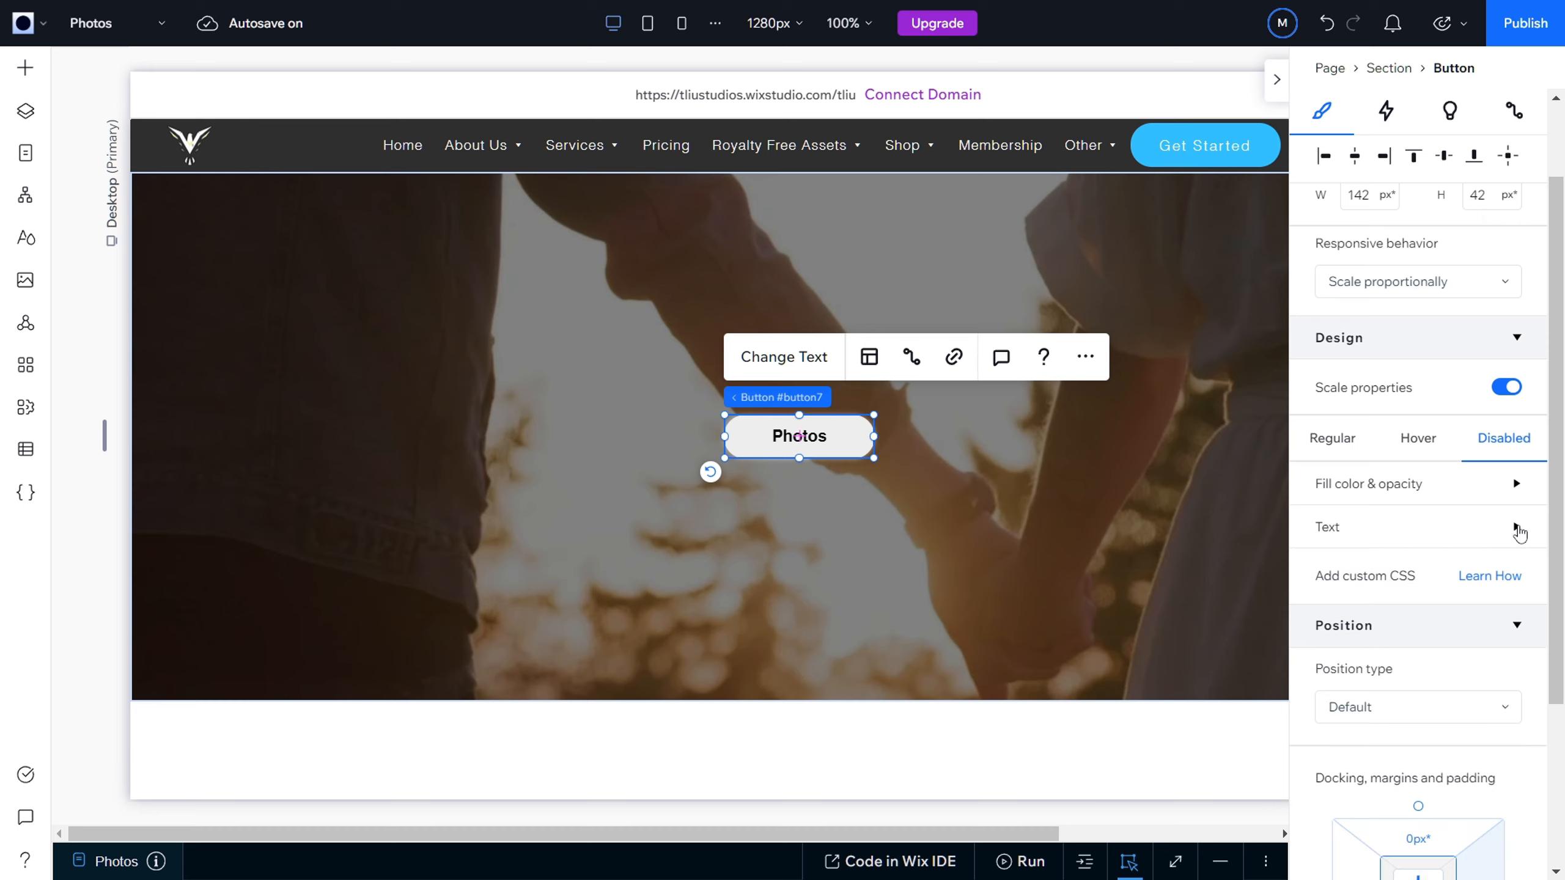
click(1517, 529)
Step: Set the Photos button's disabled-state background to the white theme color
click(1517, 485)
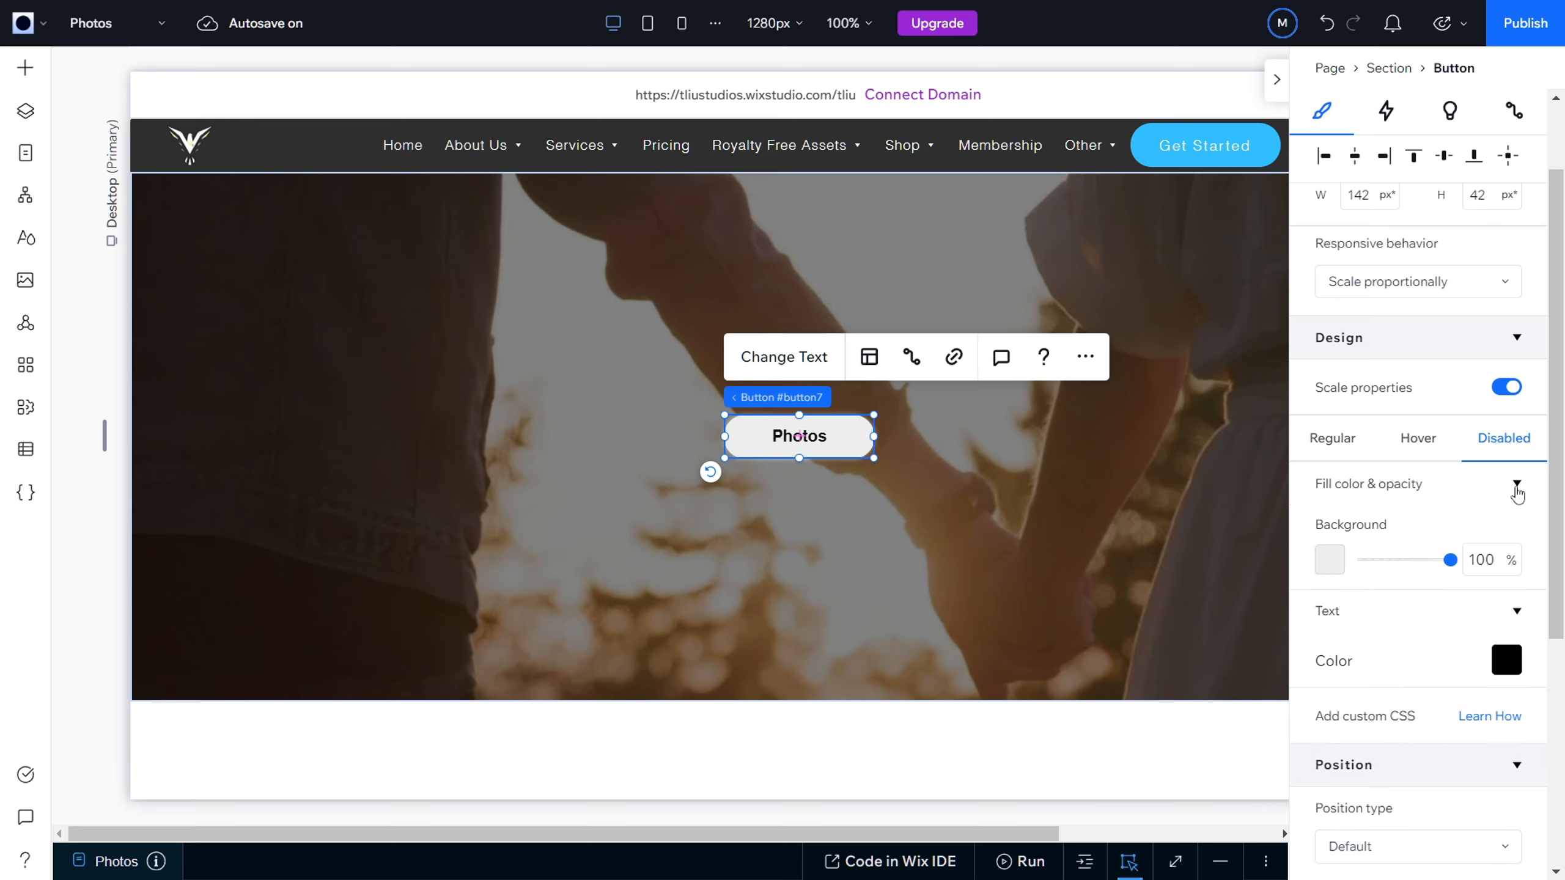
click(1330, 560)
click(1348, 602)
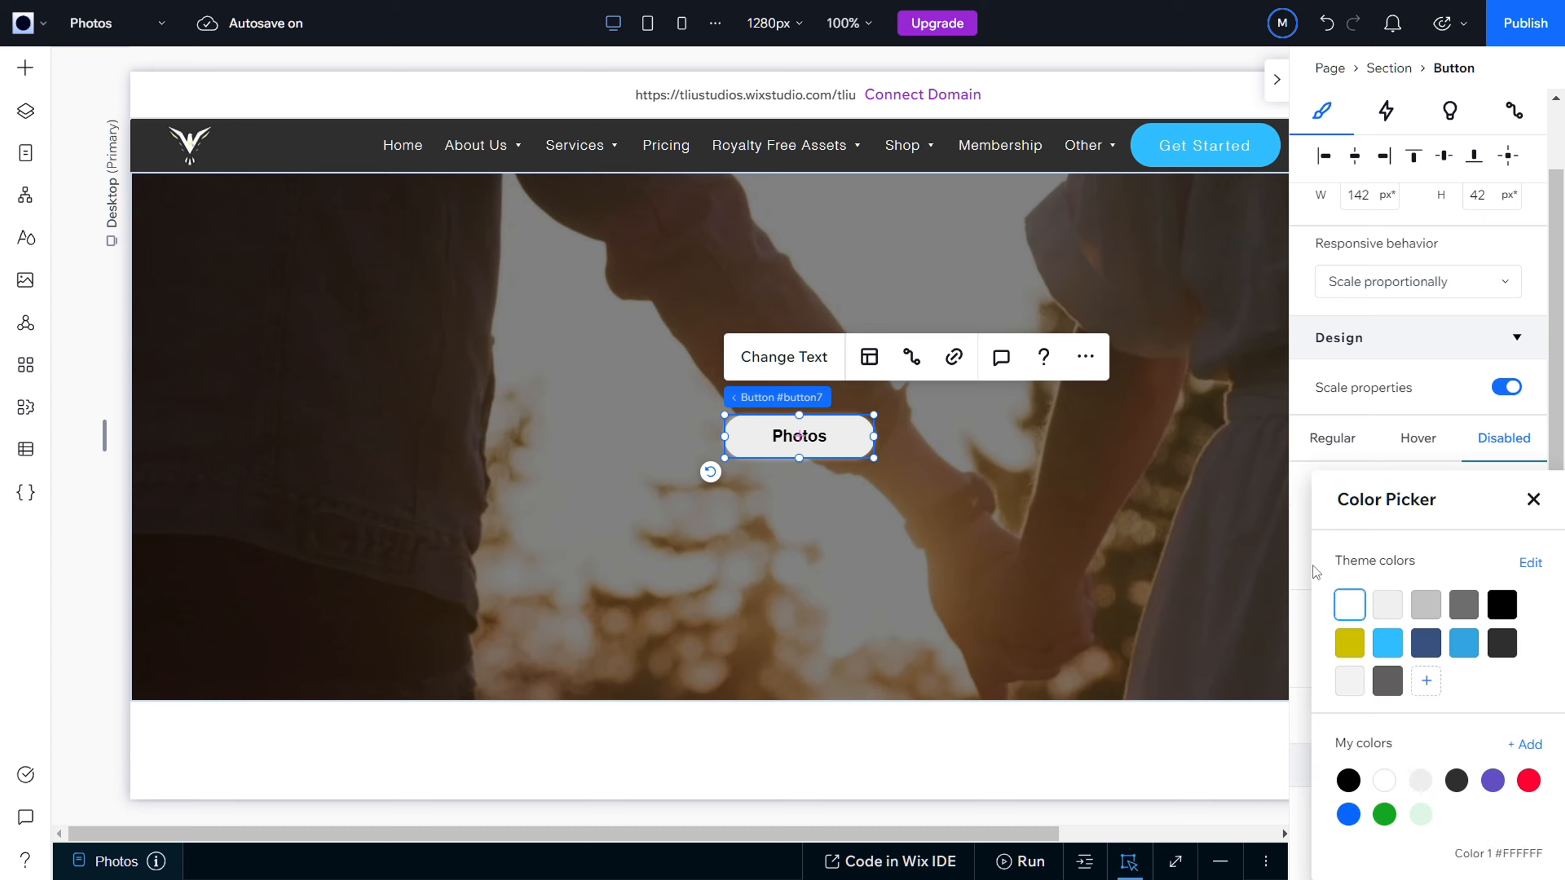
click(1304, 550)
click(1516, 611)
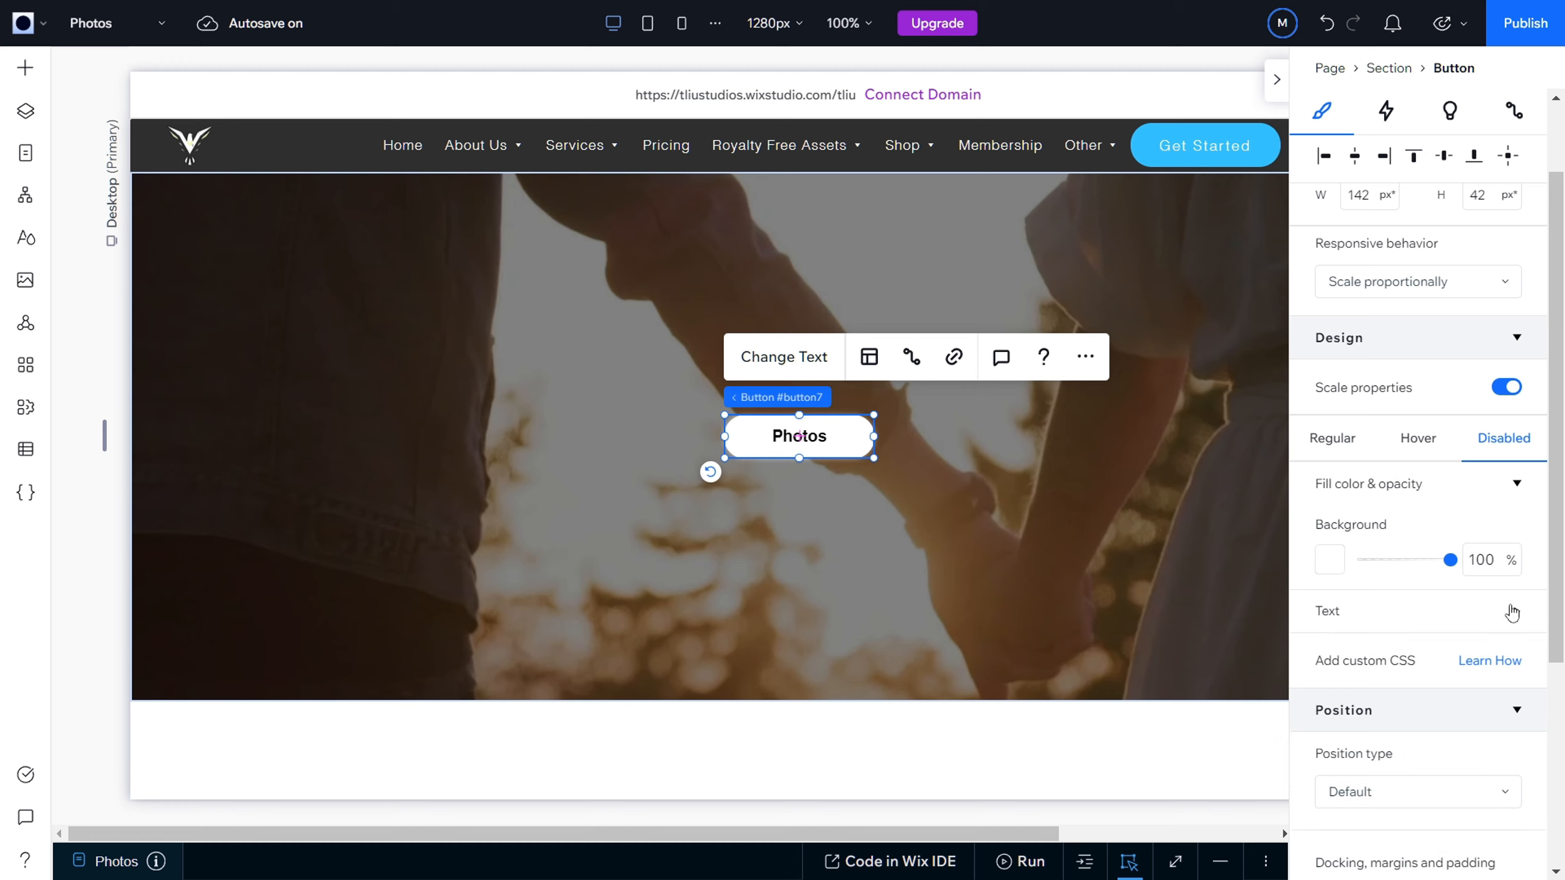
click(1517, 485)
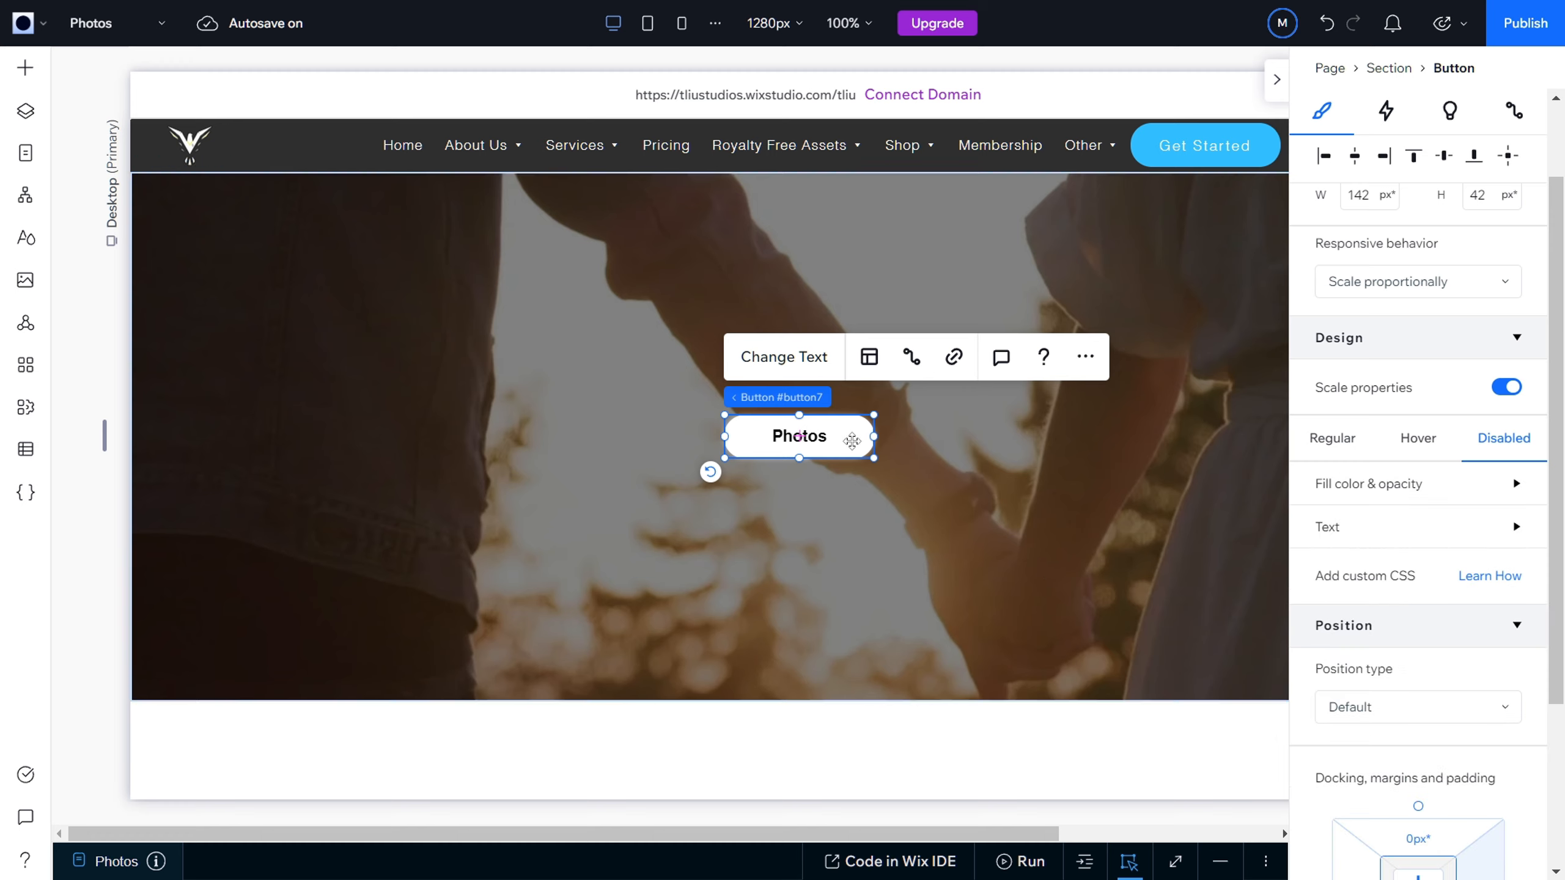
Step: Narrow the Photos button to 100 px and move it horizontally to the left part of the video section
drag(873, 438, 828, 442)
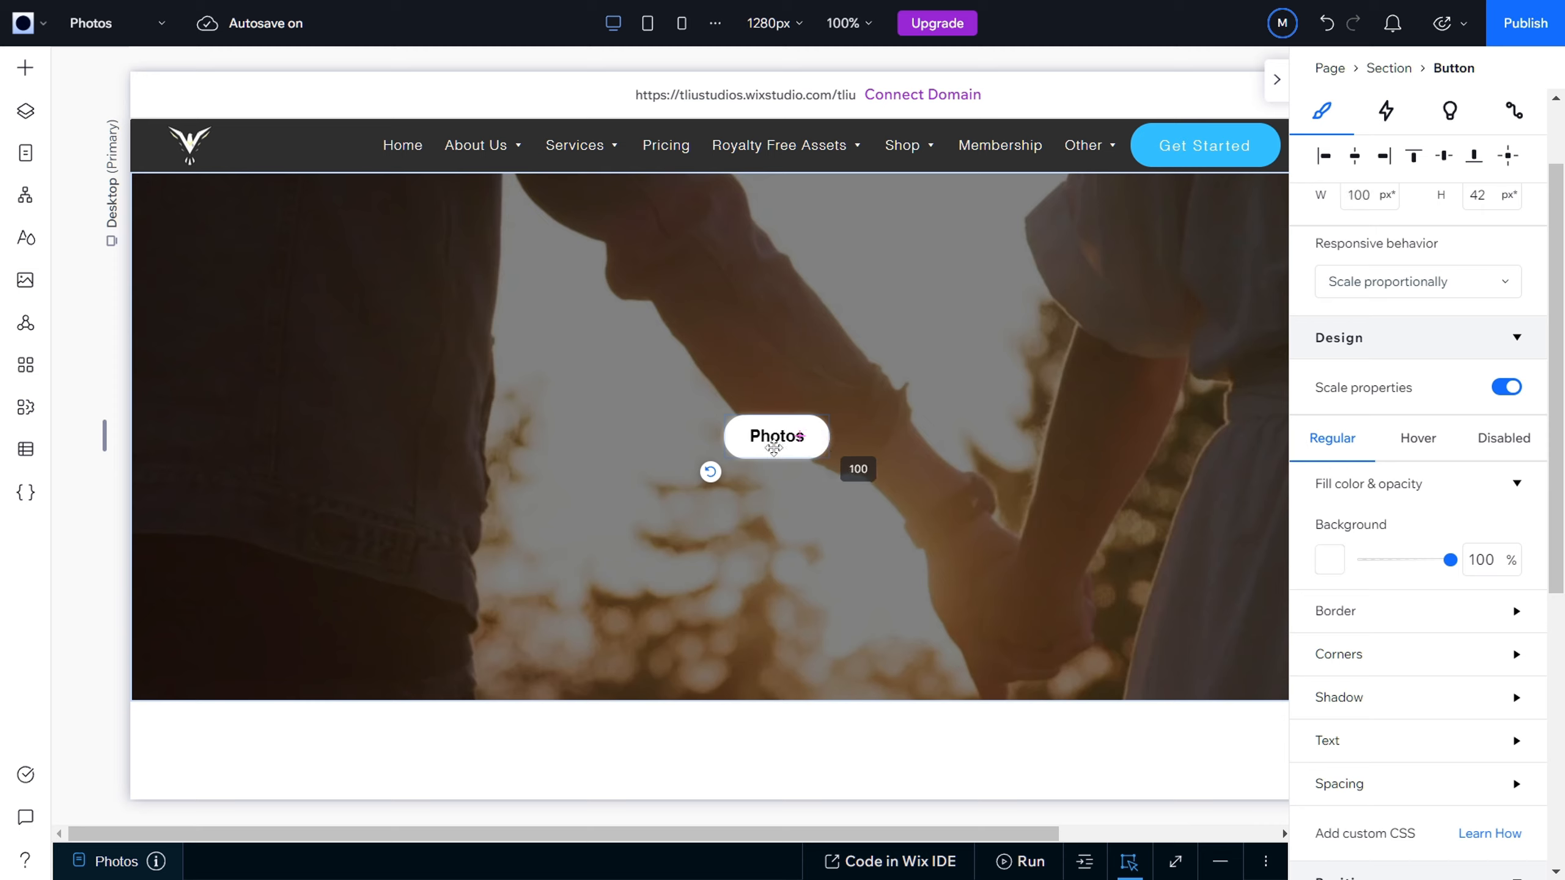
click(770, 443)
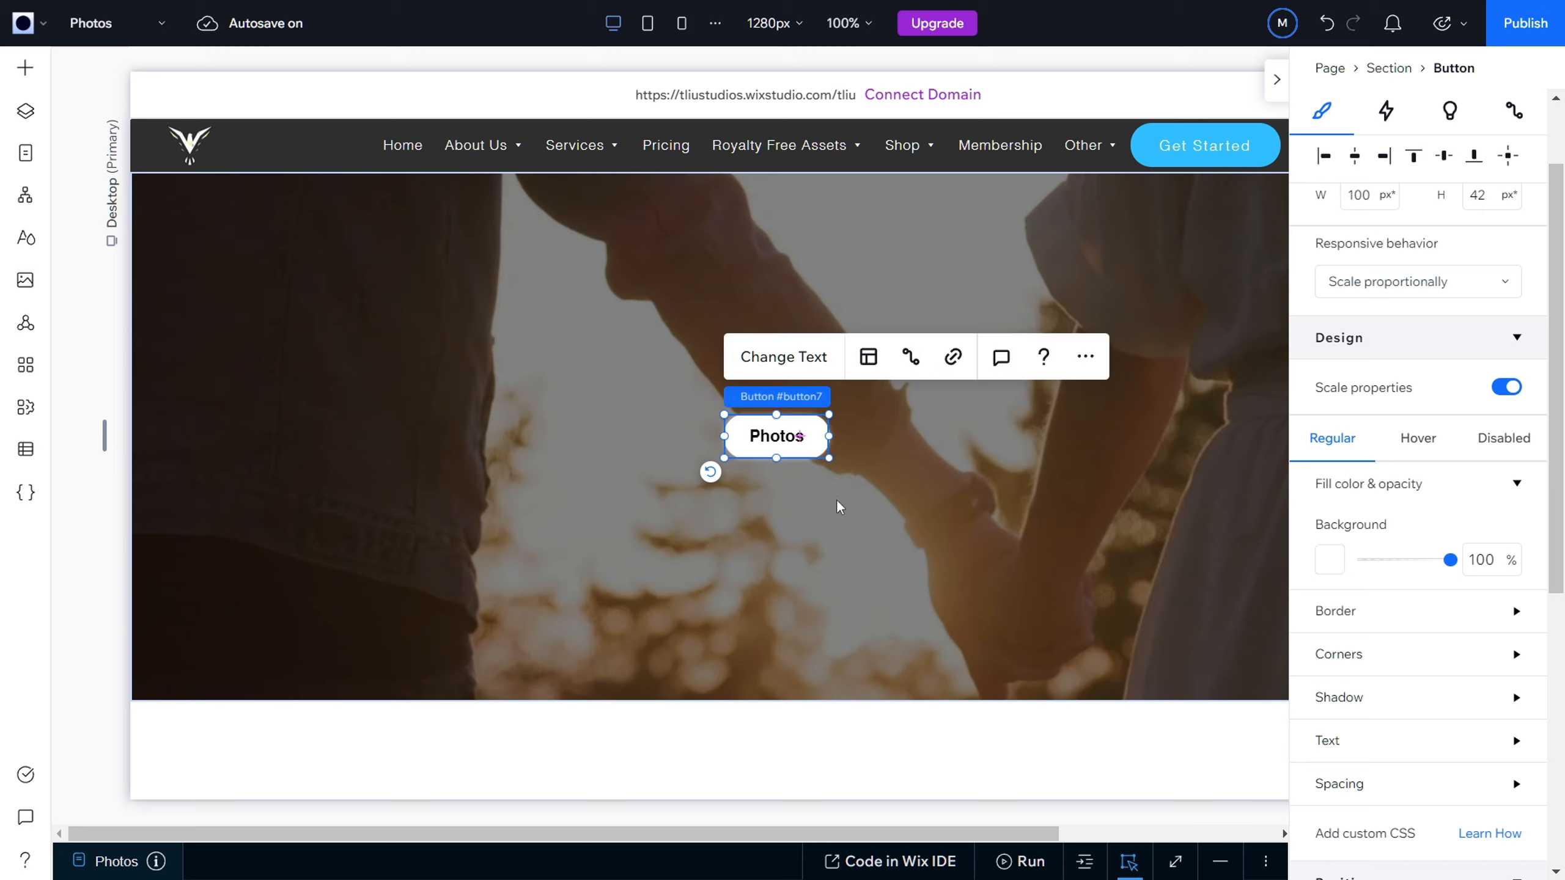
drag(777, 417, 421, 442)
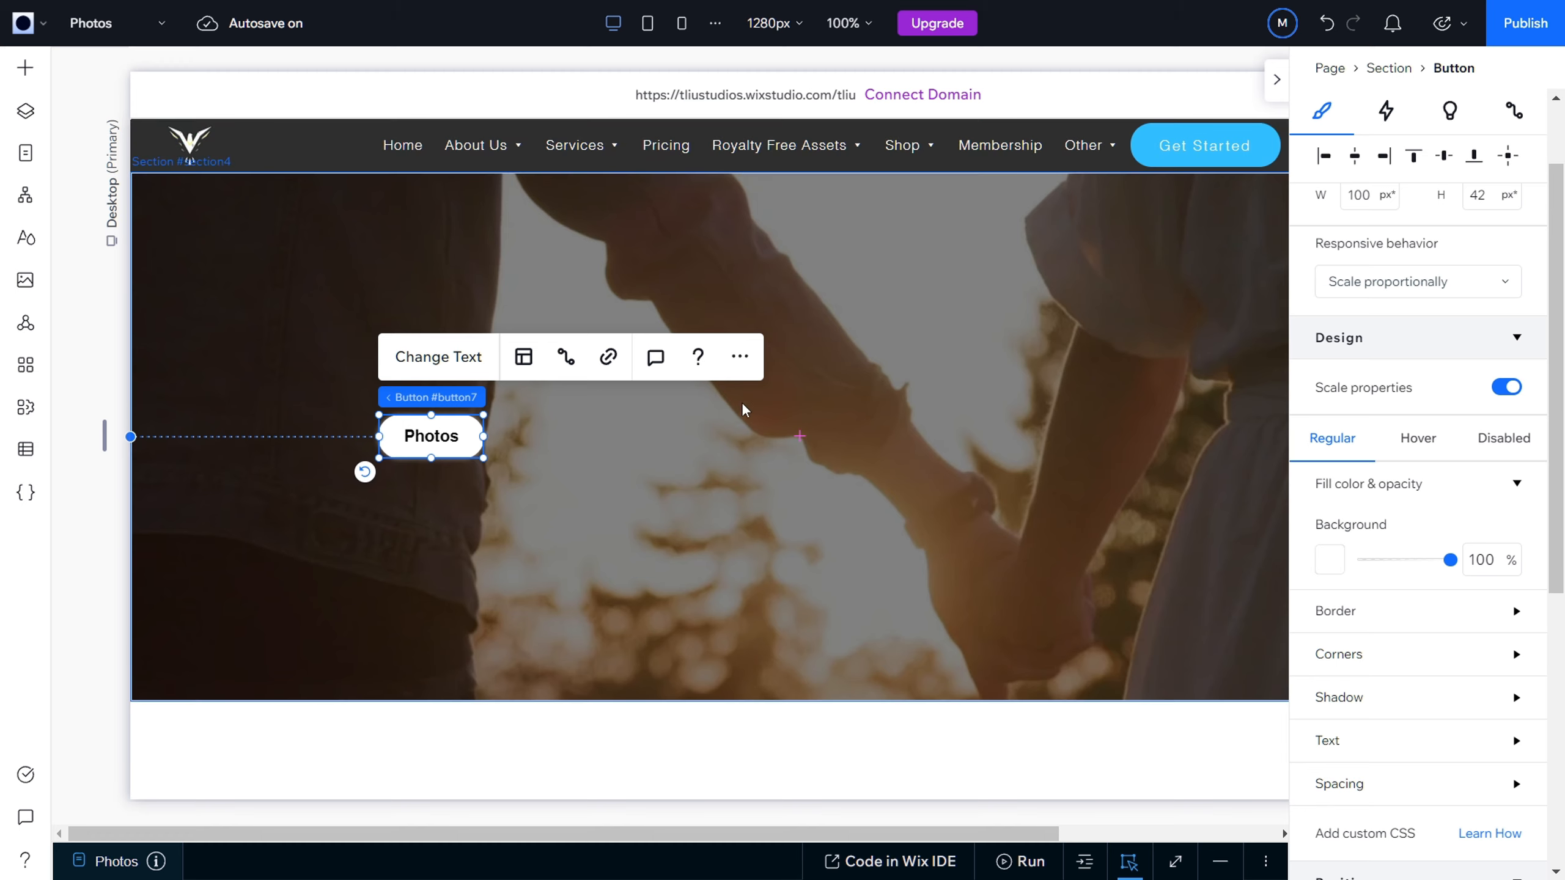
click(573, 444)
Step: Copy the Photos button, paste the duplicate into the video section and place it directly beside the original, level with it at about X 348, Y 229
click(446, 440)
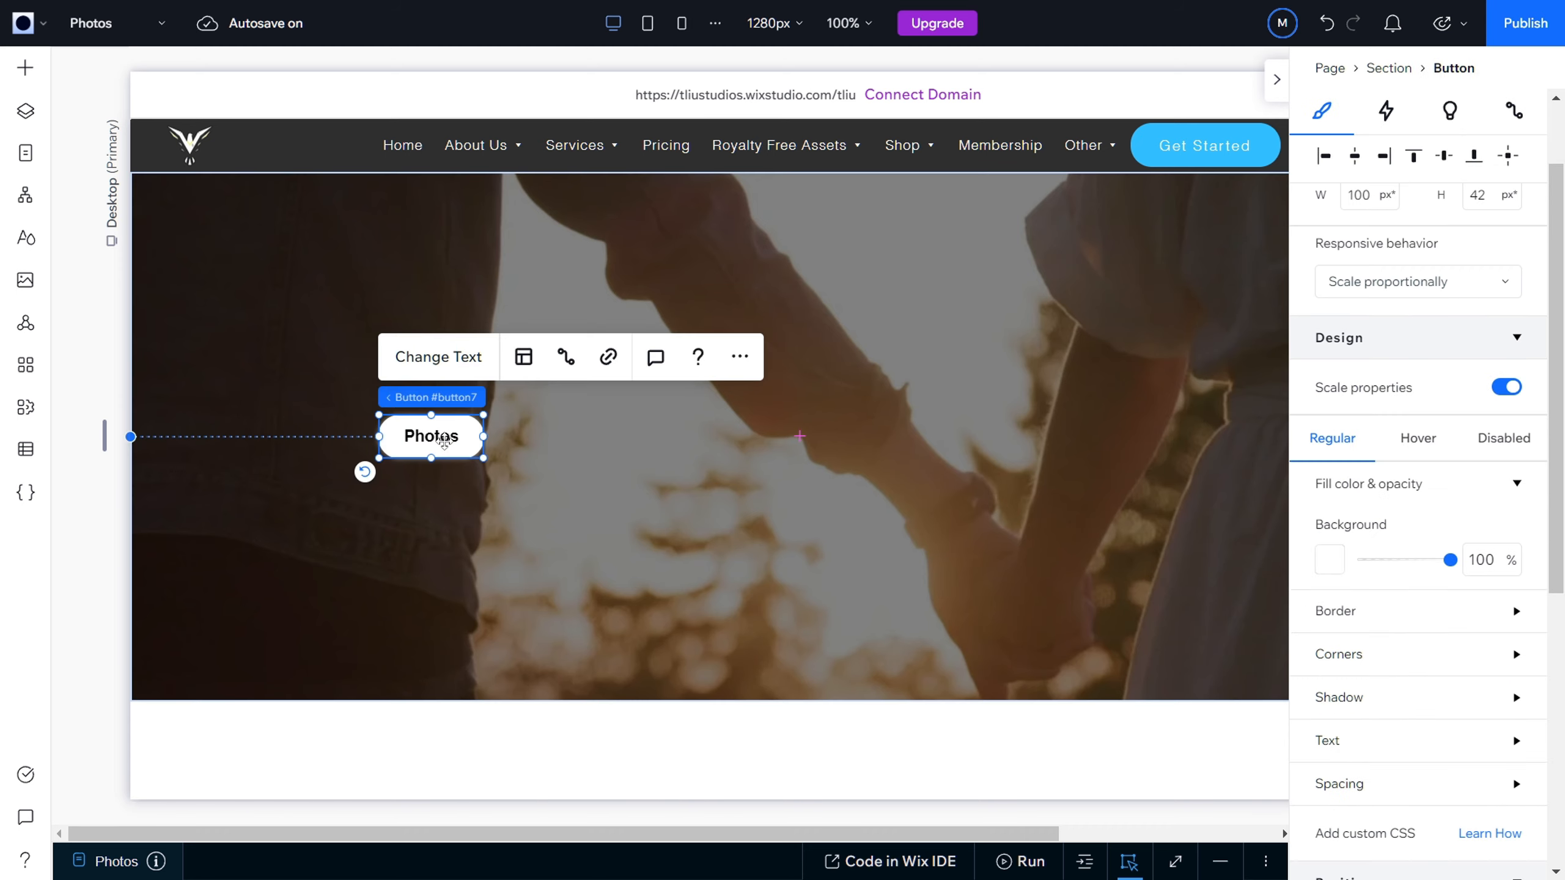
right_click(445, 440)
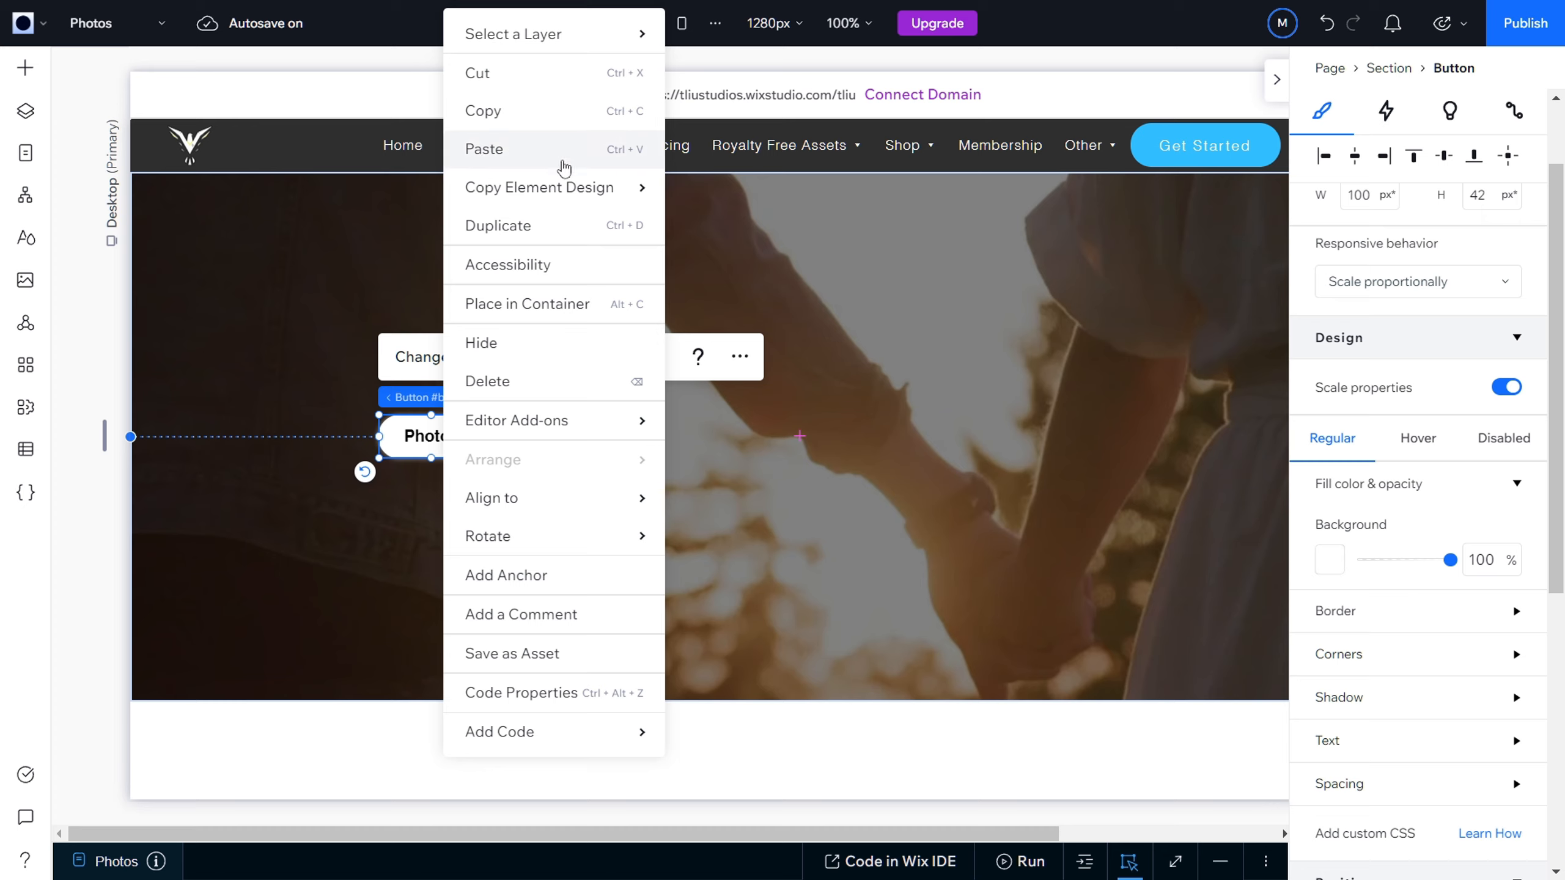
click(528, 118)
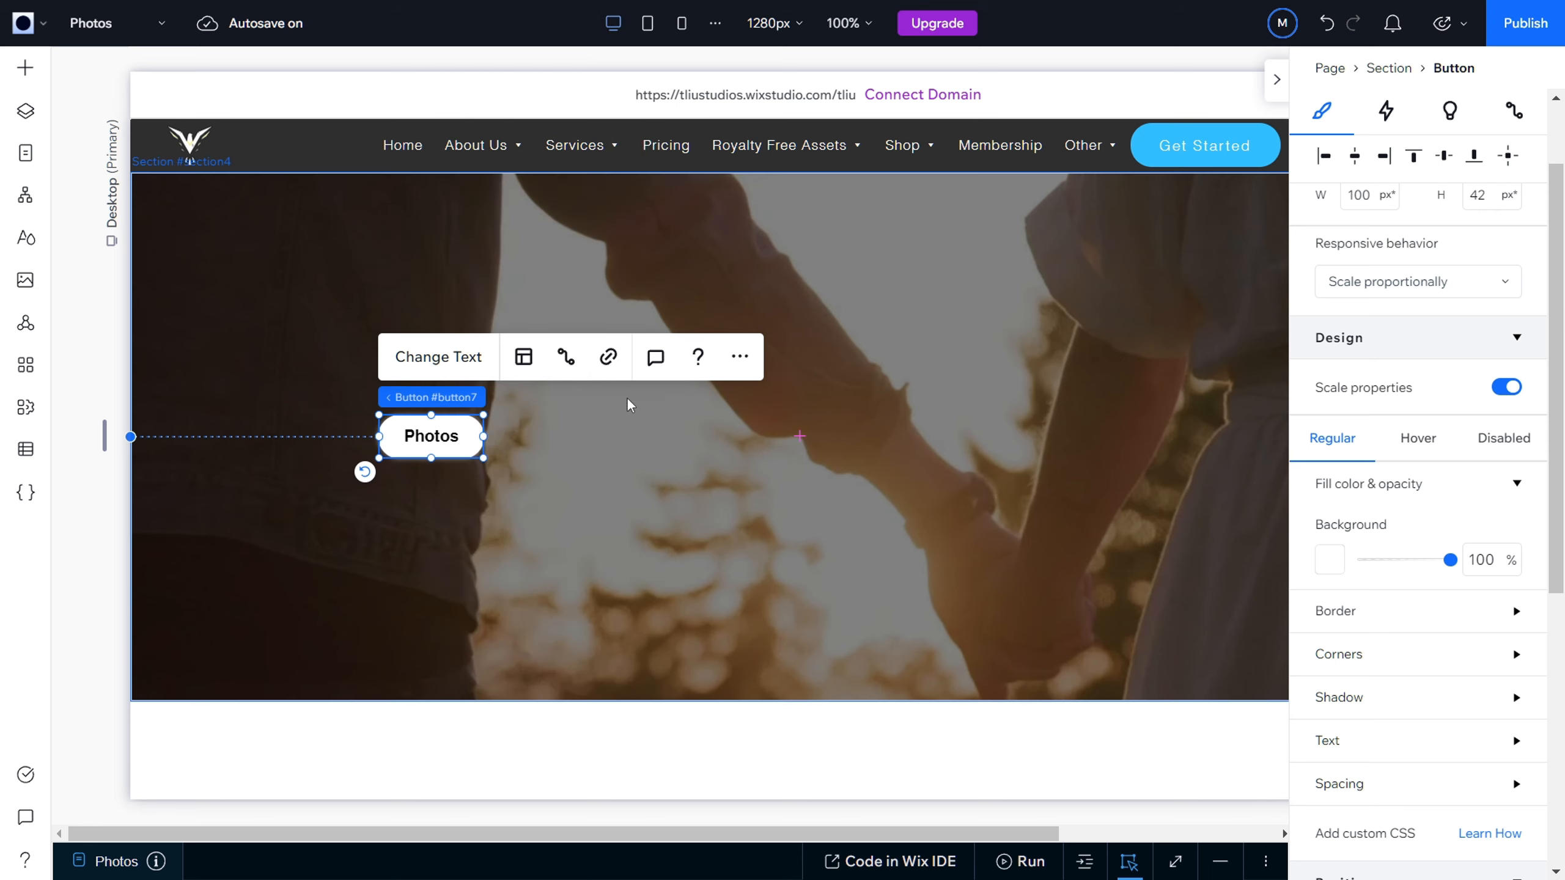
right_click(552, 442)
click(599, 277)
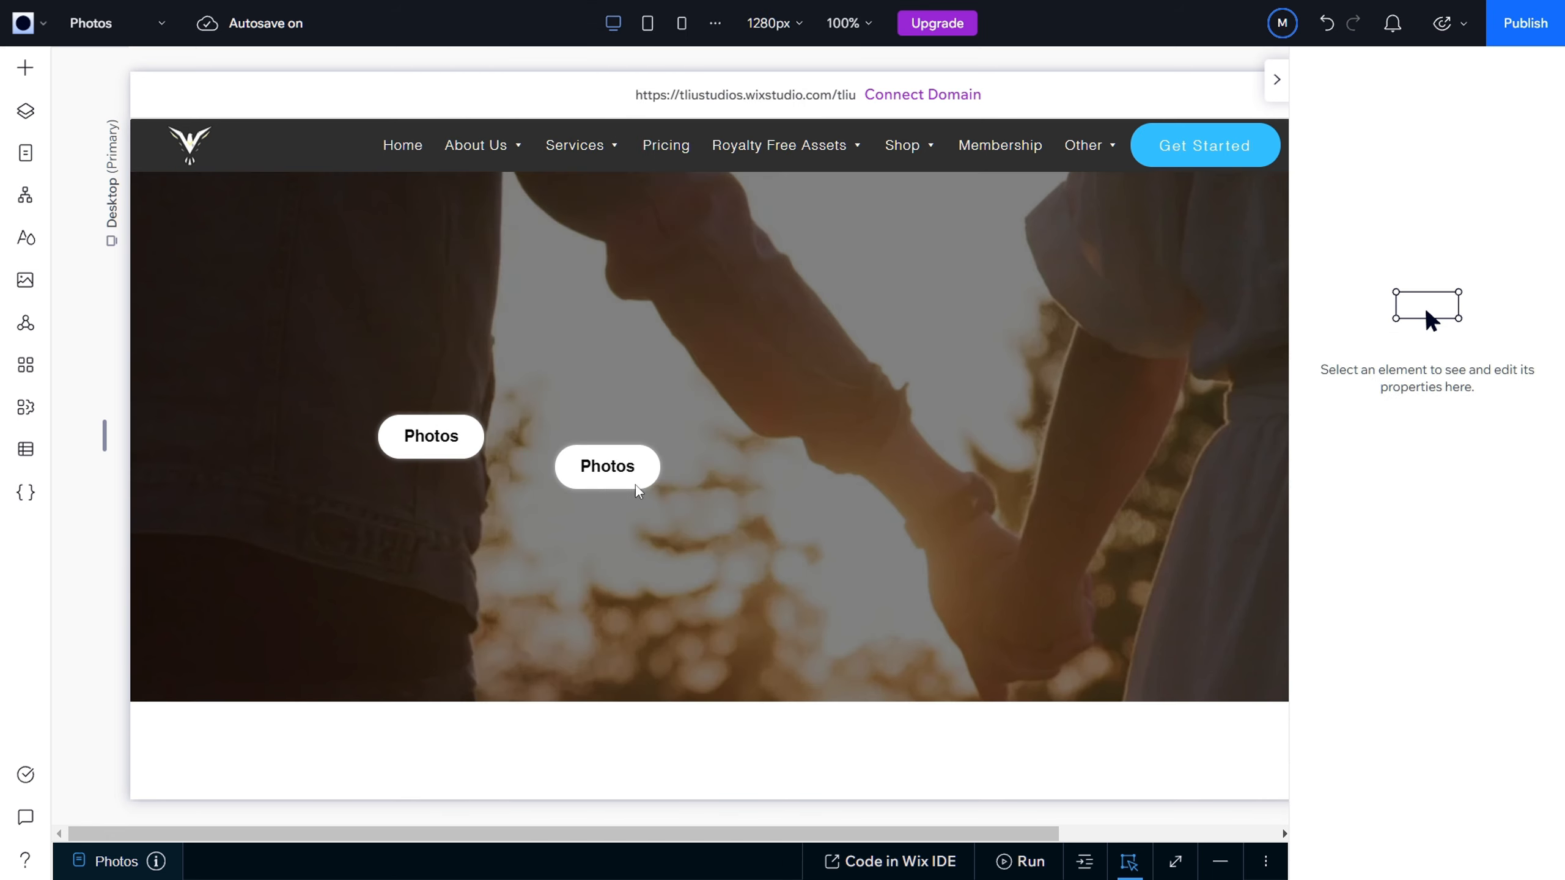
click(568, 474)
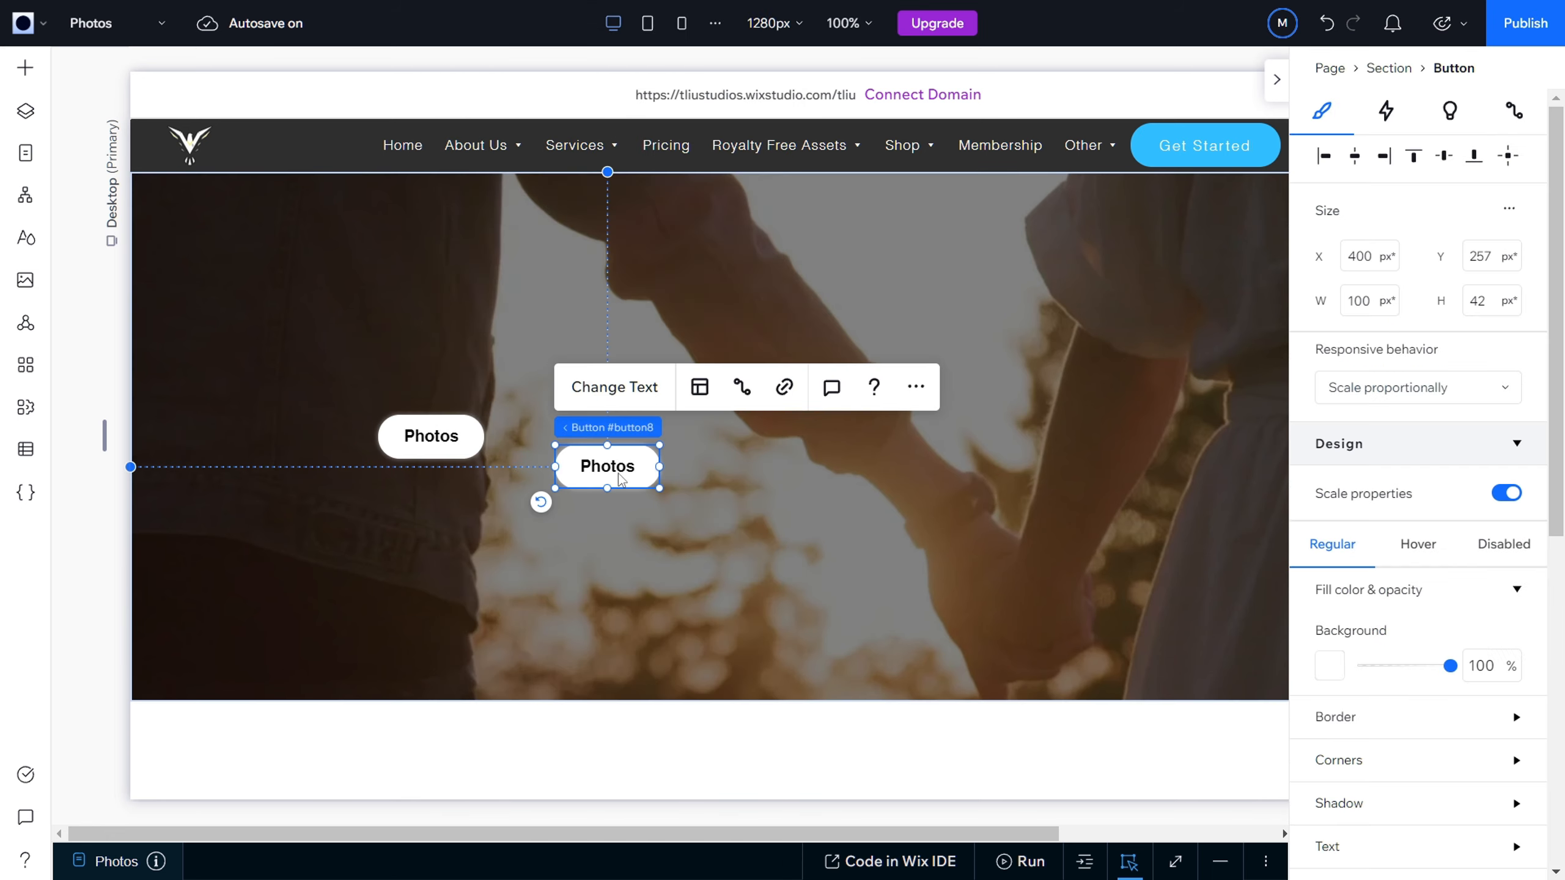
drag(619, 466, 552, 436)
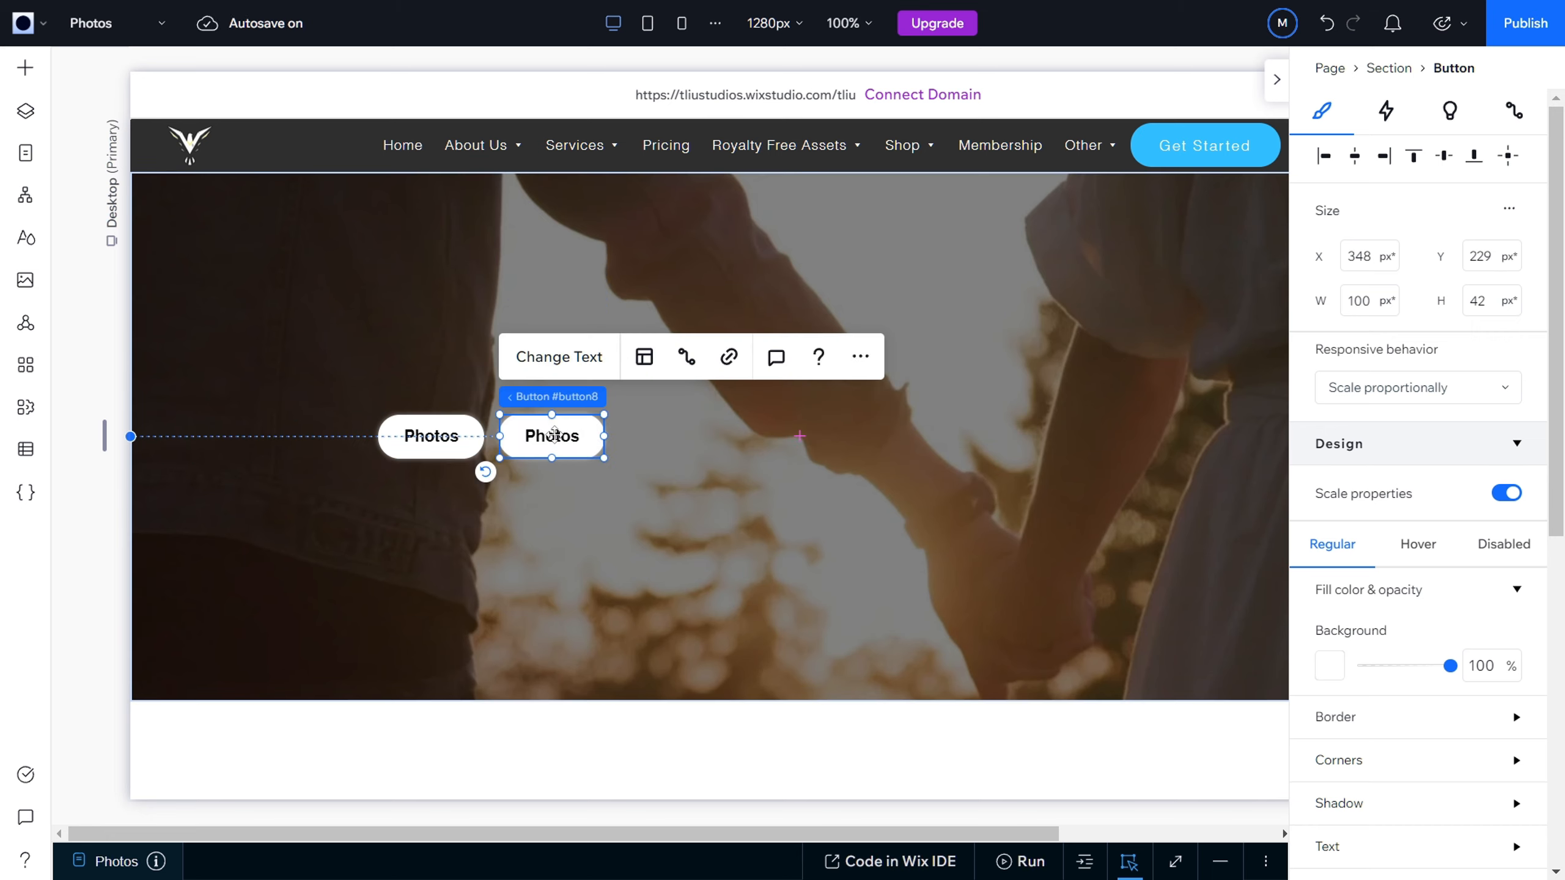
Step: Change the duplicated button's text to Cartoons and close its settings
double_click(551, 437)
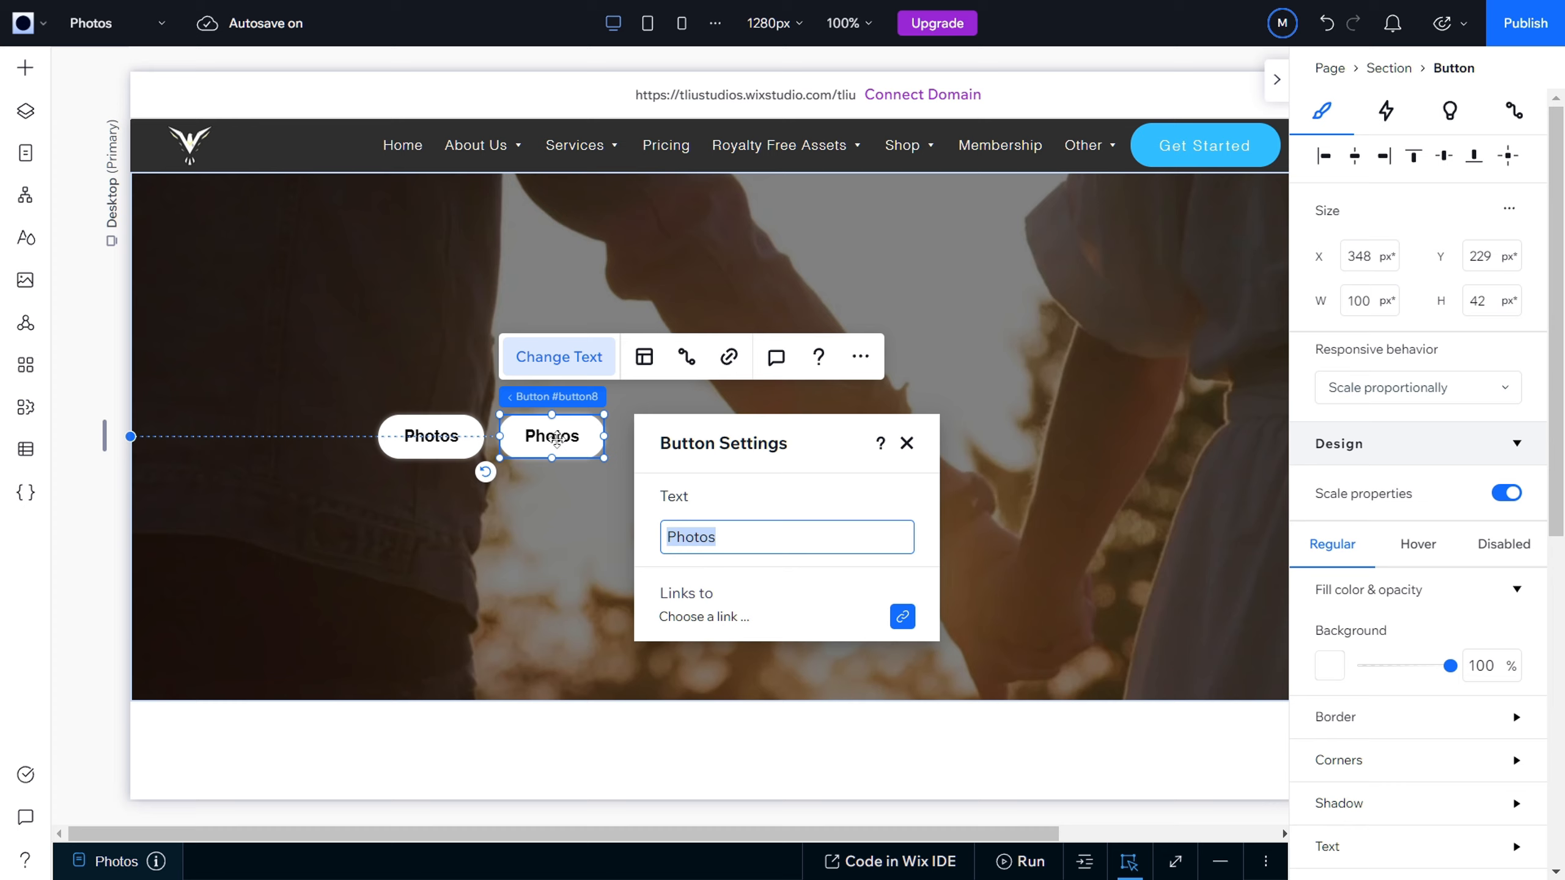
text(Cartoons)
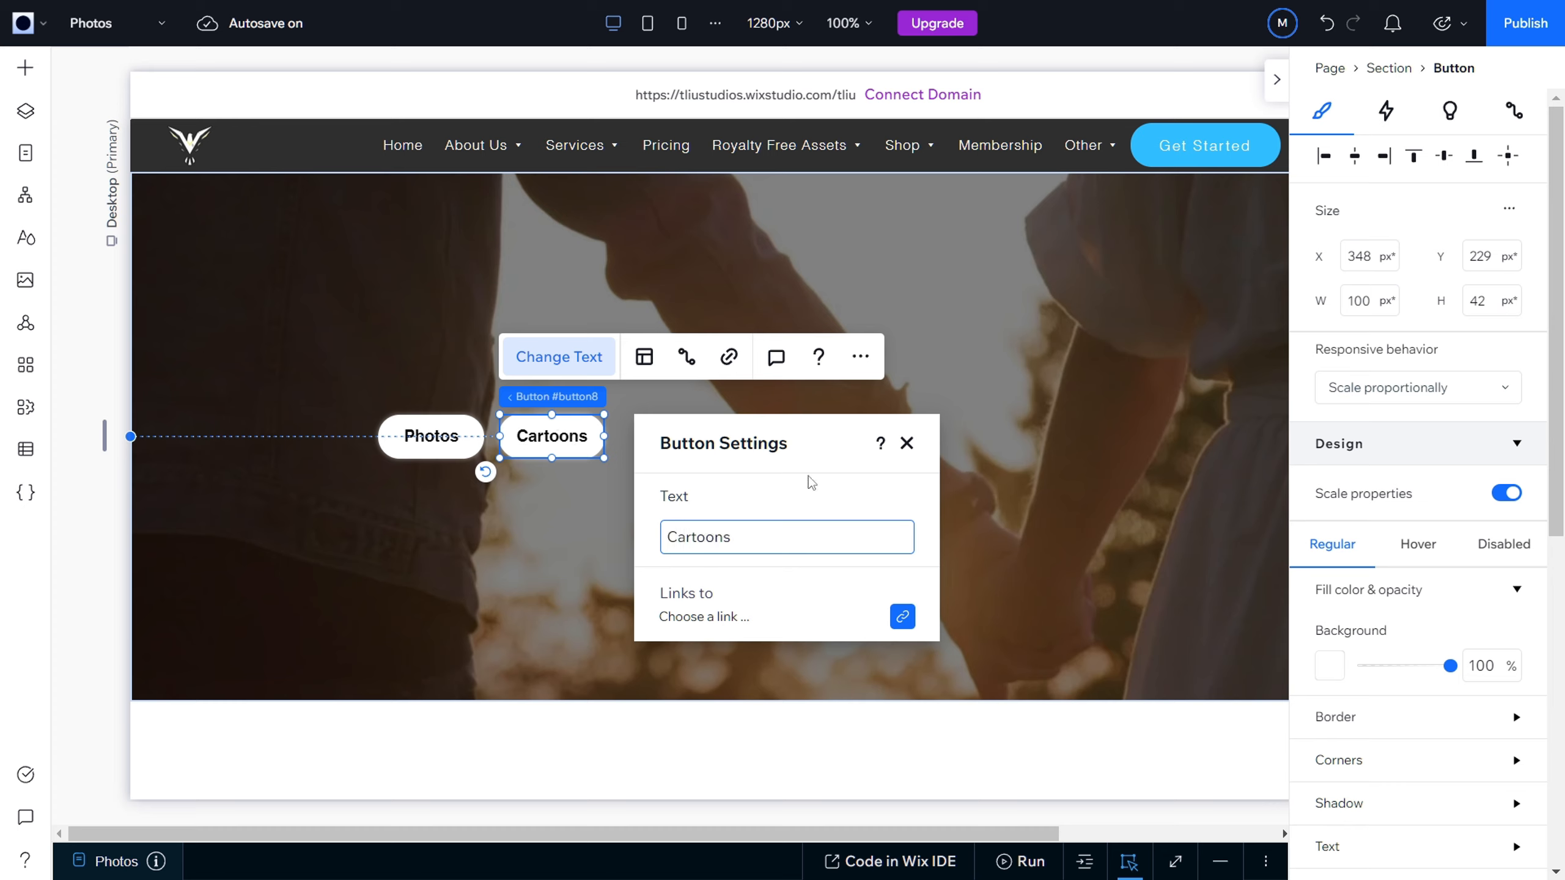
click(905, 445)
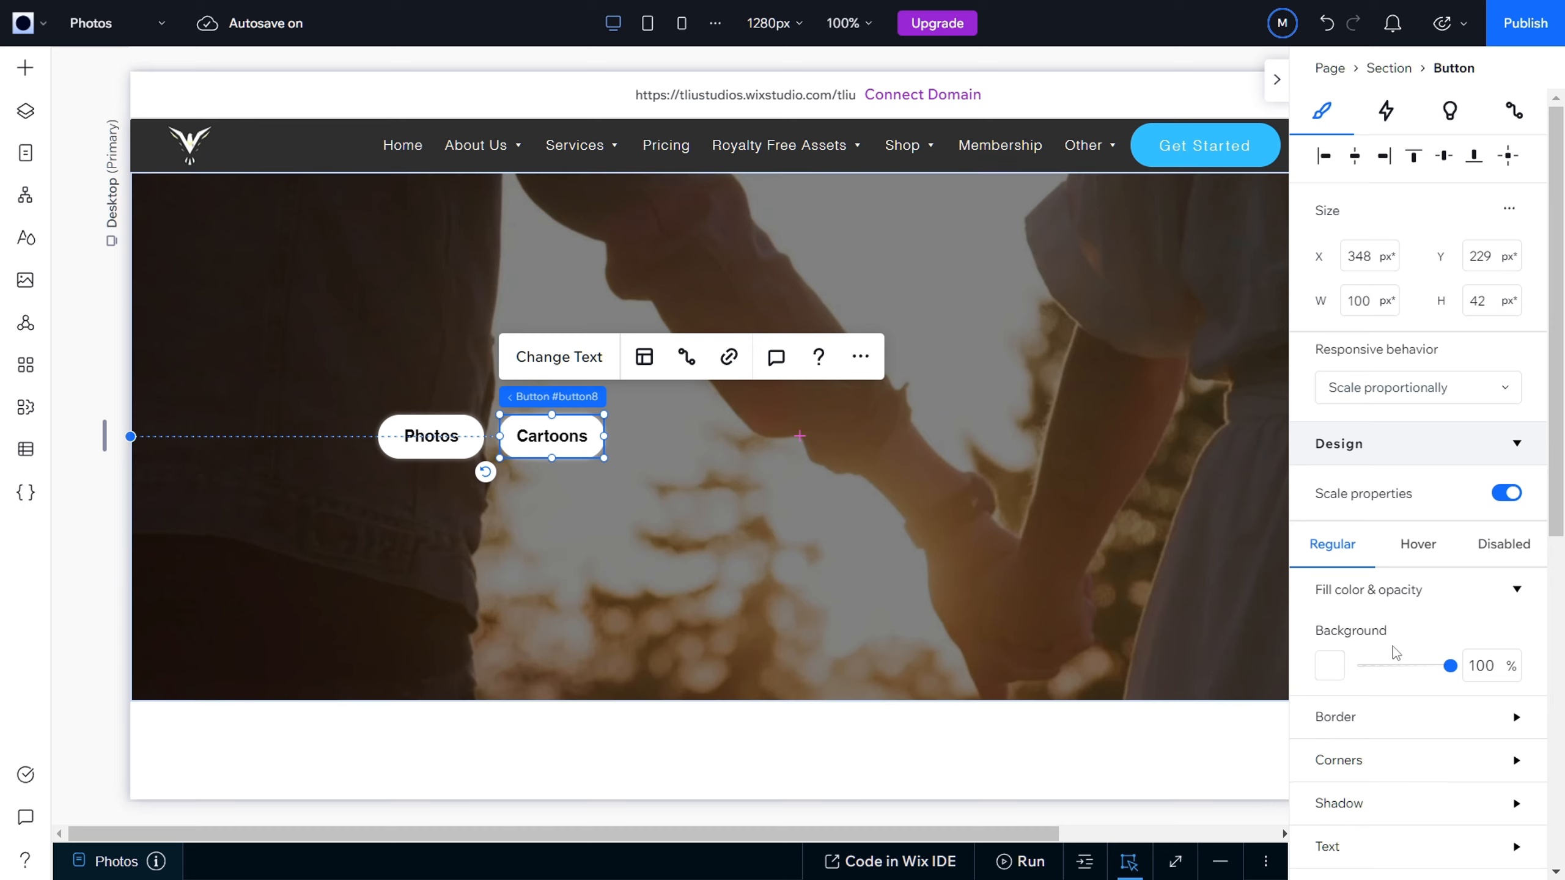
Step: Set the Cartoons button's regular-state background opacity to 0% and turn off its shadow
drag(1451, 666, 1343, 675)
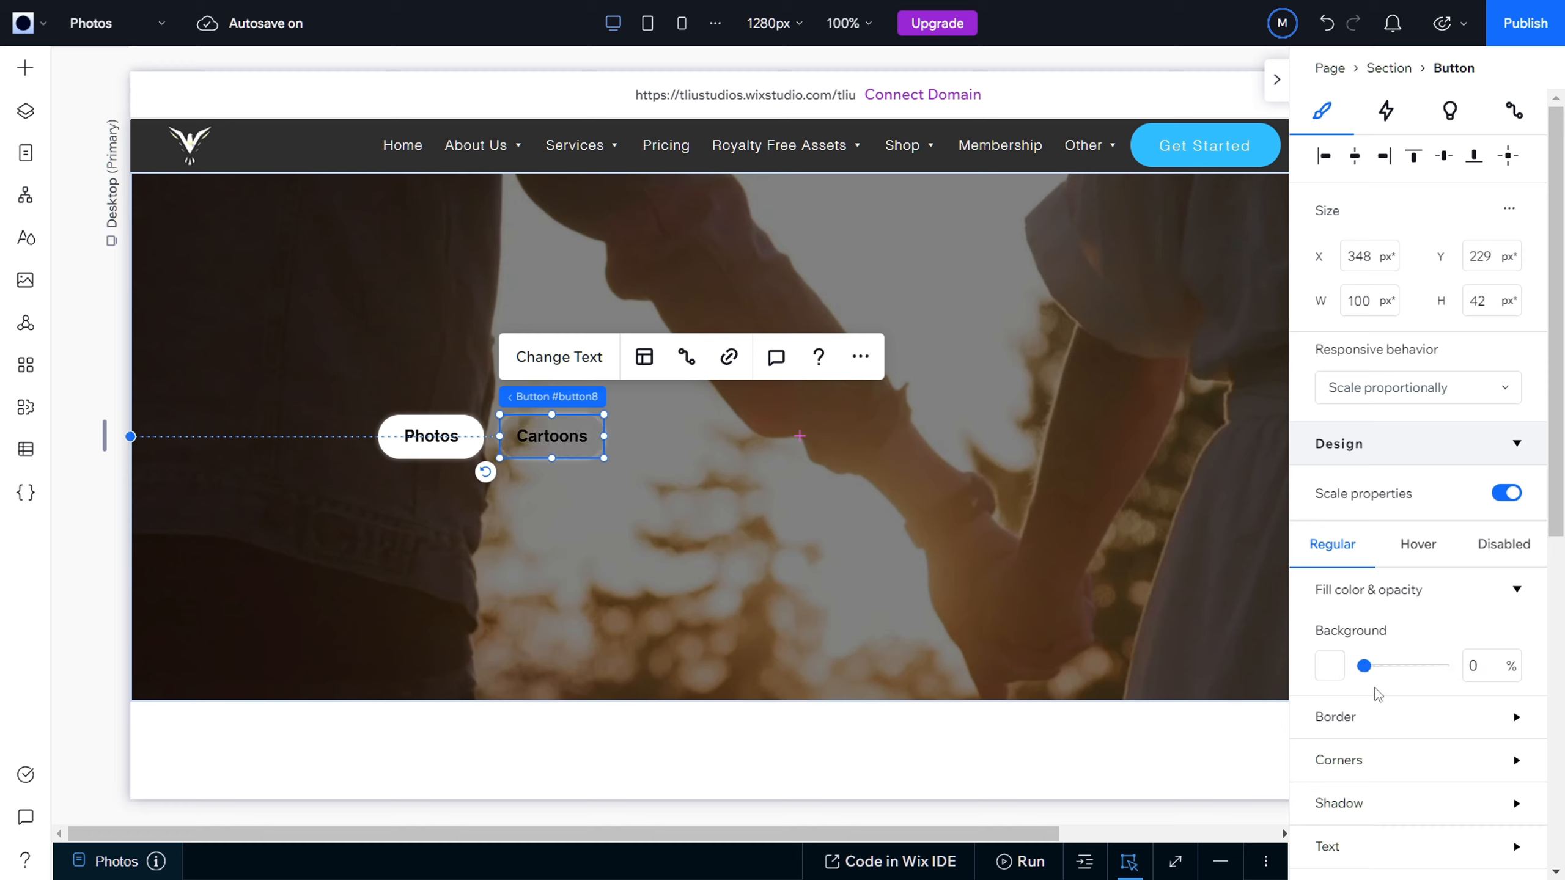
scroll(1381, 690, down, 2)
click(1513, 702)
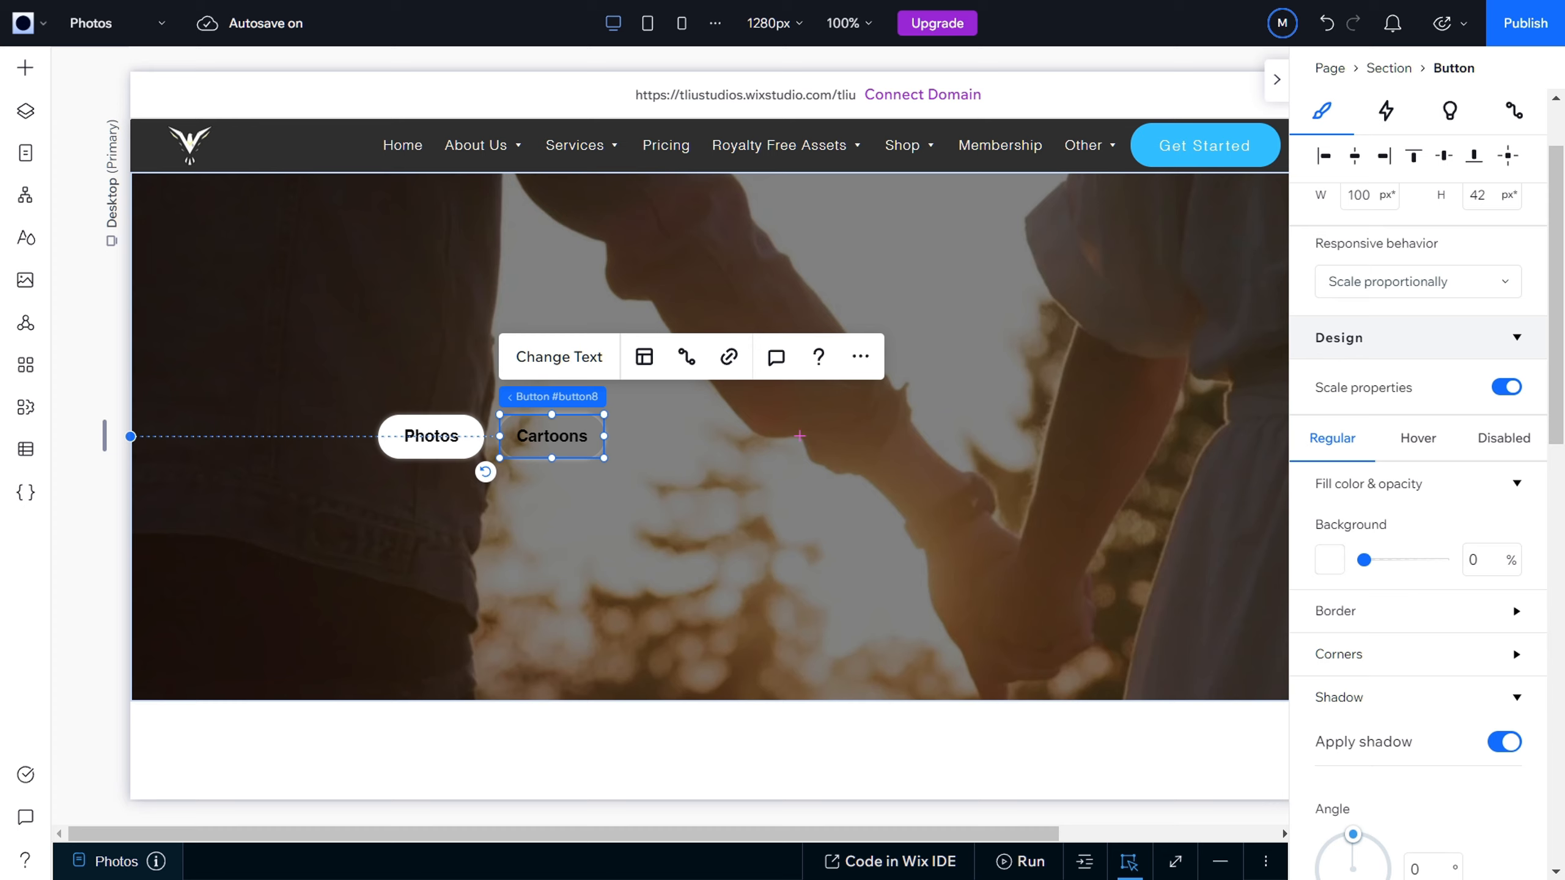
click(1514, 704)
click(1514, 708)
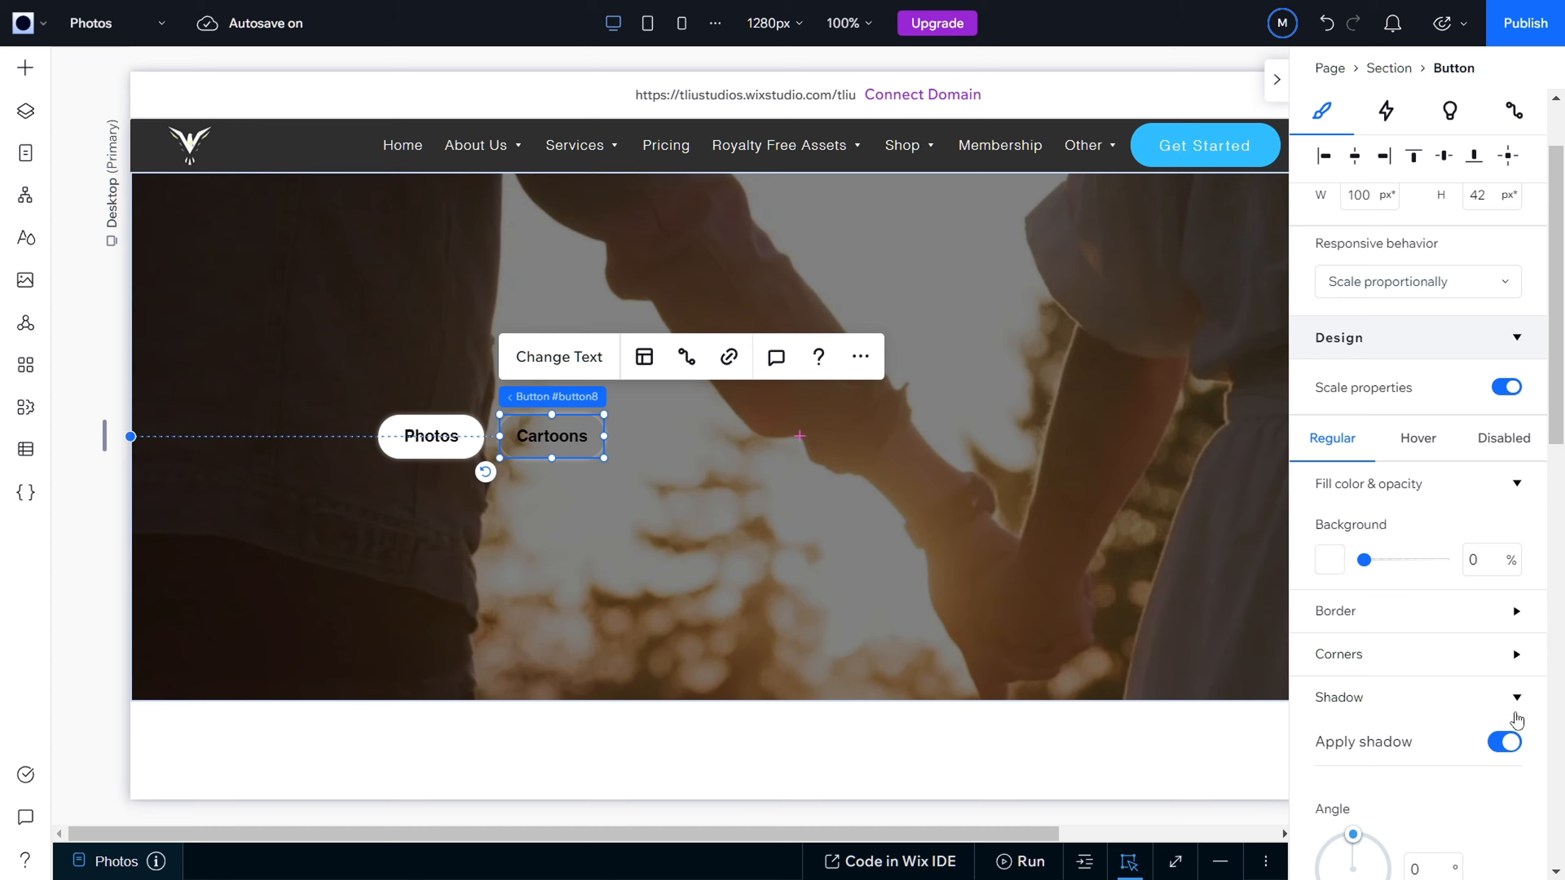
click(1503, 744)
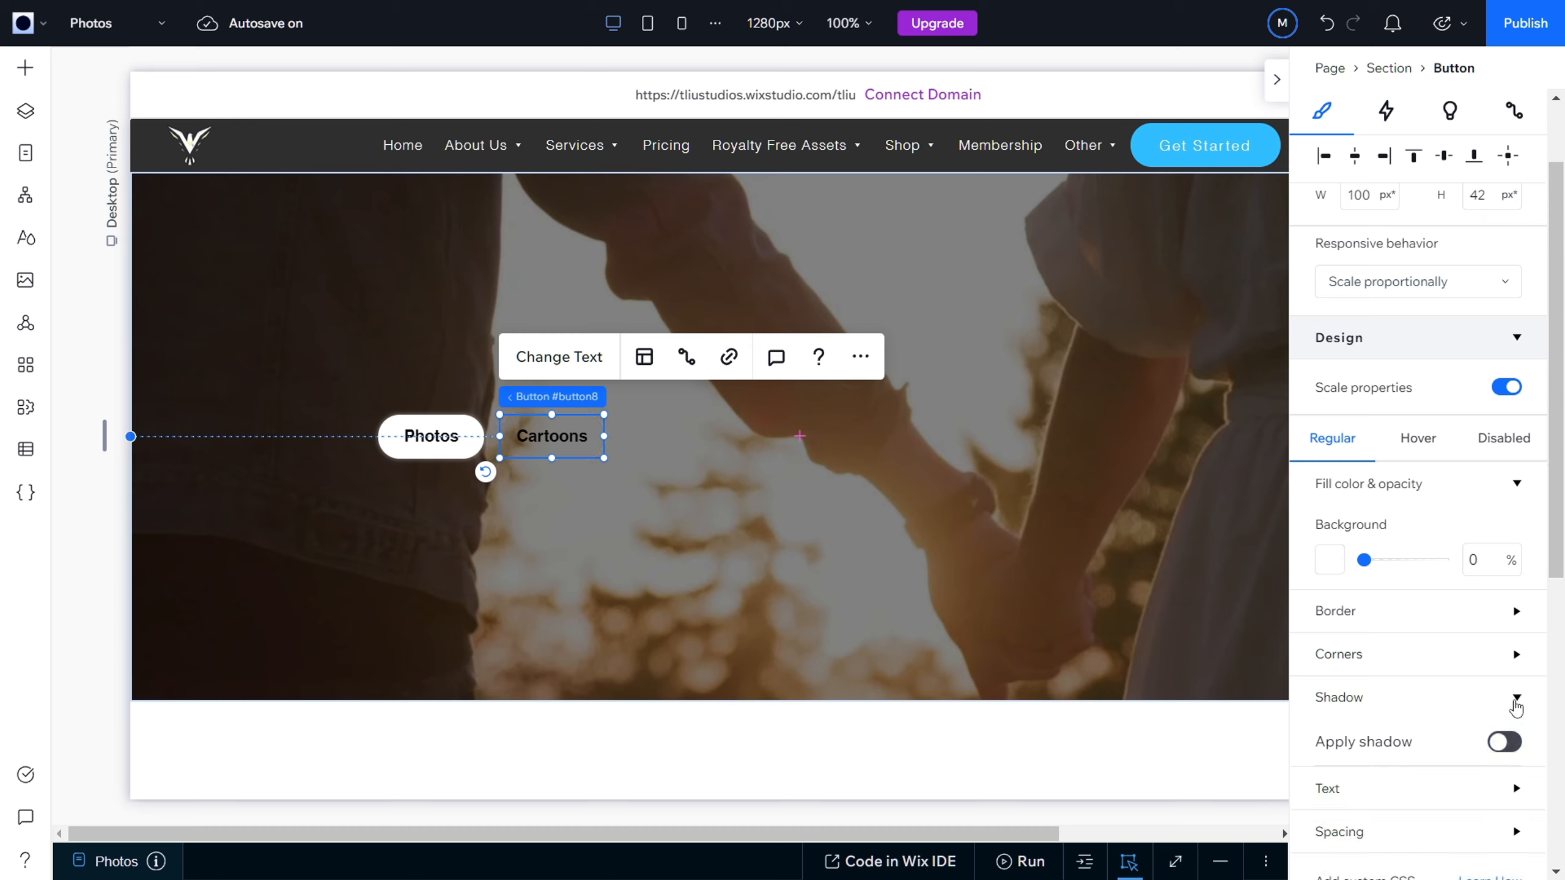
click(1515, 701)
Step: Set the Cartoons button's regular-state text to the white theme color
click(1515, 740)
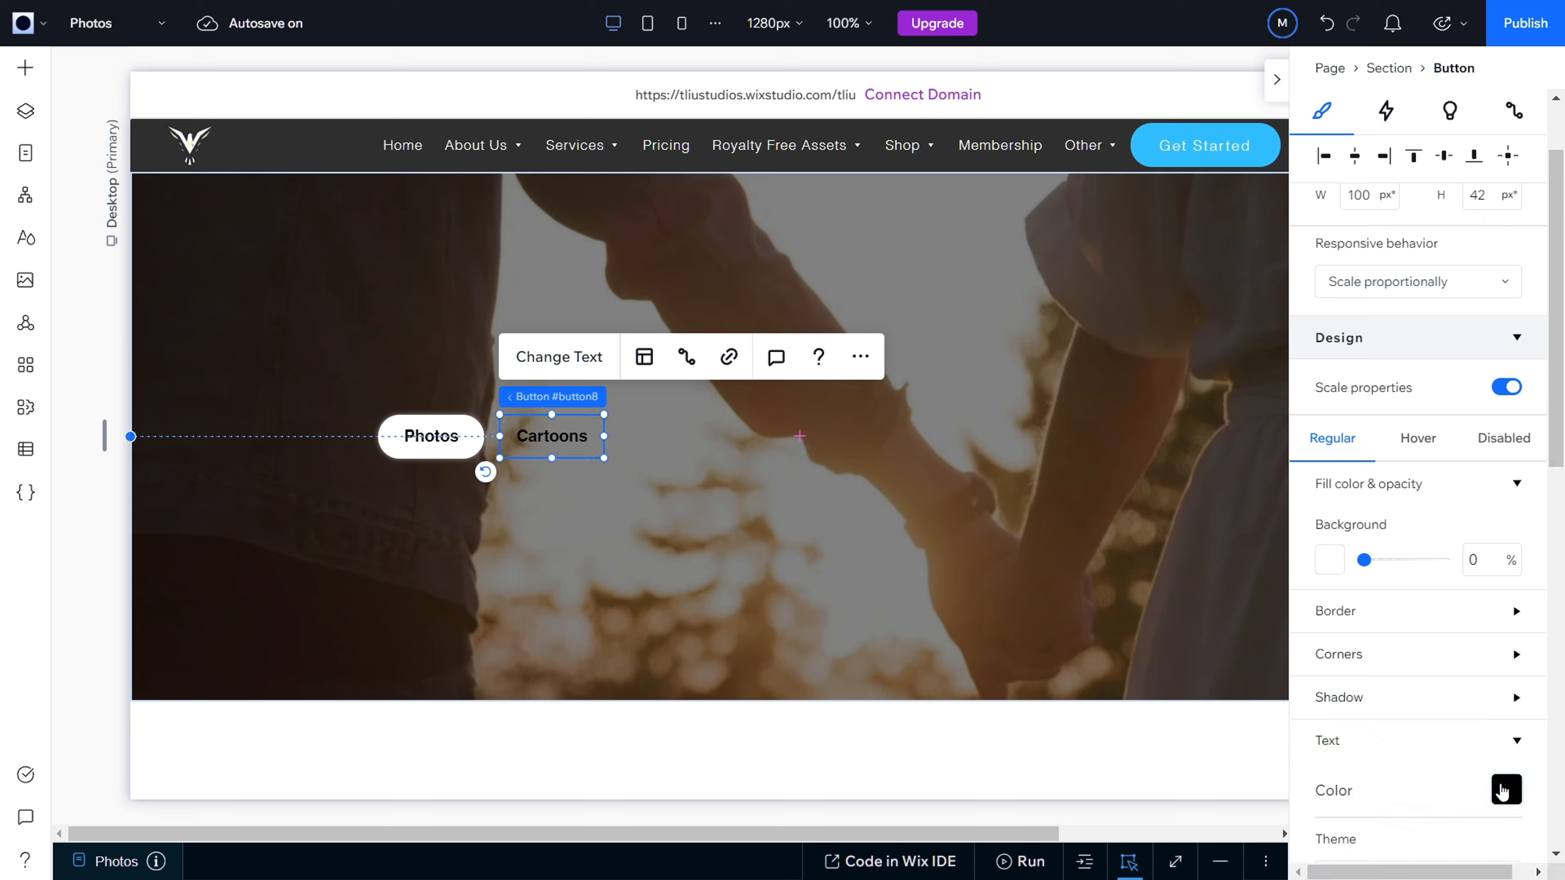
click(1508, 790)
click(1350, 610)
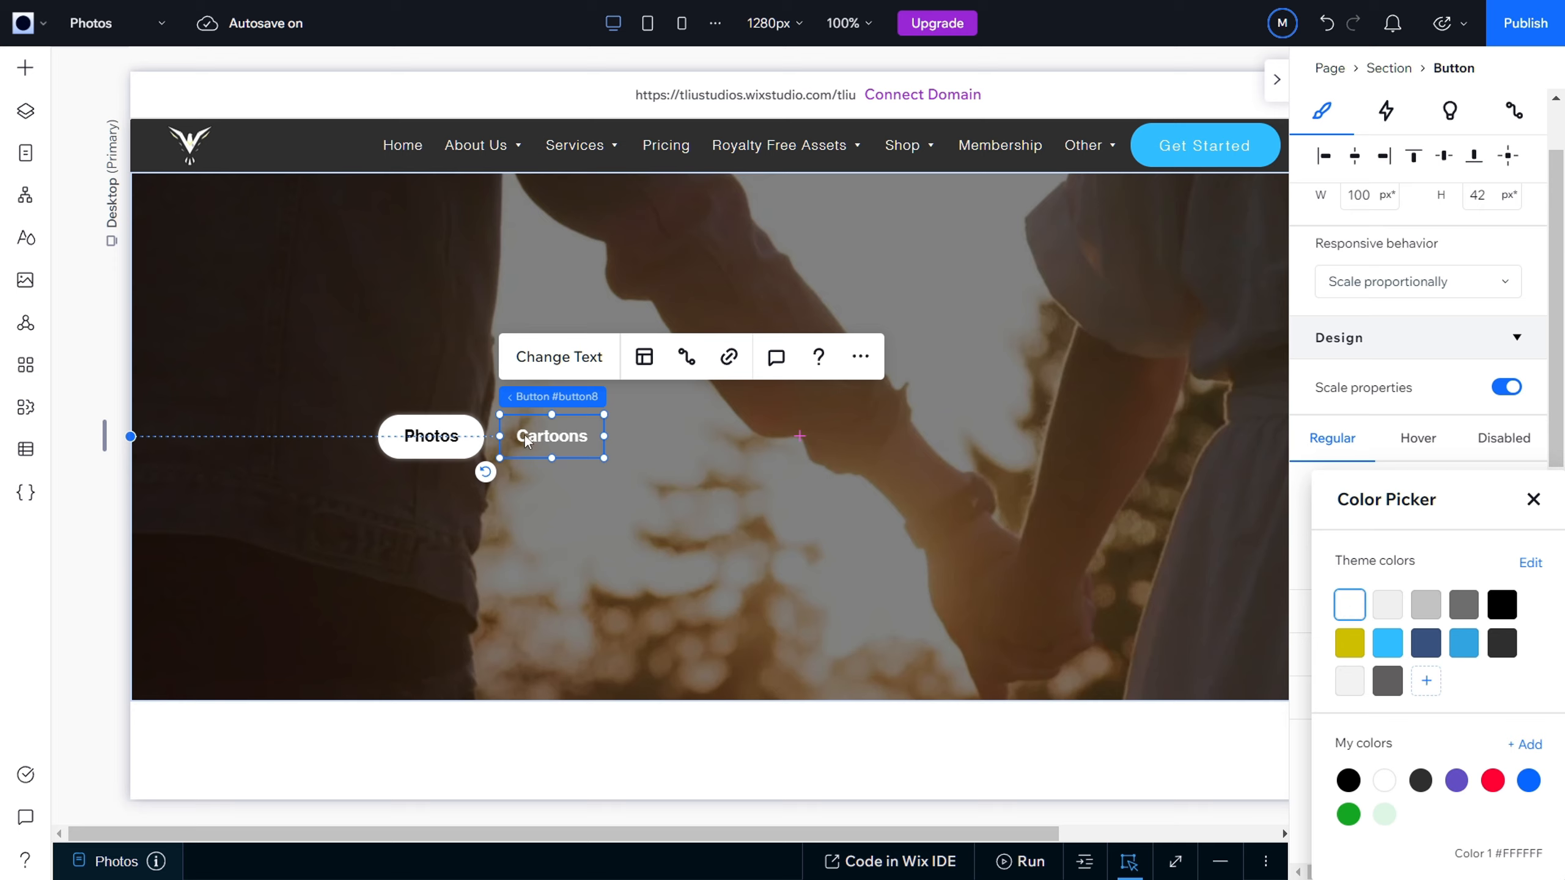
click(1304, 627)
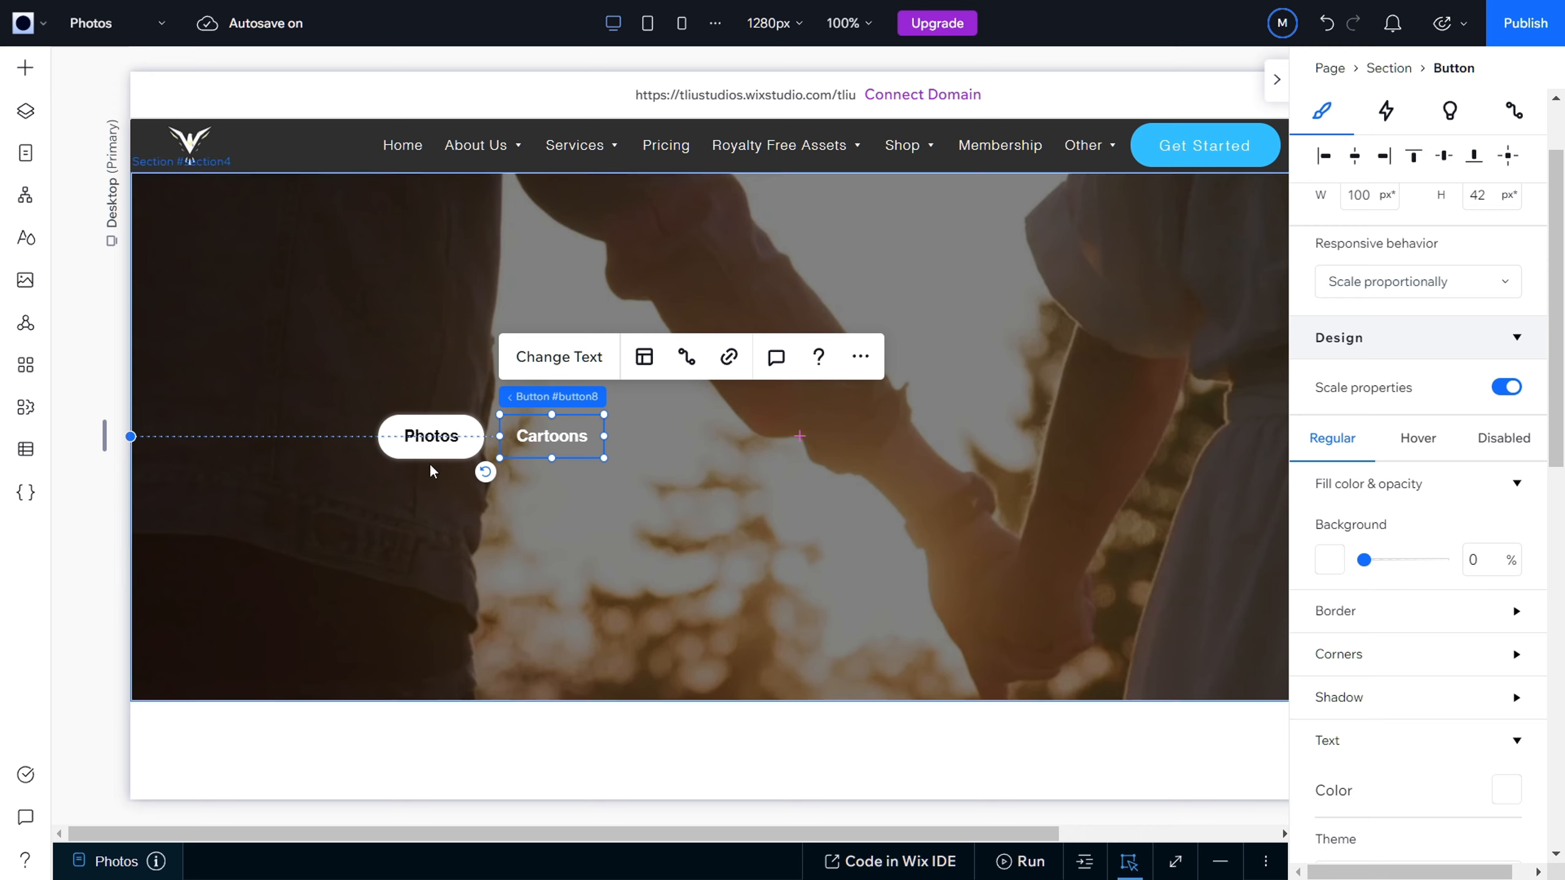
click(665, 507)
click(560, 446)
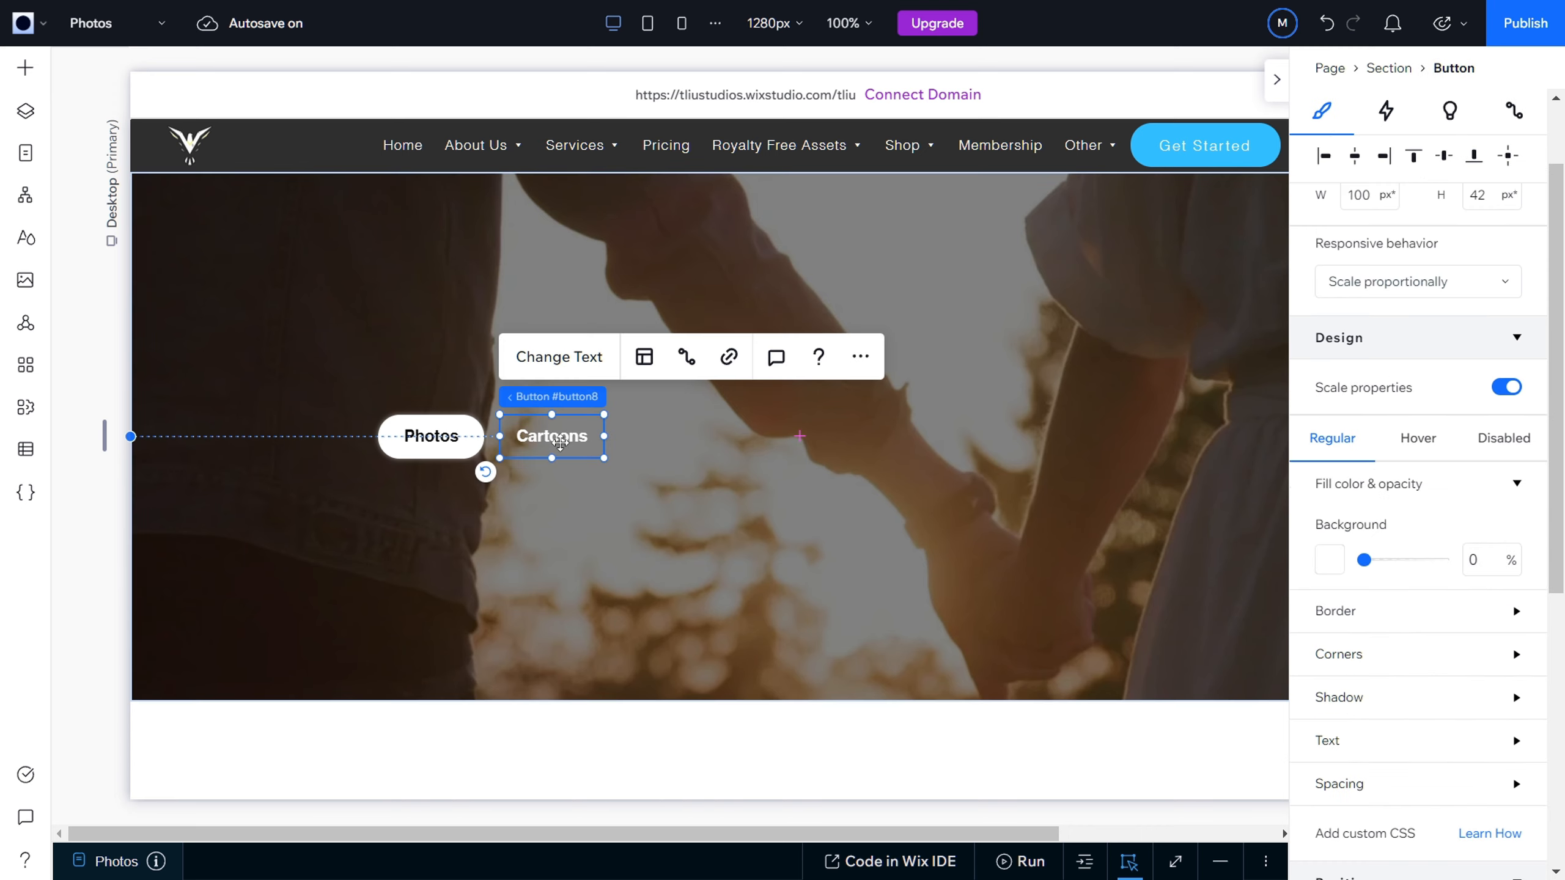
Step: Give the Cartoons button's hover state a 33% background opacity and white theme-color text
click(1419, 441)
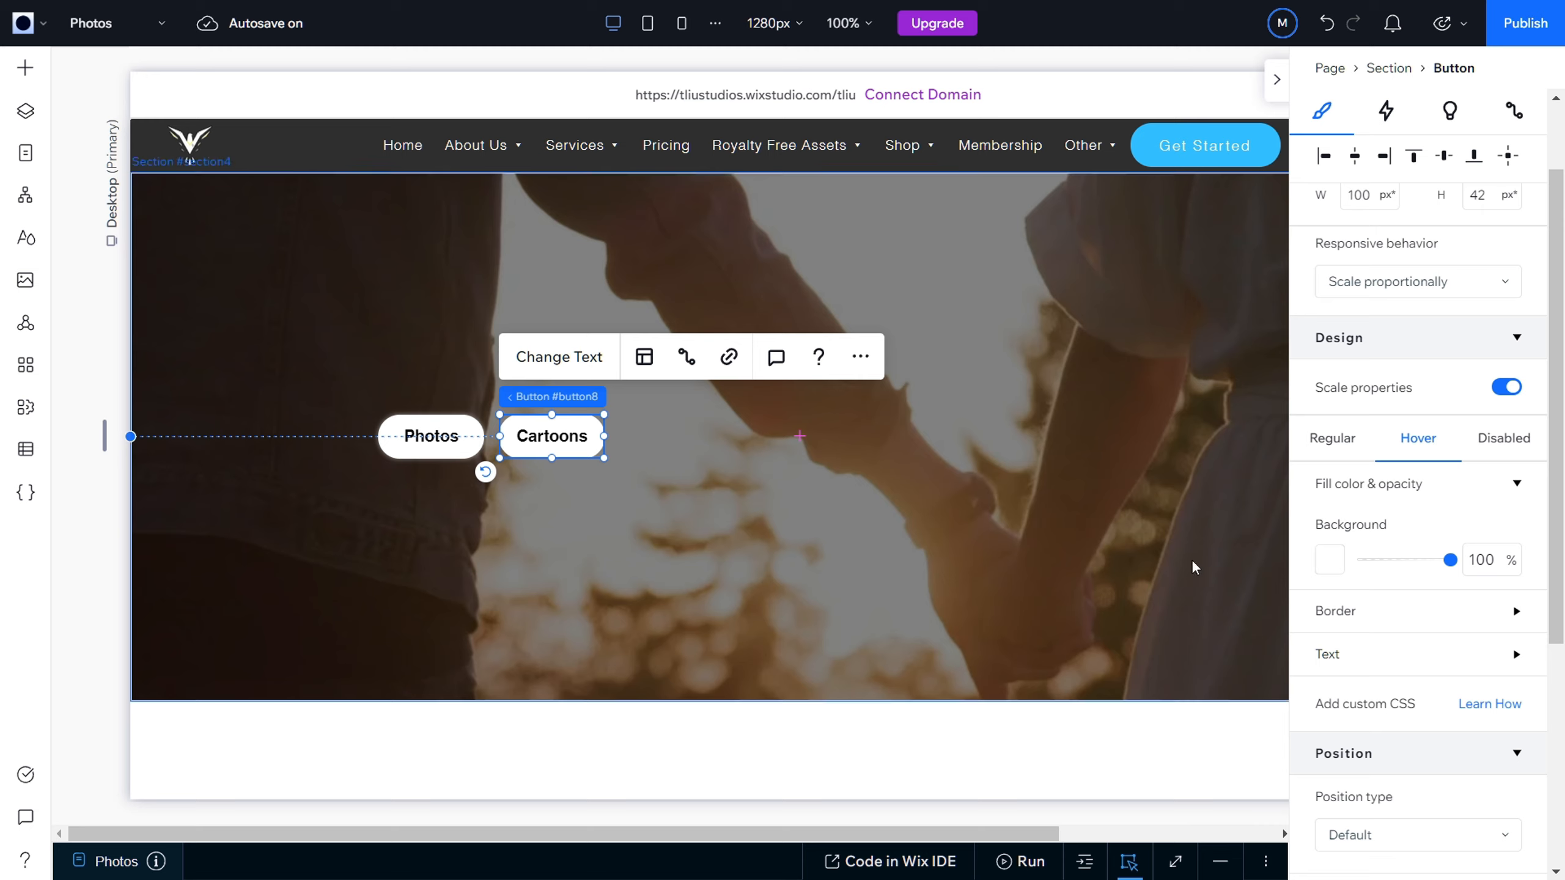
click(1485, 559)
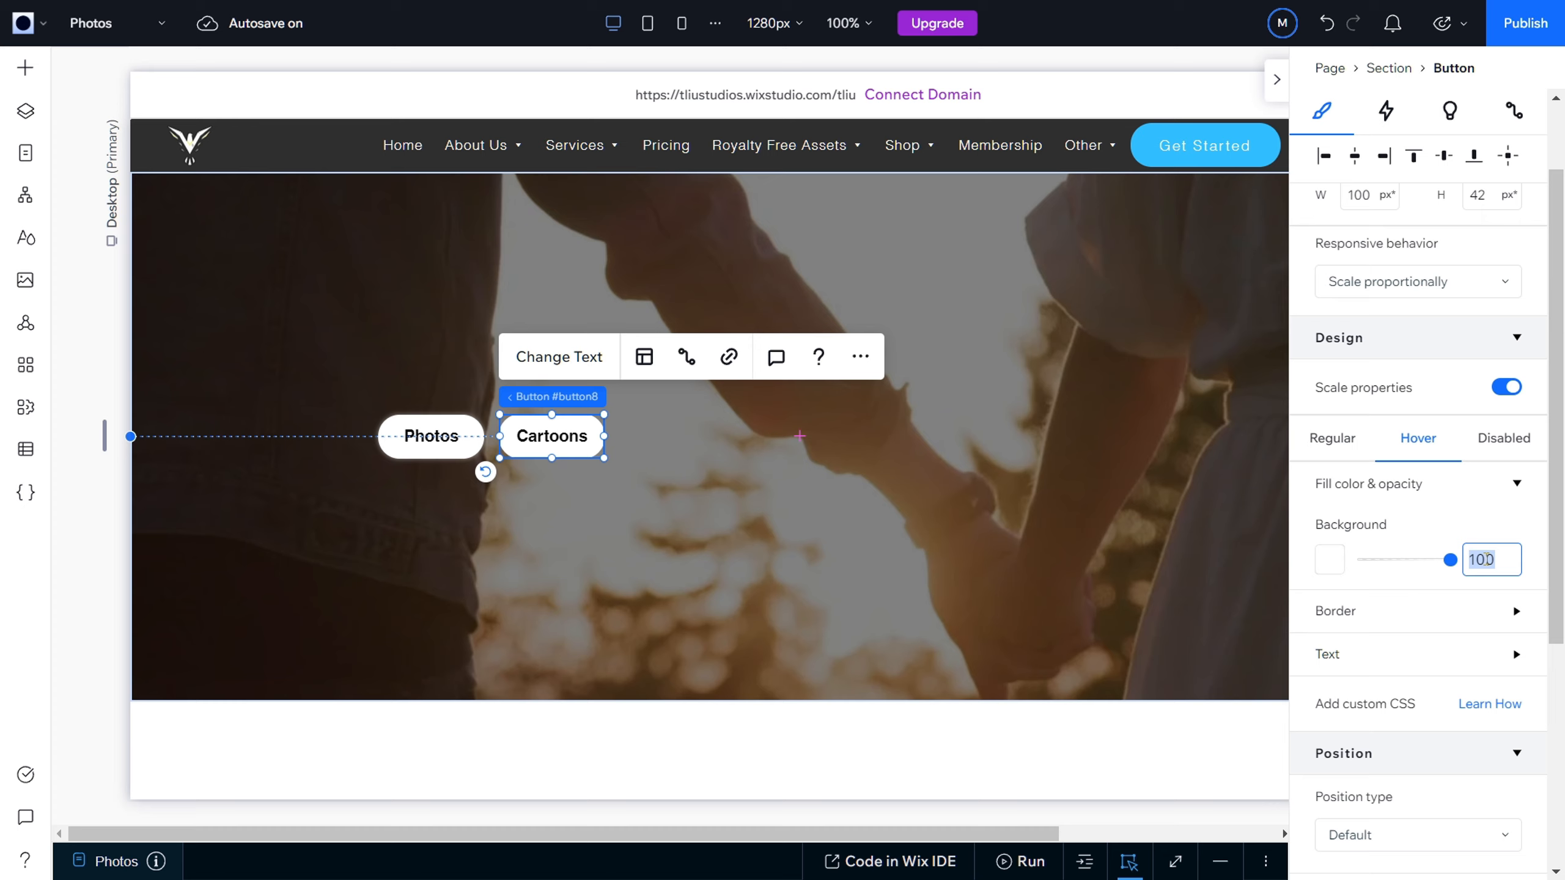
text(33)
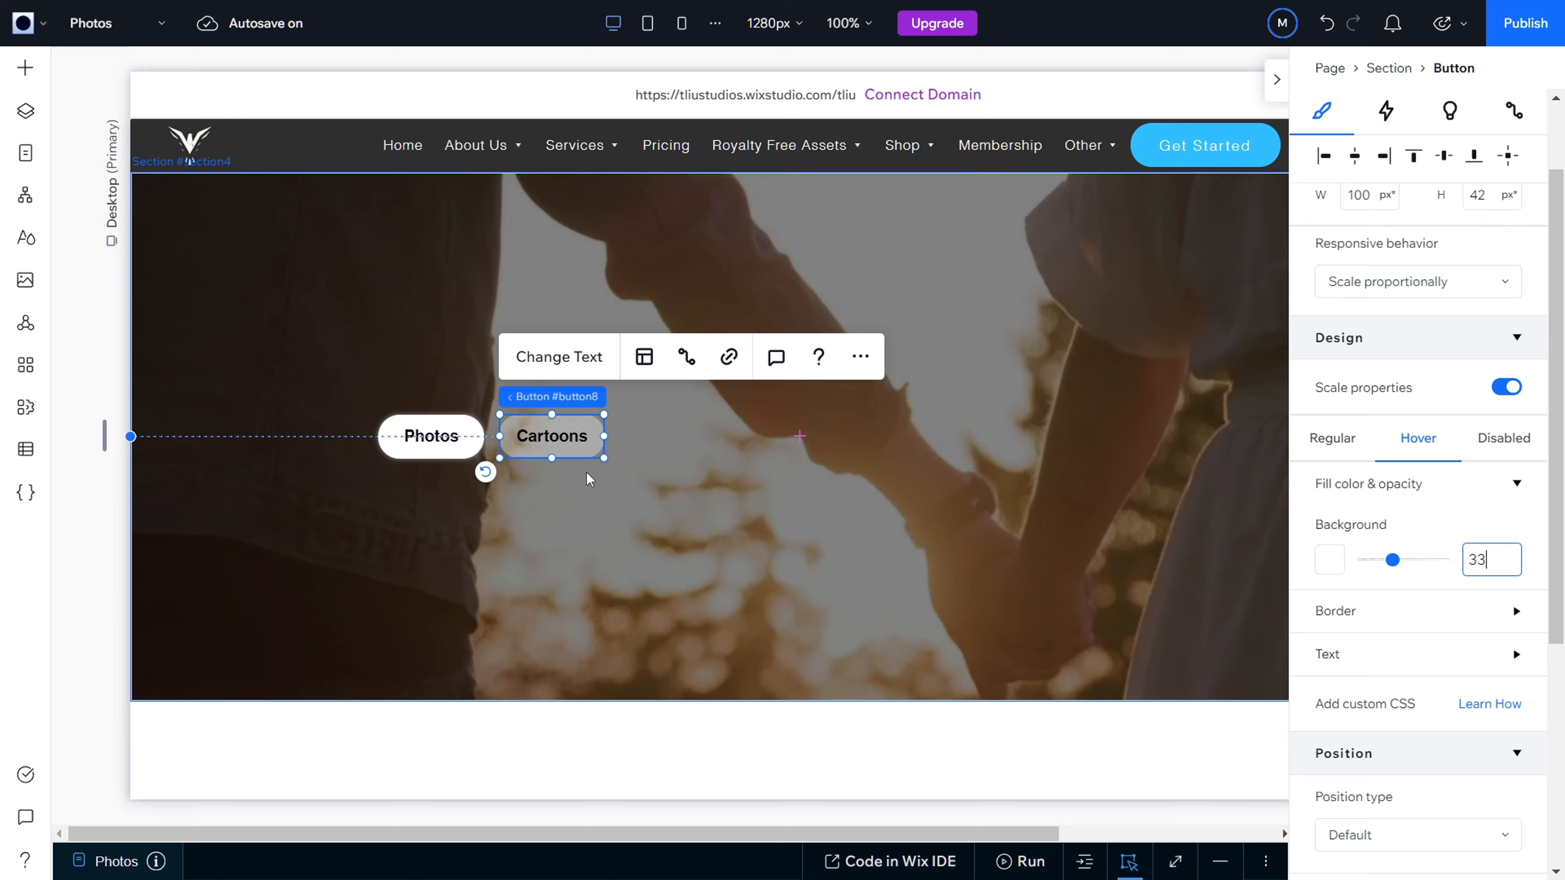
click(1495, 655)
click(1507, 705)
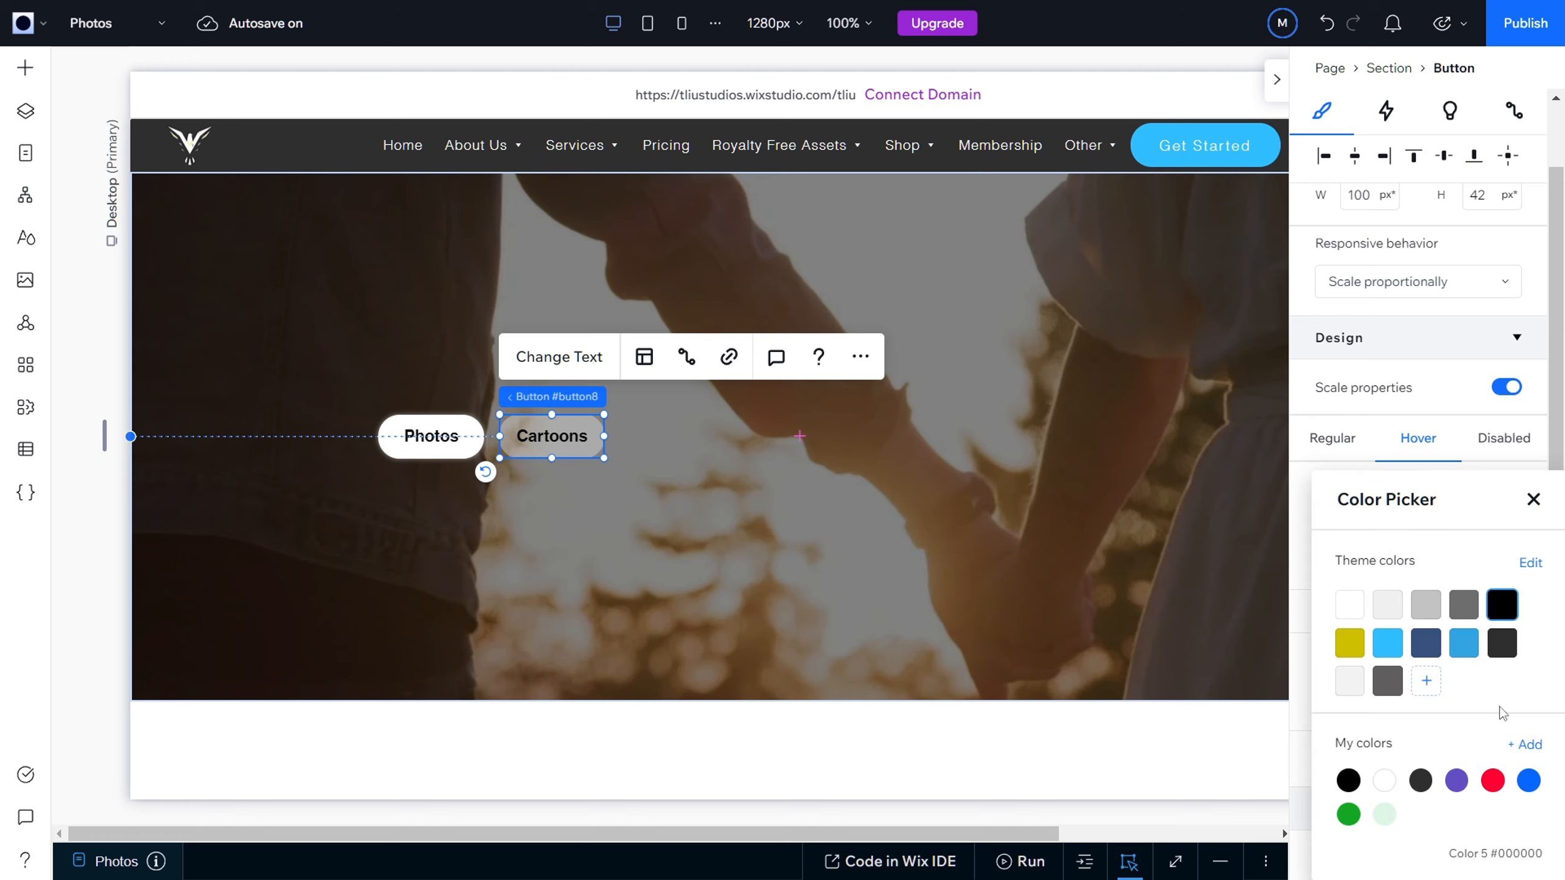
click(1350, 607)
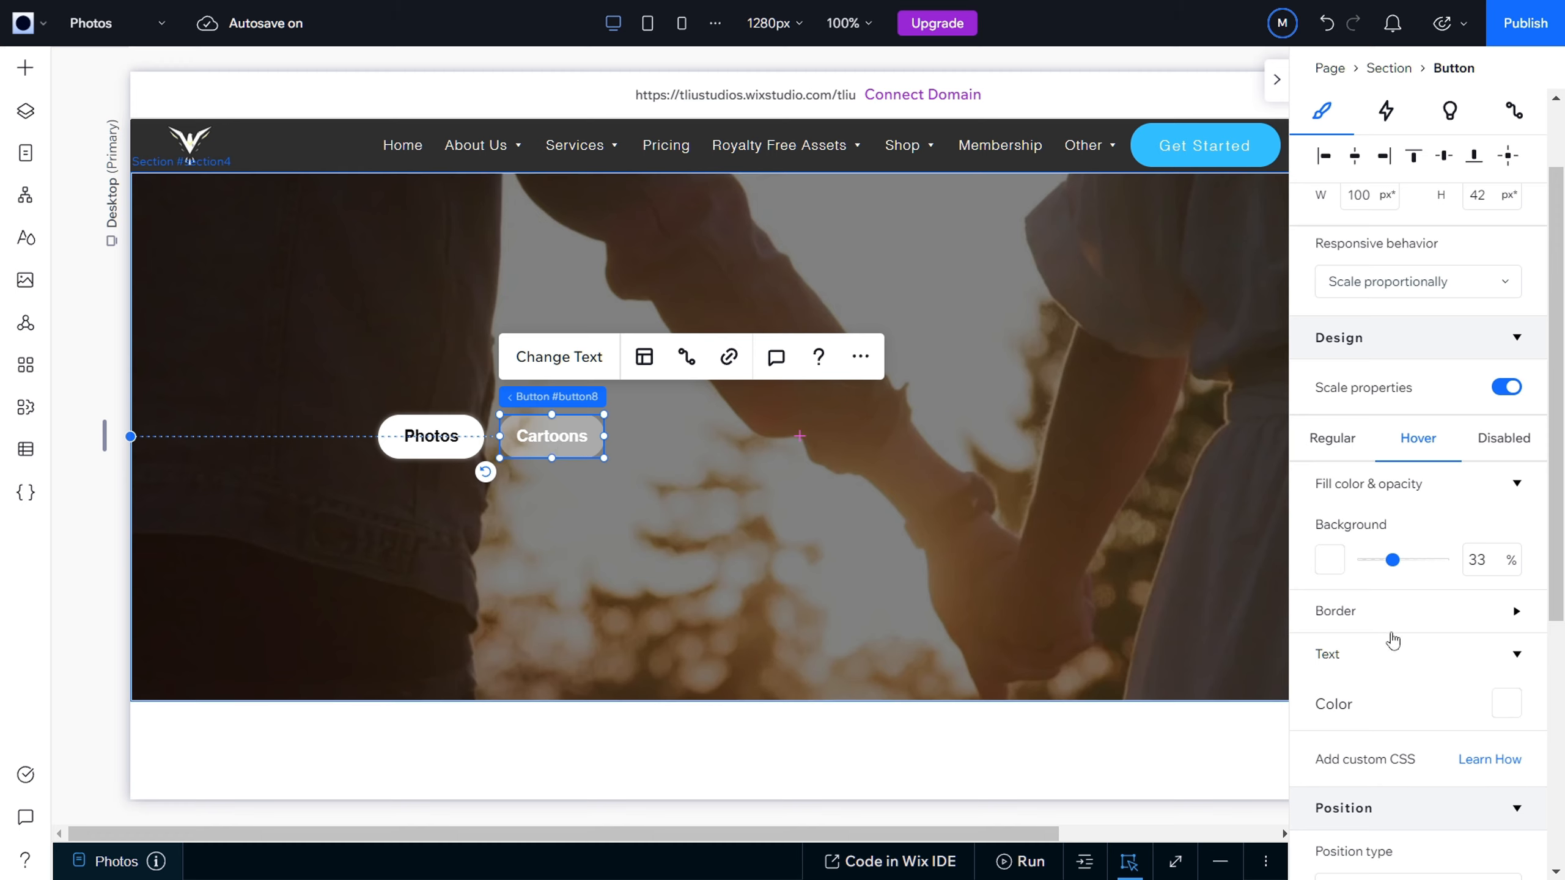
click(1515, 654)
click(1514, 616)
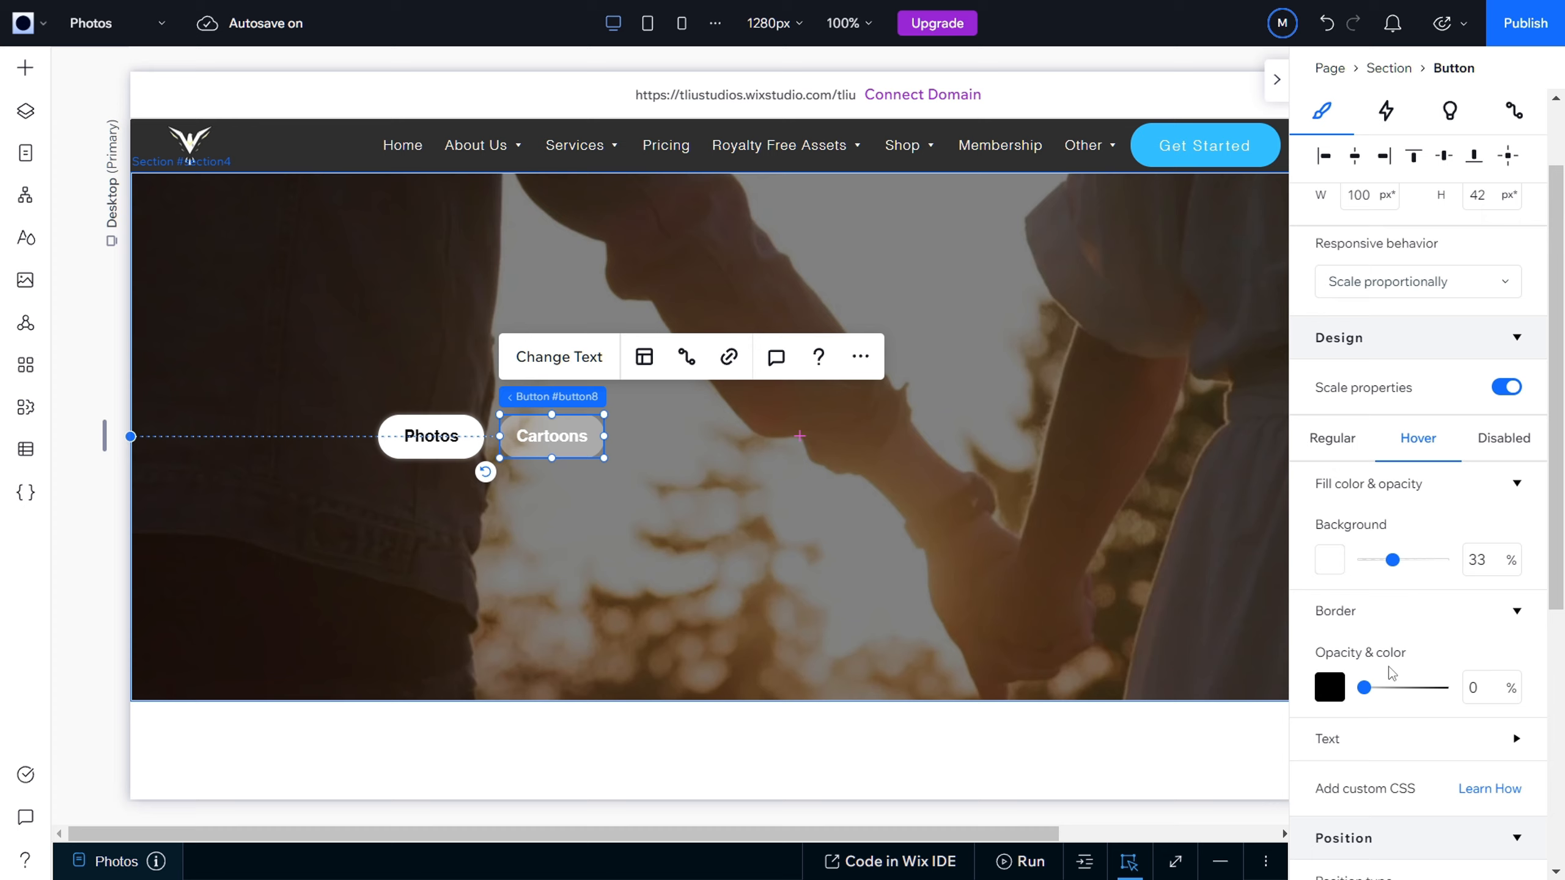
click(1513, 615)
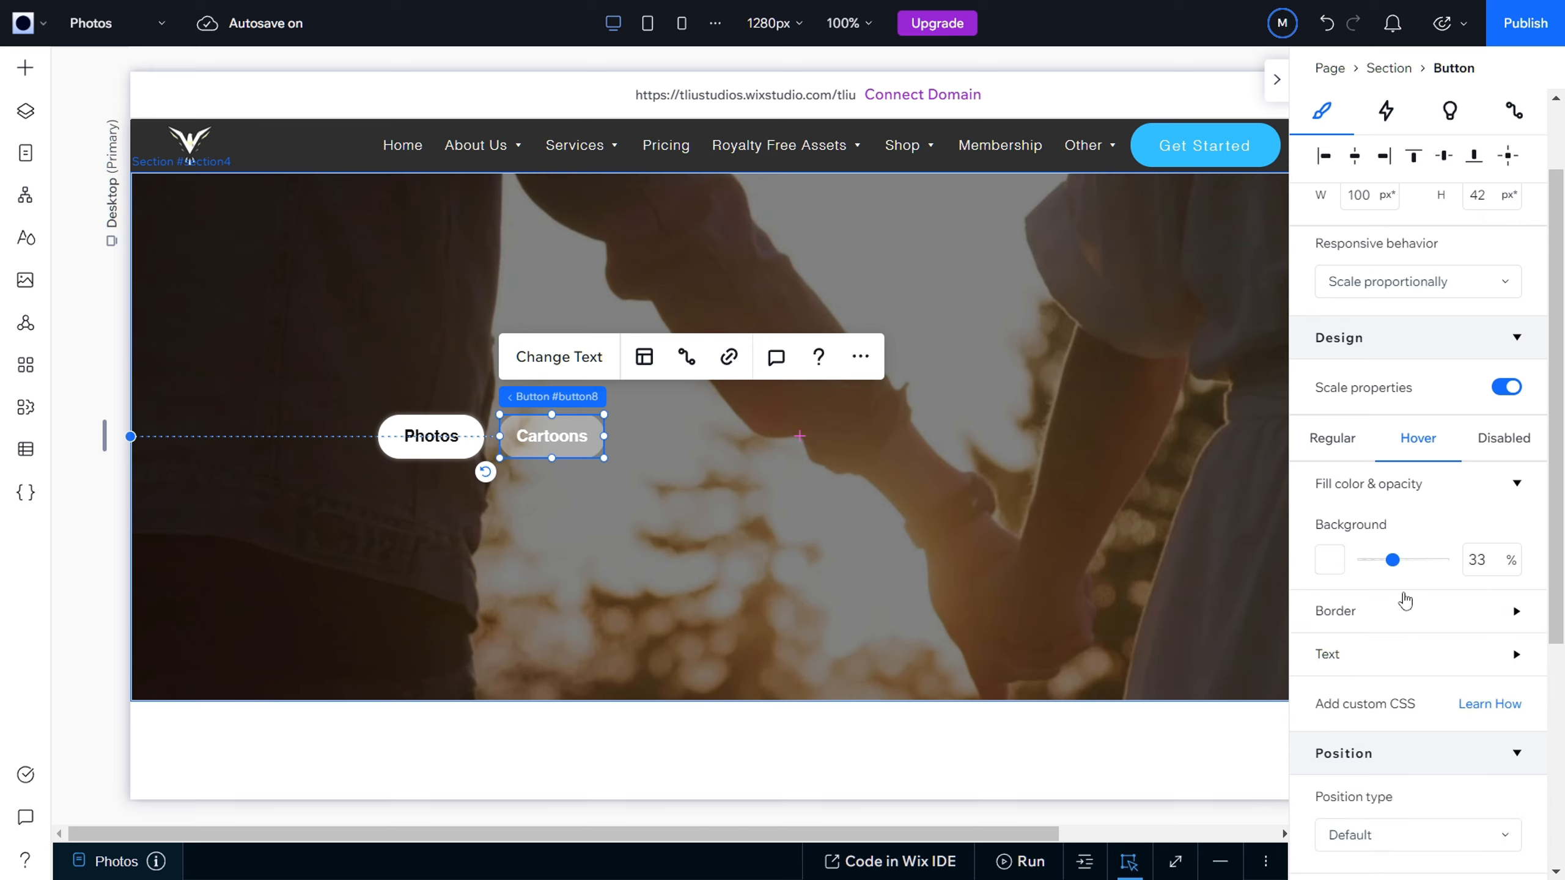
Step: Set the Cartoons button's disabled-state background opacity to 33%
click(1499, 439)
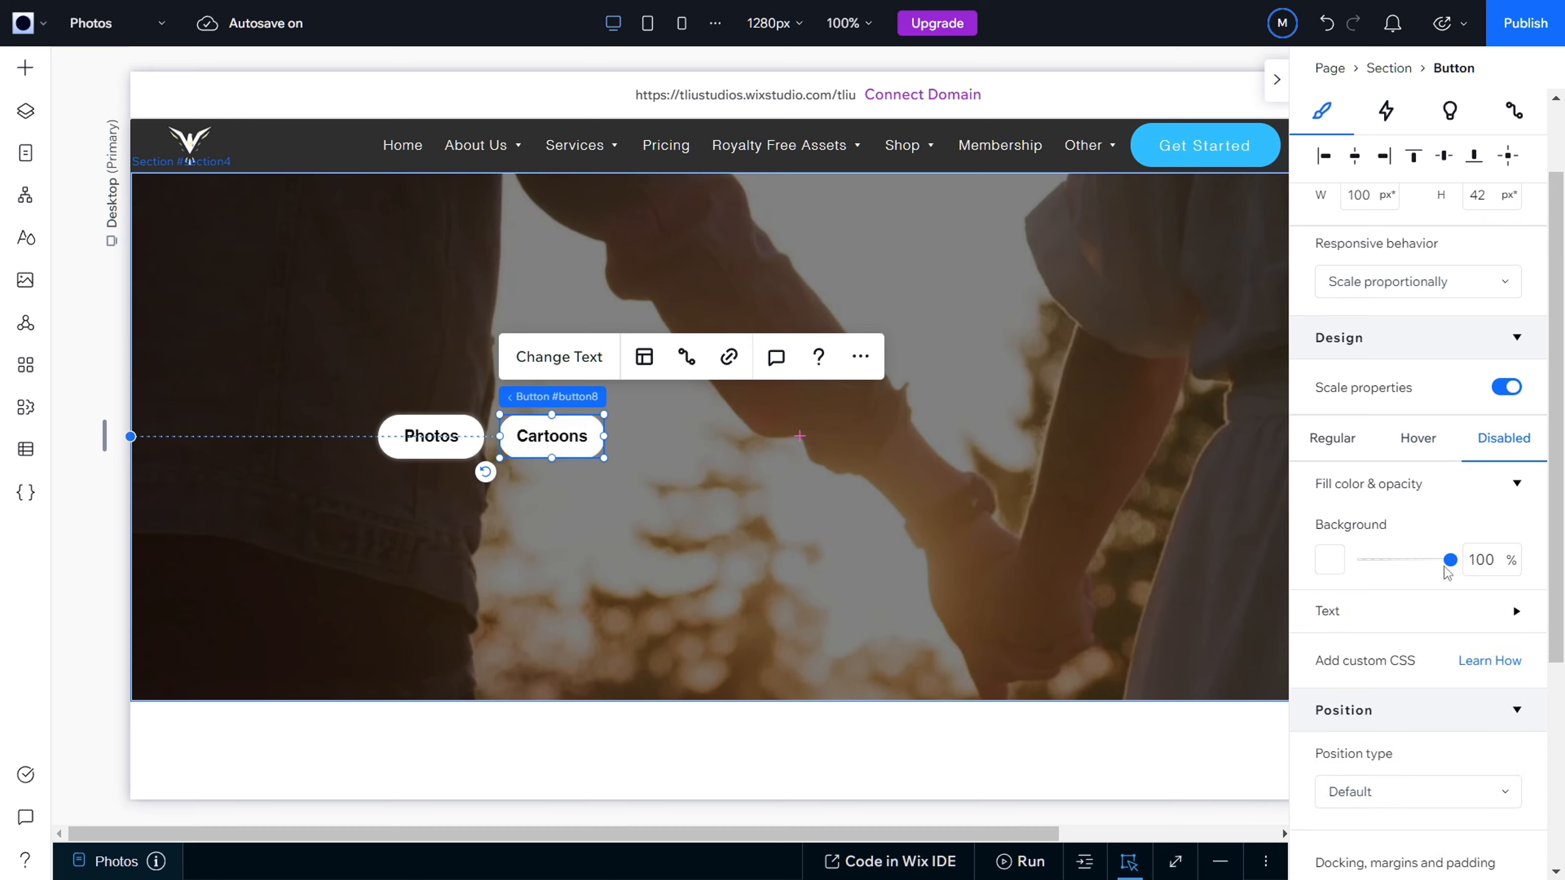
click(1488, 573)
text(3)
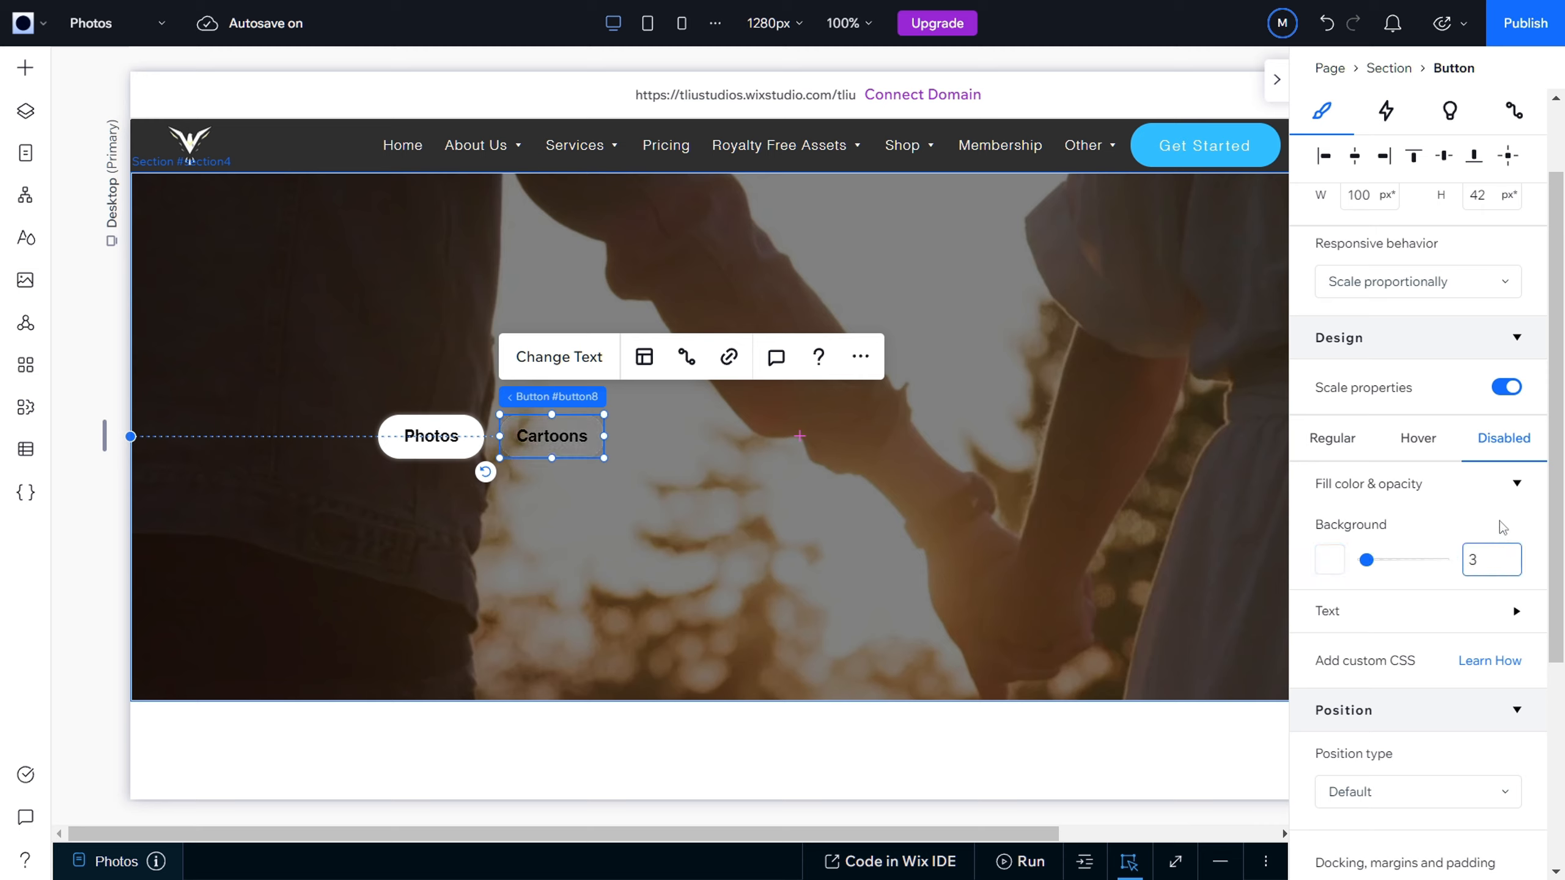
text(3)
key(Return)
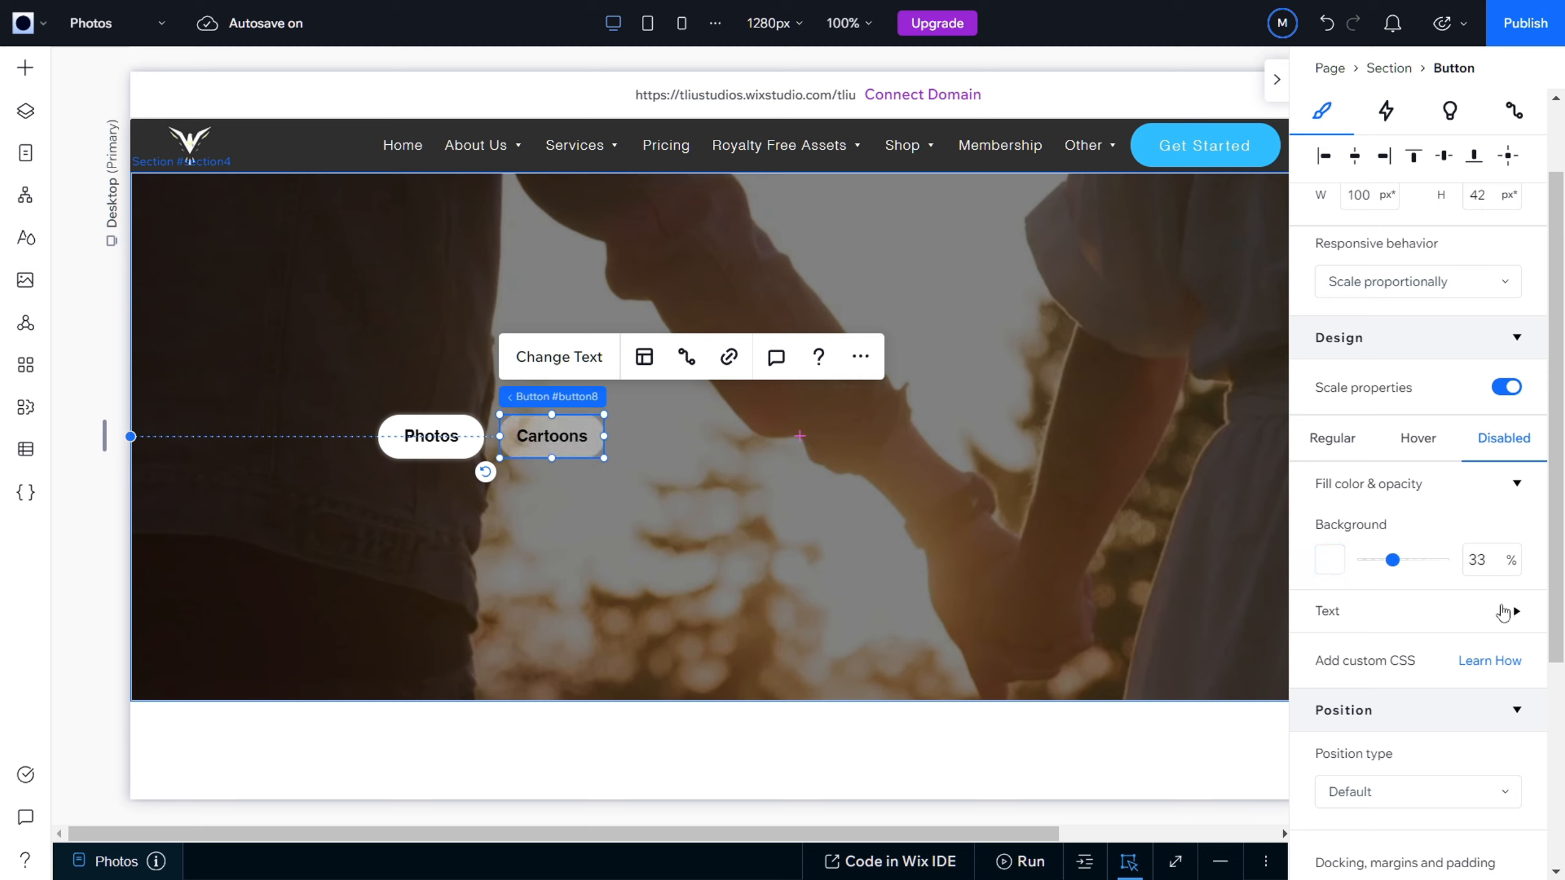
Step: Set the Cartoons button's disabled-state text to the white theme color
click(1515, 611)
click(1506, 661)
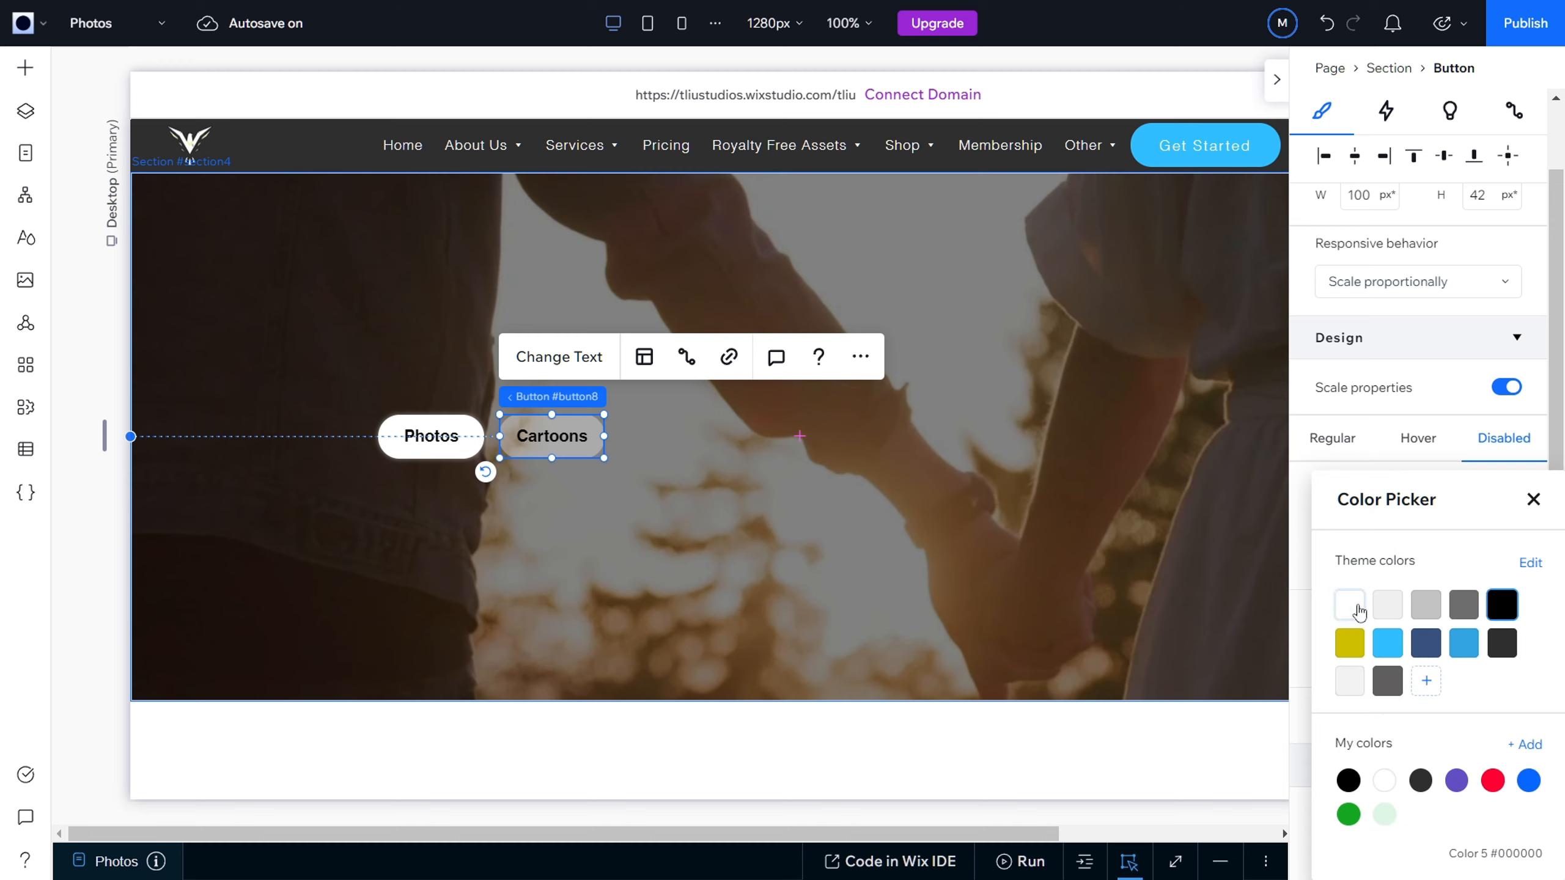
click(1349, 604)
click(1295, 589)
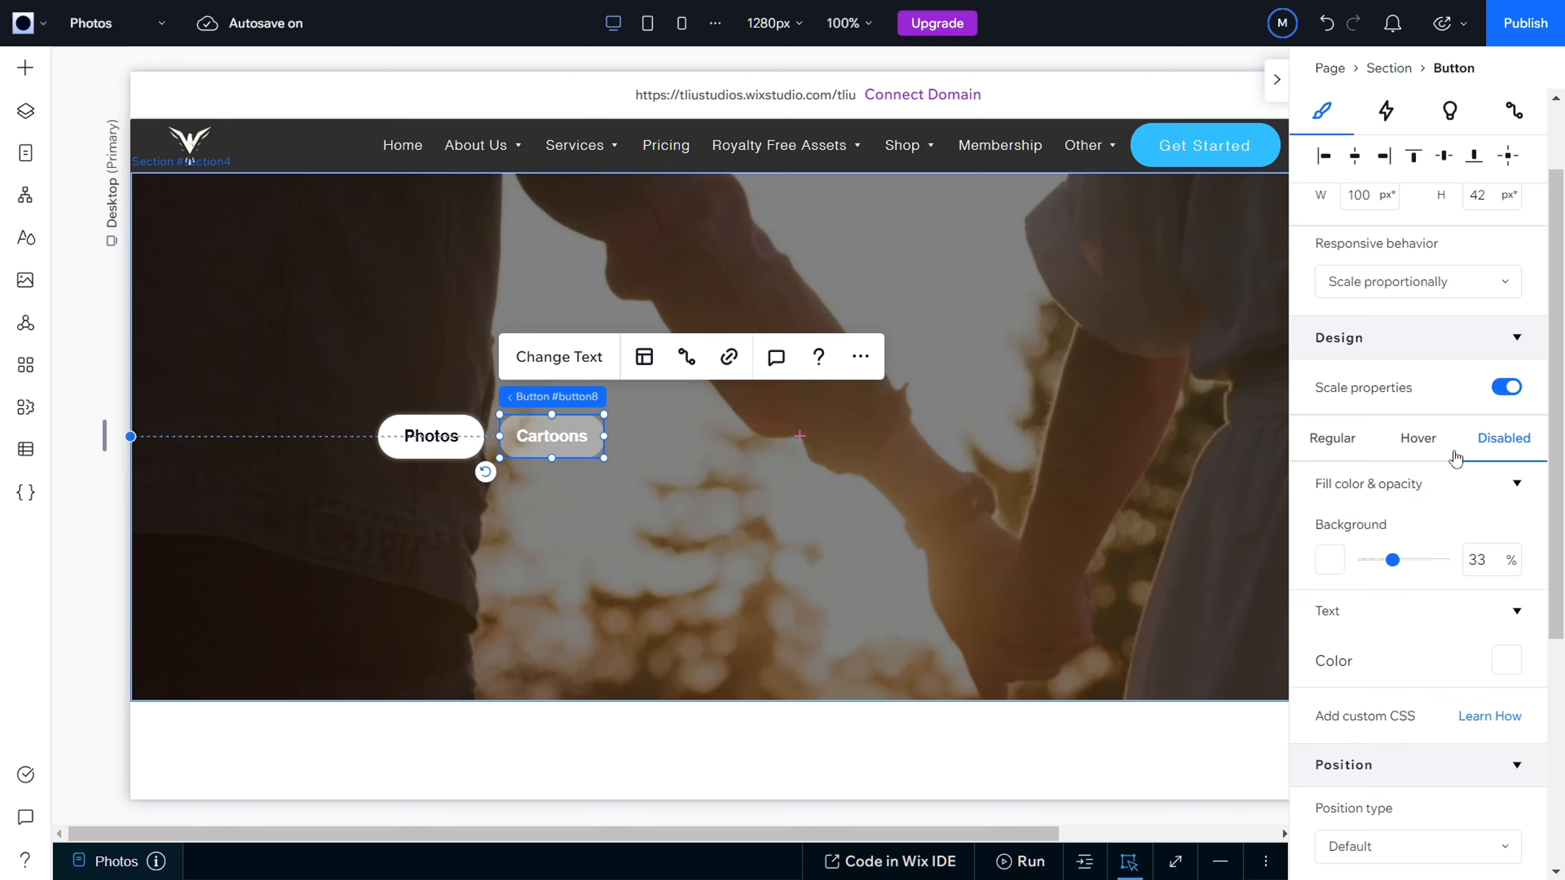
Step: Set the Cartoons button's disabled-state background opacity to 0%, matching its regular state
click(1333, 448)
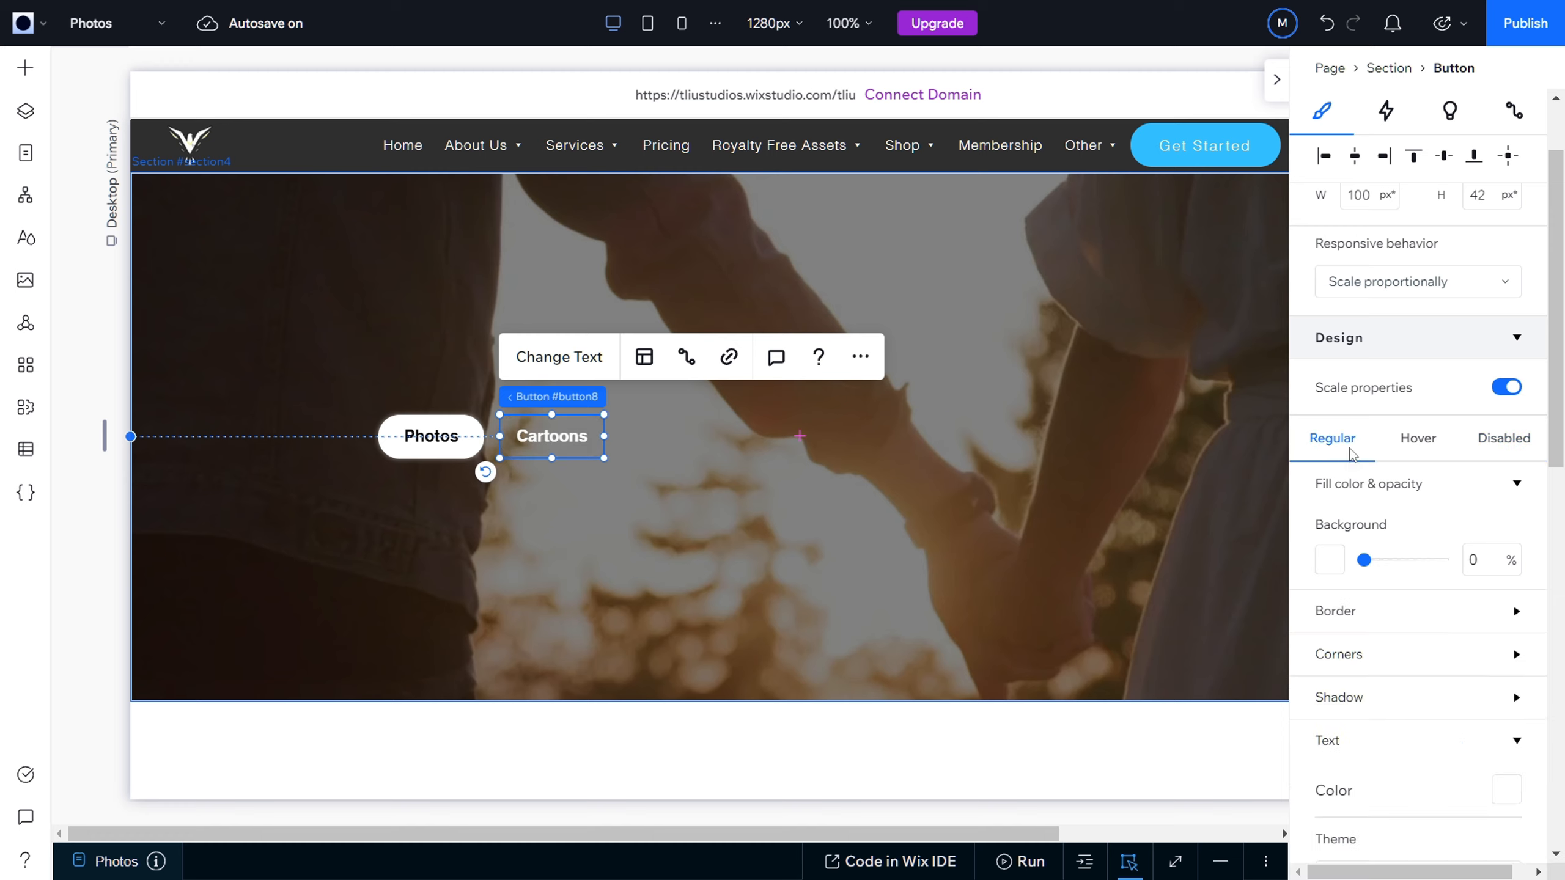
click(1507, 439)
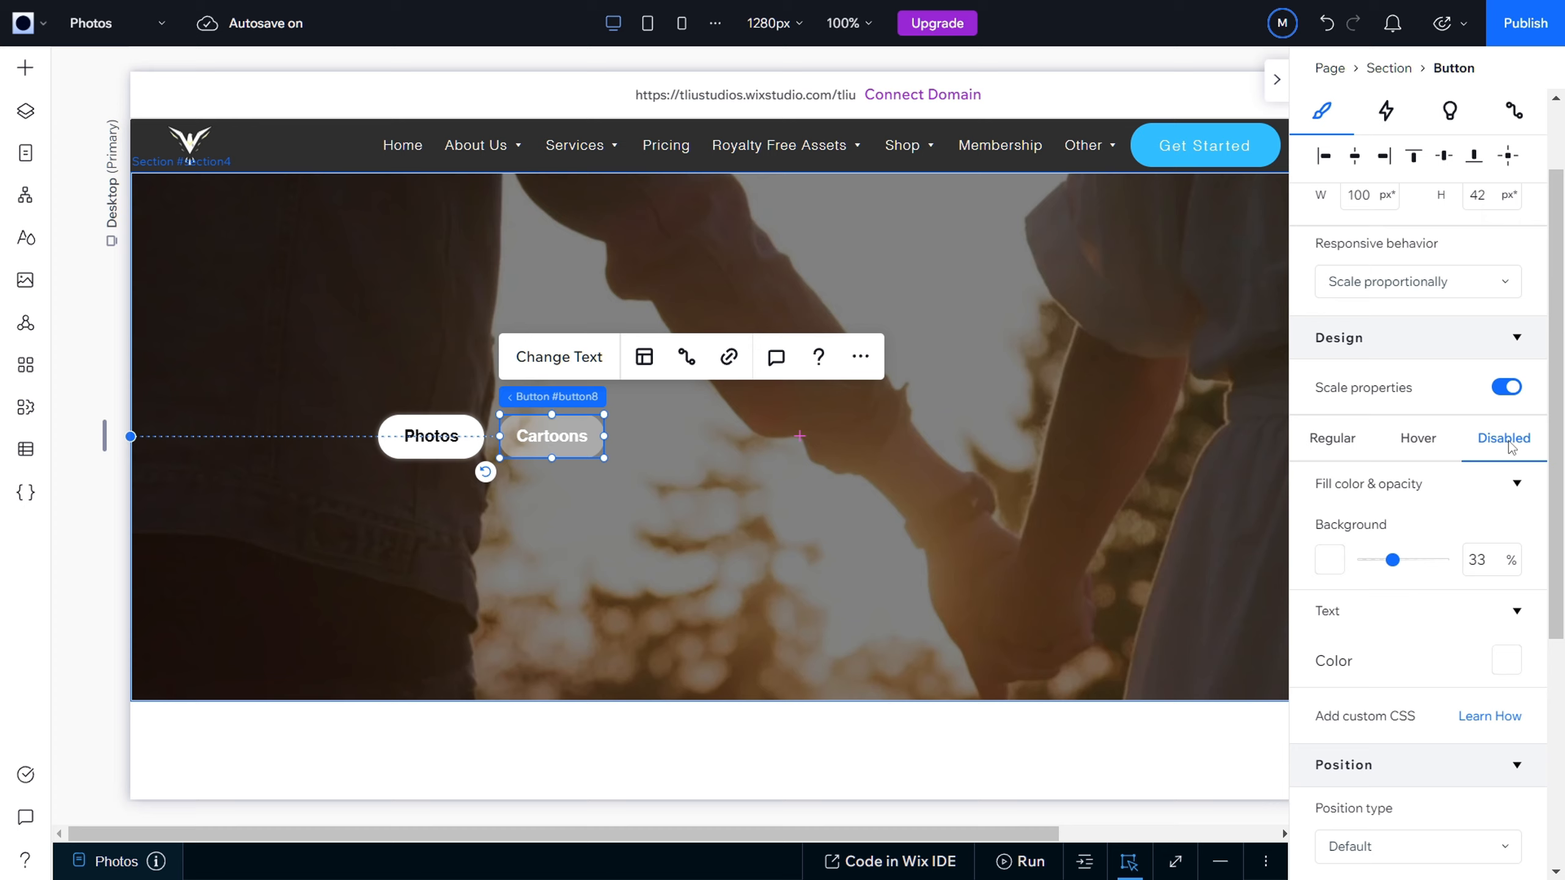
drag(1393, 567, 1345, 573)
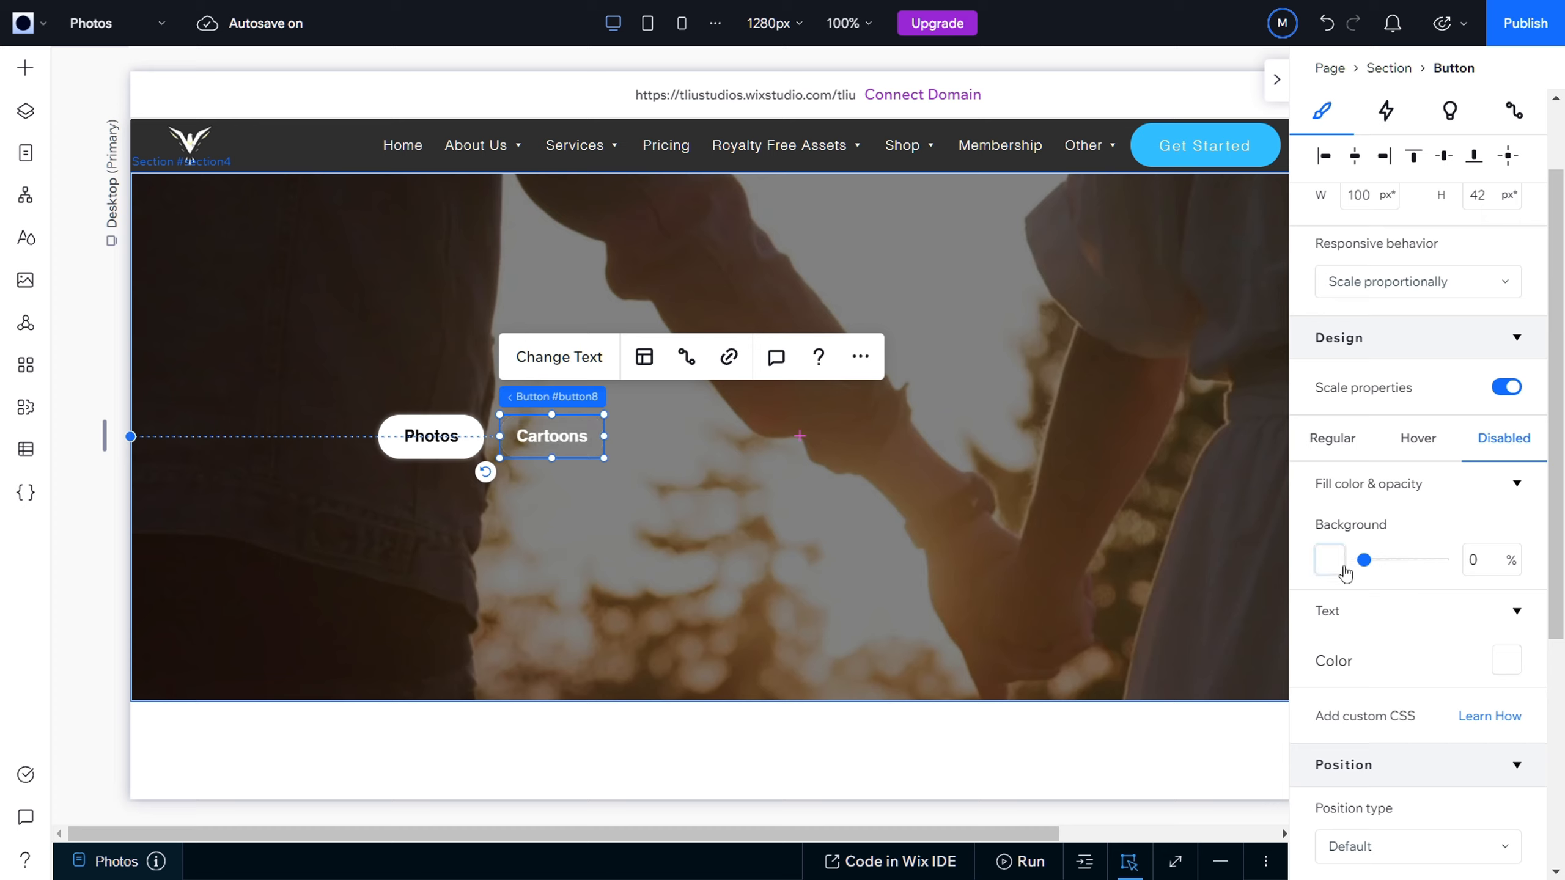
Step: Compare the Cartoons button's regular, hover and disabled state designs
click(1332, 446)
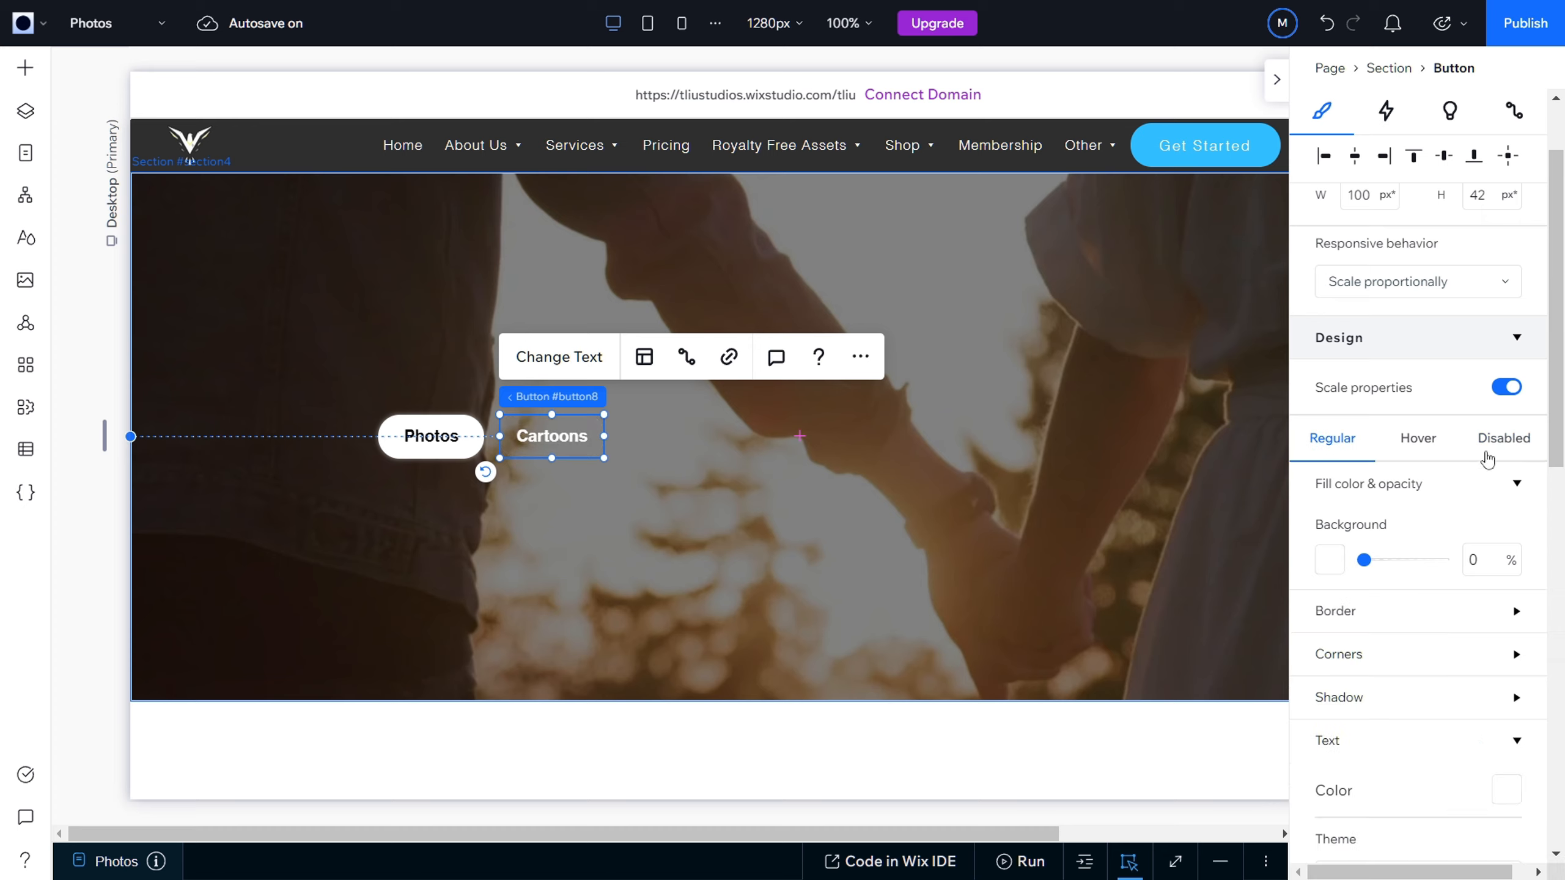
click(1504, 456)
click(1336, 449)
click(1502, 447)
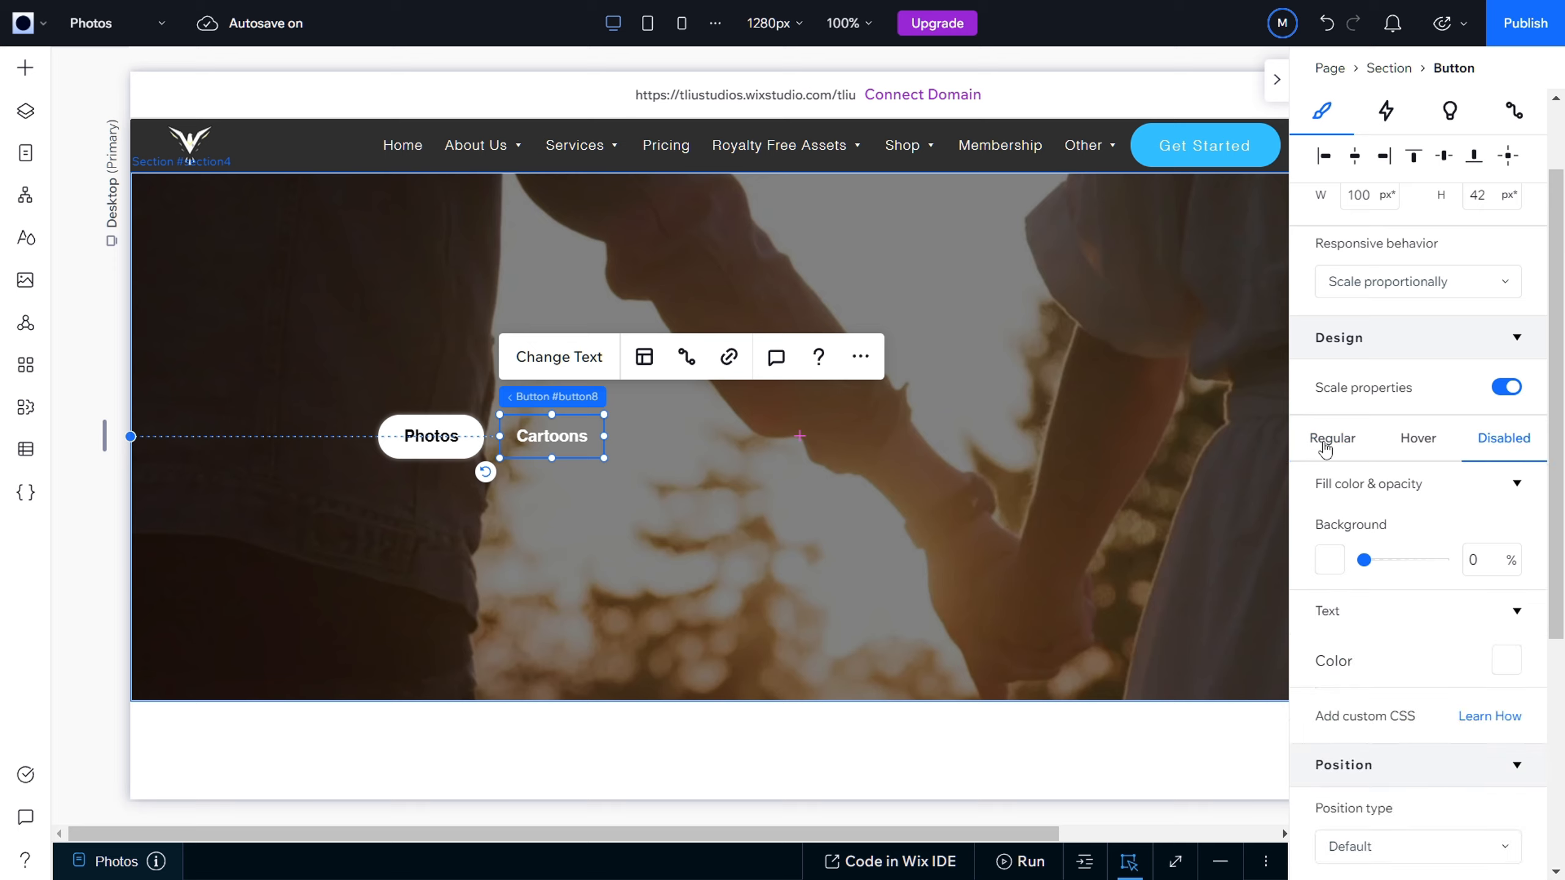
click(1331, 446)
click(1497, 444)
click(1355, 448)
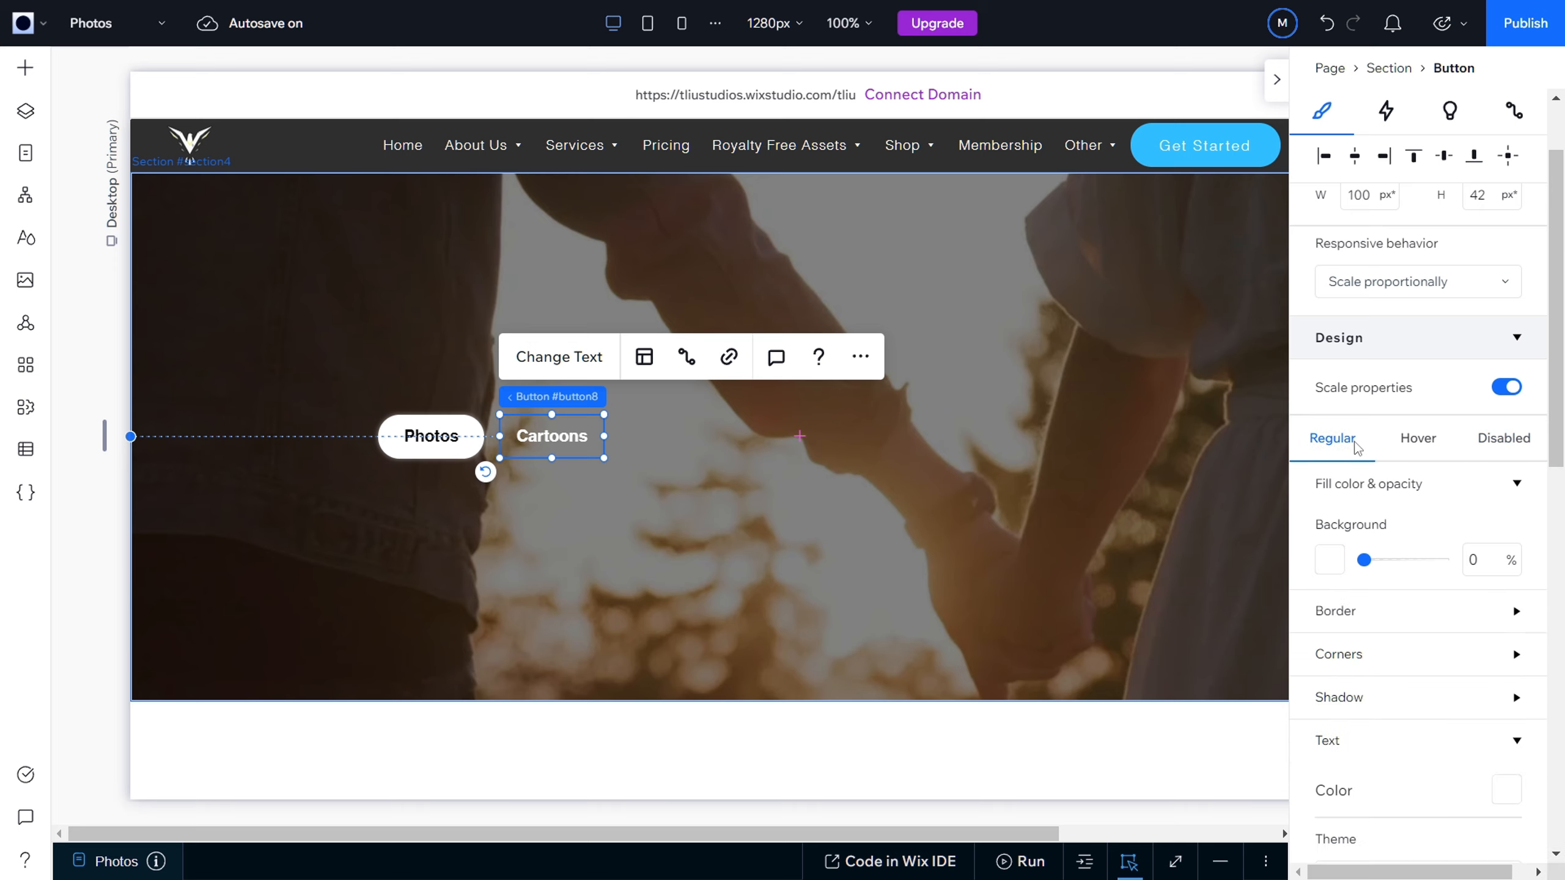
click(1412, 443)
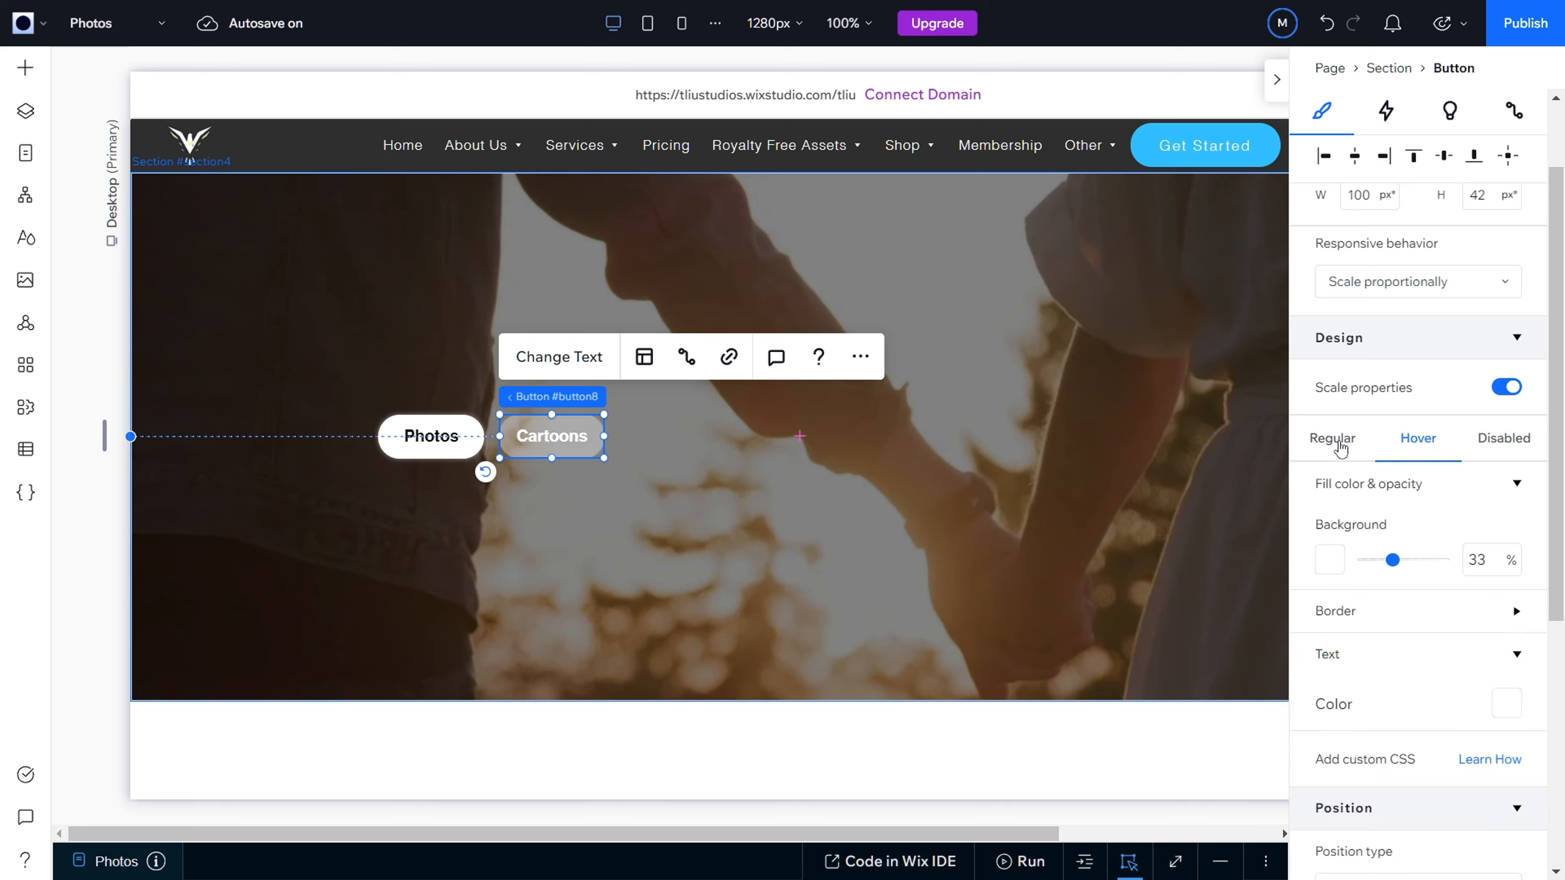
click(844, 541)
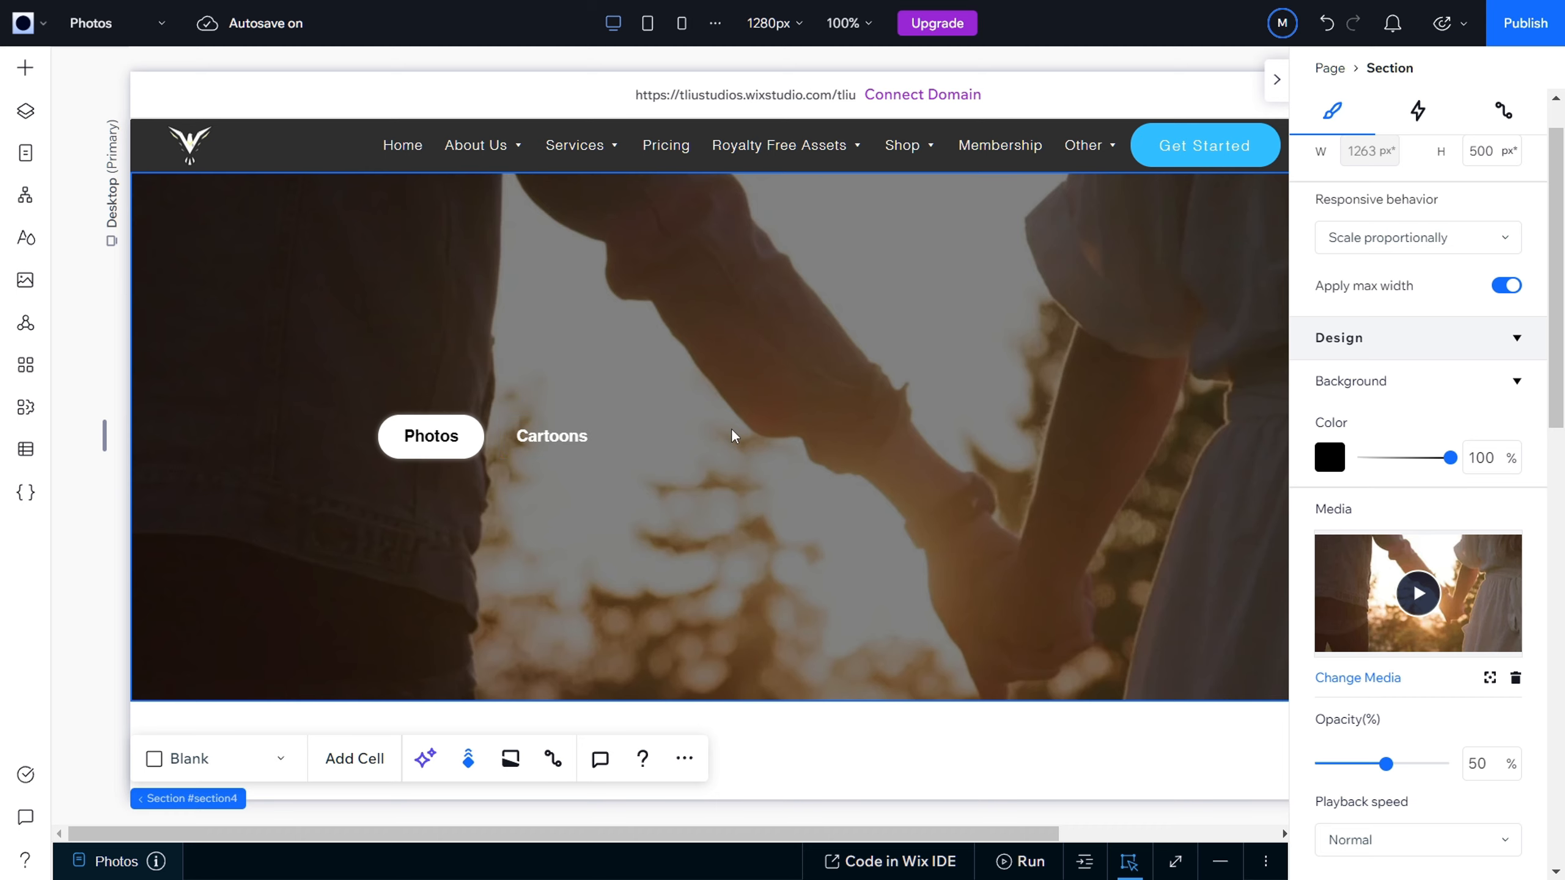
click(552, 436)
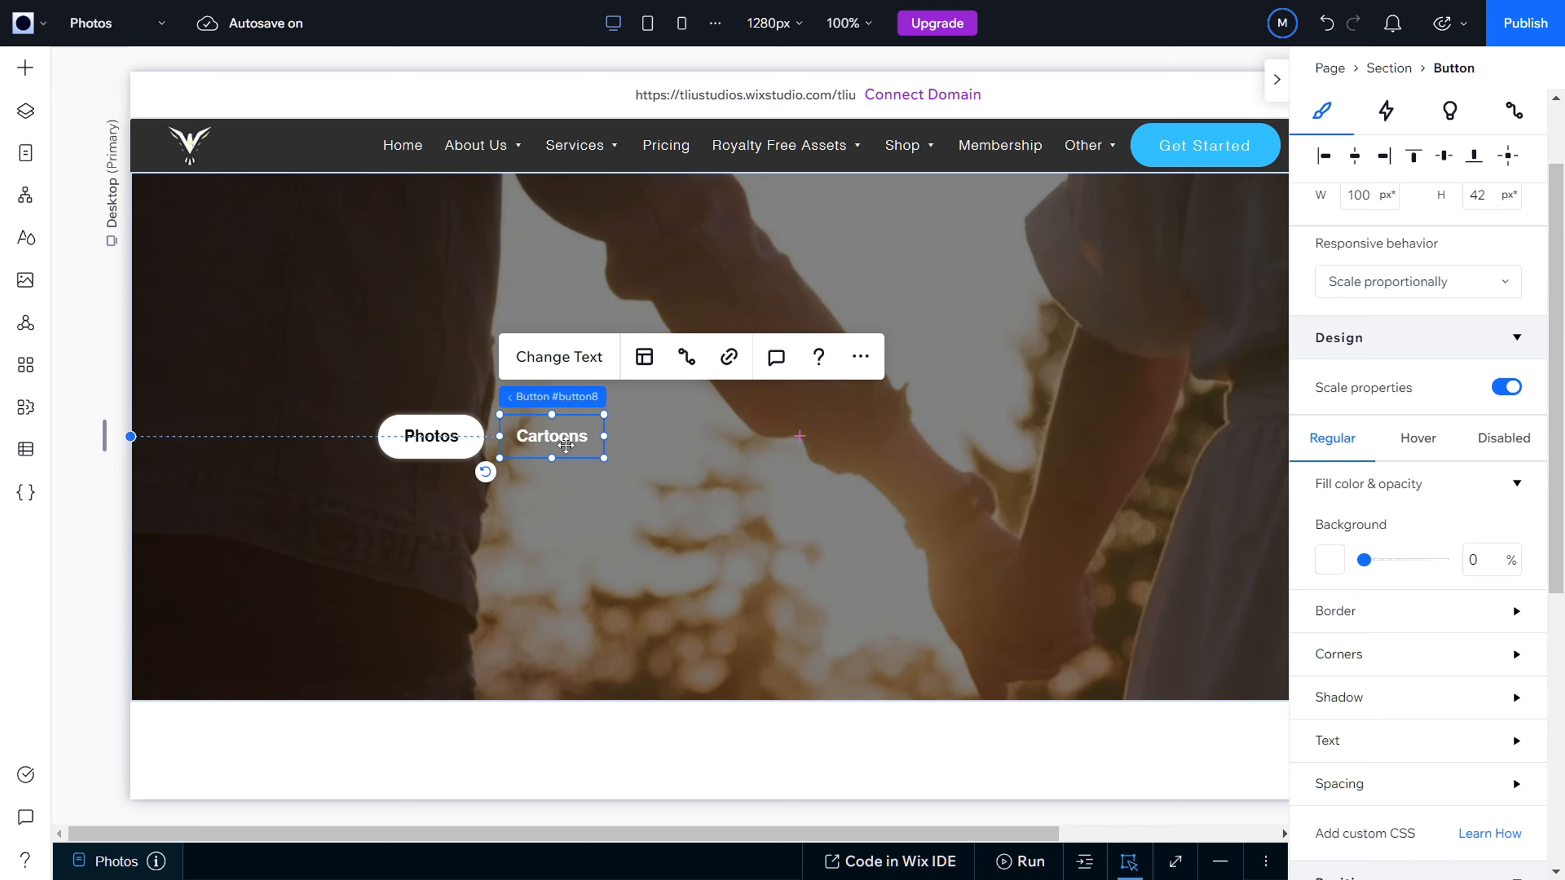
click(715, 490)
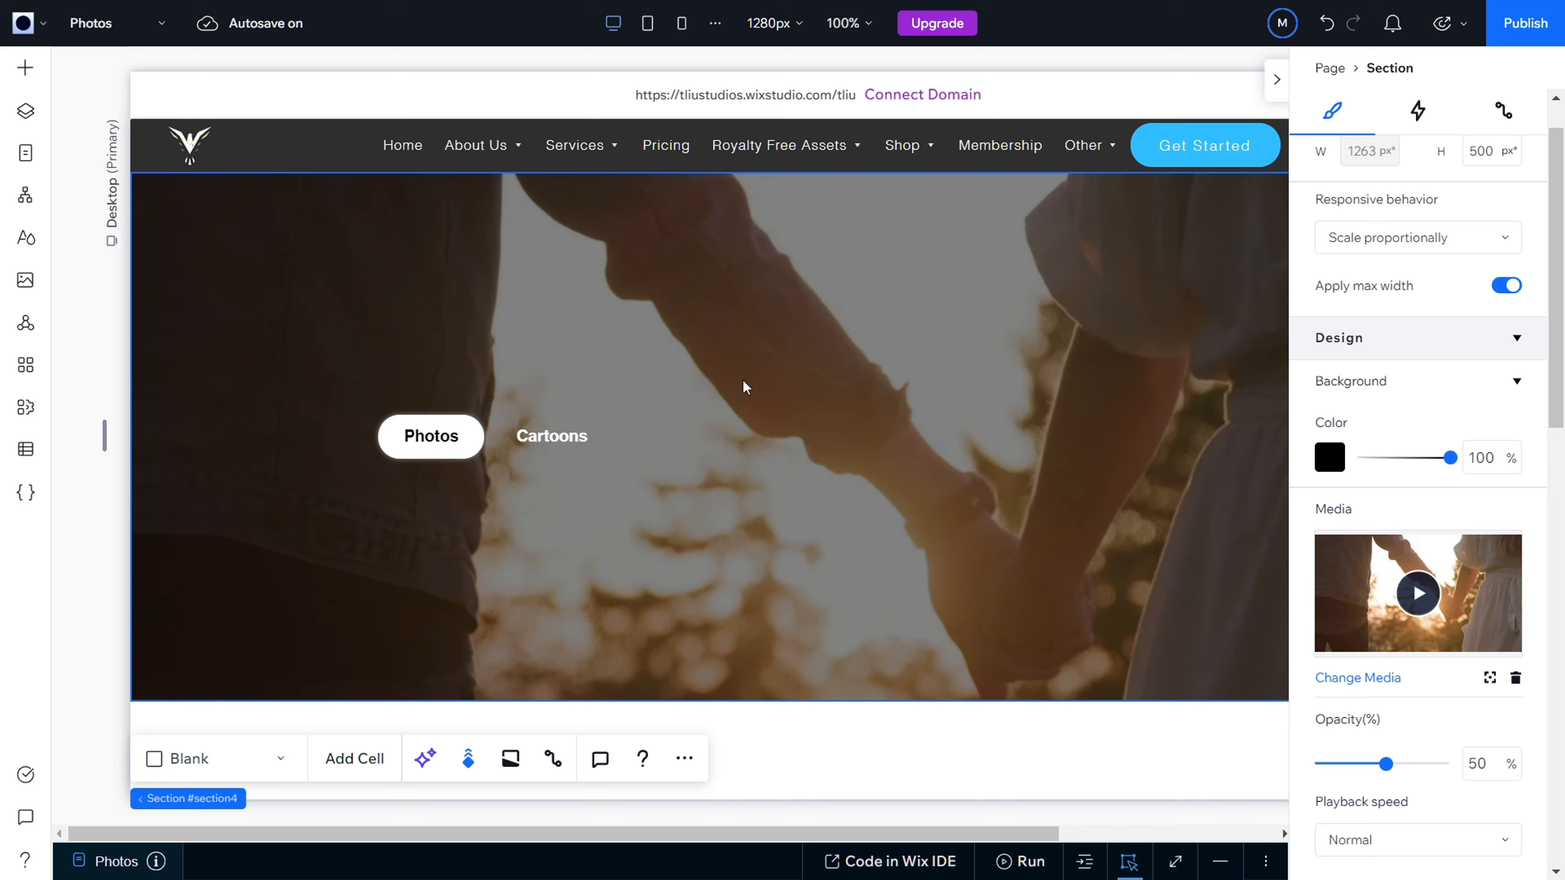
right_click(548, 436)
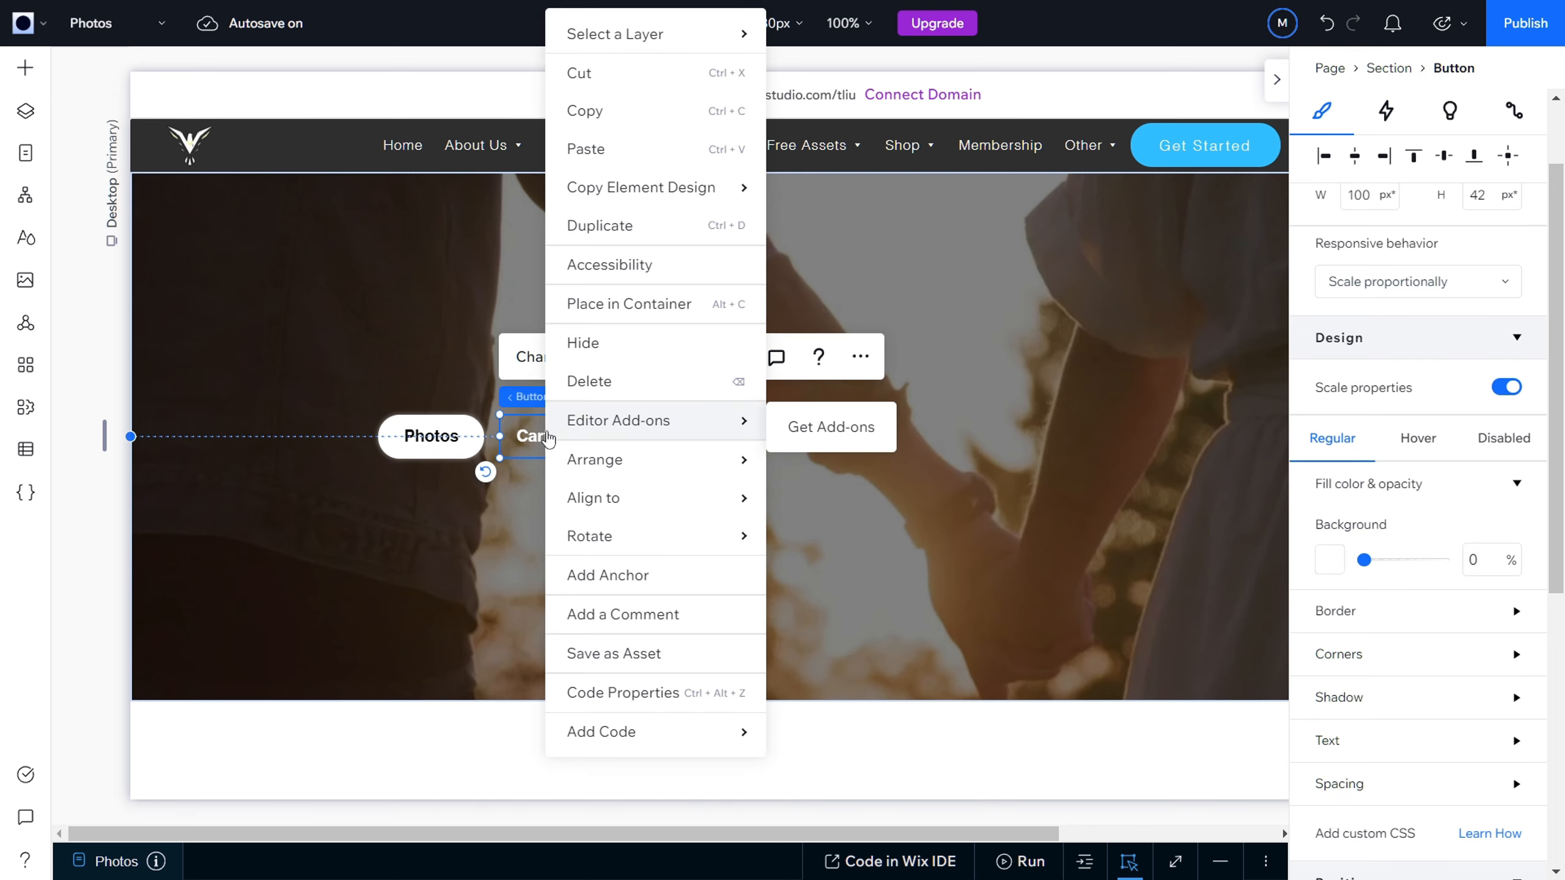
click(511, 447)
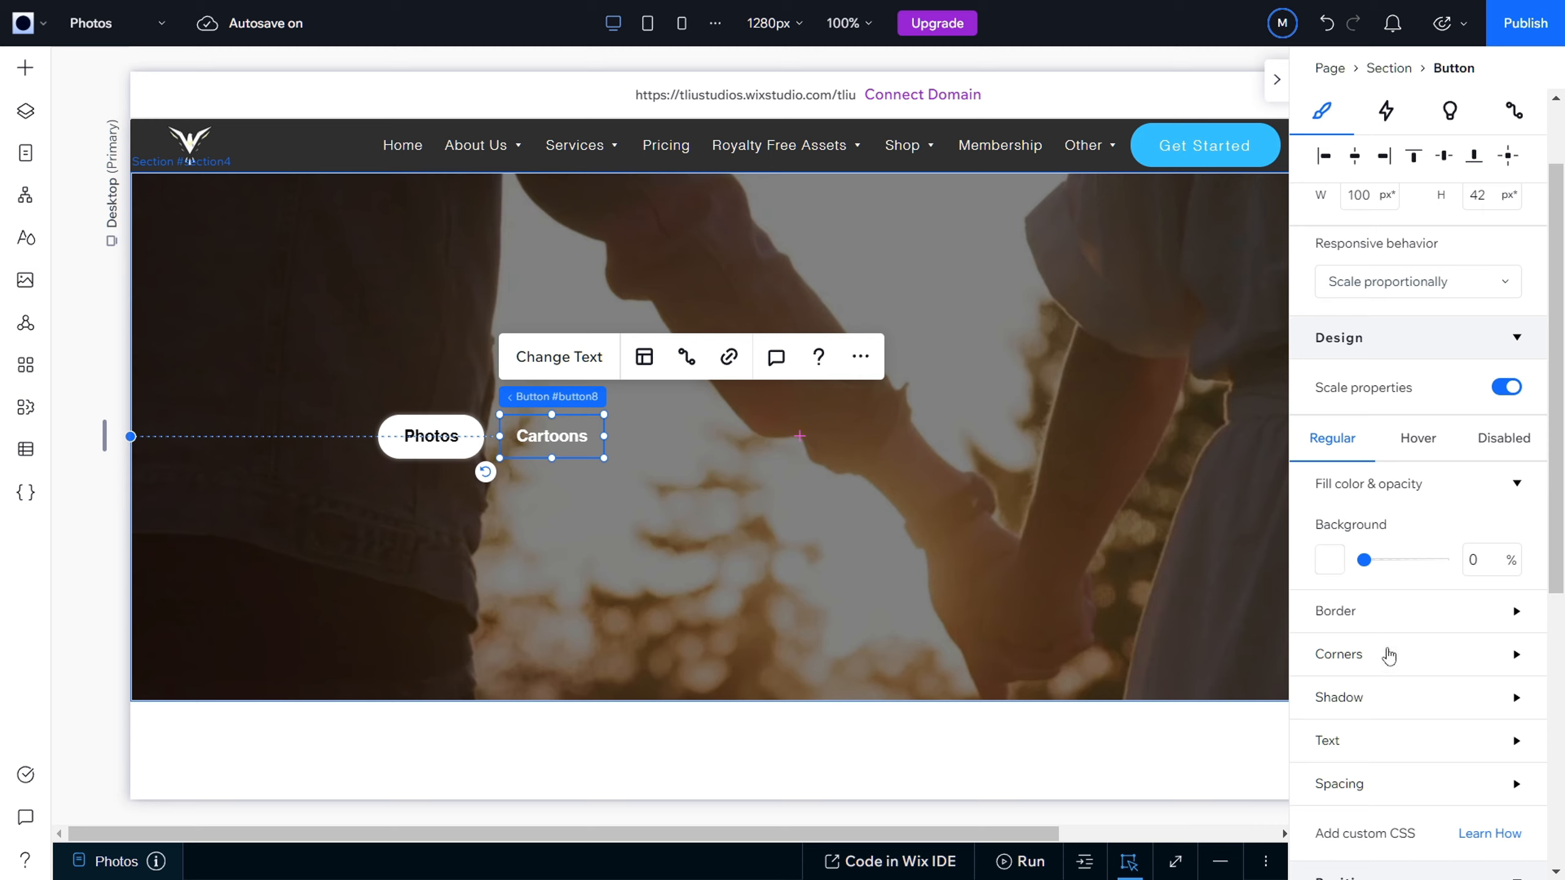
Step: Examine the Cartoons button's regular-state border, corners, shadow, text and spacing settings
scroll(1411, 640, down, 2)
click(1471, 523)
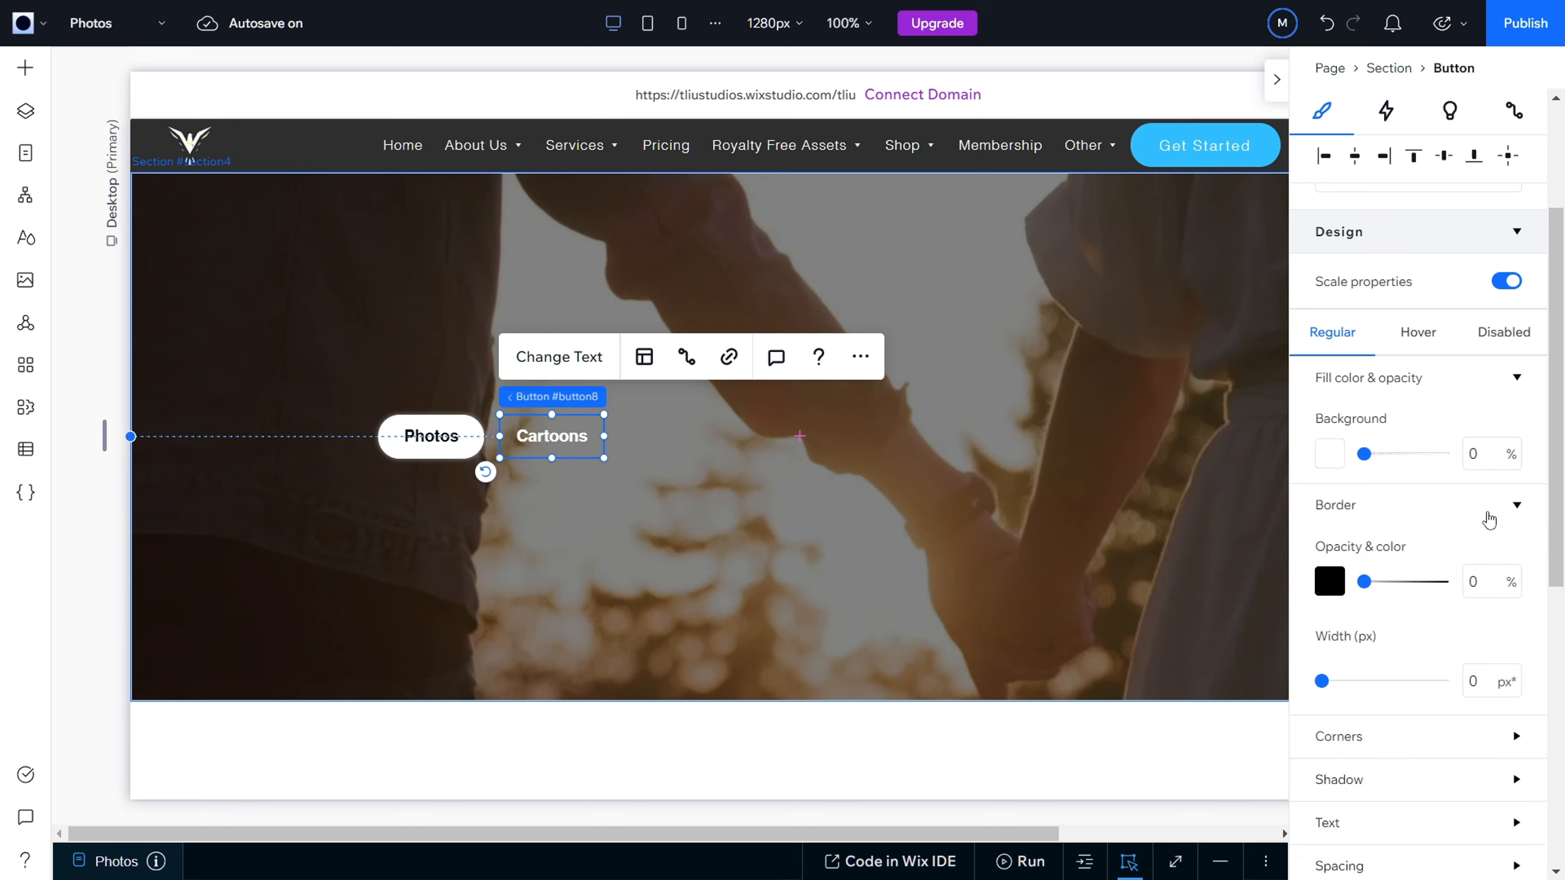
click(1491, 517)
click(1500, 557)
click(1499, 557)
click(1502, 593)
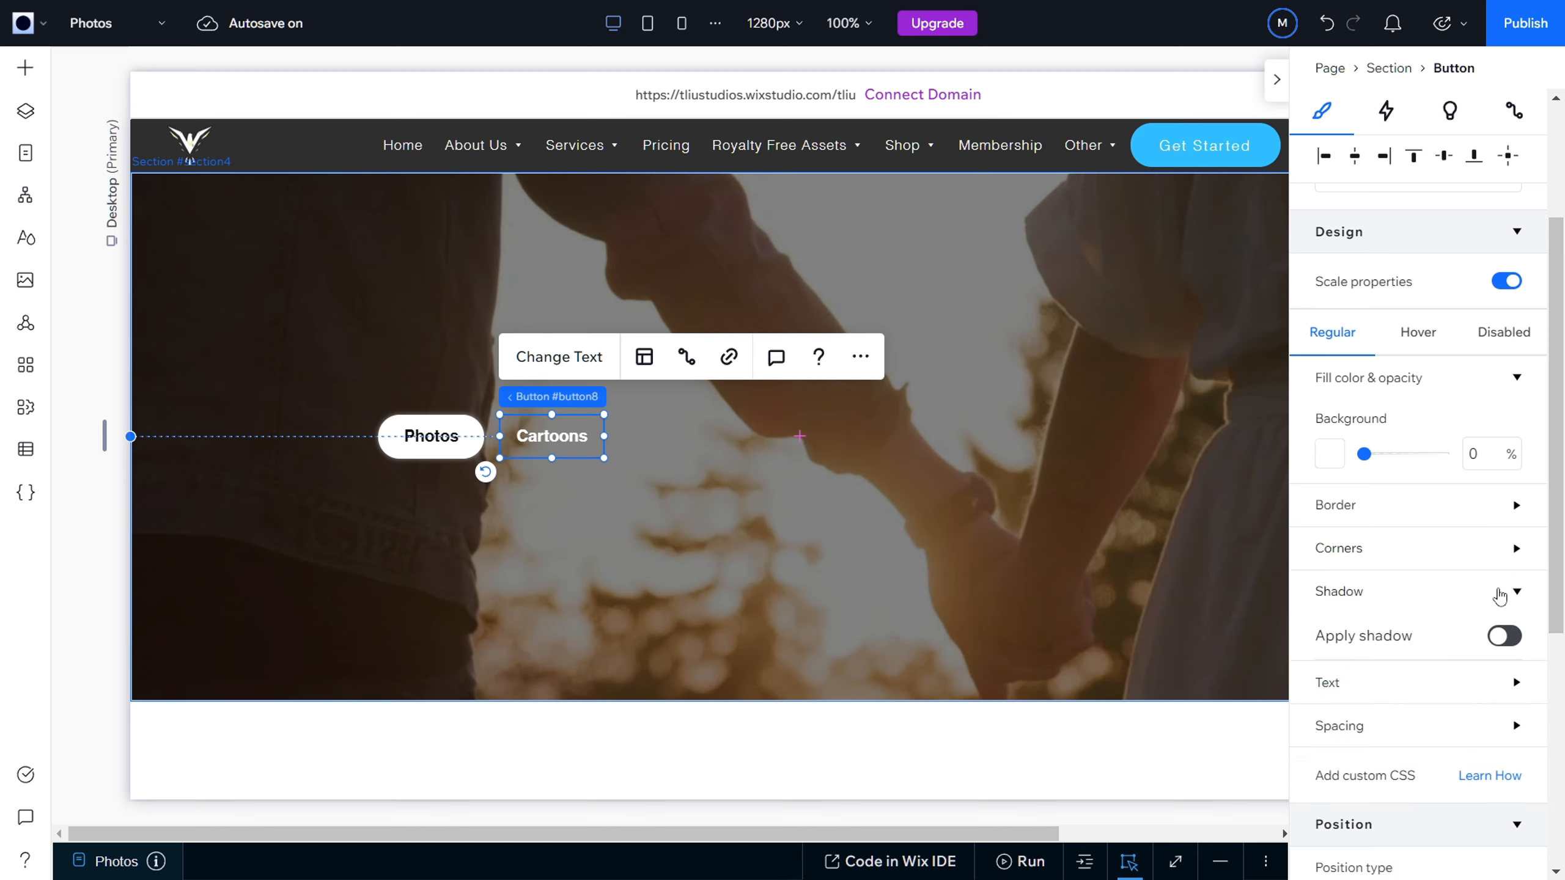
click(1502, 593)
click(1501, 642)
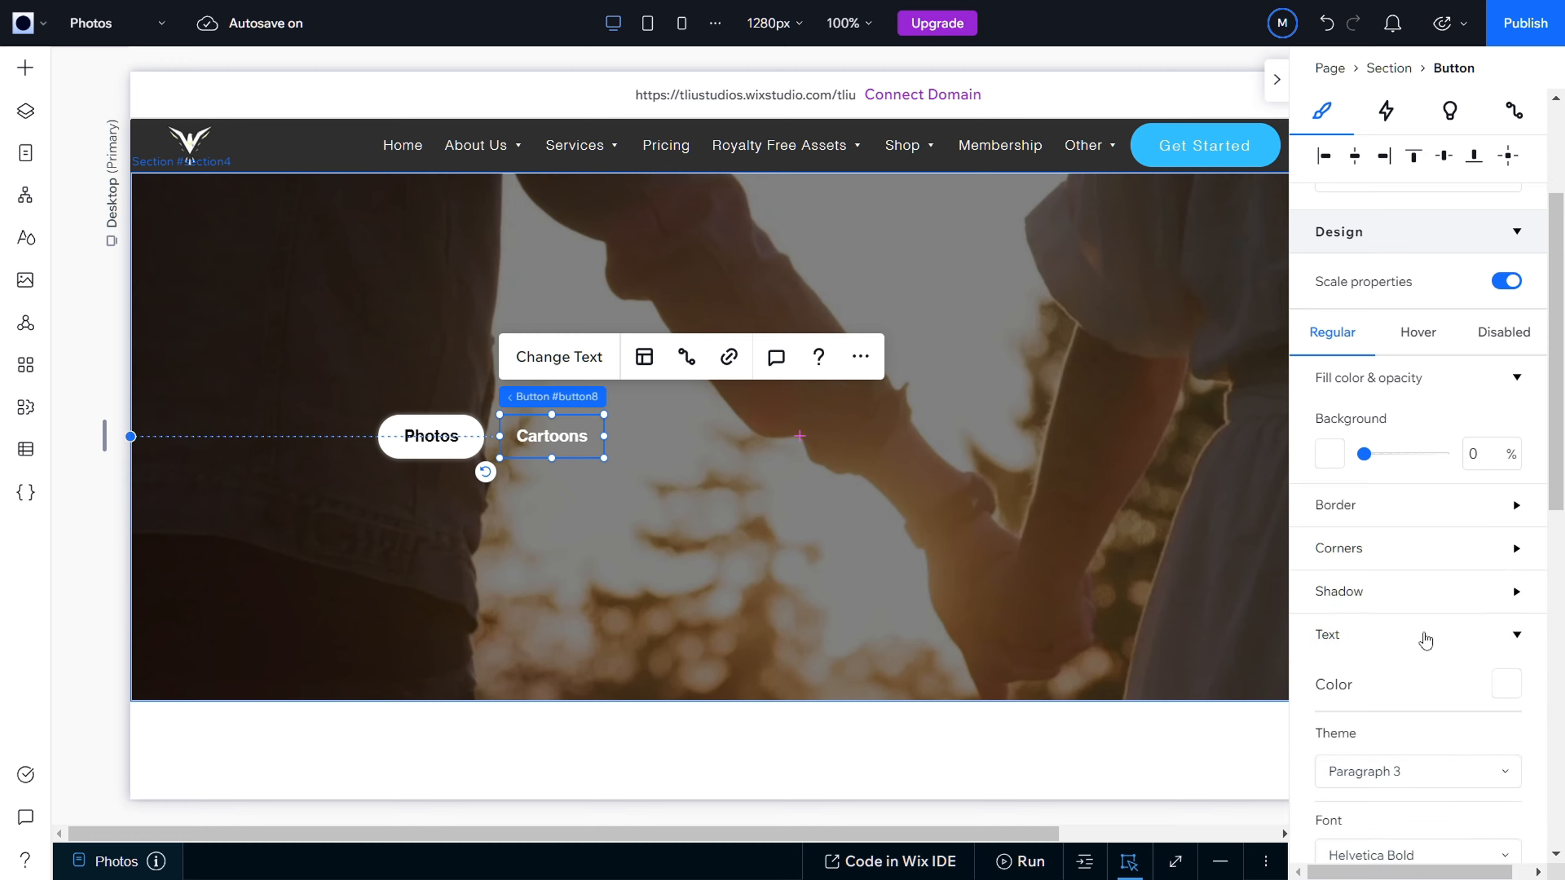
scroll(1422, 637, down, 4)
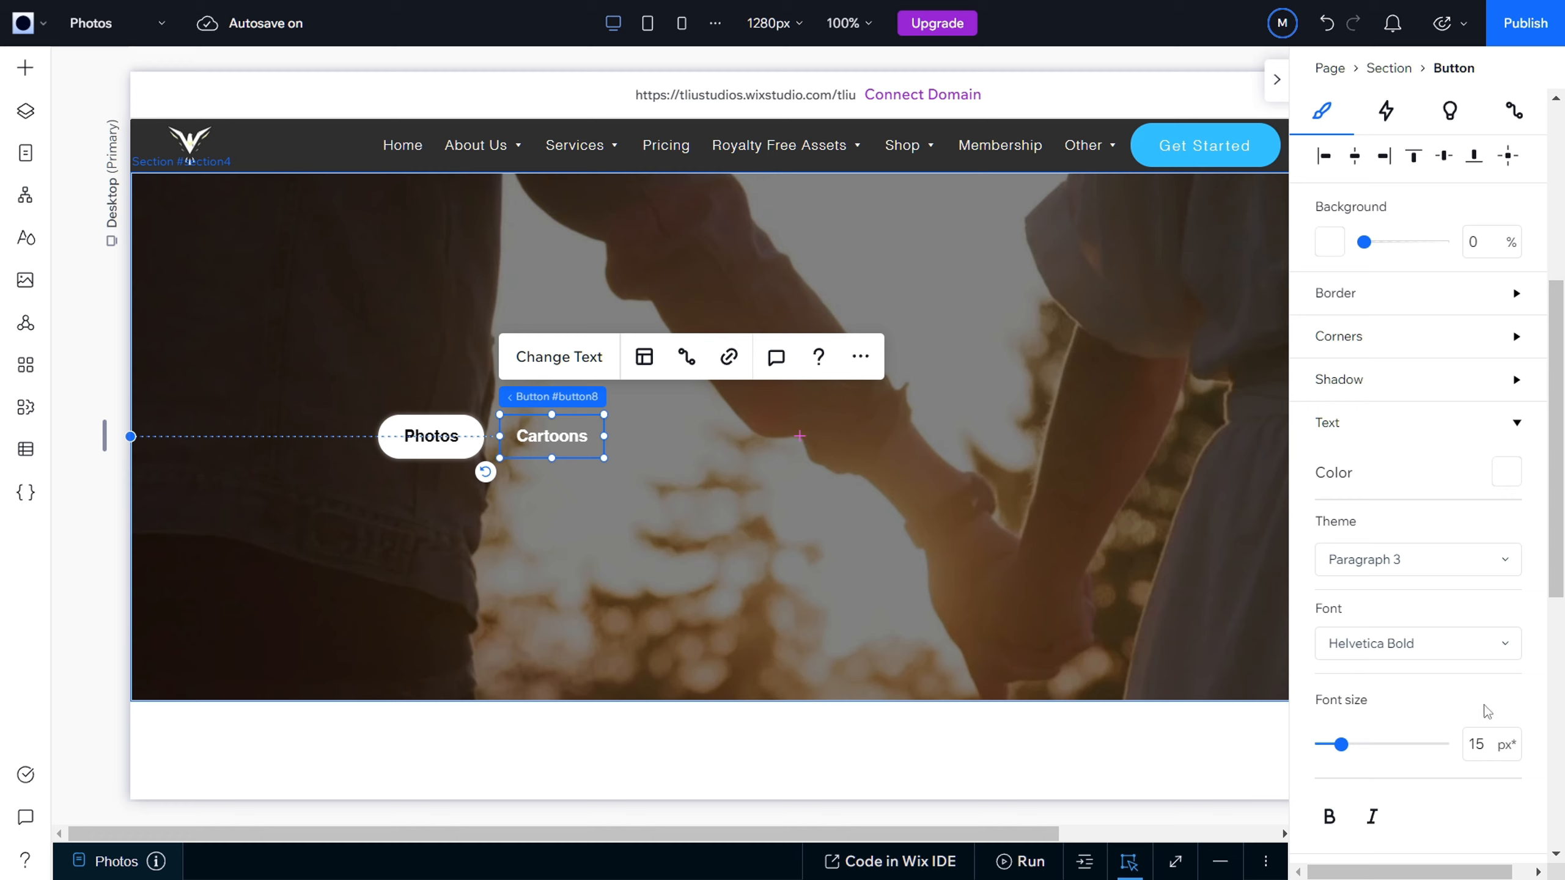
click(1502, 432)
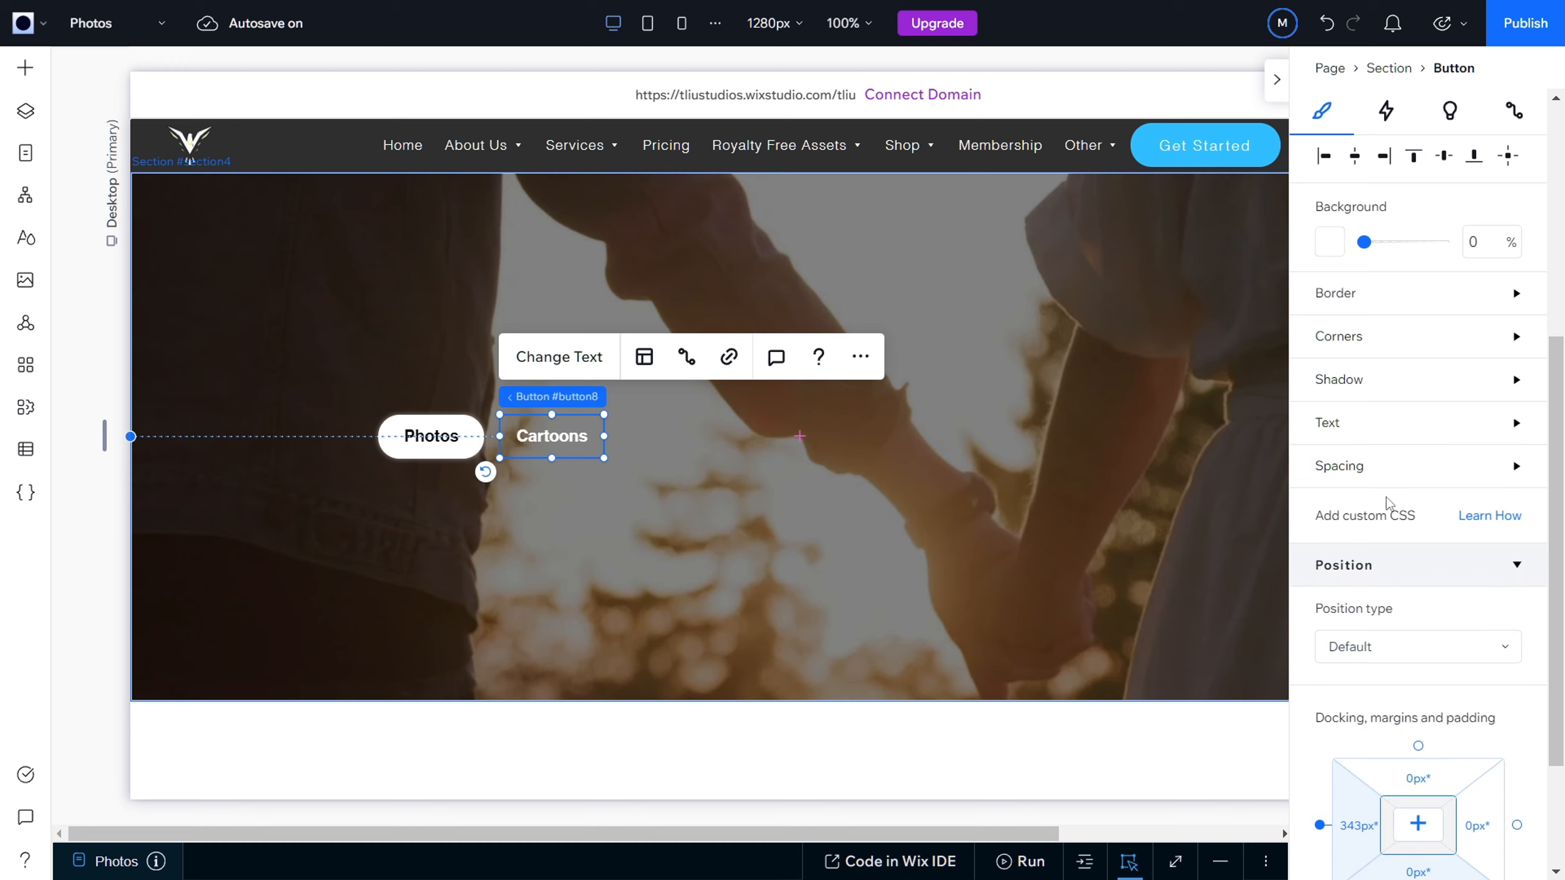
click(1475, 481)
click(1475, 481)
Step: Copy the Cartoons button, place the copy after it in the same row at about X 461, Y 229 px, and change its text to GIFs
right_click(568, 461)
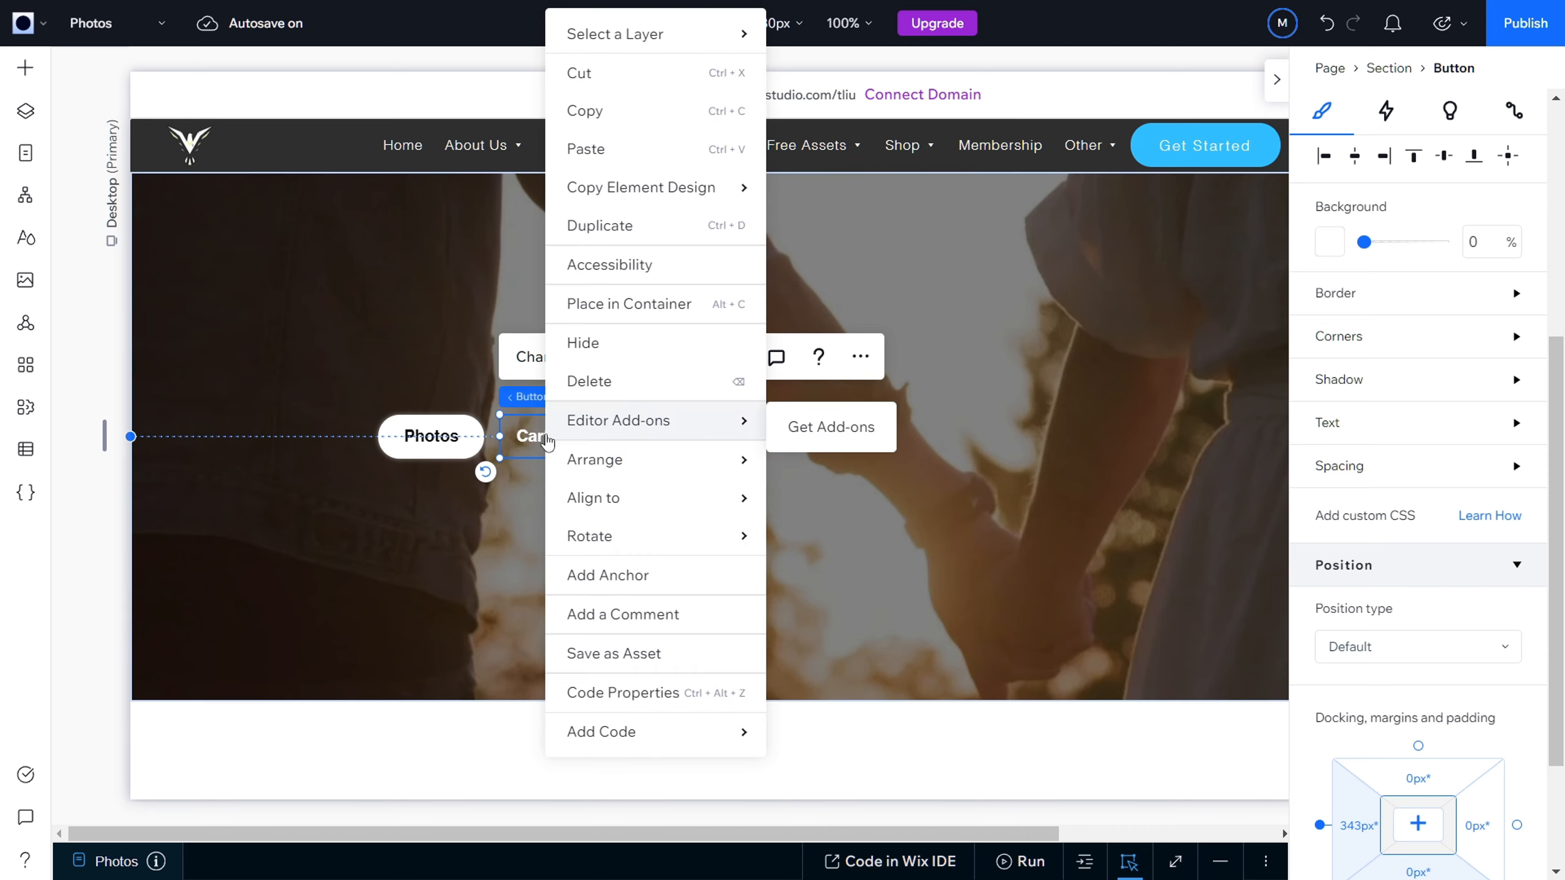
key(Escape)
click(678, 444)
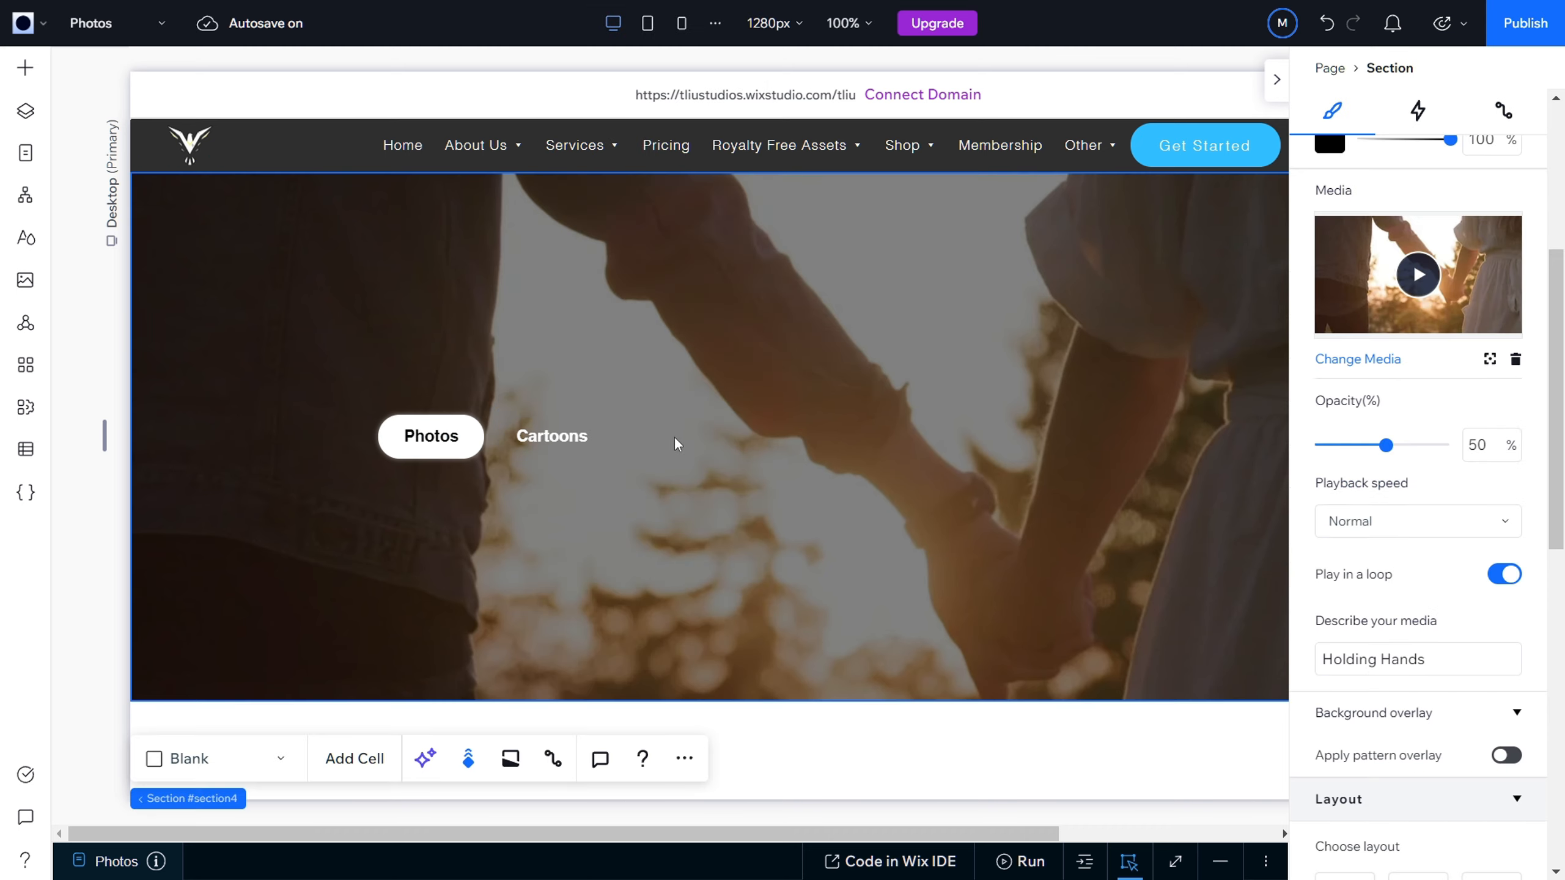
key(ctrl+v)
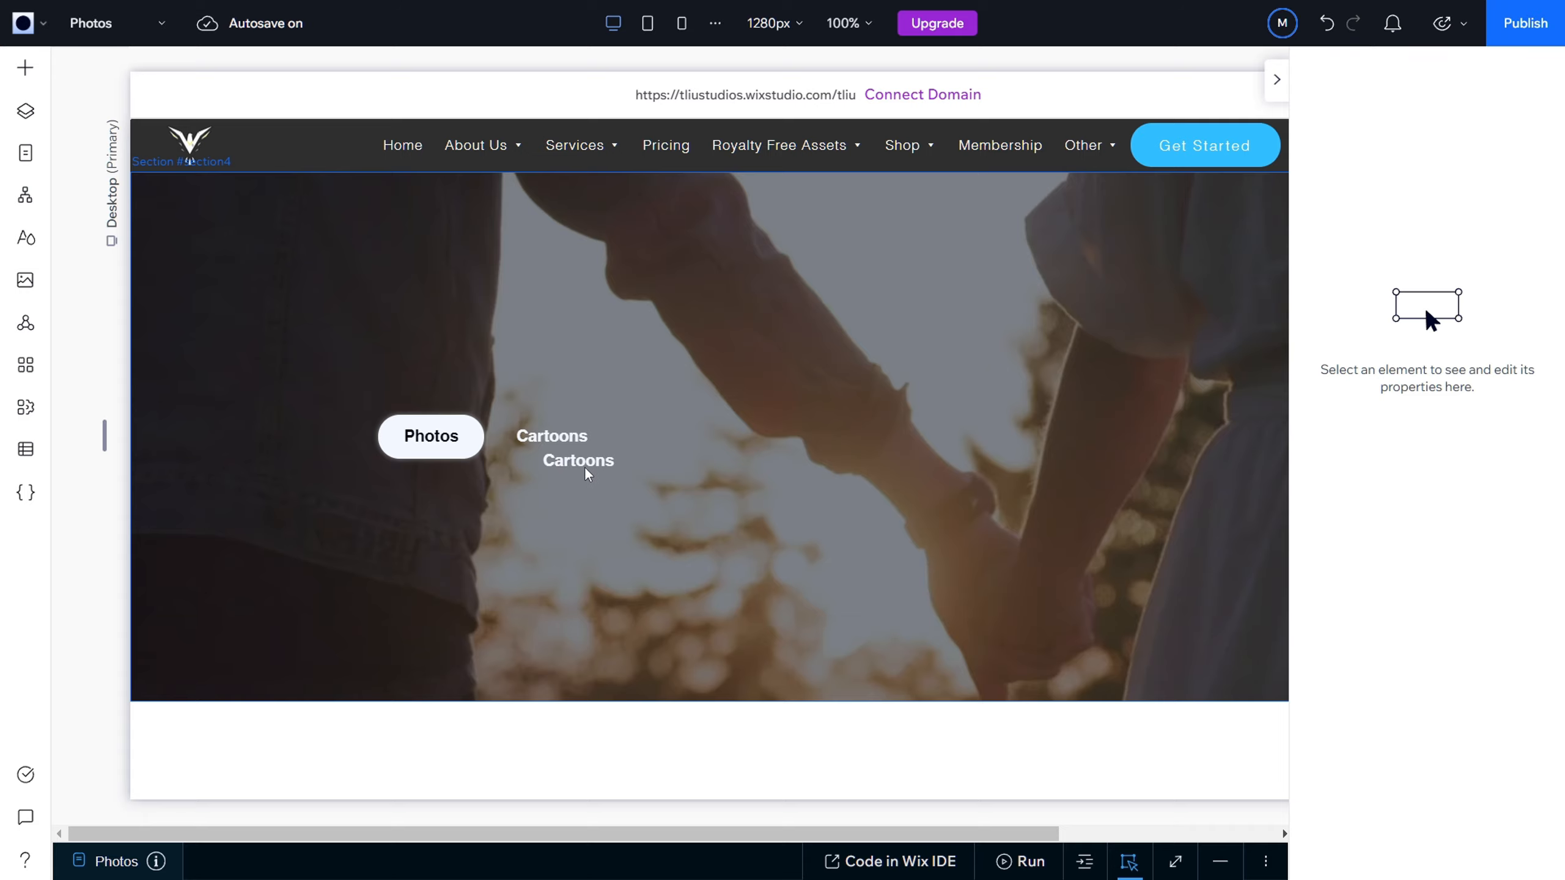
click(582, 469)
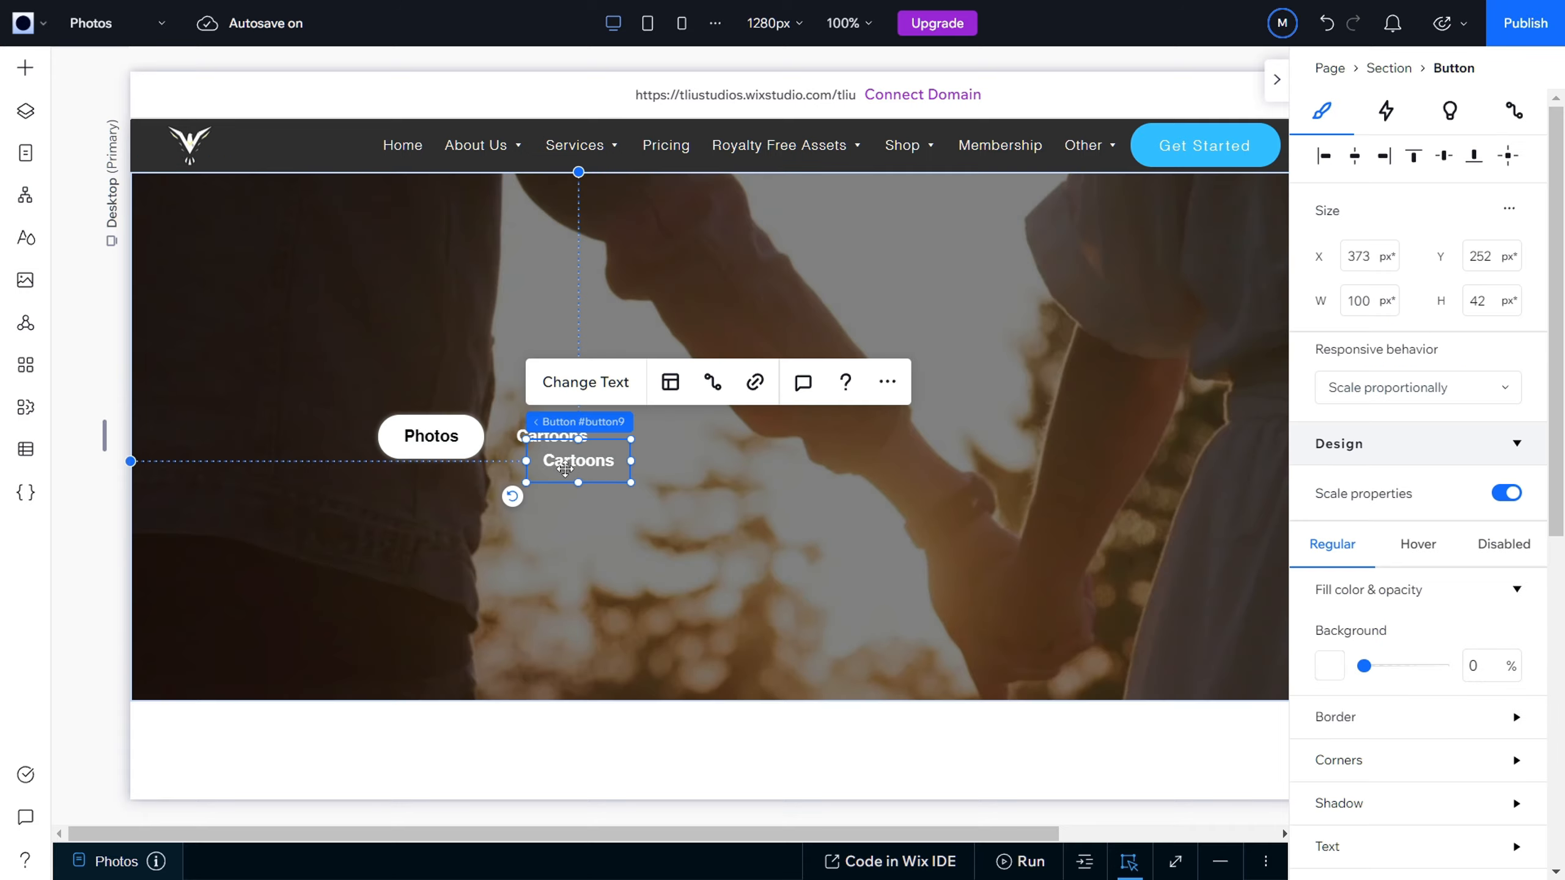
drag(565, 469, 667, 436)
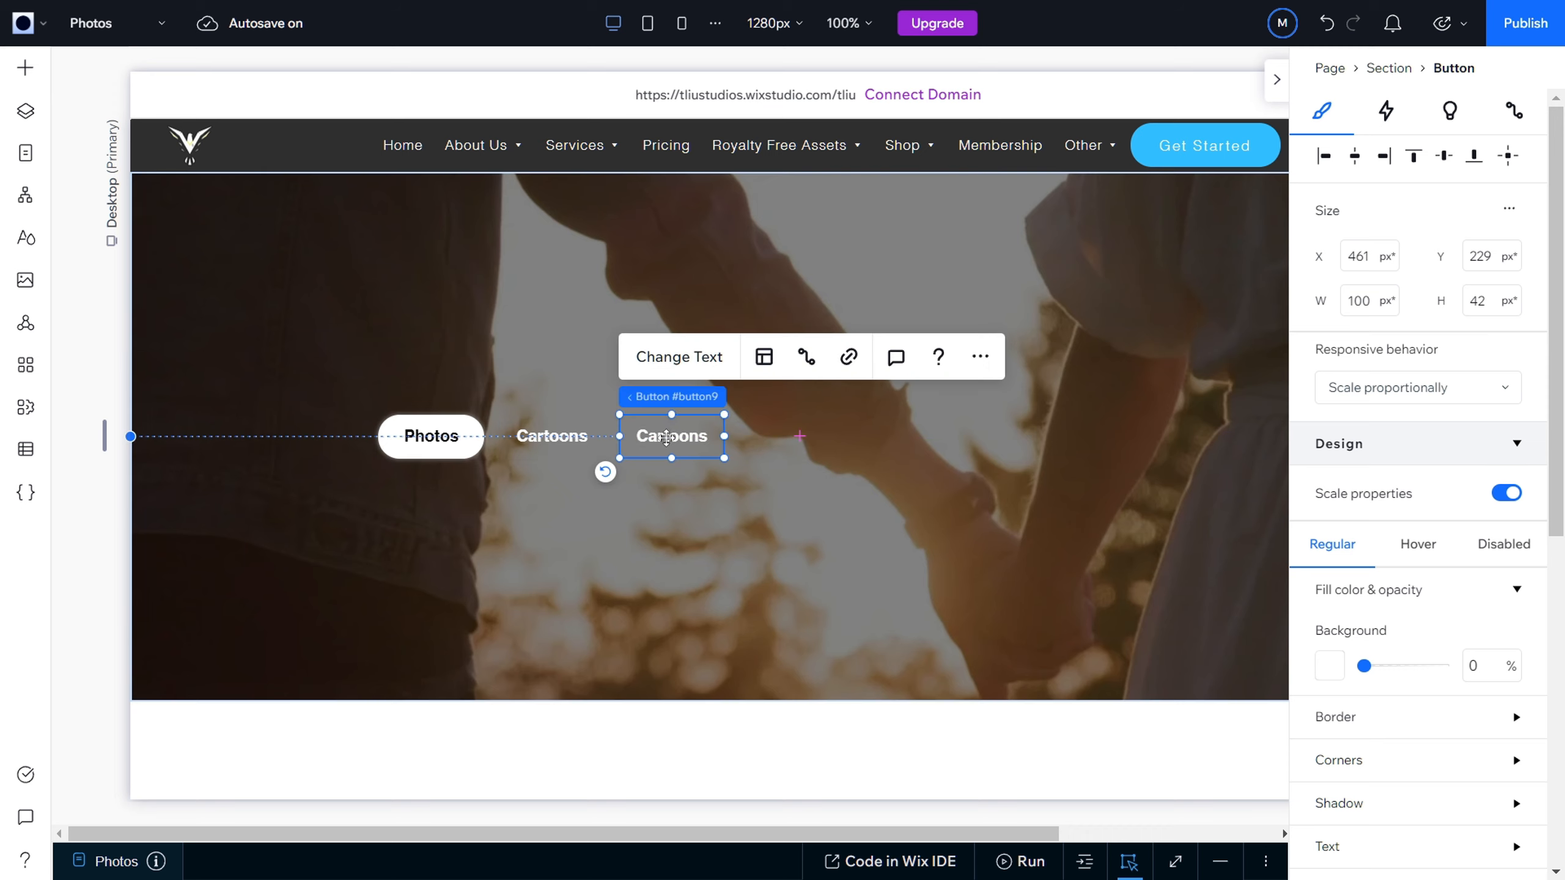
double_click(667, 436)
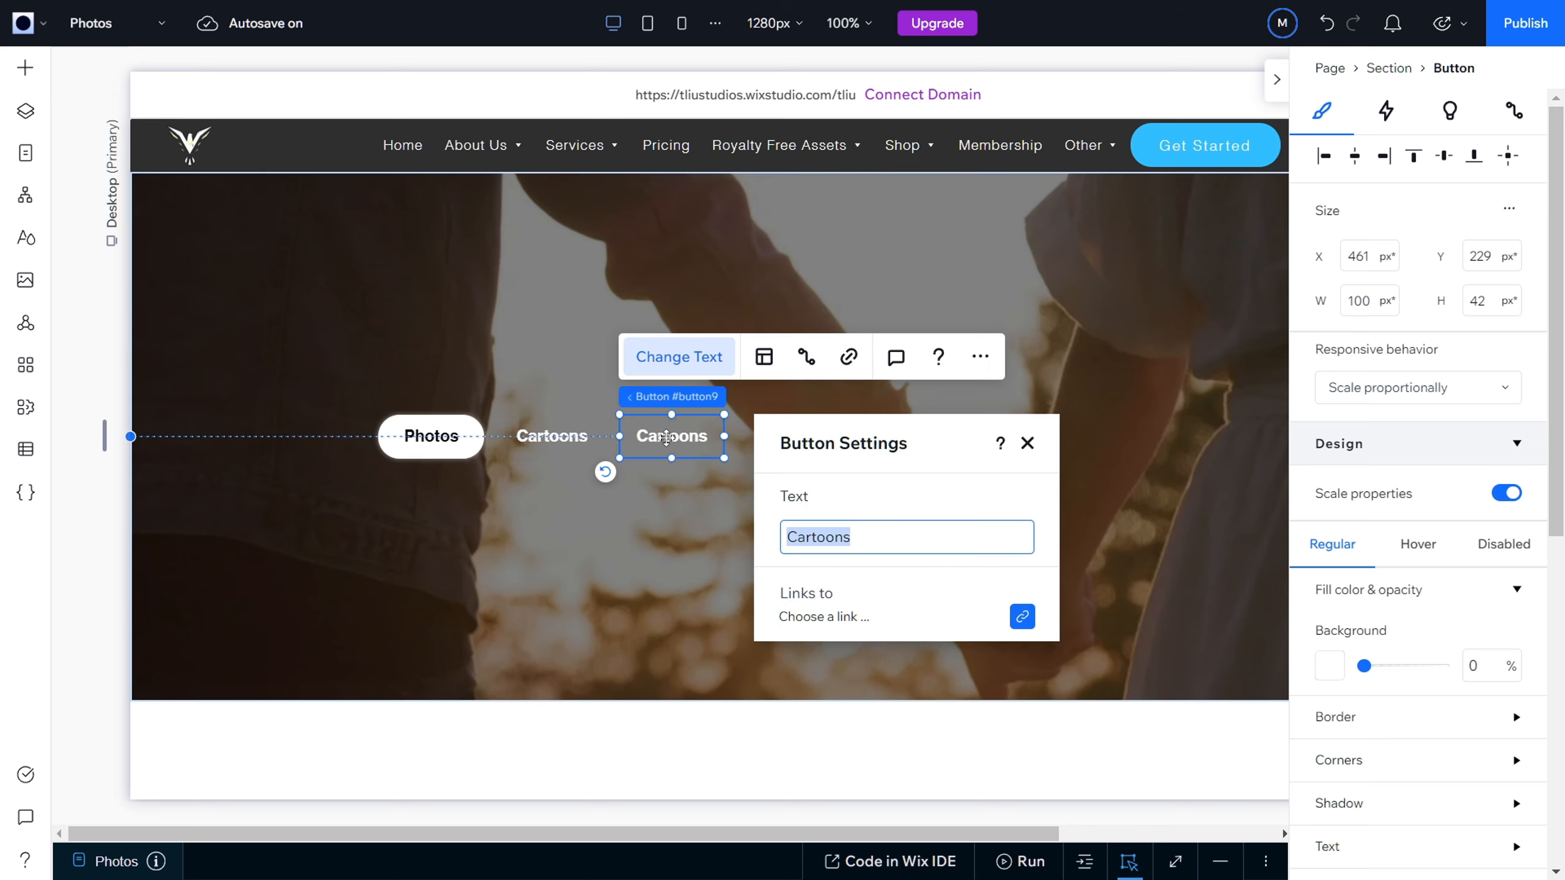
text(GIFs)
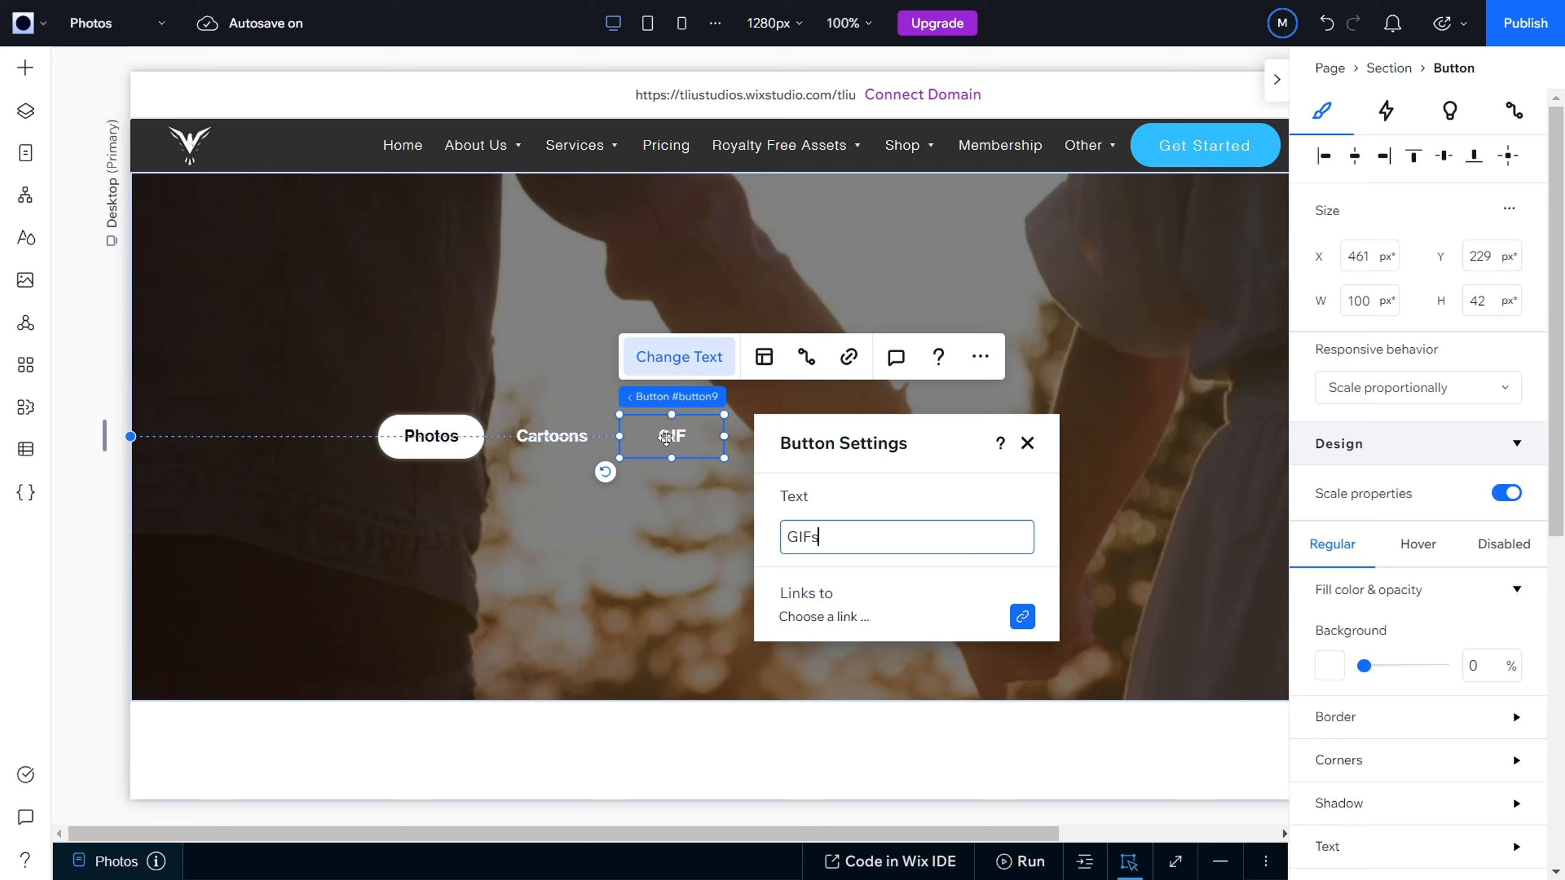
click(1027, 452)
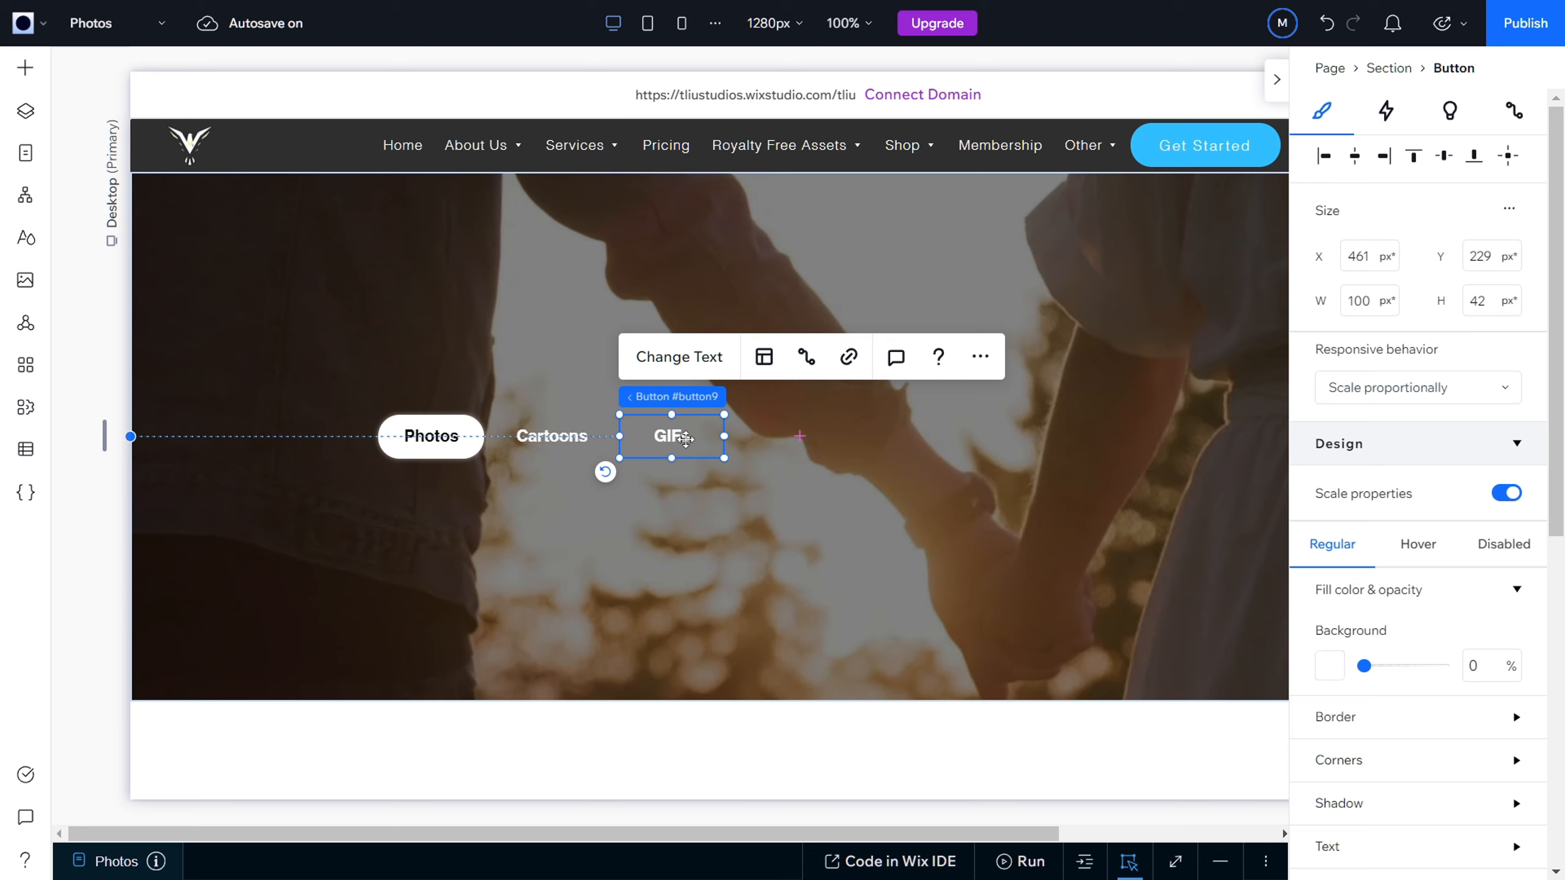
Step: Paste a copy of the GIFs button after it in the row at about X 569, Y 229 px and change its text to Videos
click(800, 473)
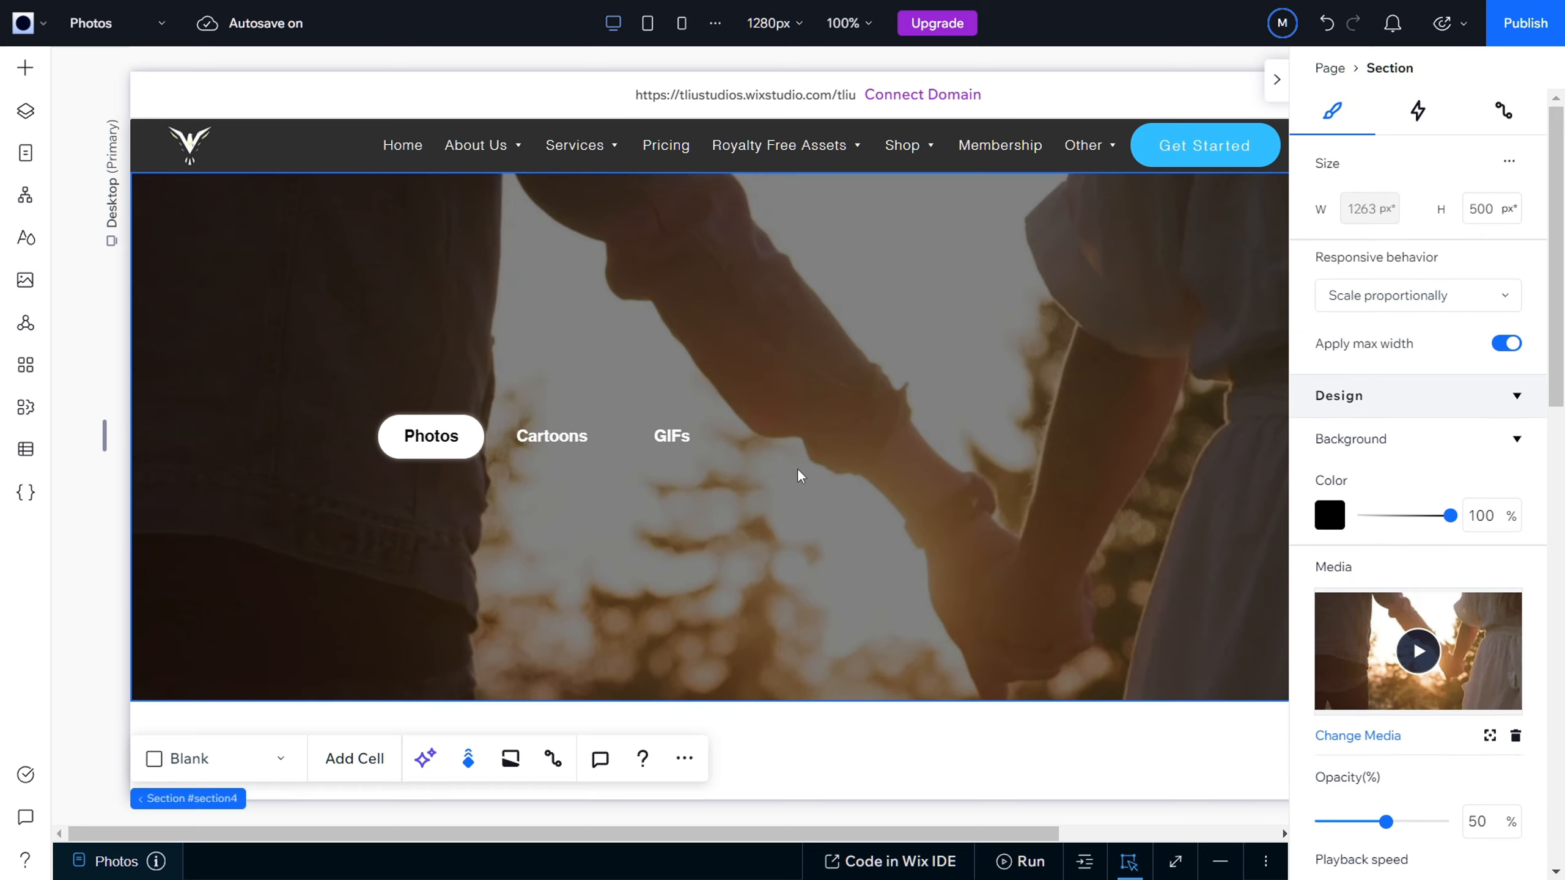
key(ctrl+v)
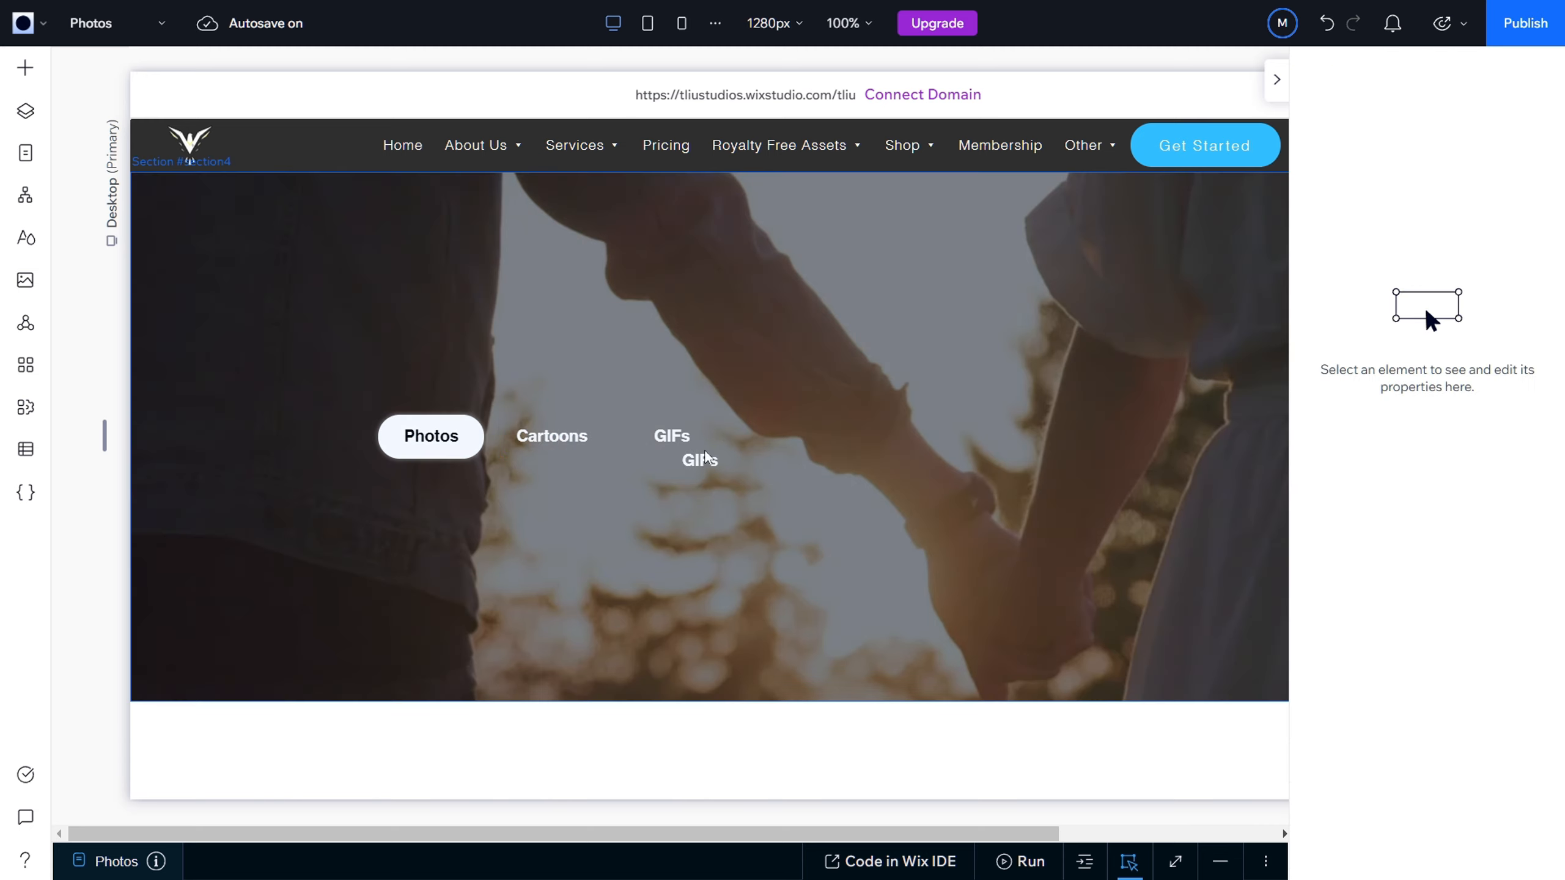
click(708, 462)
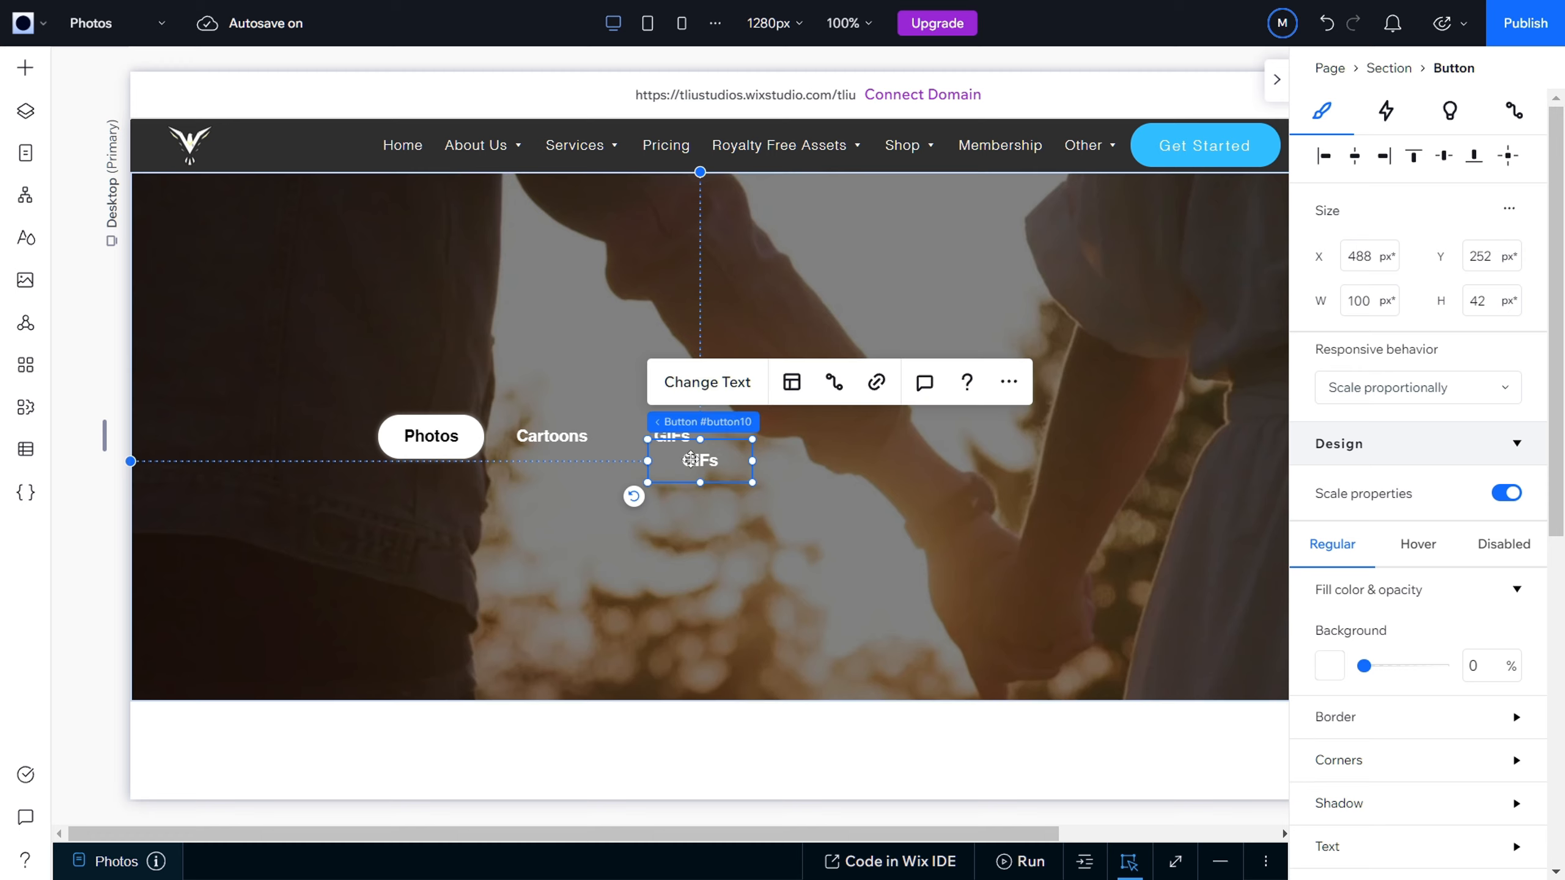
drag(692, 466, 784, 436)
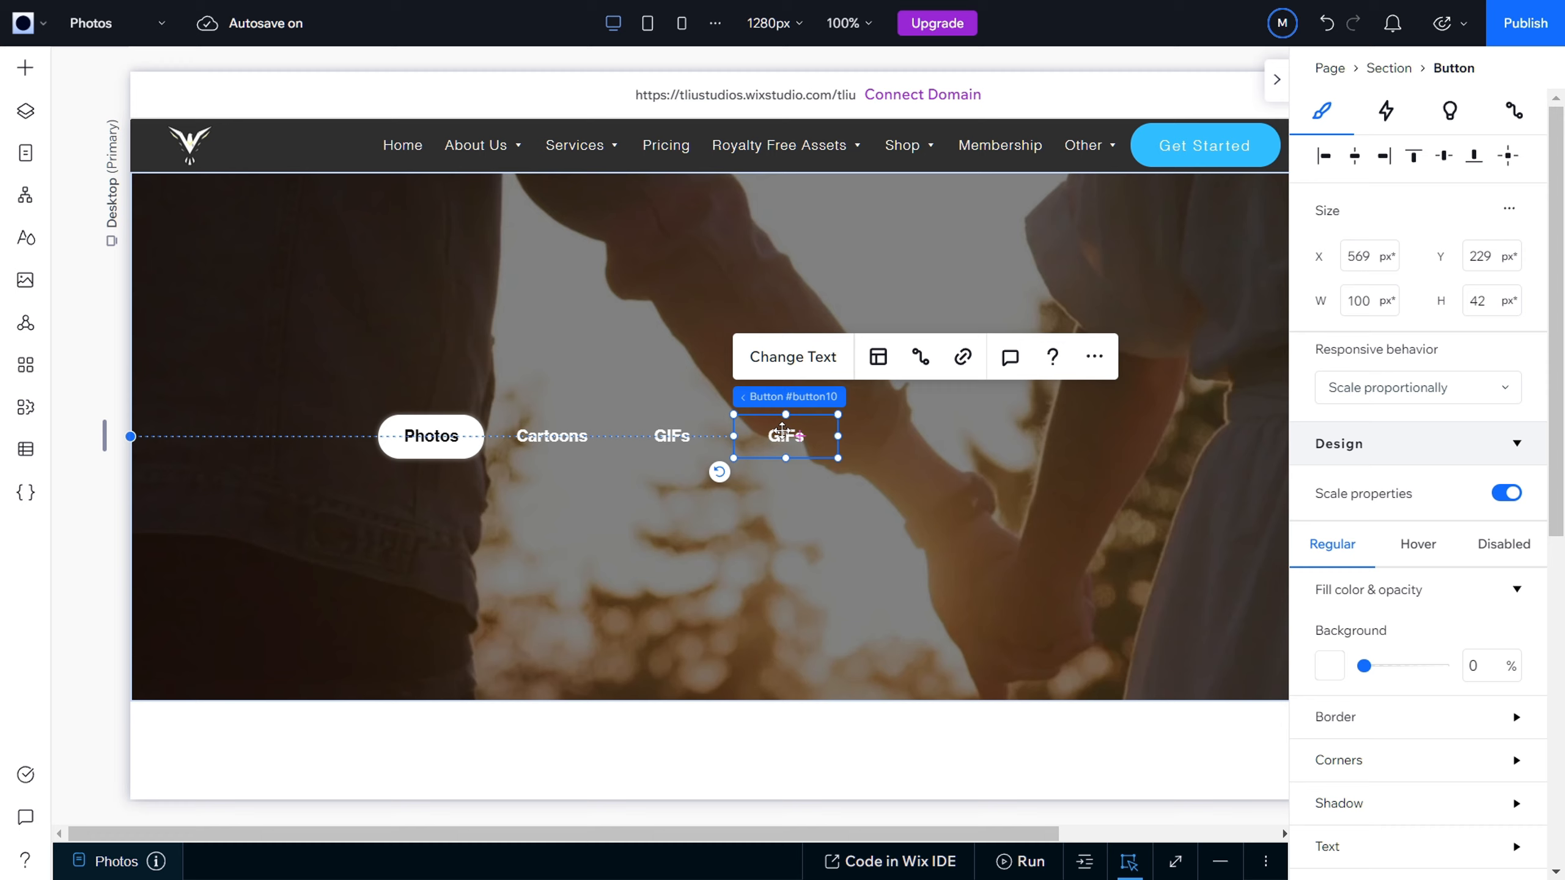
double_click(789, 435)
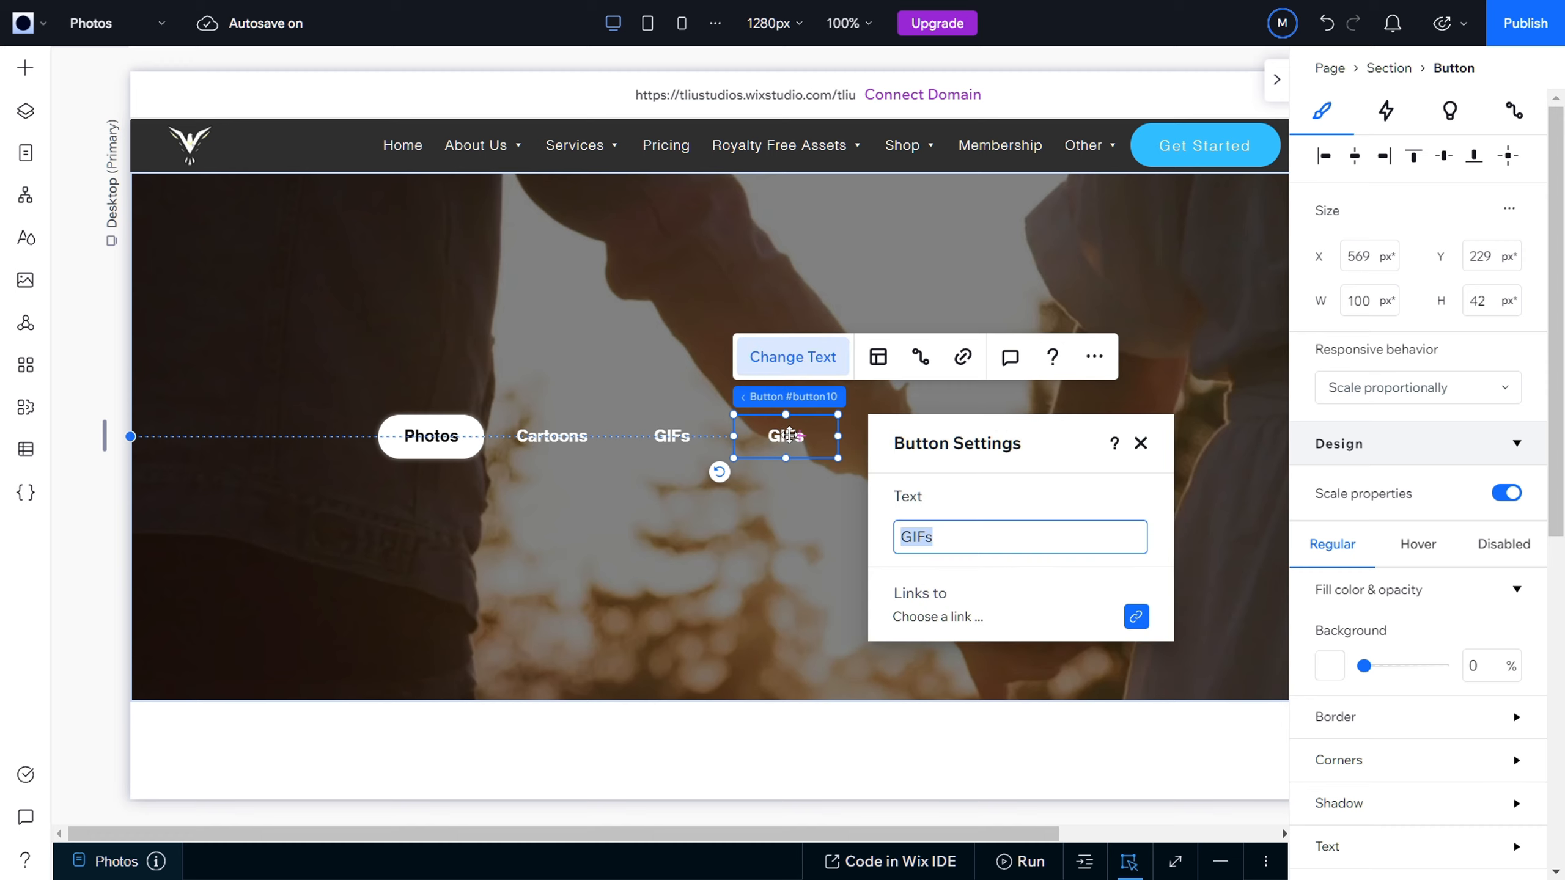
text(Videos)
click(1141, 442)
Step: Paste another GIFs button copy below the row at about X 417, Y 319 px and change its text to Music
click(795, 515)
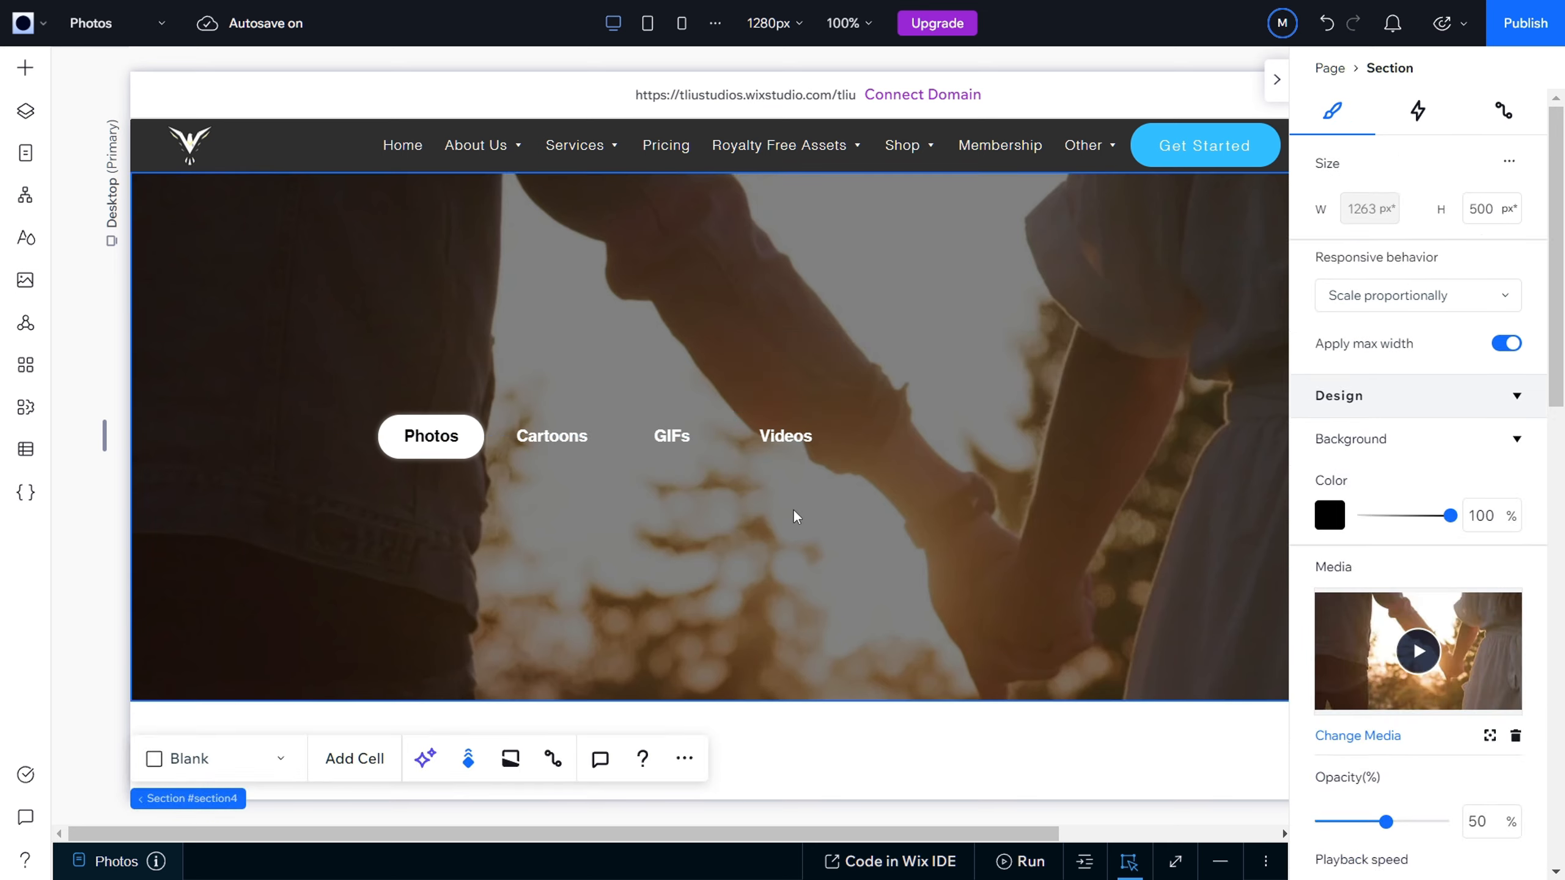
key(ctrl+v)
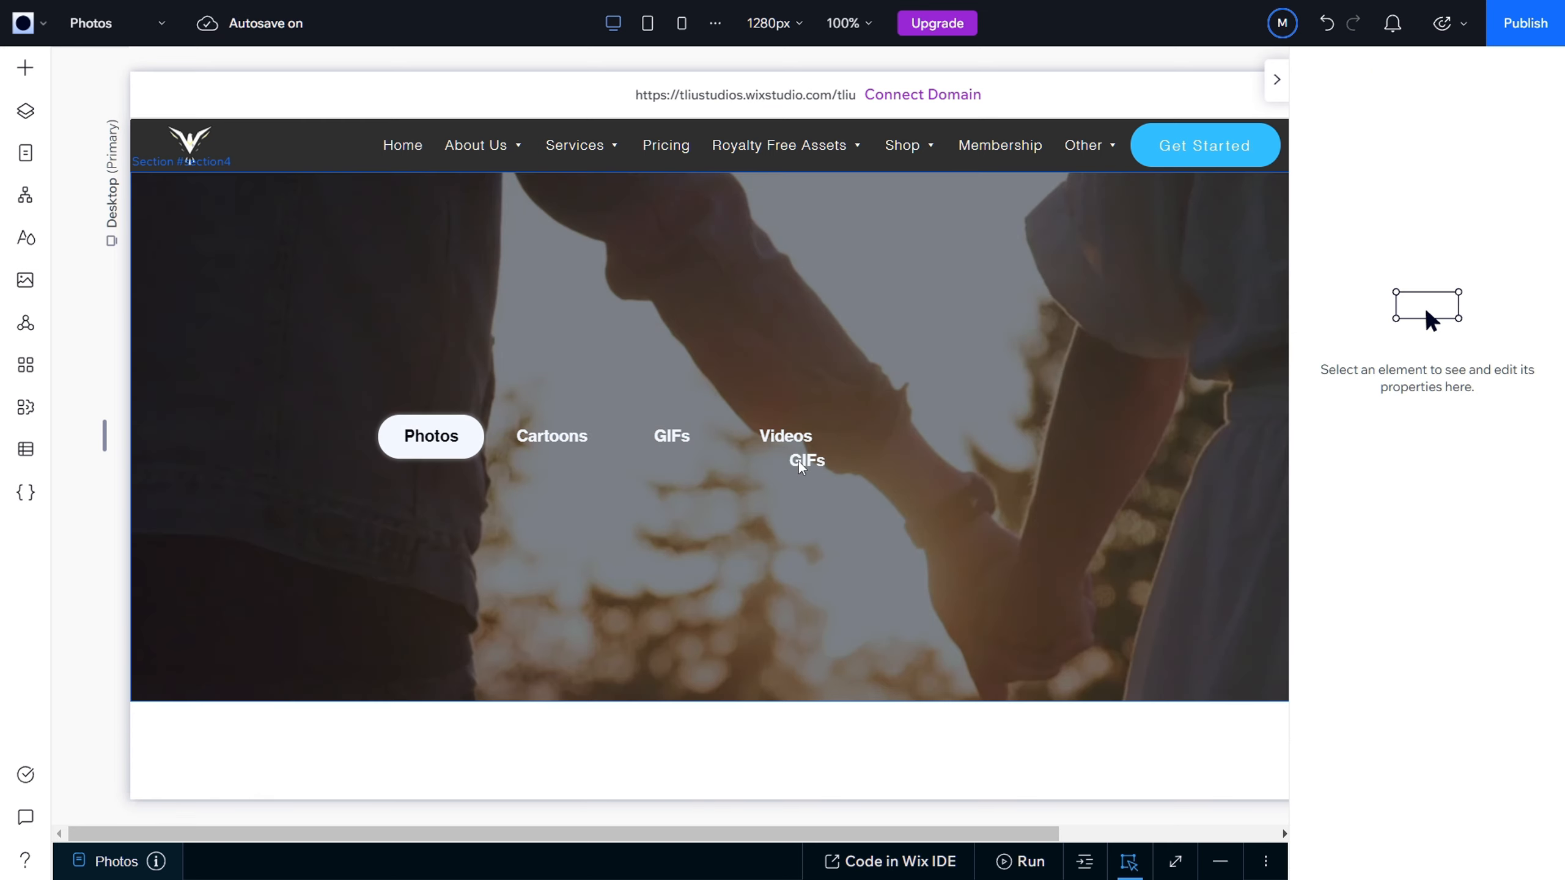
click(799, 462)
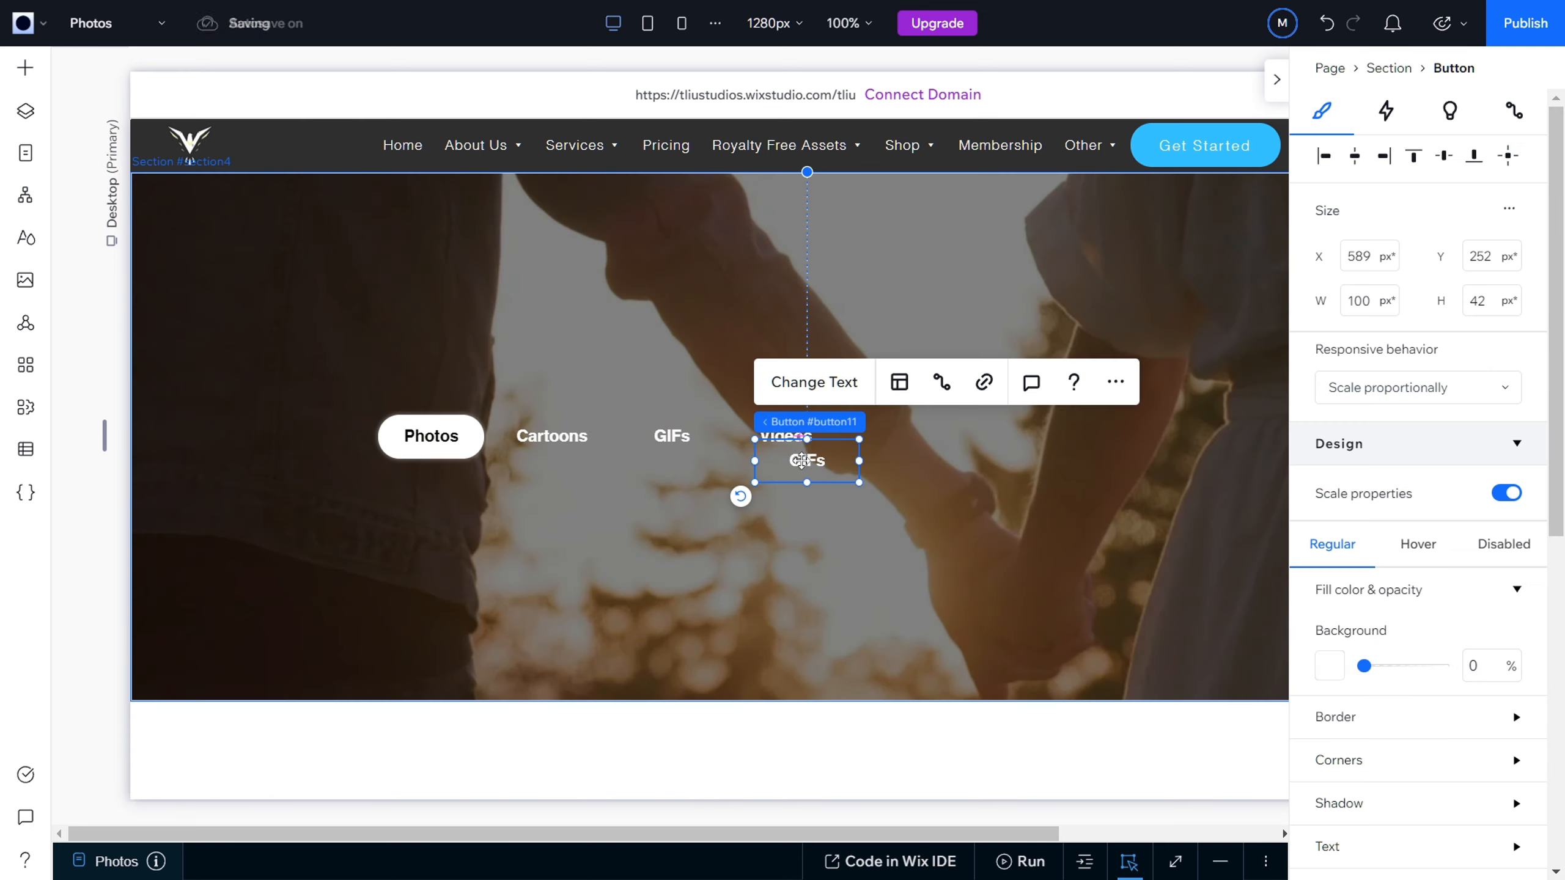
drag(805, 463, 625, 530)
double_click(625, 530)
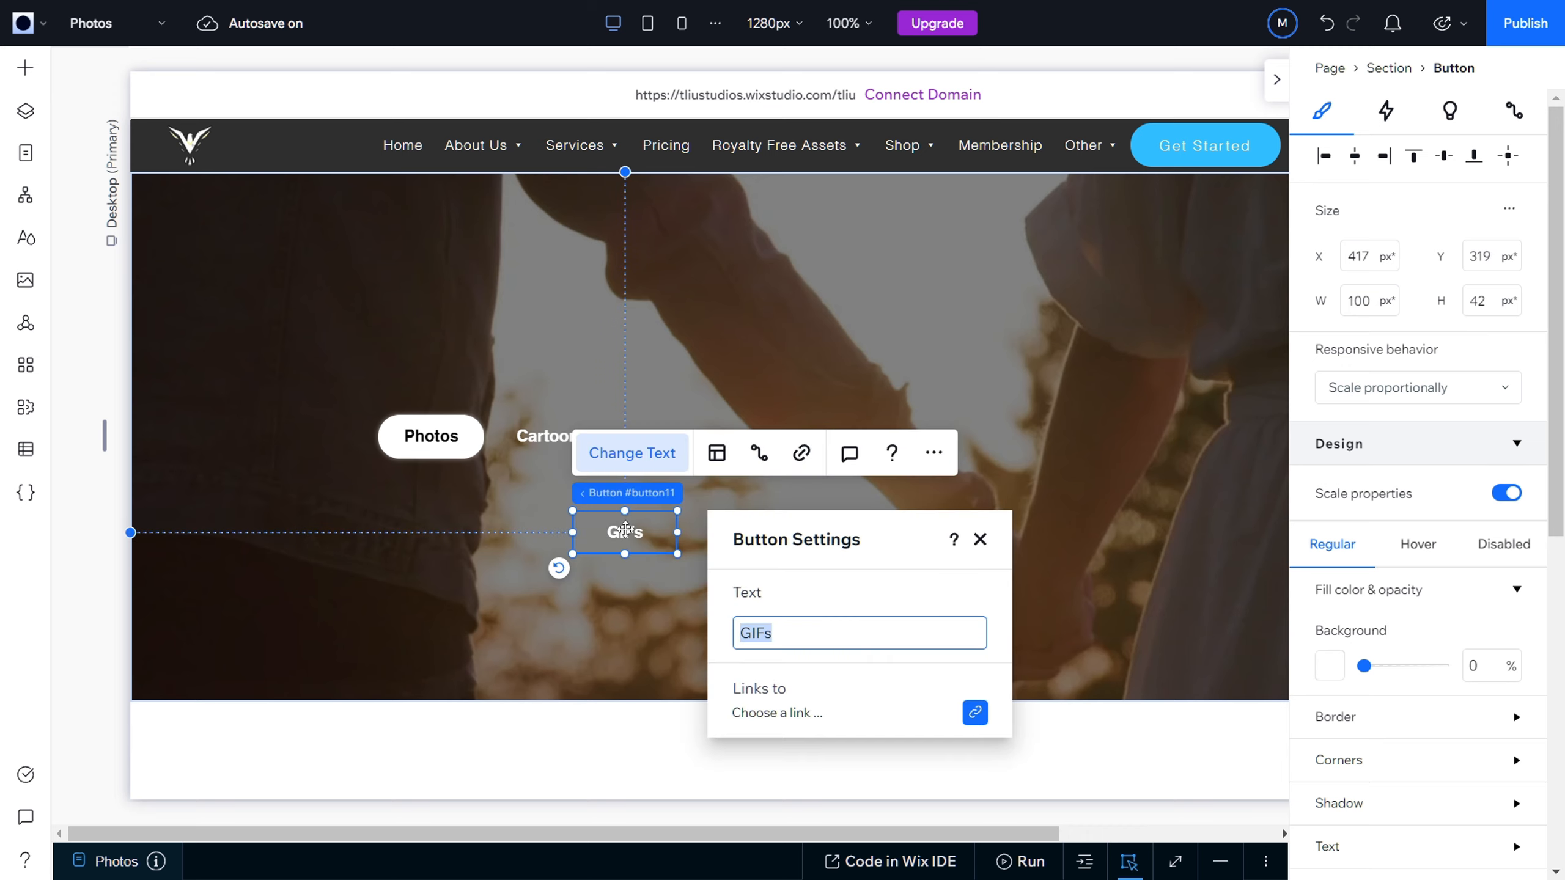
text(Music)
click(981, 540)
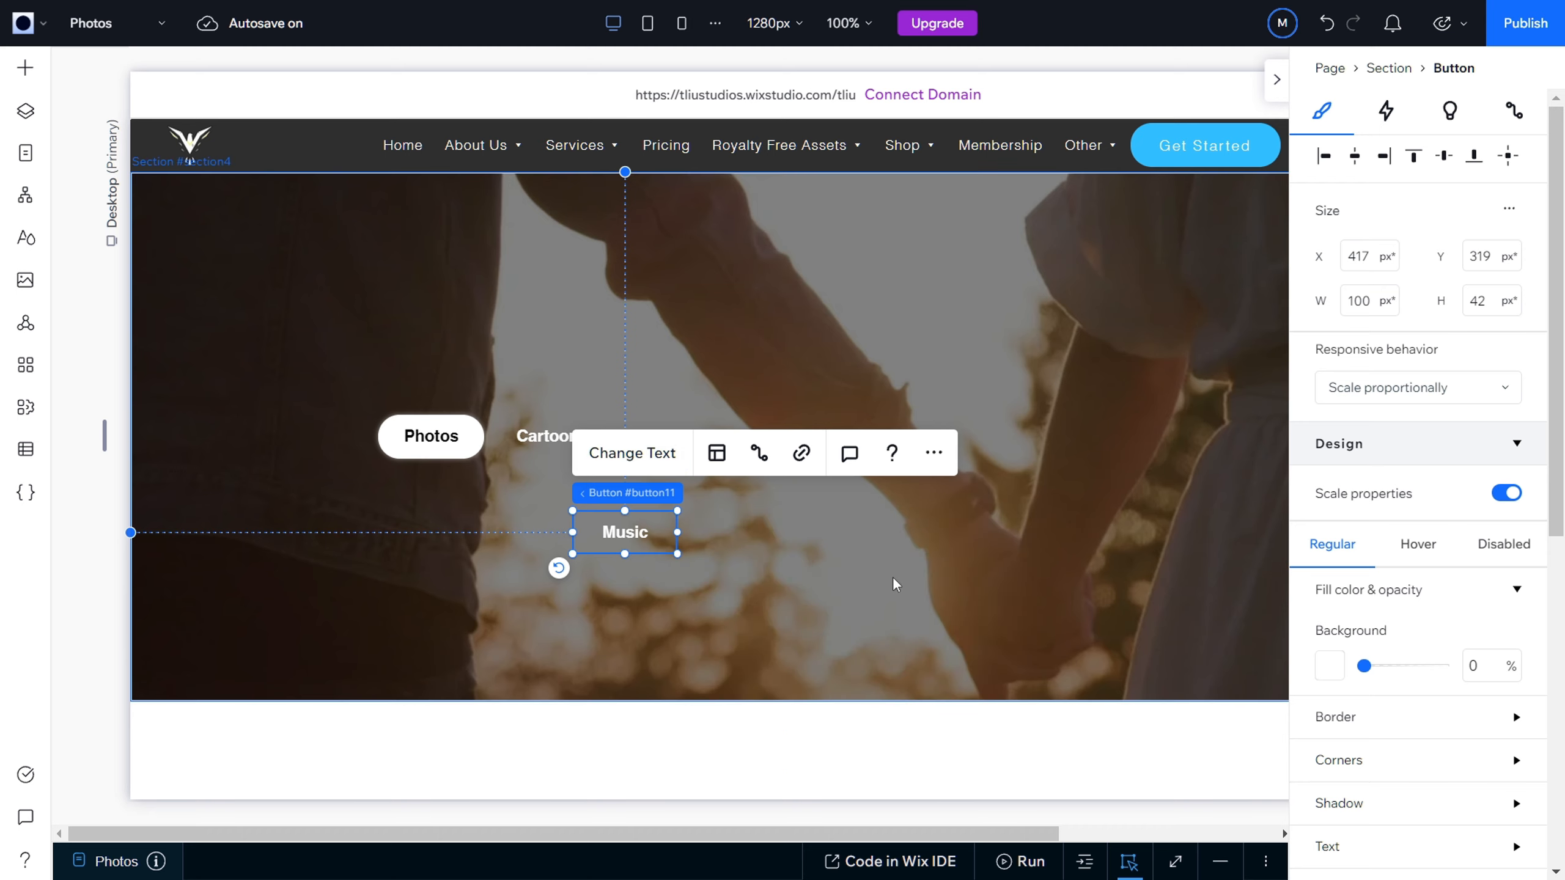
Step: Paste another GIFs button copy beside Music at about X 562, Y 313 px and change its text to Instrumentals
click(844, 588)
key(ctrl+v)
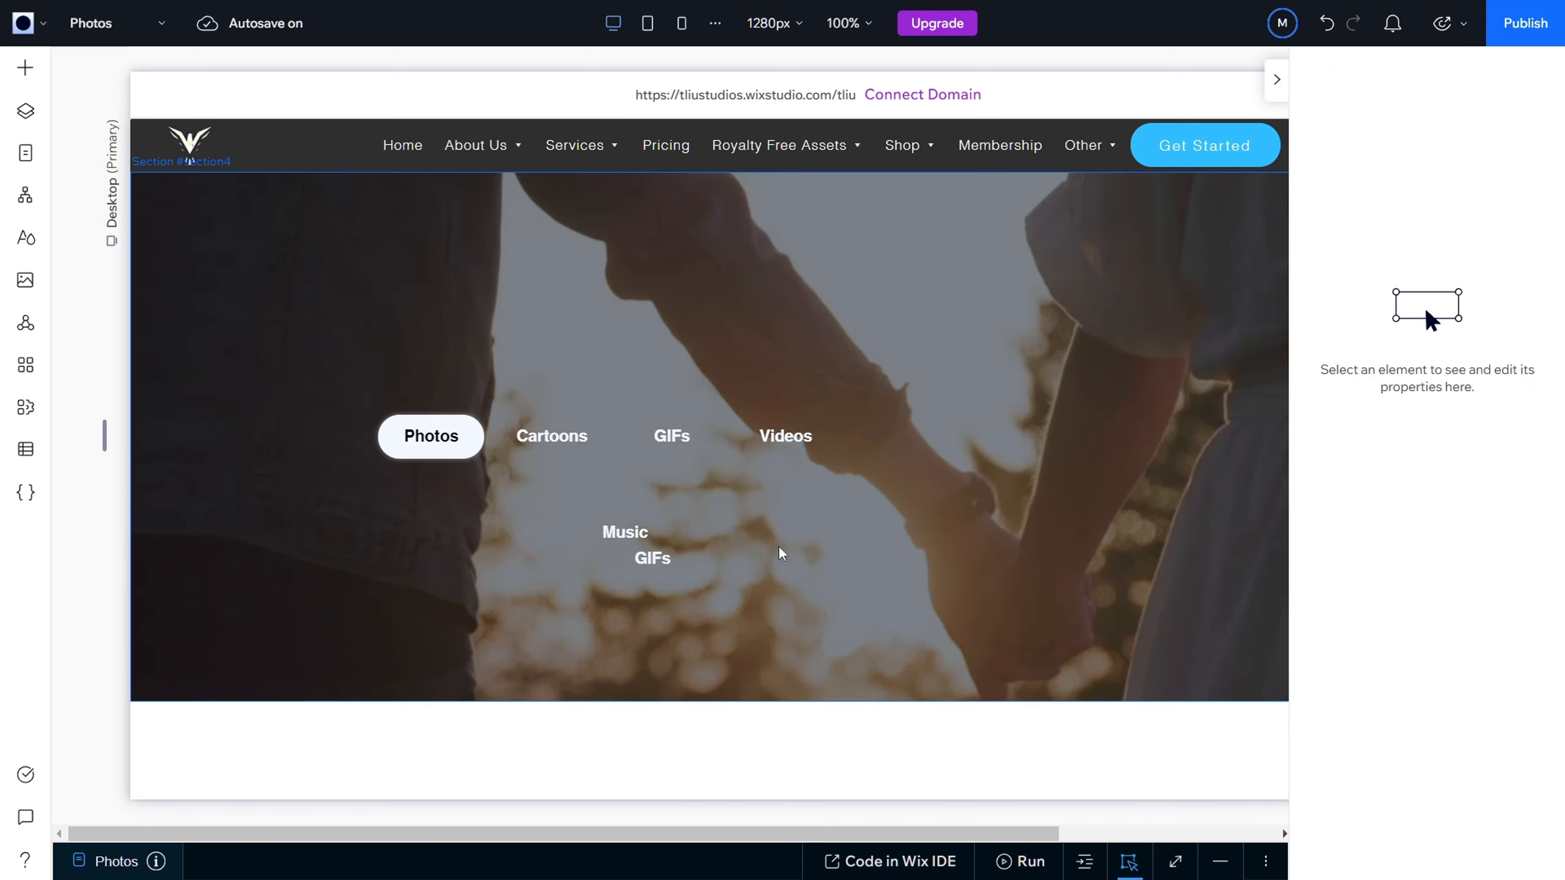
click(668, 556)
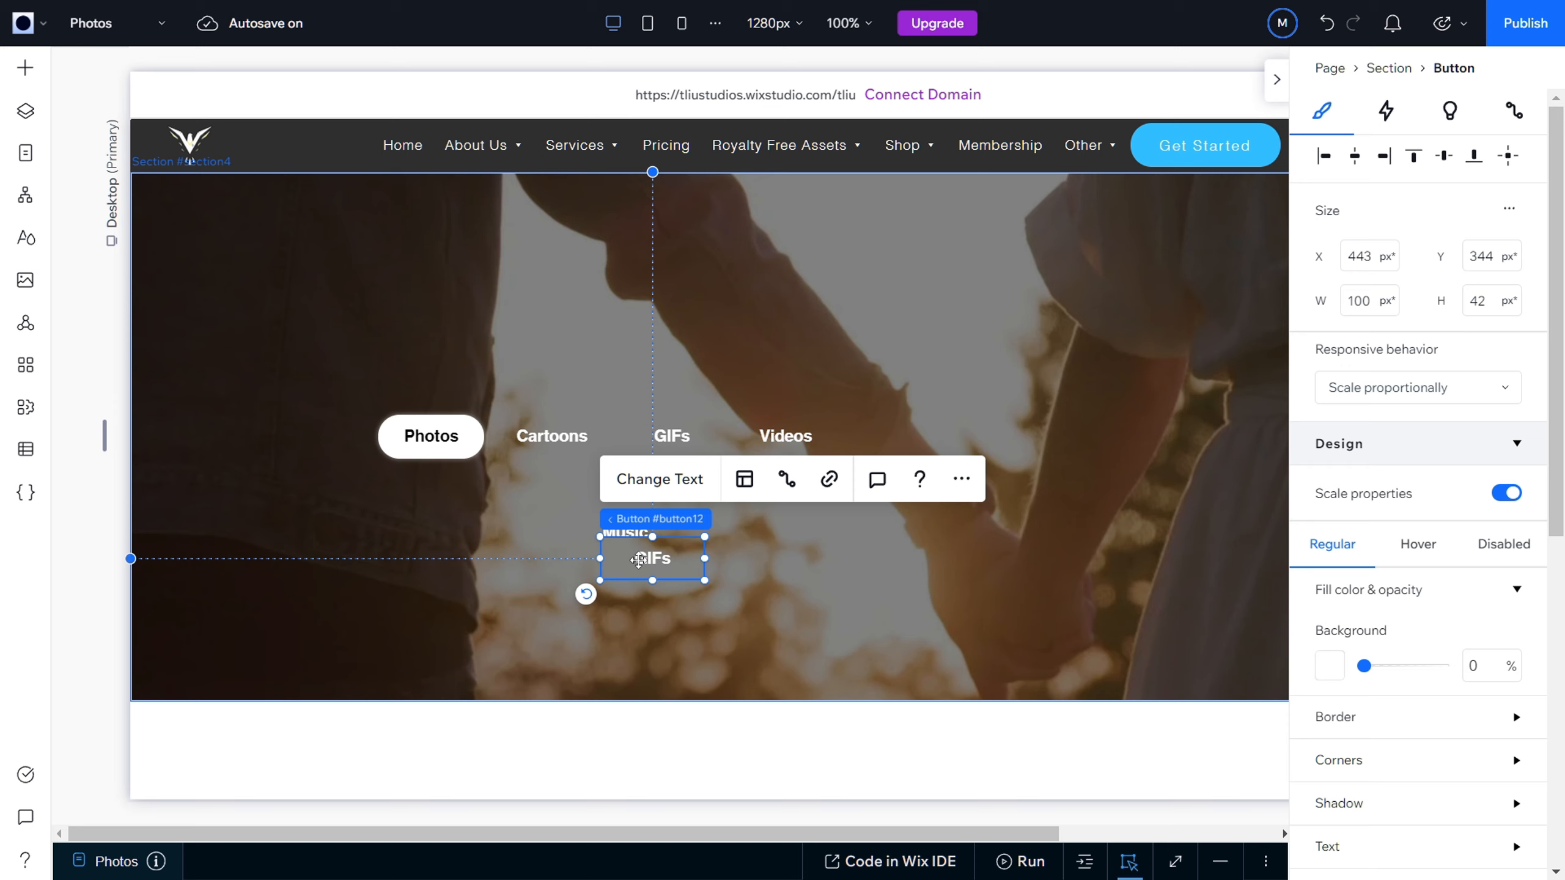
drag(703, 562, 773, 524)
double_click(773, 524)
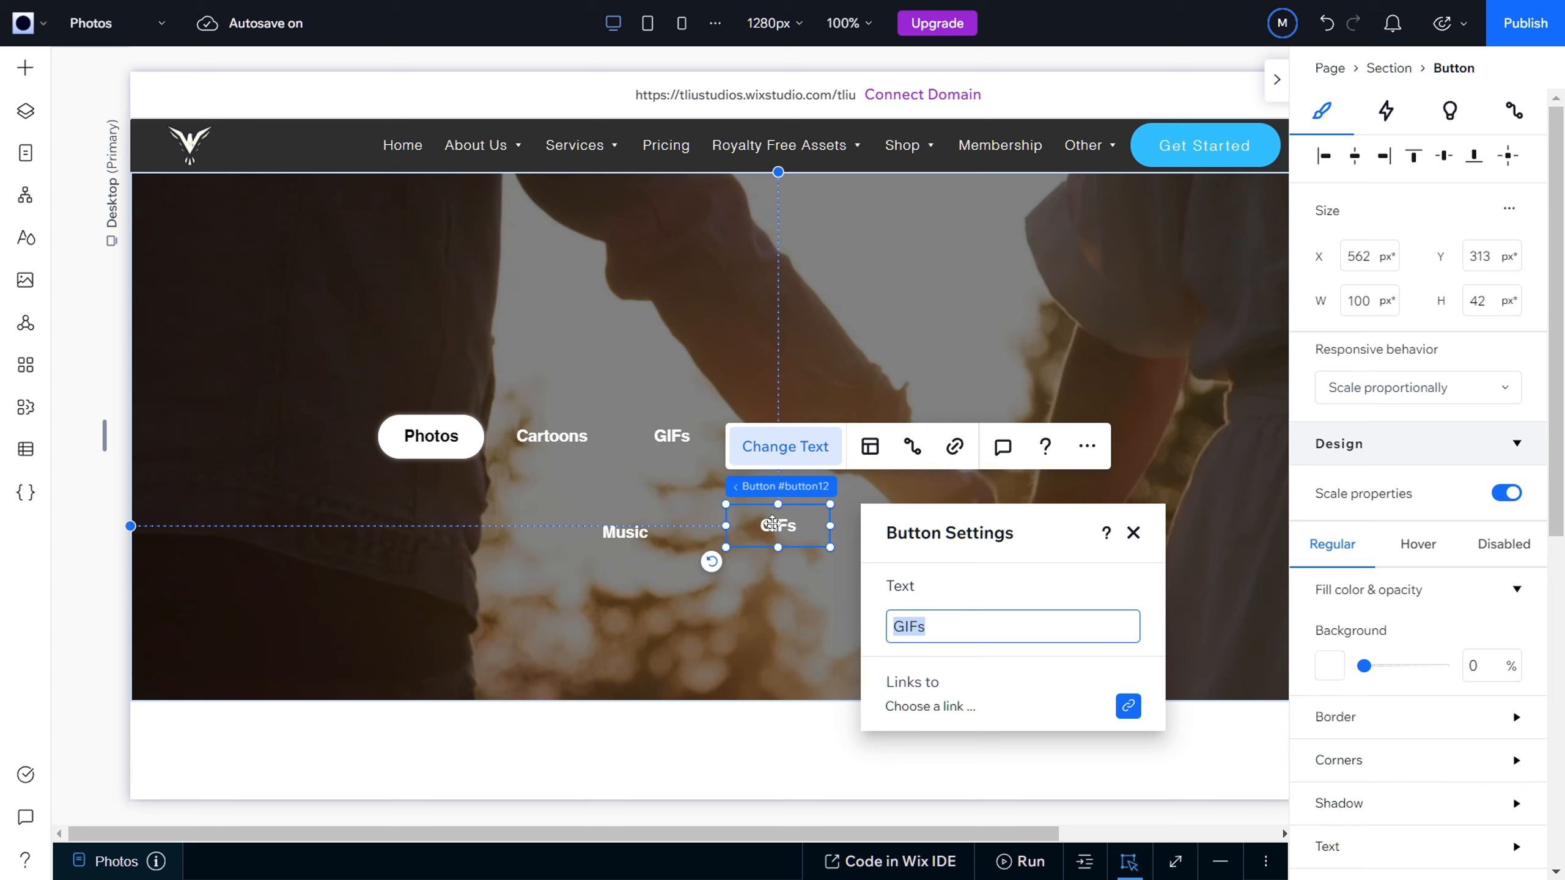
text(Instrumentals)
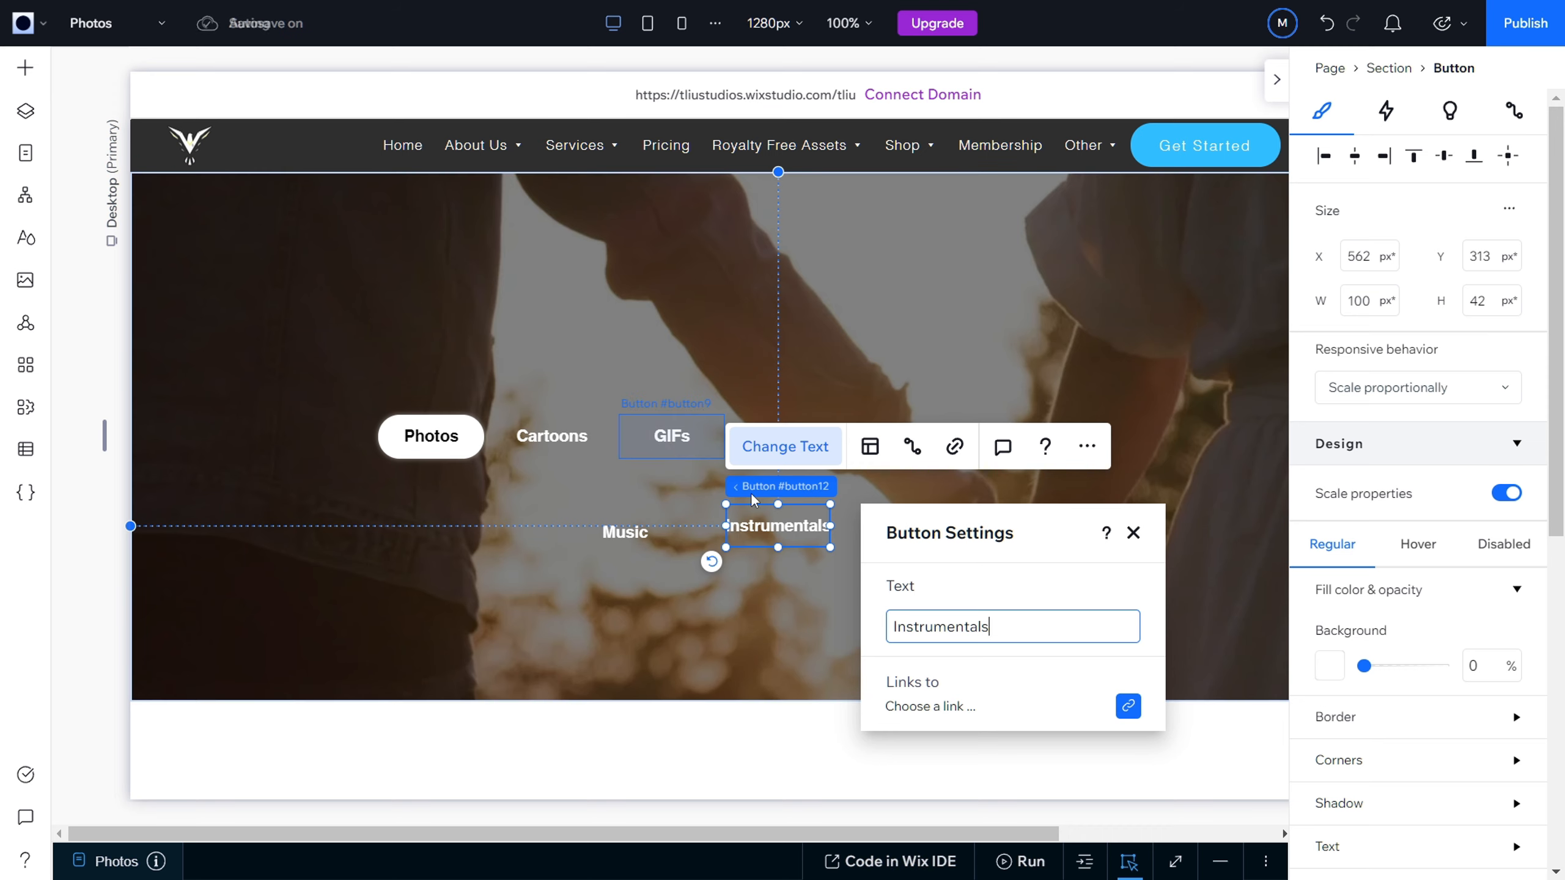
click(1133, 532)
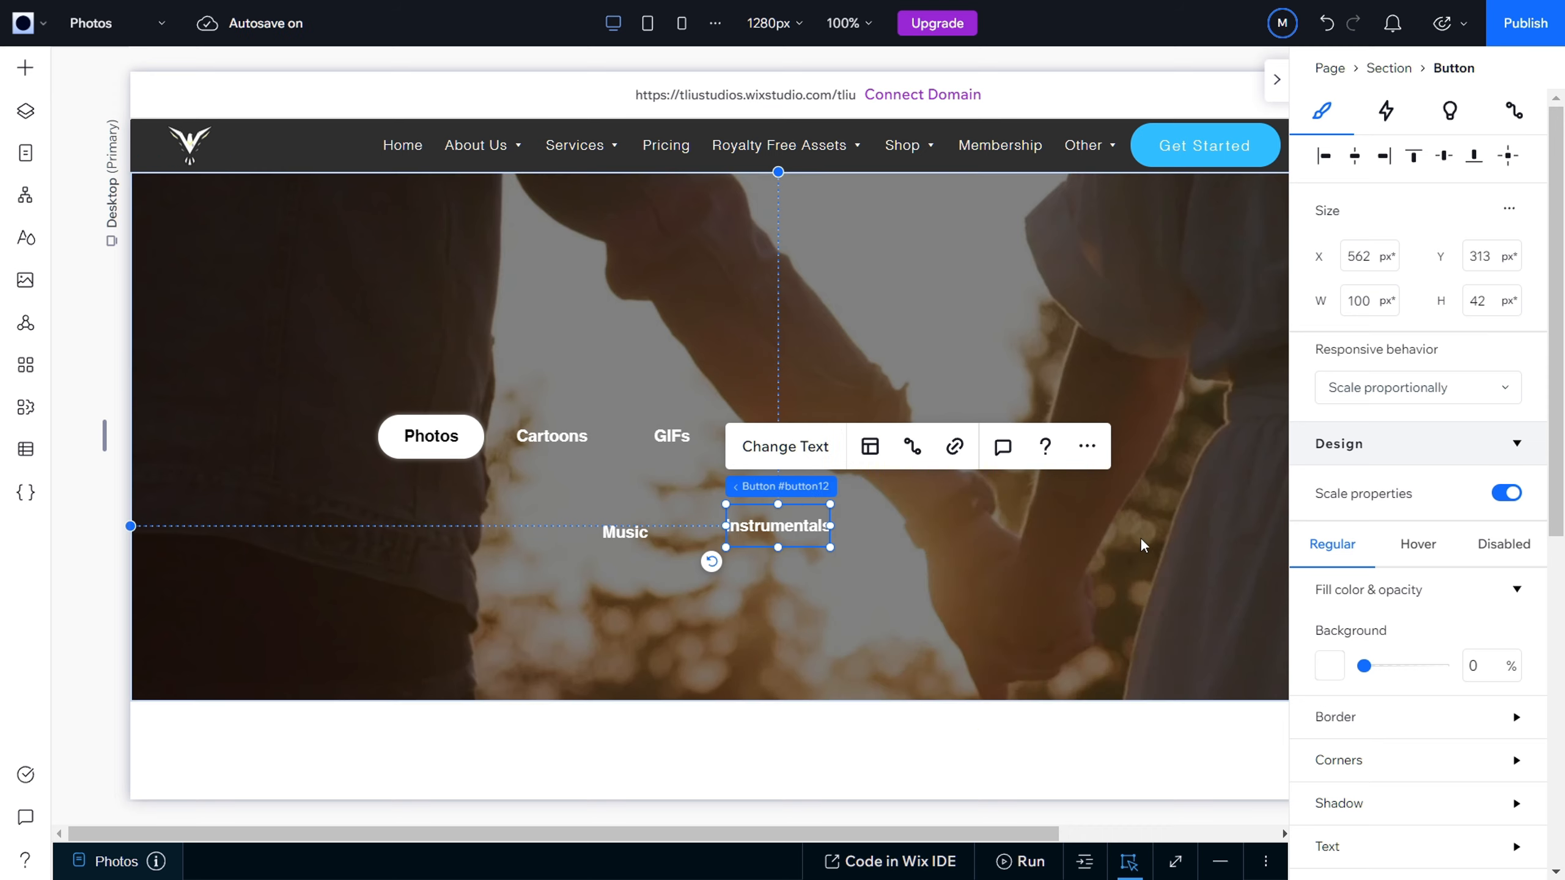
Step: Paste another GIFs button copy and place it after Instrumentals at about X 708, Y 318 px
click(894, 551)
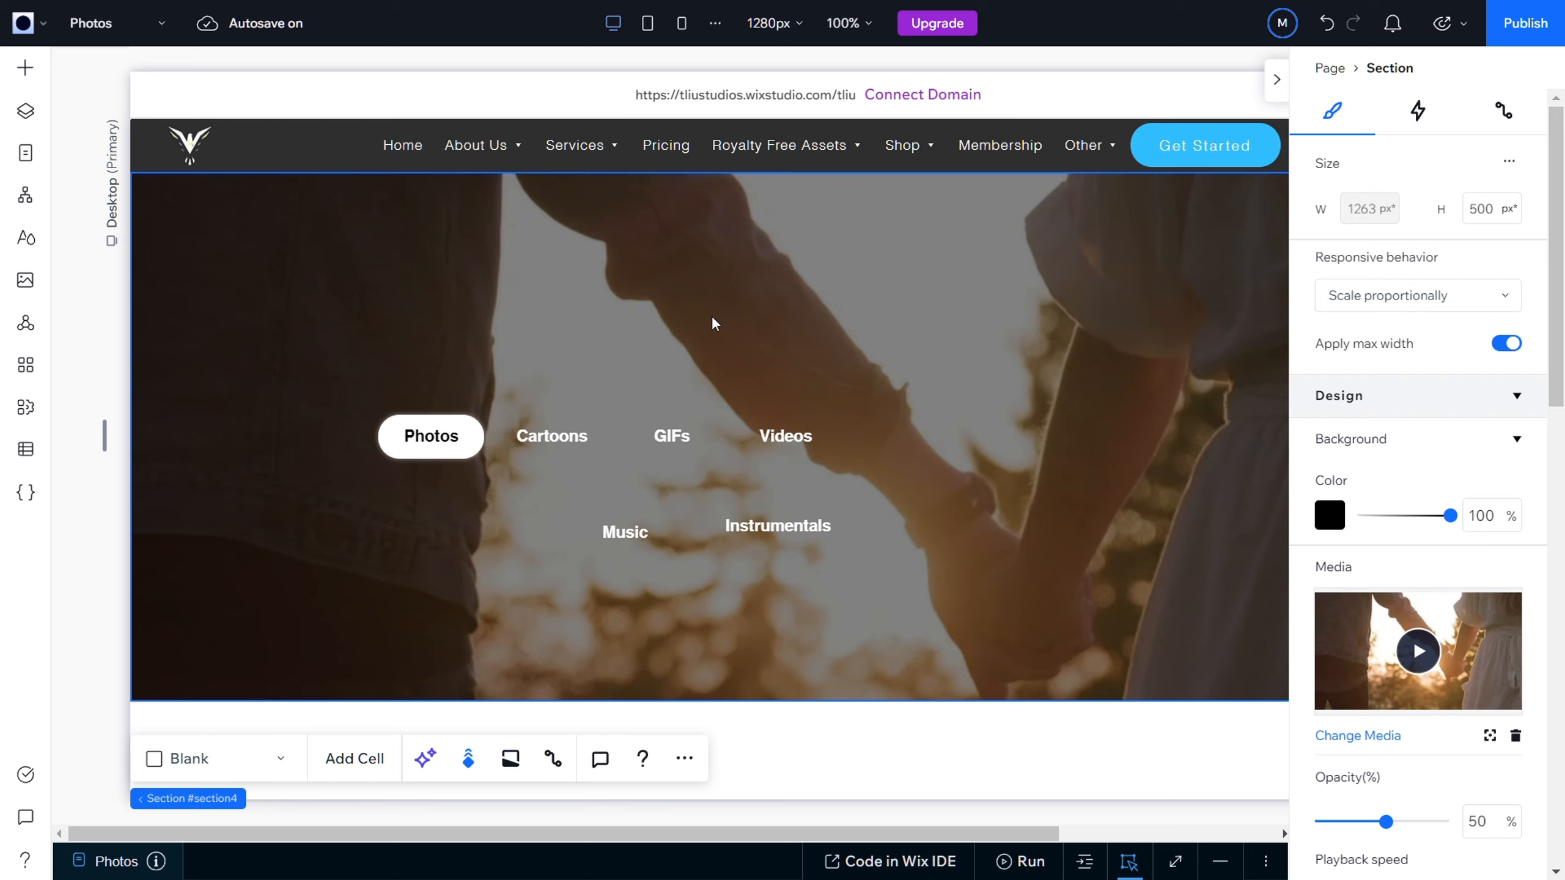
key(Escape)
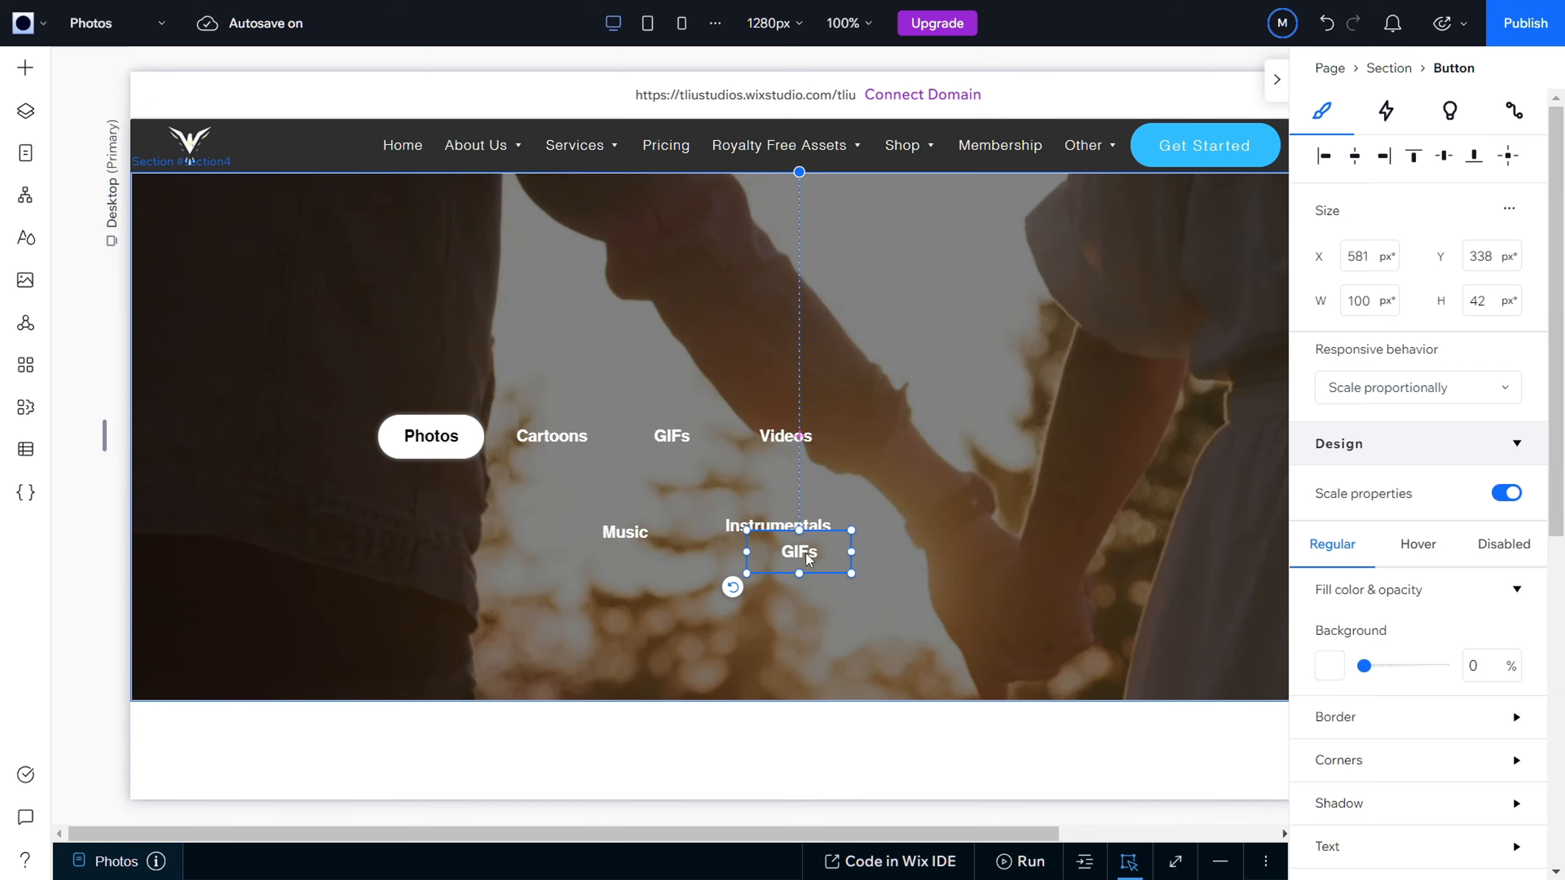
click(800, 557)
drag(799, 557, 934, 529)
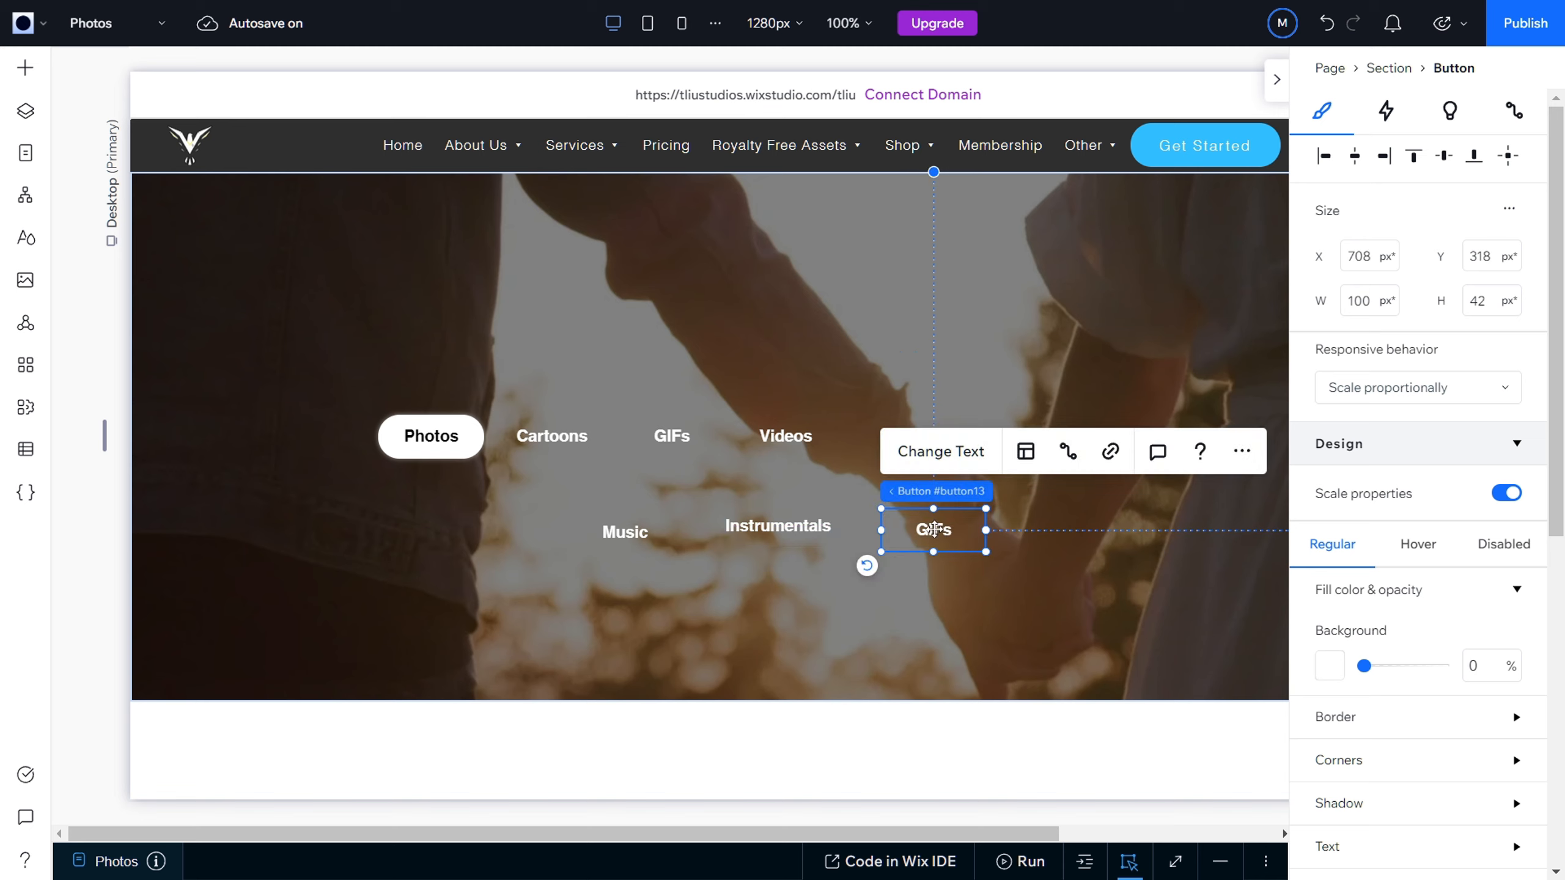
Step: Change the new button's text to Sound Effects and widen it to about 135 px so the label fits on one line
double_click(934, 529)
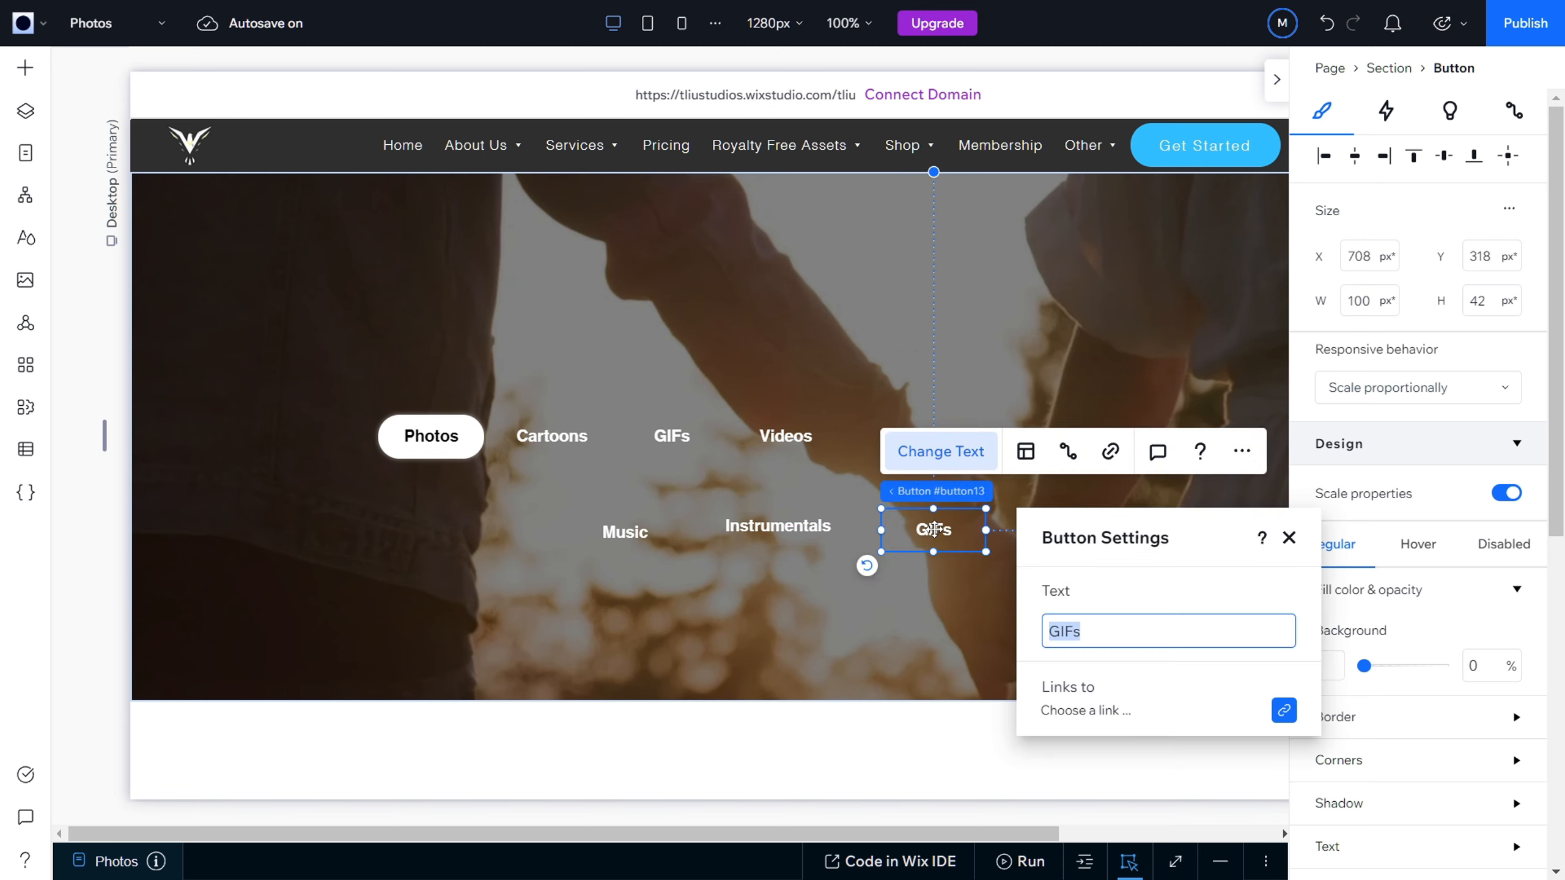
text(Sounds)
key(BackSpace)
text(Effect)
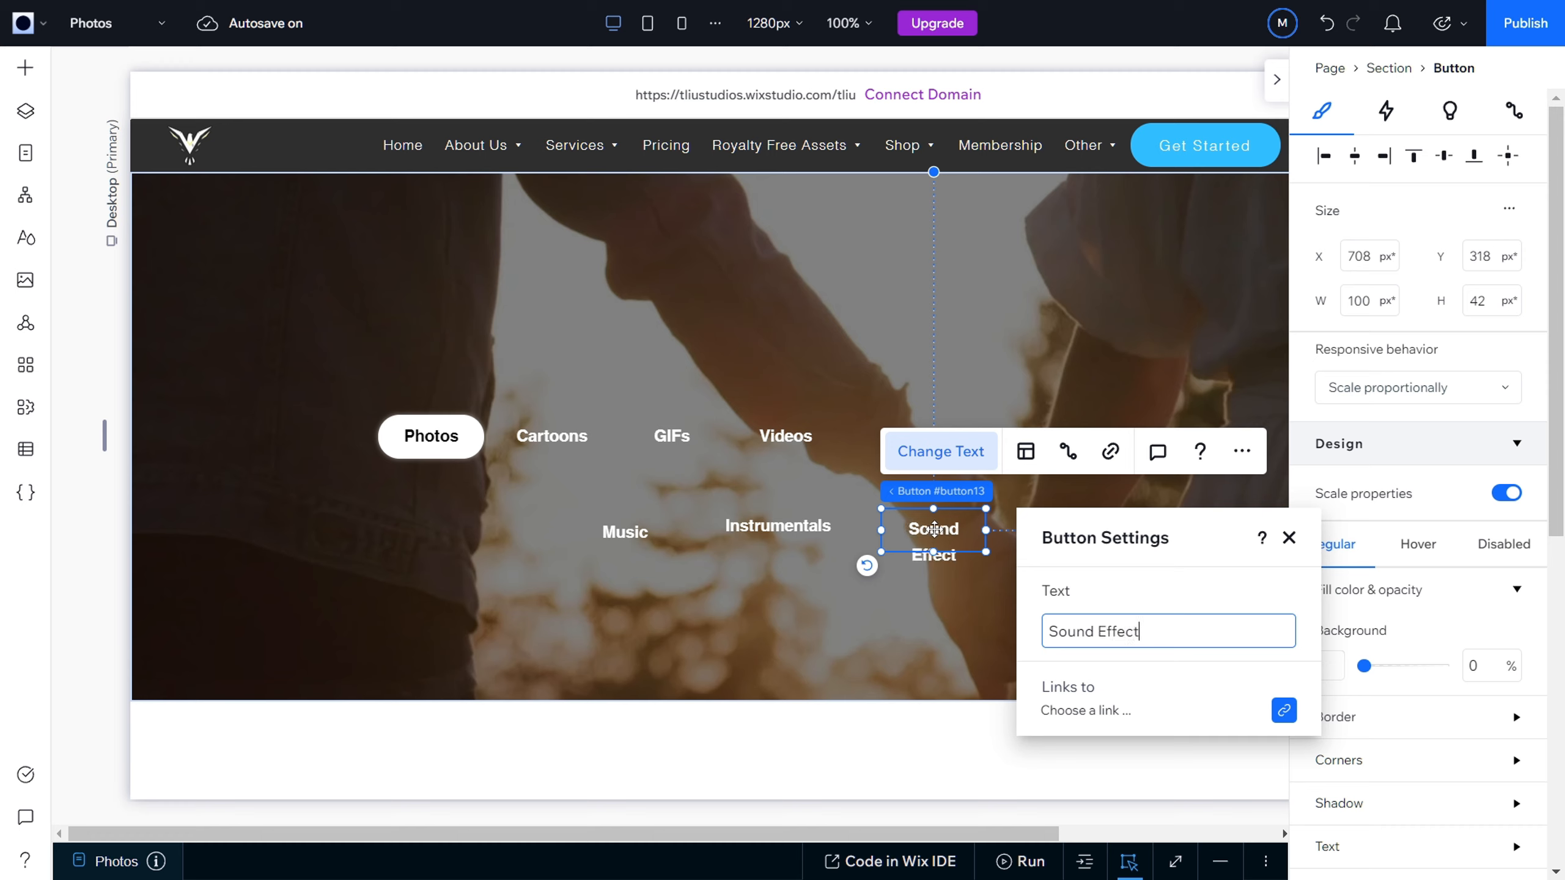
text(s)
click(1289, 539)
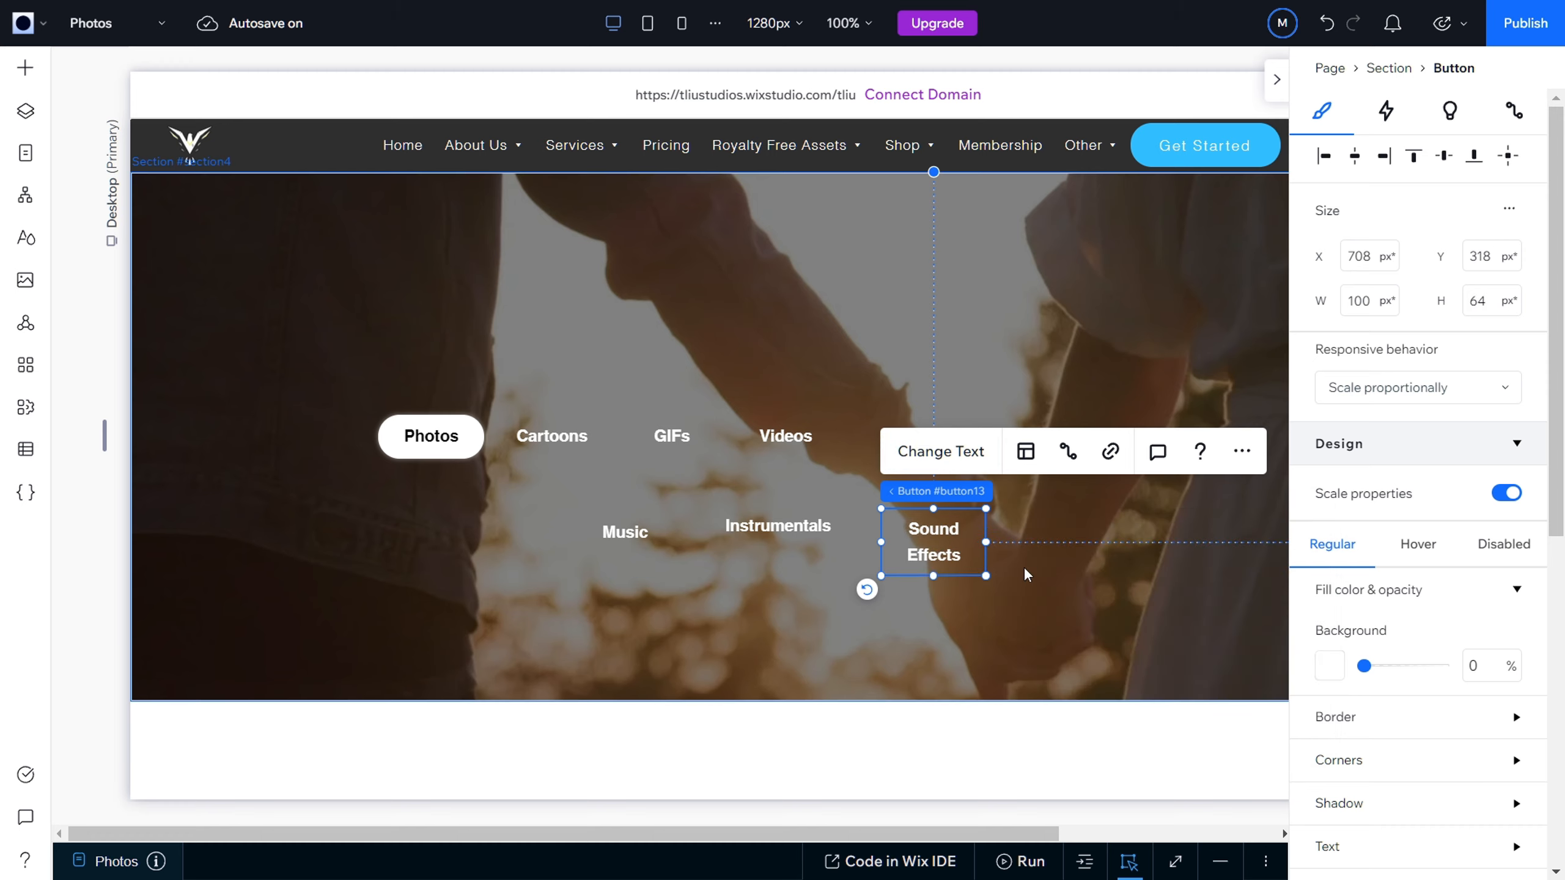
drag(986, 542, 941, 525)
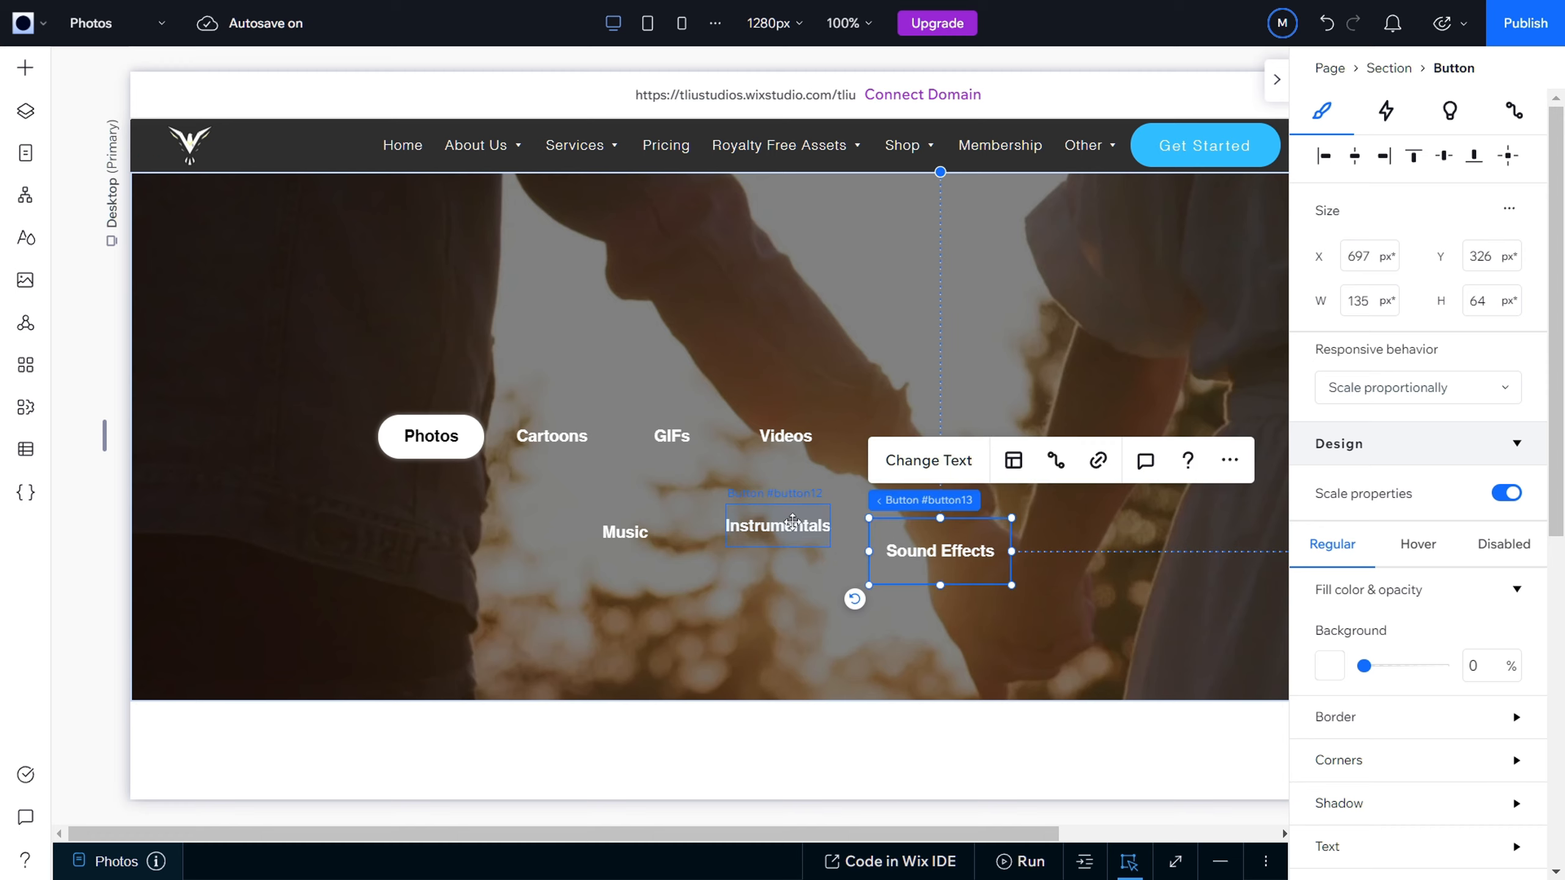
Step: Reduce the Sound Effects button's height to about 44 px, place it at about X 656, Y 322 px, and move Instrumentals to about X 548, Y 326 px
drag(940, 585, 763, 541)
mouse_move(899, 536)
mouse_down()
mouse_move(920, 522)
mouse_move(870, 529)
mouse_move(893, 553)
mouse_up()
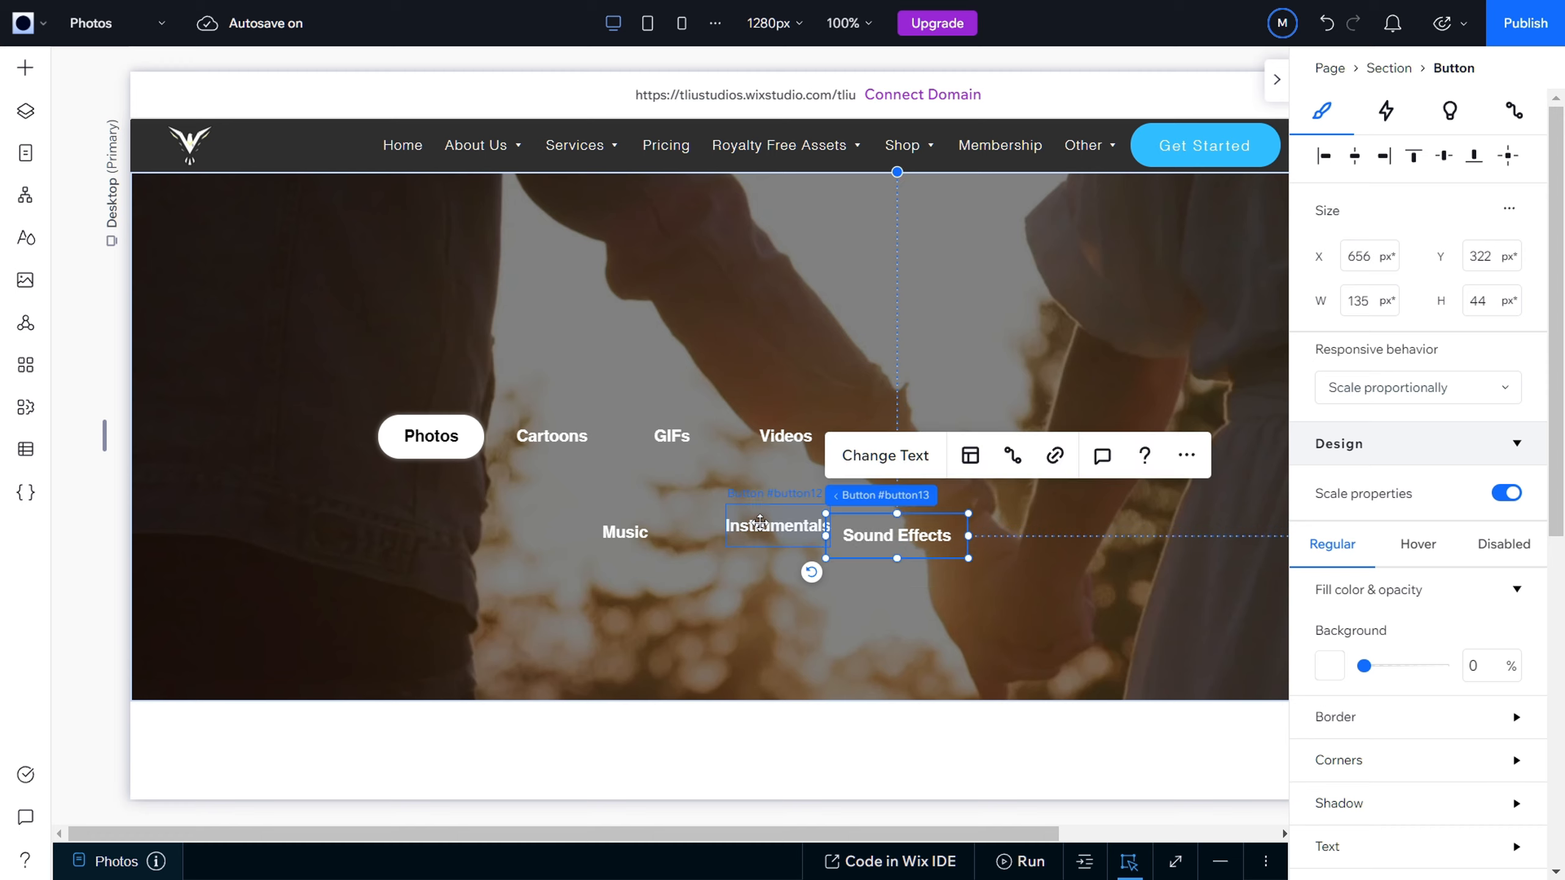
click(772, 522)
mouse_move(773, 524)
mouse_down()
mouse_move(757, 534)
mouse_move(772, 538)
mouse_up()
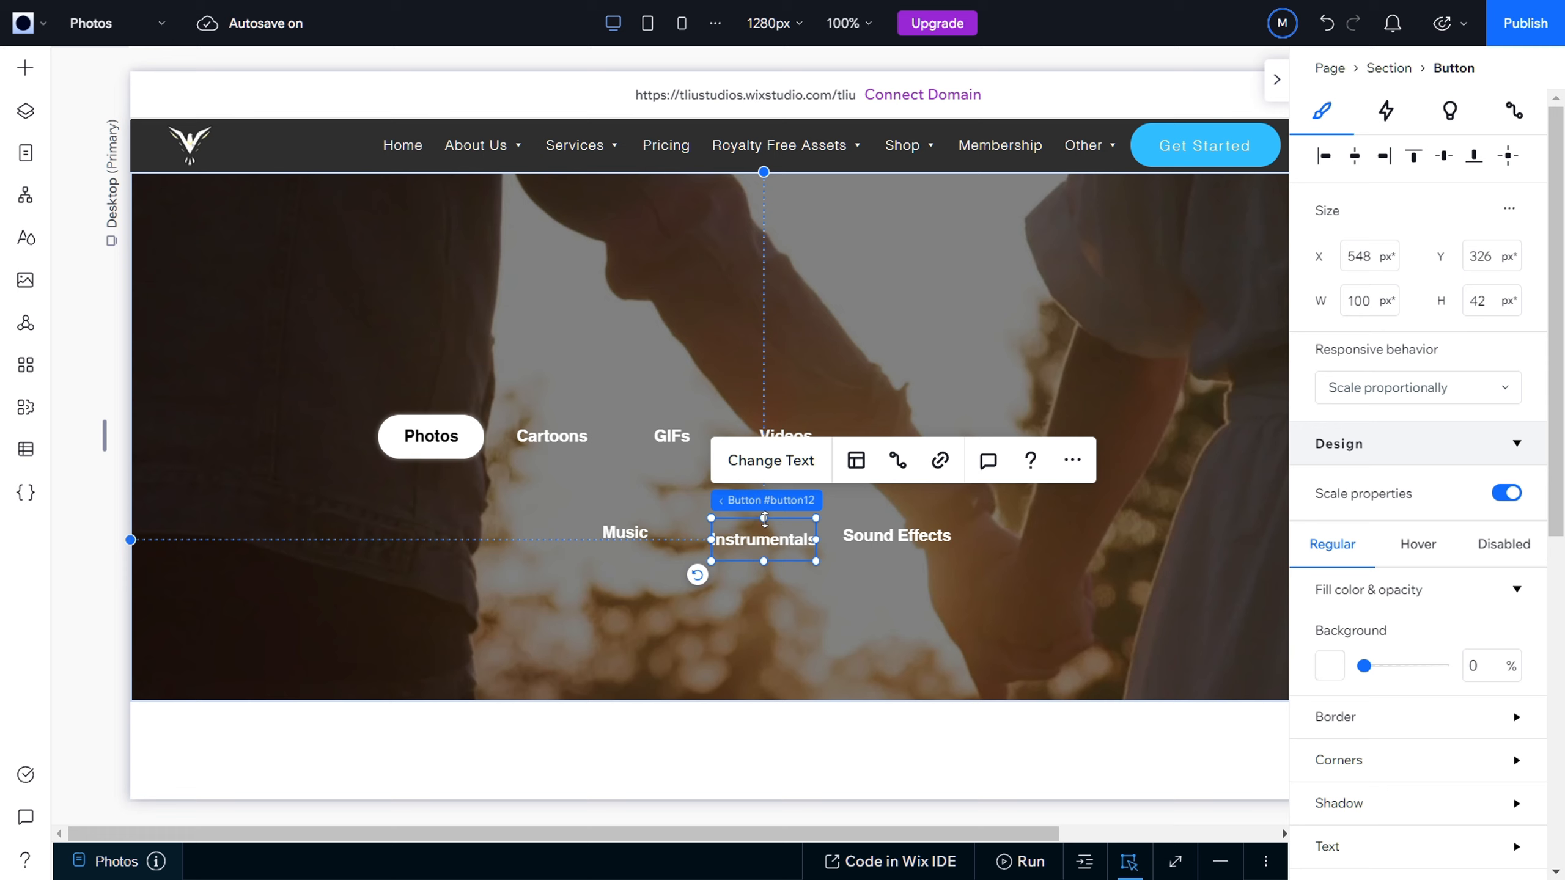
click(824, 563)
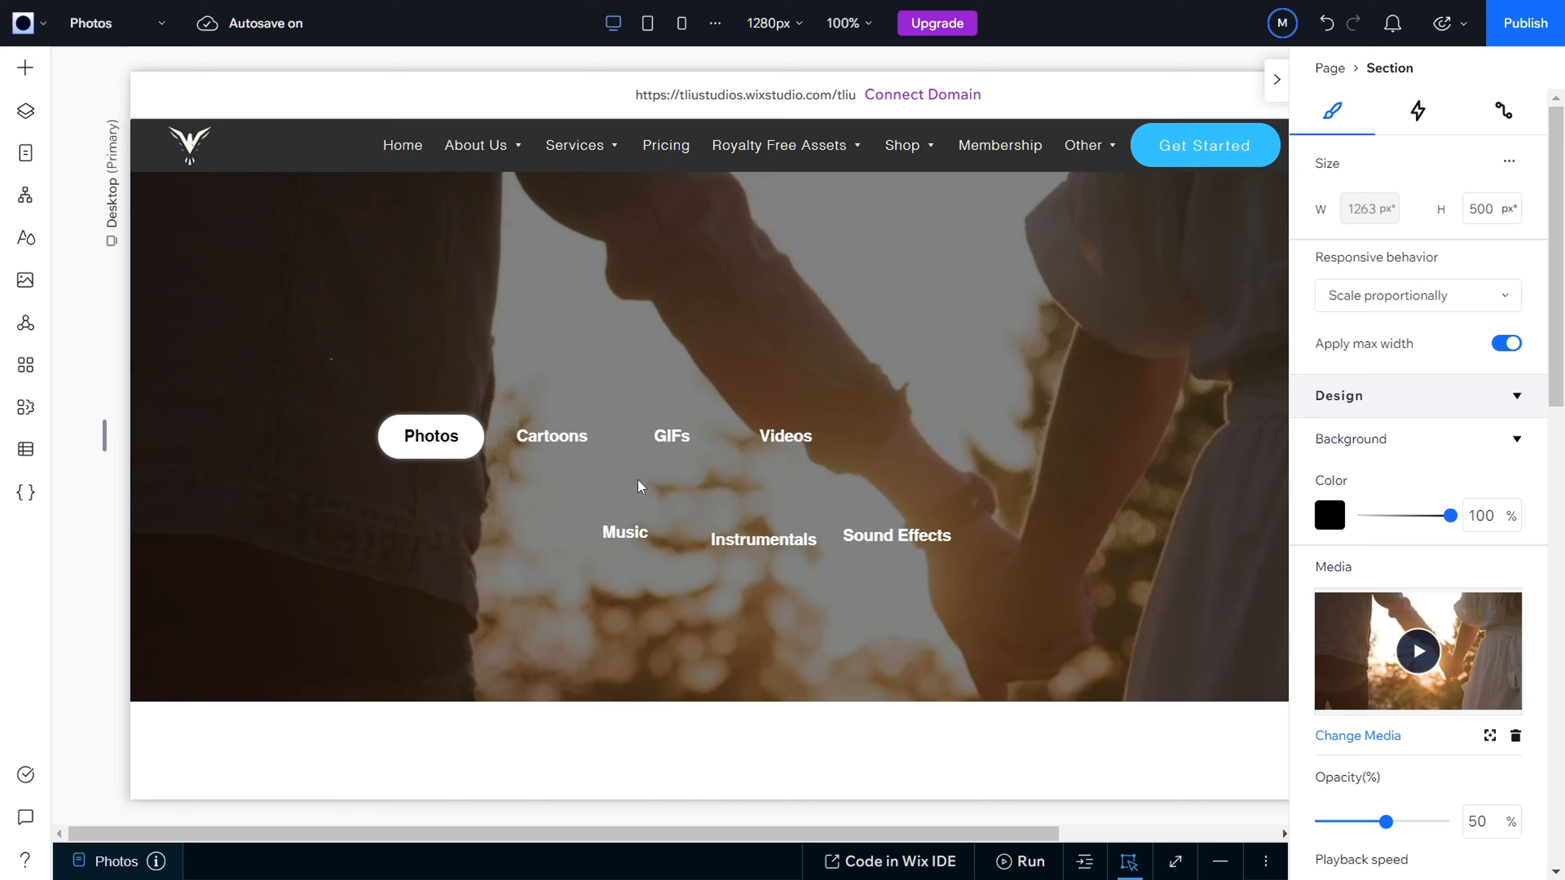
drag(330, 357, 976, 576)
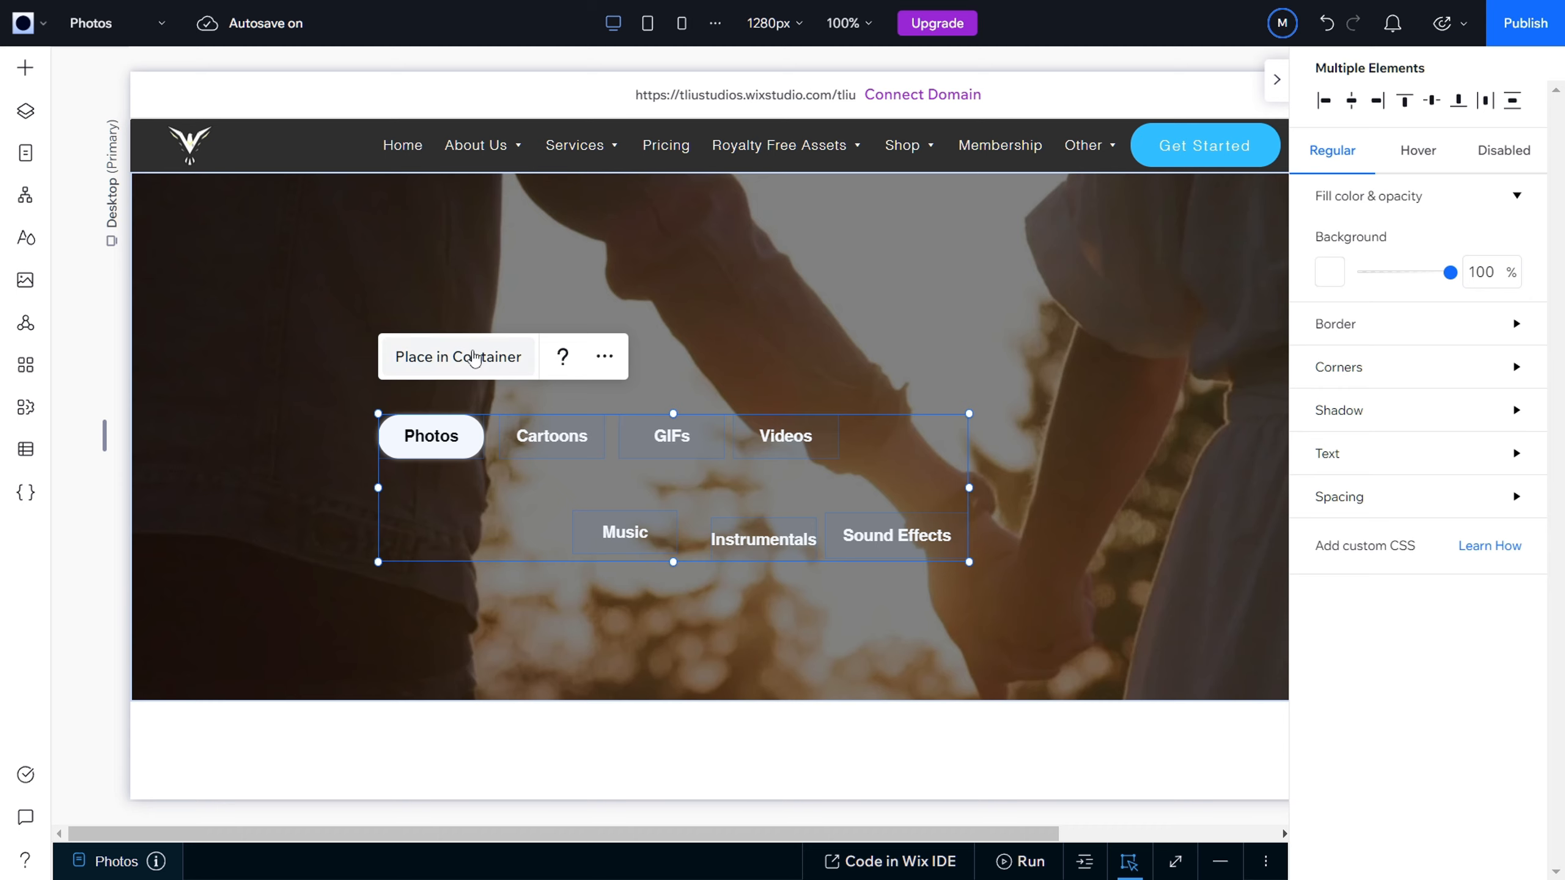
click(604, 357)
click(273, 455)
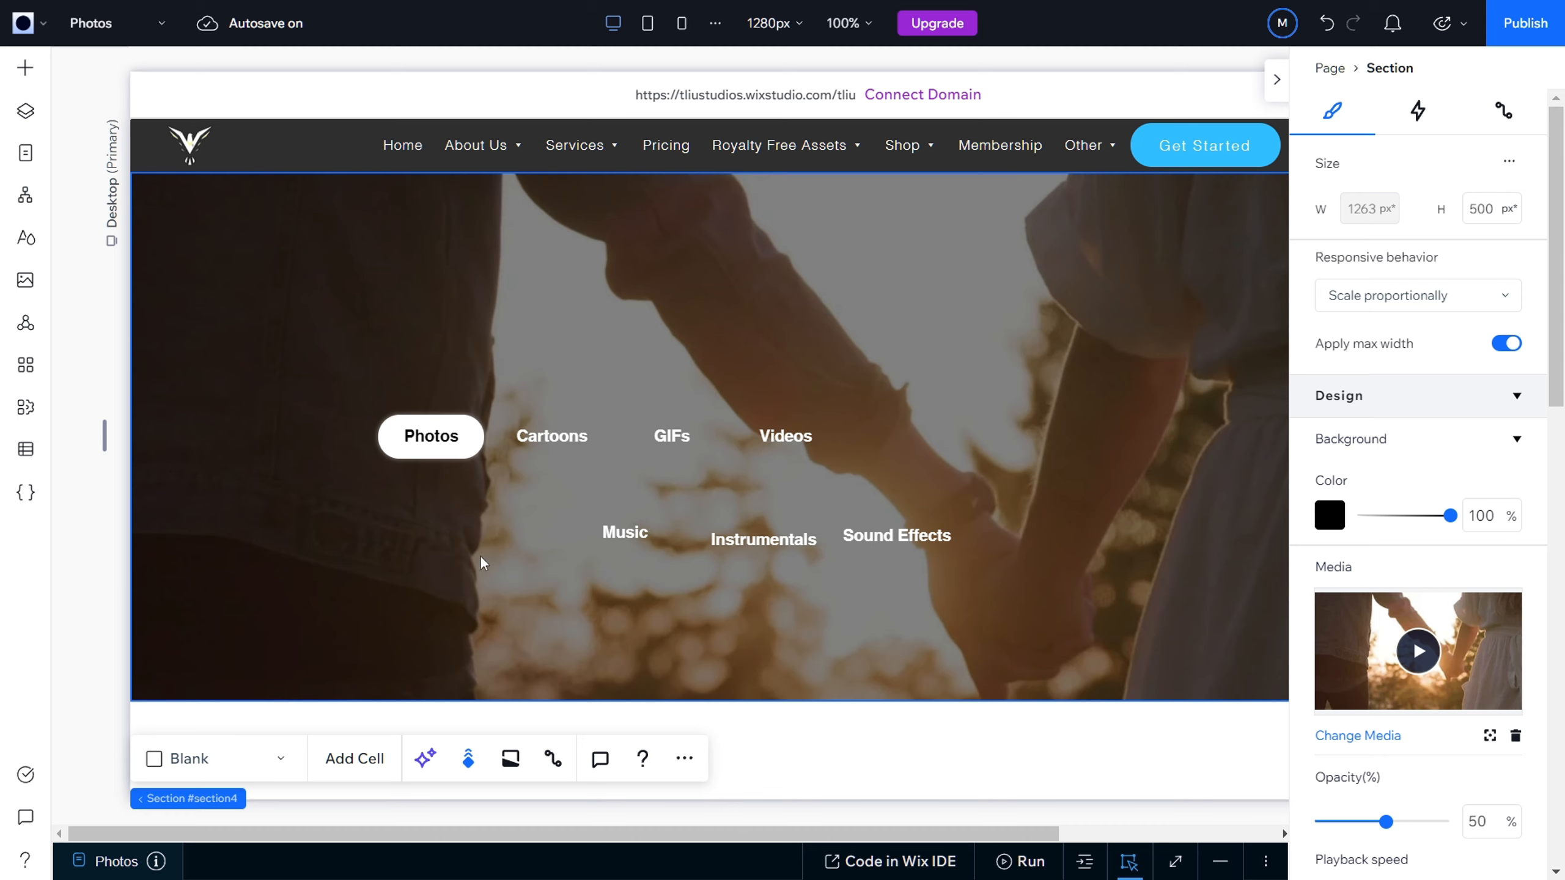
Step: Move the Photos, Cartoons and GIFs buttons along one row to about X 70, 178 and 287 px at Y 229 px
drag(432, 442, 258, 443)
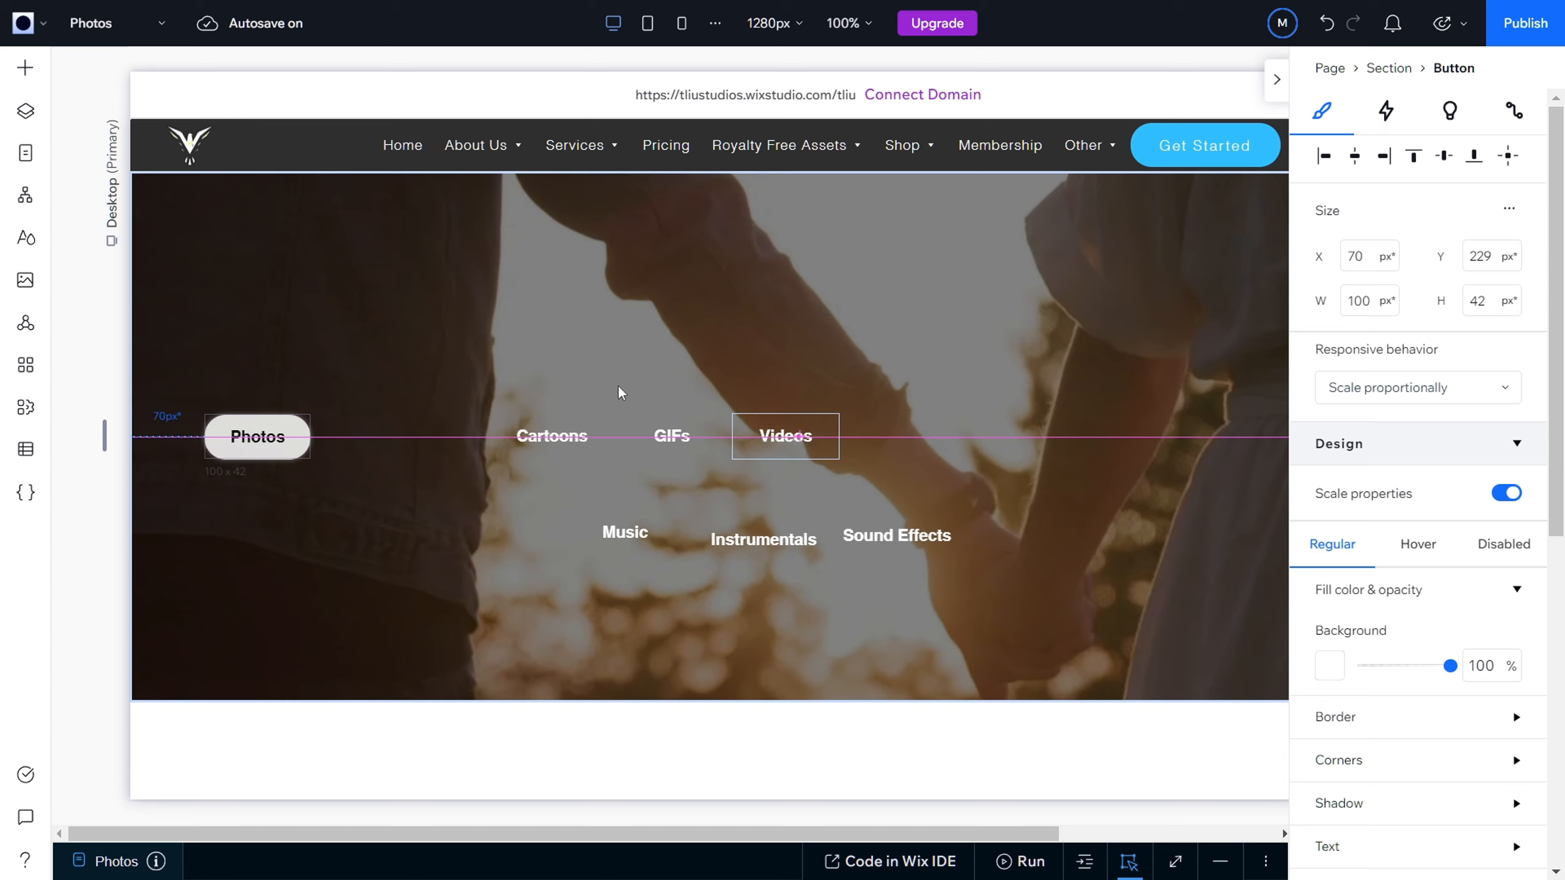
click(540, 437)
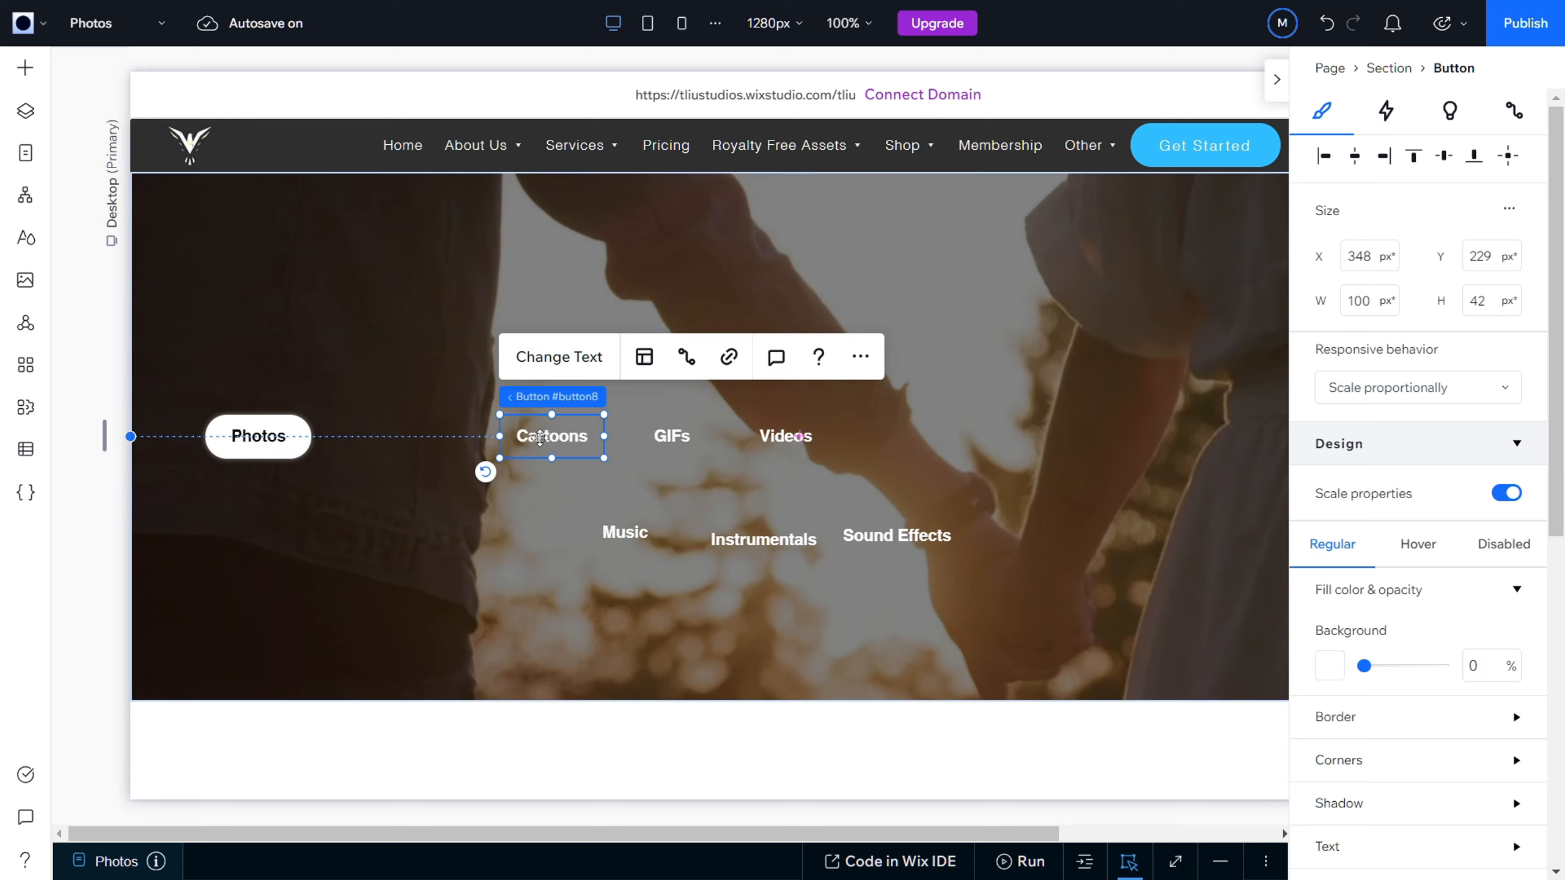
drag(540, 437, 379, 442)
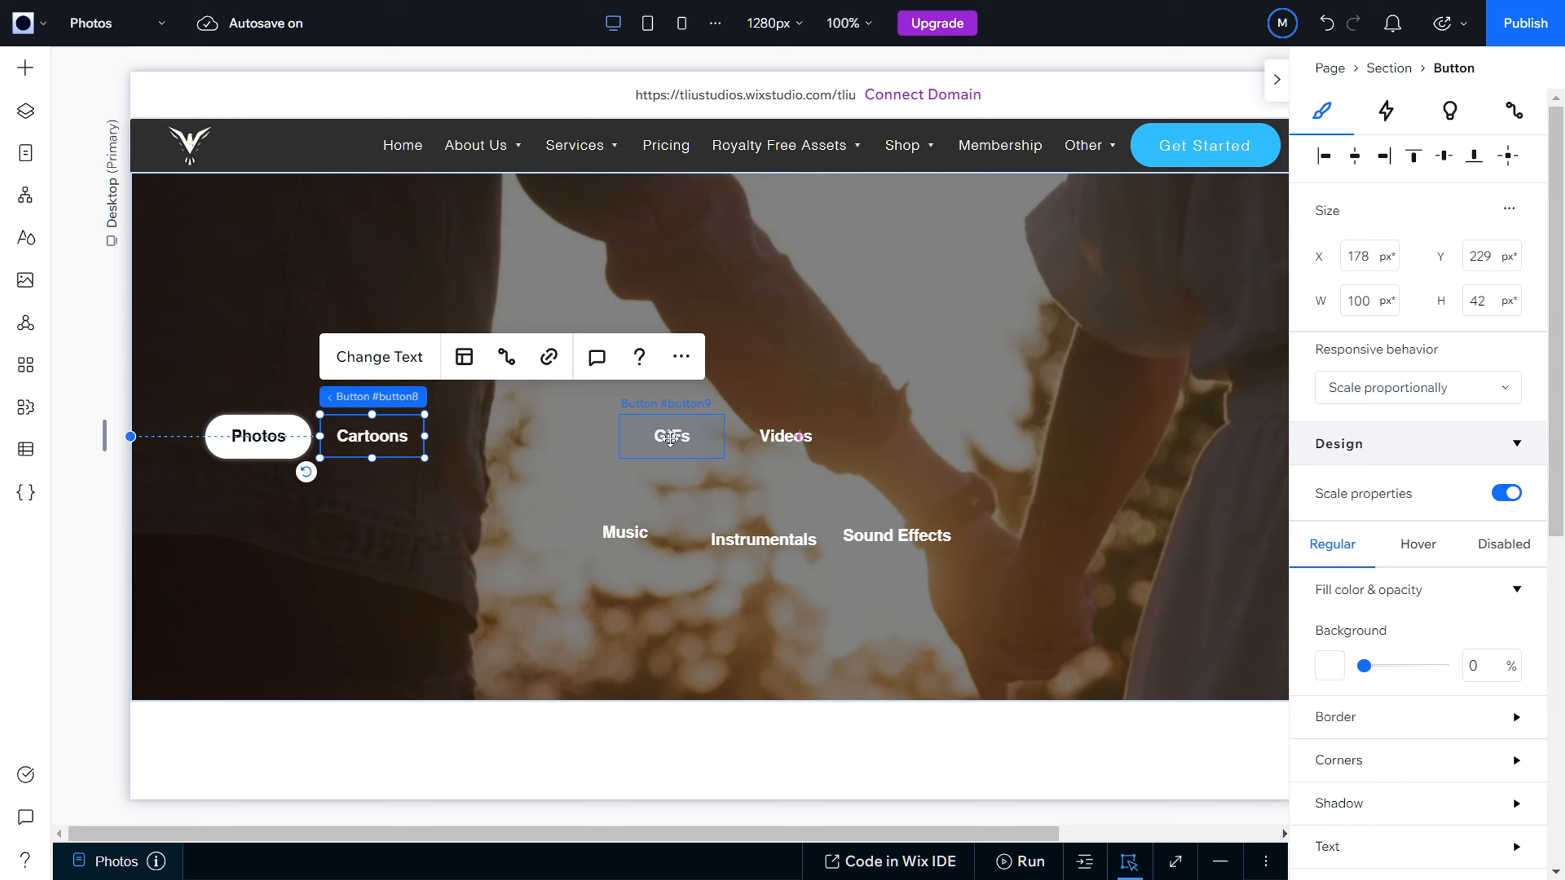
drag(670, 437, 487, 437)
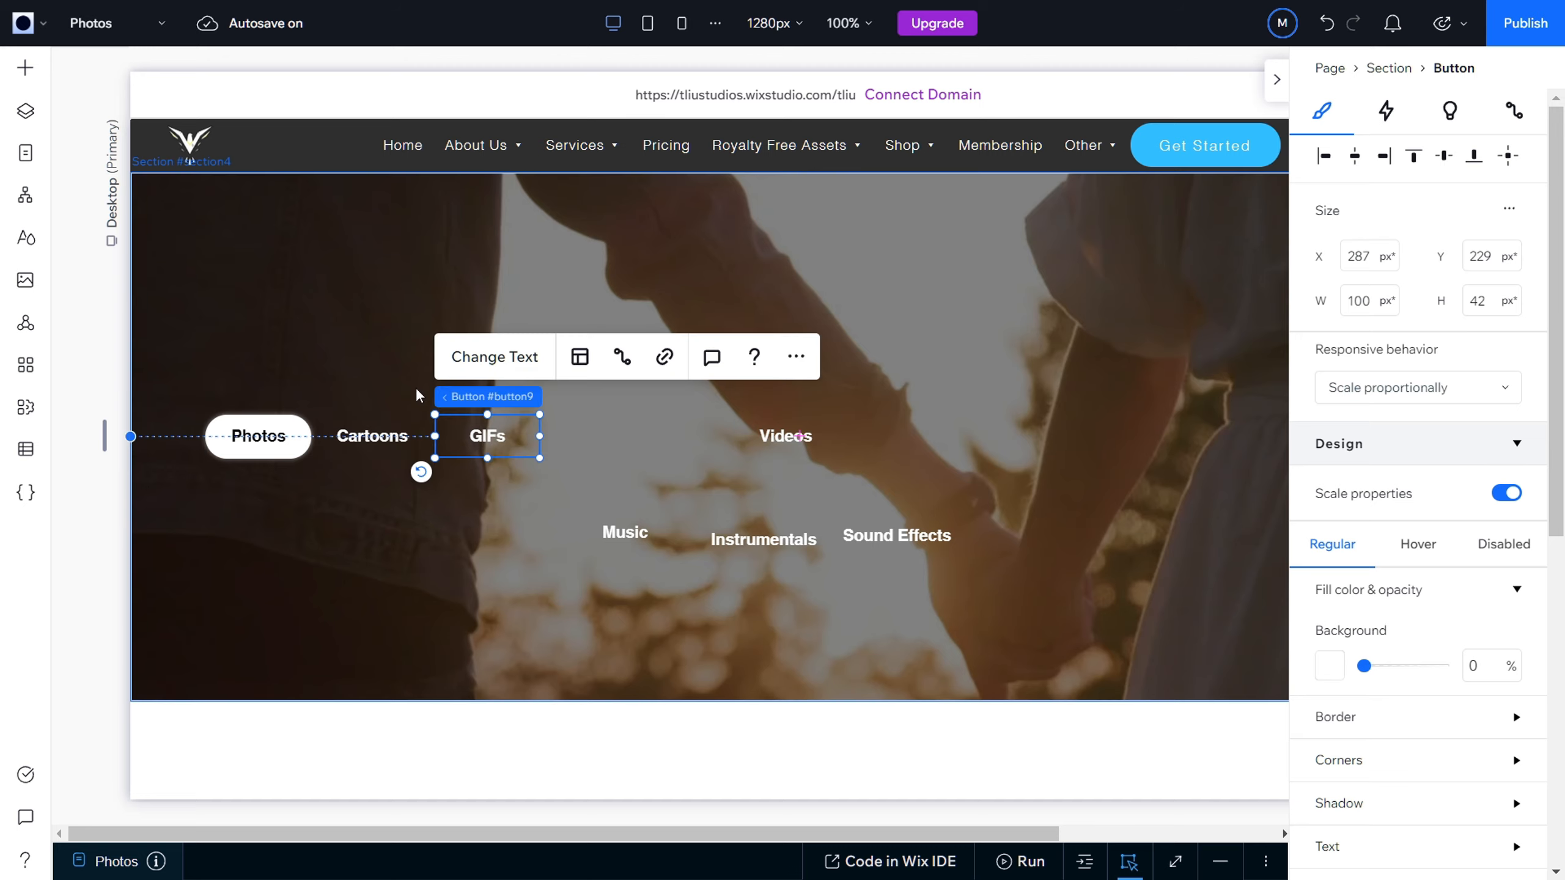
click(592, 491)
Step: Move the Videos button closer to GIFs in the same row, at about X 494, Y 229 px
click(737, 438)
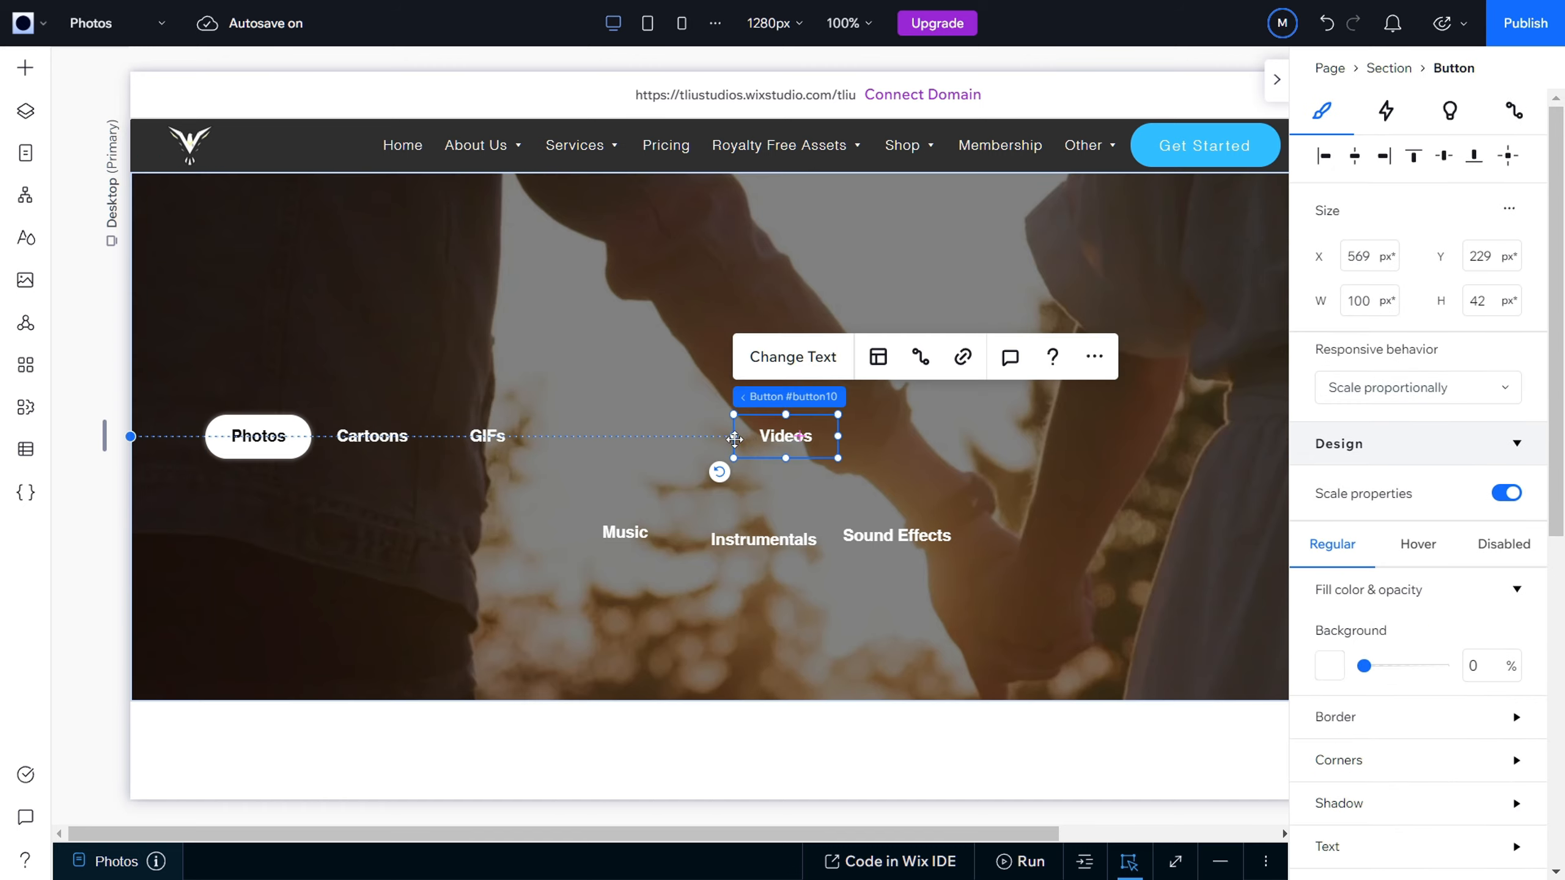
drag(735, 439, 648, 439)
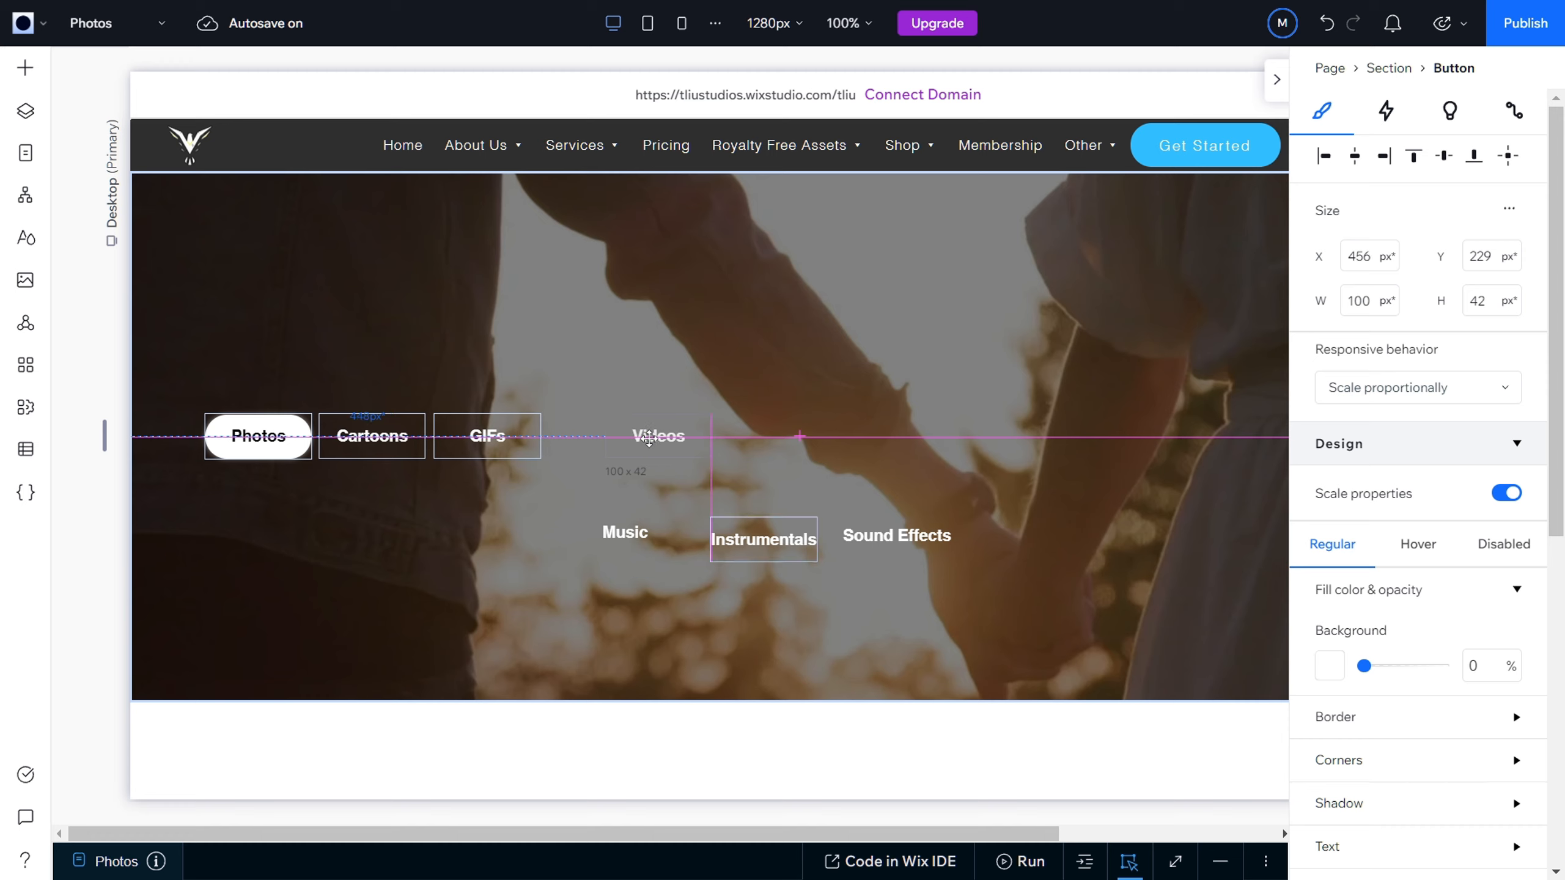
mouse_move(714, 433)
mouse_down()
mouse_move(763, 435)
mouse_move(654, 442)
mouse_move(717, 442)
mouse_move(689, 443)
mouse_up()
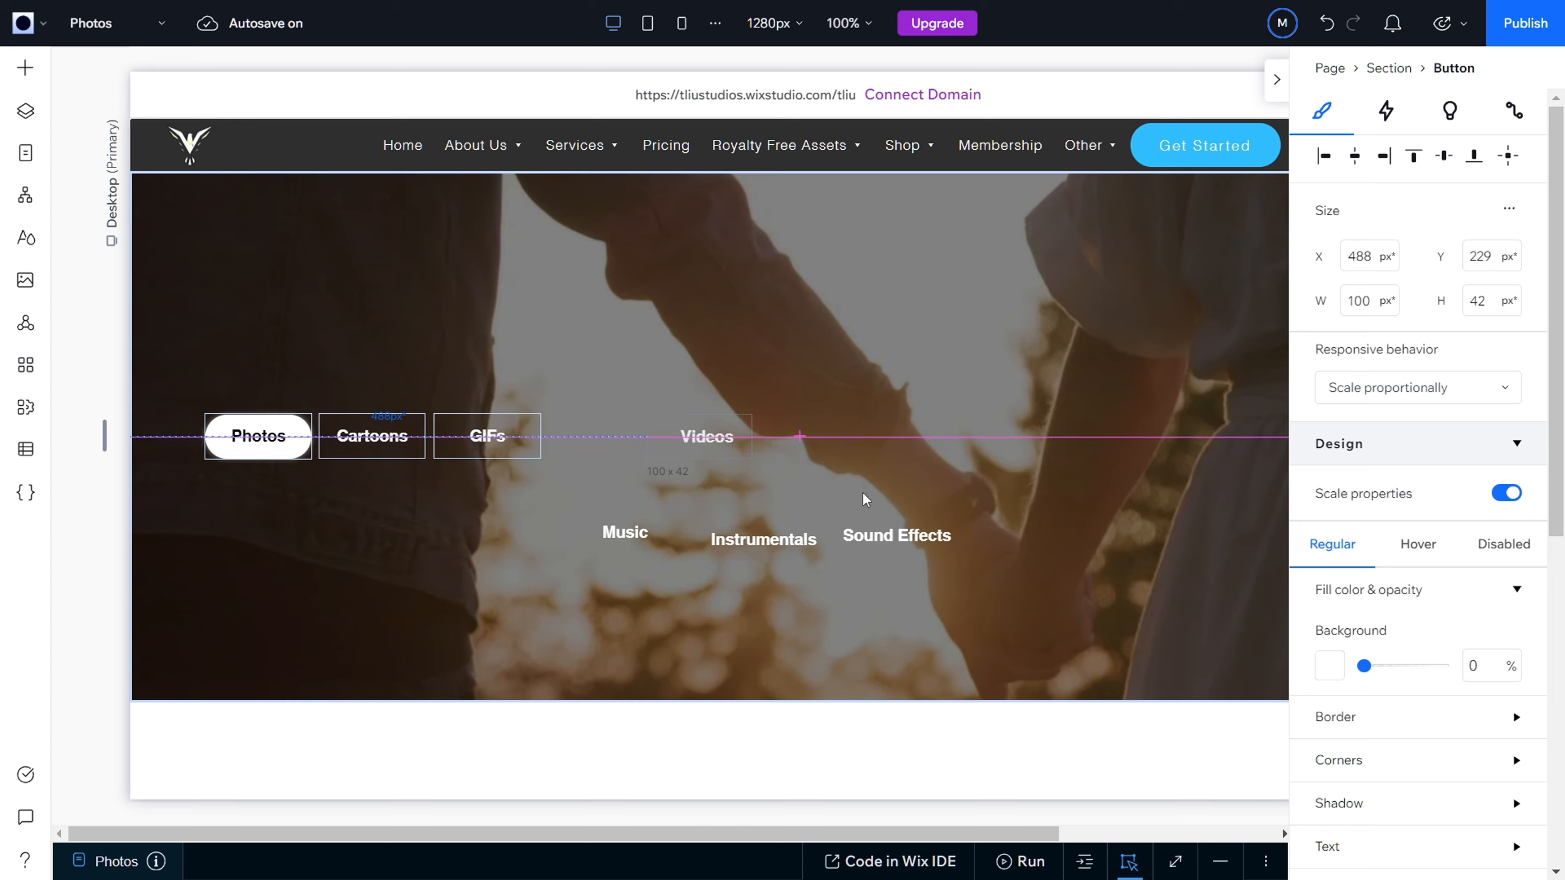
Step: Move Sound Effects to the far end of the row at about X 1057, Y 228 px and Instrumentals beside it at about X 948, Y 228 px
drag(890, 537, 1166, 445)
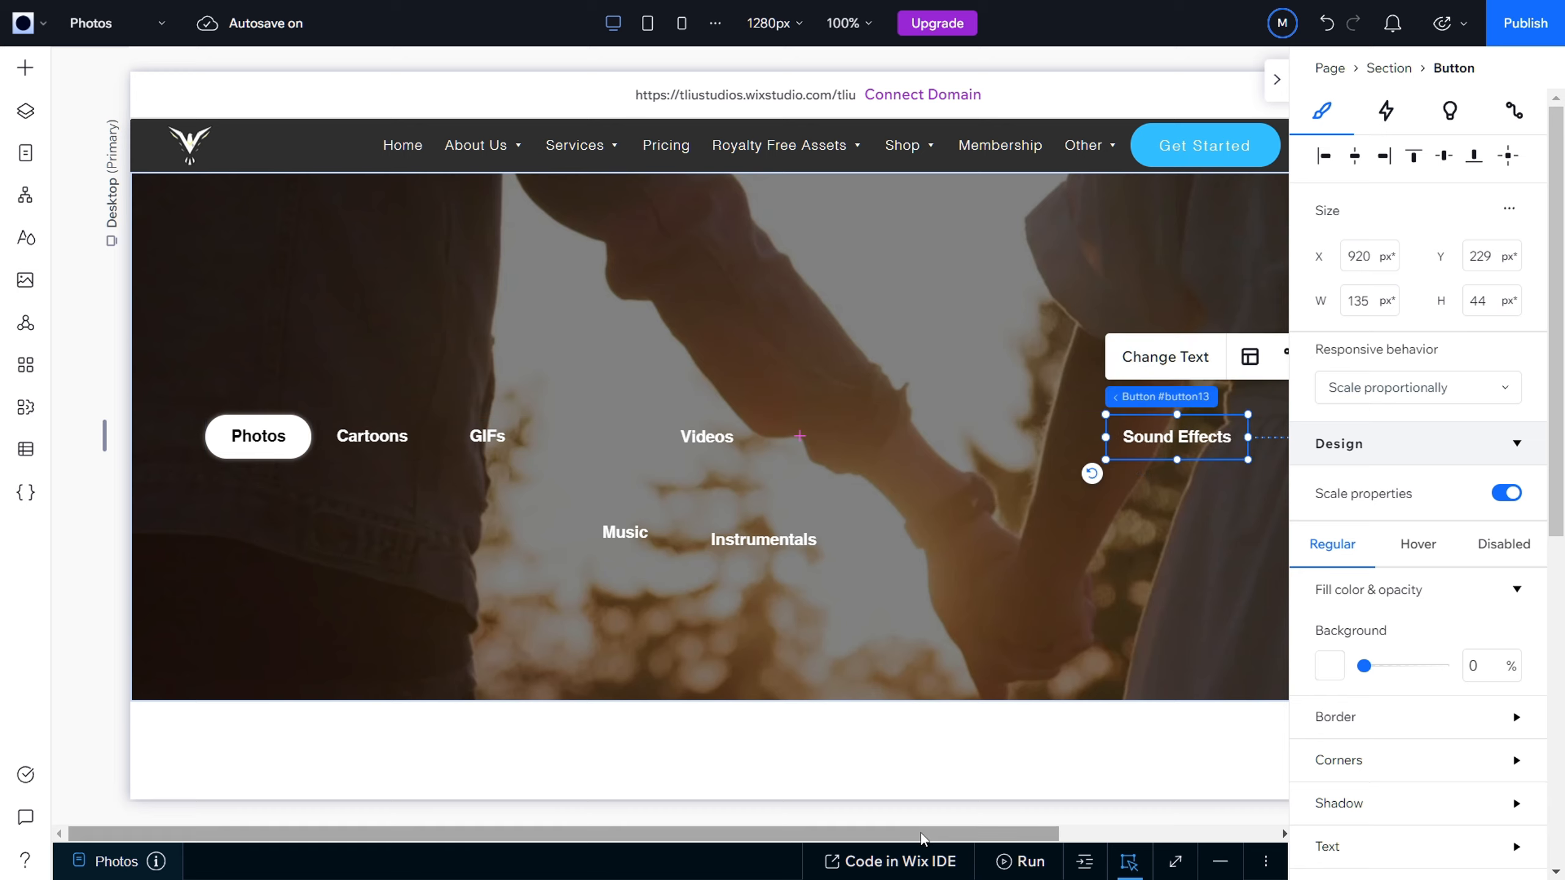
drag(922, 833, 1176, 806)
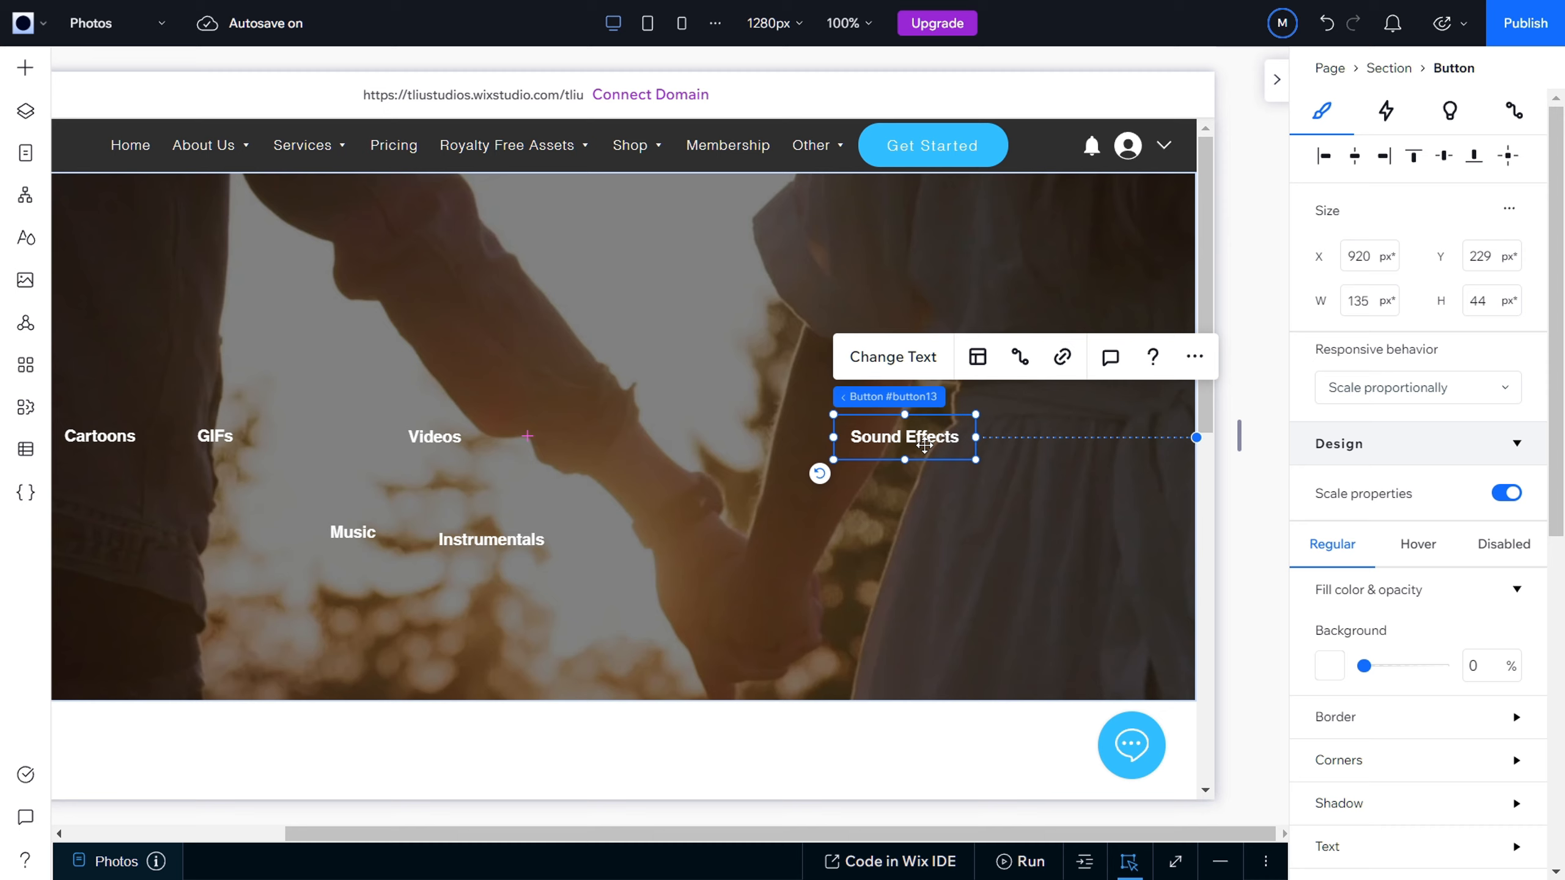
drag(941, 442, 1072, 445)
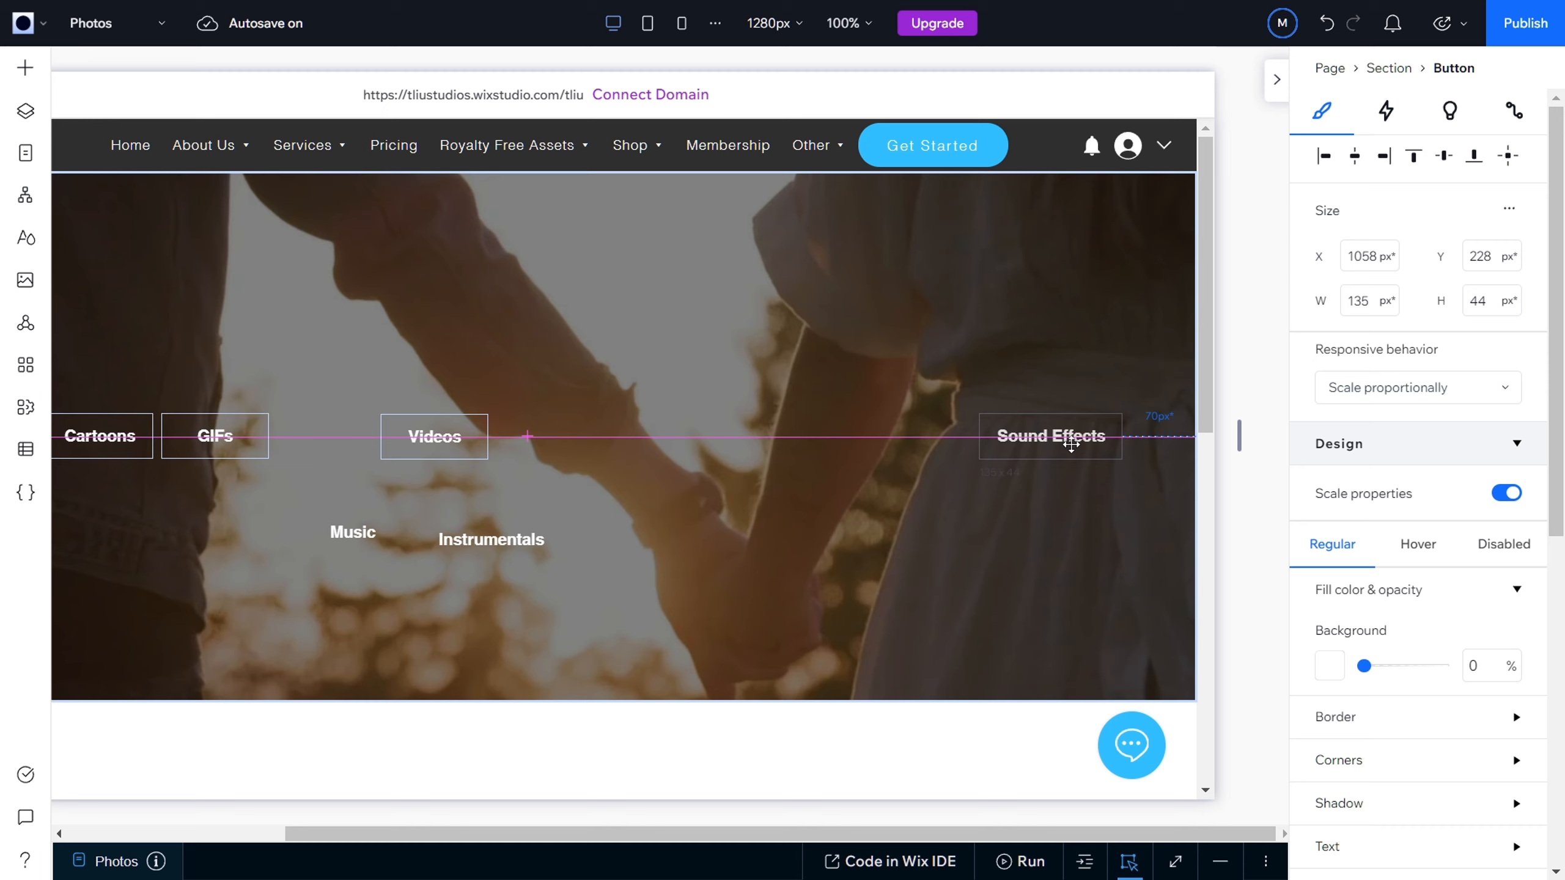
drag(1072, 452, 1071, 451)
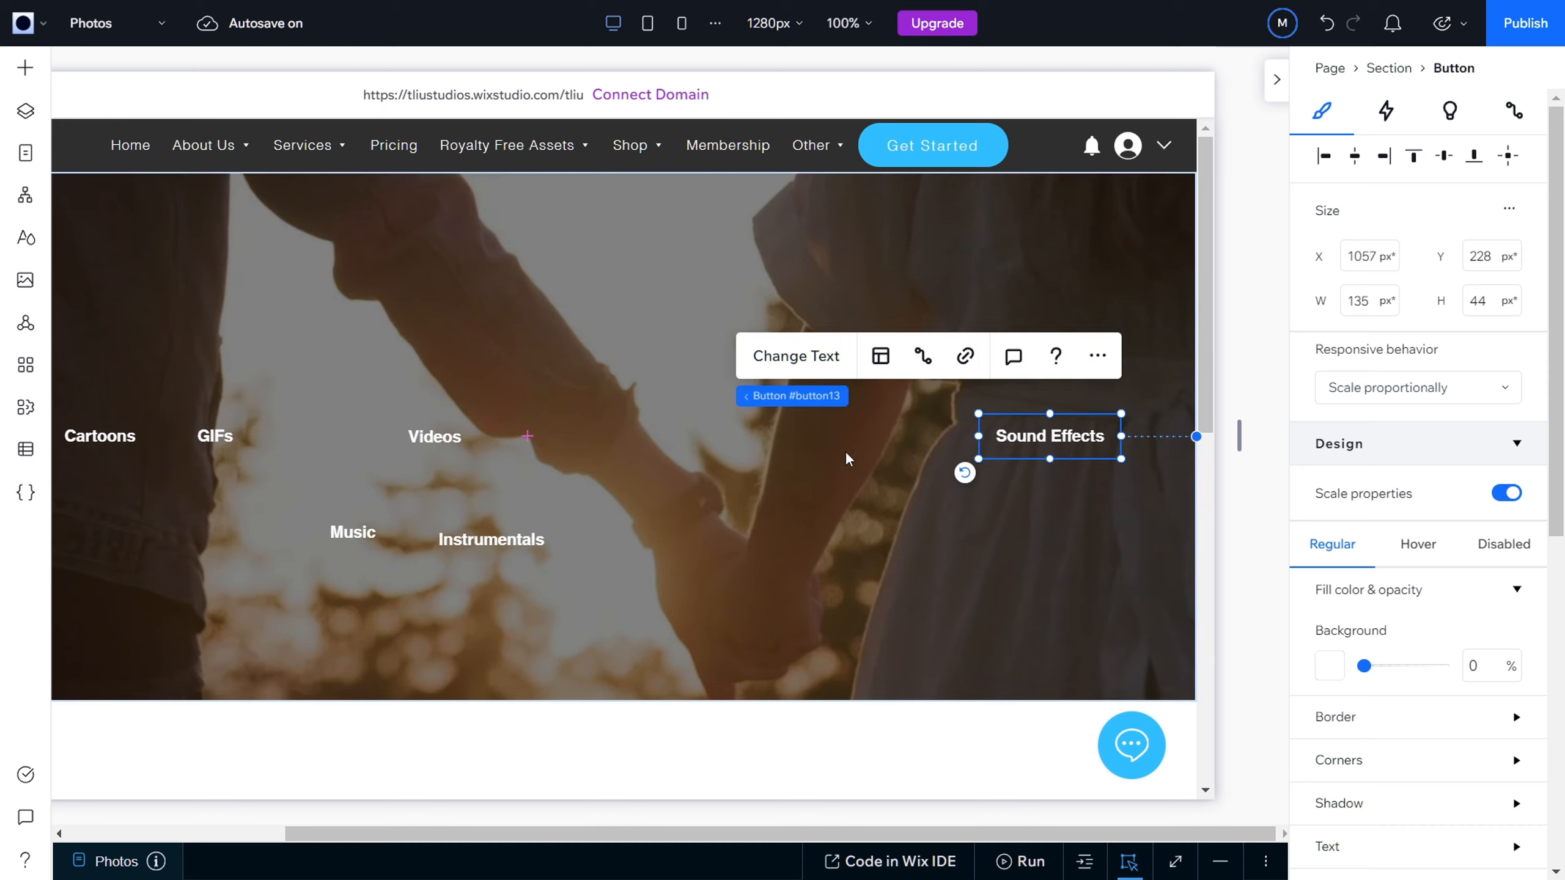
drag(489, 544, 914, 437)
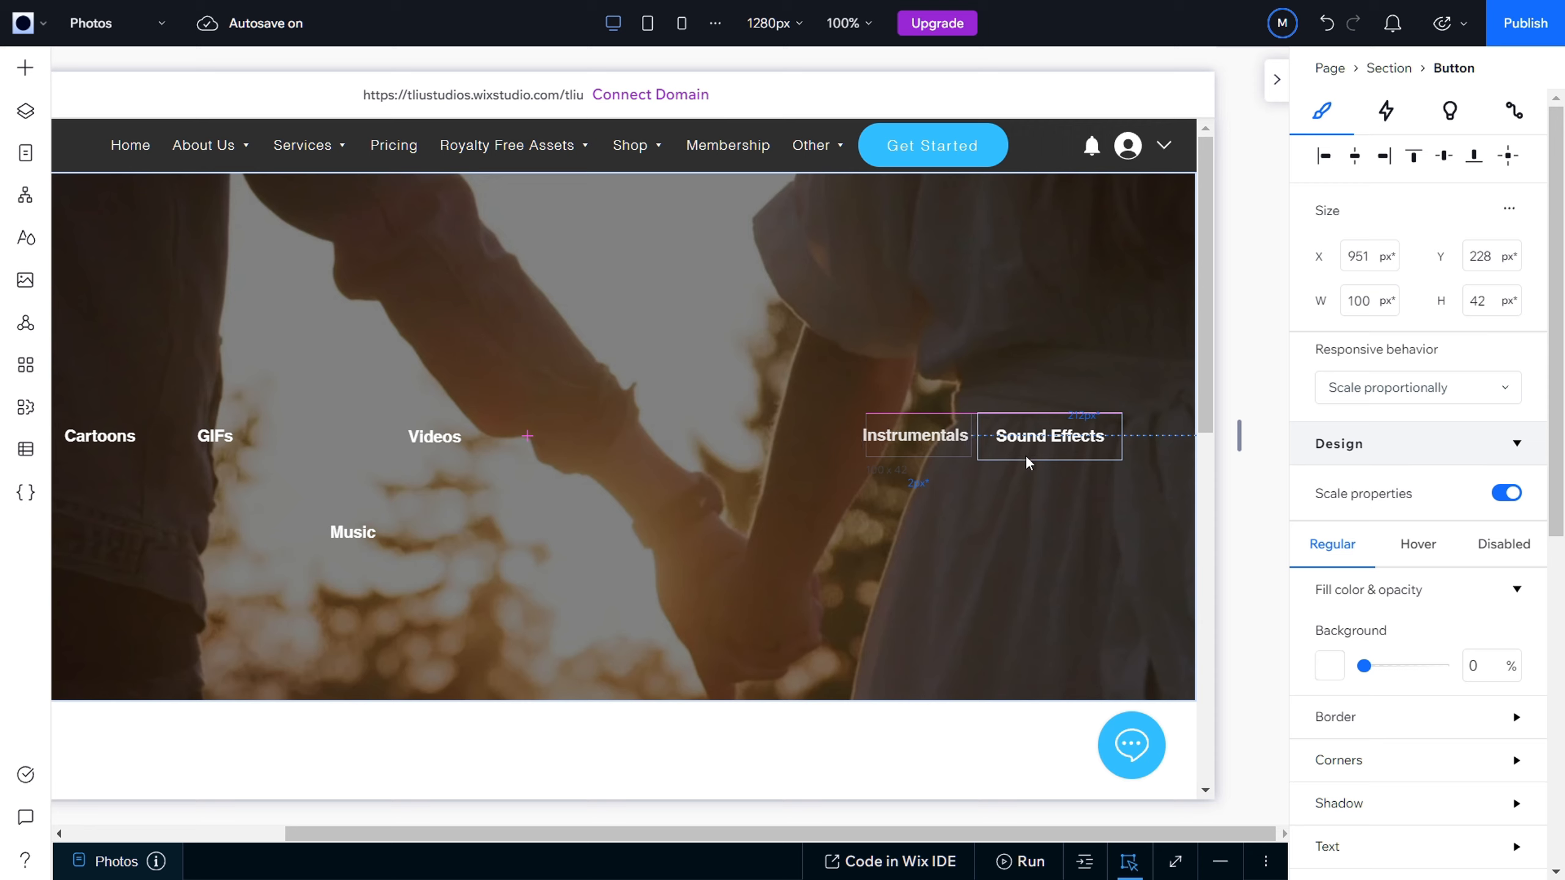
drag(1027, 462, 1024, 454)
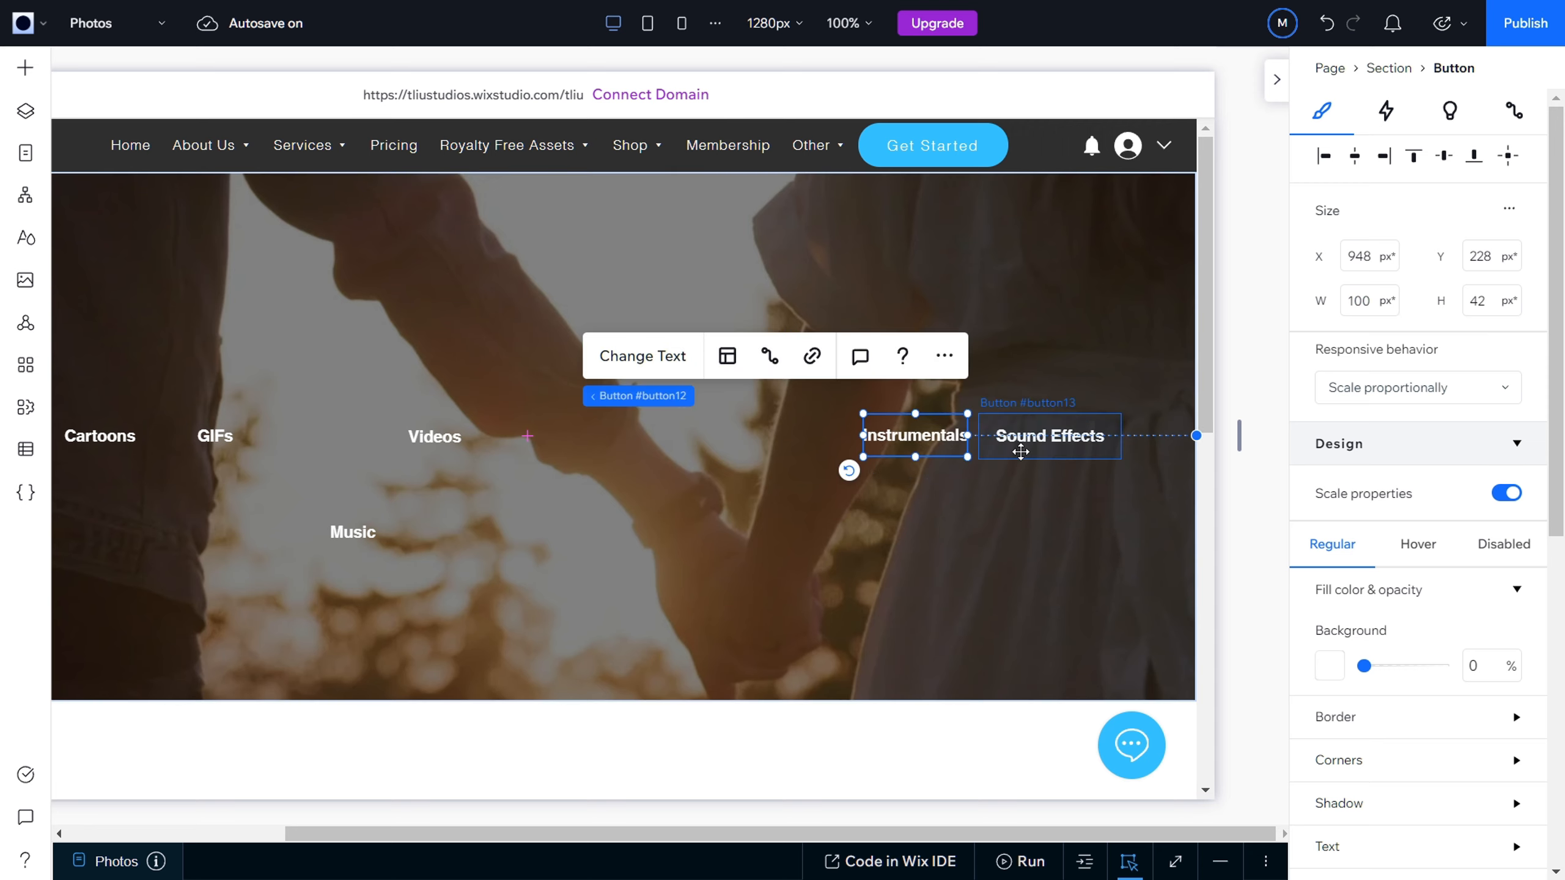
Step: Compare the row buttons' heights and set the Sound Effects button's height to 45 px
click(1021, 452)
click(1483, 302)
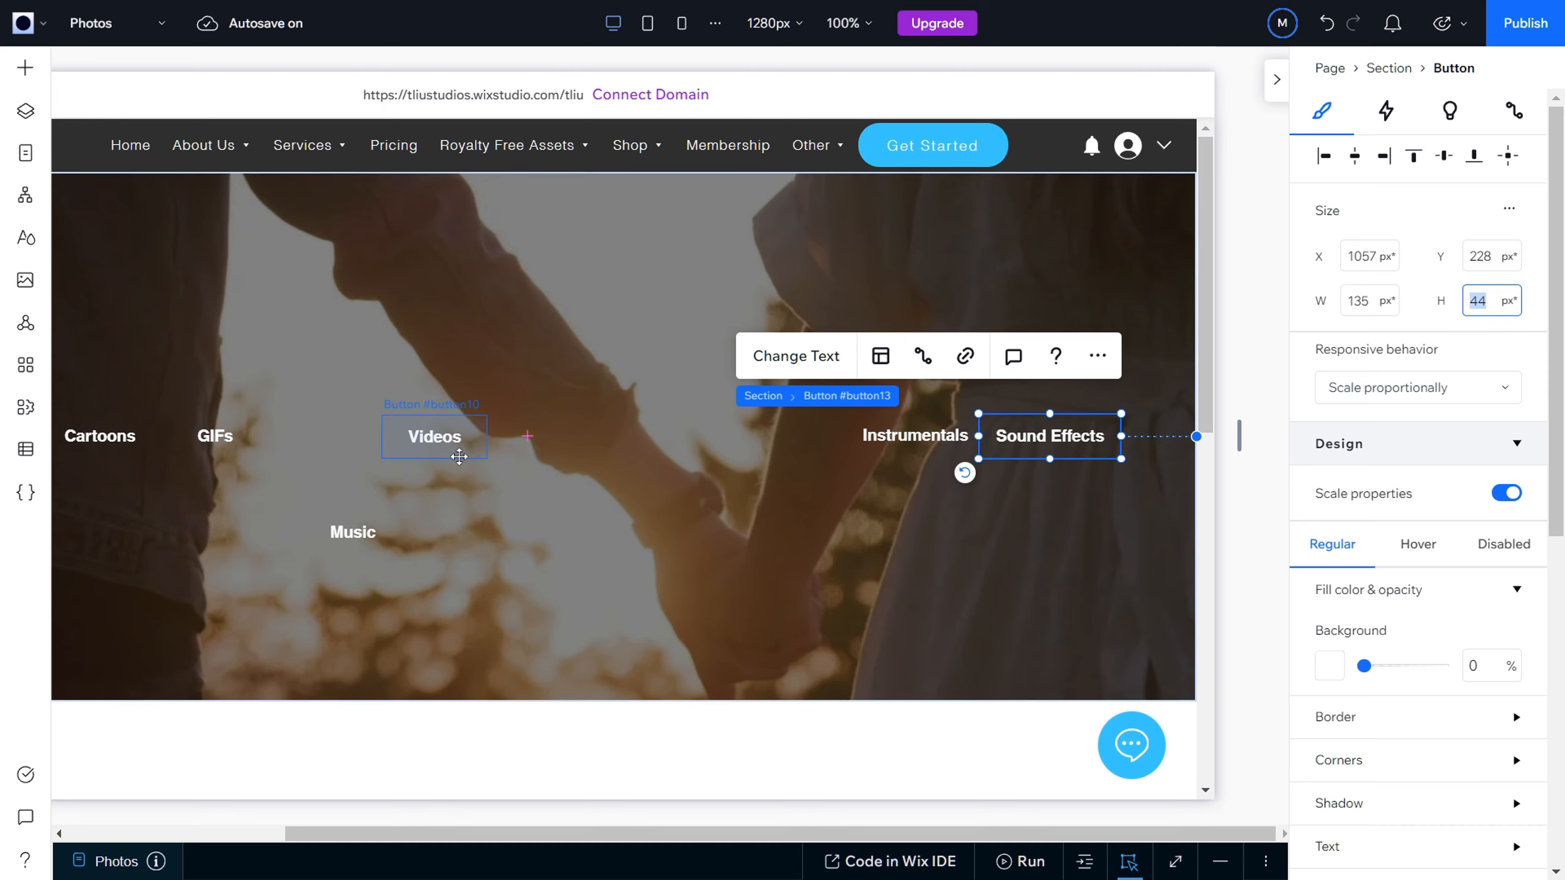
click(453, 450)
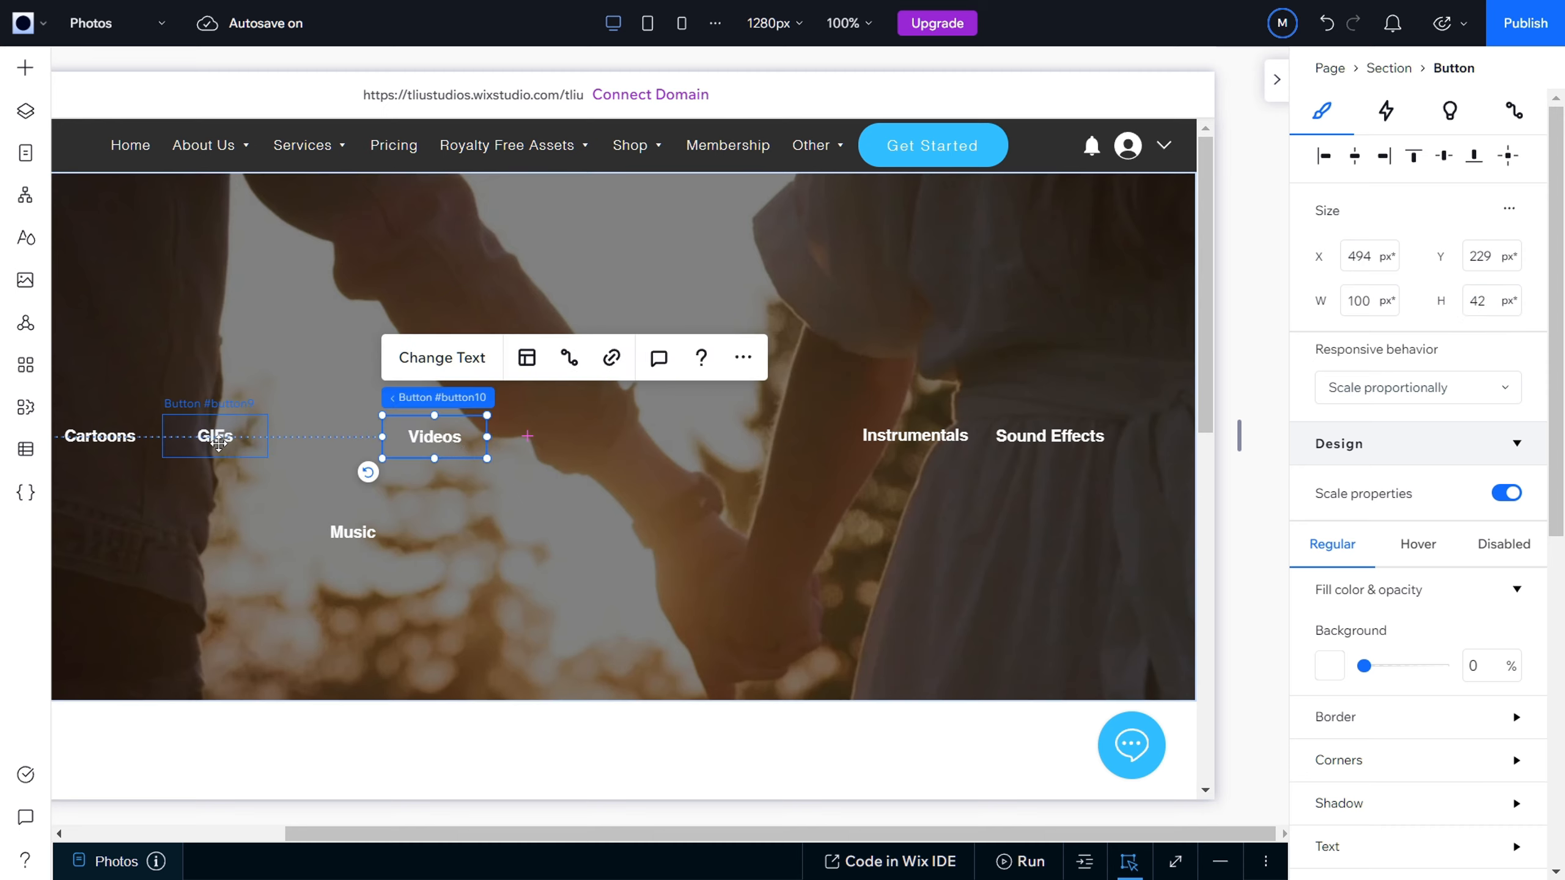
click(220, 444)
click(999, 430)
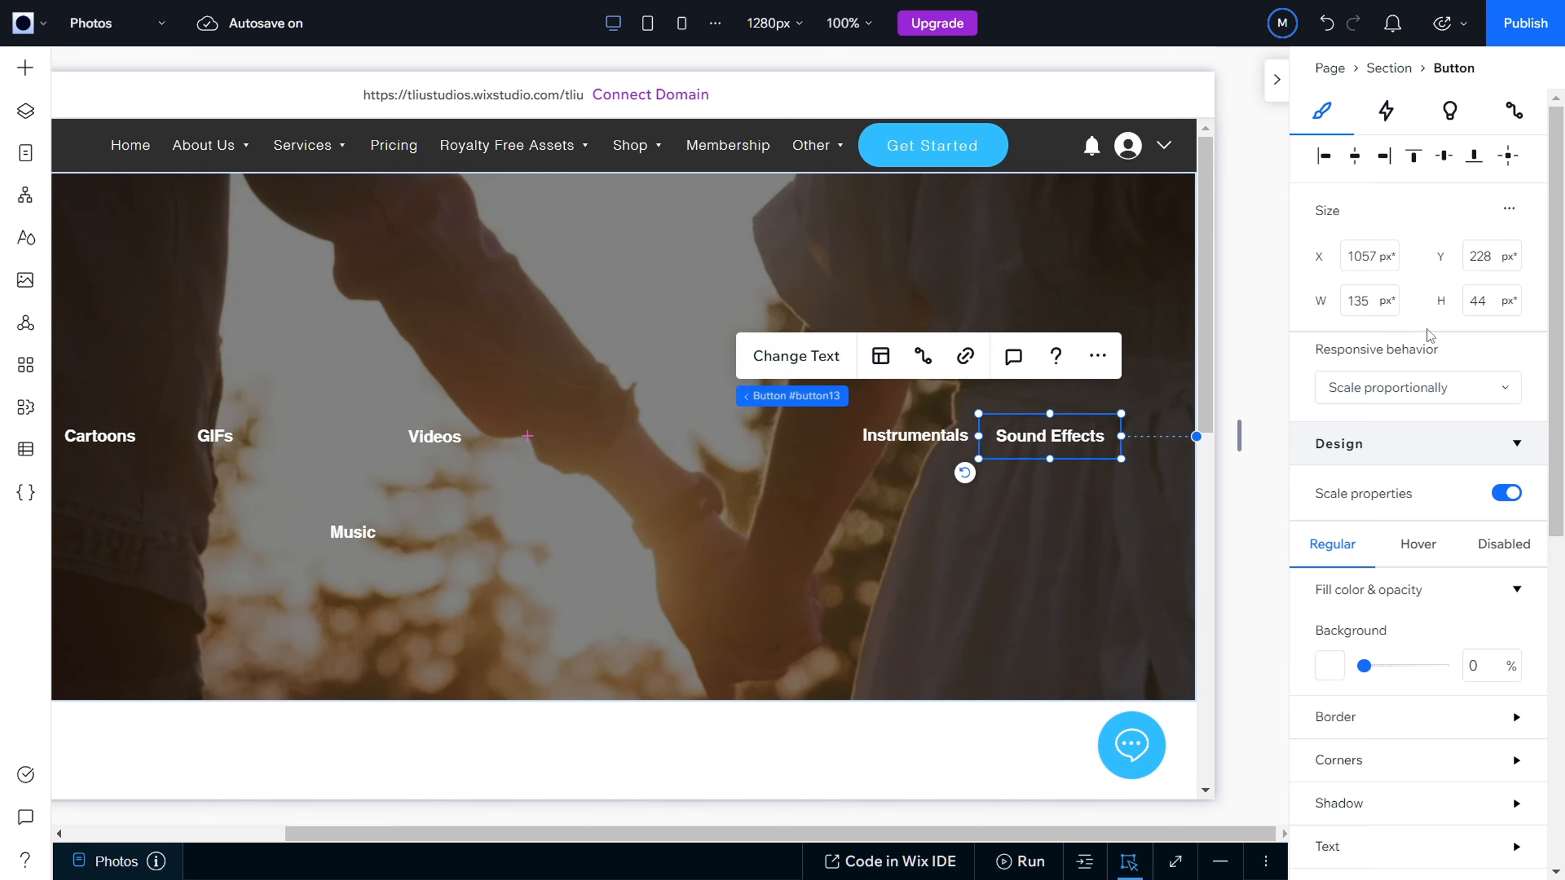
click(1497, 302)
text(45)
click(1305, 338)
Step: Set the Sound Effects button's height to 42 px to match Instrumentals and reposition it at about X 1057, Y 228 px
click(915, 436)
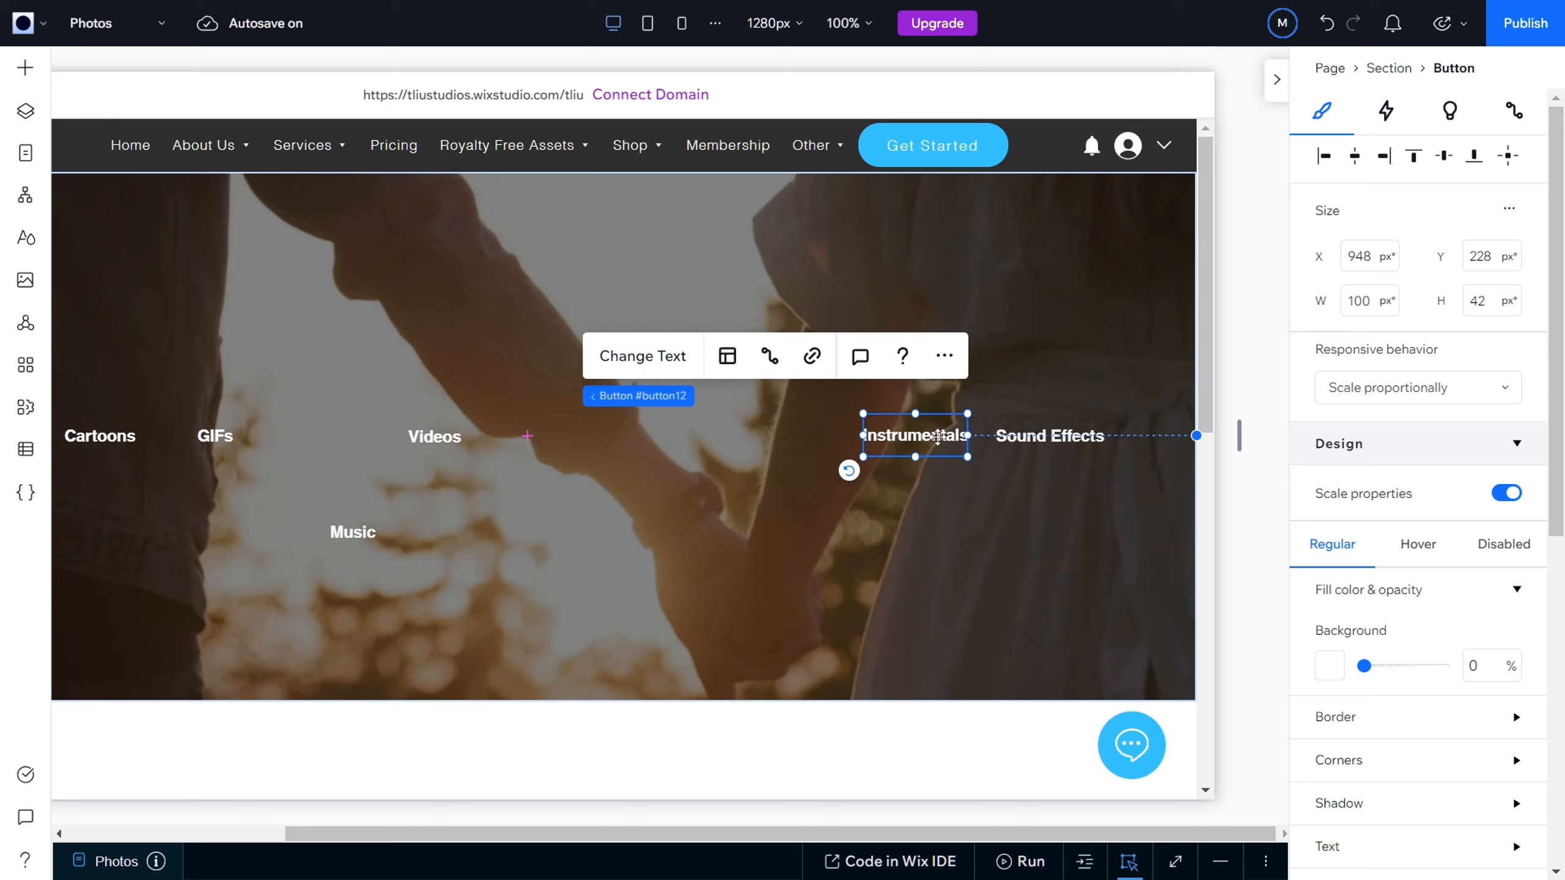
click(1103, 426)
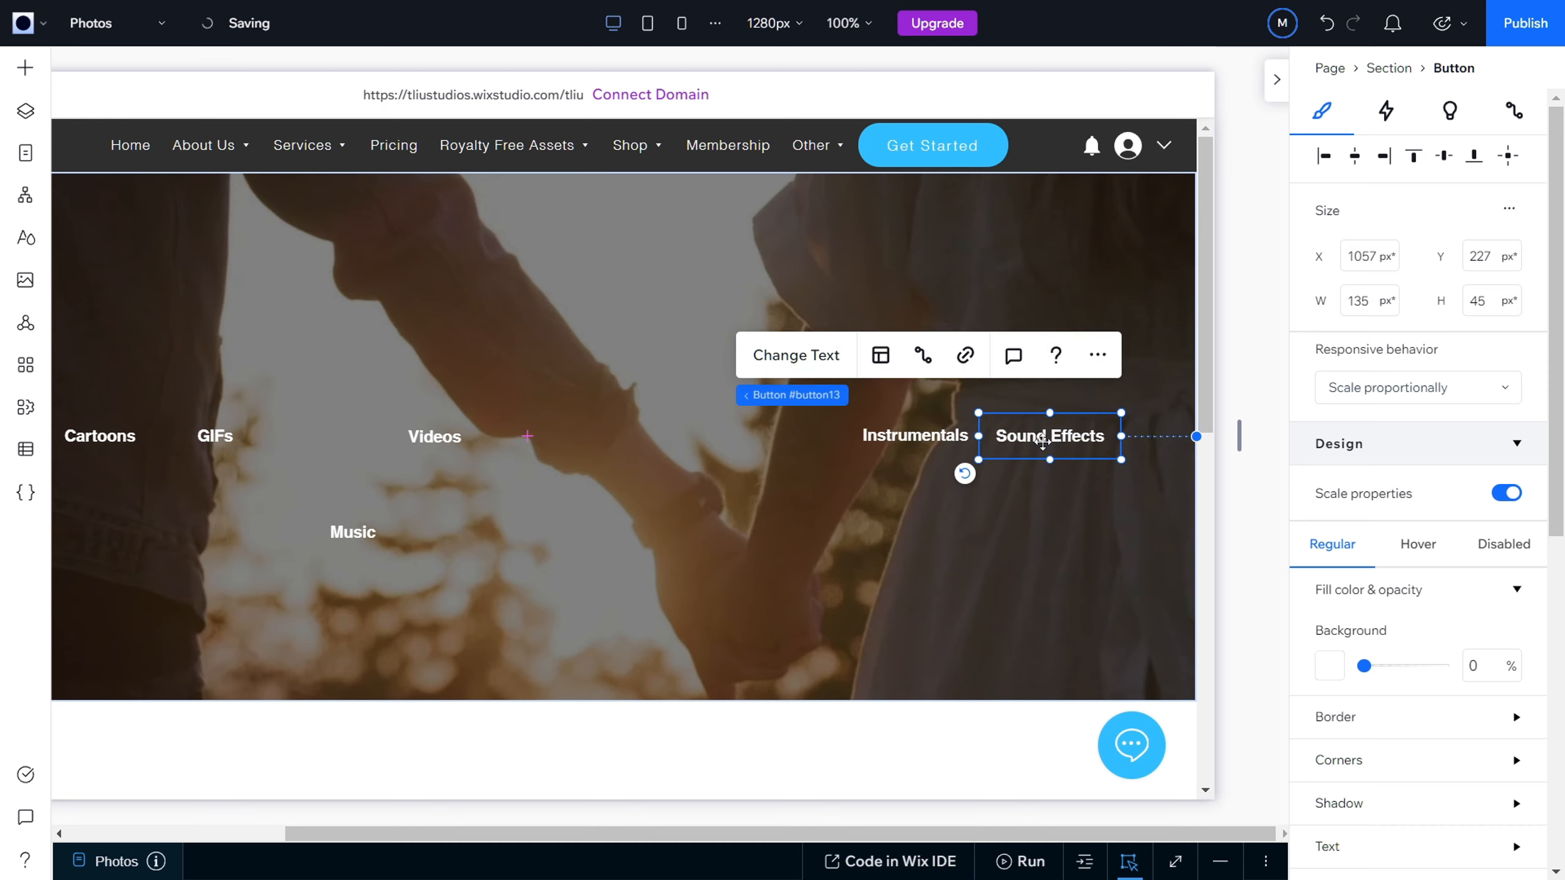
click(1477, 304)
text(42)
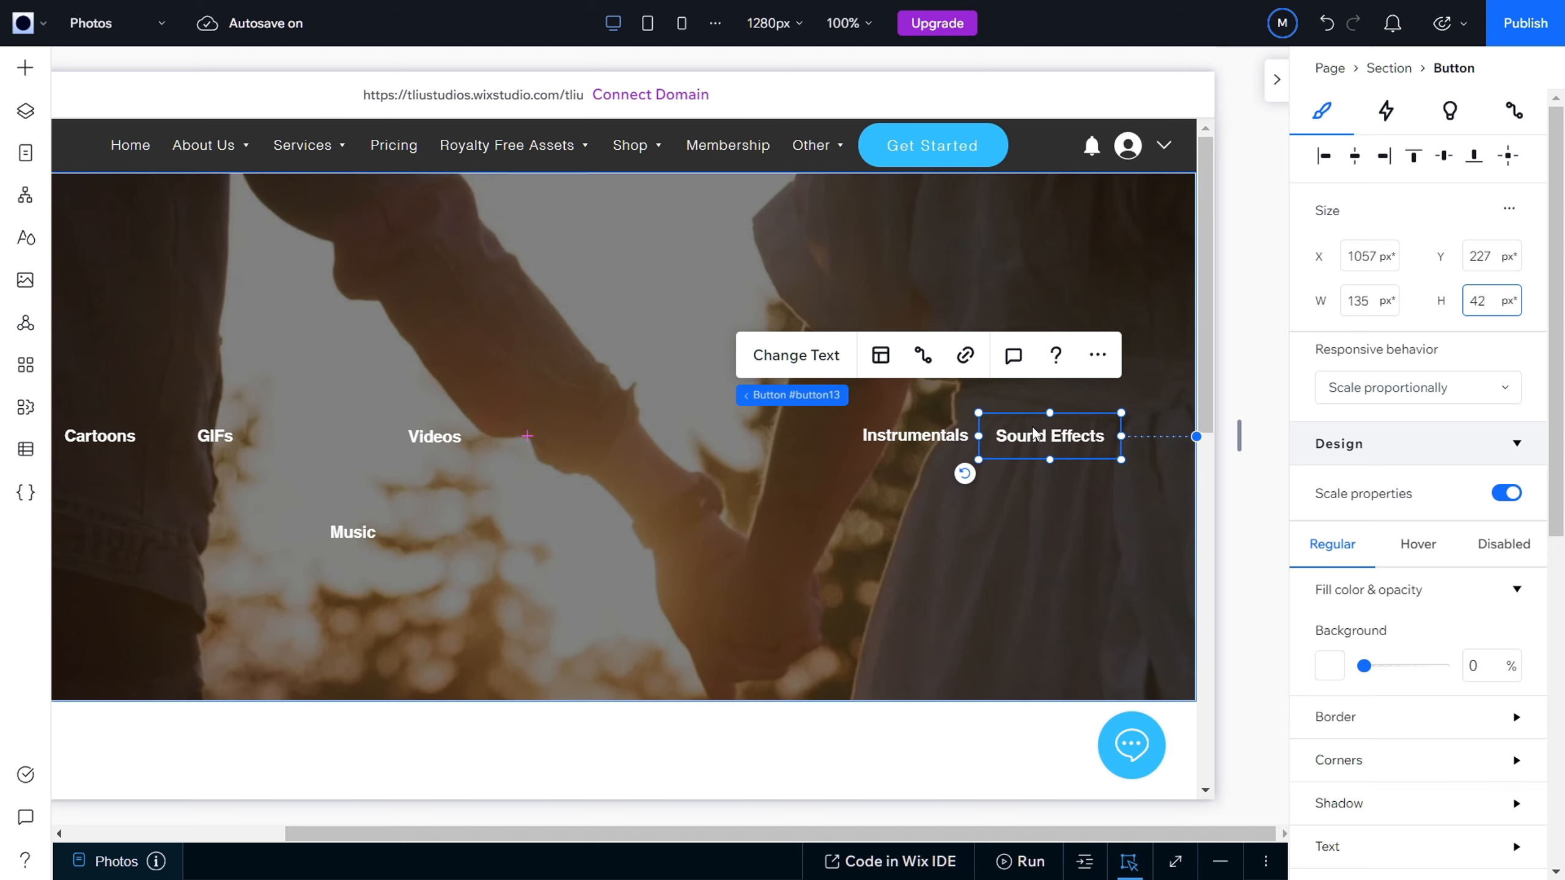
key(Escape)
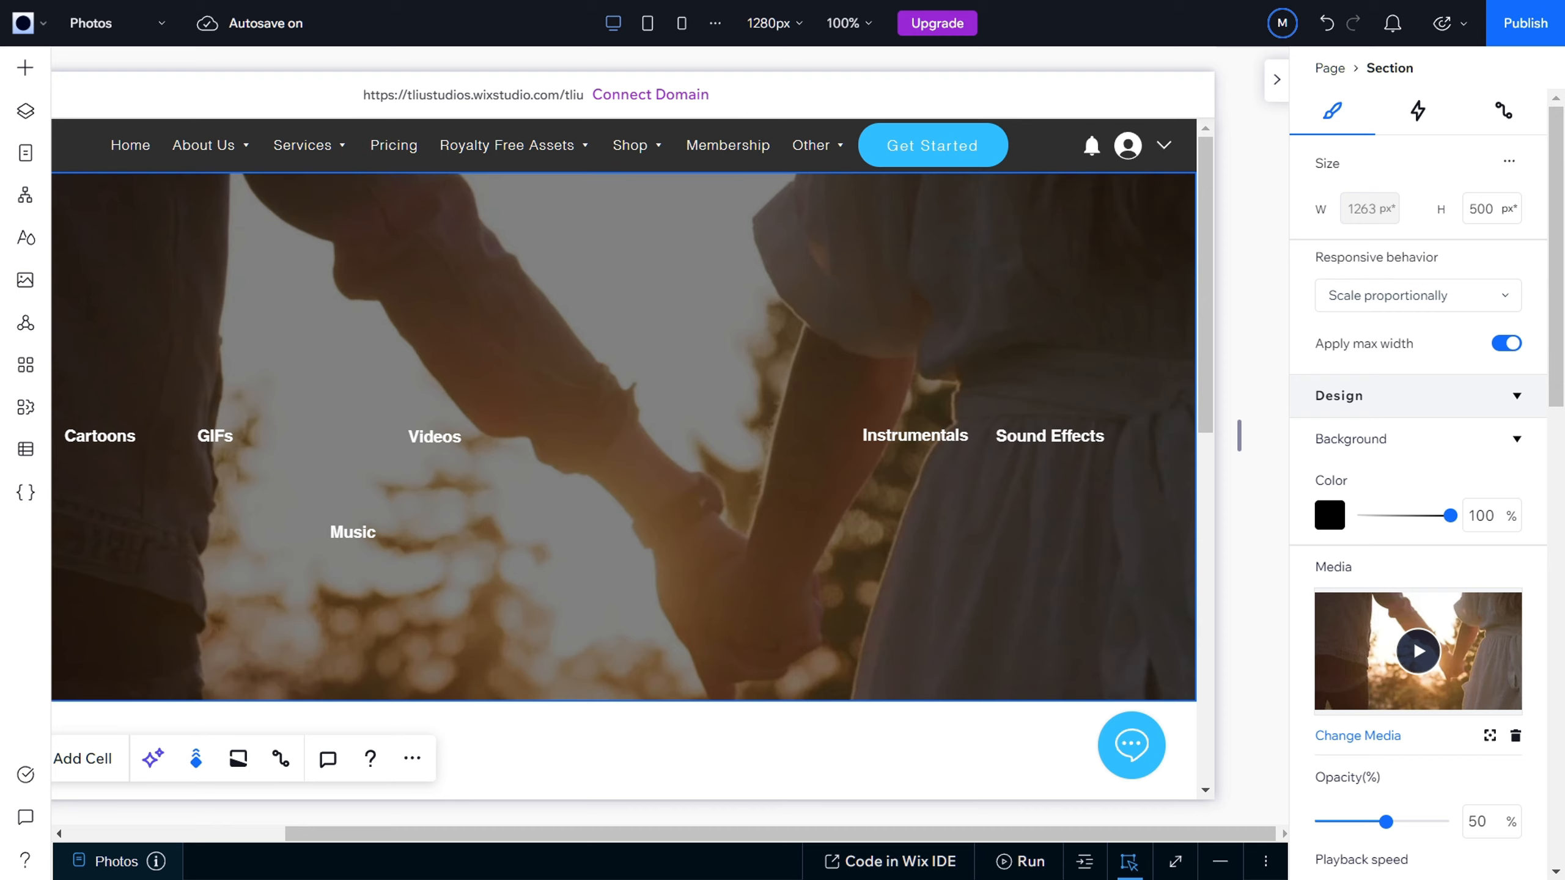
mouse_move(1003, 513)
mouse_down()
mouse_move(1395, 547)
mouse_move(997, 504)
mouse_up()
click(995, 449)
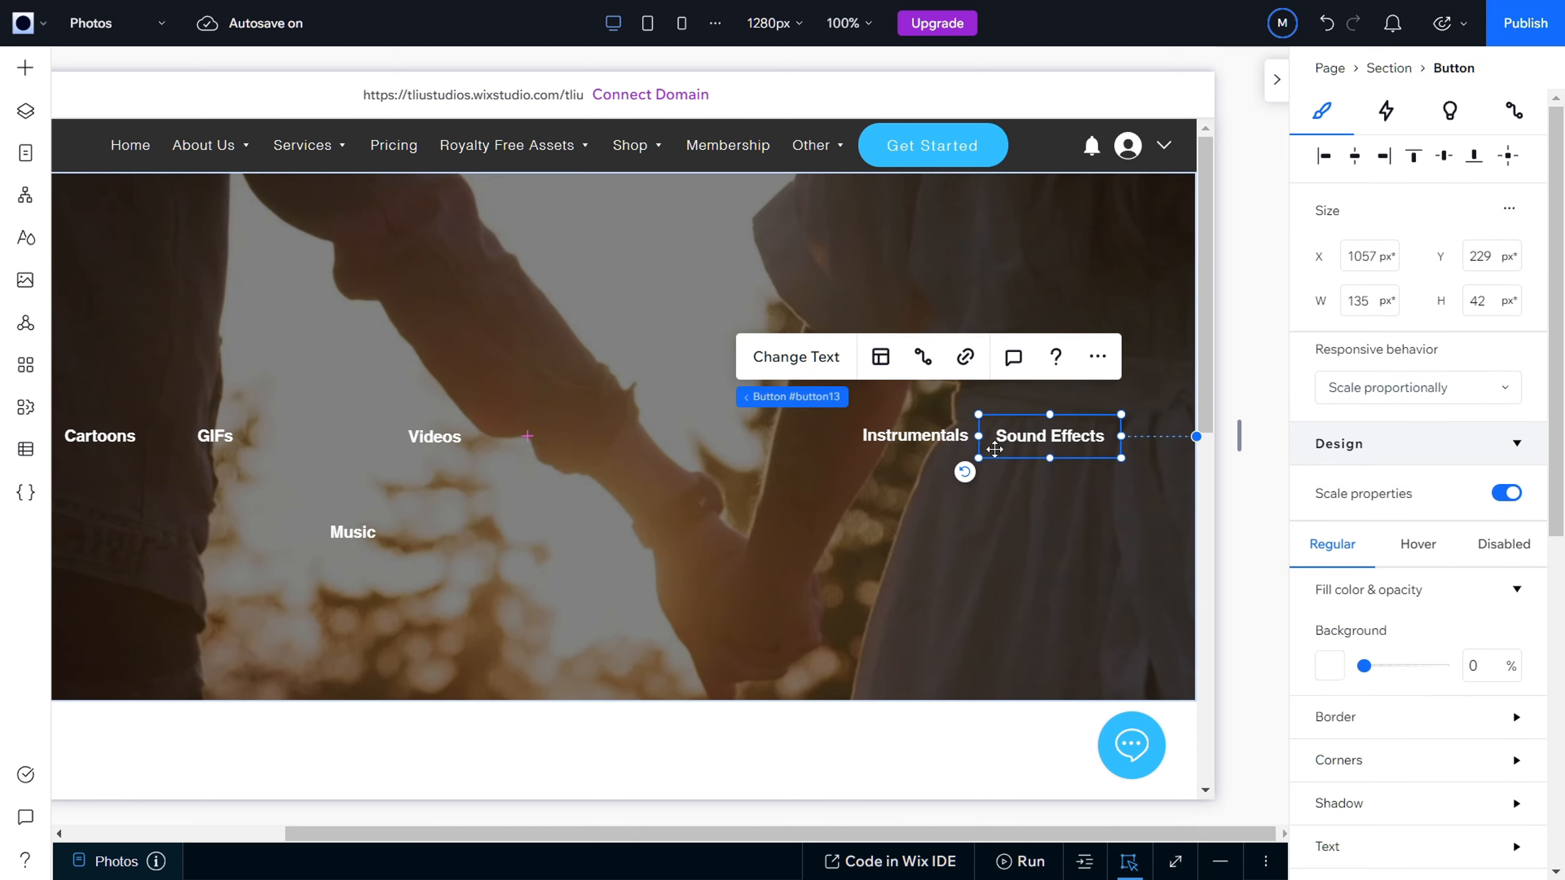
drag(1015, 442, 1019, 441)
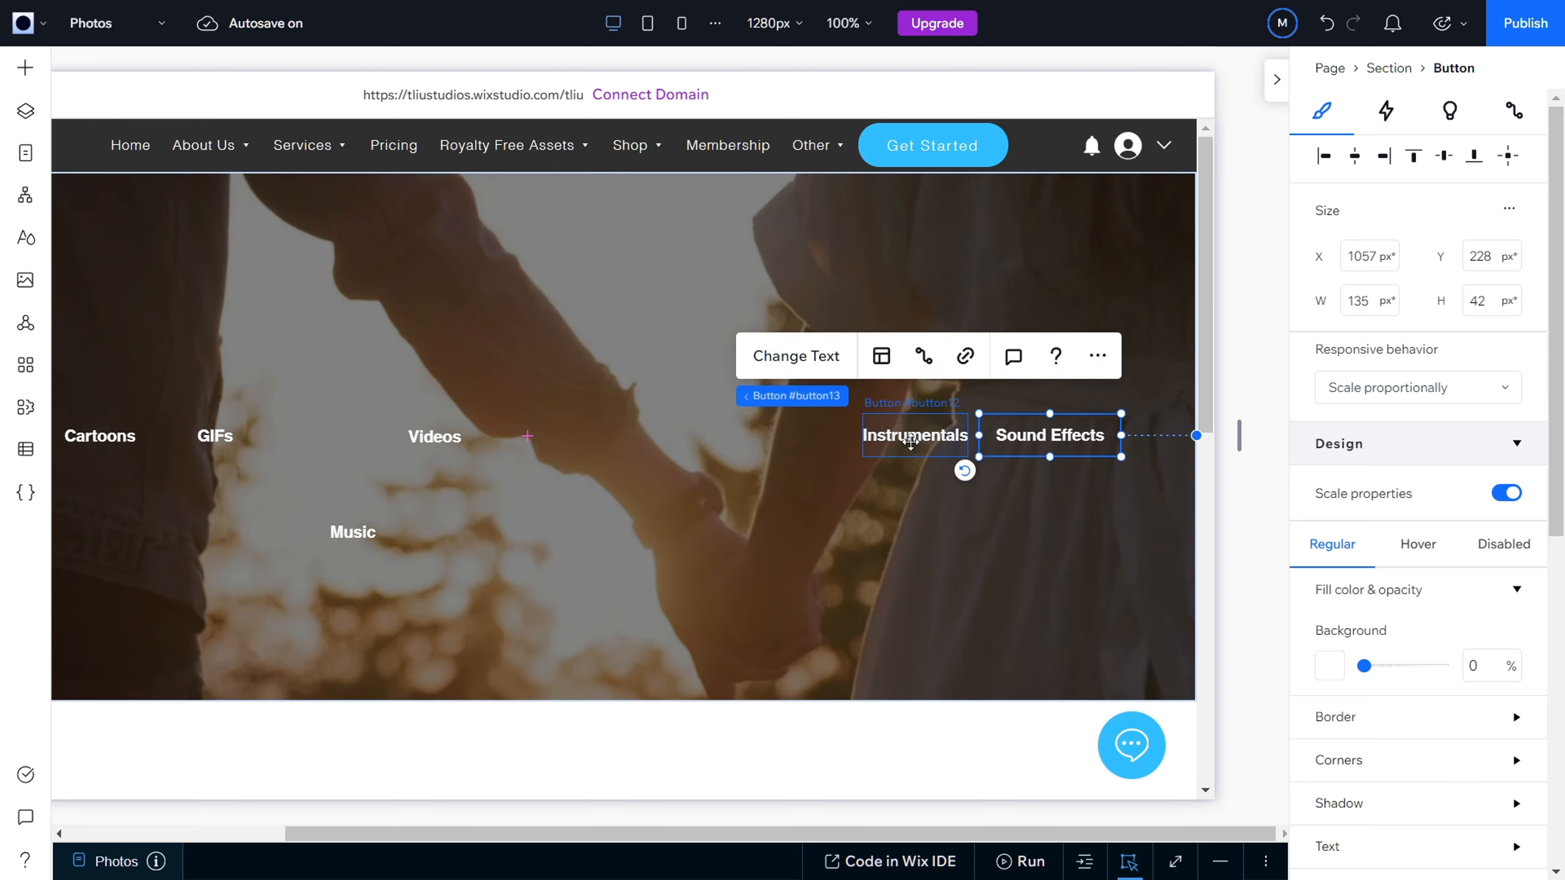
Step: Nudge Instrumentals to about X 949, Y 228 px and move Music up into the row just before it
mouse_move(911, 441)
mouse_down()
mouse_move(890, 441)
mouse_move(917, 442)
mouse_up()
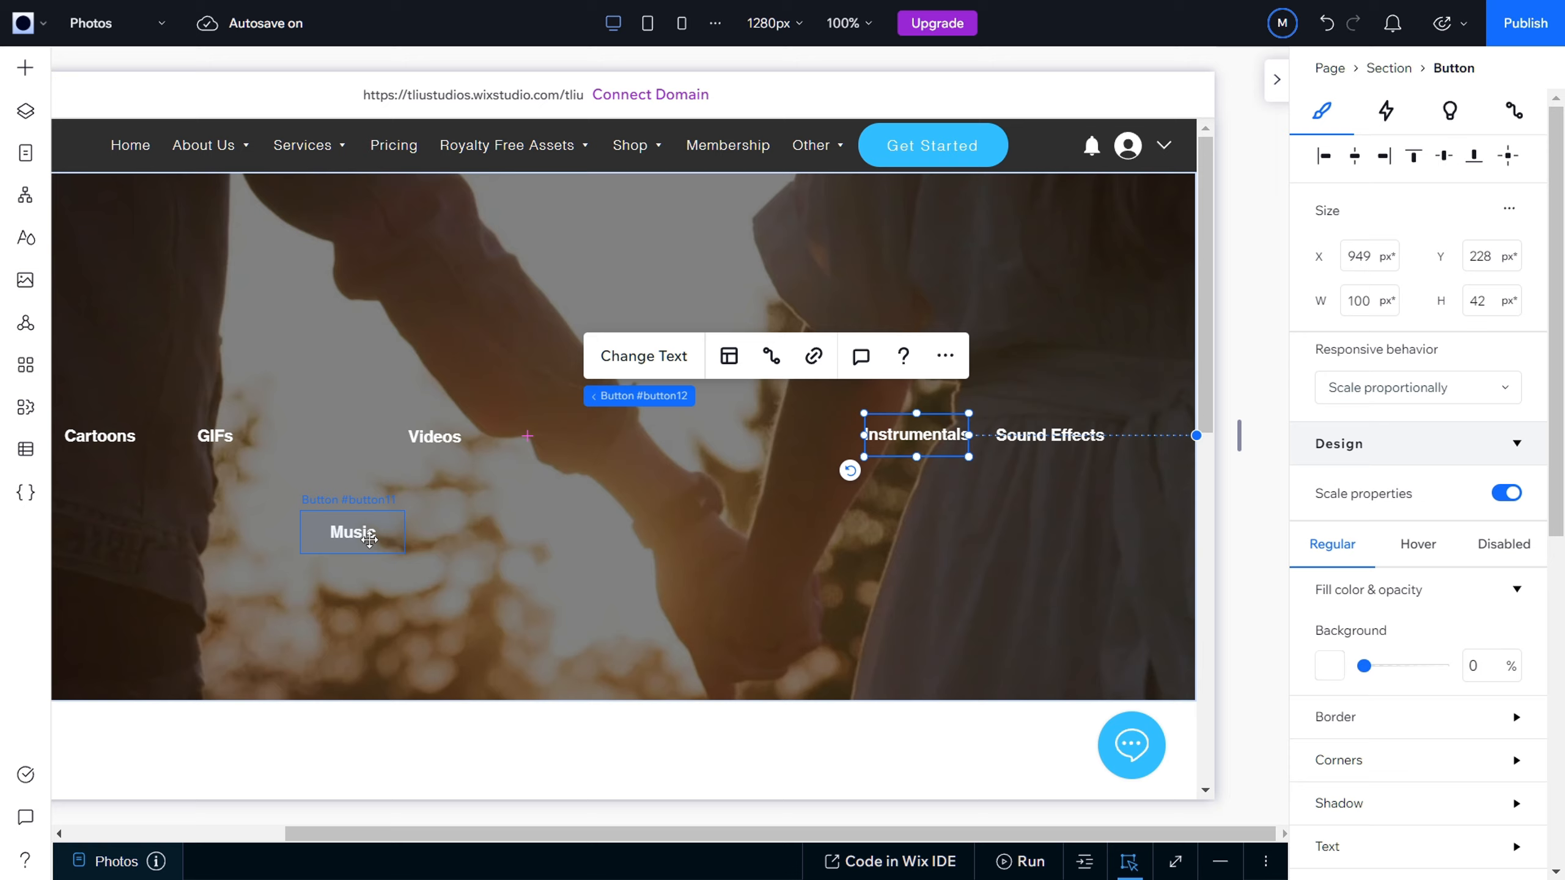
drag(370, 541, 815, 450)
click(887, 432)
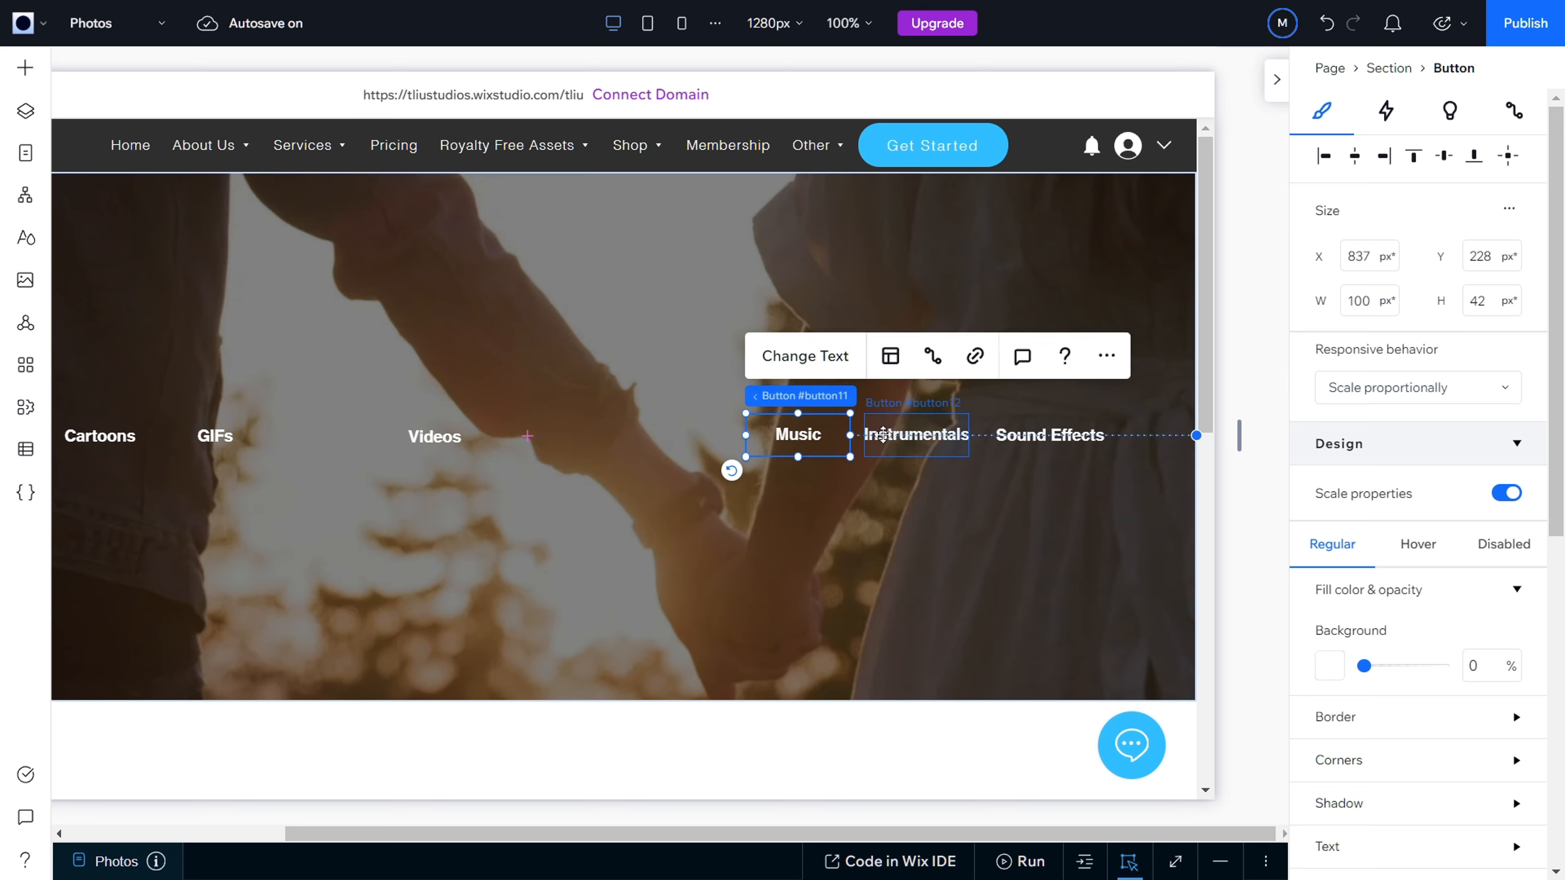
click(798, 435)
drag(799, 439, 811, 441)
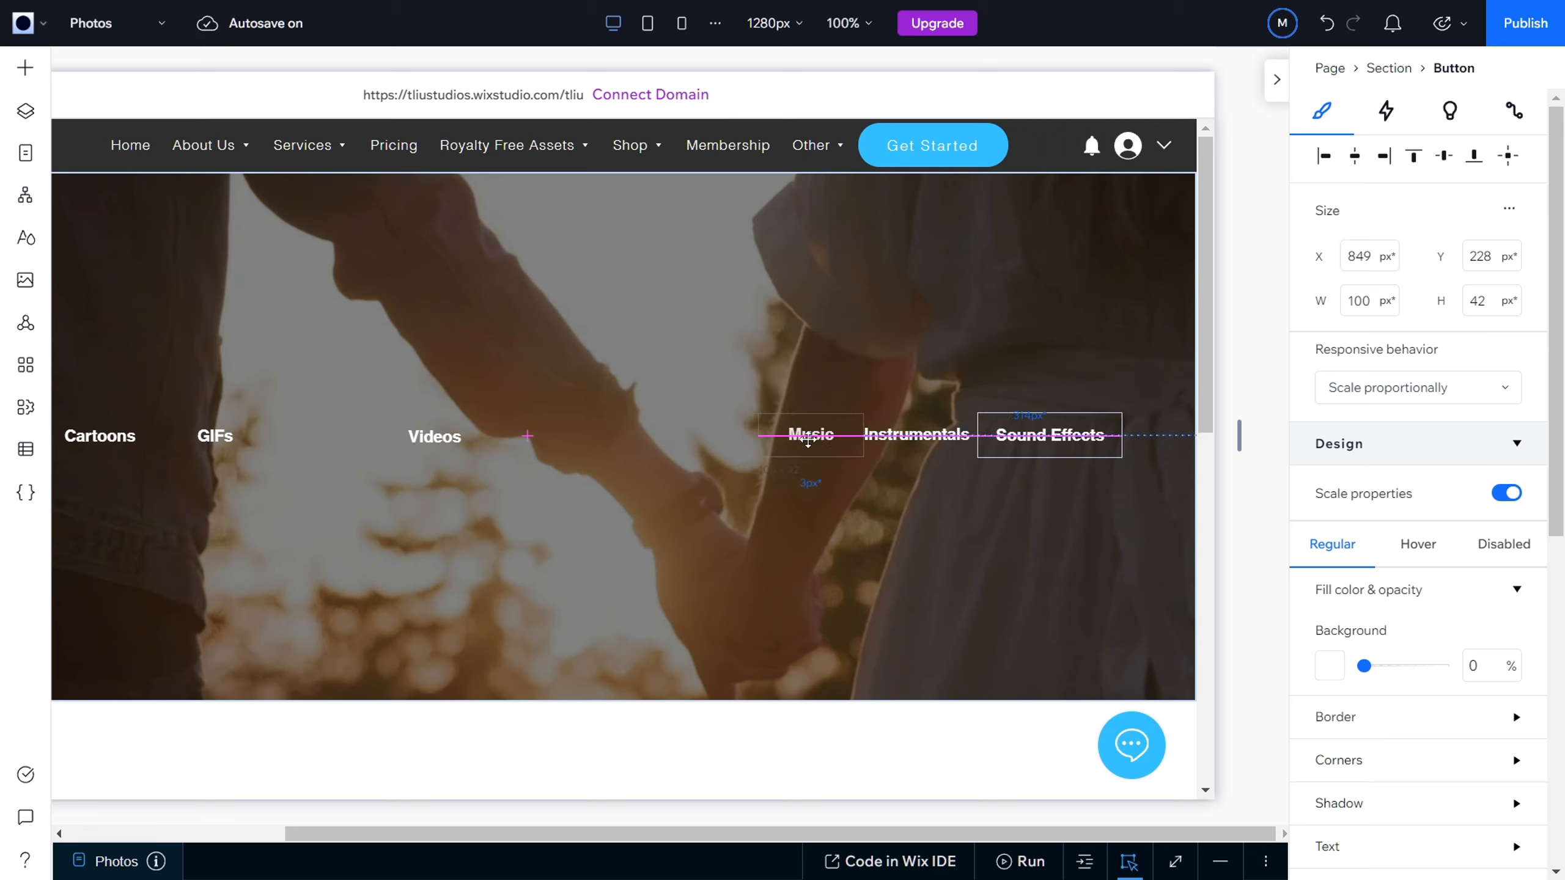
drag(807, 439, 841, 400)
click(889, 537)
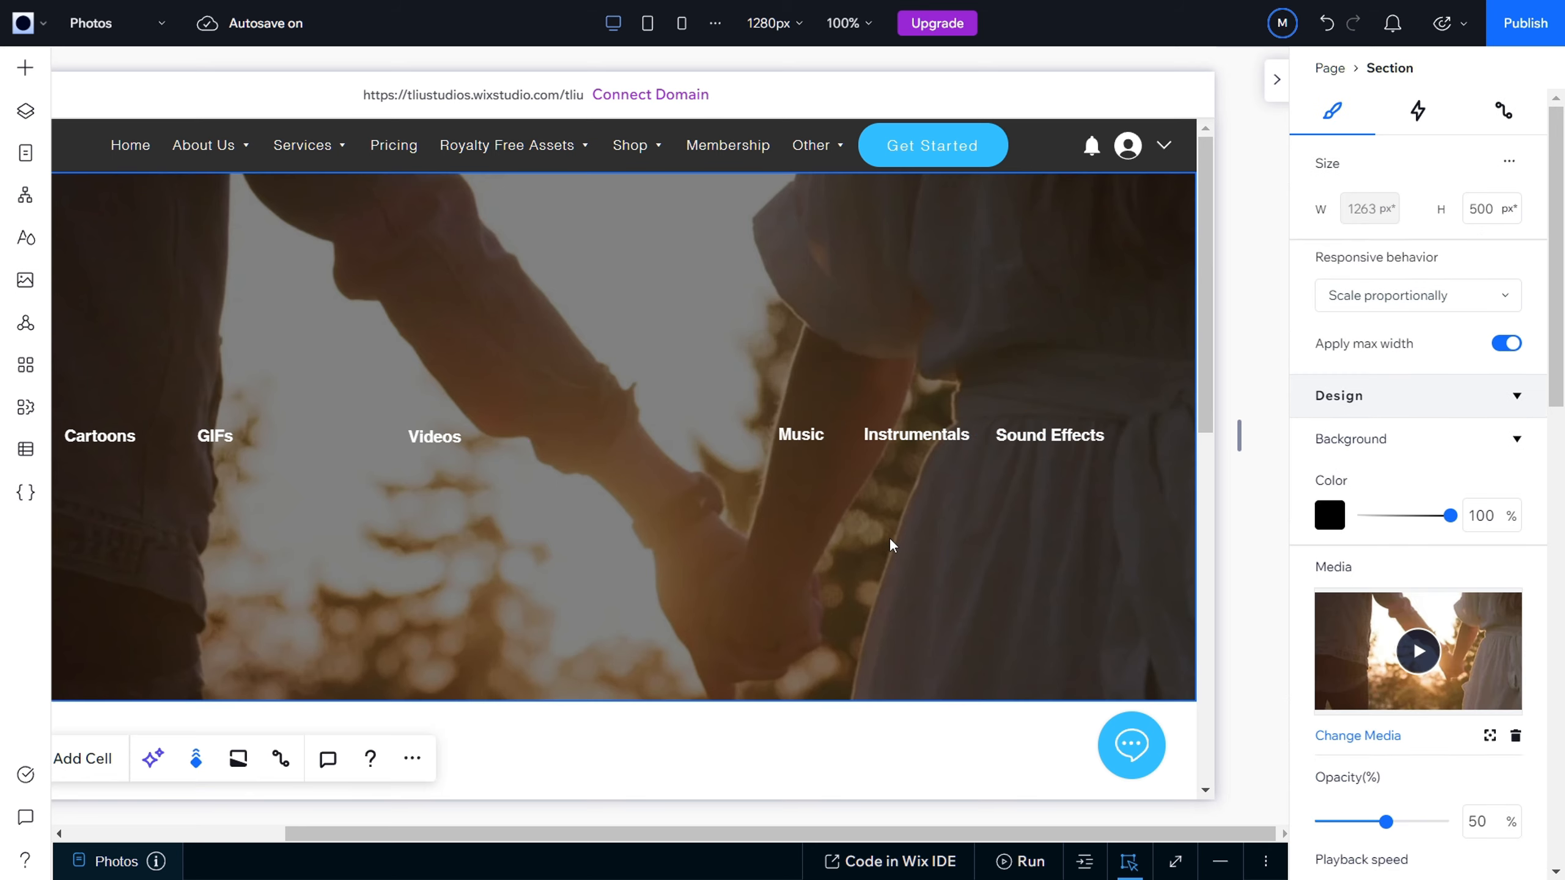
Step: Center the Videos button horizontally in the hero section at about X 581, Y 229 px
drag(726, 829, 664, 834)
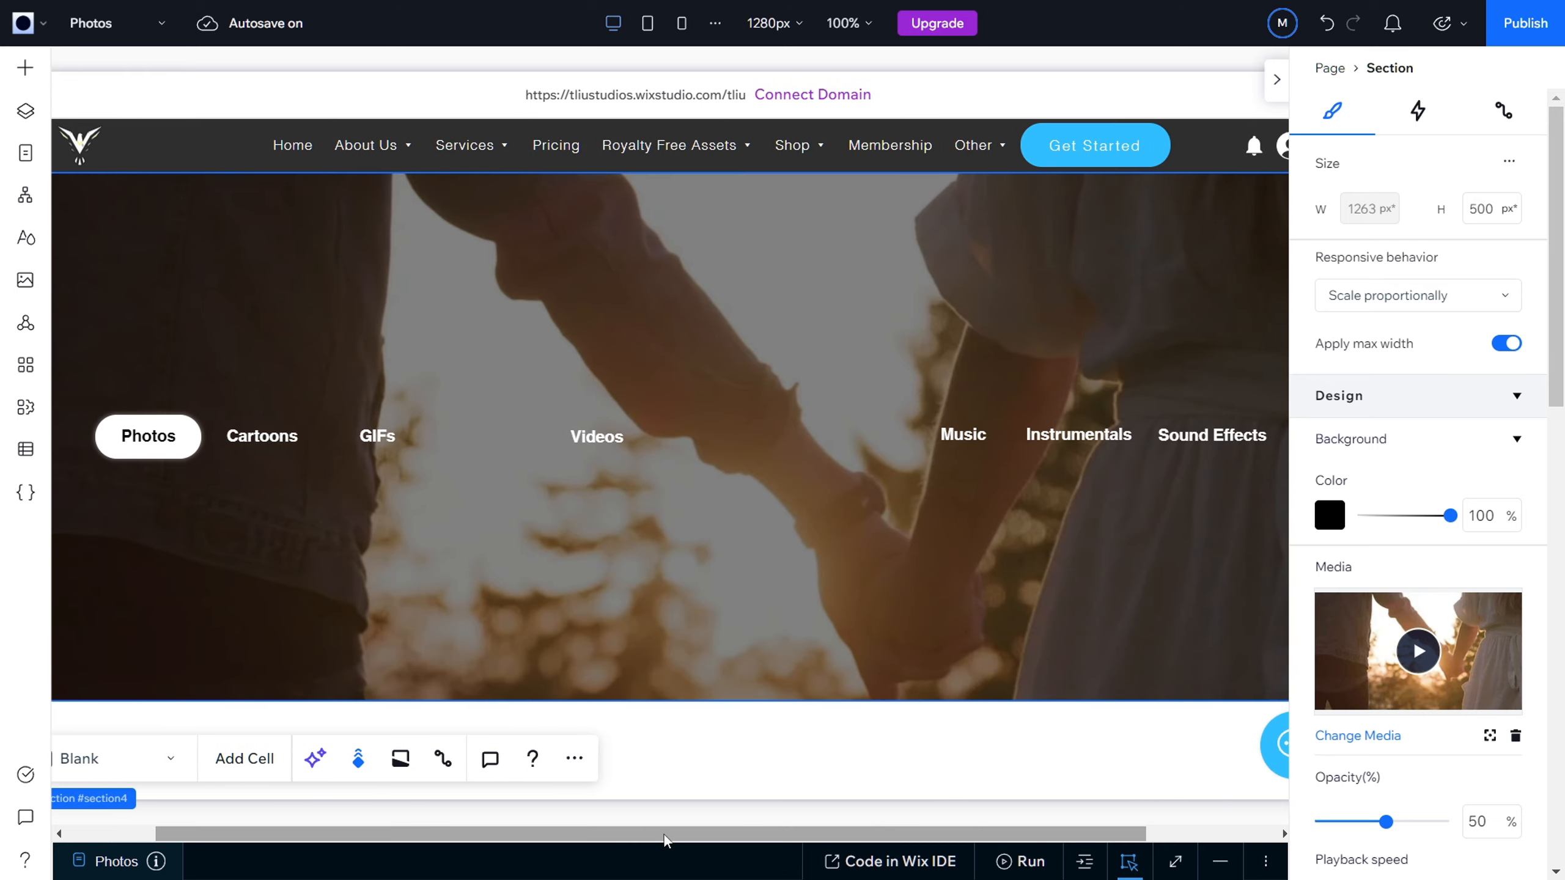
click(615, 439)
drag(615, 439, 693, 442)
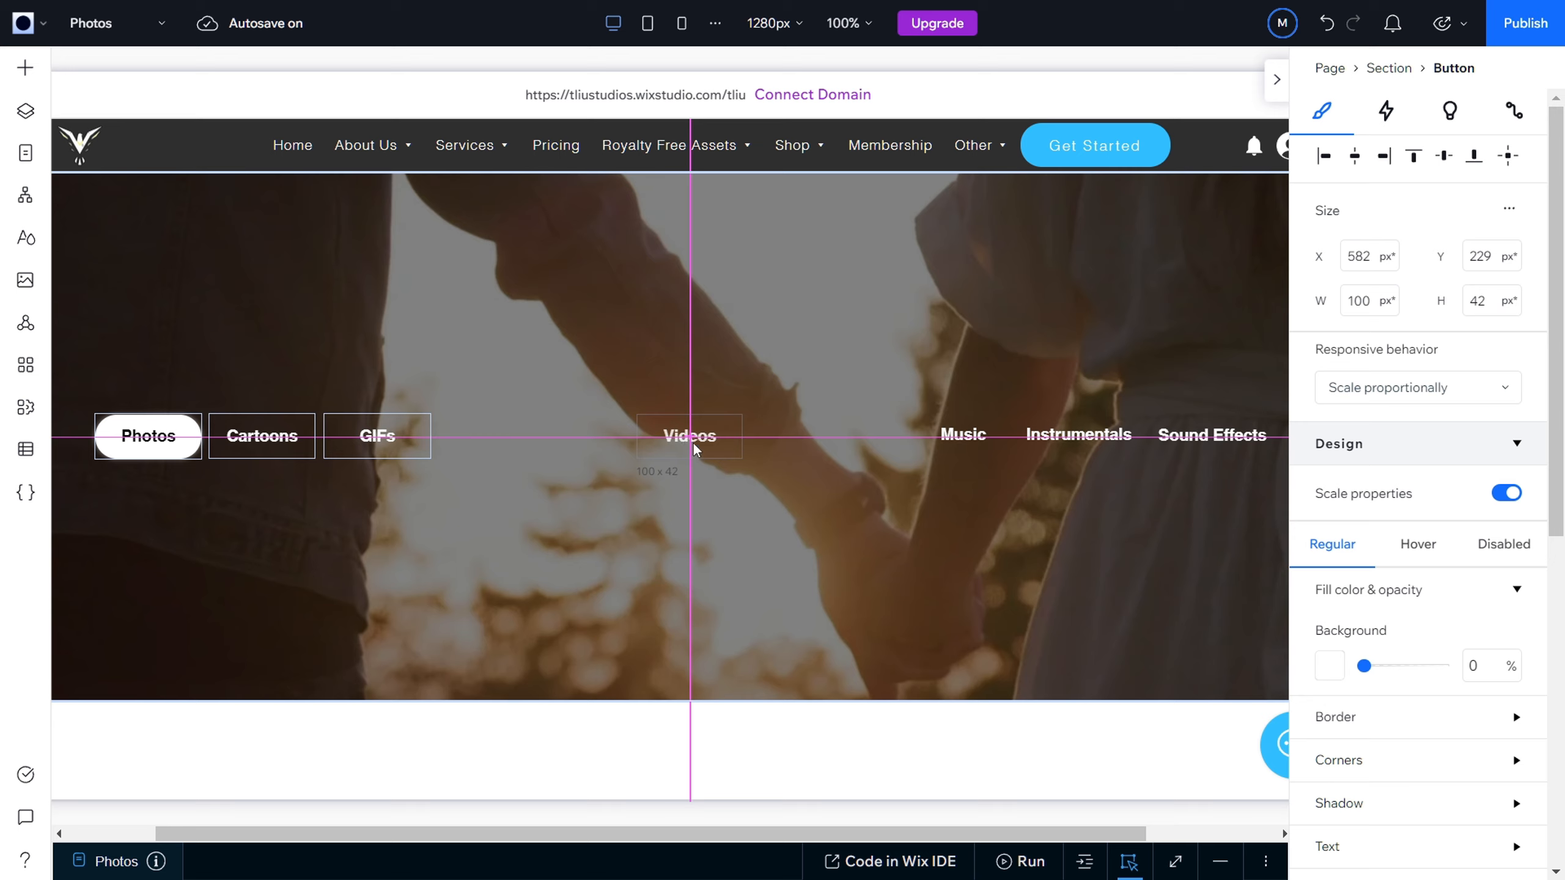
drag(693, 443, 694, 449)
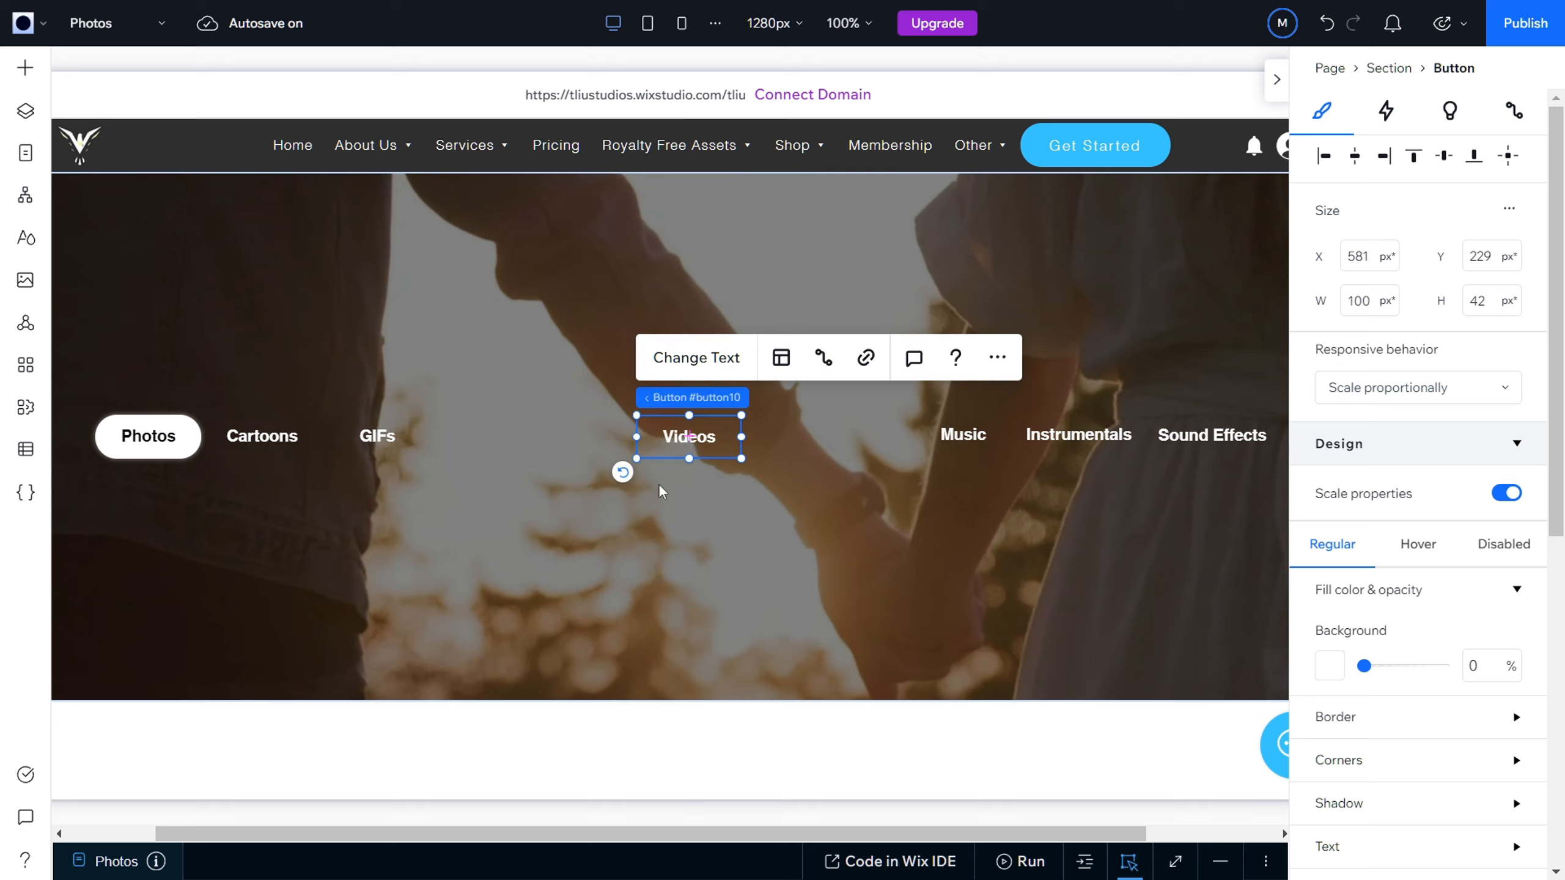
click(820, 542)
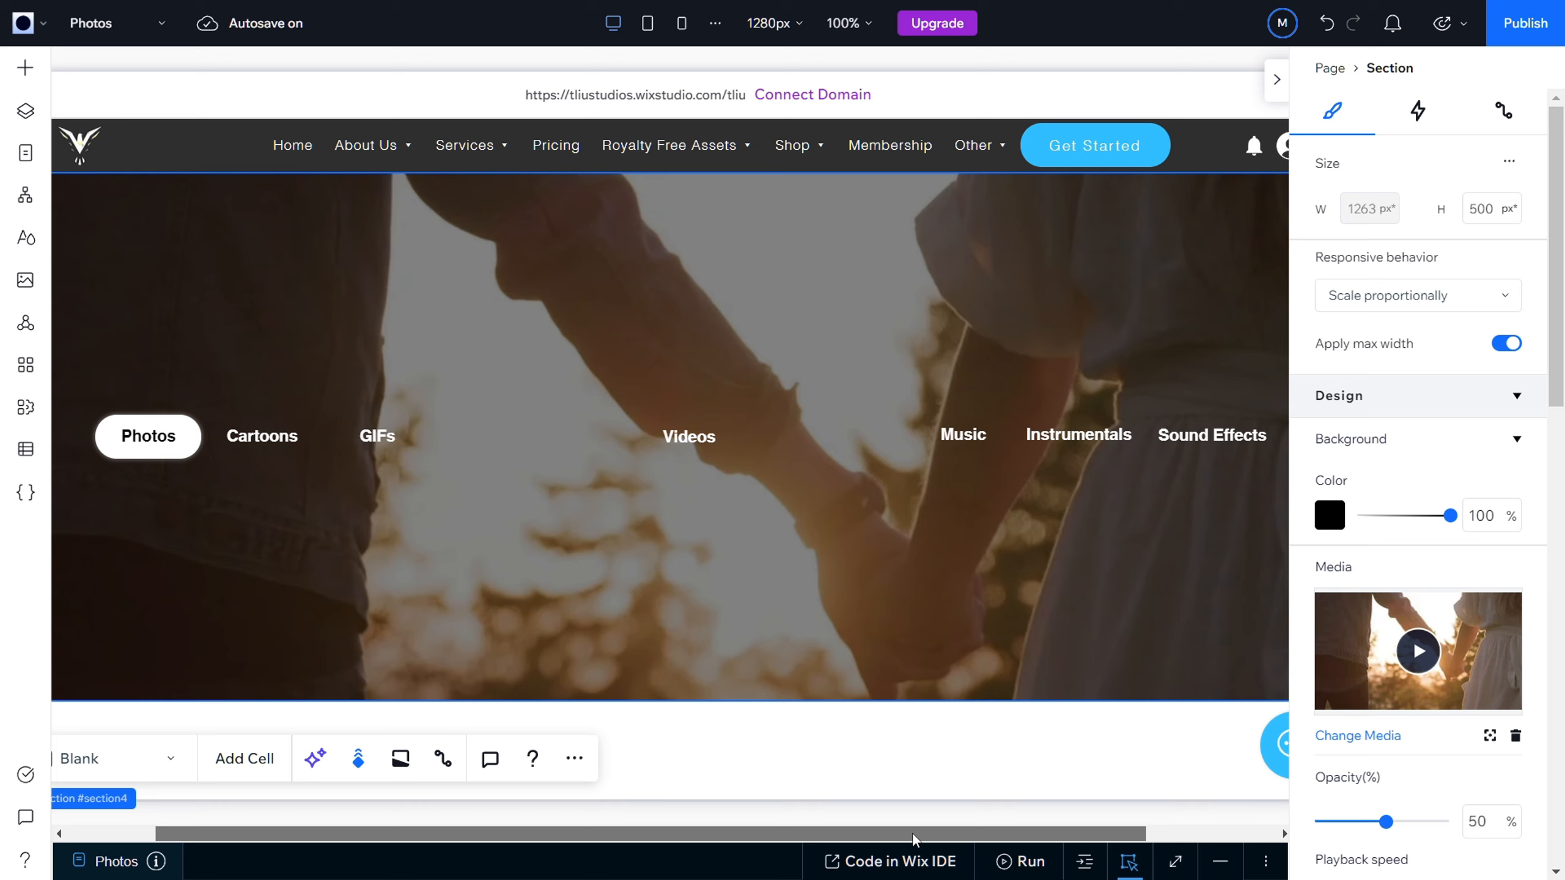
Step: Search the element library for "search" and open the Site Search elements
drag(912, 834, 848, 832)
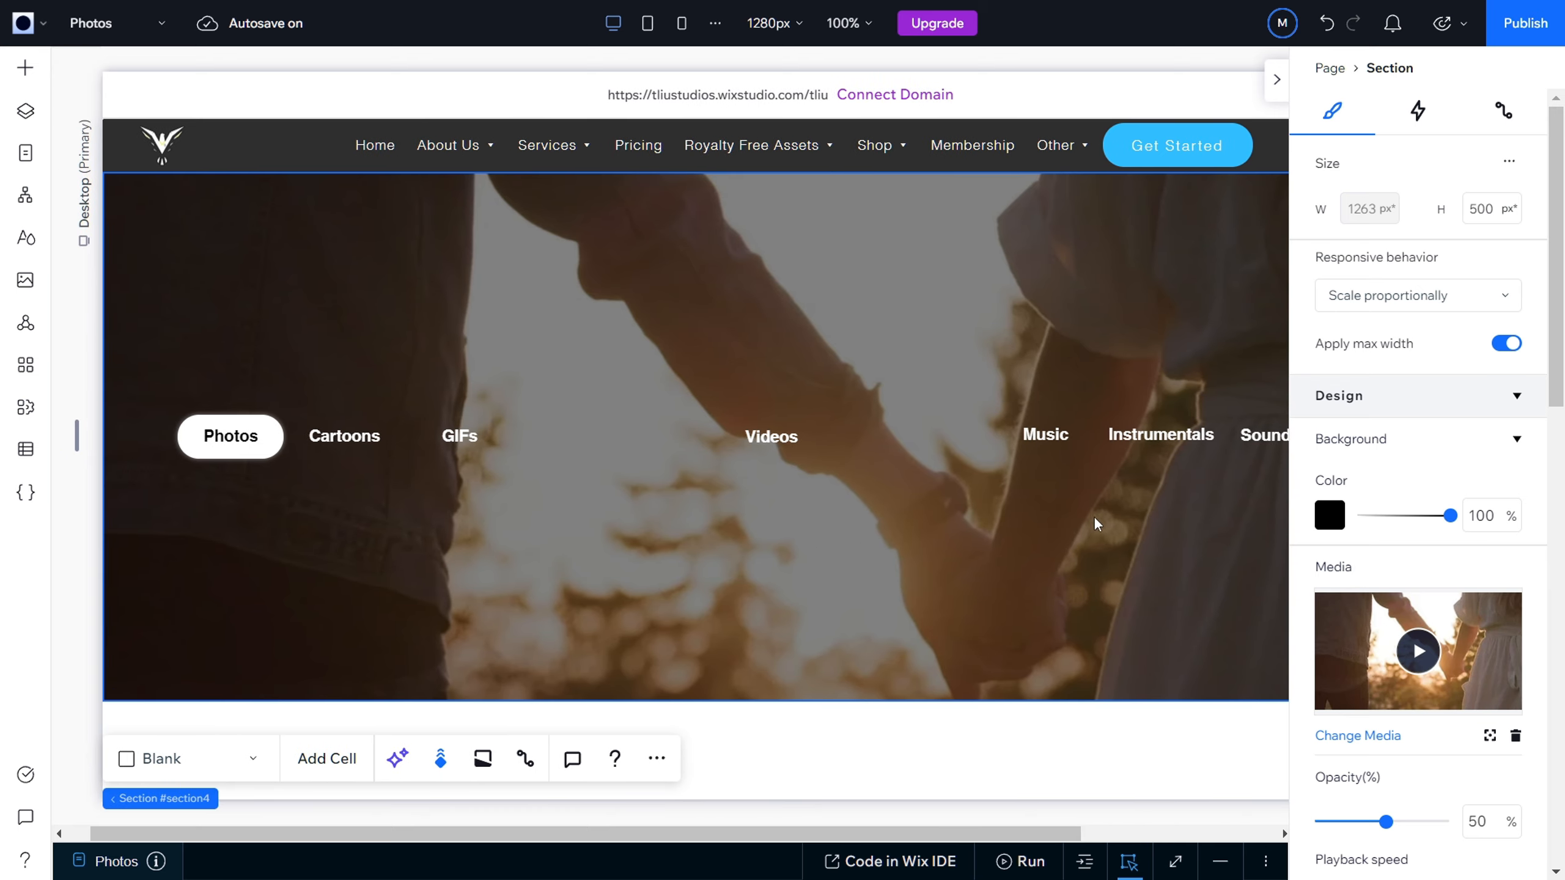
click(25, 67)
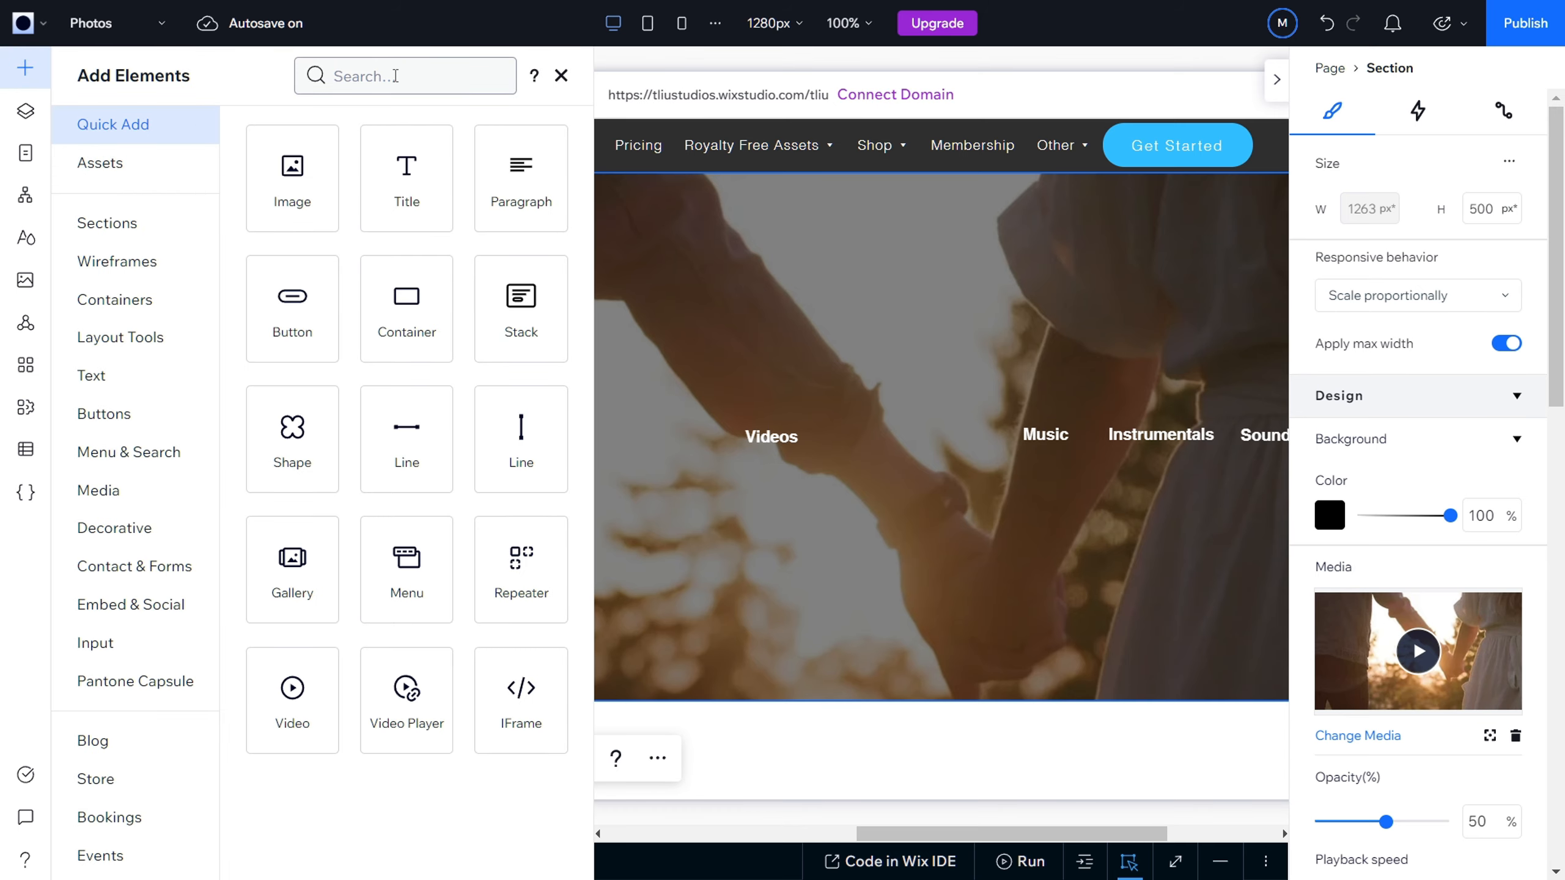
scroll(136, 532, down, 3)
scroll(161, 555, up, 3)
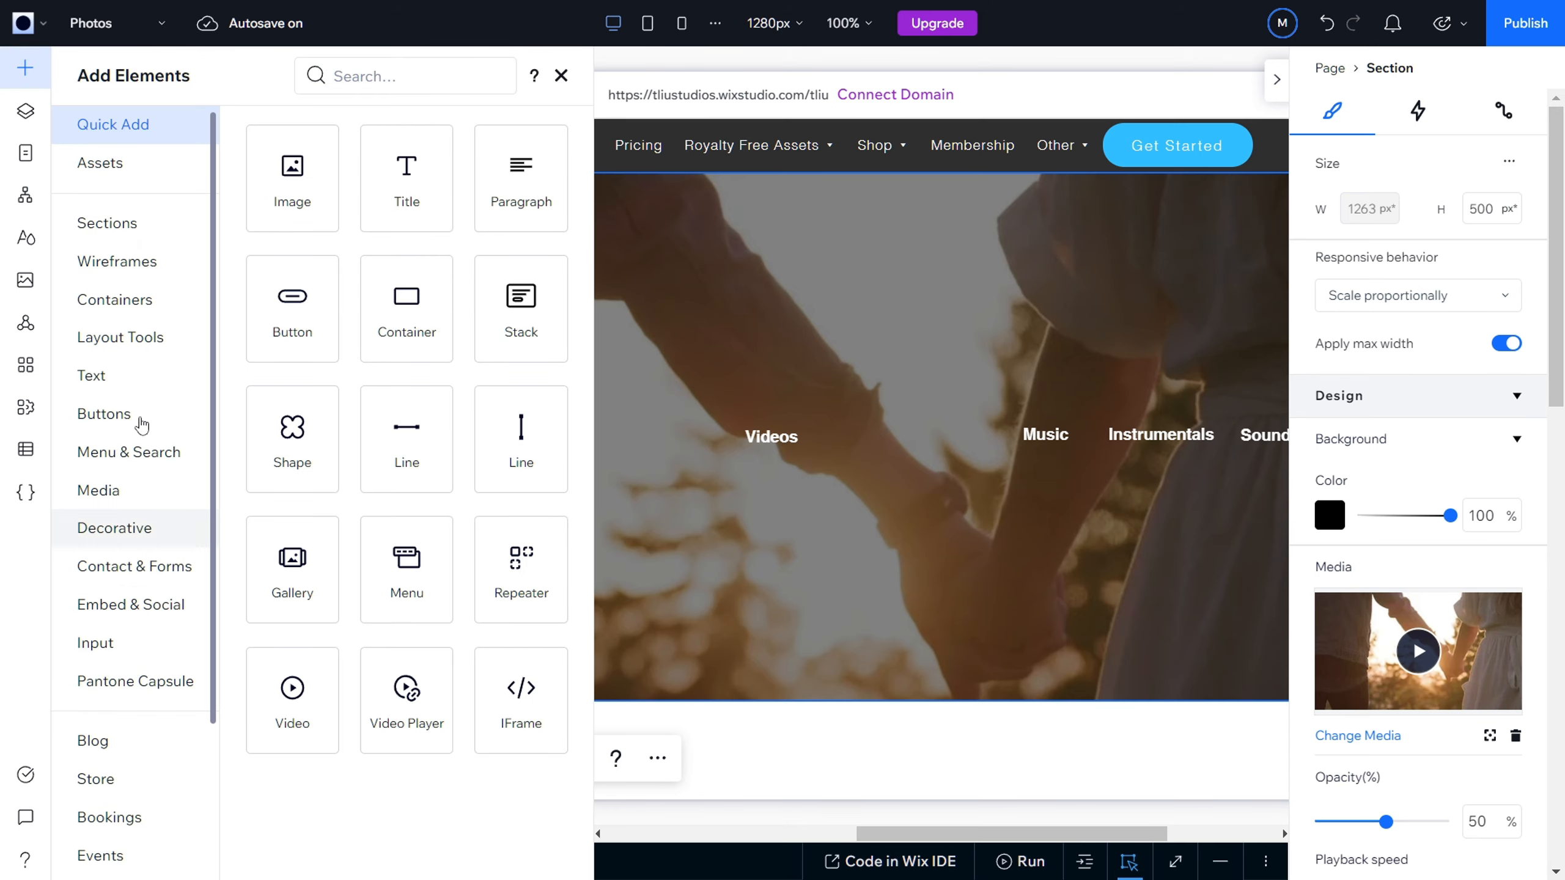
click(372, 82)
text(search)
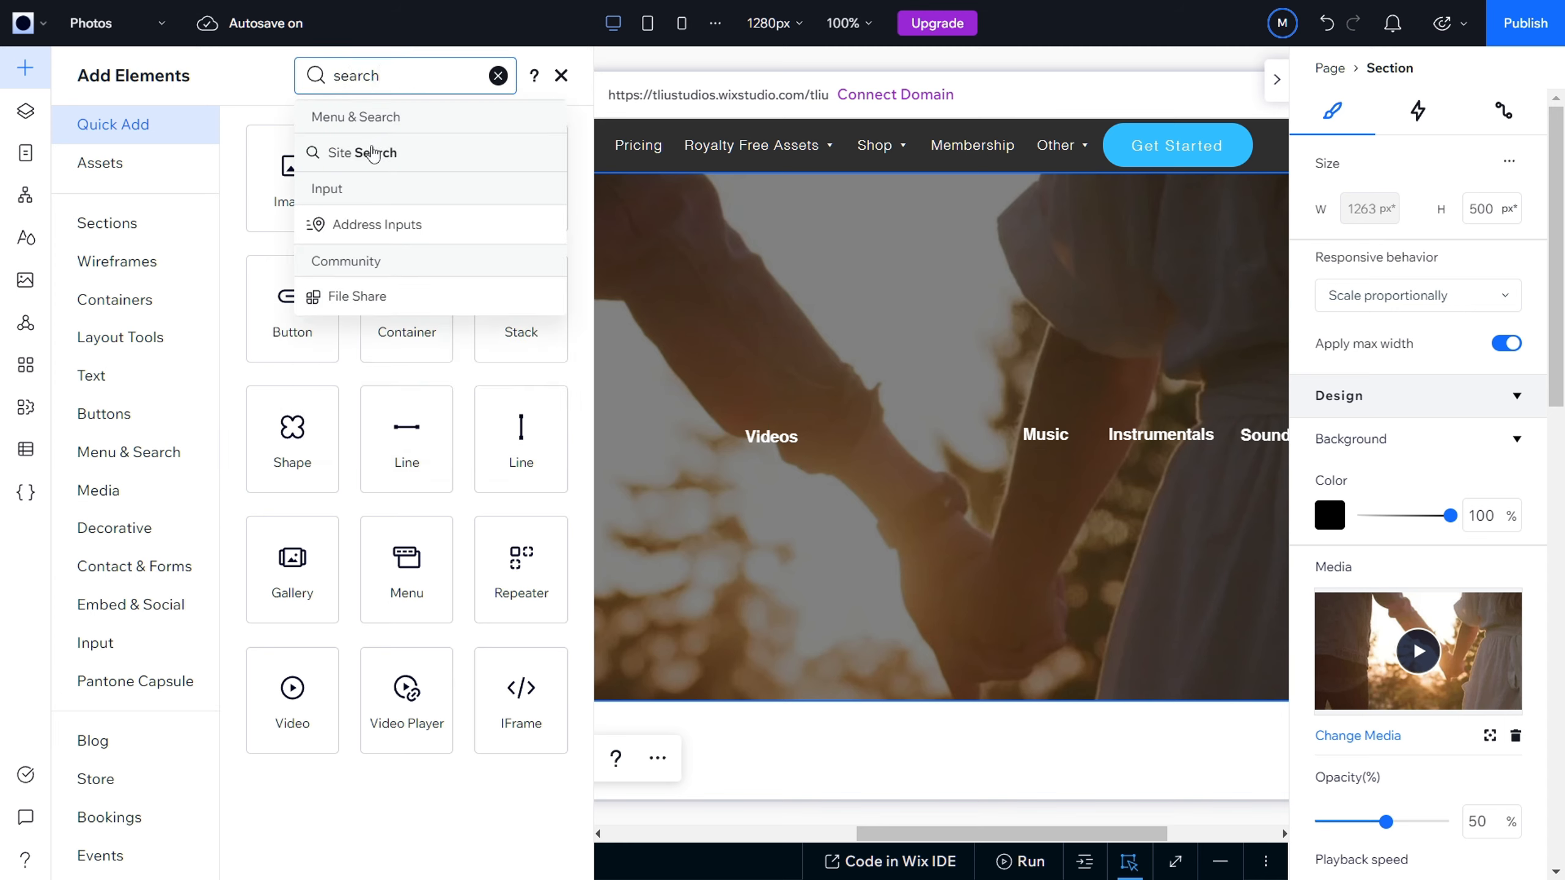
click(404, 118)
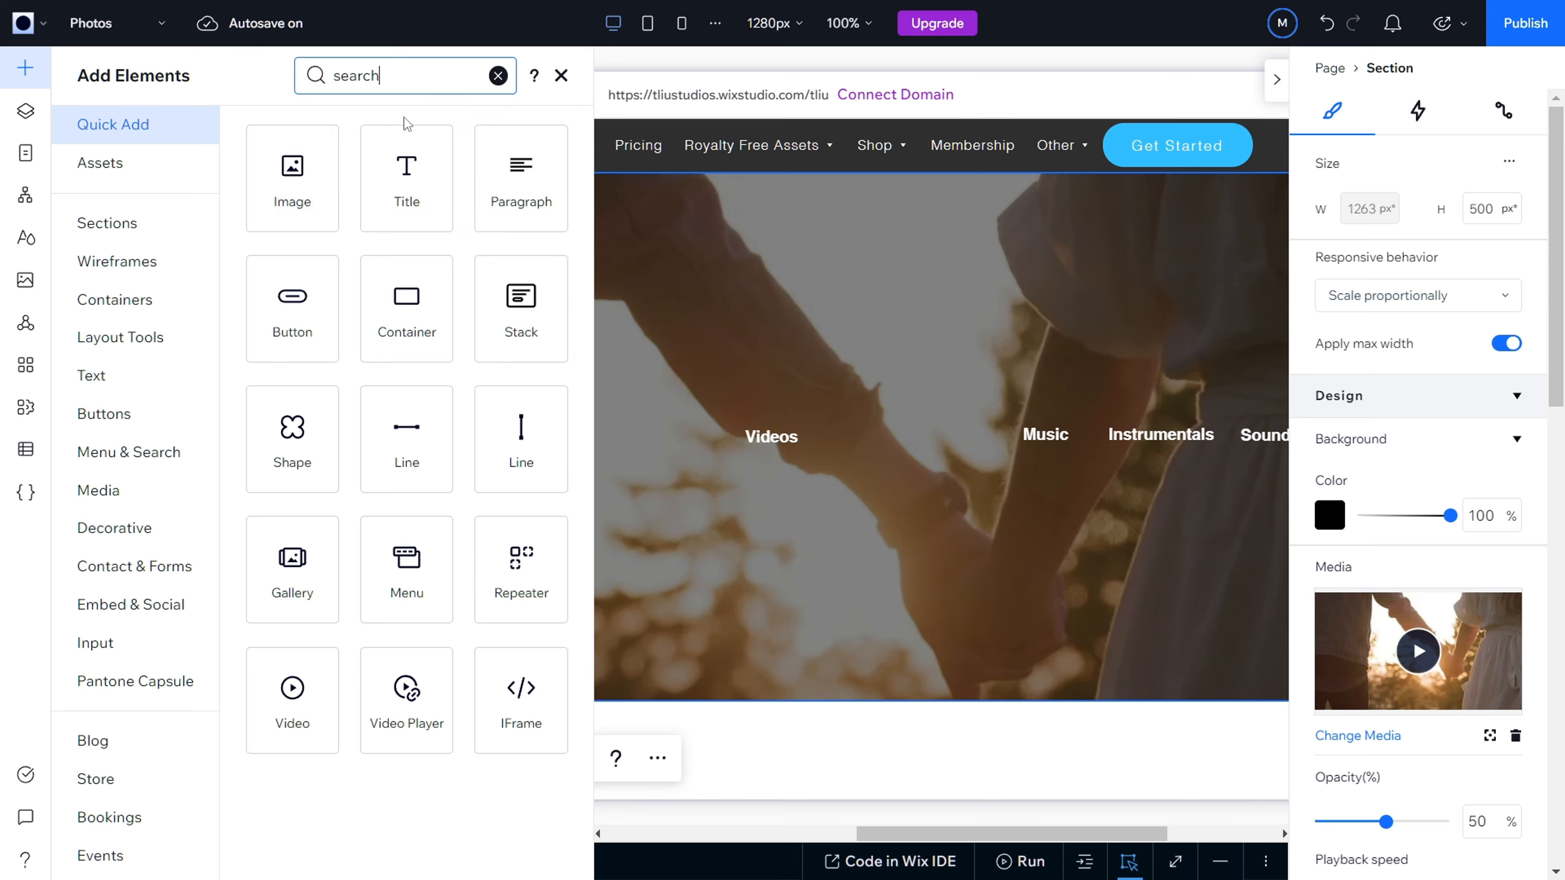
click(415, 77)
click(348, 150)
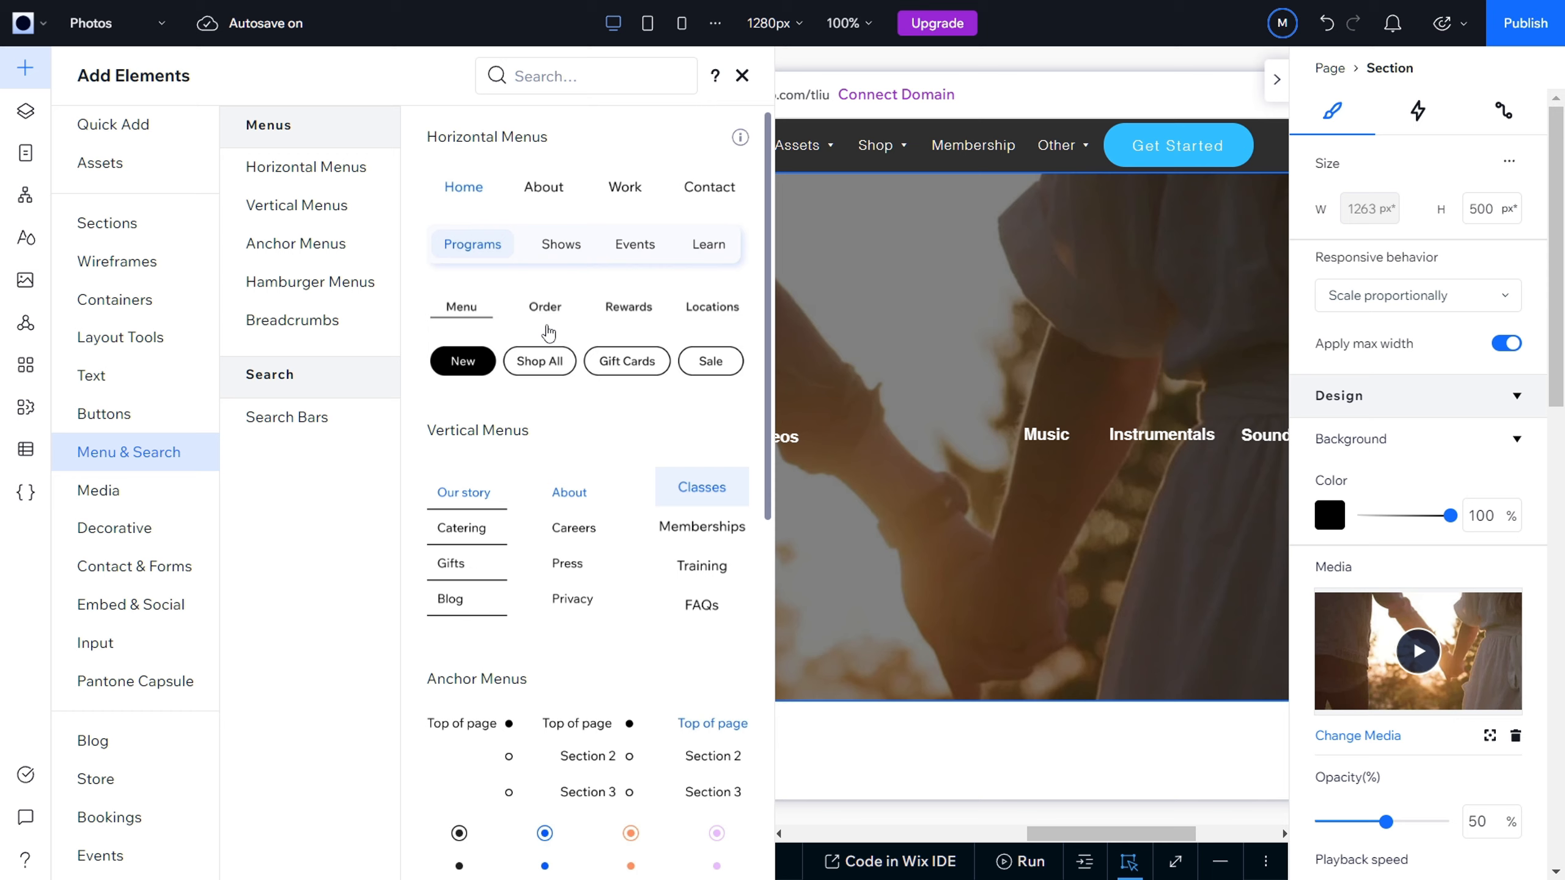
Step: Add the rounded grey "Search here" search bar to the hero section below the Photos button, at about X 72, Y 304 px
scroll(579, 476, down, 1)
scroll(579, 476, down, 10)
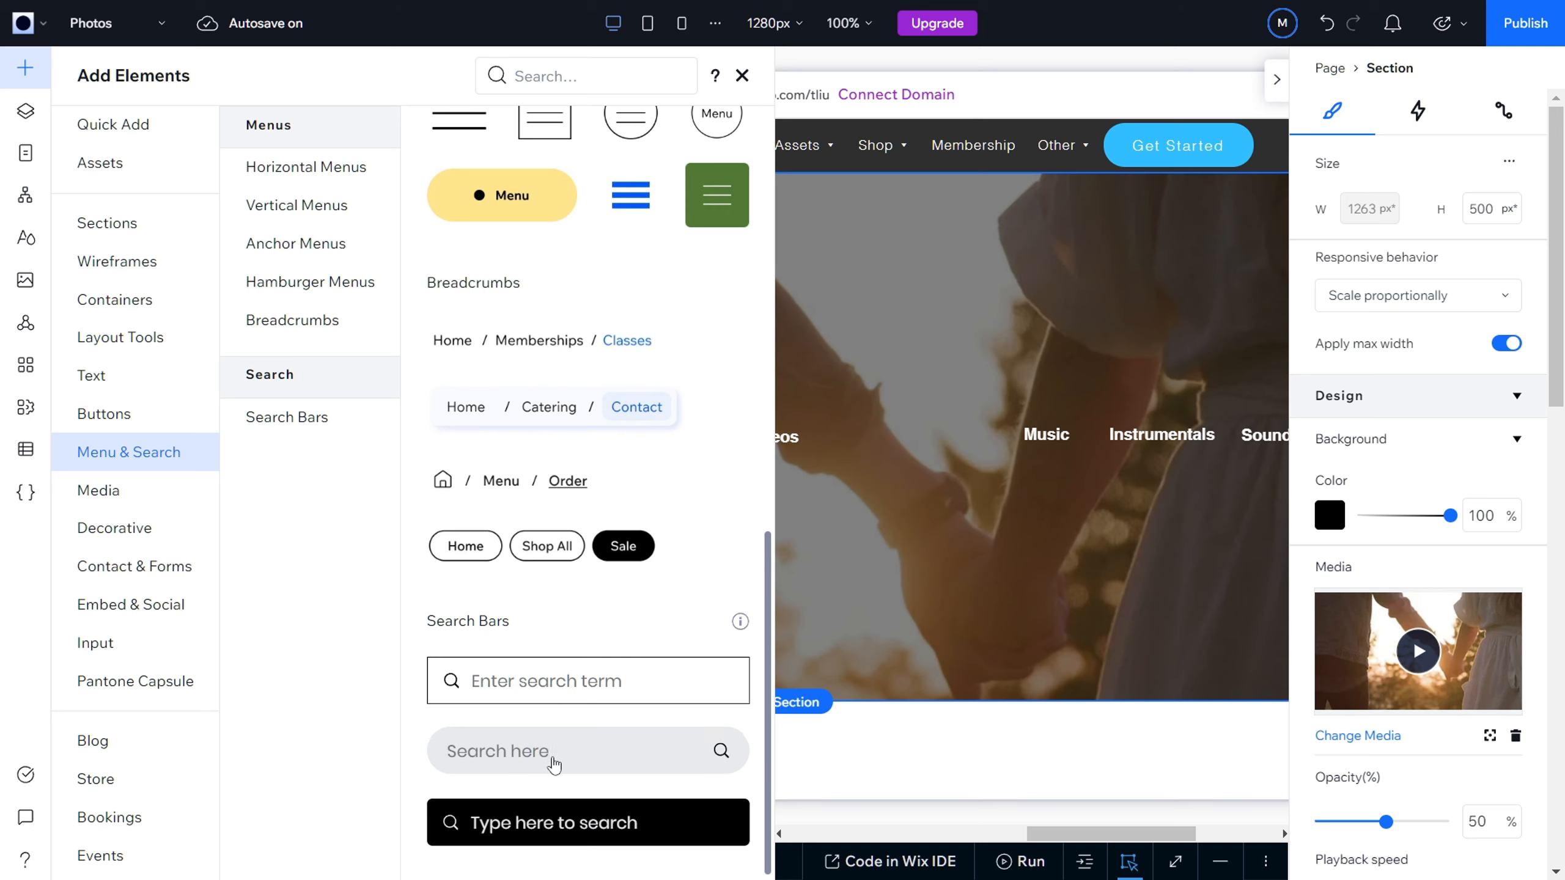
drag(502, 762, 322, 494)
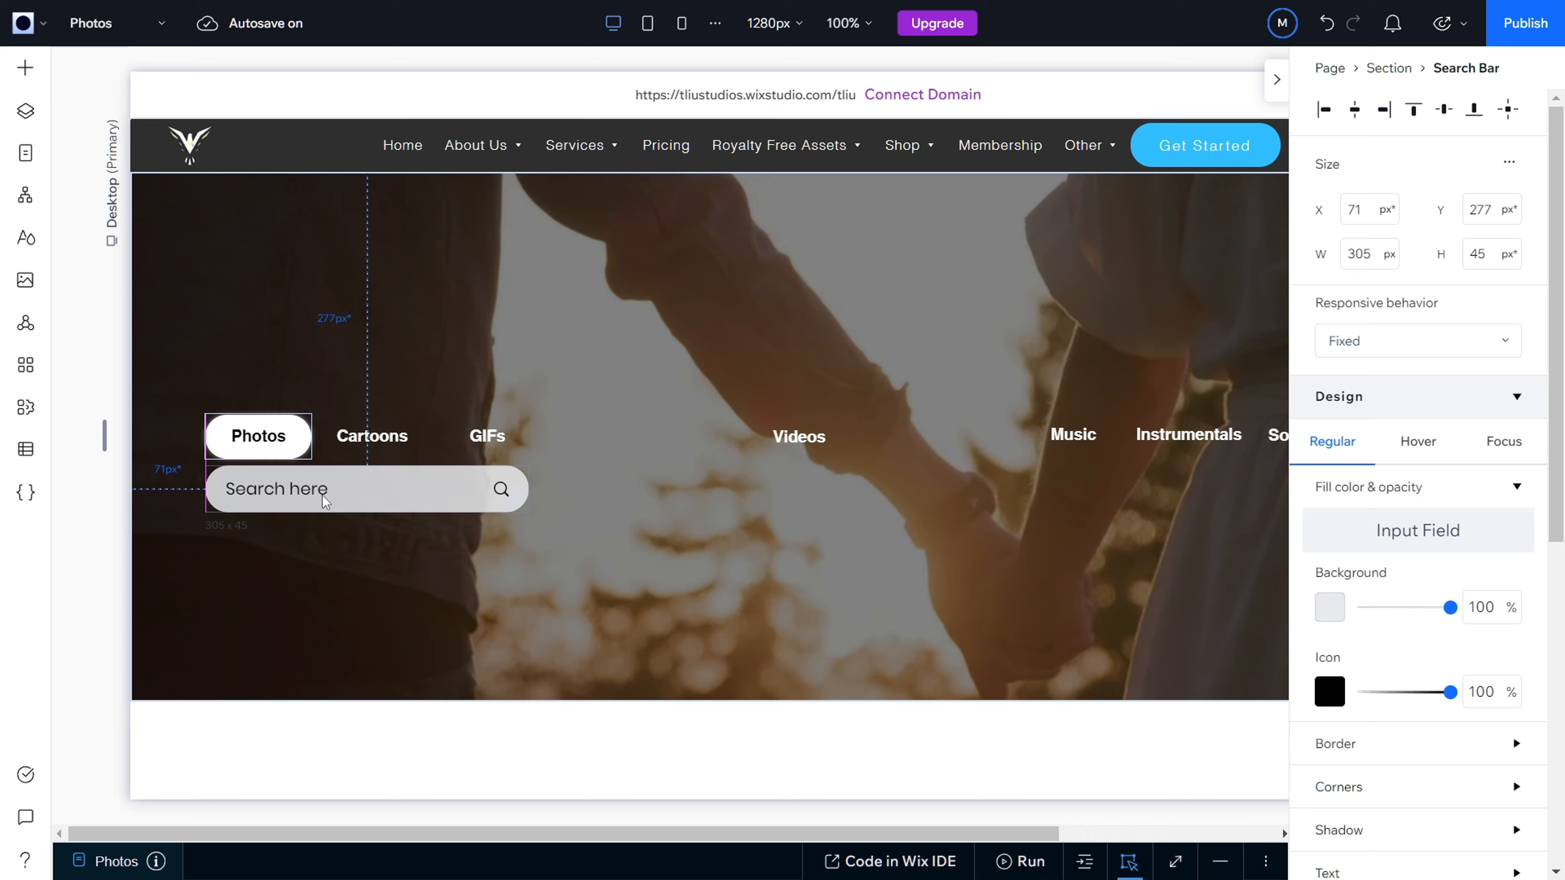
click(384, 553)
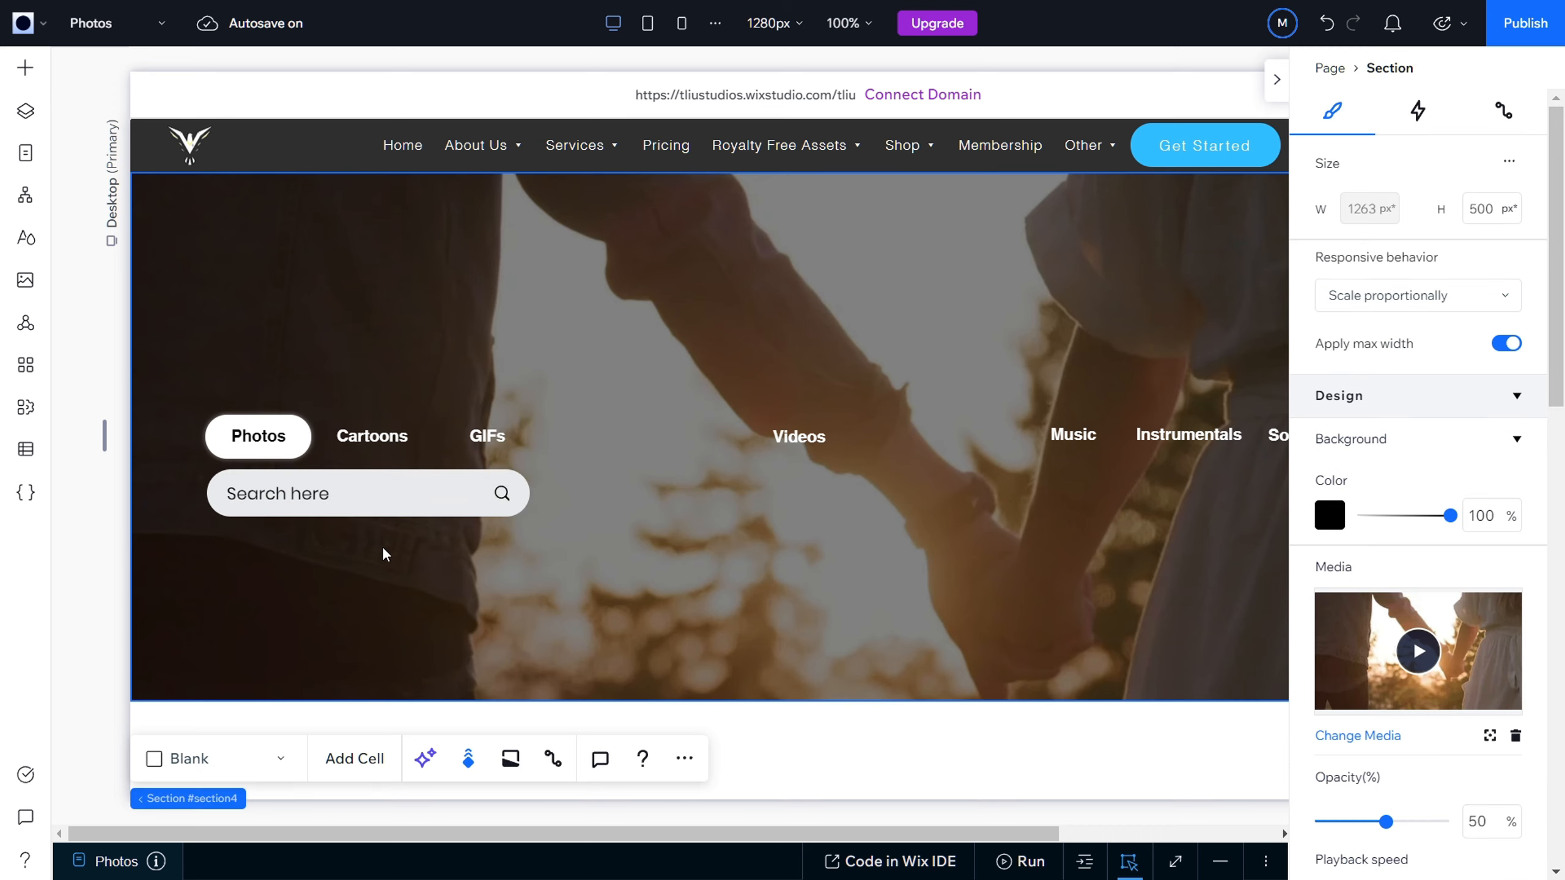
click(327, 504)
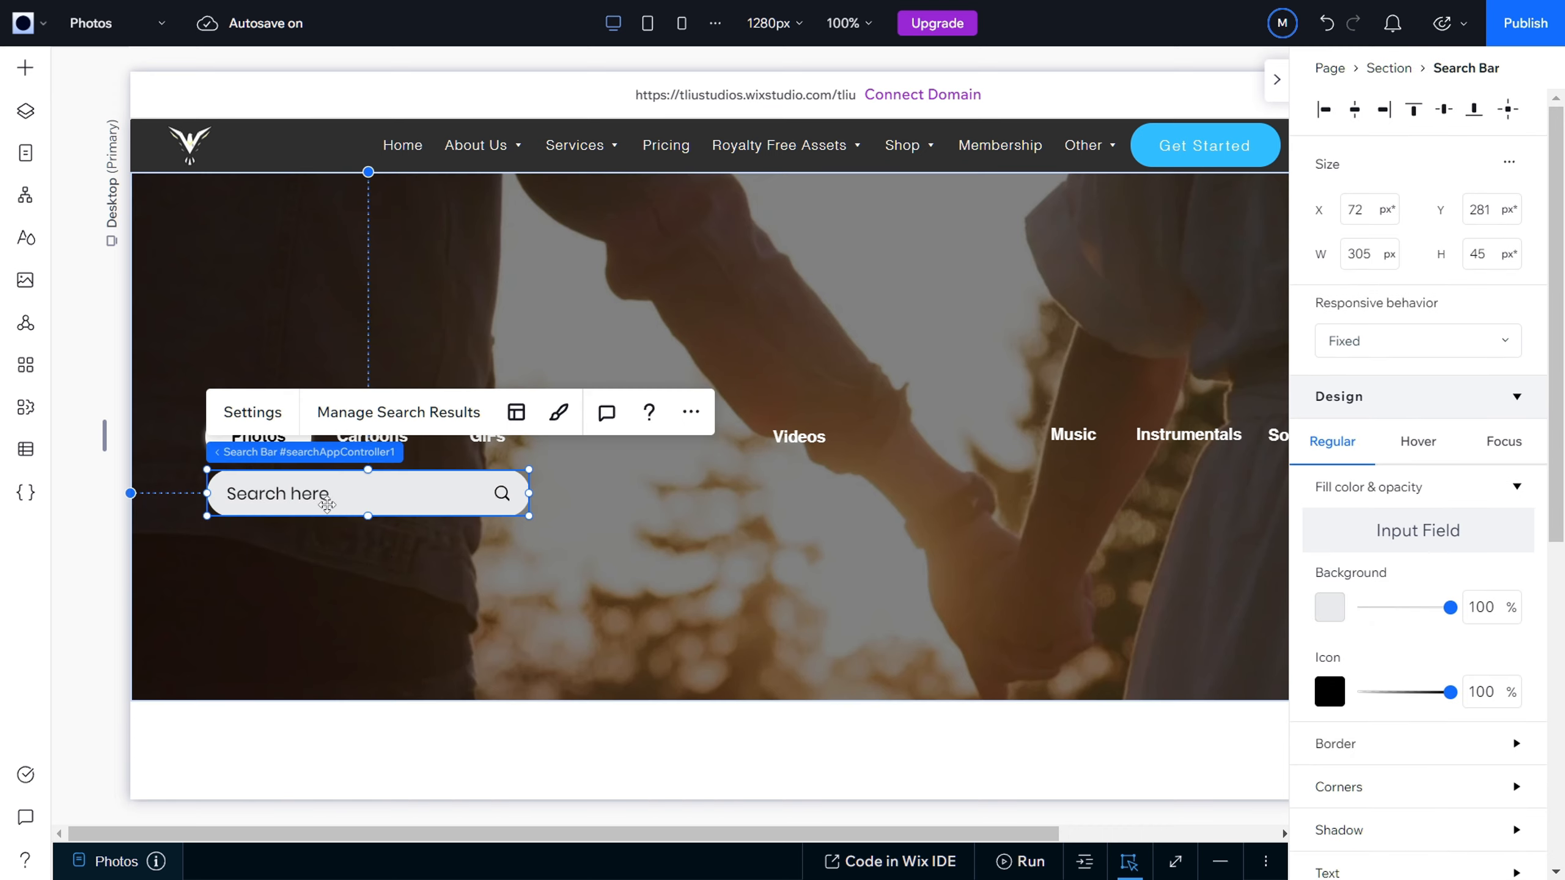
drag(326, 506, 324, 516)
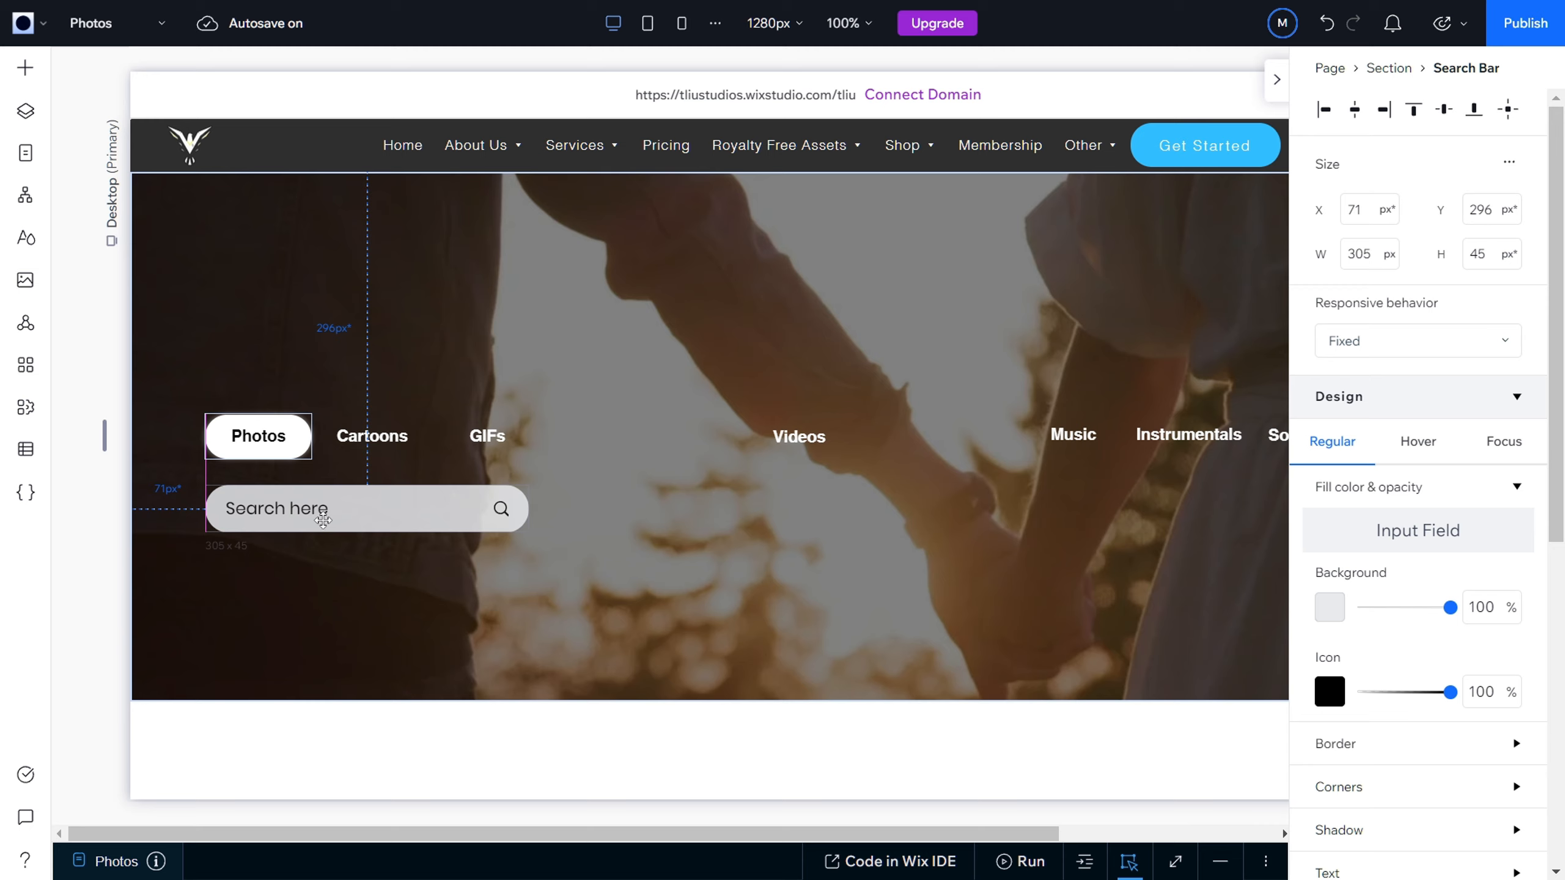
drag(322, 521, 323, 525)
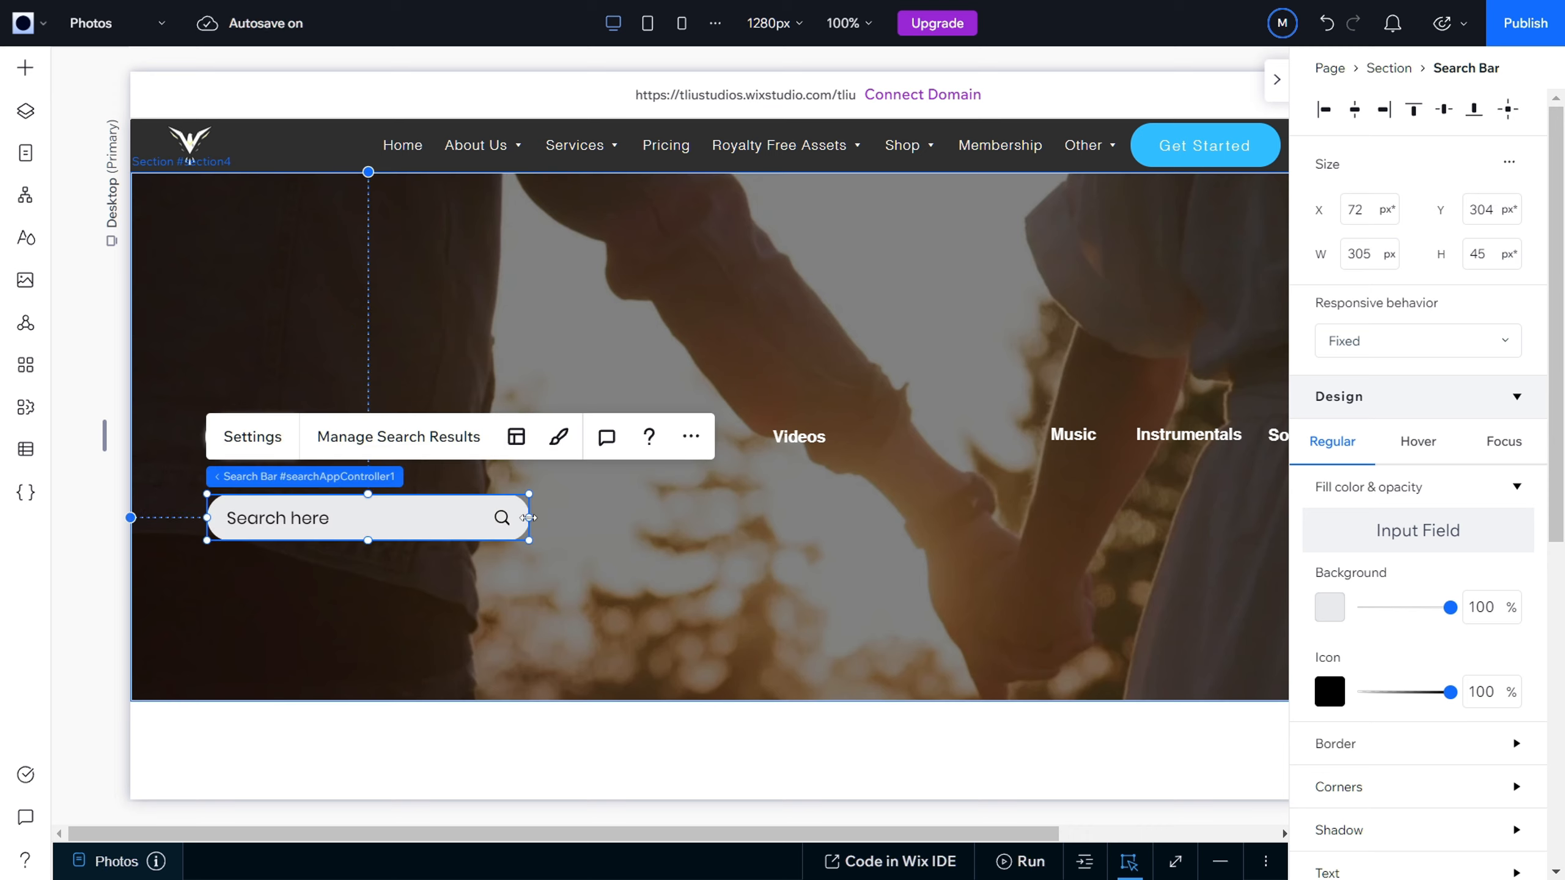
Step: Set the search bar's input field background to white at 50% opacity
click(565, 440)
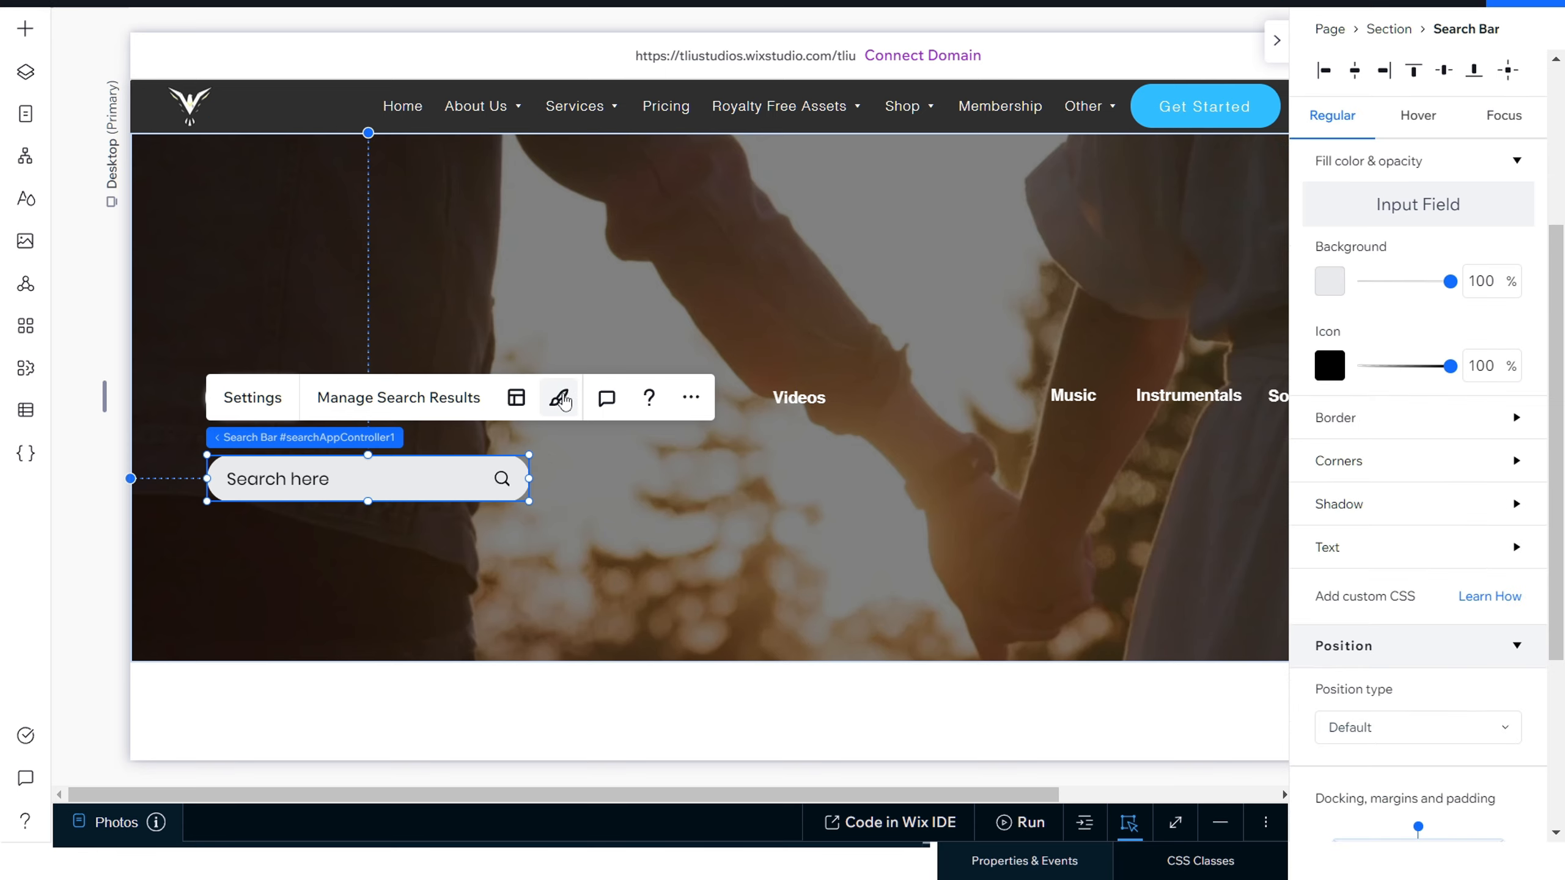
scroll(1369, 541, up, 5)
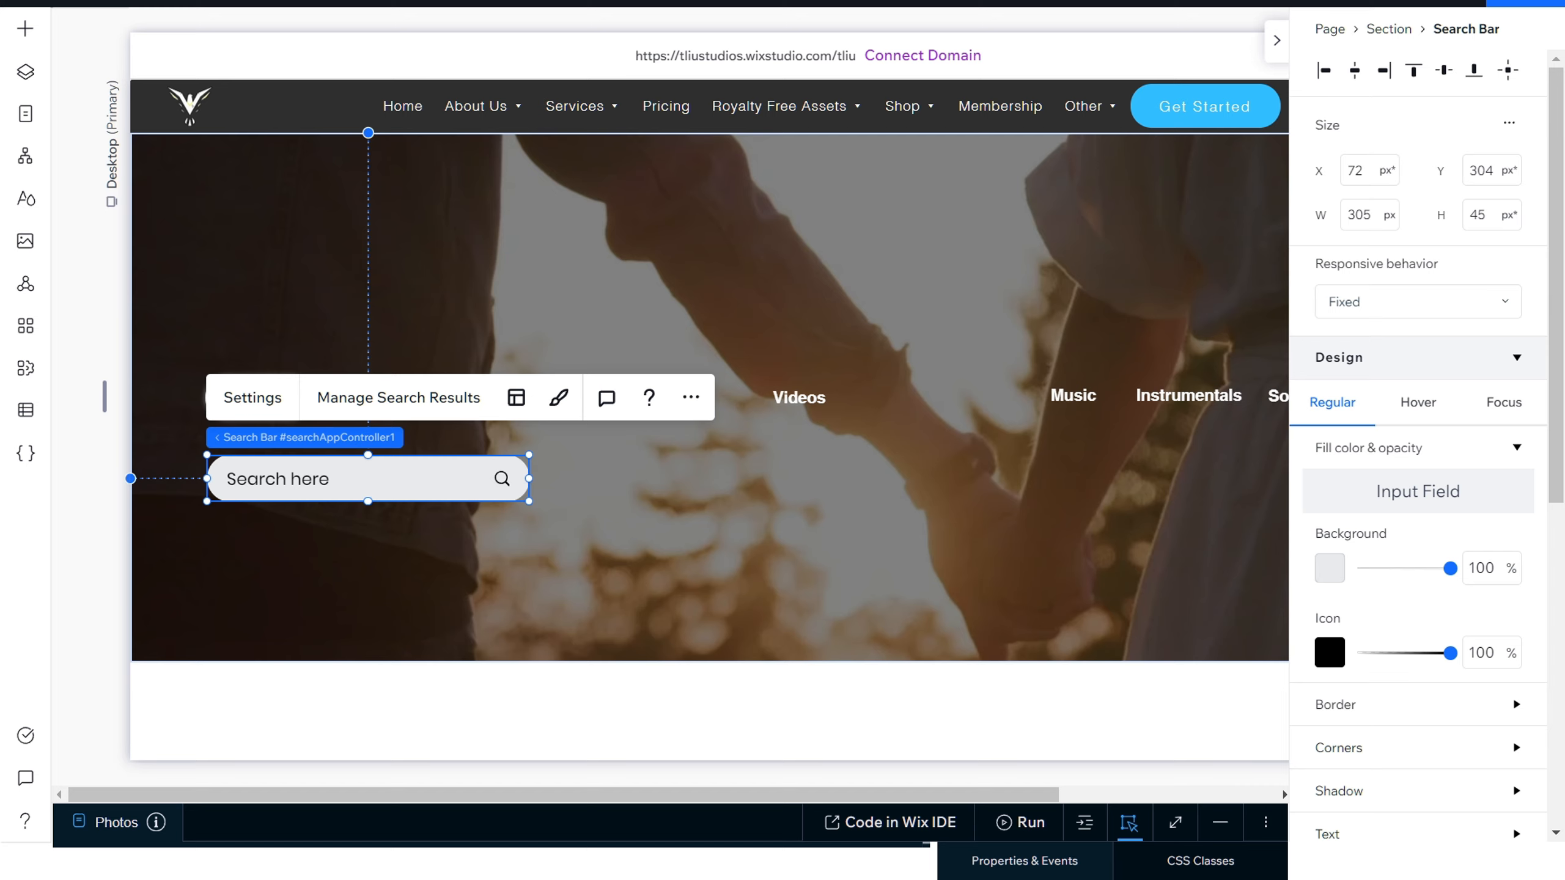
click(1330, 569)
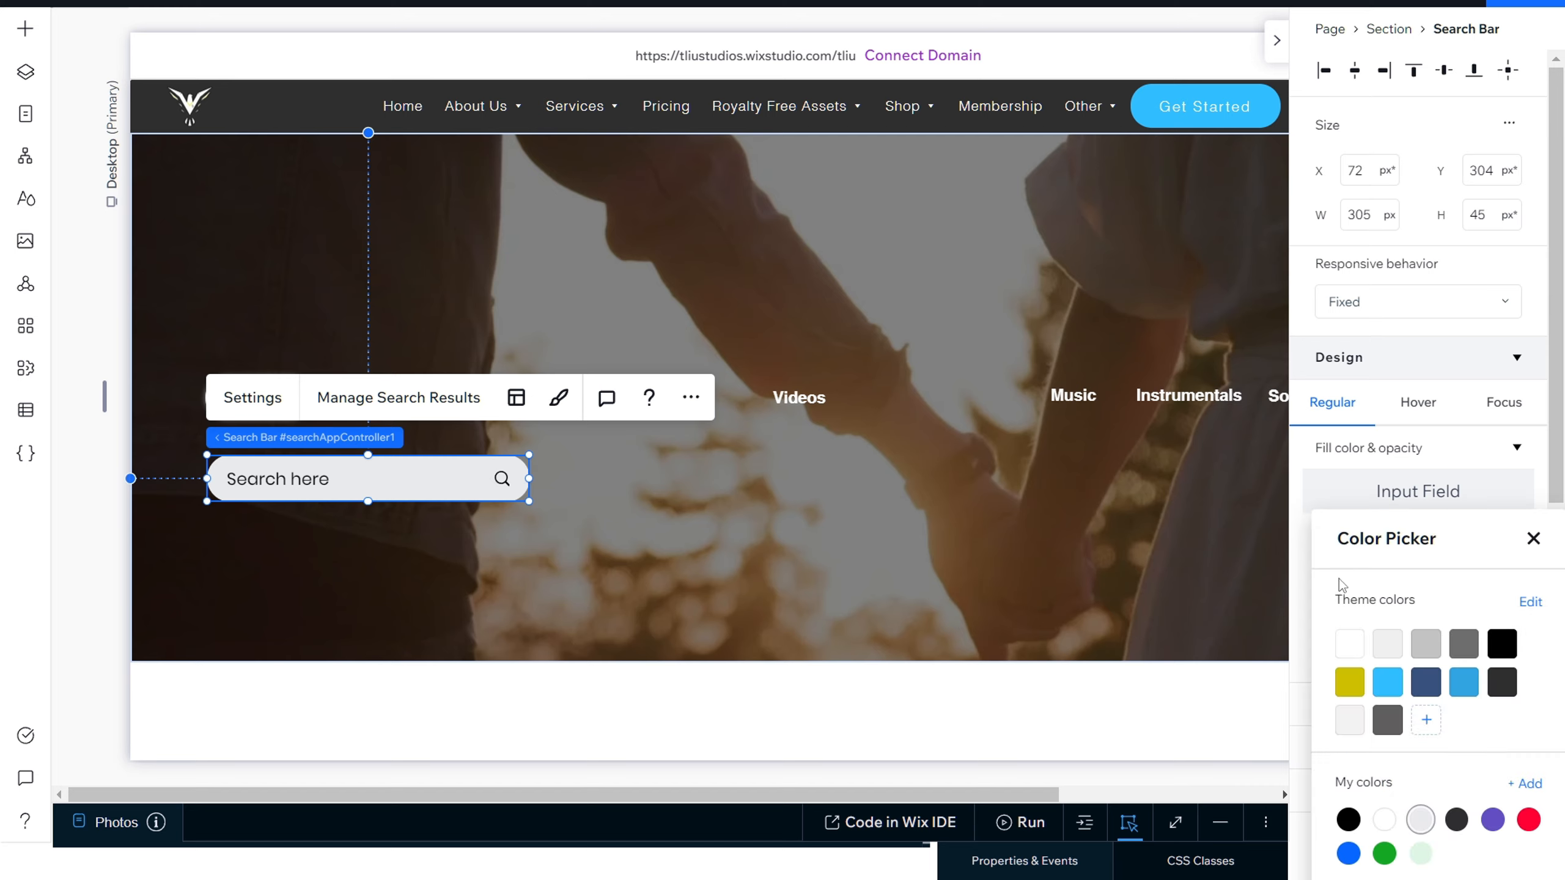
click(1350, 644)
click(1297, 608)
click(1497, 565)
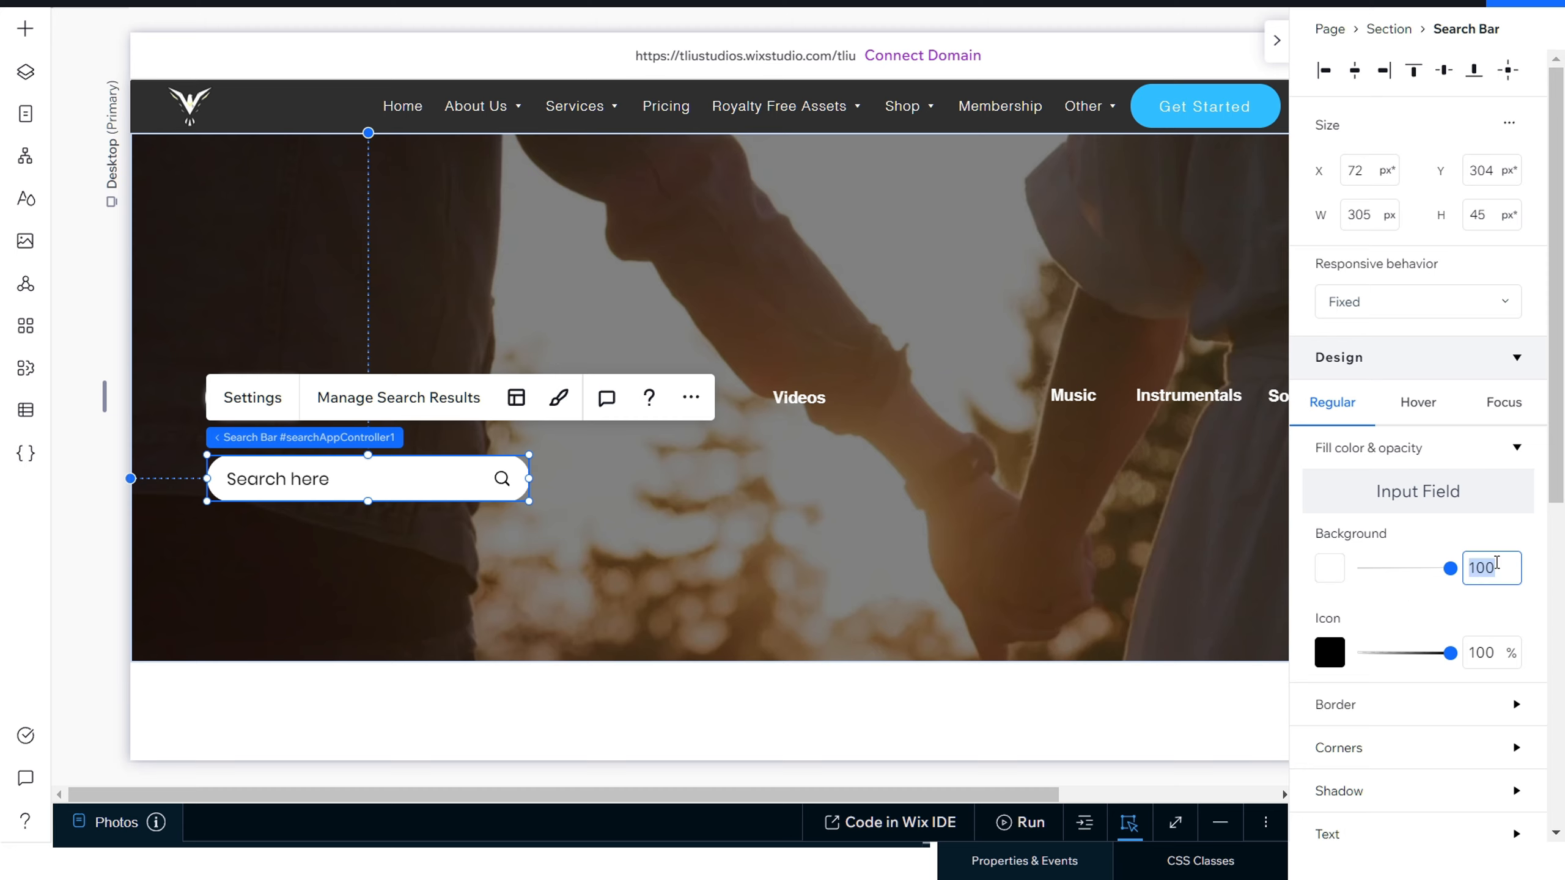
text(50)
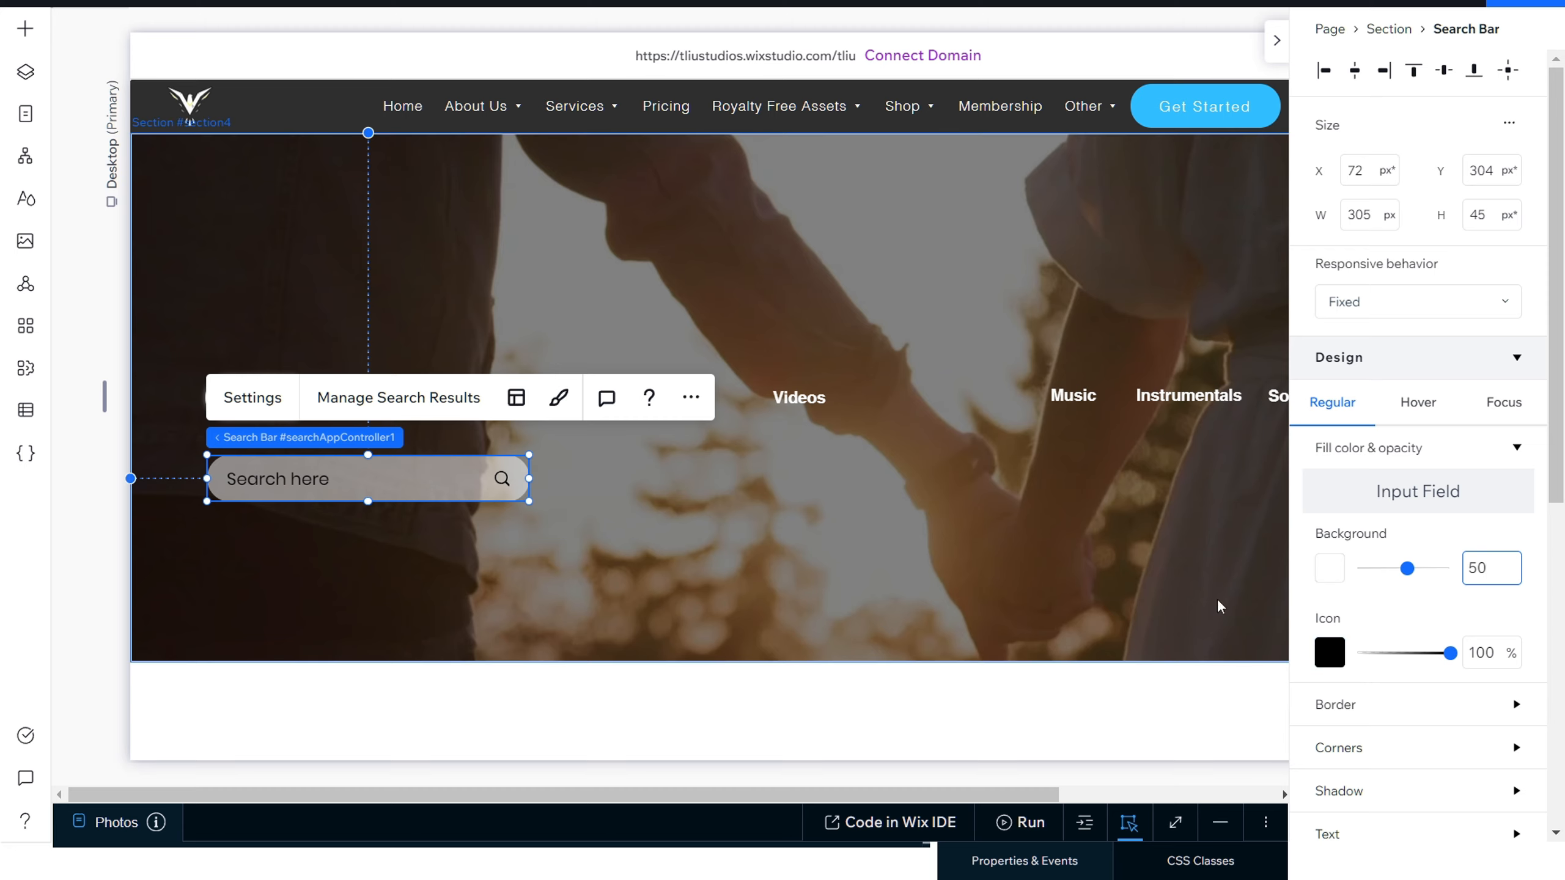
Step: Change the search bar's icon color to white
click(1329, 650)
click(1349, 644)
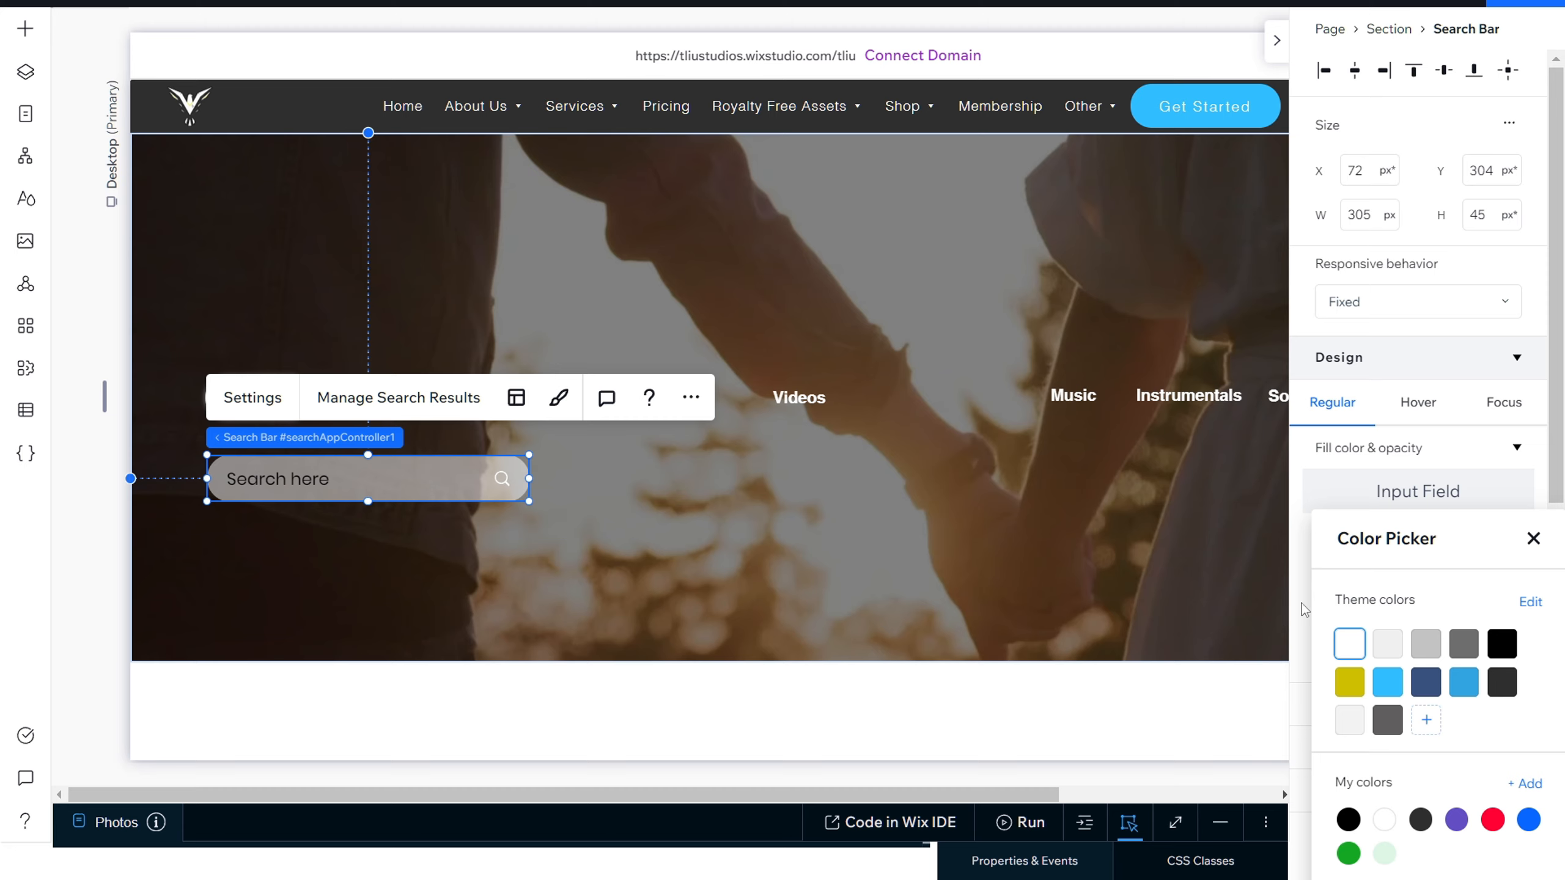
click(1301, 603)
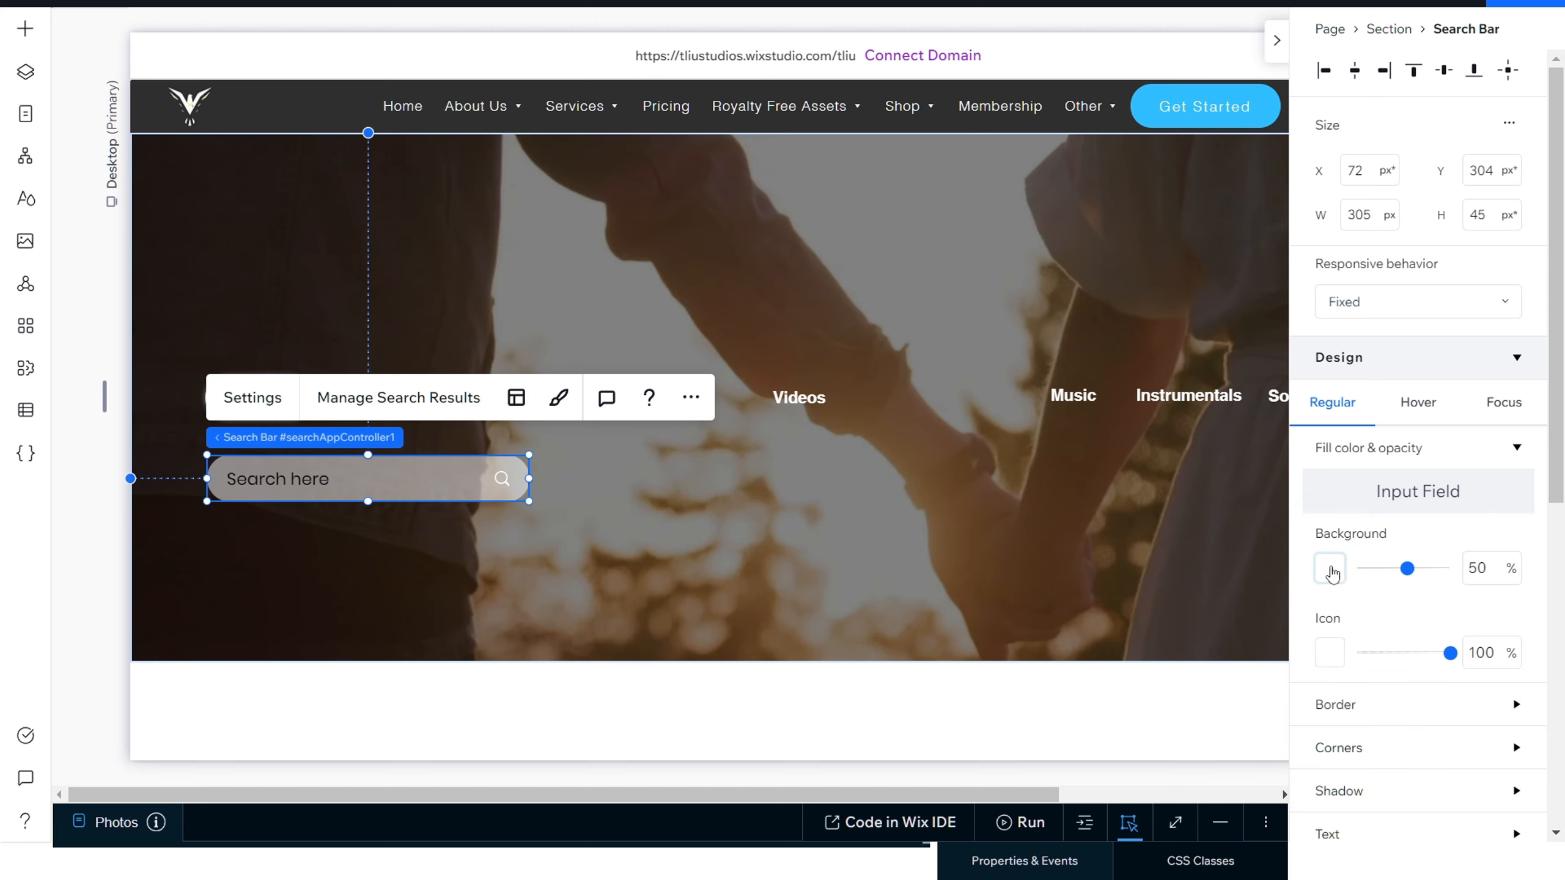
Step: Set the search bar's border color to white with 0% opacity
scroll(1331, 573, down, 2)
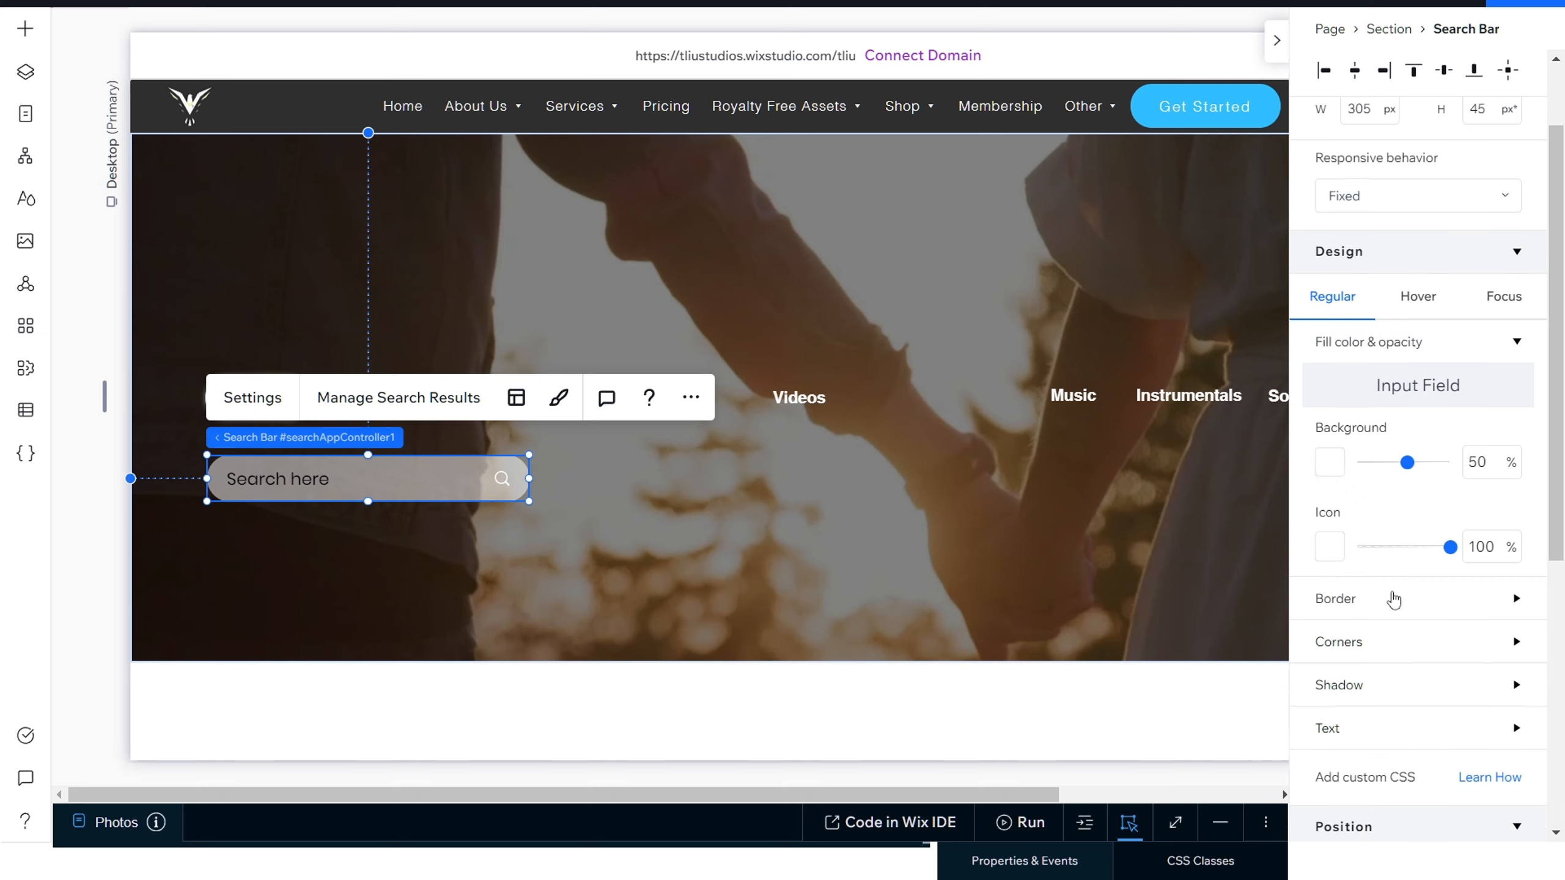
click(1394, 598)
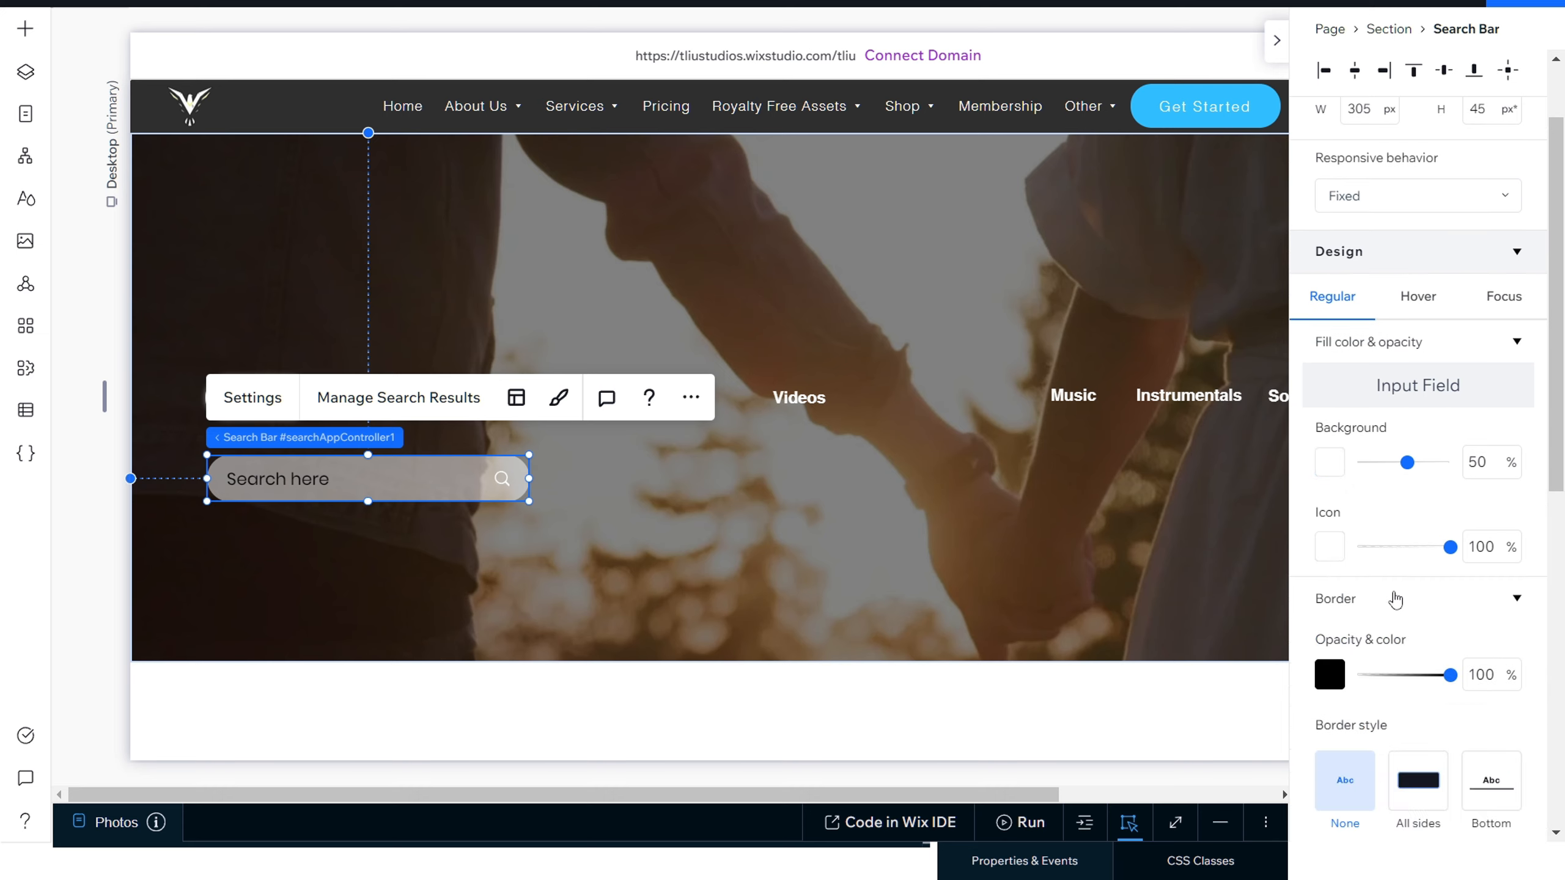
click(1330, 674)
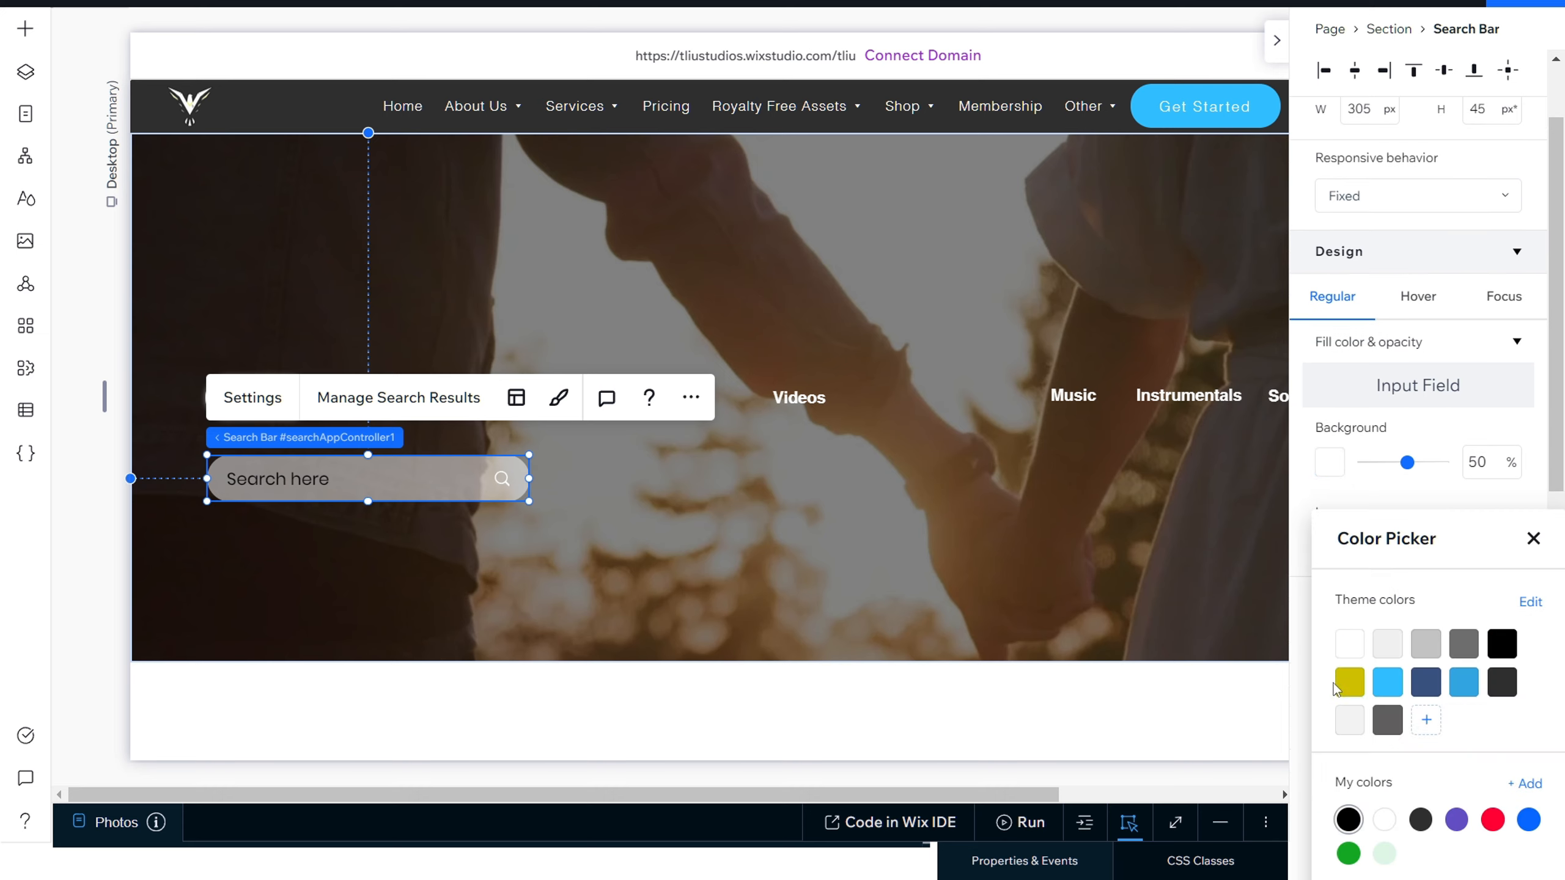
click(1351, 655)
click(1302, 669)
drag(1446, 676, 1351, 680)
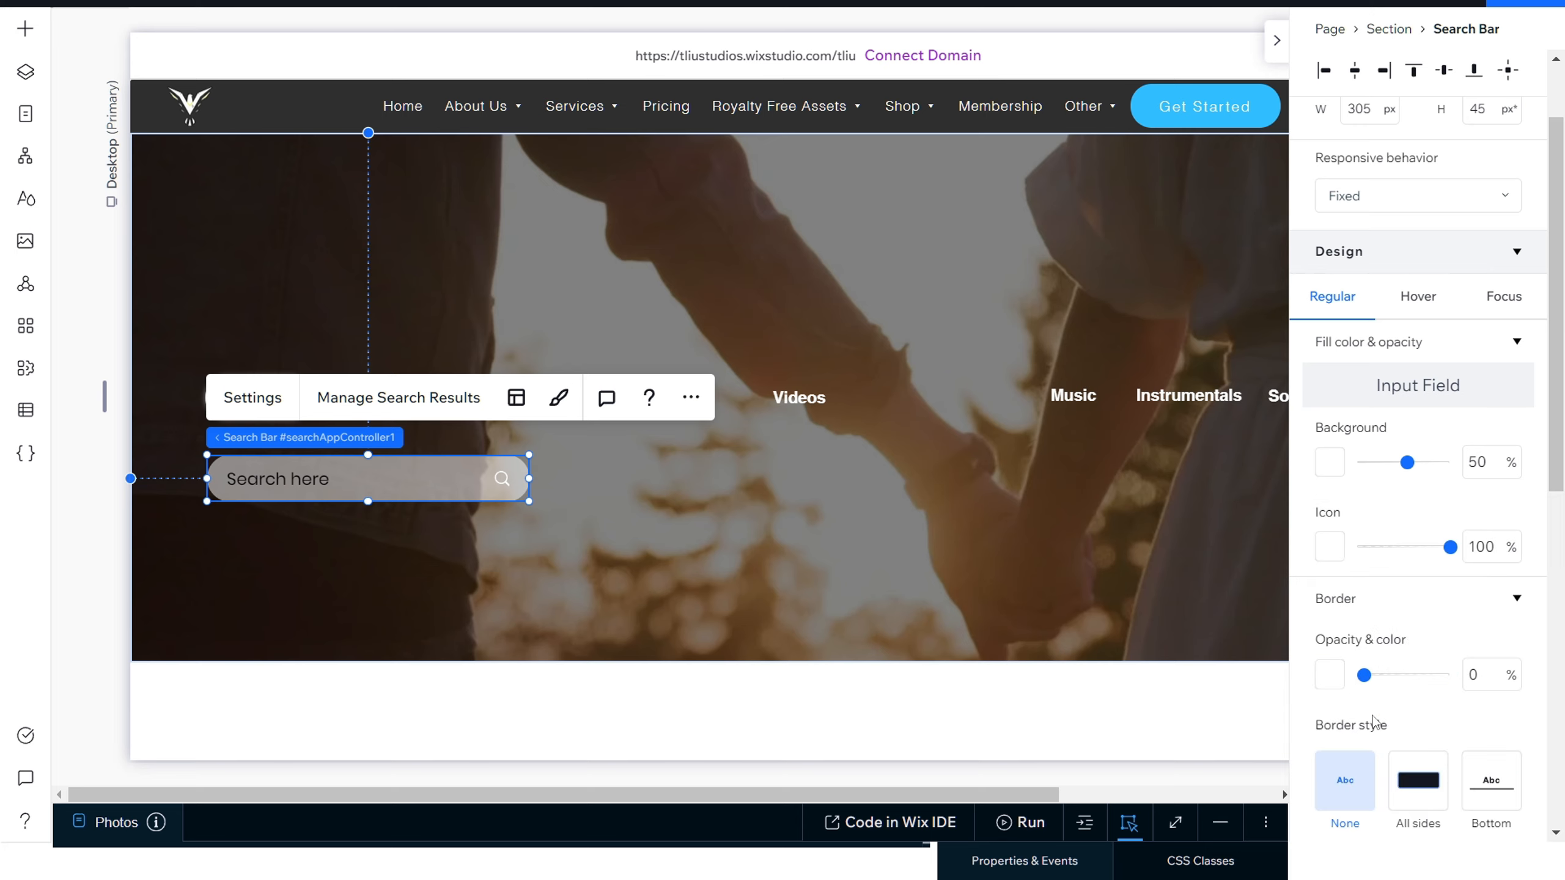
Step: Try the All sides and Bottom border styles on the search bar and return the style to None
scroll(1373, 722, down, 3)
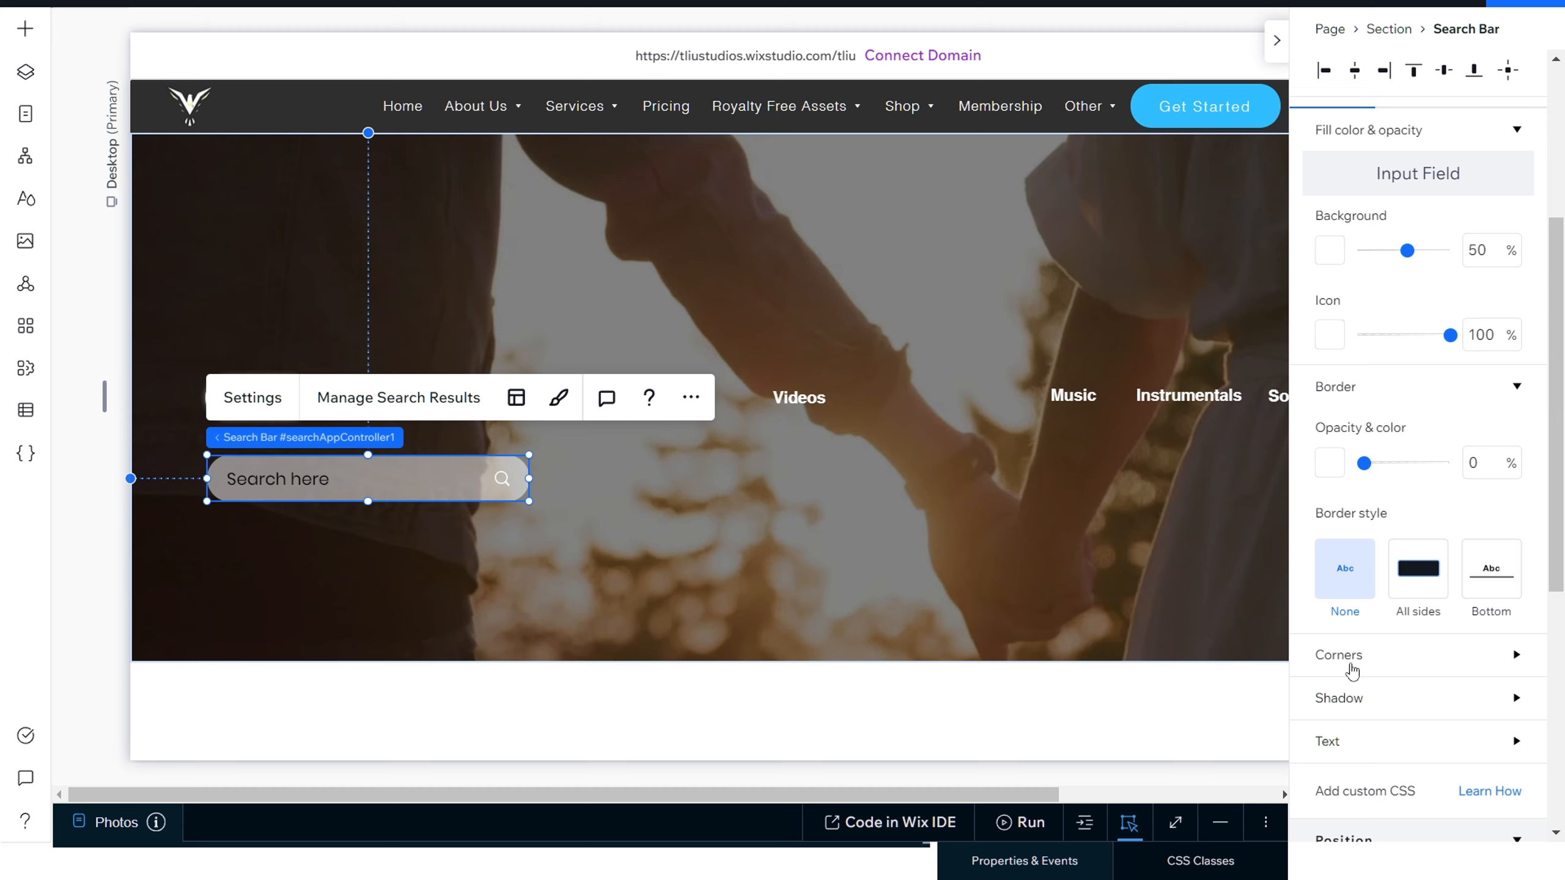
click(1419, 568)
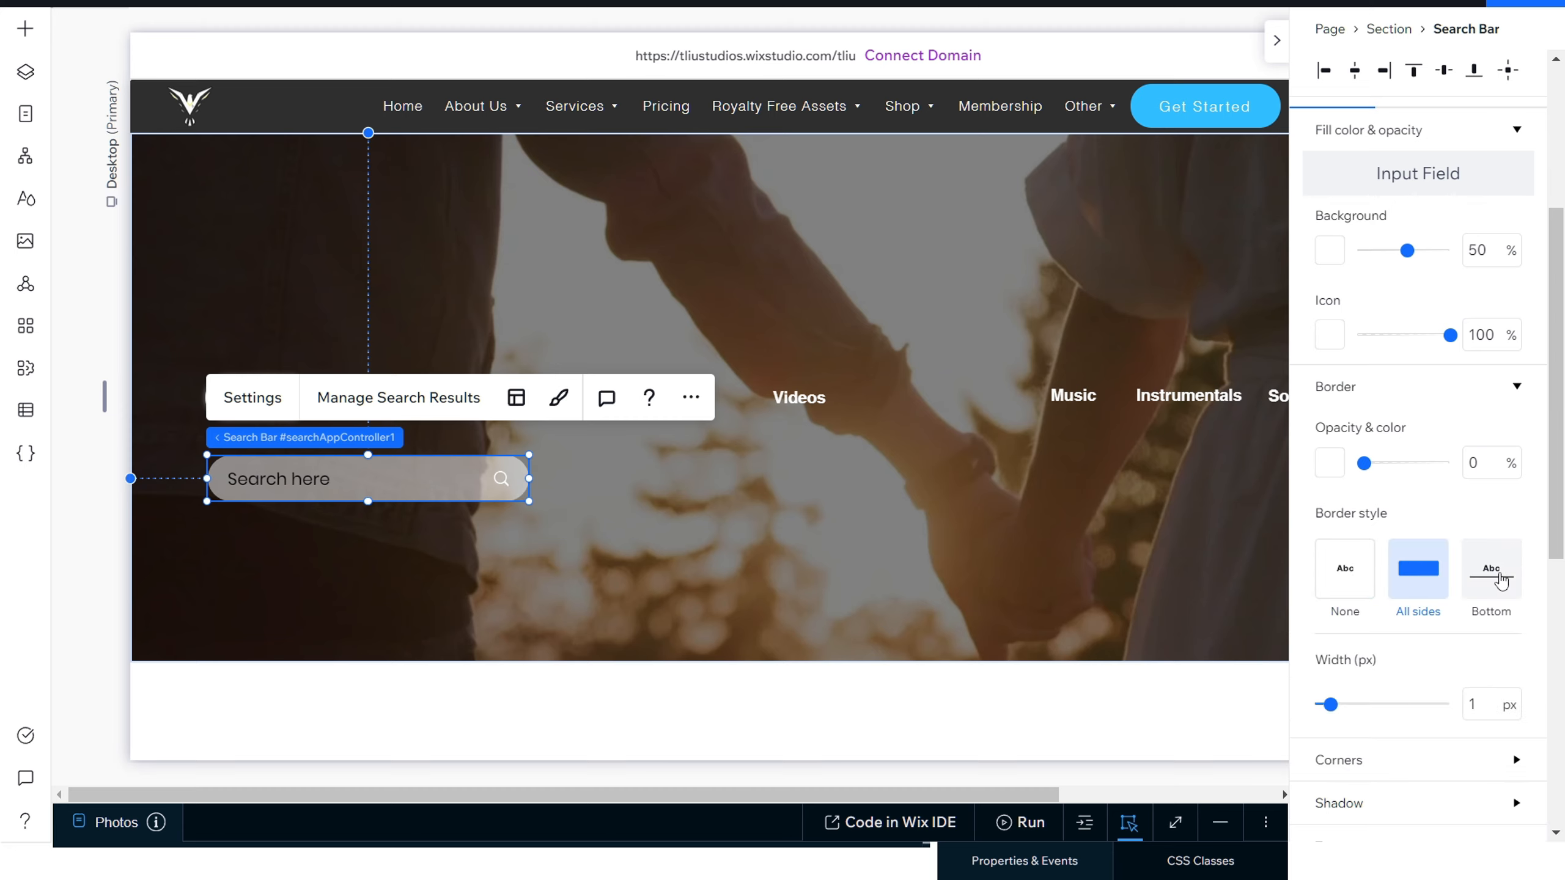
click(1502, 581)
click(1335, 610)
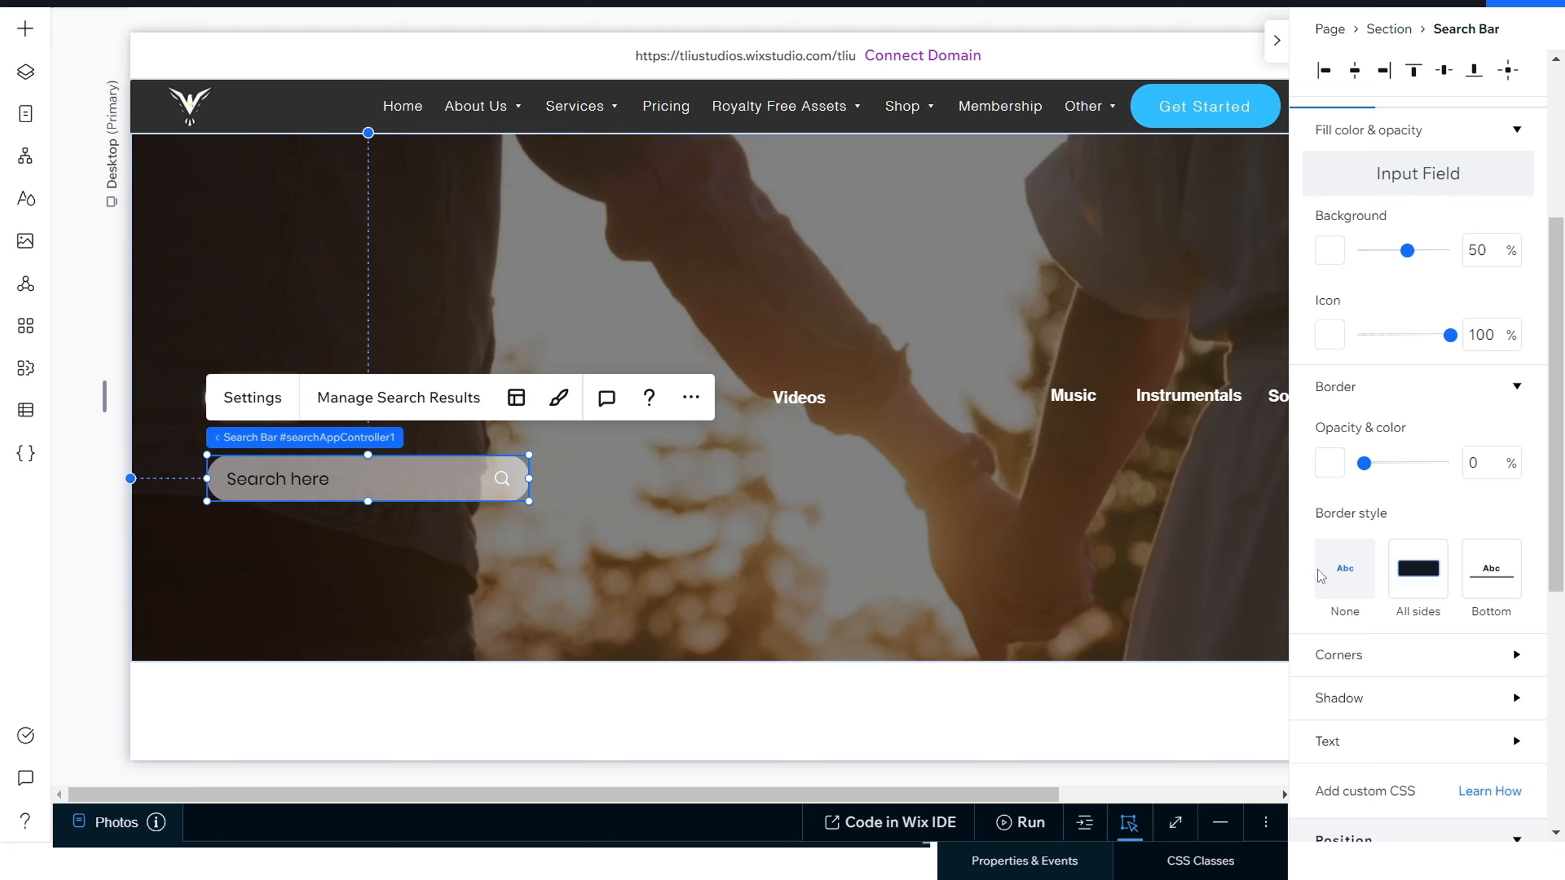
Step: Set the search bar's linked corner radius to 20 px
click(1507, 656)
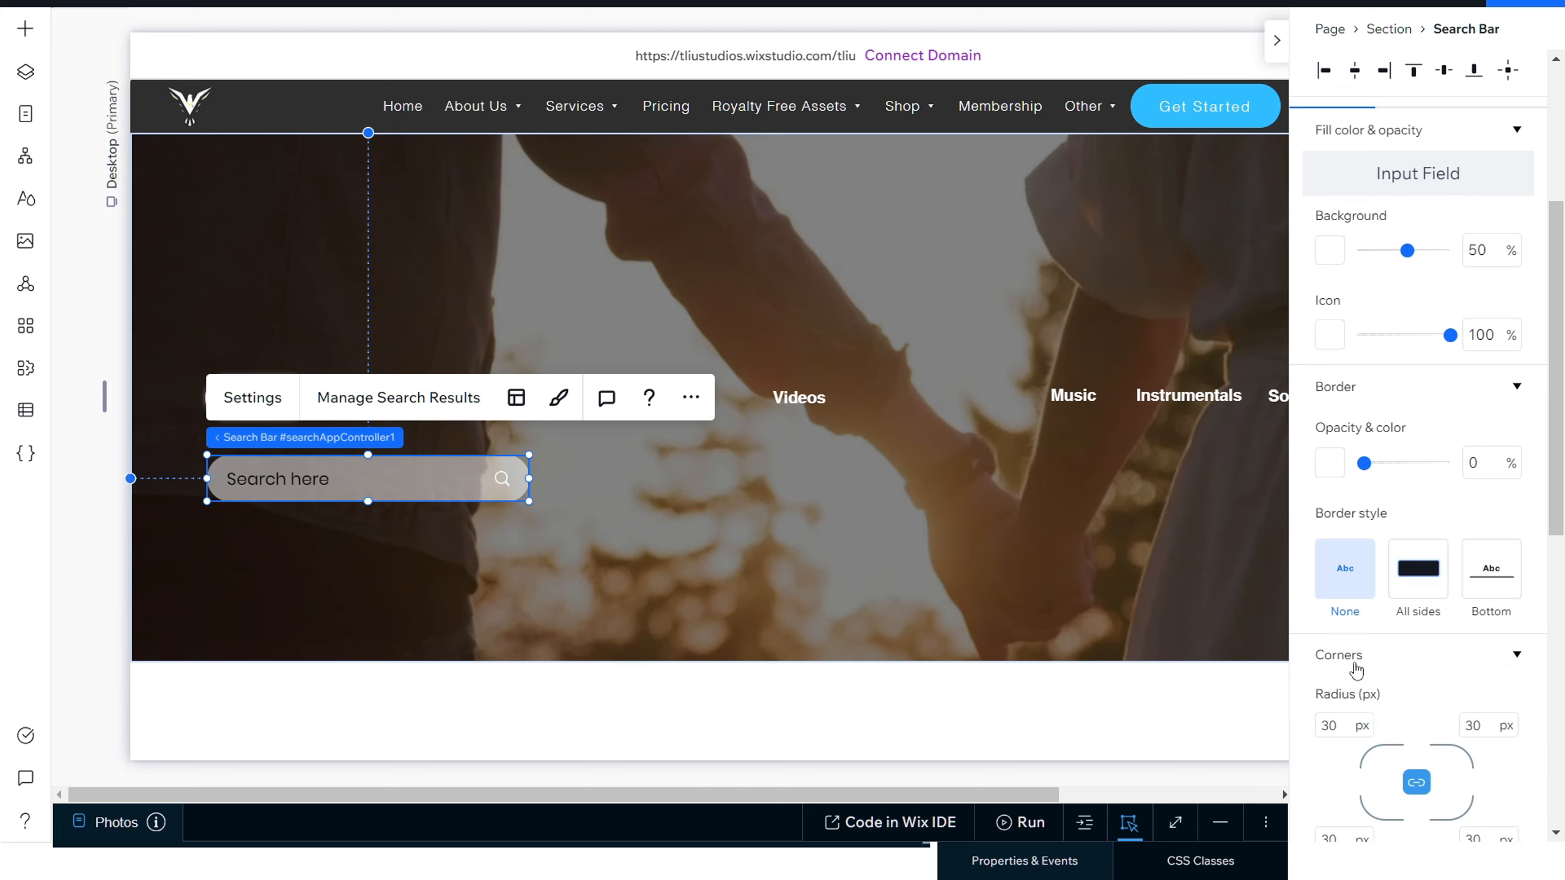
click(1338, 727)
text(2)
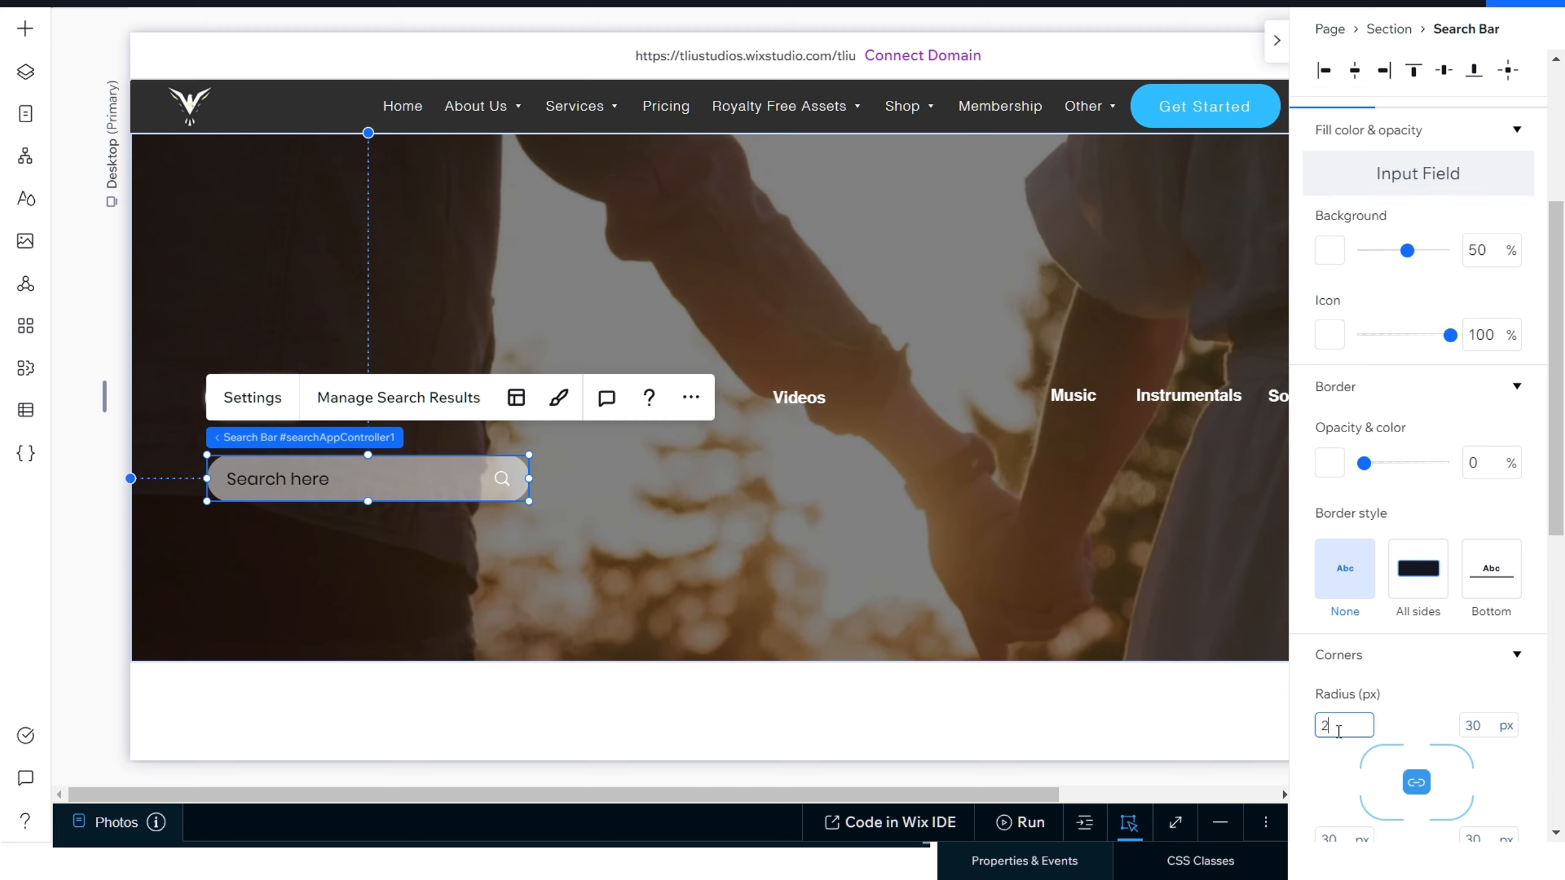
text(0)
key(Return)
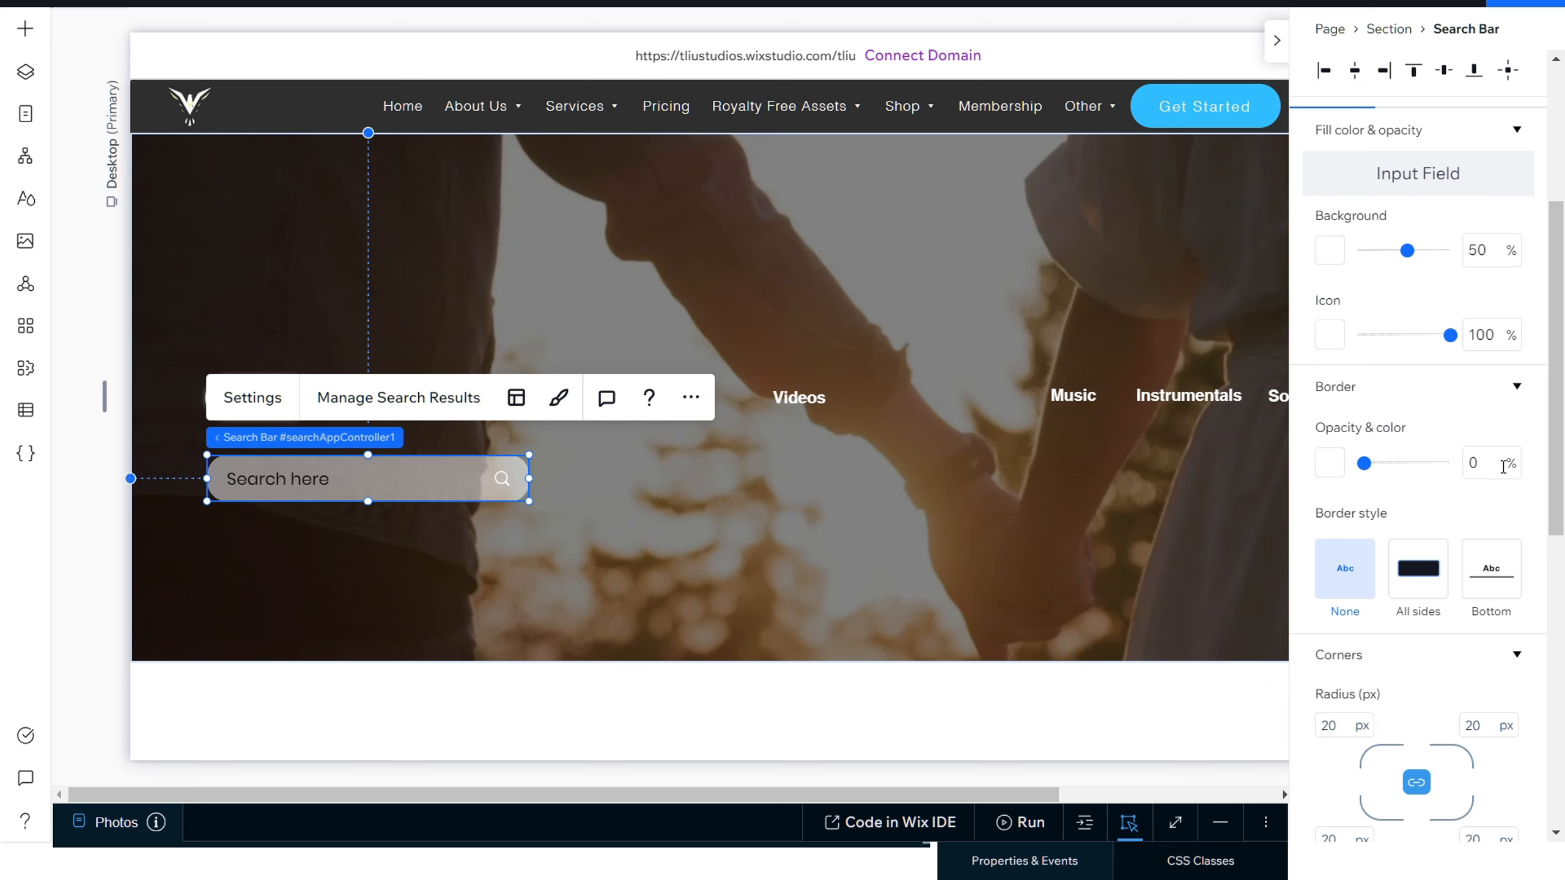
Step: Collapse the search bar's fill, border and corner settings and apply a shadow to it
click(1519, 398)
click(1517, 430)
scroll(1513, 430, up, 4)
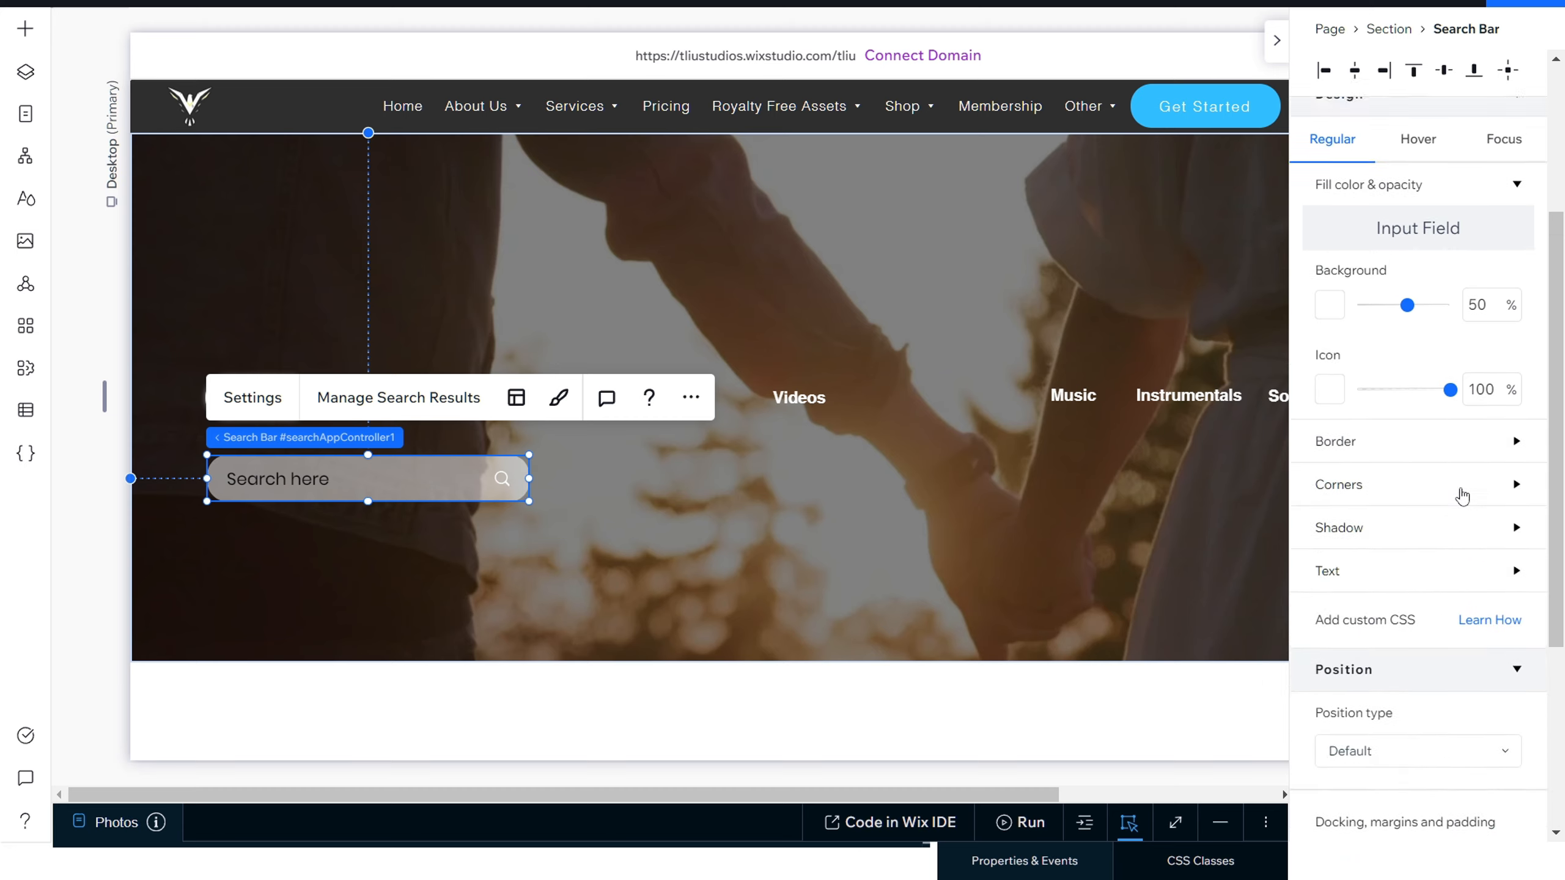
click(1516, 342)
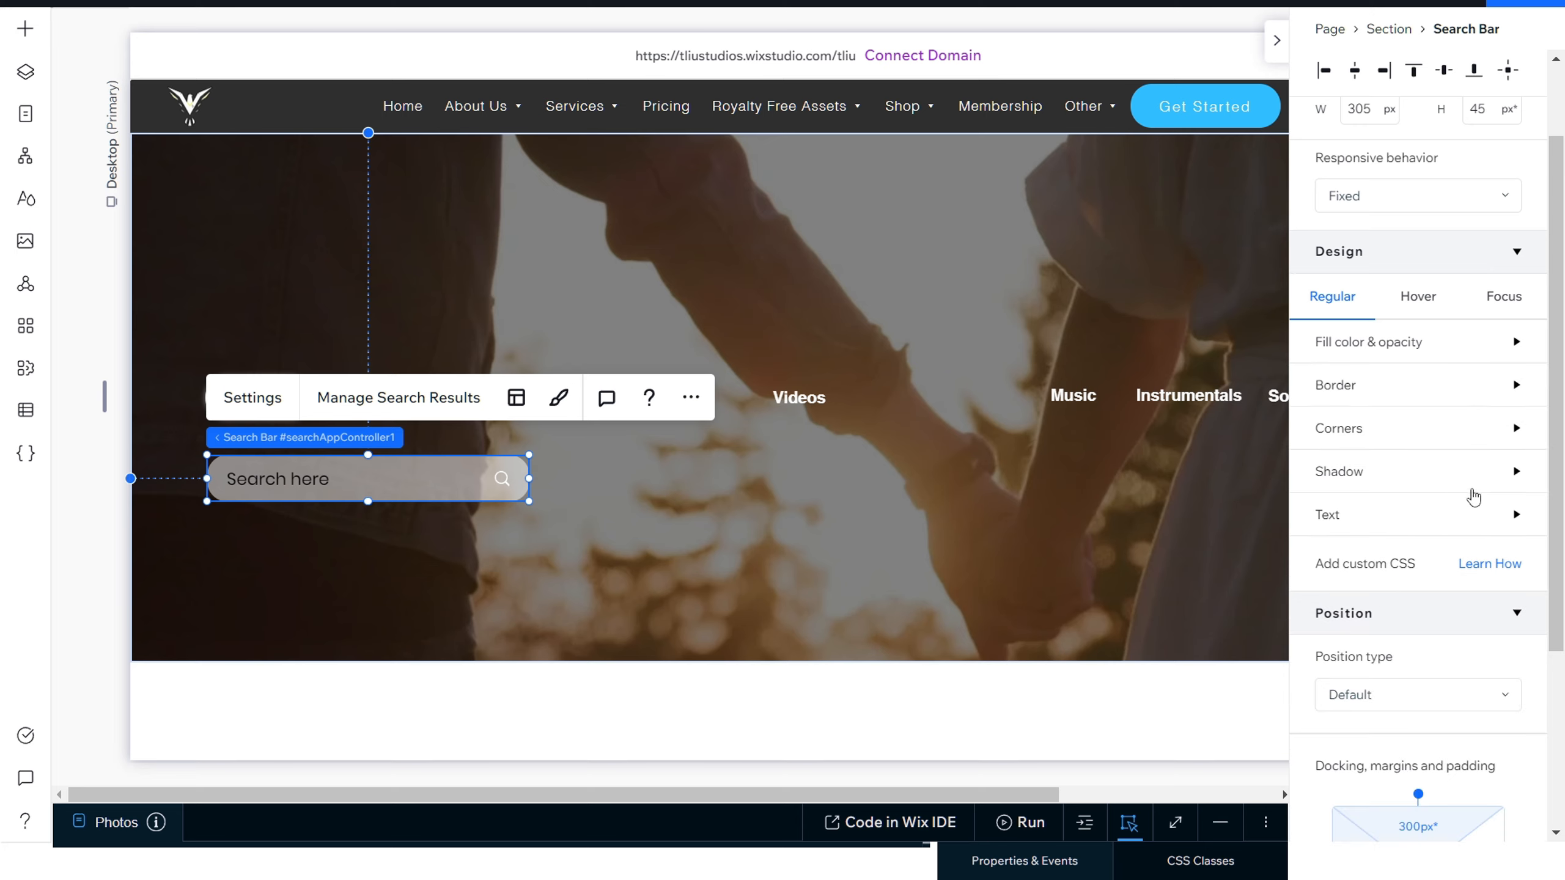
click(1515, 472)
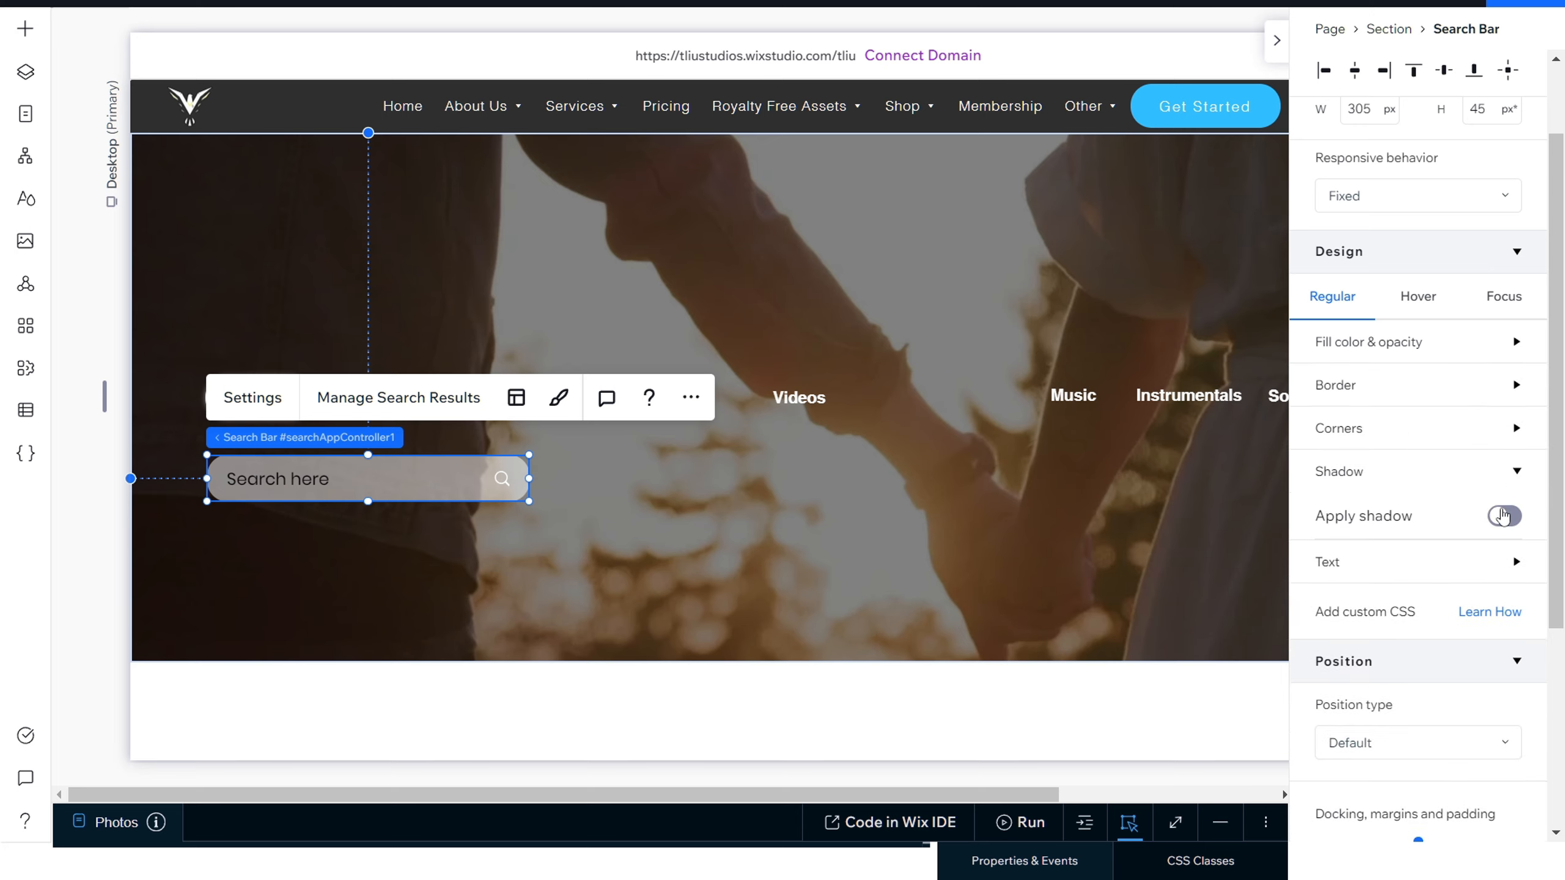
click(1504, 516)
scroll(1448, 703, down, 5)
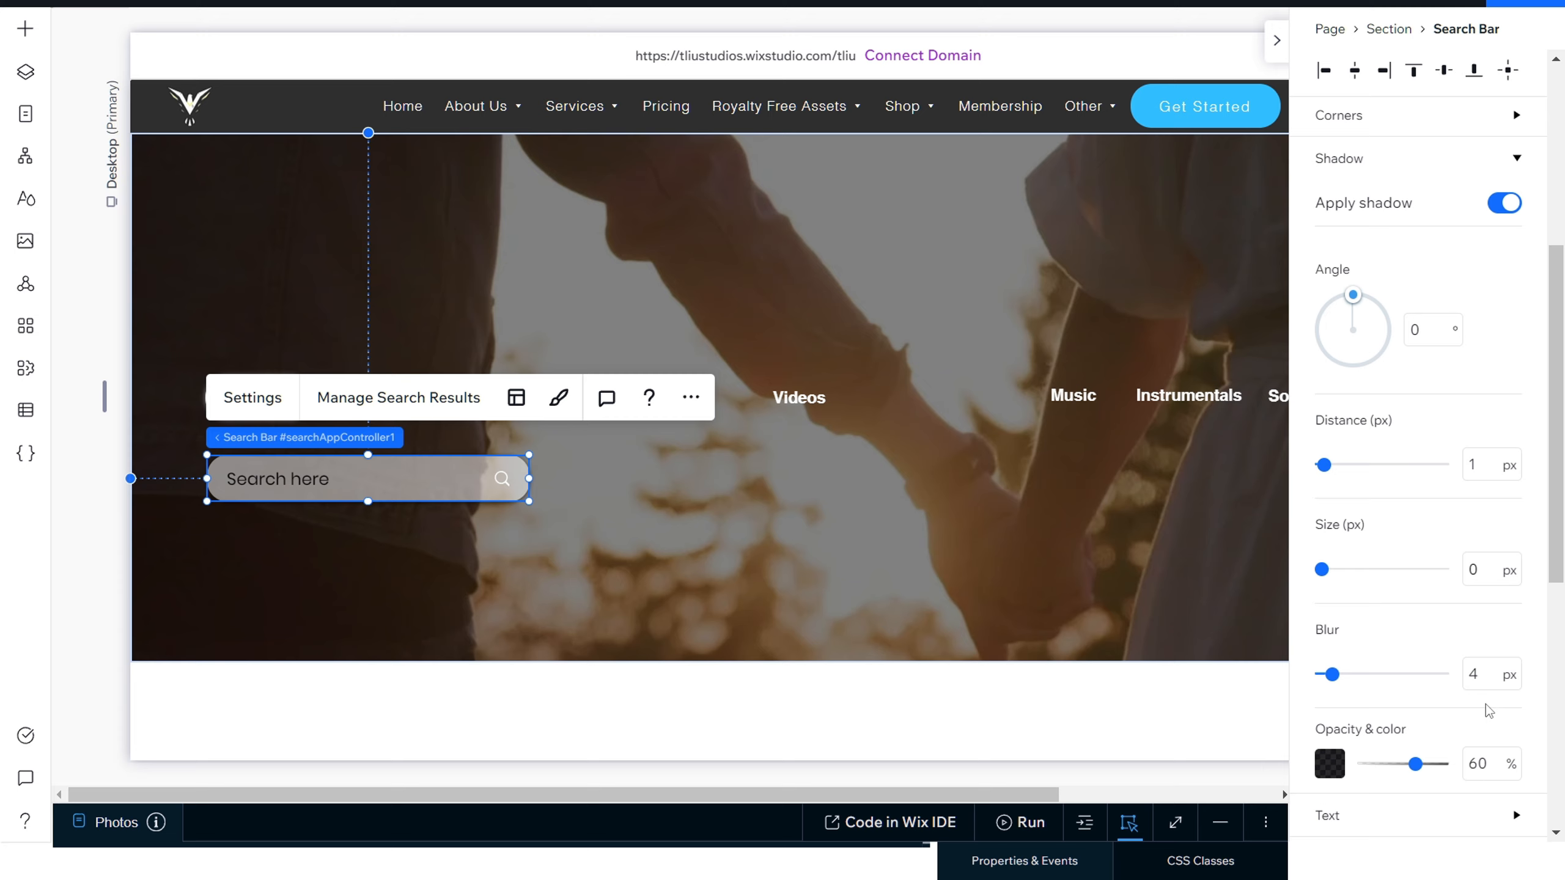
Step: Set the search bar's shadow color to white with 33% opacity
click(1330, 761)
click(1349, 645)
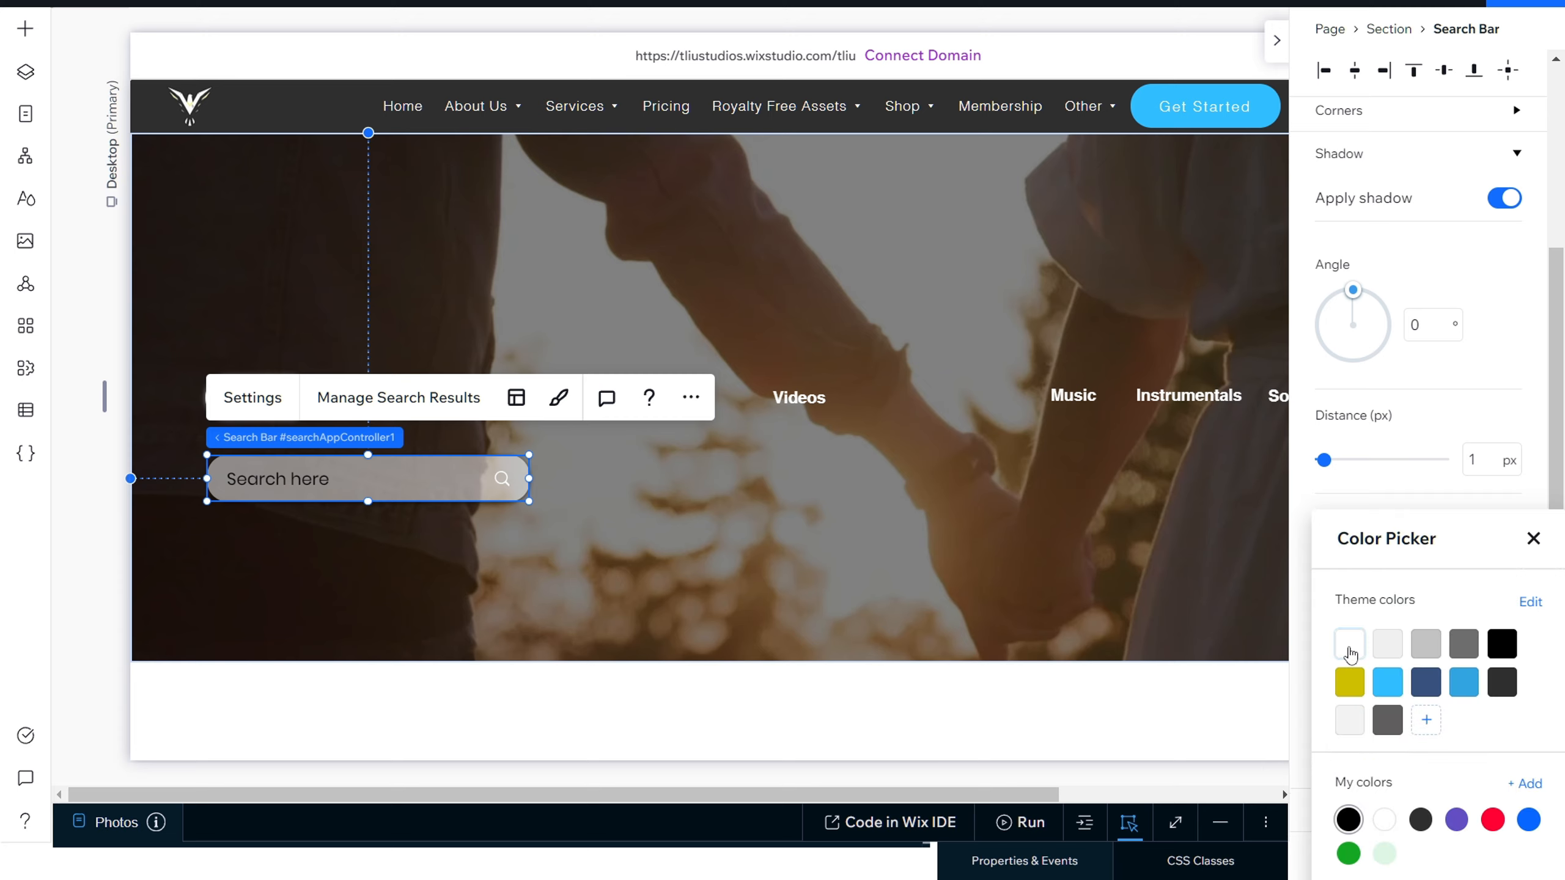
click(1304, 641)
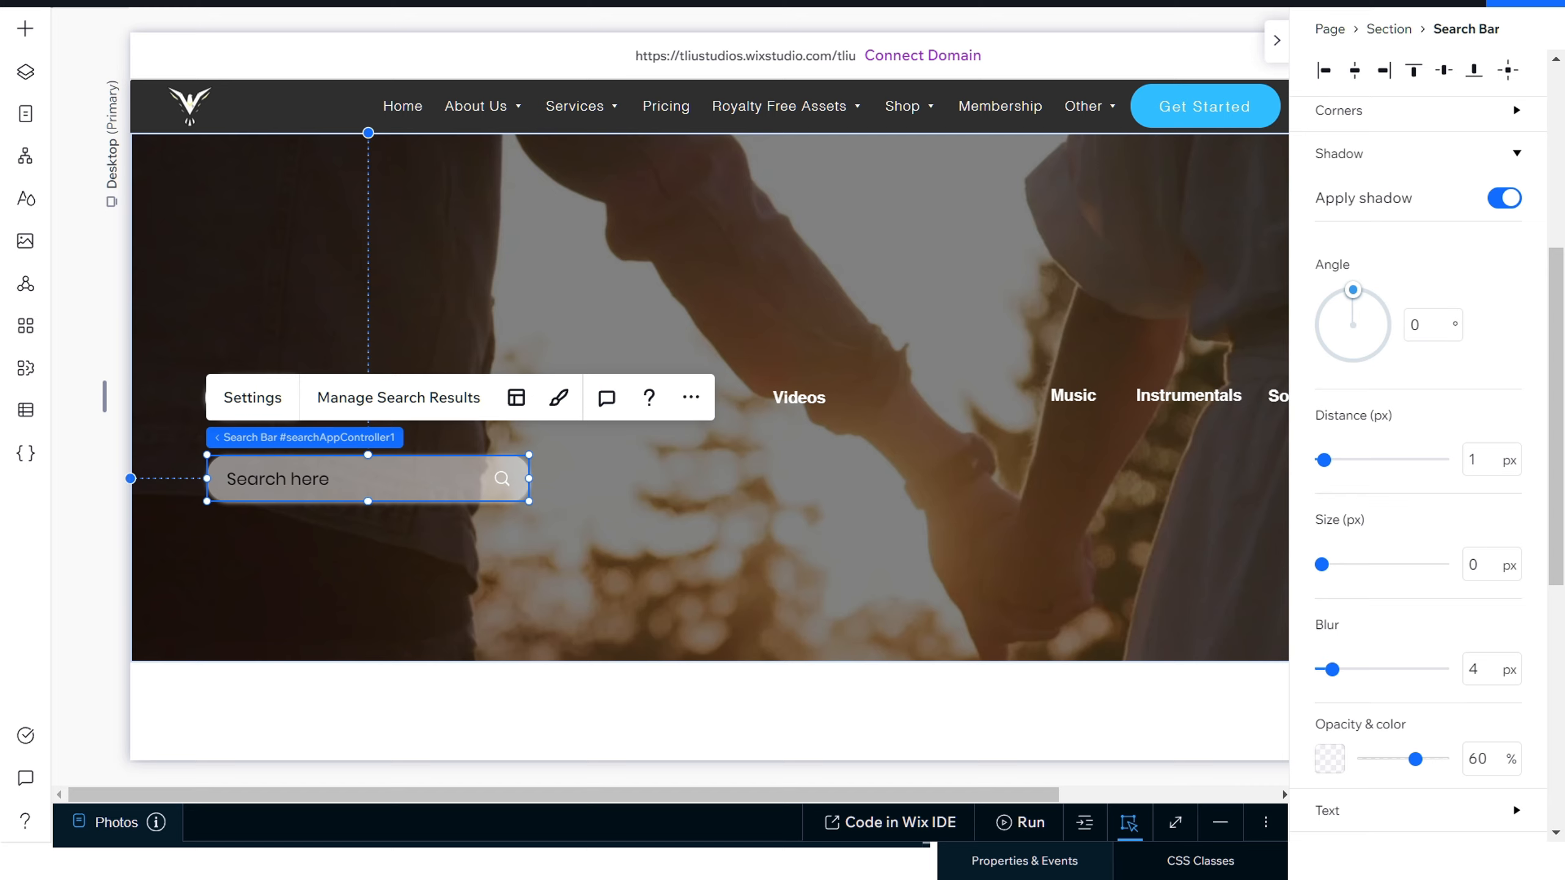
click(1484, 753)
text(33)
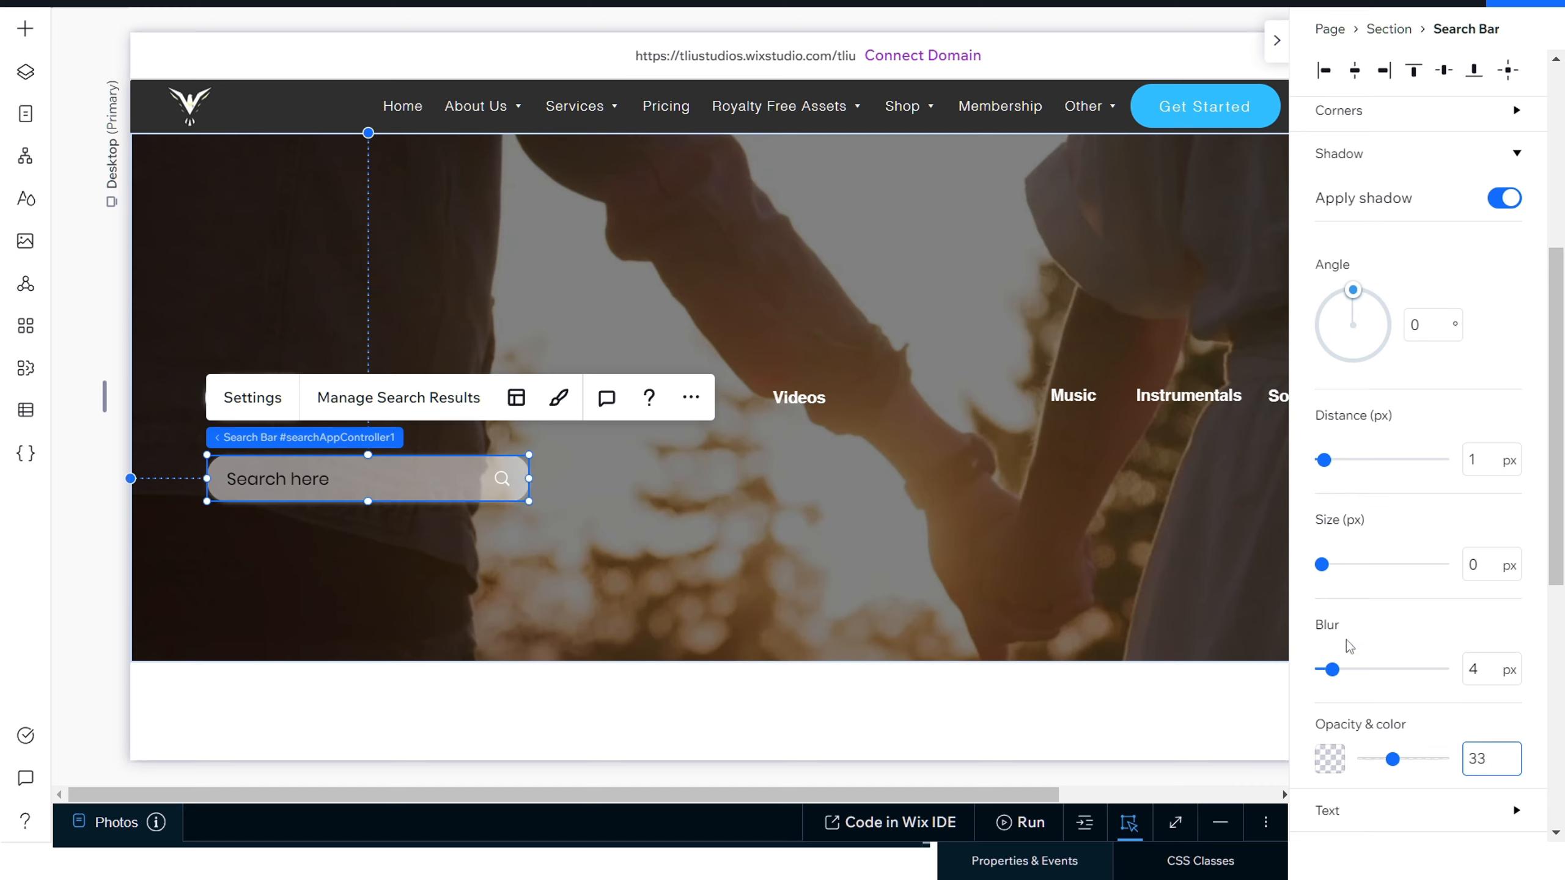
Step: Set the search bar shadow's distance to 0 px and its size to 1 px, and collapse the shadow settings
drag(1325, 570, 1328, 565)
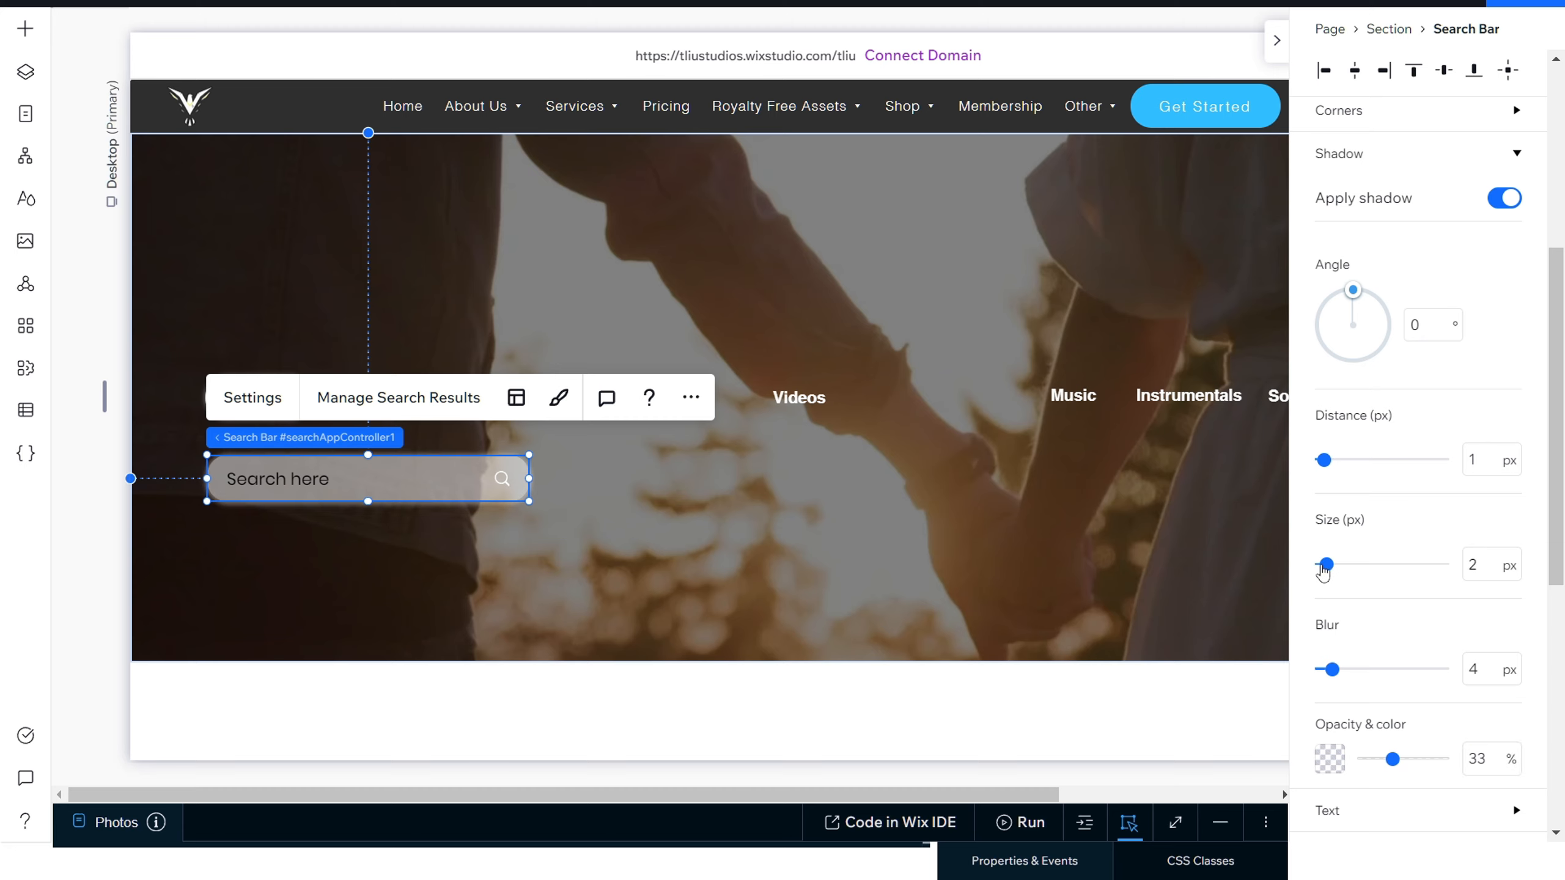
drag(1324, 460, 1309, 490)
drag(1328, 565, 1321, 570)
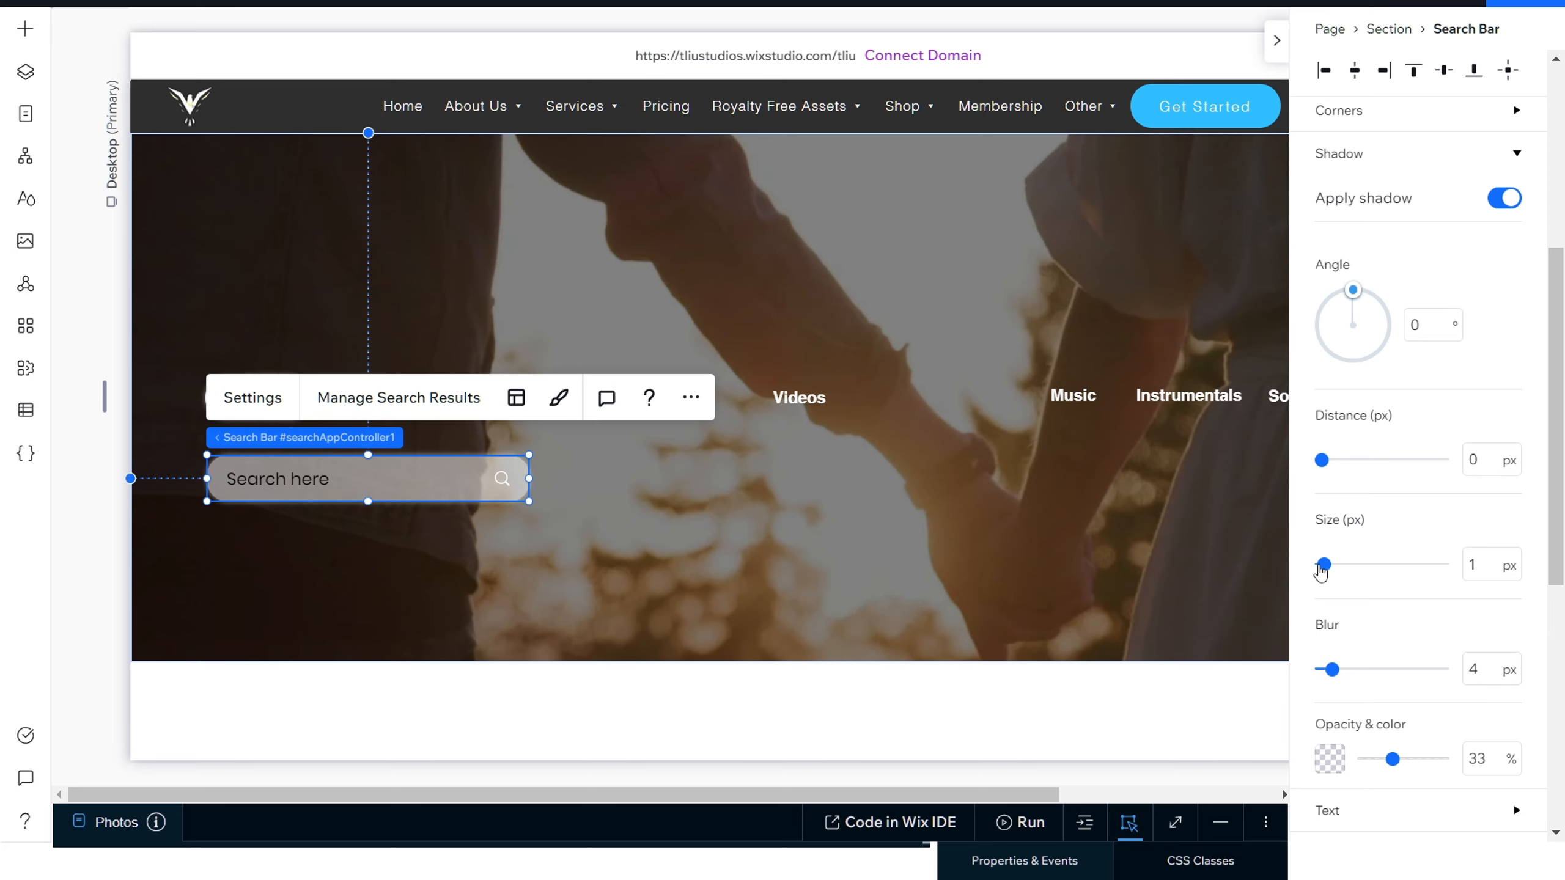
scroll(1395, 465, up, 4)
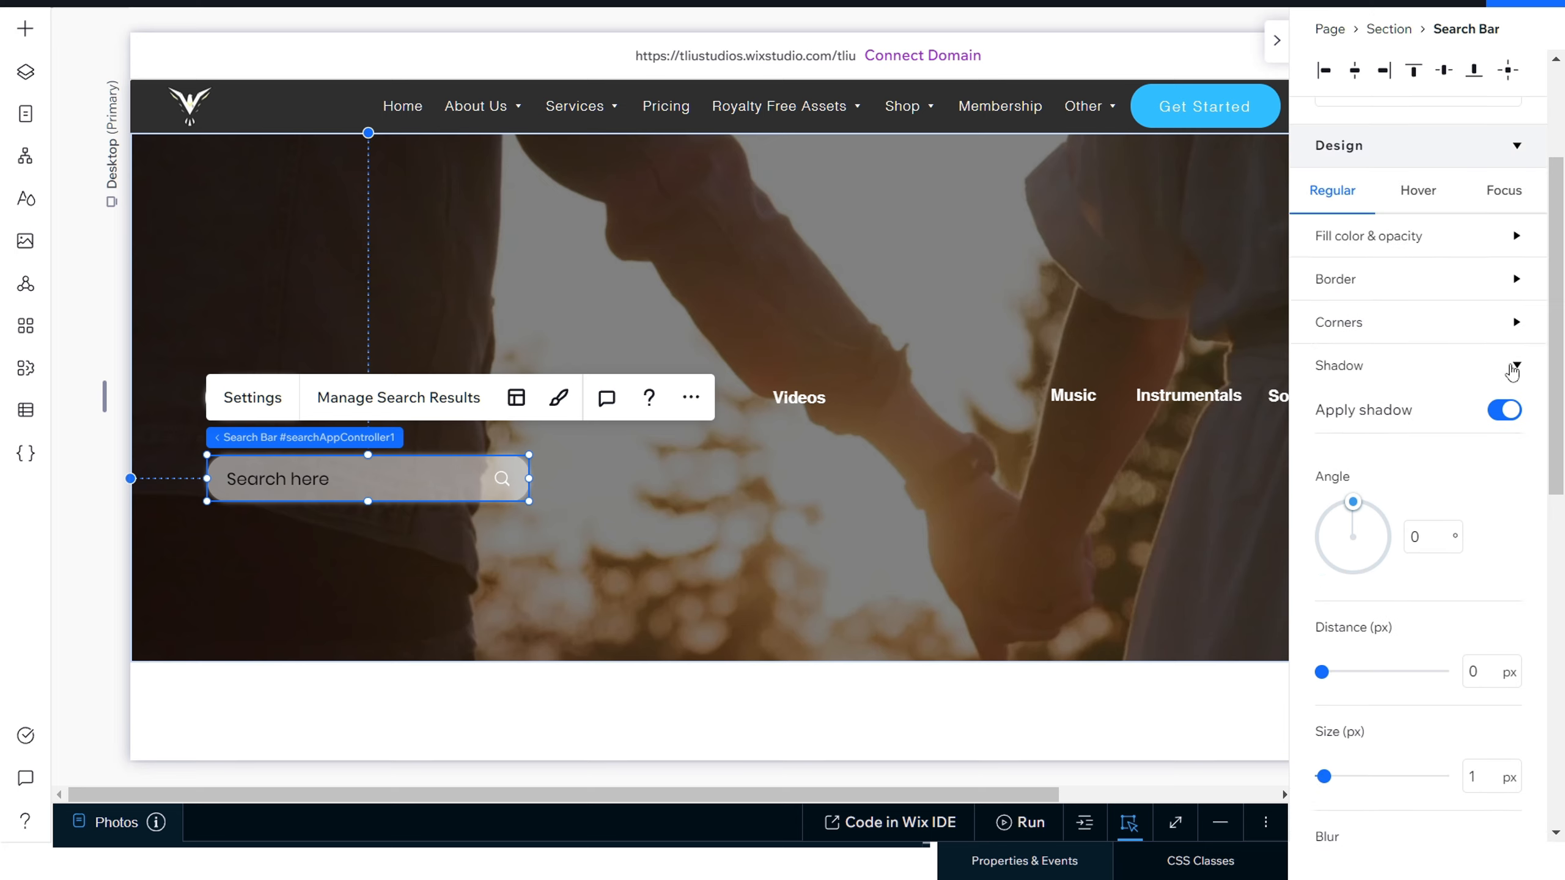
click(1515, 368)
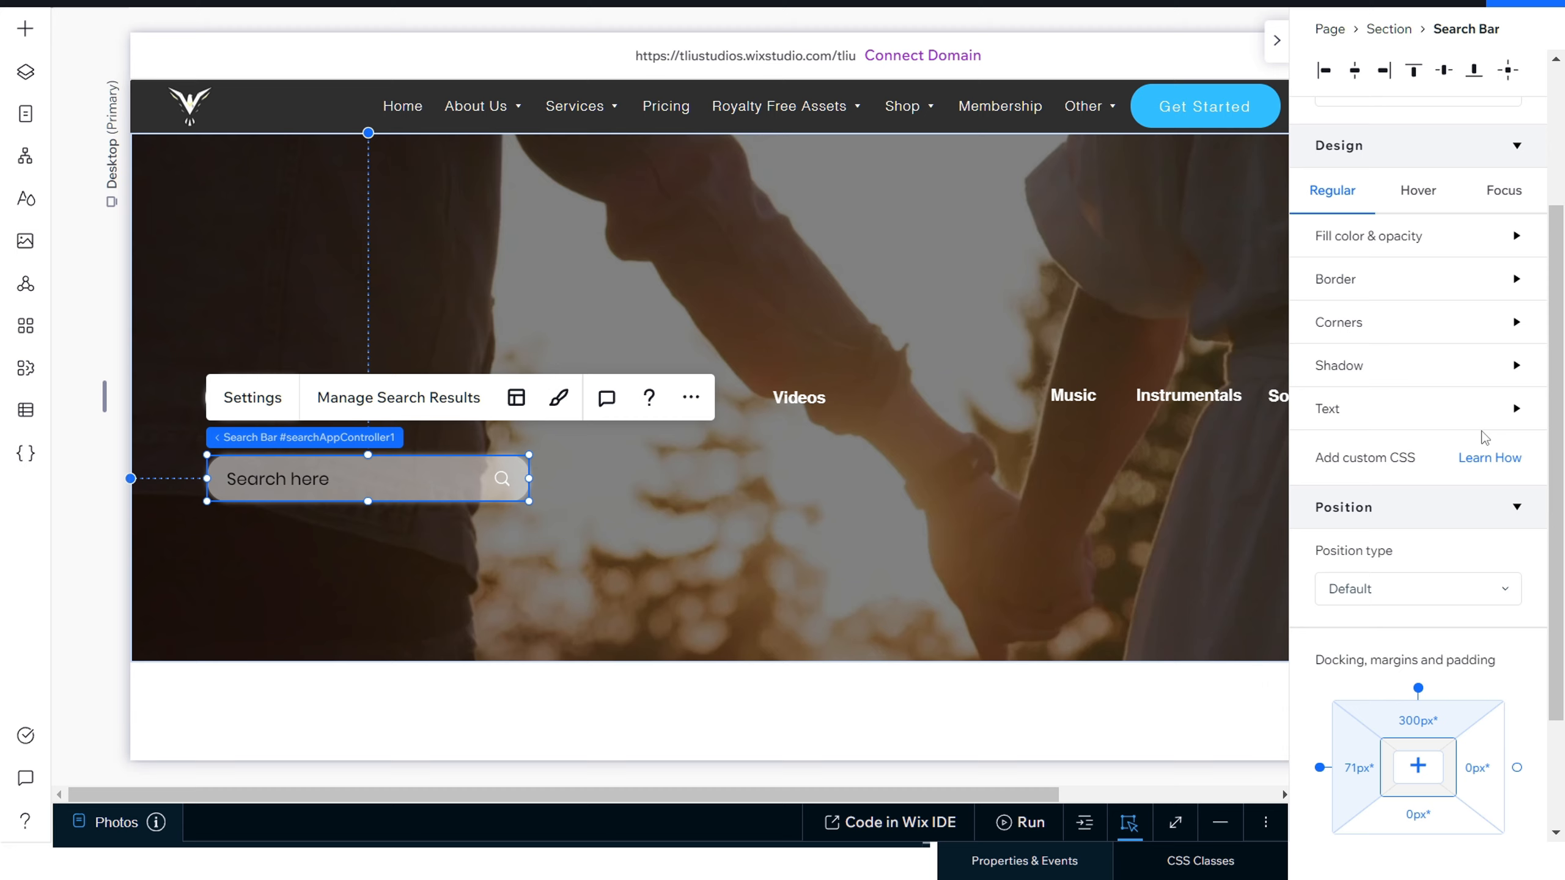
Step: Set the search bar's placeholder color and text color to white
click(1512, 411)
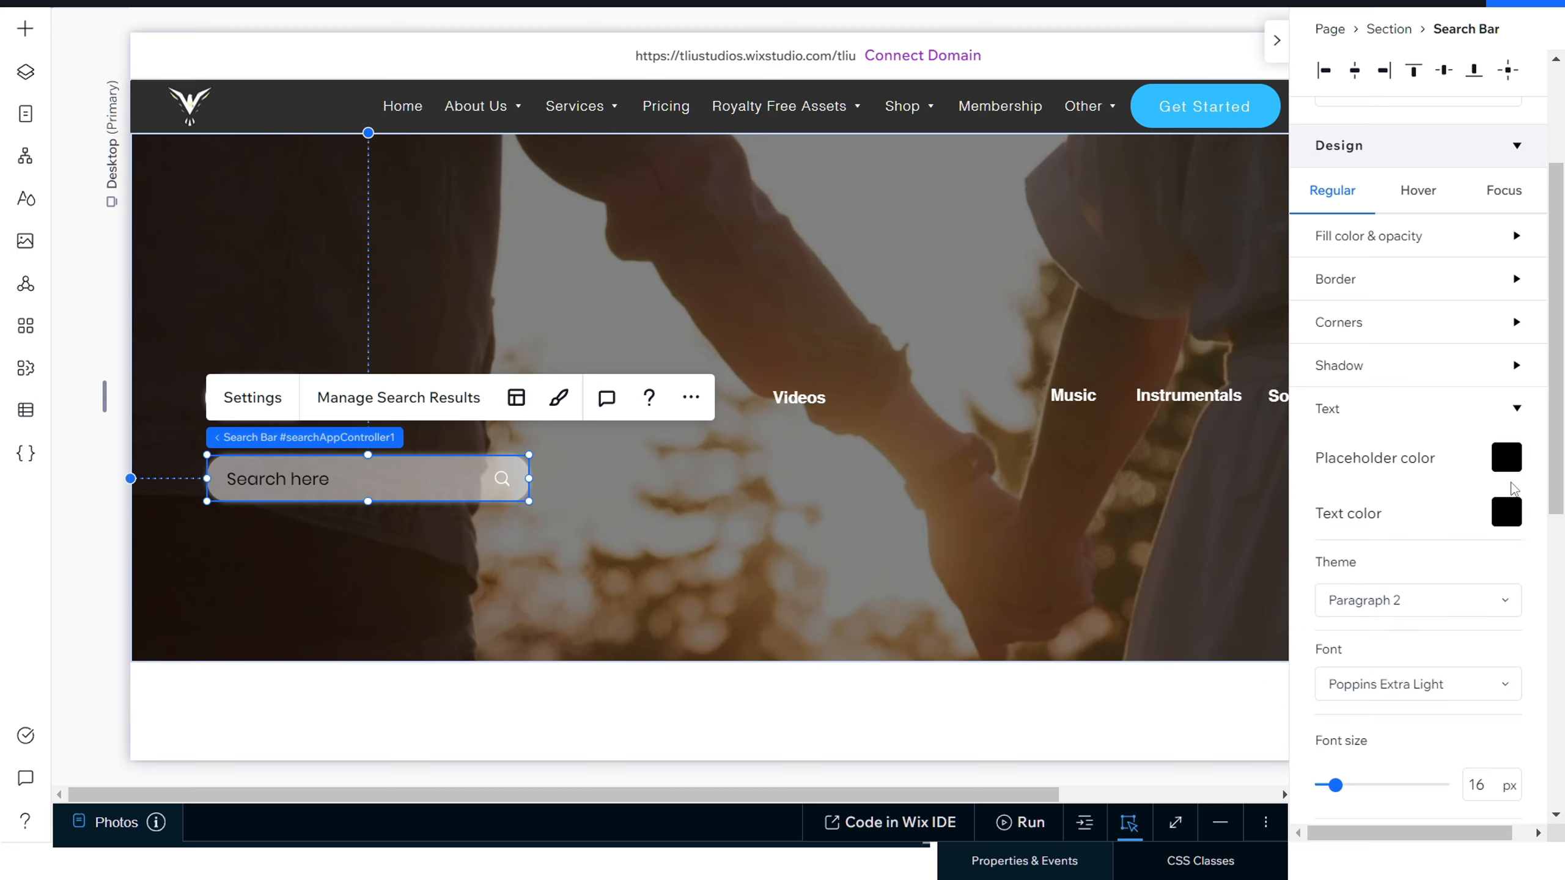
click(1507, 457)
click(1350, 590)
click(1304, 555)
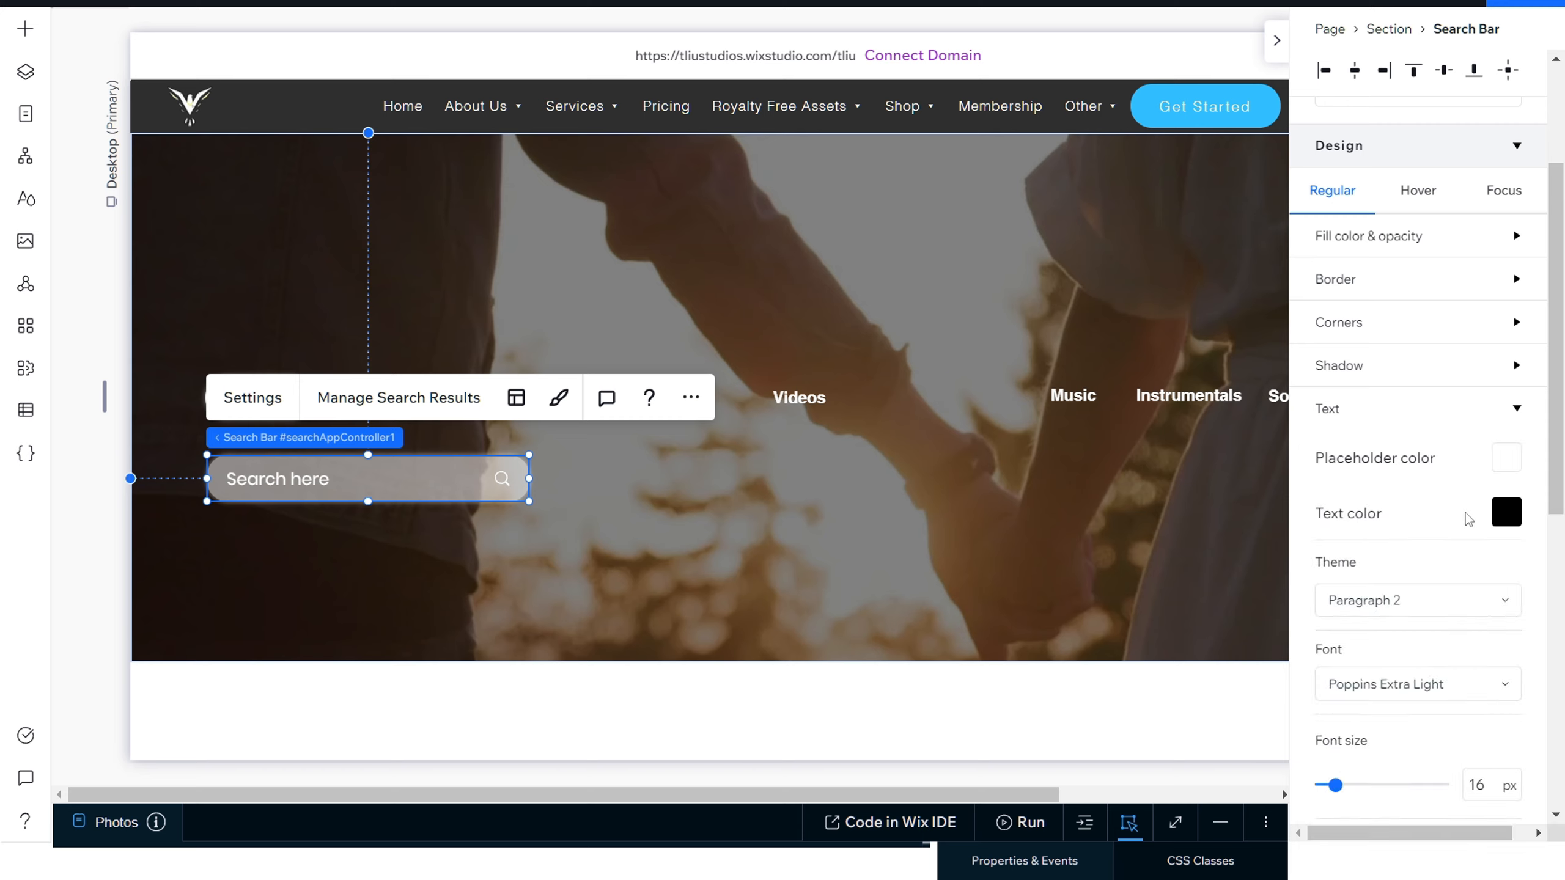
click(1506, 514)
click(1349, 645)
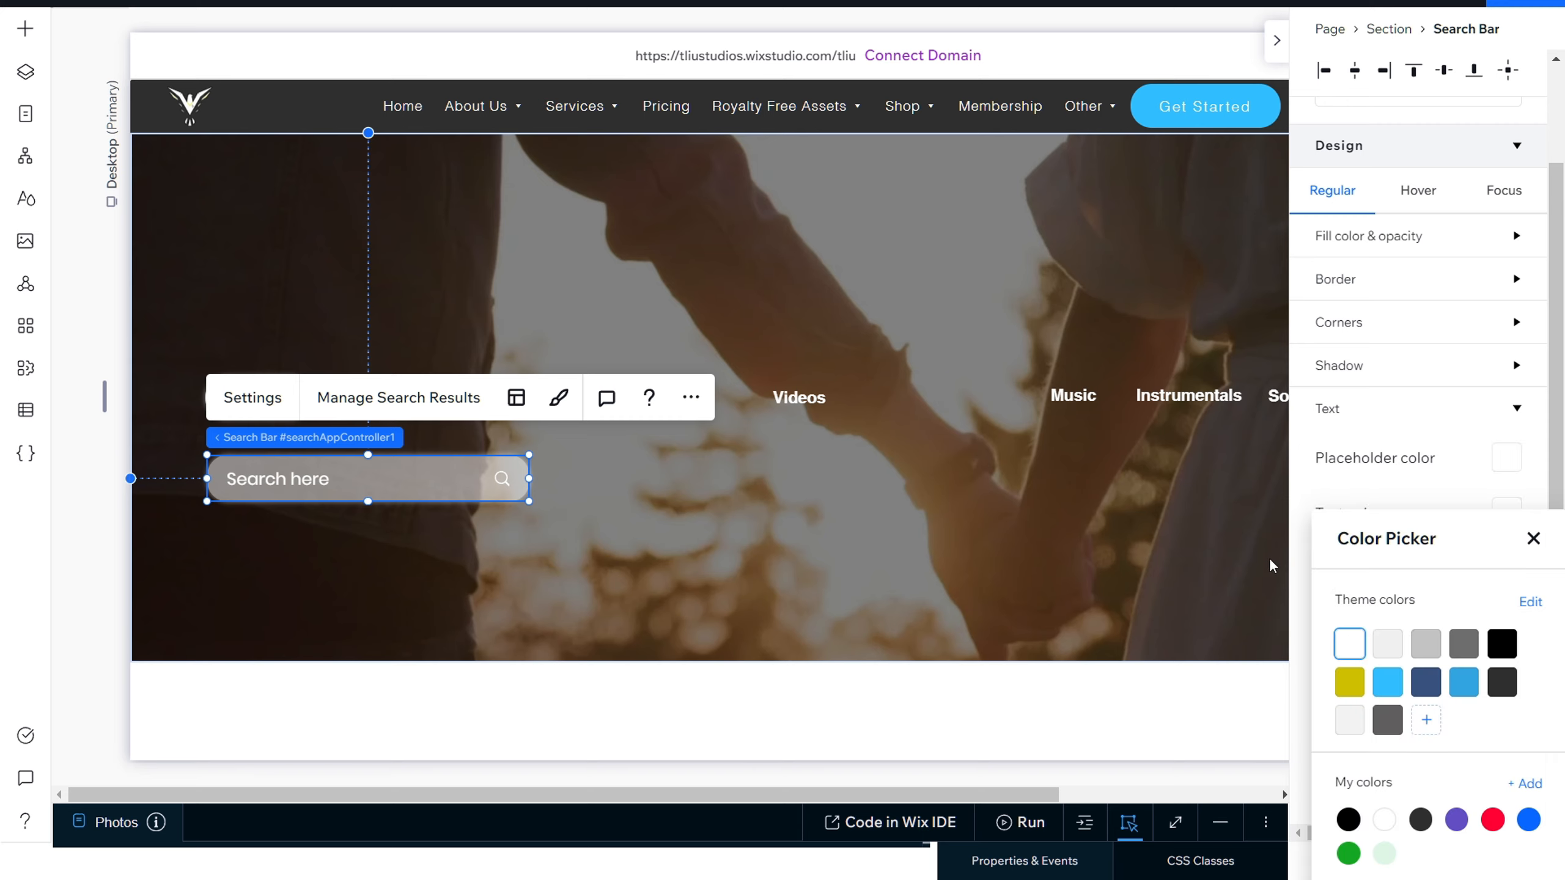
click(1302, 567)
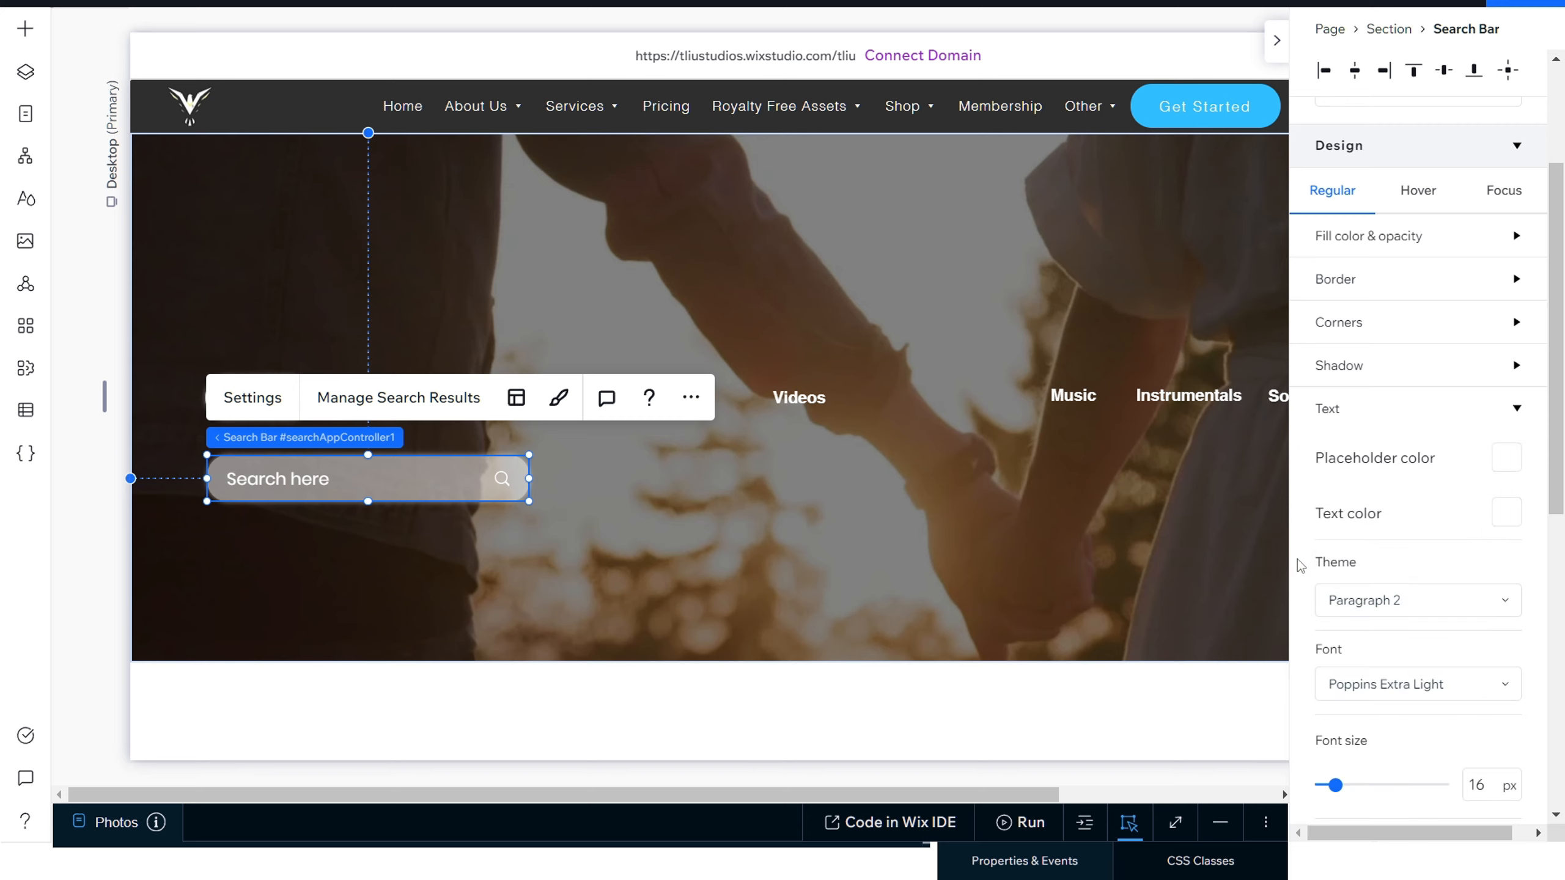
Step: Set the search bar's text theme to Paragraph 3 and its font to Helvetica Light
scroll(1319, 587, down, 2)
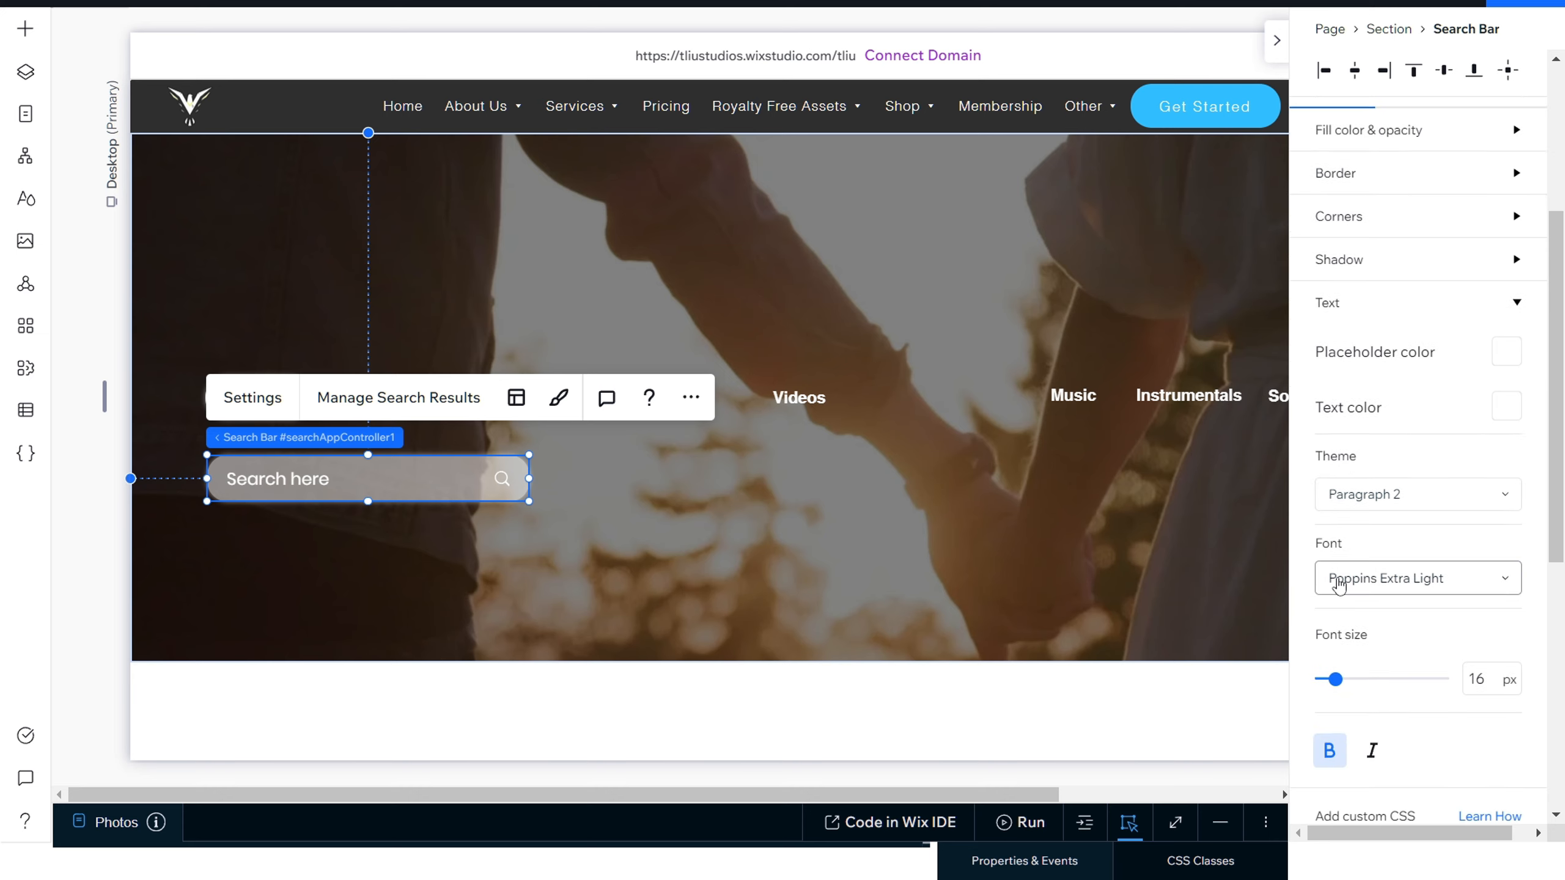
click(1408, 496)
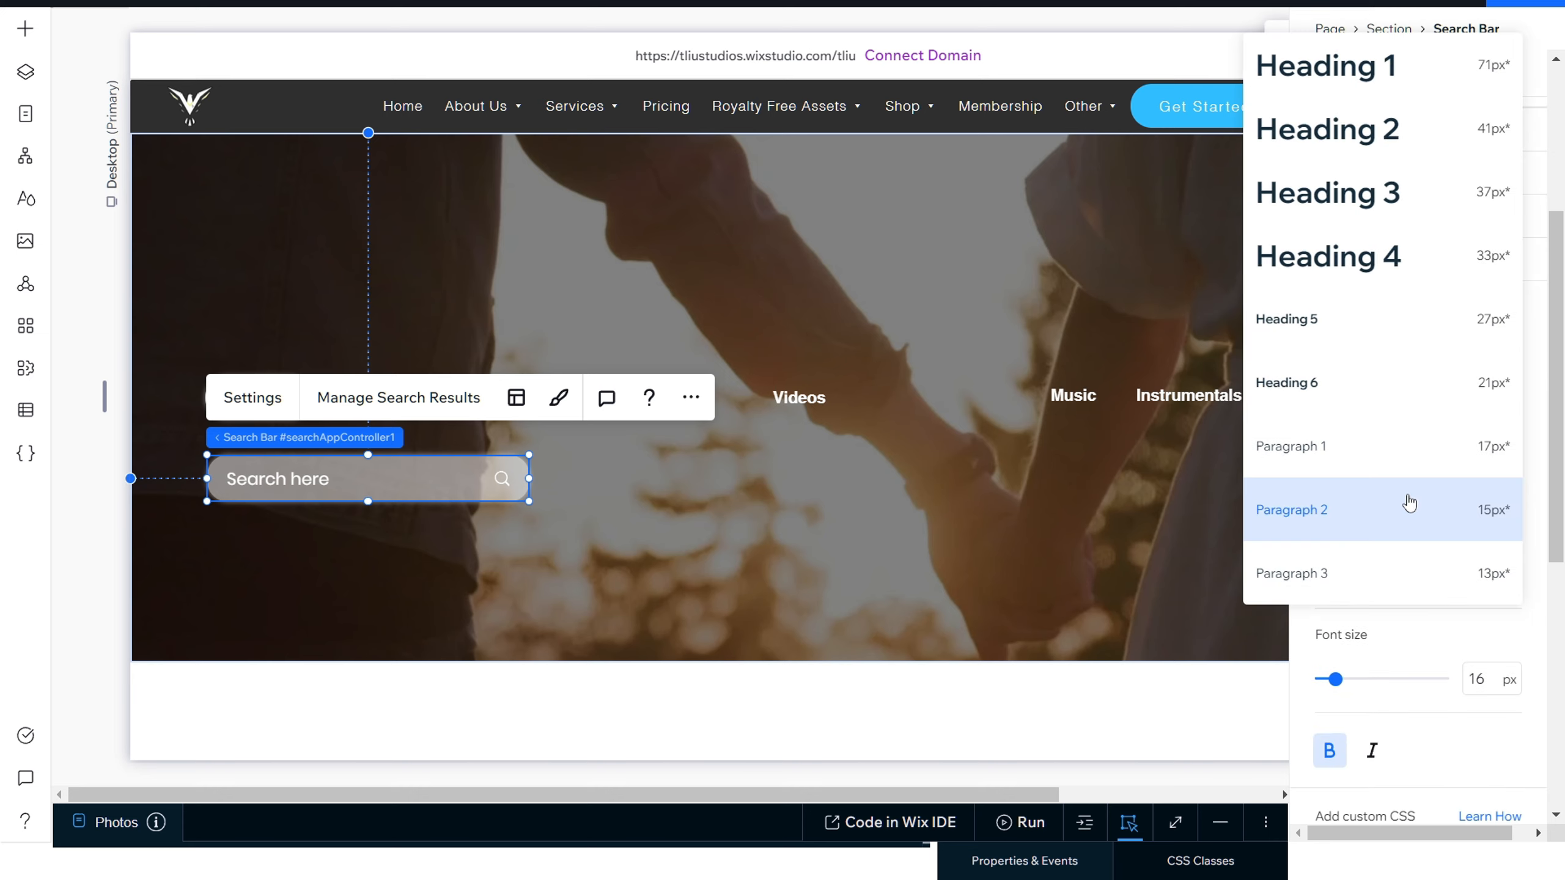
click(1387, 575)
click(1395, 579)
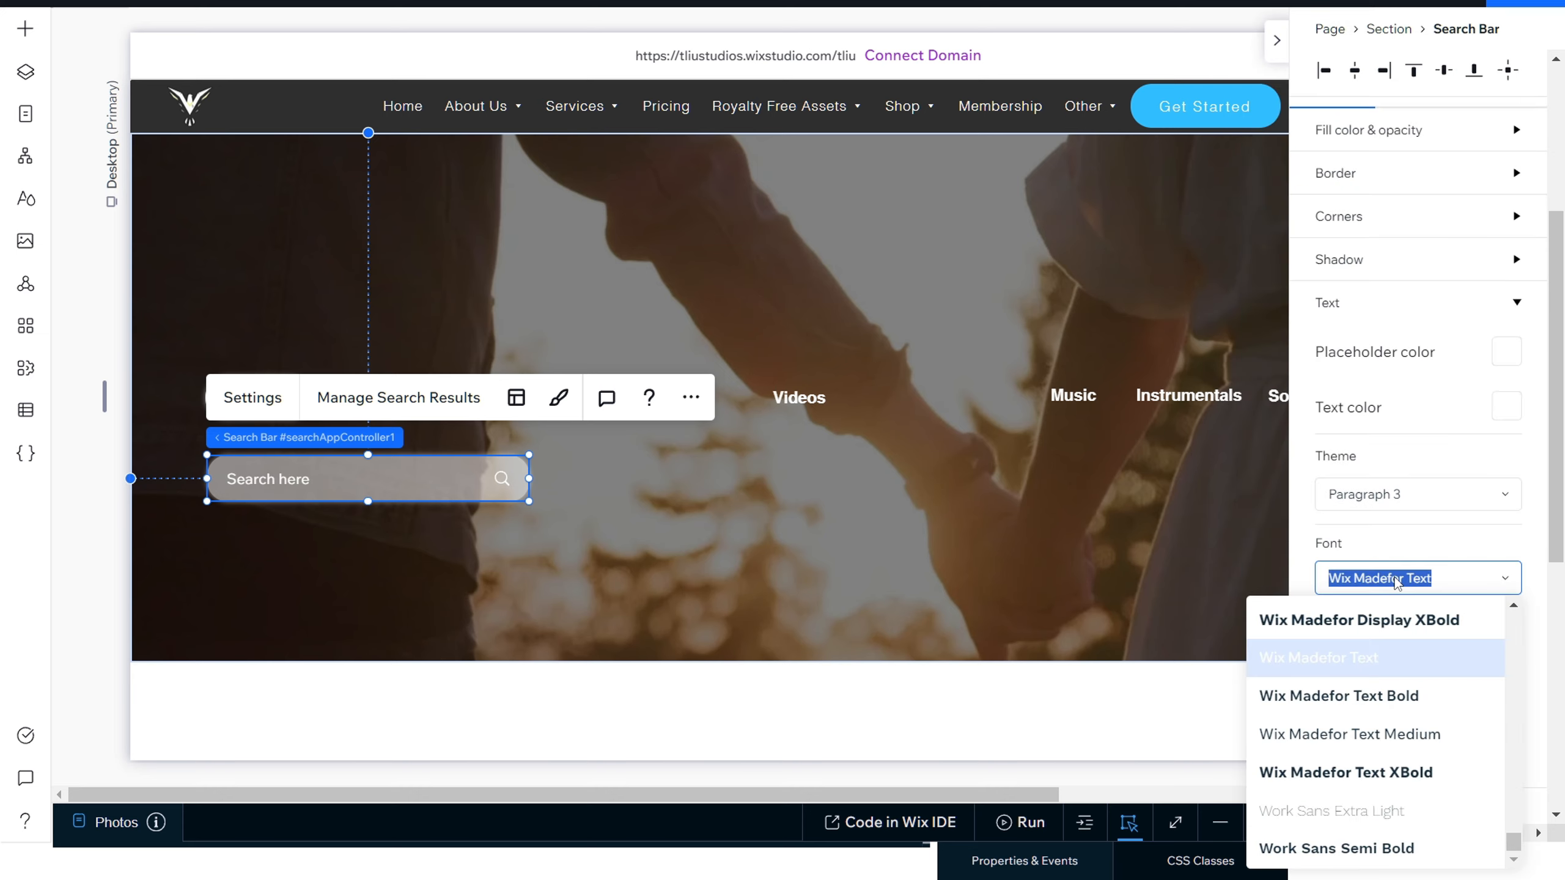
text(Heebo Light)
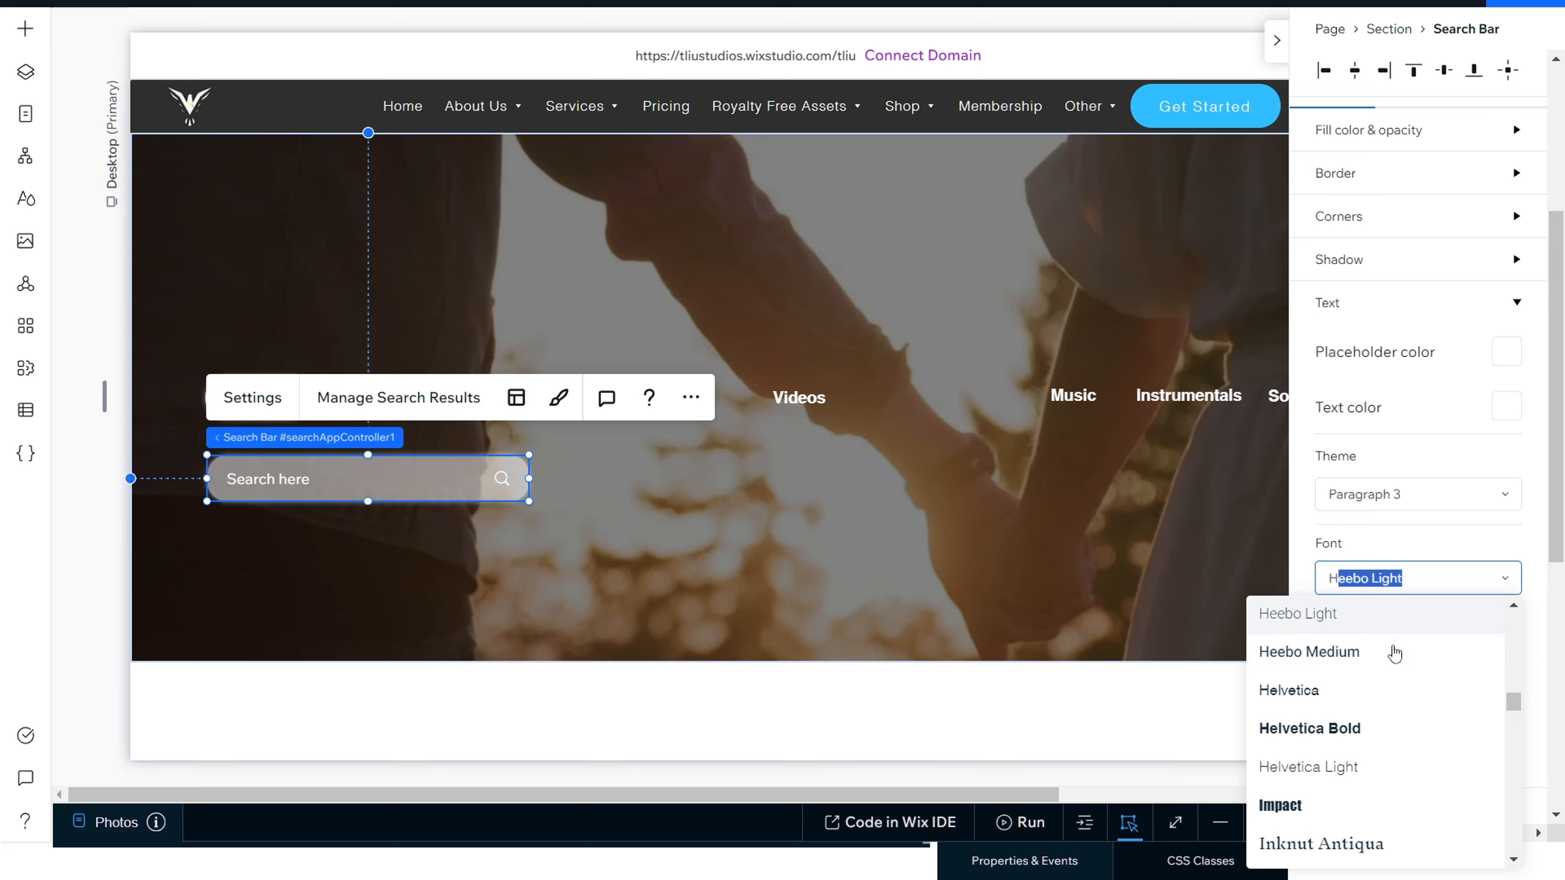
click(1373, 767)
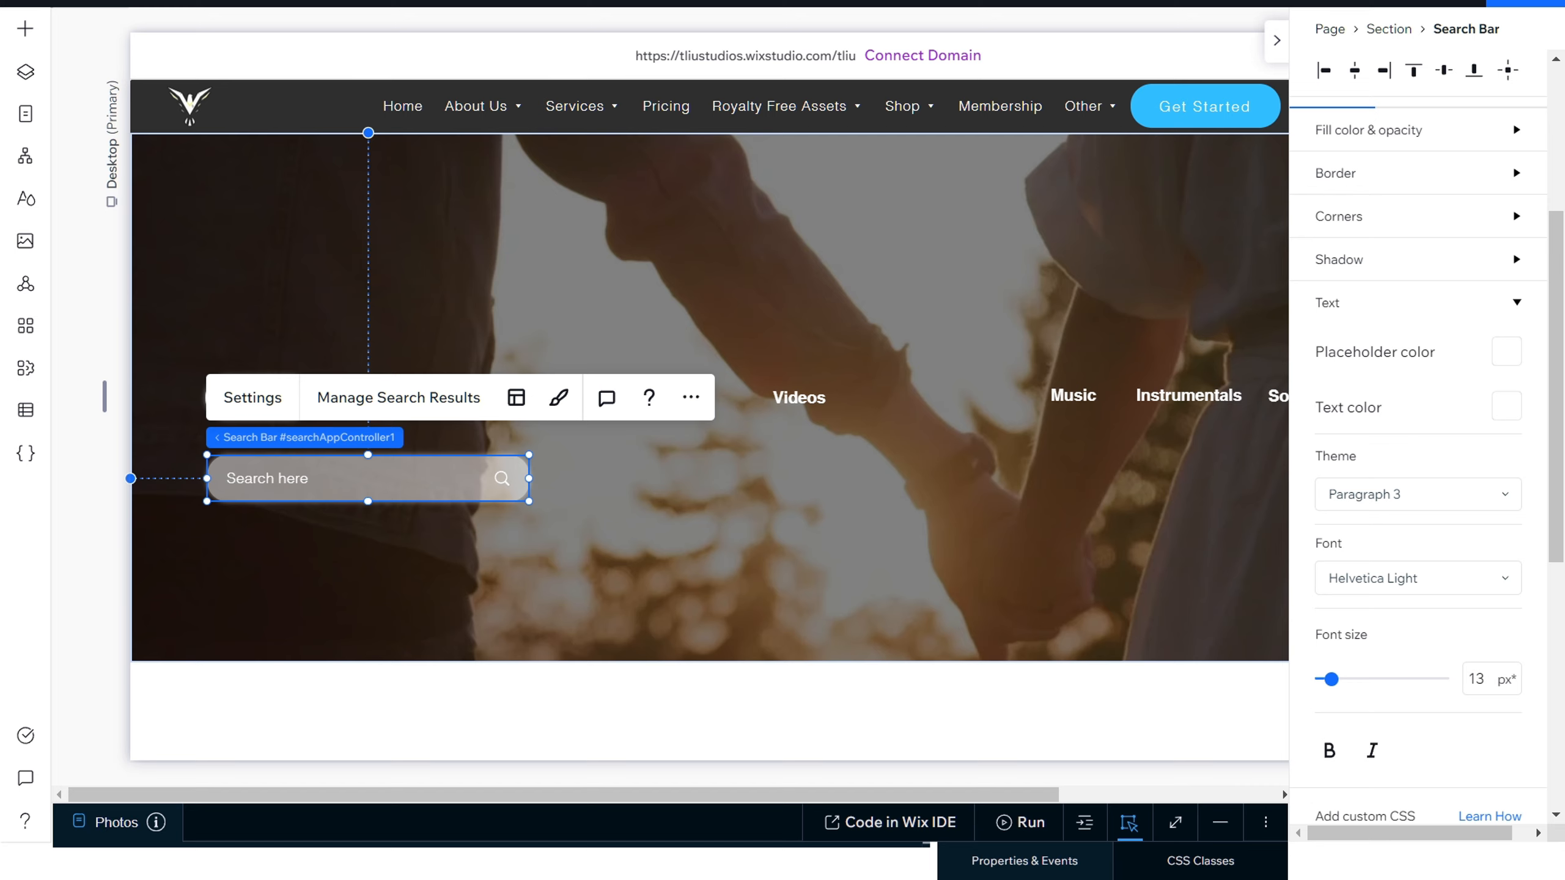
Step: Set the search bar's font size to 15 px
click(1485, 681)
text(15)
click(1313, 651)
scroll(1312, 652, down, 3)
scroll(1313, 651, up, 3)
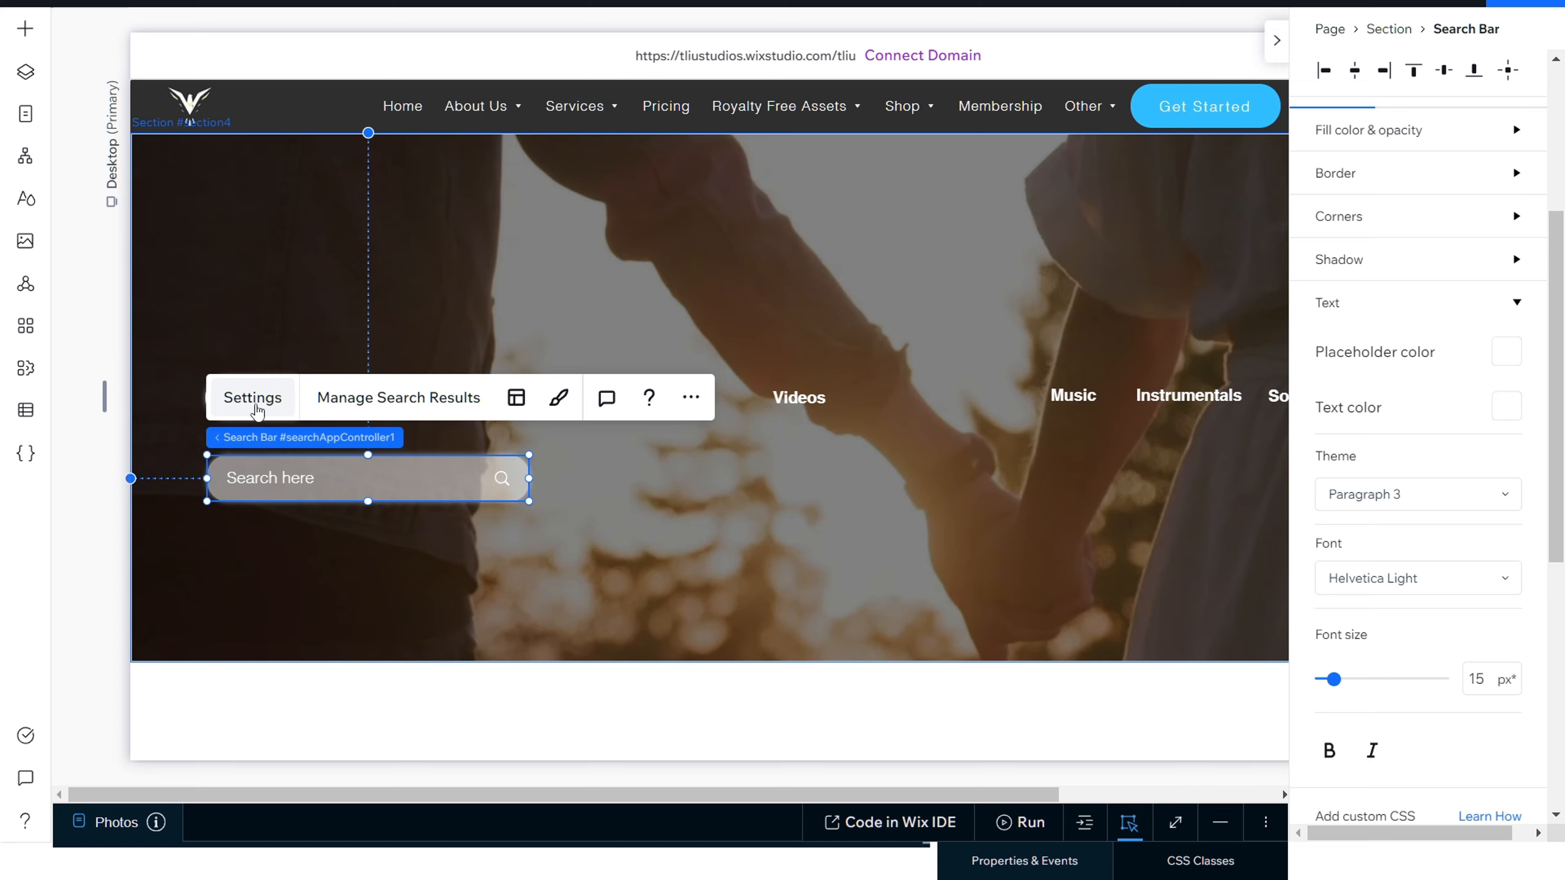
Step: Open the search results management for the search bar and look over the Search Results page
click(345, 405)
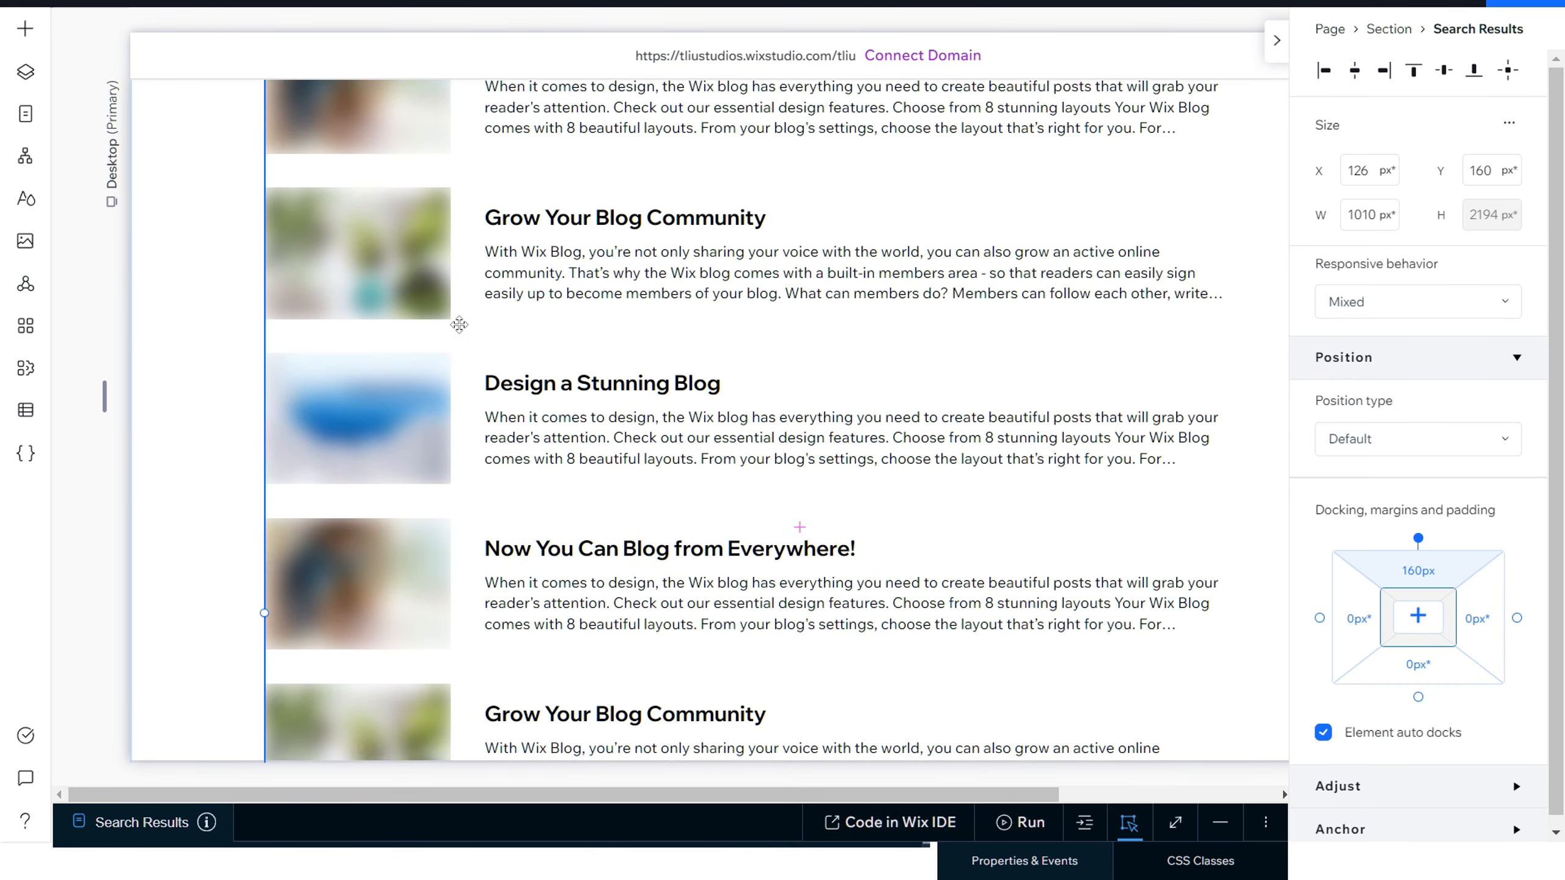
click(422, 180)
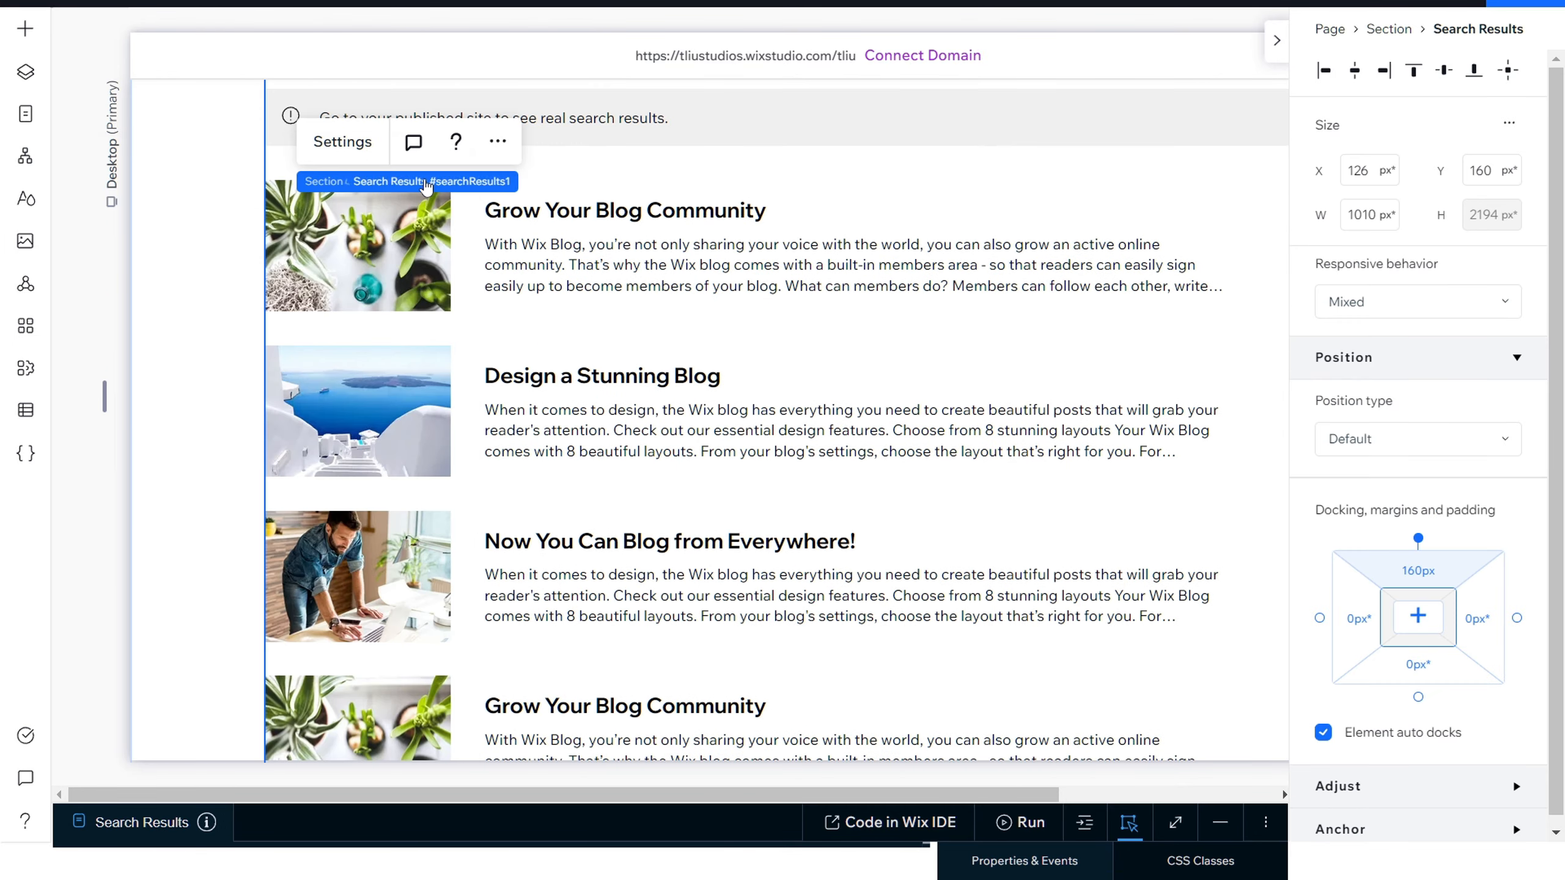
scroll(425, 185, up, 5)
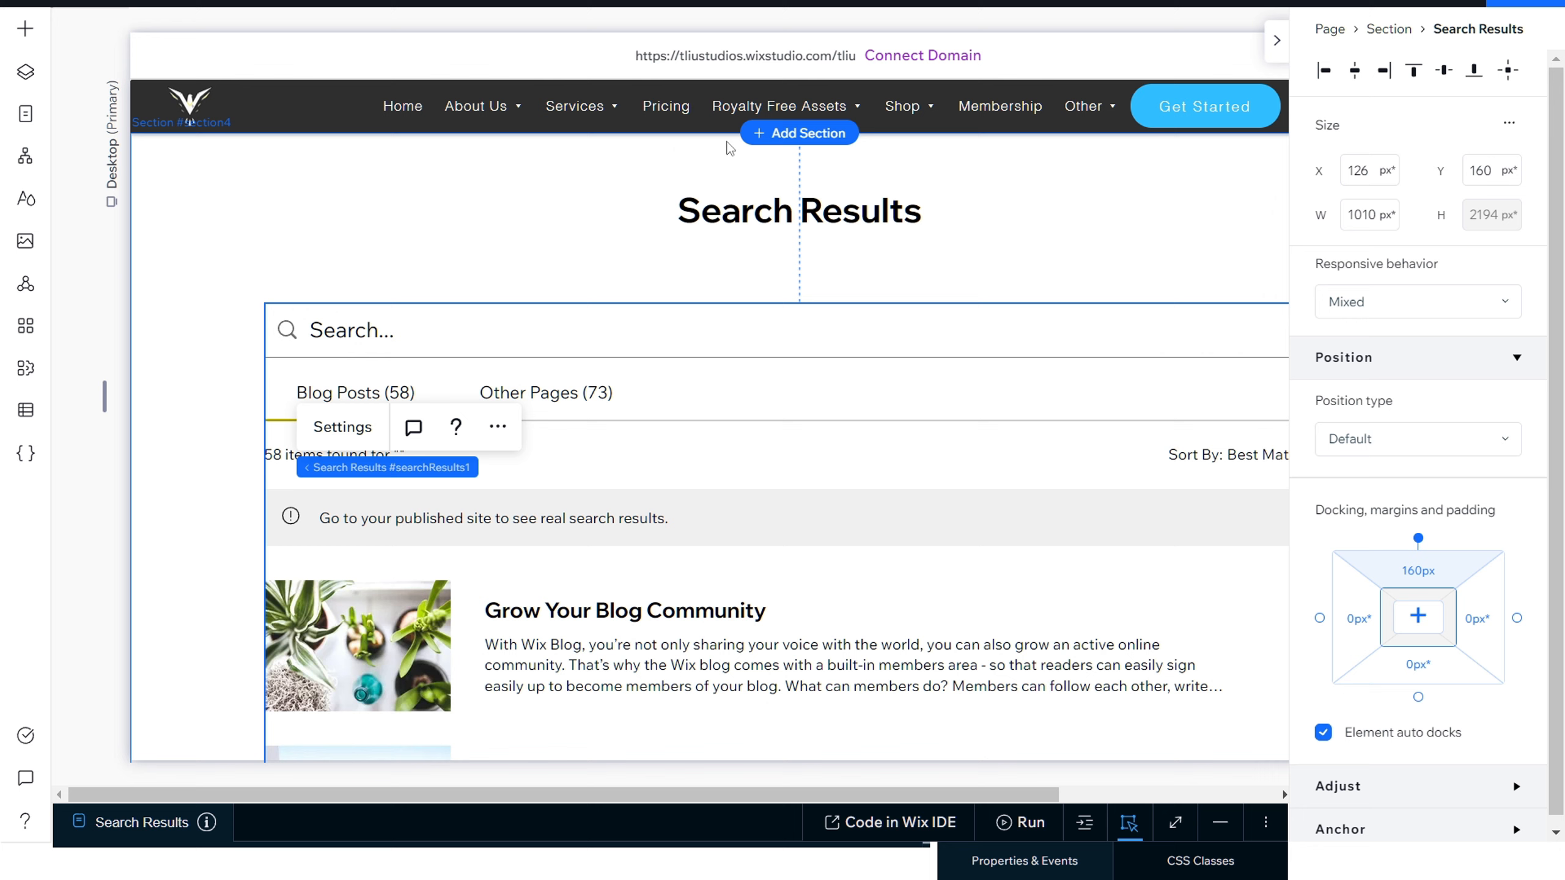
Step: Return to the Photos page from the site's page list and close the list
click(25, 114)
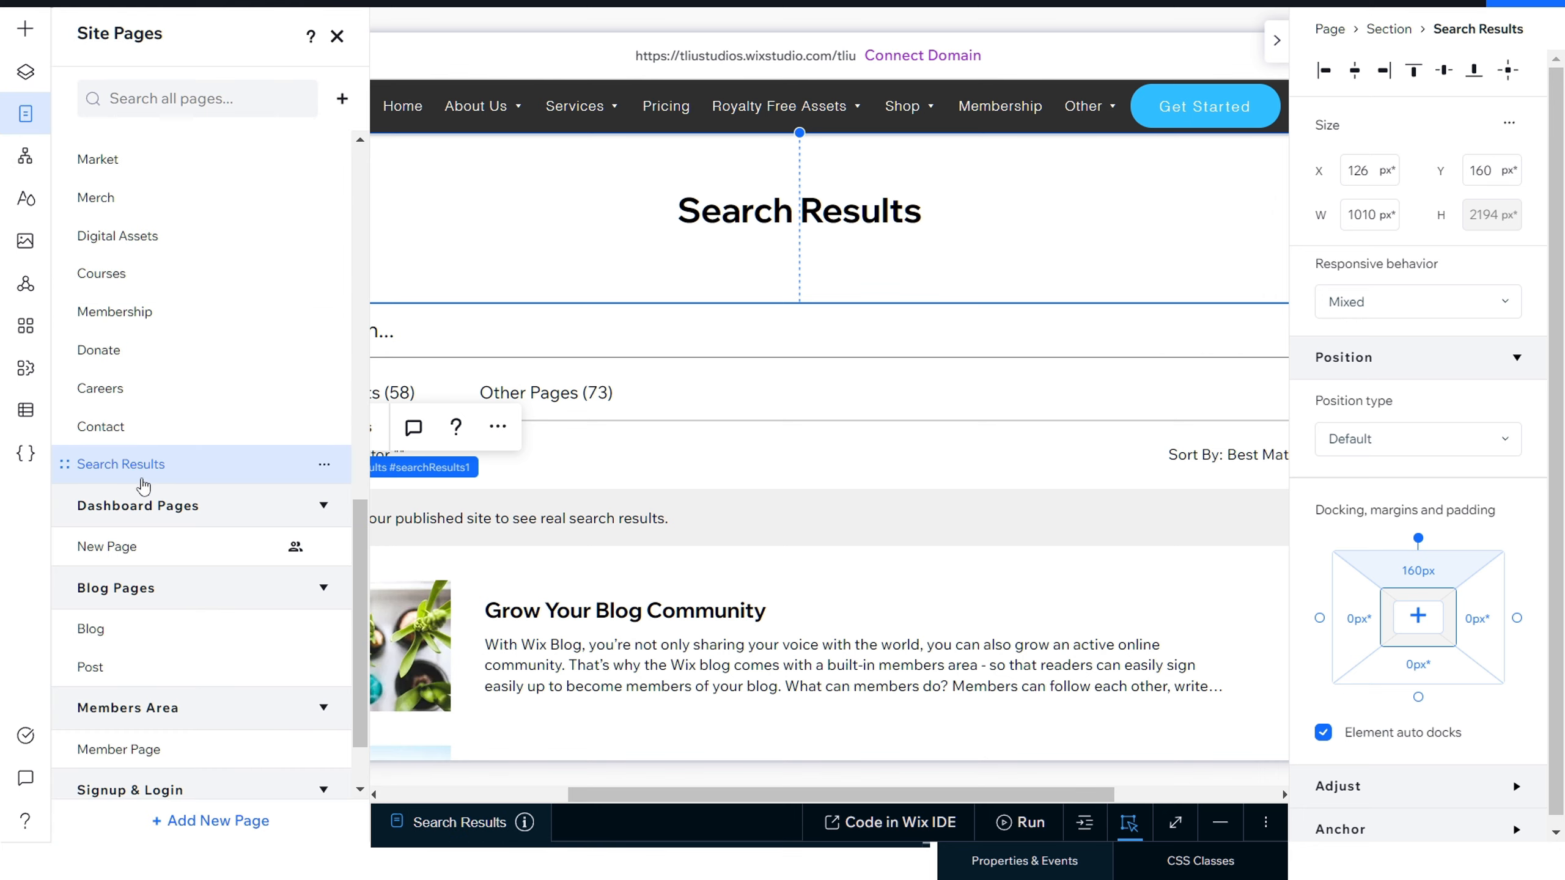
scroll(157, 474, down, 2)
scroll(167, 478, up, 6)
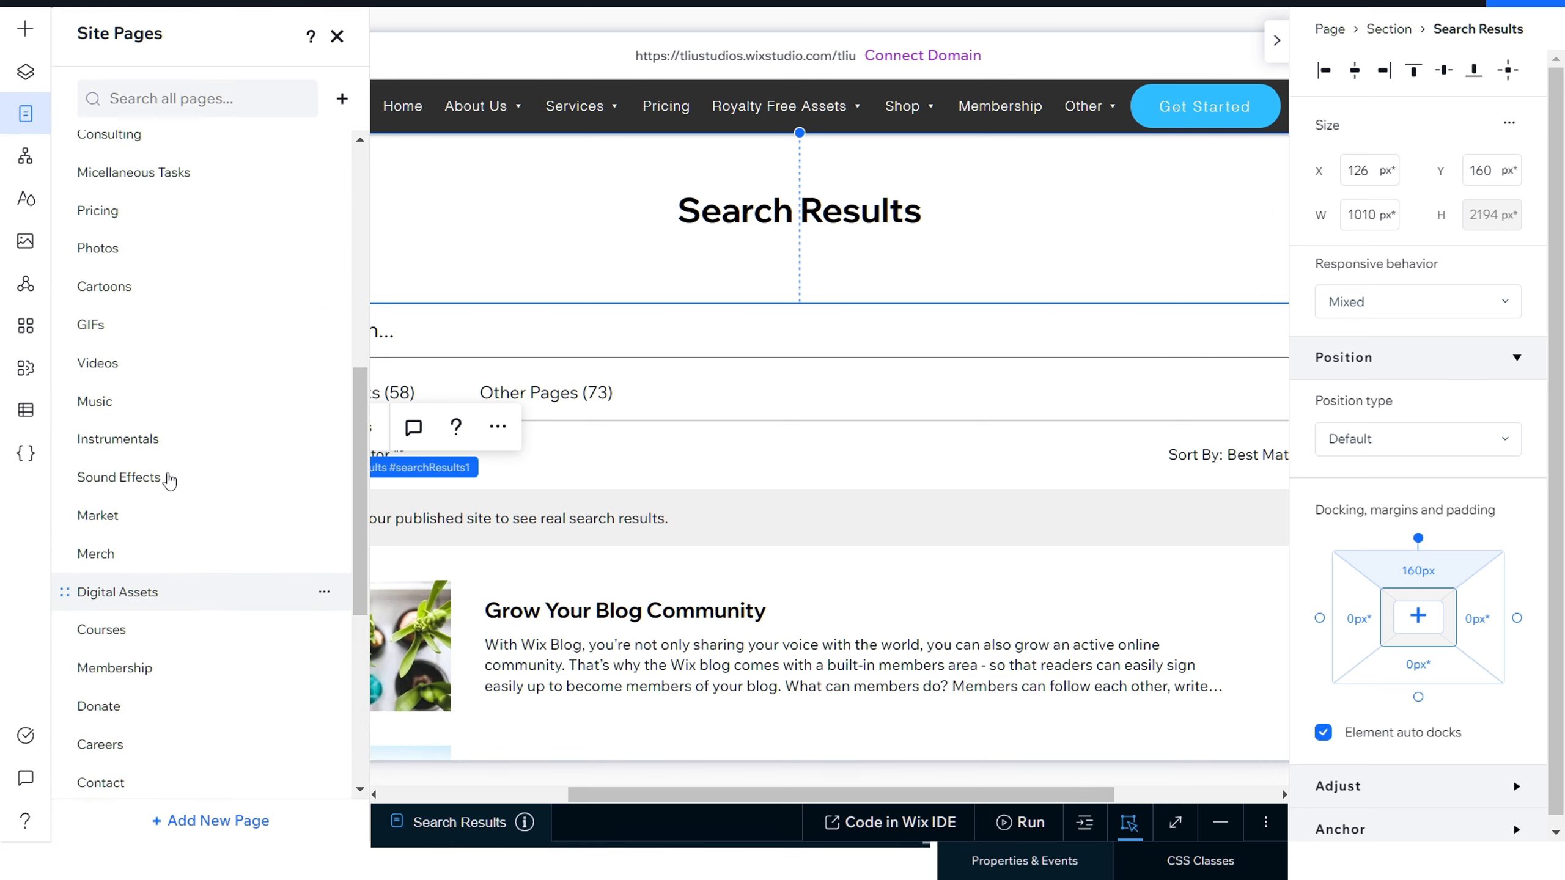
scroll(170, 480, up, 5)
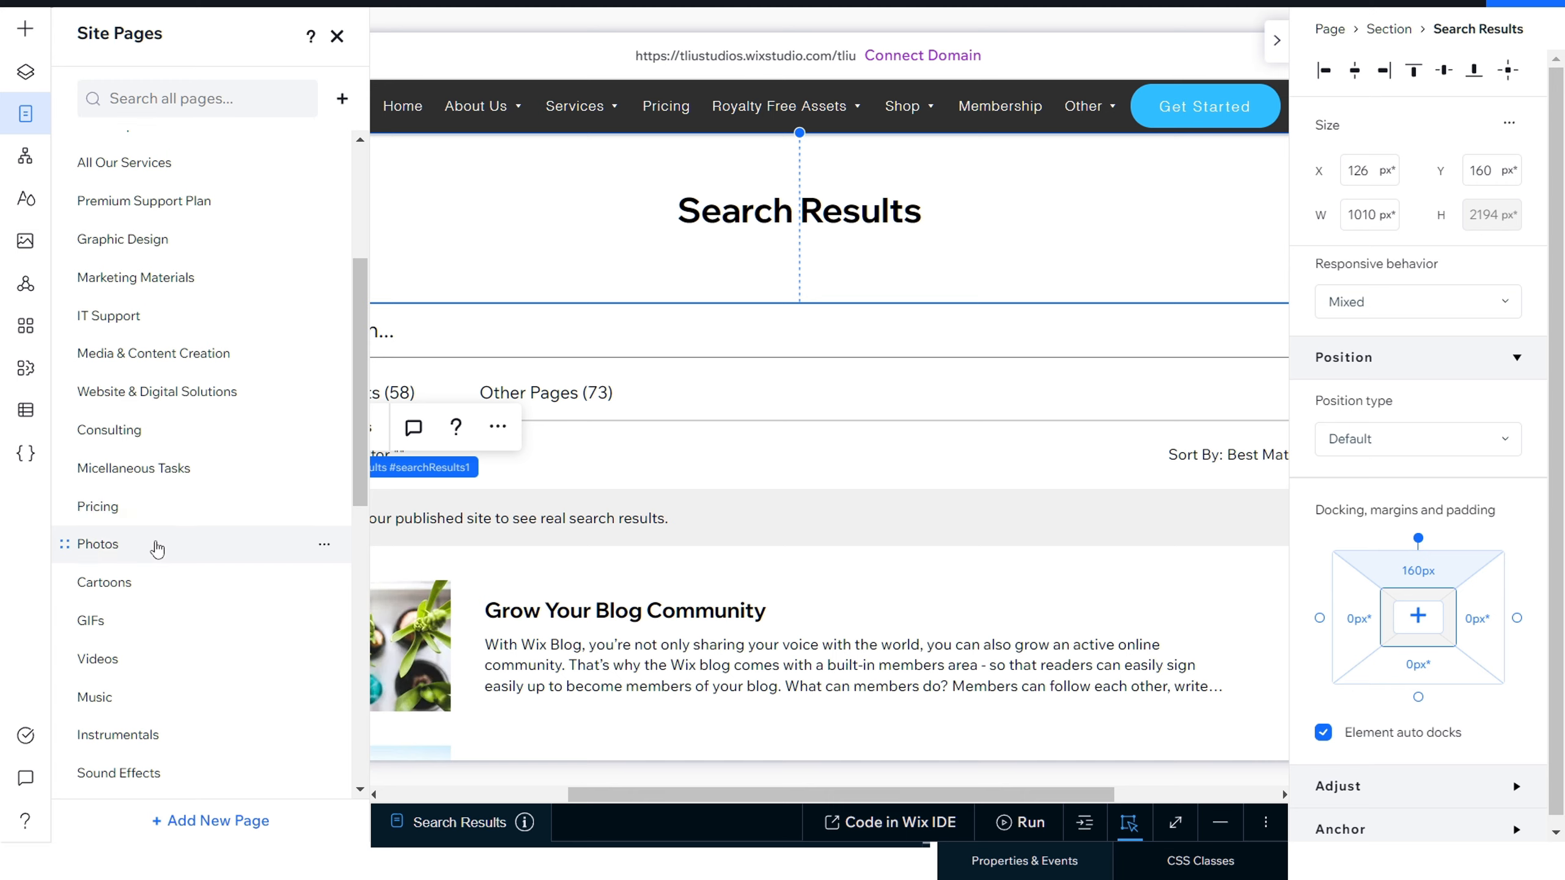
click(157, 545)
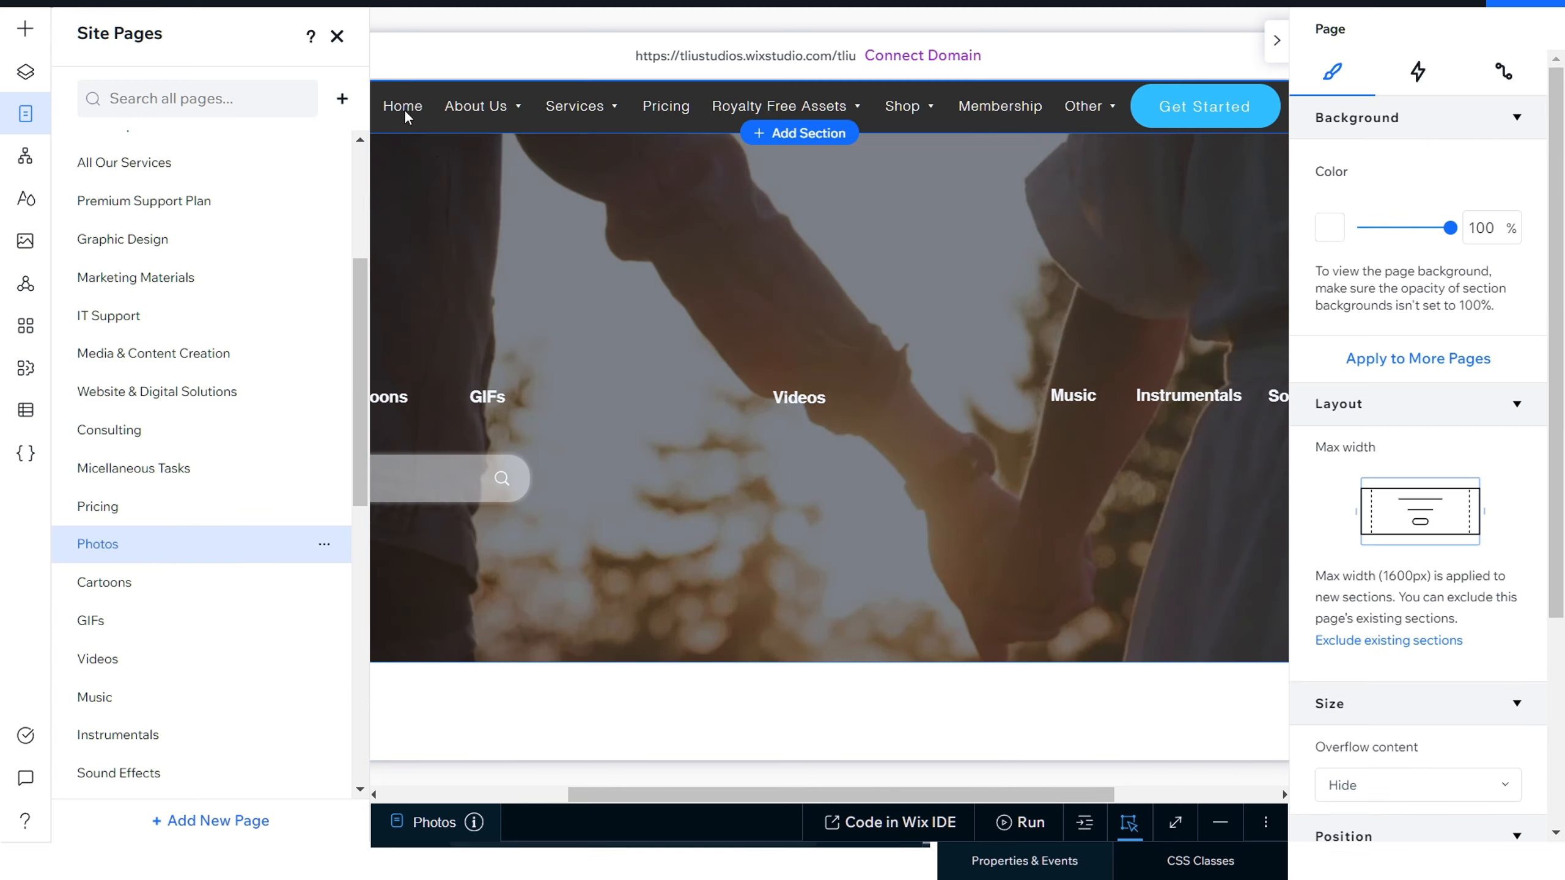
click(337, 35)
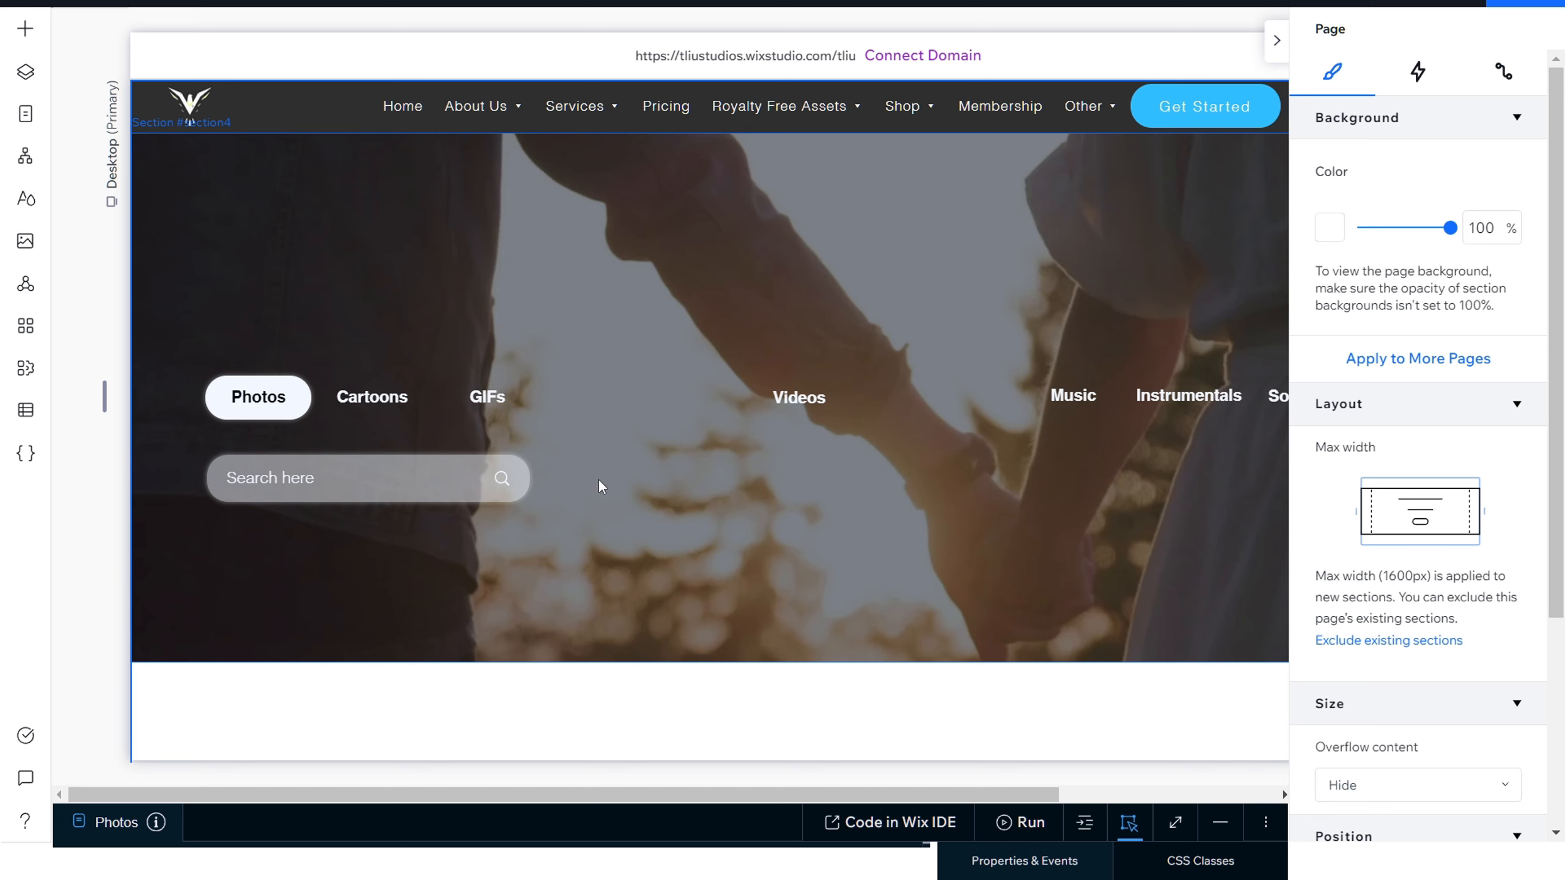
Step: Open the search bar's settings and review the suggestion, icon, placeholder and clear button options
click(376, 493)
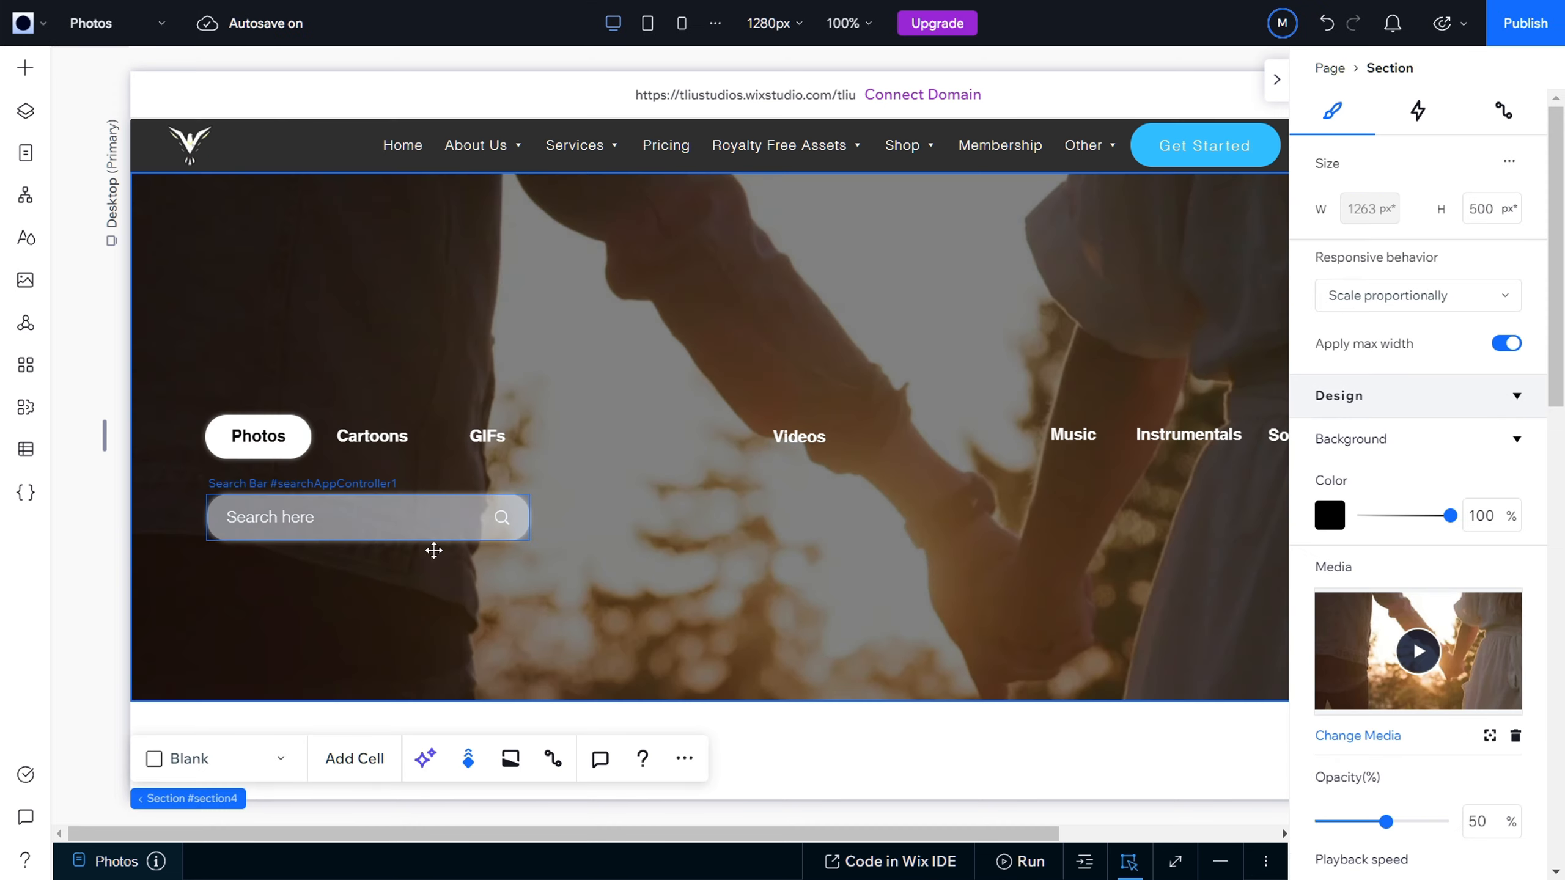
click(393, 517)
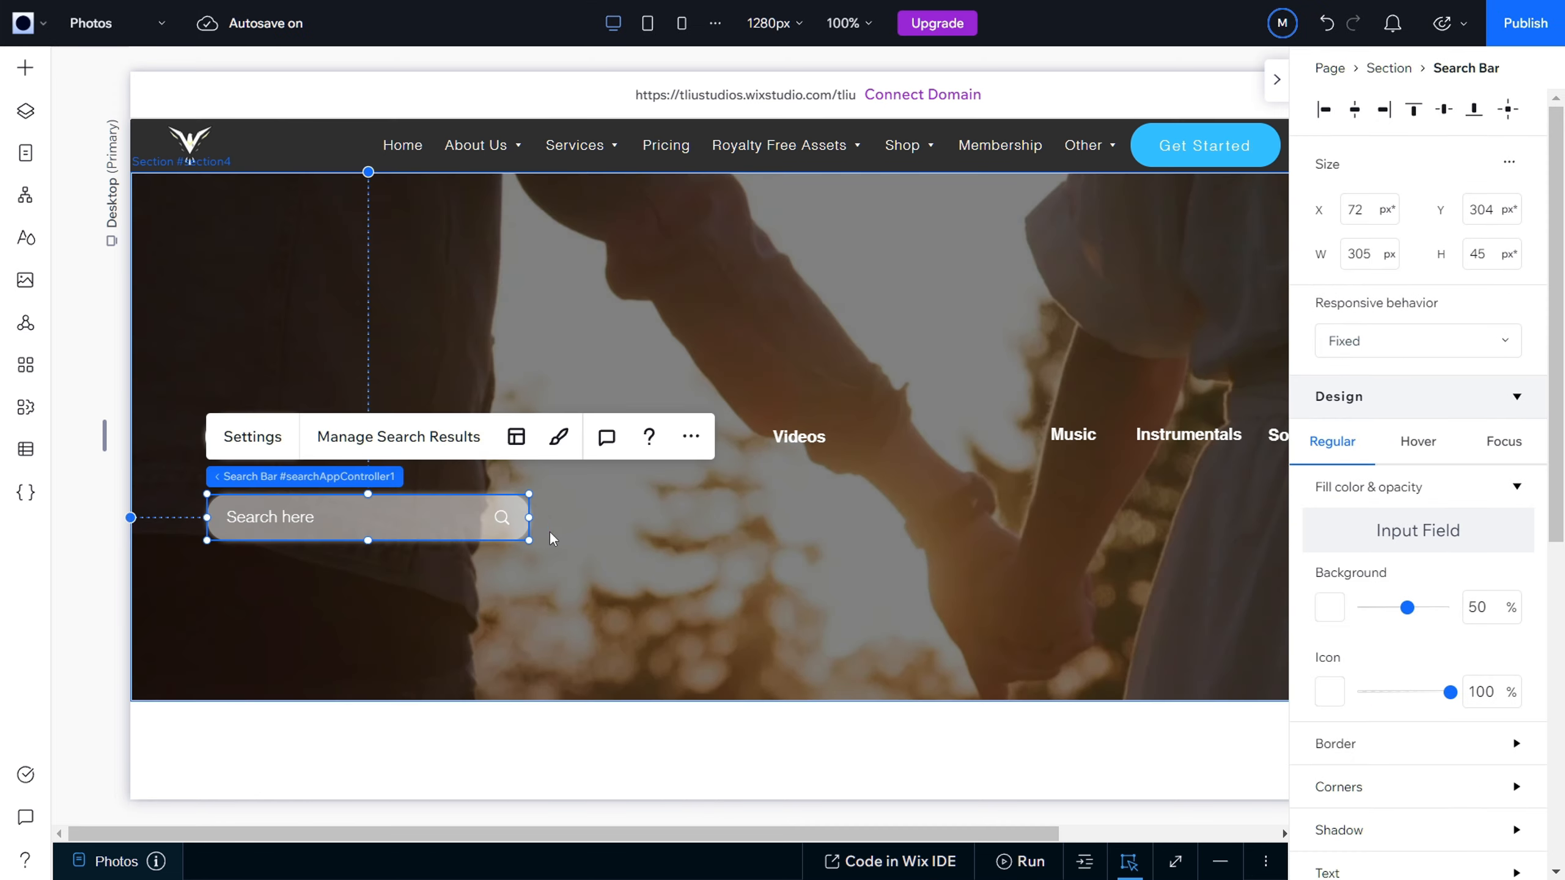
click(238, 436)
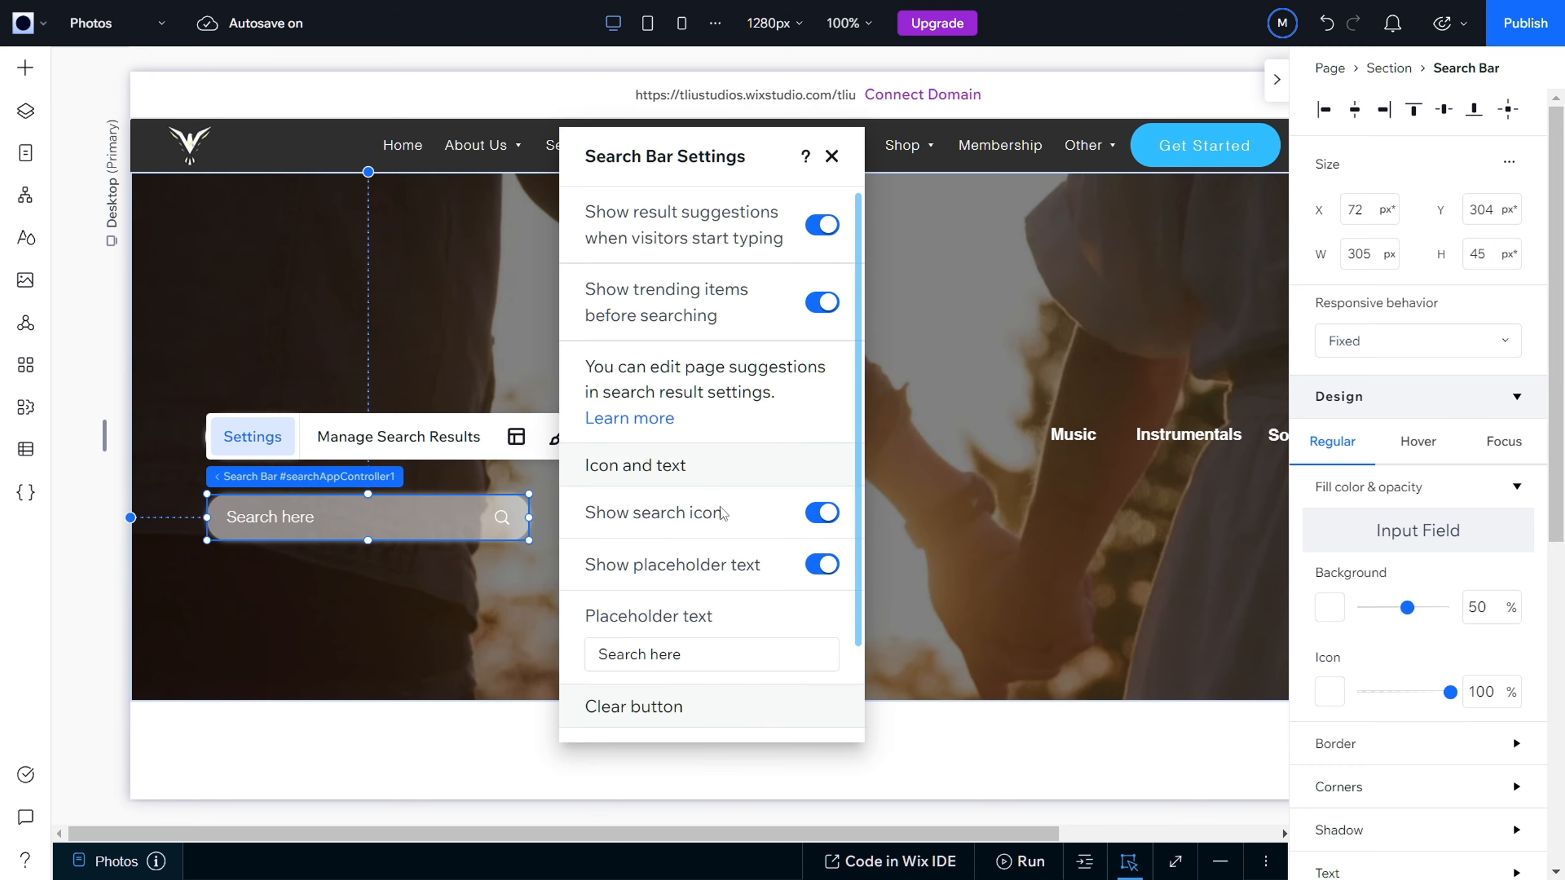
scroll(724, 510, down, 2)
scroll(724, 510, up, 2)
scroll(724, 510, down, 2)
scroll(725, 510, up, 2)
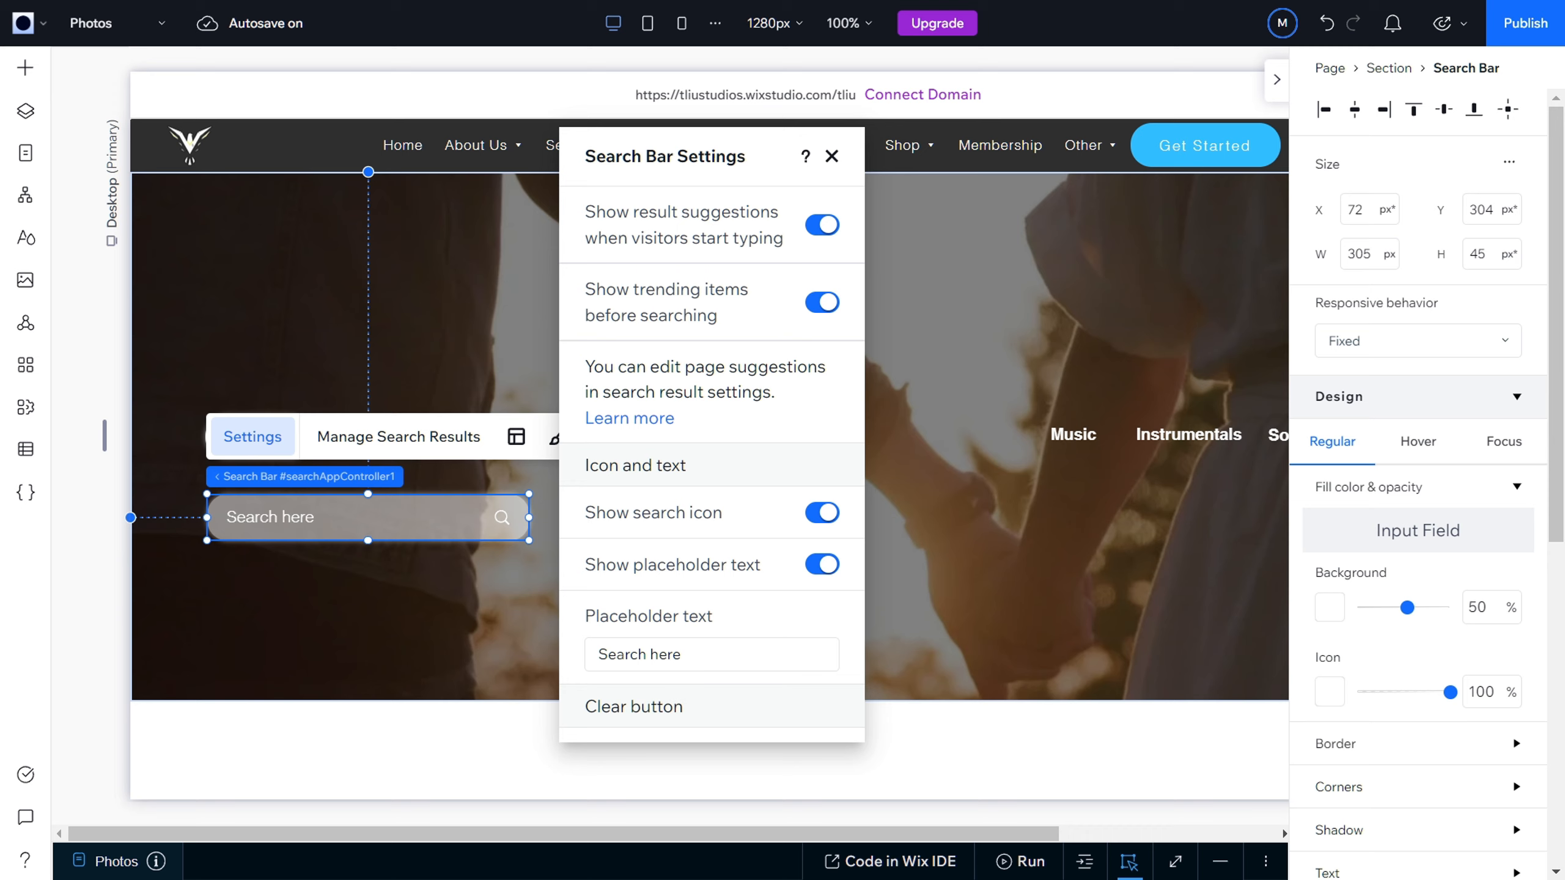
Step: Try hiding the search icon, turn it back on, and close the search bar's settings
click(817, 520)
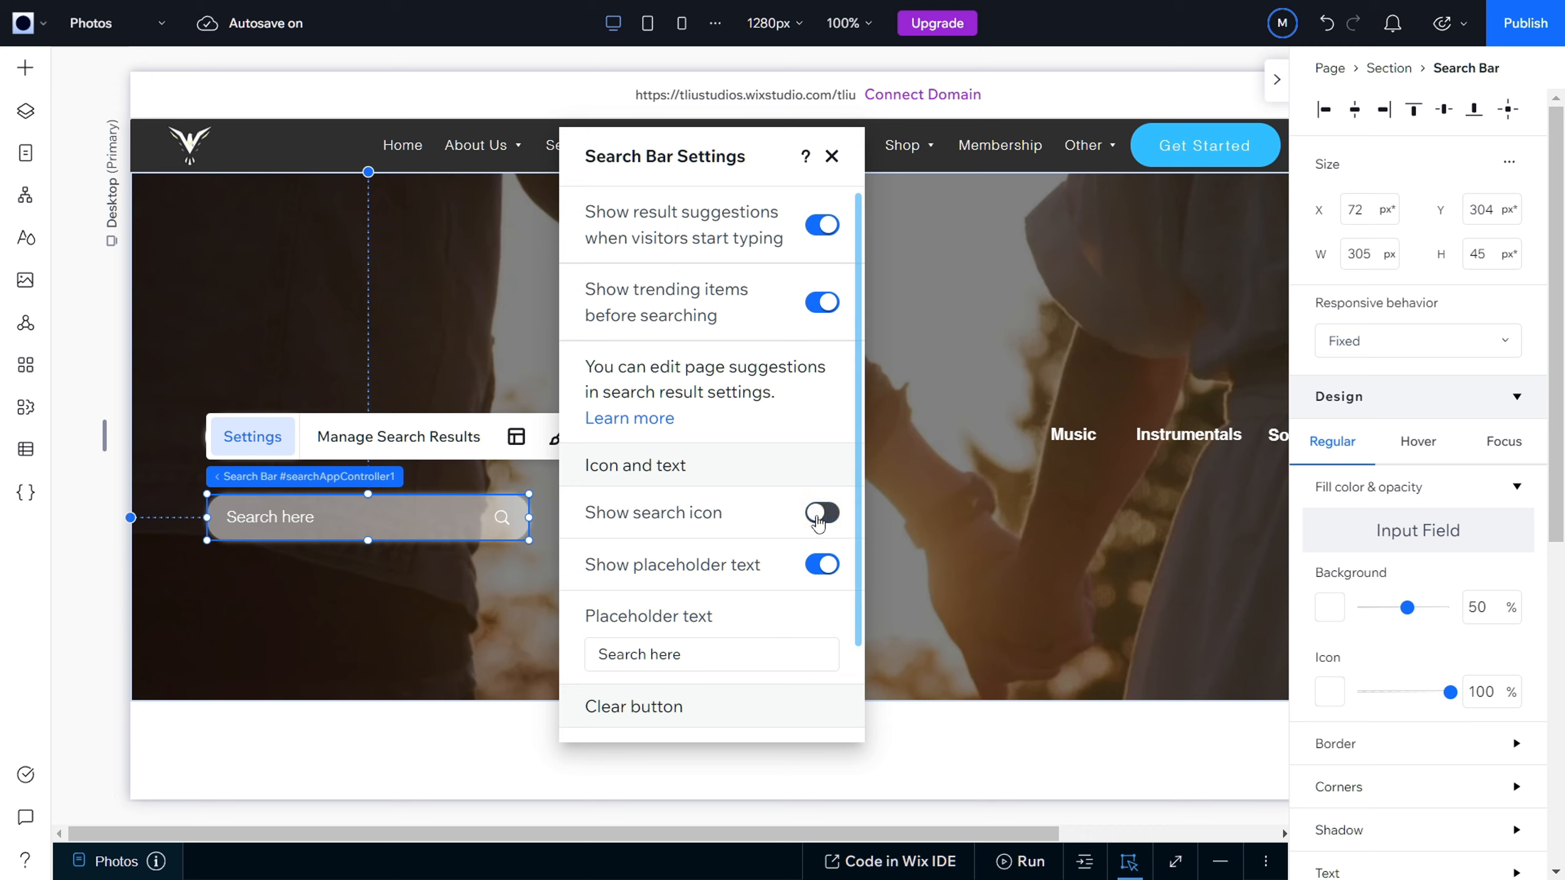
click(818, 521)
scroll(829, 574, down, 2)
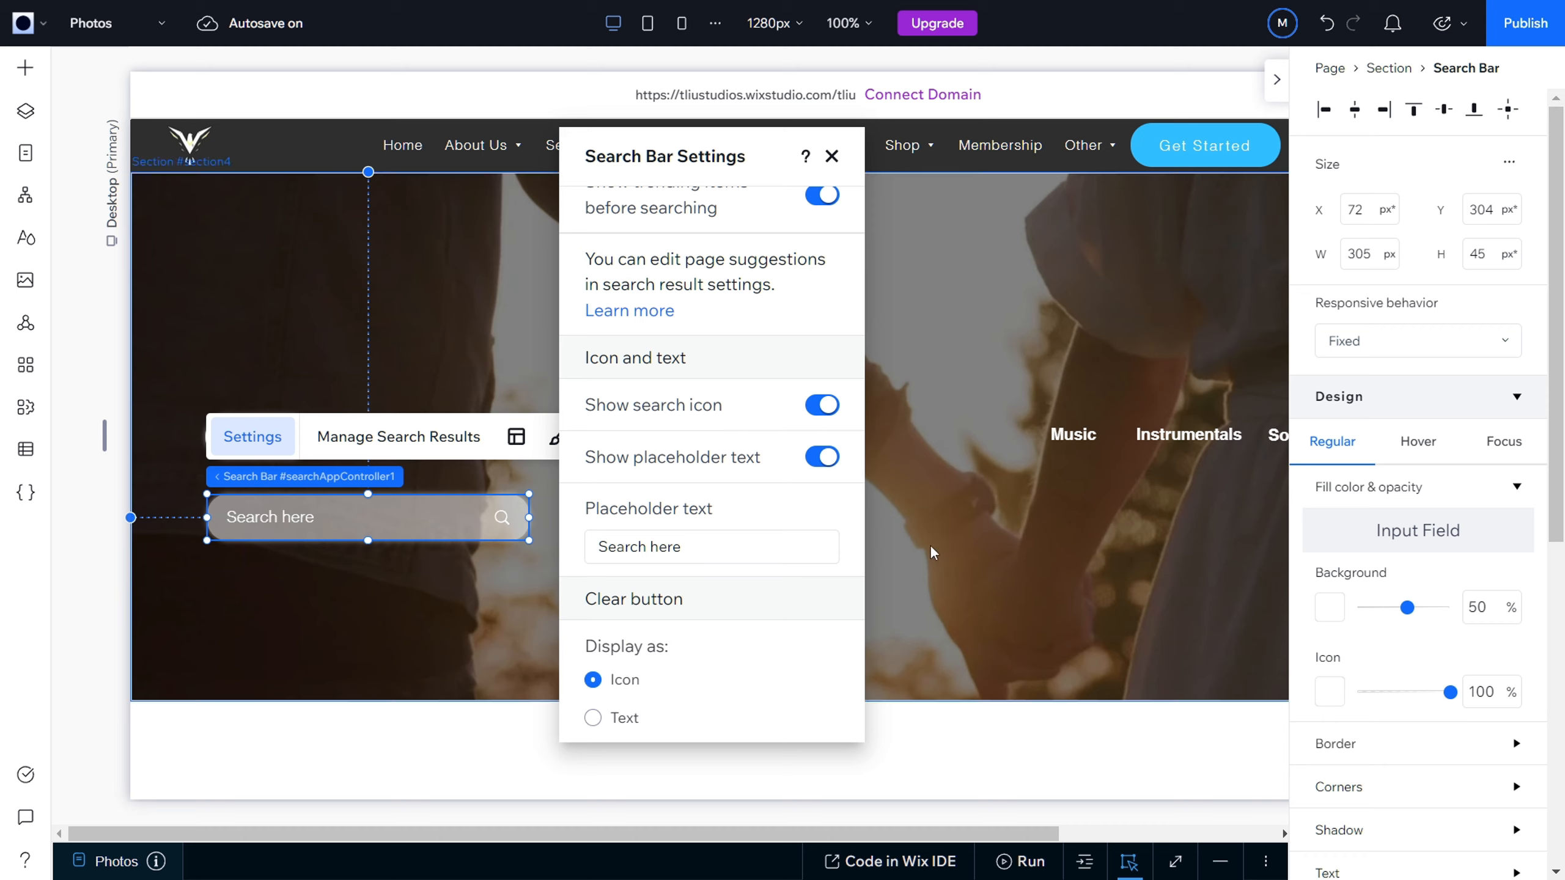
scroll(711, 419, up, 2)
click(832, 157)
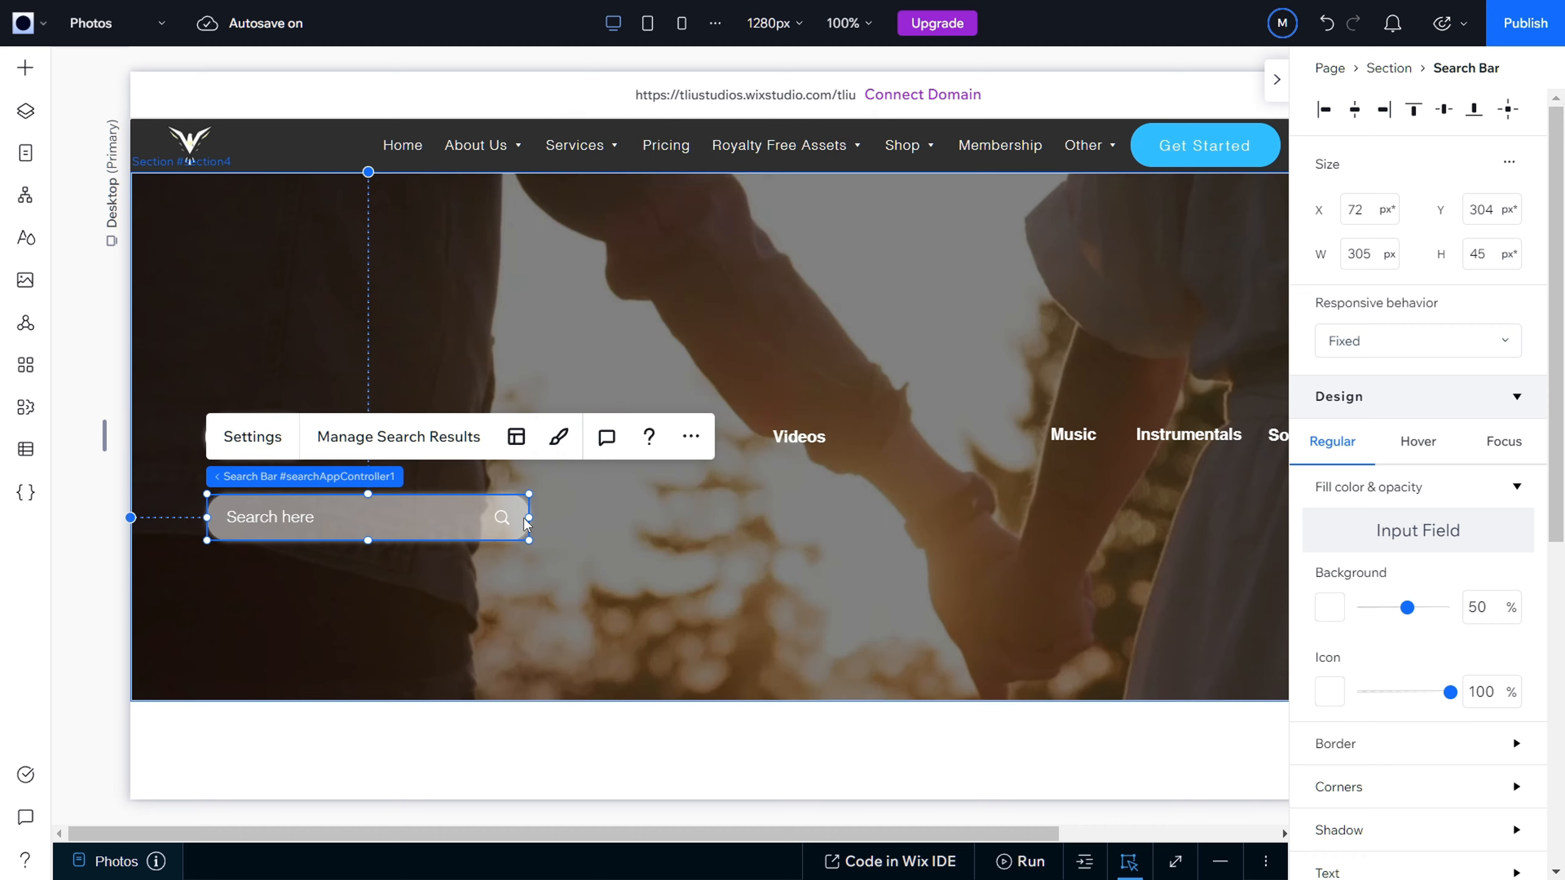
Step: Widen the search bar to 977 px, ending under the Instrumentals button's far edge, and shift it to X 73, Y 308
drag(529, 517, 1242, 521)
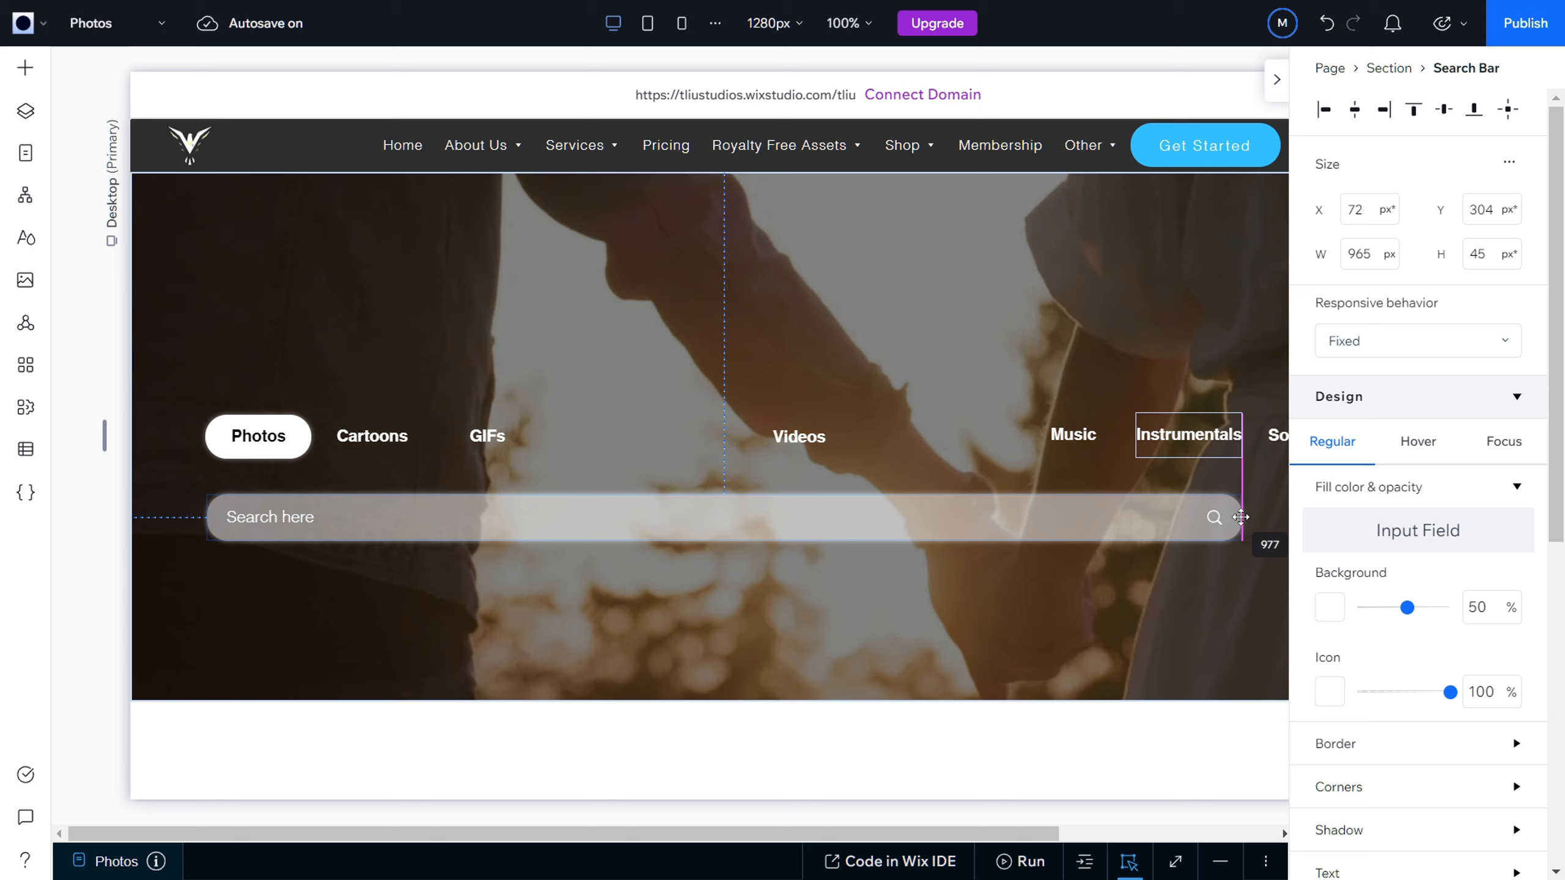
click(339, 536)
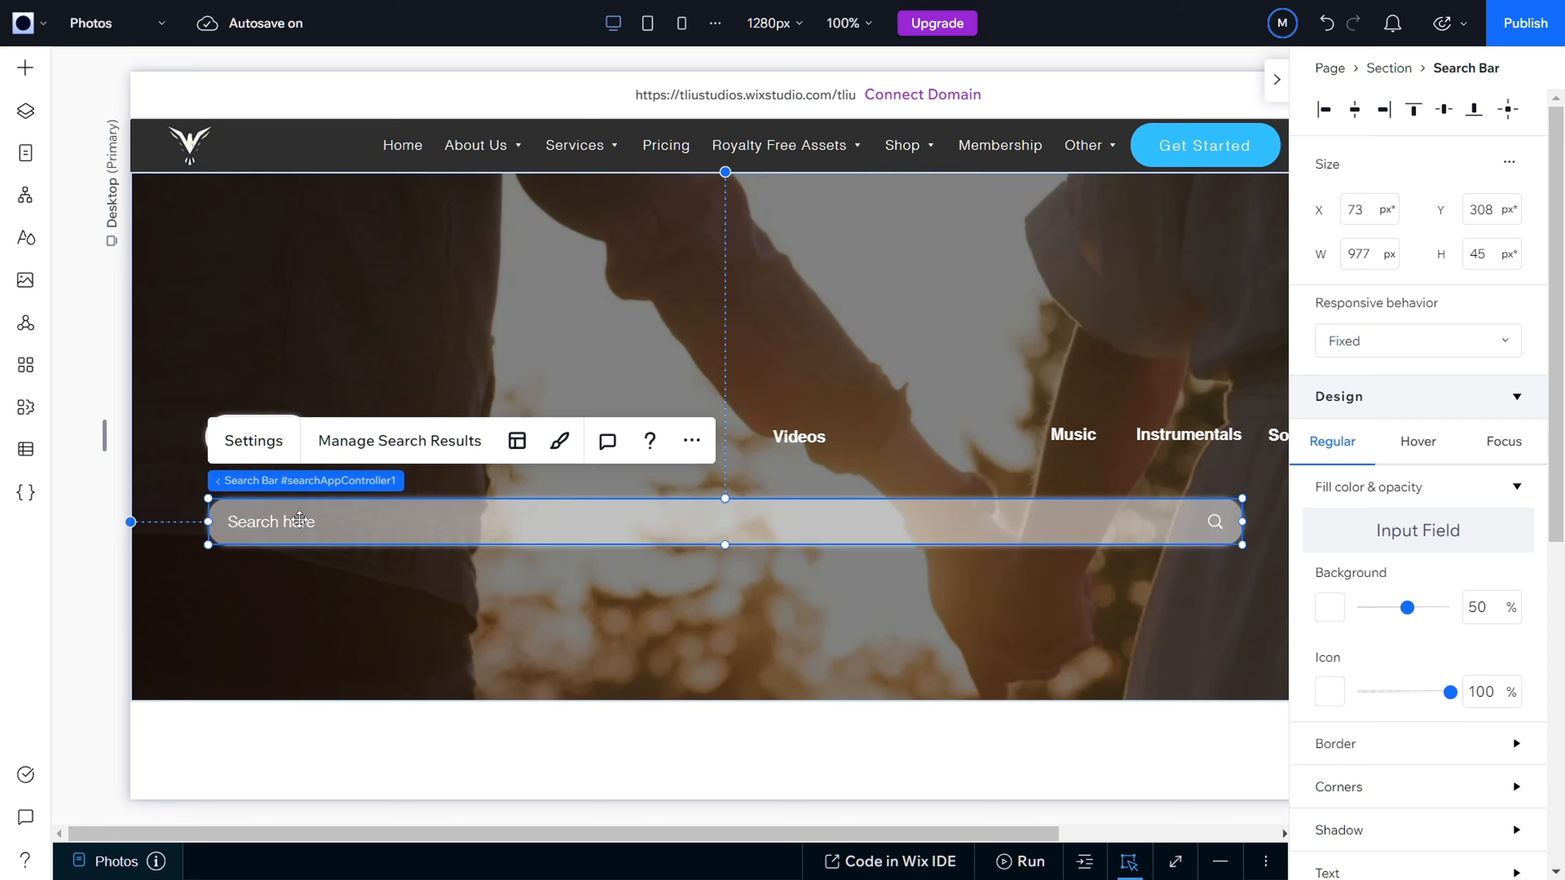
Step: Change the search bar's placeholder text to "Search for photos" and close its settings
click(253, 441)
click(298, 195)
click(265, 440)
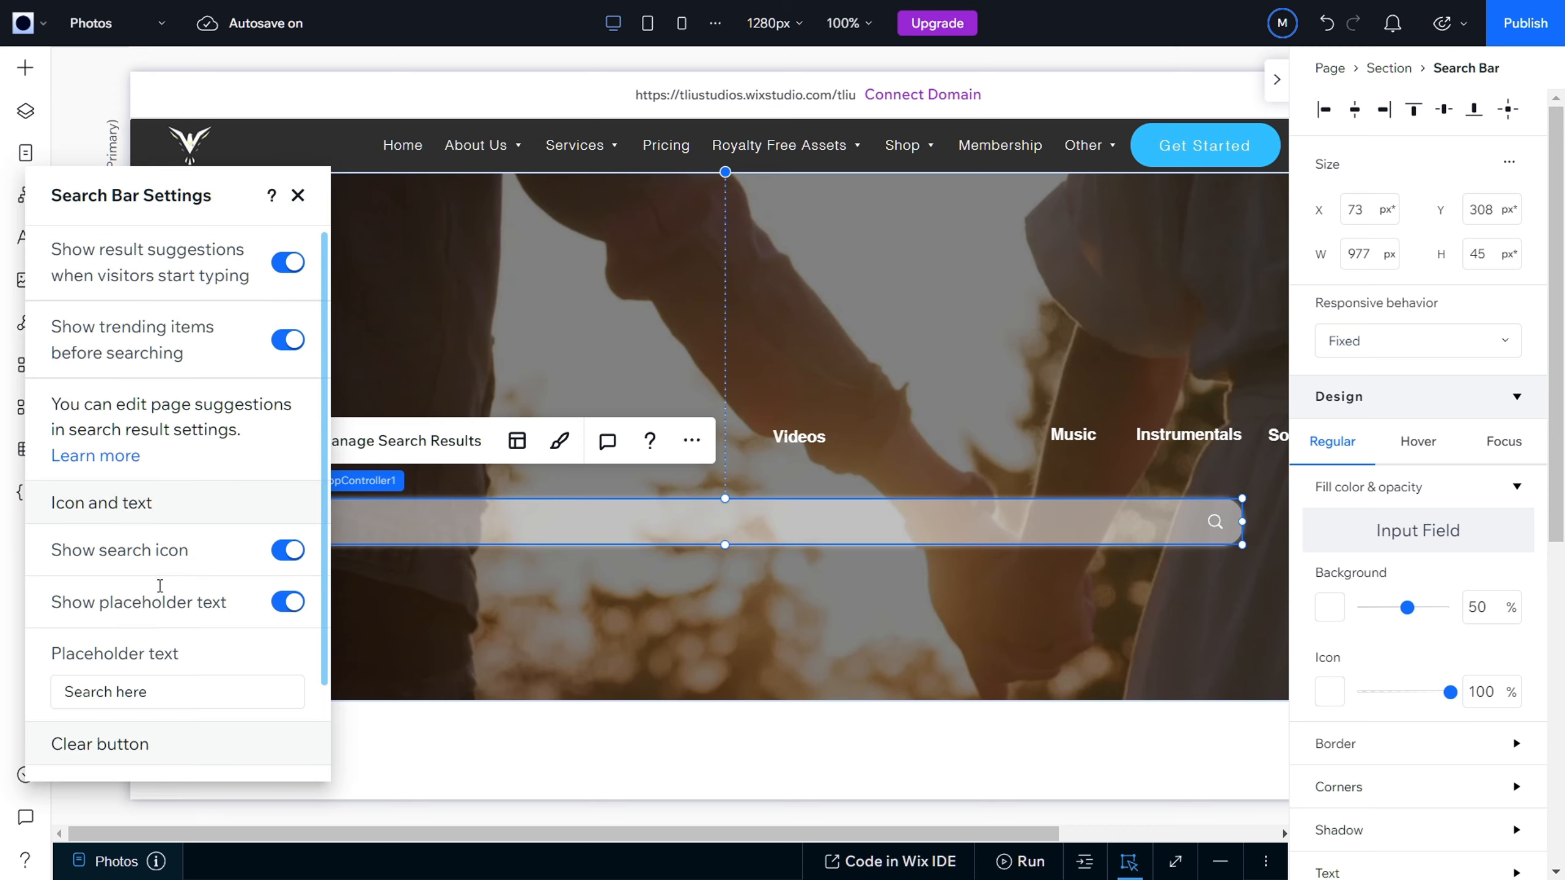
scroll(163, 586, down, 2)
click(165, 587)
double_click(165, 586)
triple_click(165, 587)
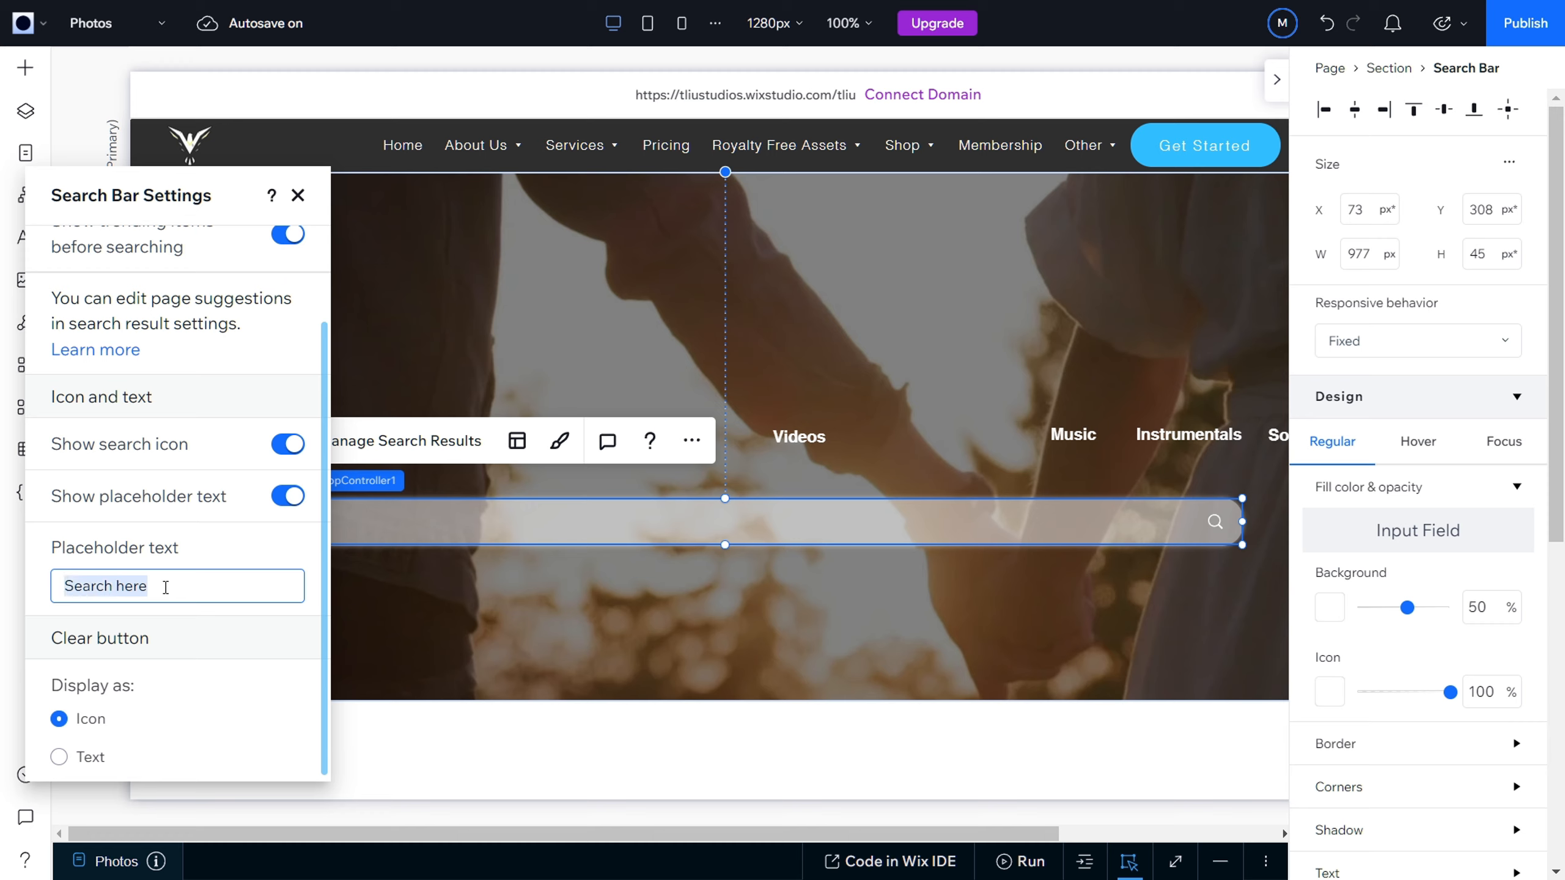
text(Se)
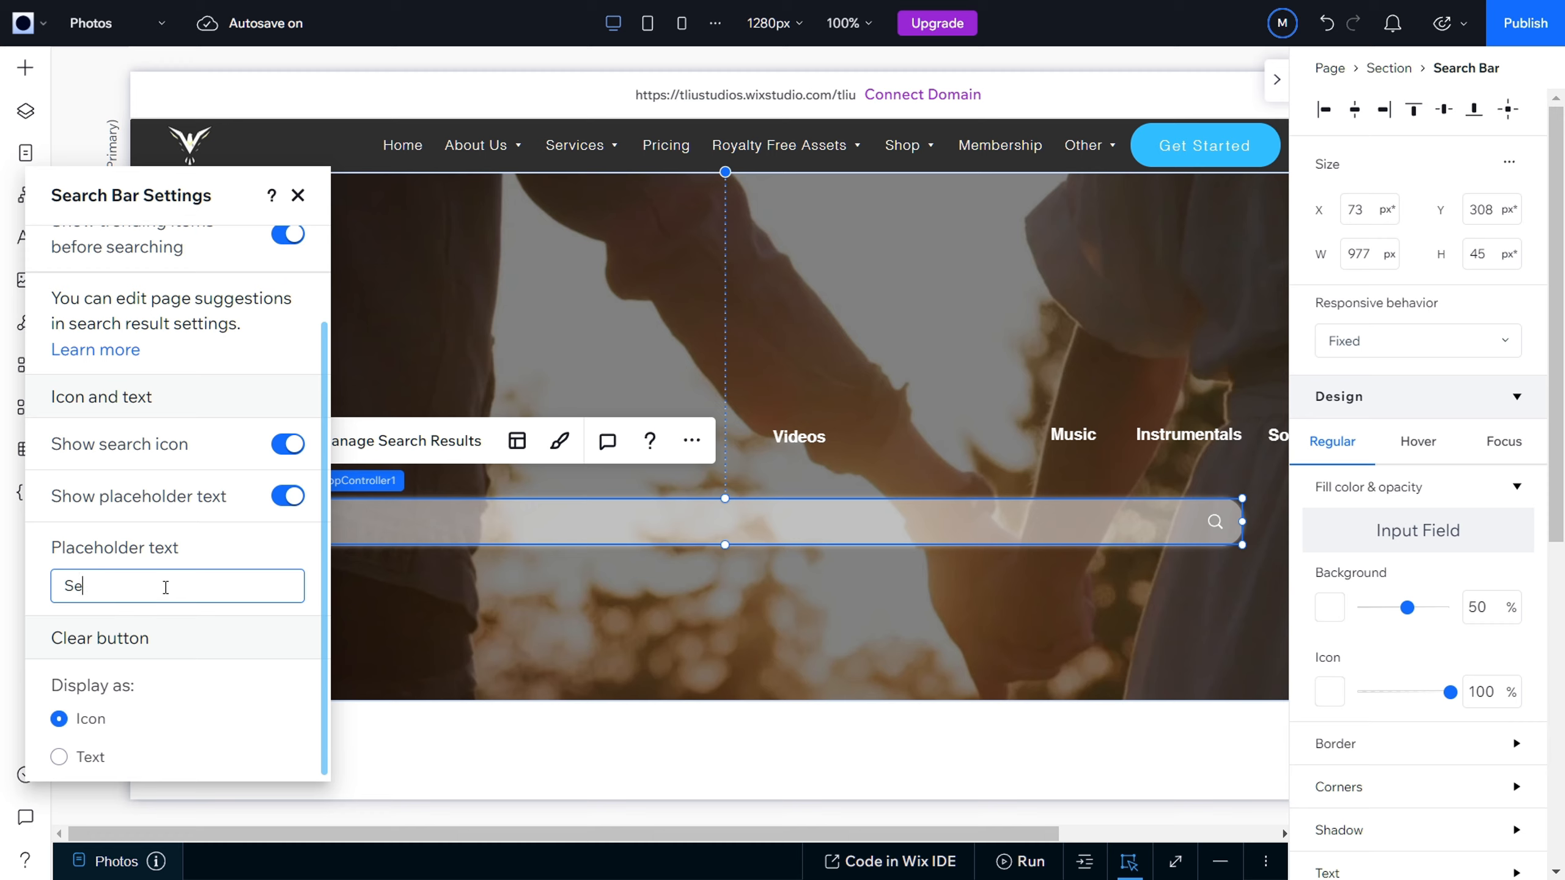
text(arch for photos)
click(298, 196)
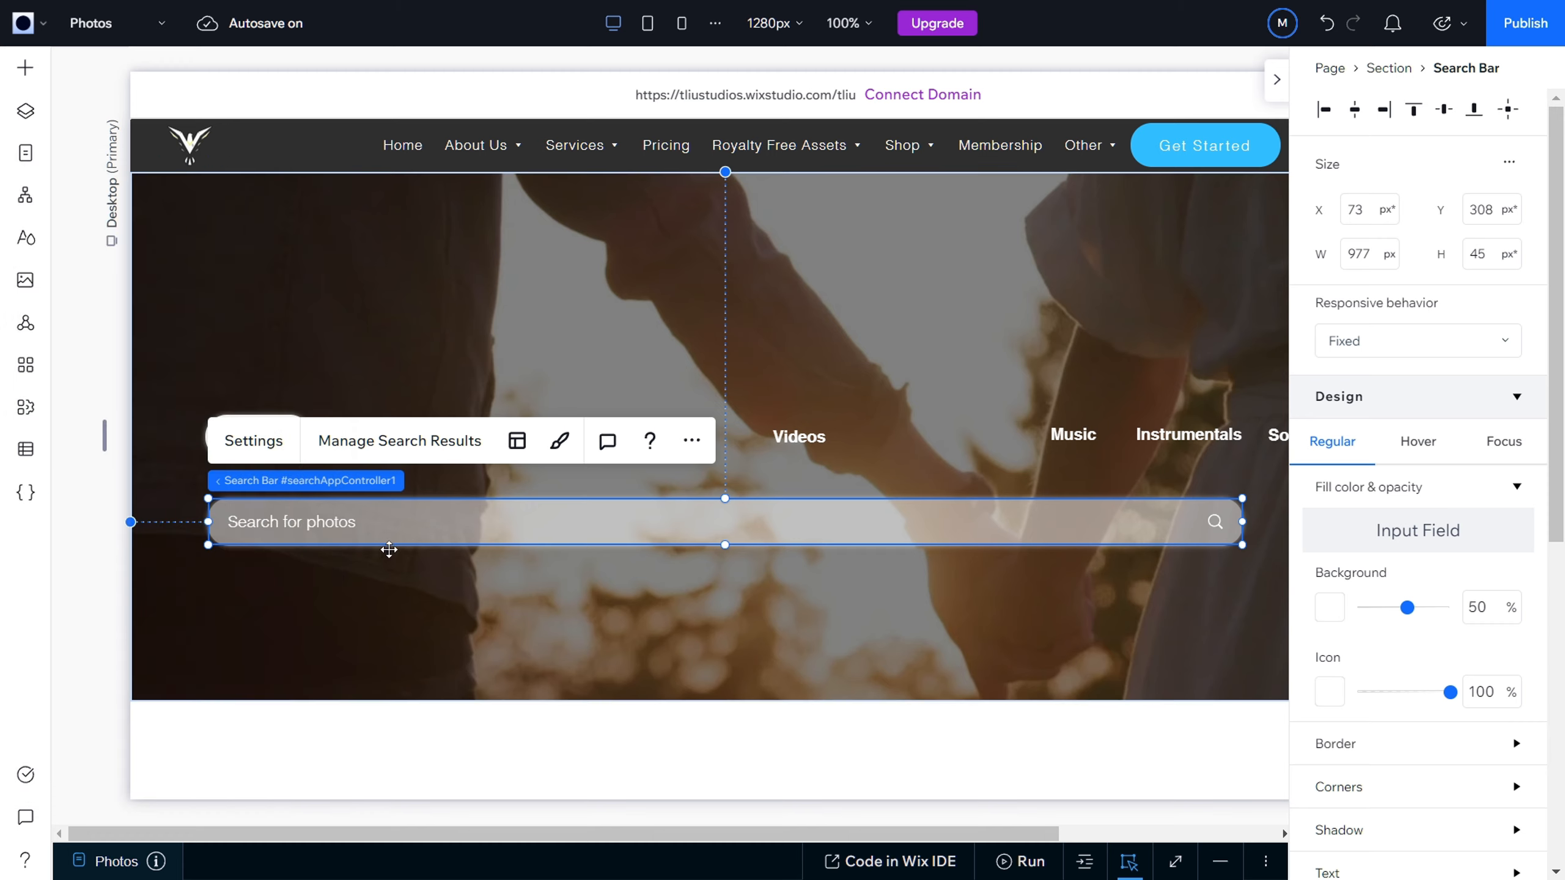
Step: Move the search bar slightly lower beneath the category buttons, to X 71, Y 317
click(429, 625)
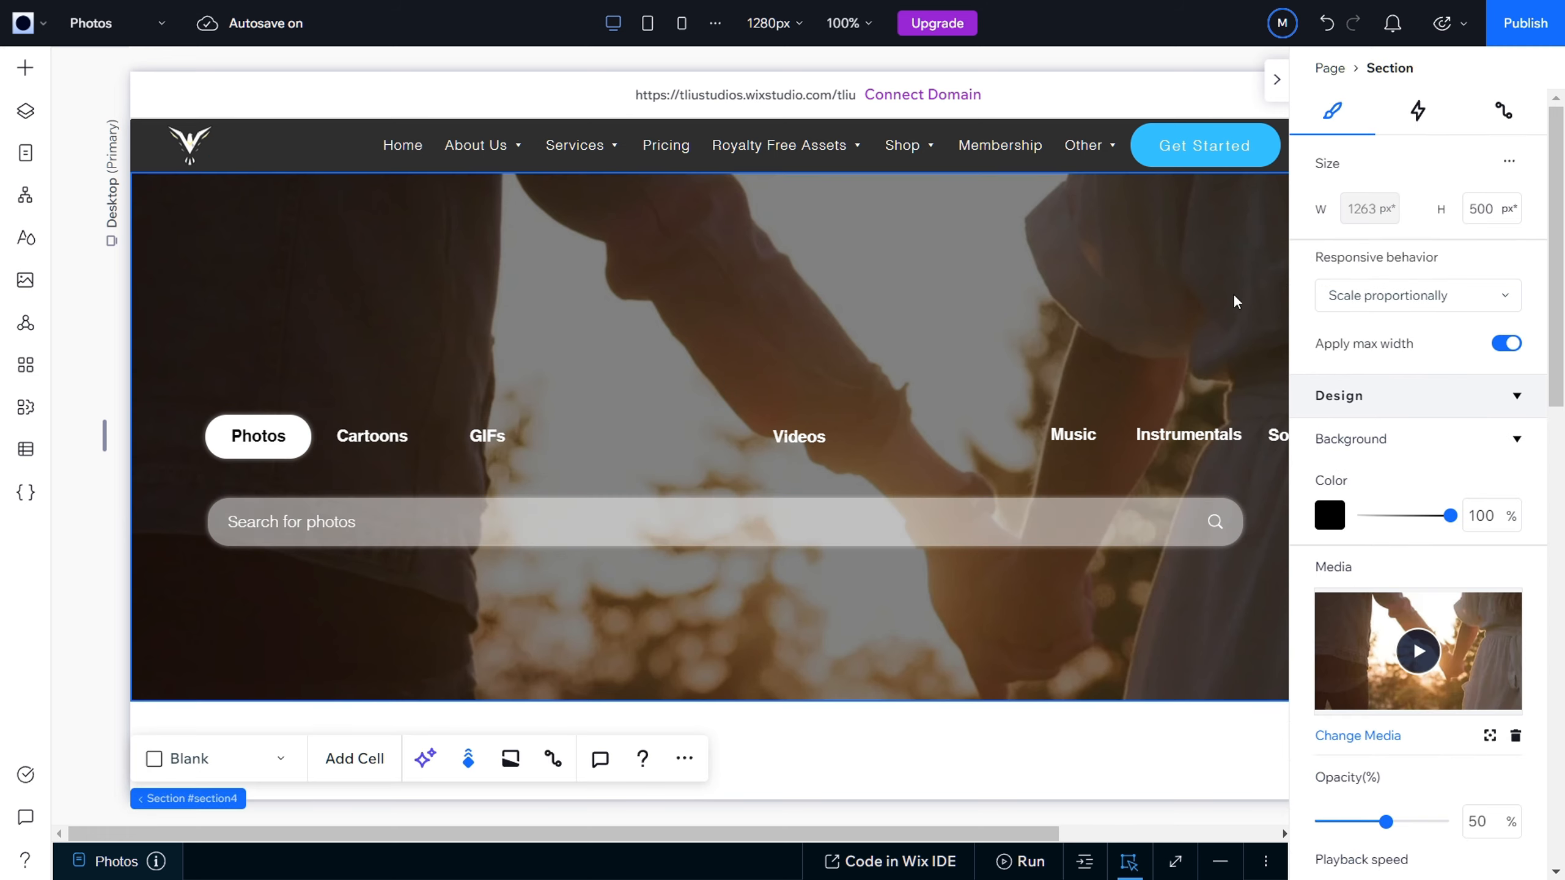
click(618, 522)
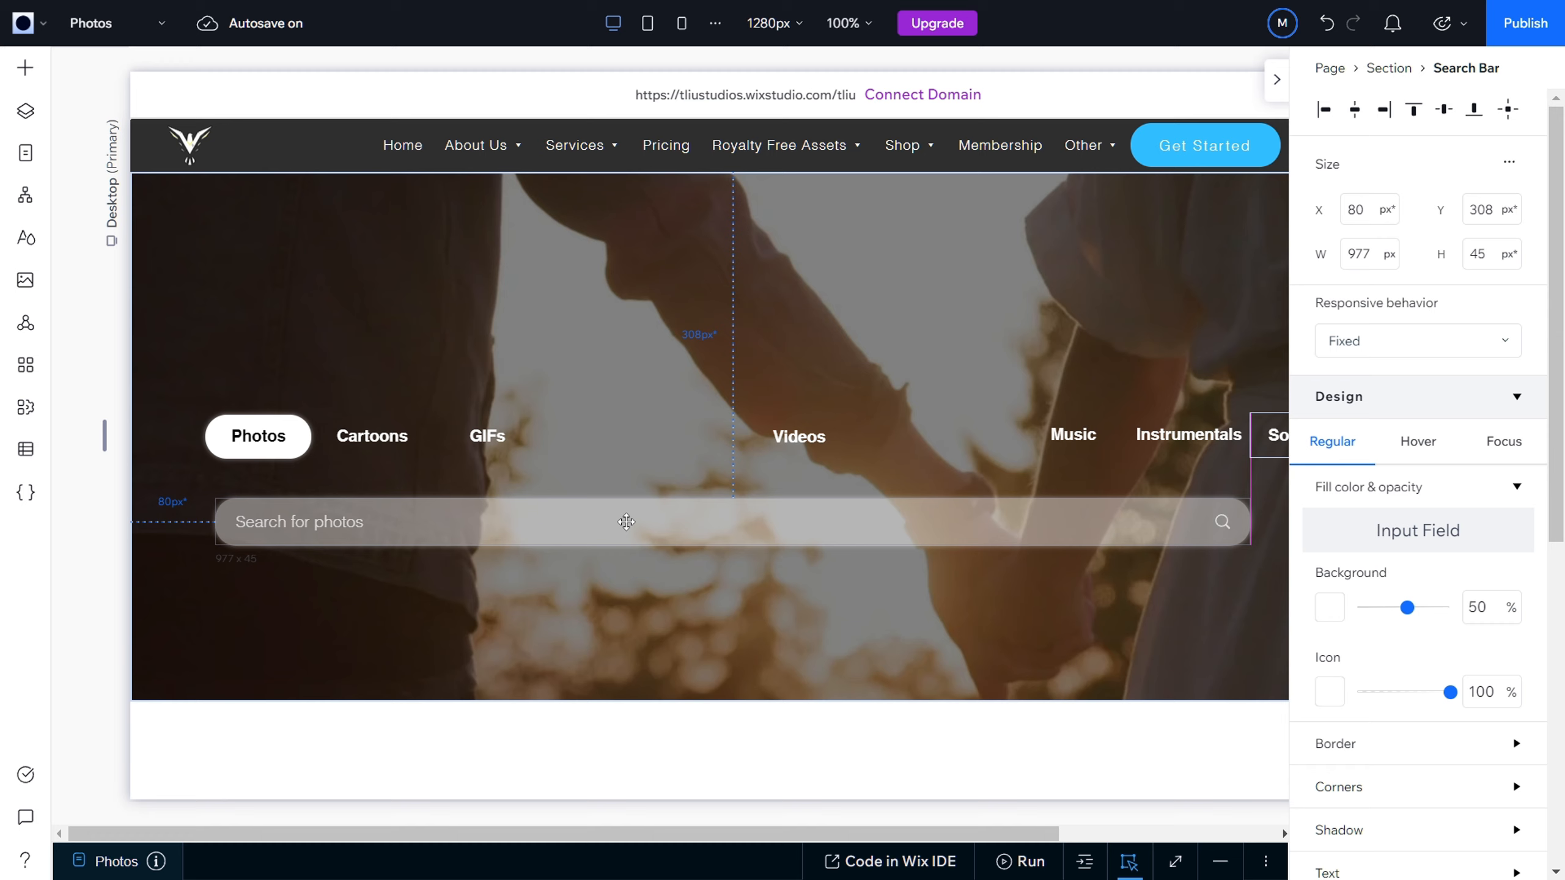
drag(618, 522, 611, 523)
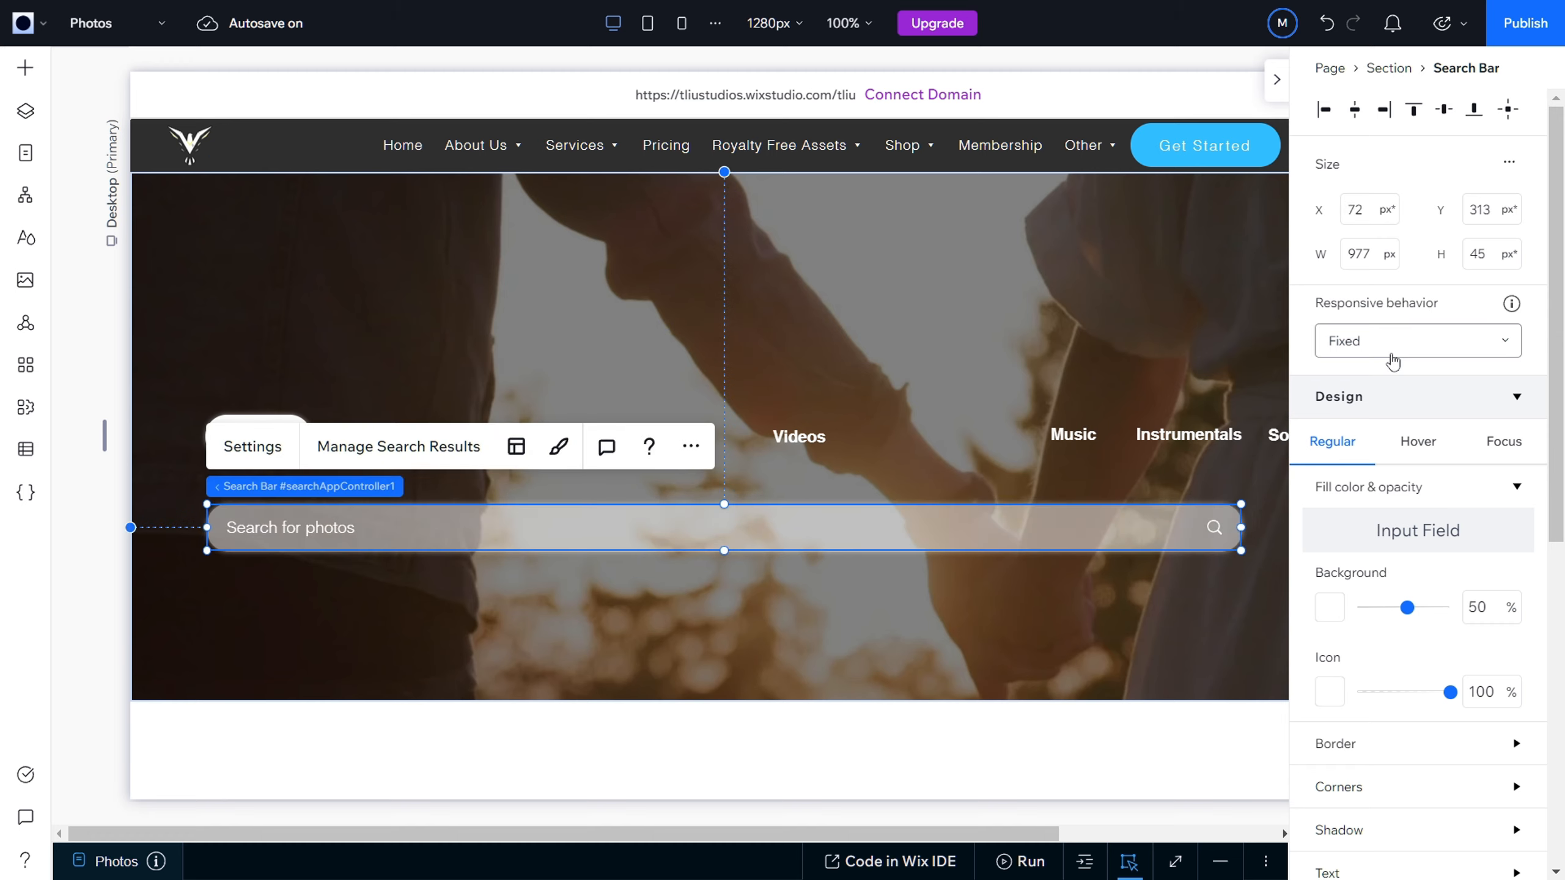
click(1359, 211)
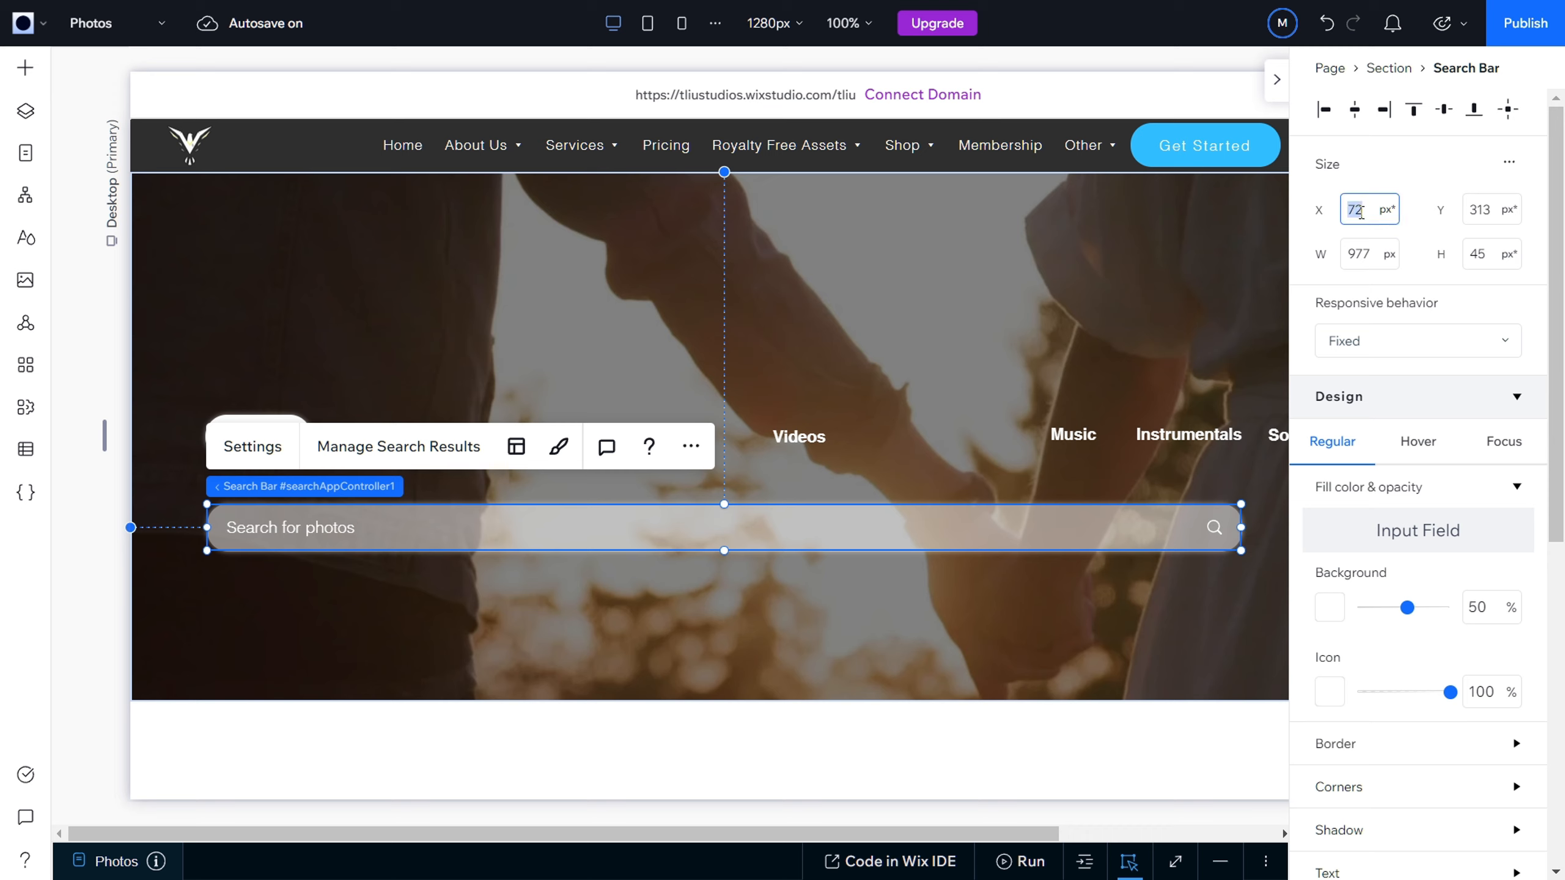
text(70)
key(Return)
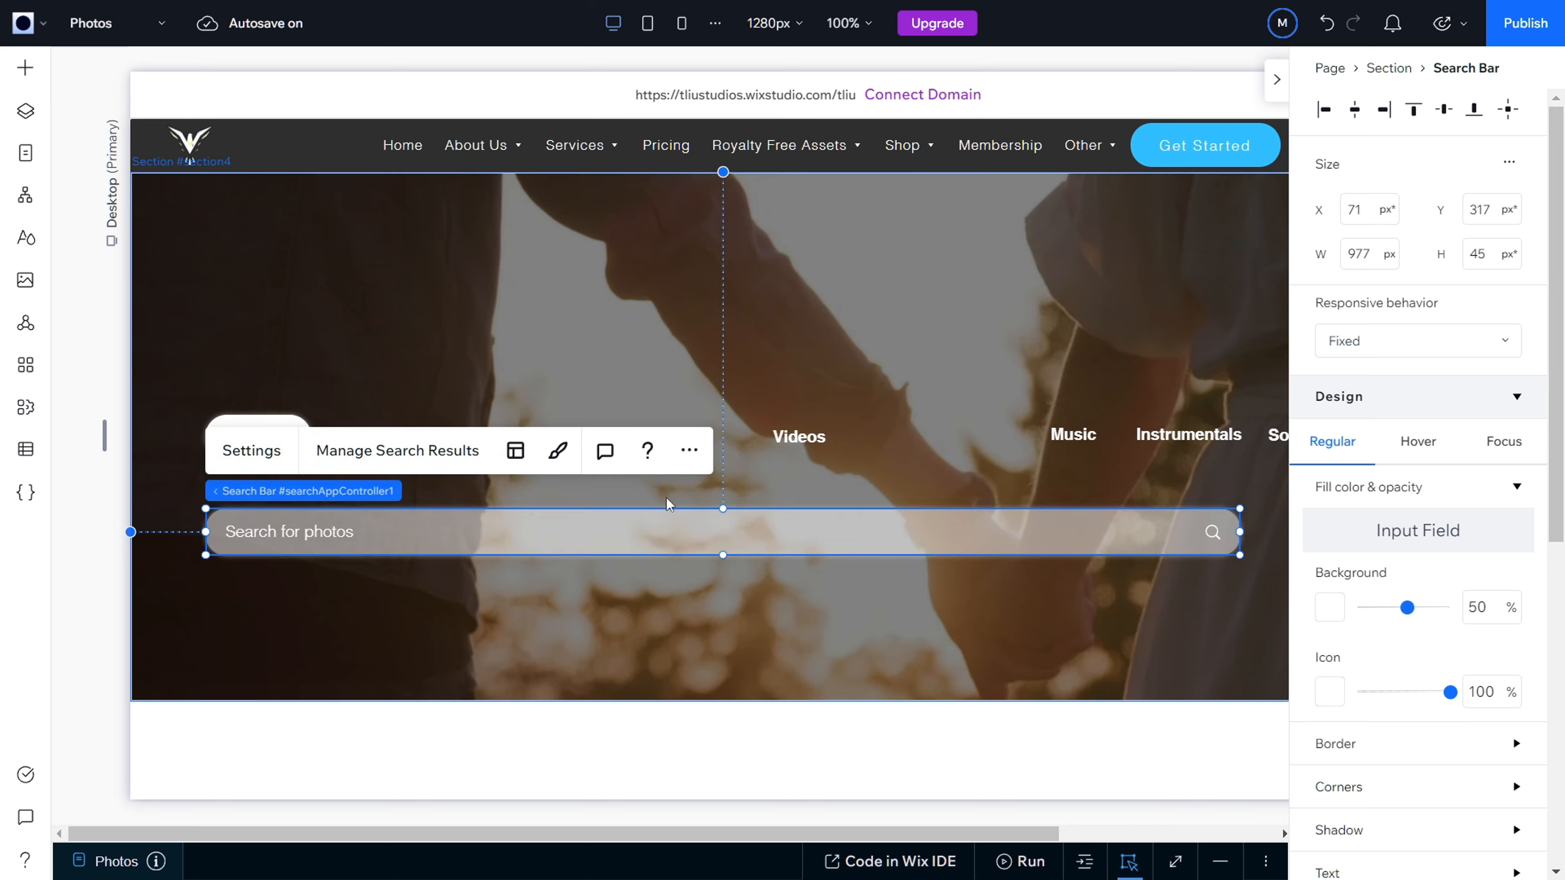
Step: Try to set the Photos button's X position to 70 px
click(244, 470)
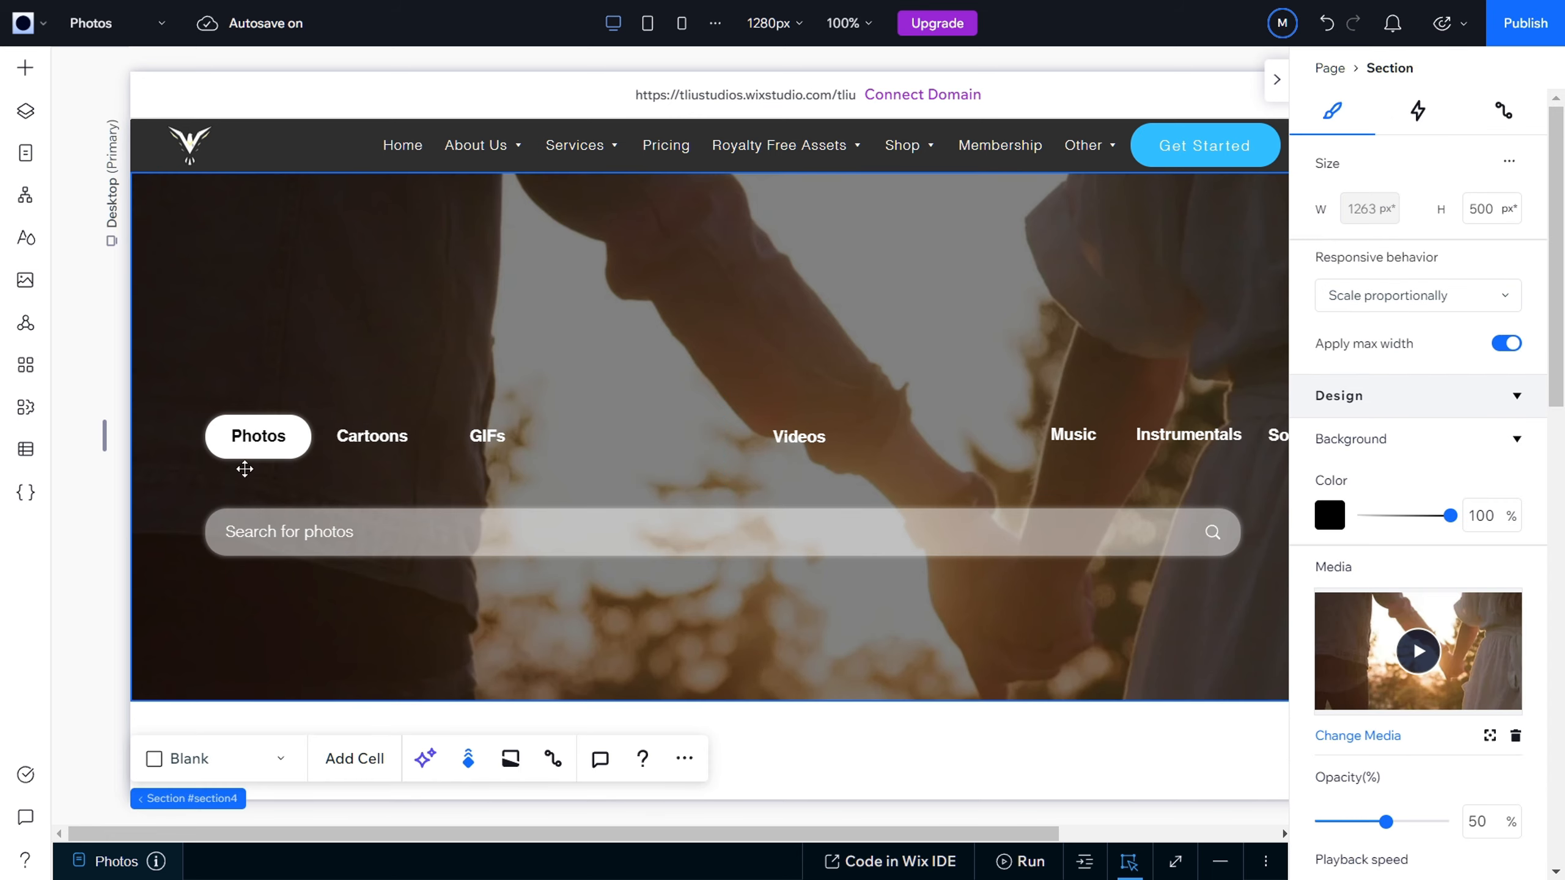
click(235, 440)
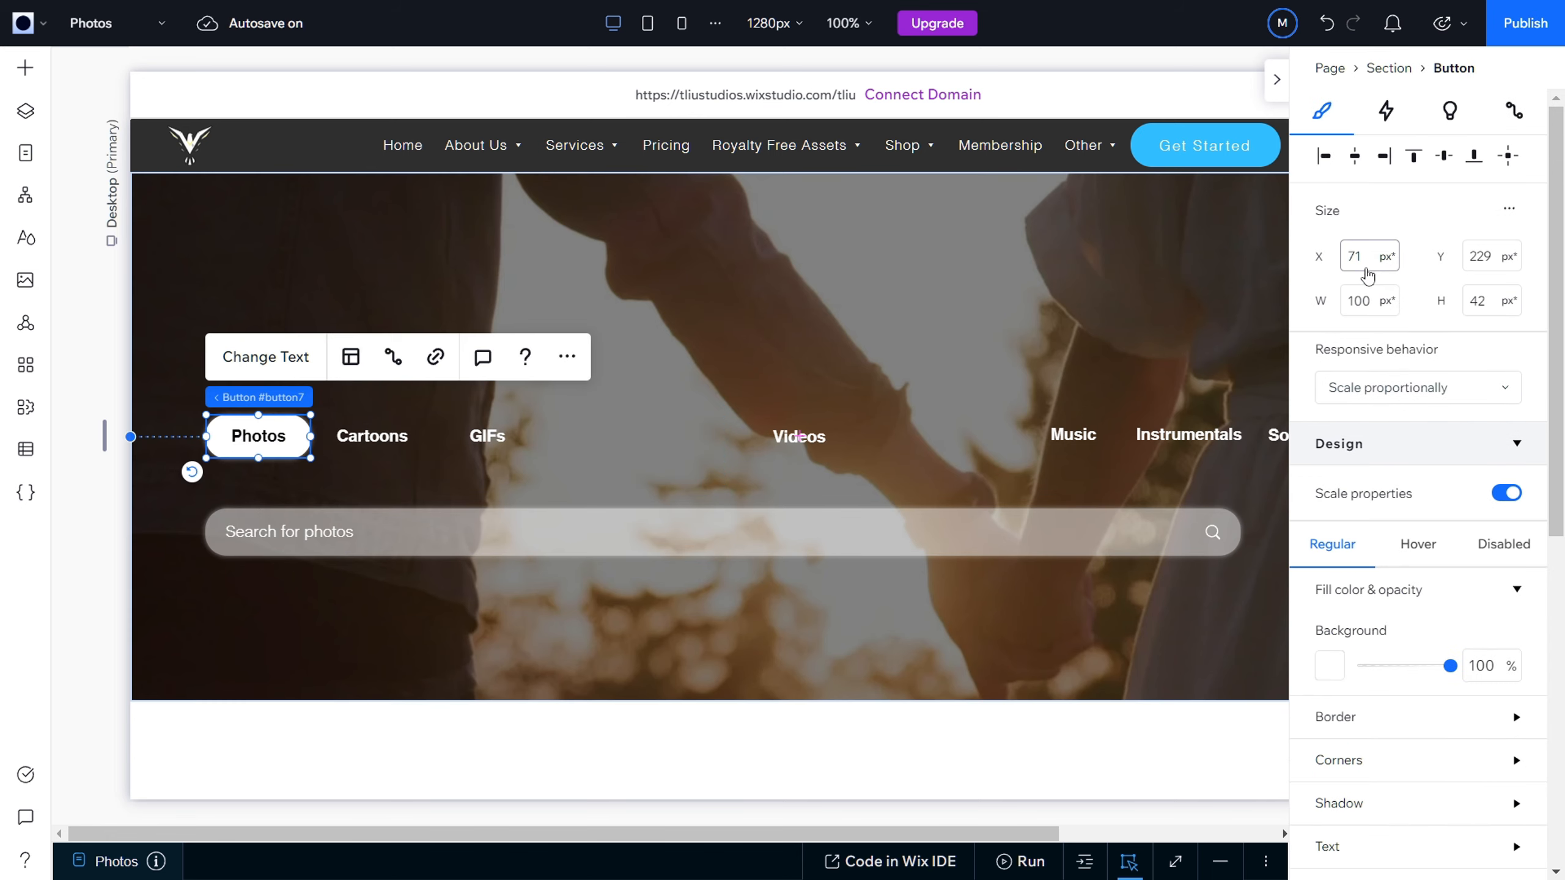
click(1364, 264)
text(70)
key(Return)
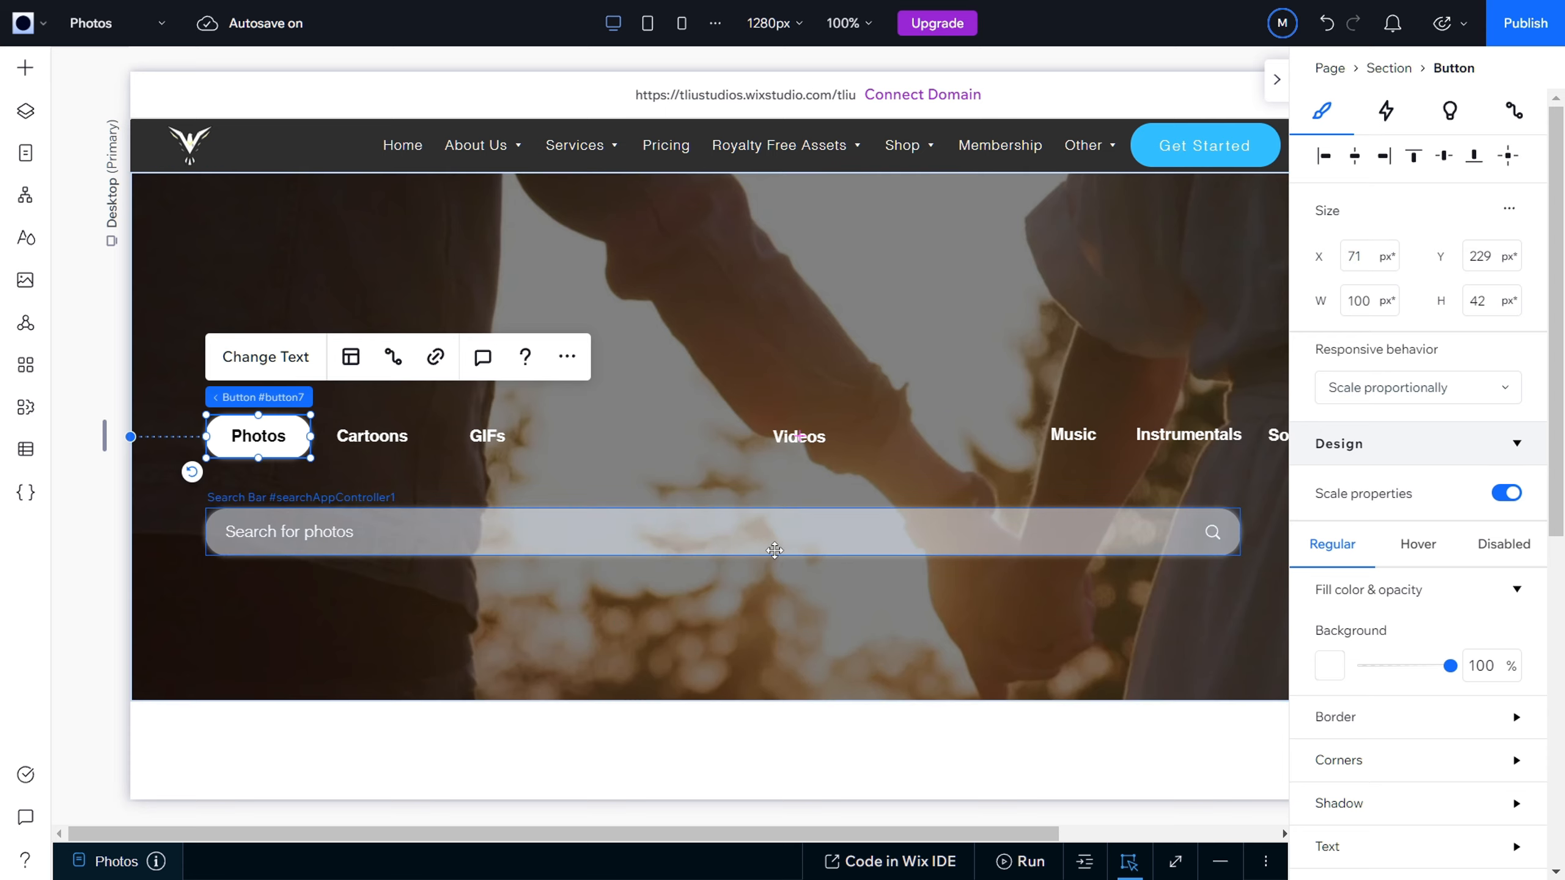
Step: Widen the search bar to 1122 px, ending just past the Sound Effects button, and shift it to X 72, Y 322
scroll(988, 551, right, 5)
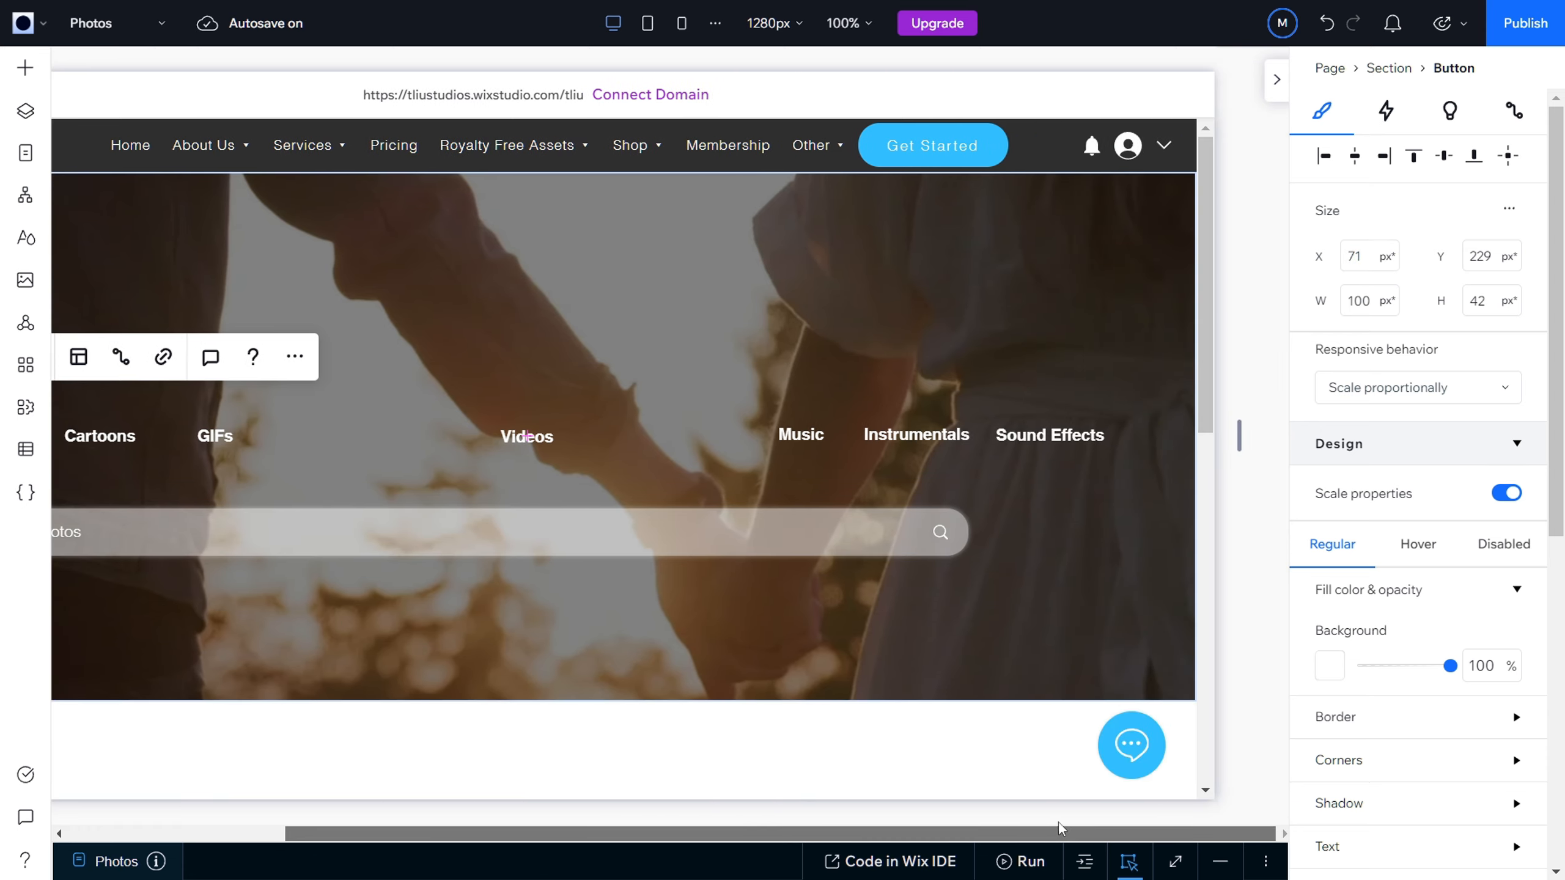
click(958, 536)
drag(967, 531, 1121, 527)
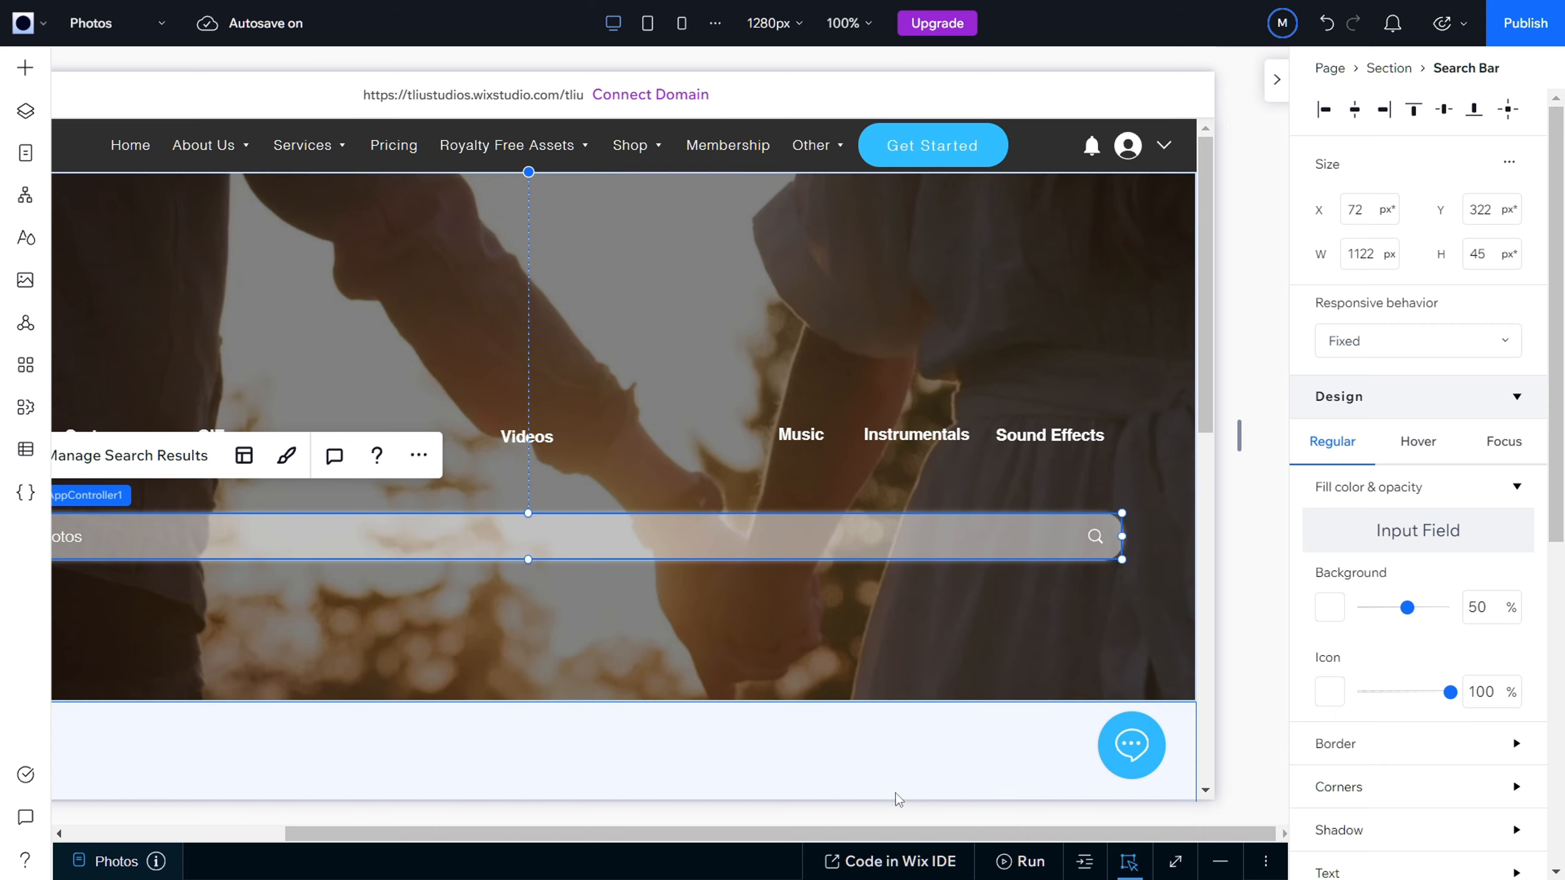
drag(898, 837, 663, 845)
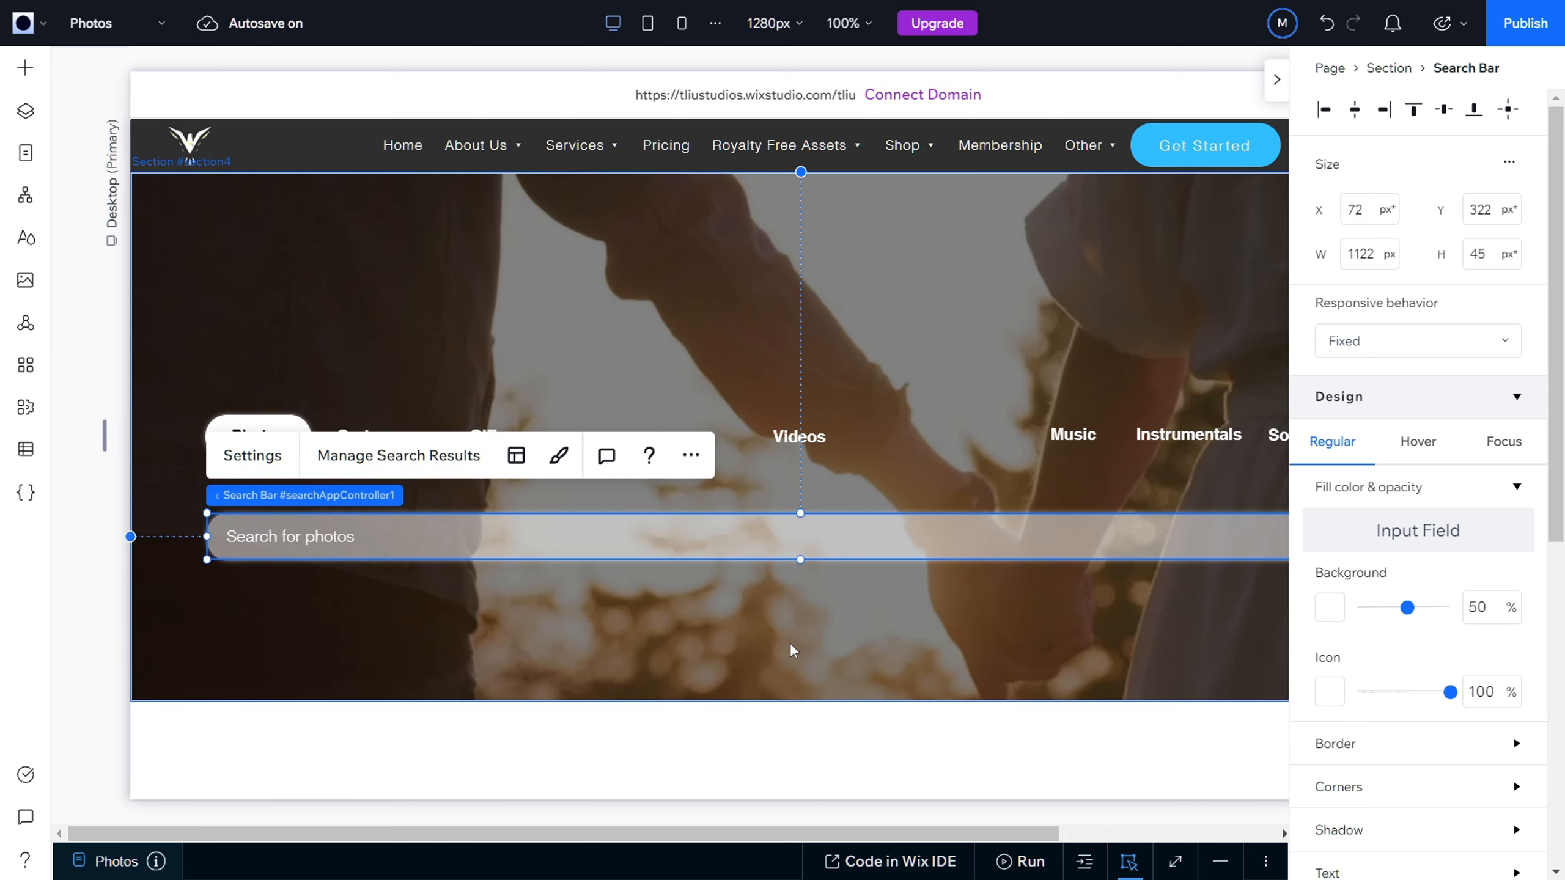
click(803, 622)
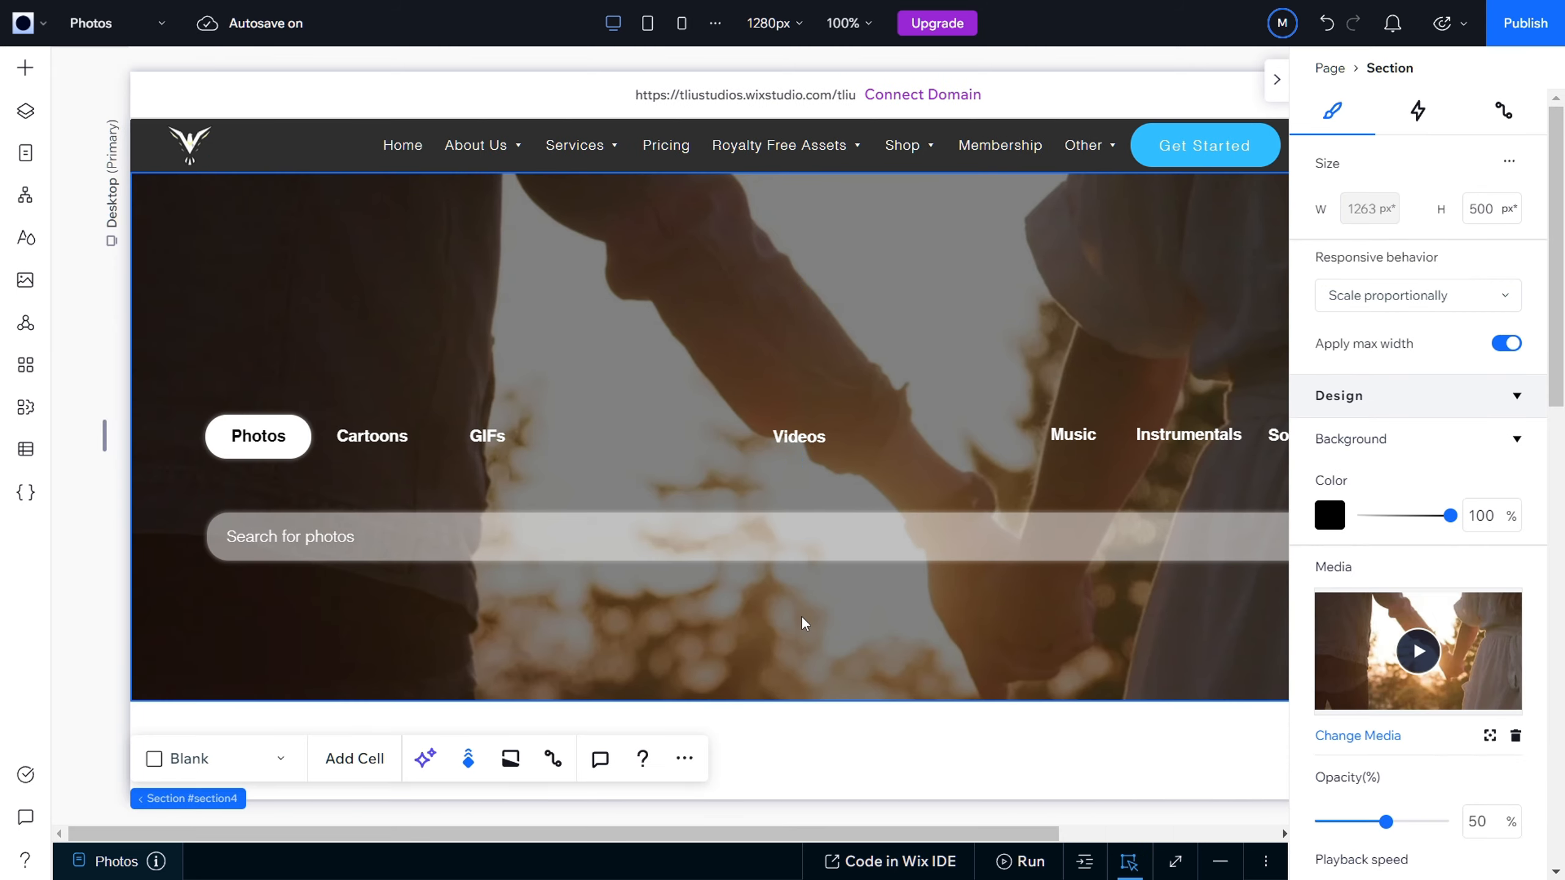
Step: Add a Heading 1 text element to the video hero section
scroll(803, 622, down, 2)
scroll(802, 622, up, 2)
click(25, 69)
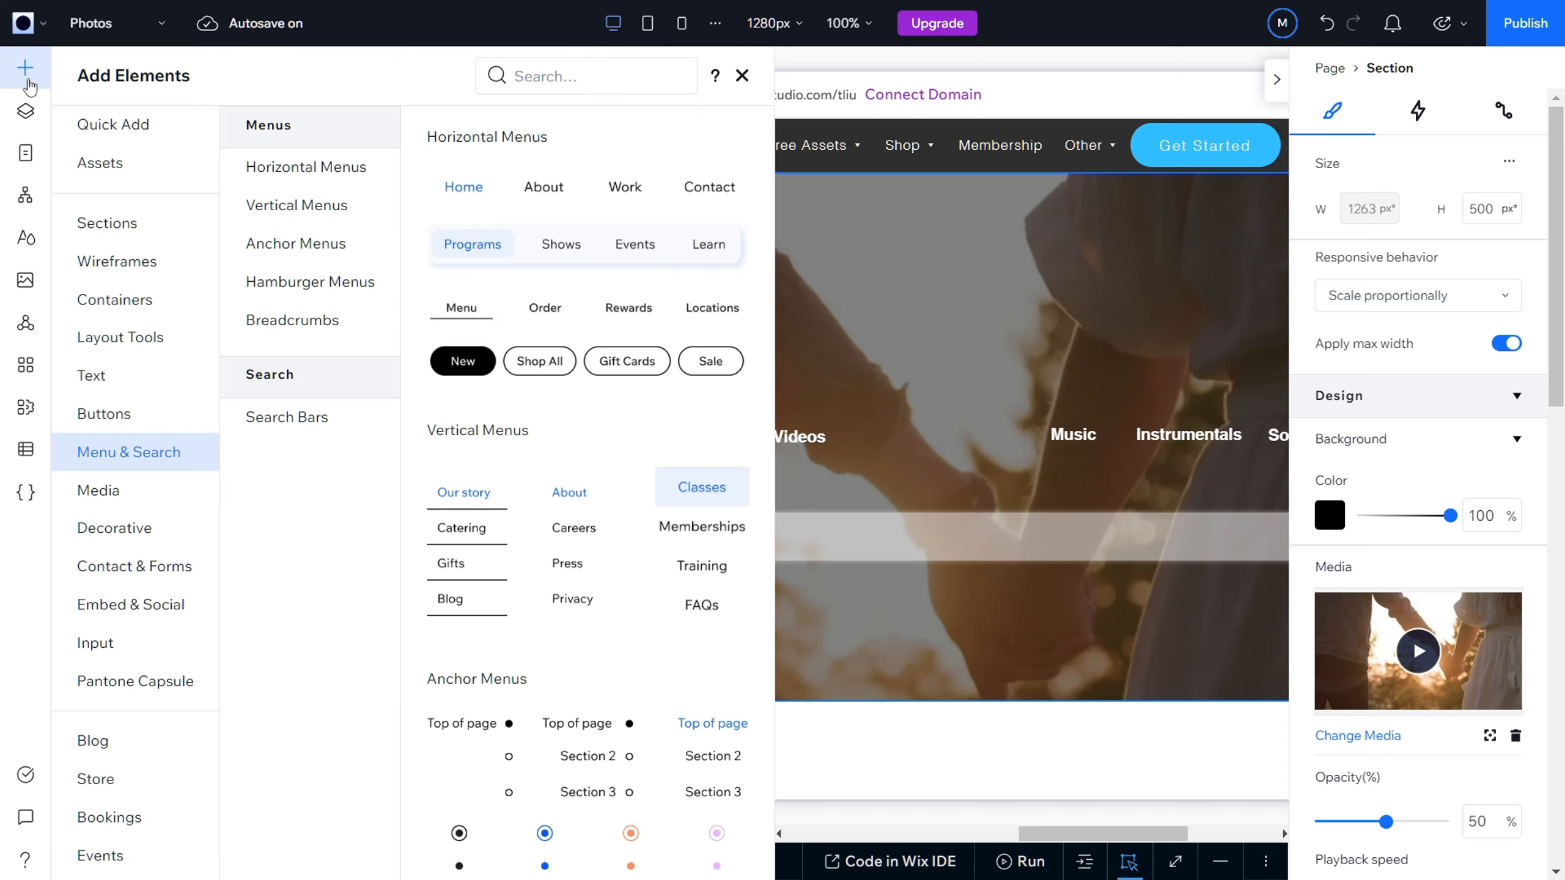
click(126, 382)
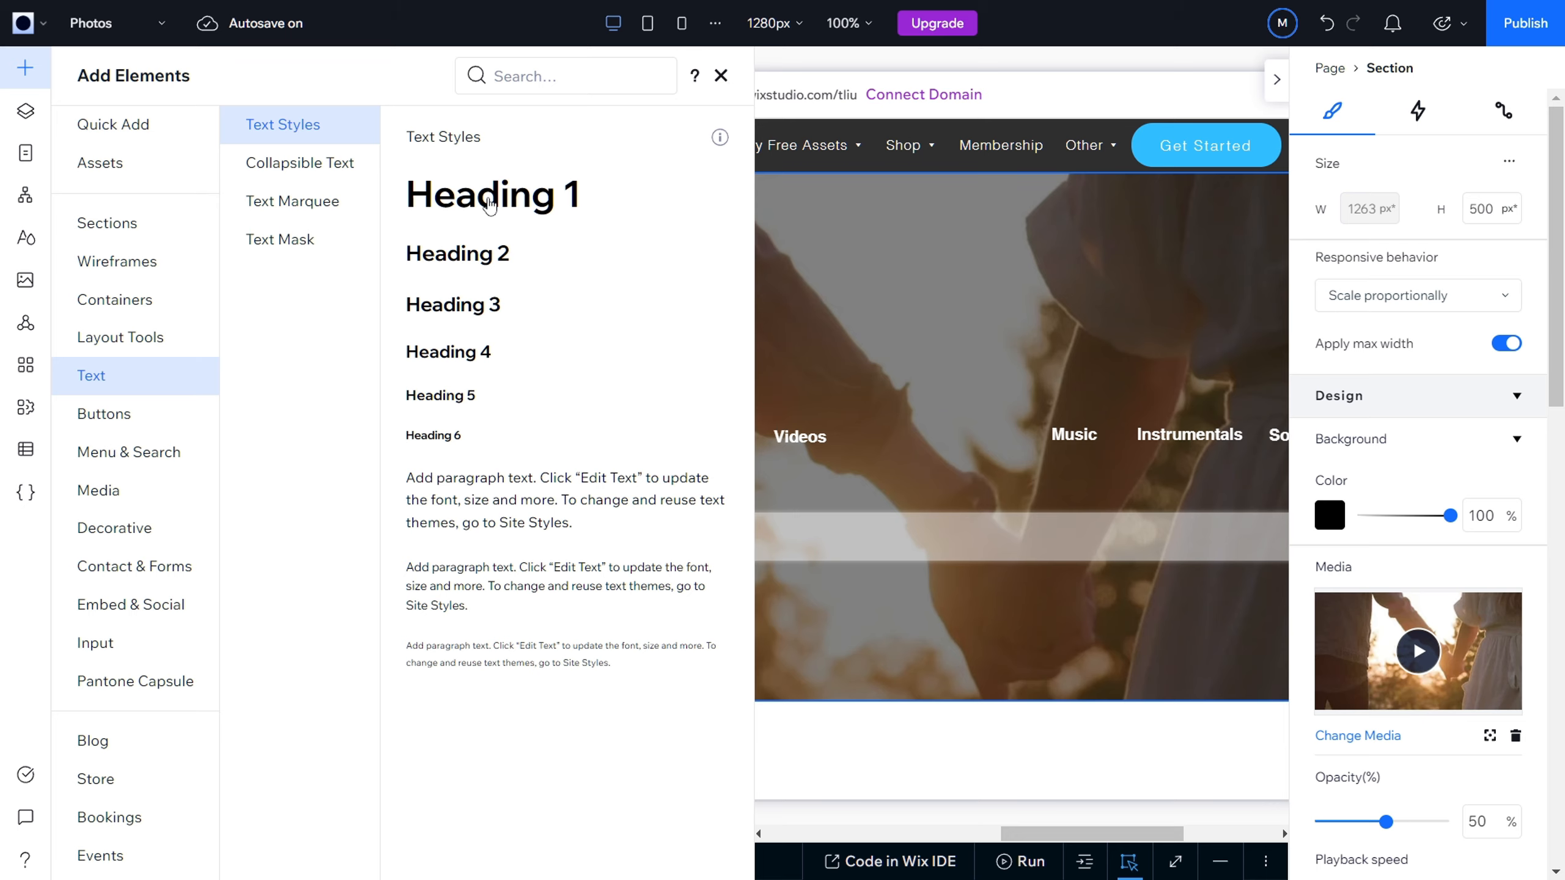
click(489, 205)
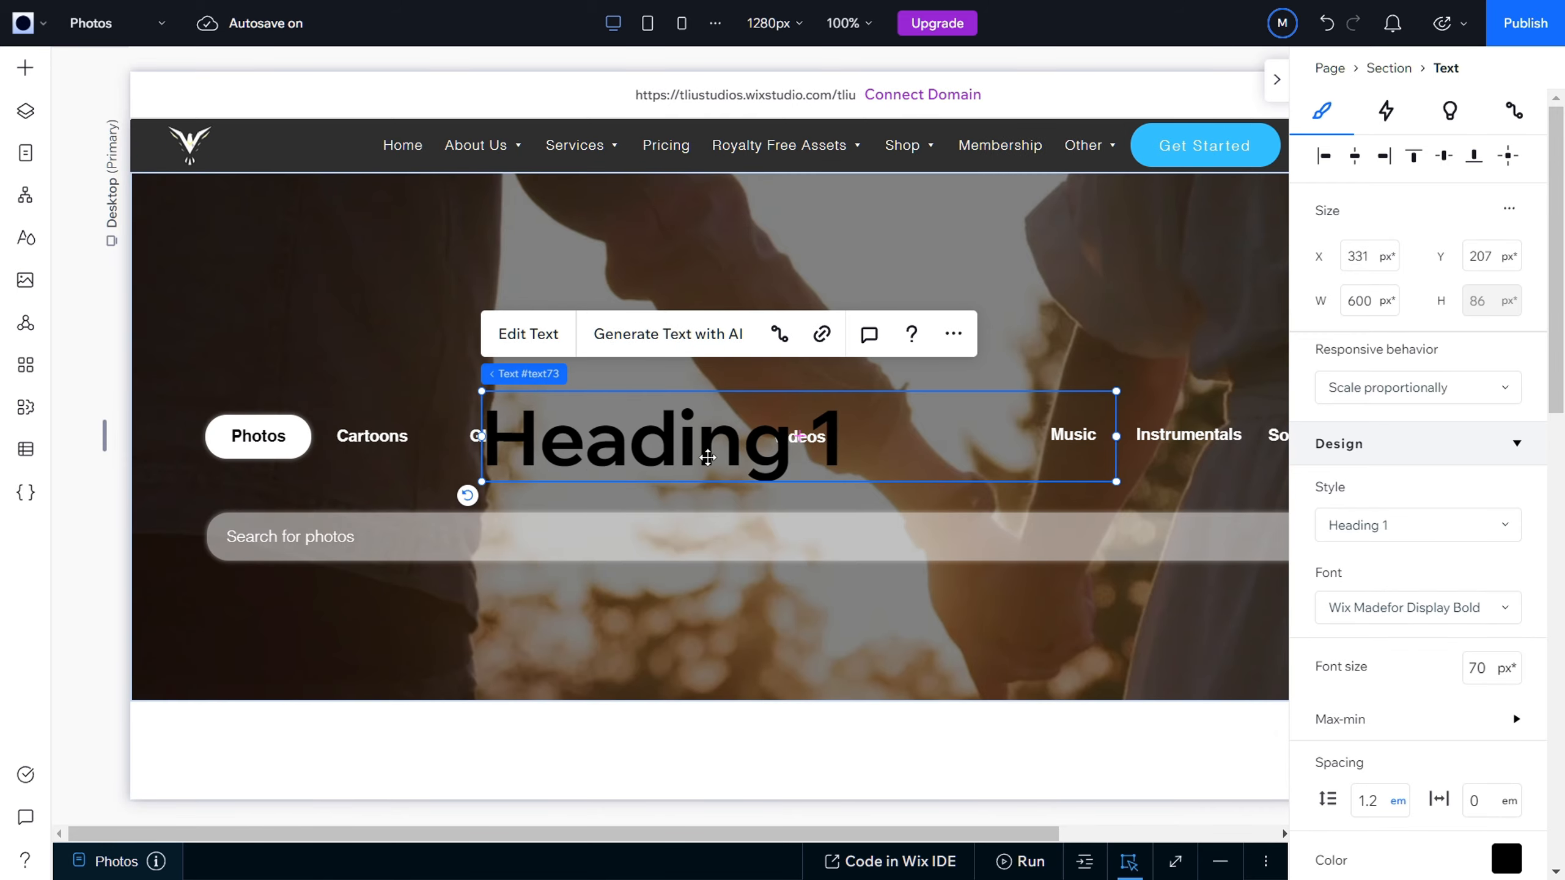
Step: Replace the new heading's text with "Free Photos to Download!"
double_click(708, 458)
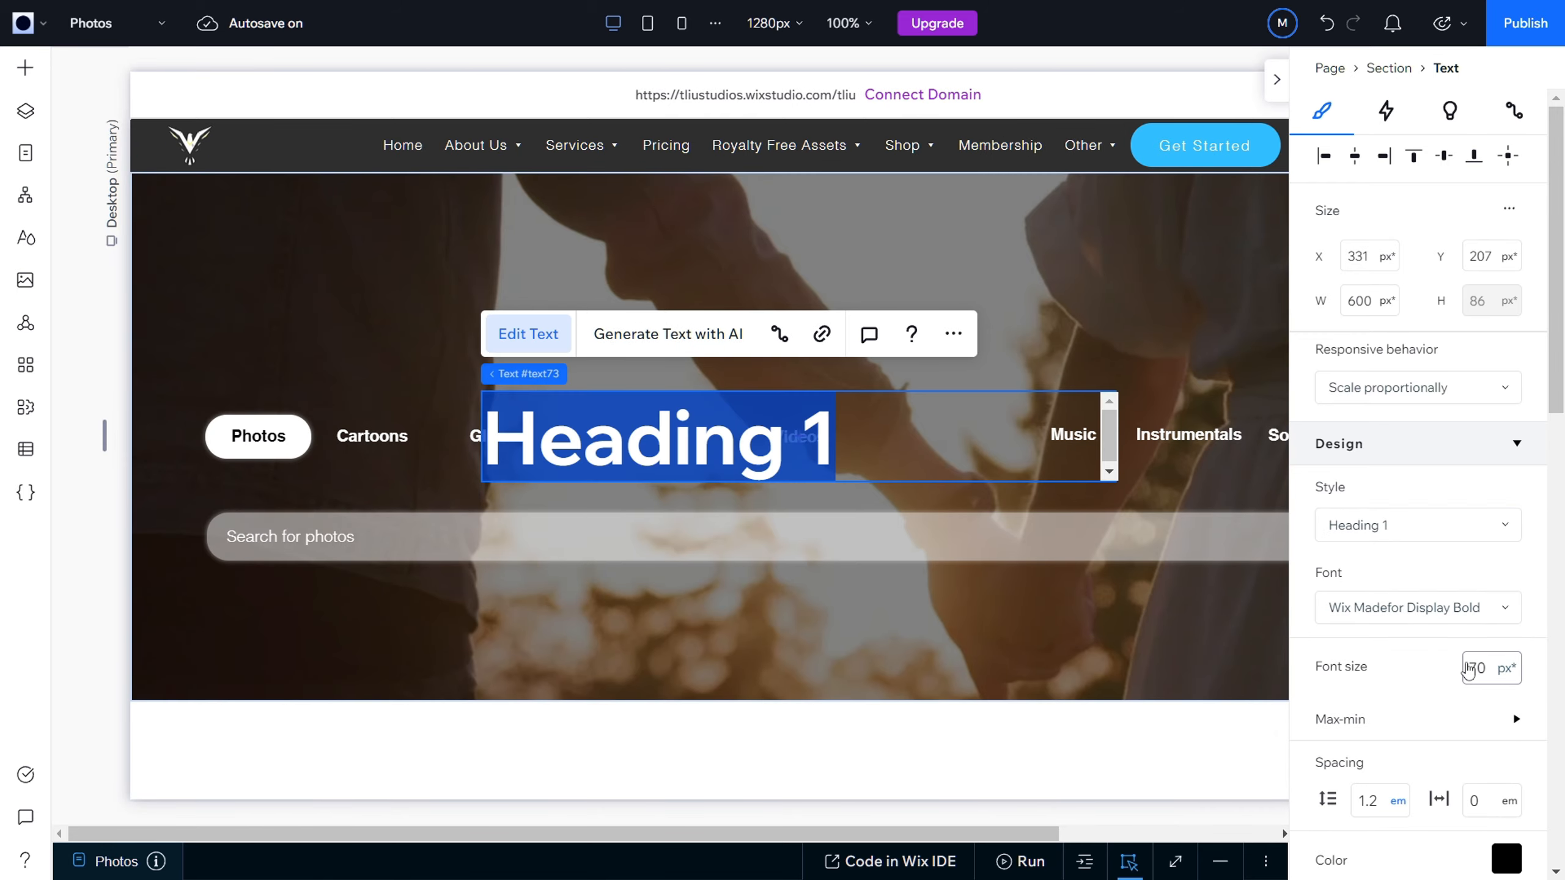
click(1470, 669)
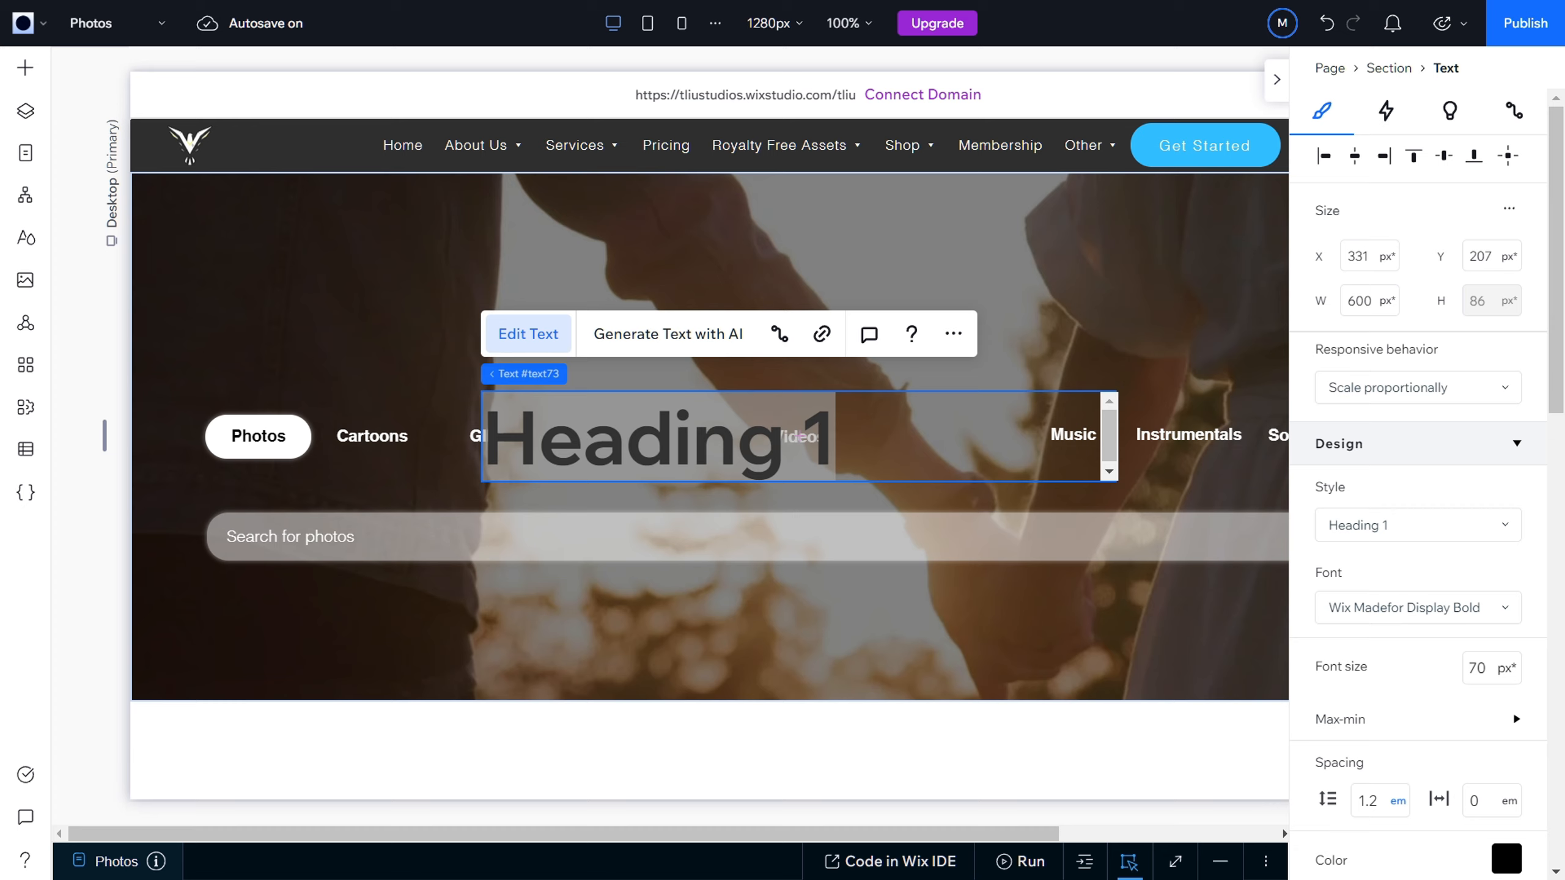
drag(488, 441, 811, 483)
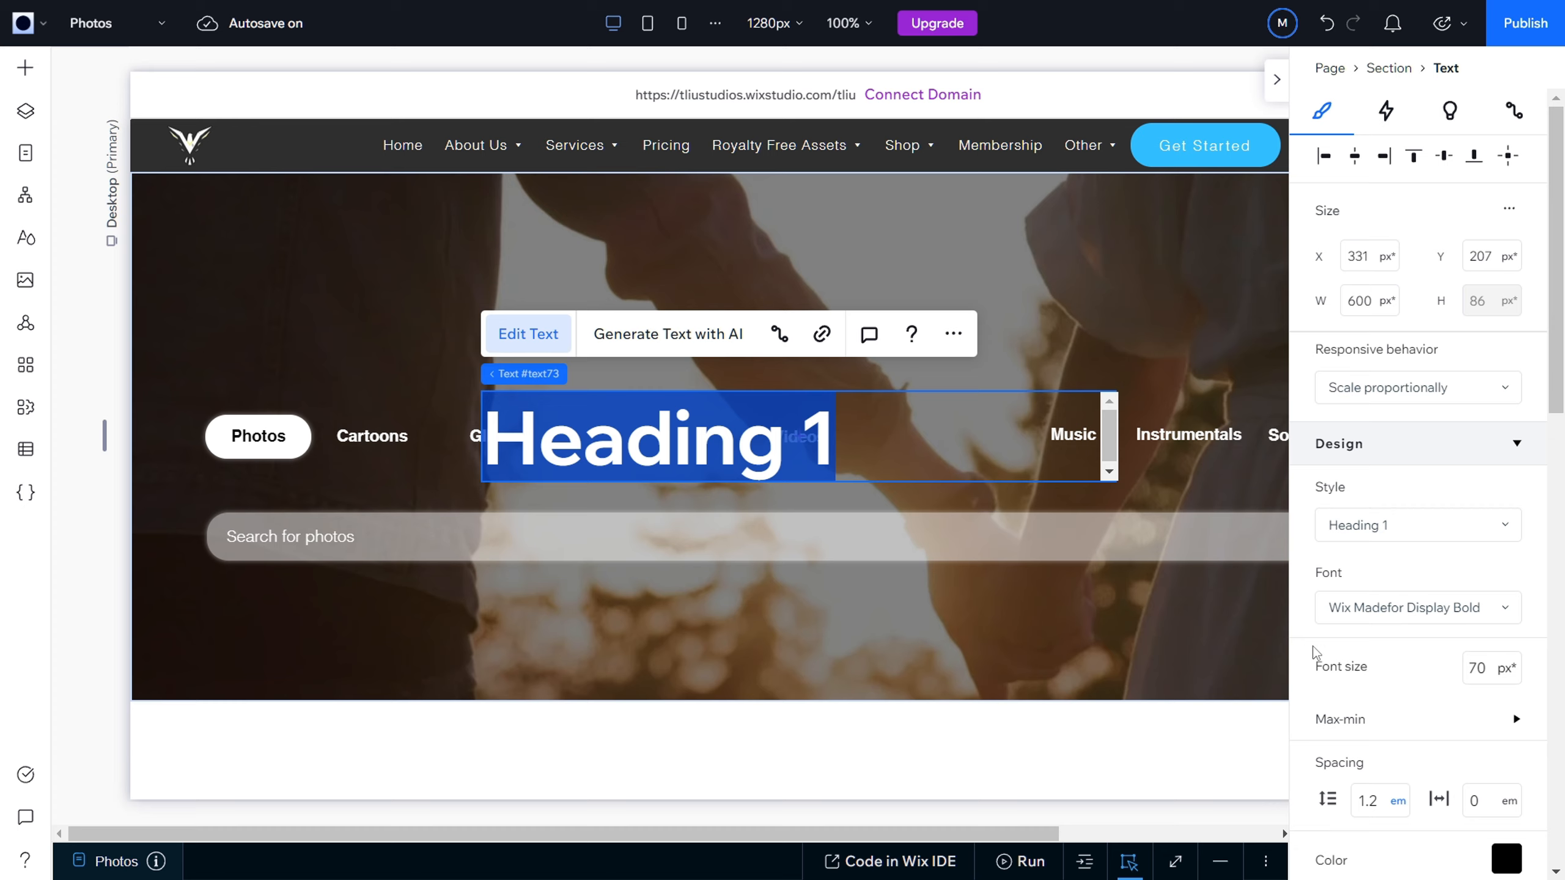
text(Fr)
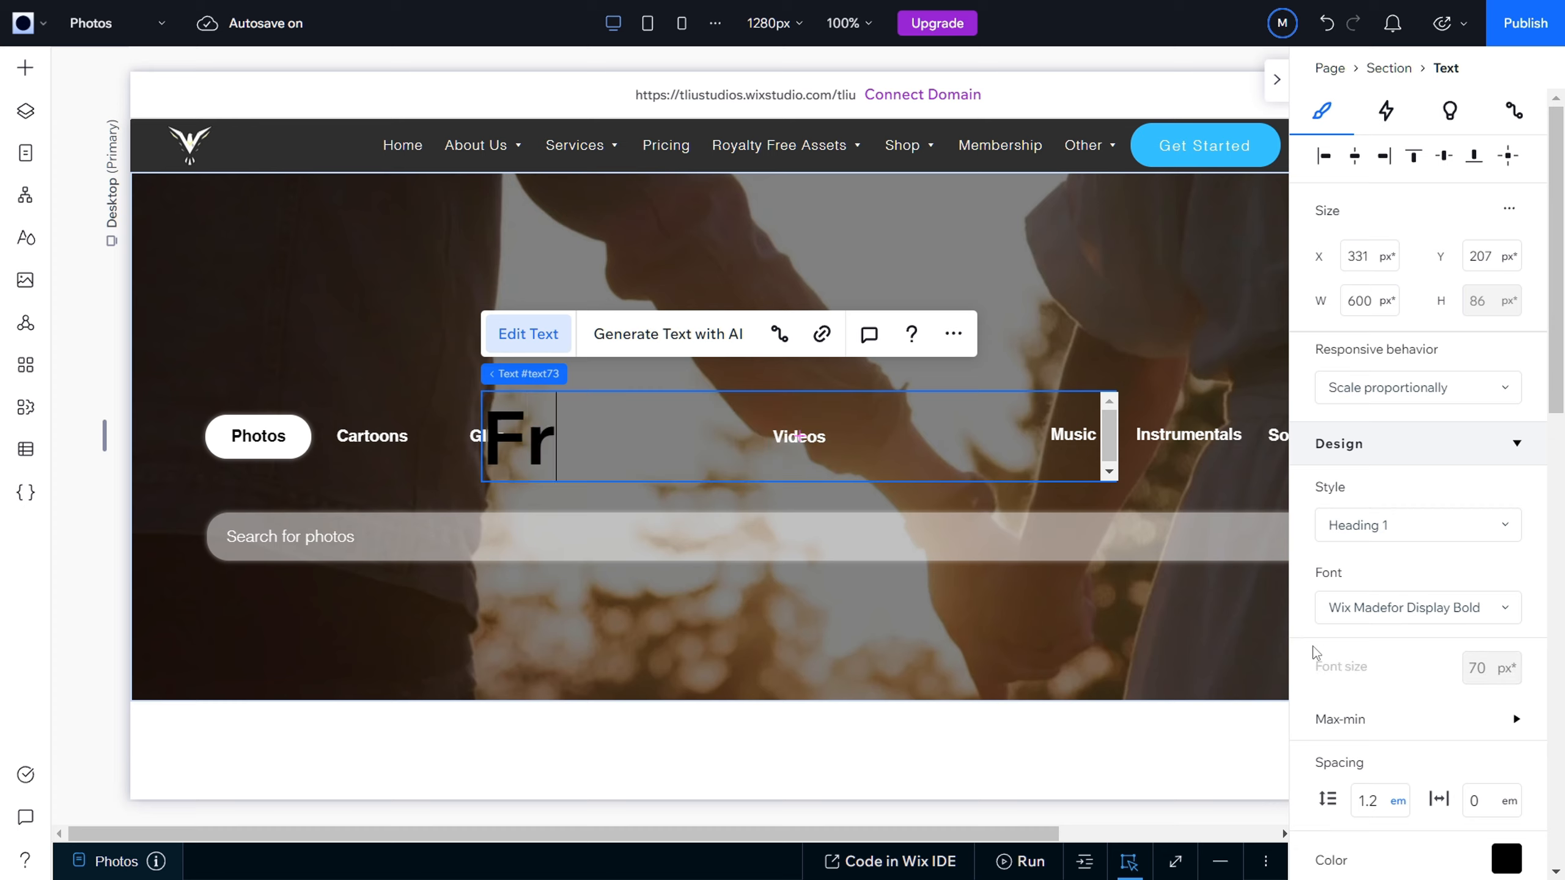
text(ee Photos)
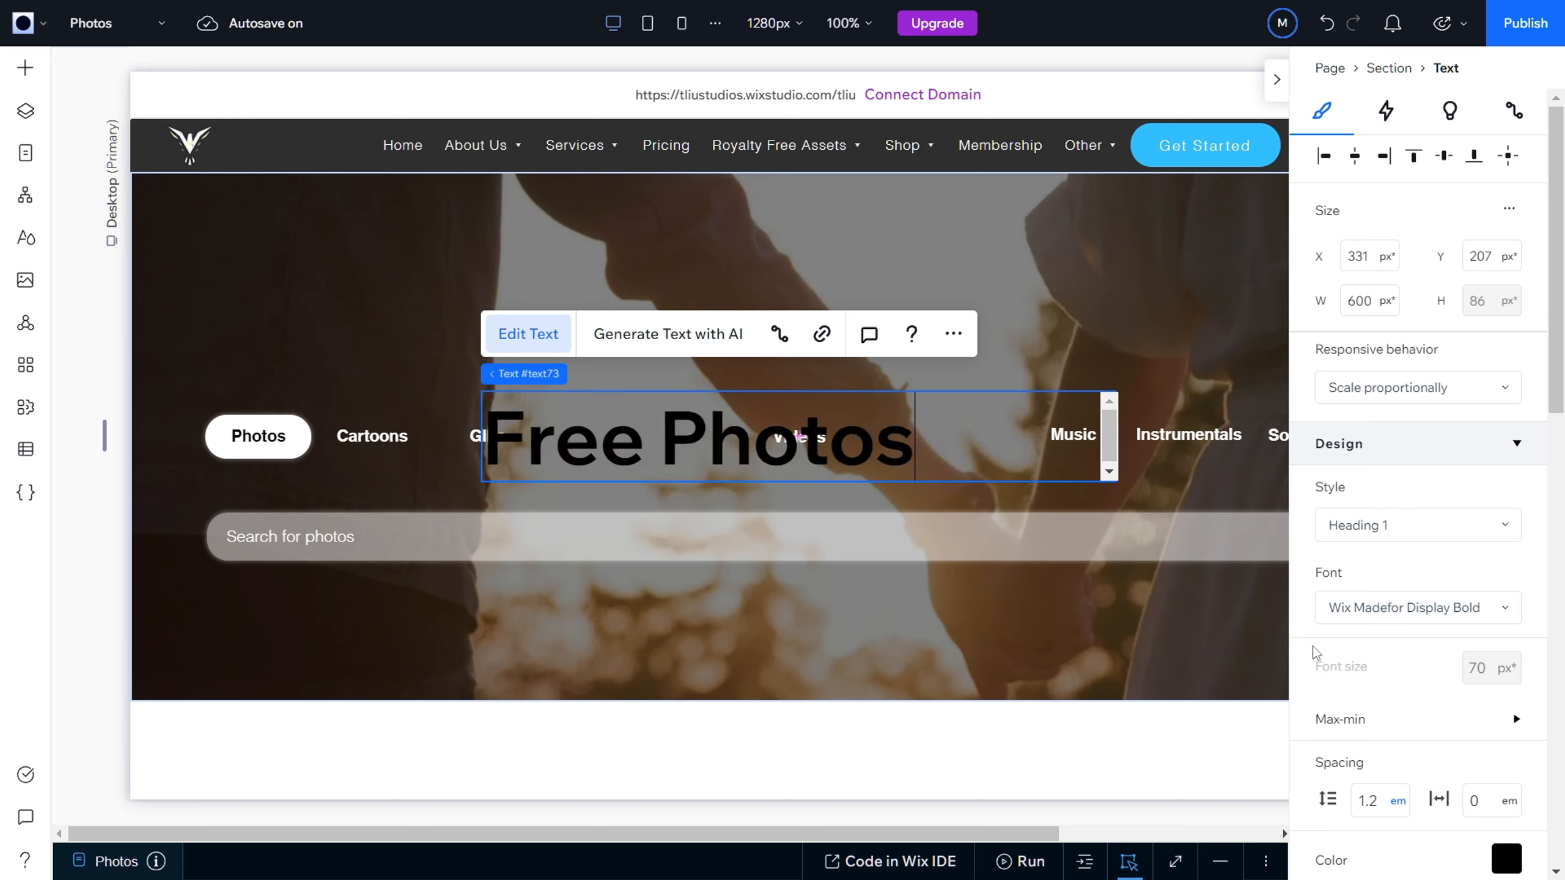
text( to Download!)
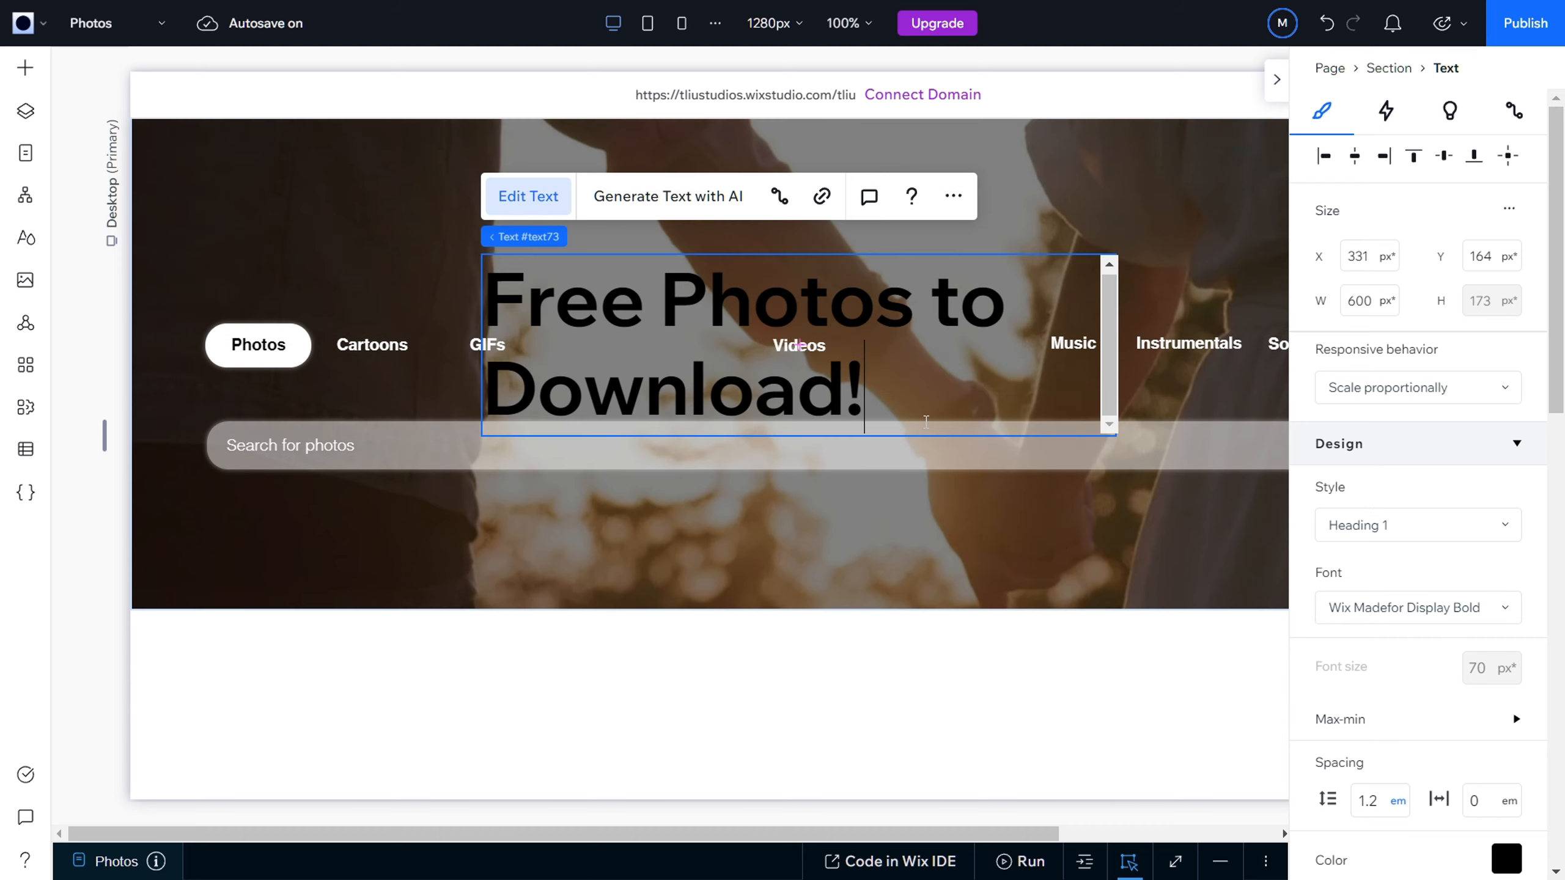
click(740, 361)
click(770, 316)
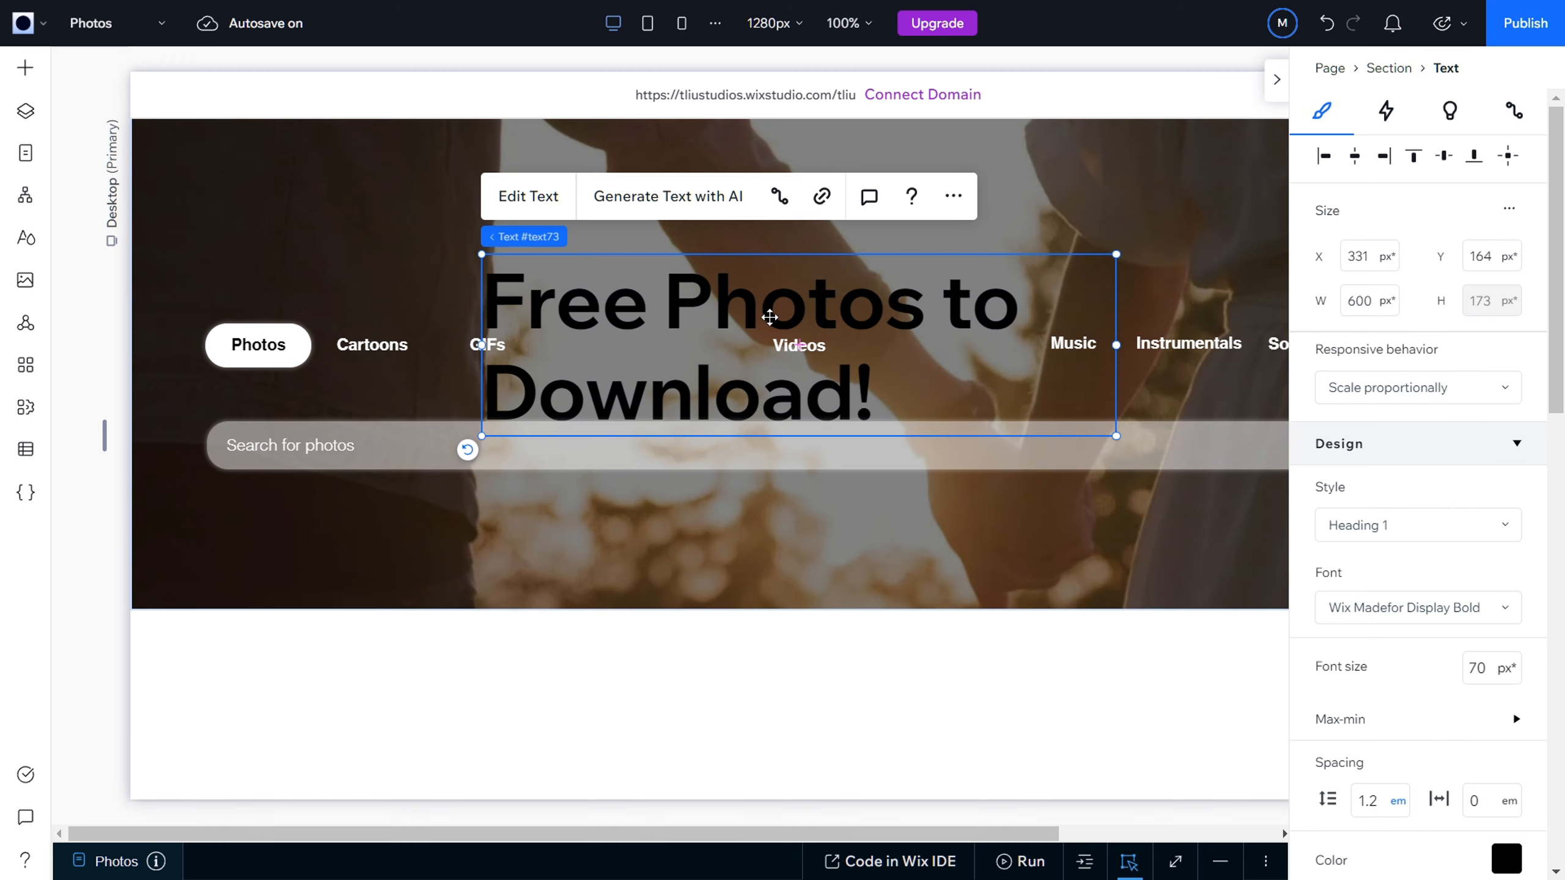
Step: Set the "Free Photos to Download!" heading to the Helvetica Bold font at 33 px
double_click(782, 317)
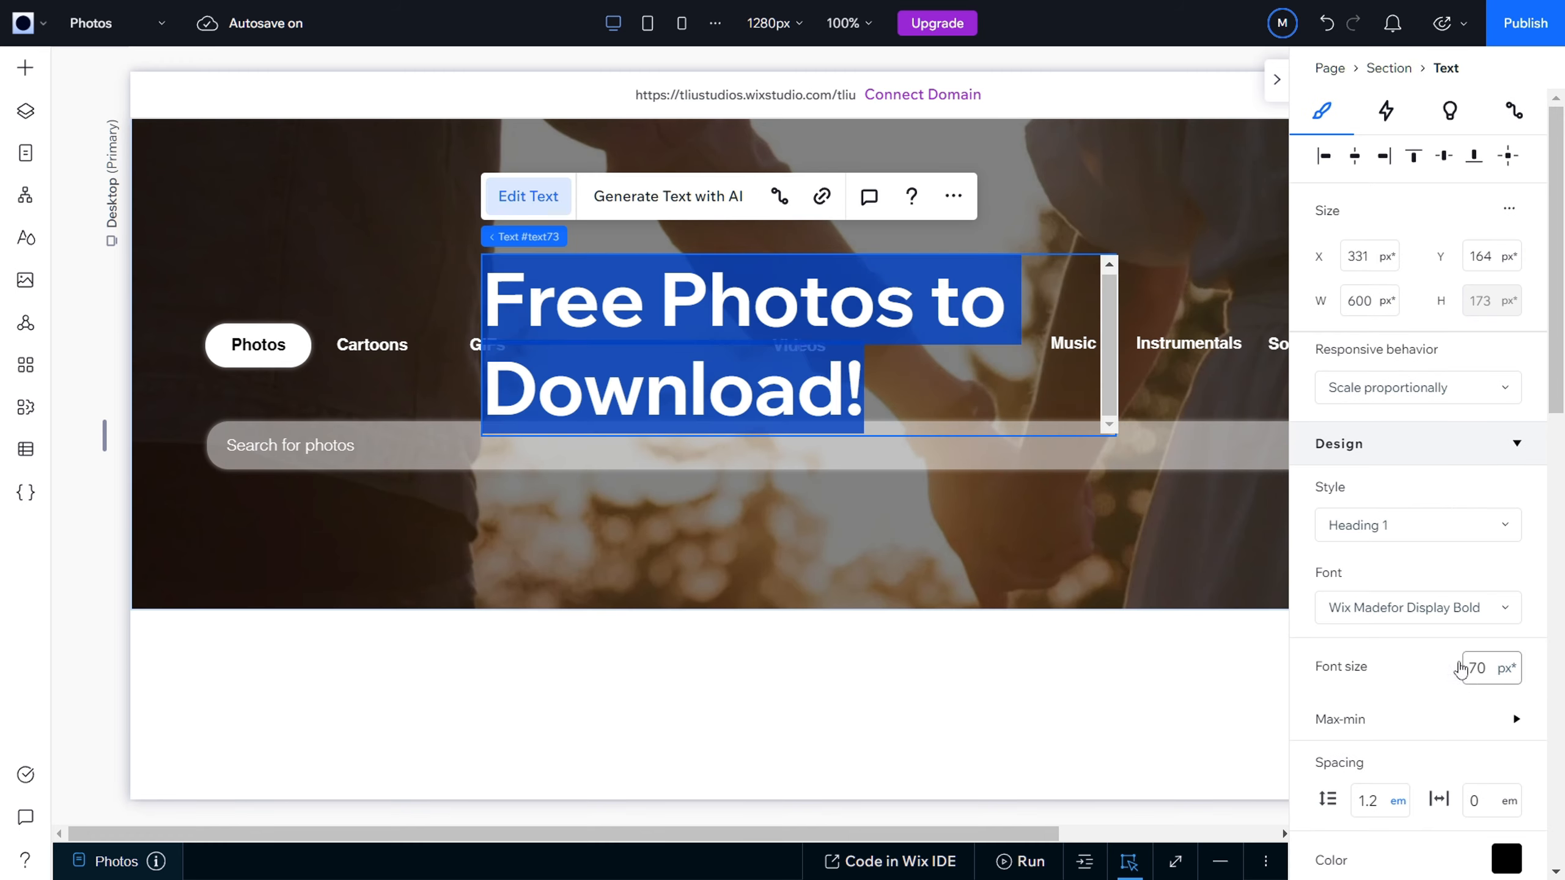
click(1459, 610)
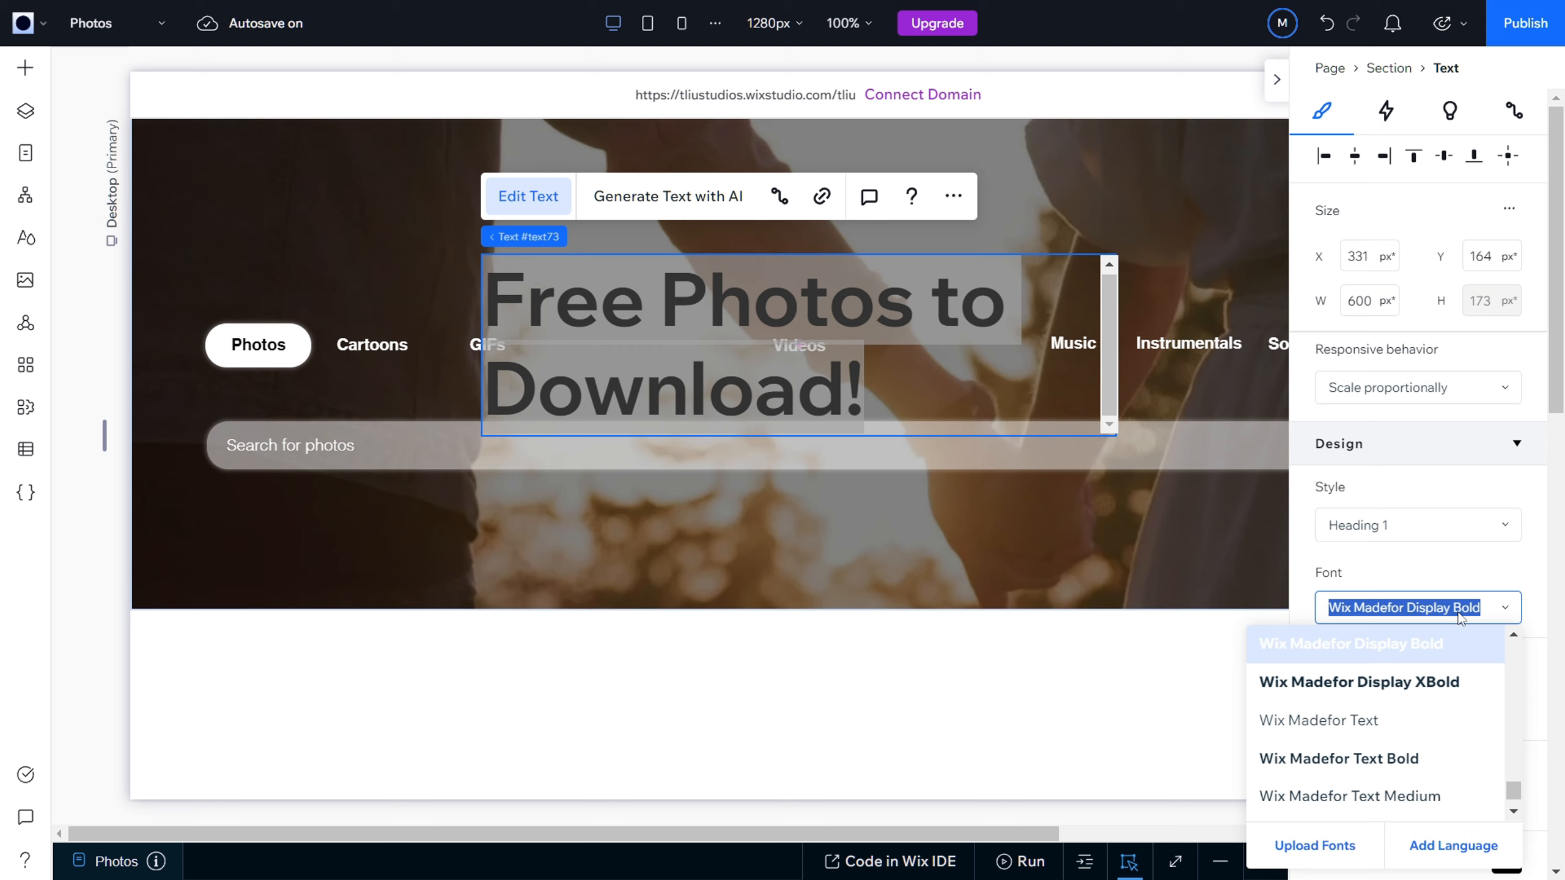
text(Heebo Light)
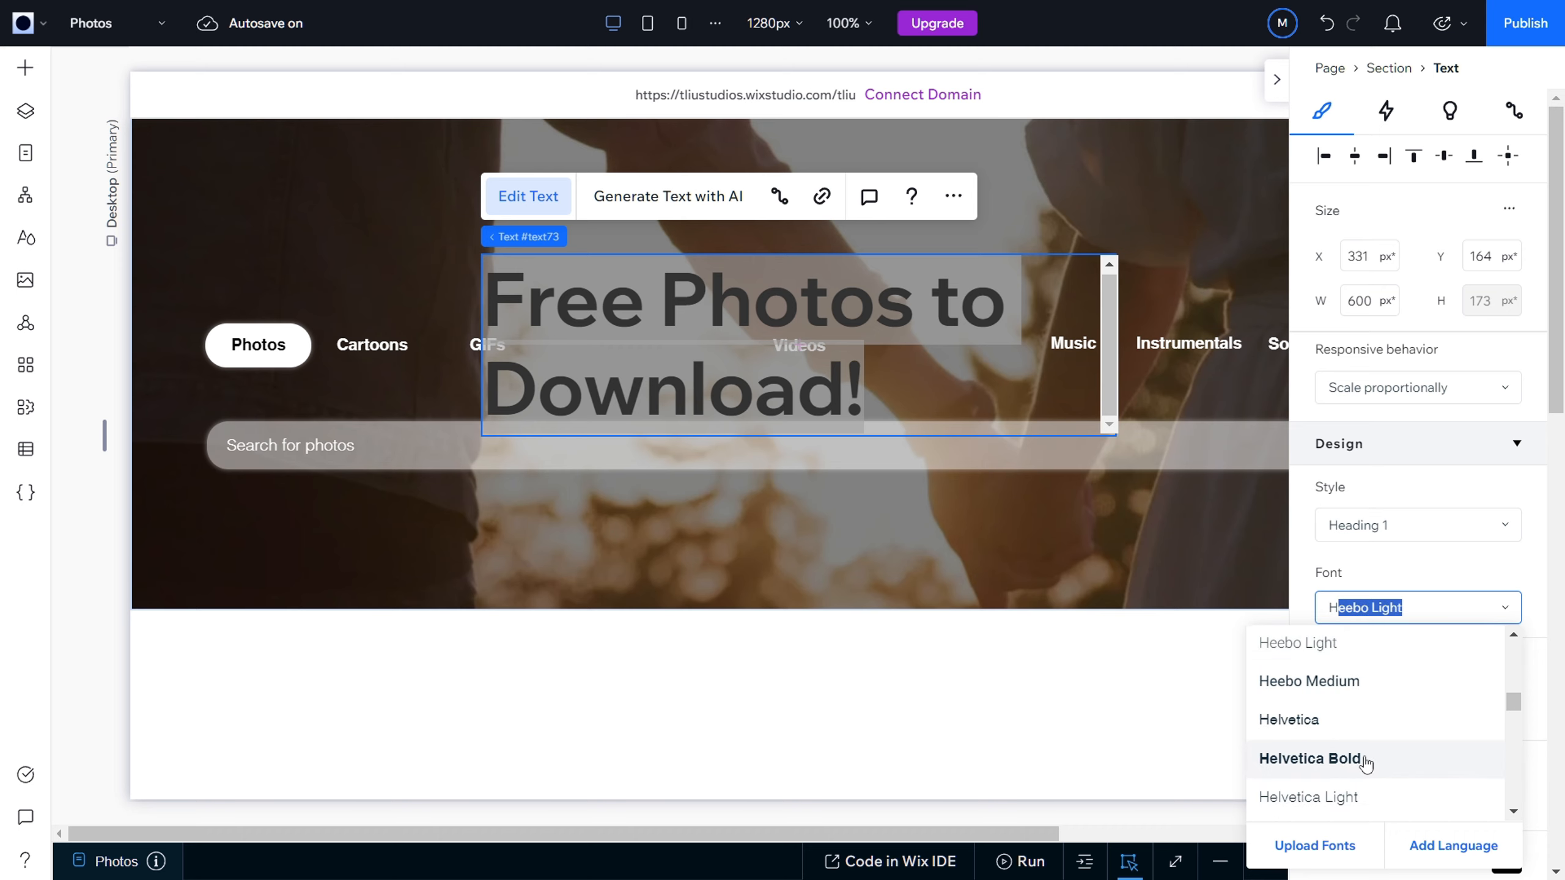
click(1365, 759)
click(1485, 669)
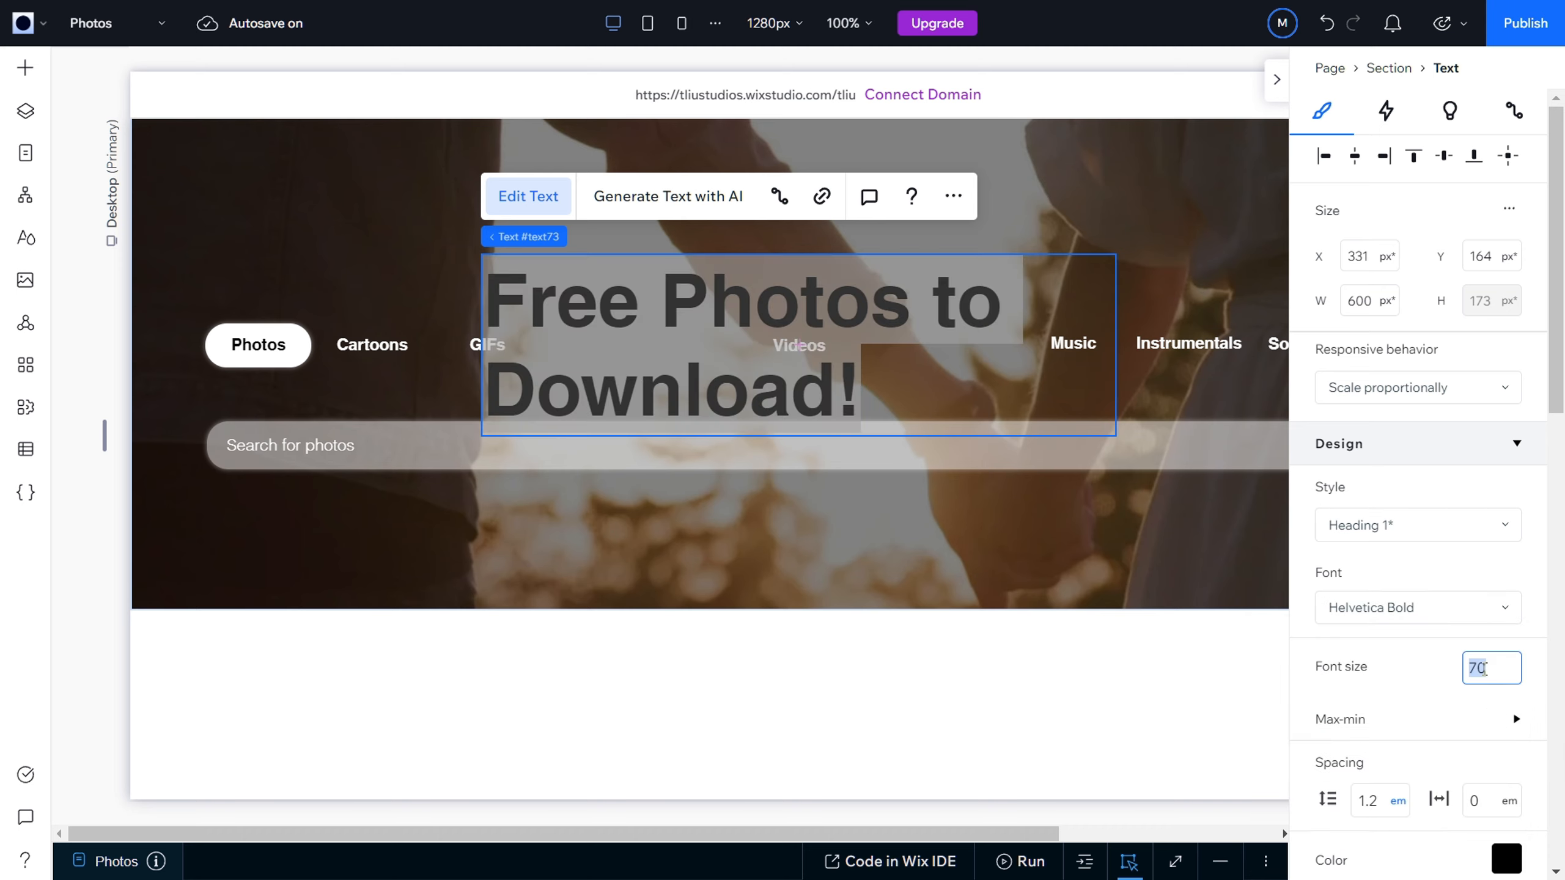
text(33)
key(Return)
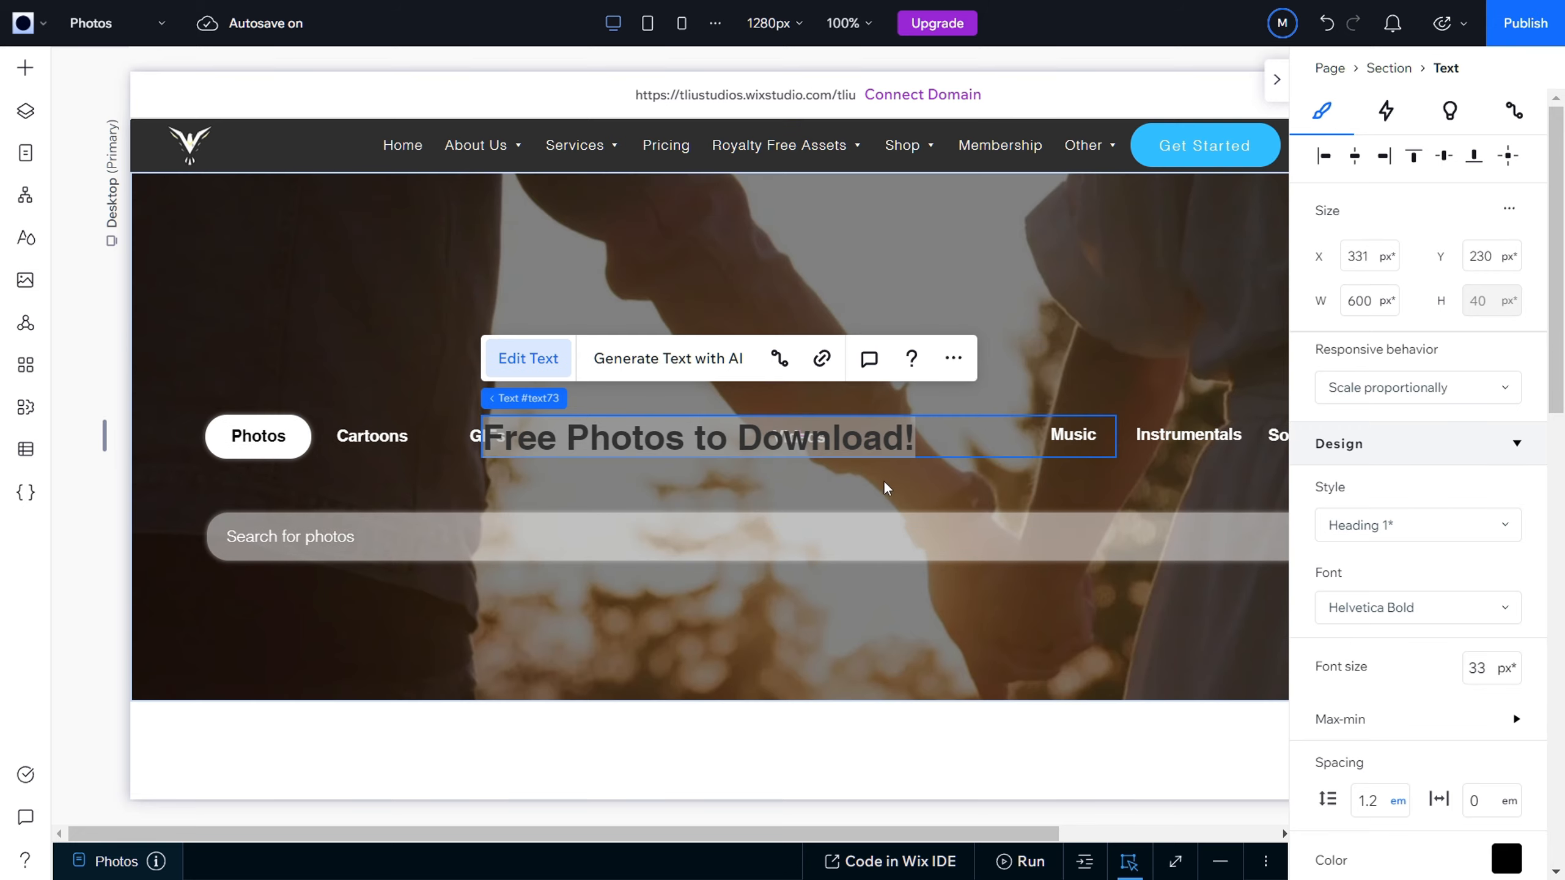
Step: Change the heading's text color to the white theme color
click(884, 488)
click(865, 444)
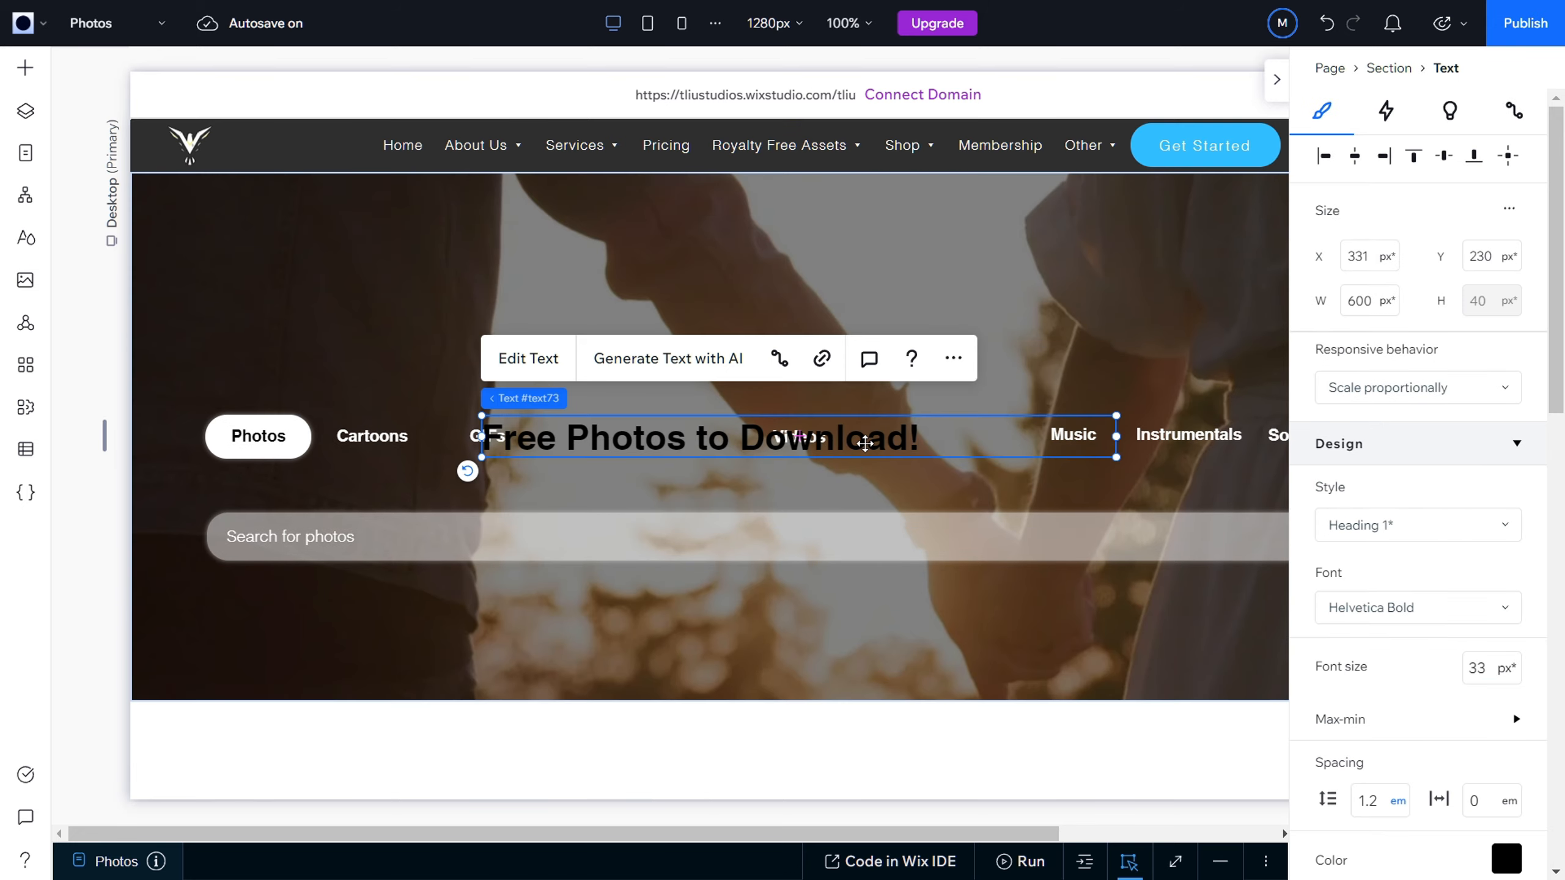
click(1507, 859)
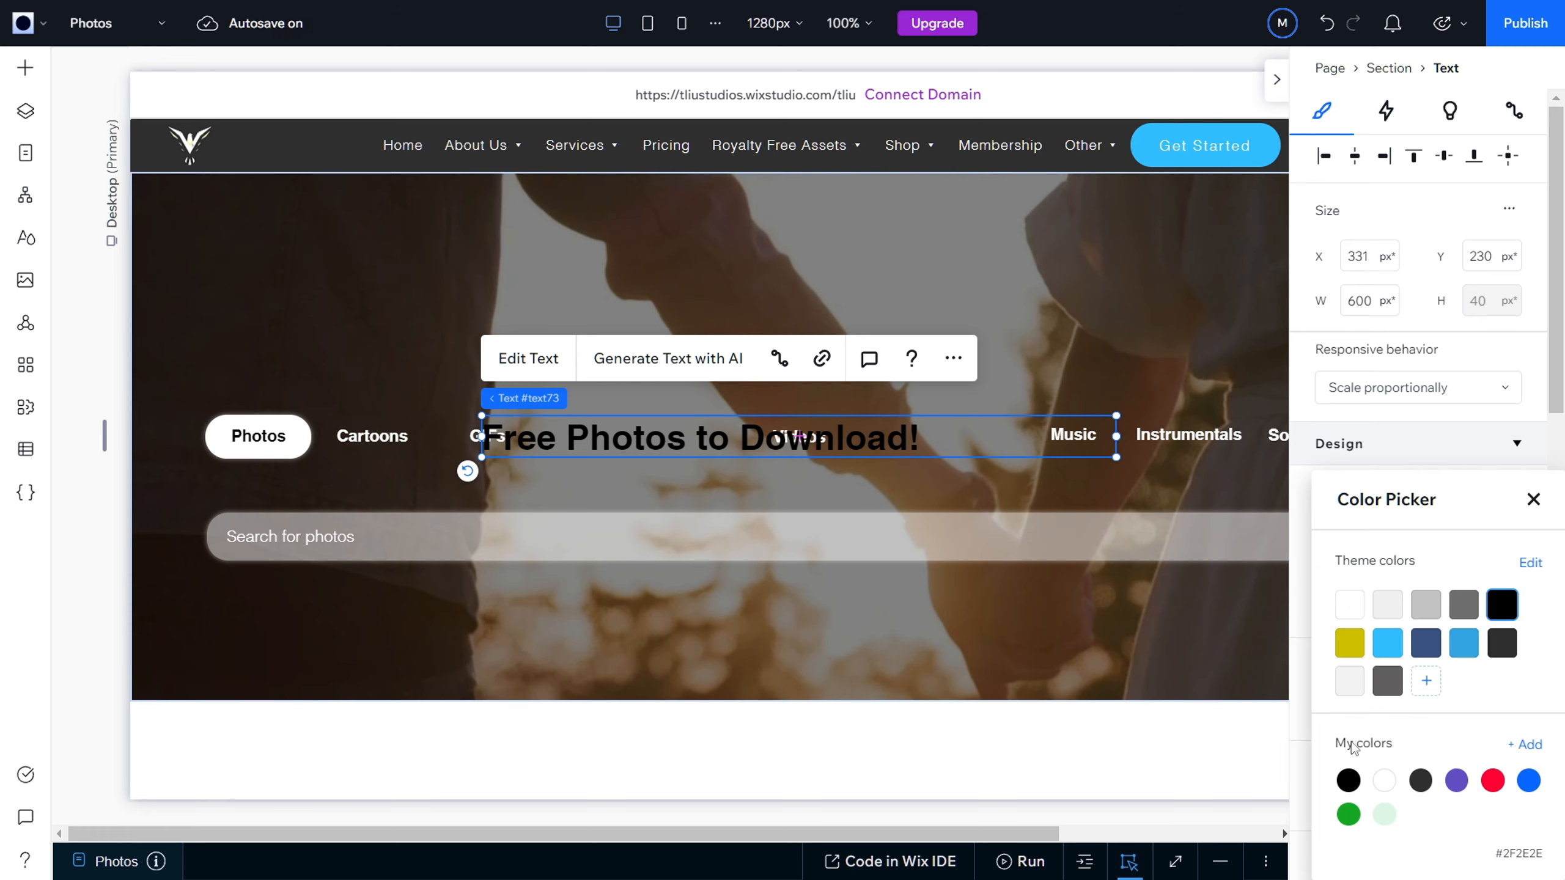
click(1349, 614)
click(1303, 601)
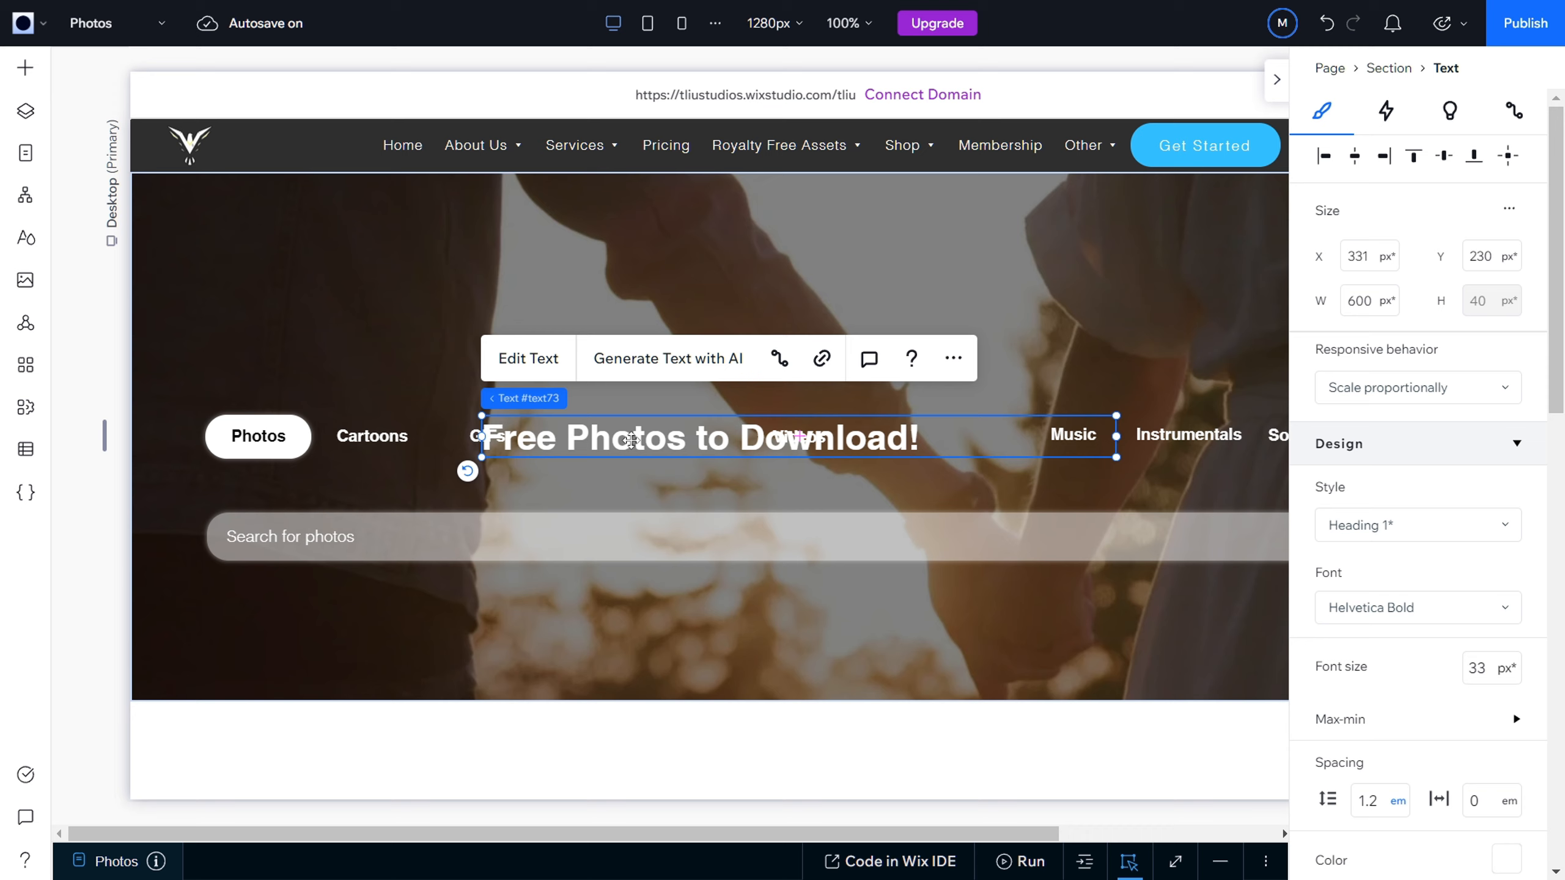
Step: Move the heading above the category buttons to X 333, Y 101 and center-align its text
drag(631, 435, 633, 304)
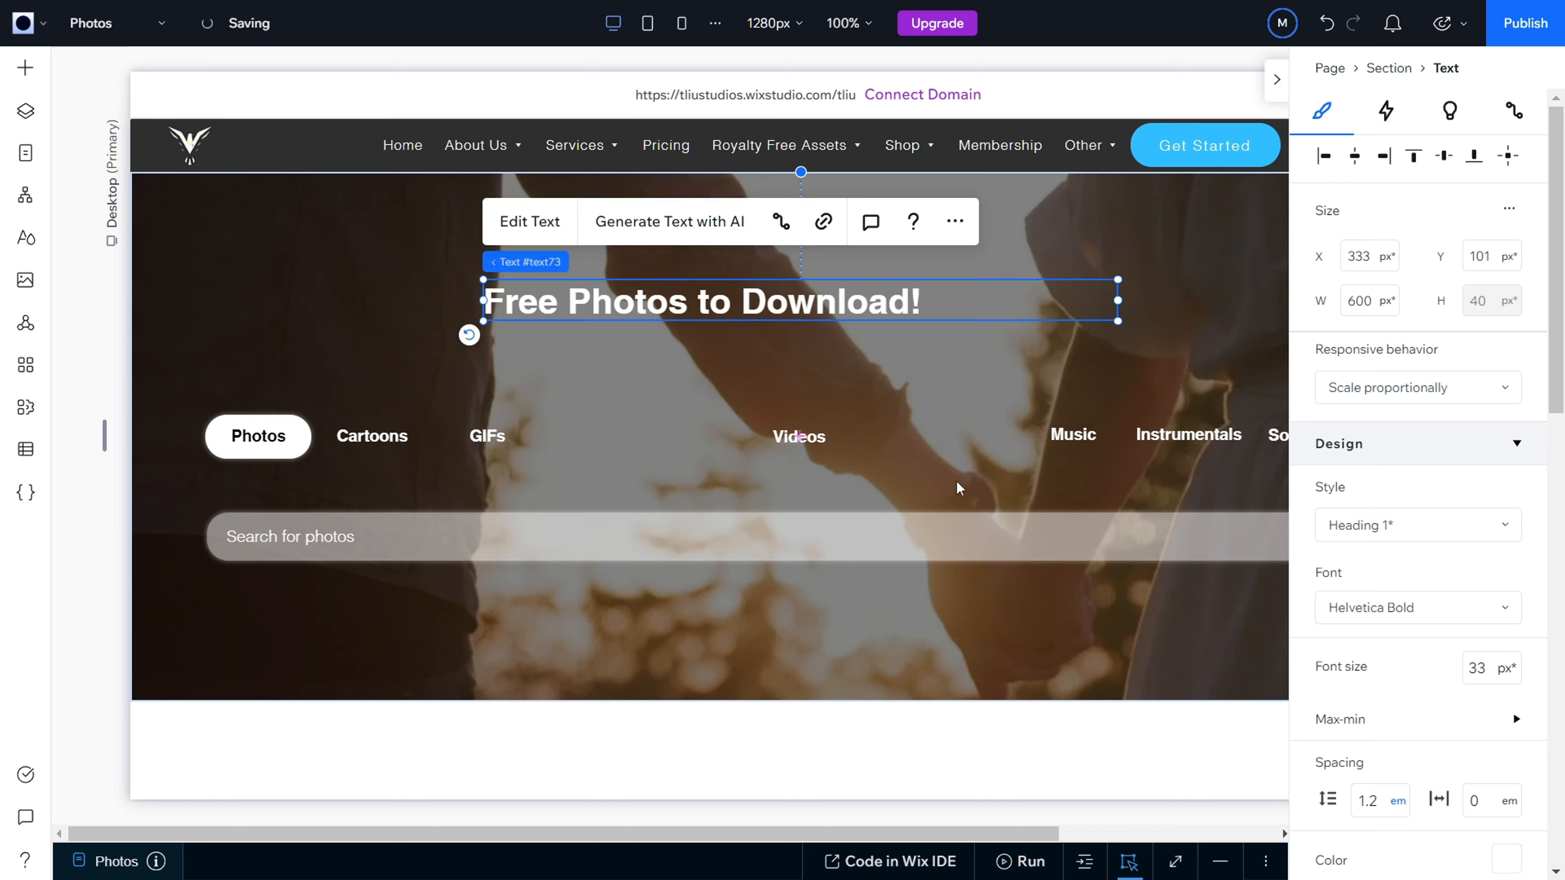
scroll(1411, 724, down, 5)
click(1371, 807)
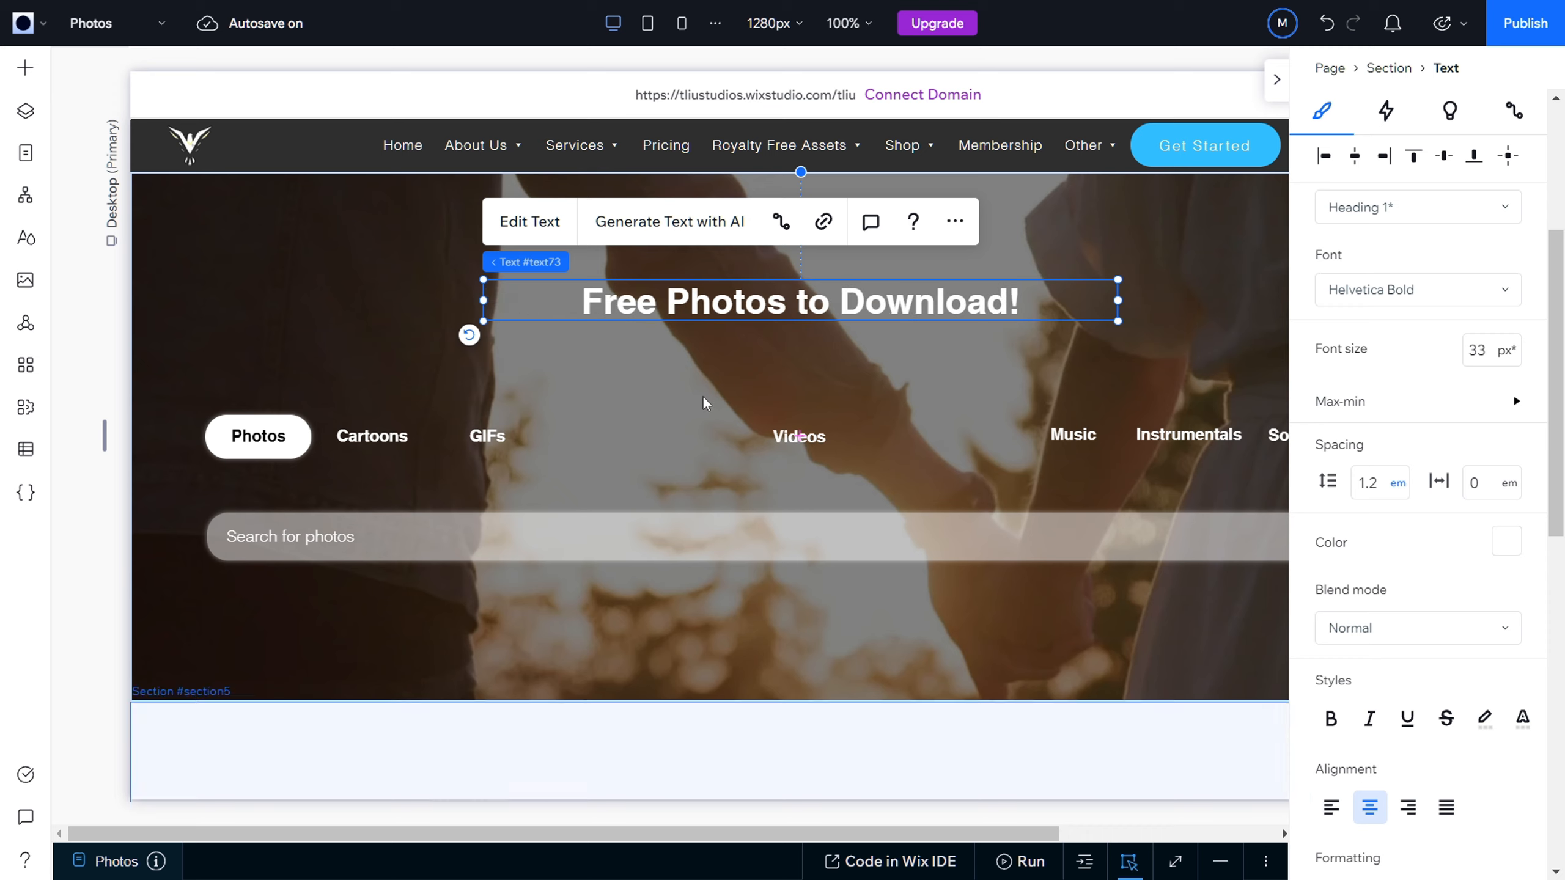
Step: Widen the heading's text box on both sides to span from the Photos button's outer edge to the search bar's far end
drag(481, 306, 210, 308)
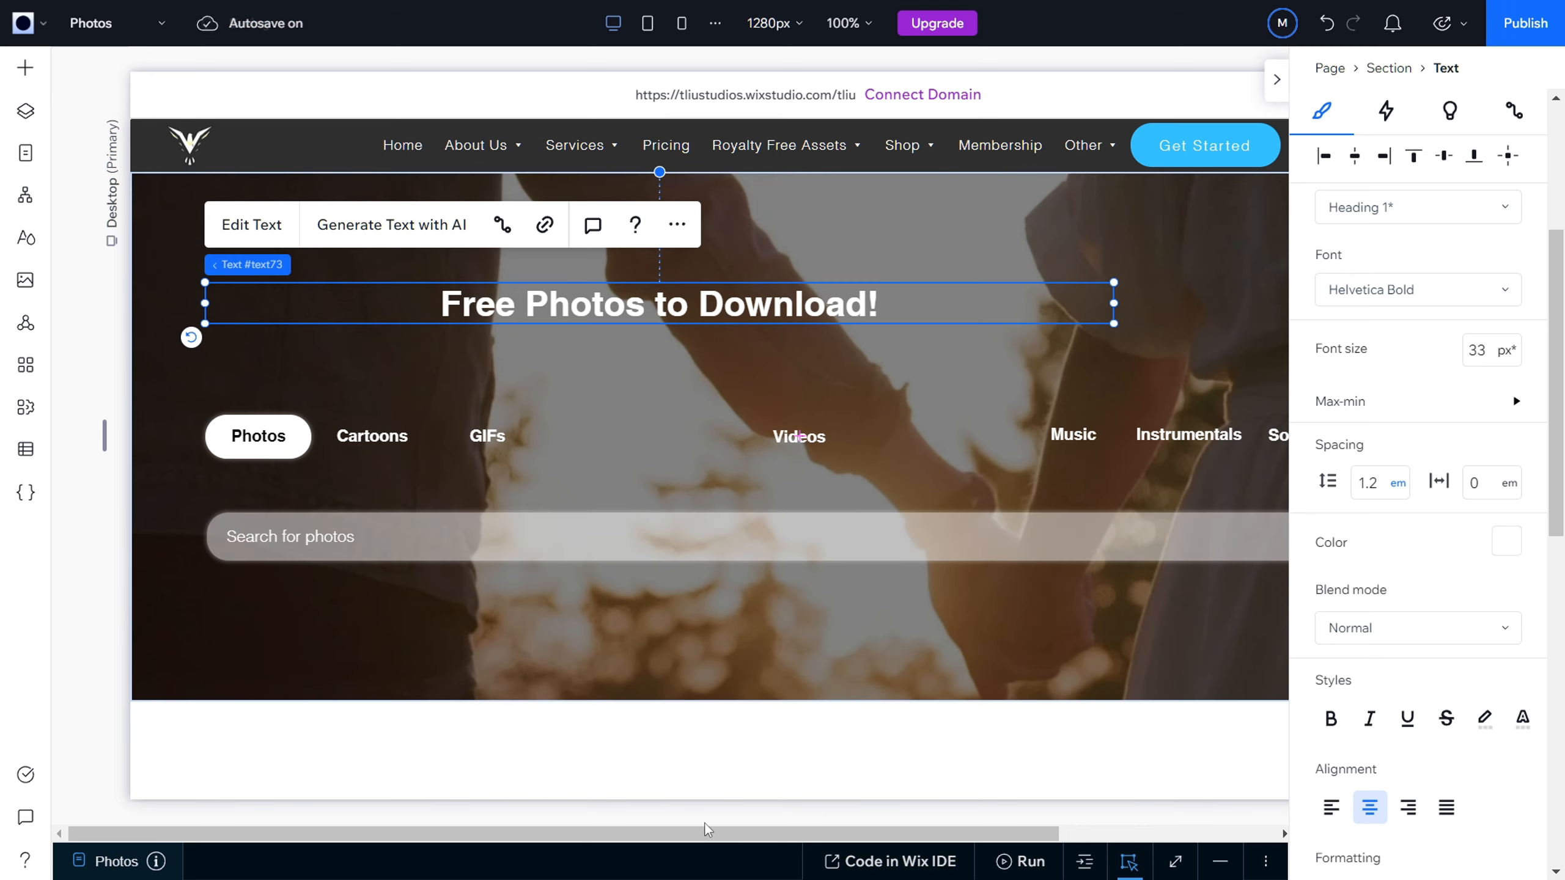
drag(714, 835, 1051, 751)
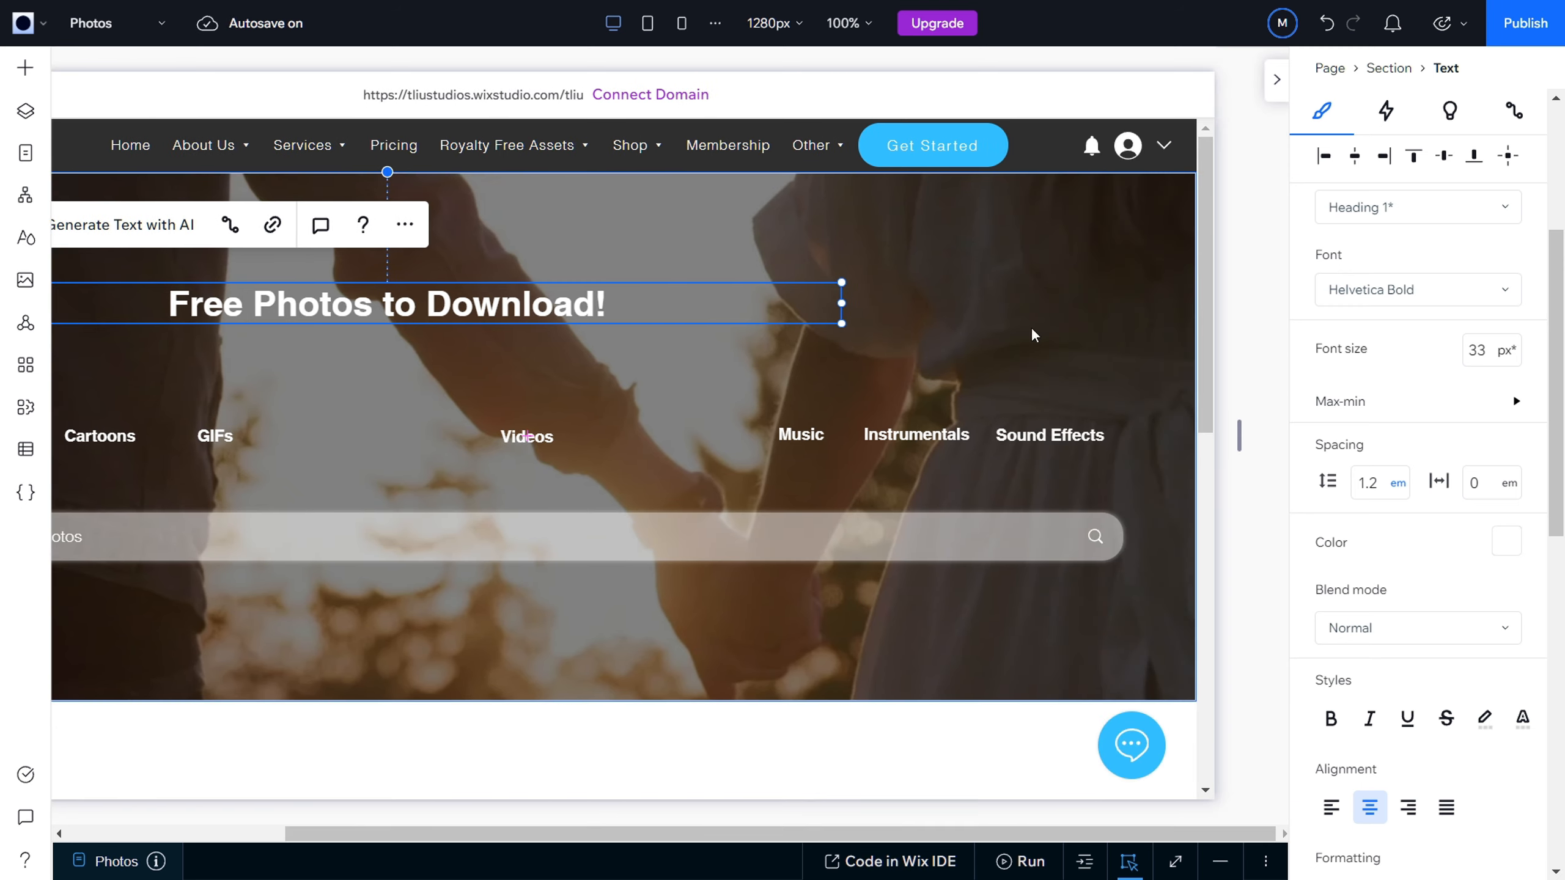
drag(842, 302, 1125, 325)
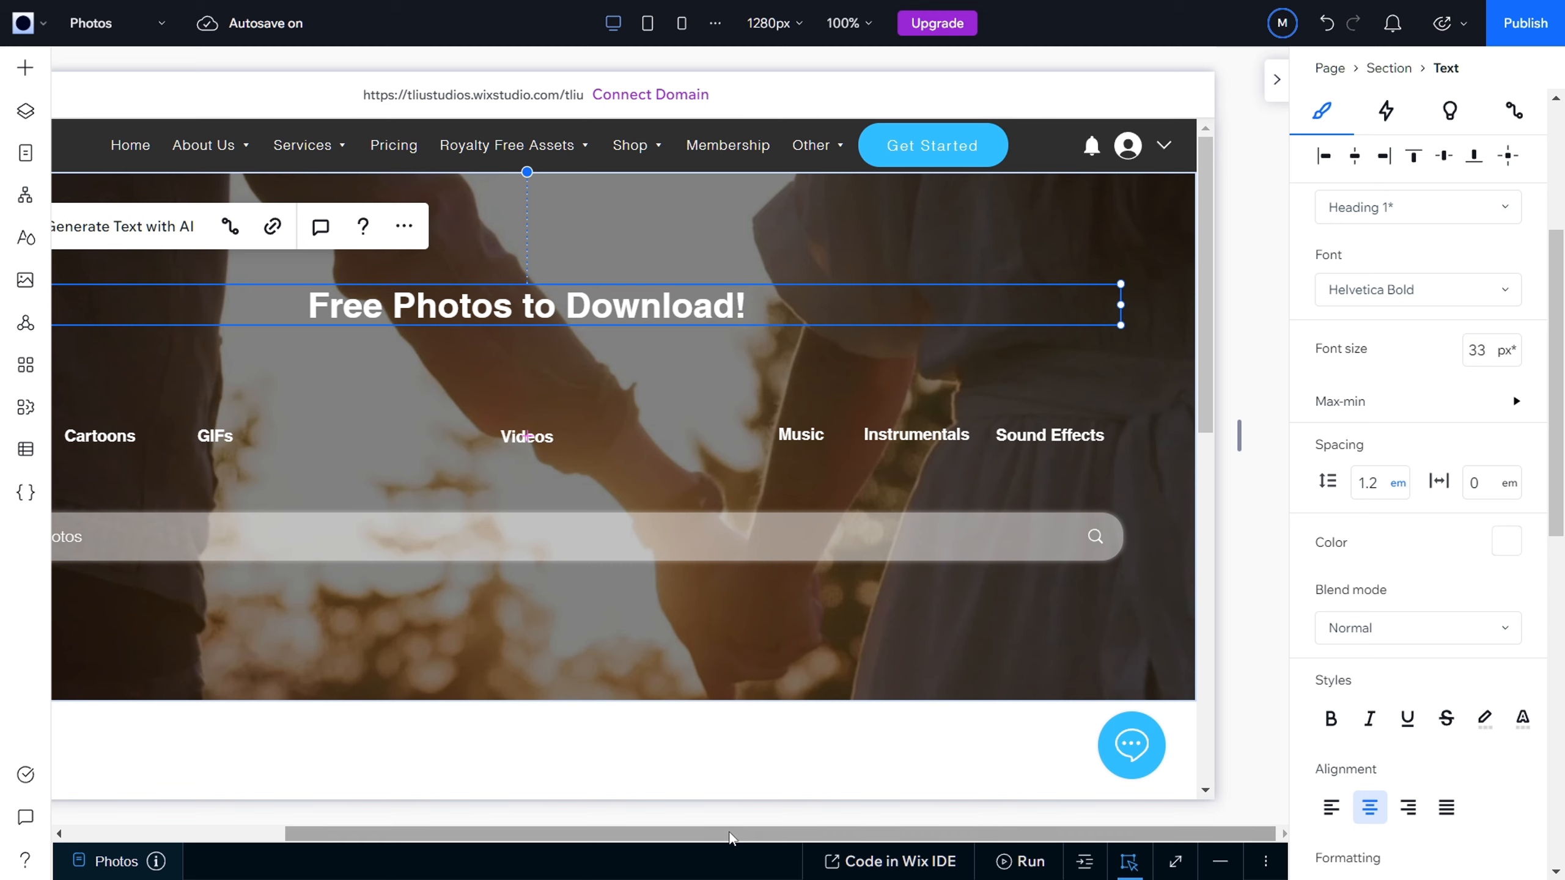
Step: Add a thin solid horizontal line between the heading and the category buttons, about 175 px below the hero section's top edge
drag(730, 838, 599, 836)
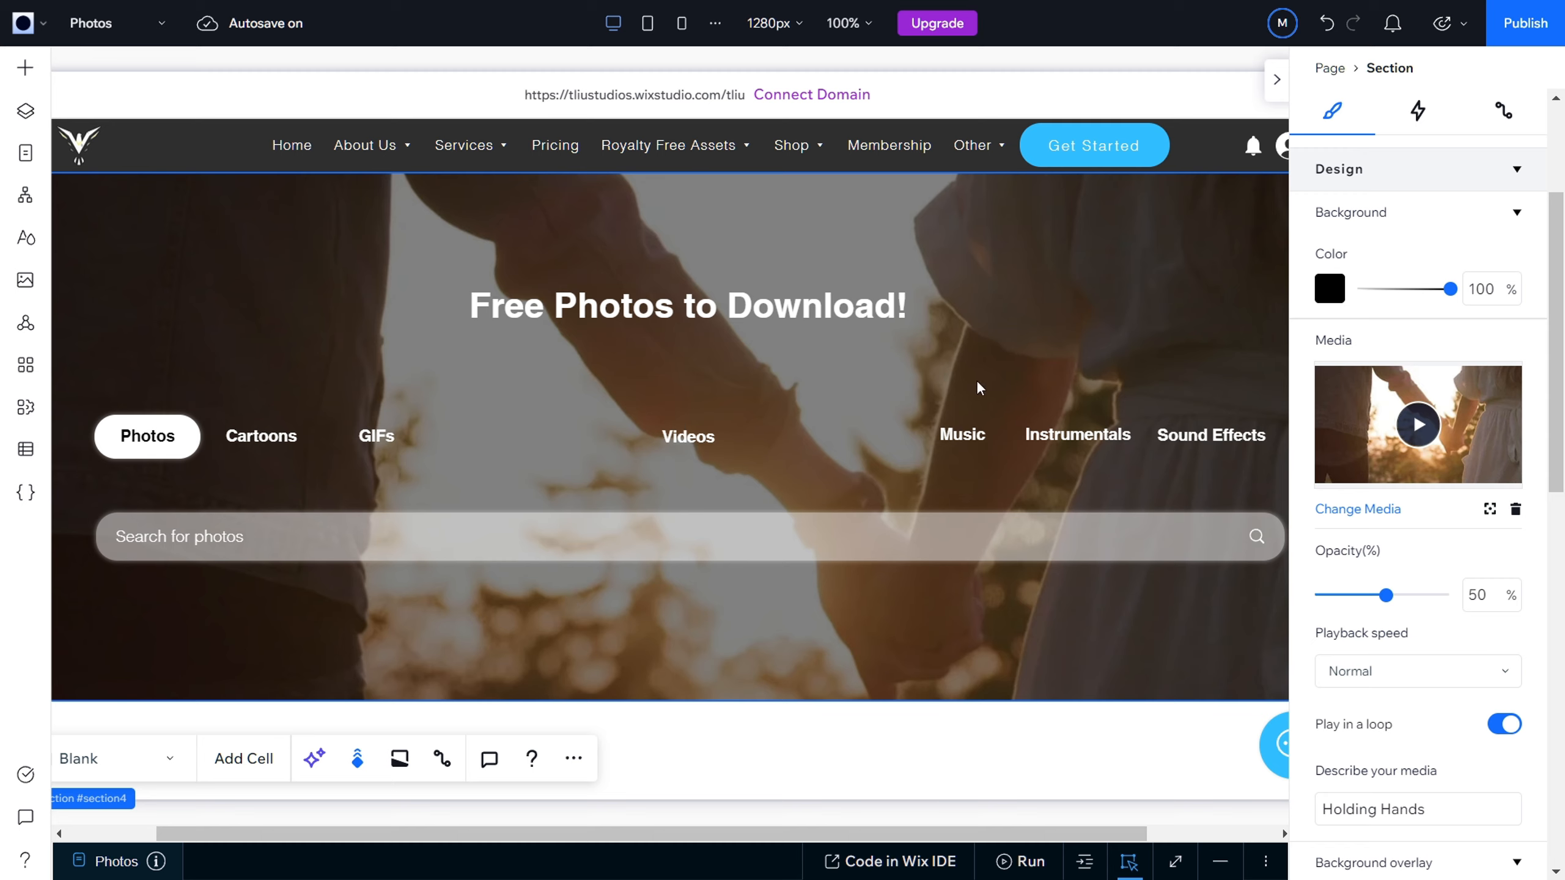
click(26, 69)
click(141, 529)
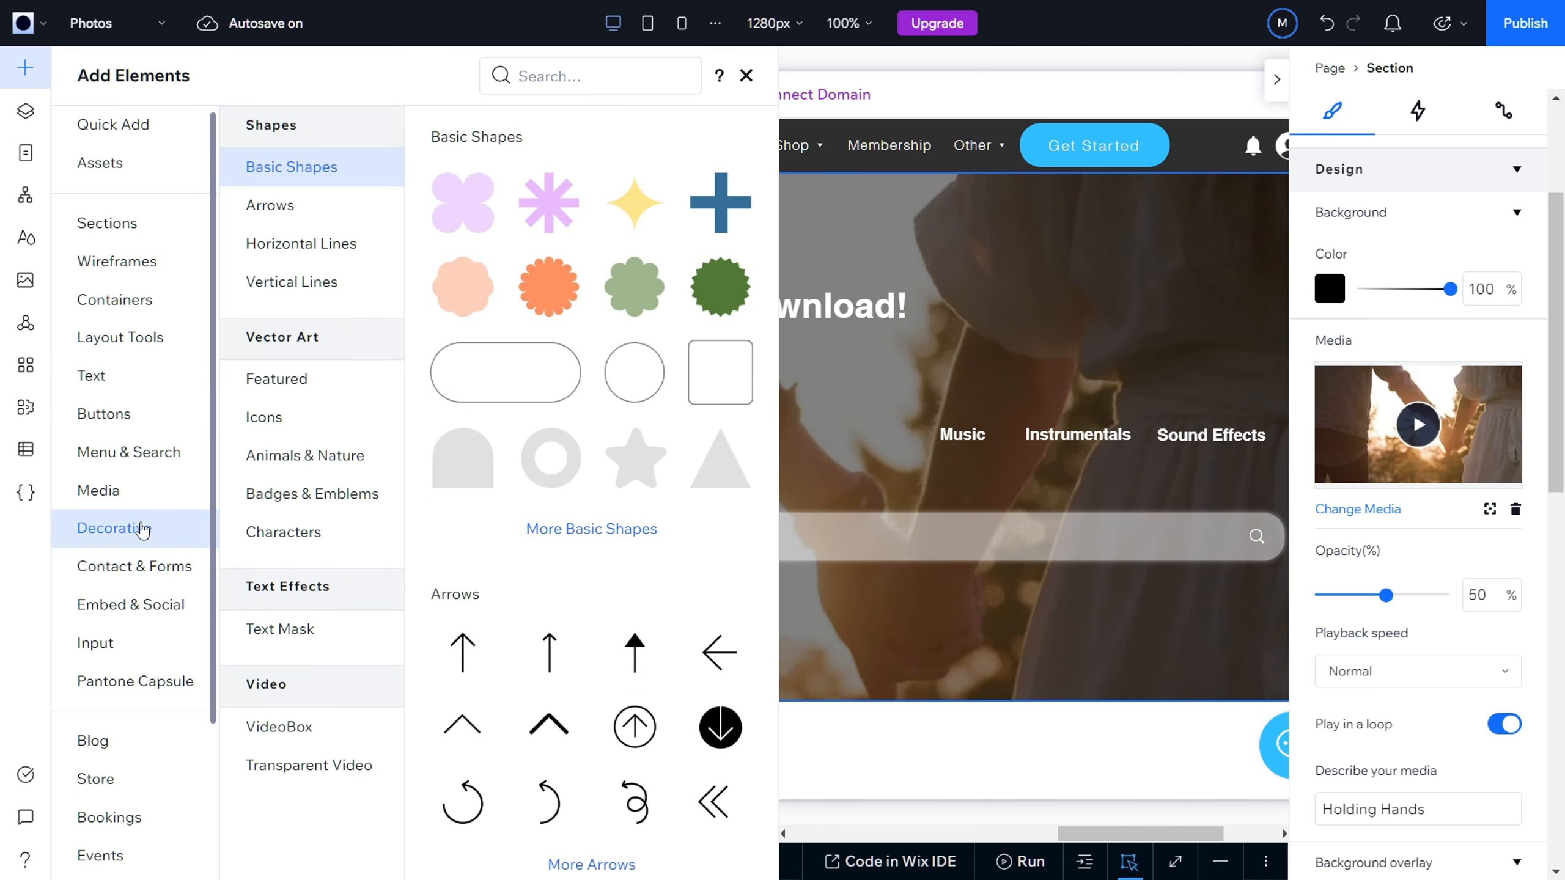
click(311, 246)
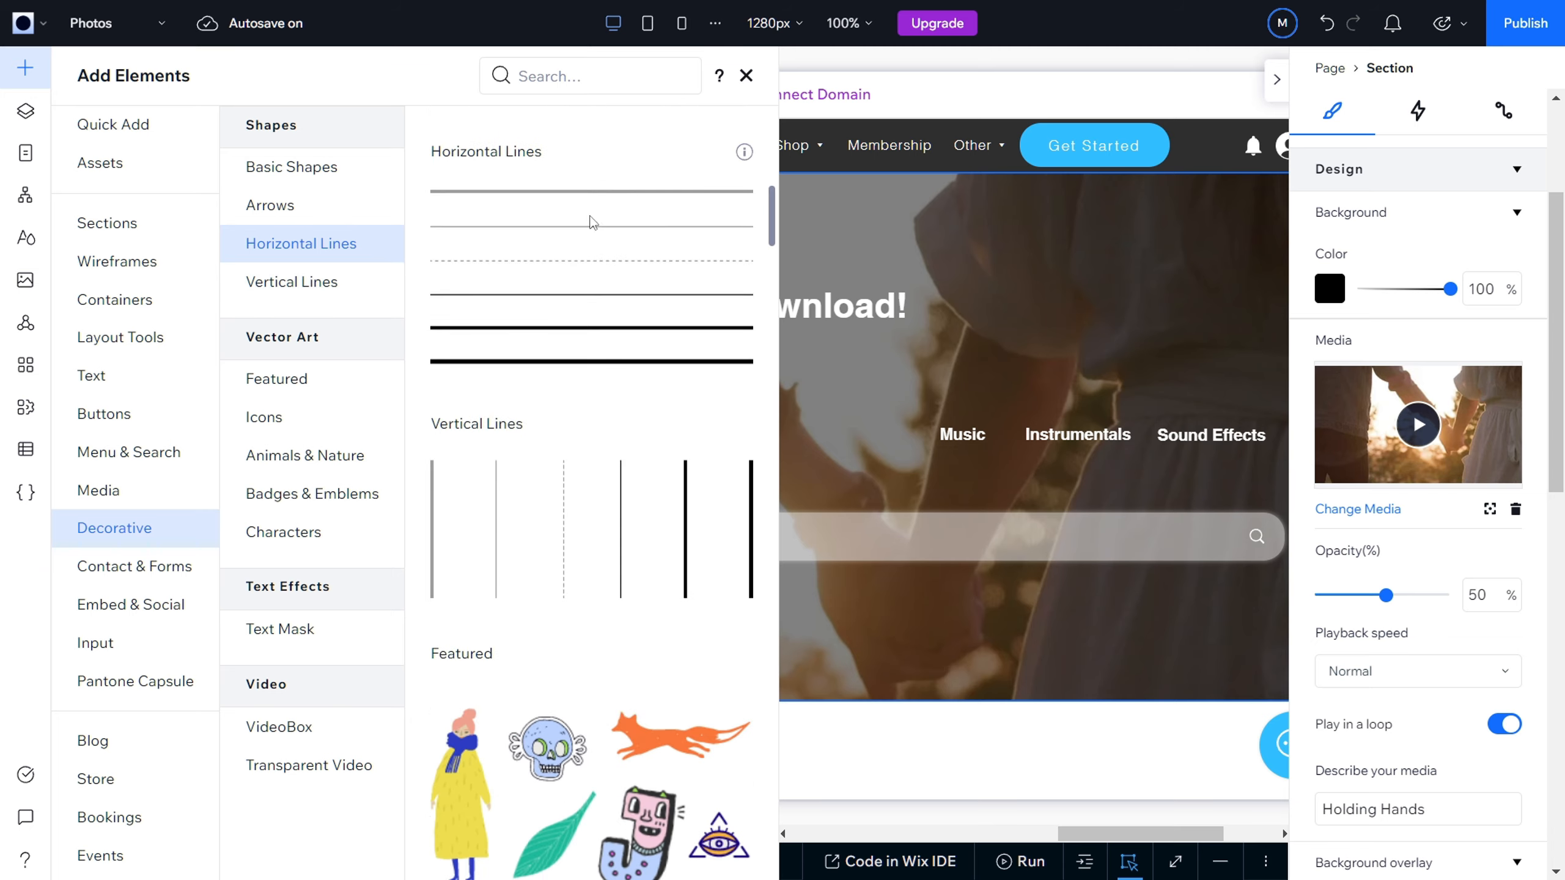
drag(458, 231, 917, 430)
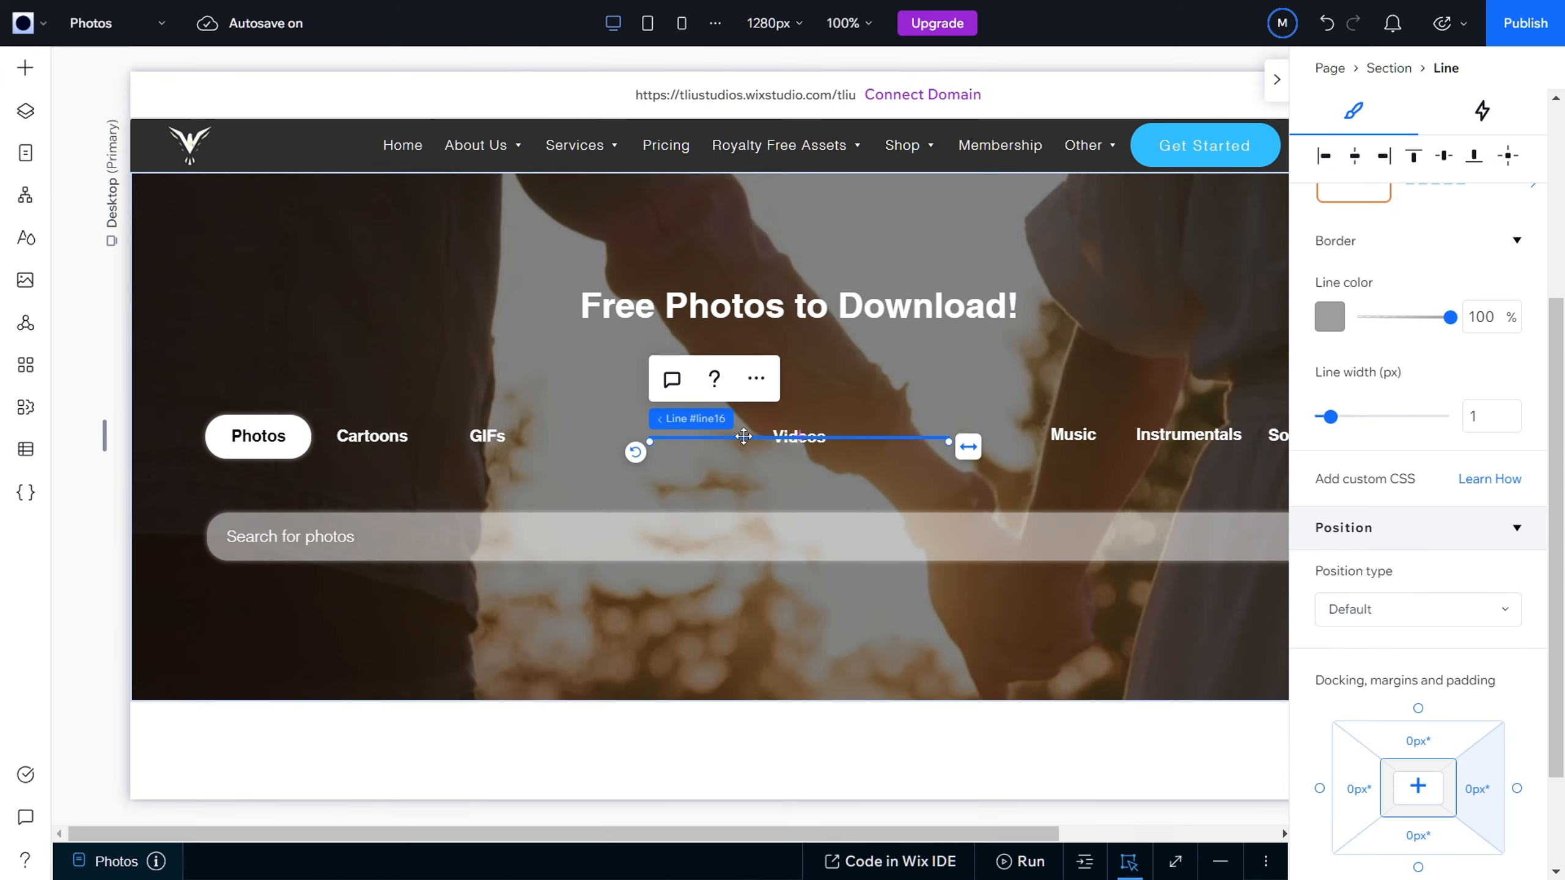
drag(745, 436, 510, 354)
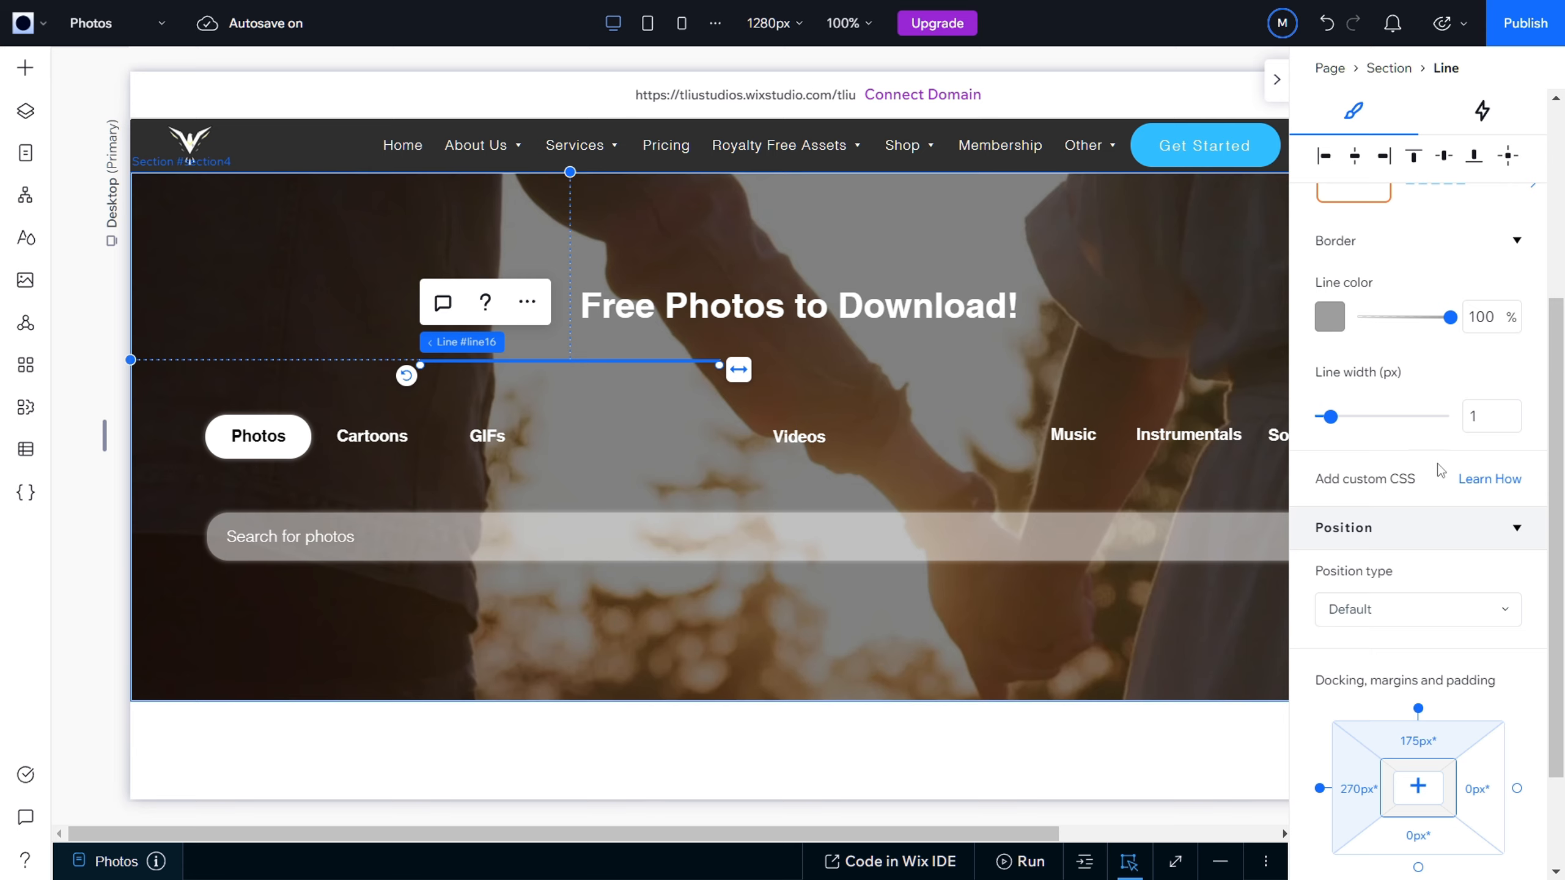
Step: Change the horizontal line's color to the white theme color
click(1331, 317)
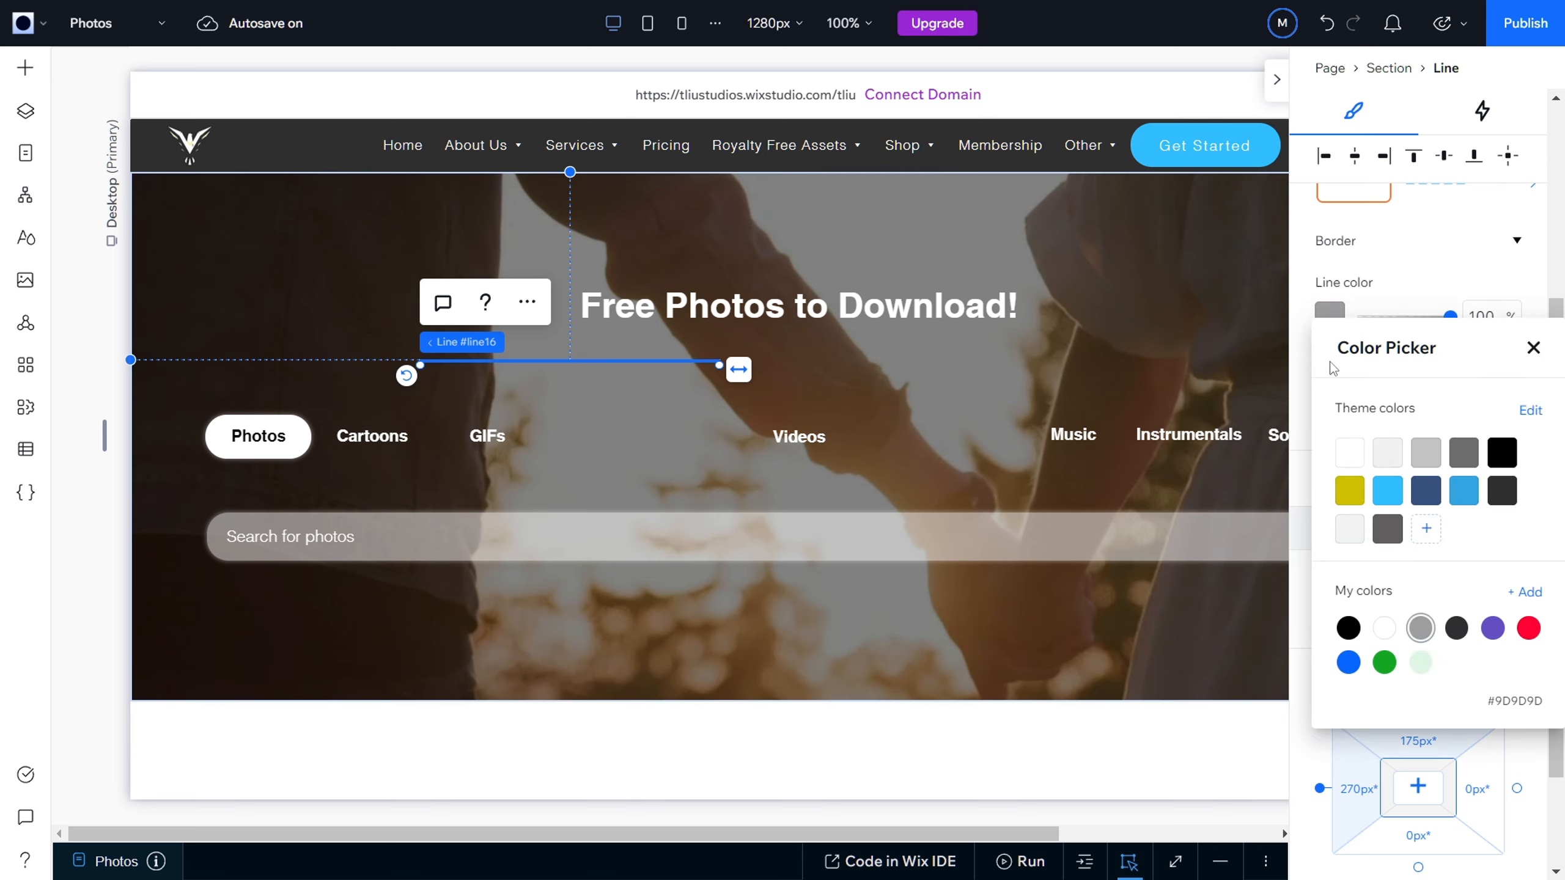
click(1350, 455)
click(1301, 434)
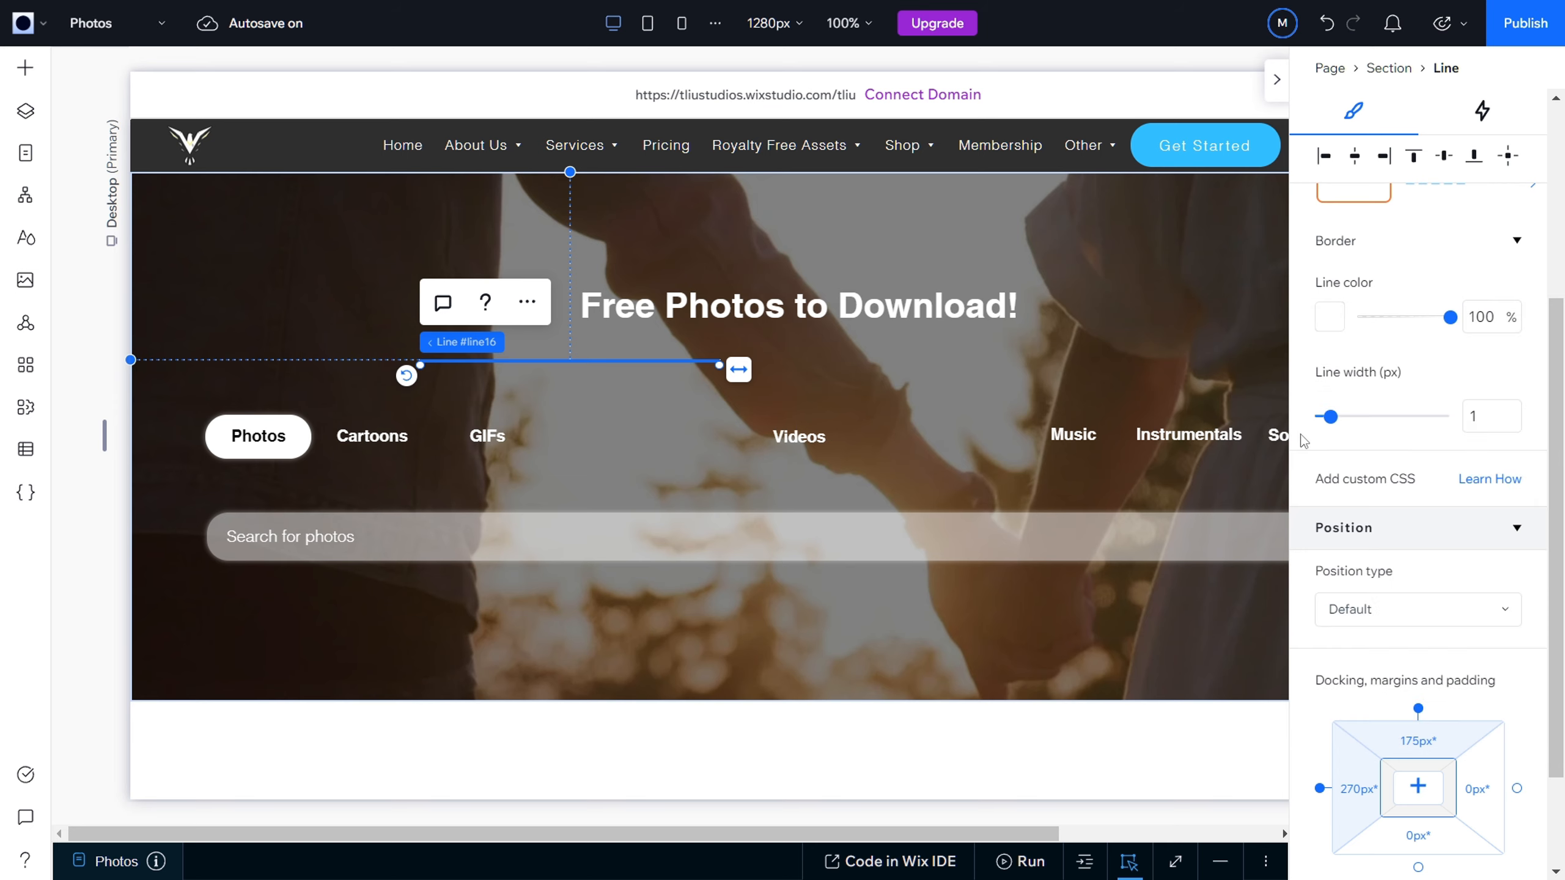
Step: Extend the line at both ends to about 1120 px, spanning from the Photos button's outer edge to the search bar's far end
scroll(1301, 443, up, 3)
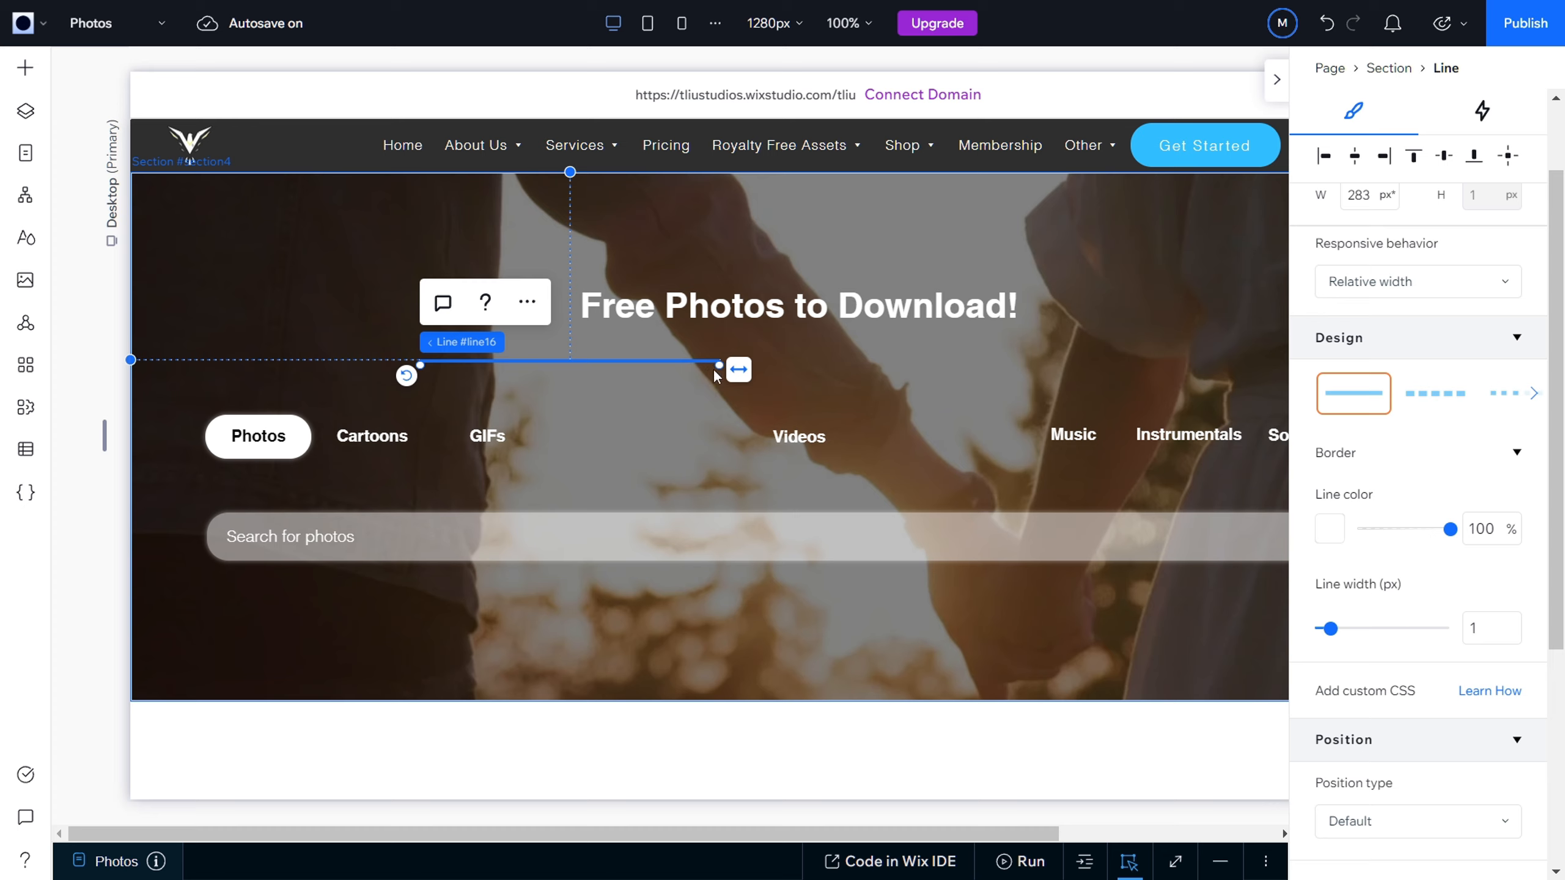
drag(718, 366, 1204, 369)
drag(424, 367, 207, 370)
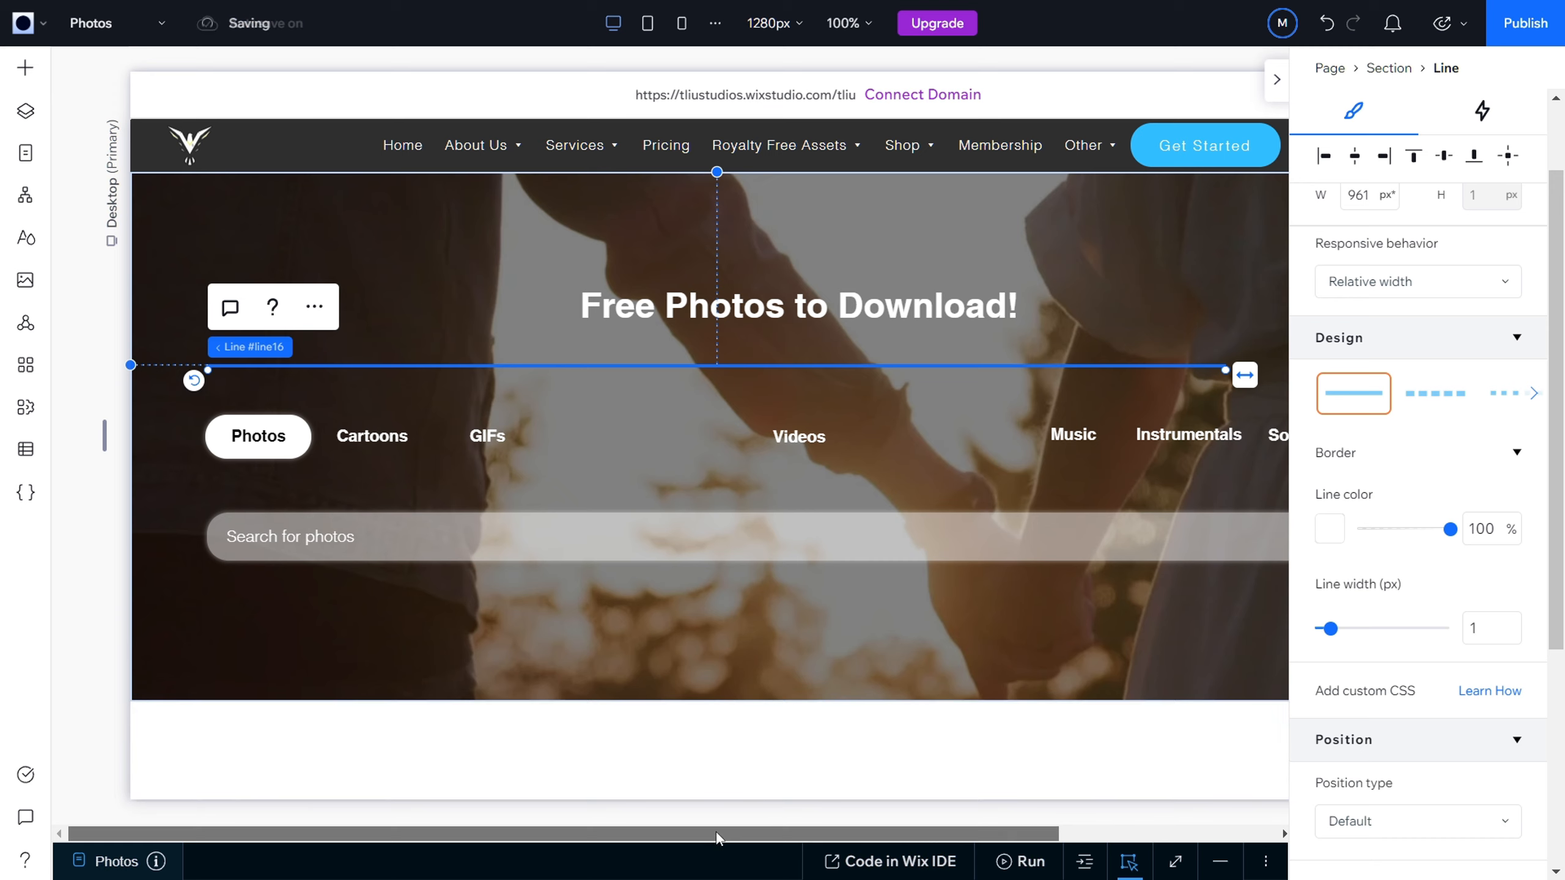
drag(717, 832, 1052, 811)
drag(954, 372, 1121, 373)
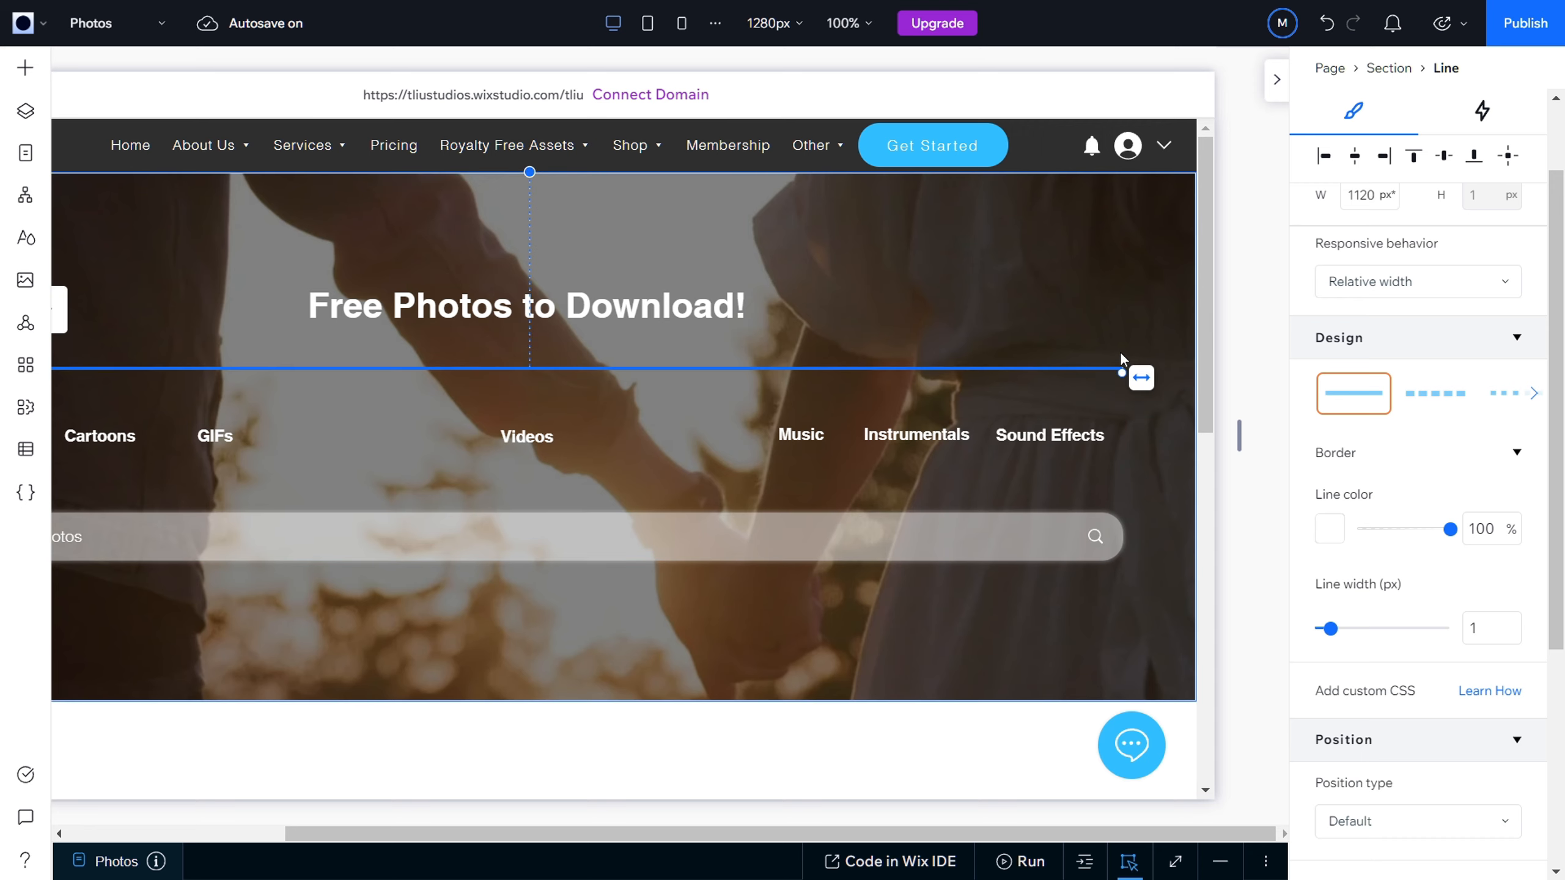
click(671, 394)
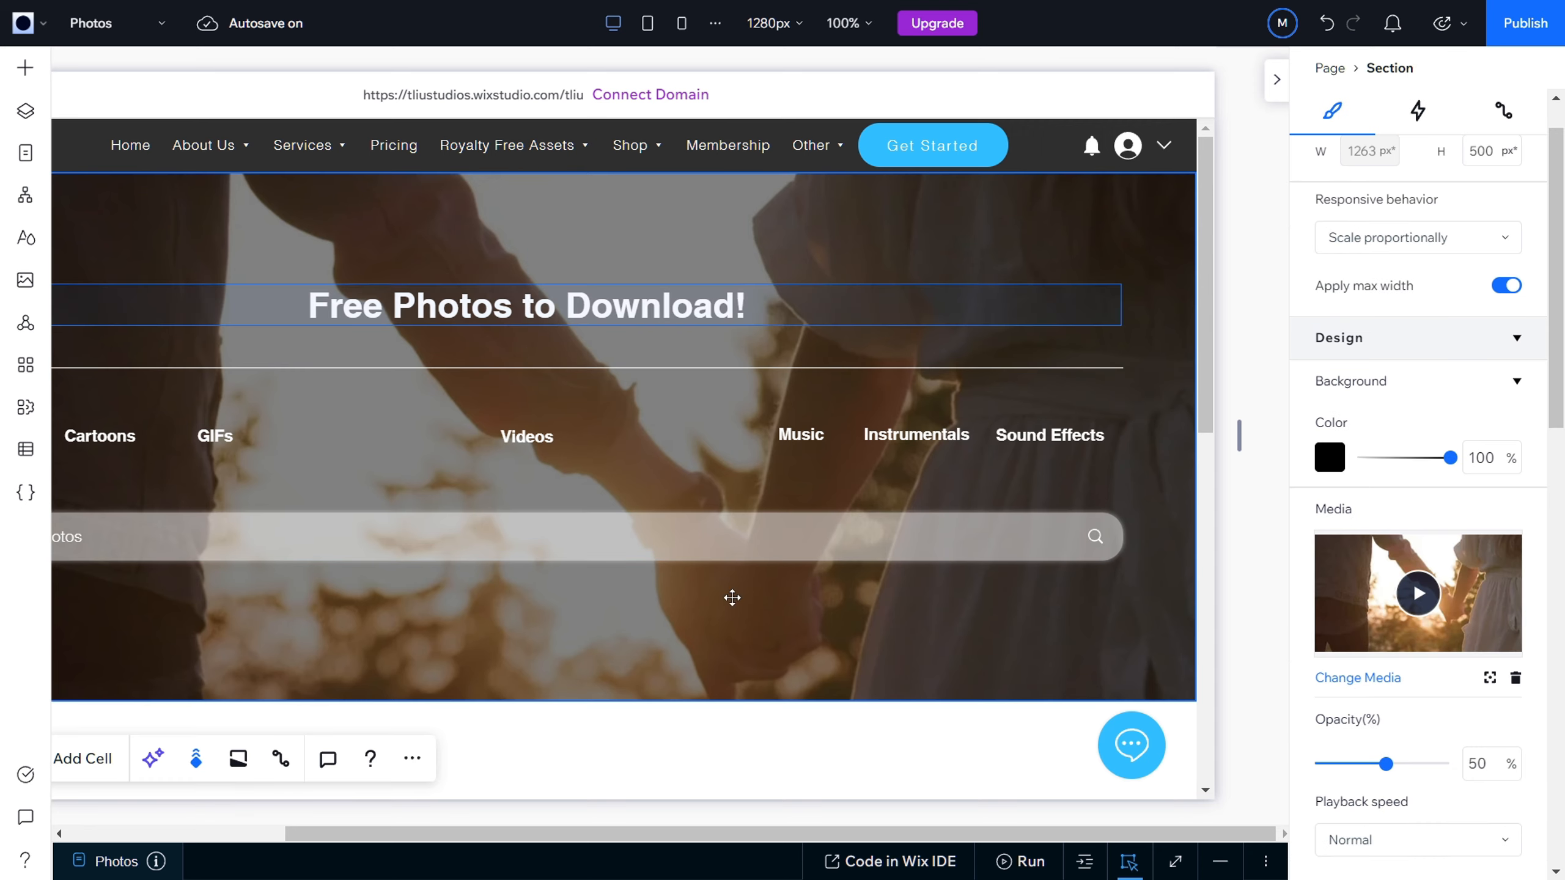
Step: Add a Paragraph 3 text element and place it near the lower-left corner of the hero section
drag(689, 829, 534, 820)
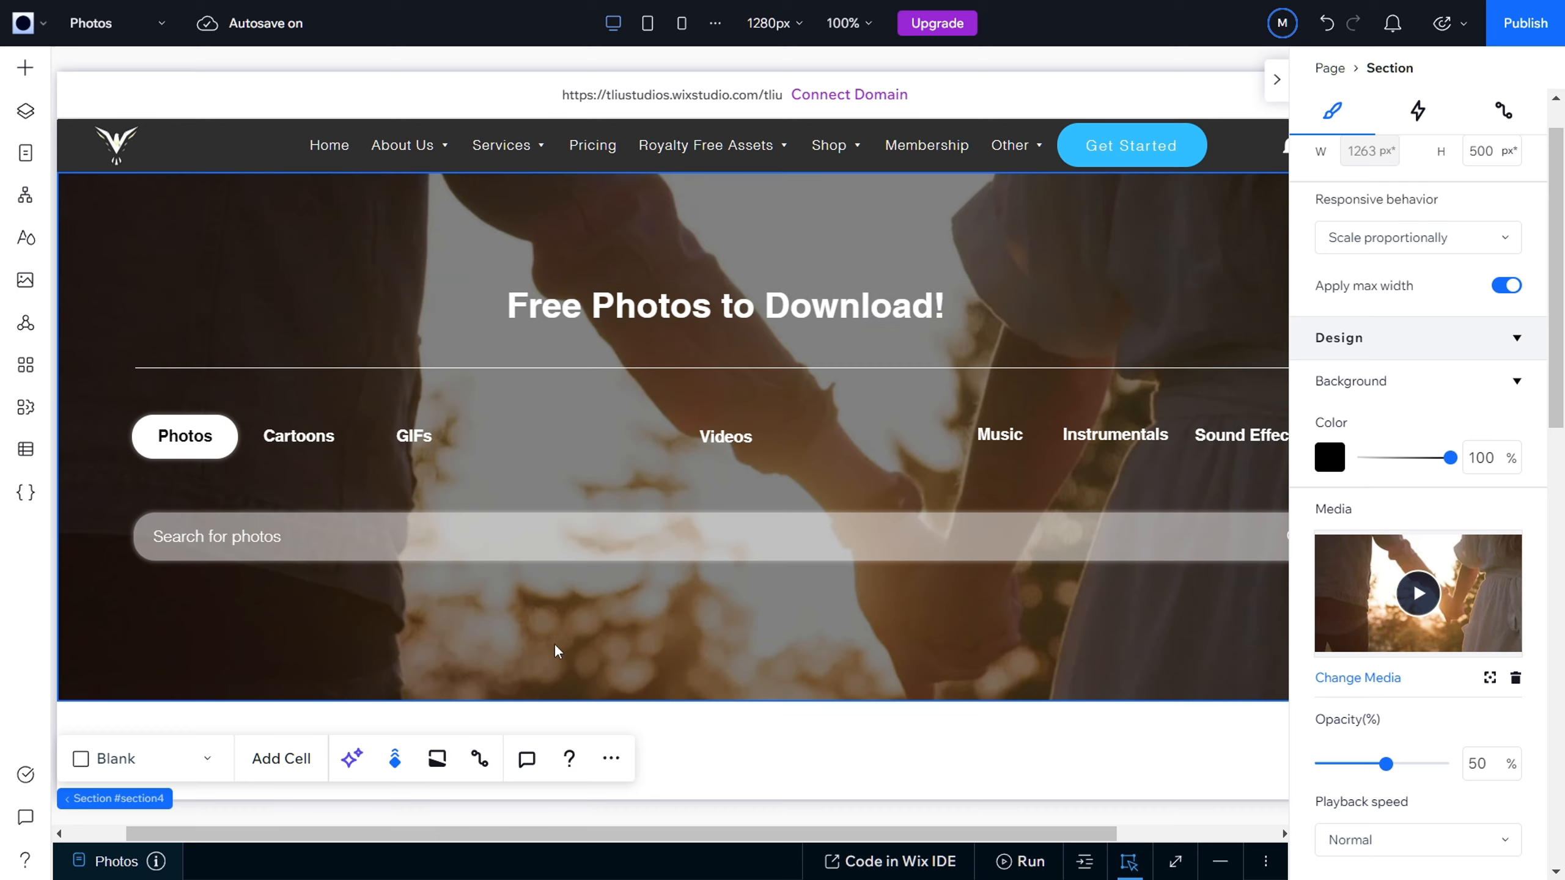
scroll(690, 603, down, 2)
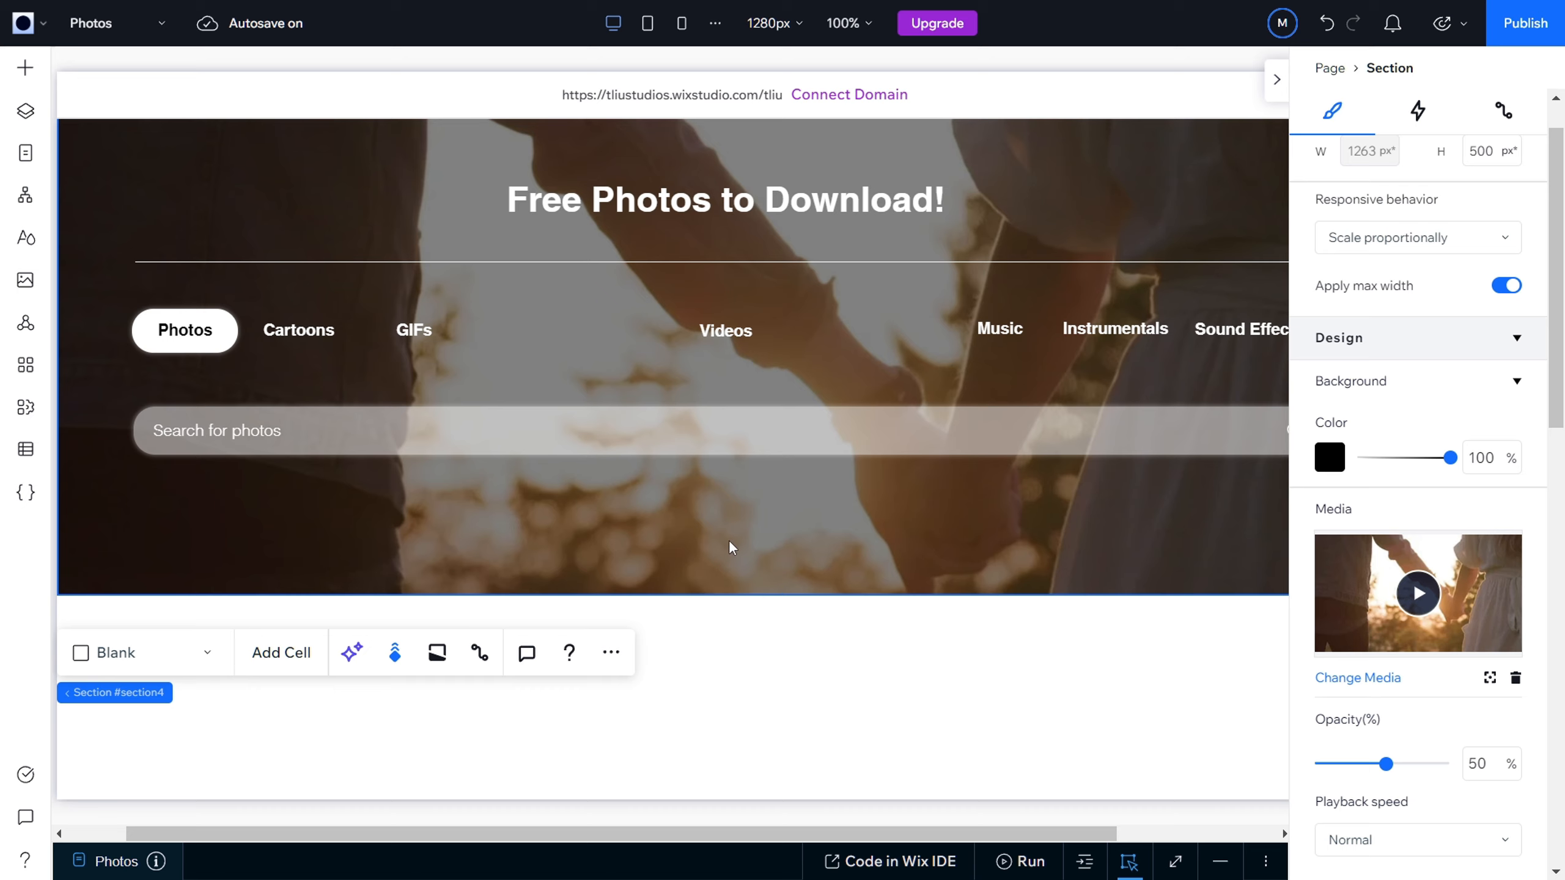
scroll(730, 547, down, 4)
scroll(730, 547, up, 4)
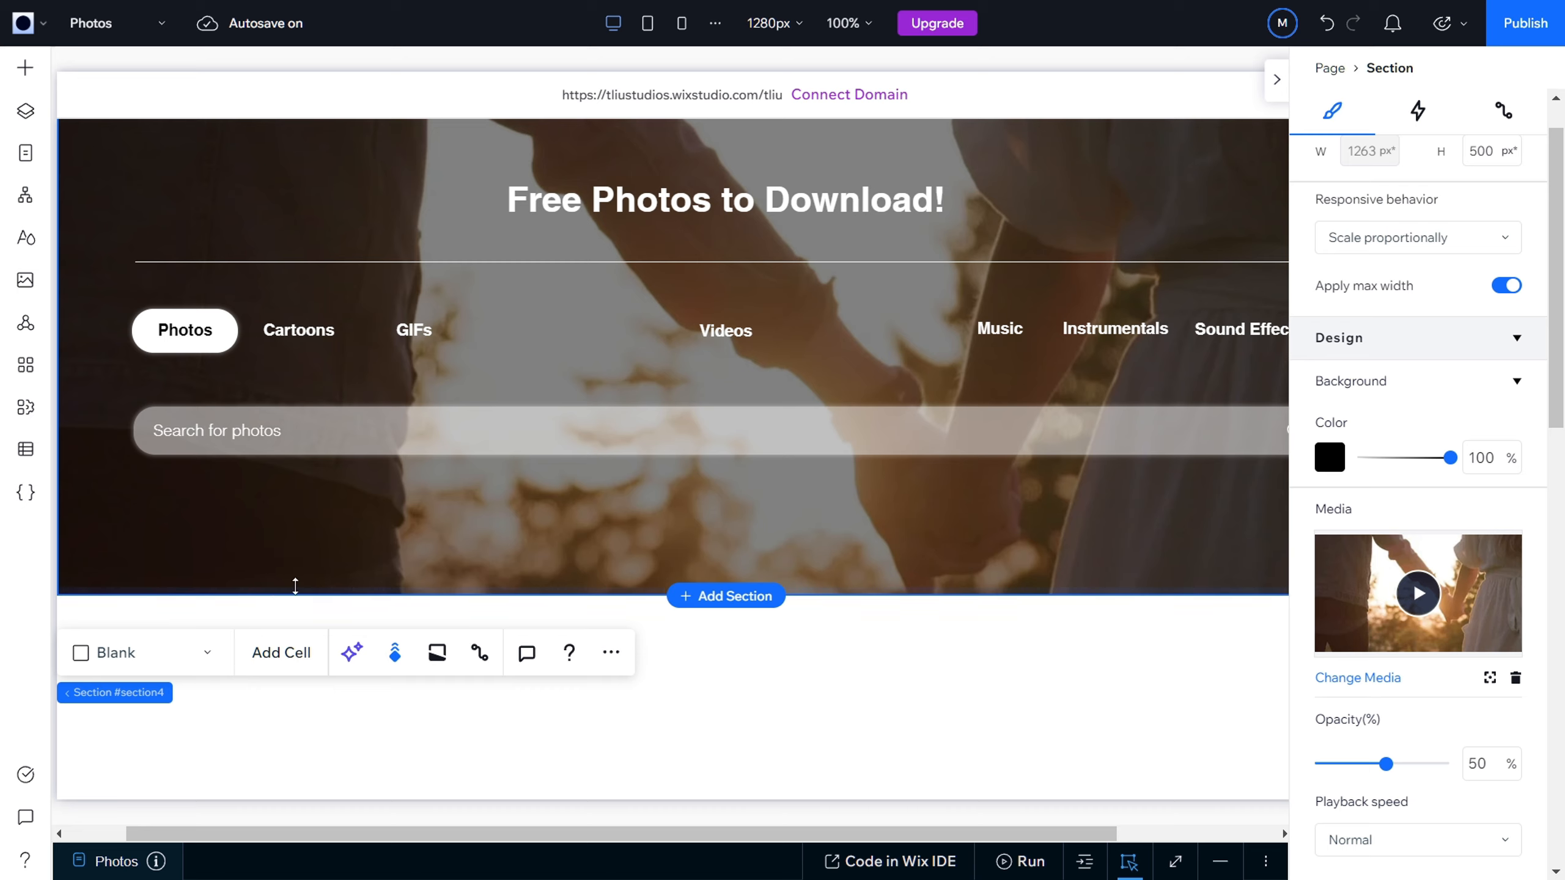
scroll(956, 824, right, 1)
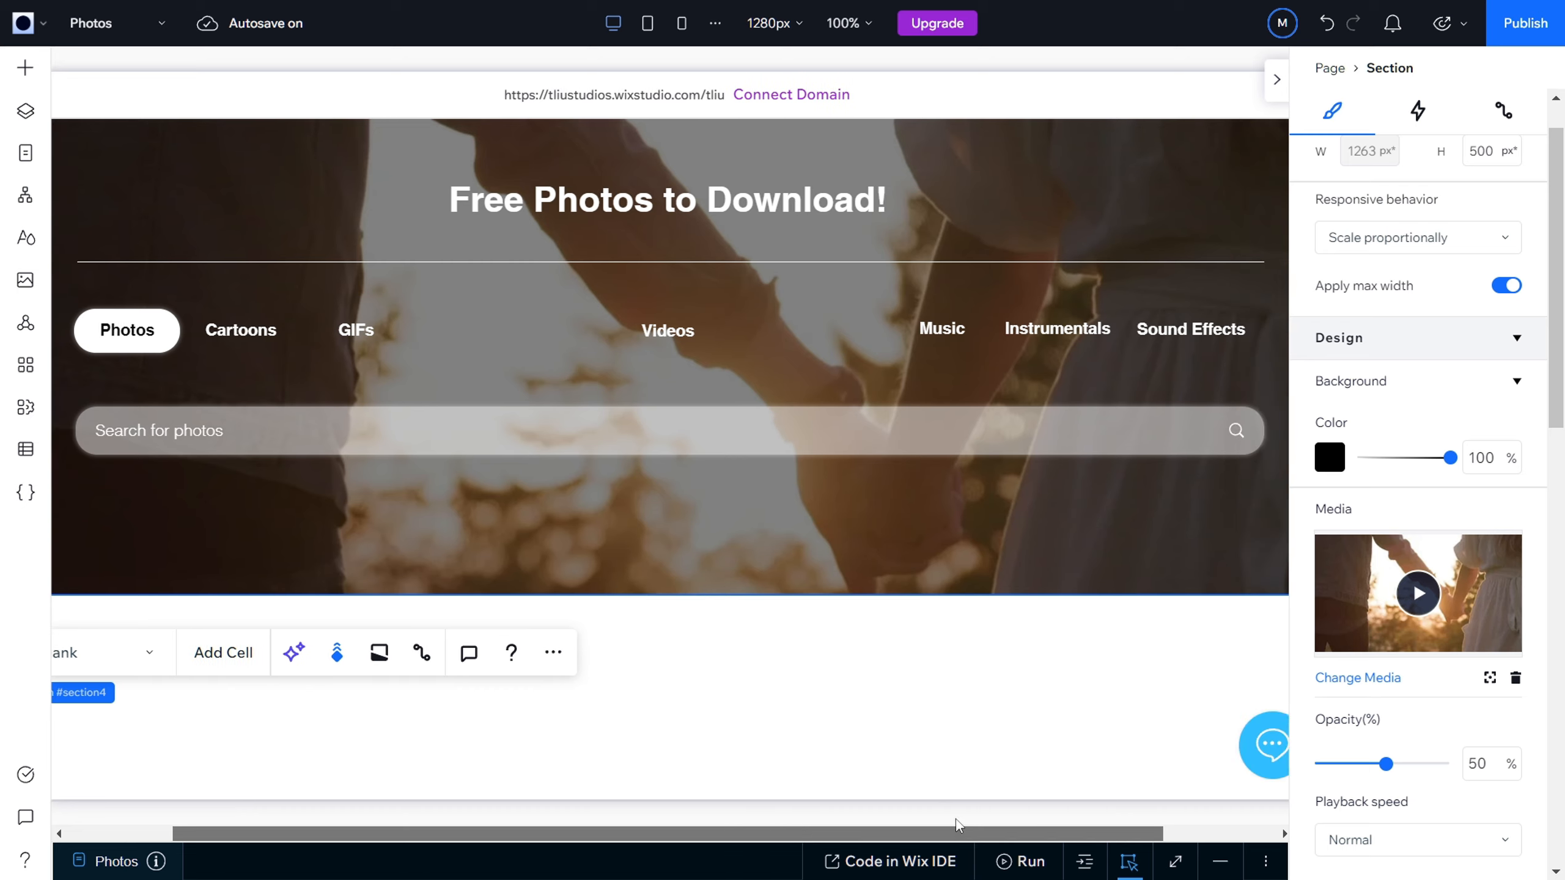
scroll(984, 824, right, 2)
scroll(907, 829, left, 4)
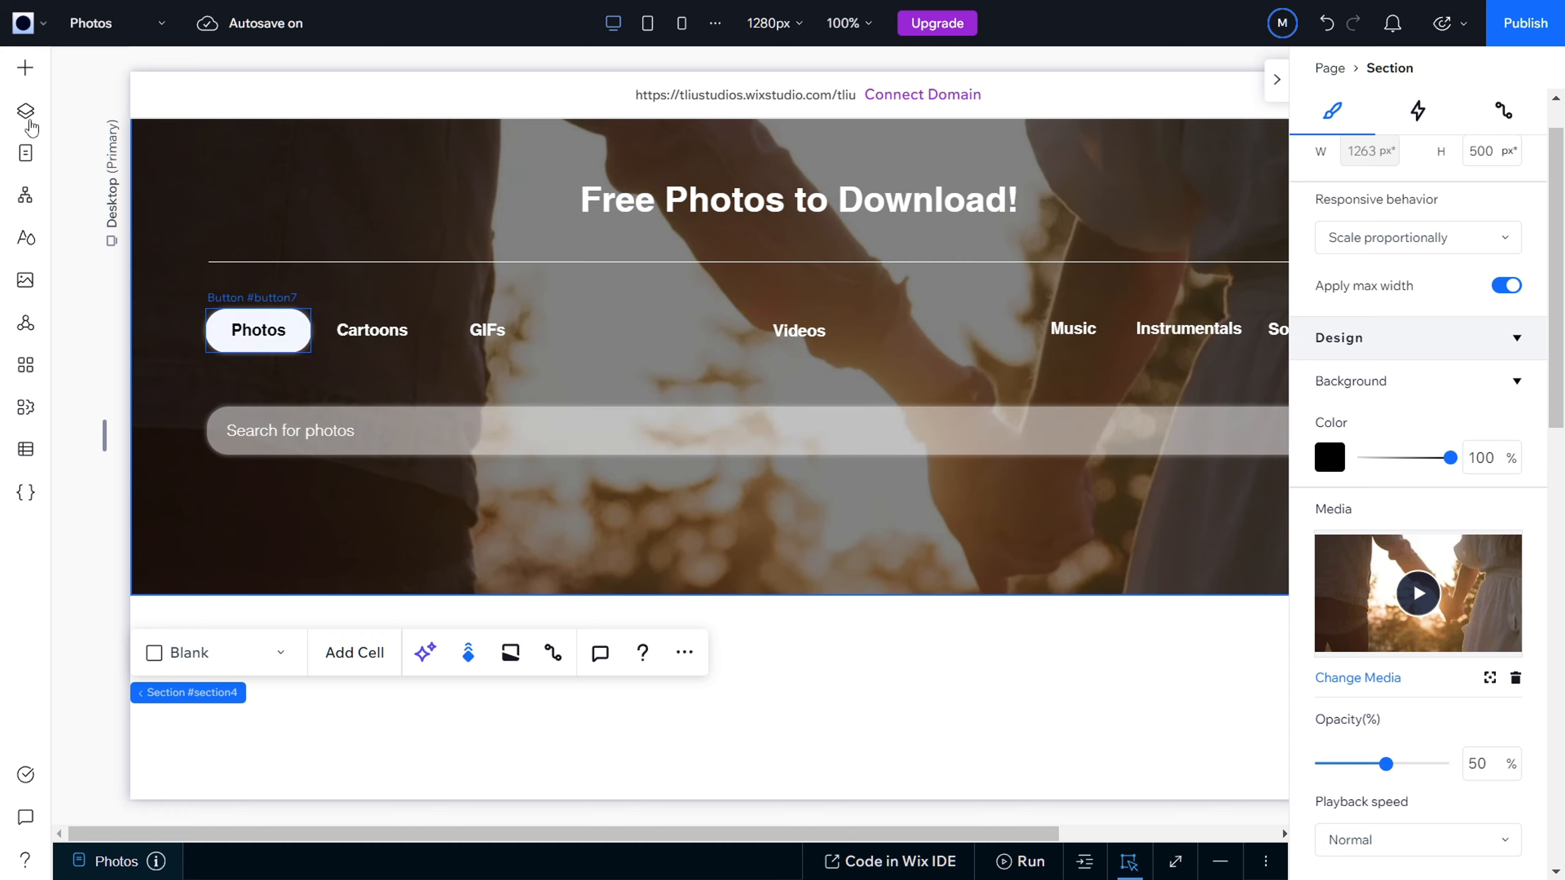
click(24, 66)
click(155, 380)
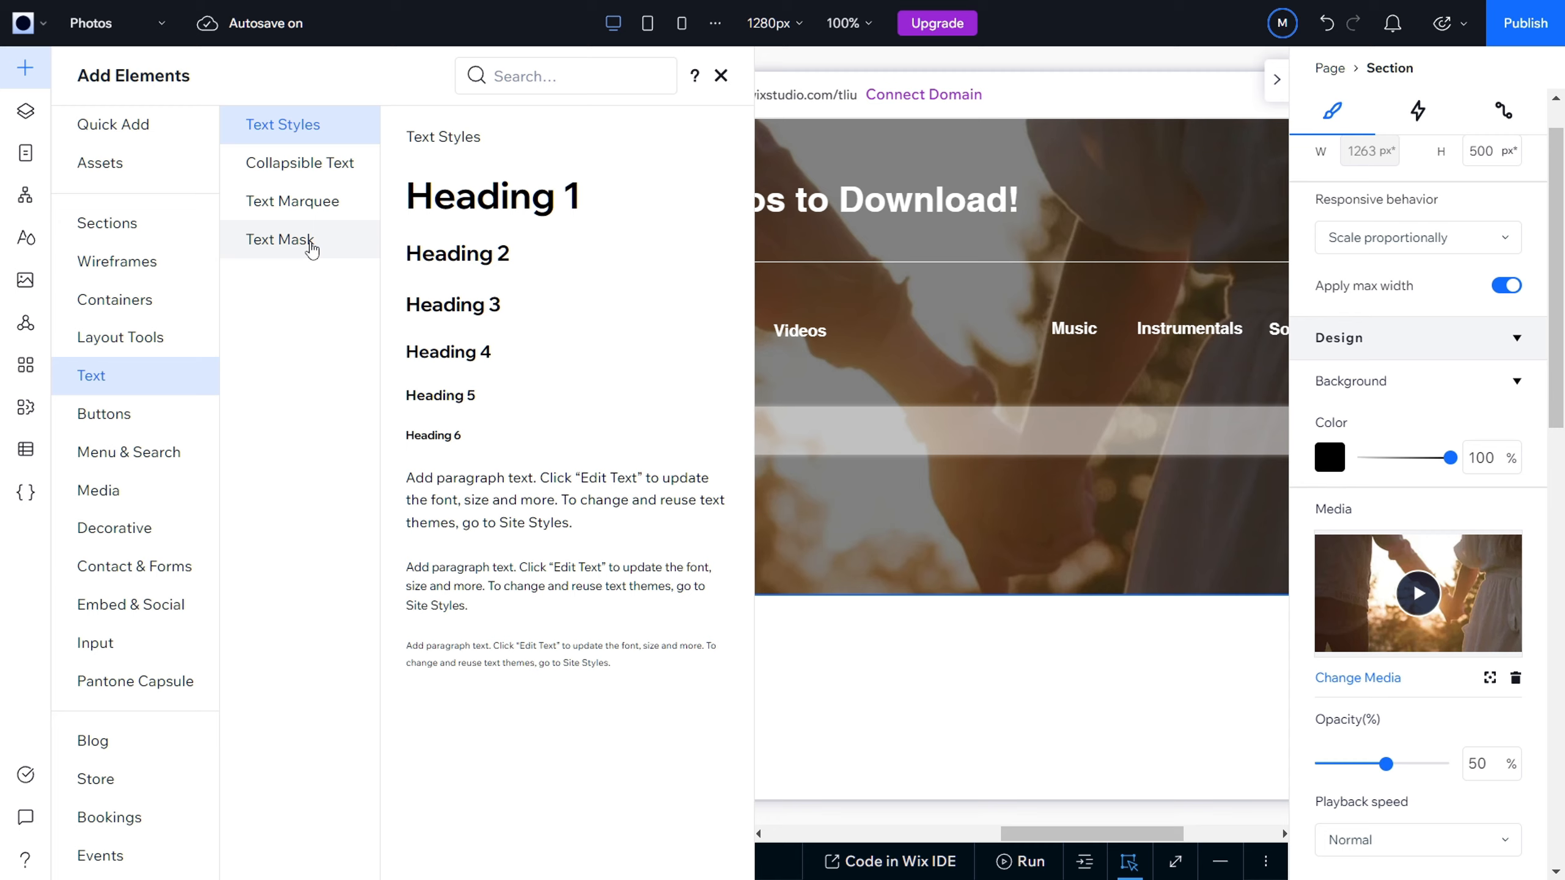
click(492, 678)
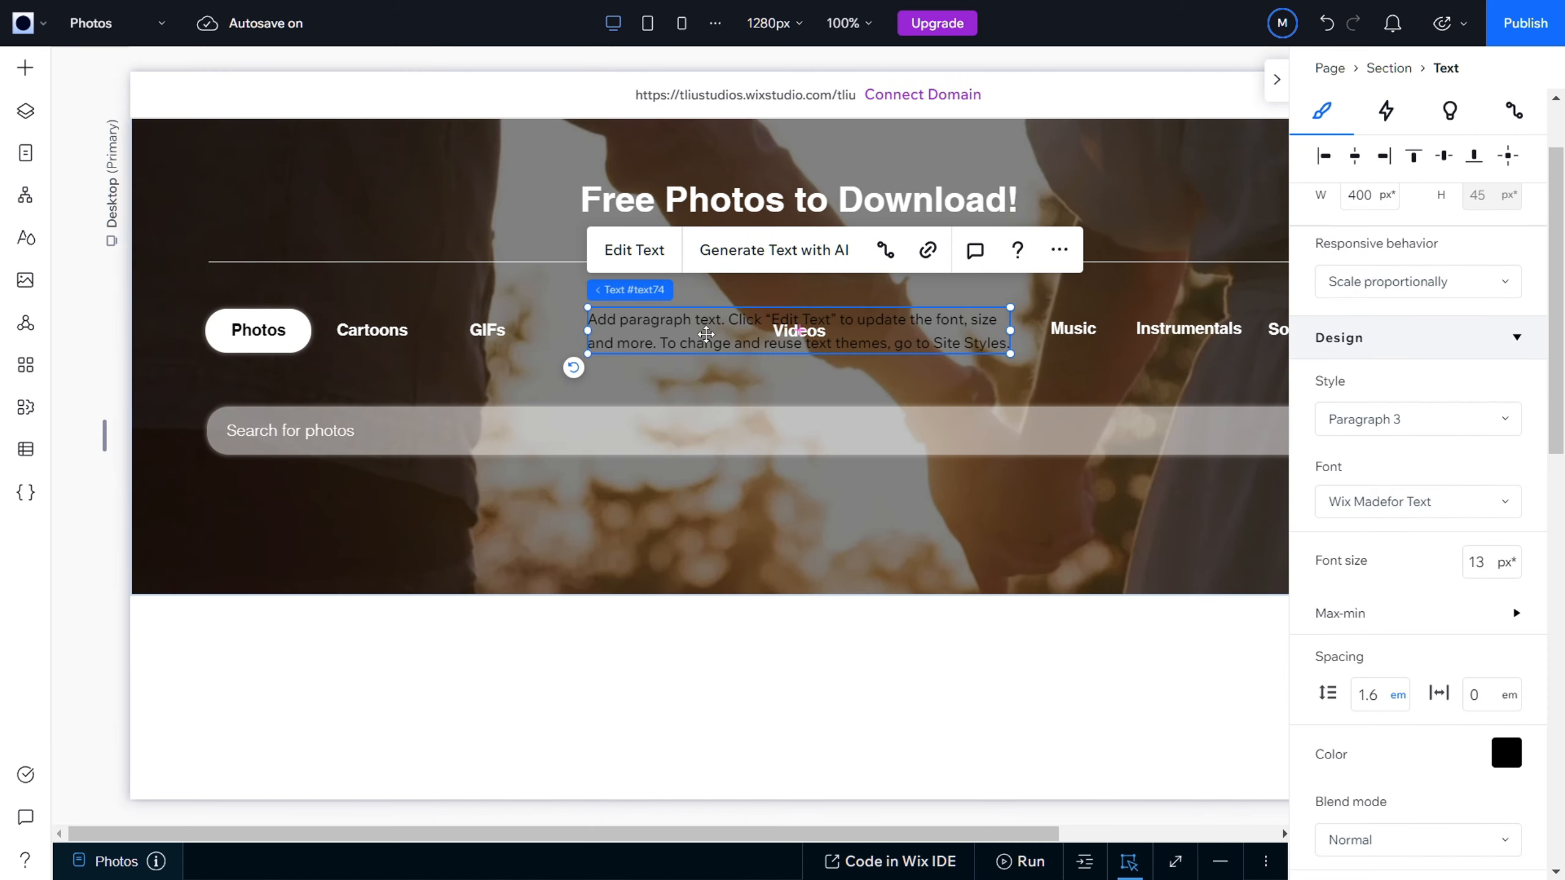
drag(706, 334, 271, 557)
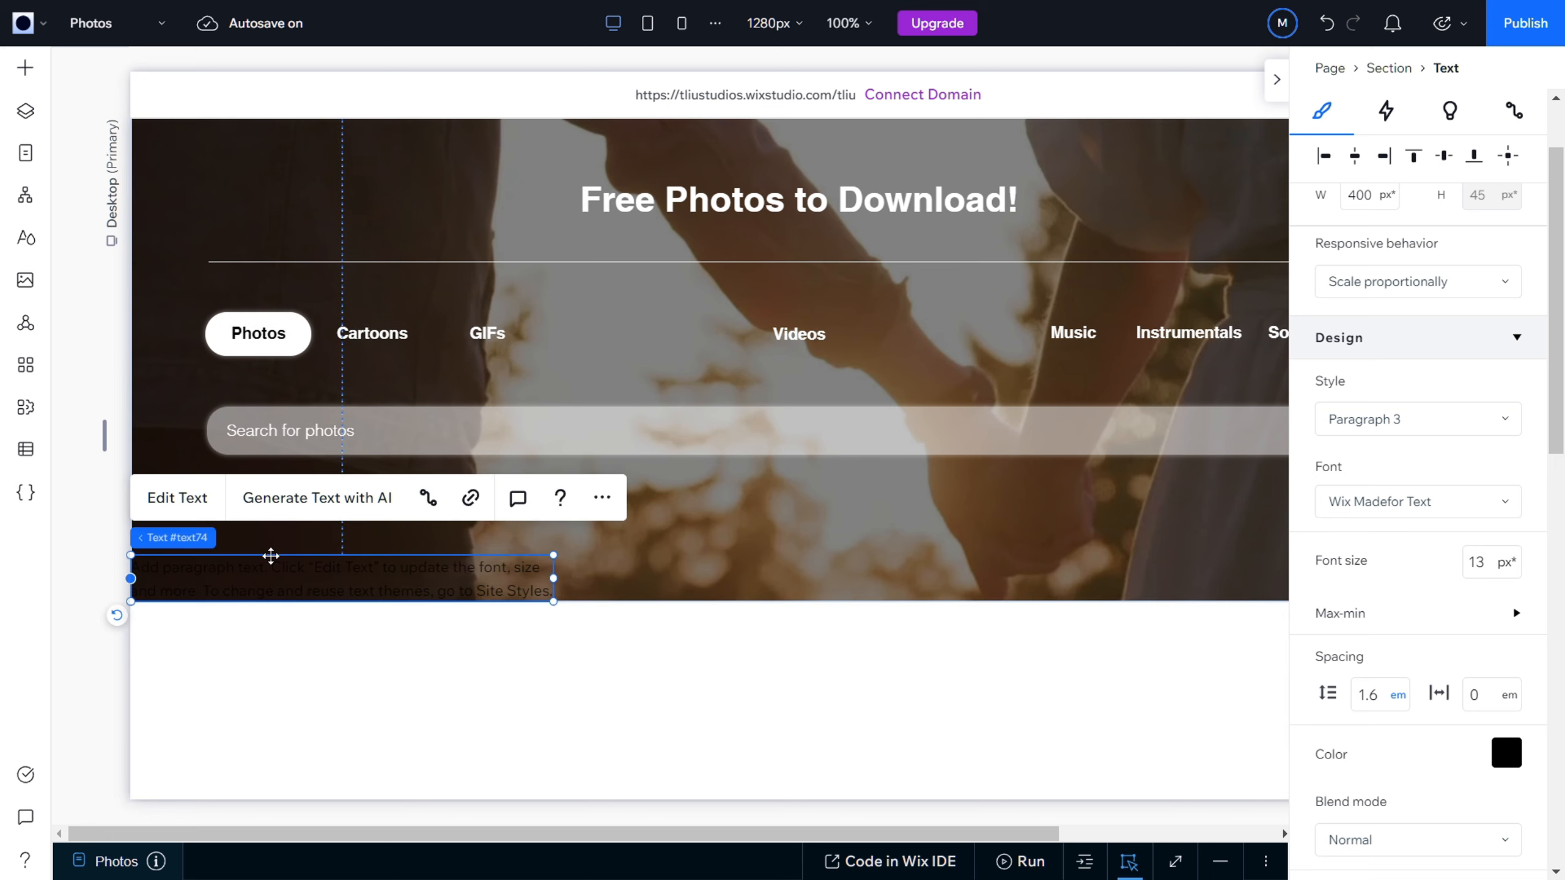
Step: Replace the paragraph's placeholder text with "Provided by TLIU Studios" and color it white
double_click(258, 566)
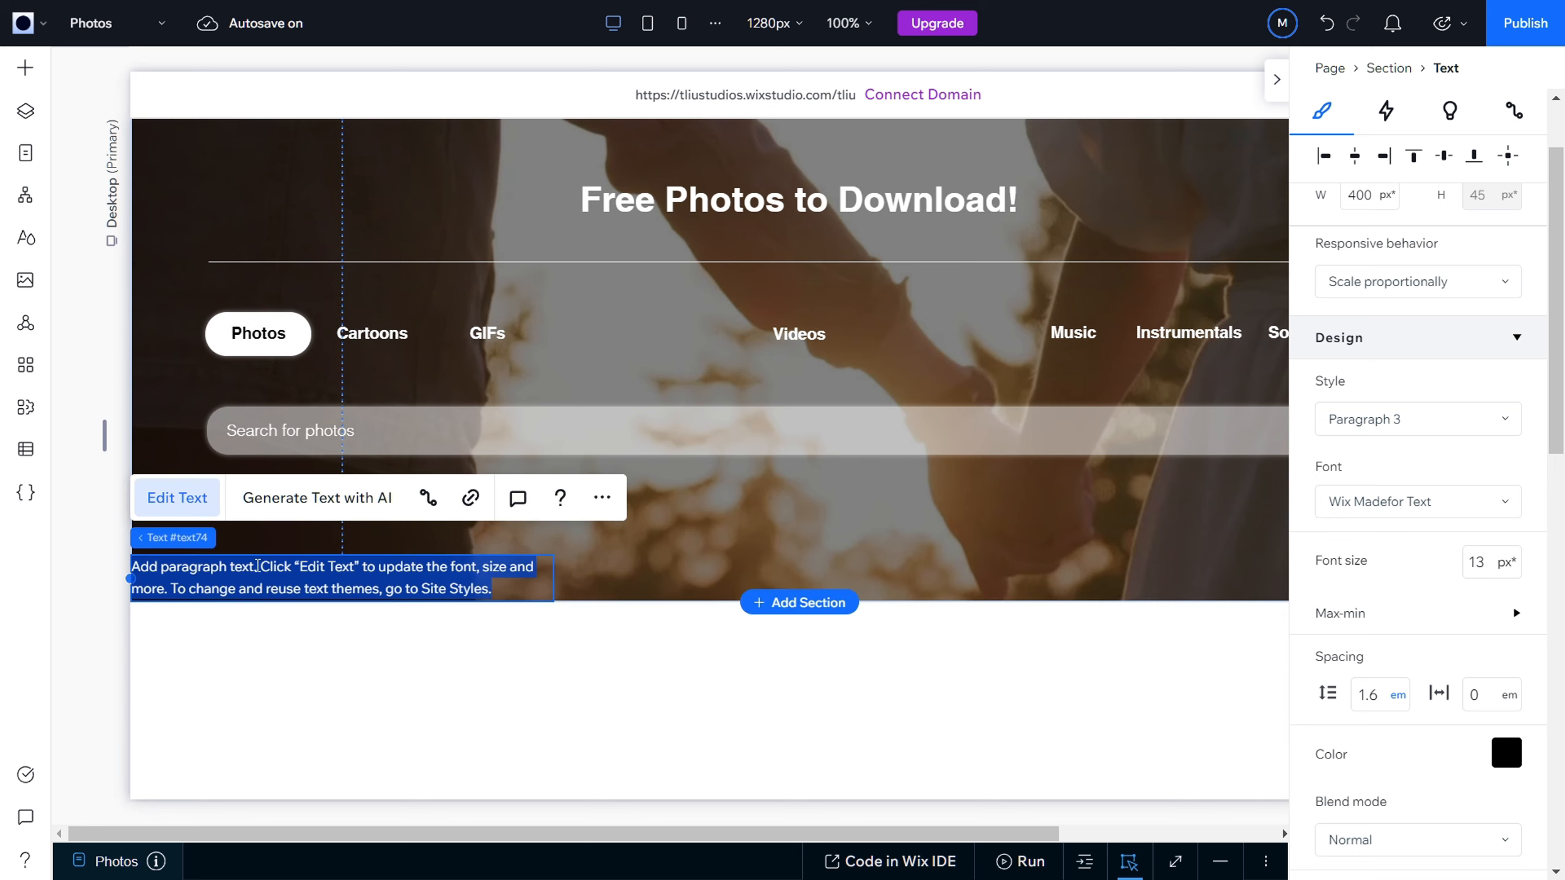
key(BackSpace)
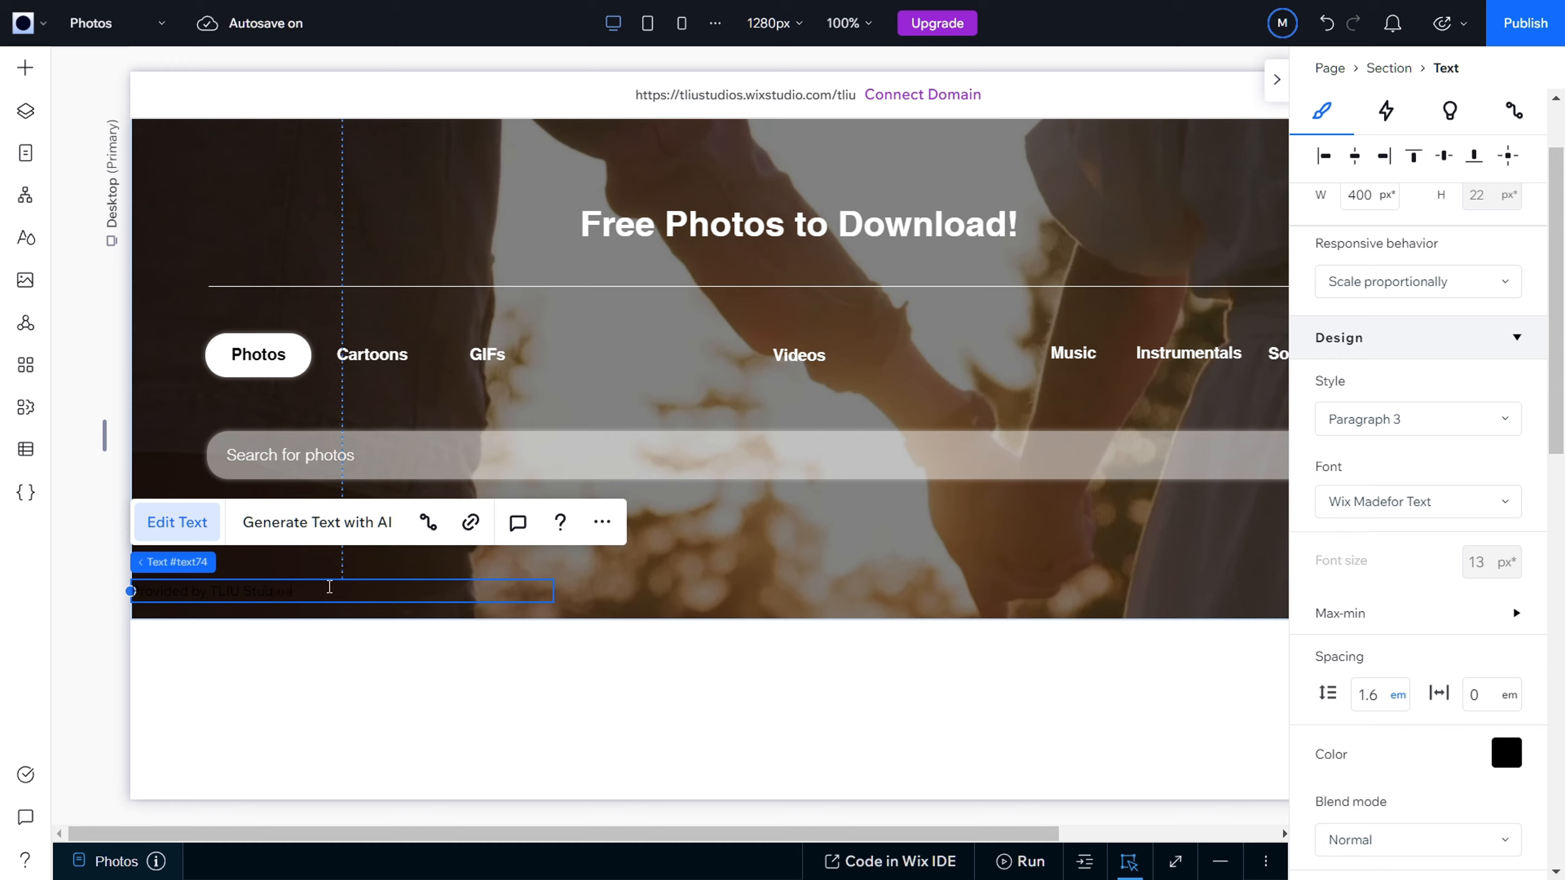
drag(131, 591, 290, 593)
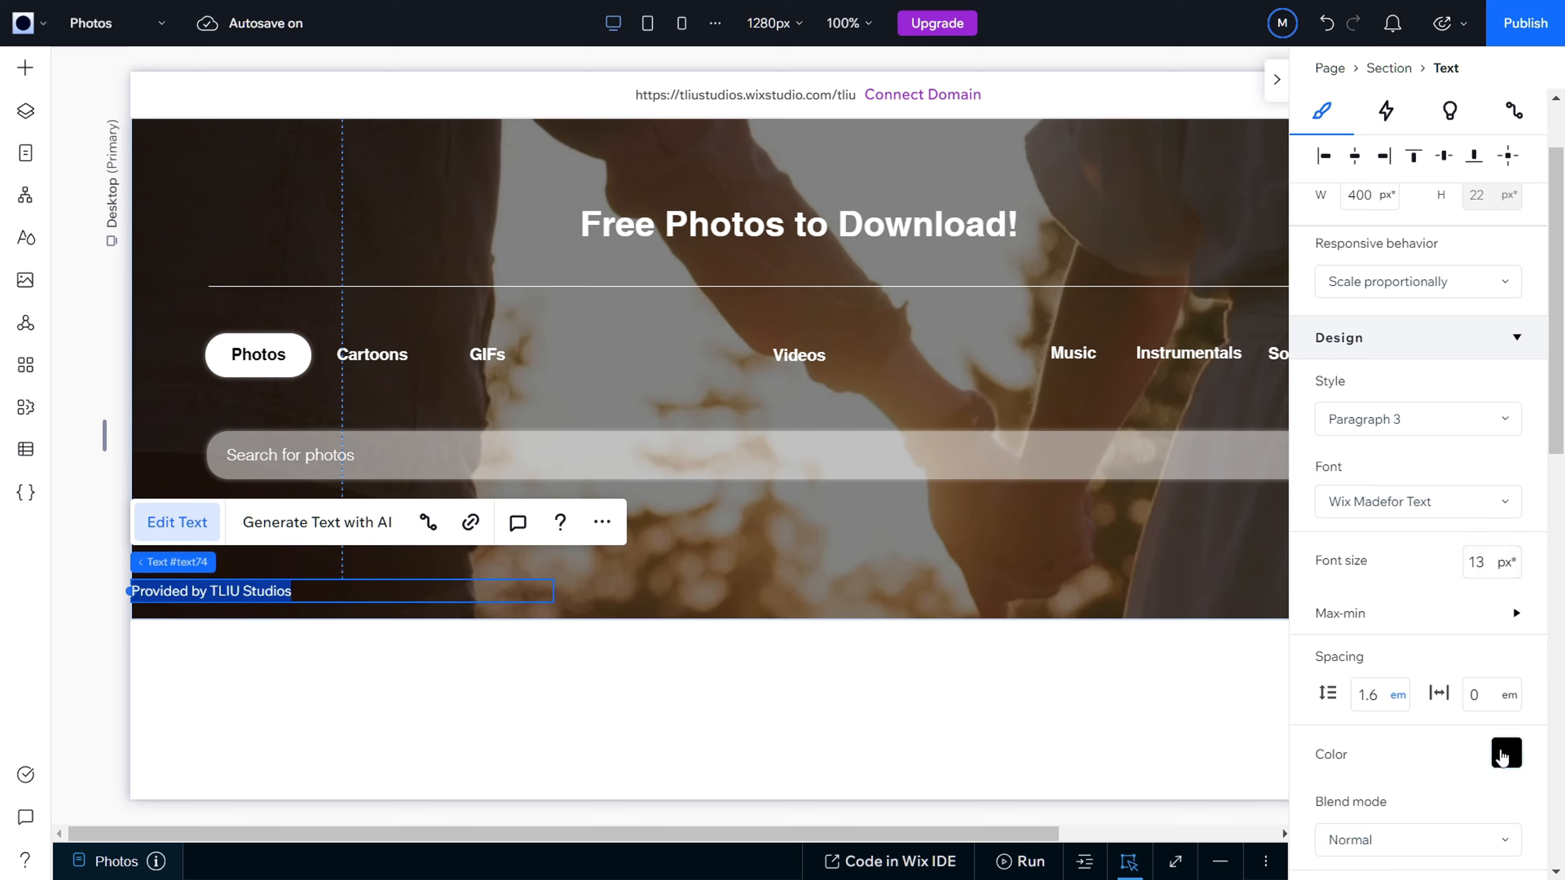
click(1507, 753)
click(1349, 605)
click(439, 637)
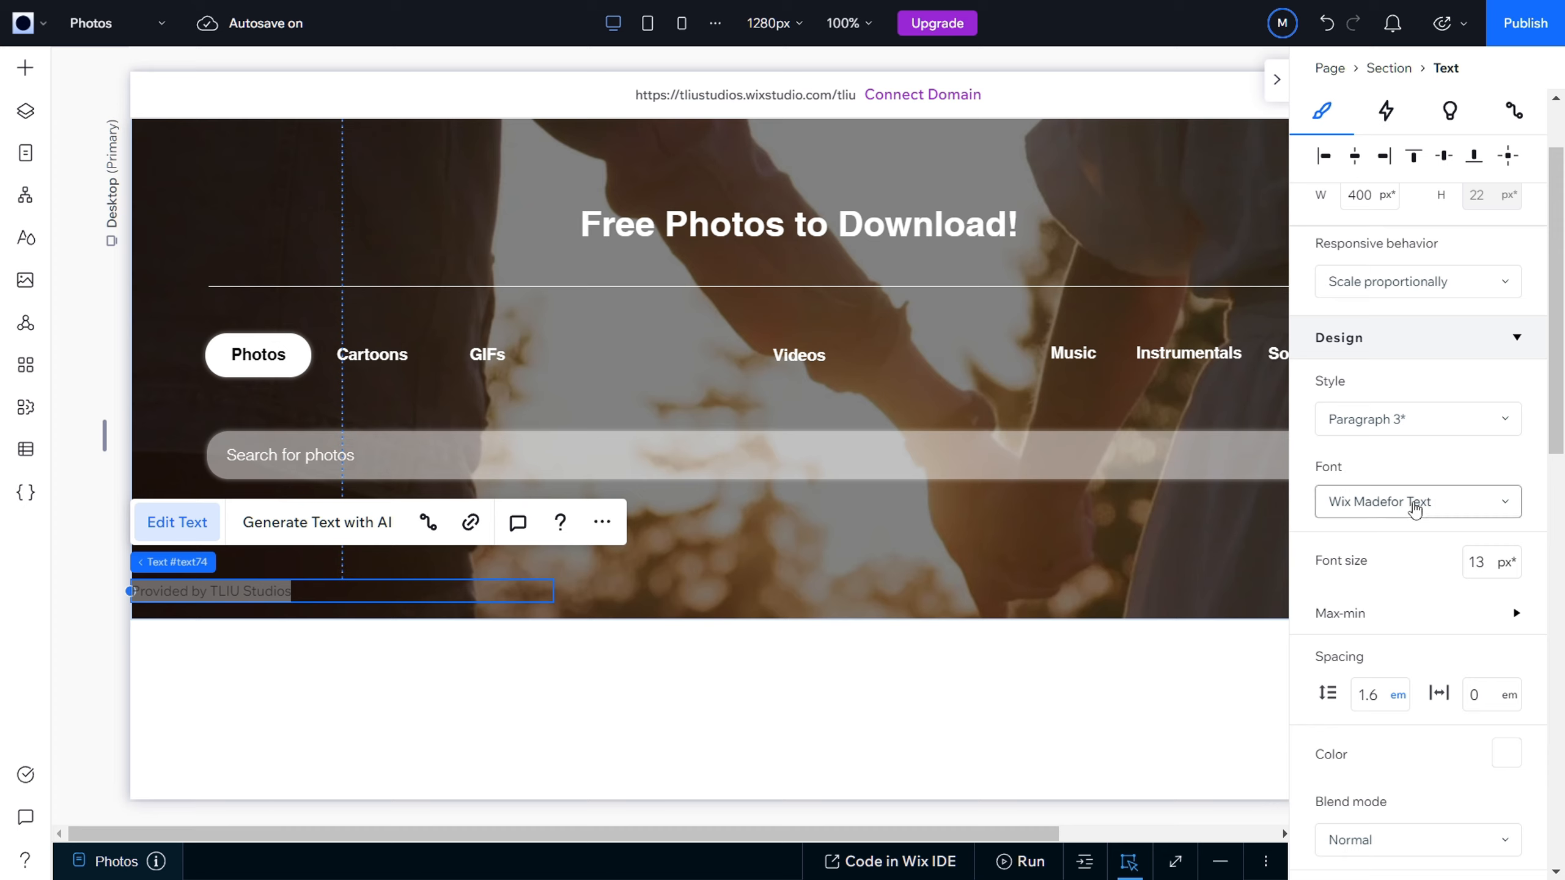
Step: Set the "Provided by TLIU Studios" text to the Helvetica Light font
click(1416, 502)
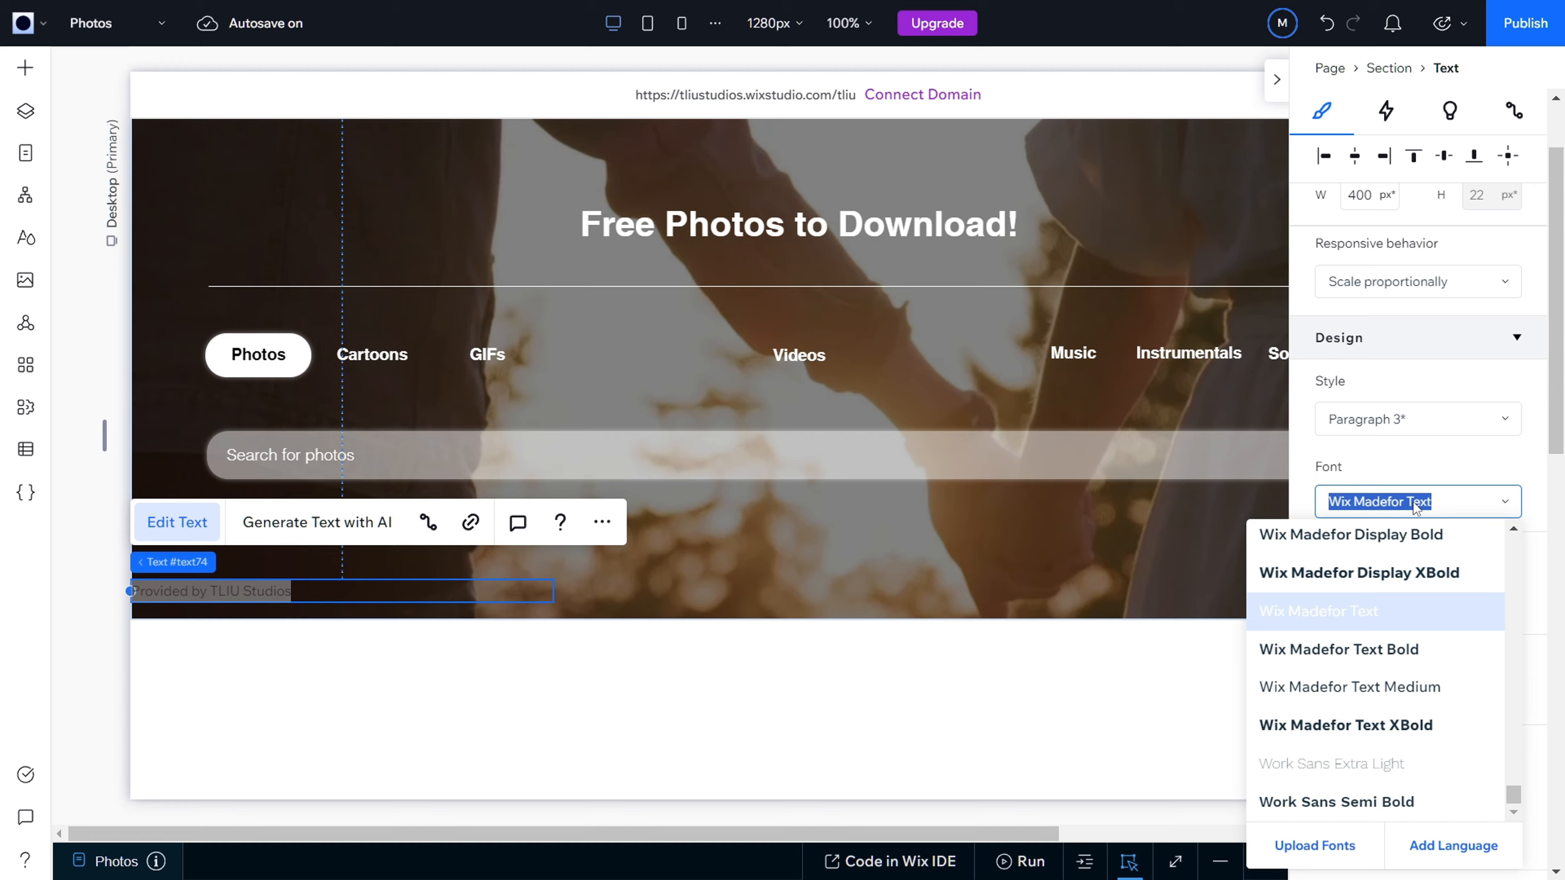
text(Heebo Light)
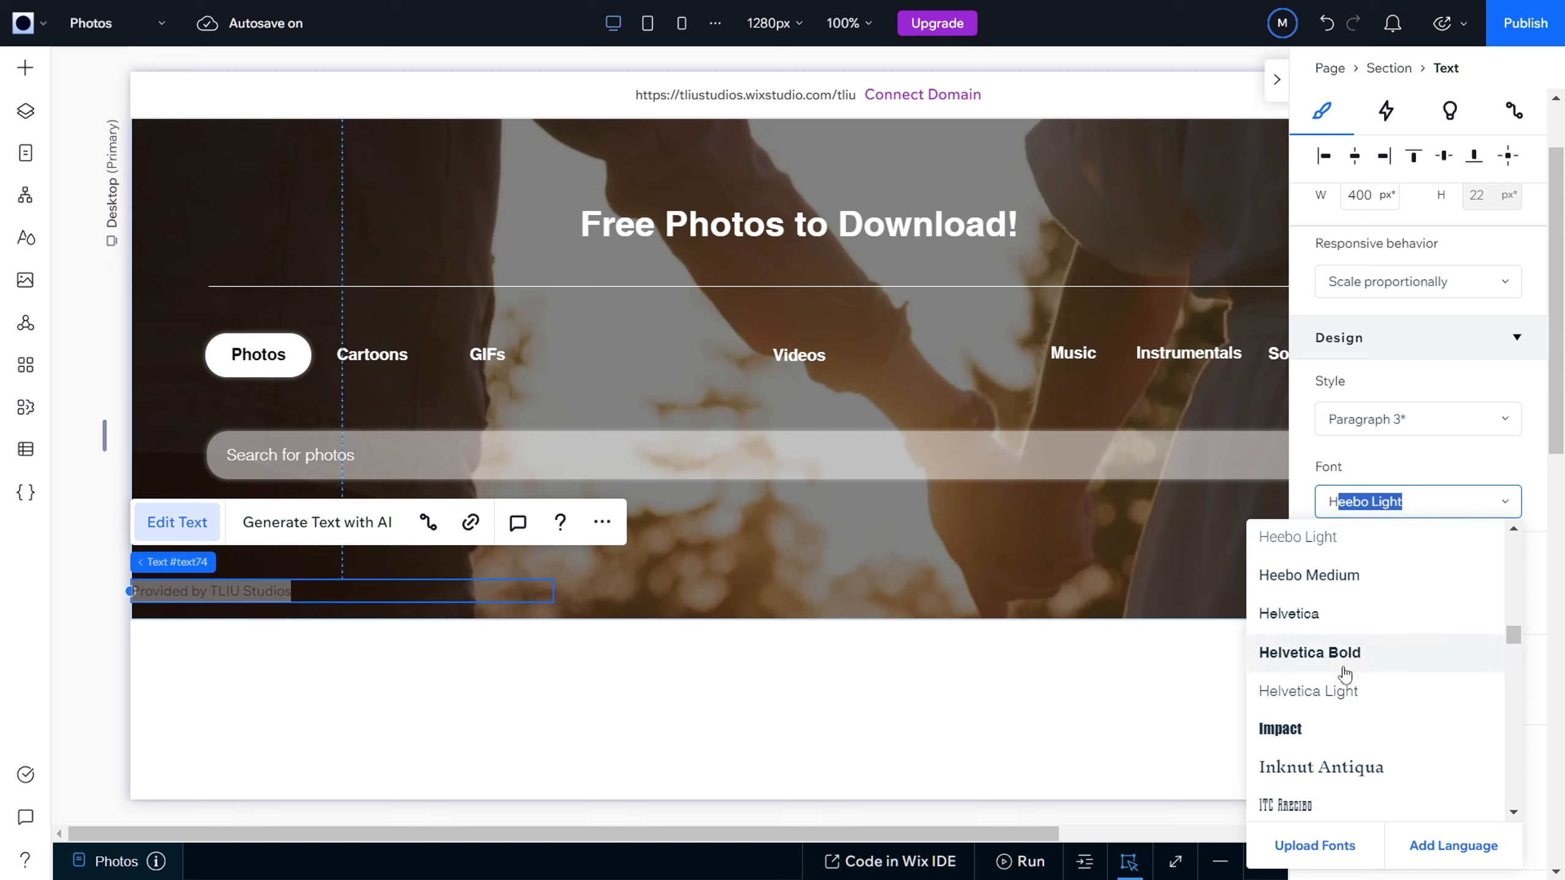
click(1336, 691)
click(1396, 426)
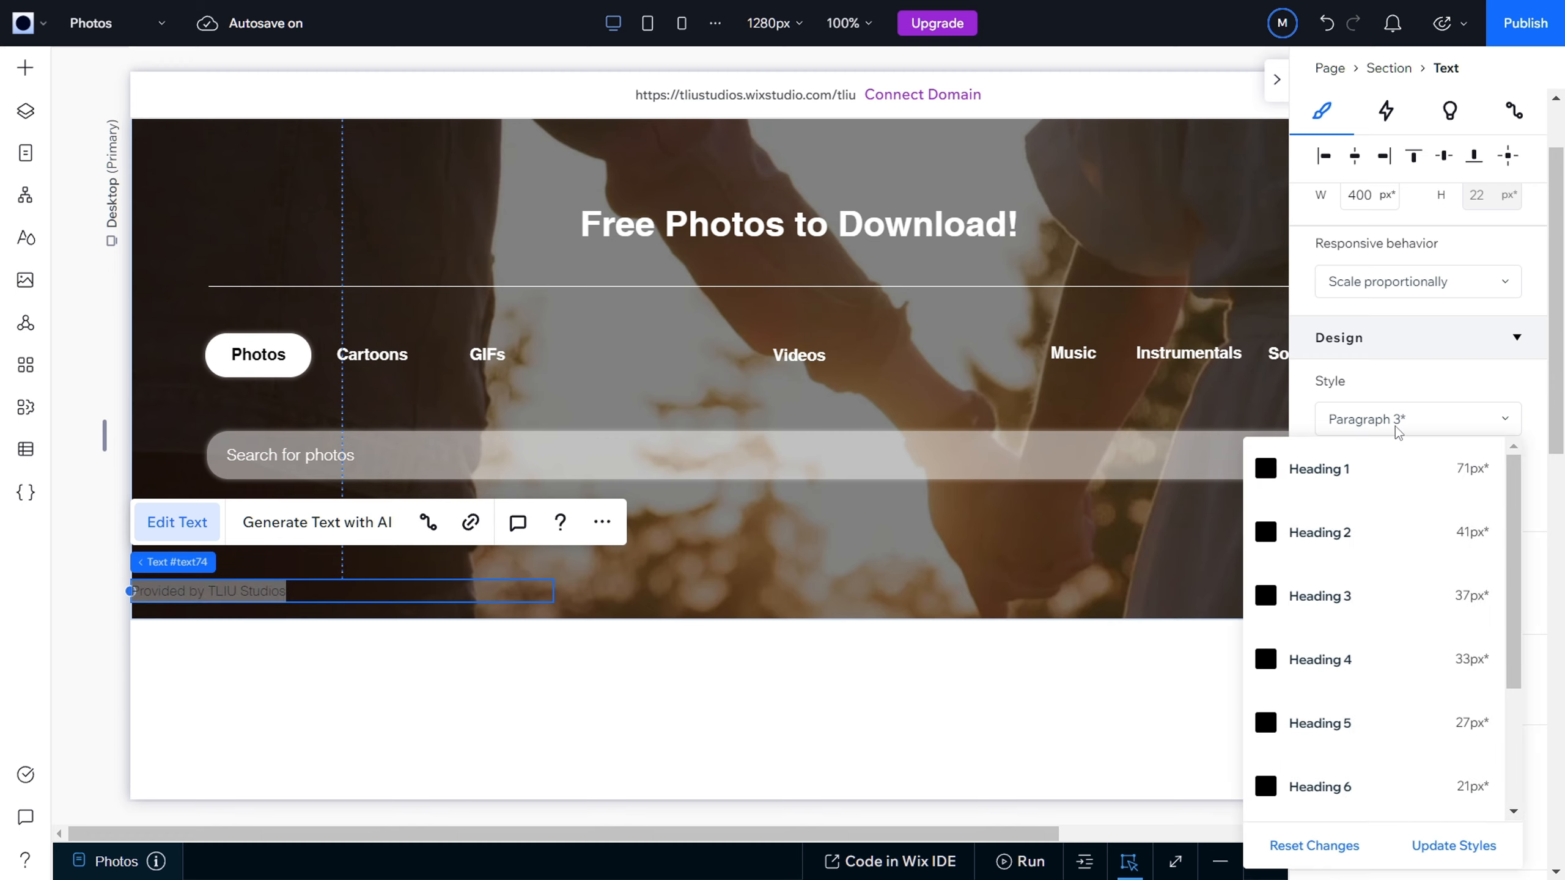
click(1325, 416)
Step: Set the font size of the "Provided by TLIU Studios" text to 10 px
click(1488, 574)
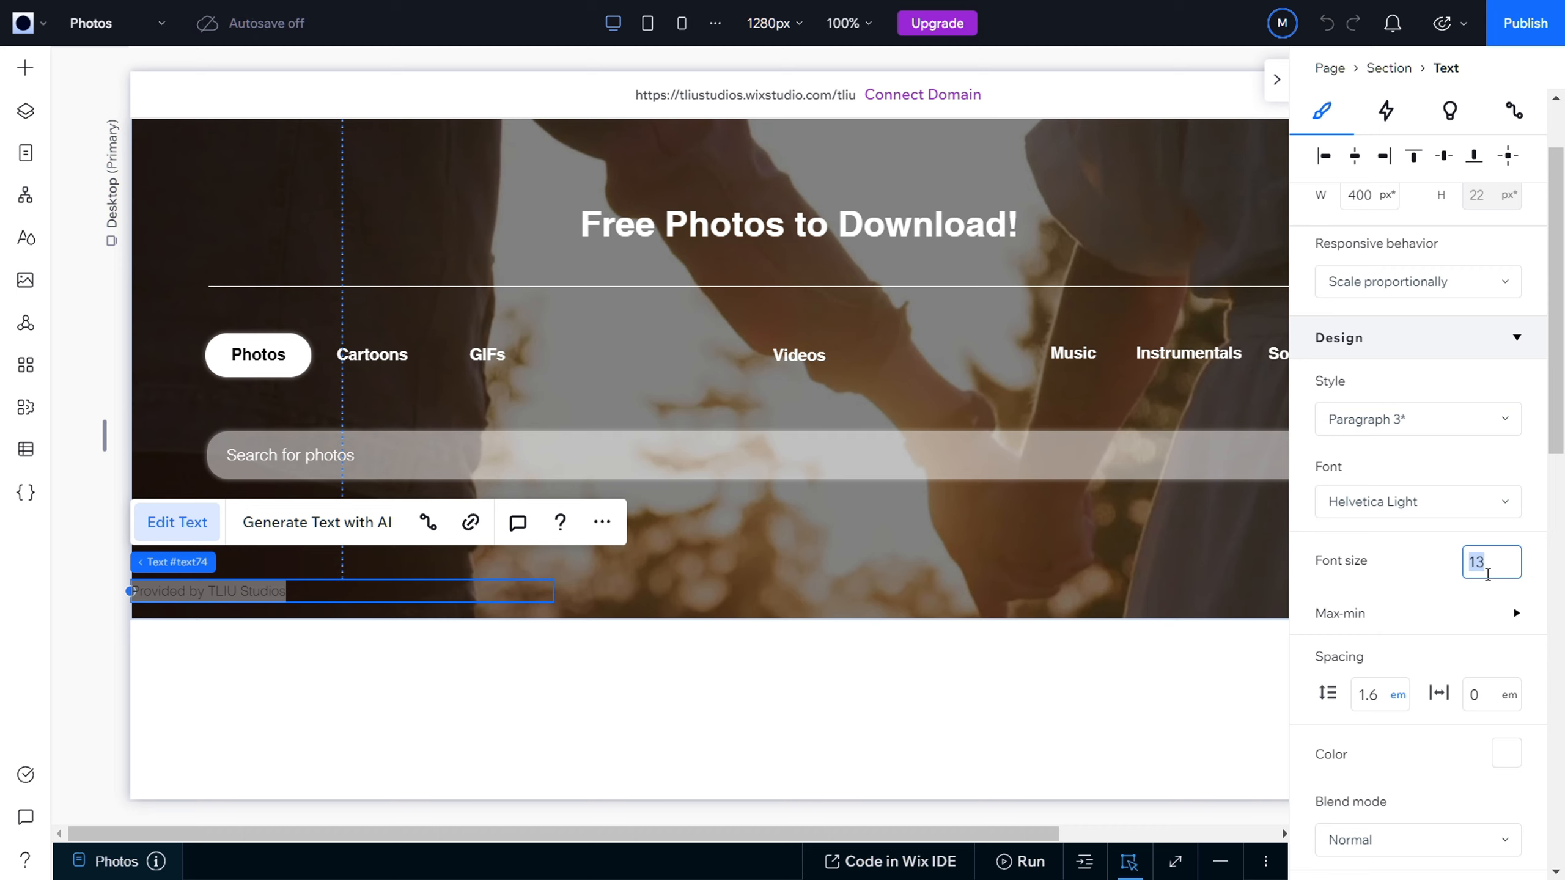
key(Return)
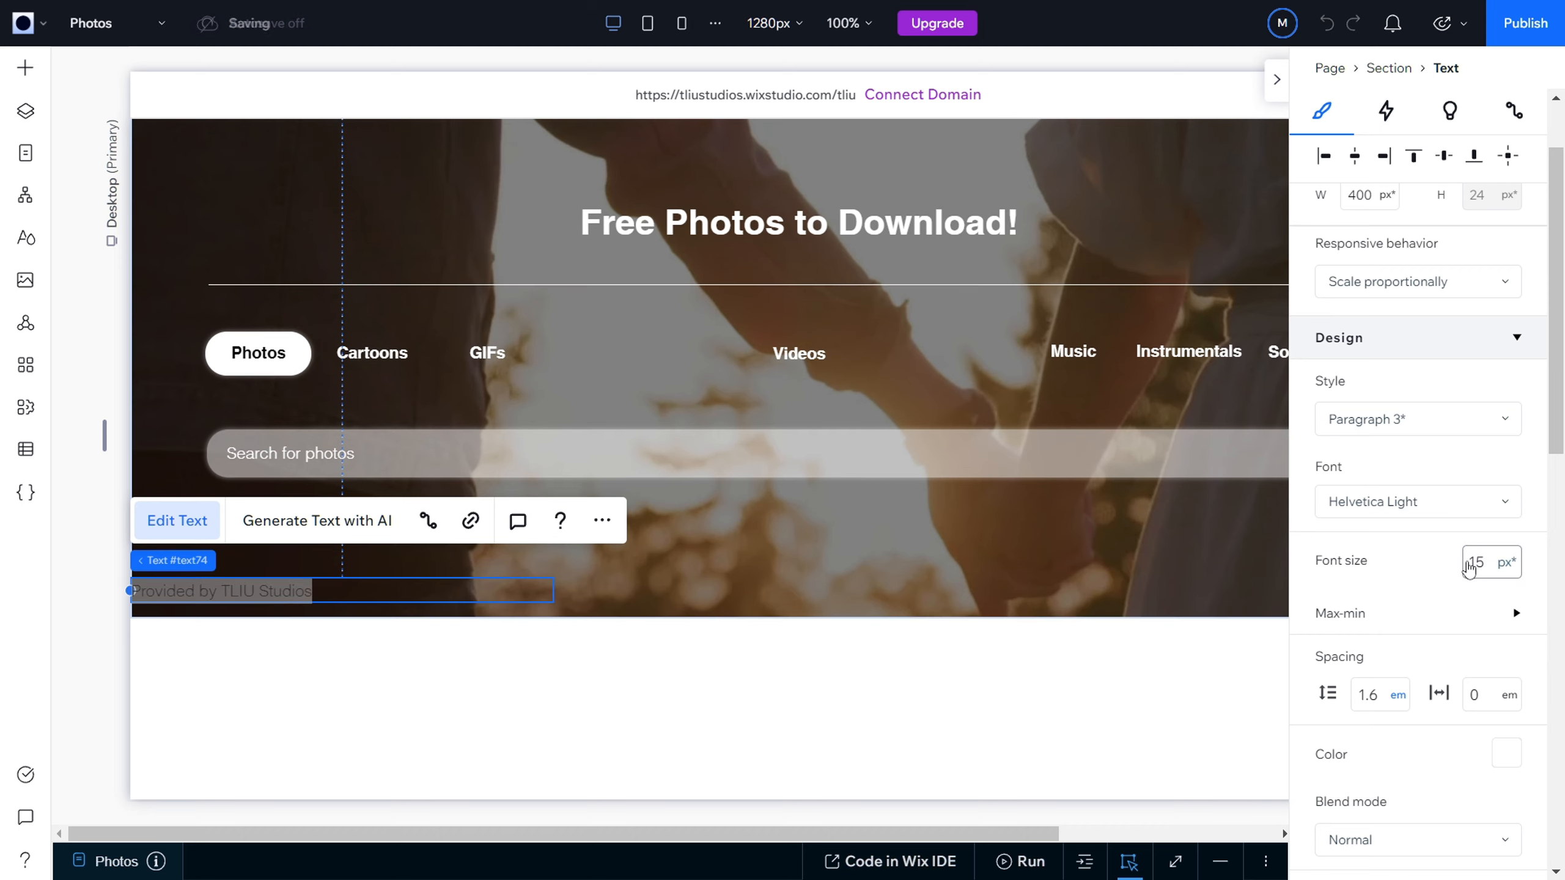
click(1479, 568)
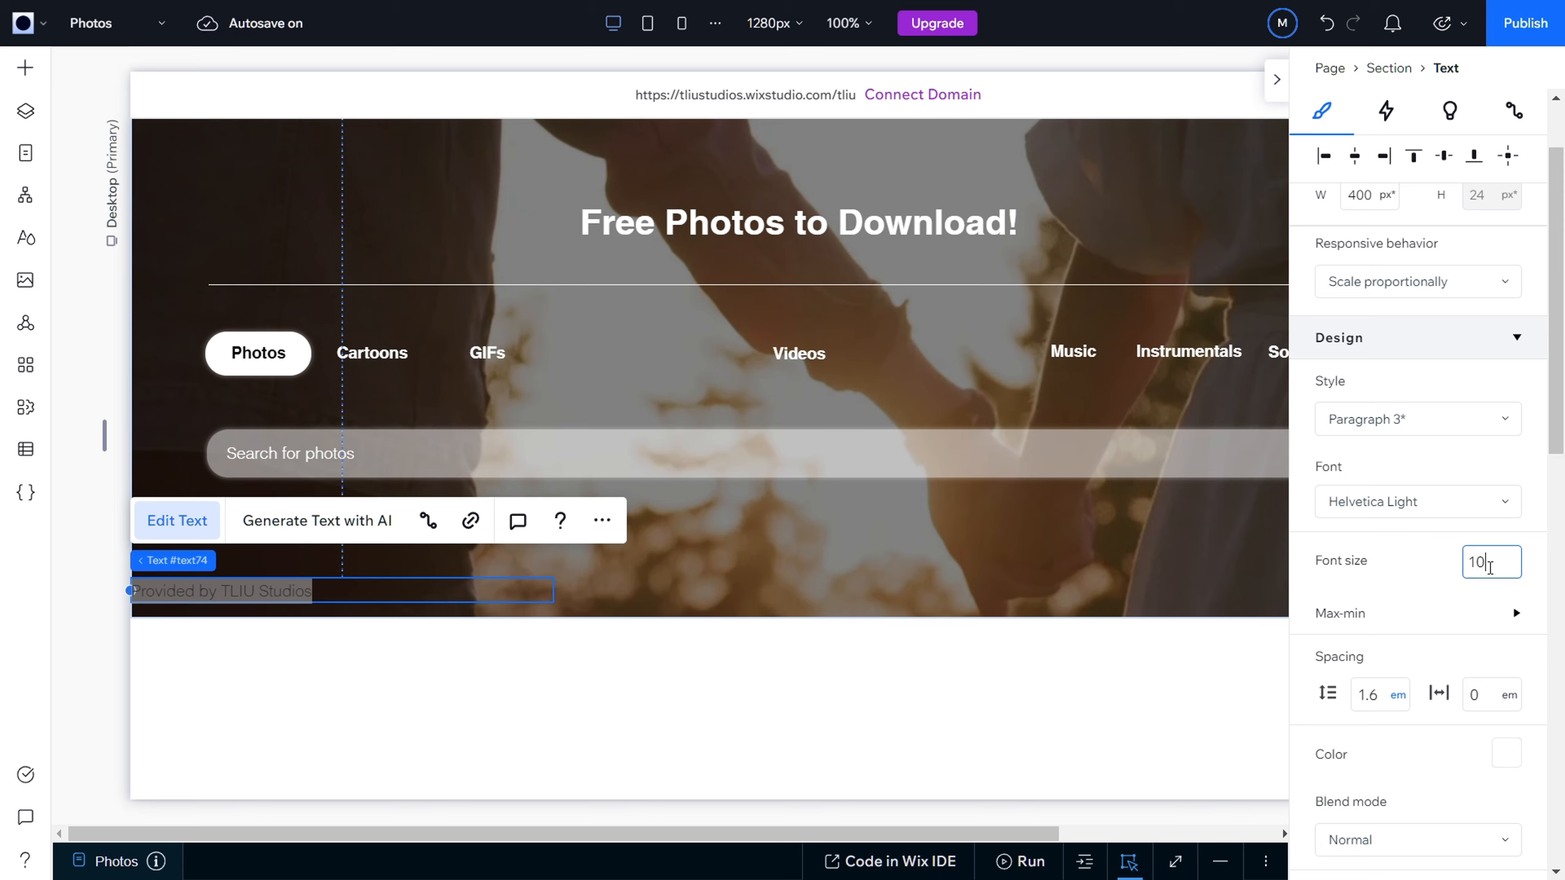
click(1318, 538)
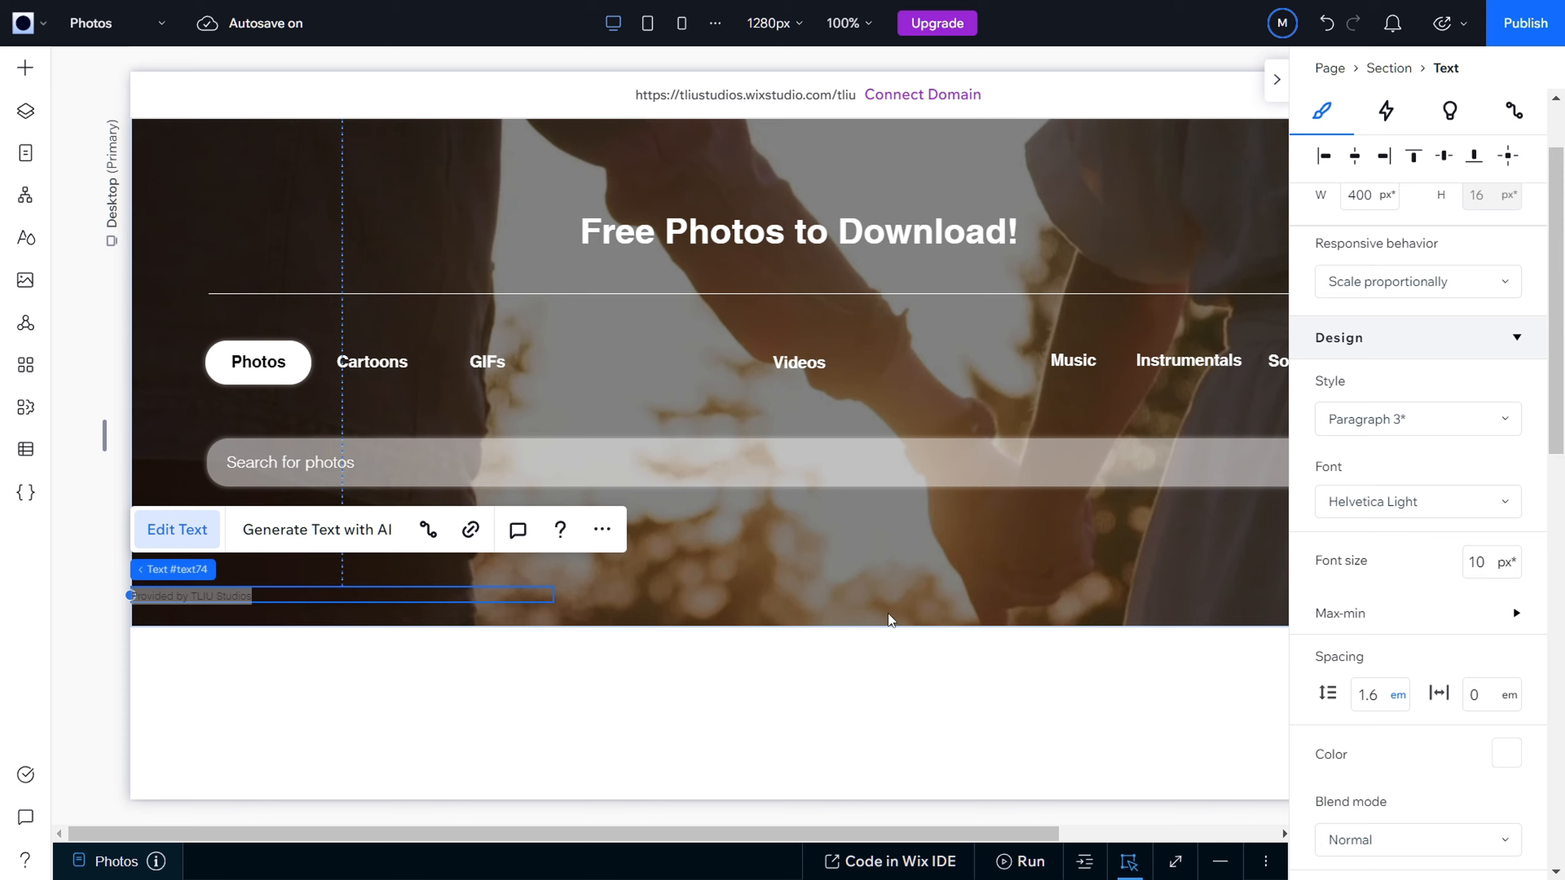
click(440, 618)
click(200, 594)
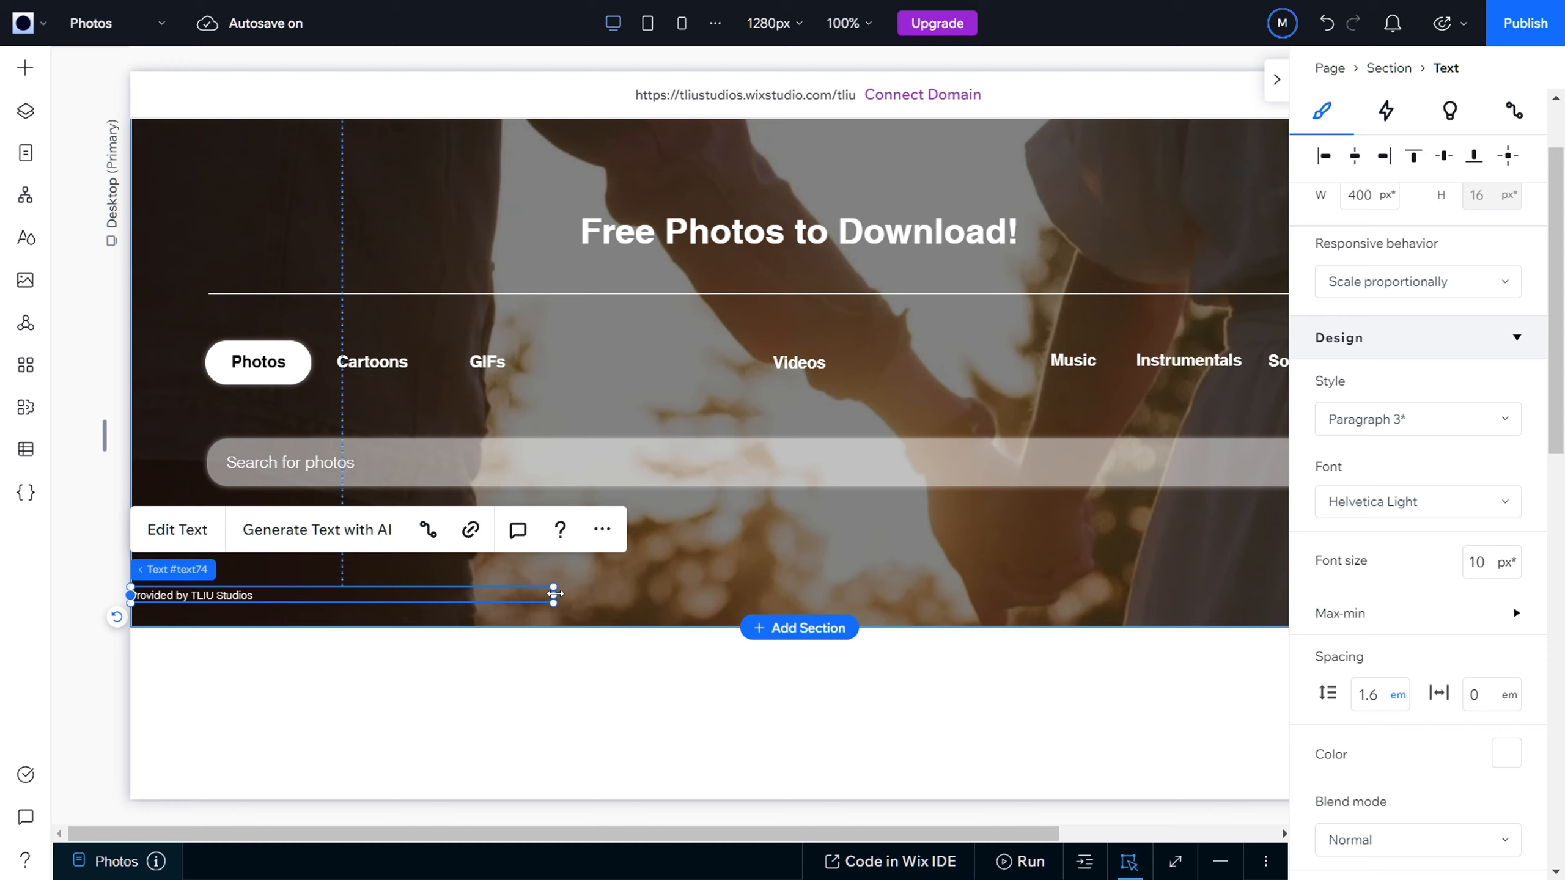
Step: Narrow the credit text box to about 130 px and move it into the hero's lower-left corner at X 6, Y 485
drag(552, 597, 234, 619)
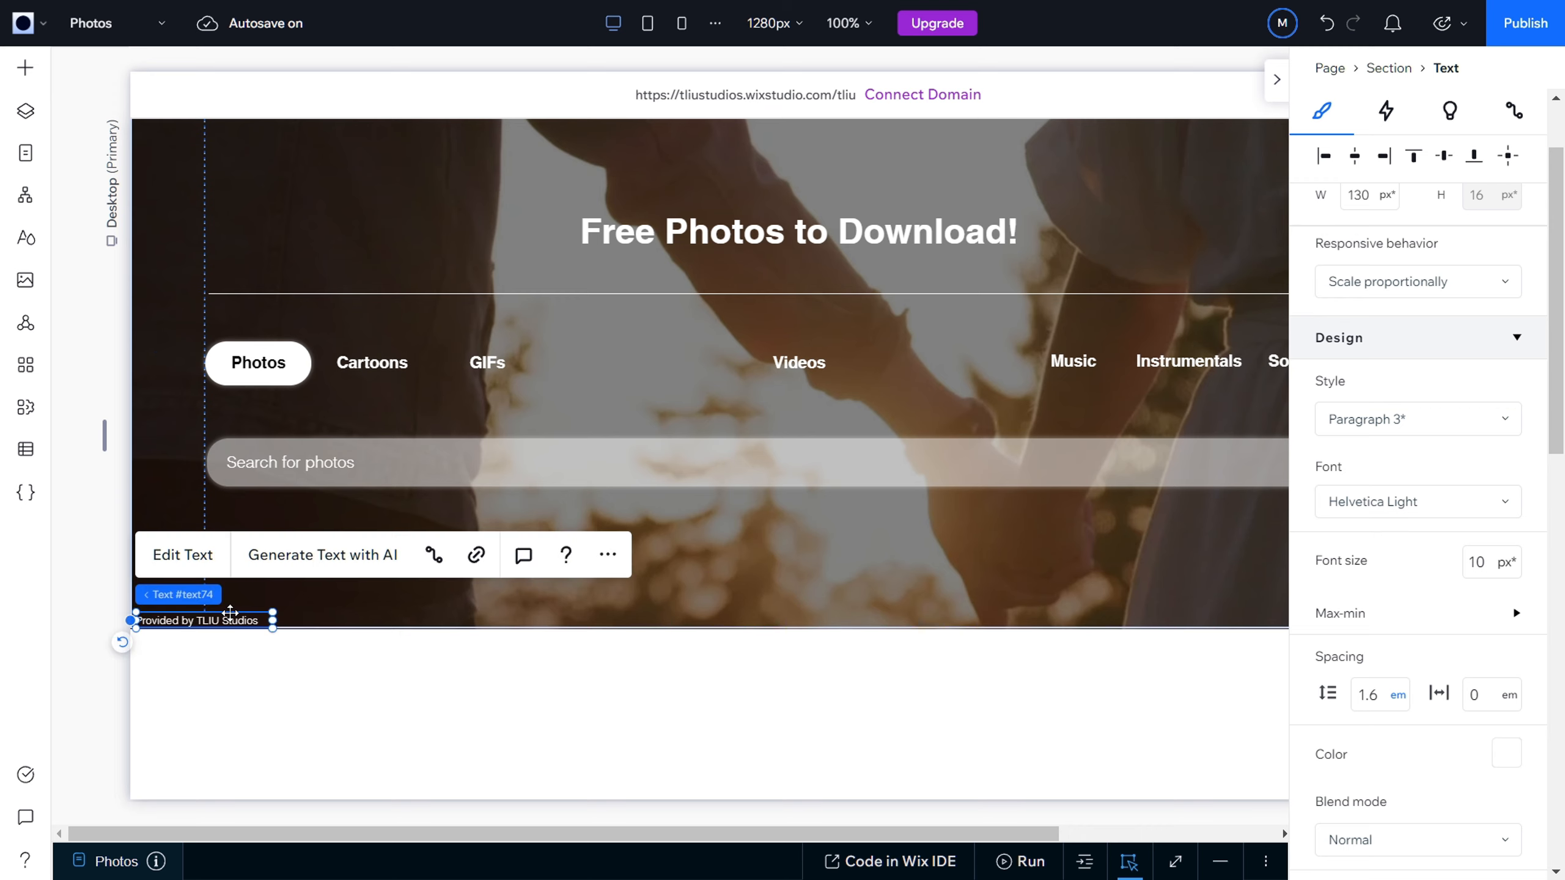
click(293, 618)
click(231, 620)
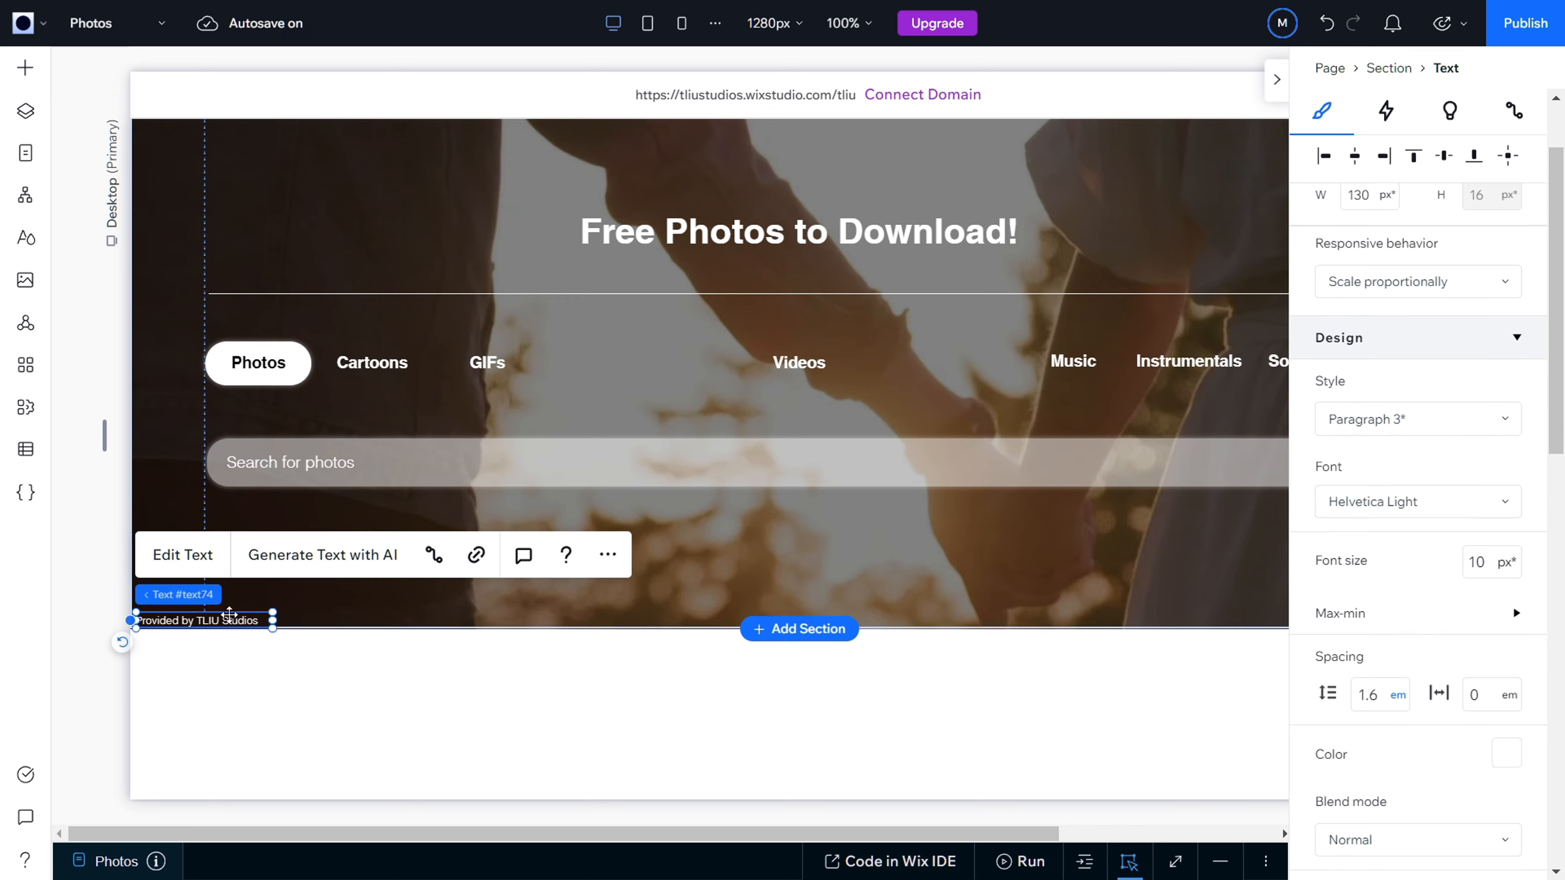
drag(230, 619, 231, 620)
scroll(1449, 419, up, 2)
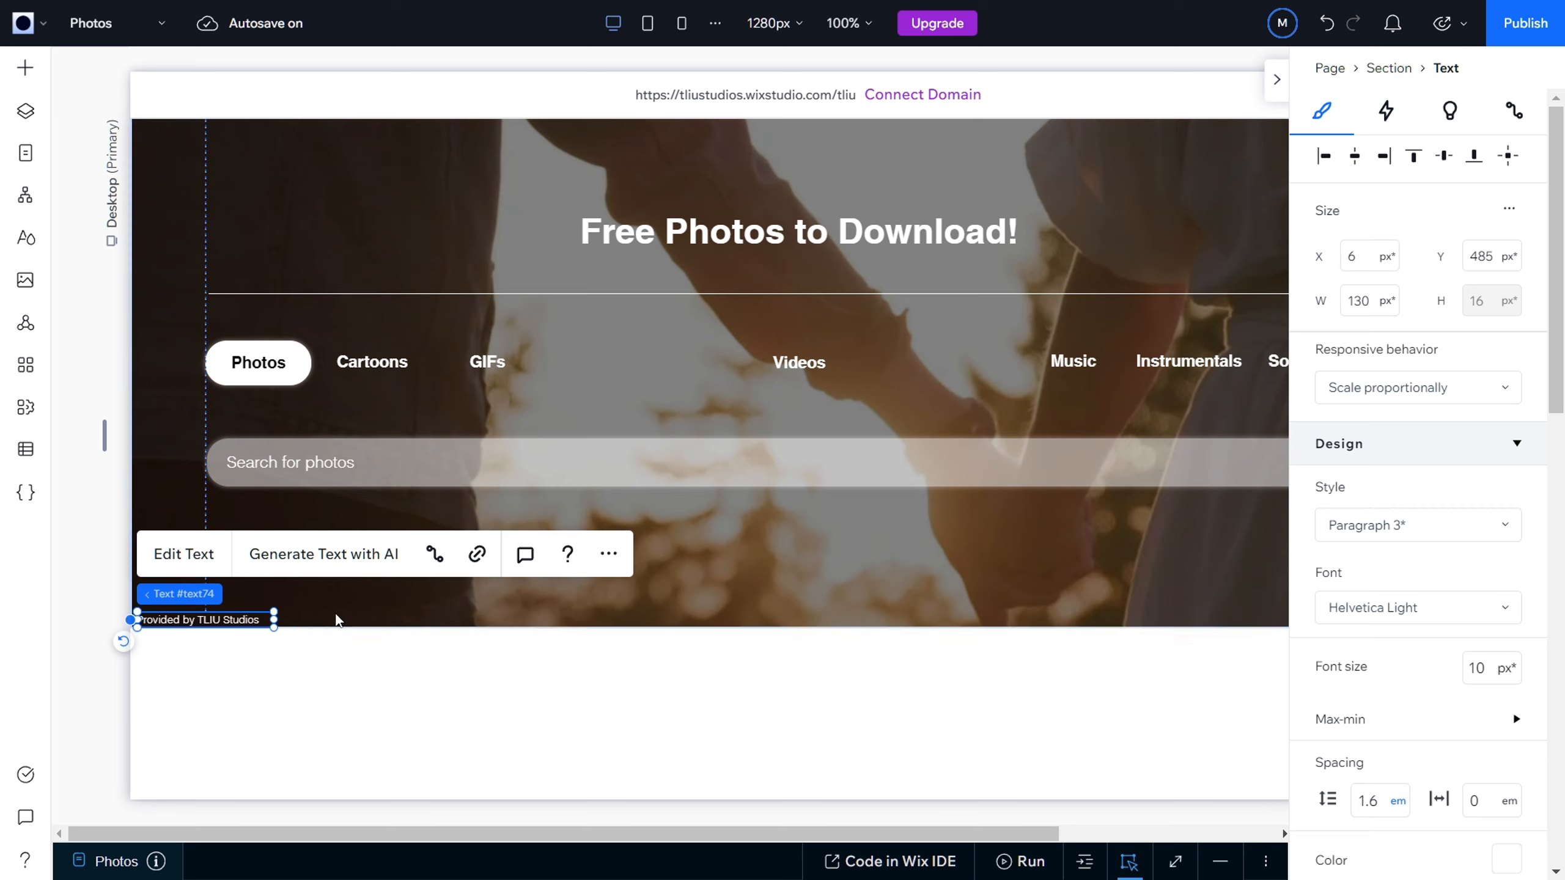
click(290, 678)
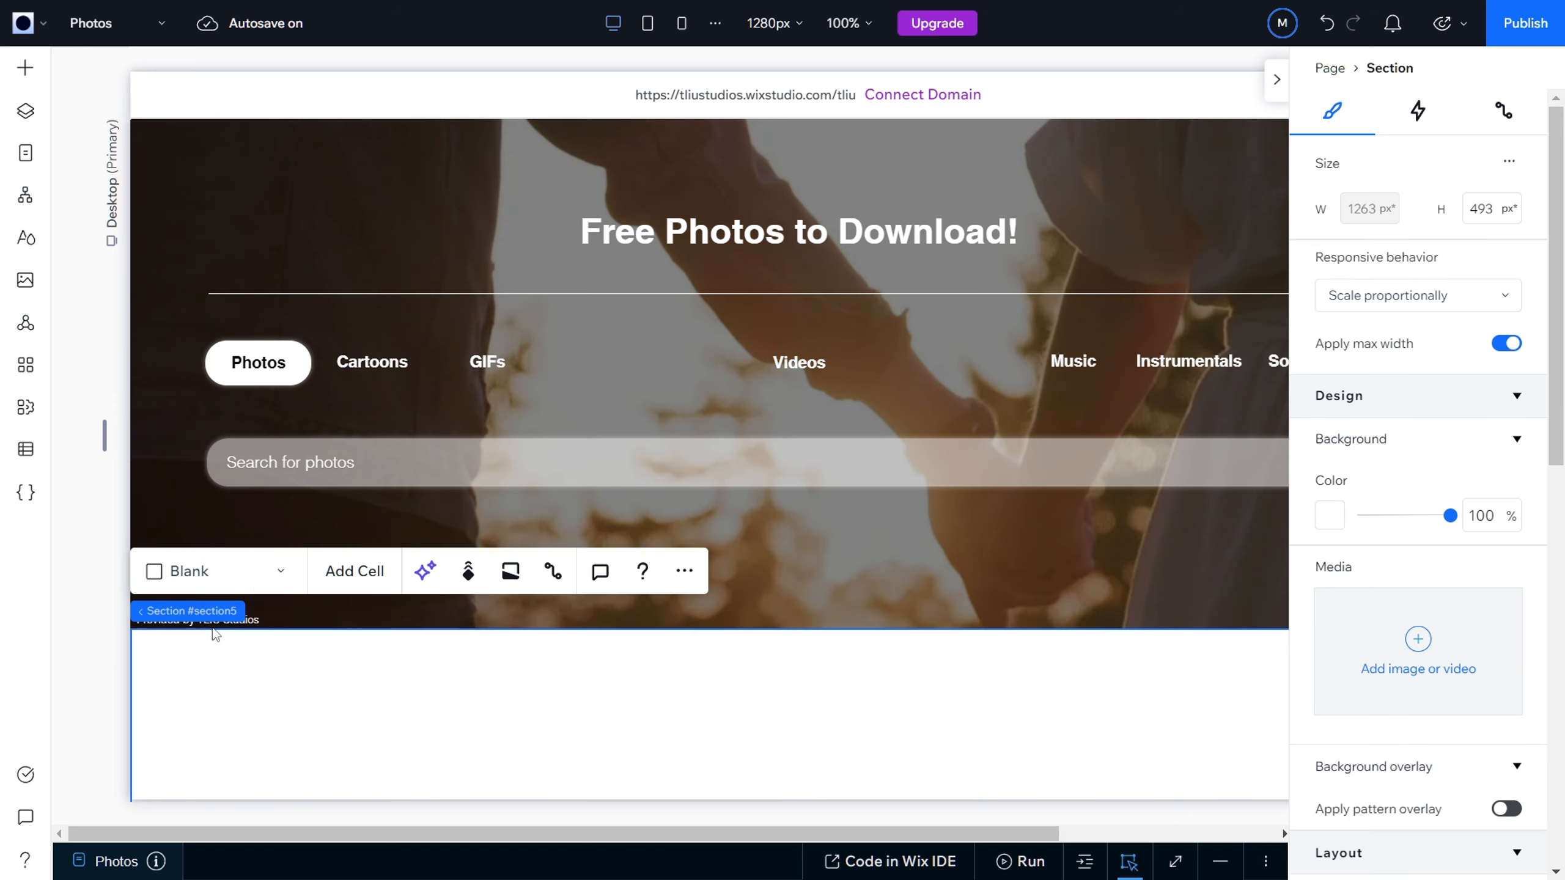
Step: Move the "Provided by TLIU Studios" credit slightly inward from the hero's lower-left corner to X 15, Y 475
click(306, 620)
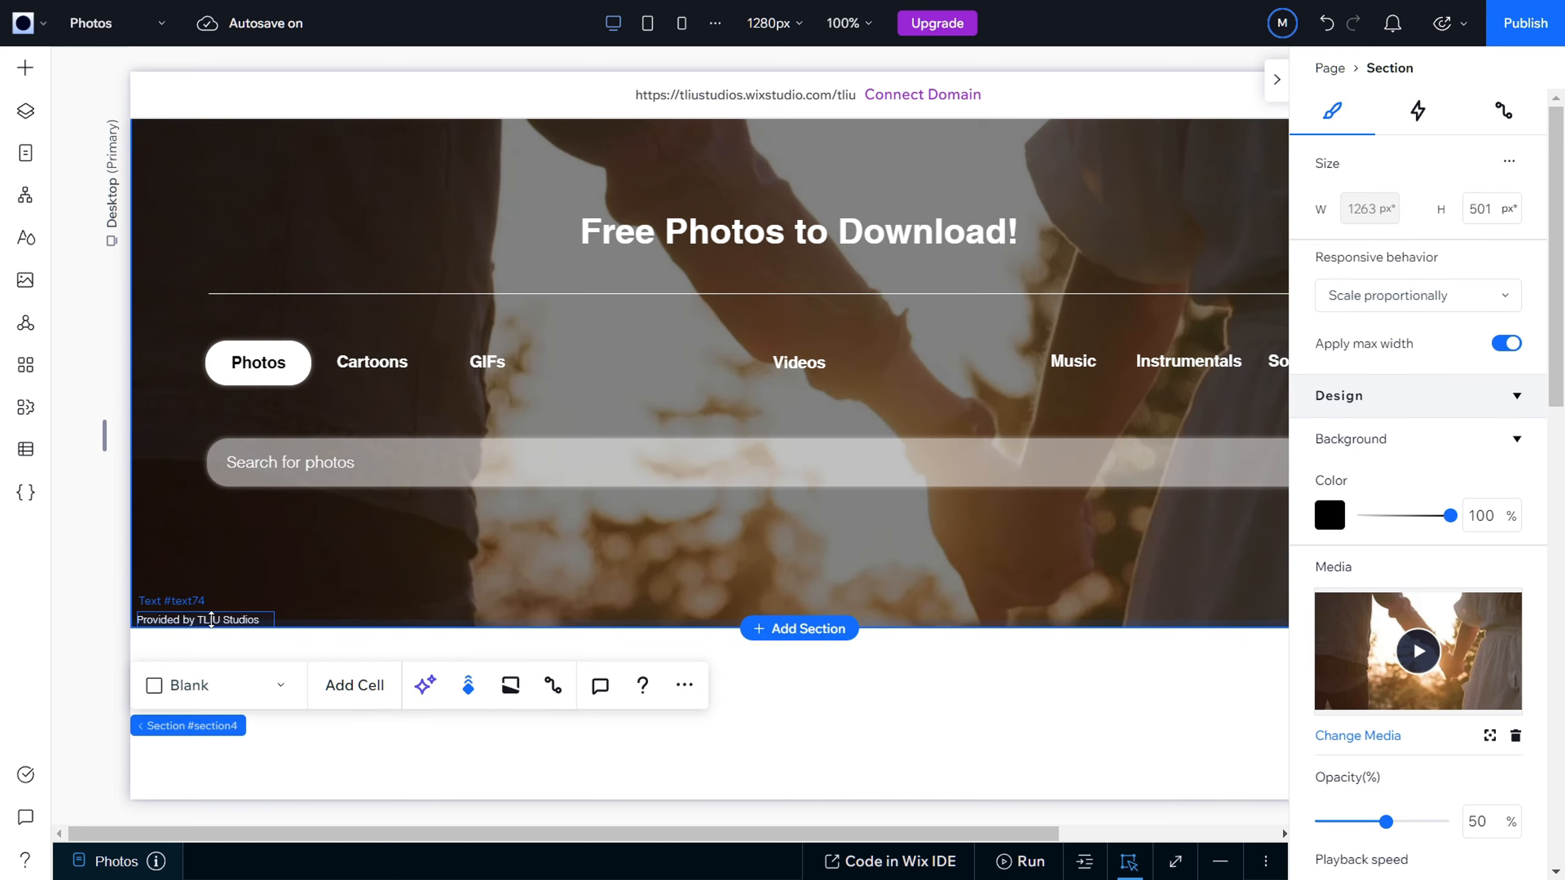
drag(216, 619, 225, 606)
drag(224, 606, 225, 608)
click(317, 613)
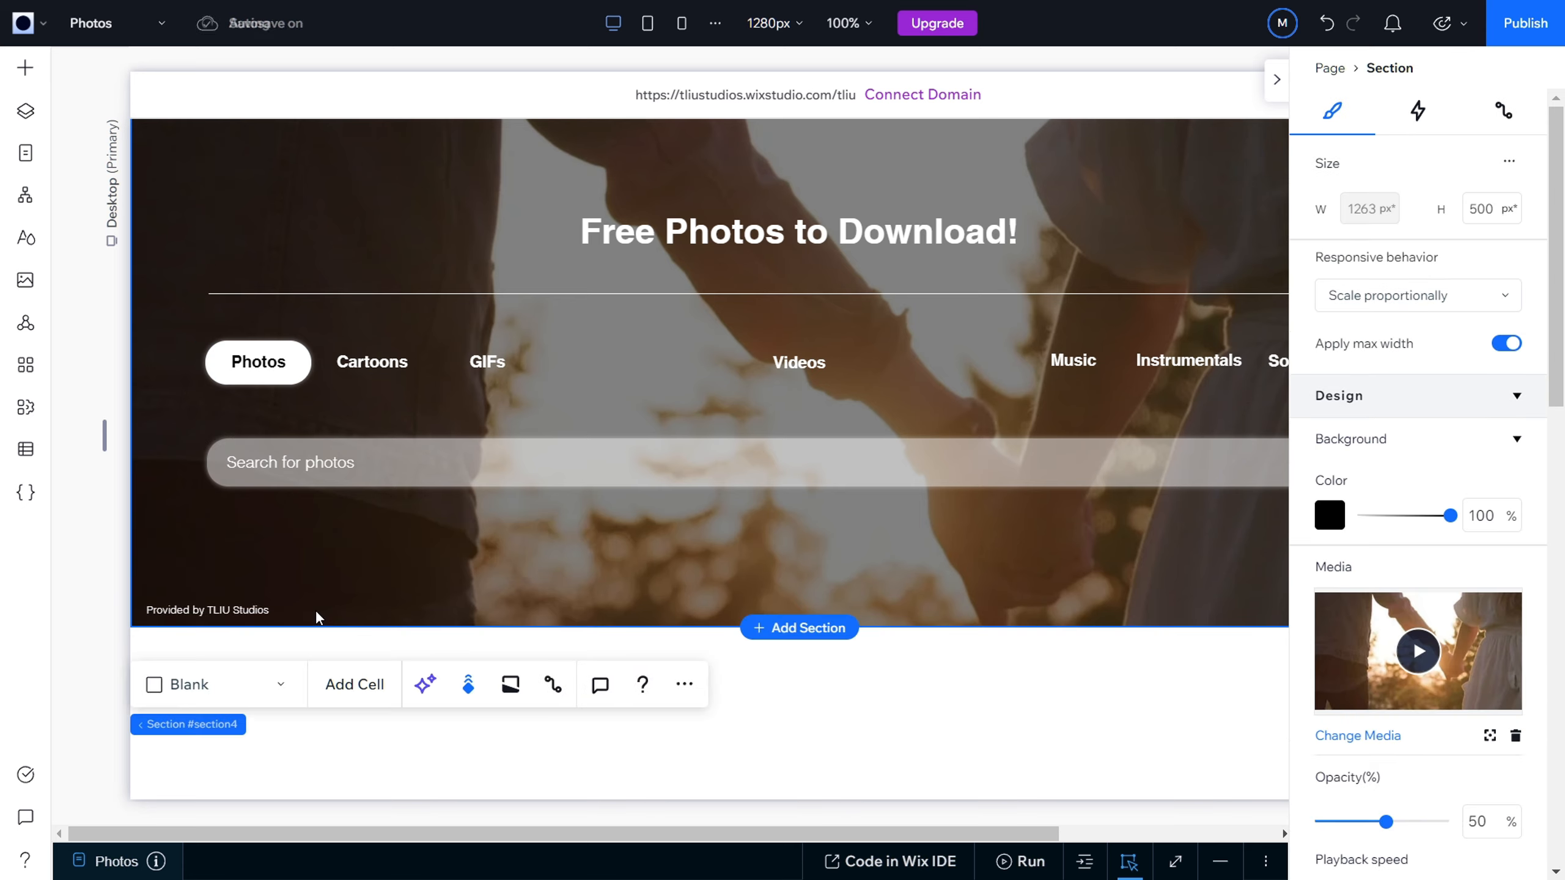
click(242, 610)
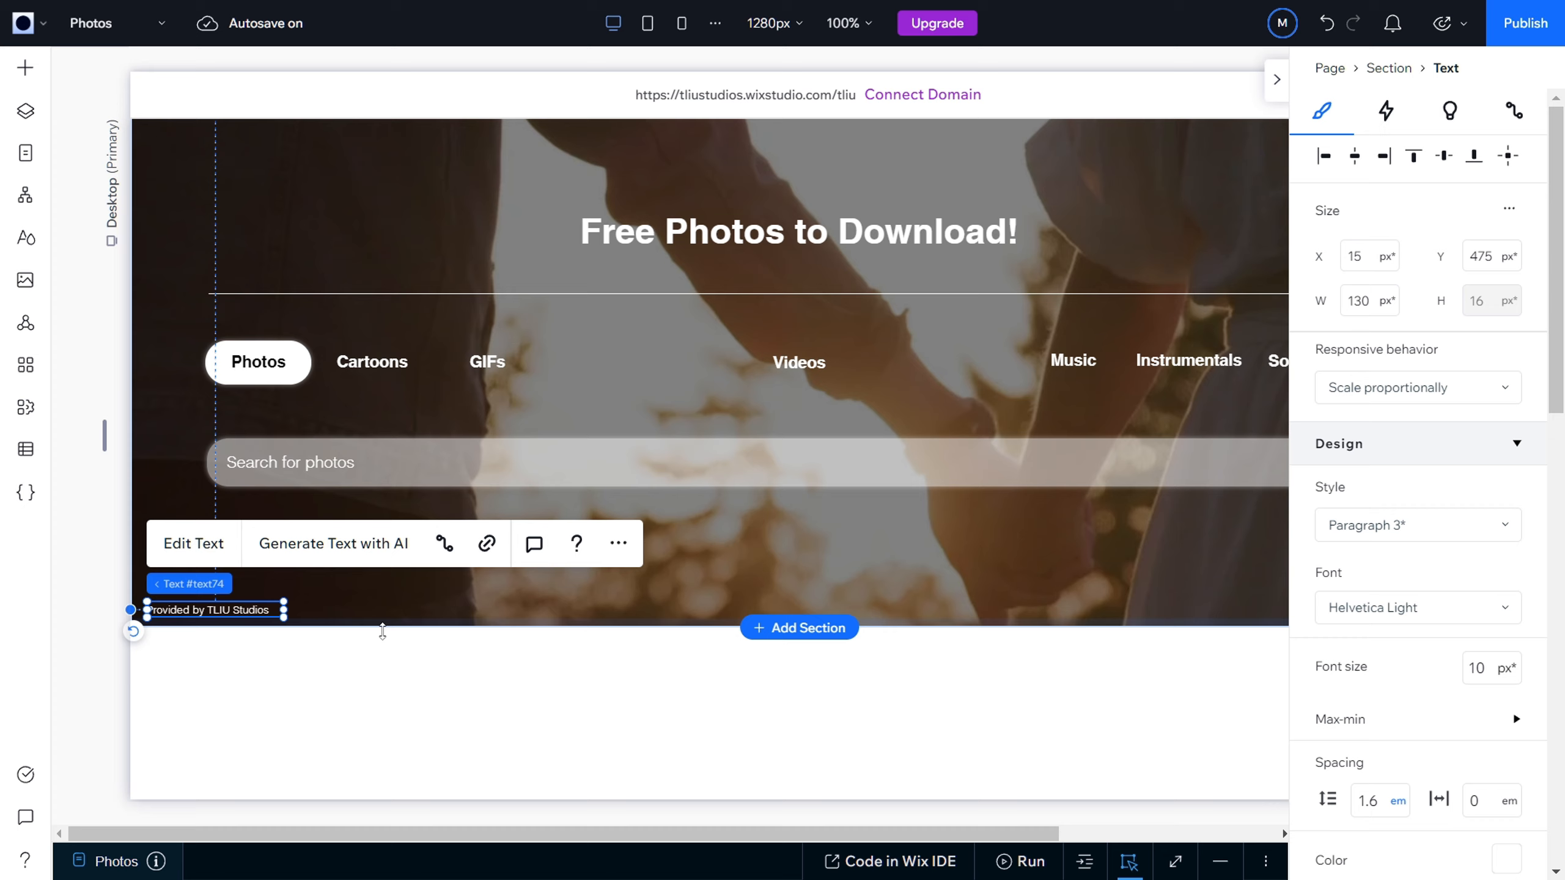
click(984, 558)
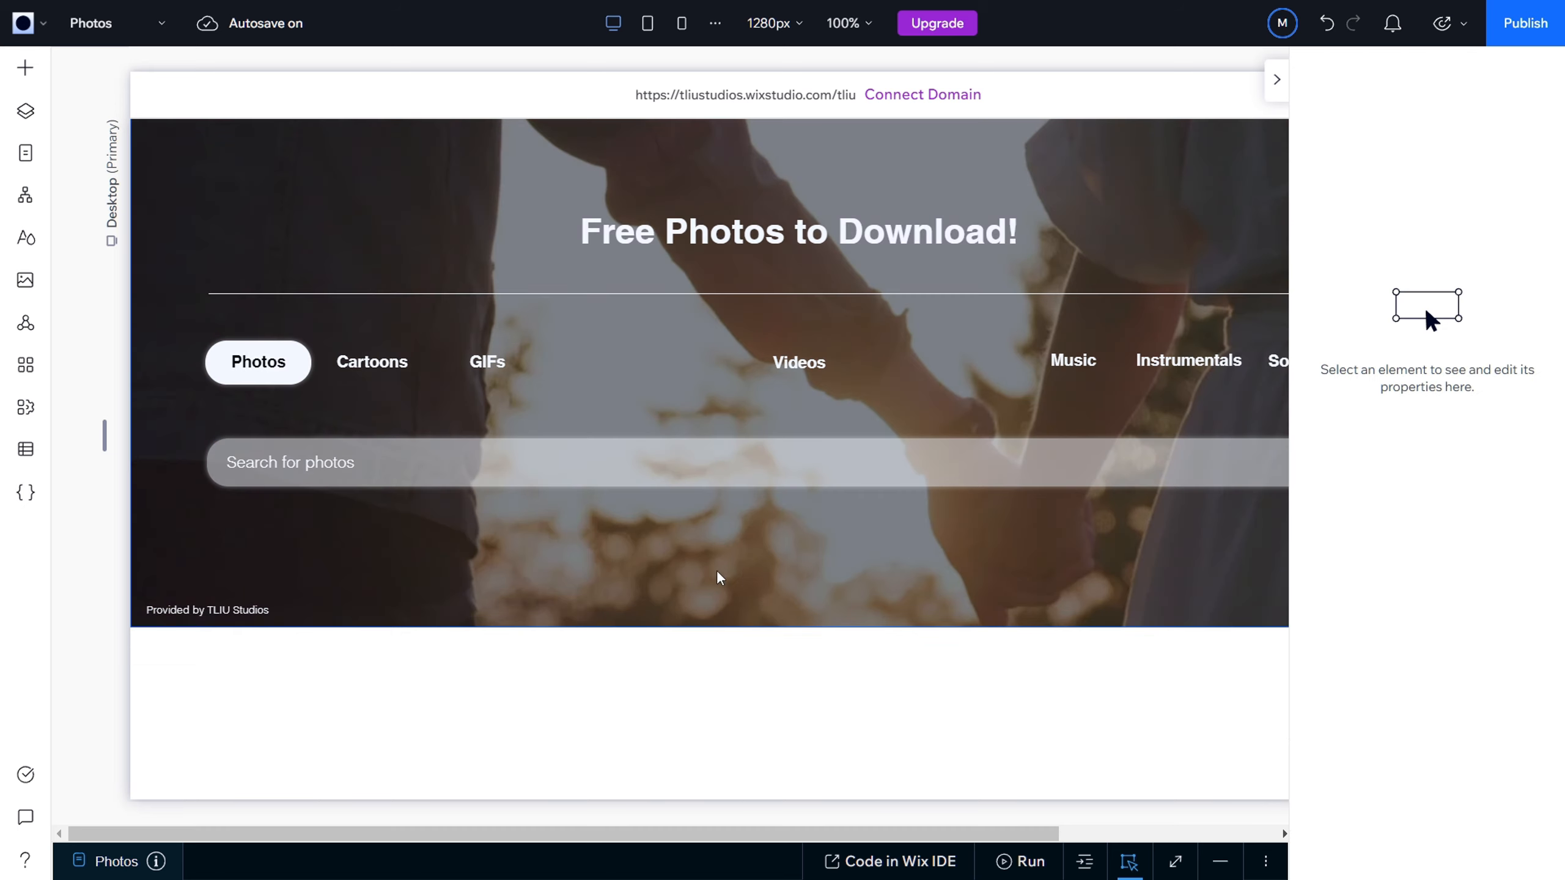
Step: Duplicate the "Provided by TLIU Studios" text and move the copy to the hero's lower-right corner at X 1100, Y 482
drag(224, 613, 246, 628)
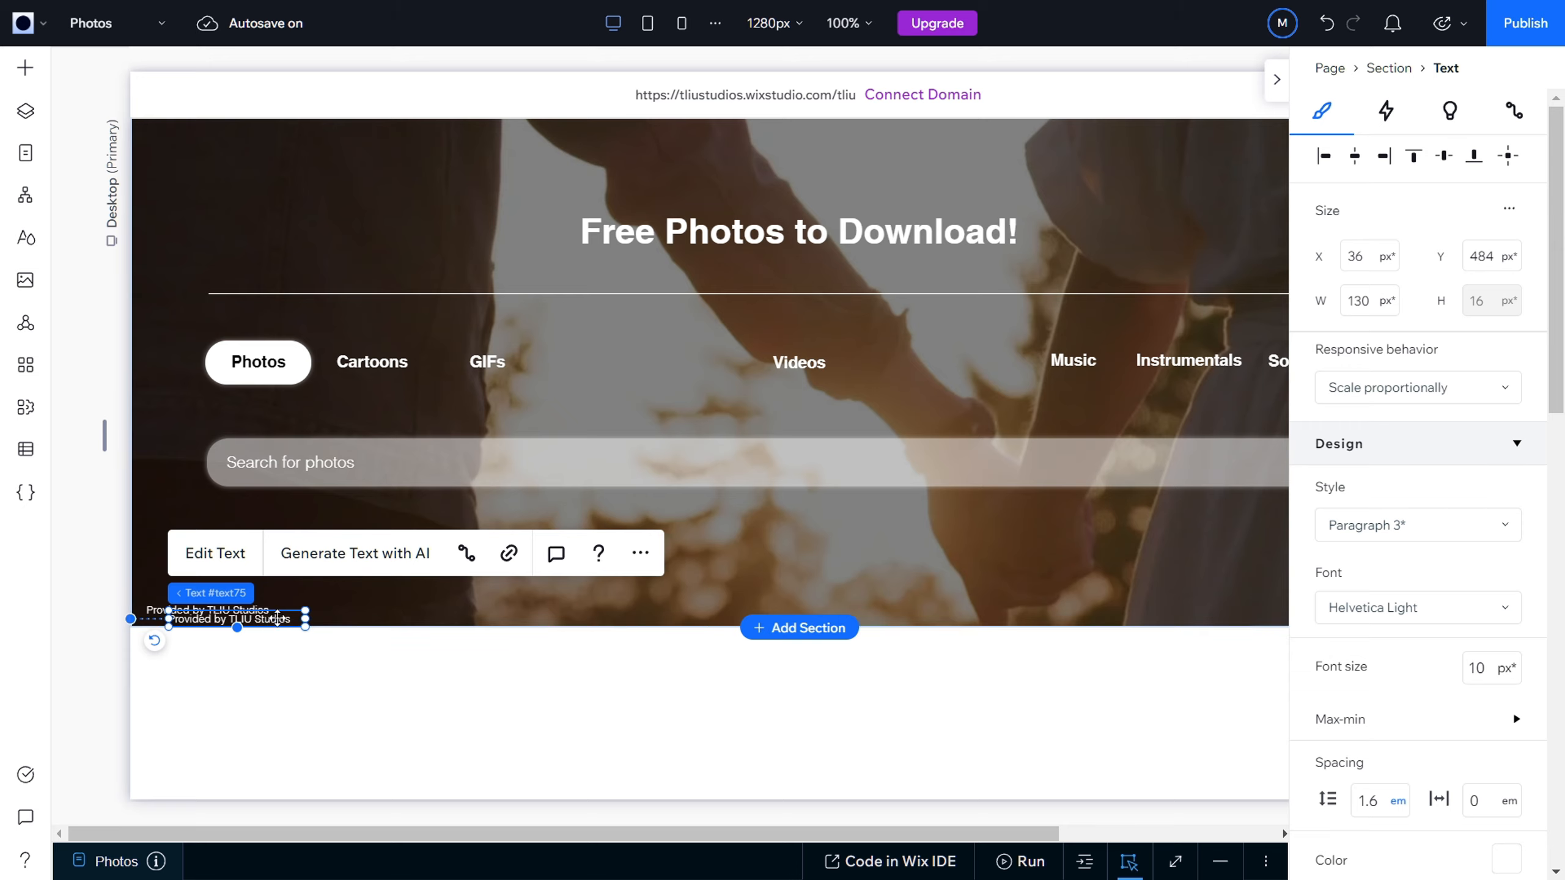
drag(278, 620, 1149, 584)
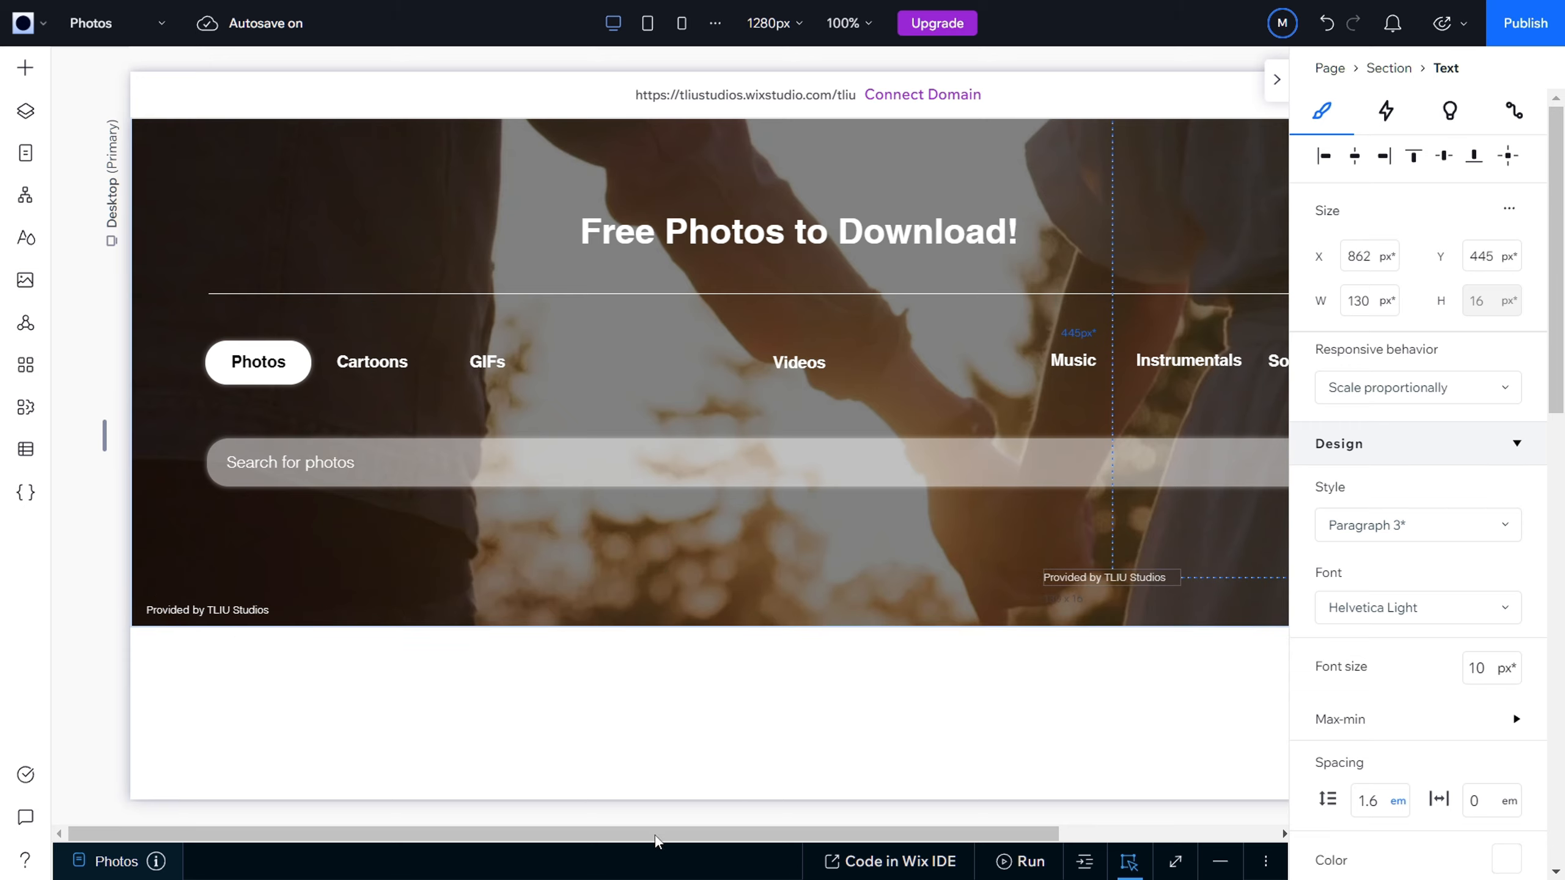
drag(552, 834, 788, 839)
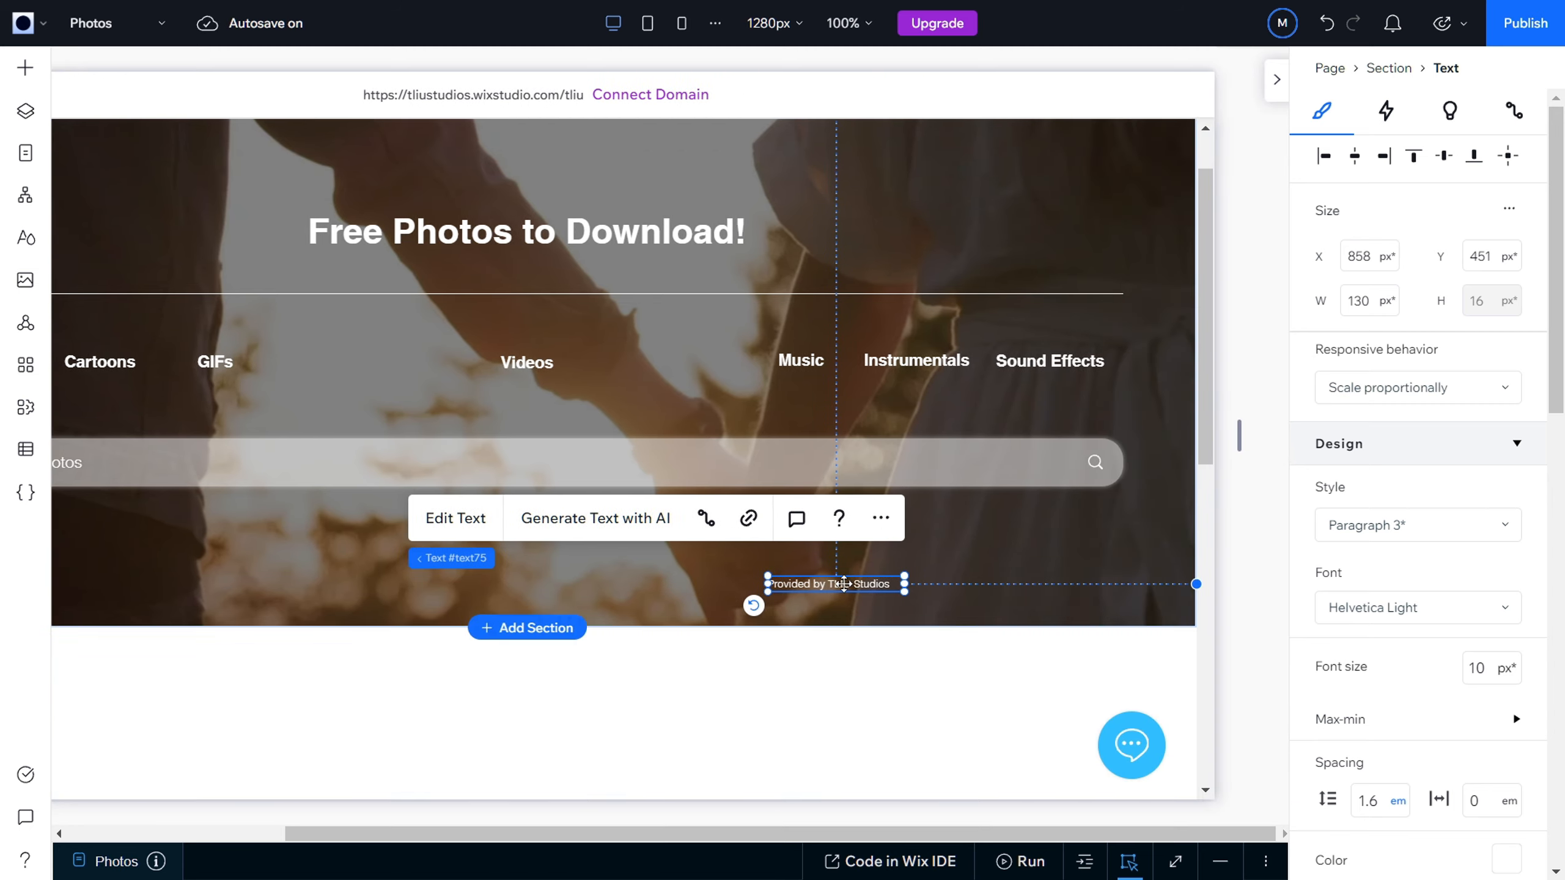
drag(843, 583, 1098, 609)
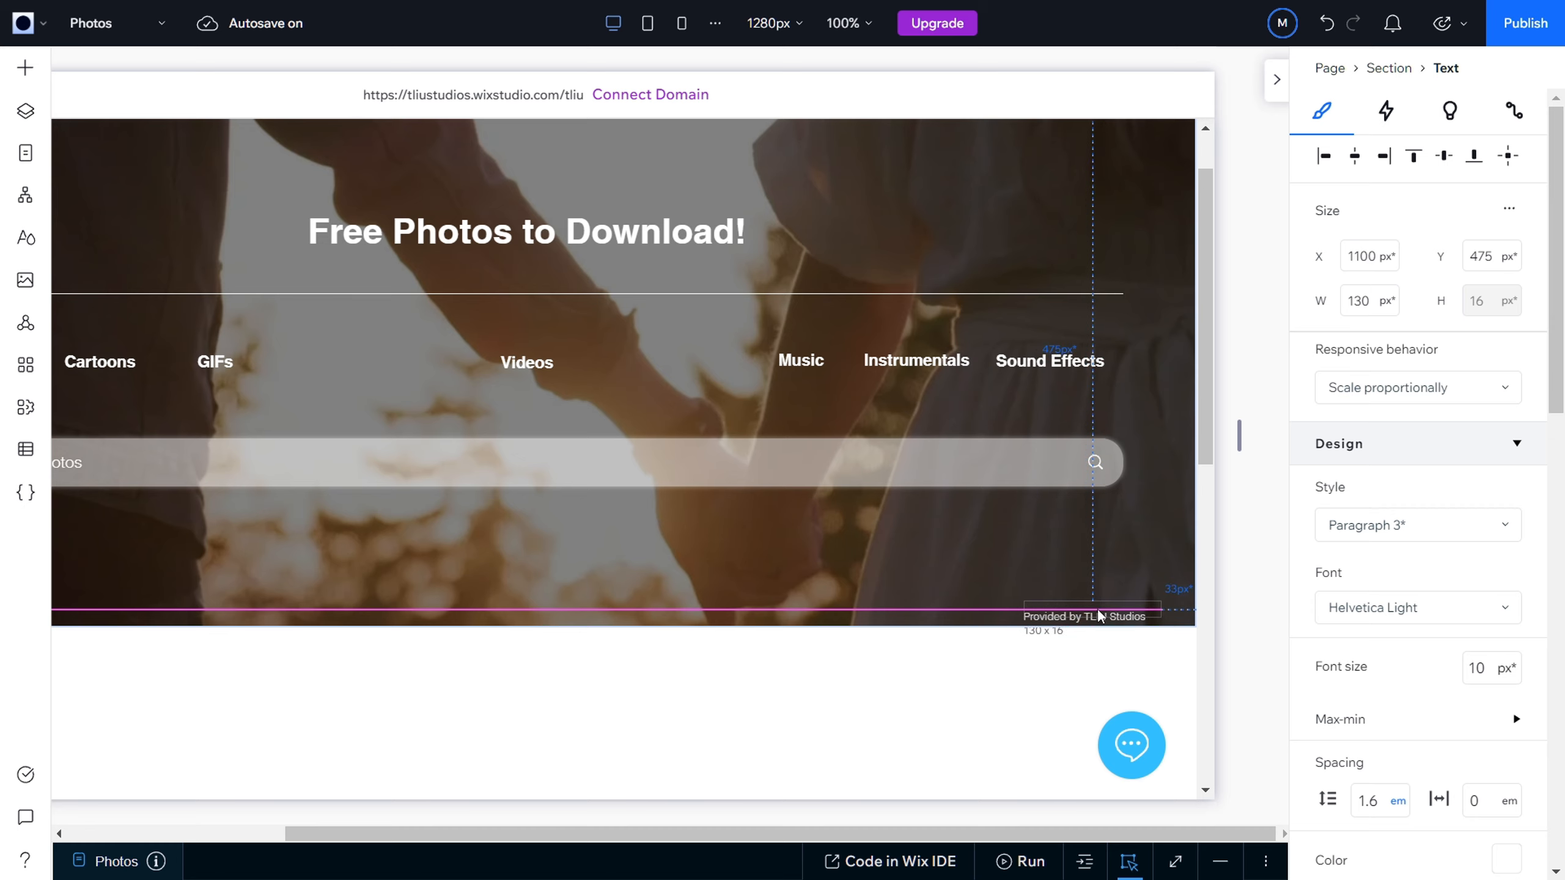
drag(956, 833, 374, 832)
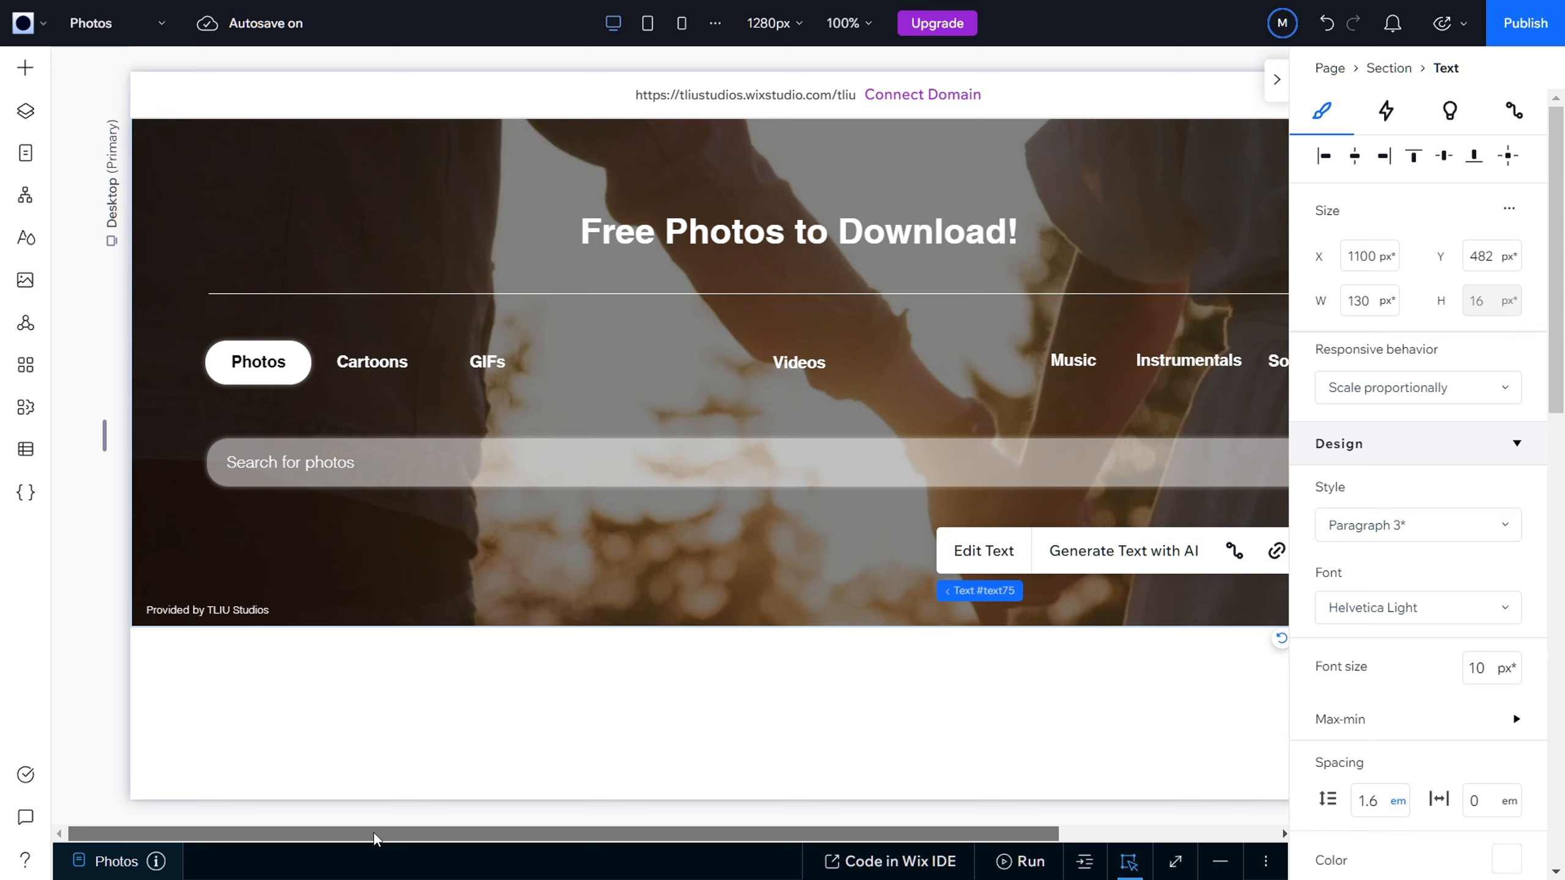
Step: Reposition the duplicated credit text so its right edge lines up with the end of the search bar, at about X 1062
click(212, 615)
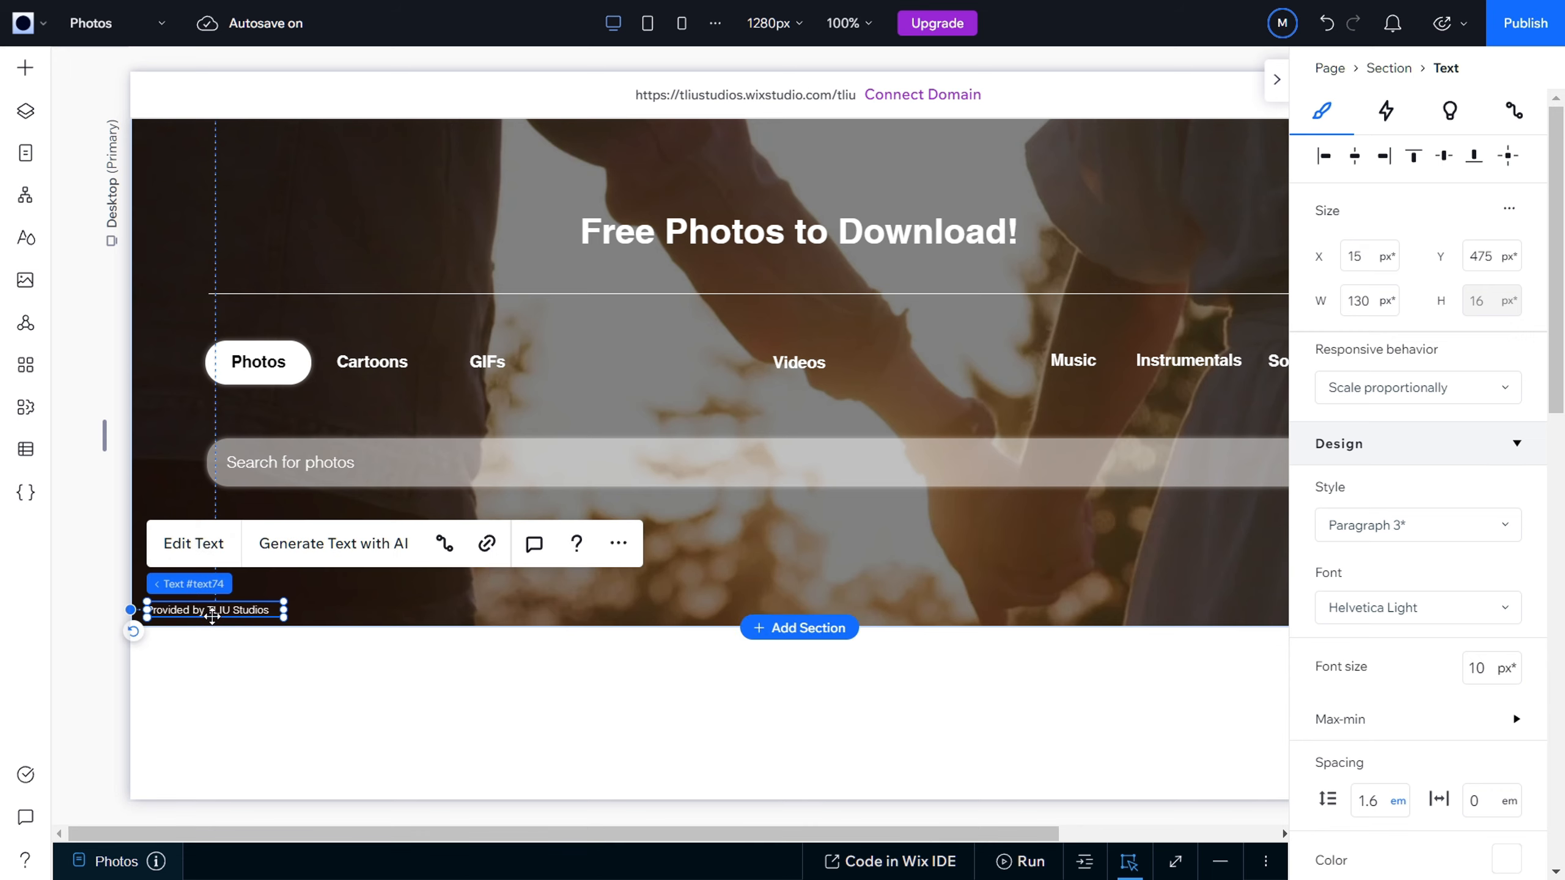
drag(614, 833, 830, 826)
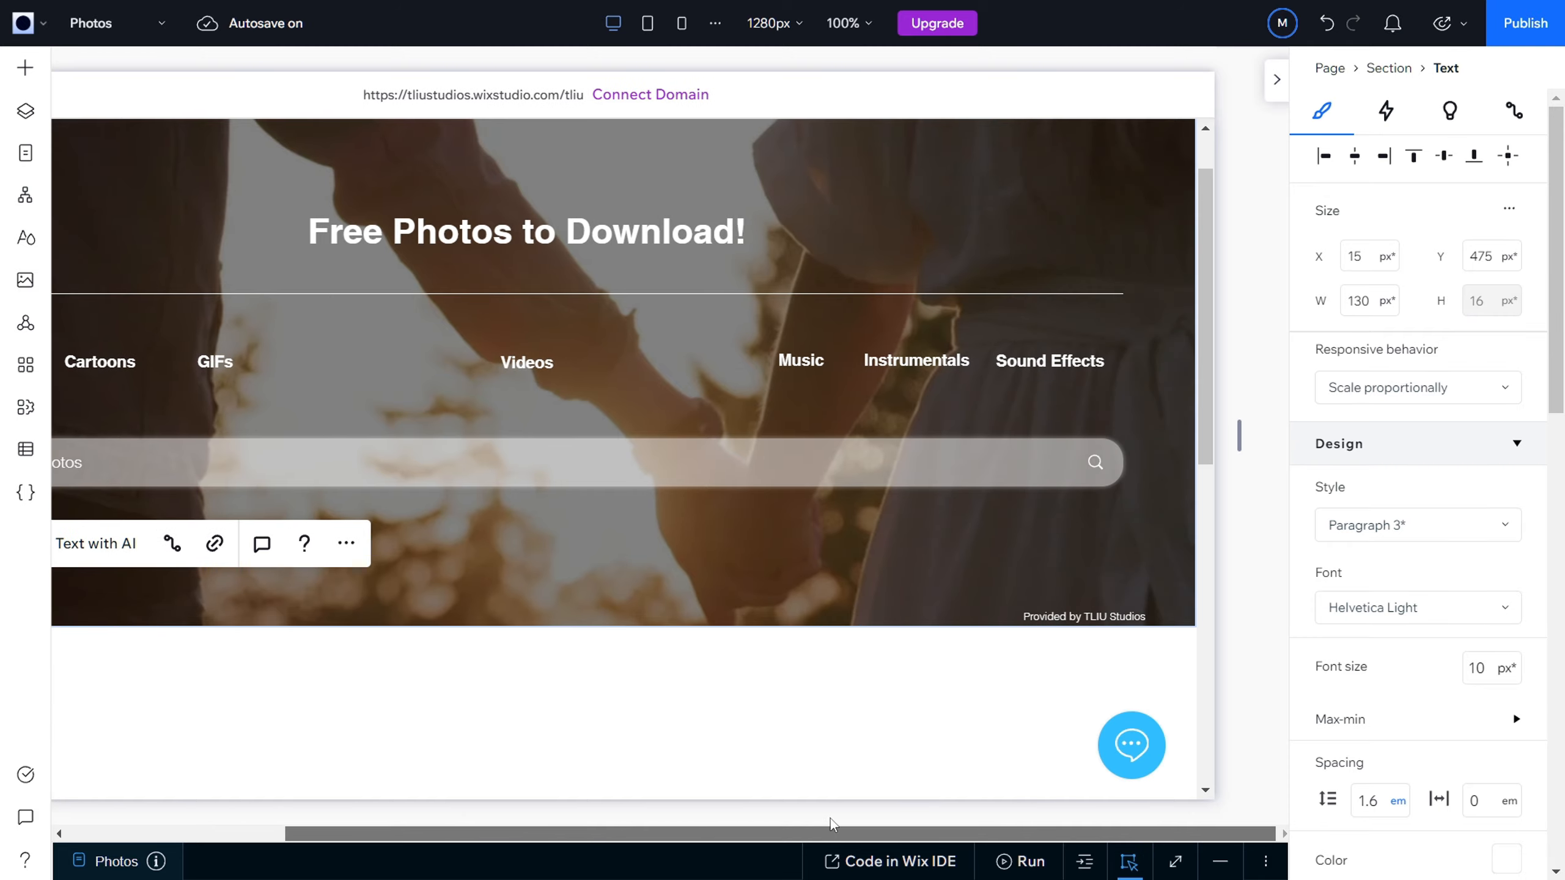
click(1118, 614)
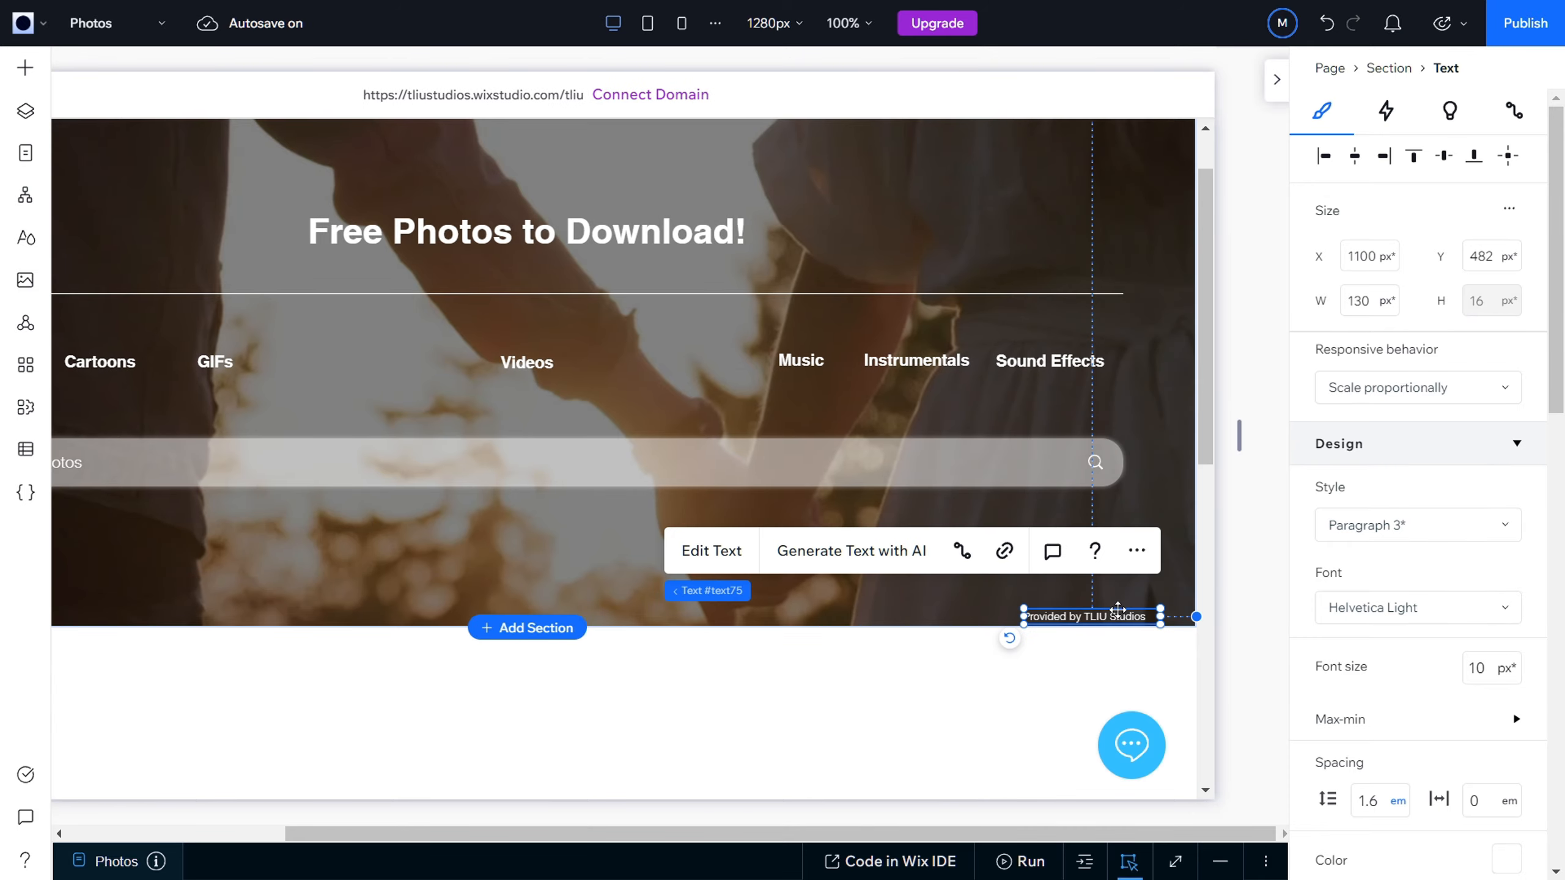
drag(1118, 610, 1129, 606)
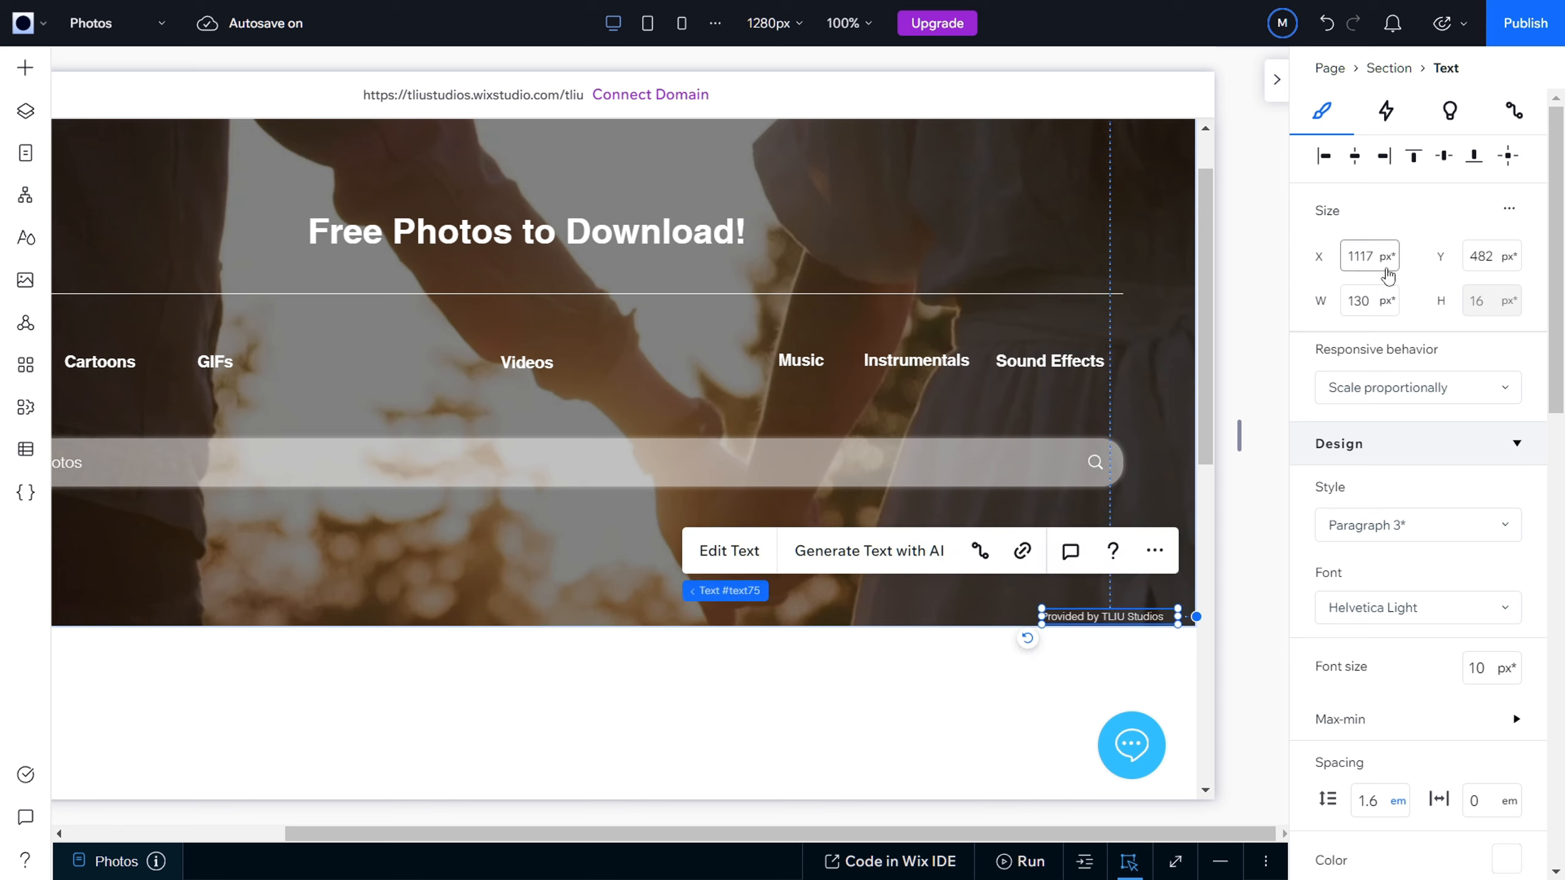
click(974, 660)
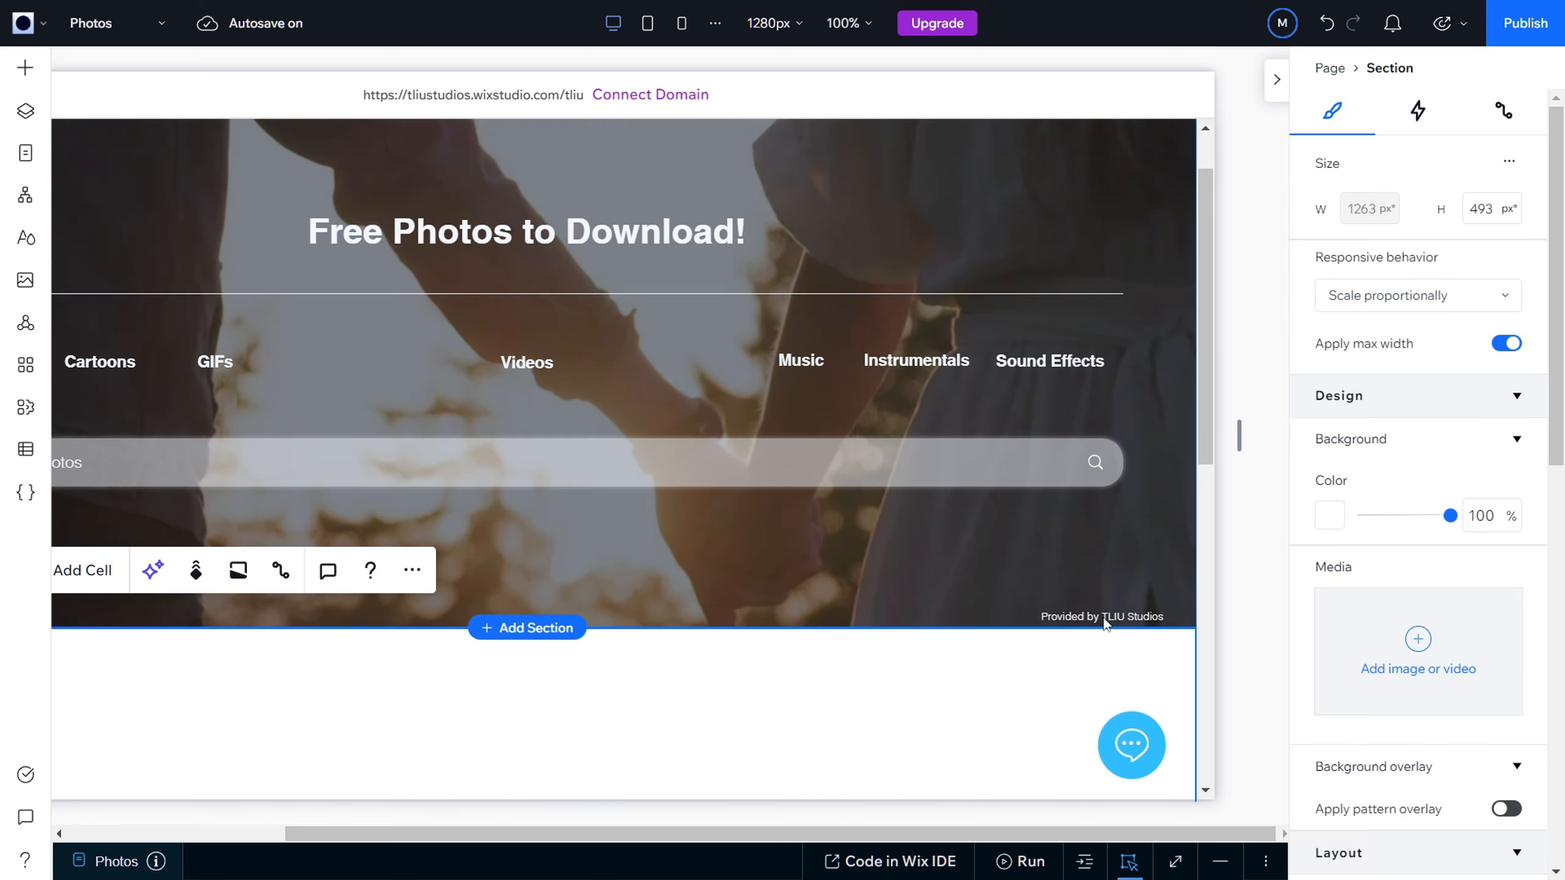
click(1104, 615)
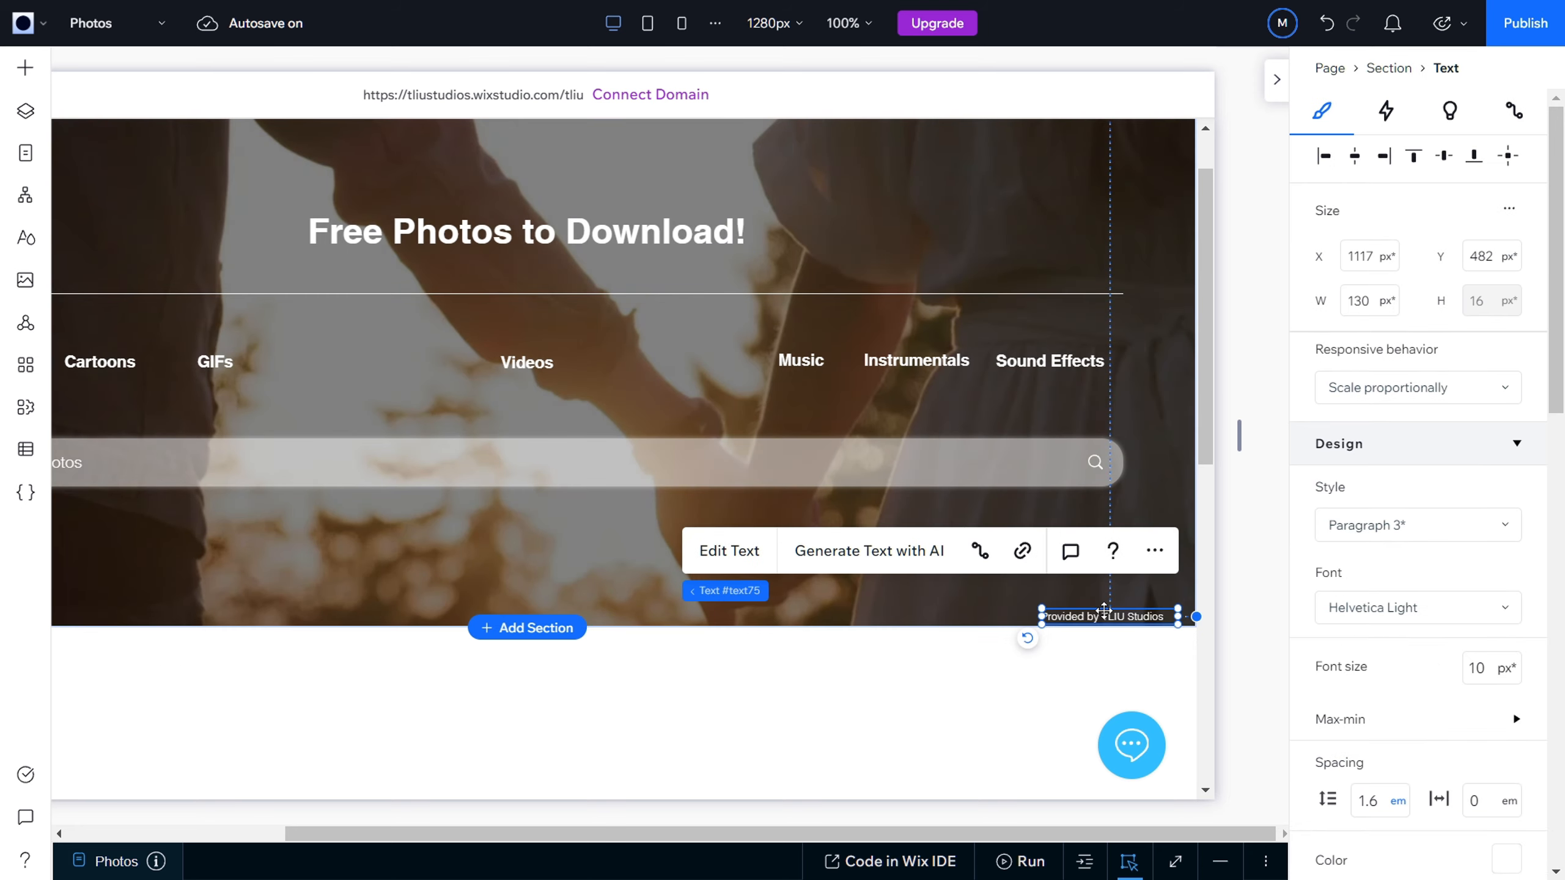
drag(1124, 614, 1121, 606)
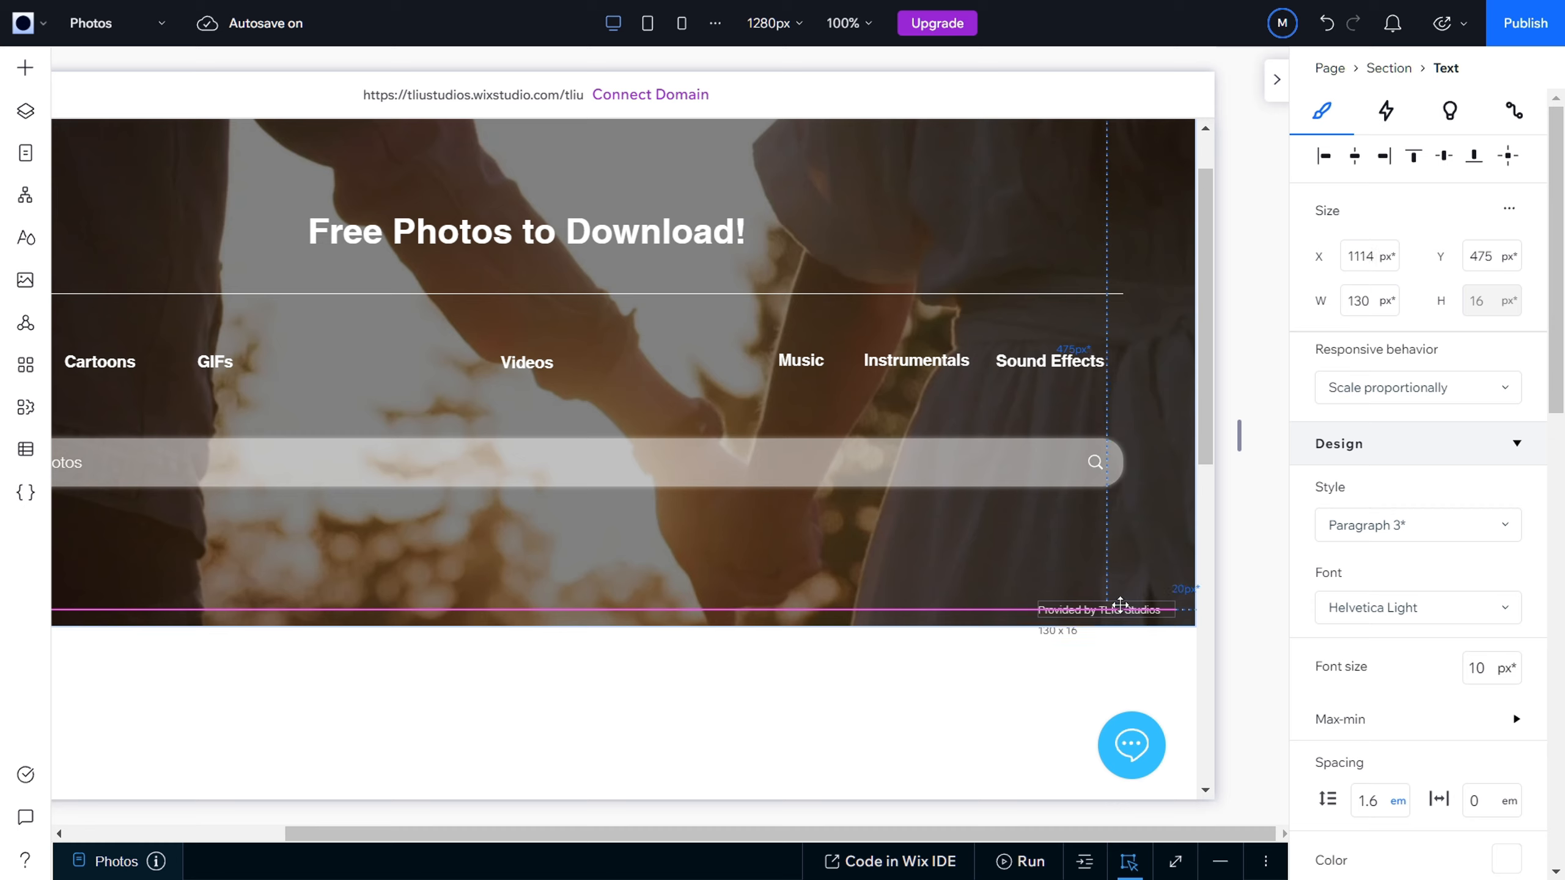
drag(1120, 604, 1072, 605)
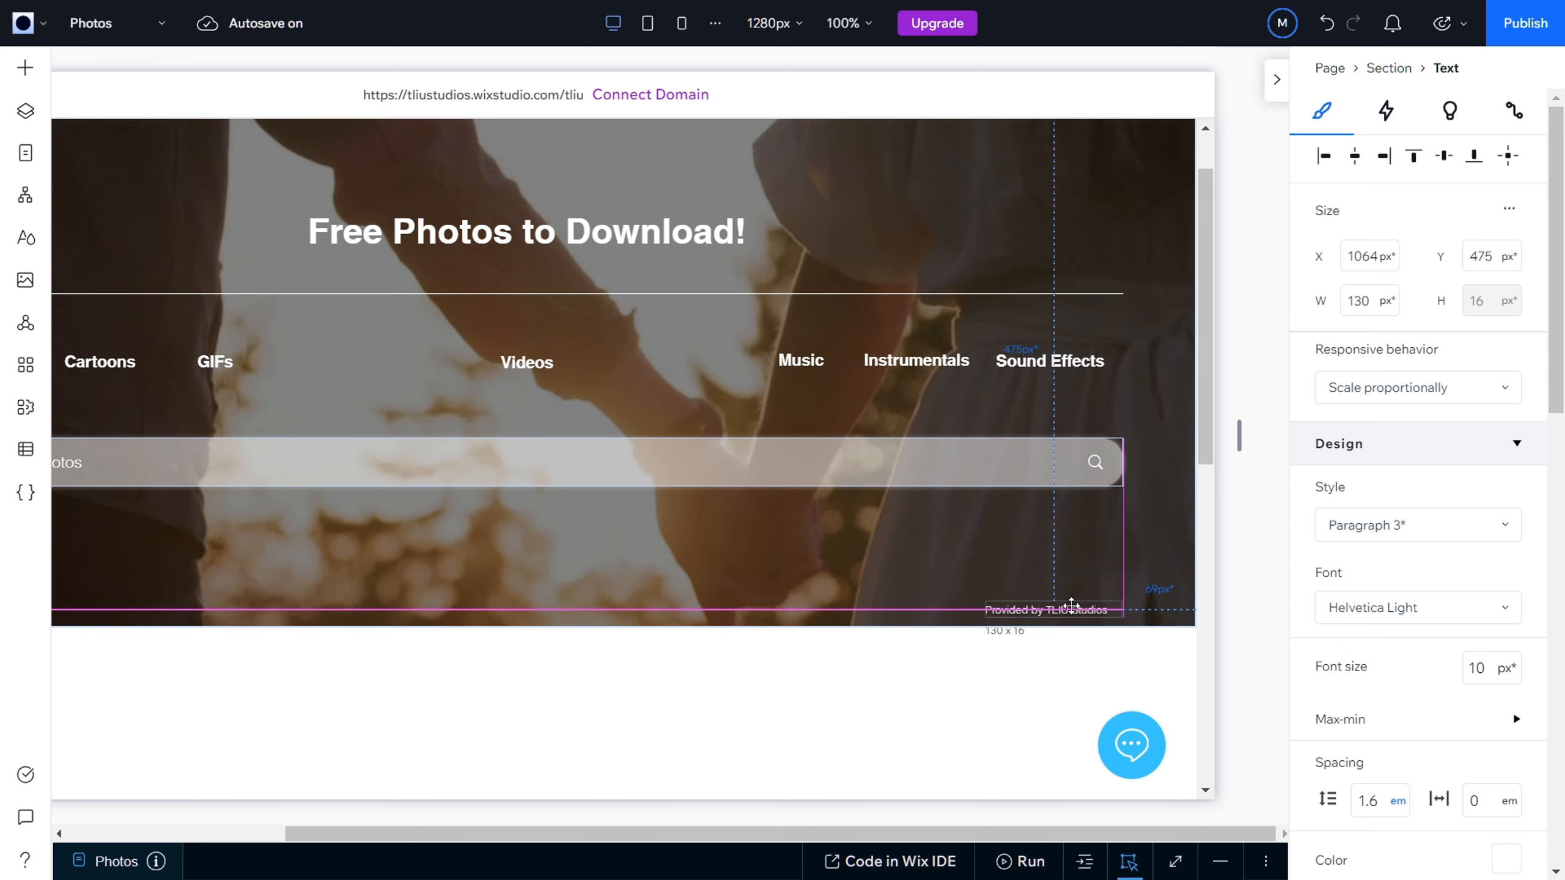
drag(1071, 604, 1065, 608)
Step: Move the original "Provided by TLIU Studios" text under the start of the search bar, at X 71, Y 472
drag(661, 834, 430, 839)
click(225, 601)
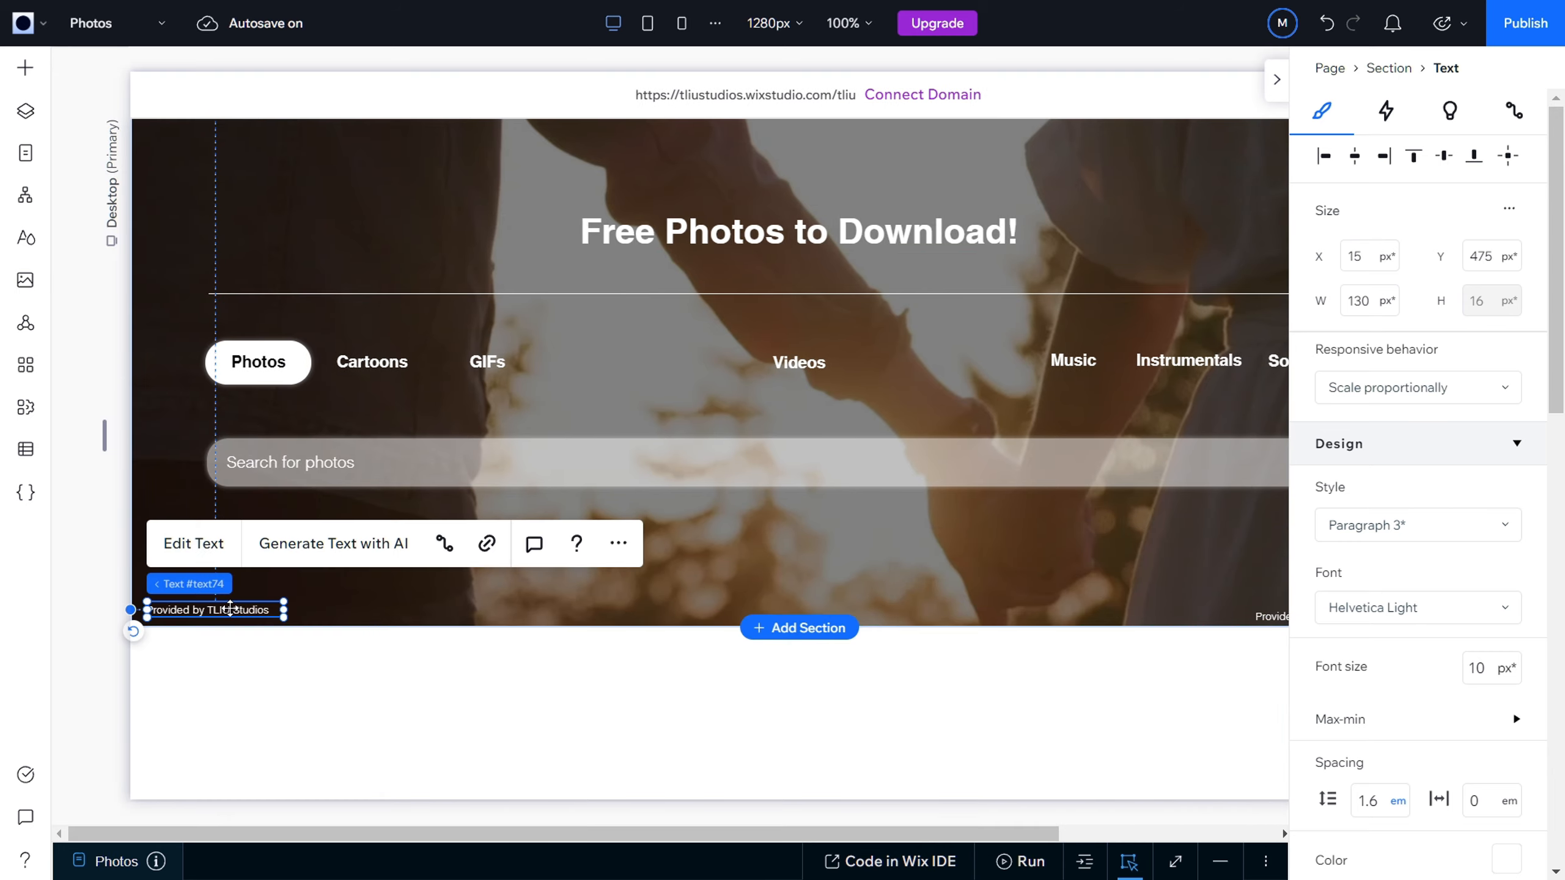
drag(225, 601, 286, 617)
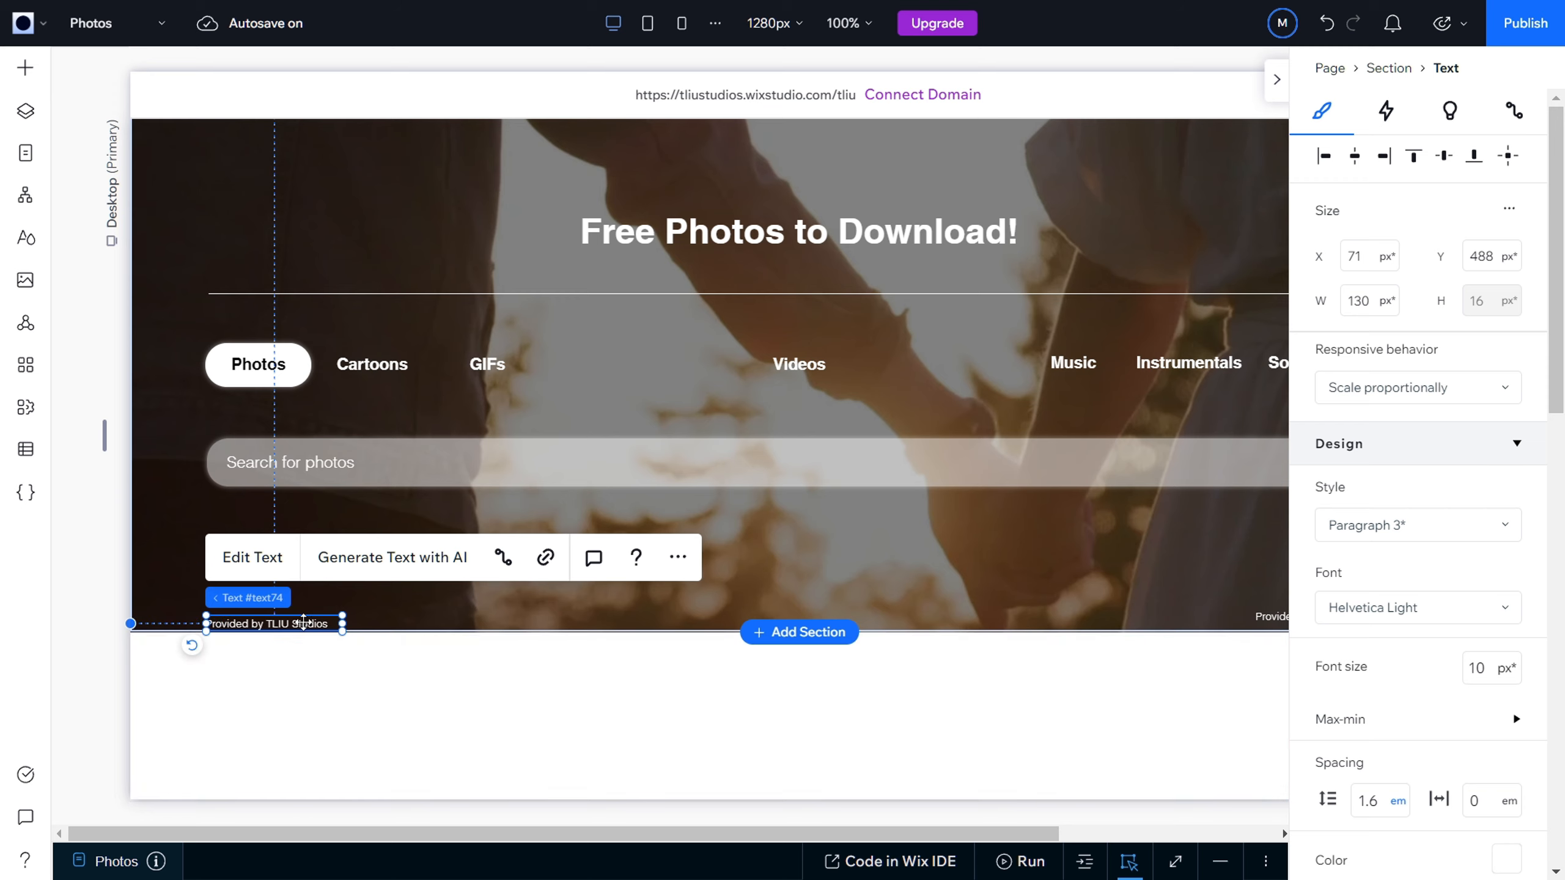
drag(304, 621, 302, 606)
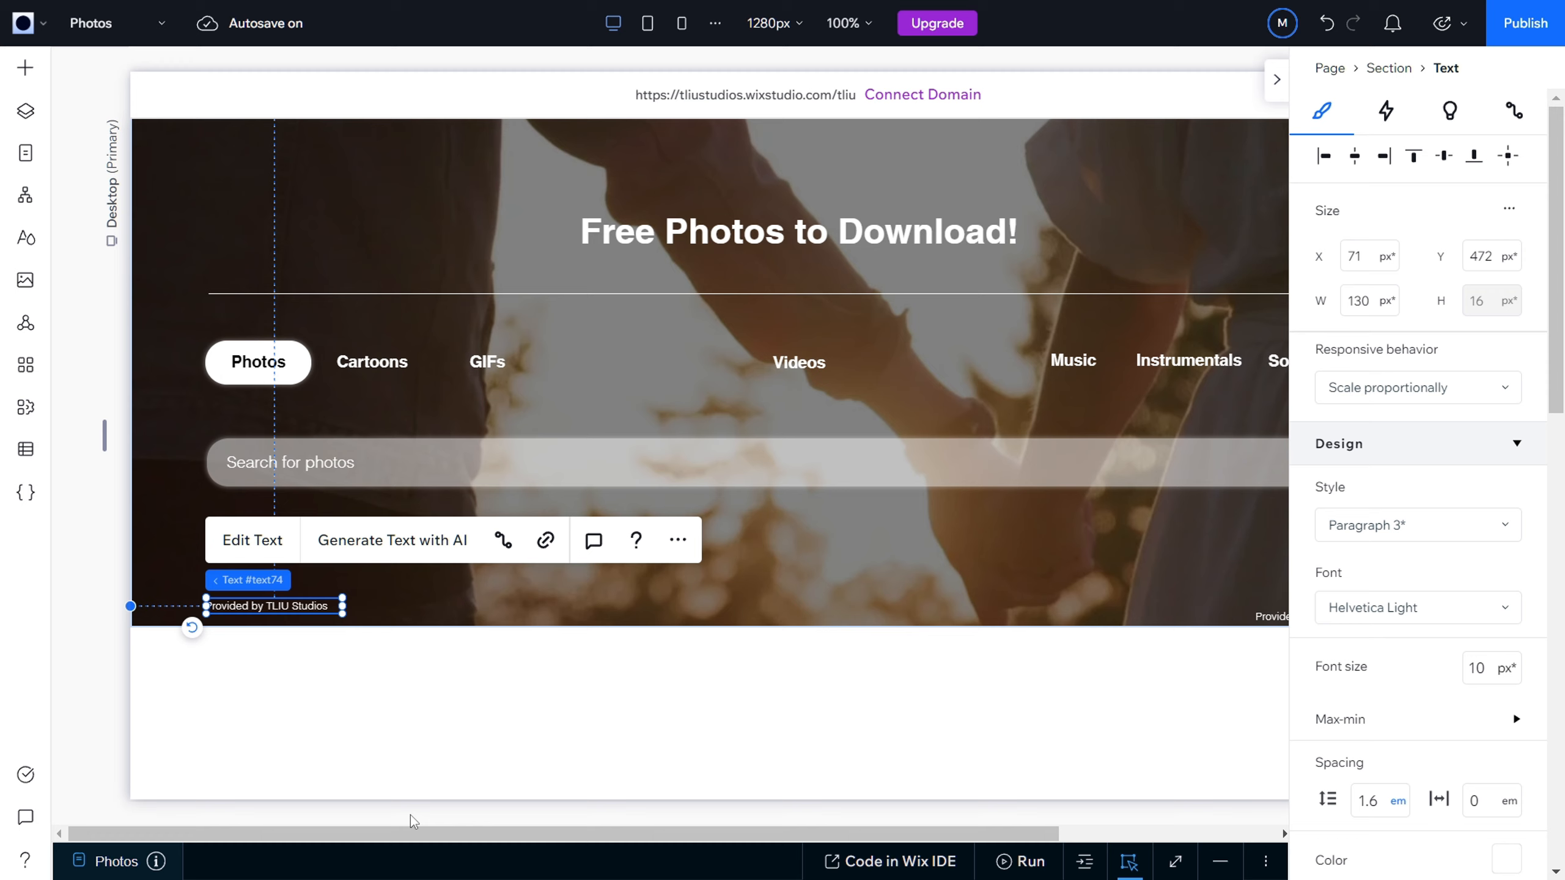
Step: Raise the duplicated credit text near the hero's lower-right corner to X 1062, Y 470
drag(406, 836, 770, 814)
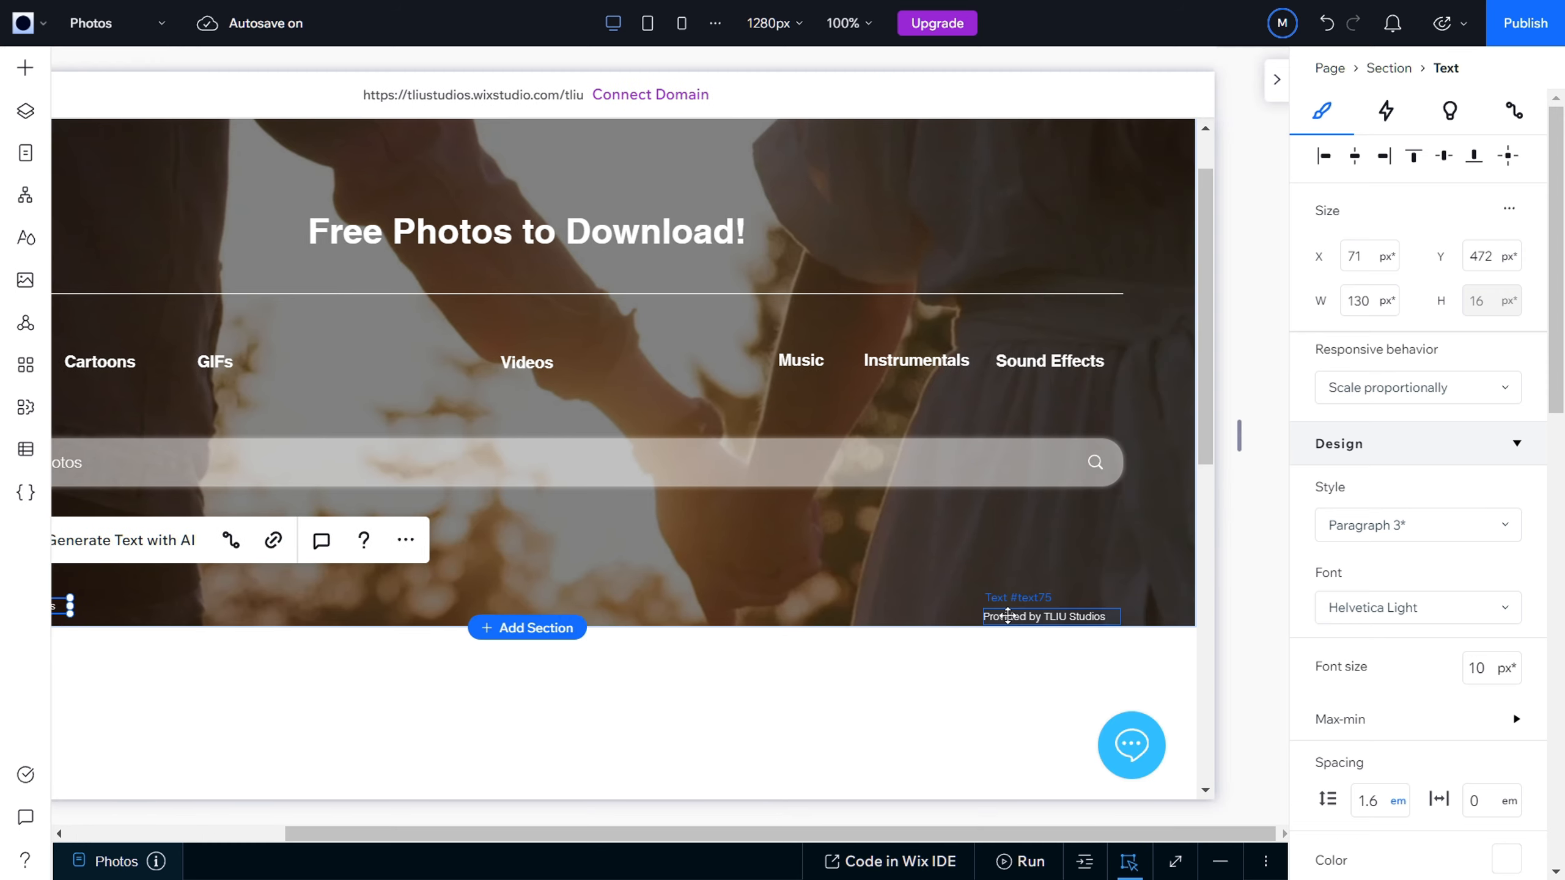
click(1014, 615)
drag(1014, 615, 1019, 606)
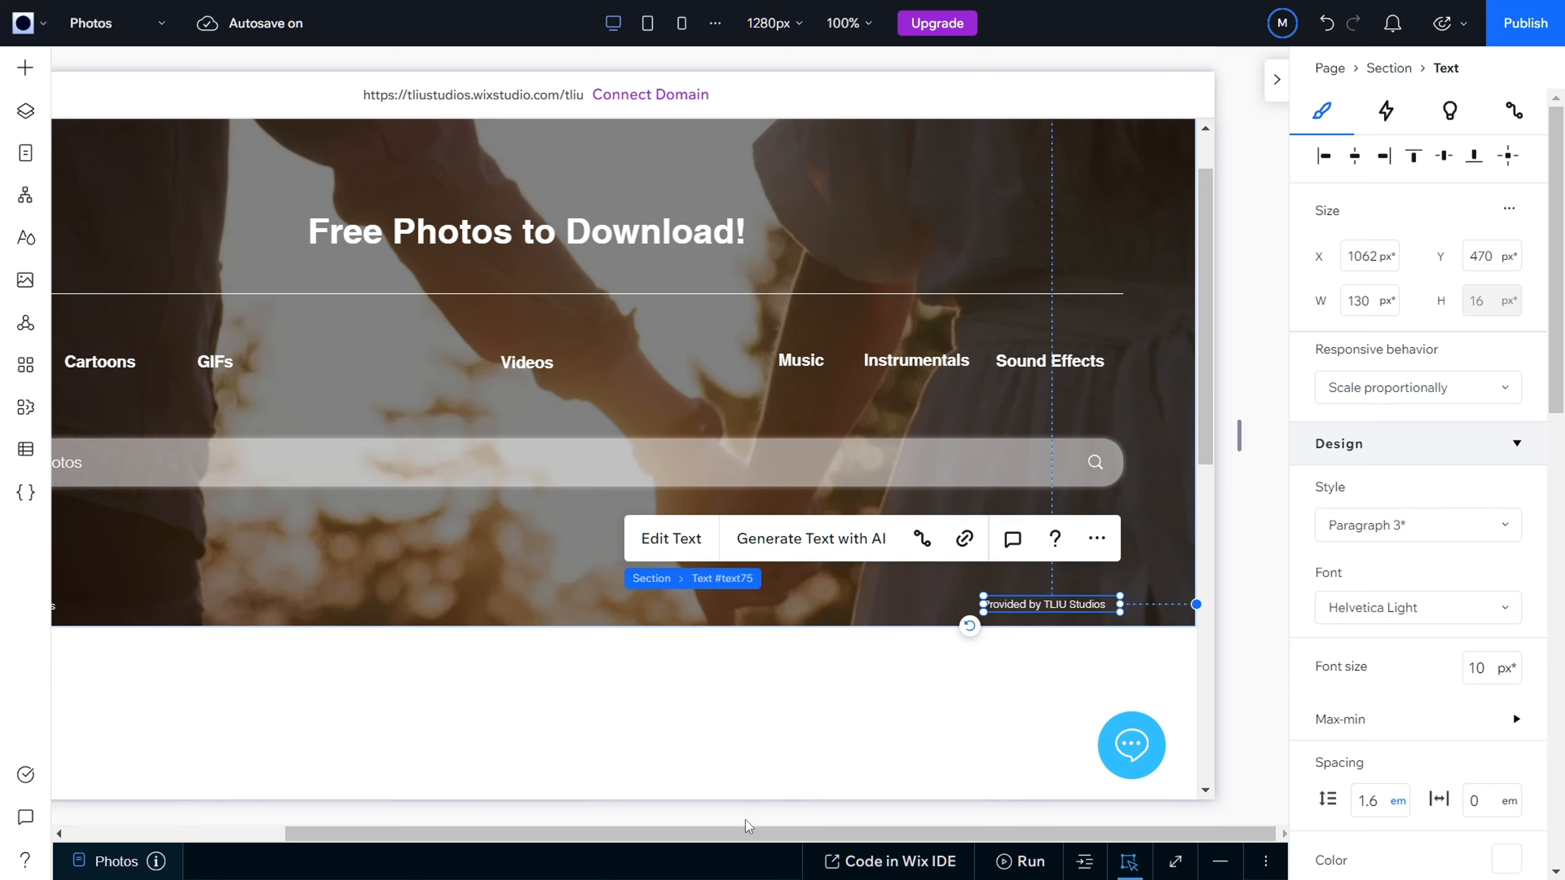
Step: Replace the duplicated credit's text with "Read more about the Content License"
double_click(1024, 601)
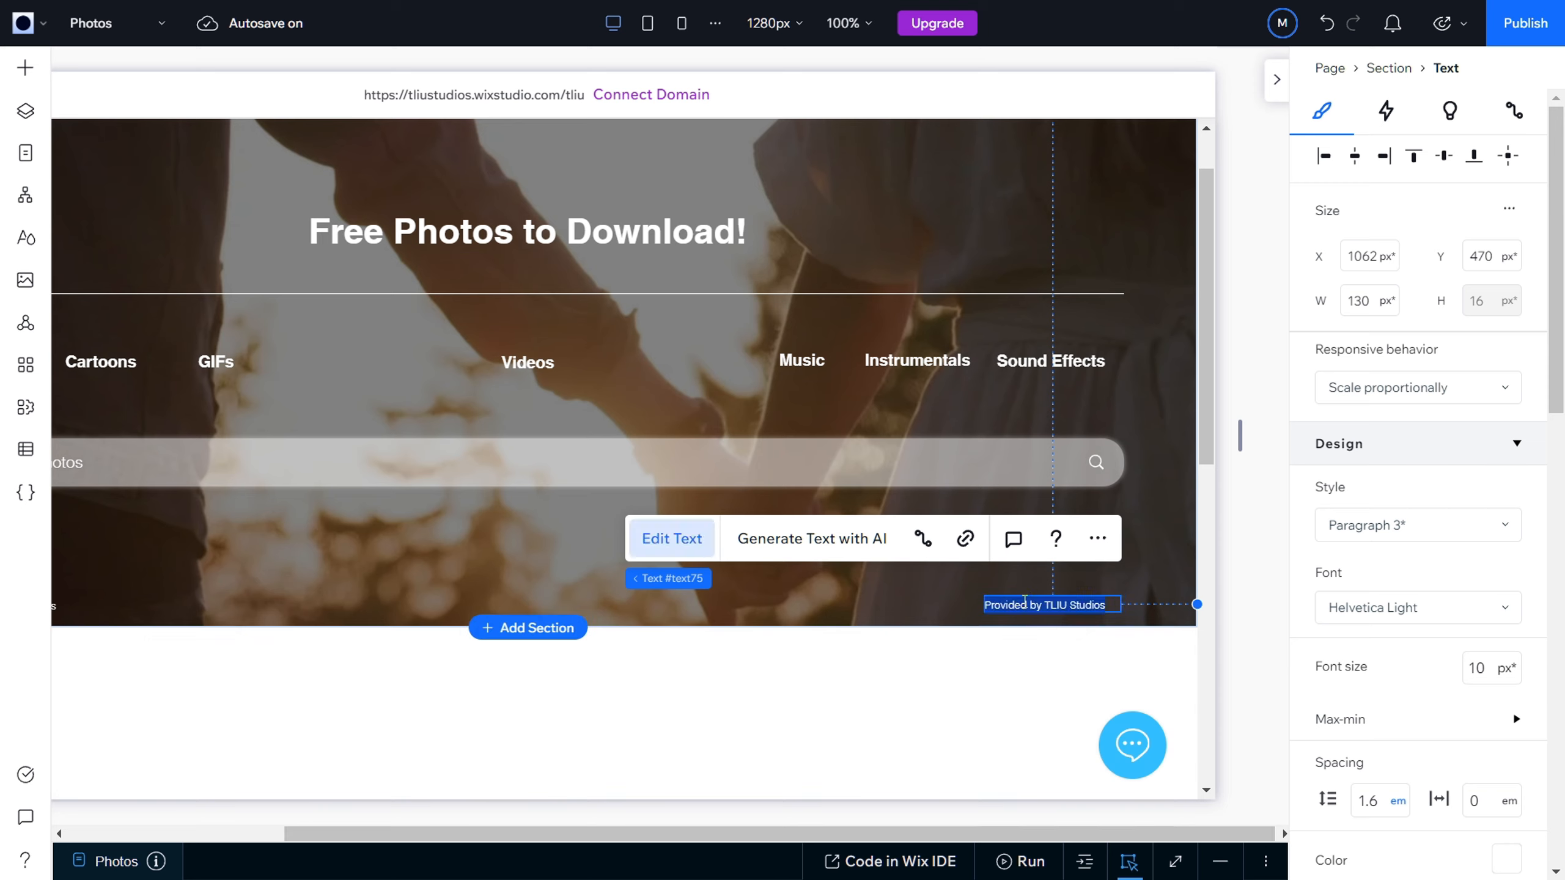
text(Read more about)
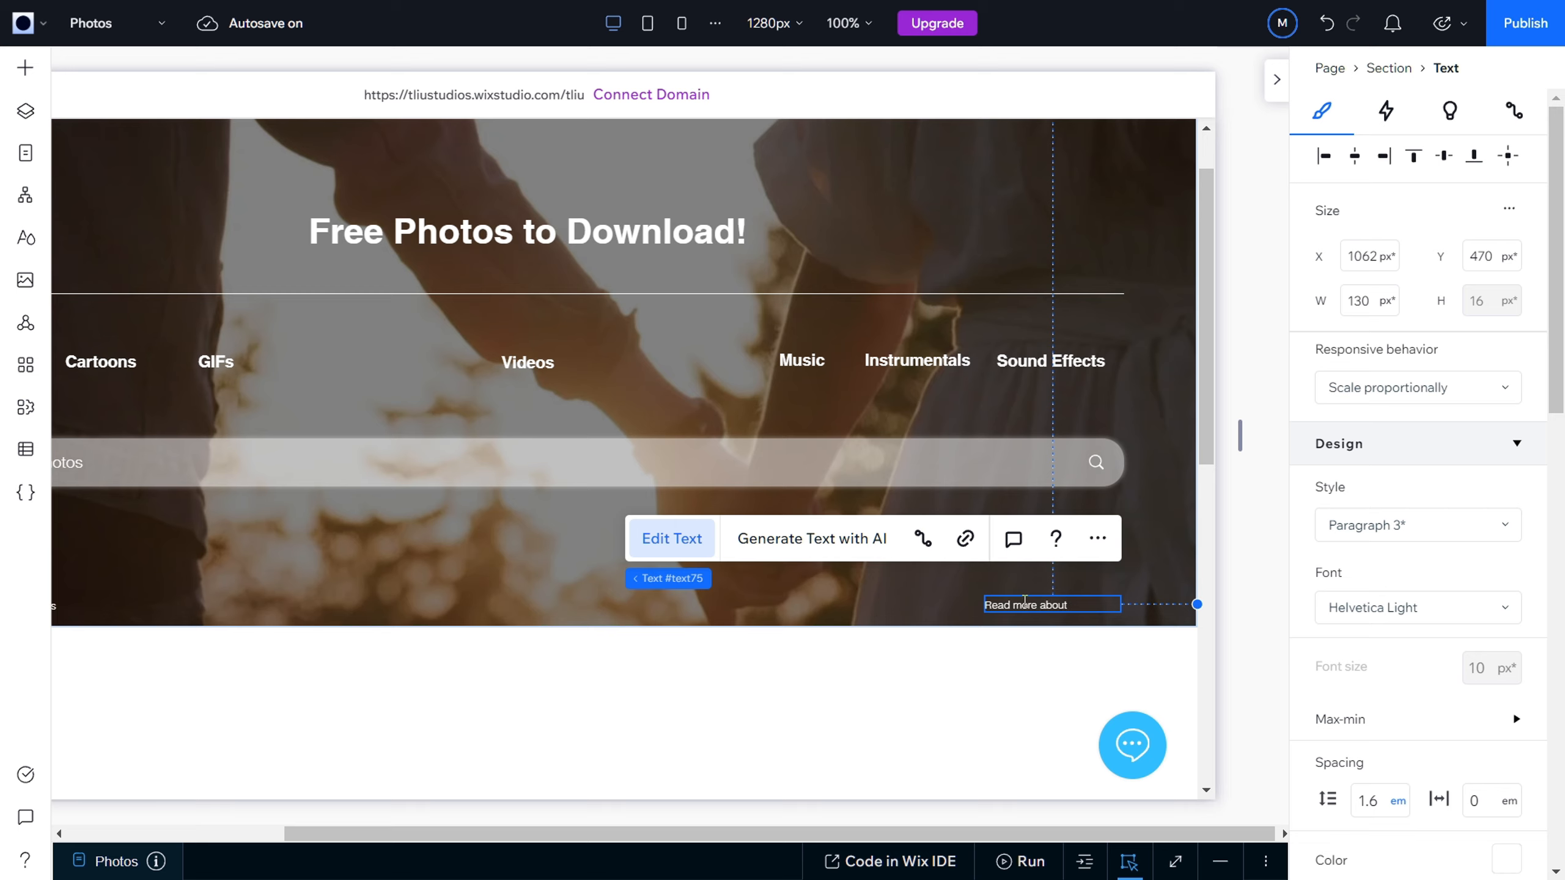
text( the Content.)
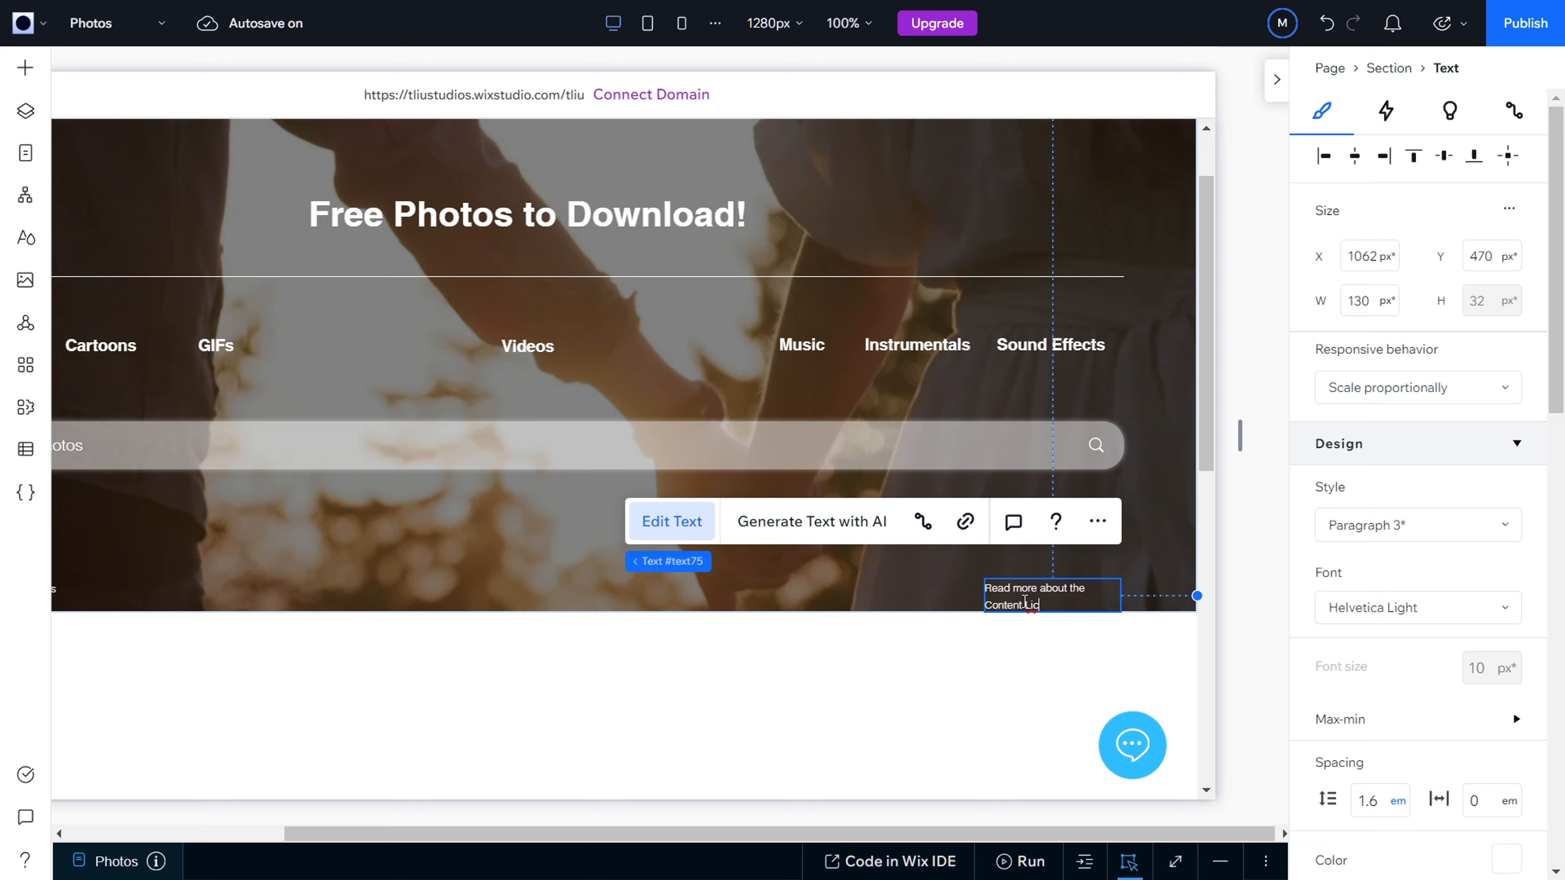
text(License)
key(BackSpace)
click(1002, 641)
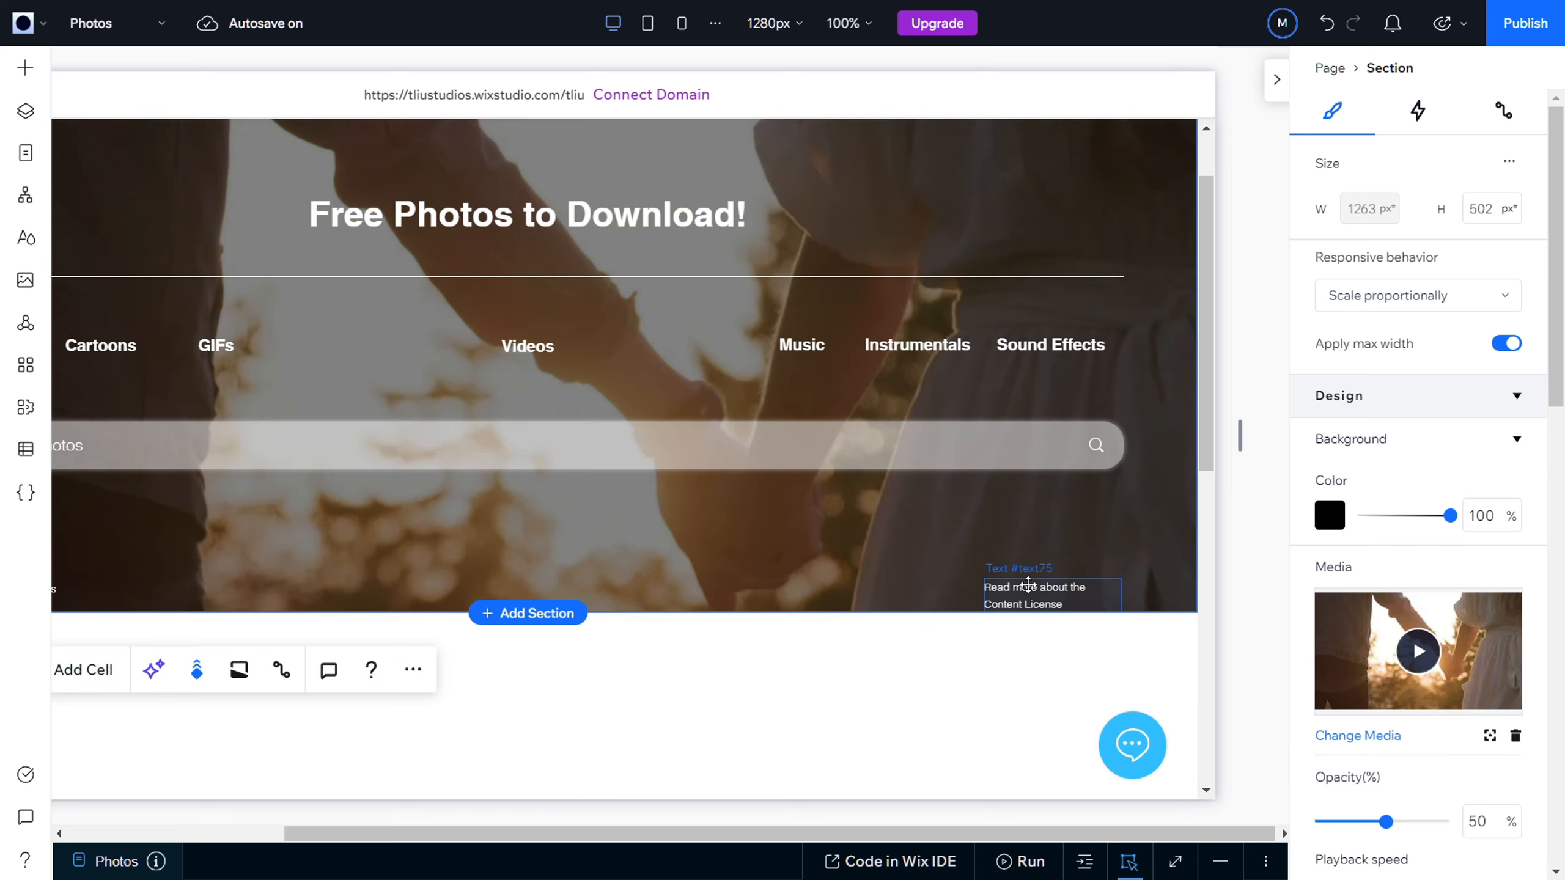
Step: Widen the "Read more about the Content License" text box to 174 px and place it at X 1017, Y 470
click(1013, 591)
drag(984, 593, 938, 593)
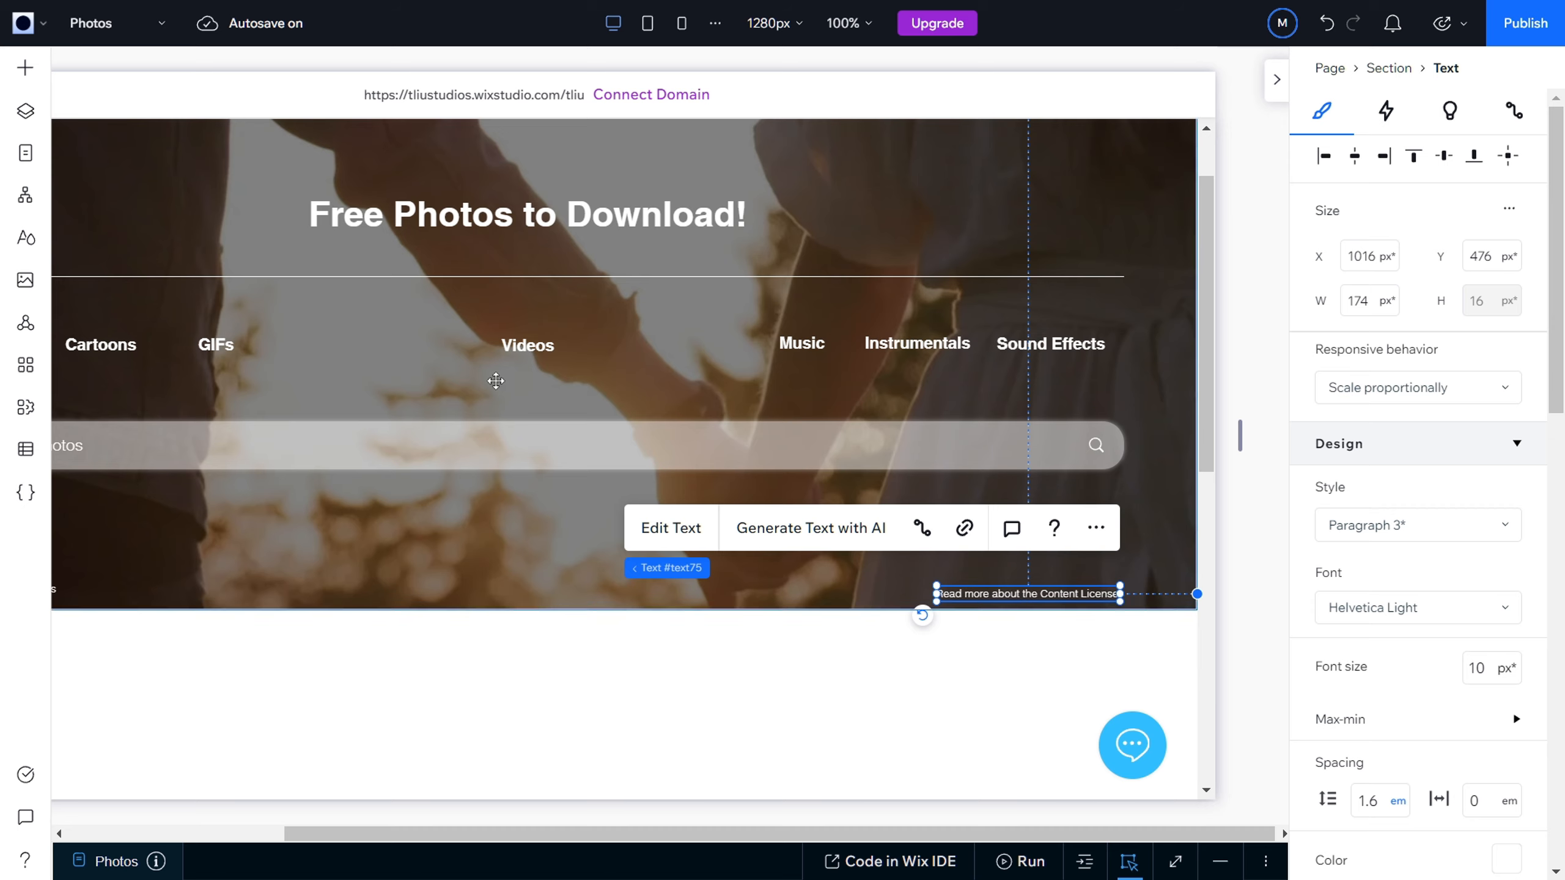
mouse_move(980, 588)
mouse_down()
mouse_move(954, 585)
mouse_move(988, 583)
mouse_up()
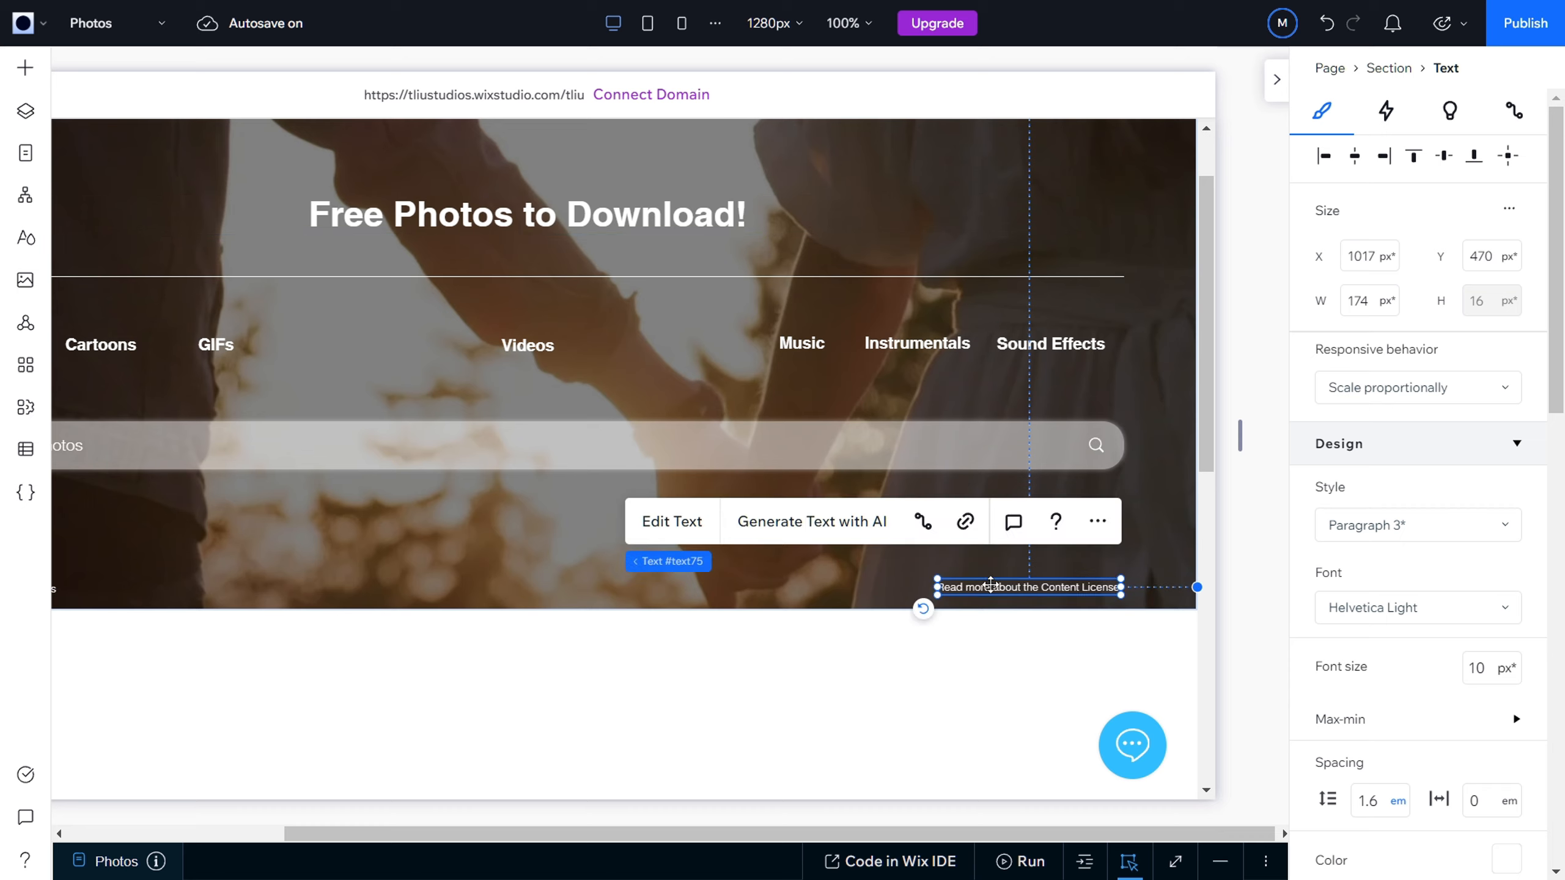
drag(952, 835, 851, 838)
scroll(698, 672, up, 2)
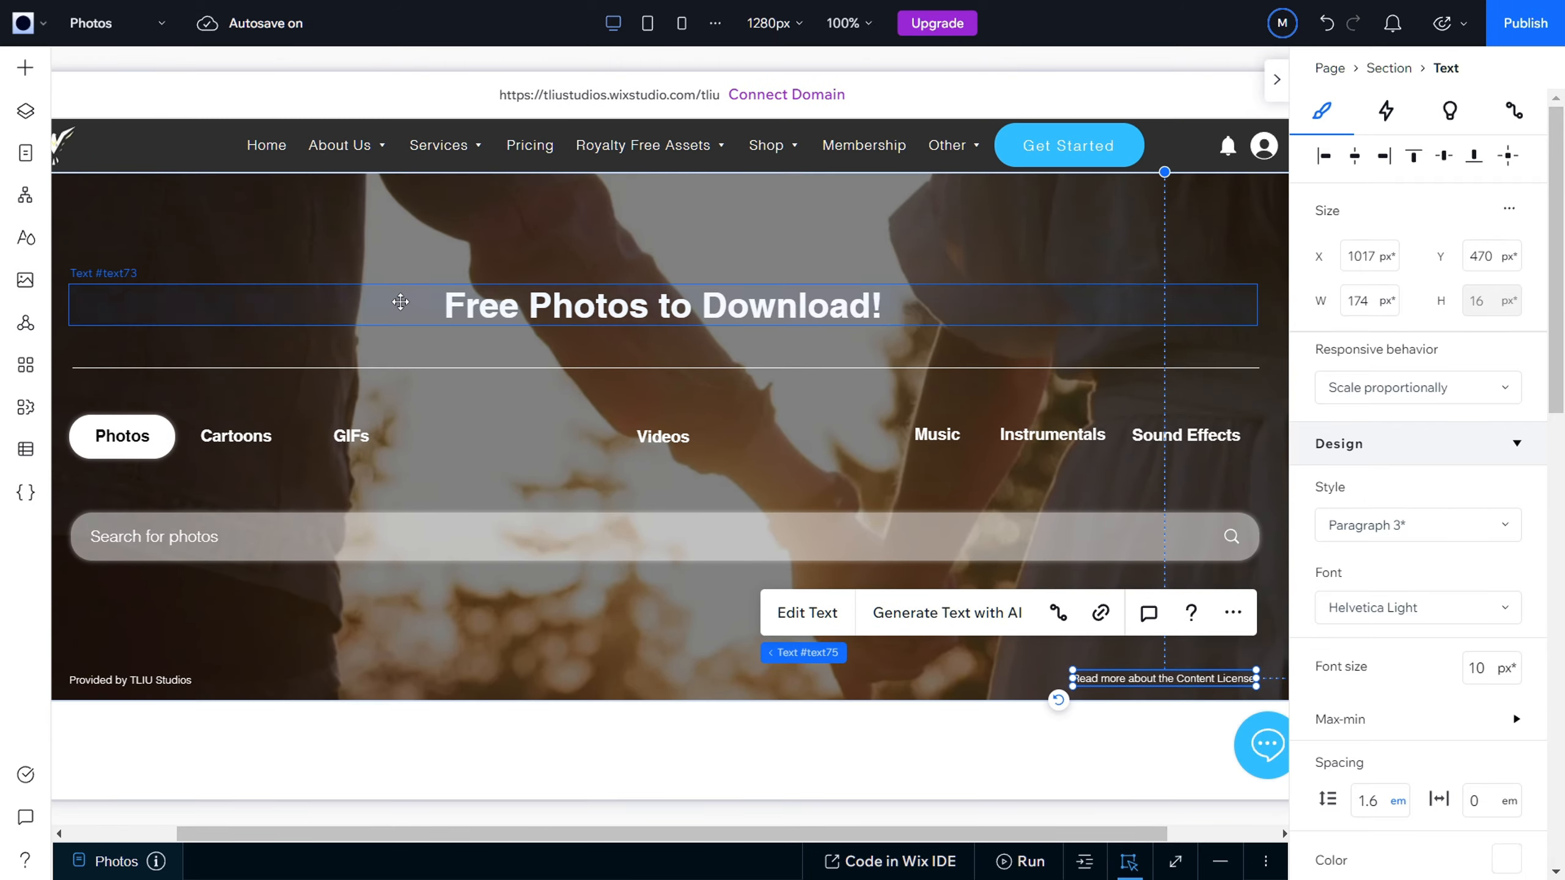
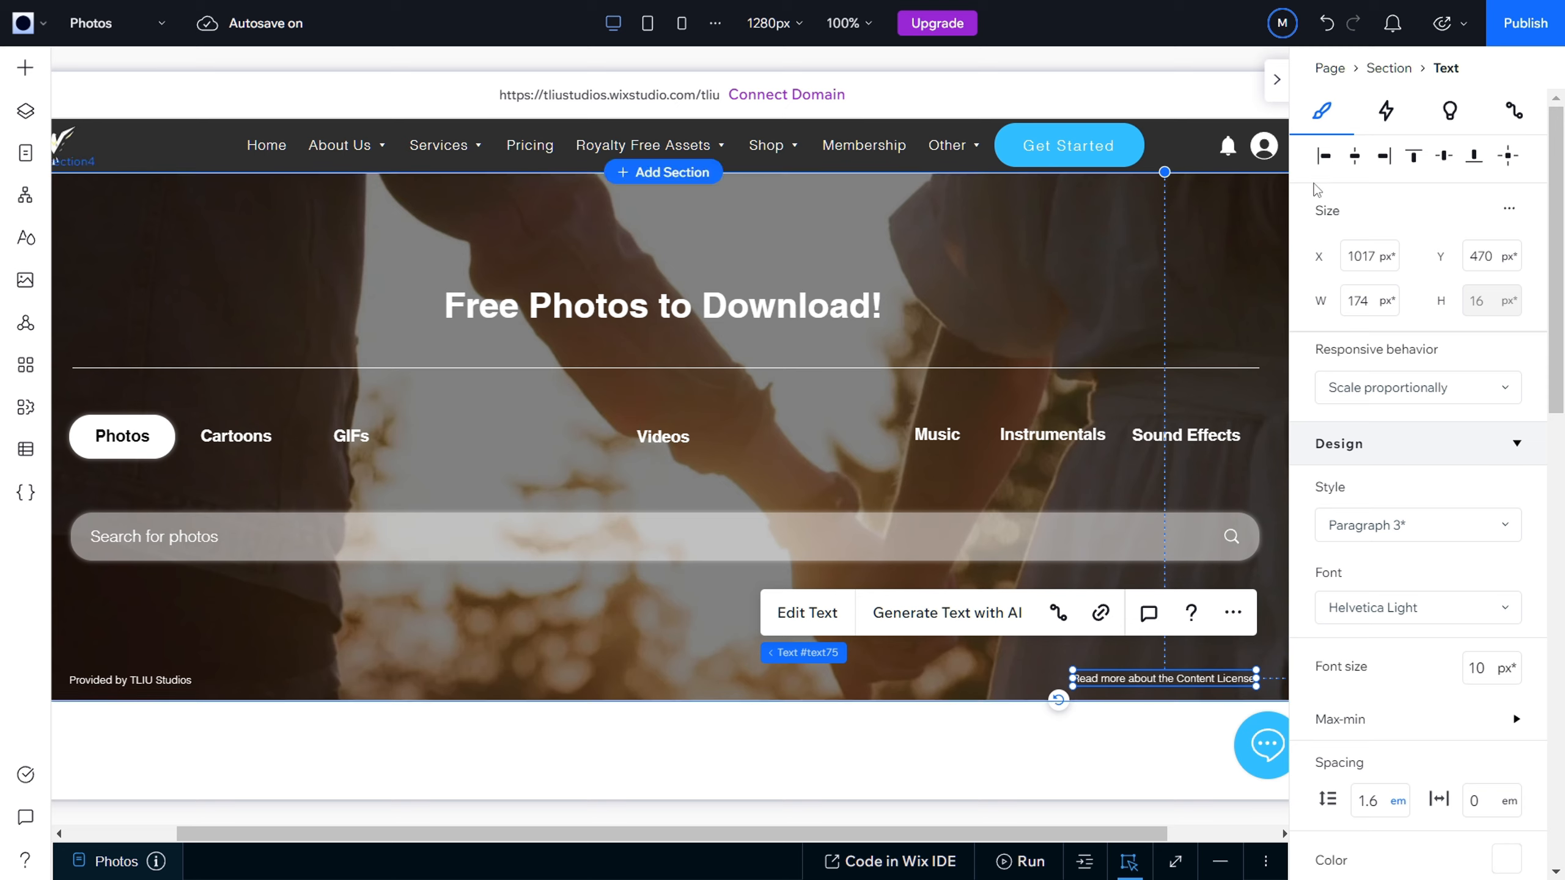
Step: Publish the site and open a fresh test-site preview of the Photos page in place of the old one
click(1521, 31)
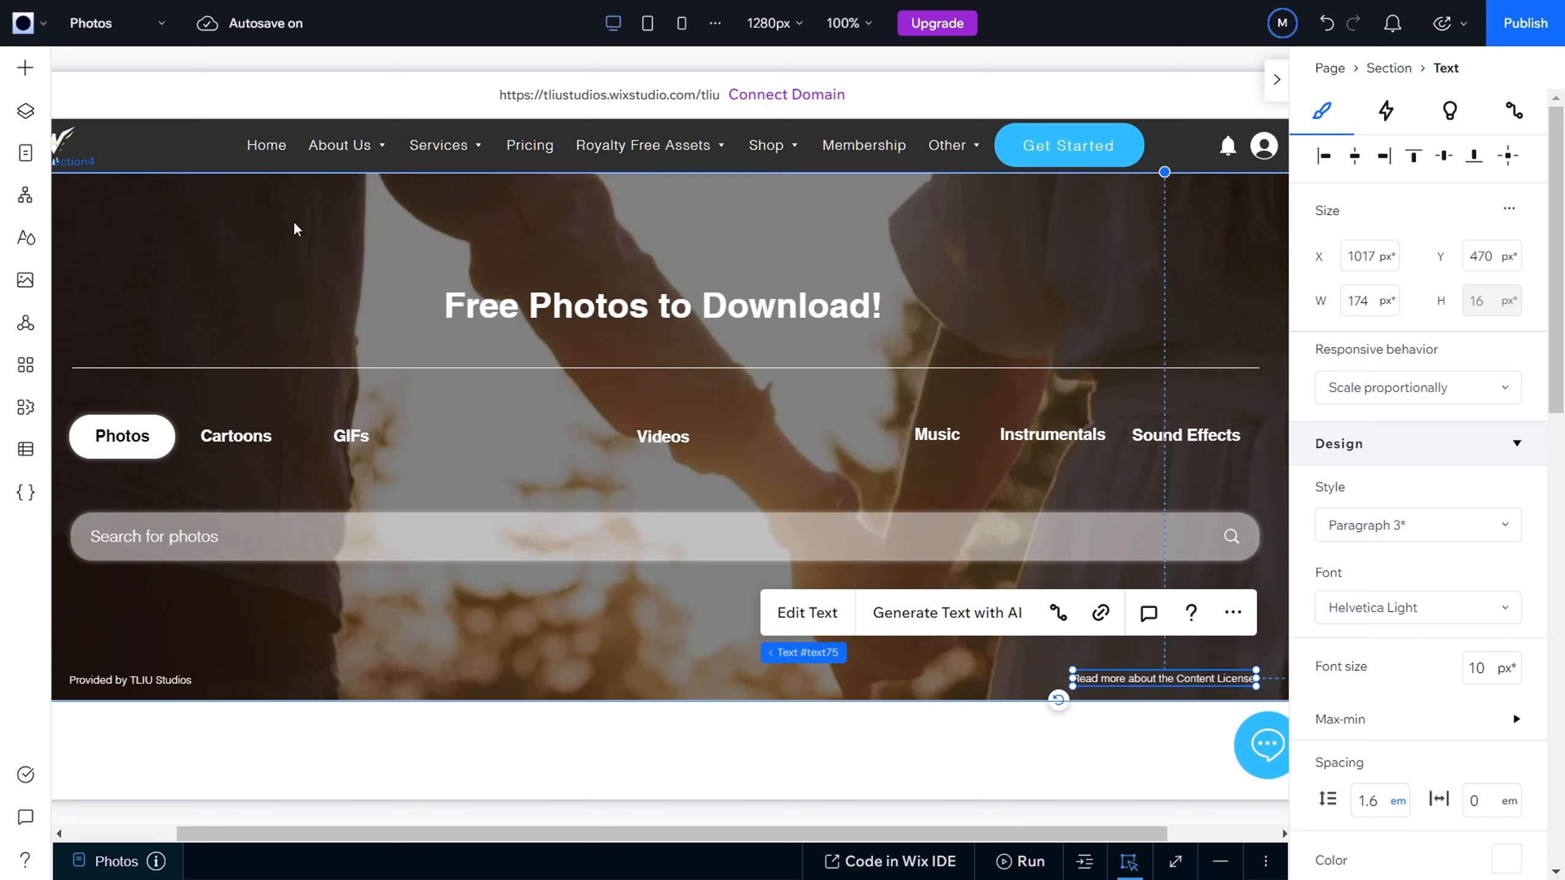
click(511, 607)
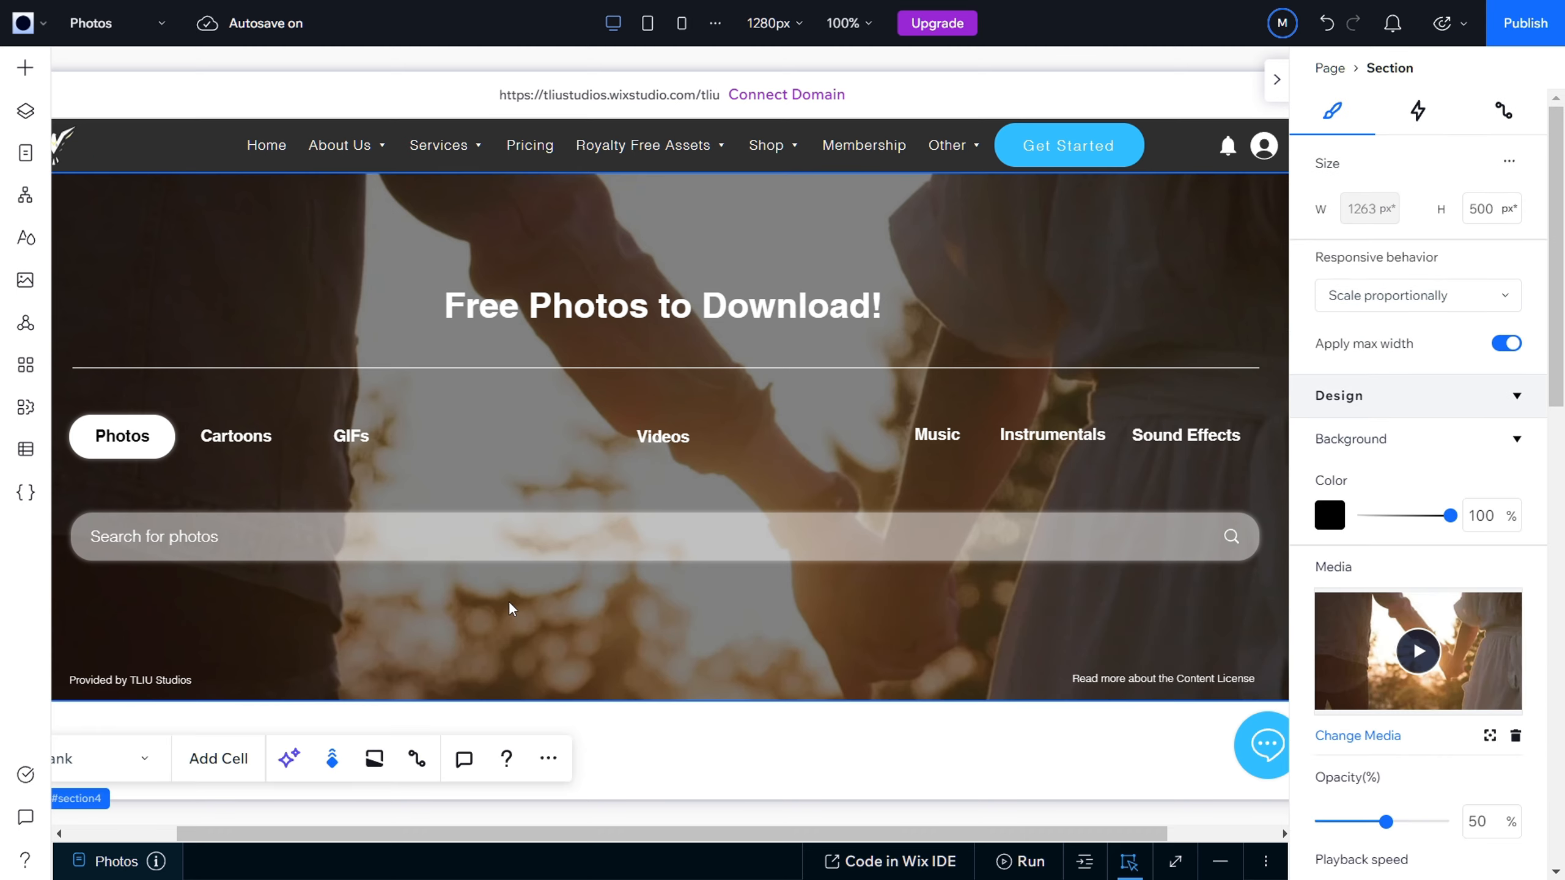
key(F11)
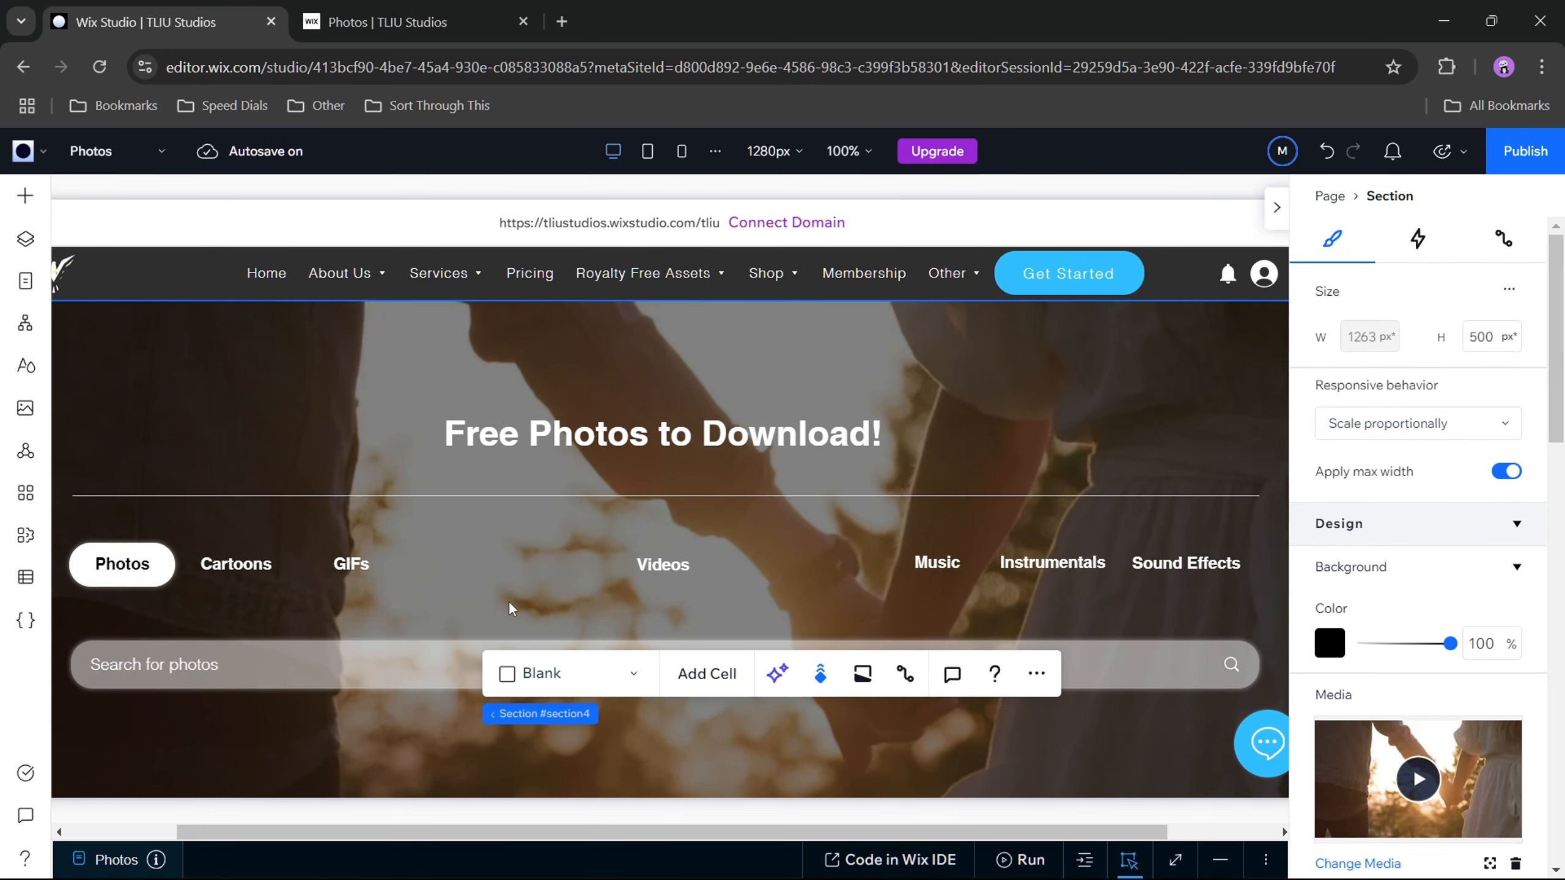
click(525, 22)
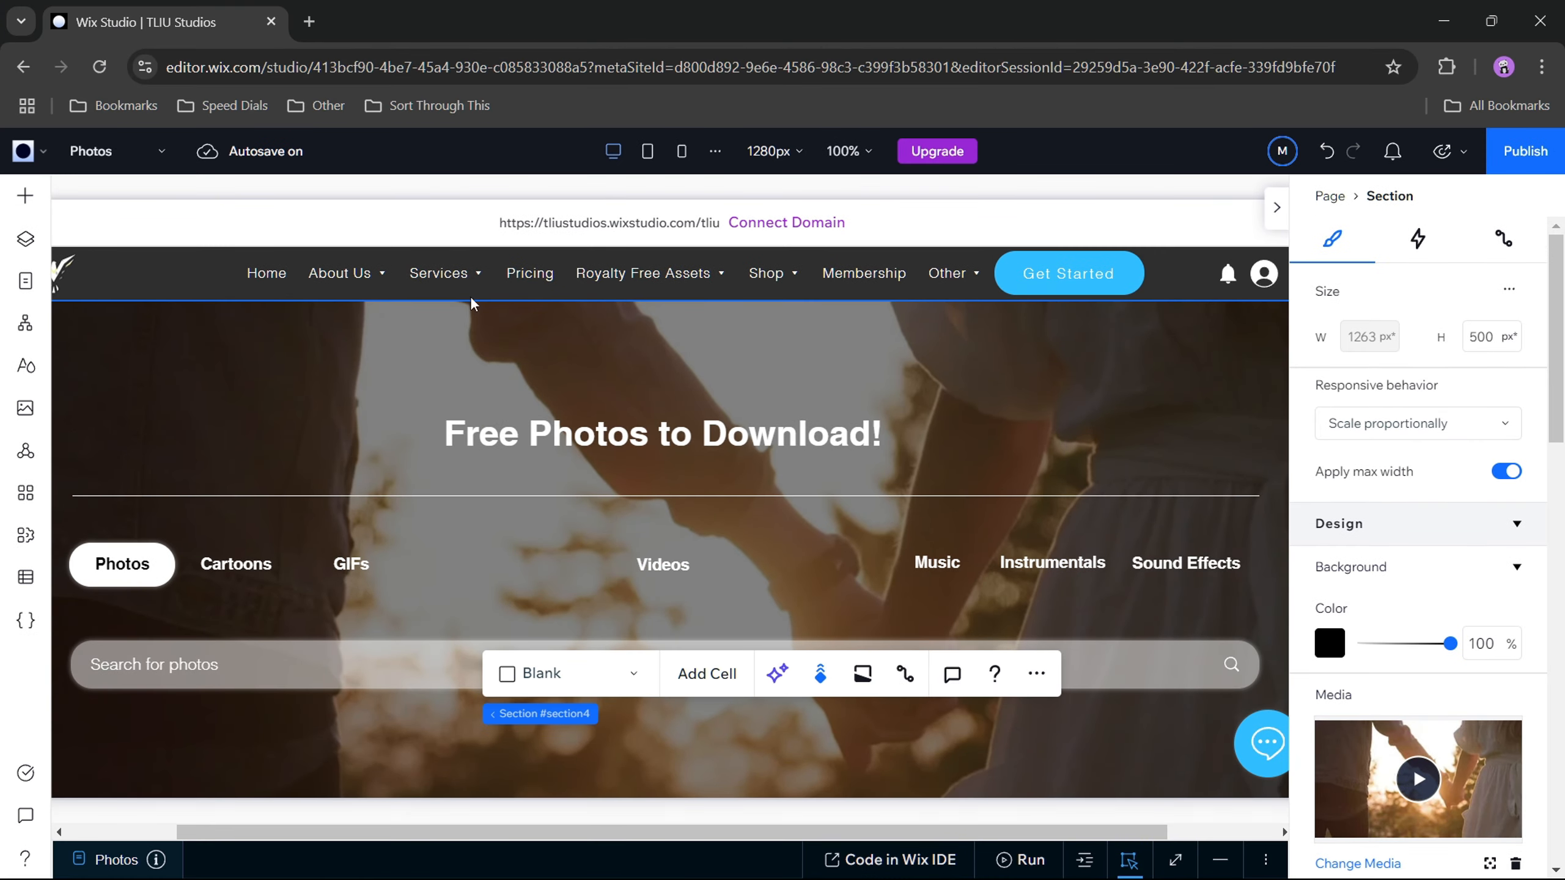
click(1445, 154)
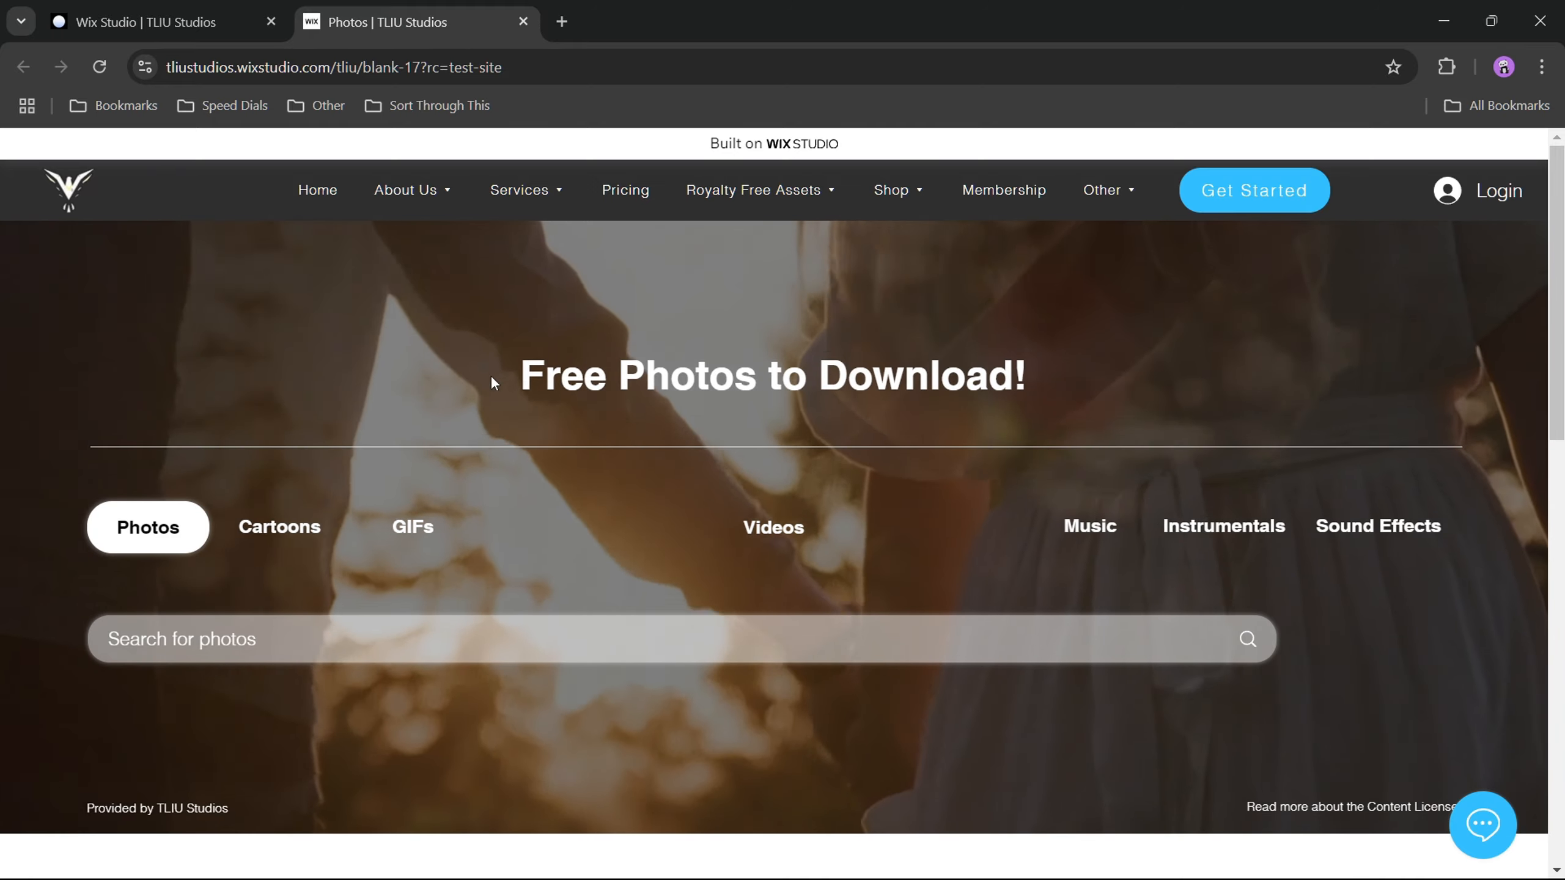
Step: Examine the previewed Photos page from the hero heading to the blank section below, checking the alignment of the hero elements
drag(492, 374, 1015, 379)
click(1091, 383)
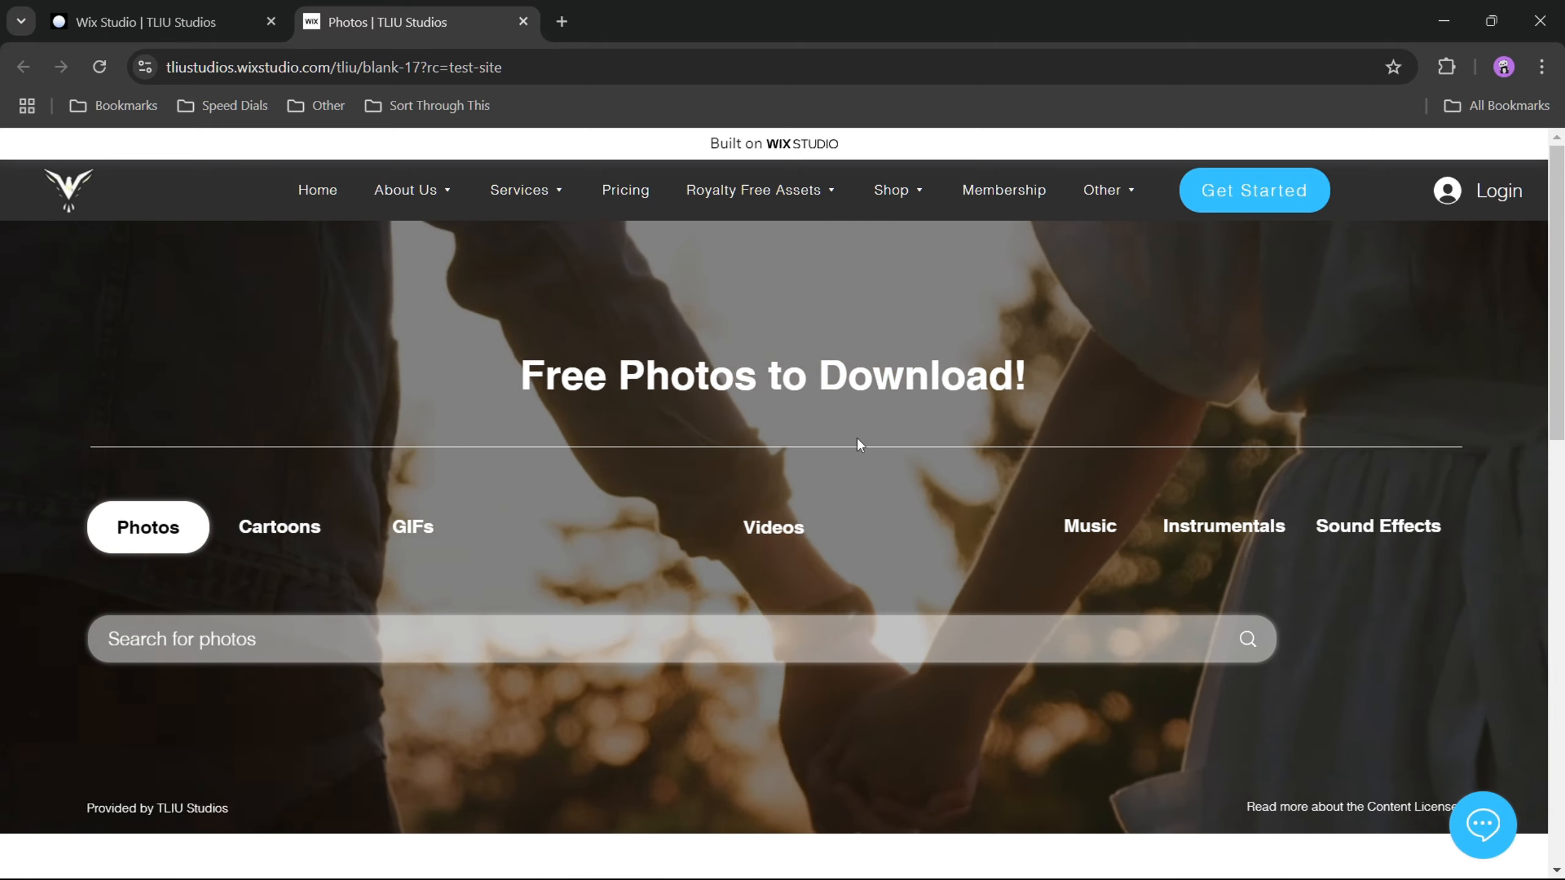
scroll(861, 439, down, 5)
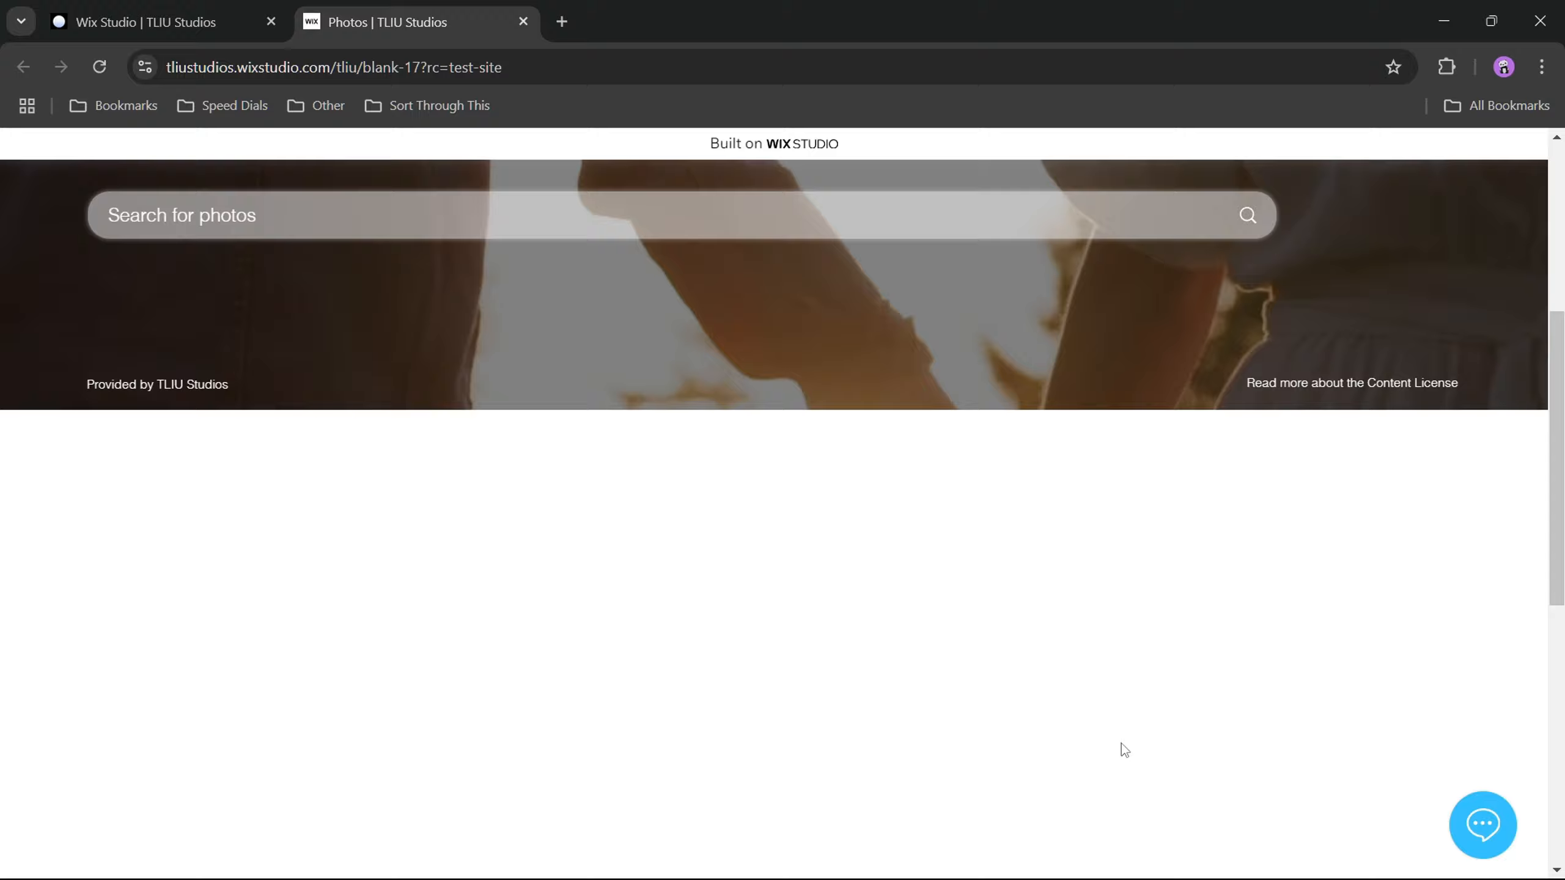
scroll(860, 650, up, 5)
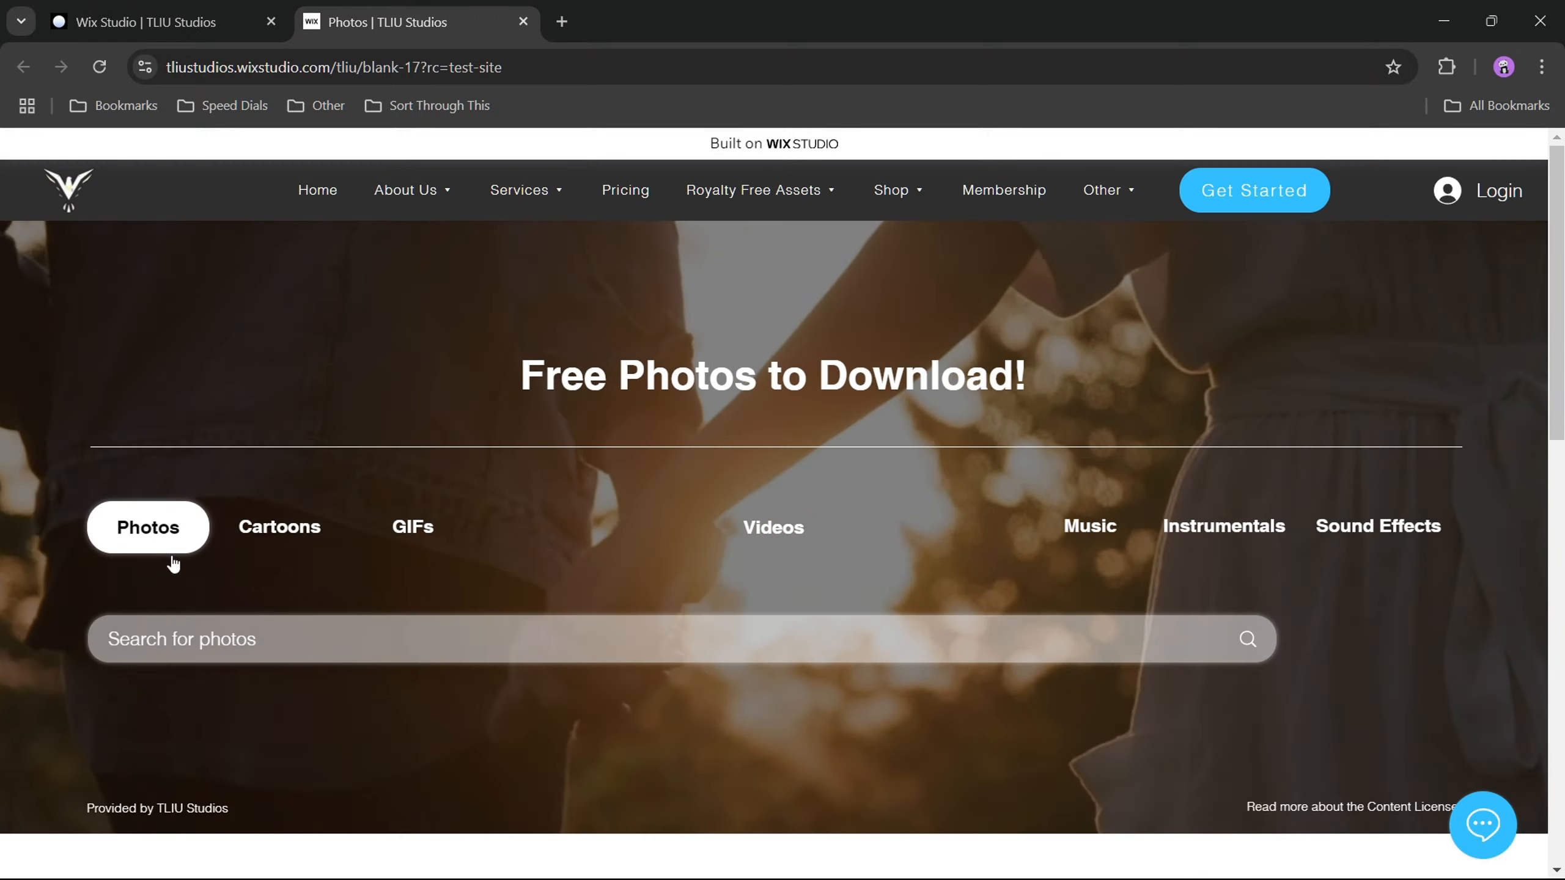
scroll(836, 652, down, 6)
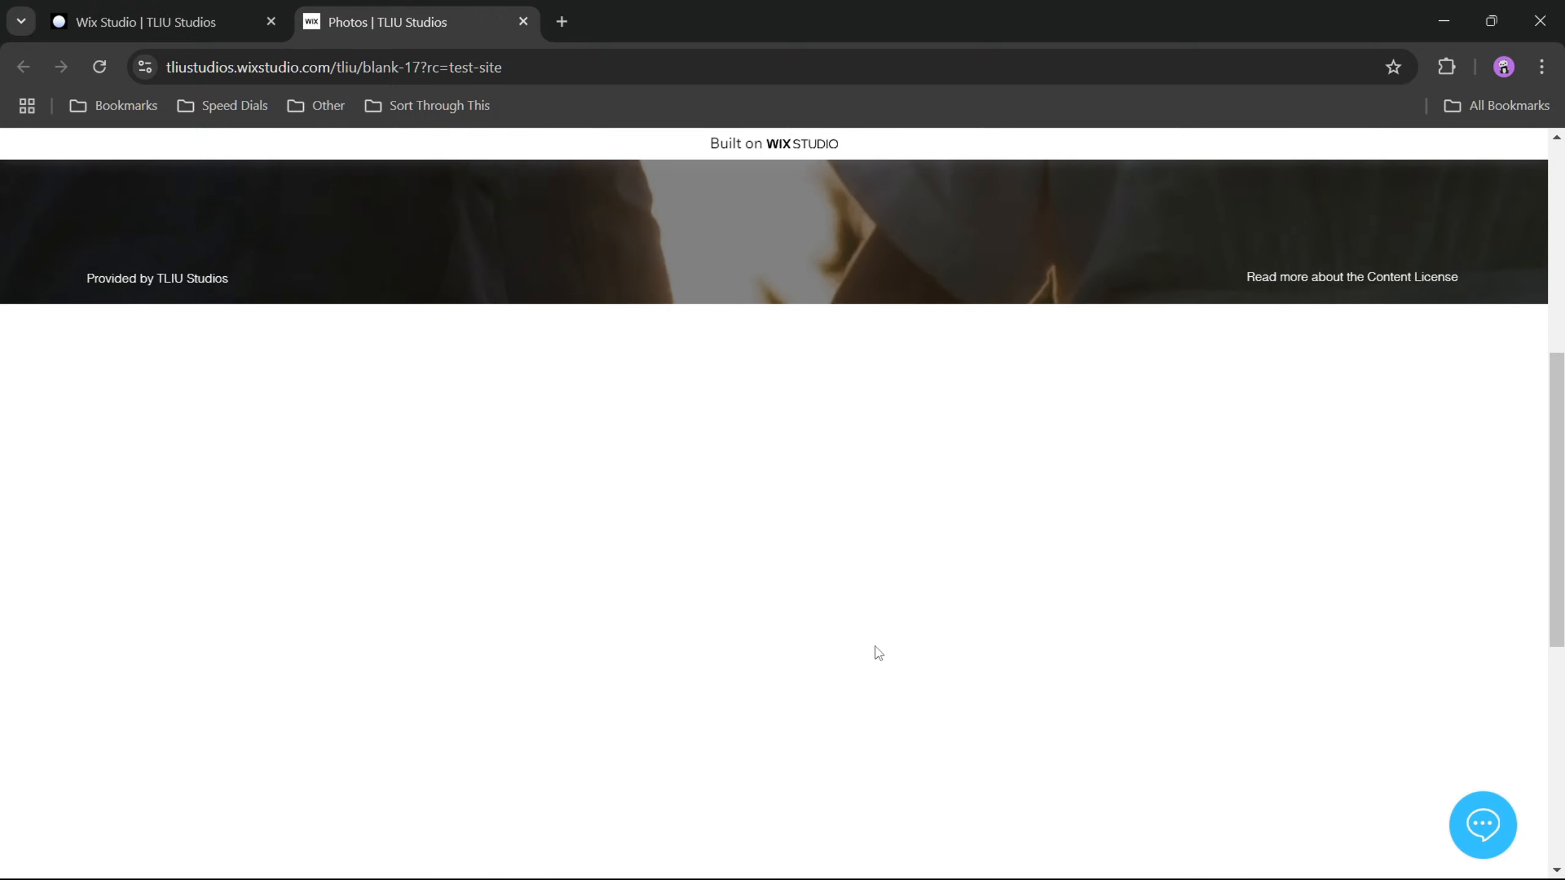
scroll(875, 648, up, 1)
scroll(987, 598, down, 3)
scroll(807, 563, up, 7)
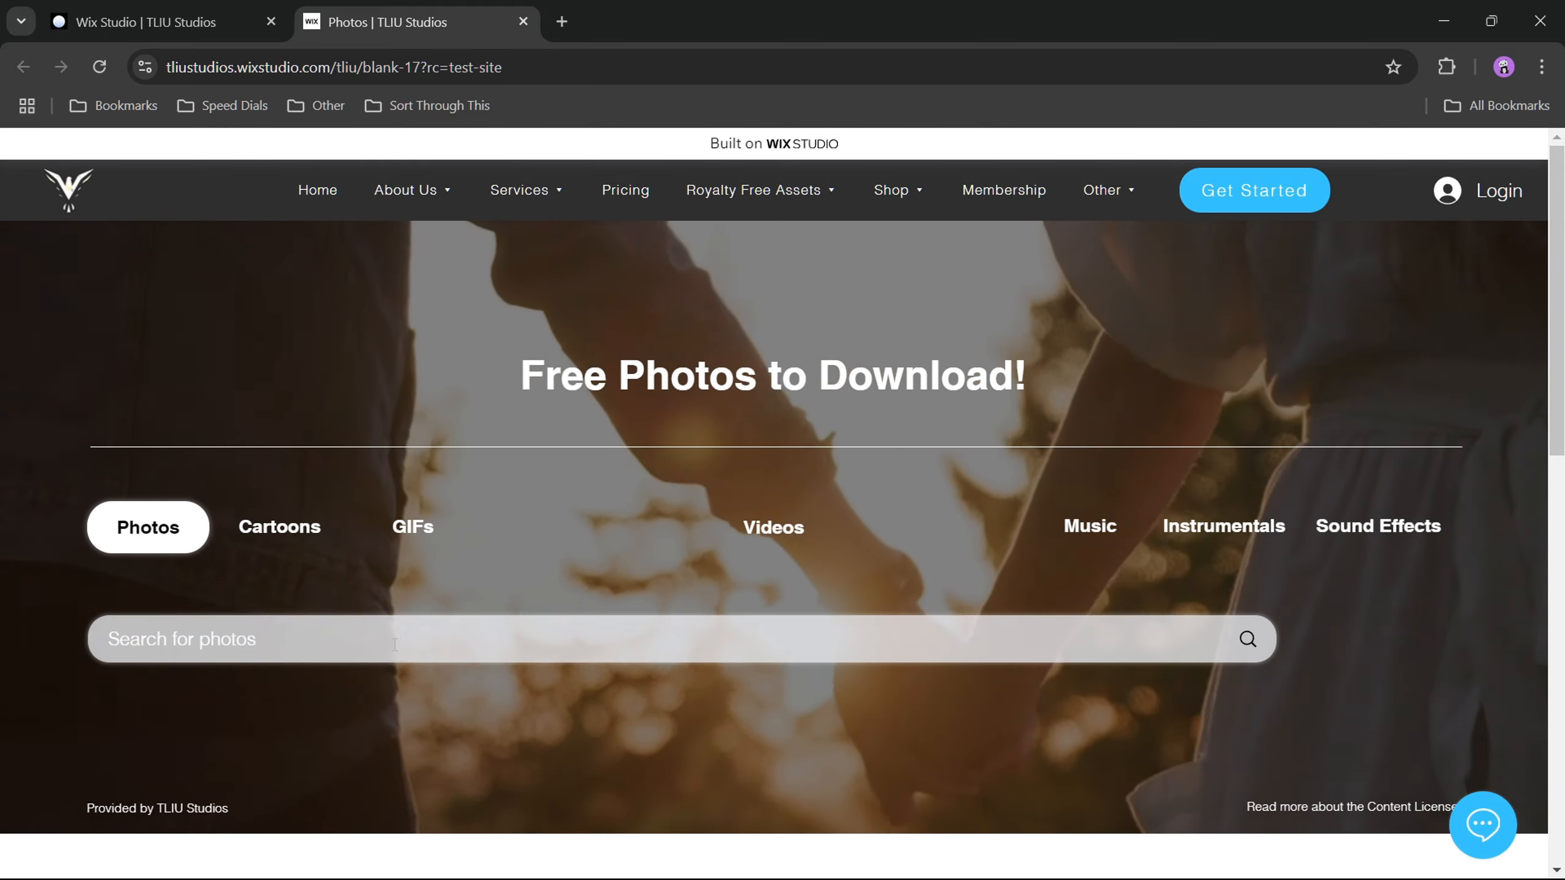
Step: Return to the Wix Studio editor and examine the responsive behavior options of the hero's search bar
click(154, 22)
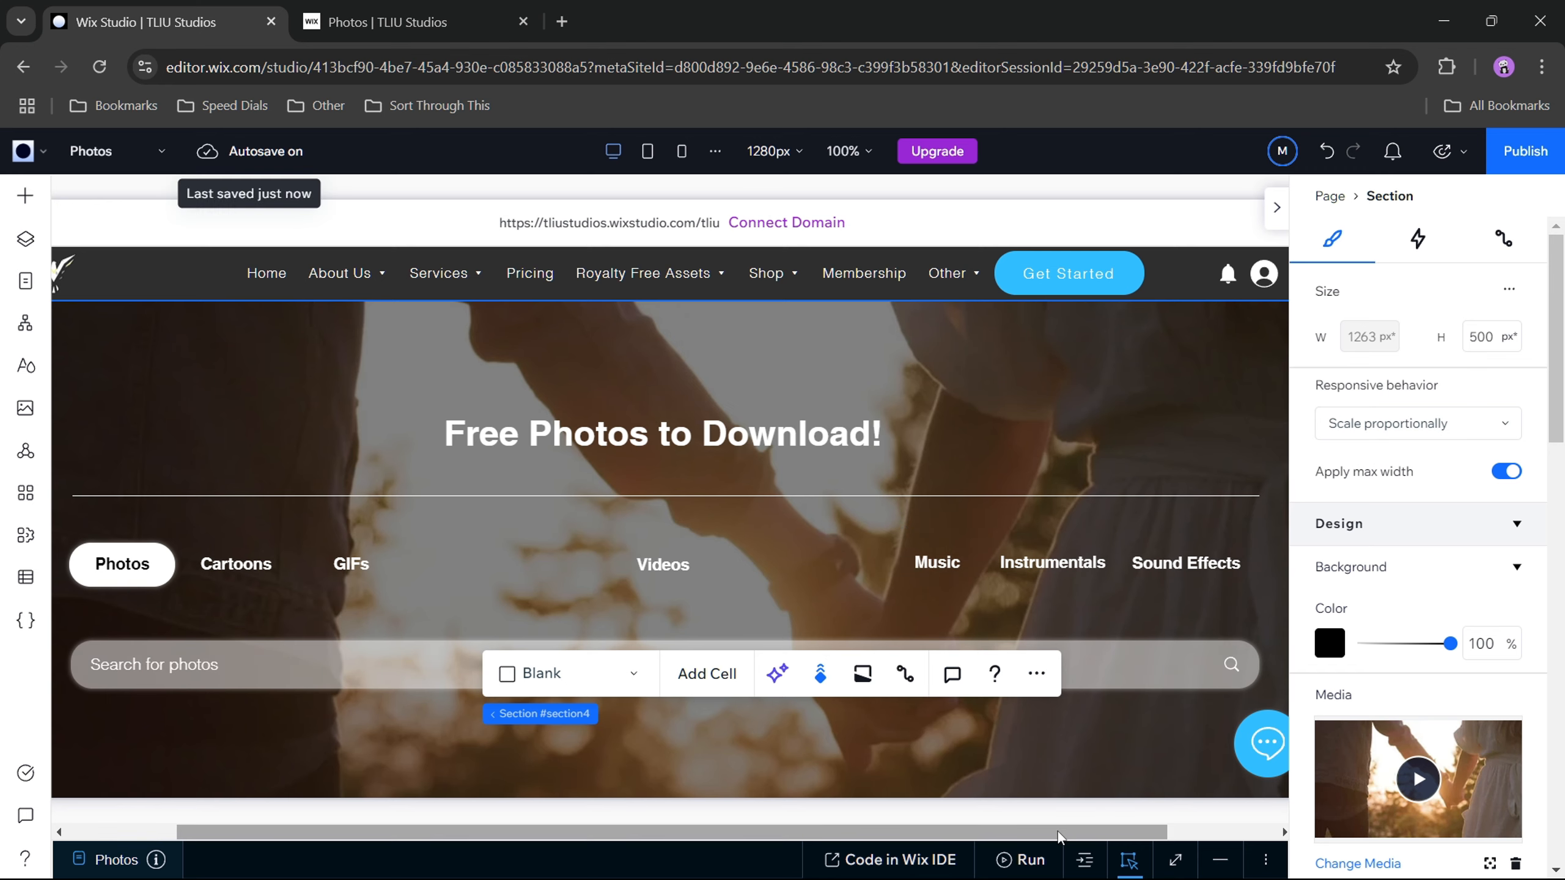
drag(1057, 832, 1249, 829)
click(1001, 678)
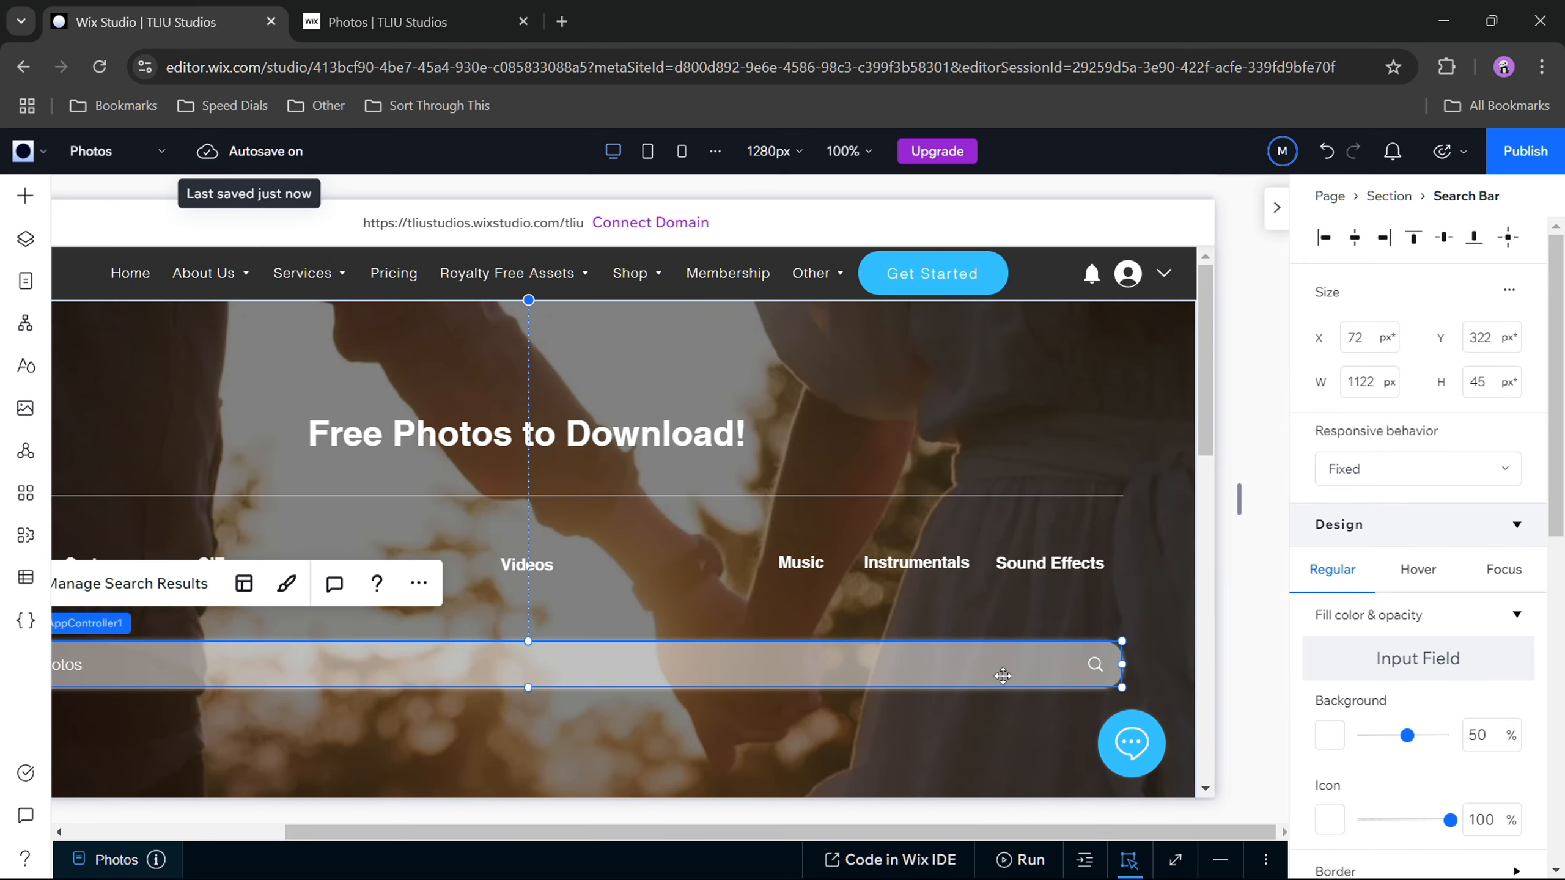
click(1355, 470)
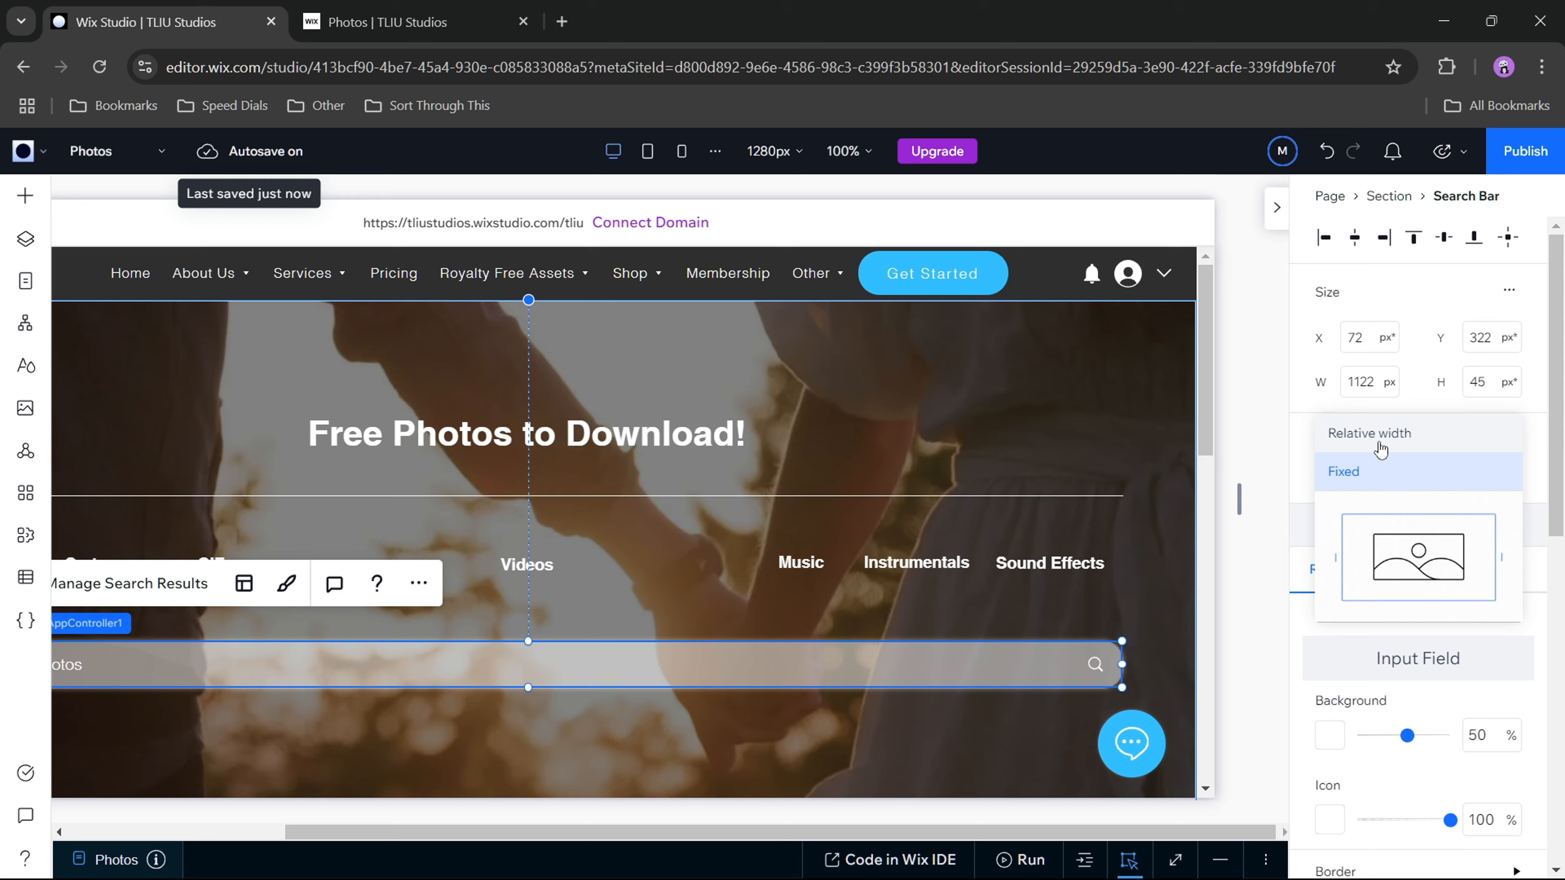
click(1251, 507)
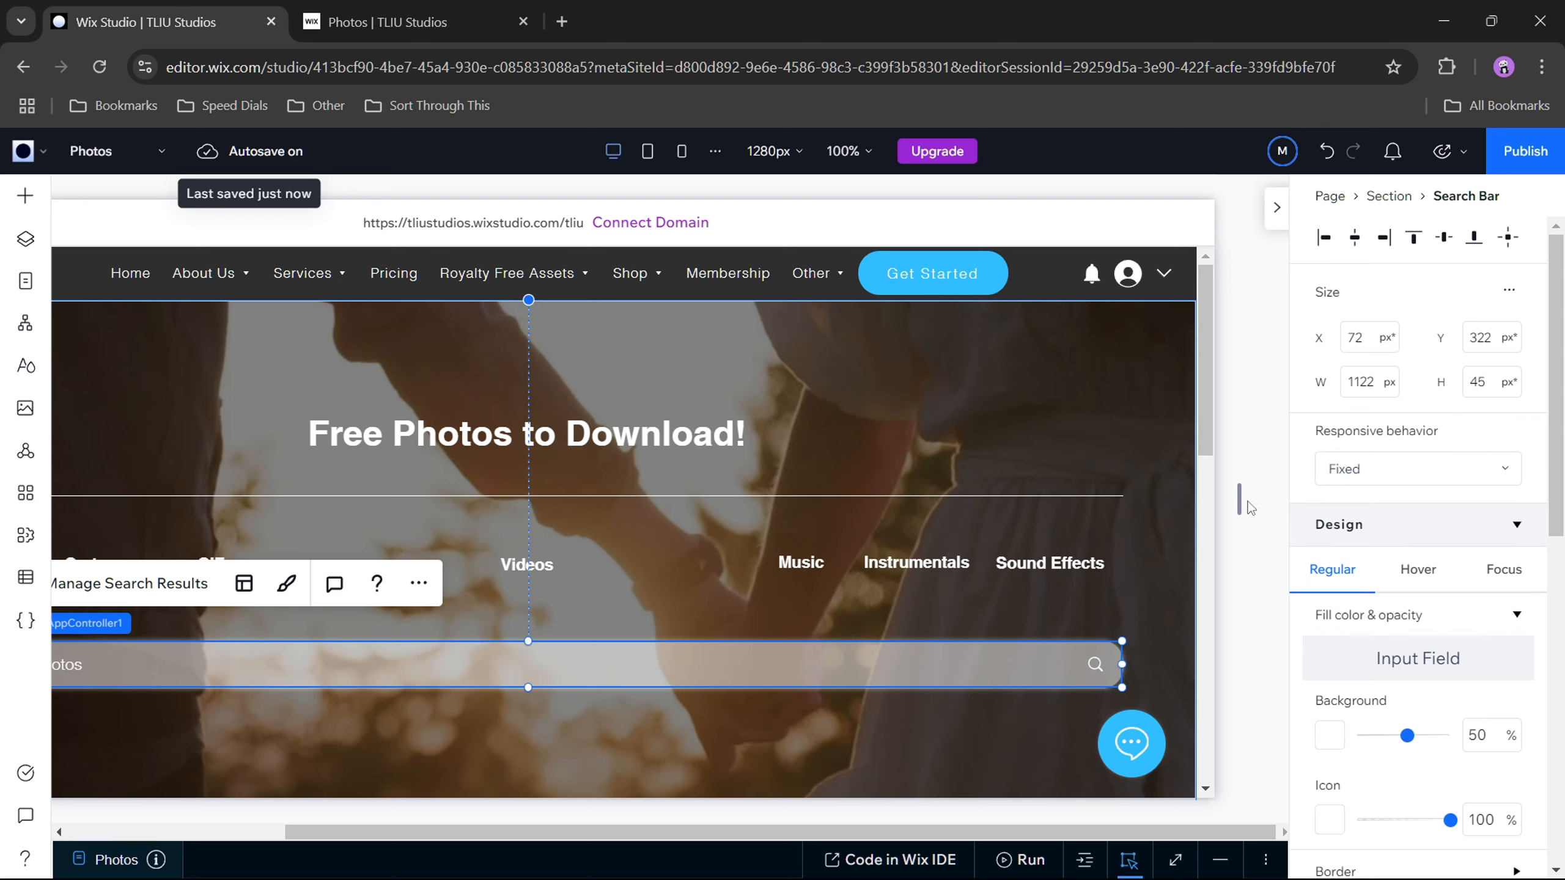
click(1340, 468)
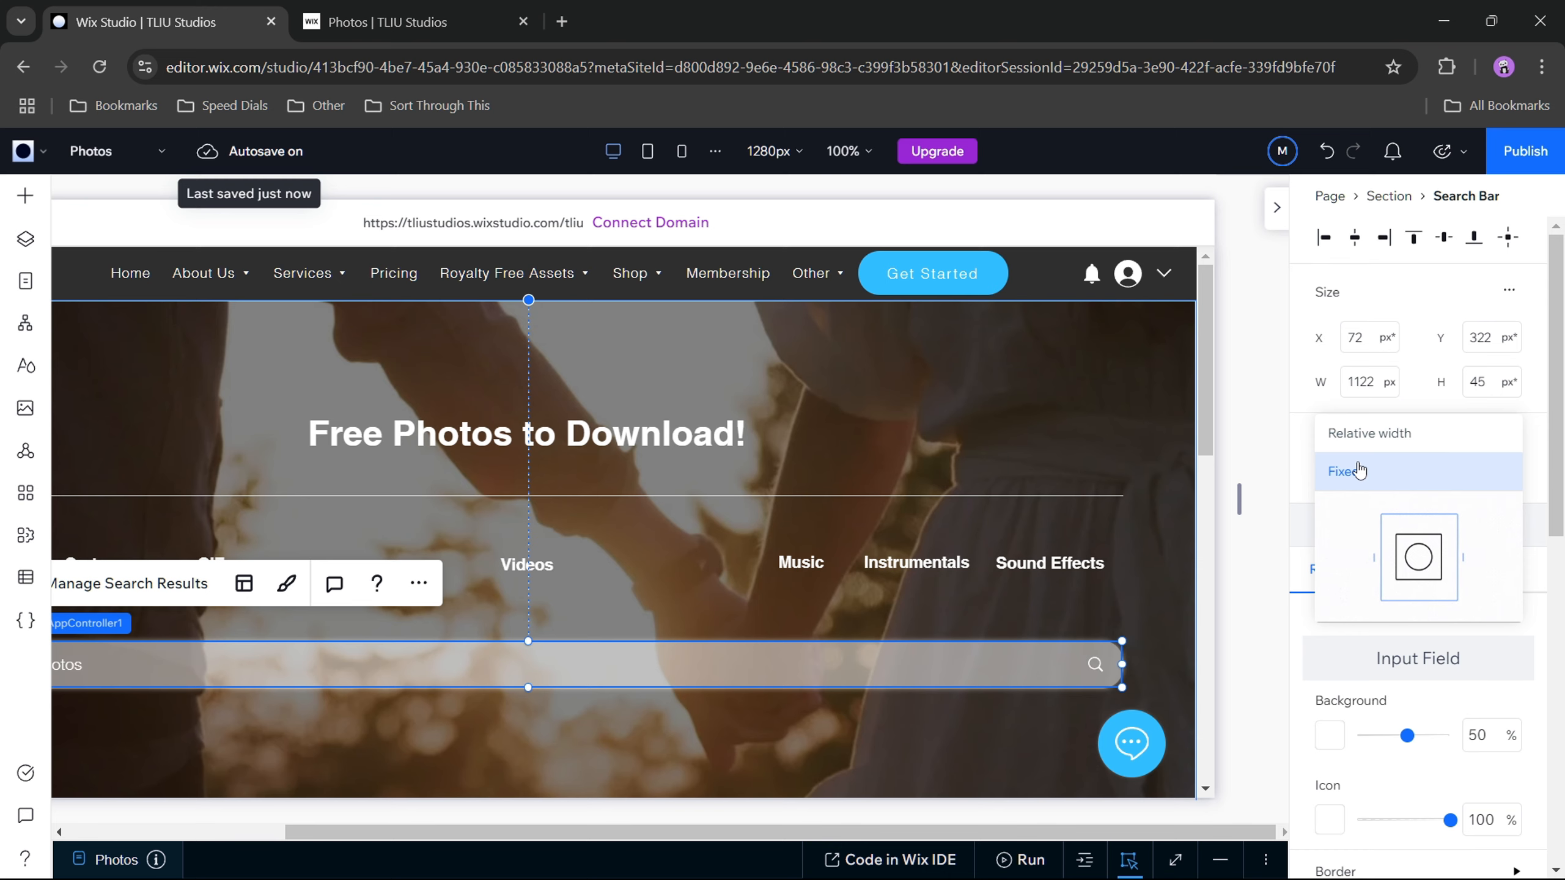
click(1300, 472)
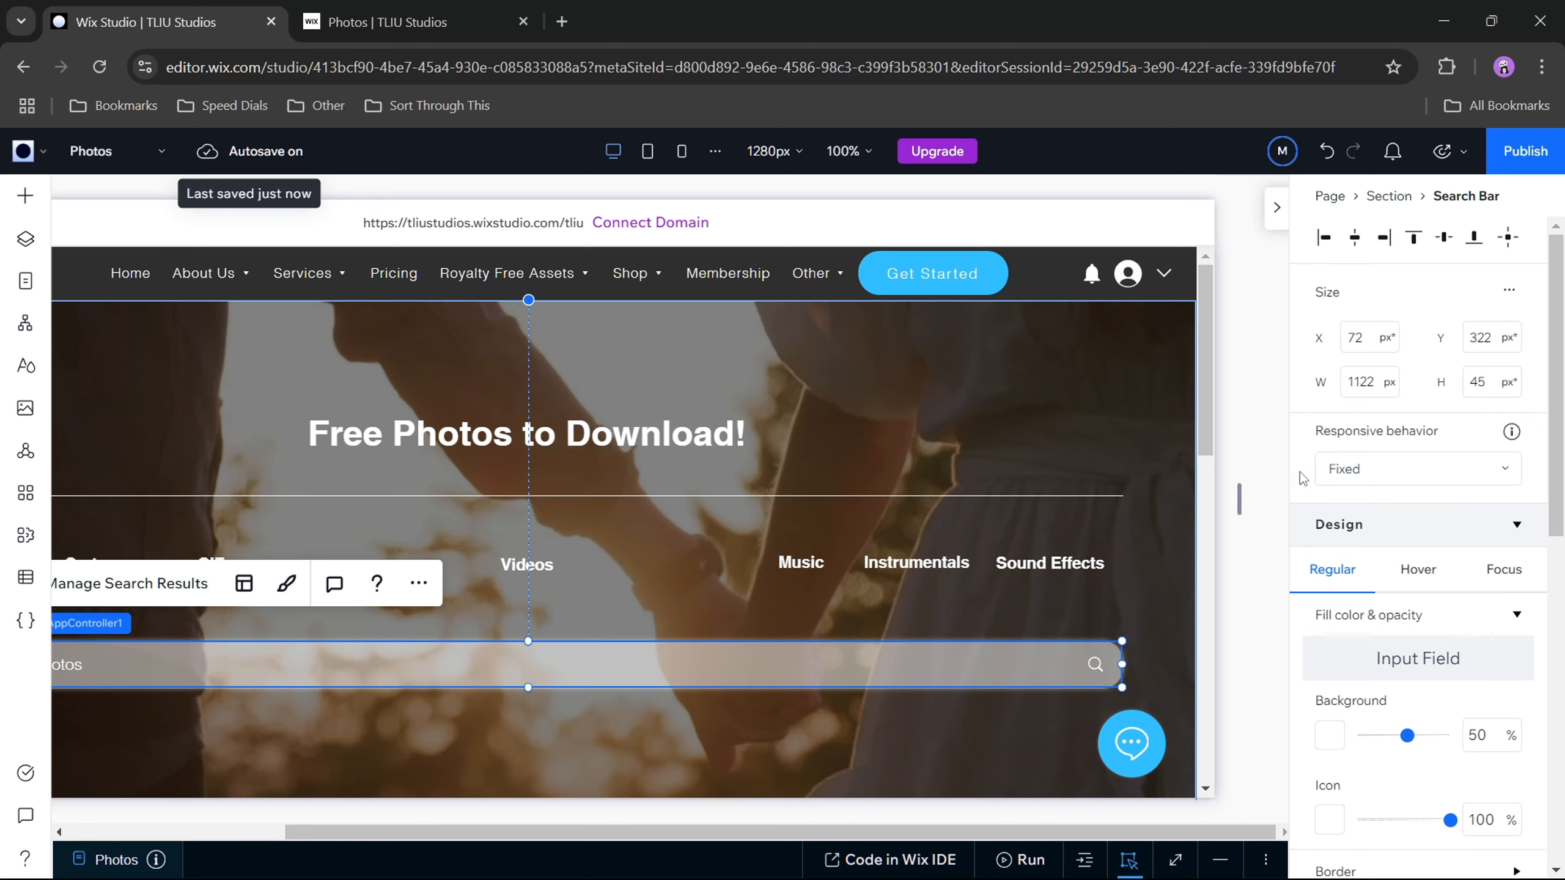
Step: Compare the responsive behavior options of the Sound Effects button with those of the search bar
click(1041, 566)
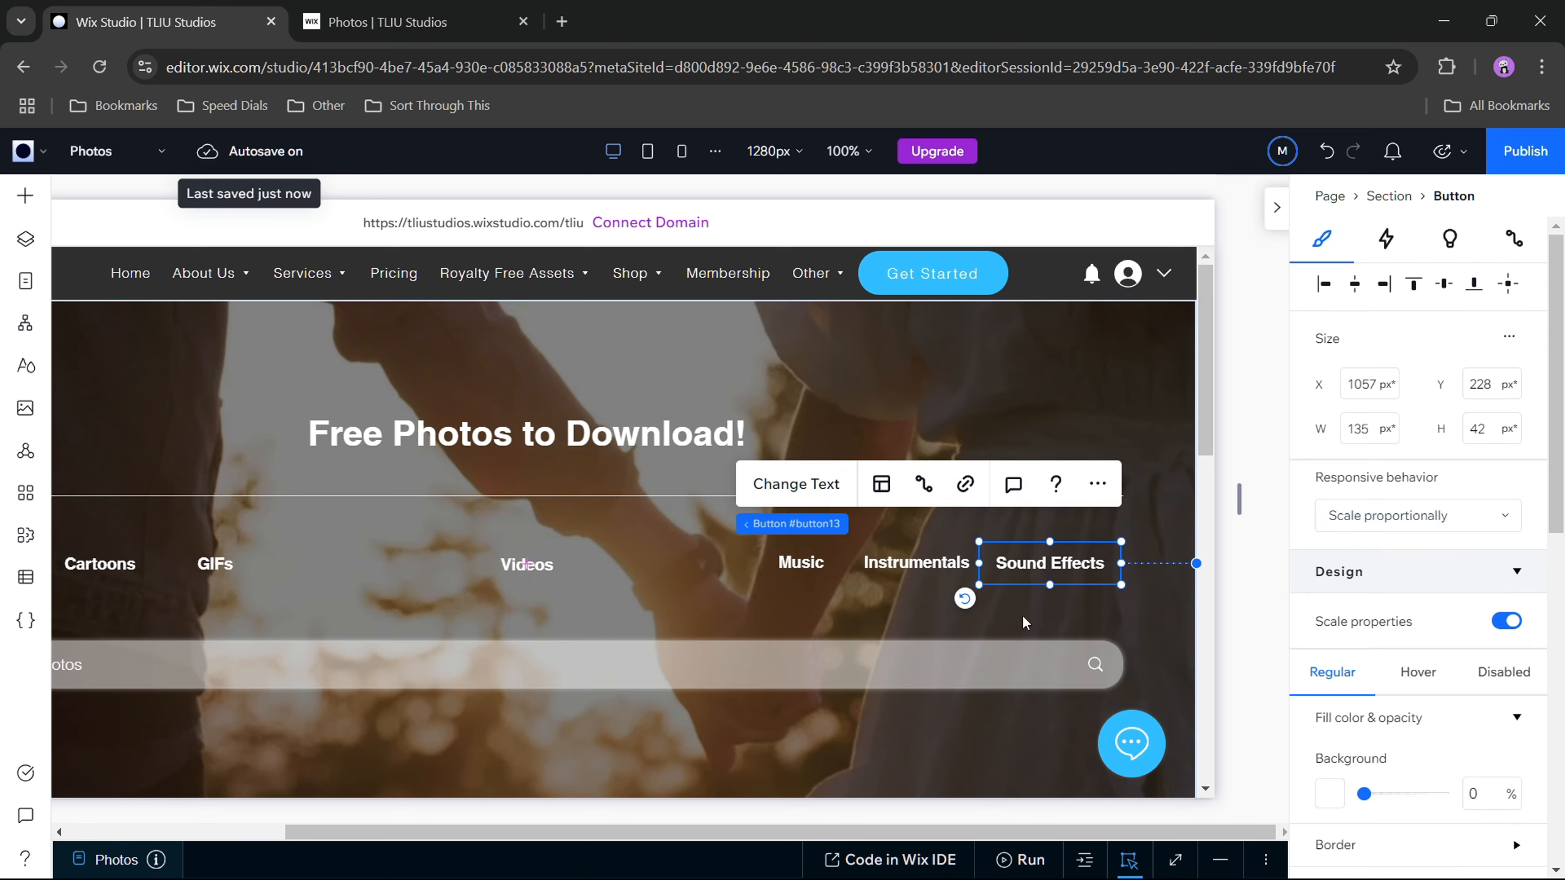
click(1023, 662)
click(1372, 464)
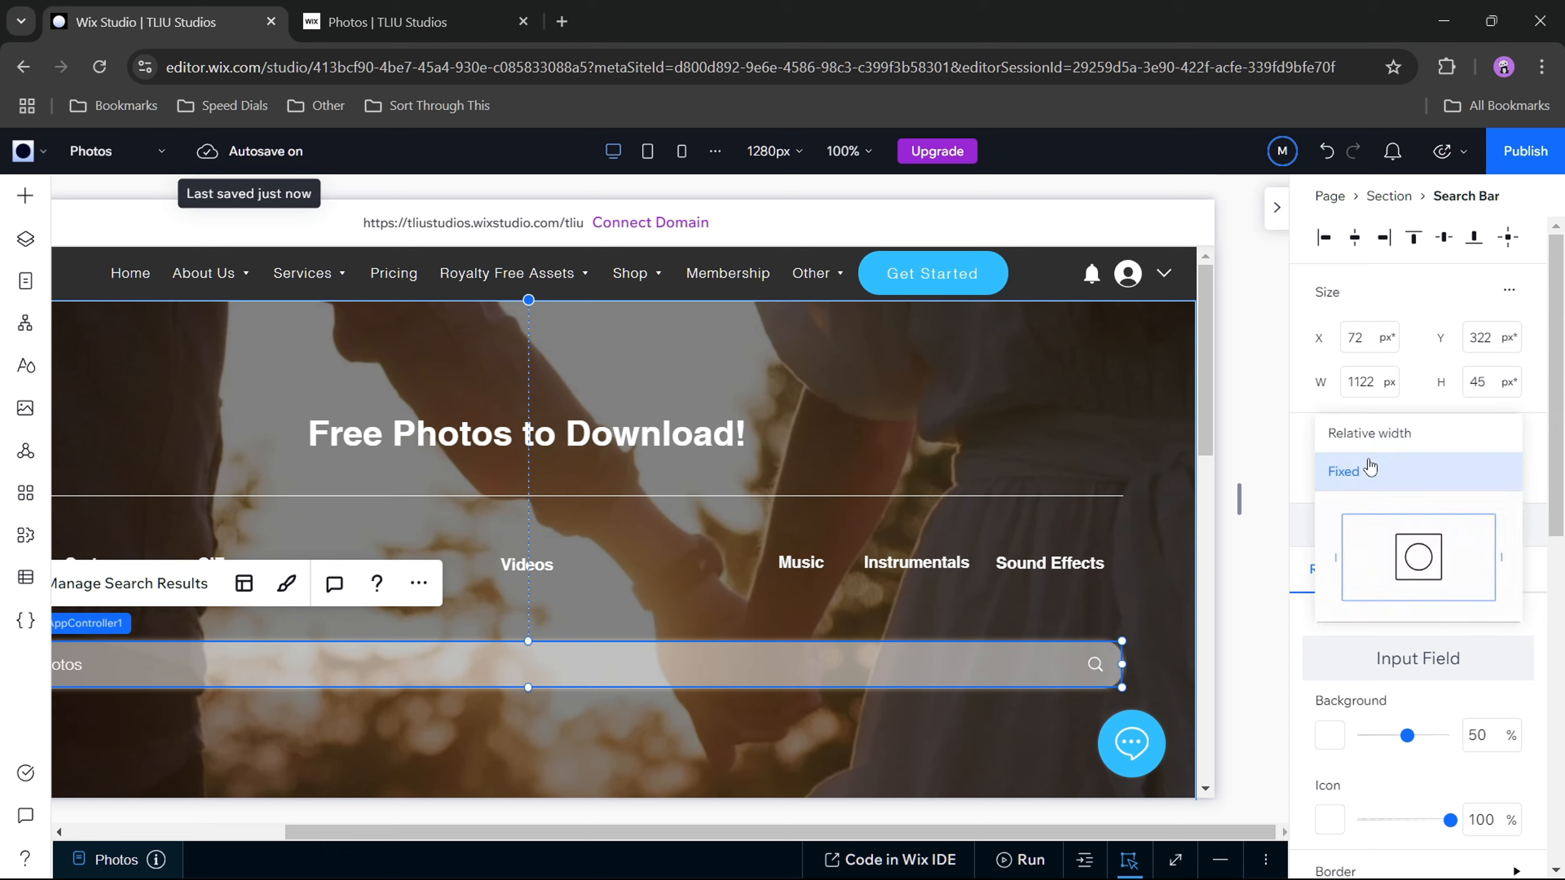
click(1302, 450)
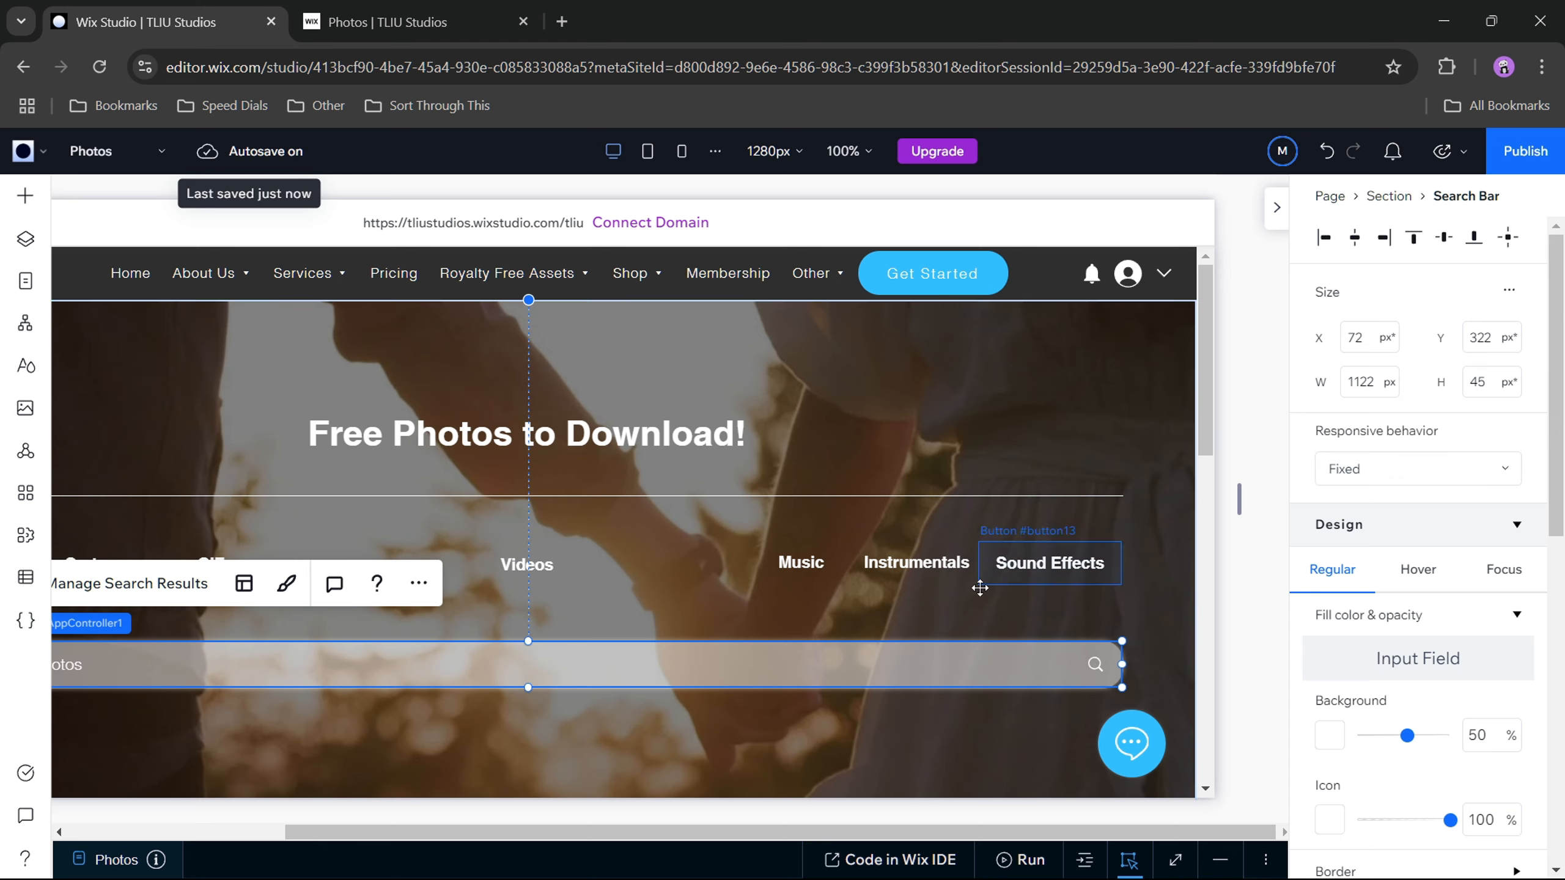
click(1060, 562)
click(1355, 518)
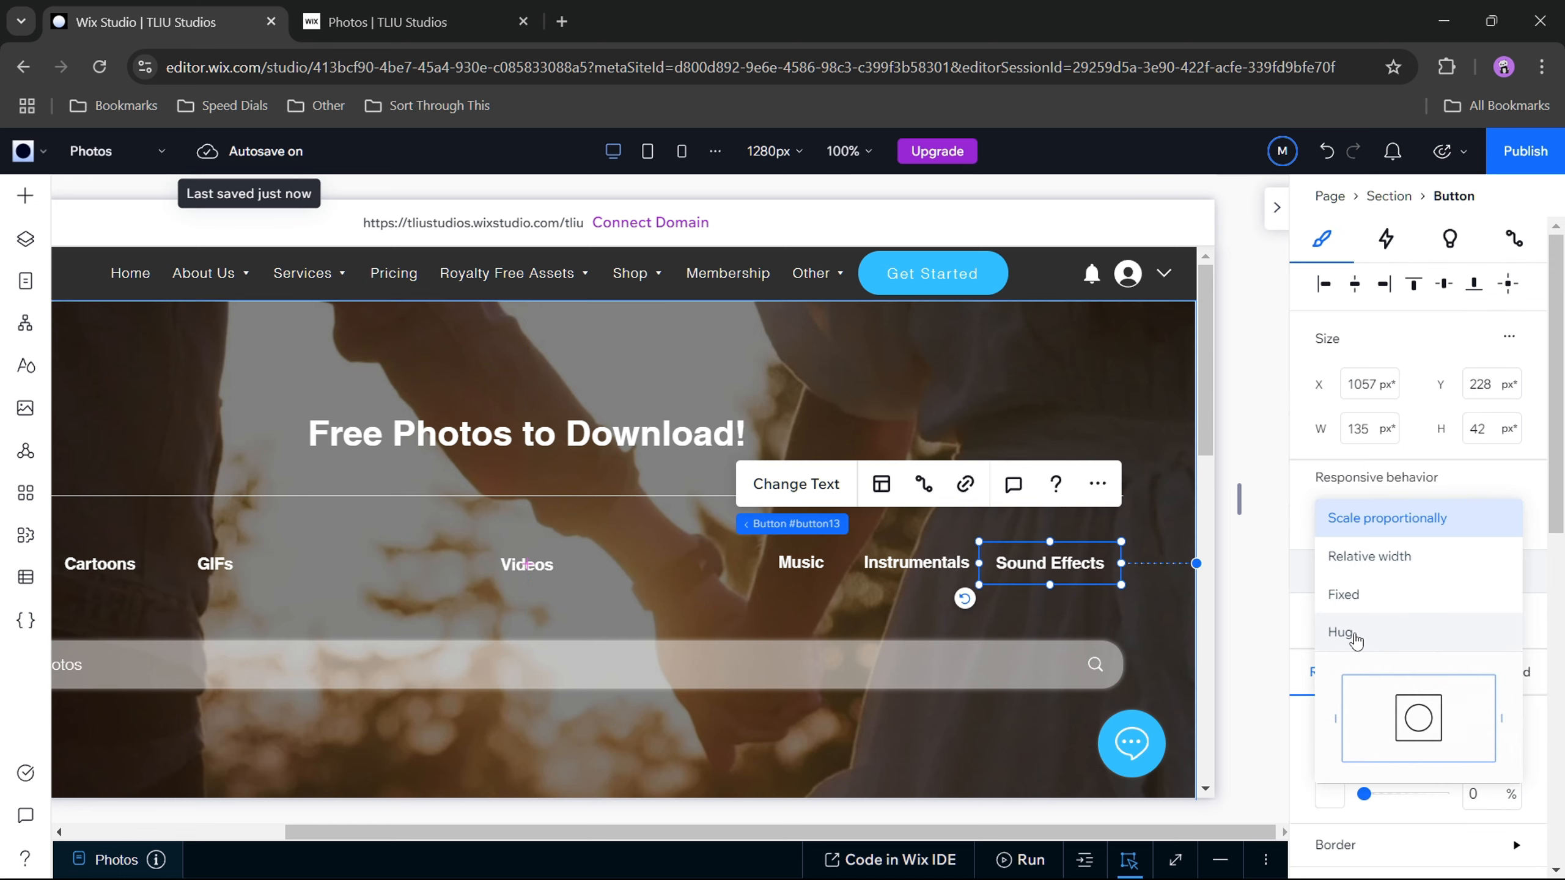
click(1297, 533)
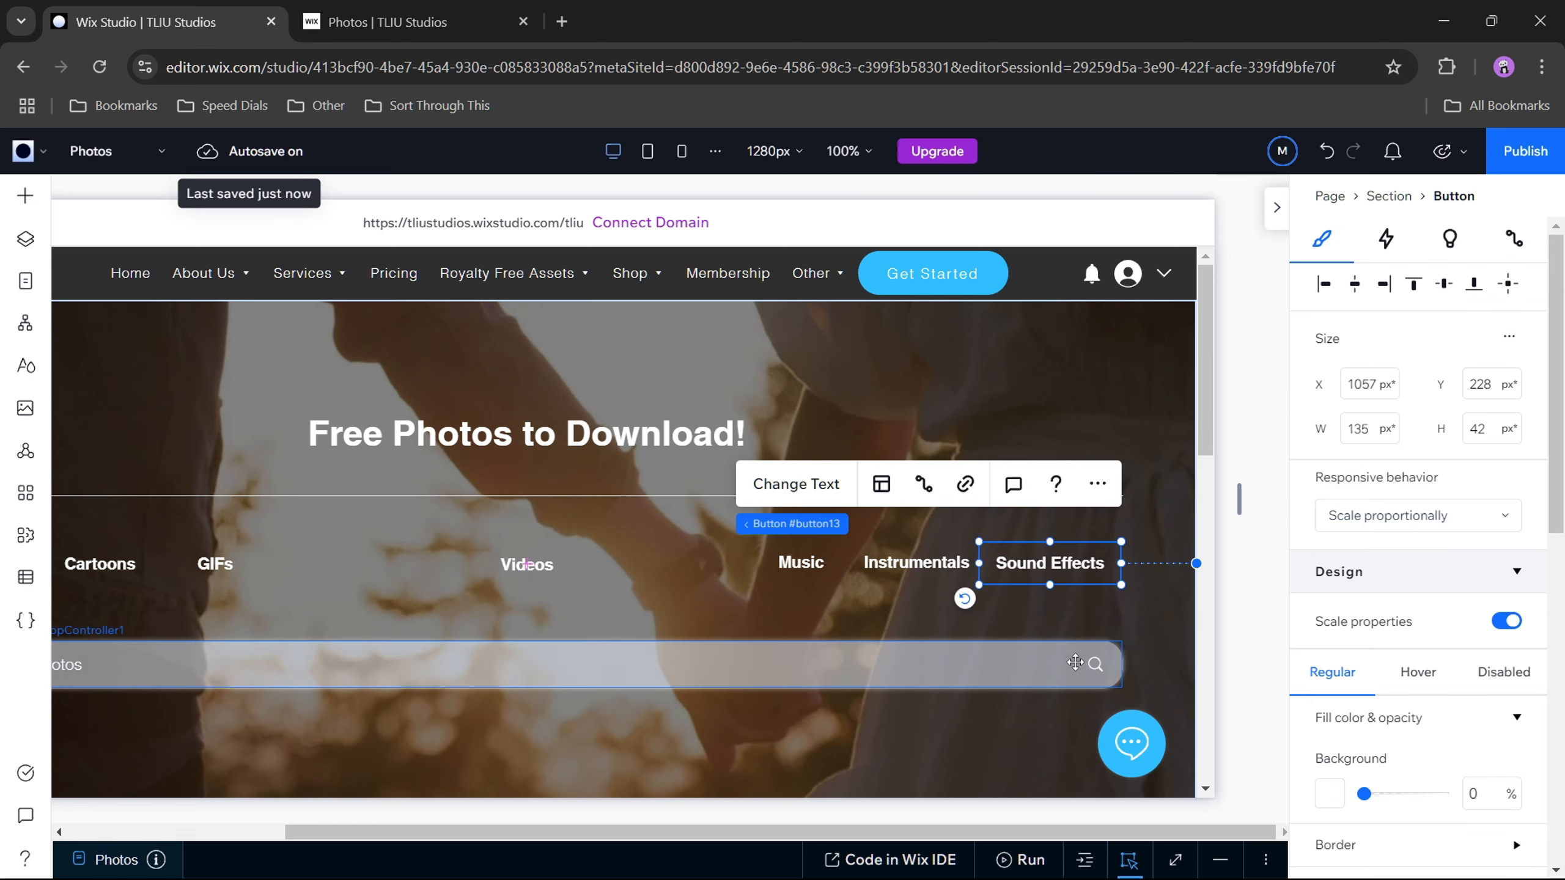
Step: Set the search bar's responsive behavior to Relative width
click(1076, 660)
click(1396, 468)
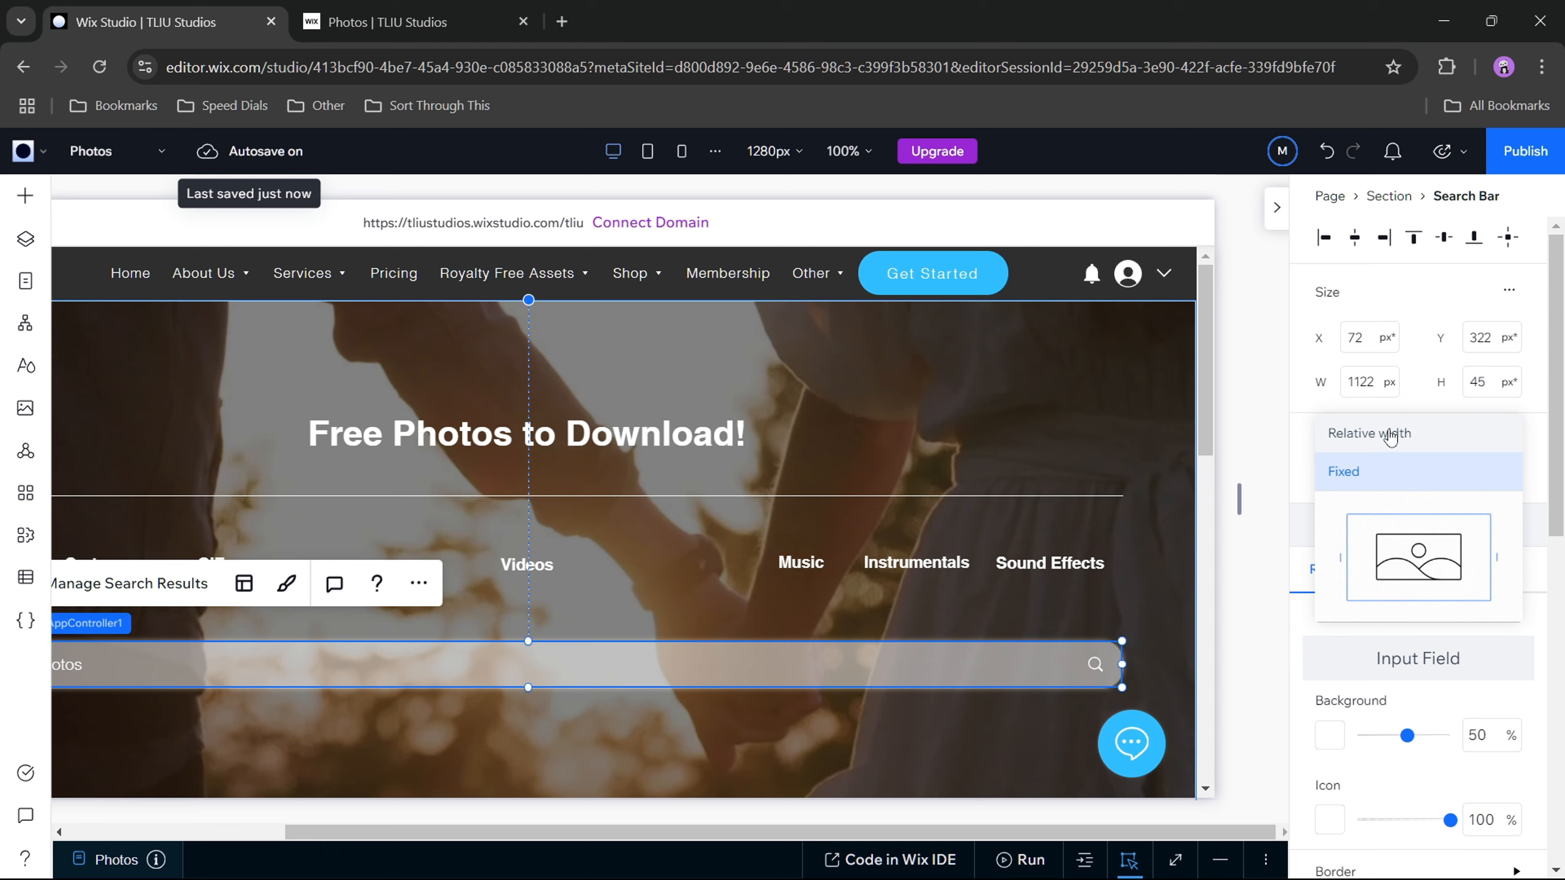
click(1352, 485)
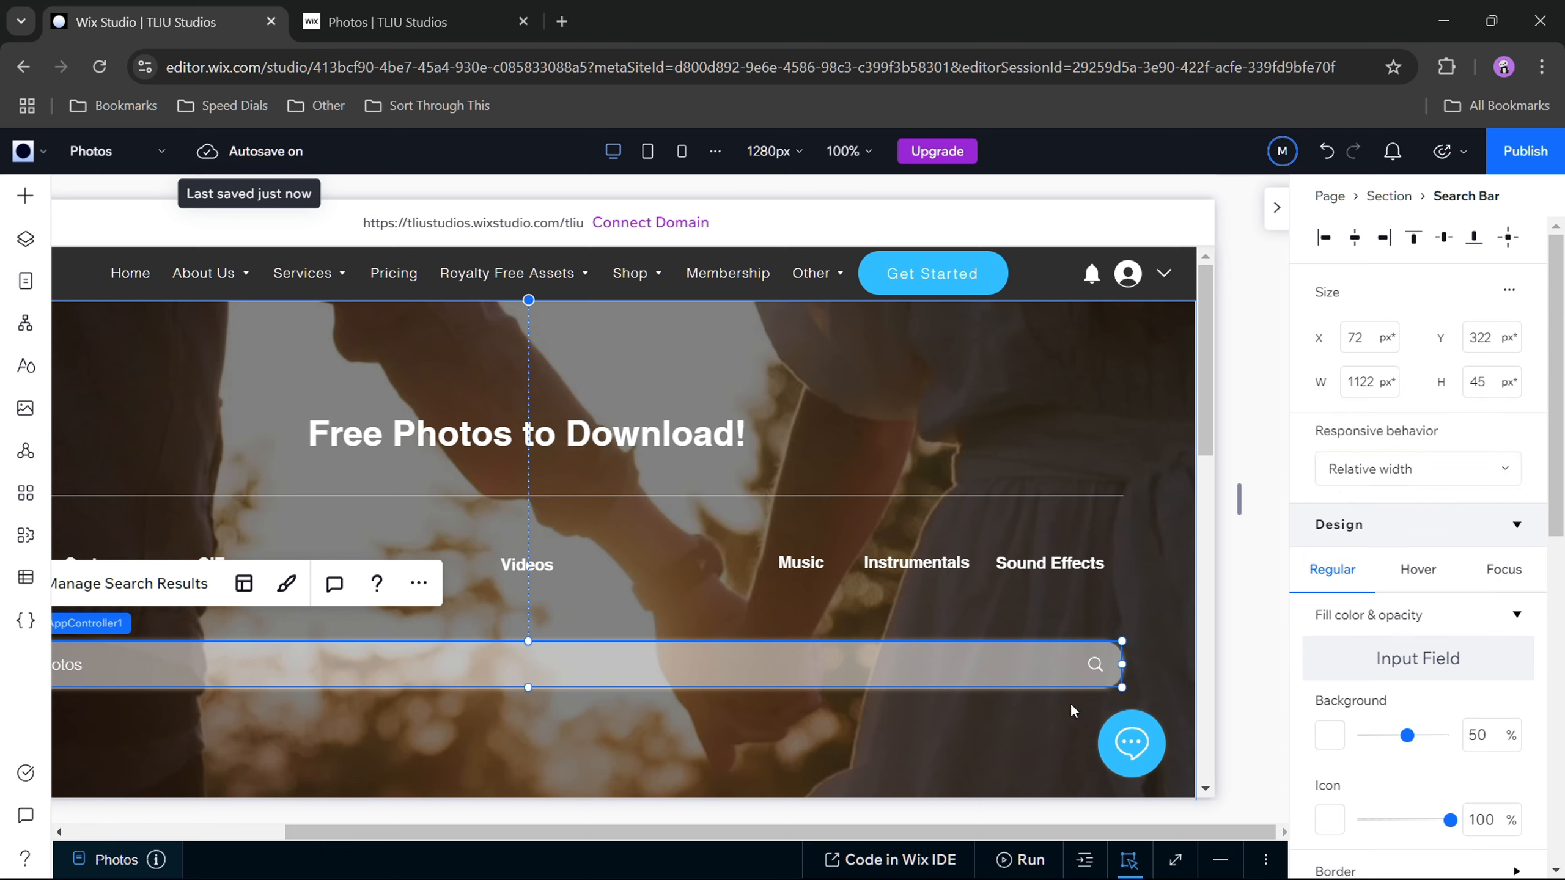
Step: Publish the updated page and reload its test-site preview
click(1525, 161)
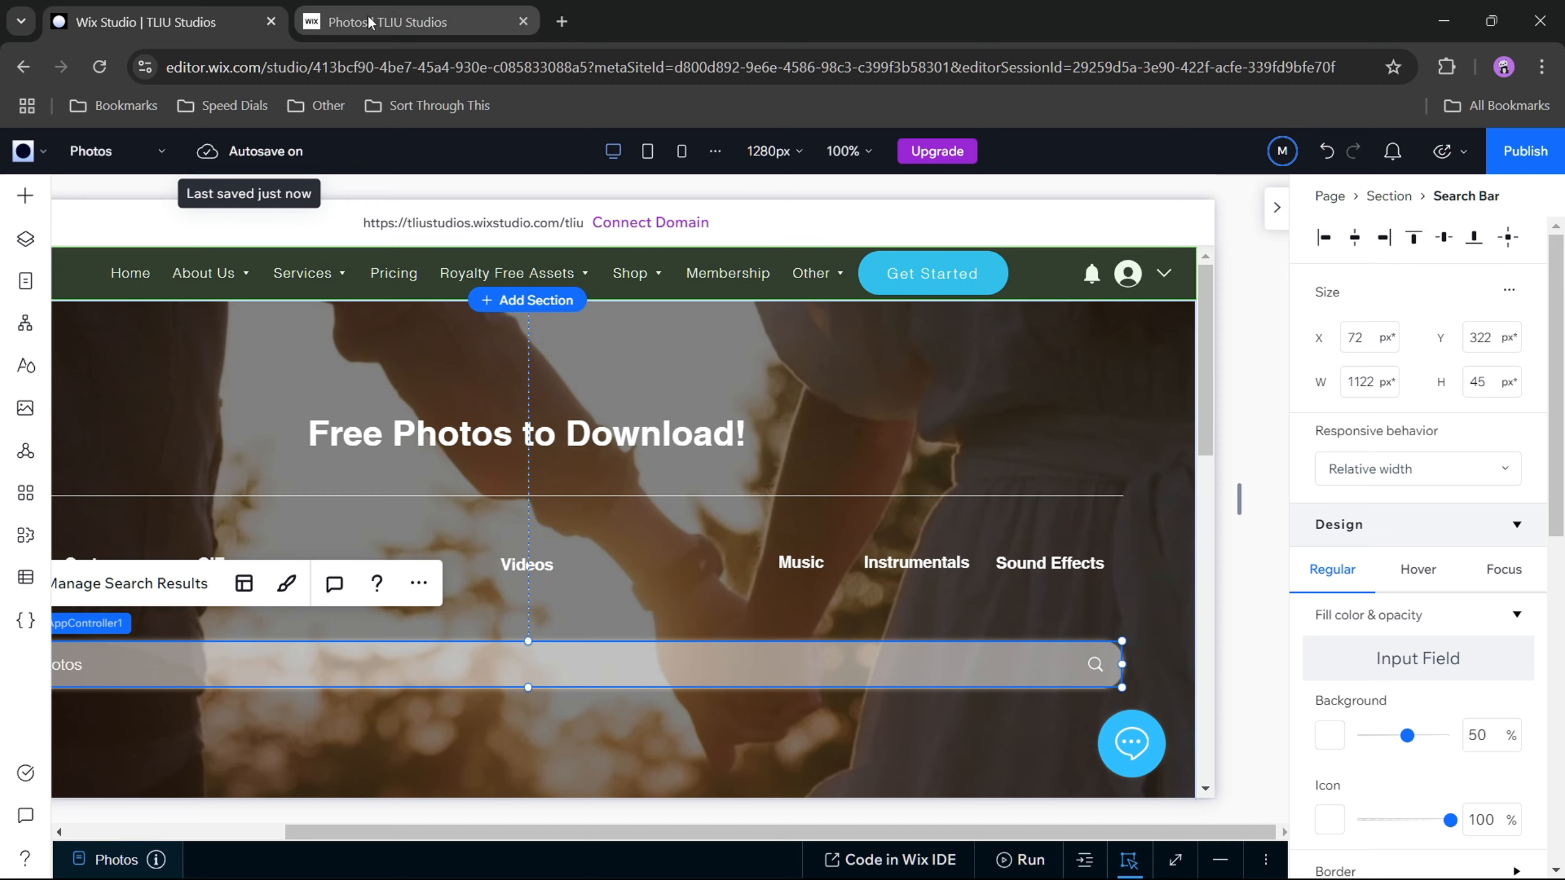
click(308, 33)
click(101, 65)
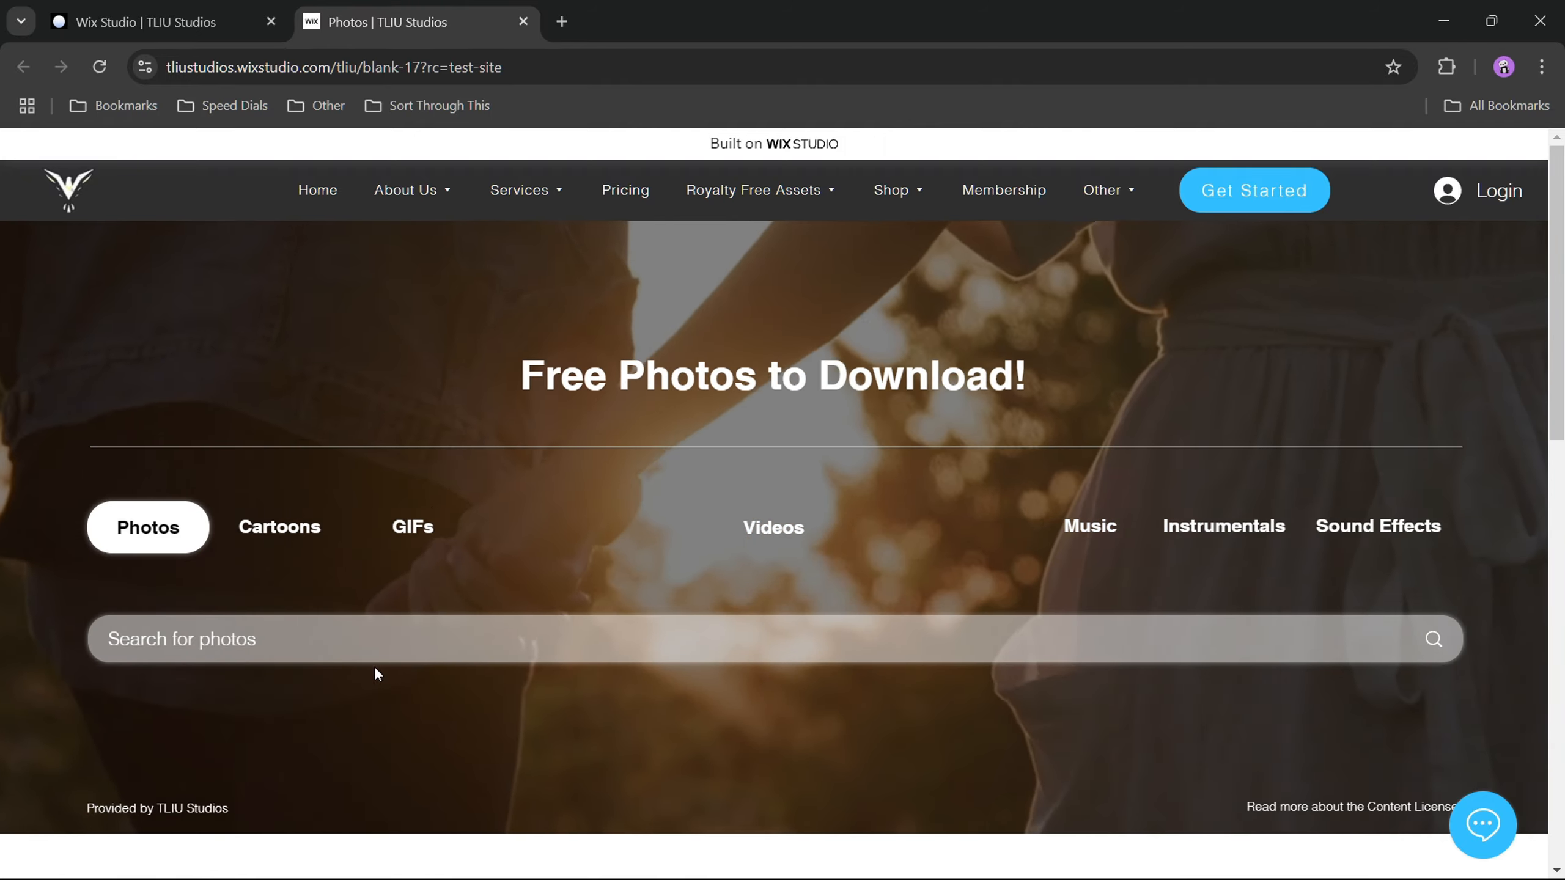
Step: Check how entered text looks in the previewed search bar using the sample "dddd", and clear the field
click(167, 642)
text(ddda)
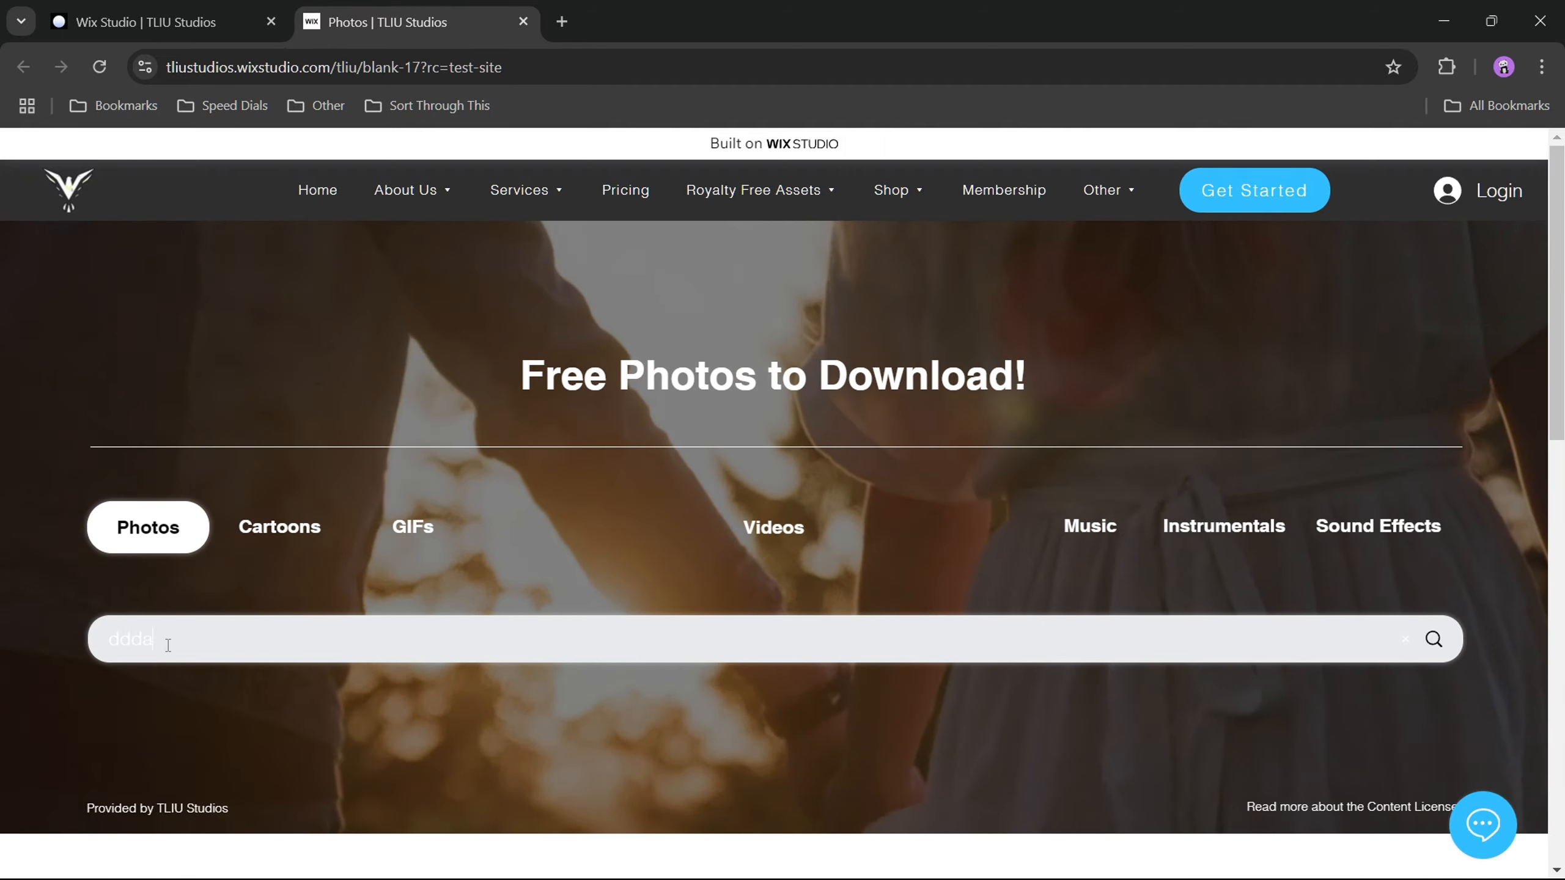
key(ctrl+a)
key(BackSpace)
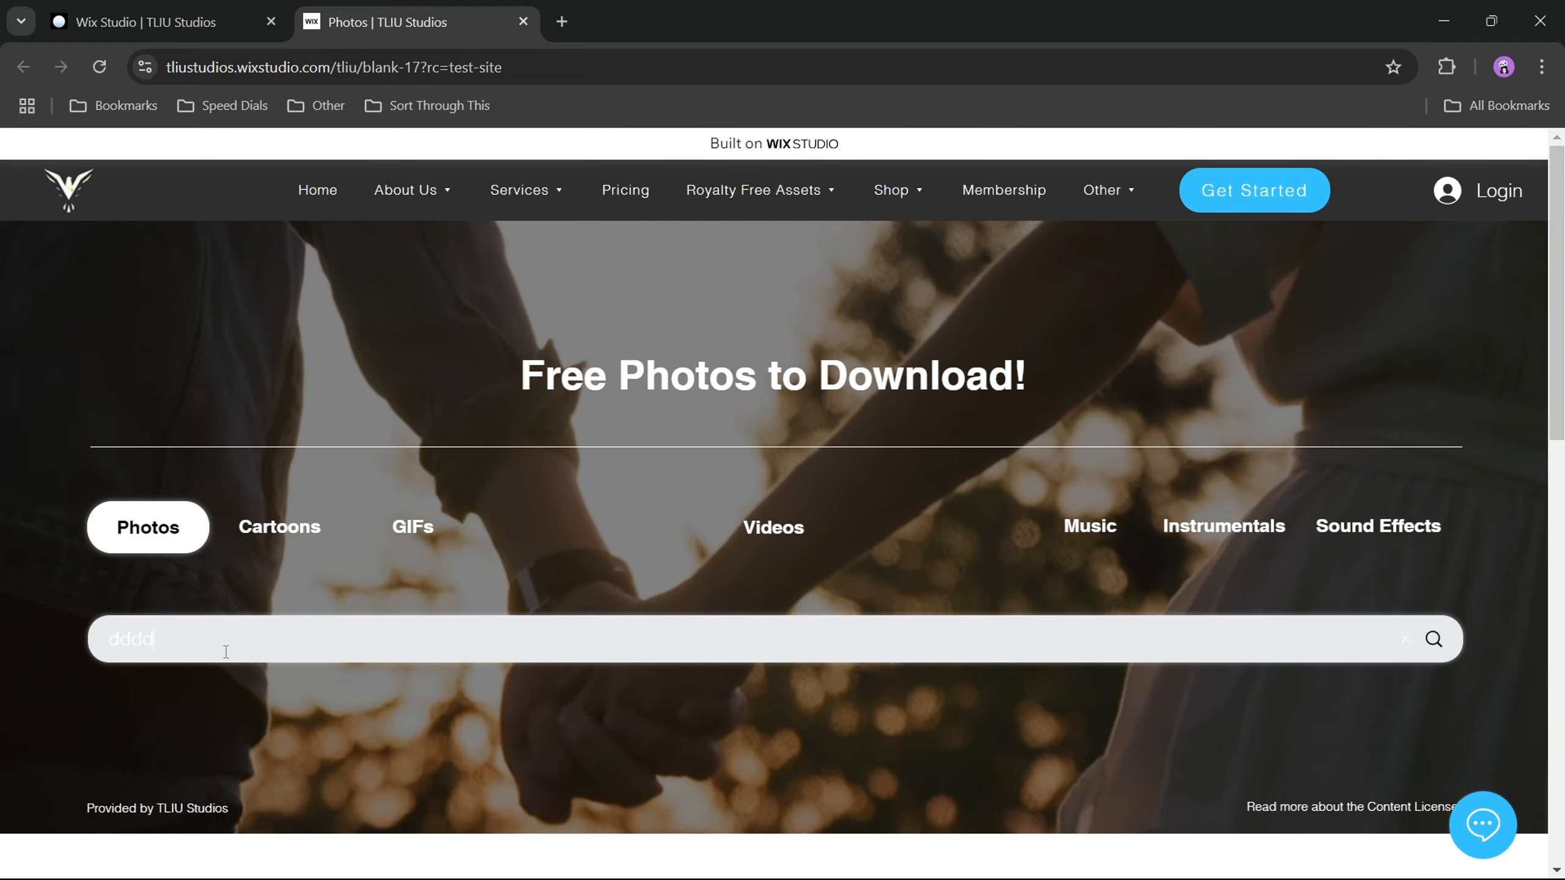
text(dddd)
key(ctrl+a)
key(BackSpace)
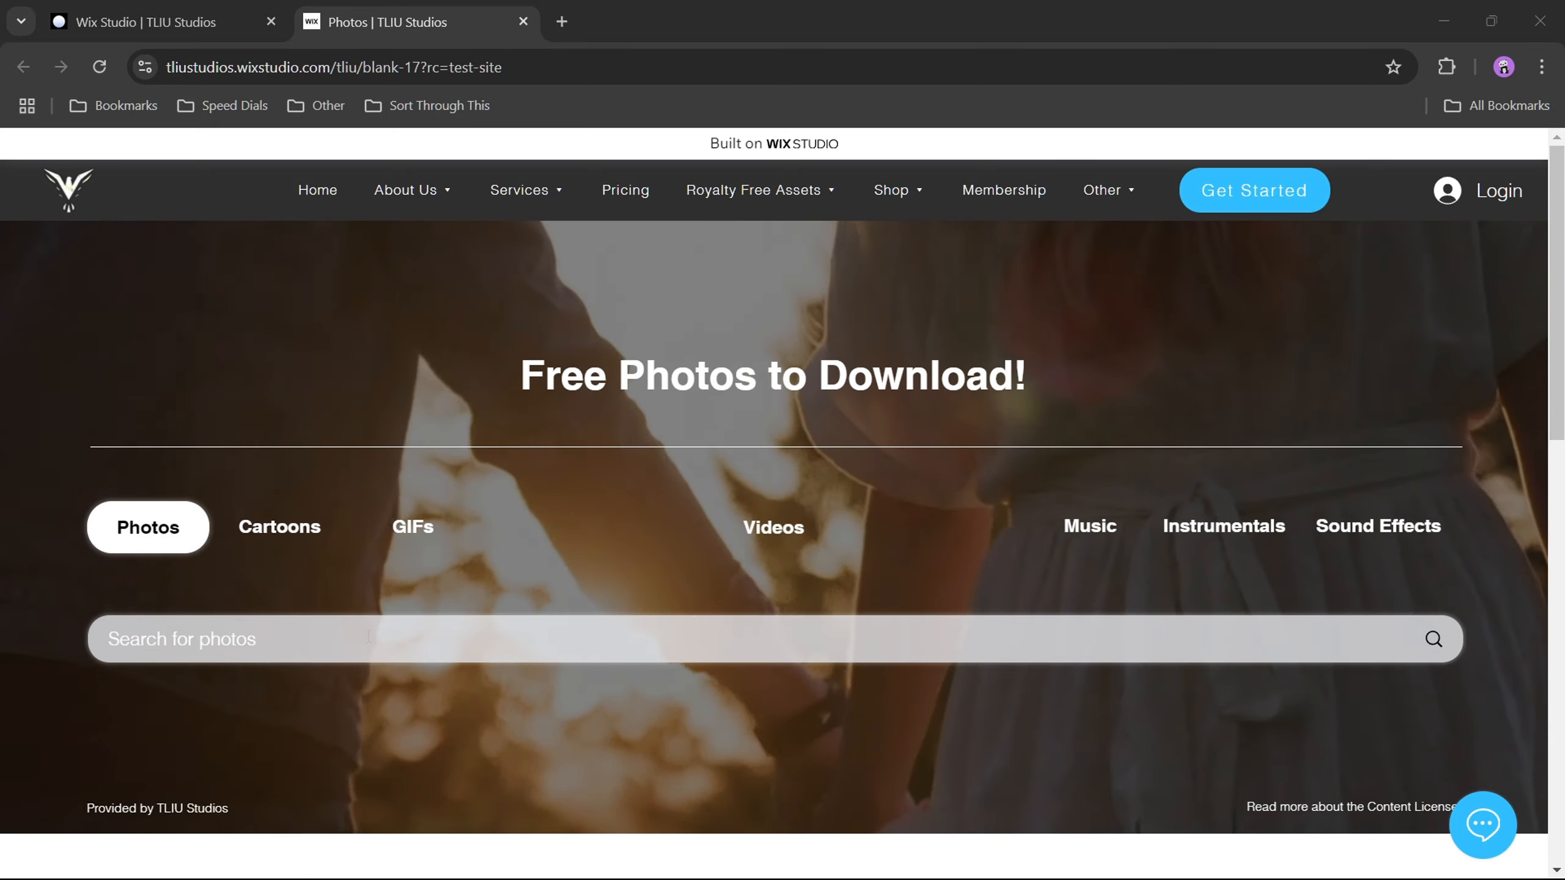
Step: Recheck the search bar's focused text and placeholder colors with short "d" samples, clearing and leaving the field each time
click(318, 643)
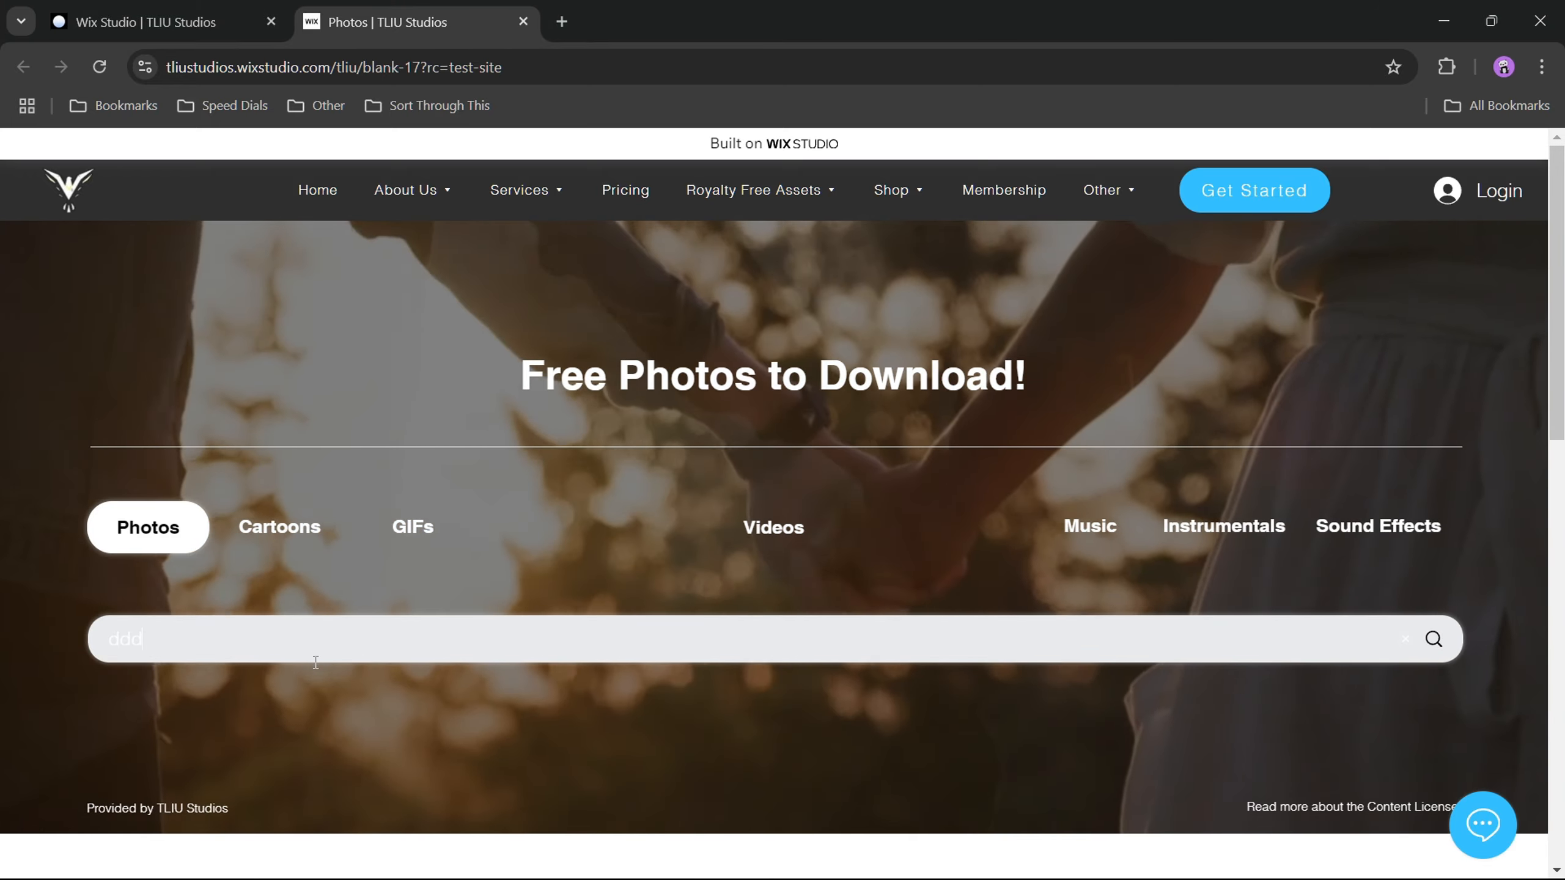
text(ddd)
double_click(275, 648)
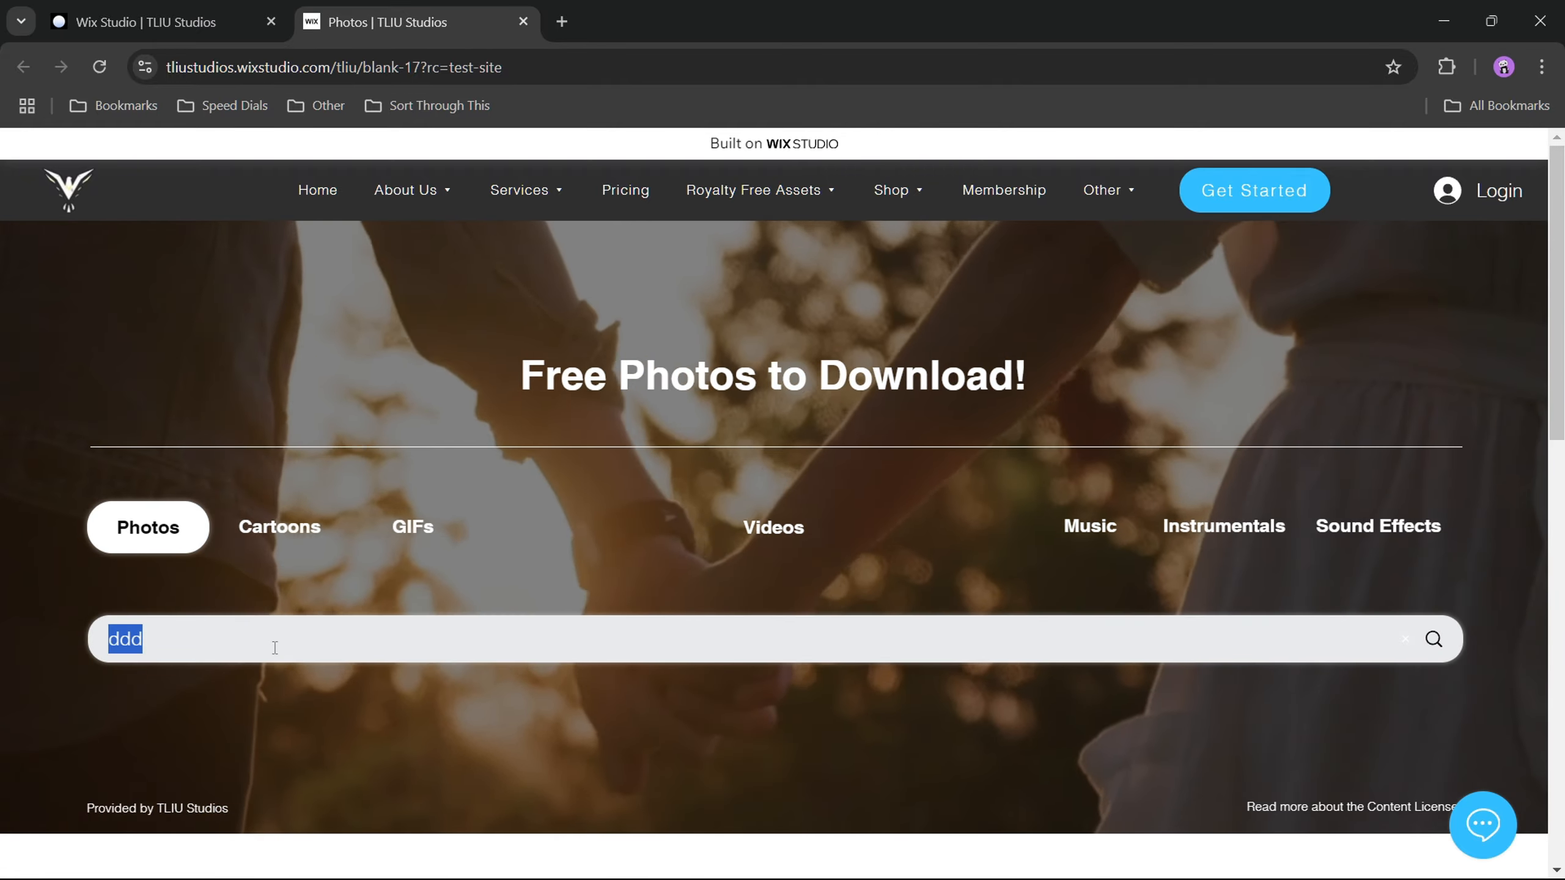
key(BackSpace)
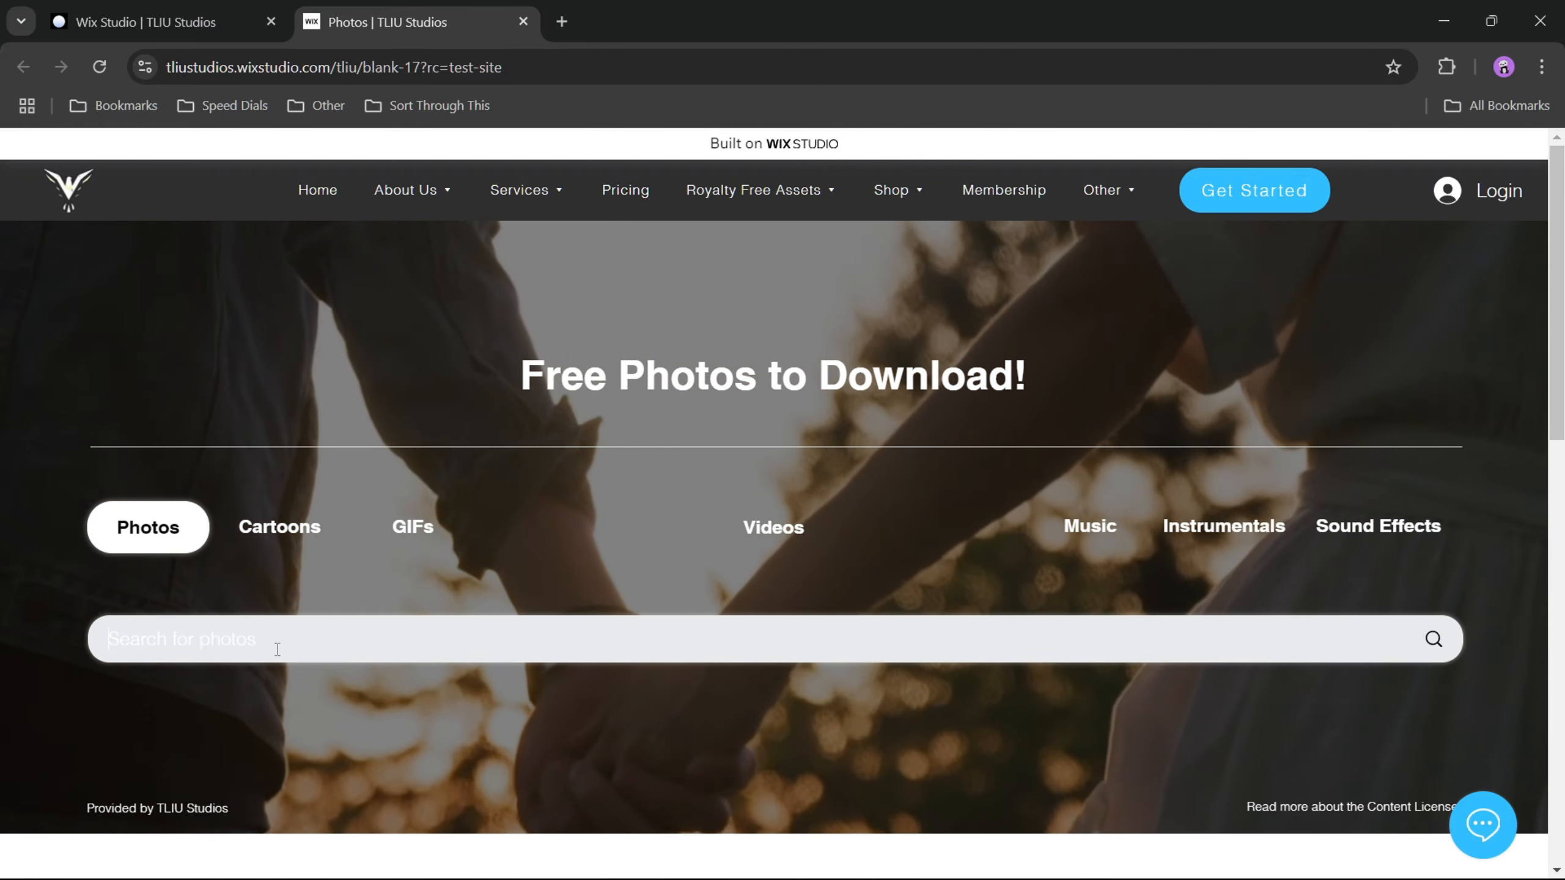
click(210, 728)
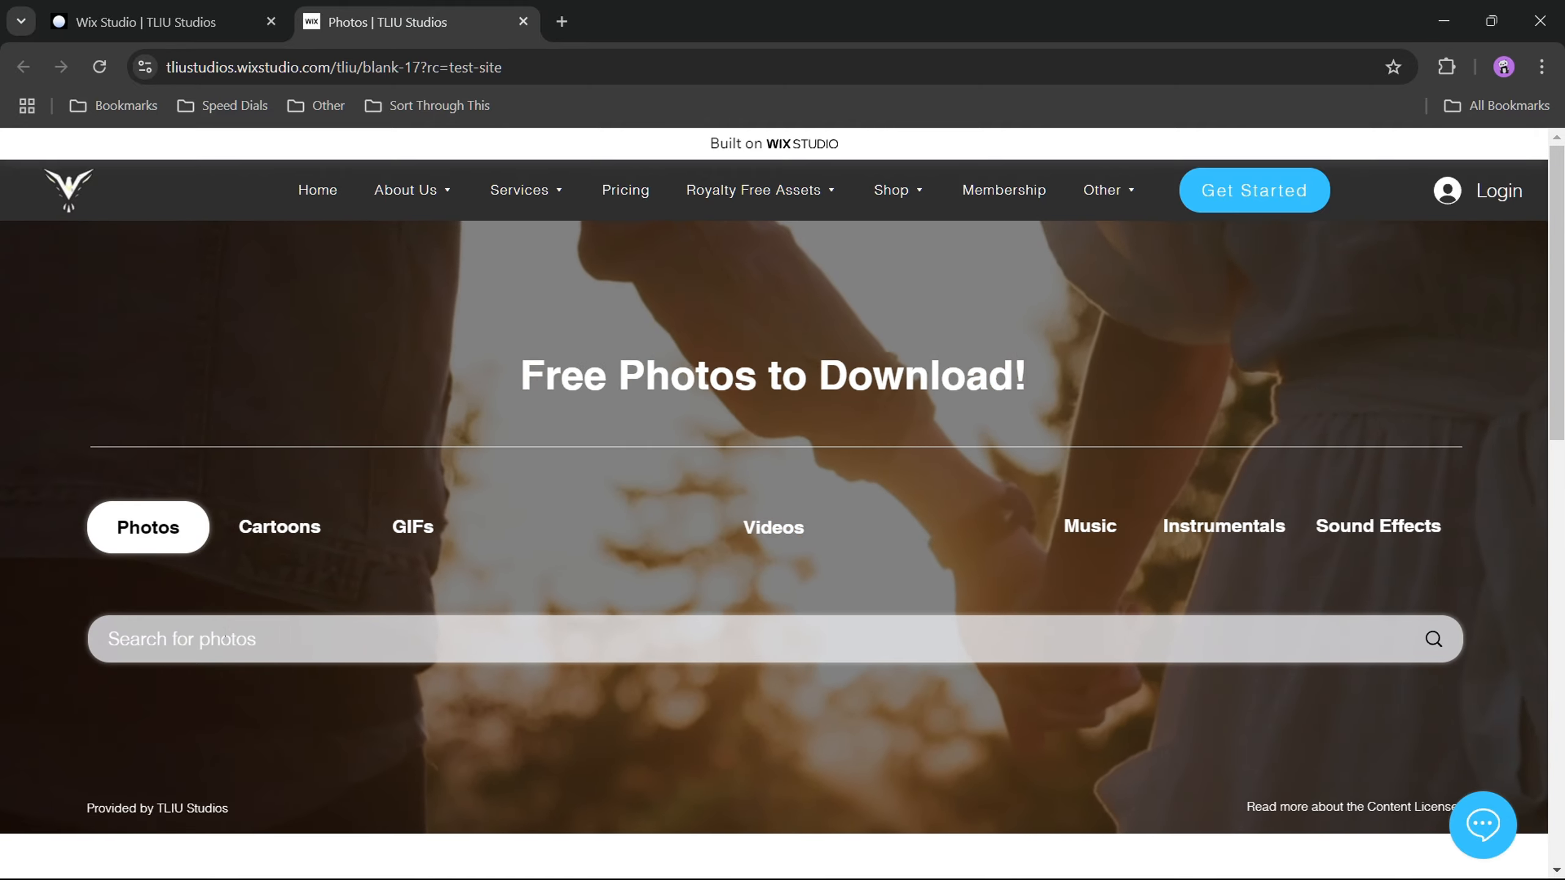
click(223, 636)
text(dddd)
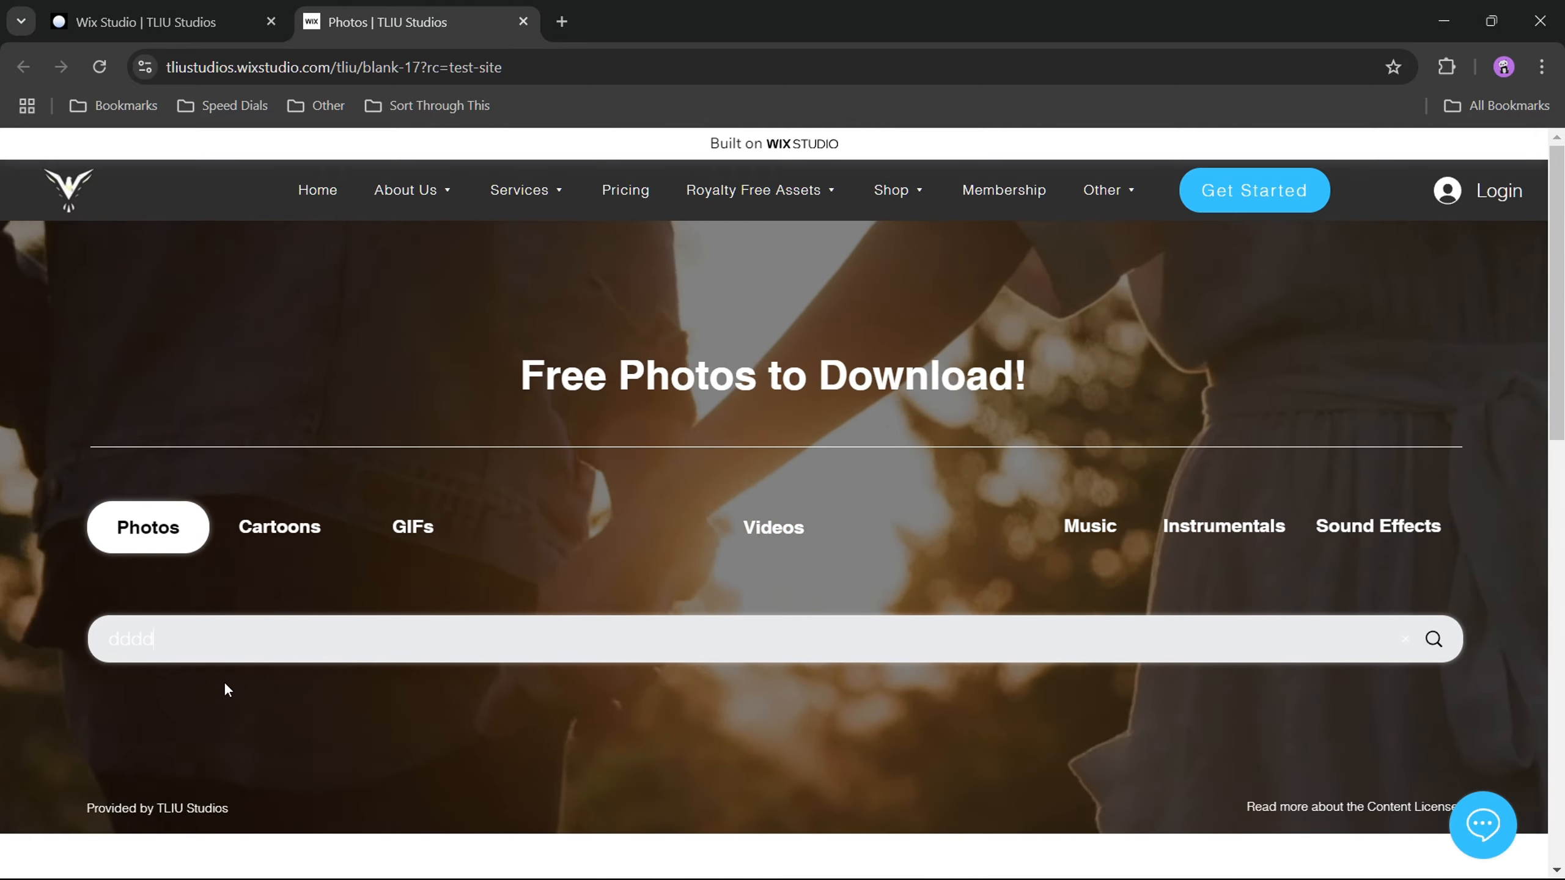
double_click(206, 639)
key(BackSpace)
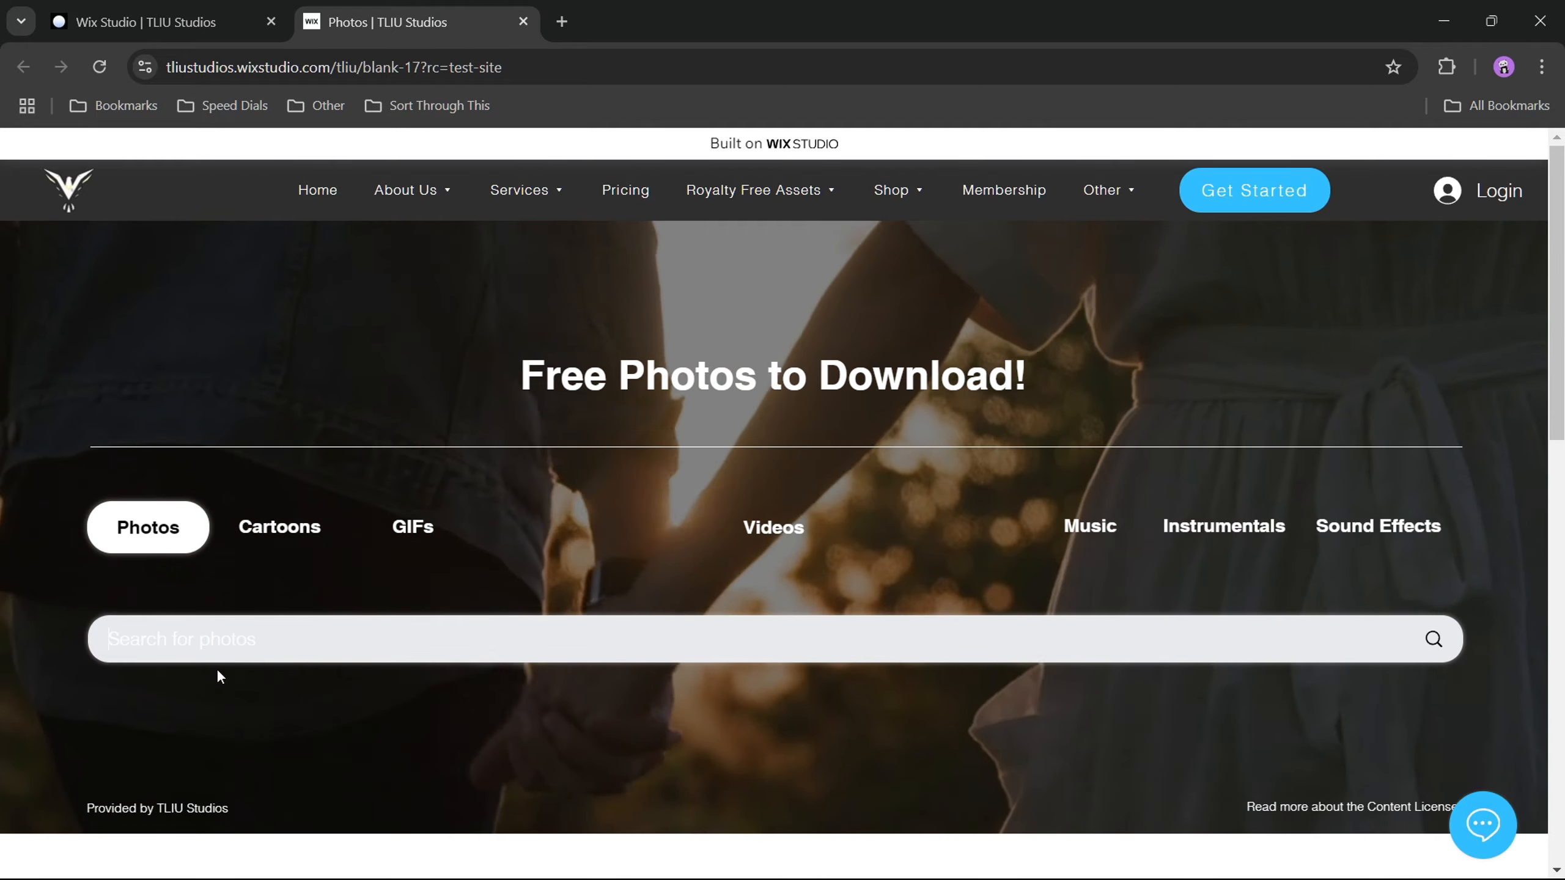
click(217, 690)
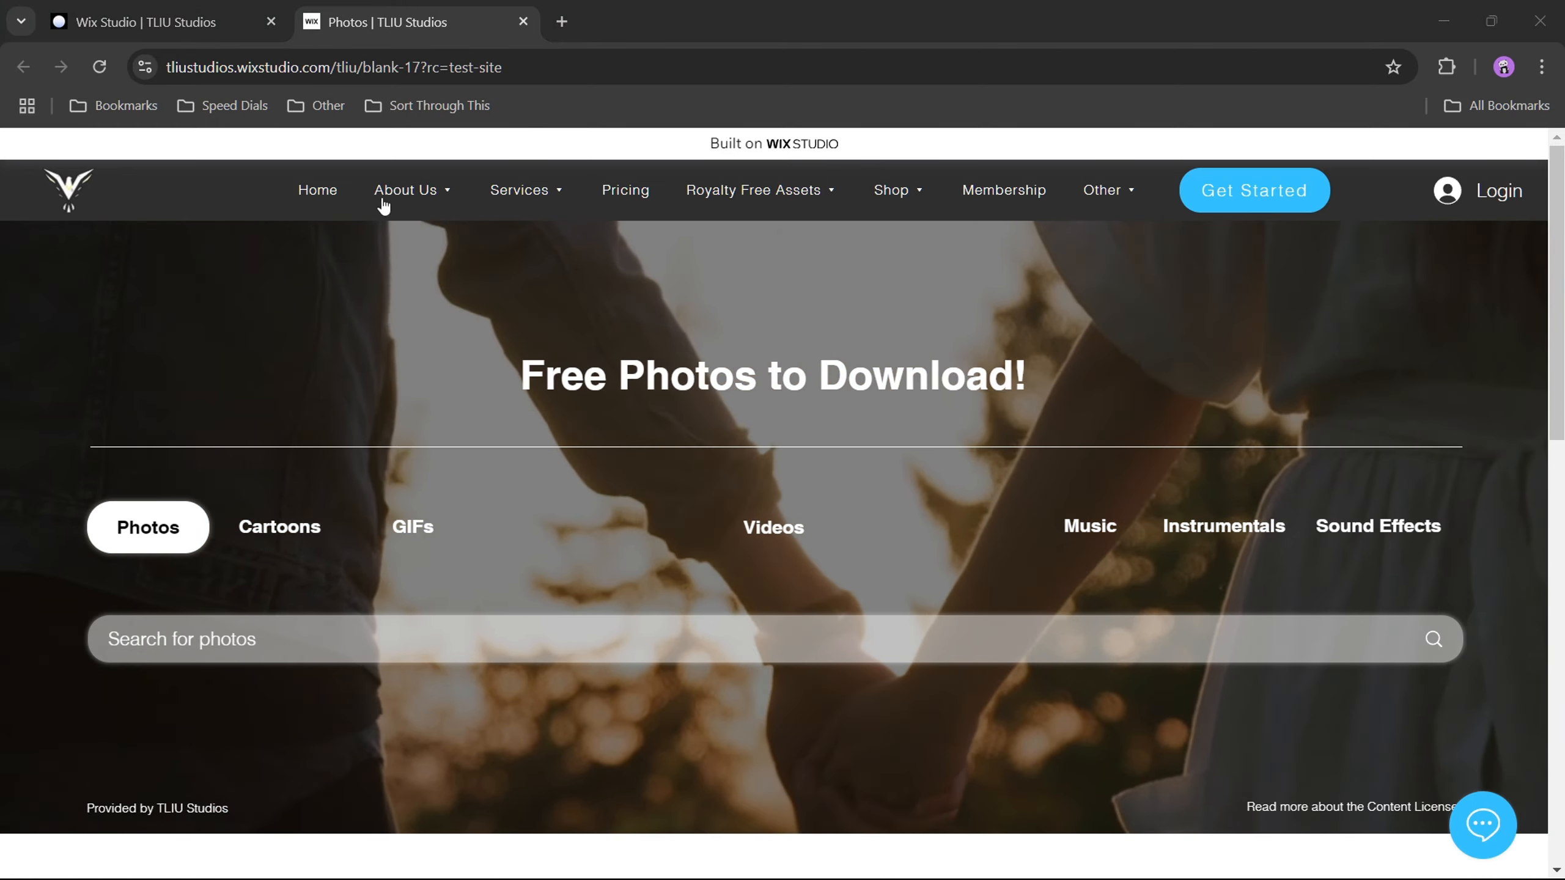
Step: Switch back to the Wix Studio editor and compare the search bar's Regular, Hover and Focus design states
click(203, 24)
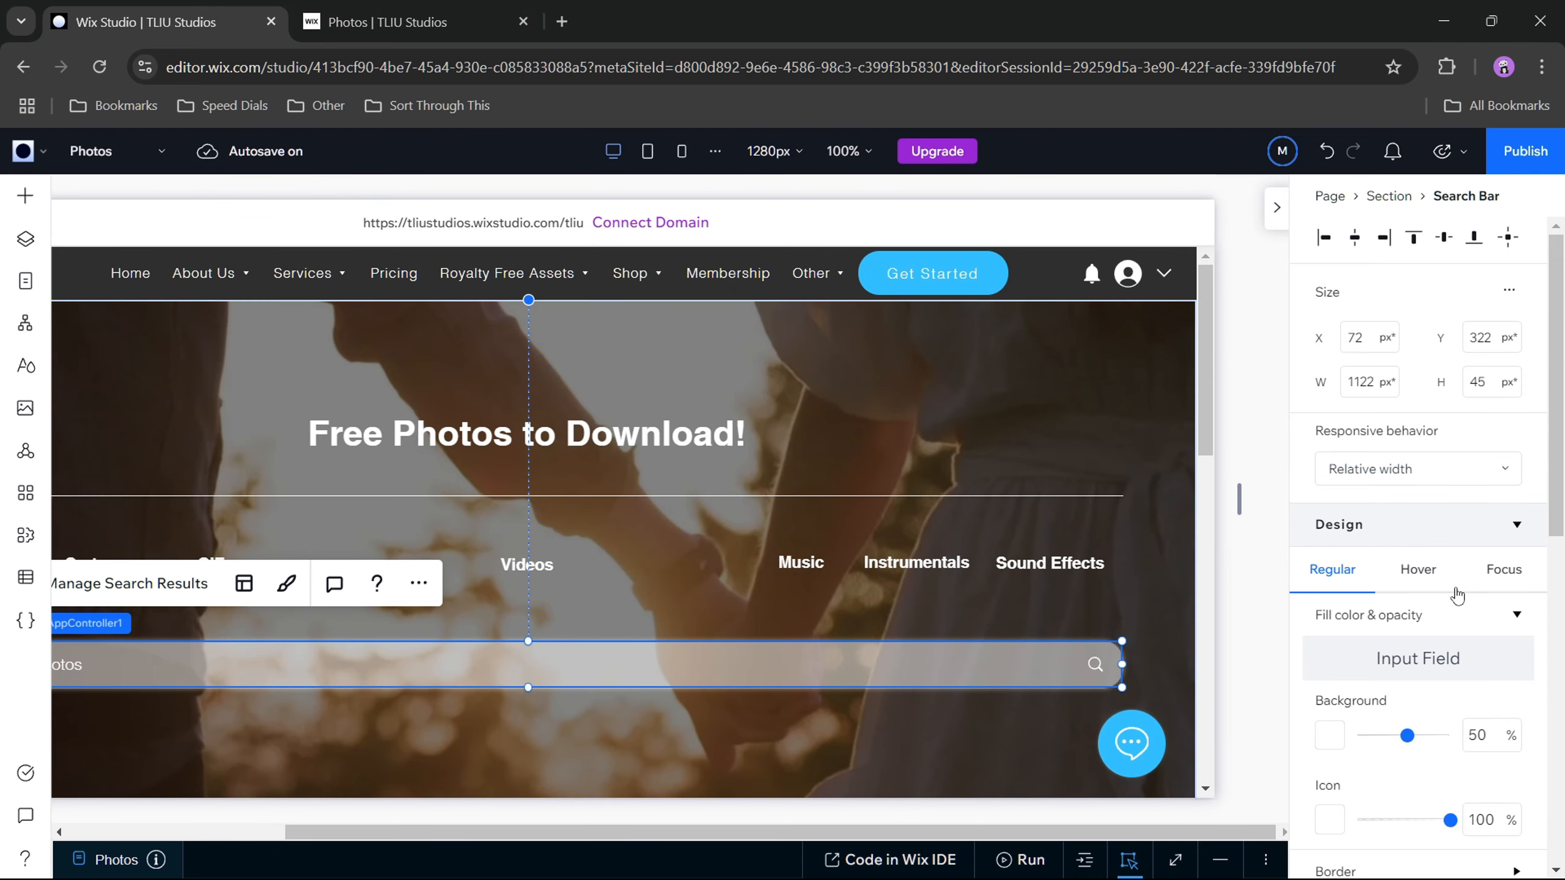
click(1502, 571)
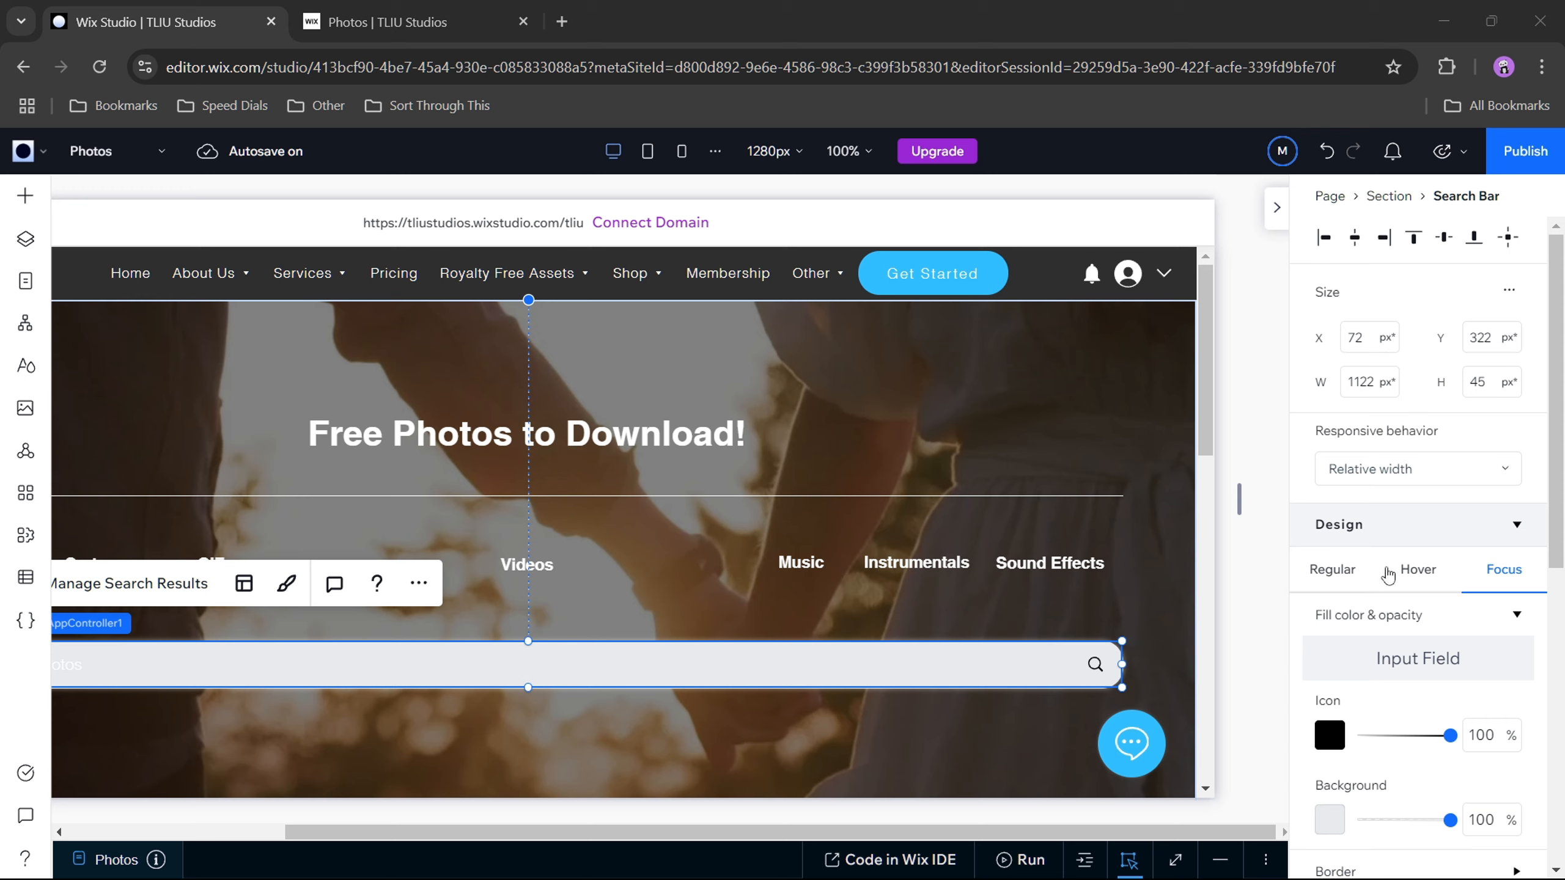
click(1424, 565)
click(1331, 584)
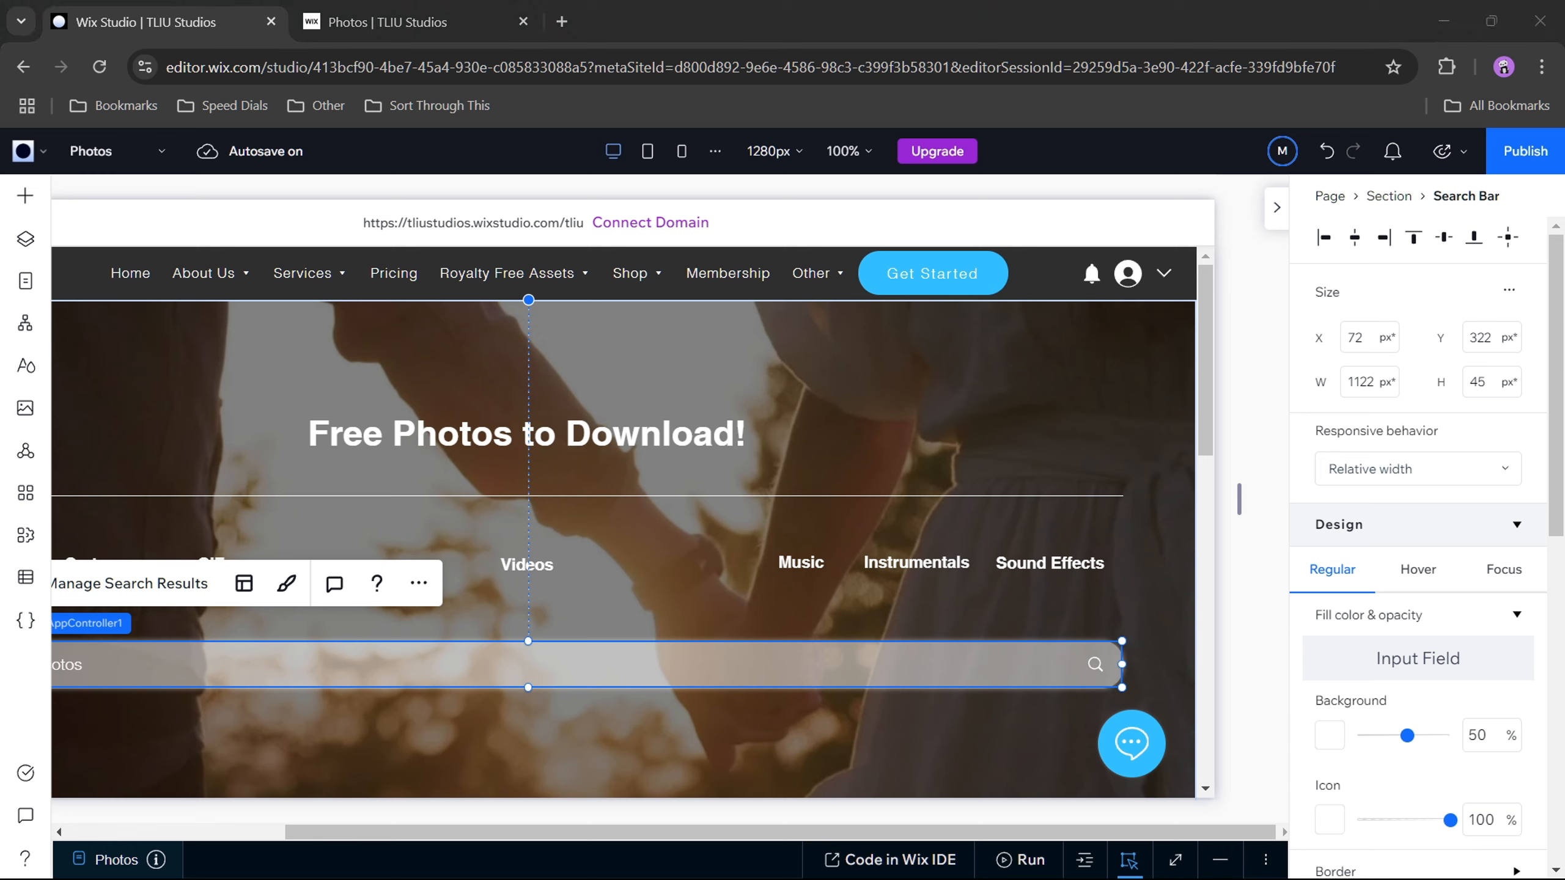
scroll(1355, 696, down, 3)
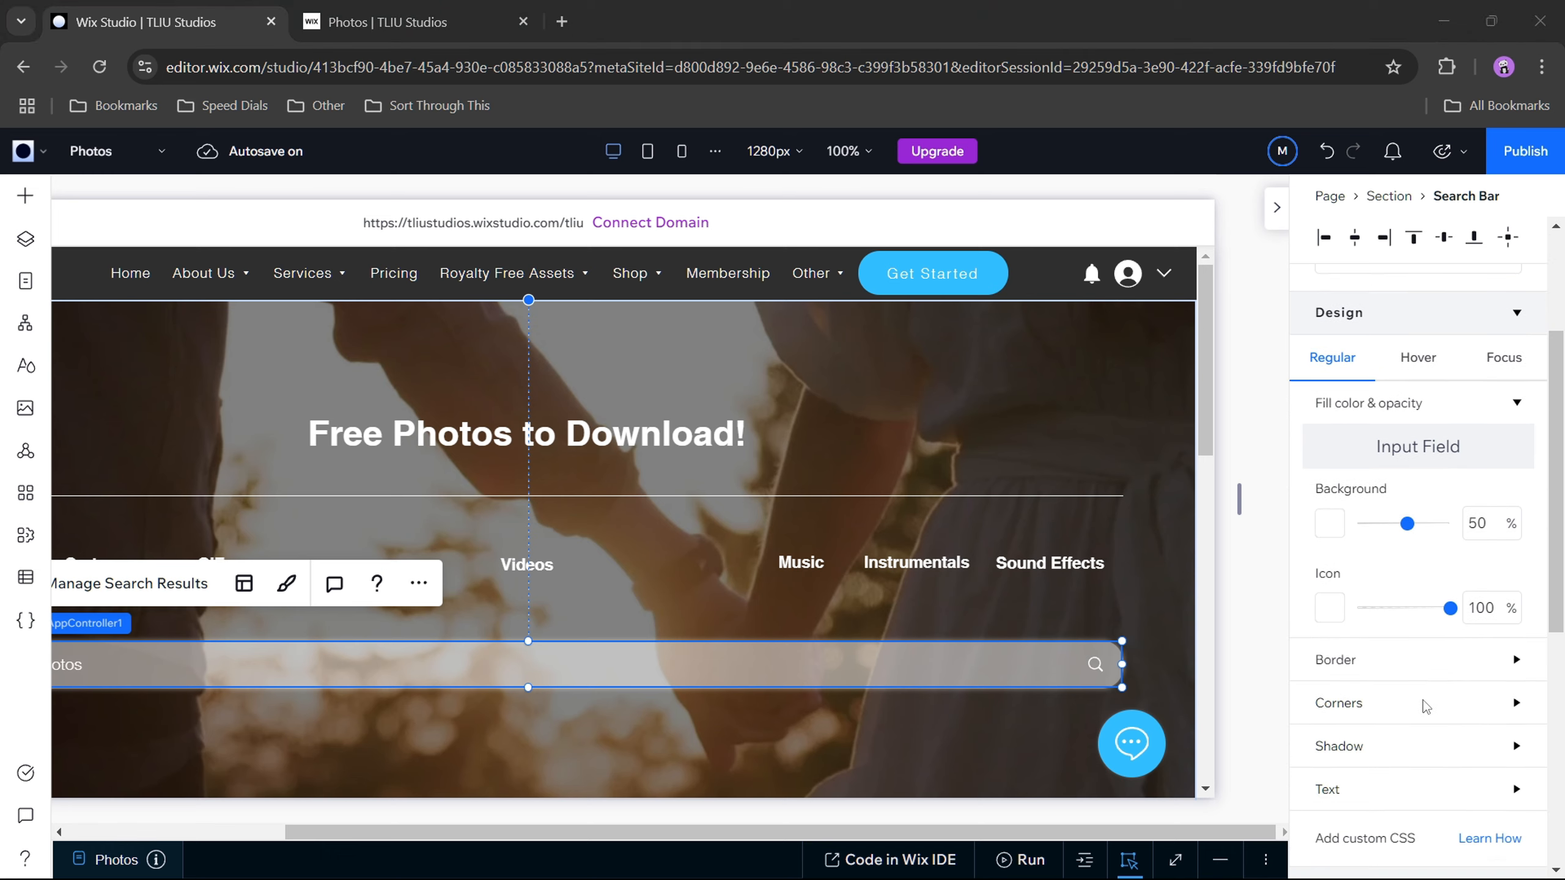
scroll(1426, 707, down, 2)
scroll(1404, 617, up, 2)
Step: Try black as the search bar's Regular background color, and restore it to white
click(1330, 523)
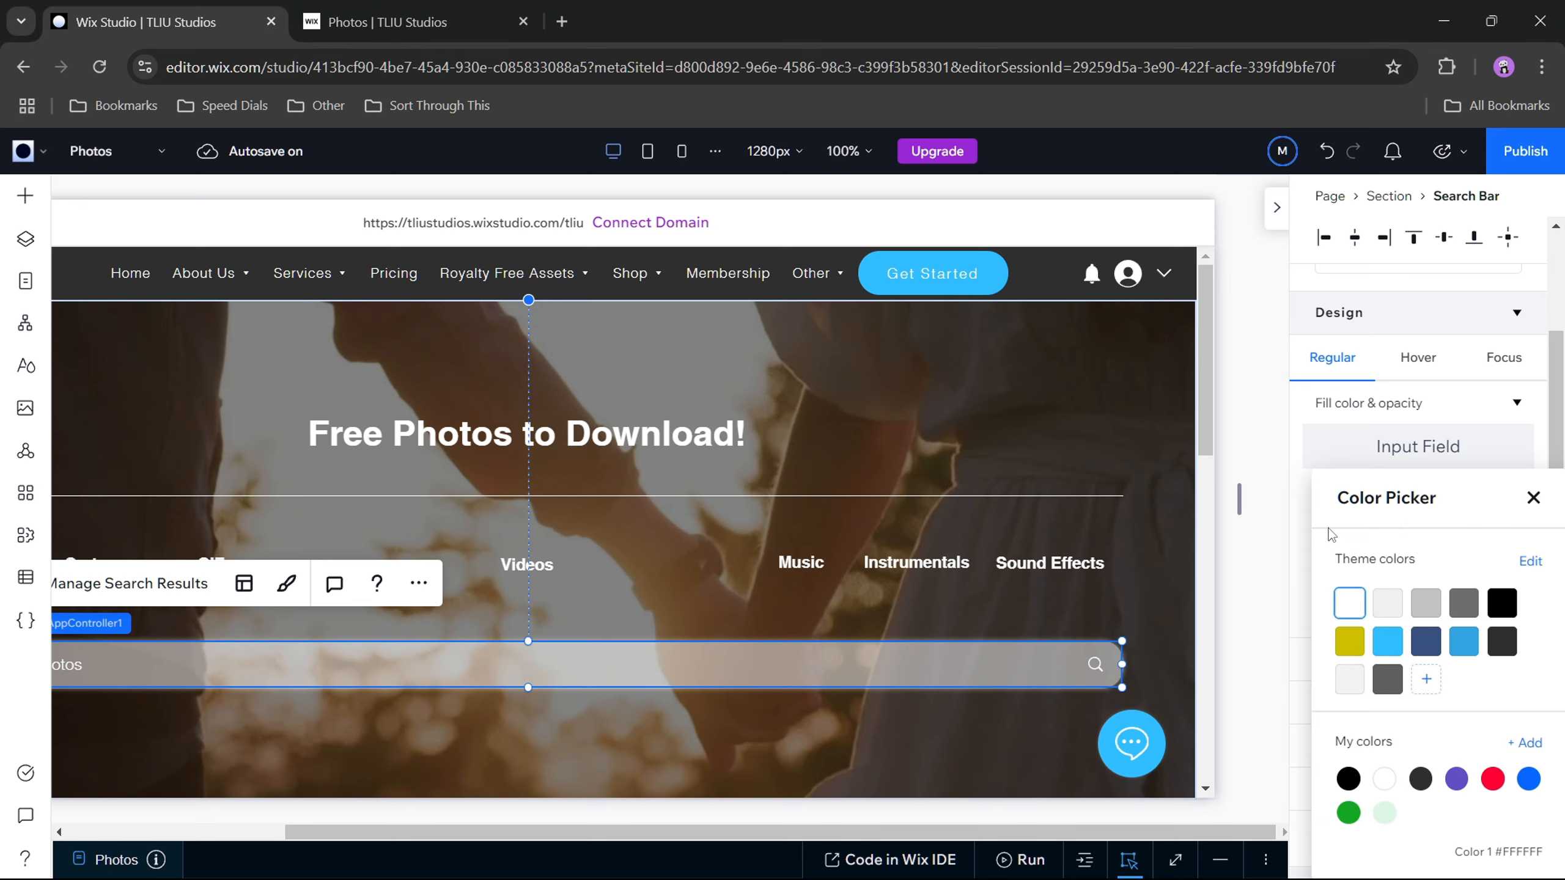
click(1507, 606)
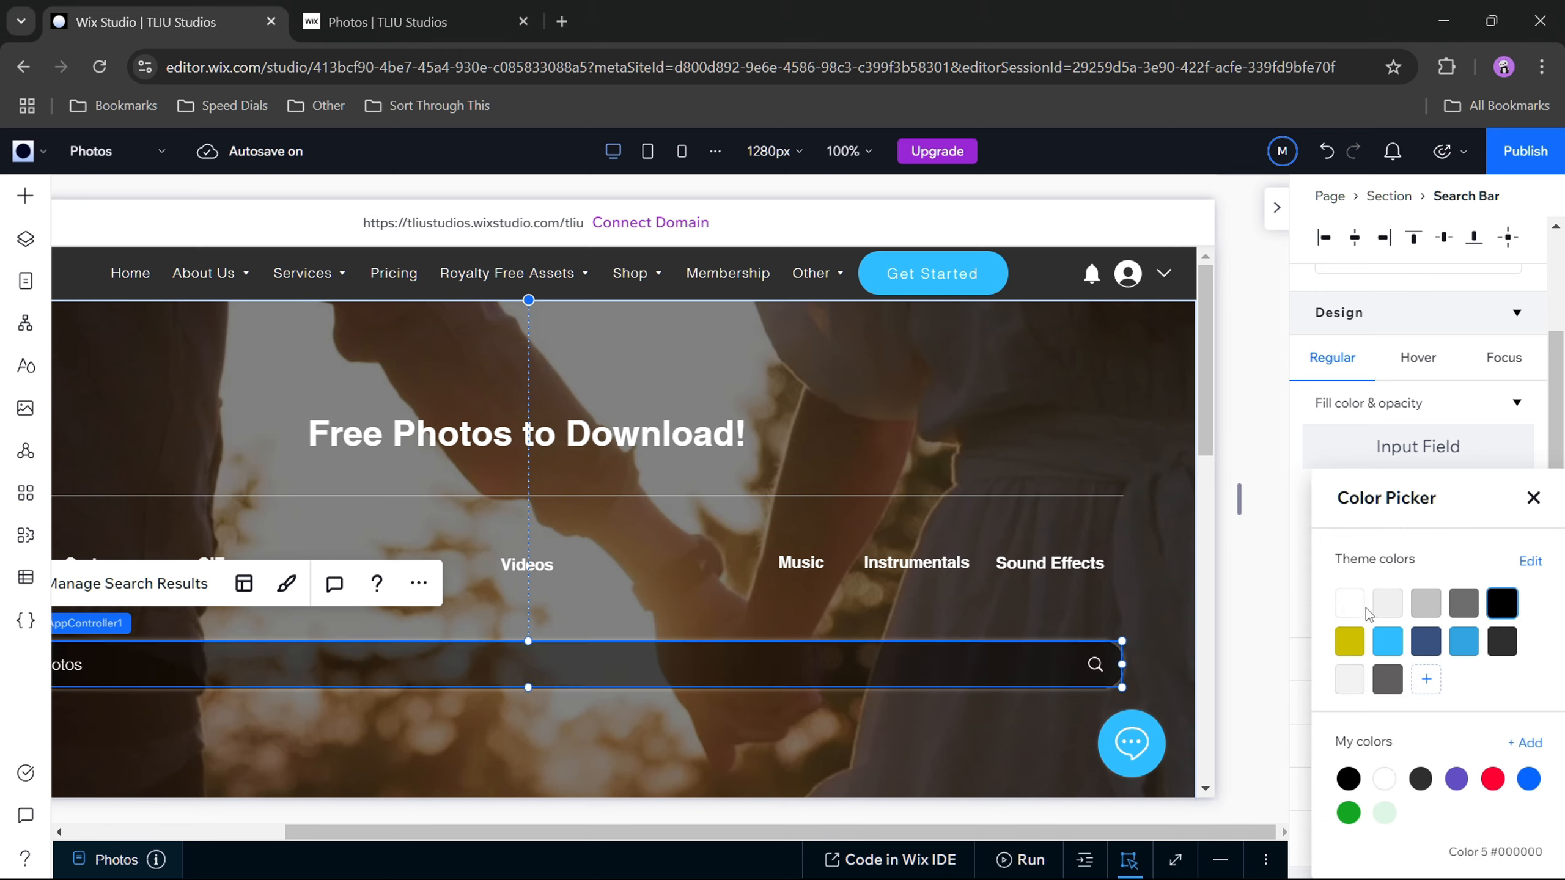
click(1302, 561)
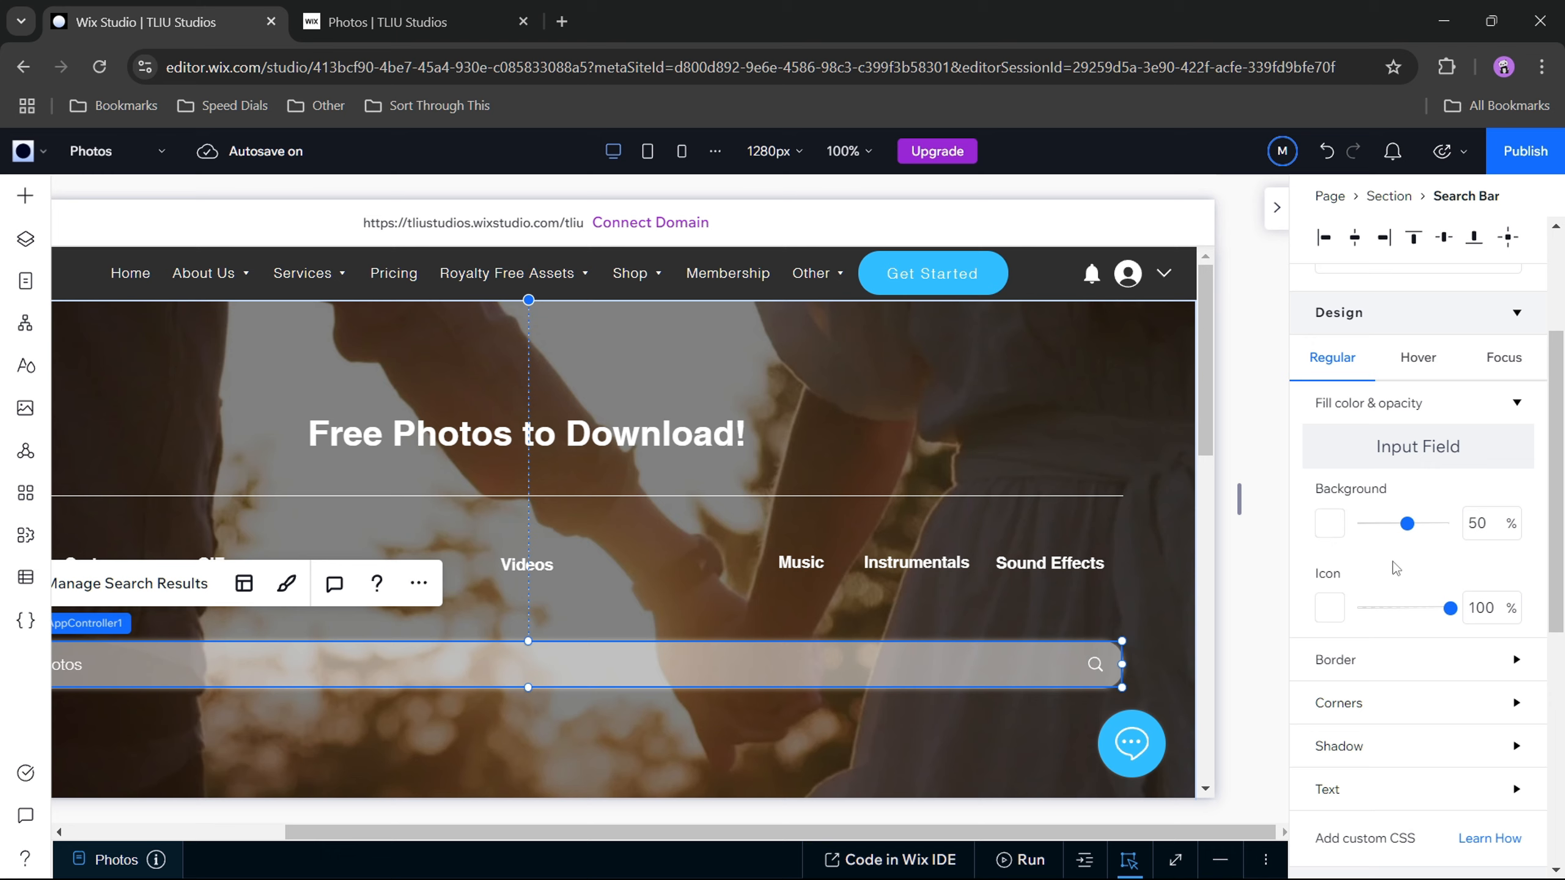
Step: Review the search bar's Regular border, corner, shadow and text settings
scroll(1512, 738, up, 2)
click(1517, 511)
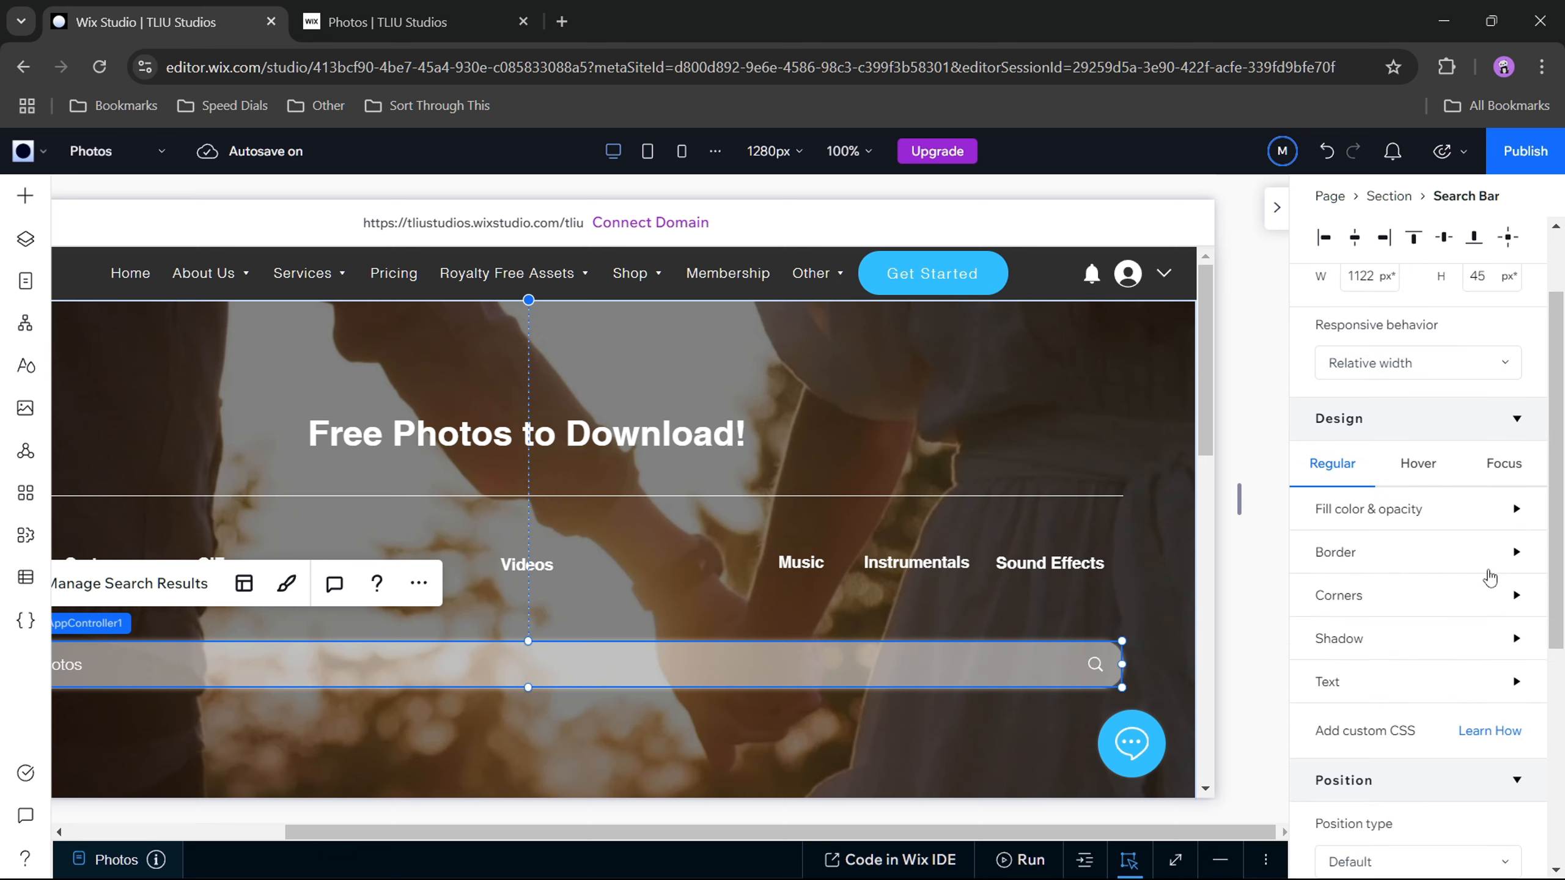
click(1518, 555)
click(1518, 555)
click(1517, 596)
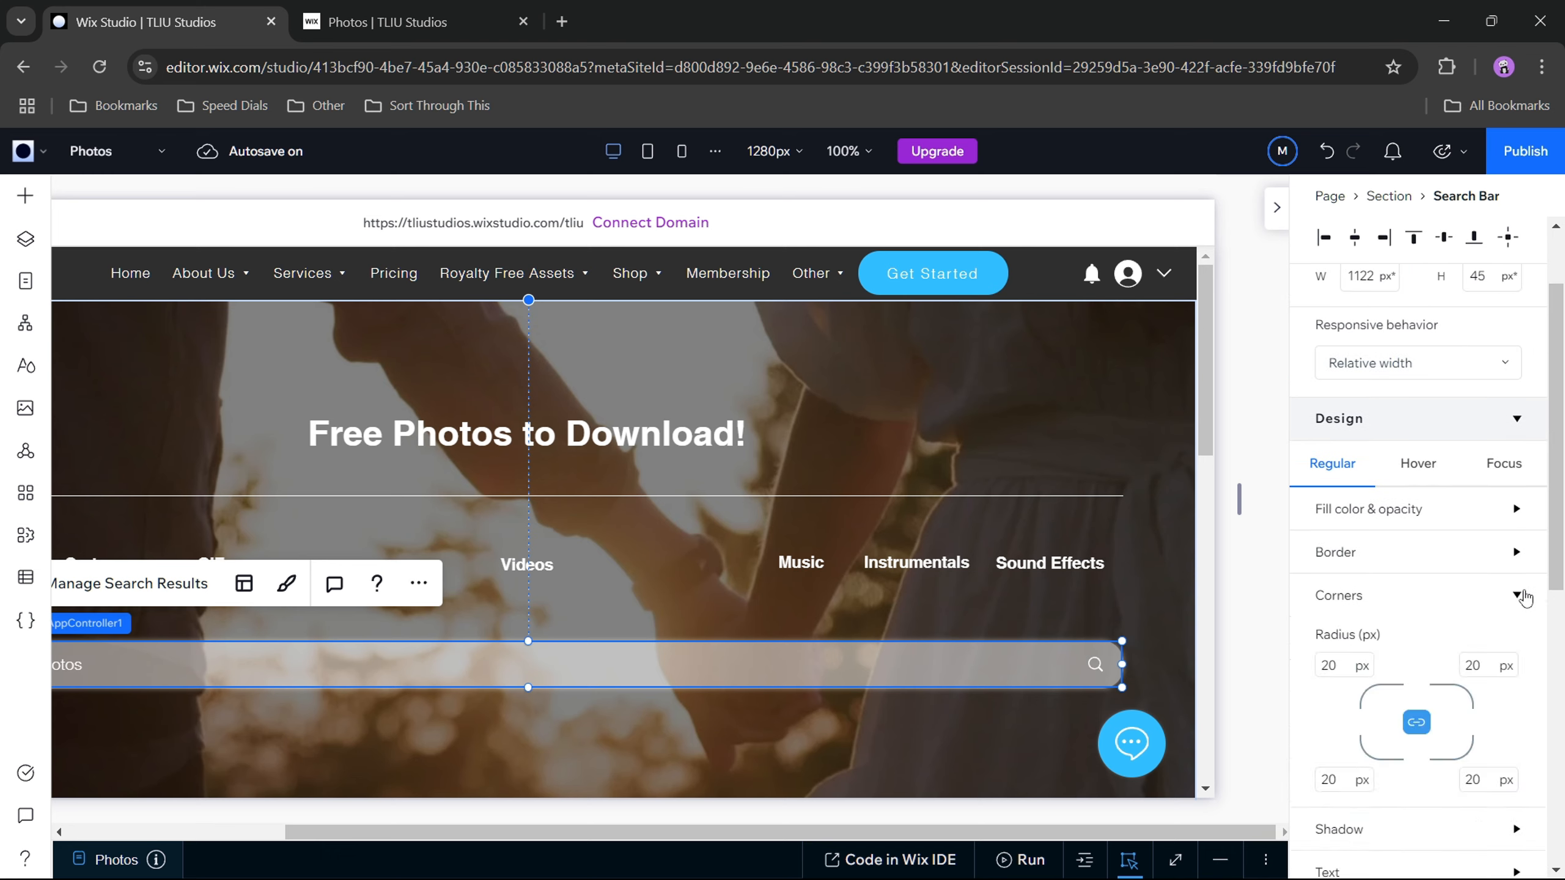
click(1517, 595)
click(1517, 640)
click(1517, 640)
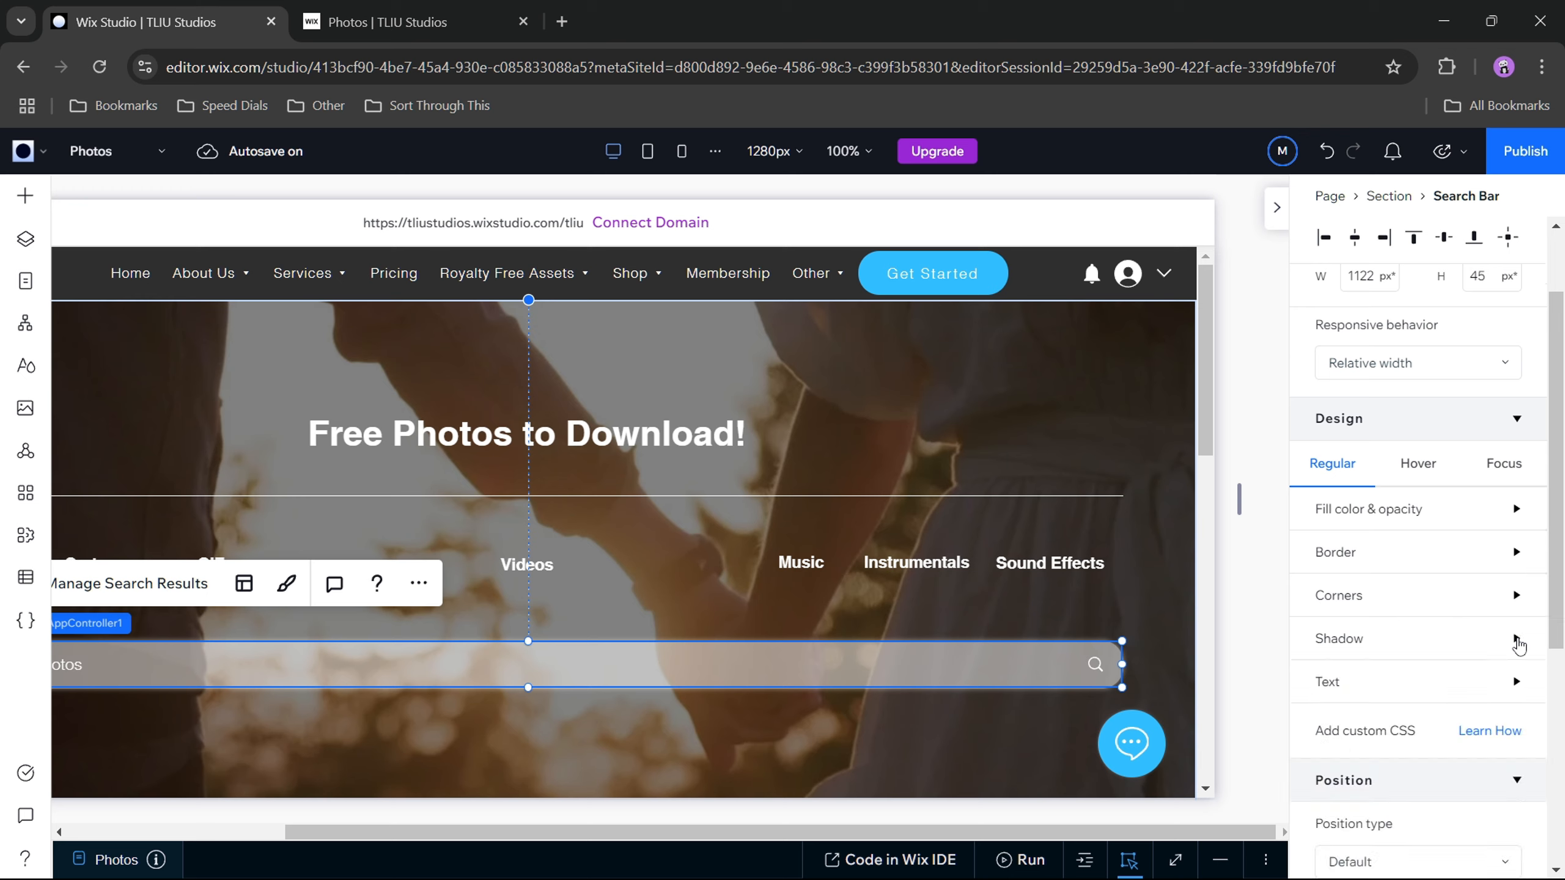
click(1518, 682)
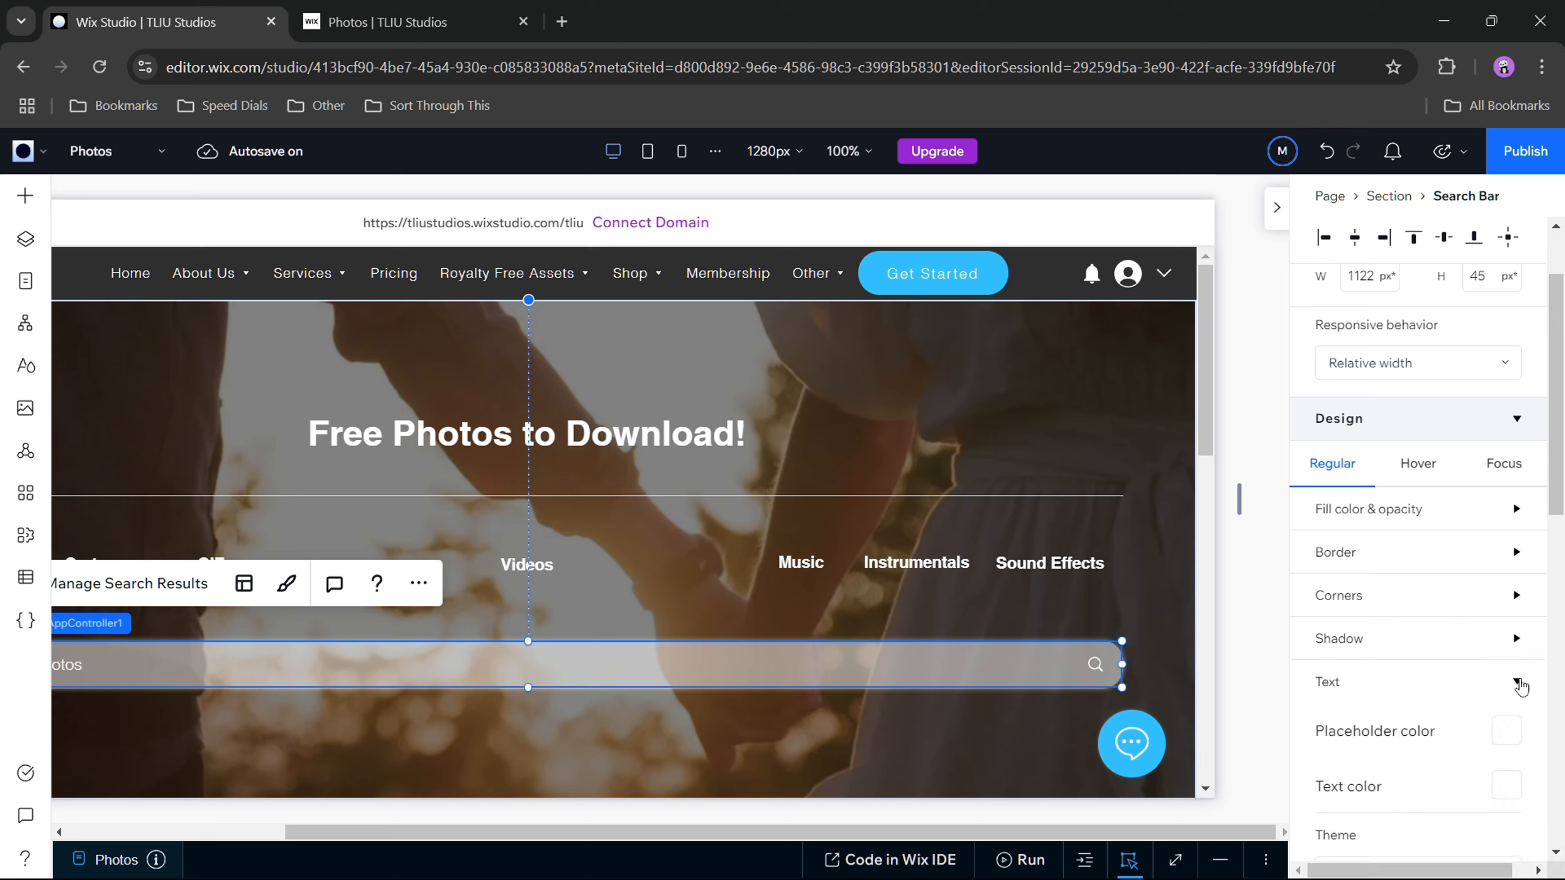
click(1518, 682)
Step: Set the search bar's Hover background to white with 70% opacity
click(1419, 464)
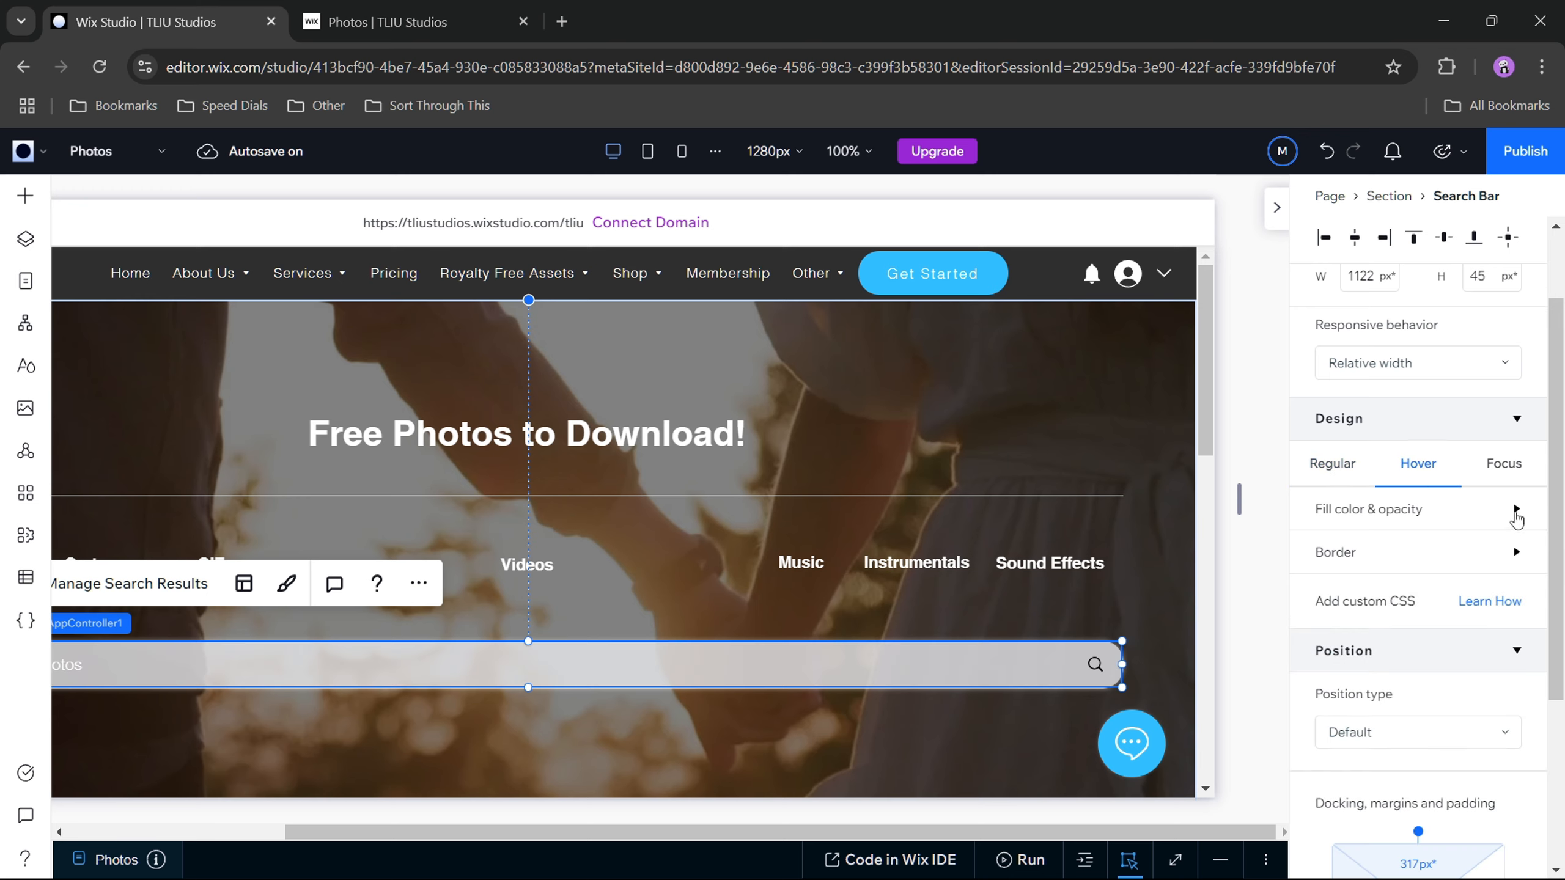
click(1517, 509)
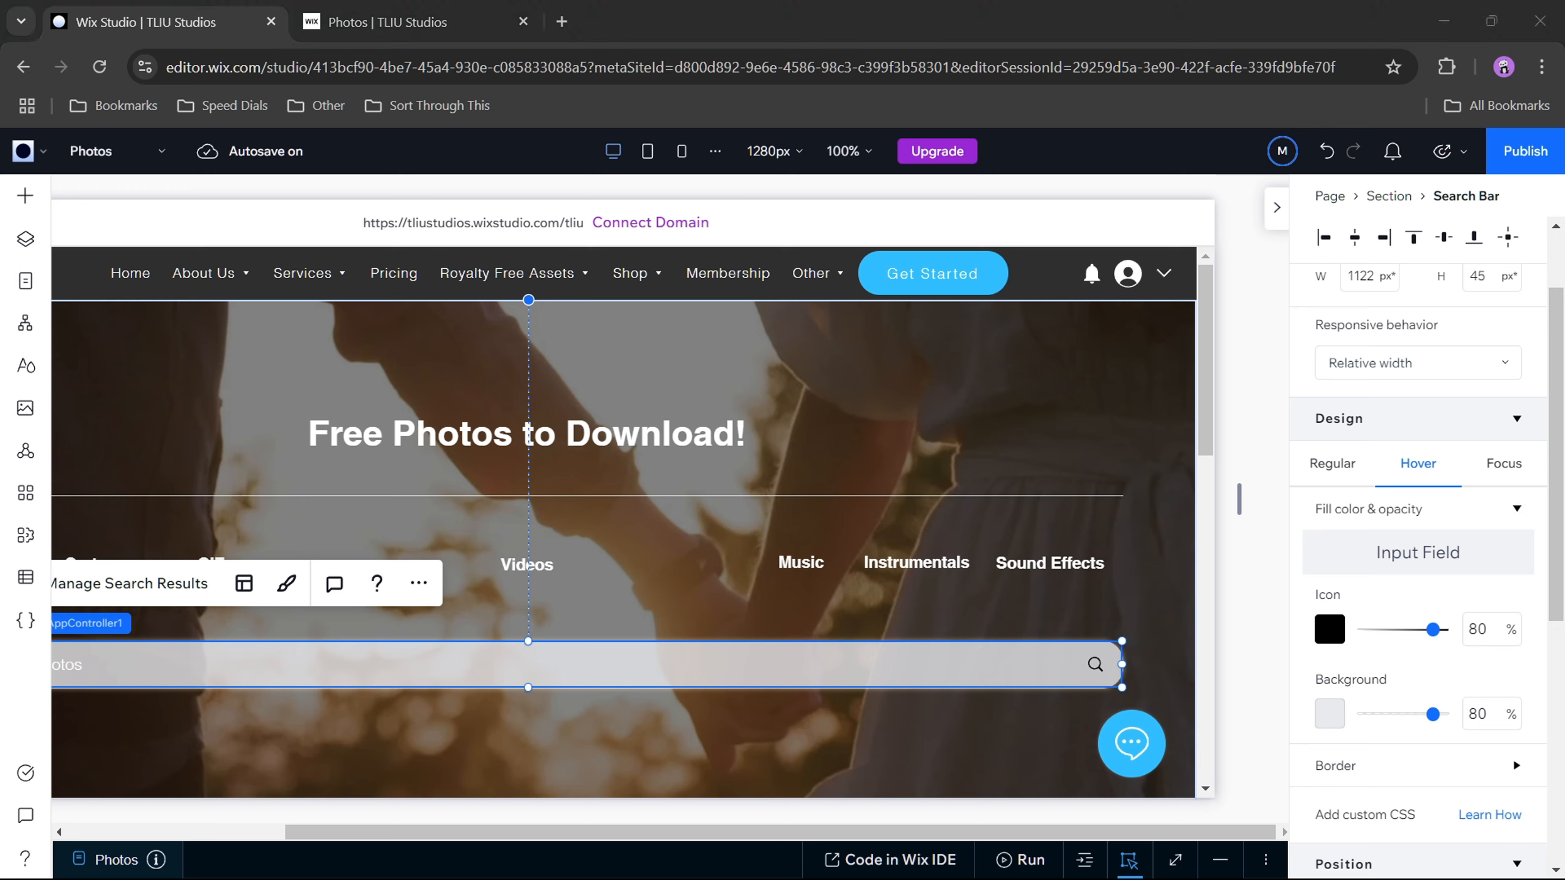
click(1330, 713)
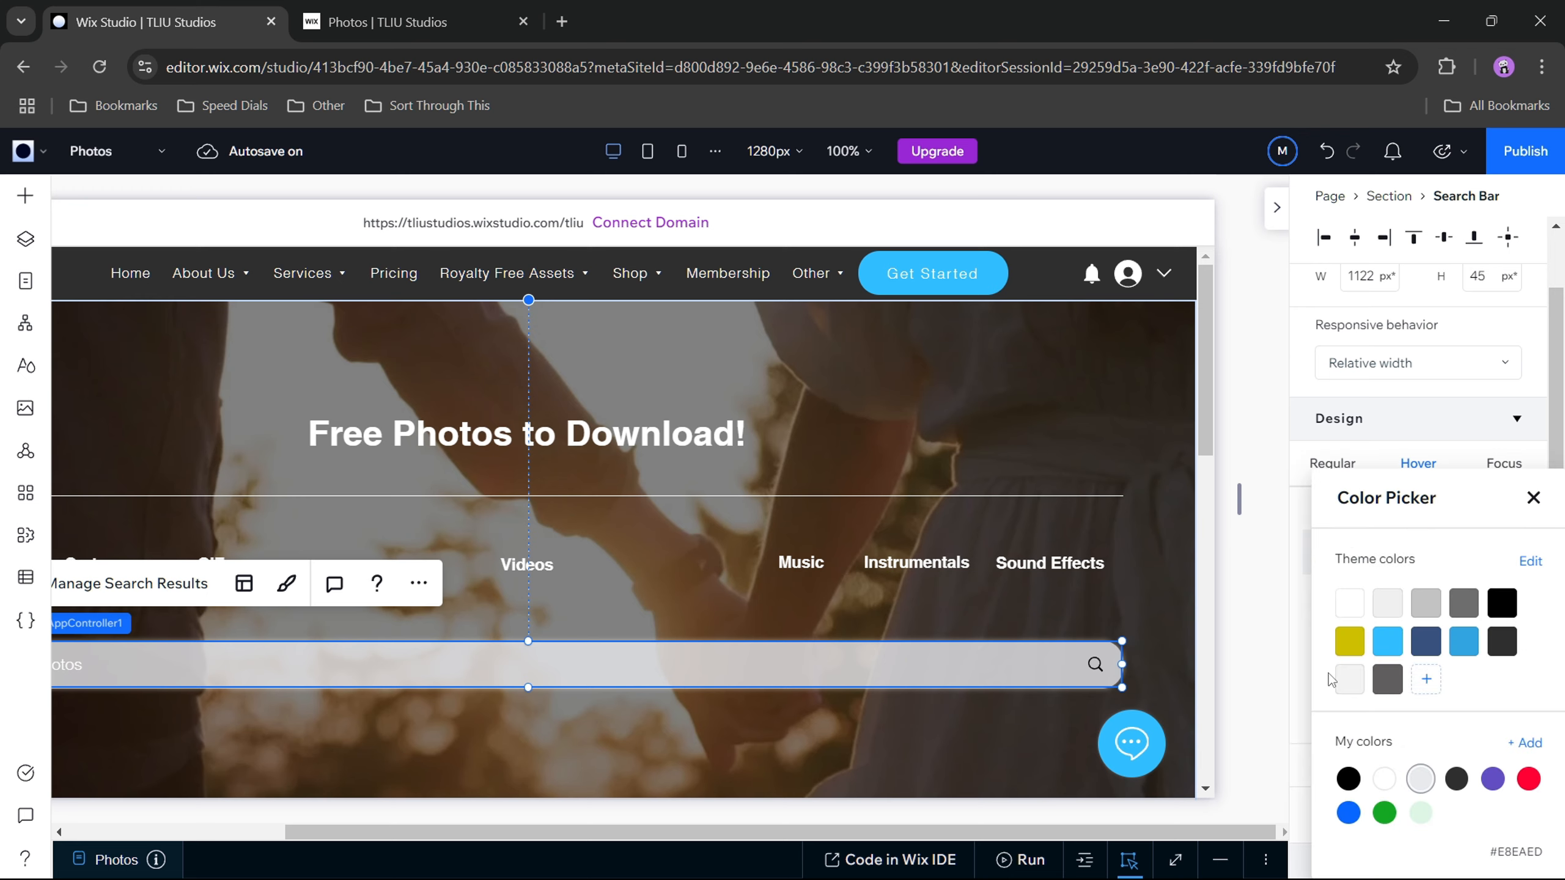
click(1351, 604)
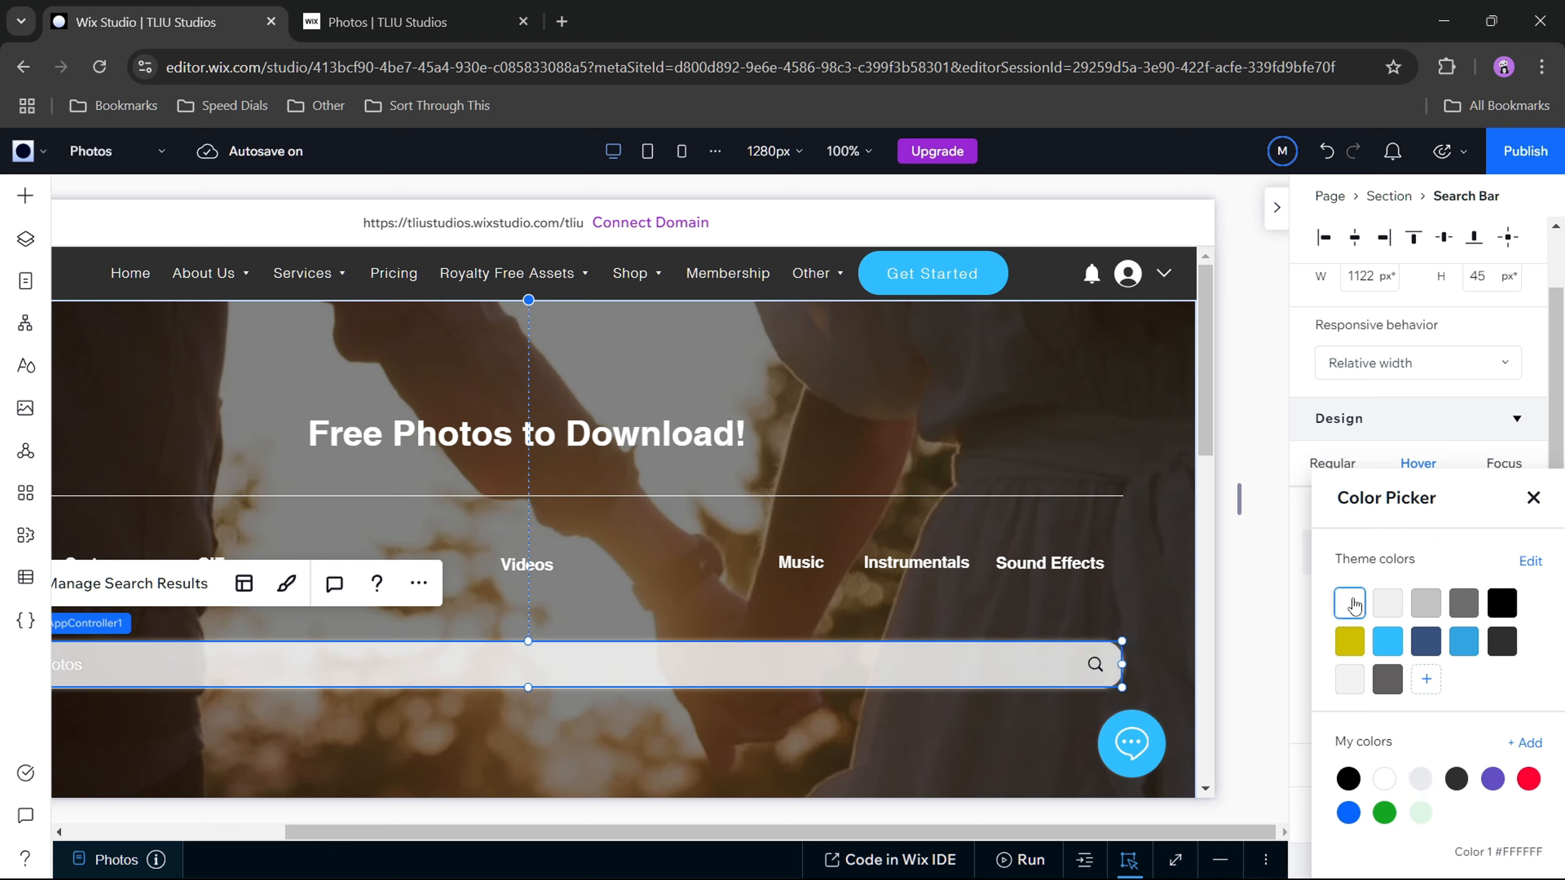
click(1298, 653)
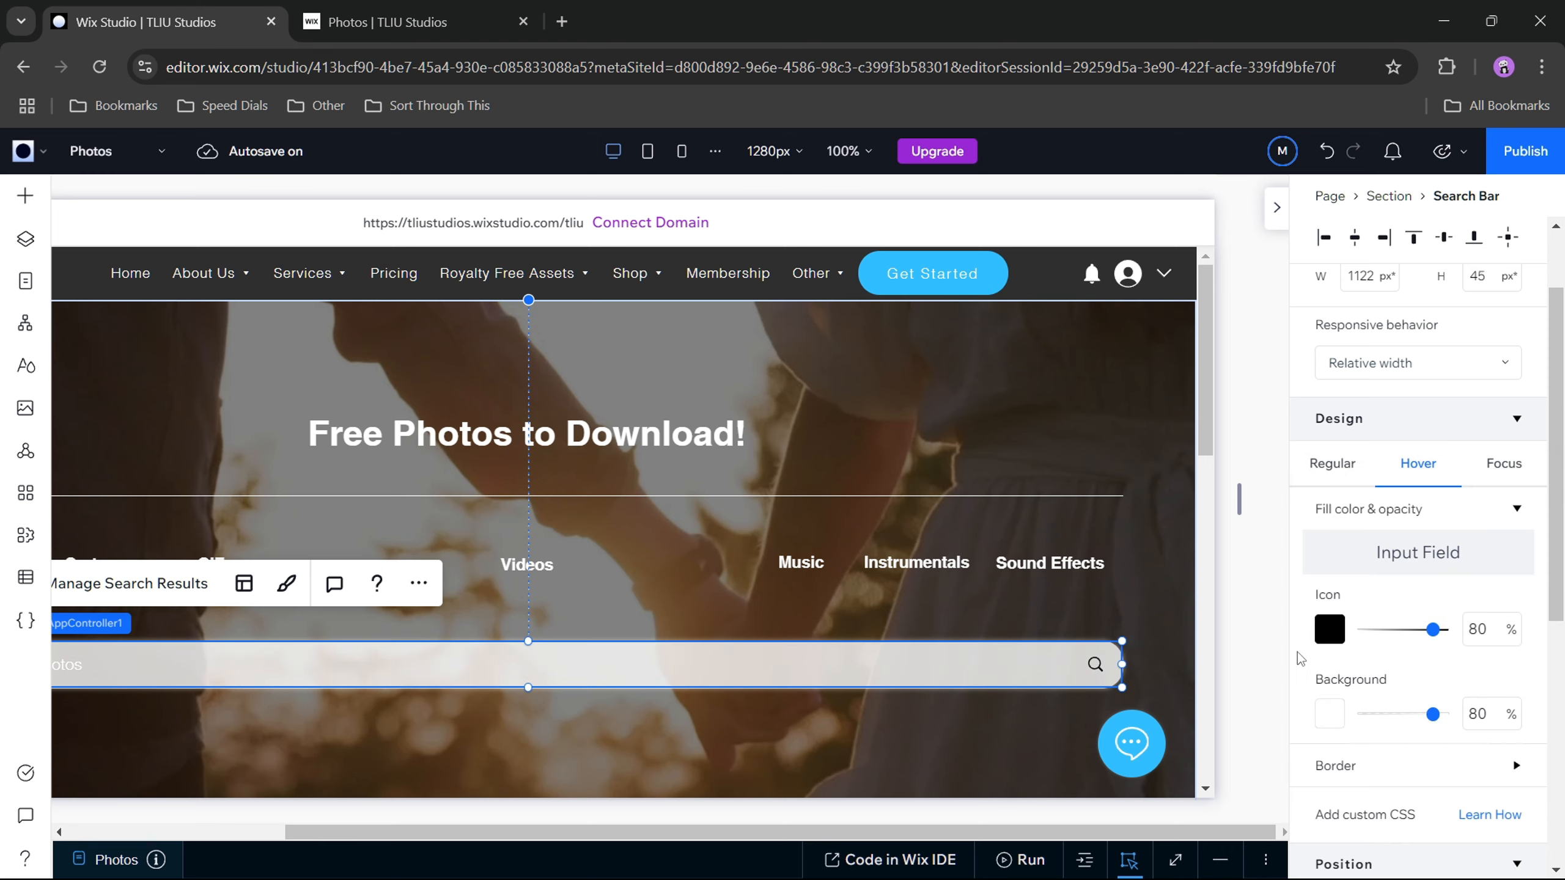
click(1485, 716)
text(70)
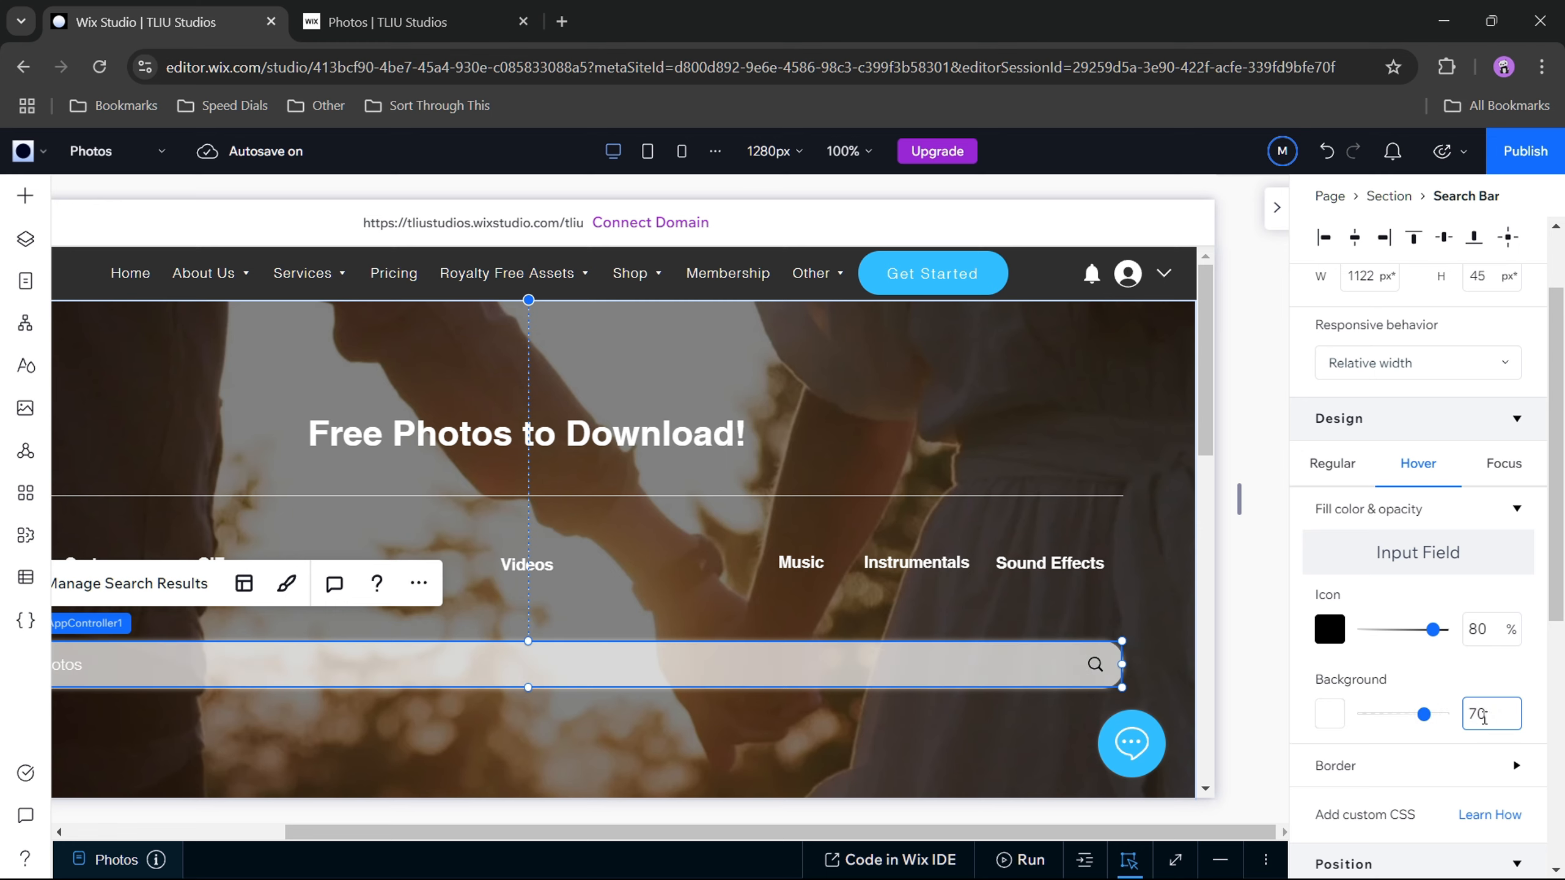
Step: Set the search bar's Hover icon to white with 100% opacity
click(1331, 635)
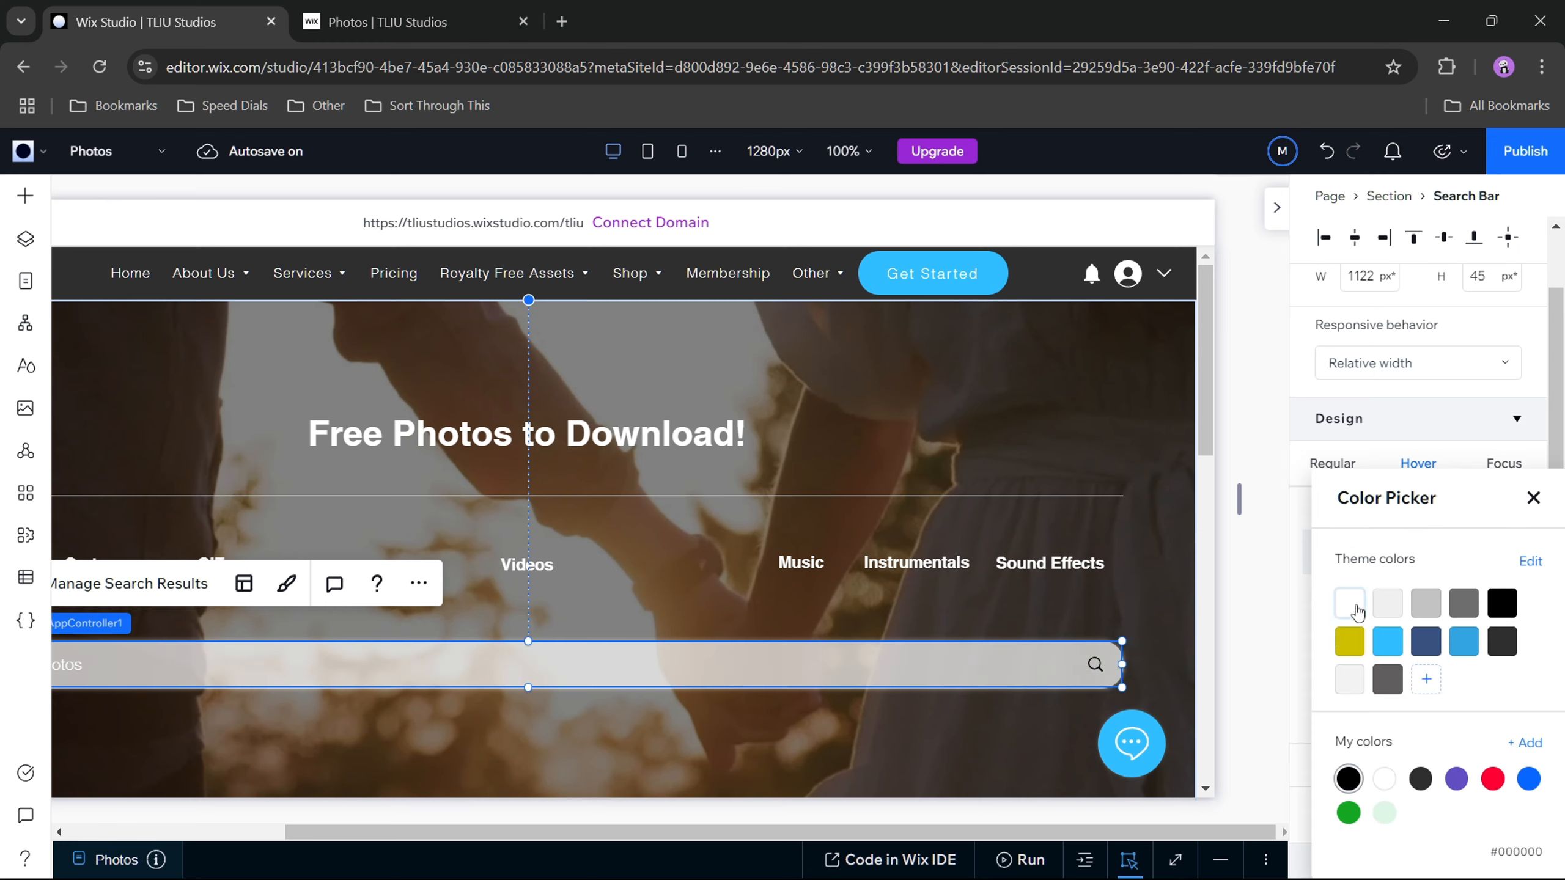
click(1355, 607)
click(1315, 596)
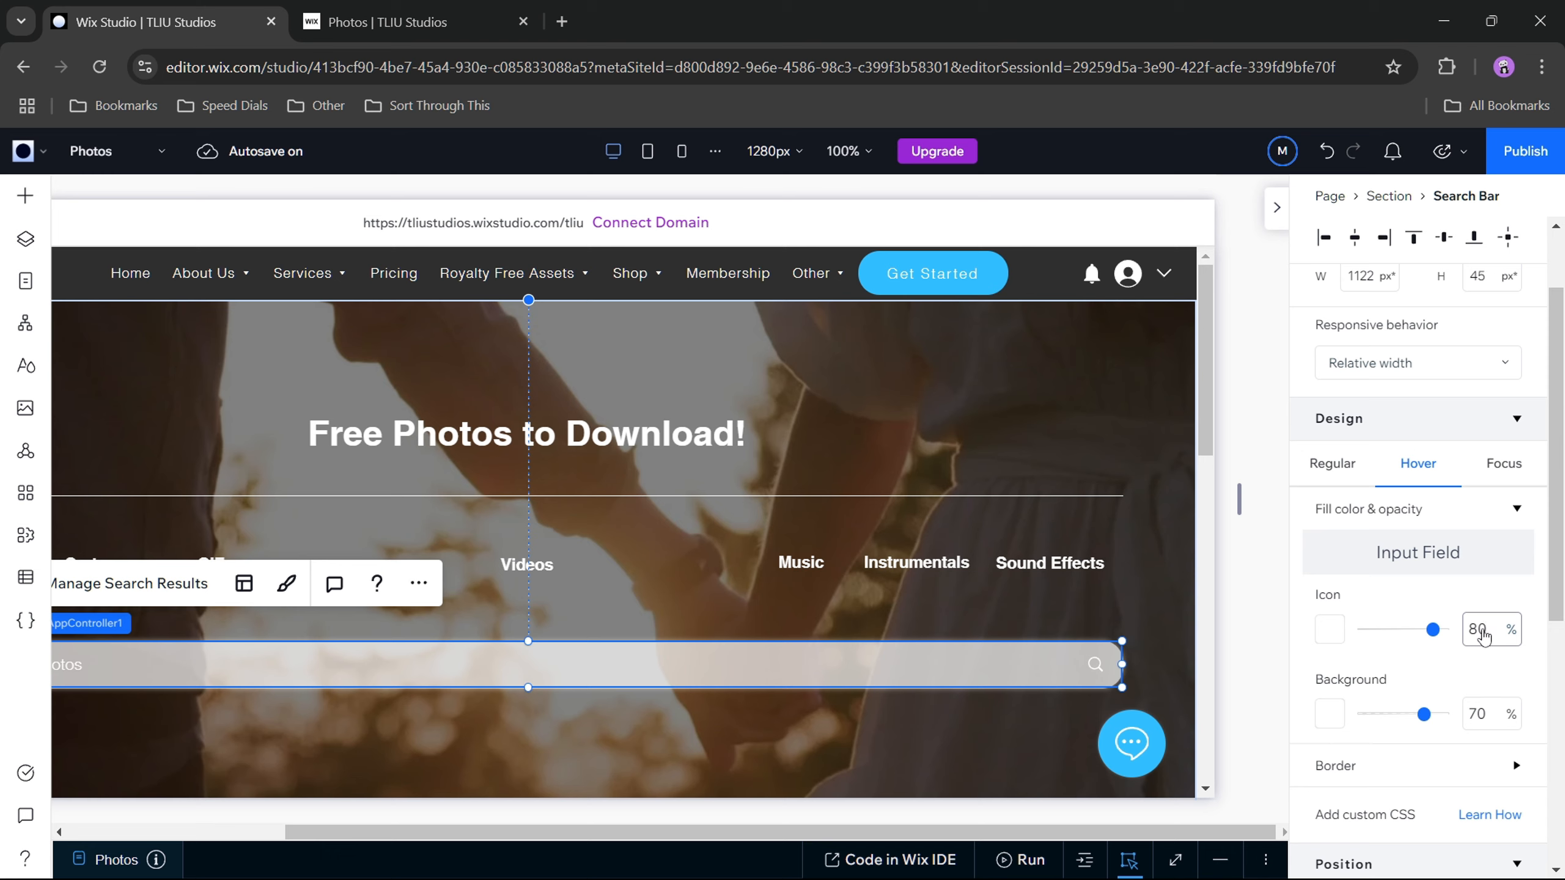
drag(1425, 635, 1452, 630)
Step: Set the search bar's Hover border color to white with 0% opacity
click(1513, 766)
scroll(1492, 740, down, 3)
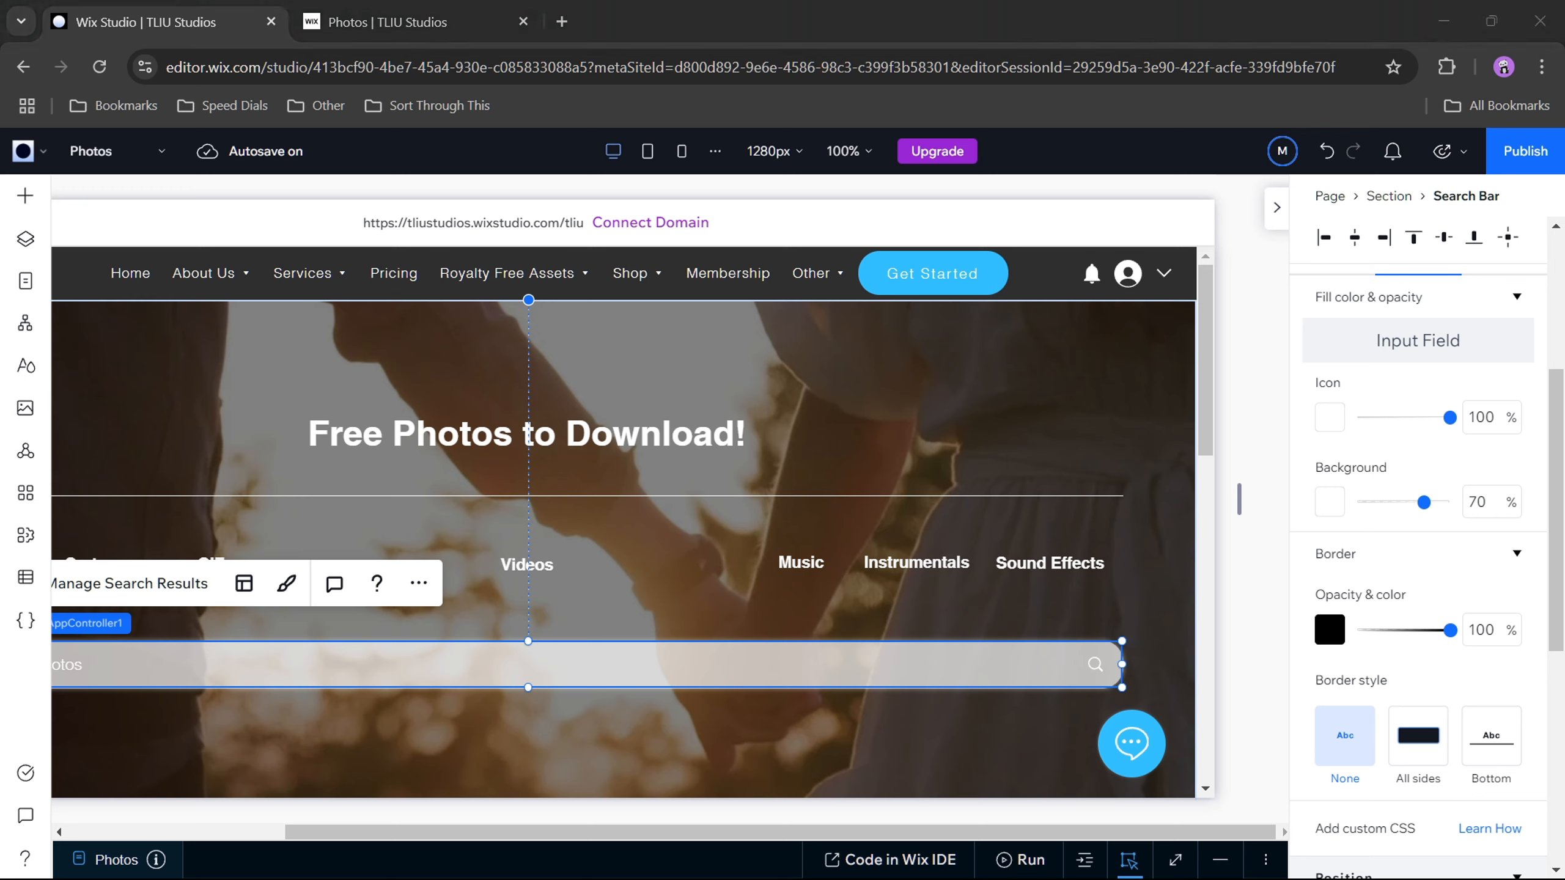
click(1329, 630)
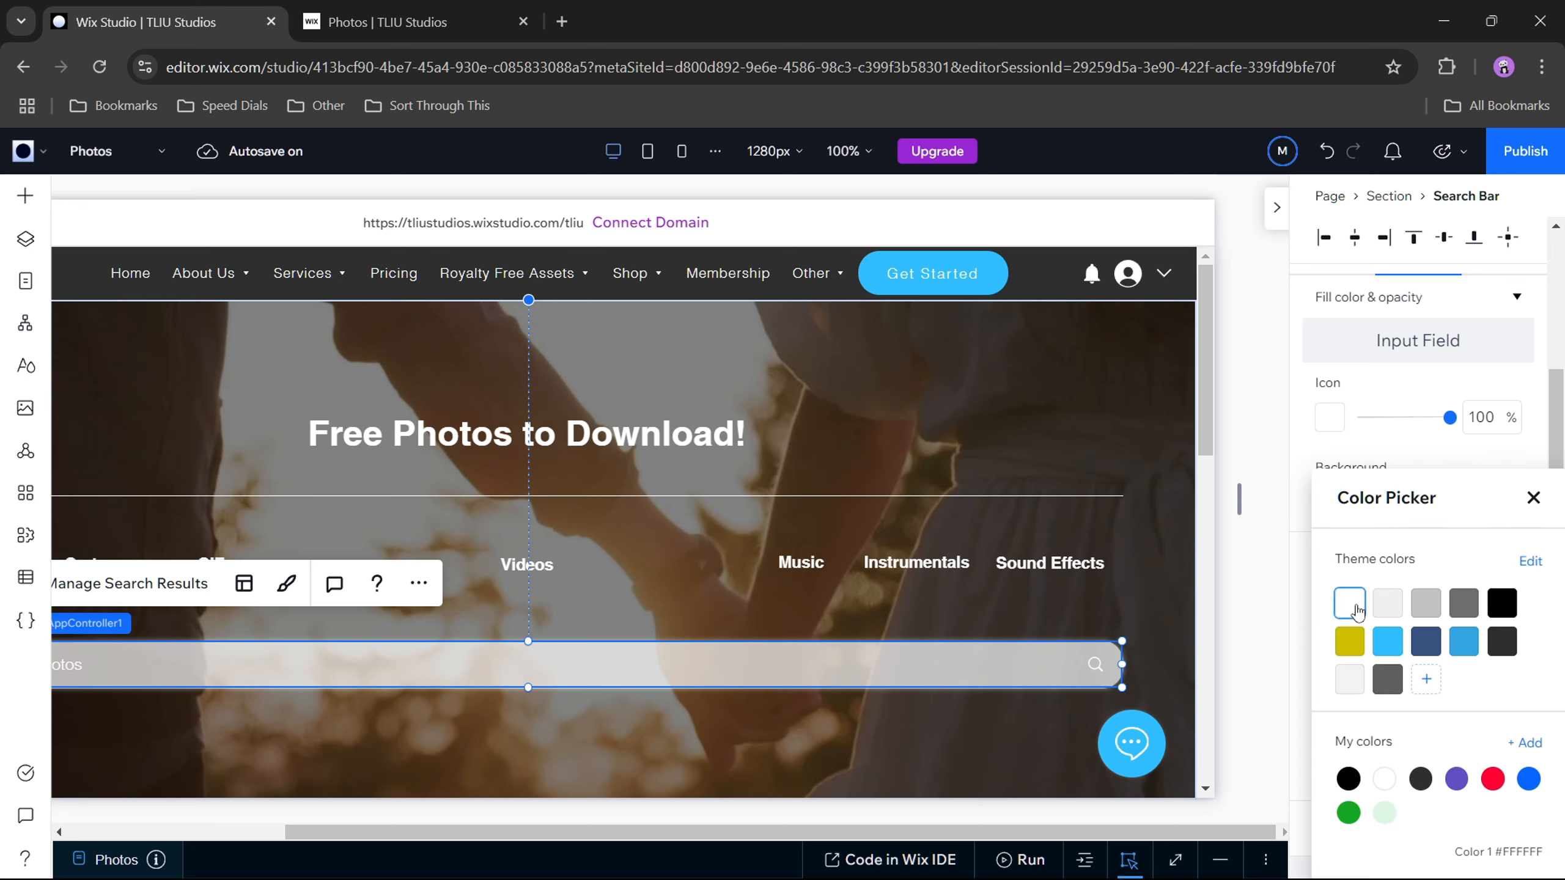
click(1306, 616)
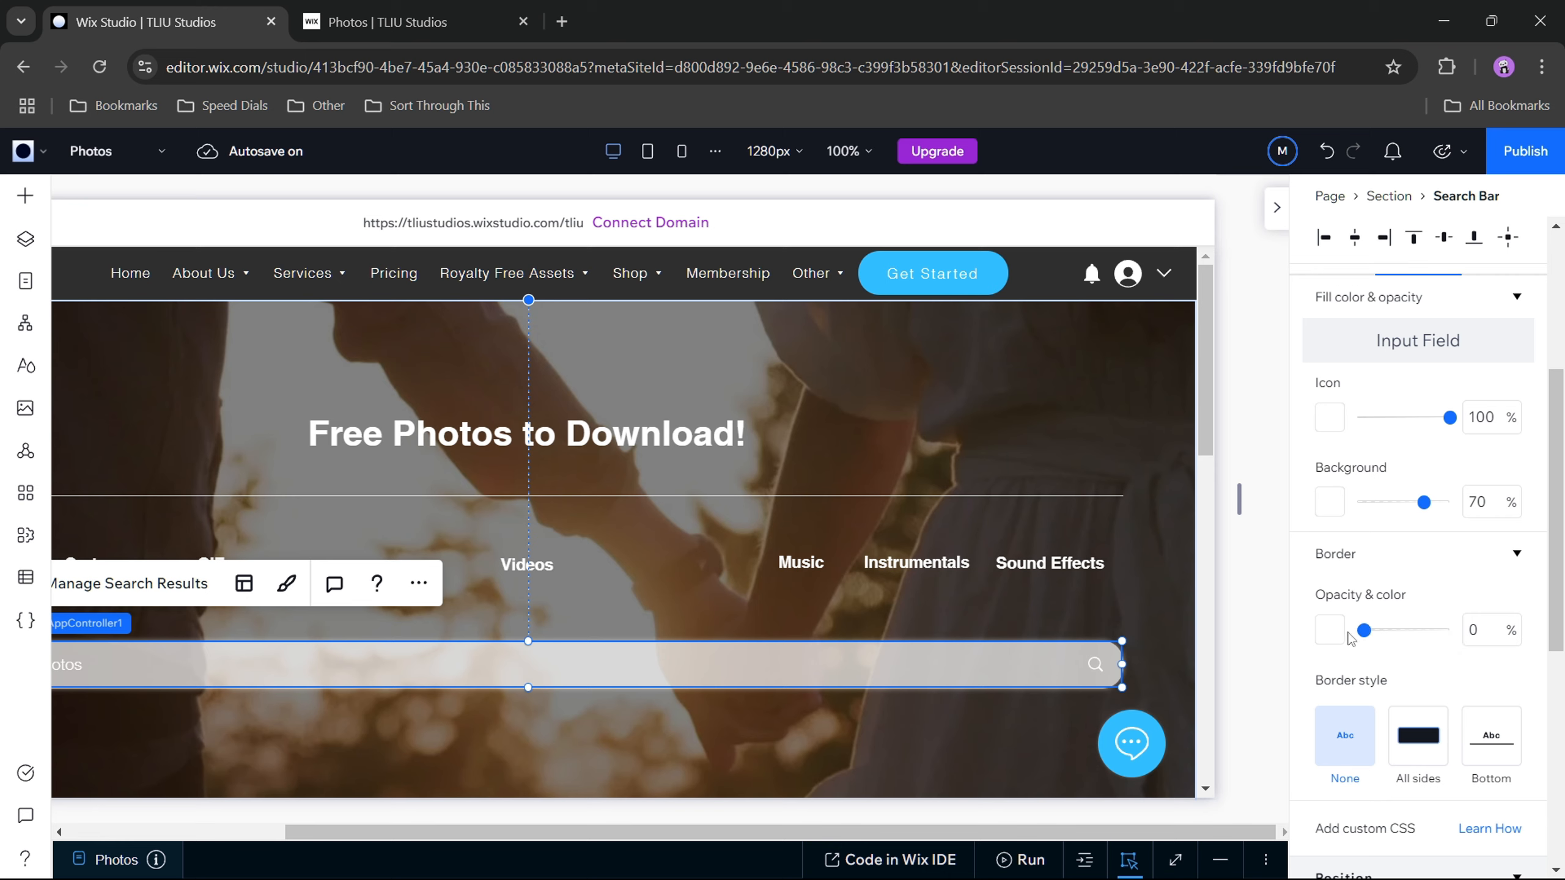
scroll(1302, 624, down, 1)
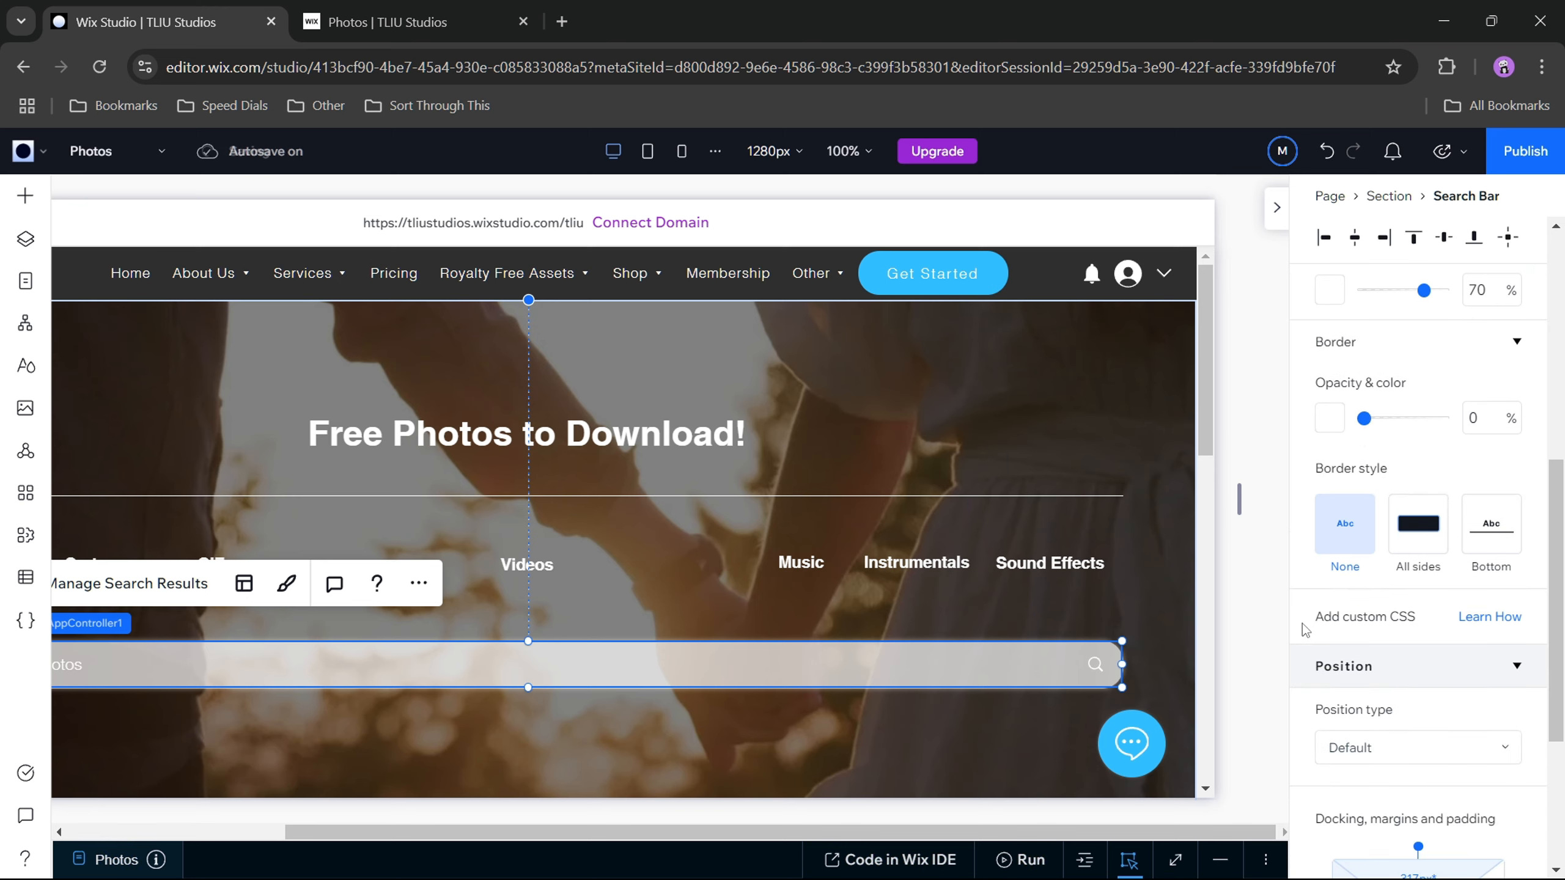
scroll(1303, 624, up, 5)
Step: Set the search bar's Focus background to white with 70% opacity
click(1499, 473)
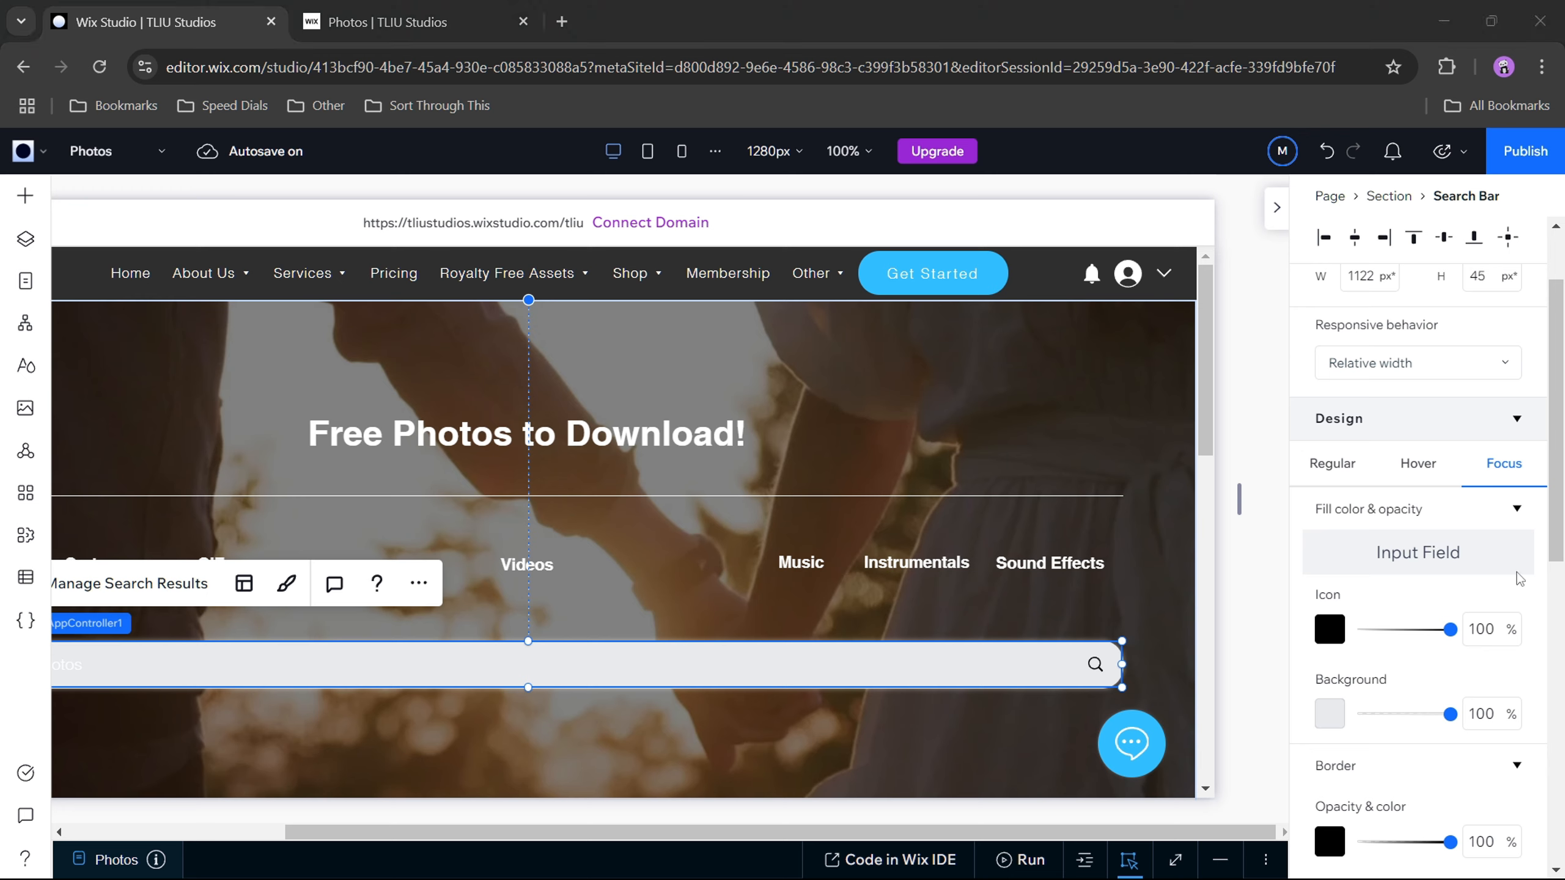
click(1329, 715)
click(1350, 604)
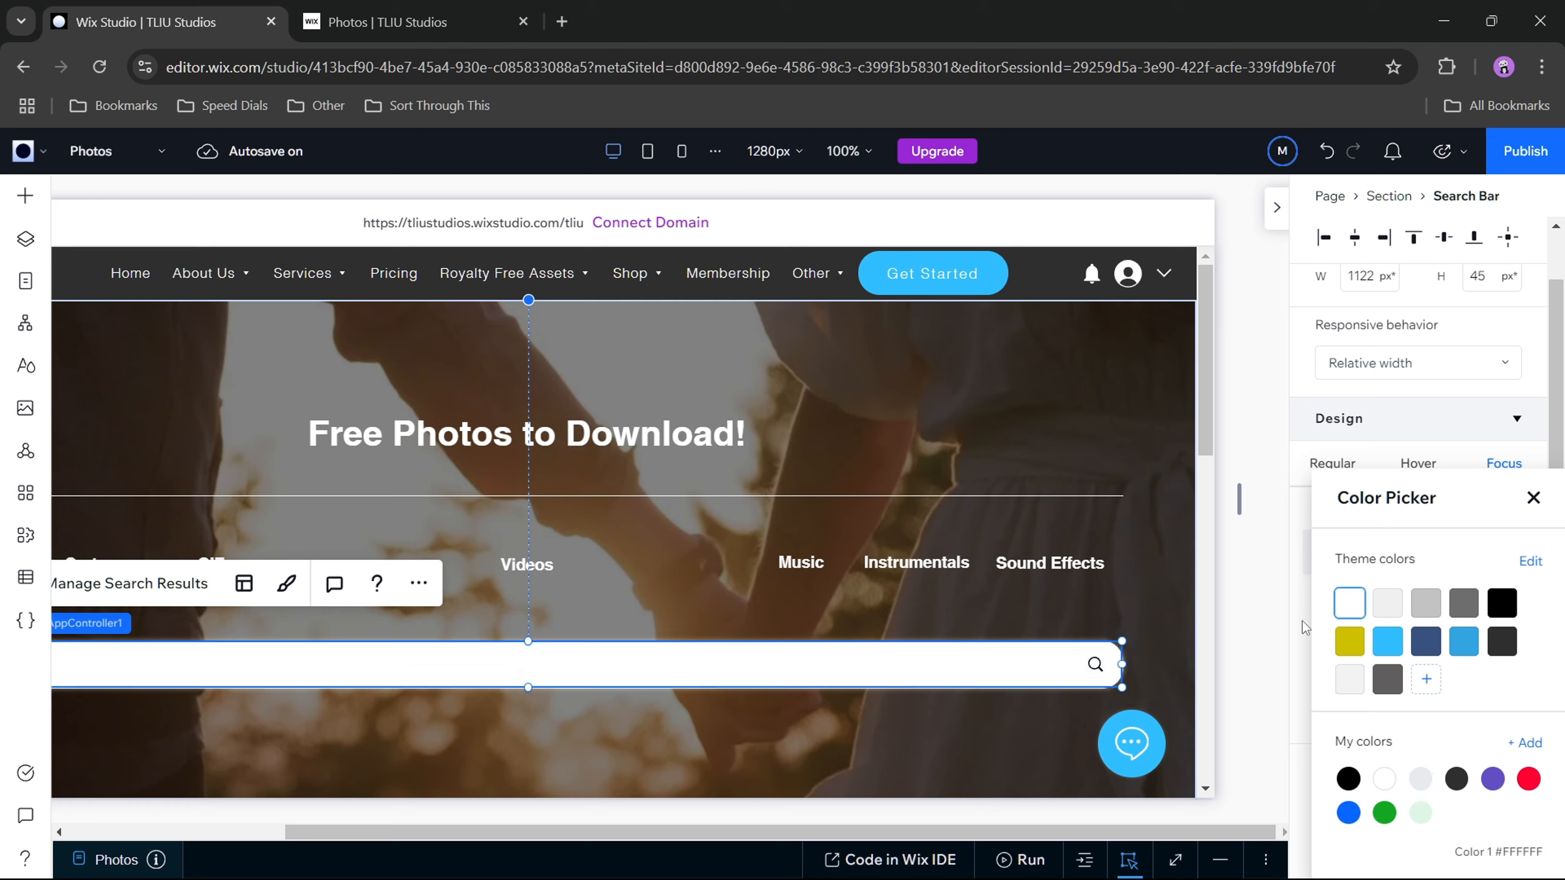
click(1472, 709)
text(70)
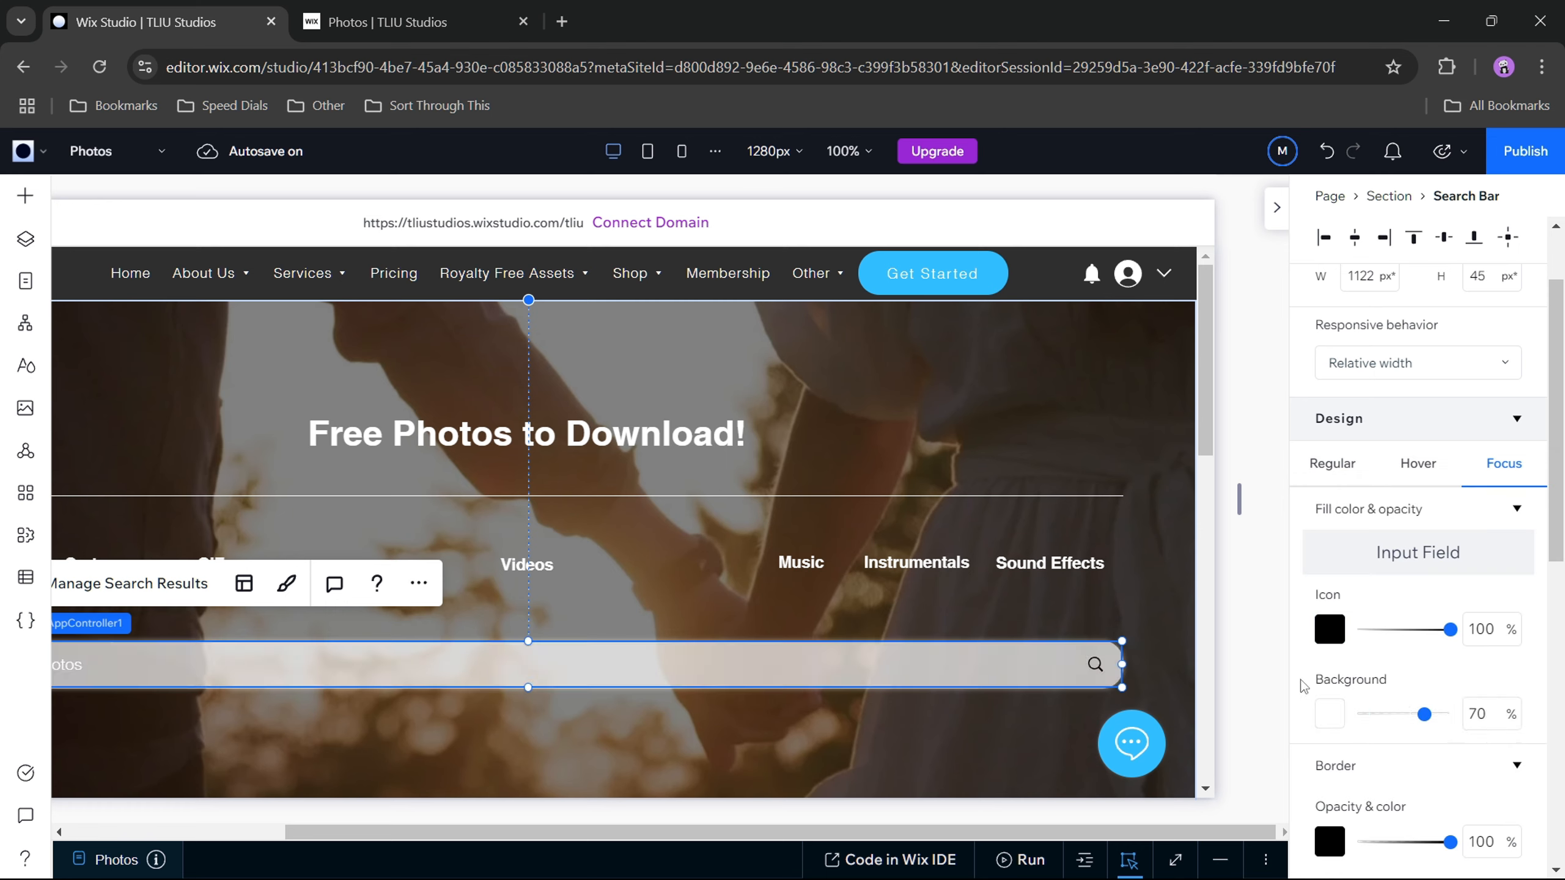
Step: Set the search bar's Focus icon color to white and check the border settings of that state
click(1331, 638)
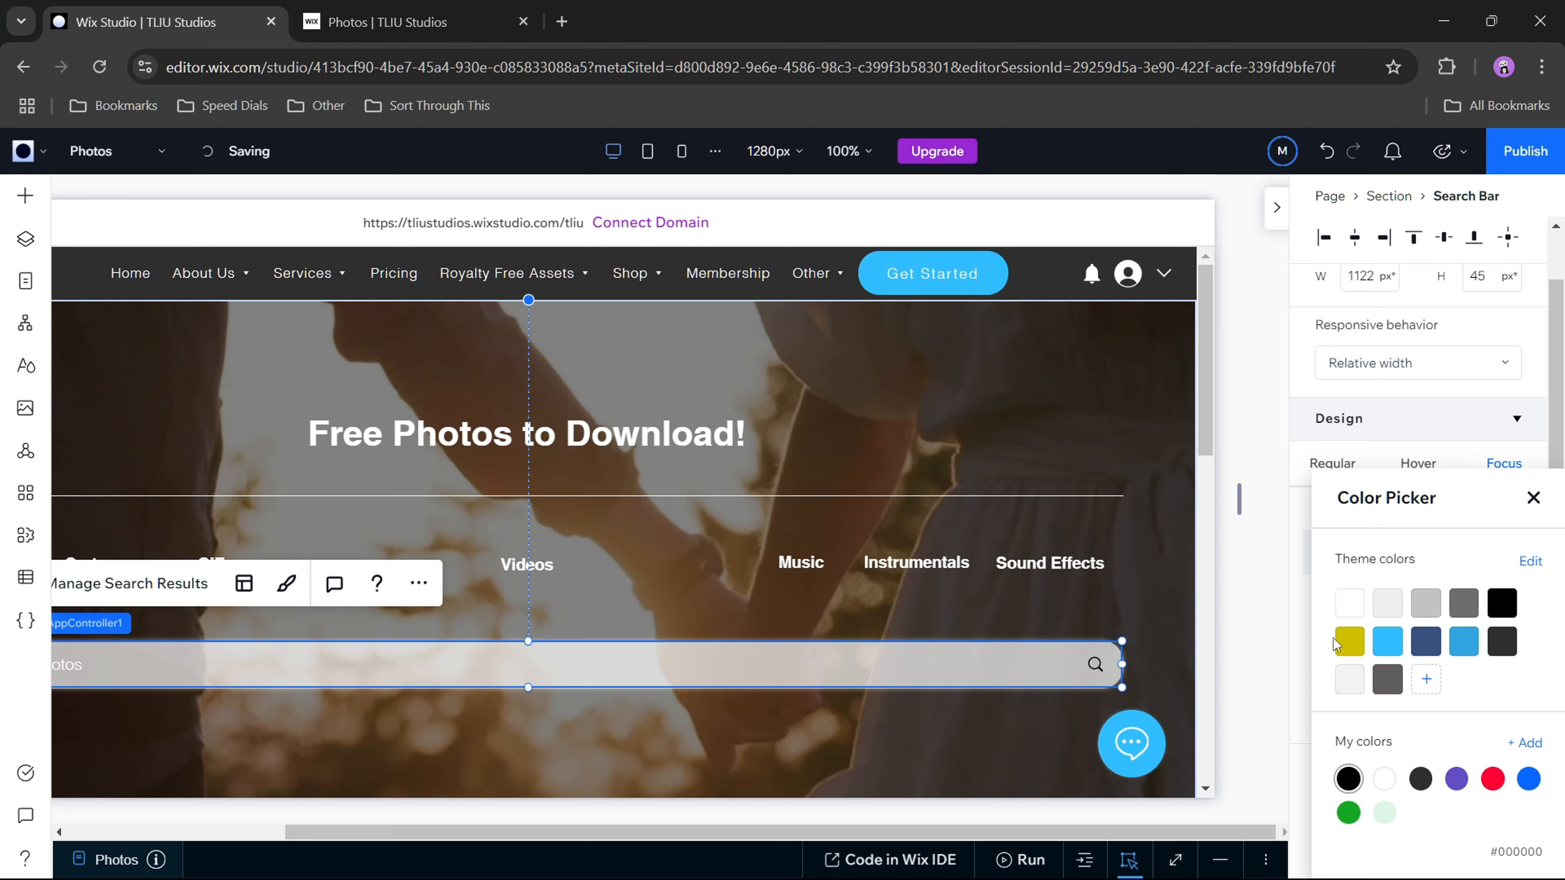
click(1297, 629)
scroll(1411, 679, down, 3)
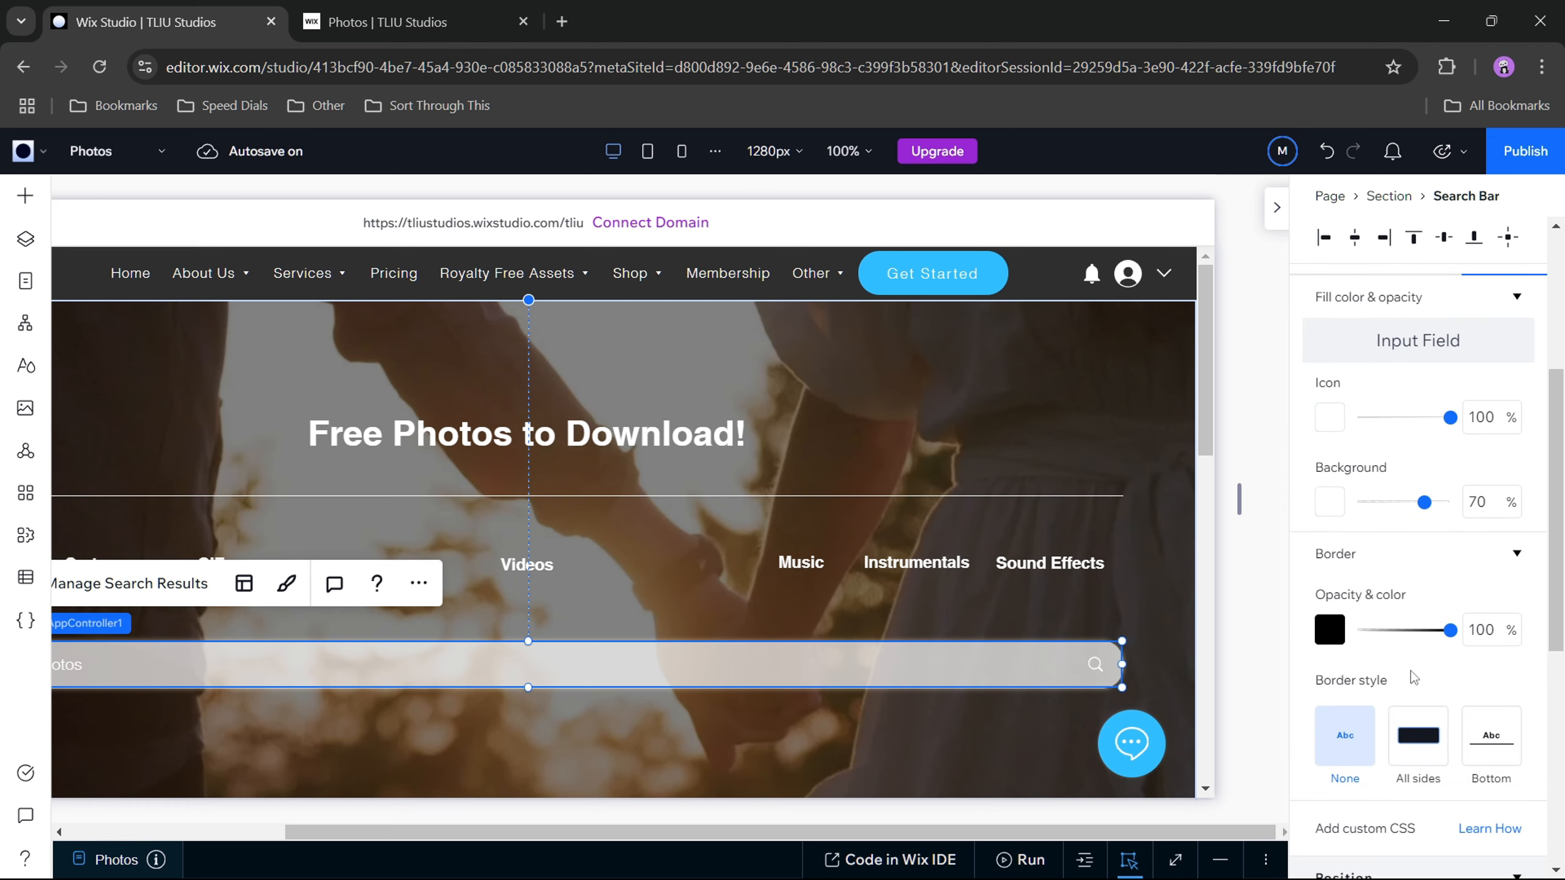
scroll(1413, 678, down, 2)
scroll(1381, 563, down, 2)
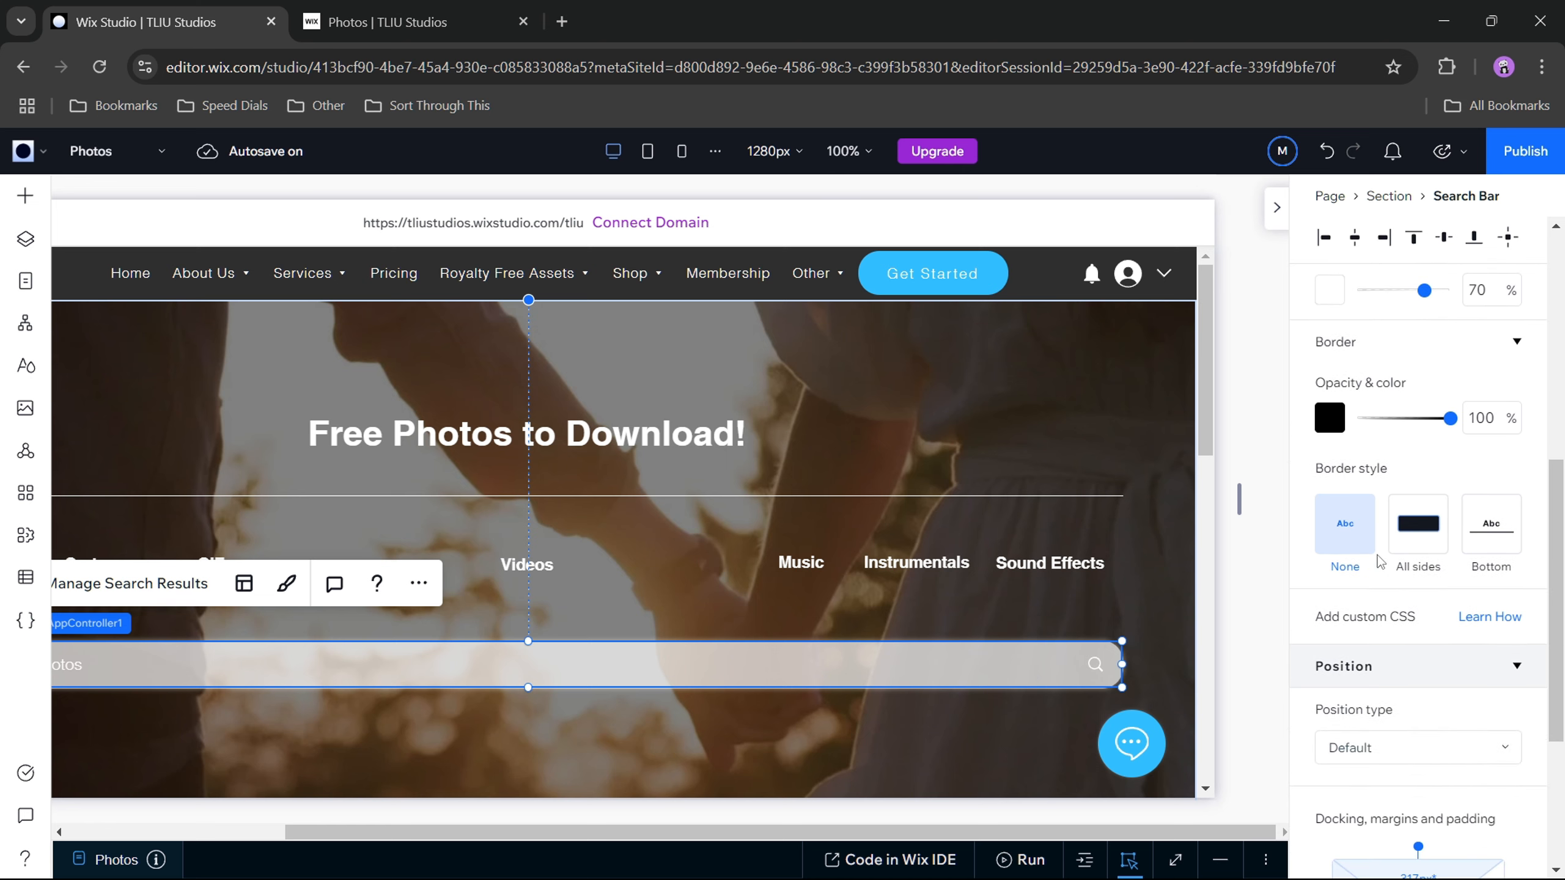
scroll(1381, 562, up, 10)
Step: Compare the search bar's updated Regular, Hover and Focus appearances on the canvas
click(1335, 570)
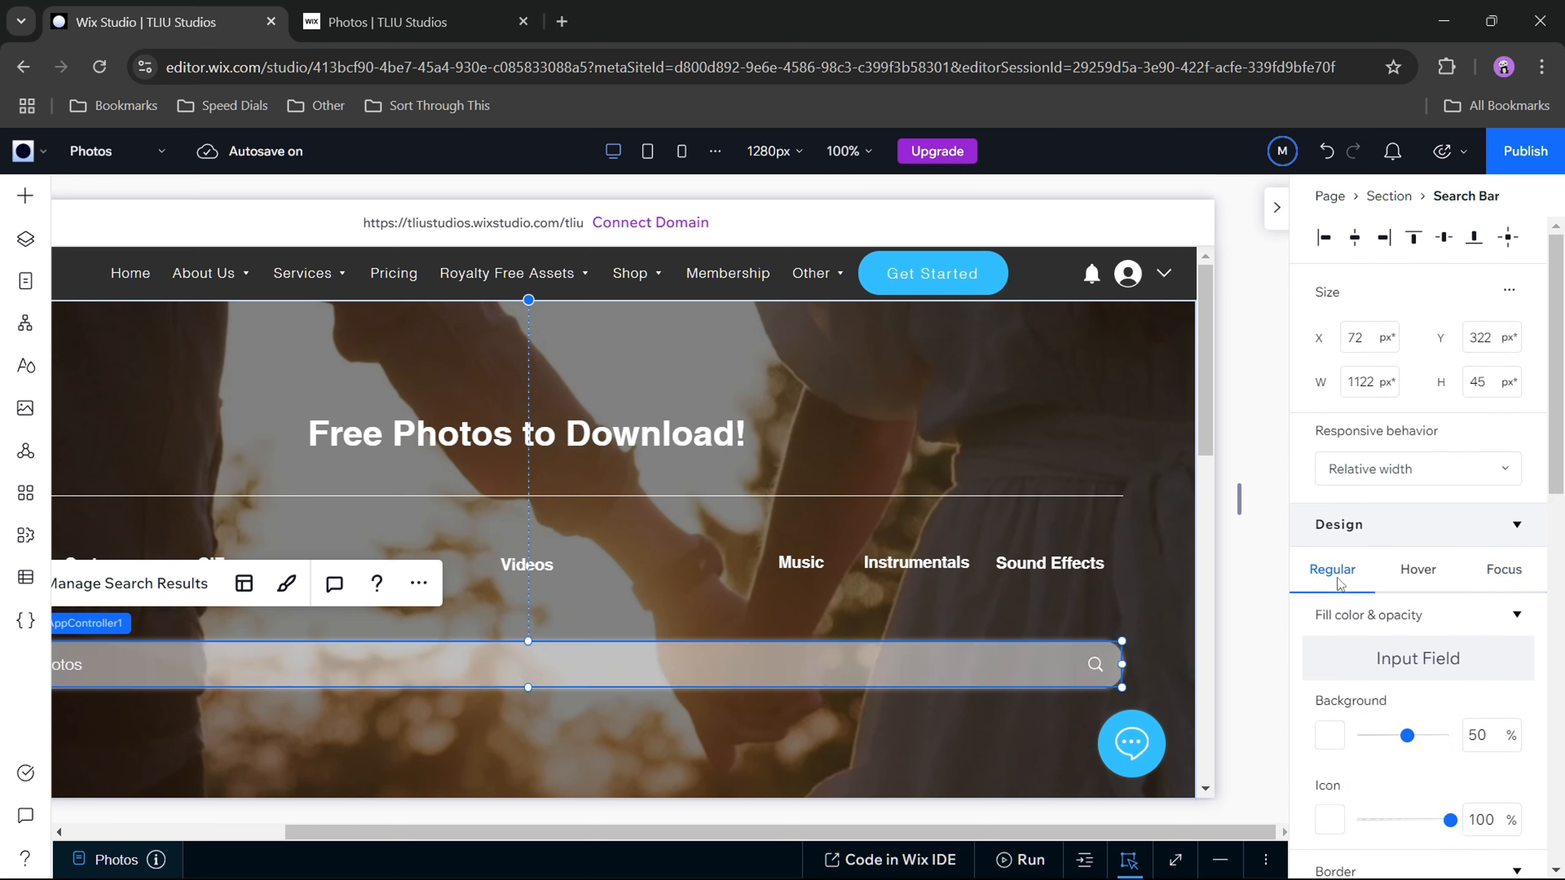
click(1418, 571)
click(1503, 570)
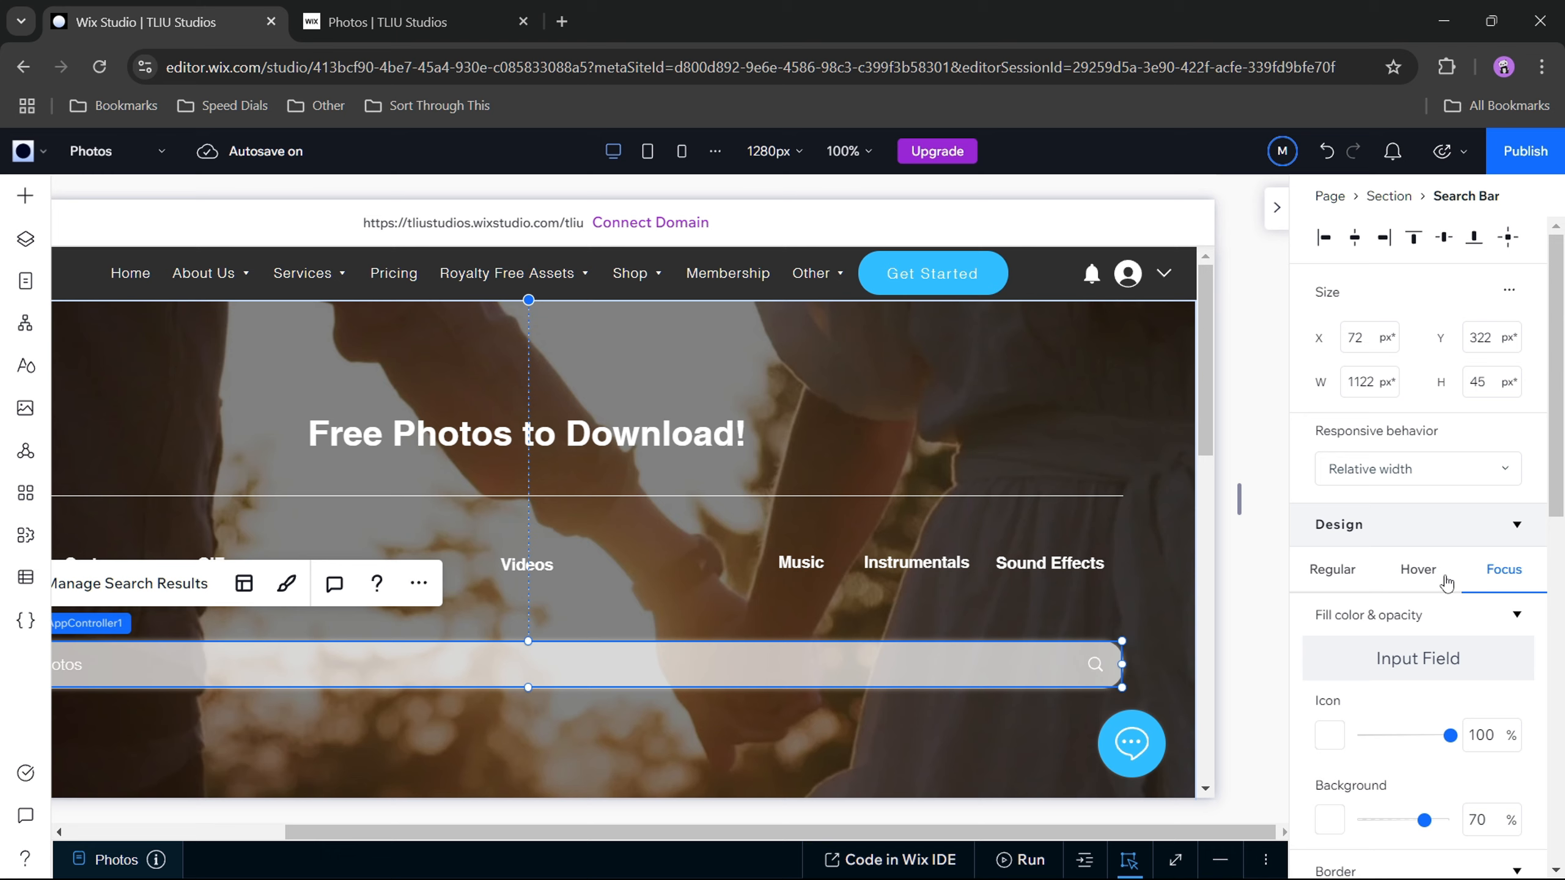
click(1346, 584)
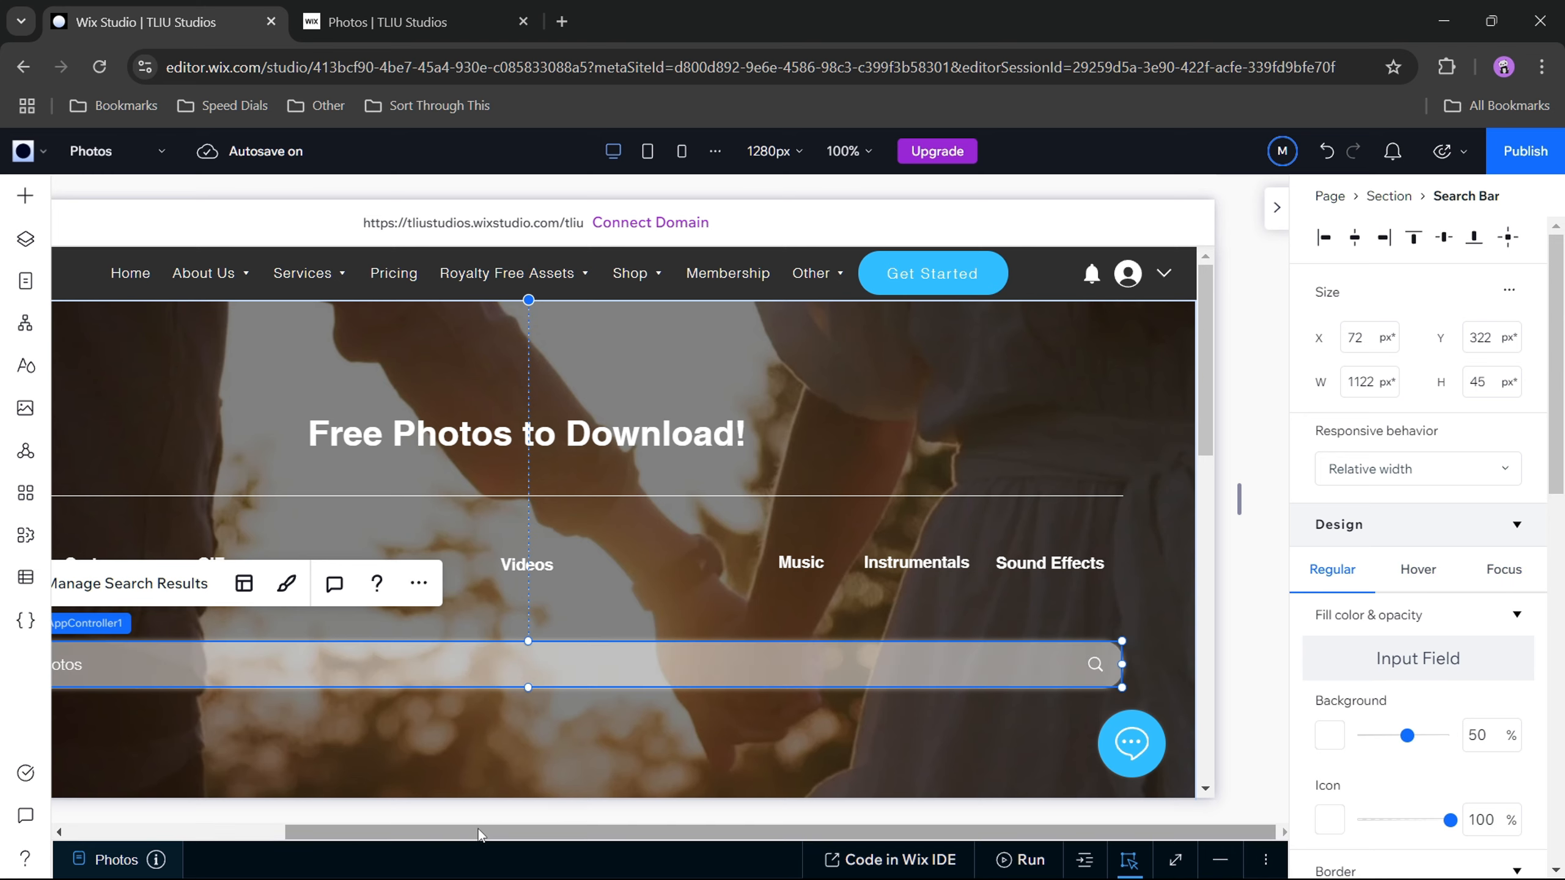
Step: Select the hero section instead of the search bar, and switch to the published Photos page preview
drag(478, 829, 277, 820)
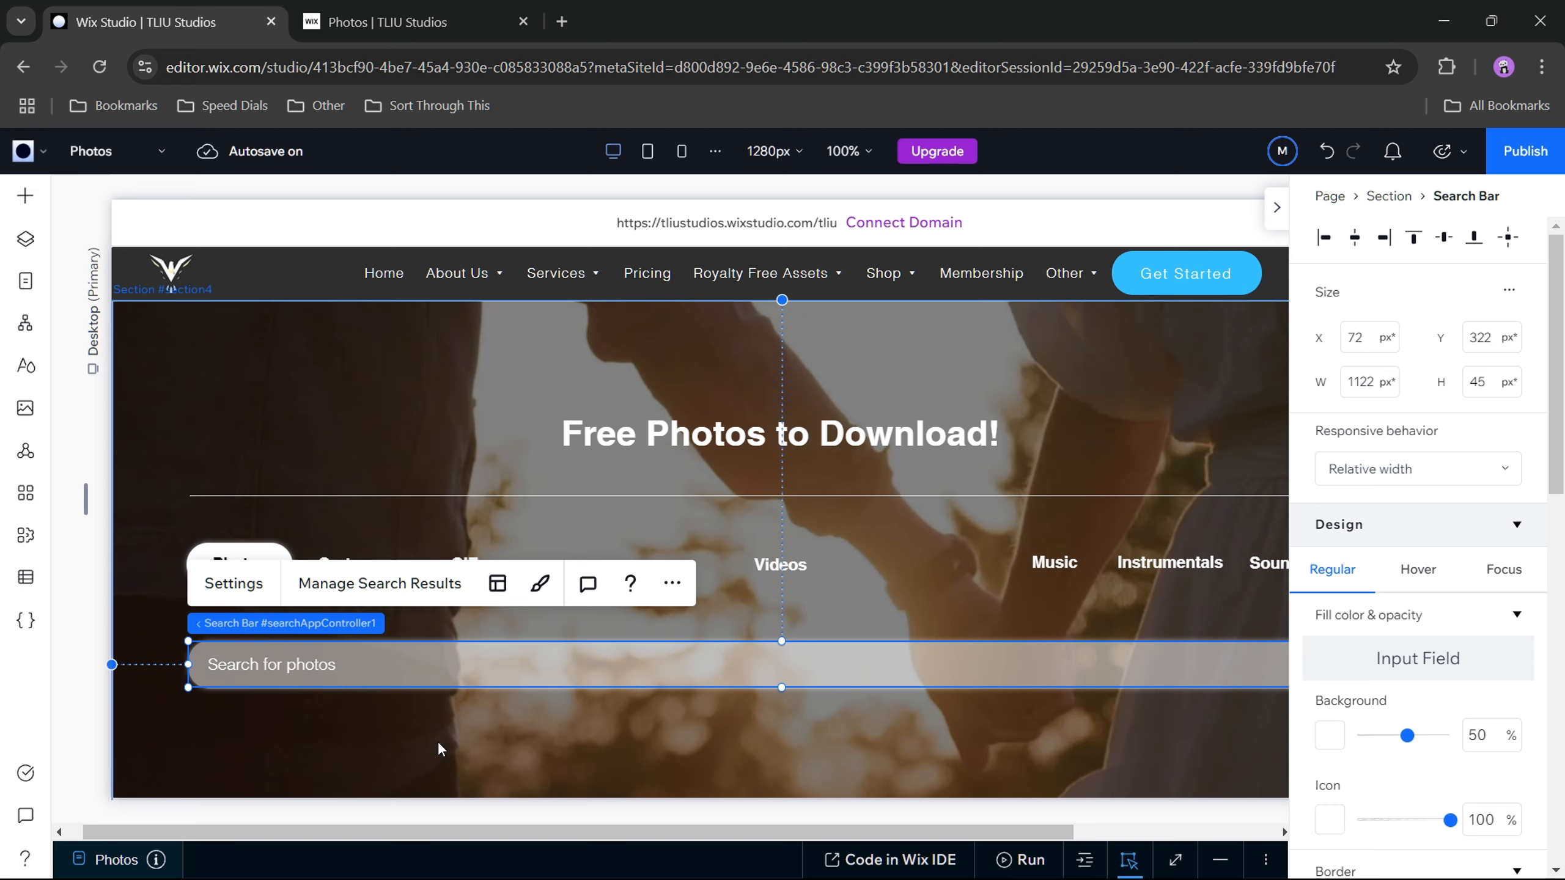
click(582, 727)
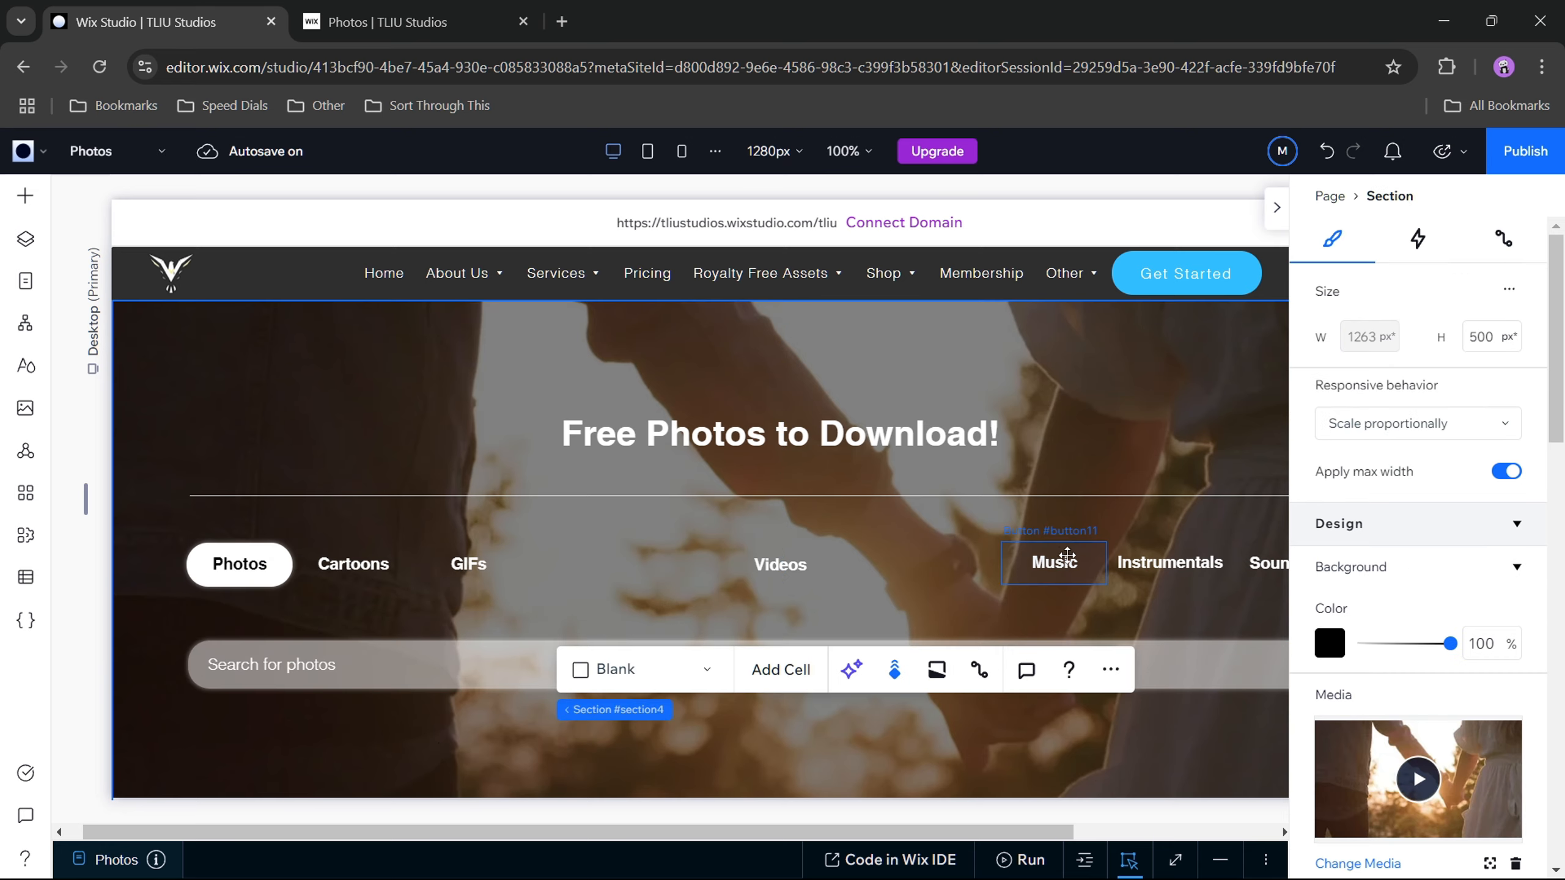
click(427, 25)
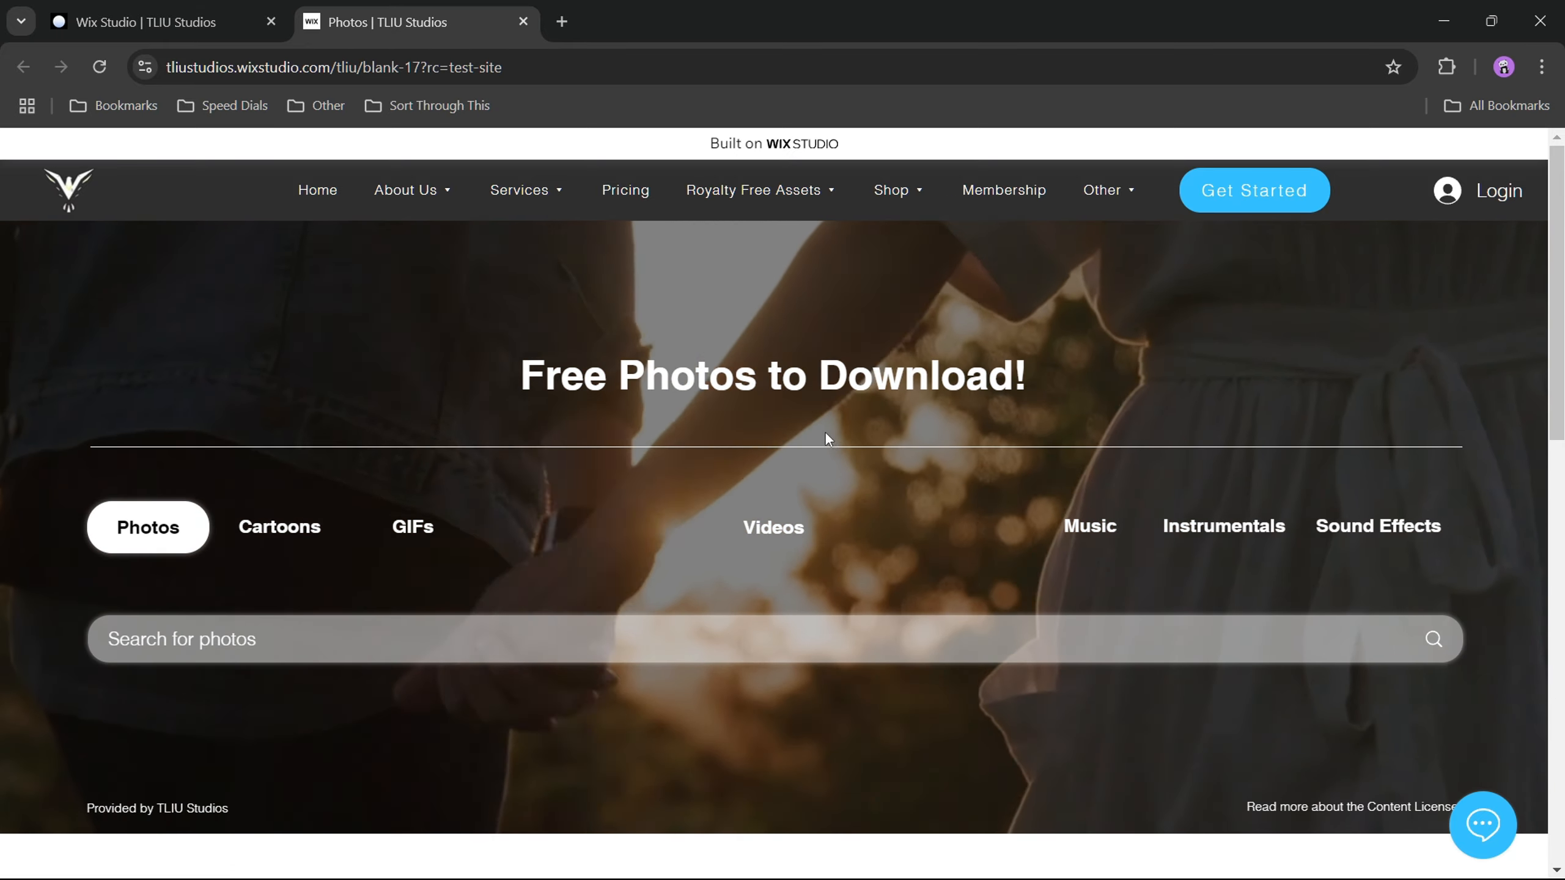
Step: Back in the Wix Studio editor, move the divider line up beneath the heading, then shift the category buttons, search bar and credit texts up
click(196, 25)
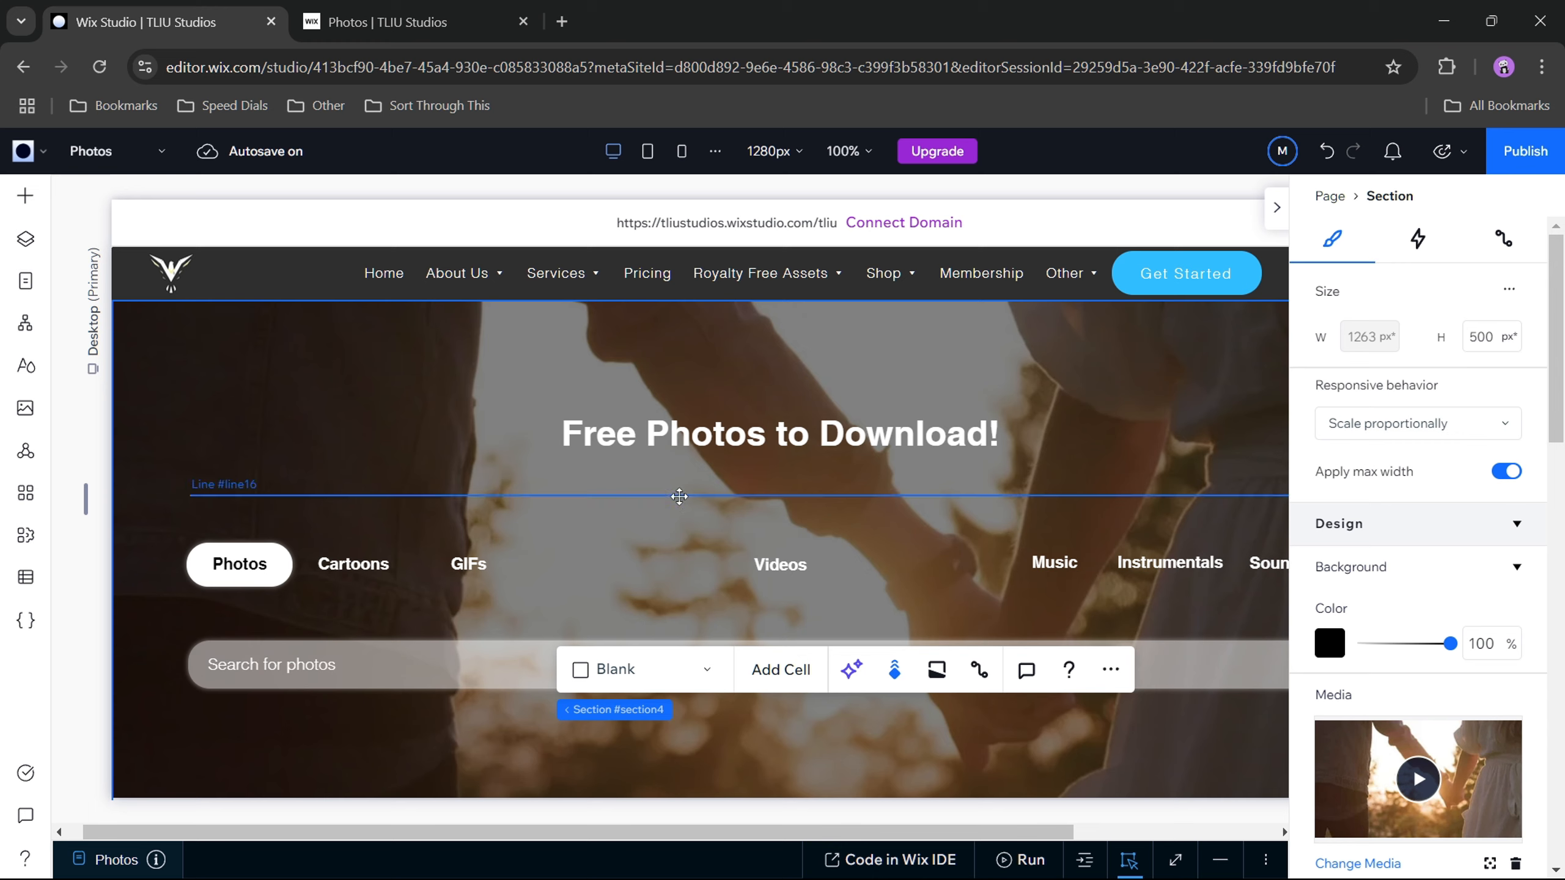
drag(679, 496, 682, 466)
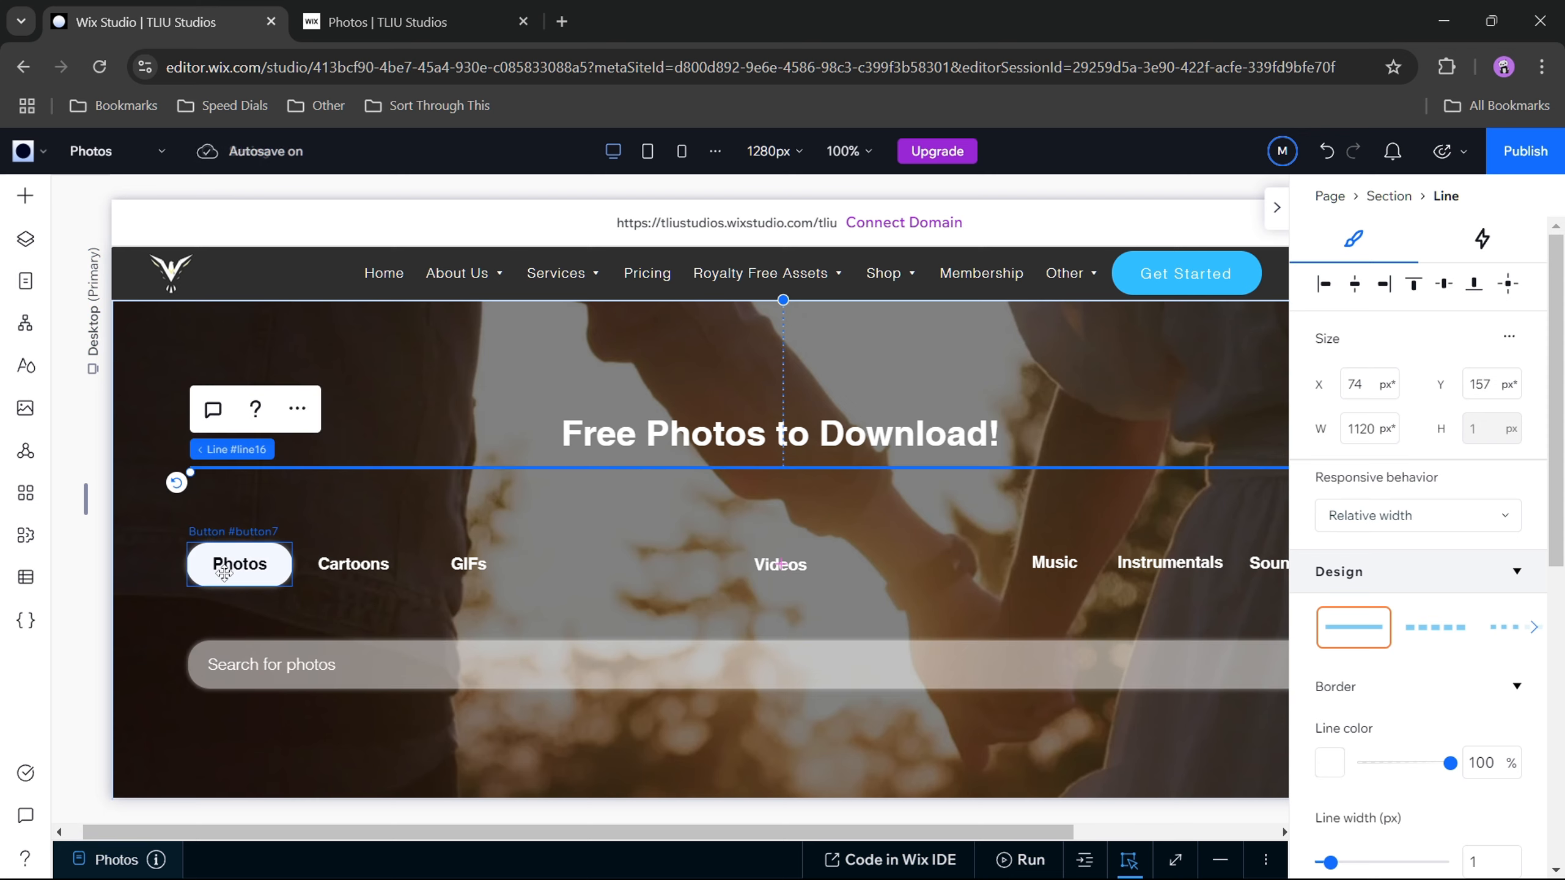
drag(175, 558, 1498, 715)
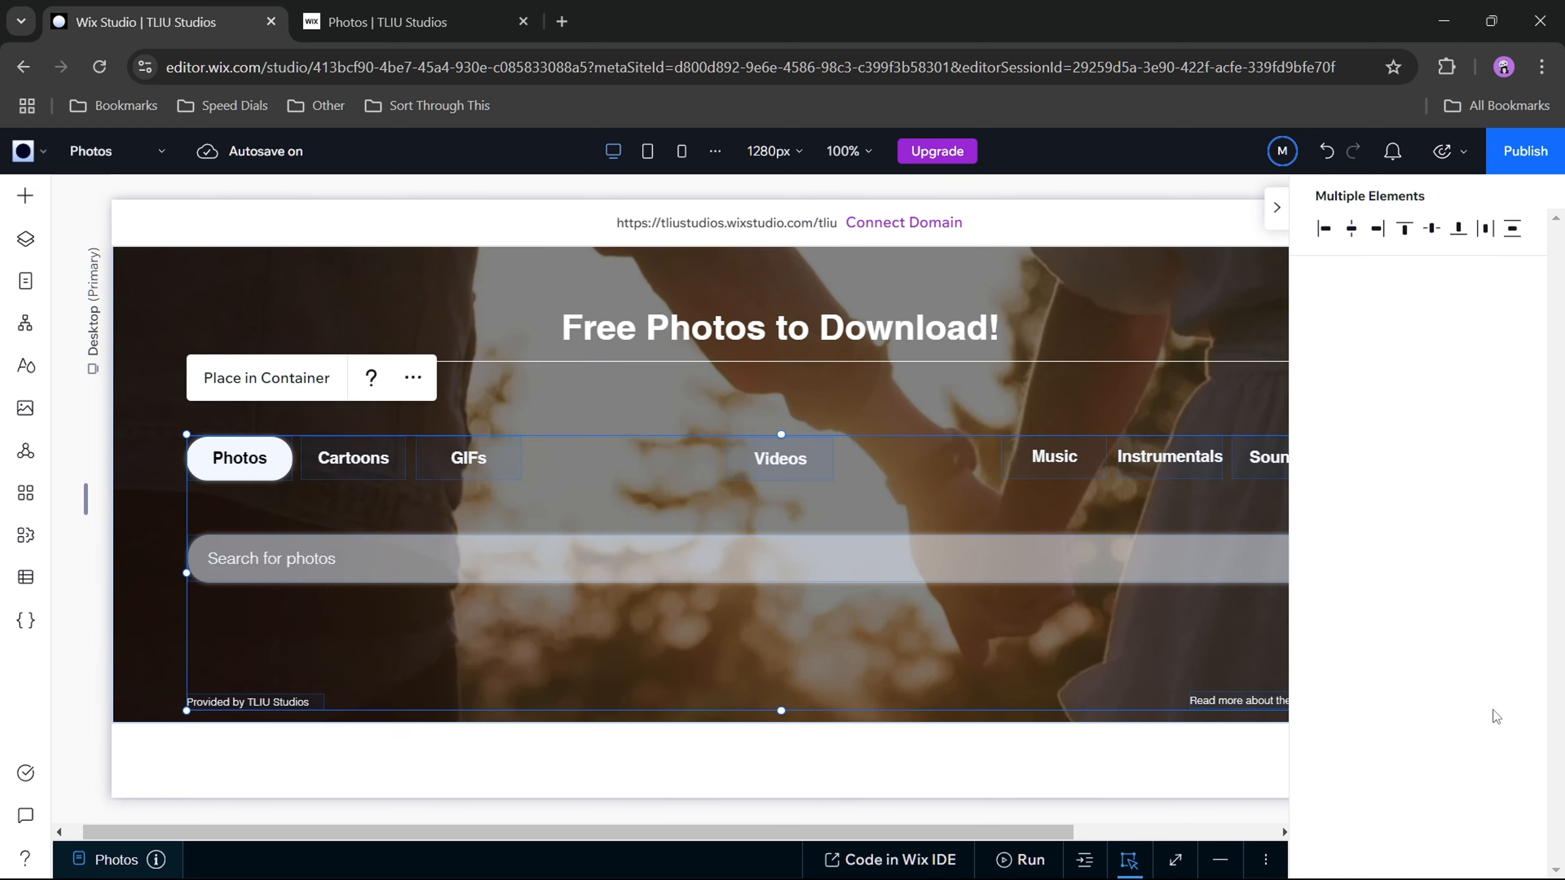
click(1276, 208)
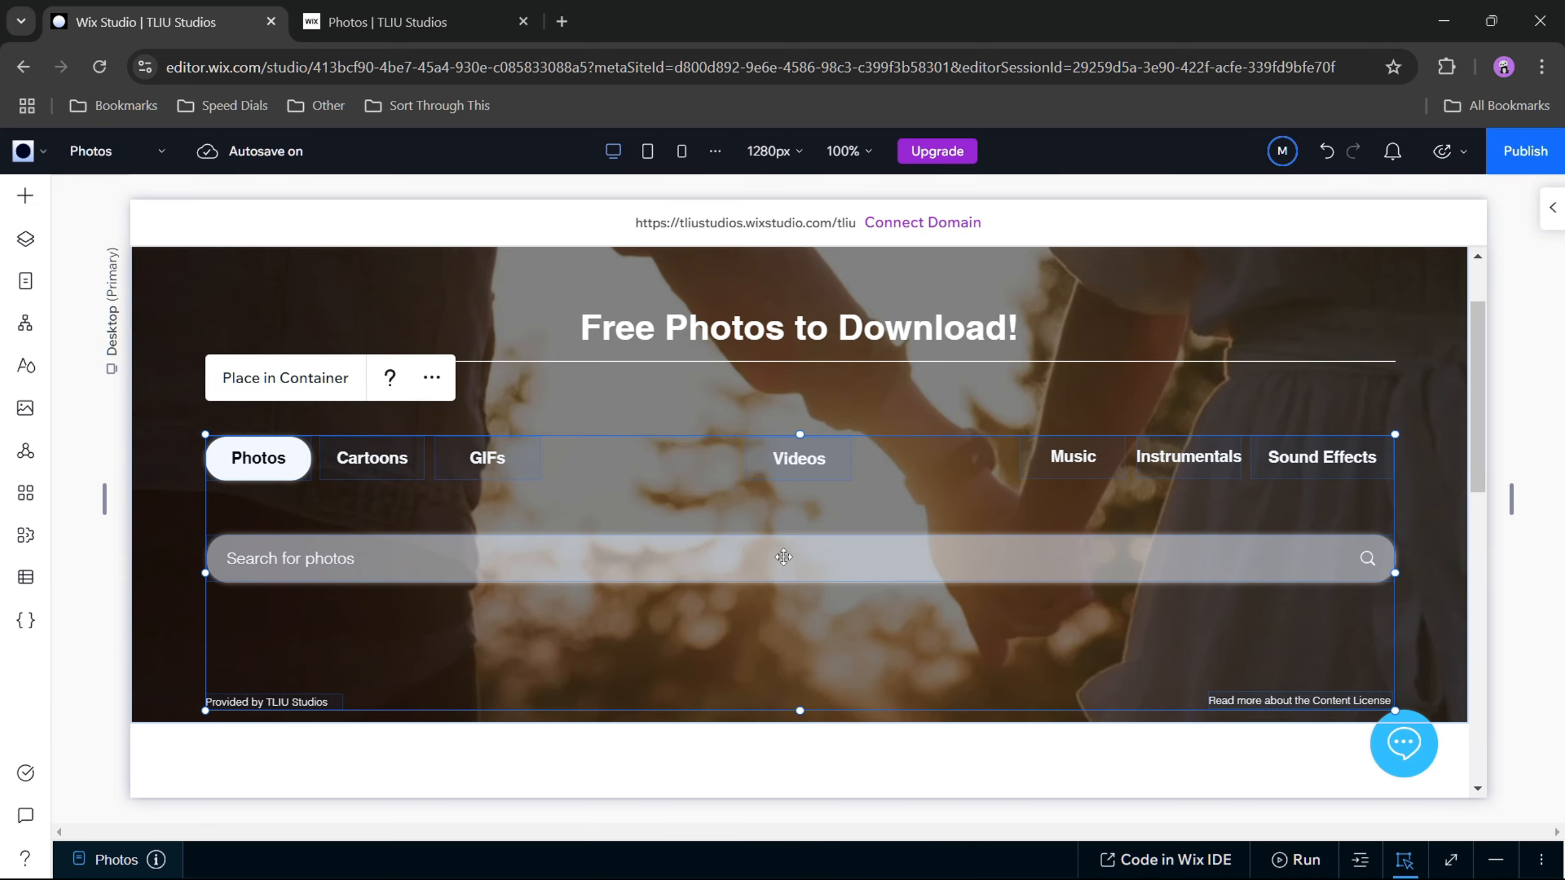
drag(783, 554, 780, 493)
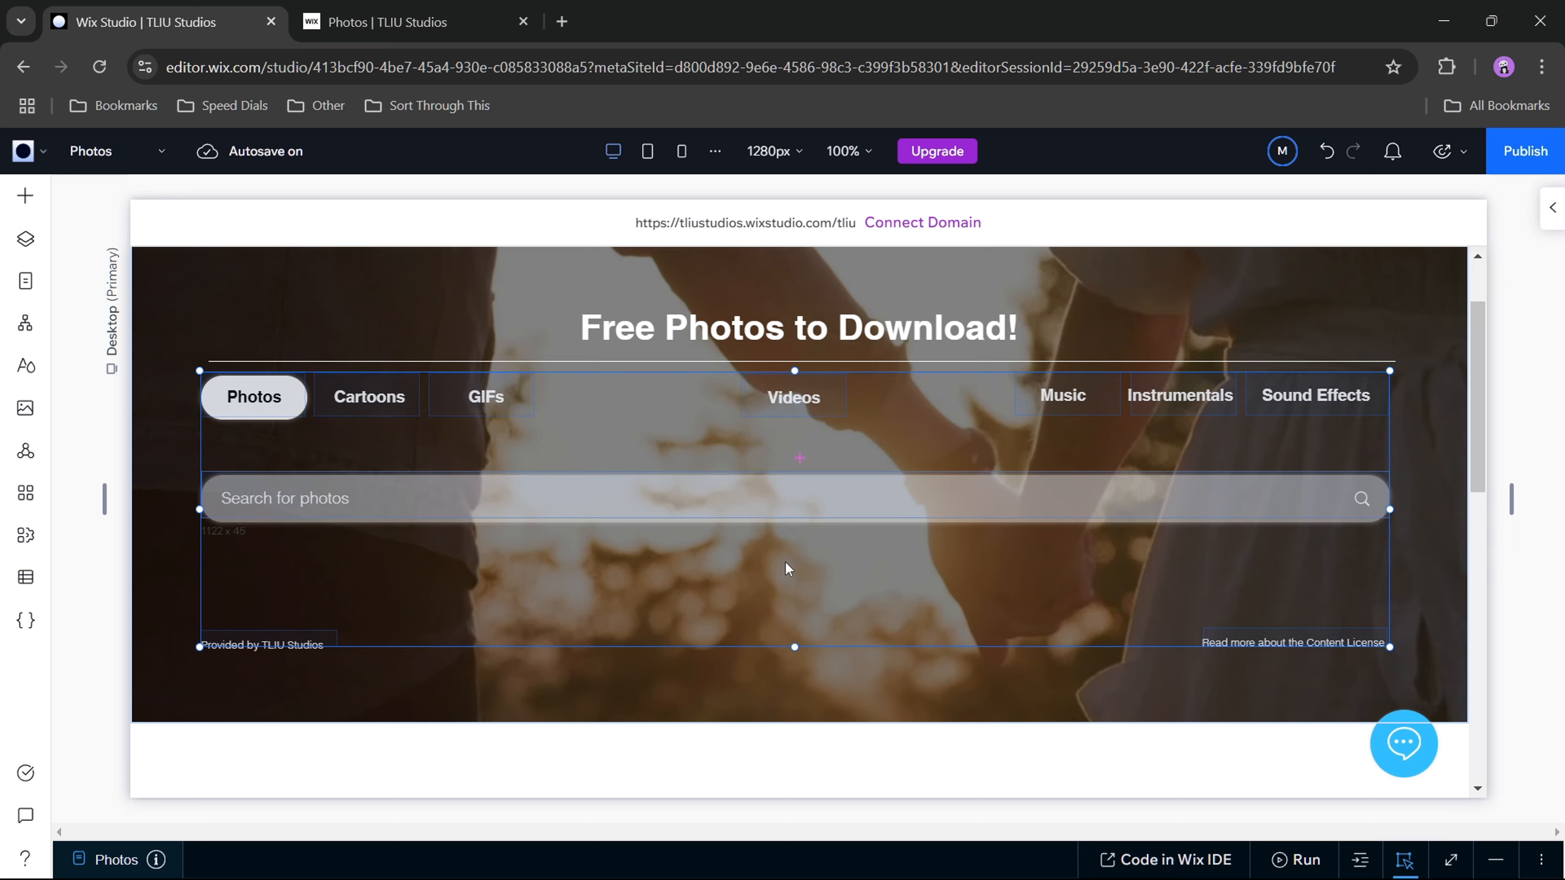
click(787, 563)
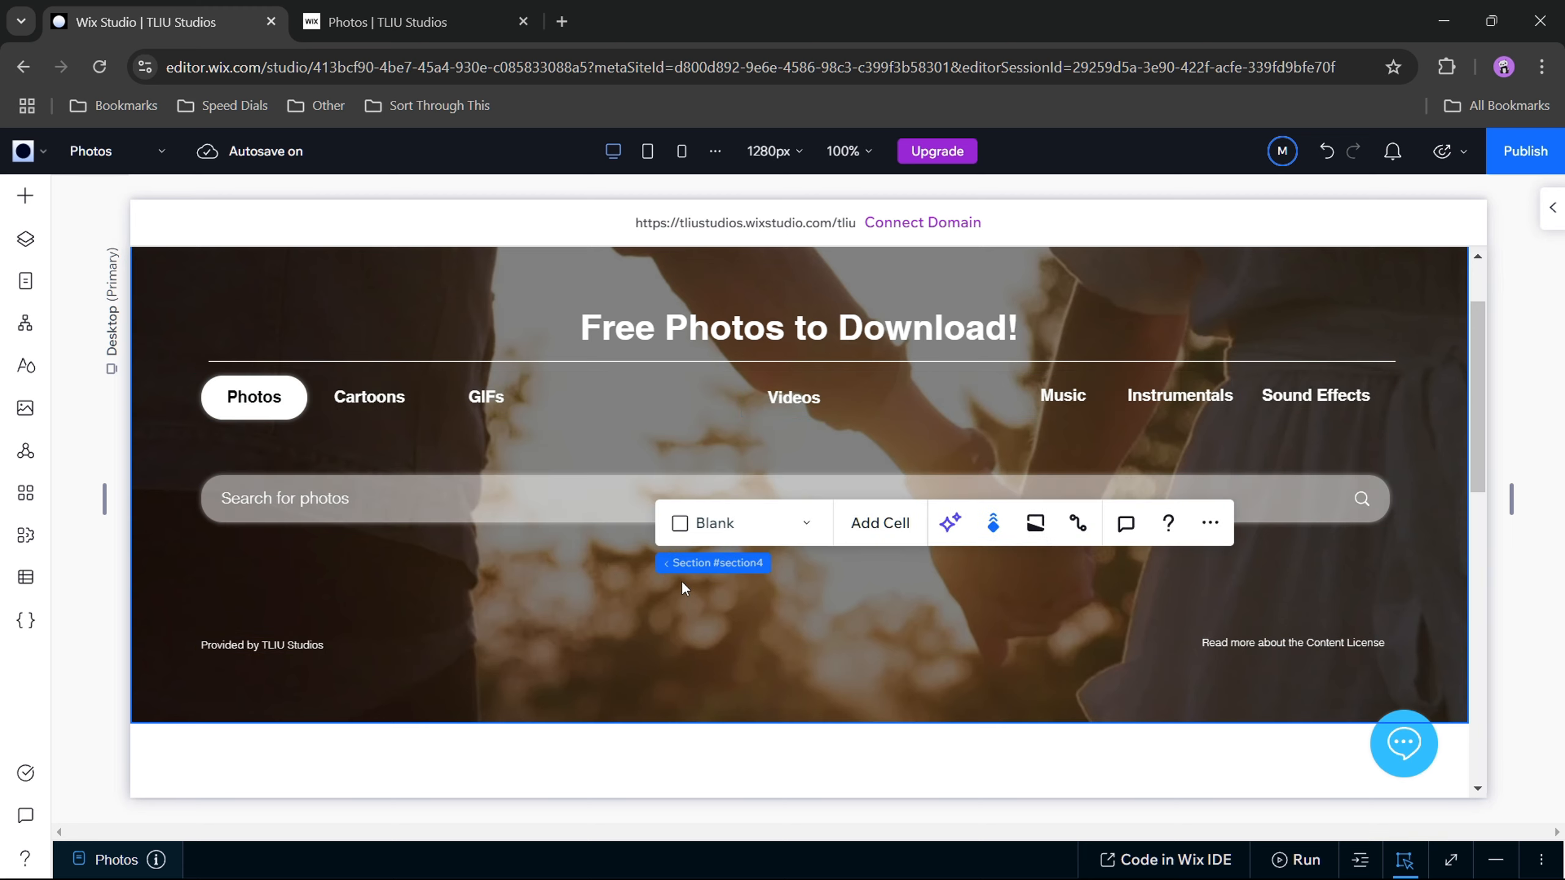
Step: Move the search bar up close beneath the category buttons, aligned with the heading and centered horizontally in the hero section
click(572, 509)
drag(572, 510, 566, 470)
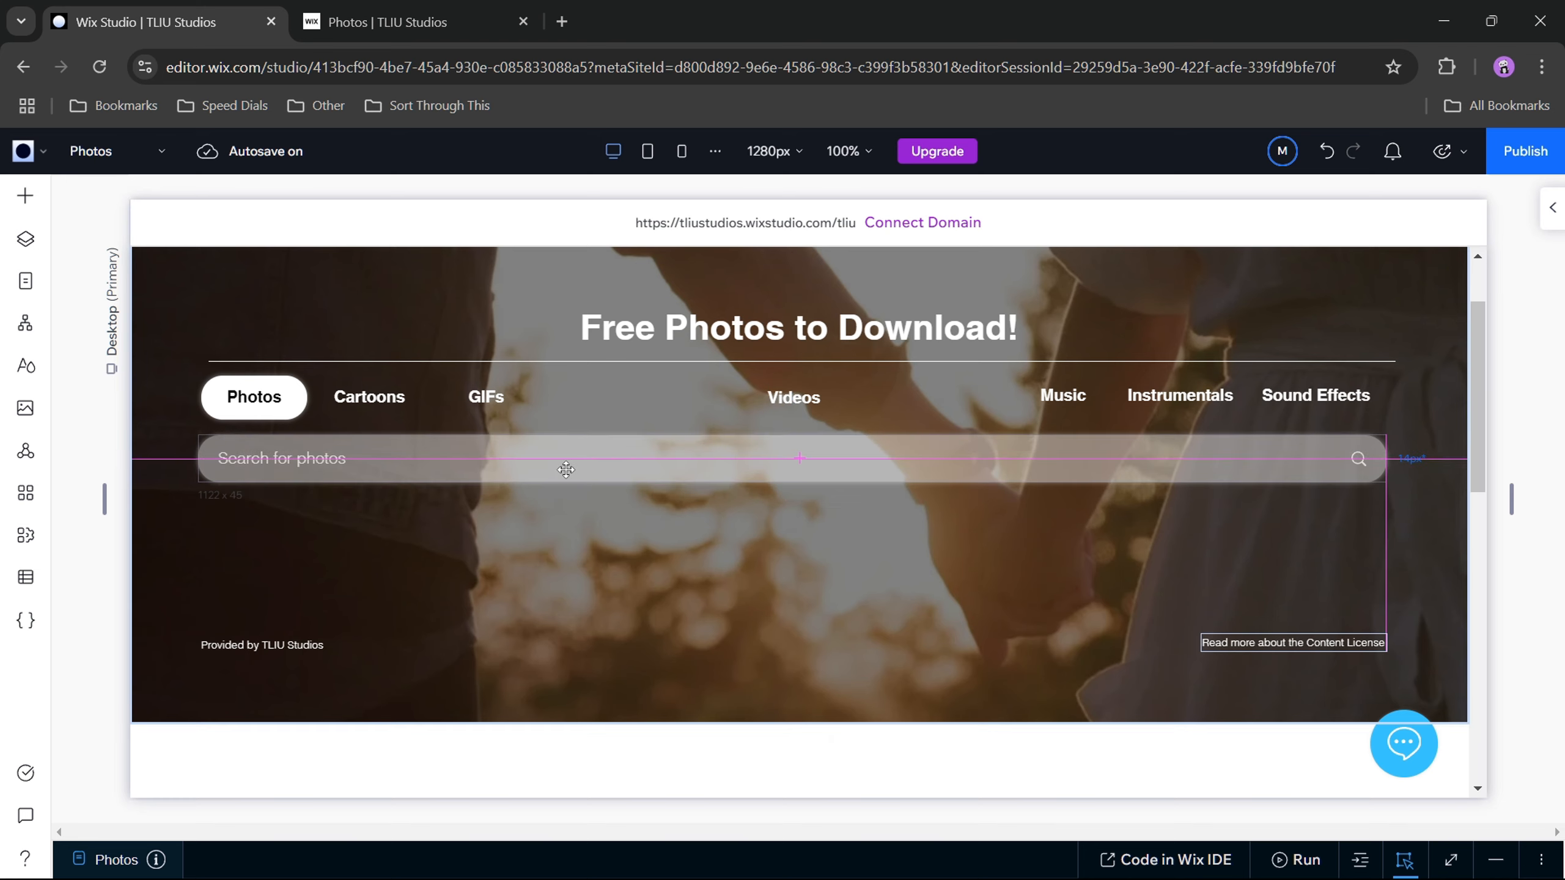
drag(568, 469, 577, 470)
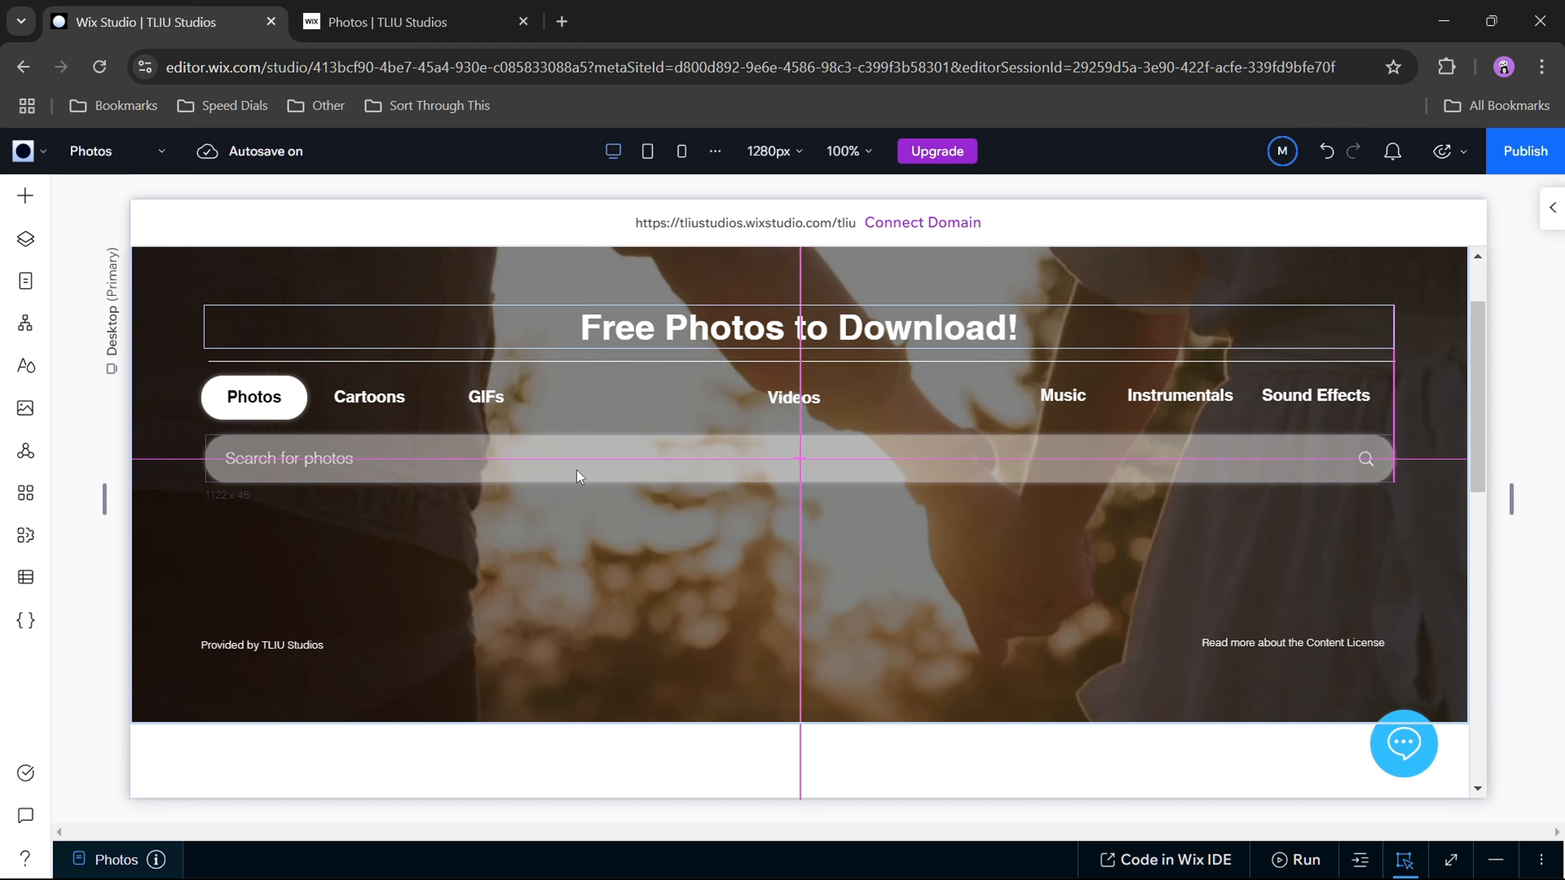
drag(577, 469, 577, 470)
scroll(816, 559, up, 2)
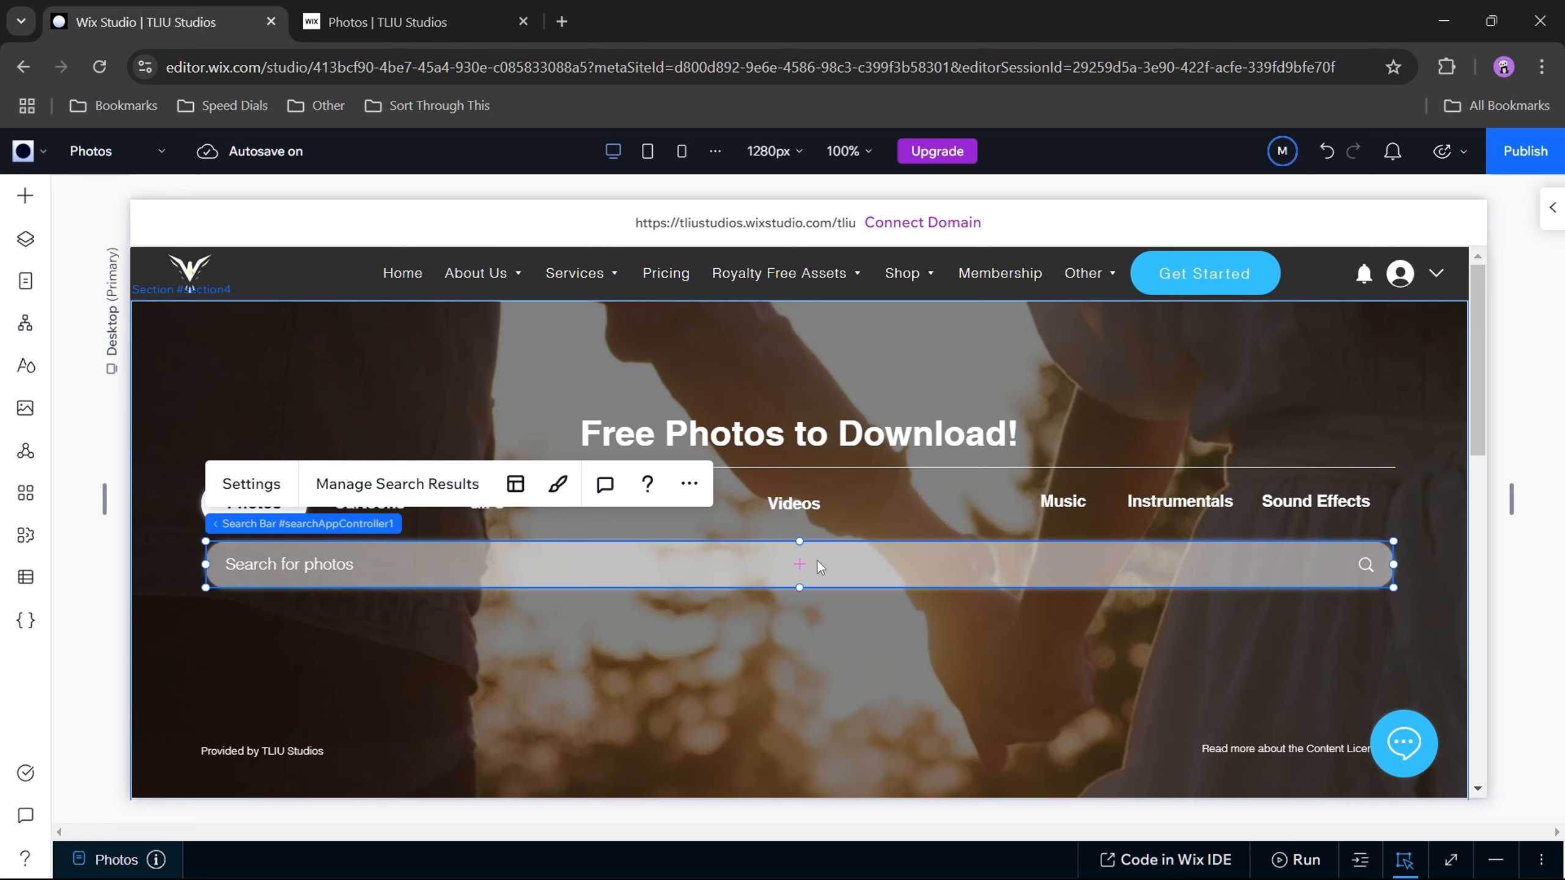
scroll(817, 561, down, 2)
click(817, 560)
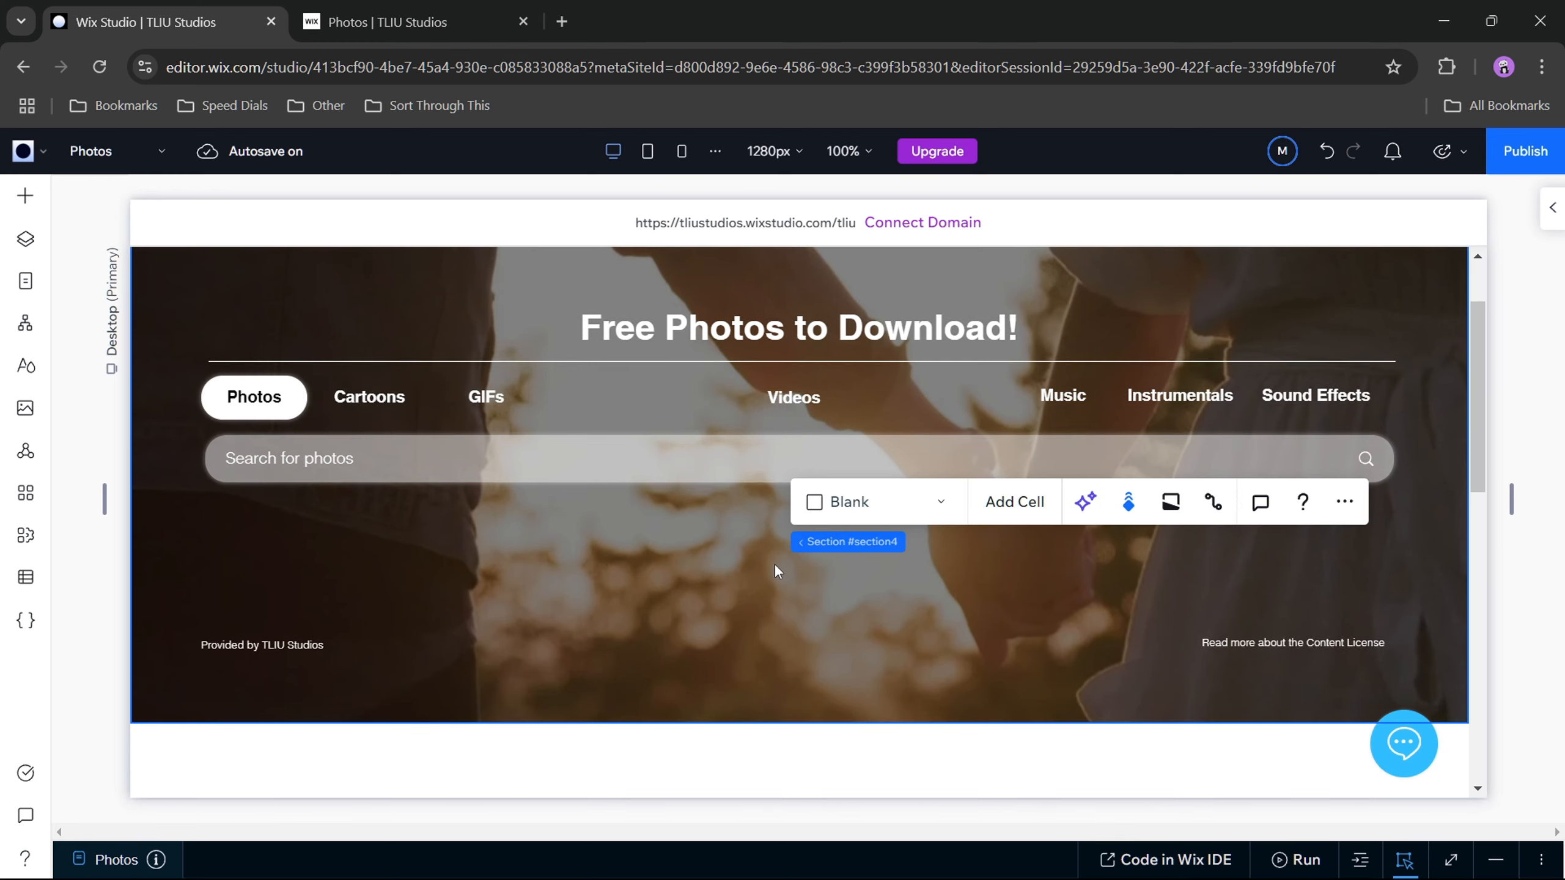
Step: Shorten the hero section to a height of about 440 px so its lower edge sits just under the credit texts
scroll(591, 551, up, 2)
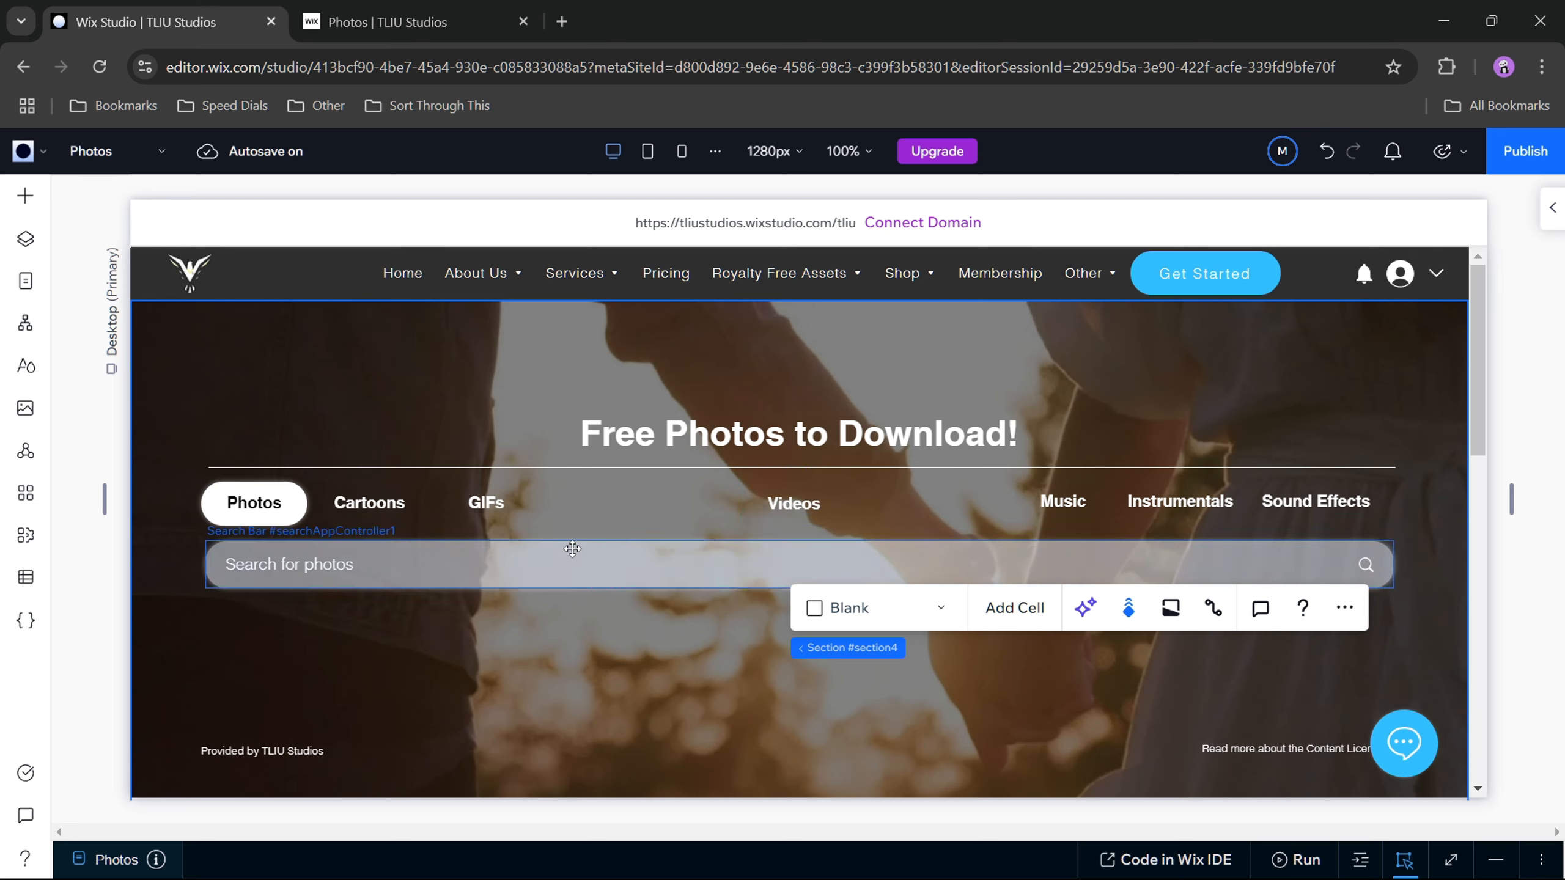
scroll(572, 549, down, 2)
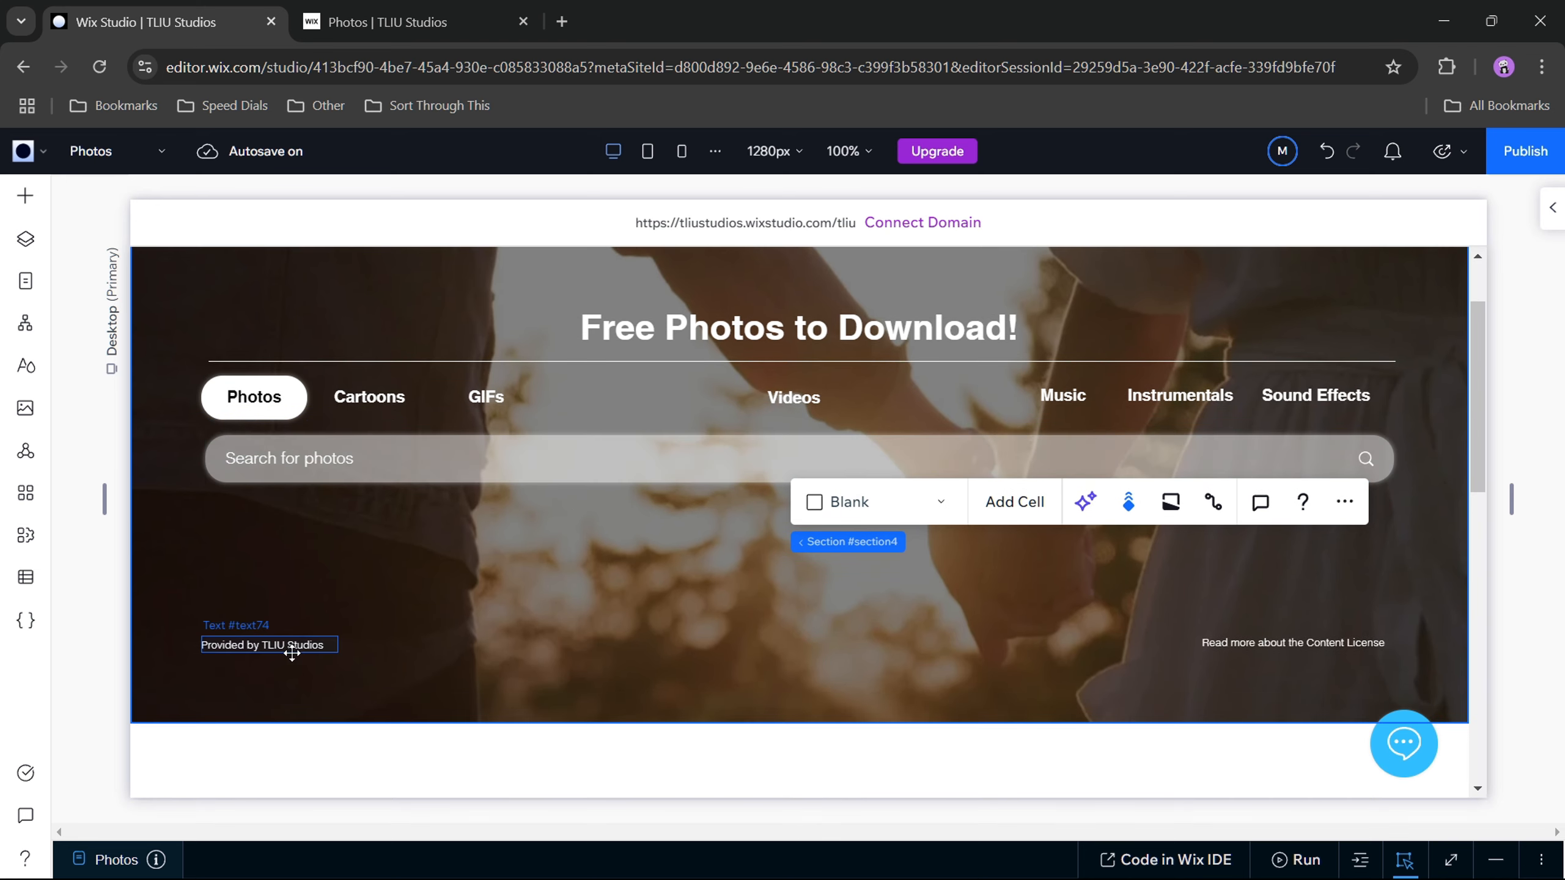
click(704, 667)
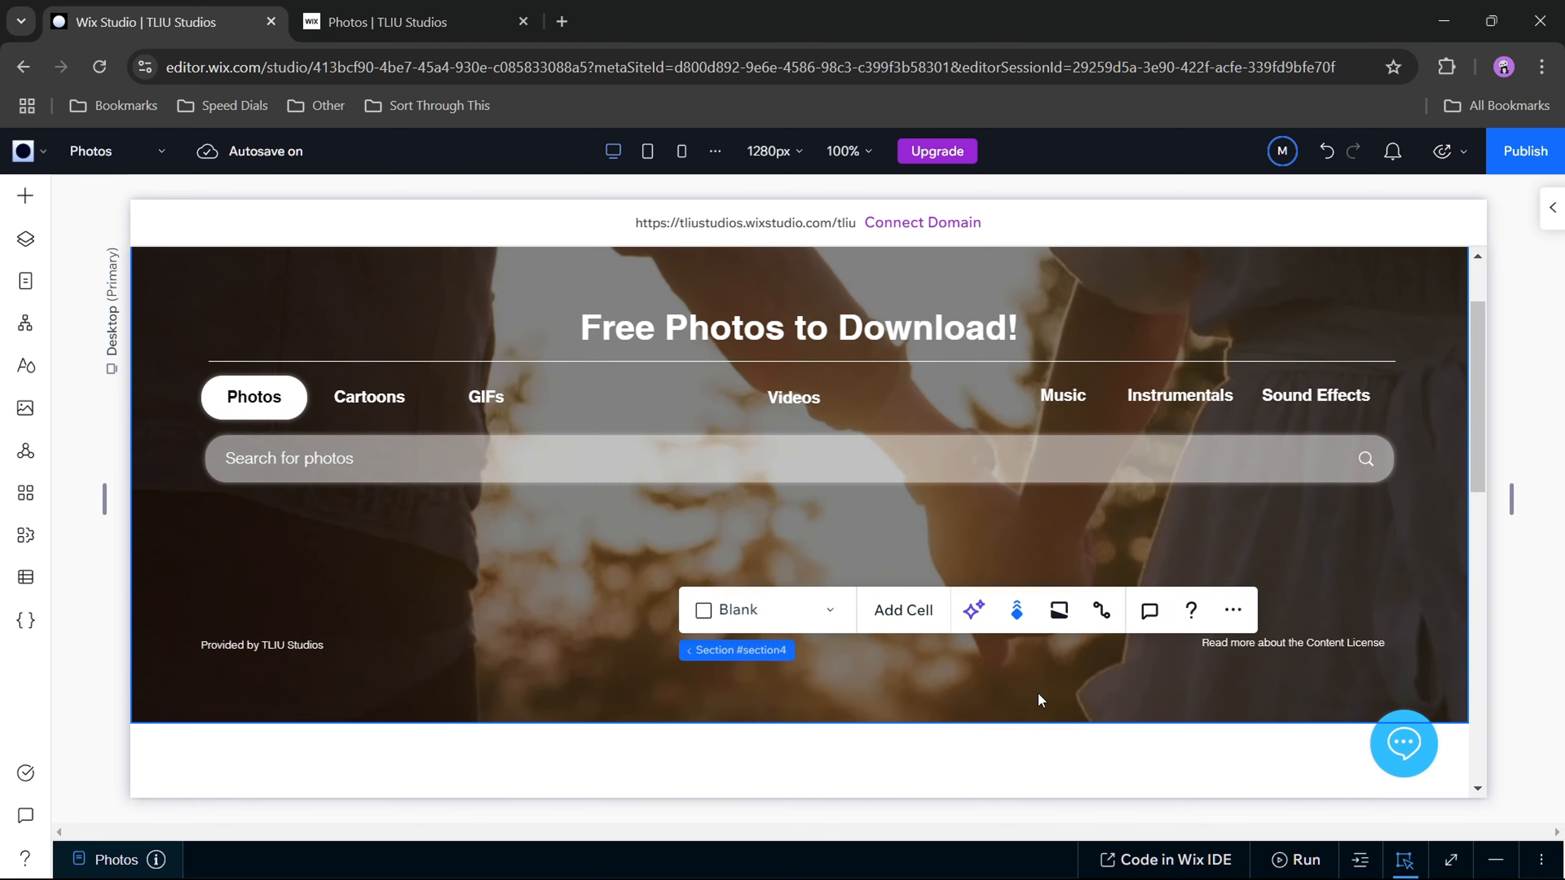
drag(1065, 716, 1041, 648)
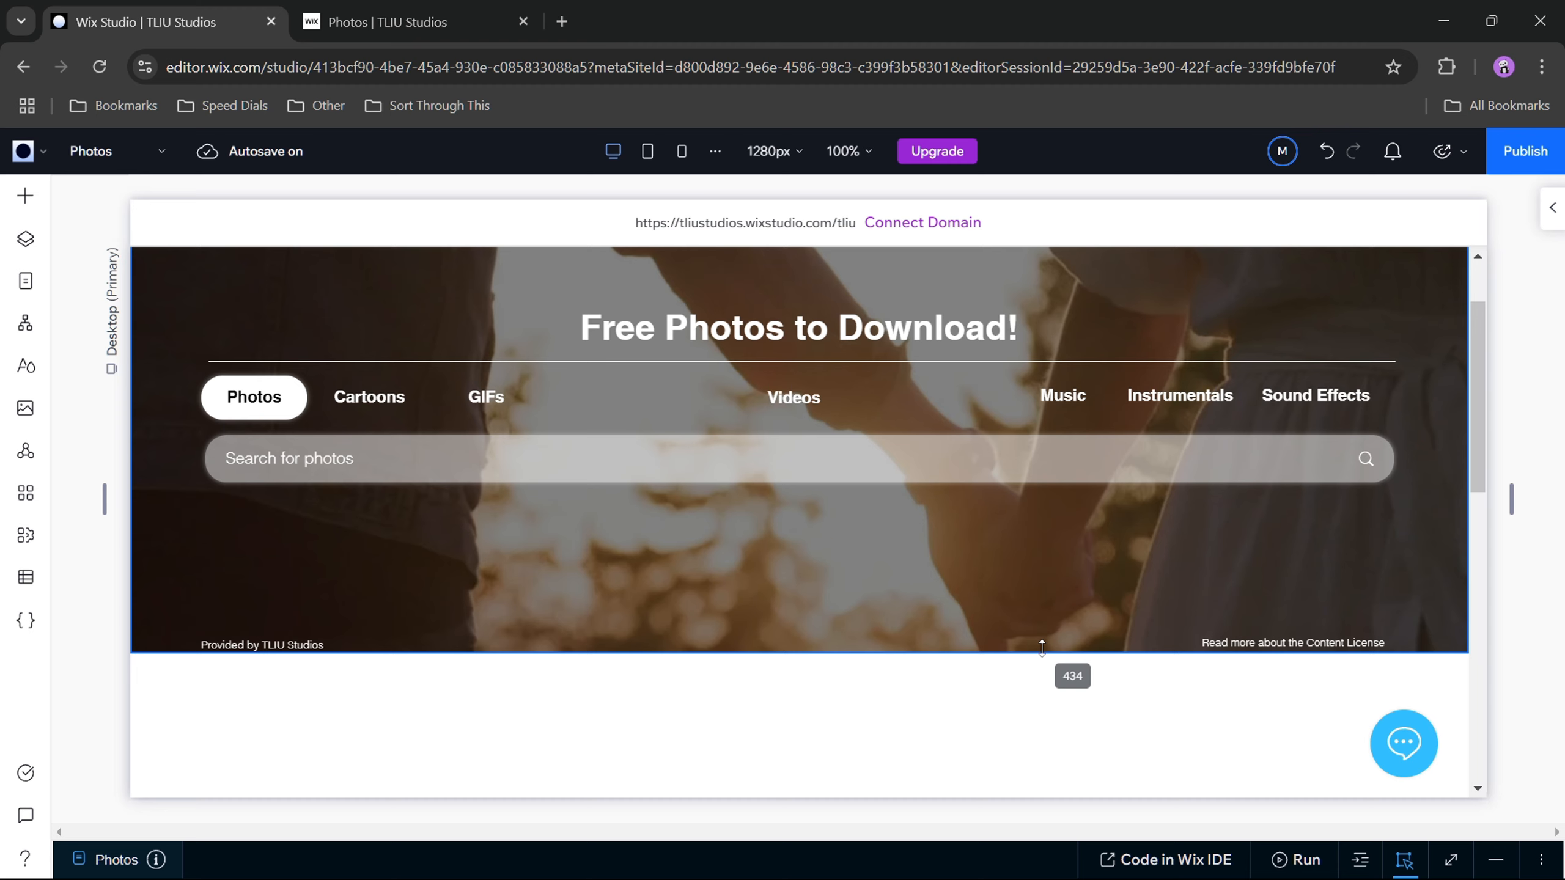
drag(1041, 649, 1041, 649)
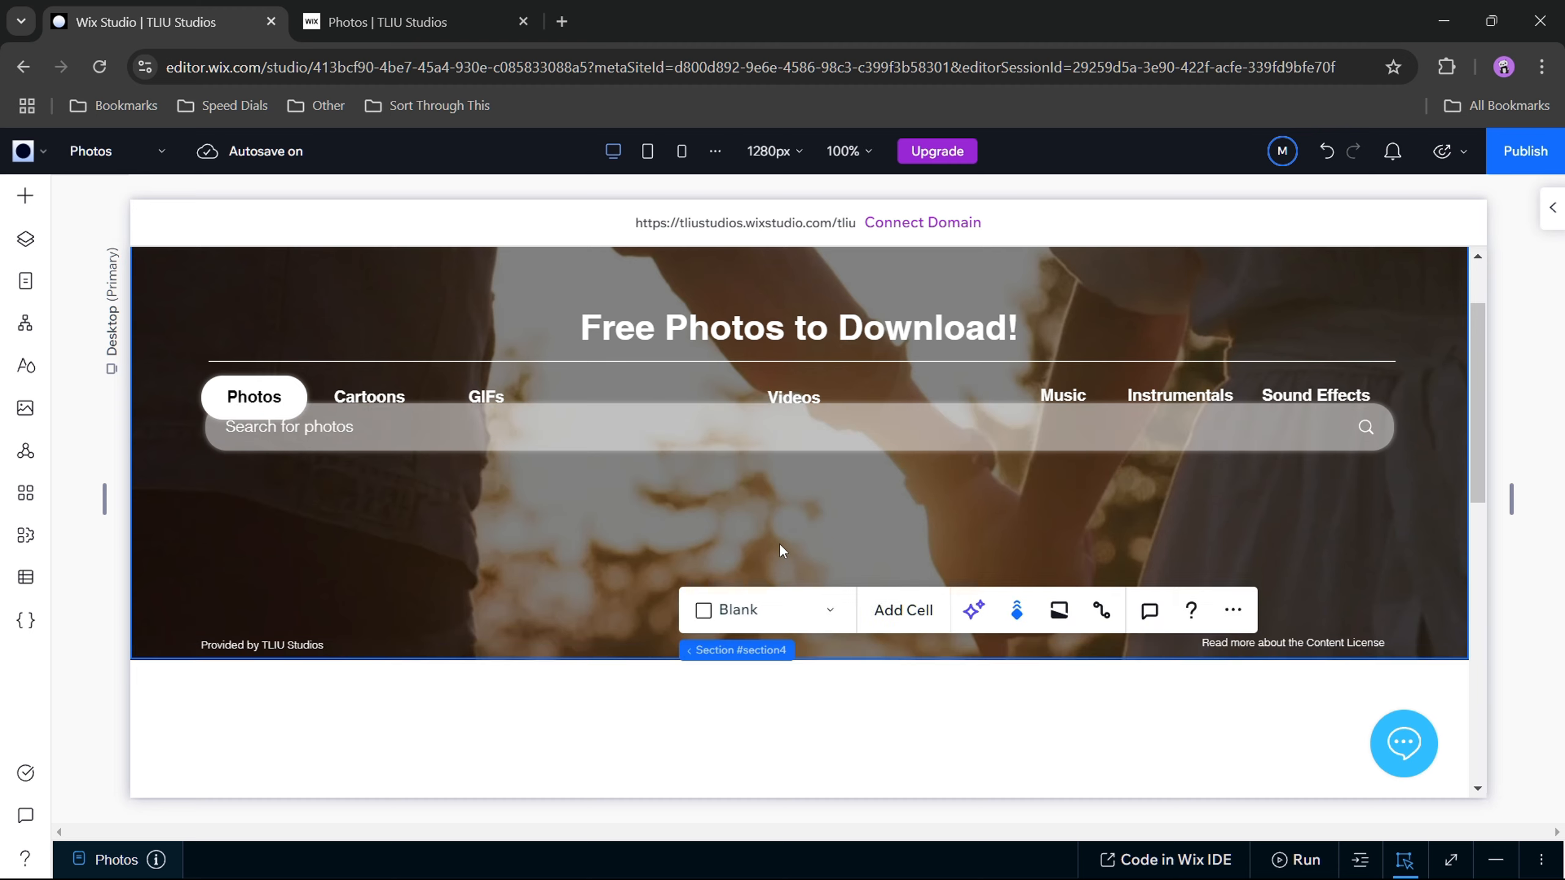
scroll(788, 560, up, 1)
scroll(789, 565, down, 2)
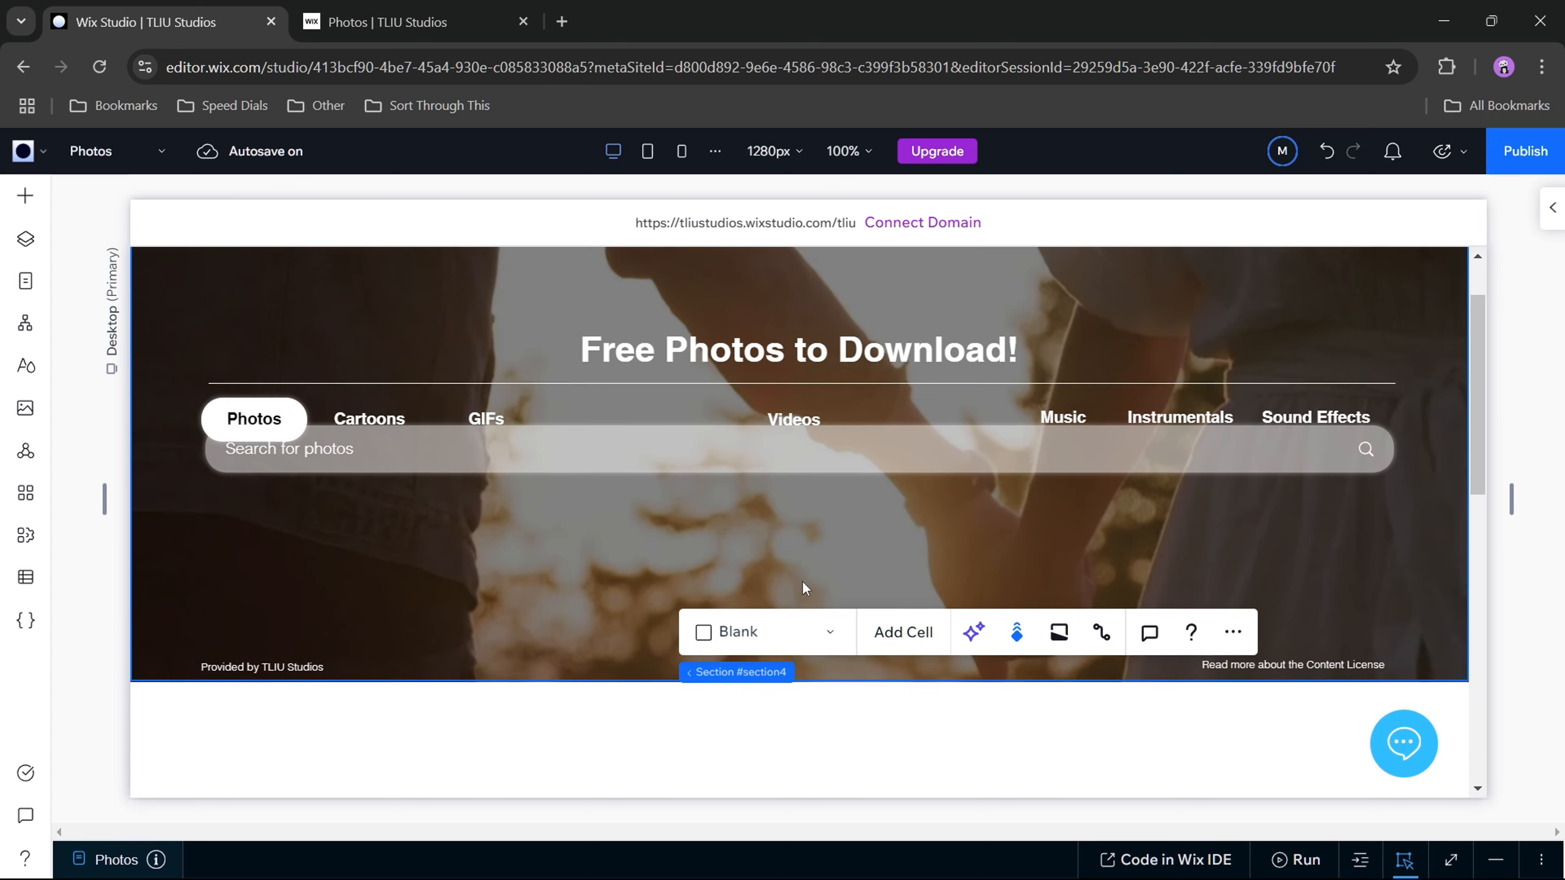
scroll(802, 580, up, 1)
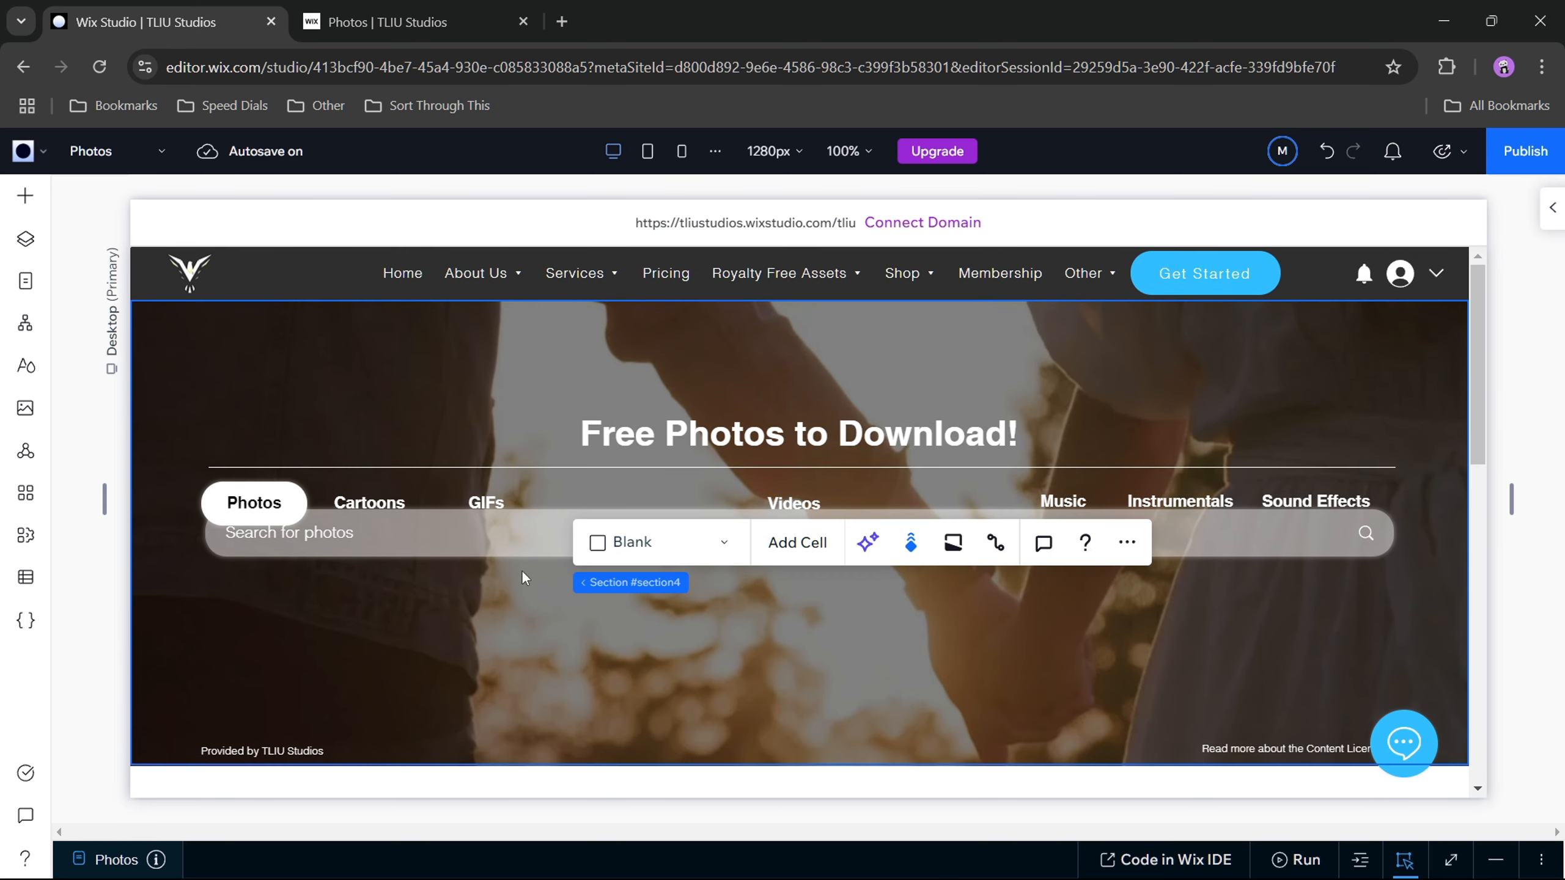
Step: Move the Photos button up directly beneath the divider line and align its left edge with the search bar
drag(520, 541, 520, 547)
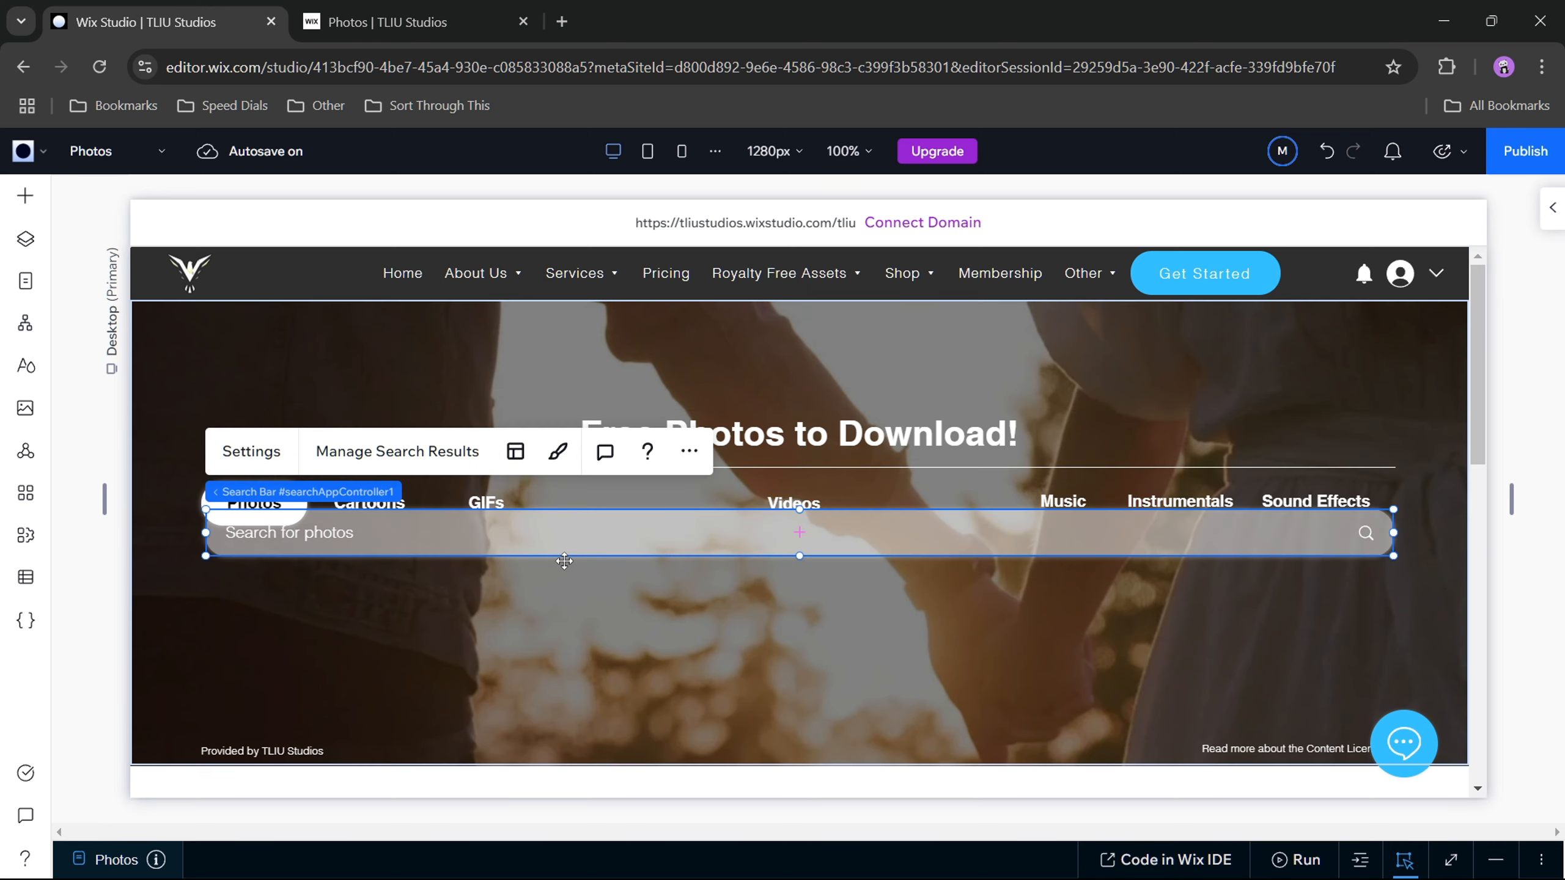
click(660, 593)
click(276, 502)
drag(277, 502, 276, 485)
click(704, 611)
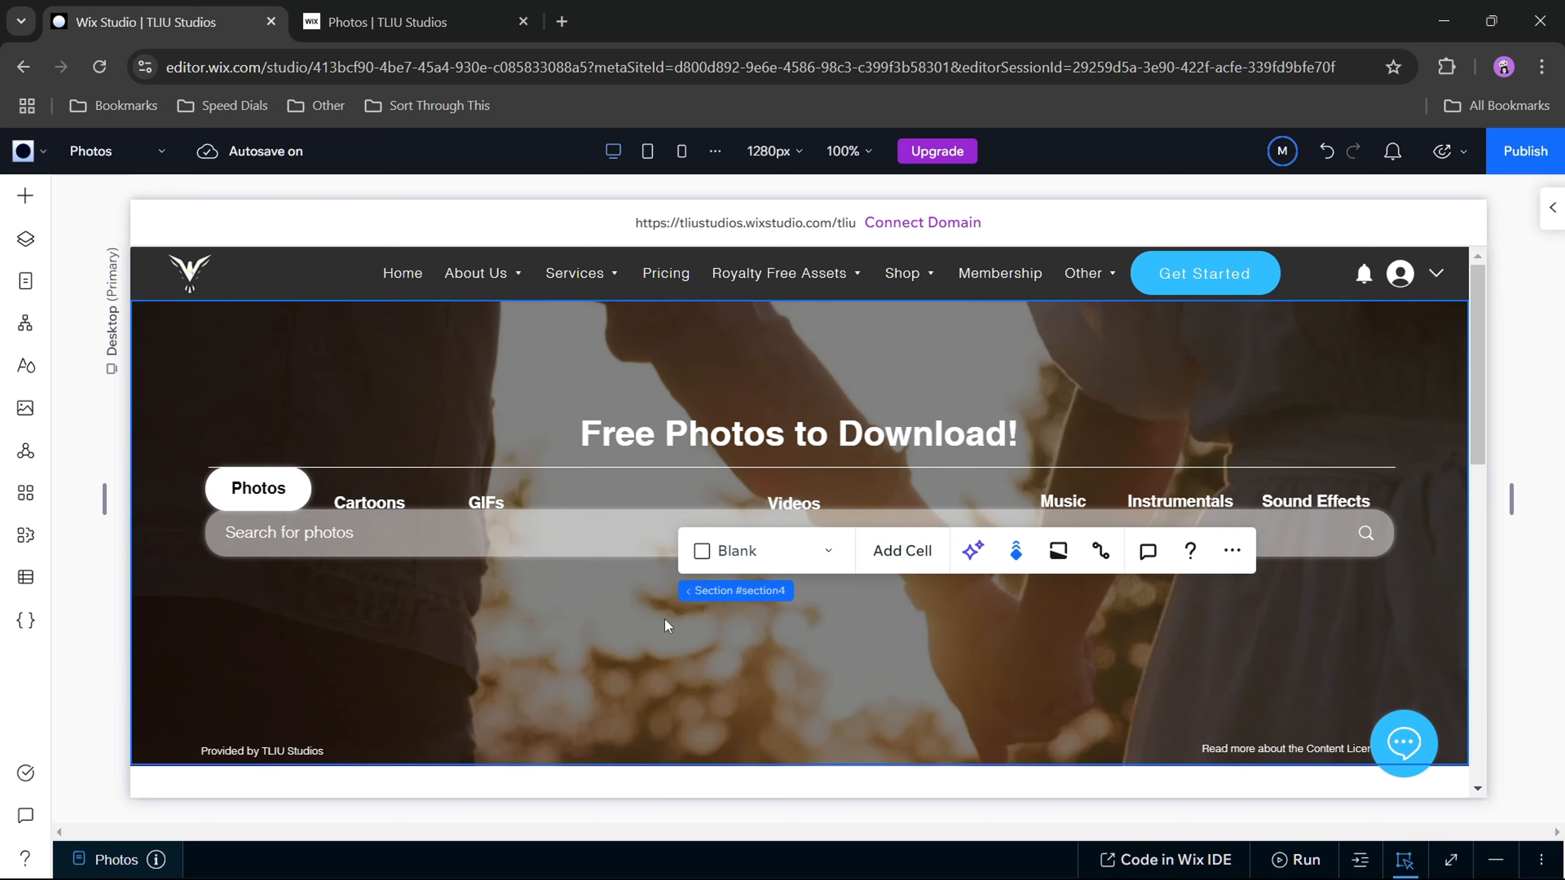
click(535, 612)
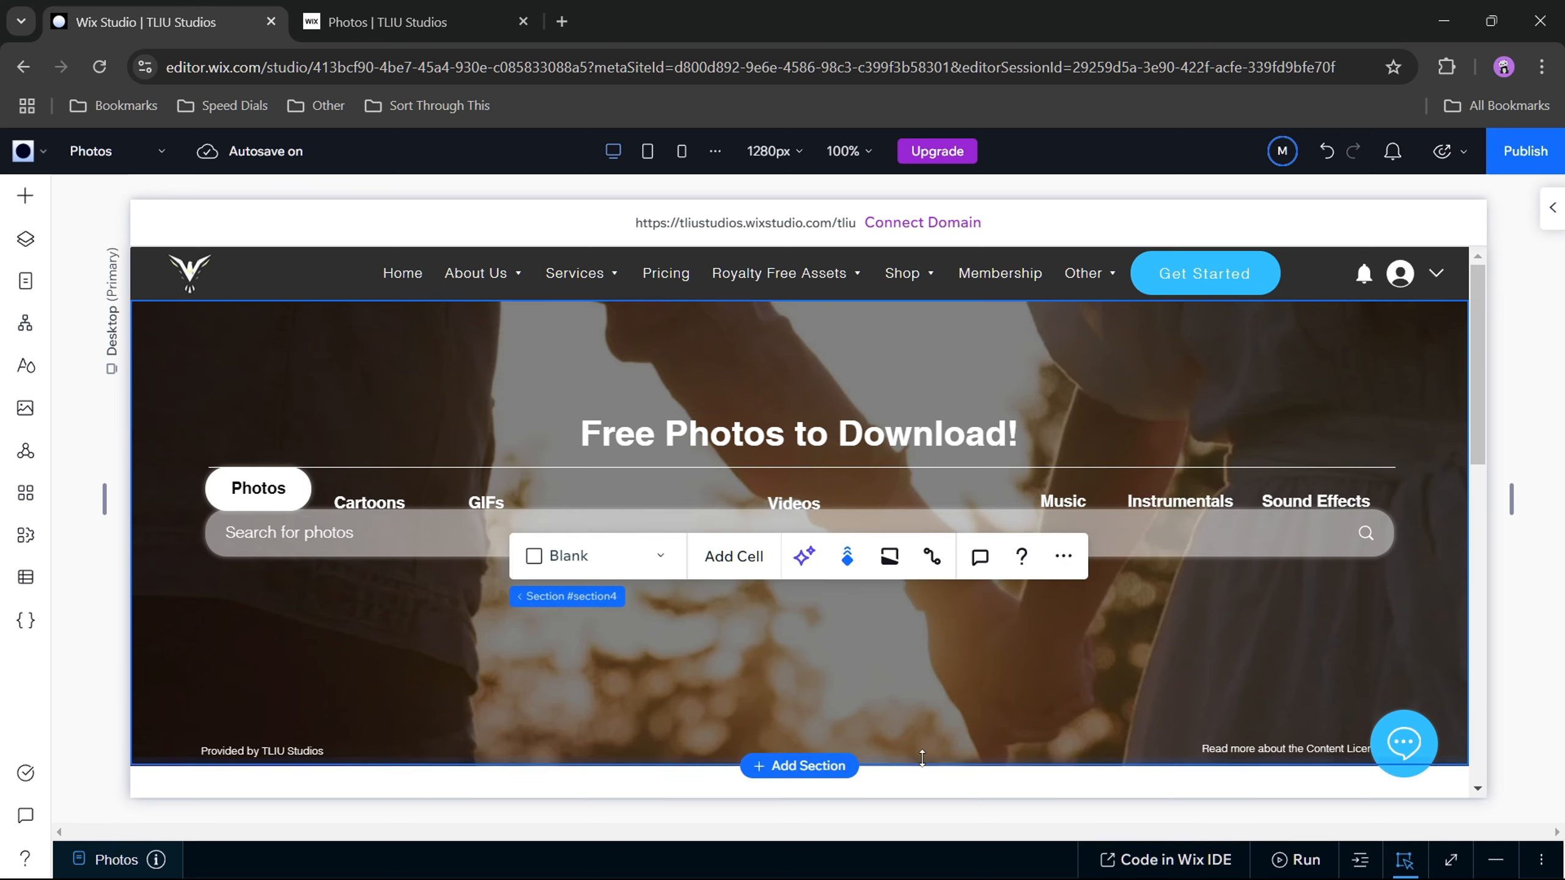
Step: Extend the lower edge of the hero section slightly to make the section a little taller
scroll(937, 732, down, 2)
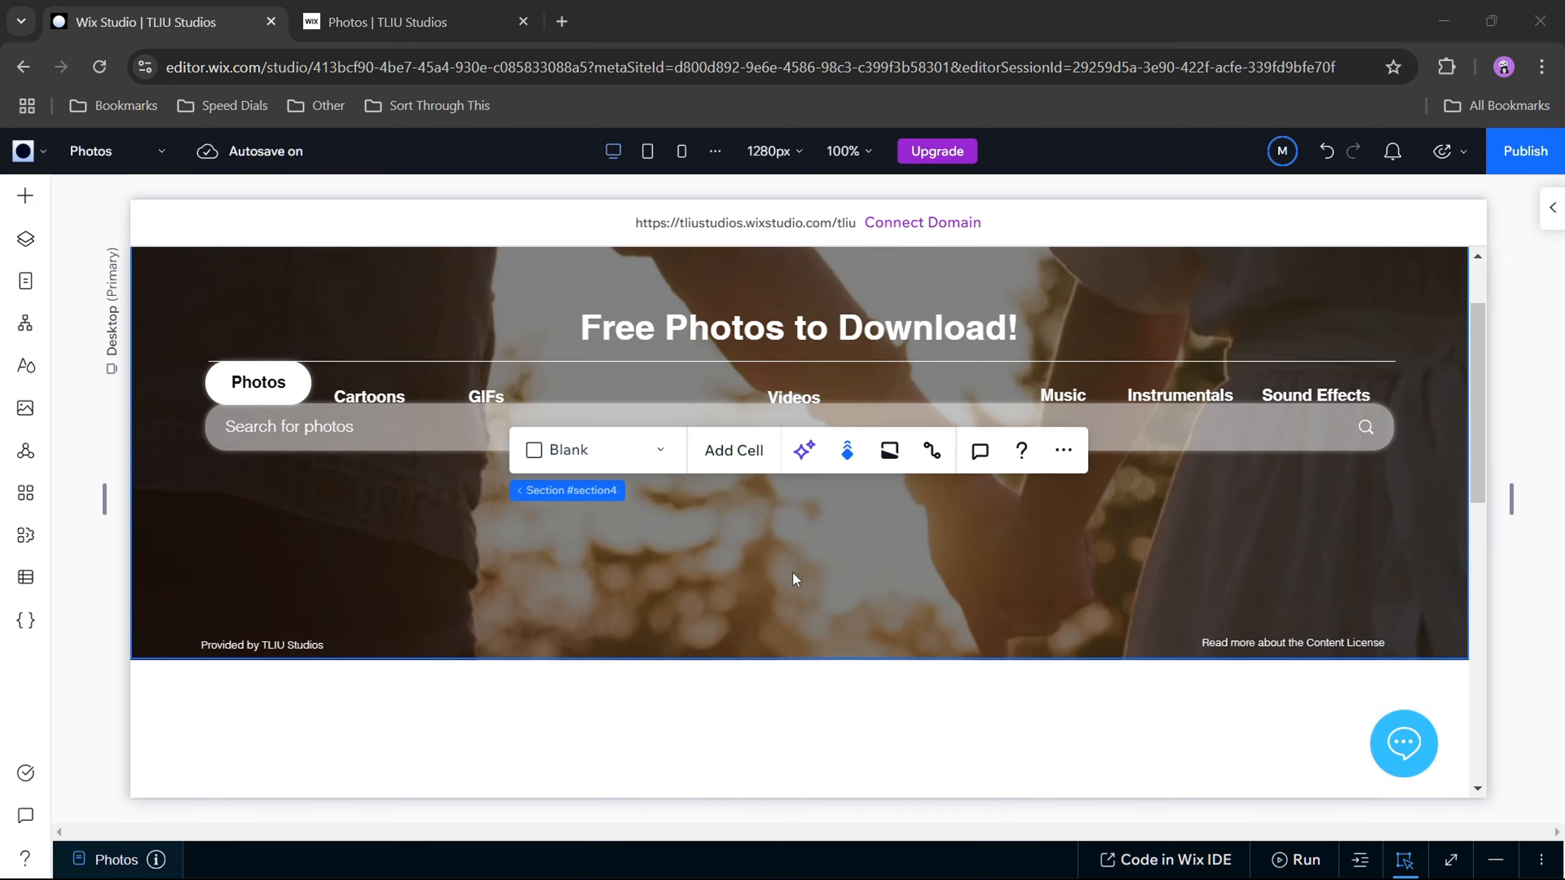
click(702, 658)
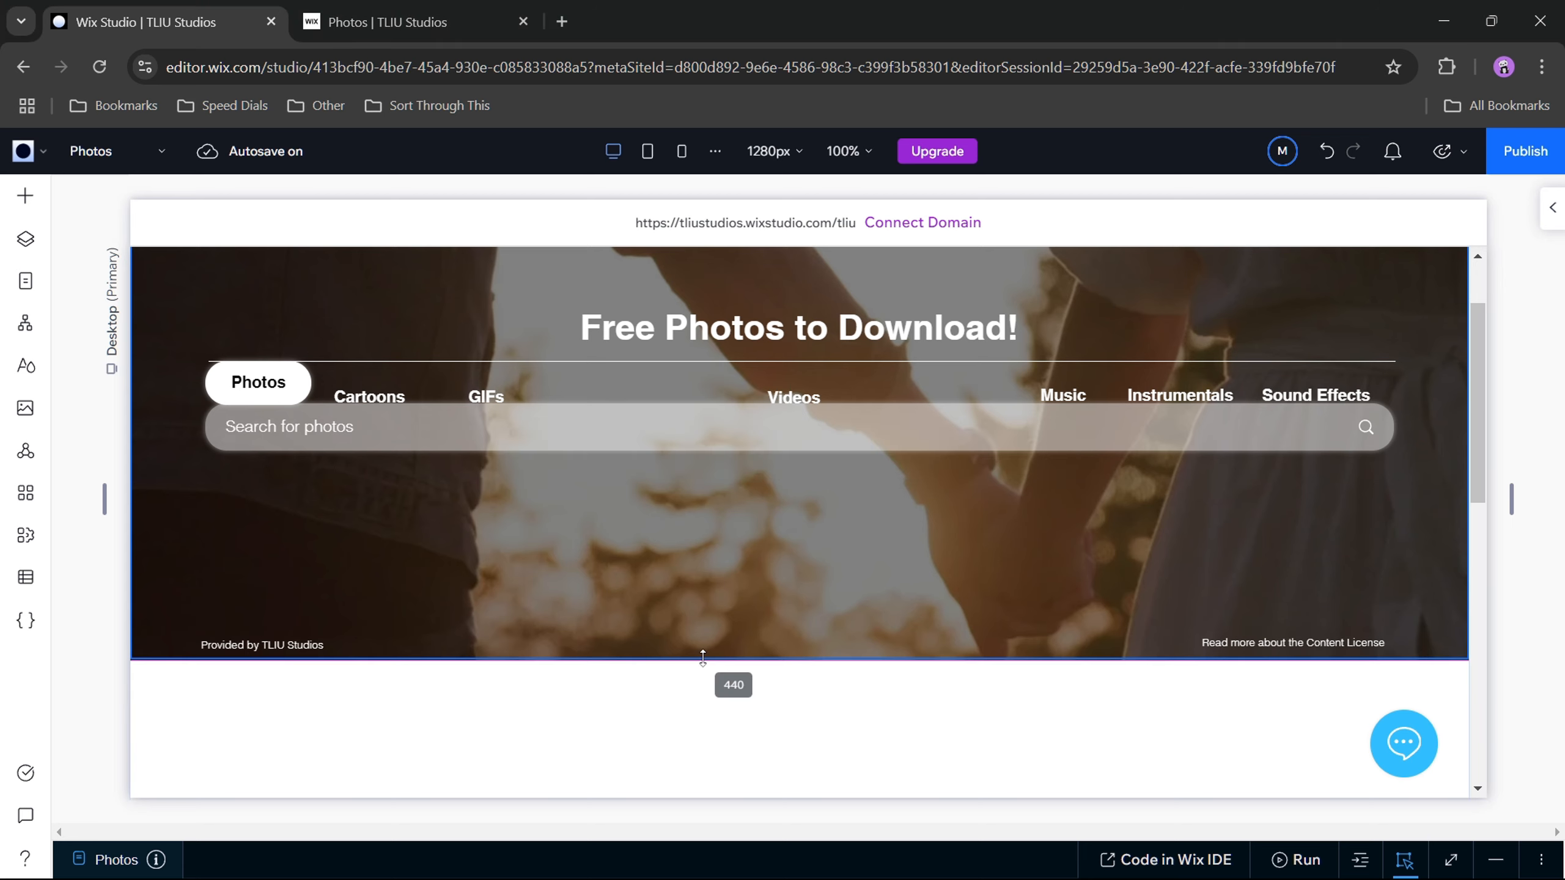
drag(703, 659, 703, 669)
scroll(684, 619, up, 2)
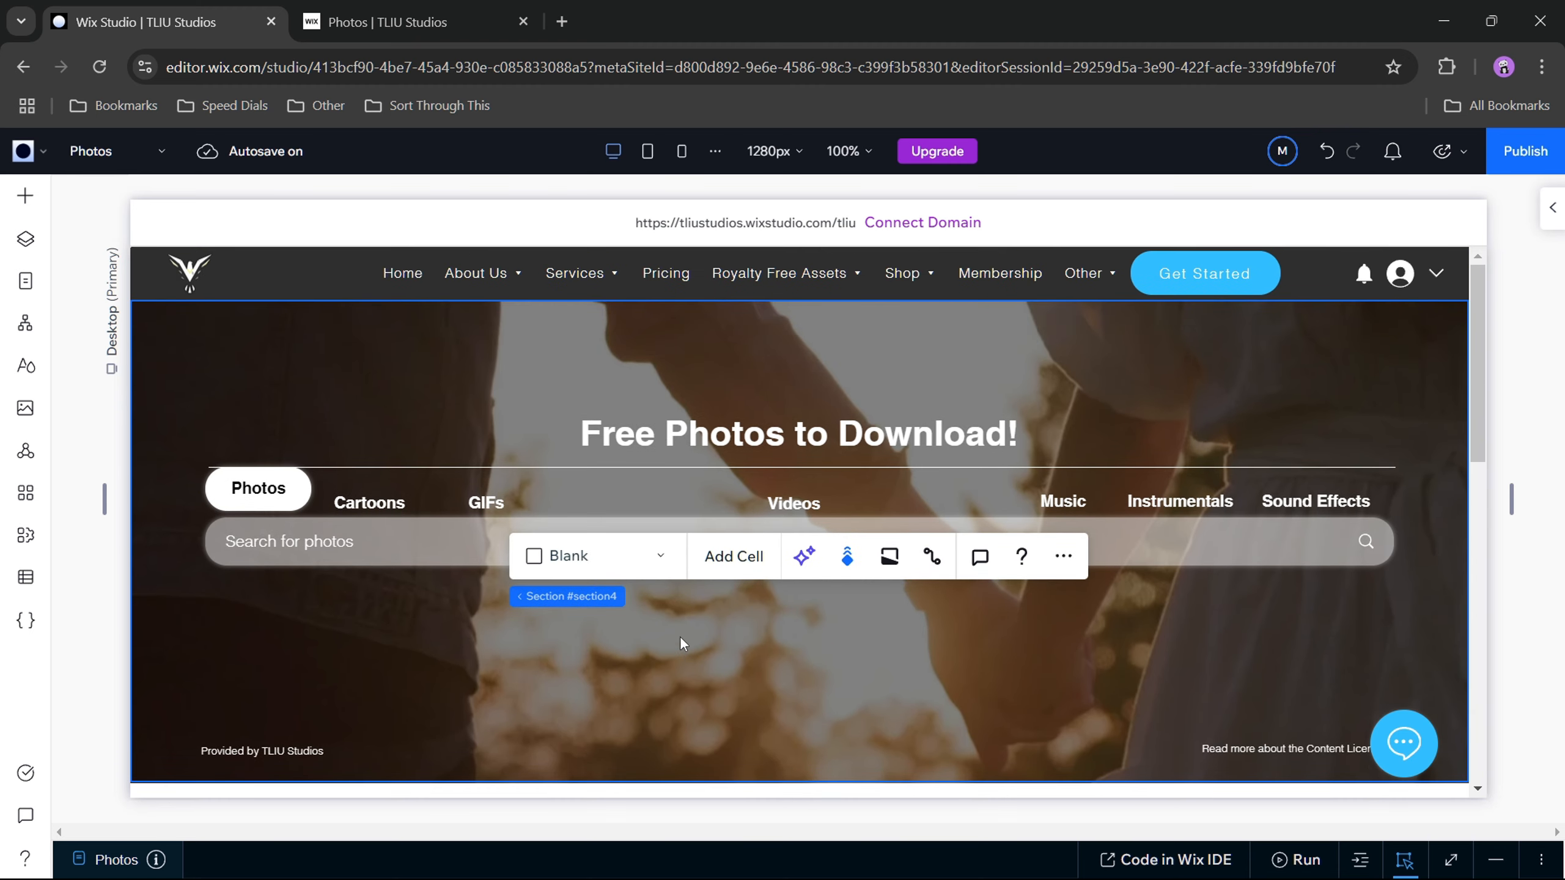
Step: Align the search bar to the horizontal and vertical center of the hero section
mouse_move(706, 561)
mouse_down()
mouse_move(724, 556)
mouse_move(726, 574)
mouse_move(728, 554)
mouse_move(726, 567)
mouse_up()
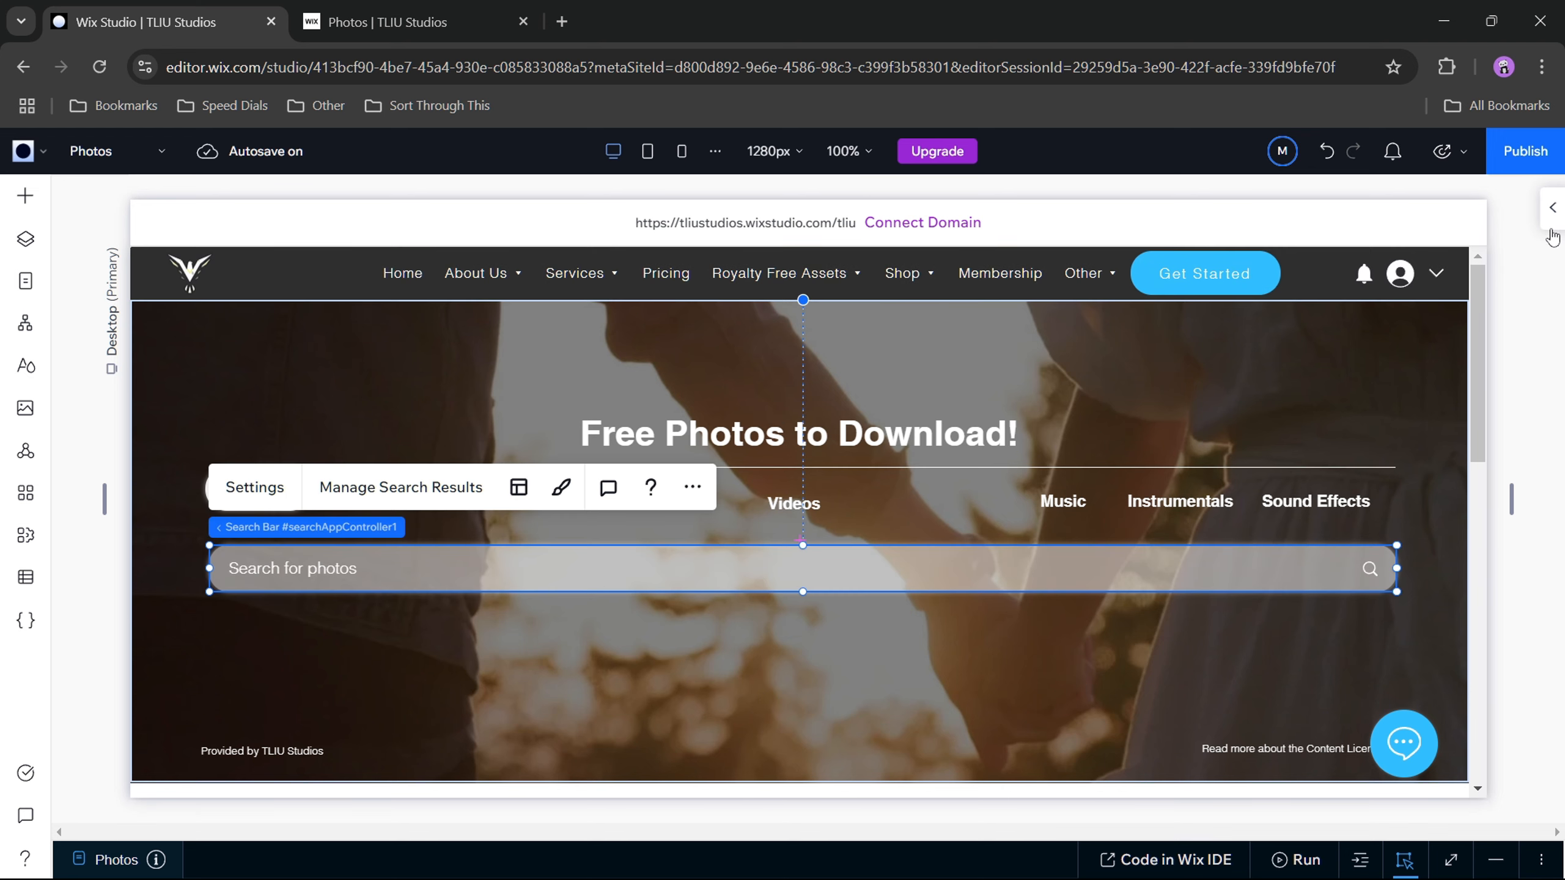
click(1553, 207)
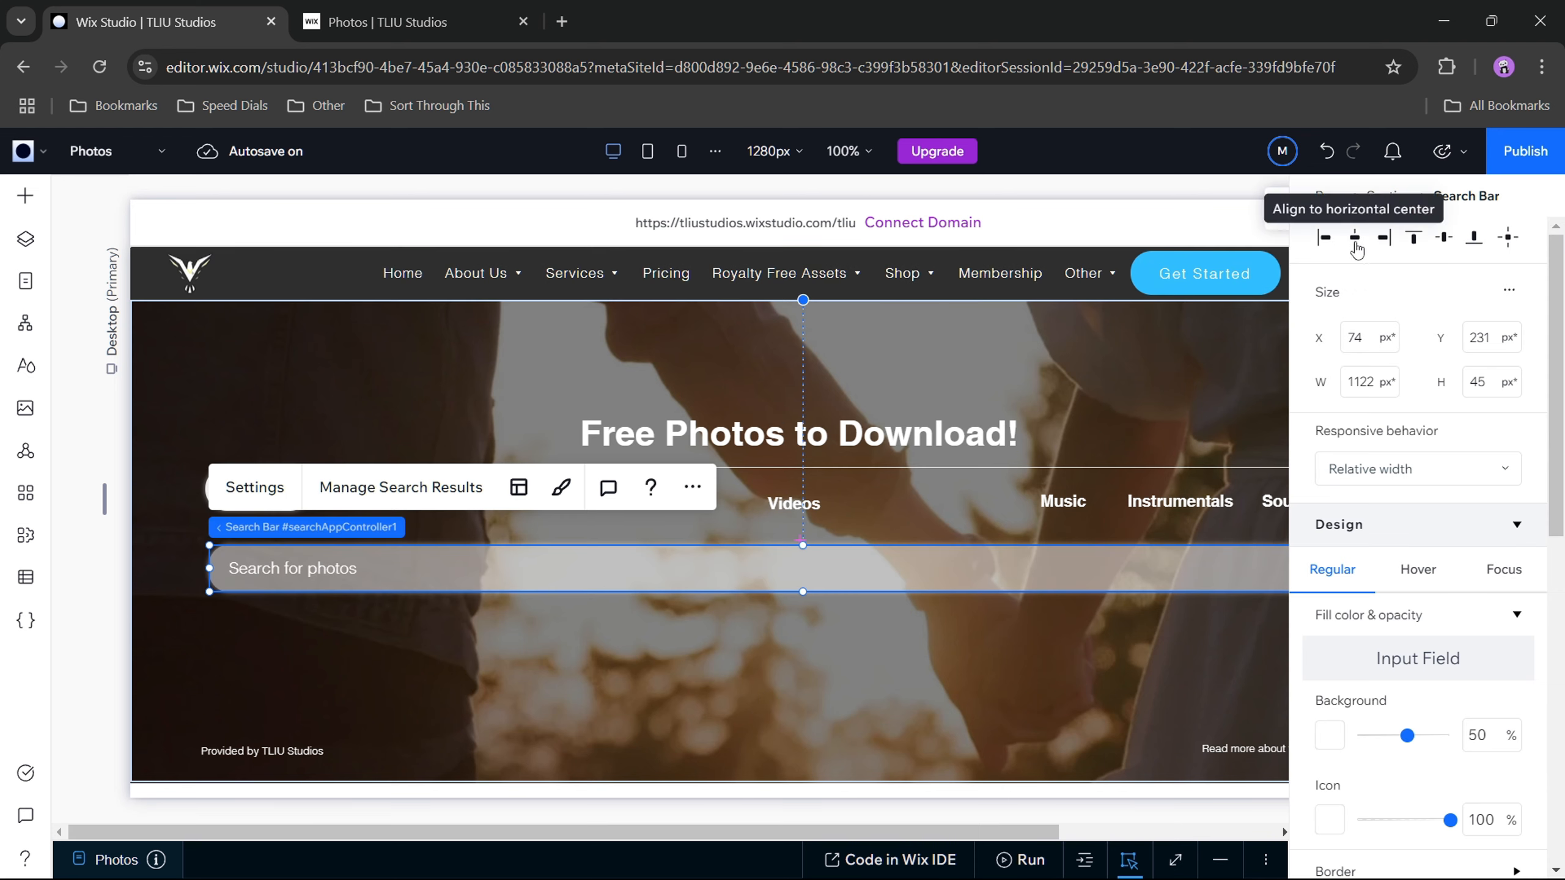
click(1355, 240)
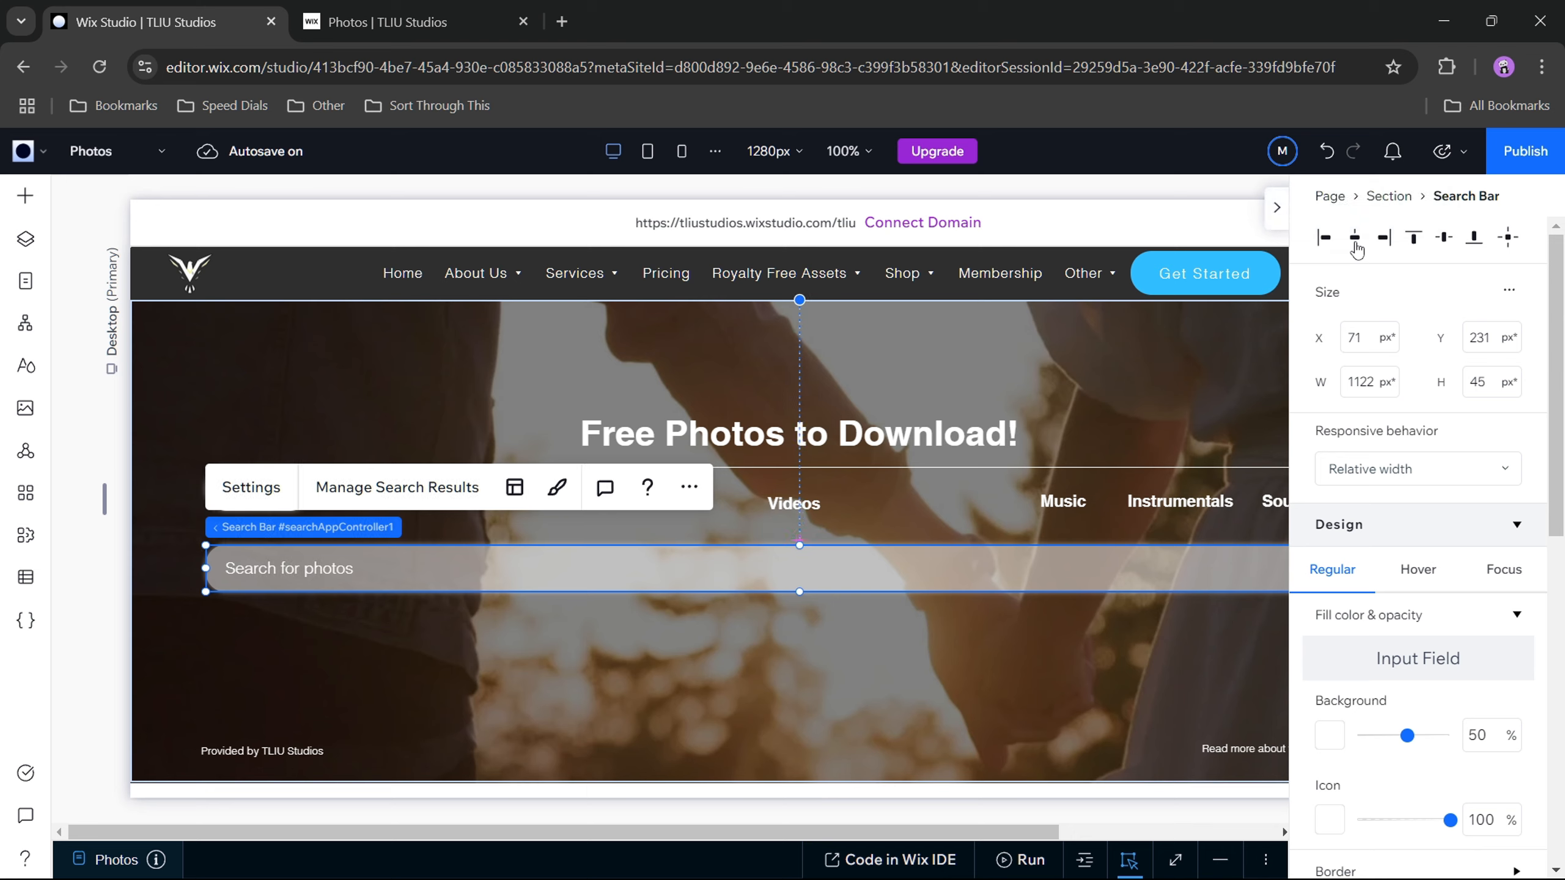
click(1445, 240)
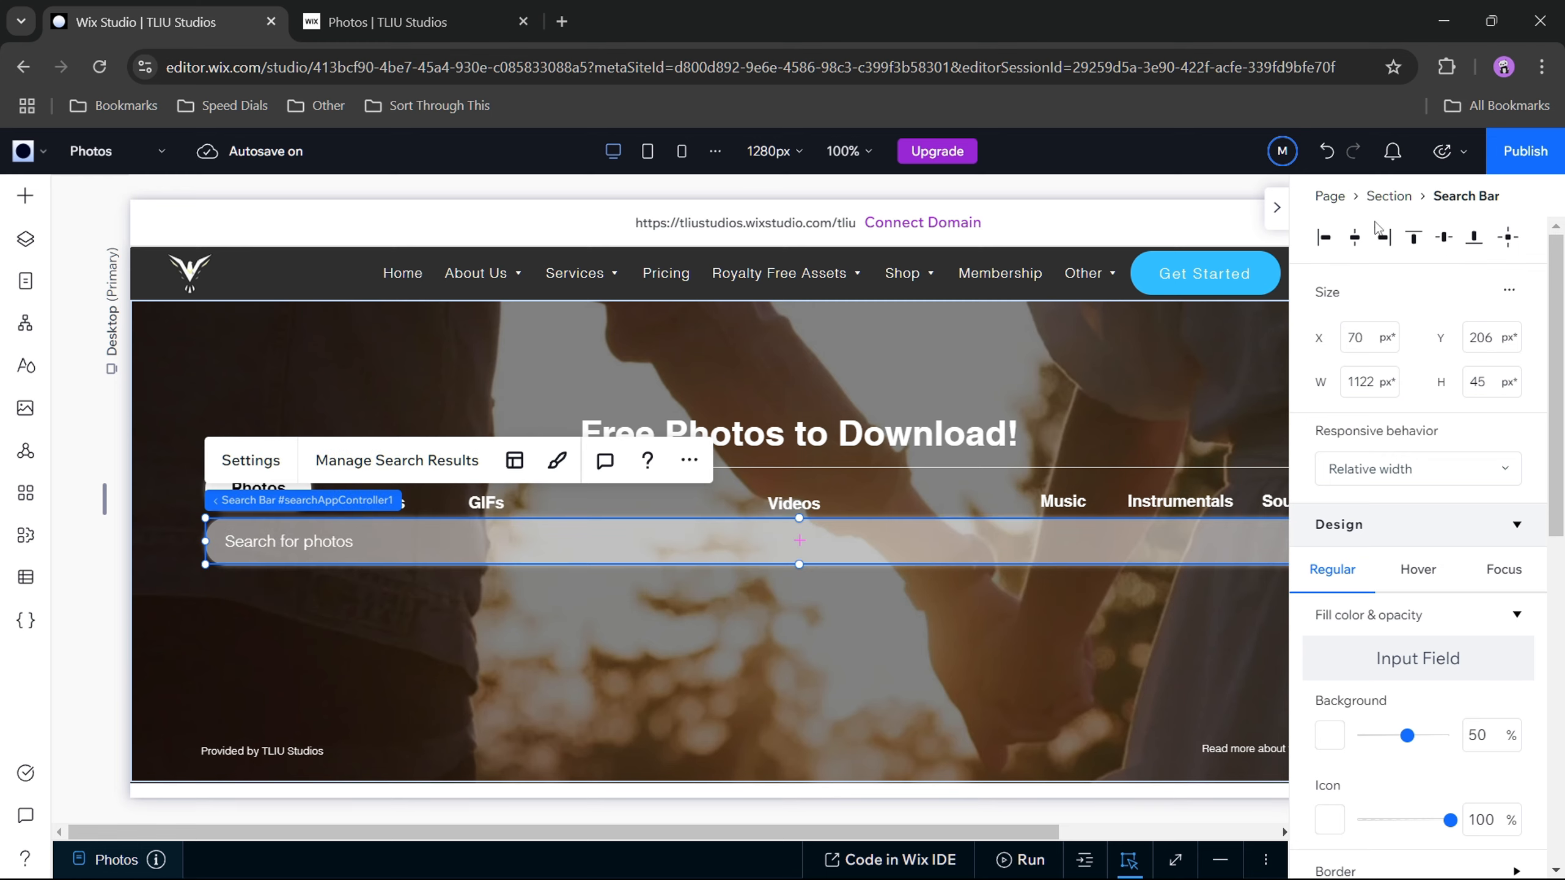
click(1280, 217)
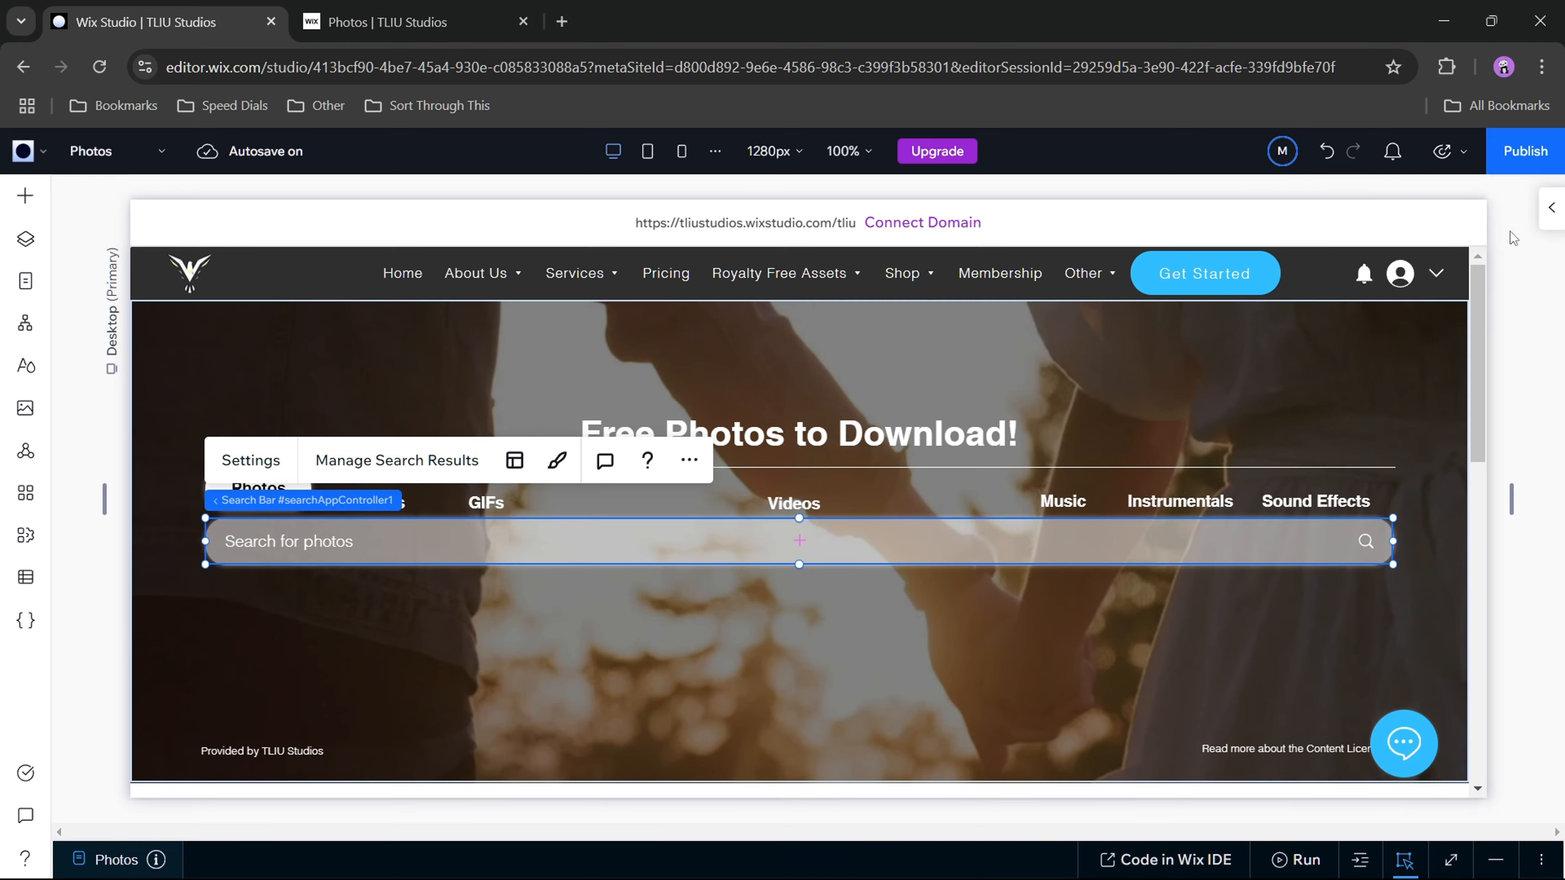
click(896, 631)
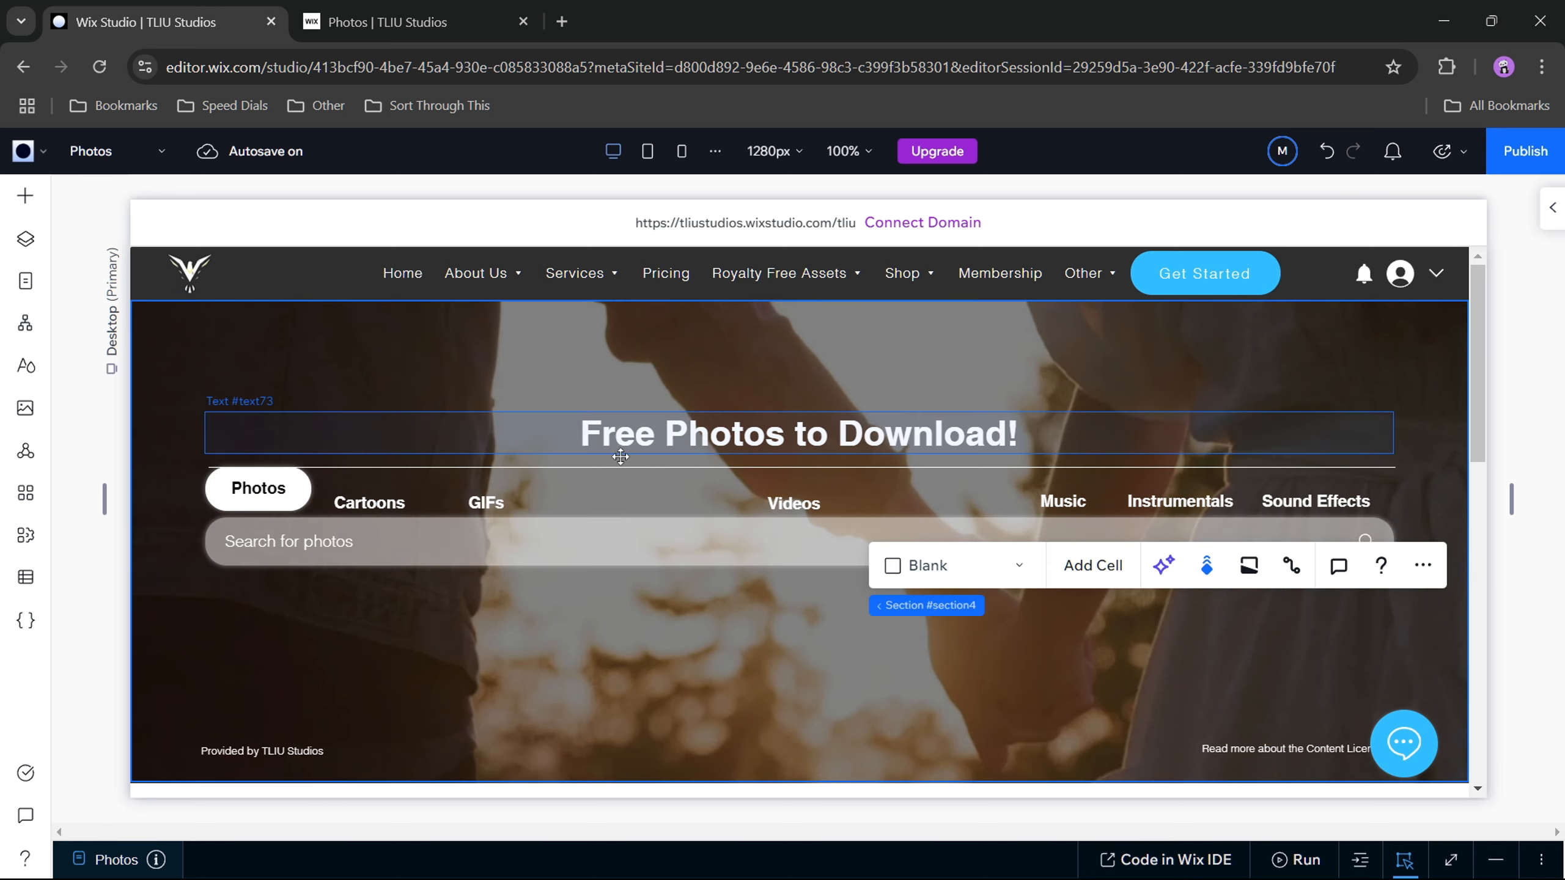
Step: Raise the divider line slightly so it sits closer beneath the Free Photos to Download! heading
click(668, 467)
drag(667, 463, 668, 458)
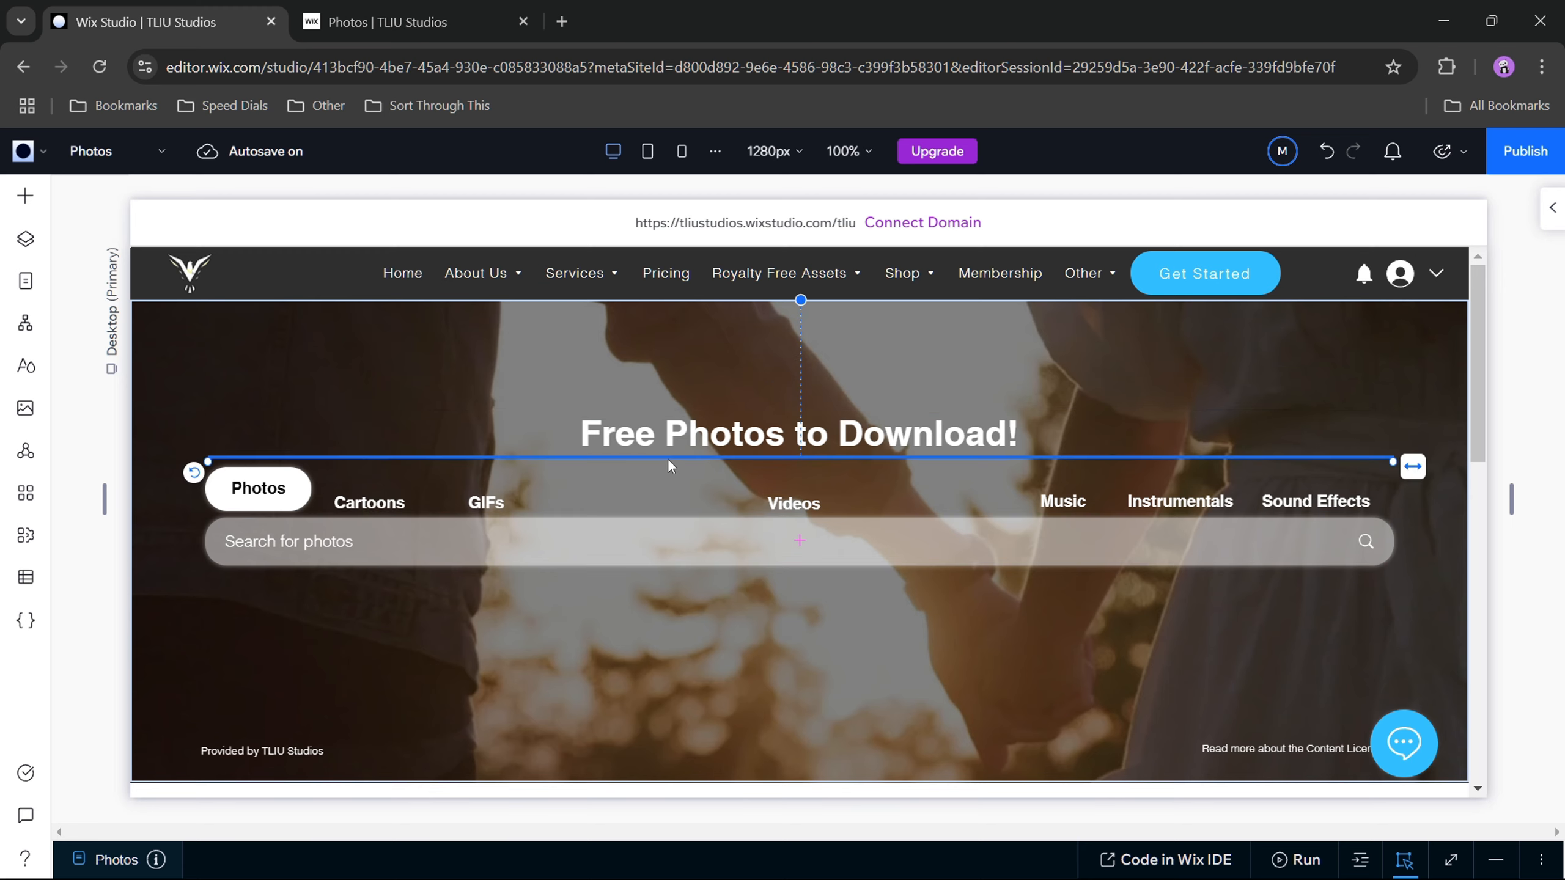
click(601, 493)
Step: Nudge the Photos button up slightly so it sits between the divider line and the search bar
click(250, 491)
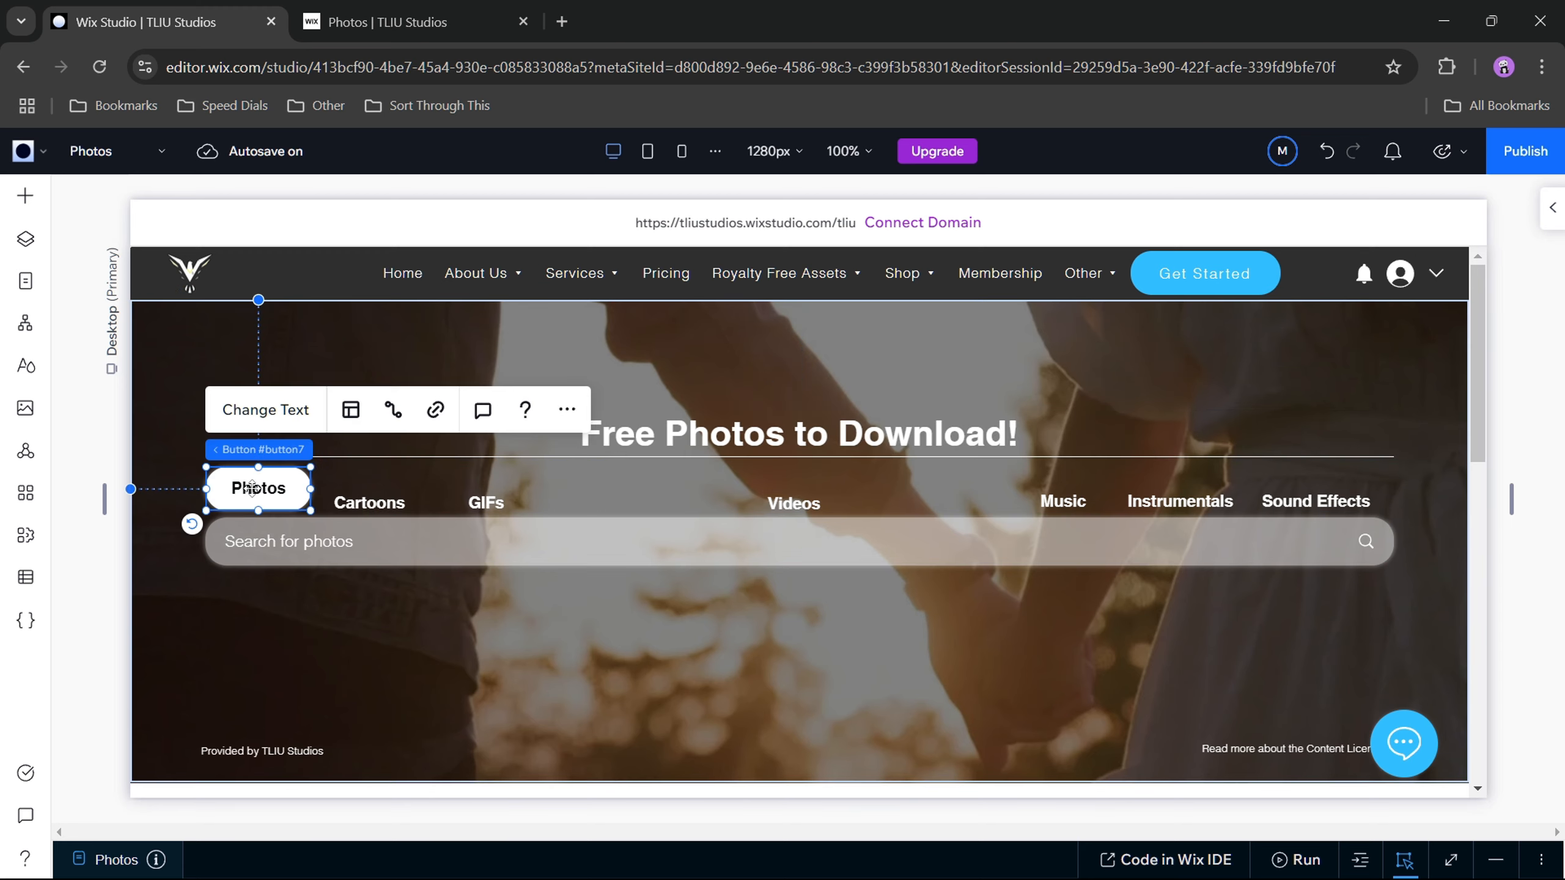
drag(251, 489, 252, 490)
click(377, 481)
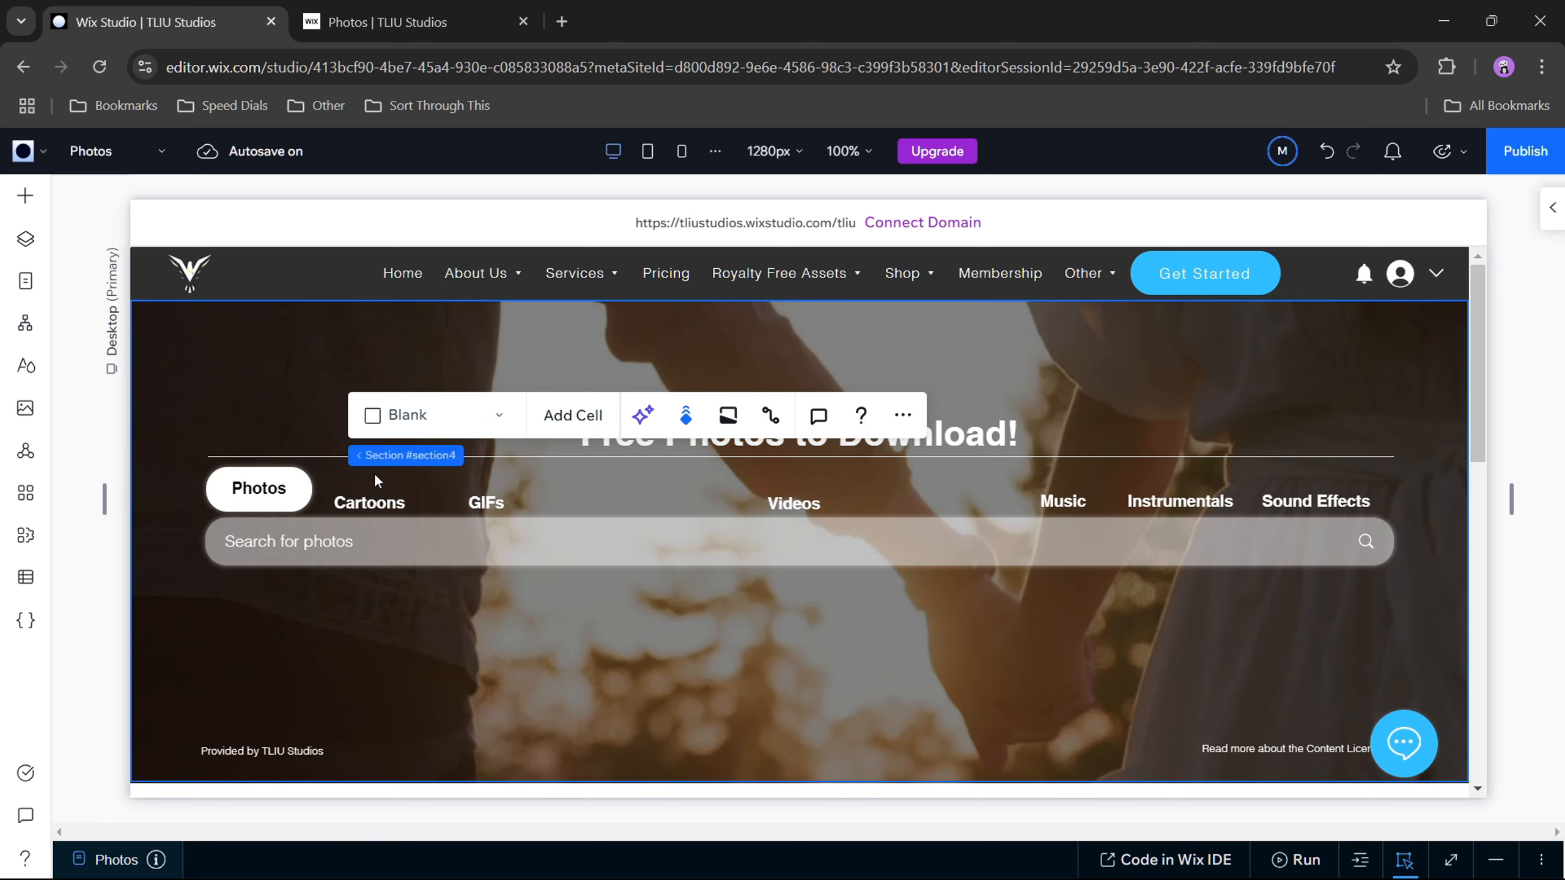
click(247, 483)
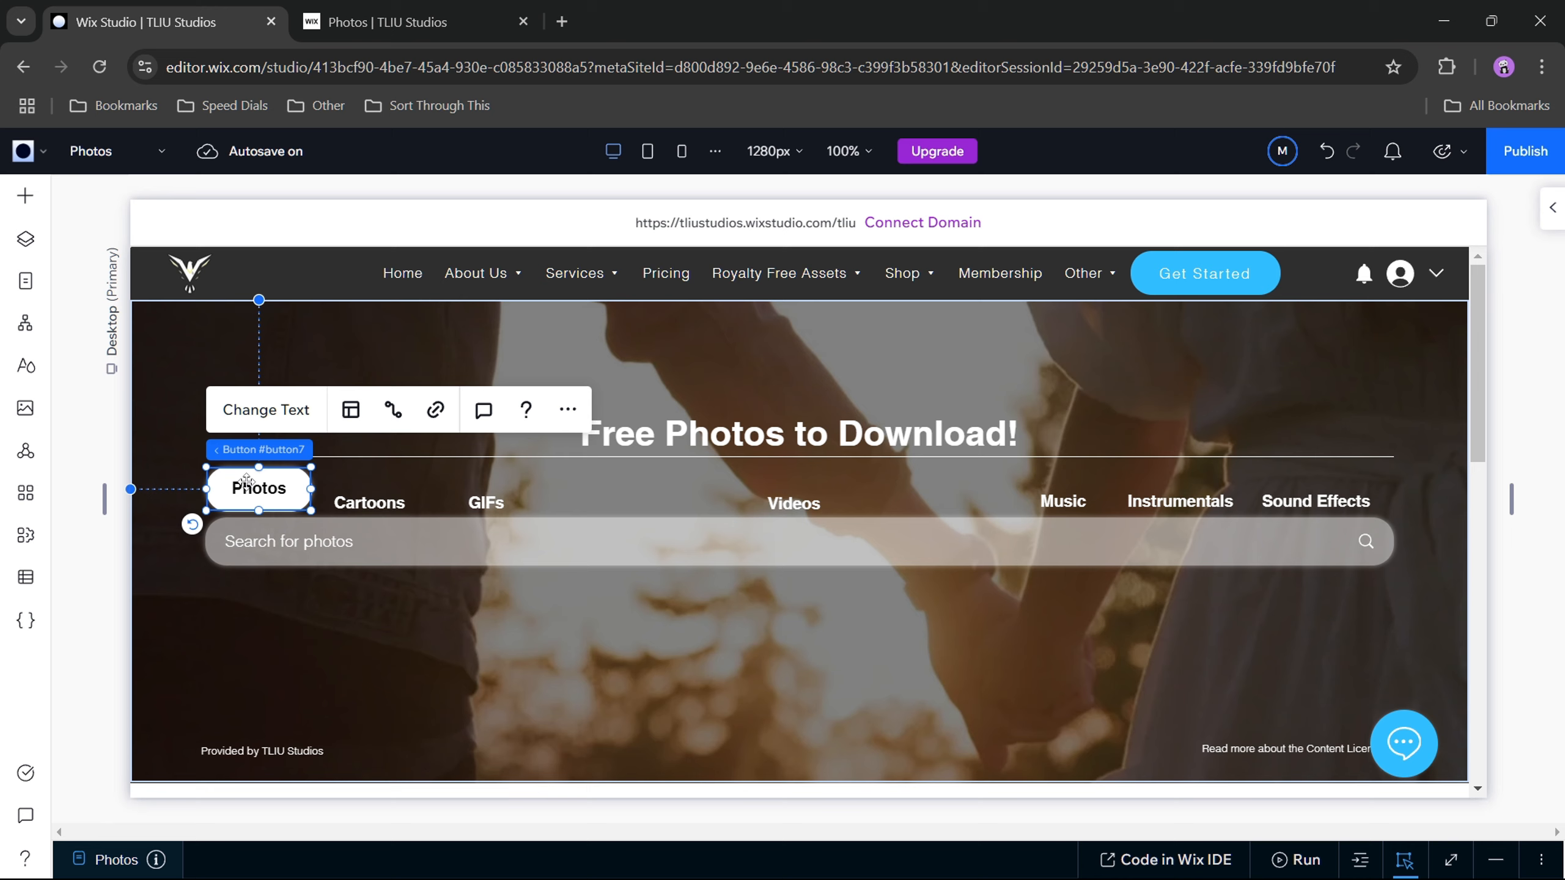
drag(247, 481, 247, 482)
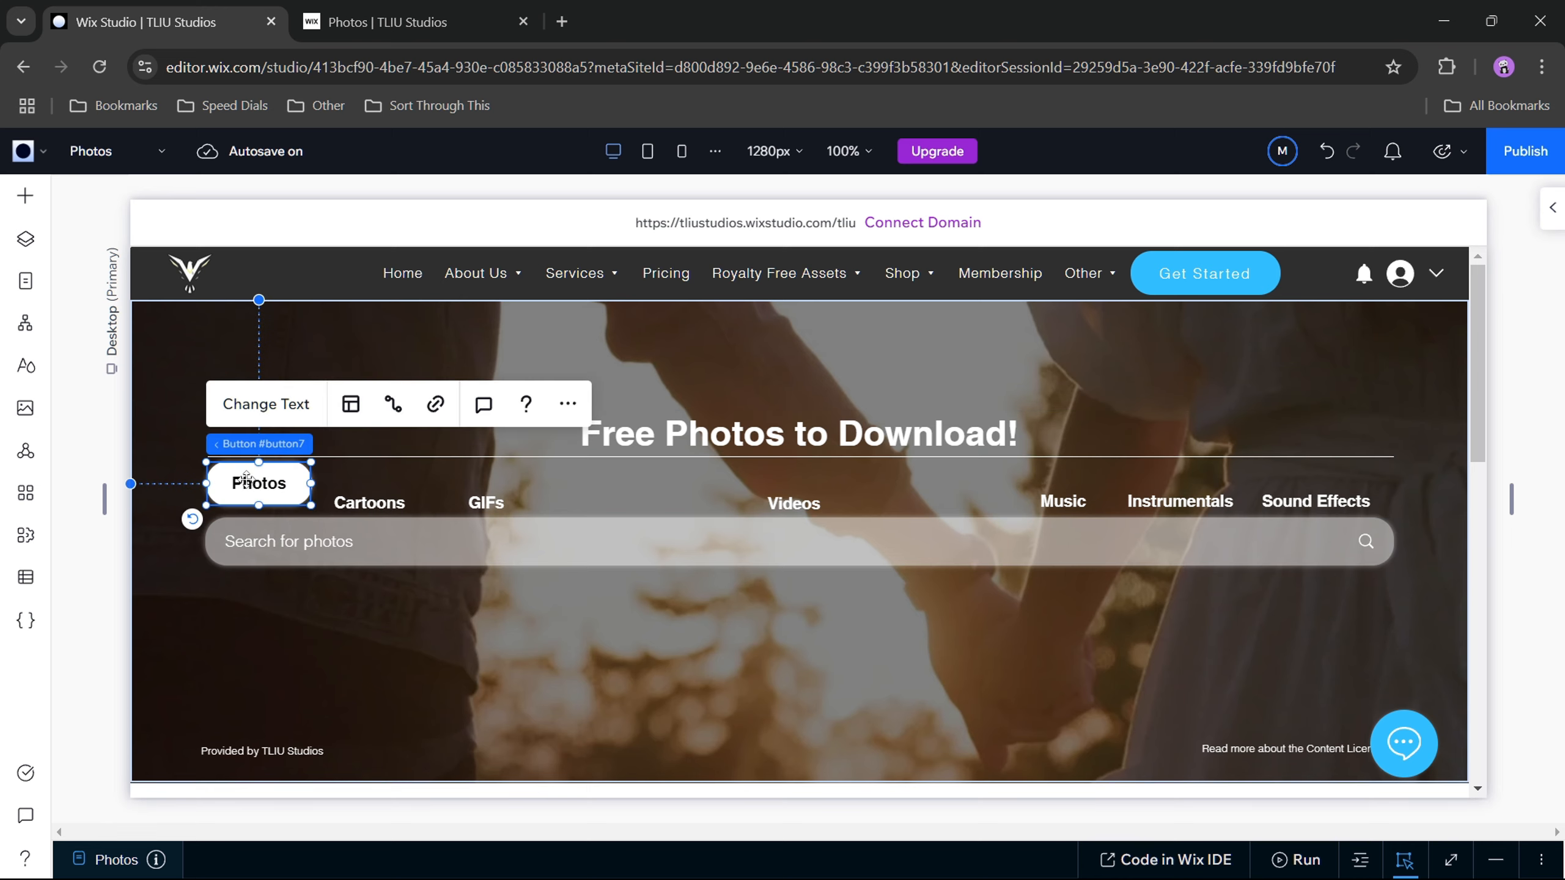
click(353, 488)
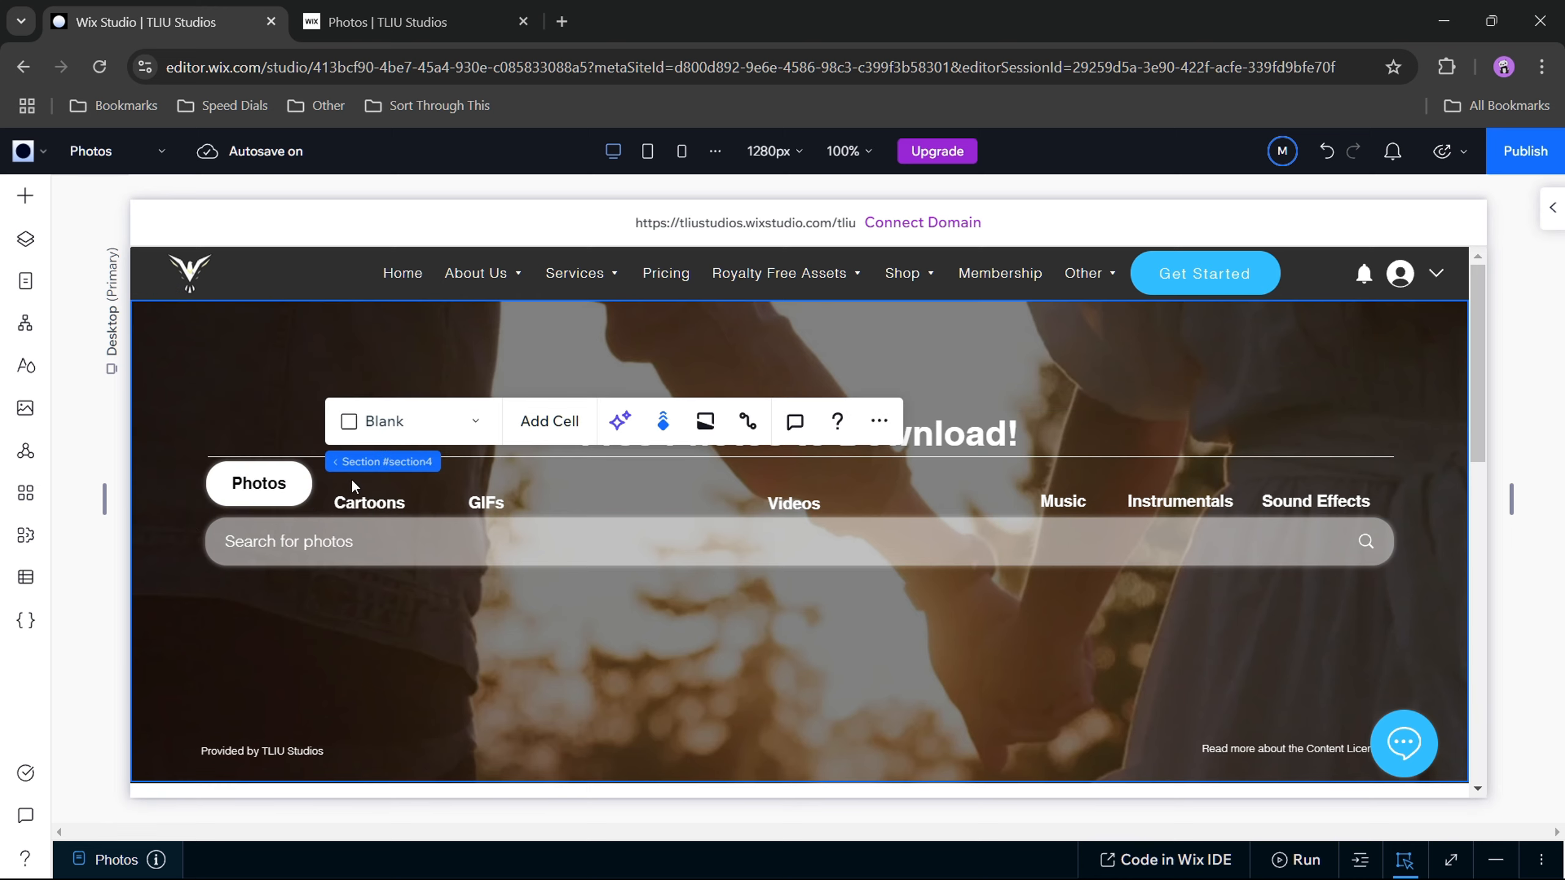
Step: Lower the Photos button by setting its Y position to about 160 px
click(259, 478)
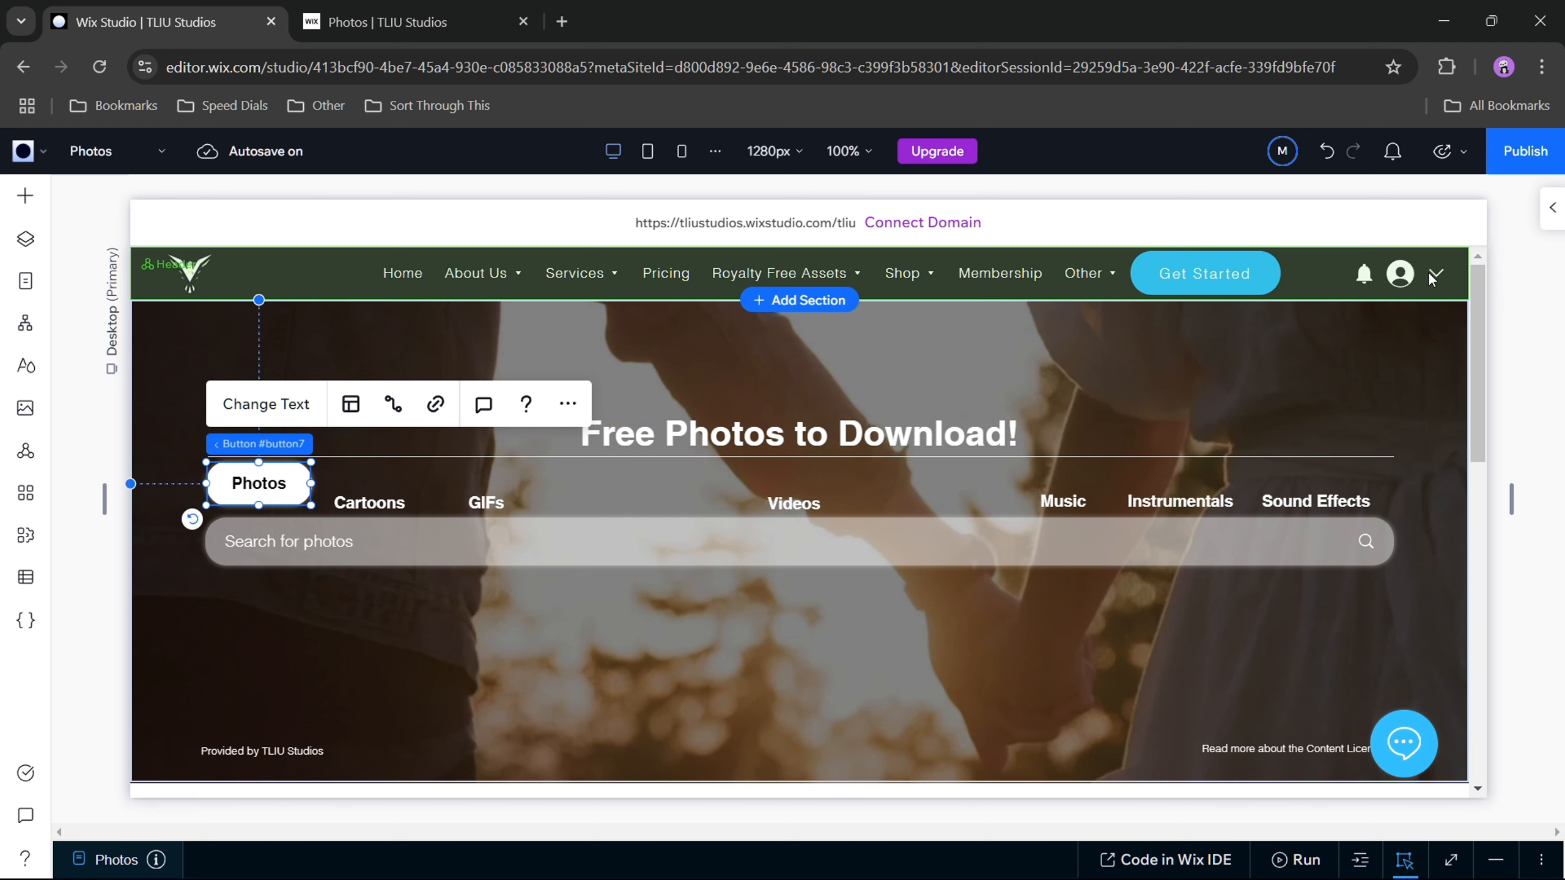
click(1542, 215)
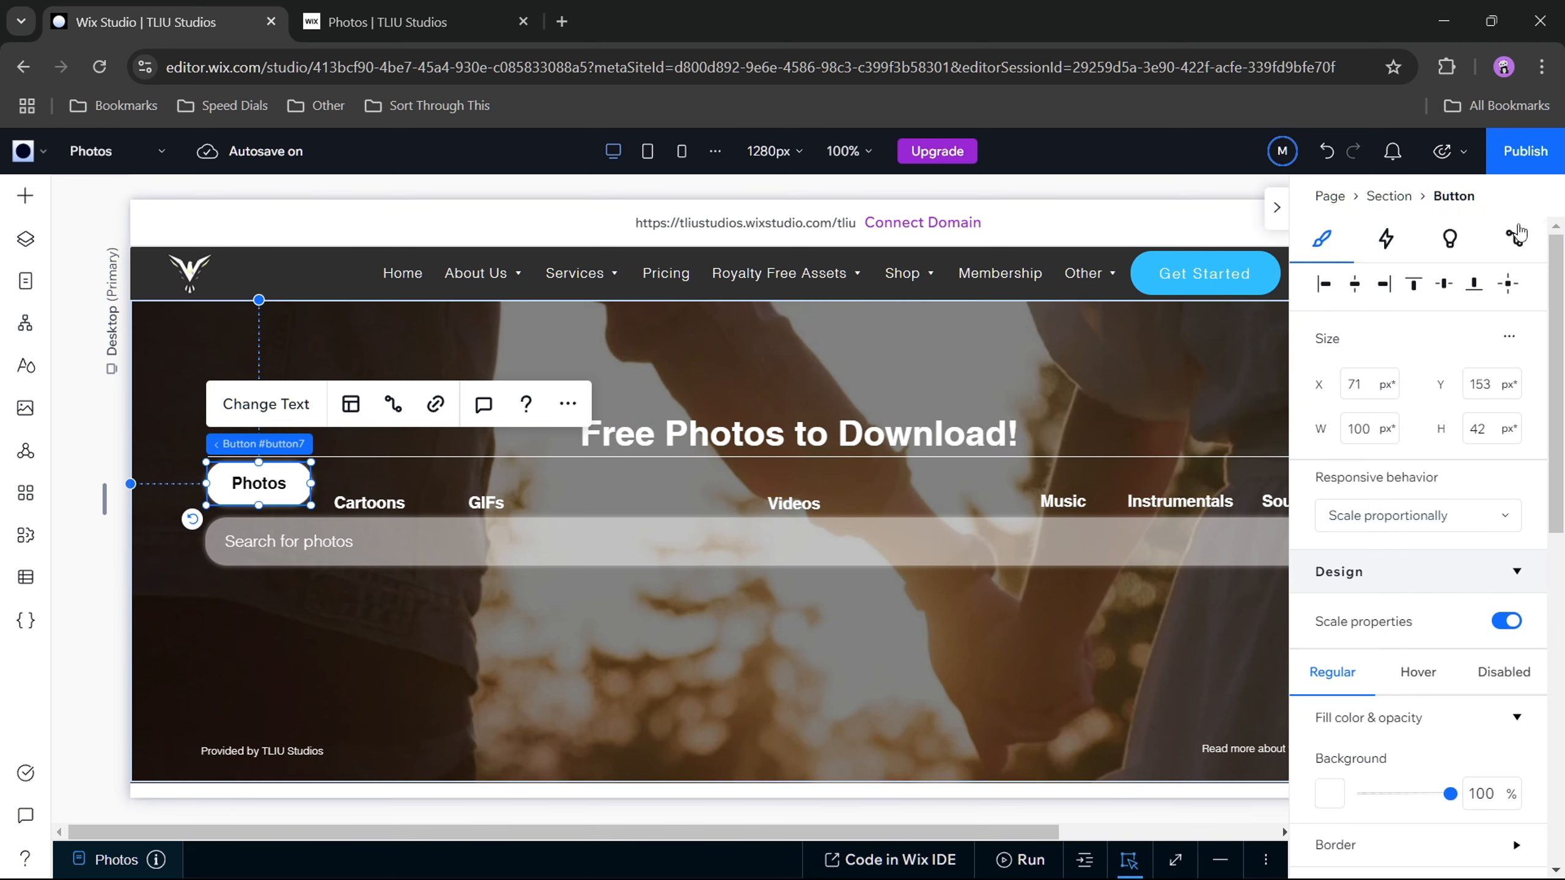
click(1482, 390)
key(Return)
double_click(1491, 385)
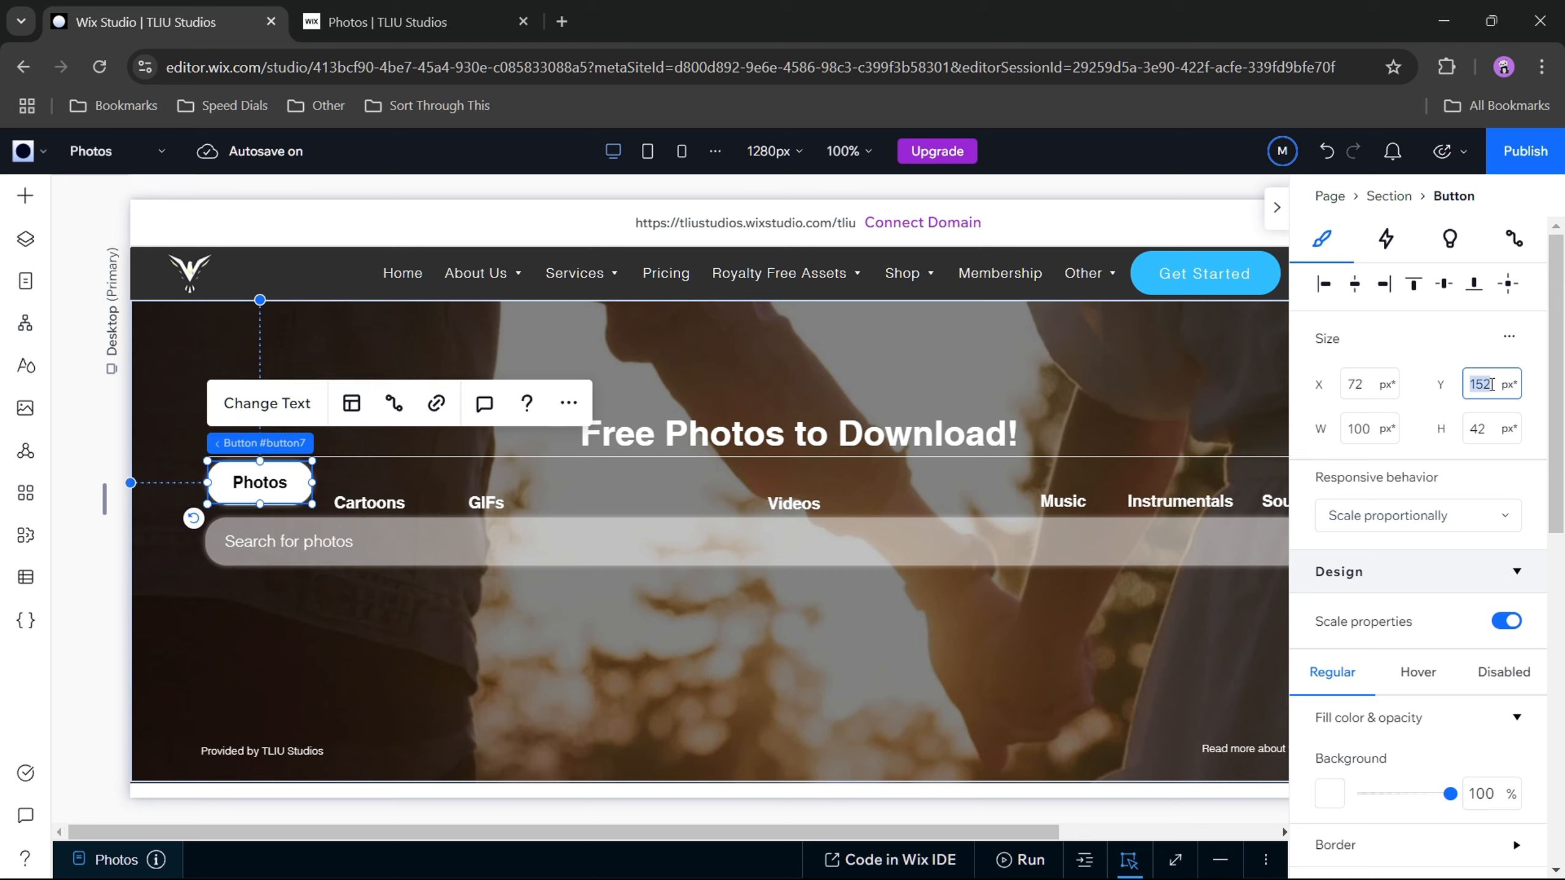
click(1491, 388)
text(60)
key(Return)
Step: Raise the Photos button by setting its Y position to 155 px
click(1491, 395)
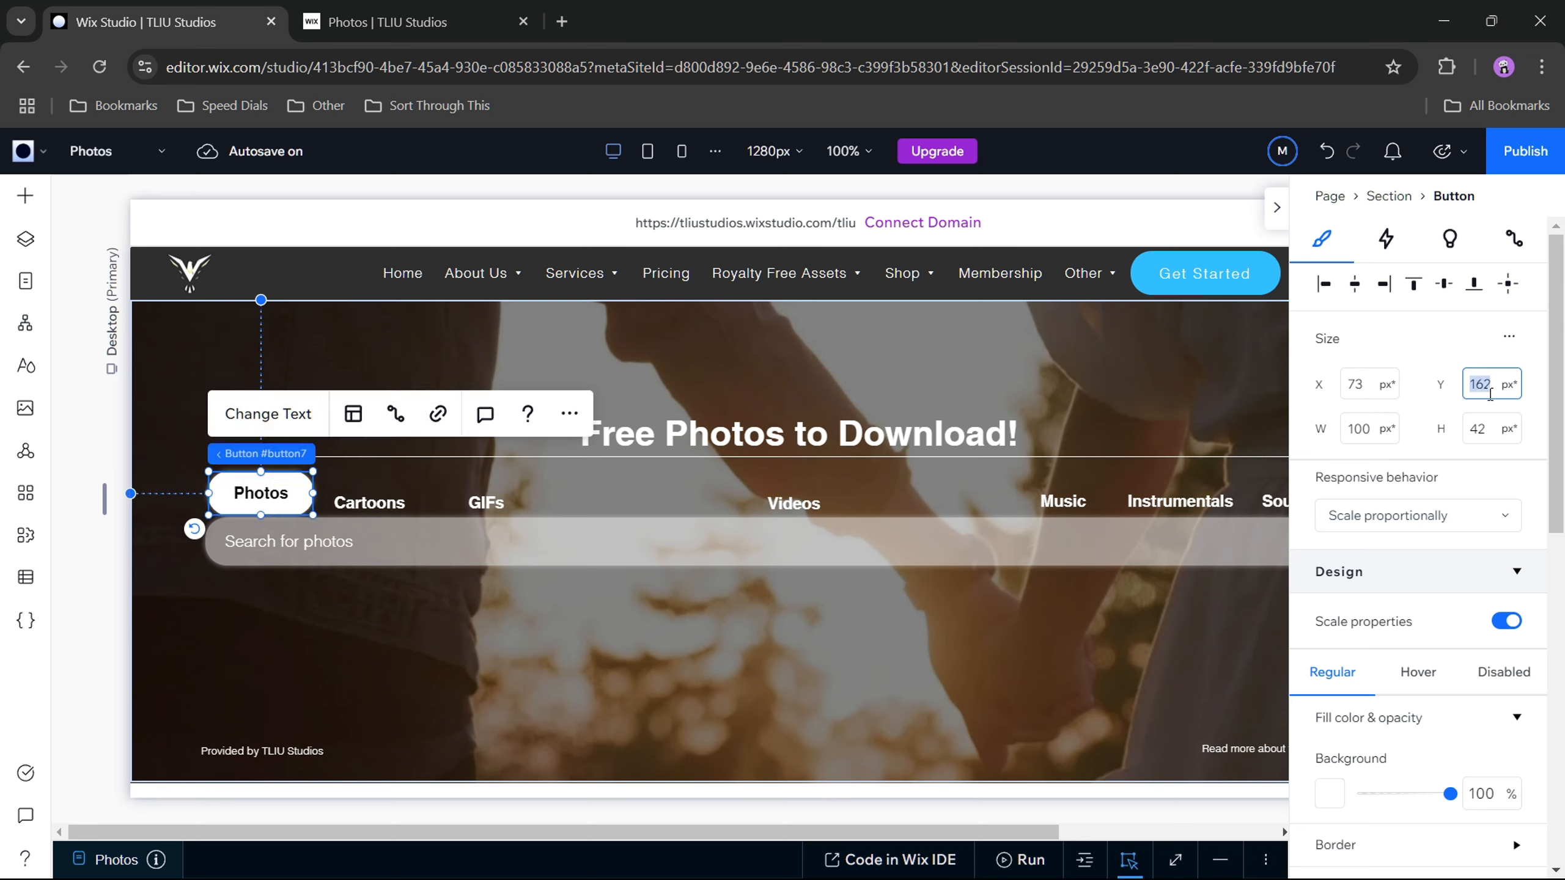
text(155)
key(Return)
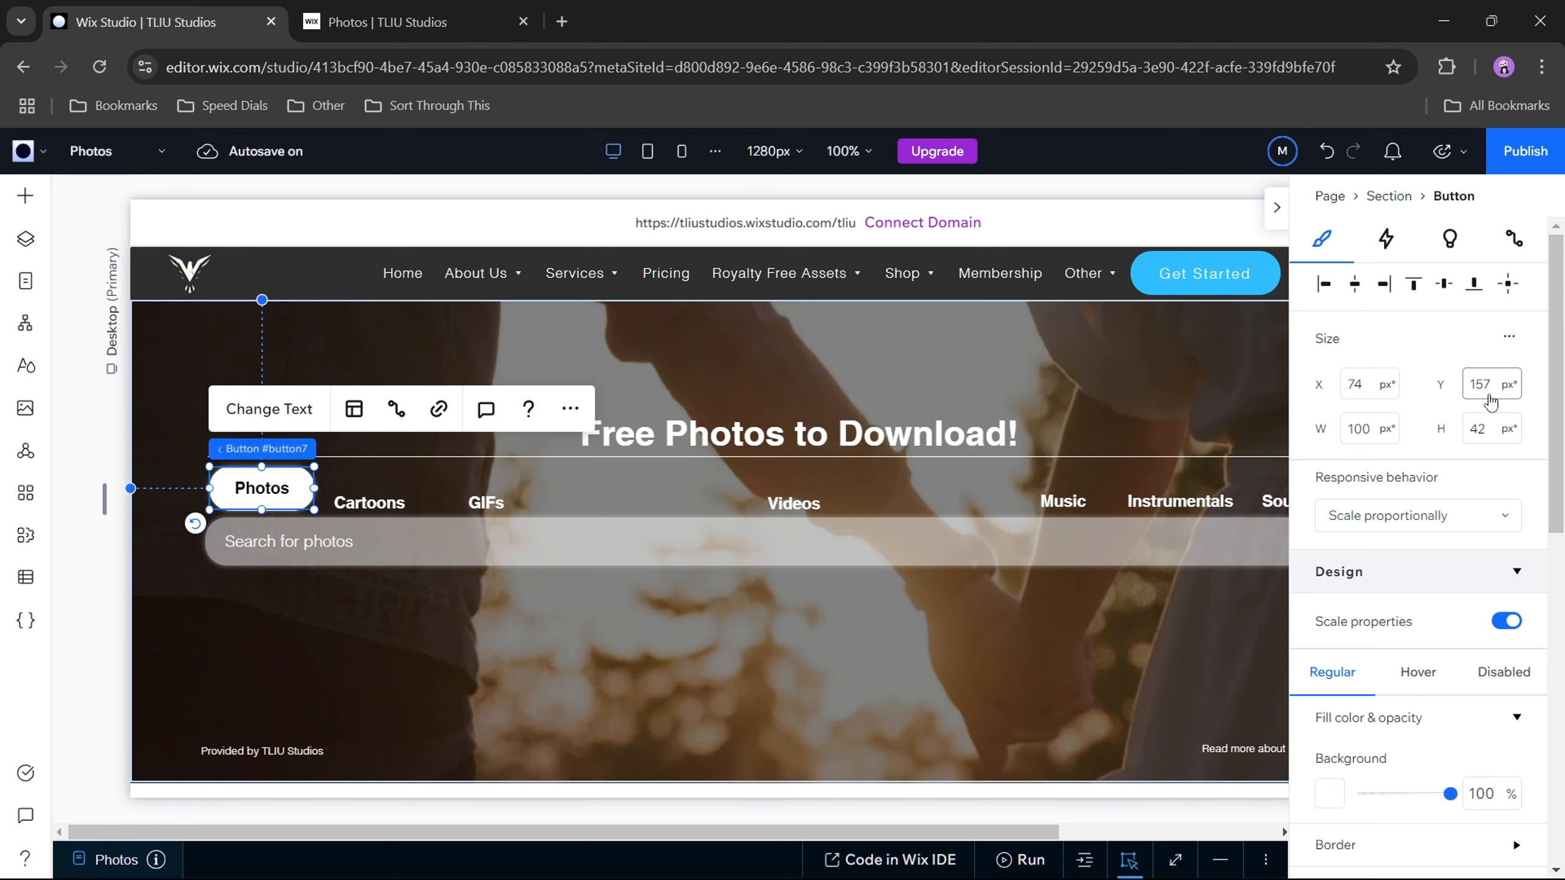
click(516, 621)
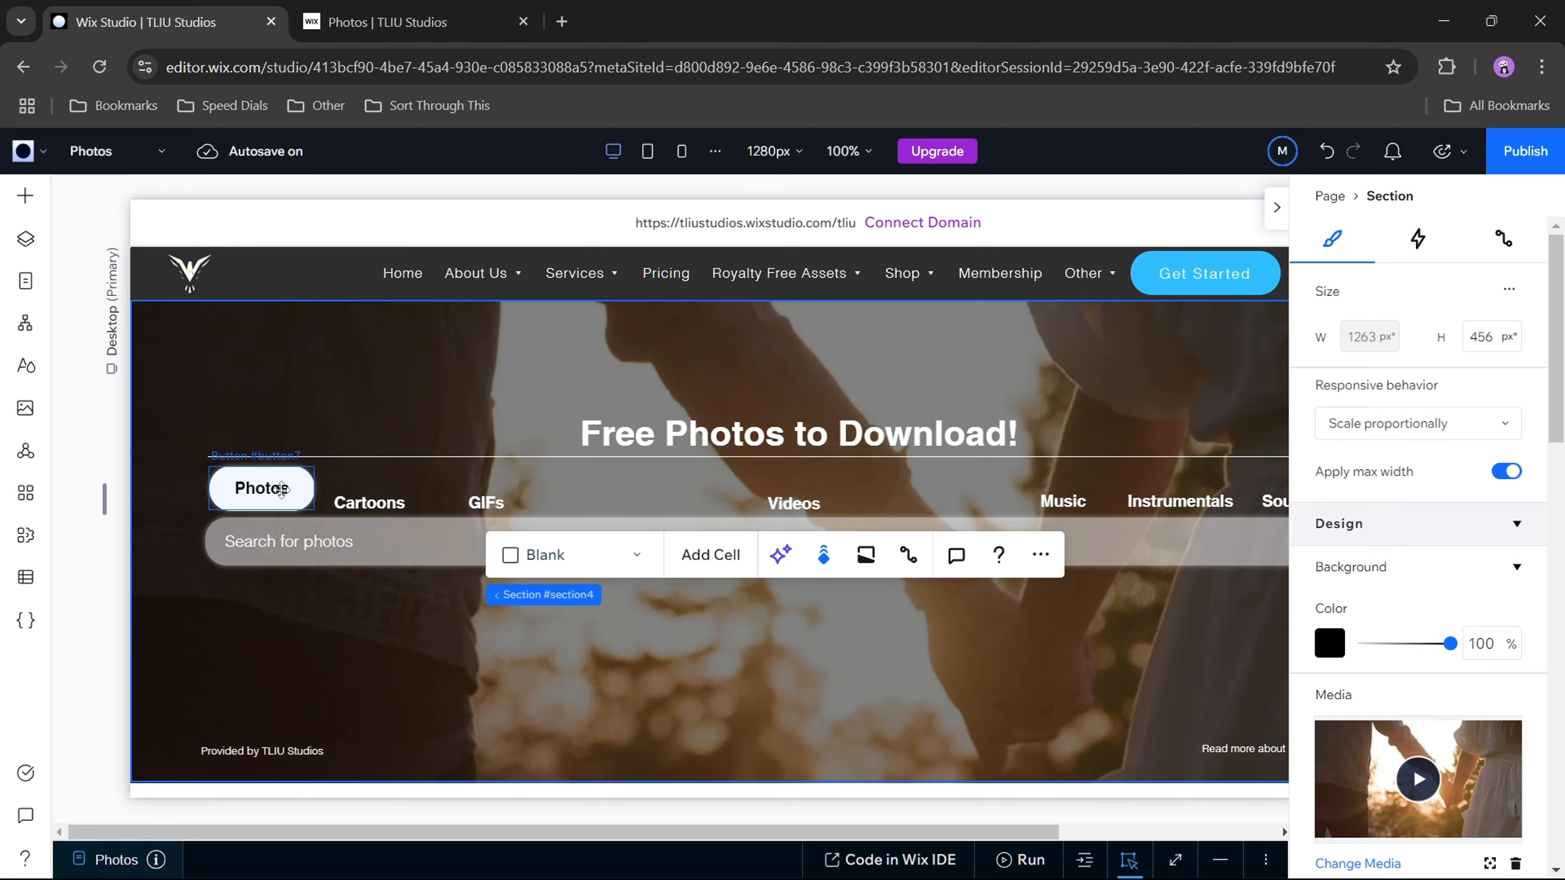
click(261, 488)
click(1487, 386)
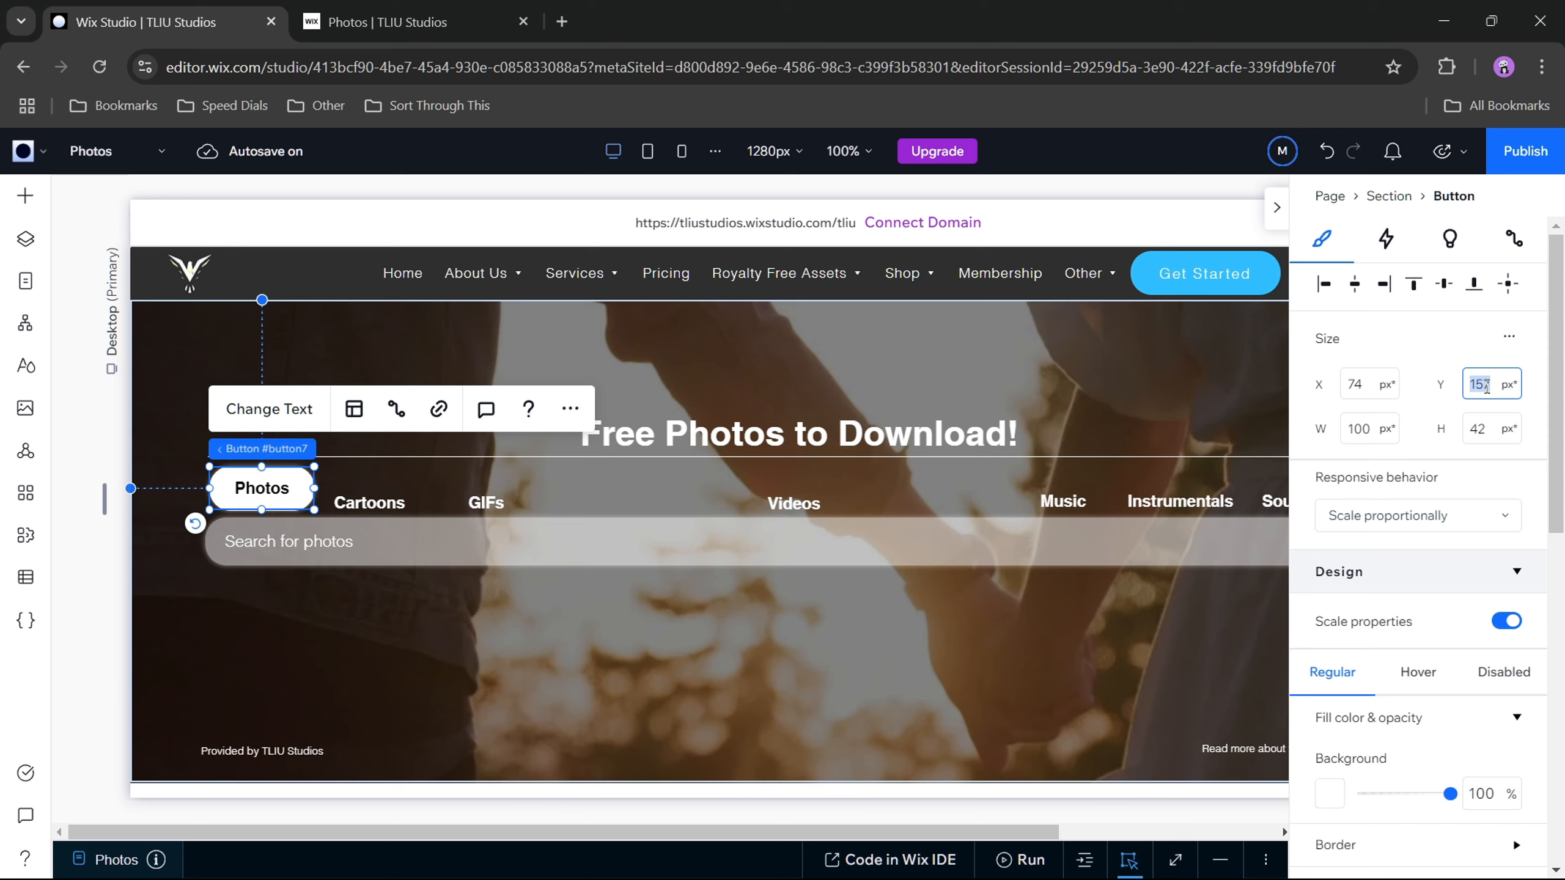
text(1)
text(55)
key(Return)
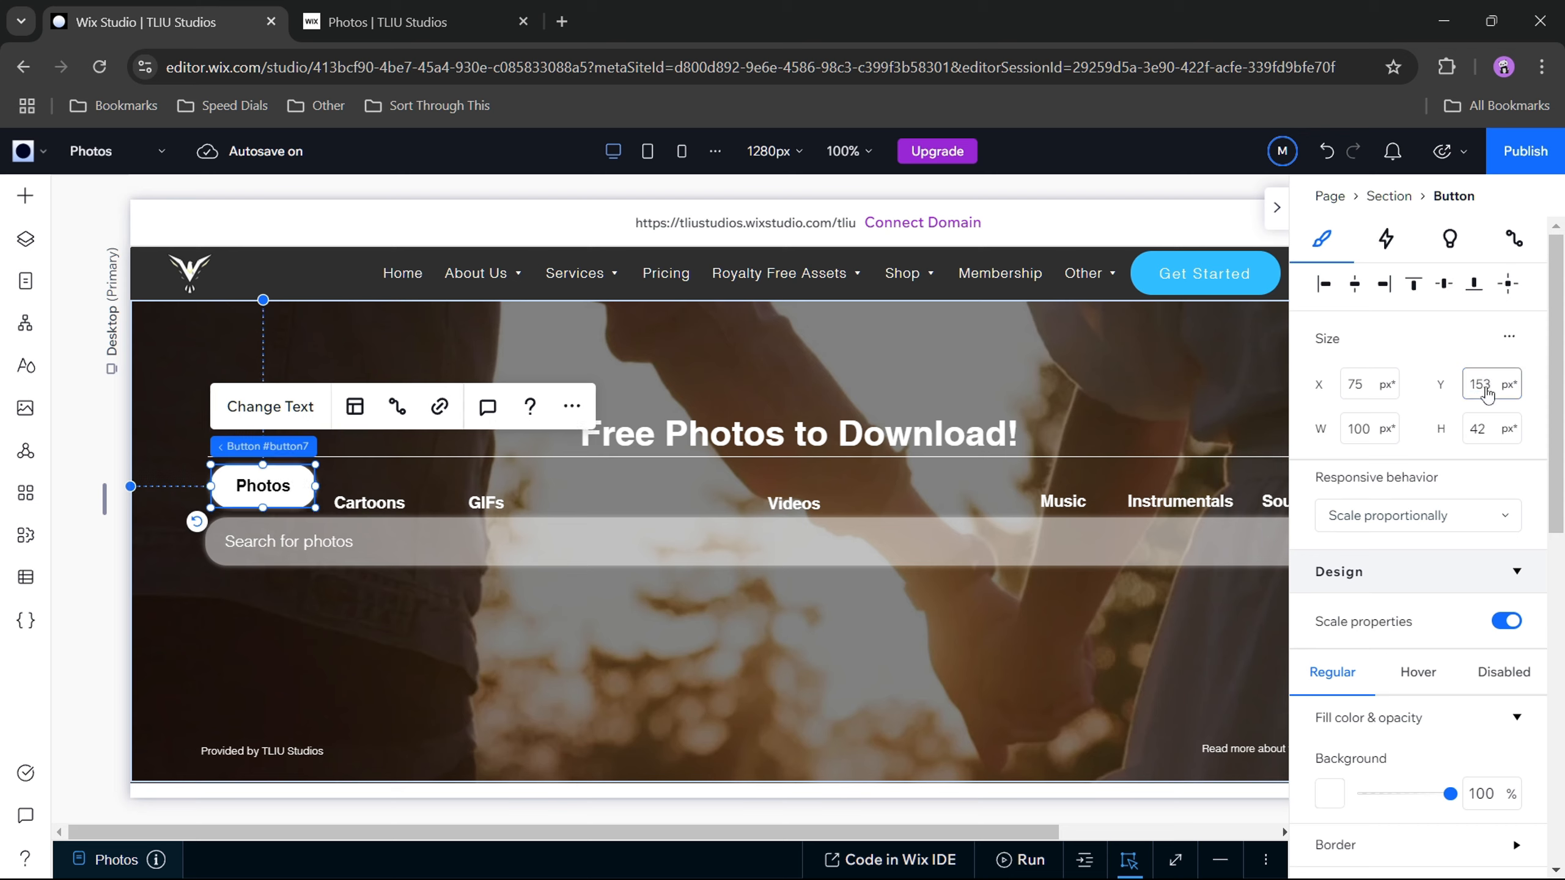
click(473, 625)
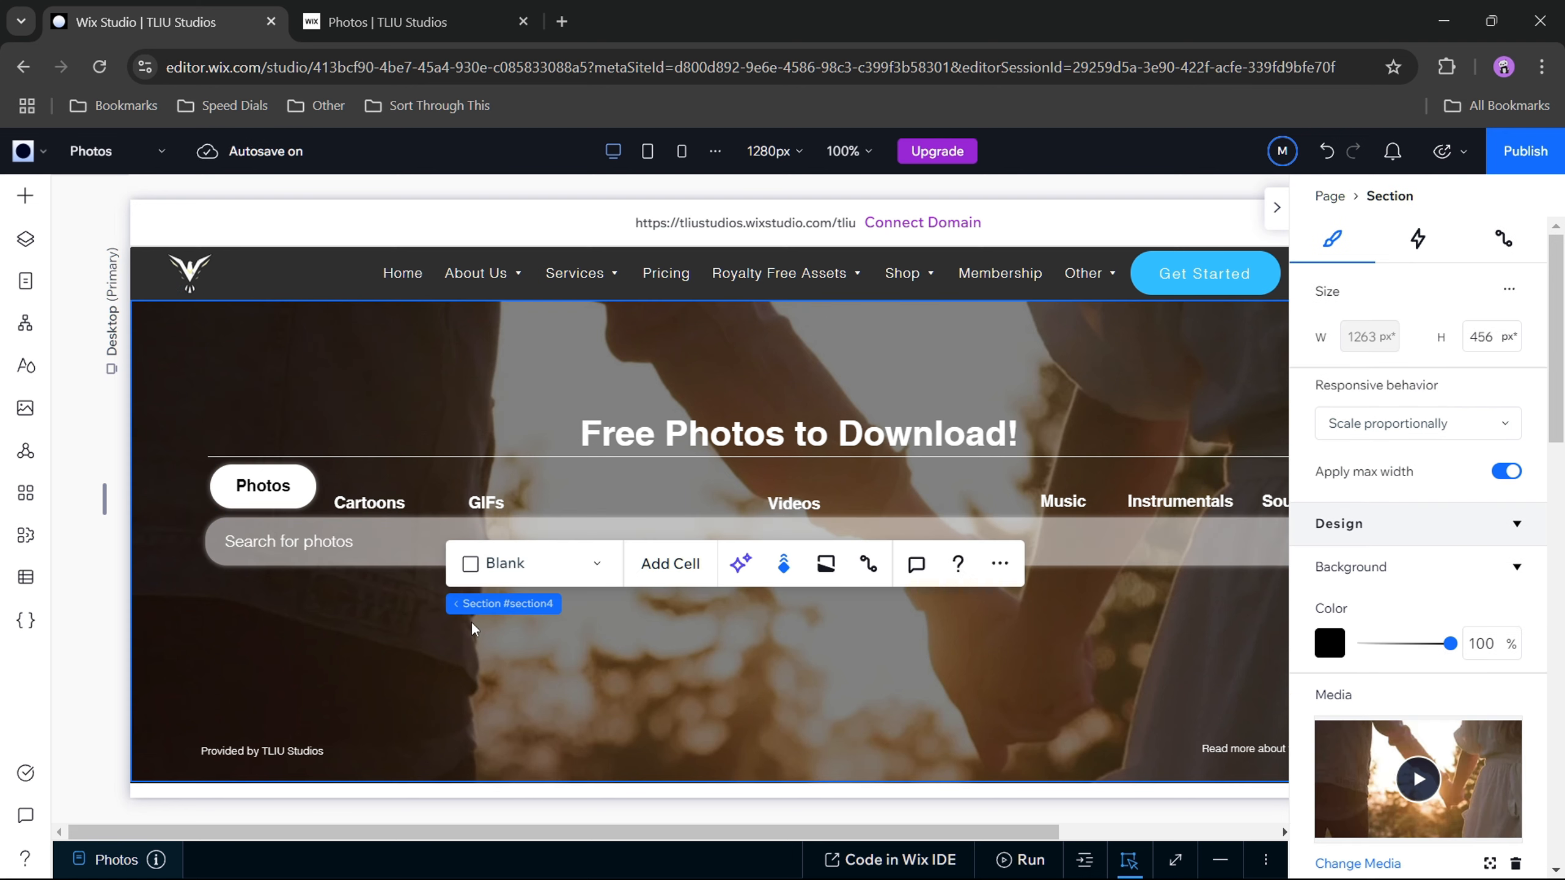
Step: Set the Photos button's Y position to 154 px
click(263, 486)
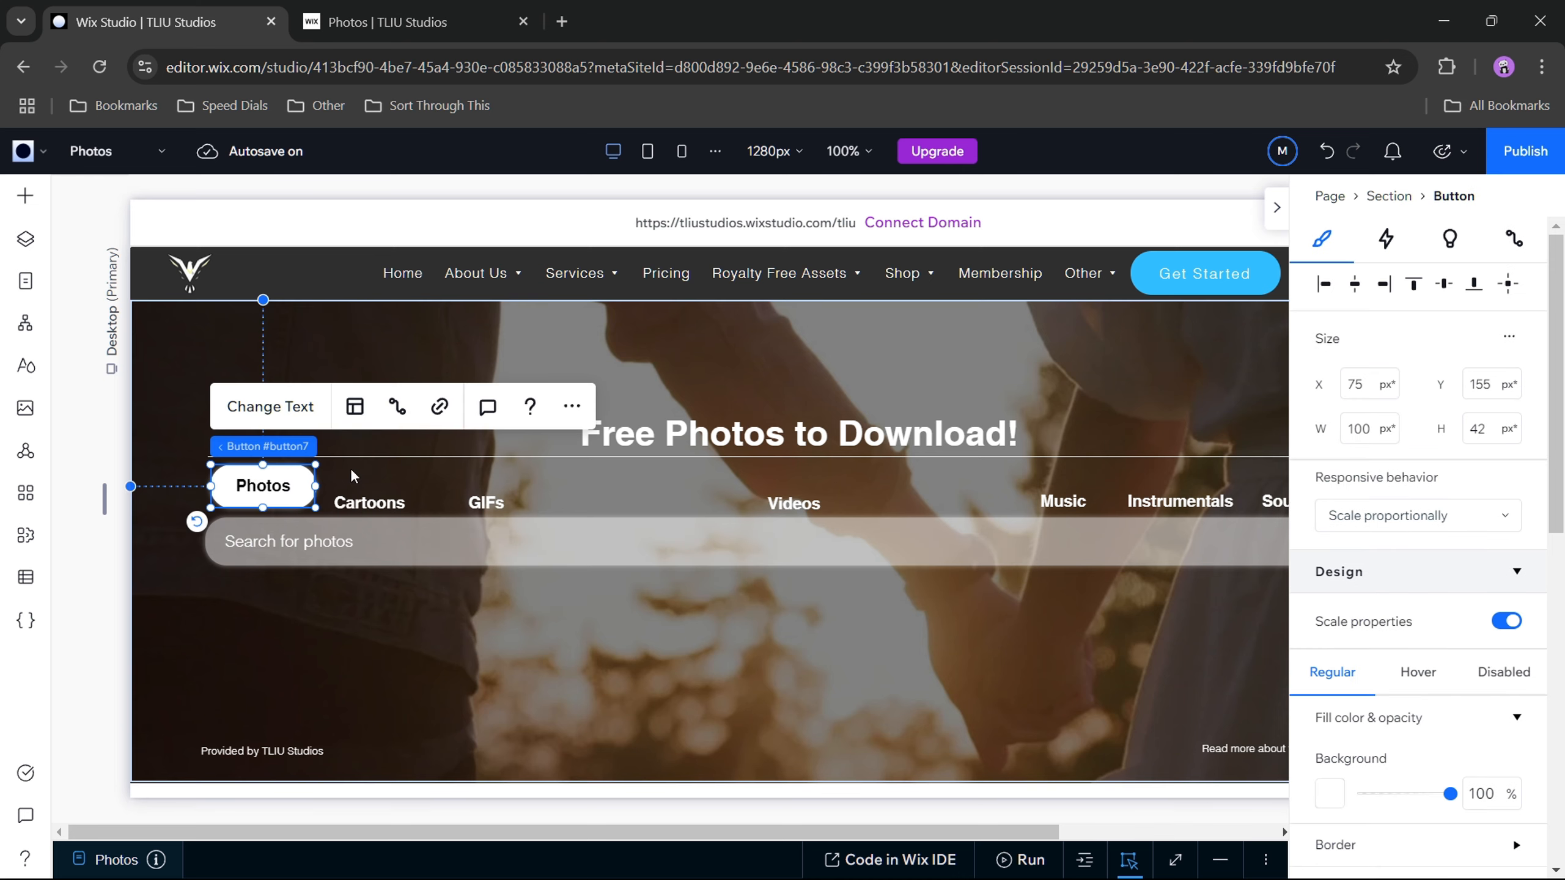
click(1489, 386)
text(154)
key(Return)
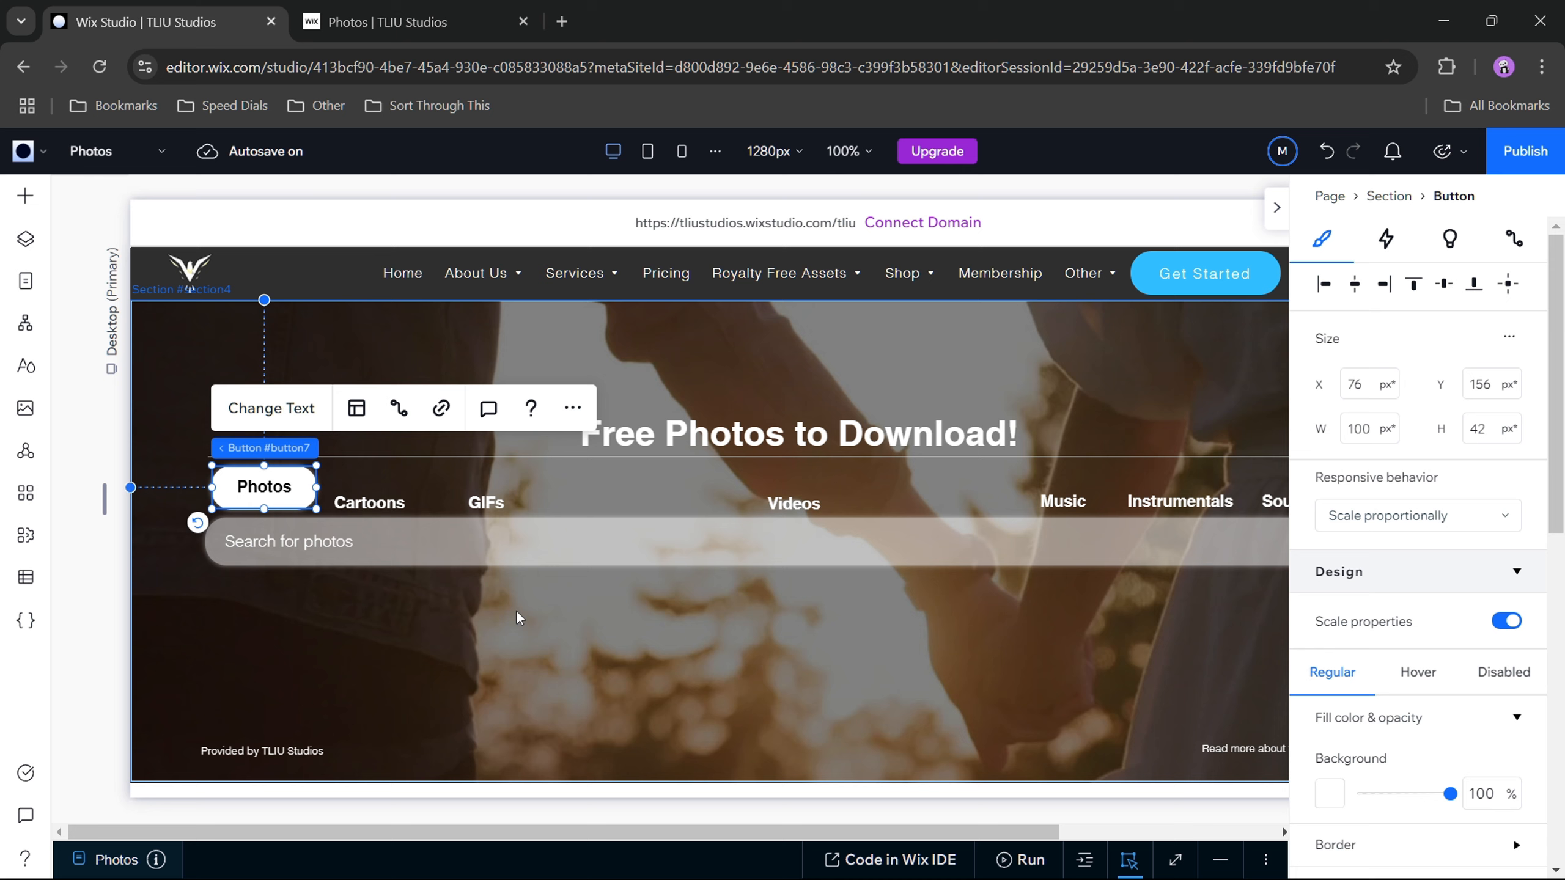
click(508, 635)
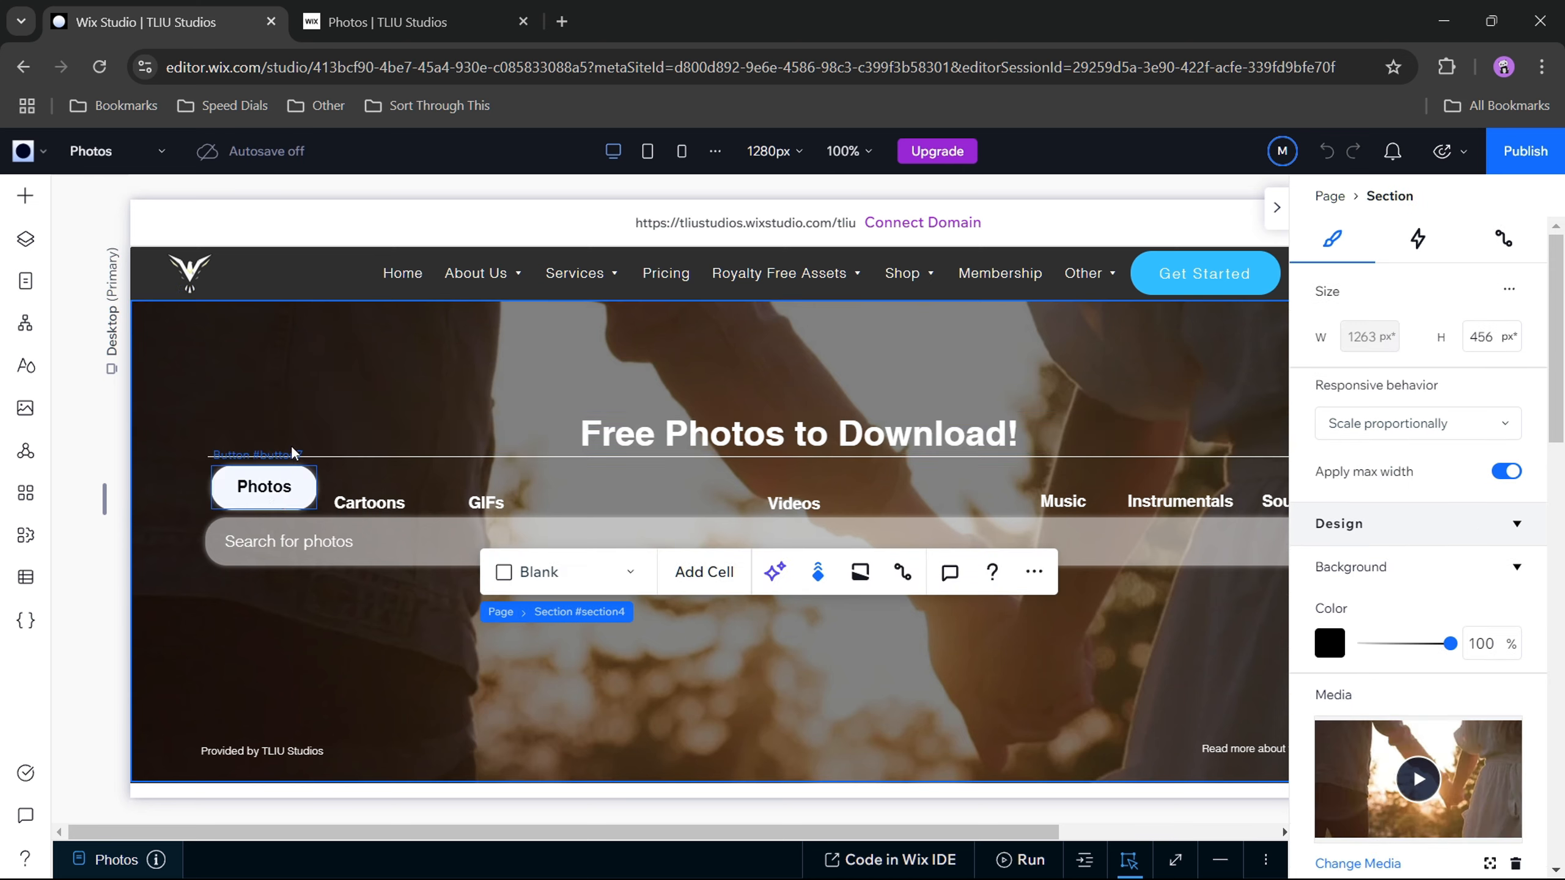
Step: Raise the Cartoons and GIFs buttons level with the Photos button and space them in a row, with GIFs at about X 293 px
click(375, 511)
drag(375, 510, 374, 494)
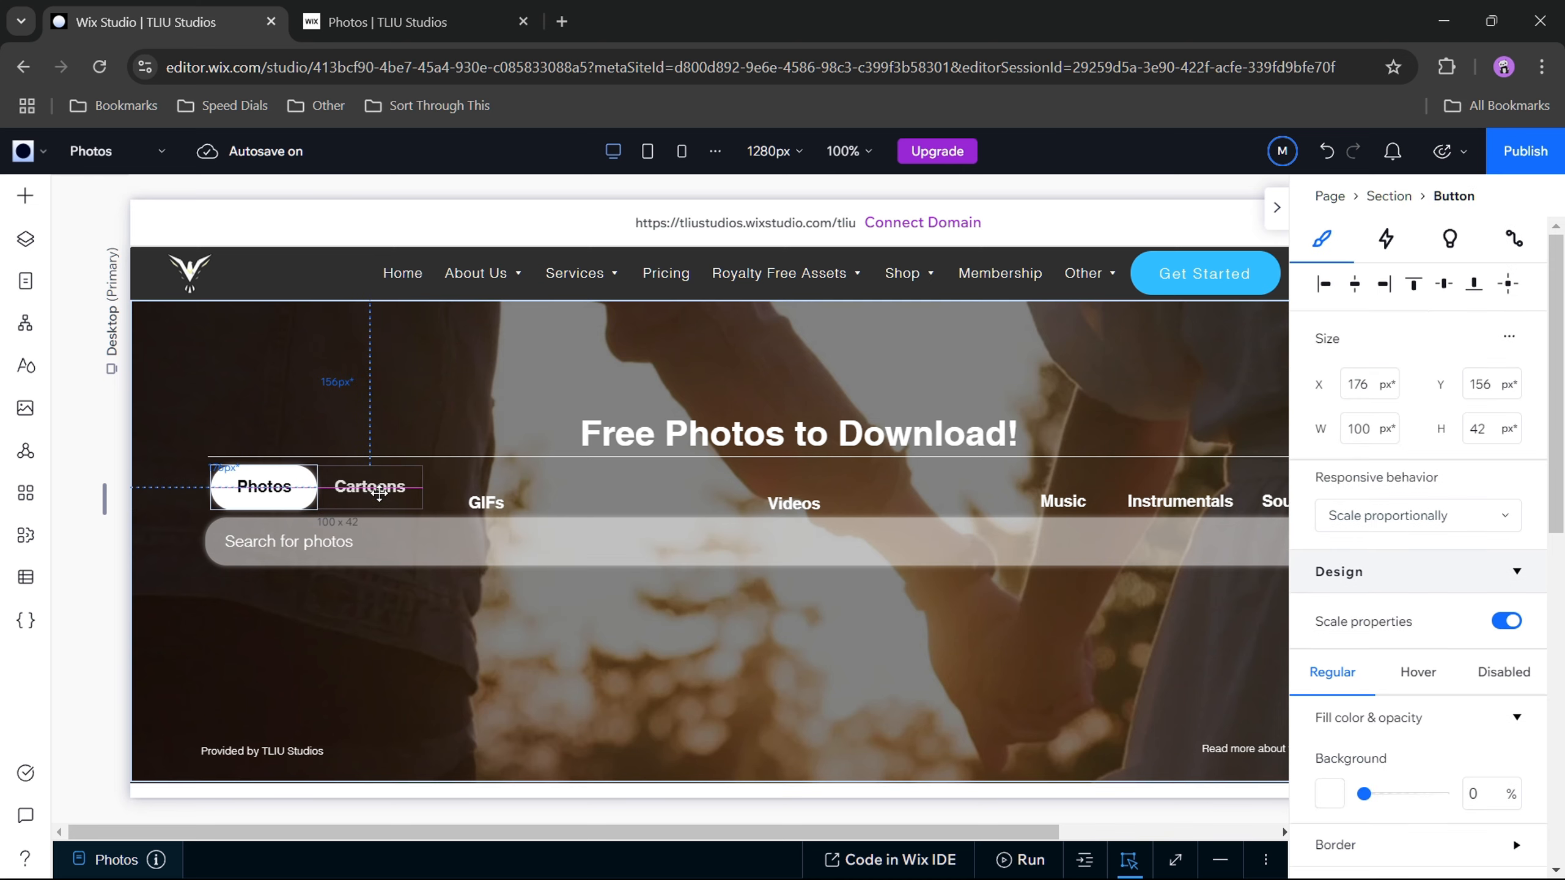
click(482, 505)
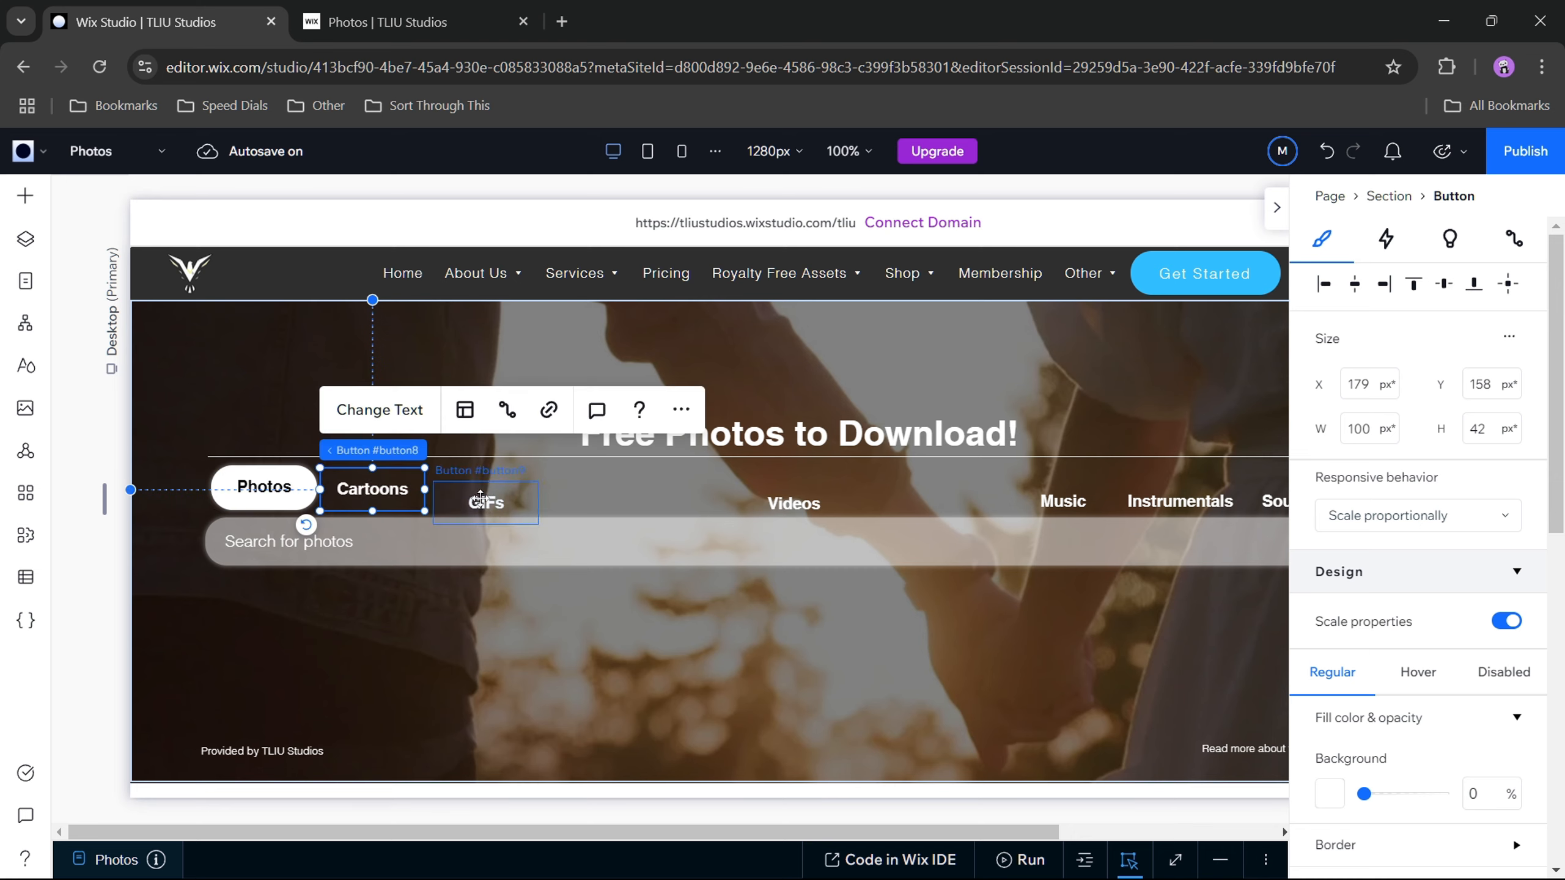
drag(483, 504, 530, 484)
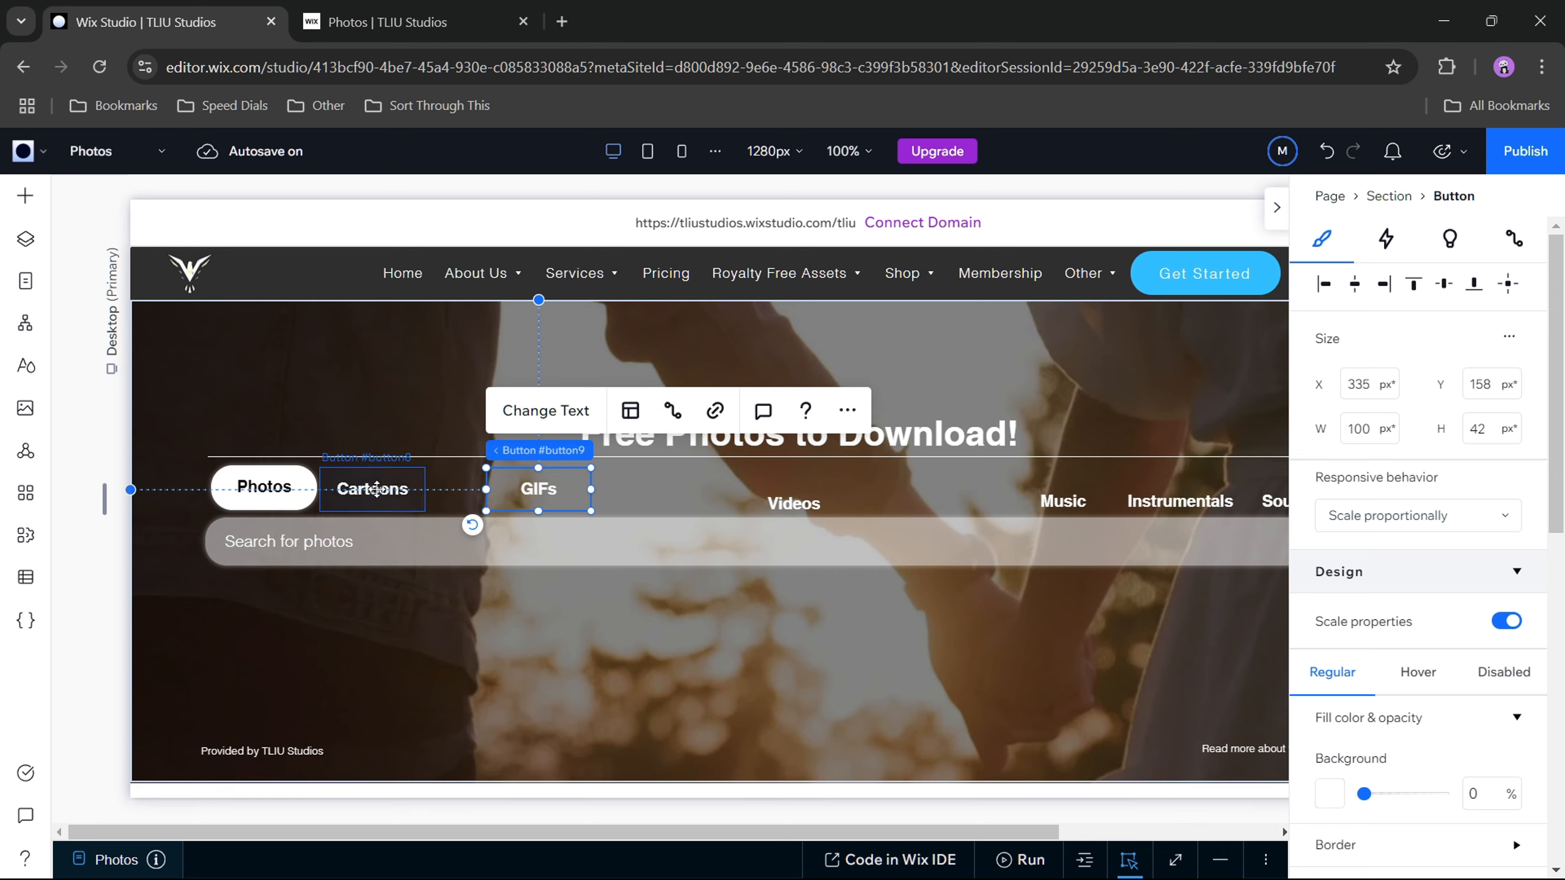
drag(368, 489, 483, 501)
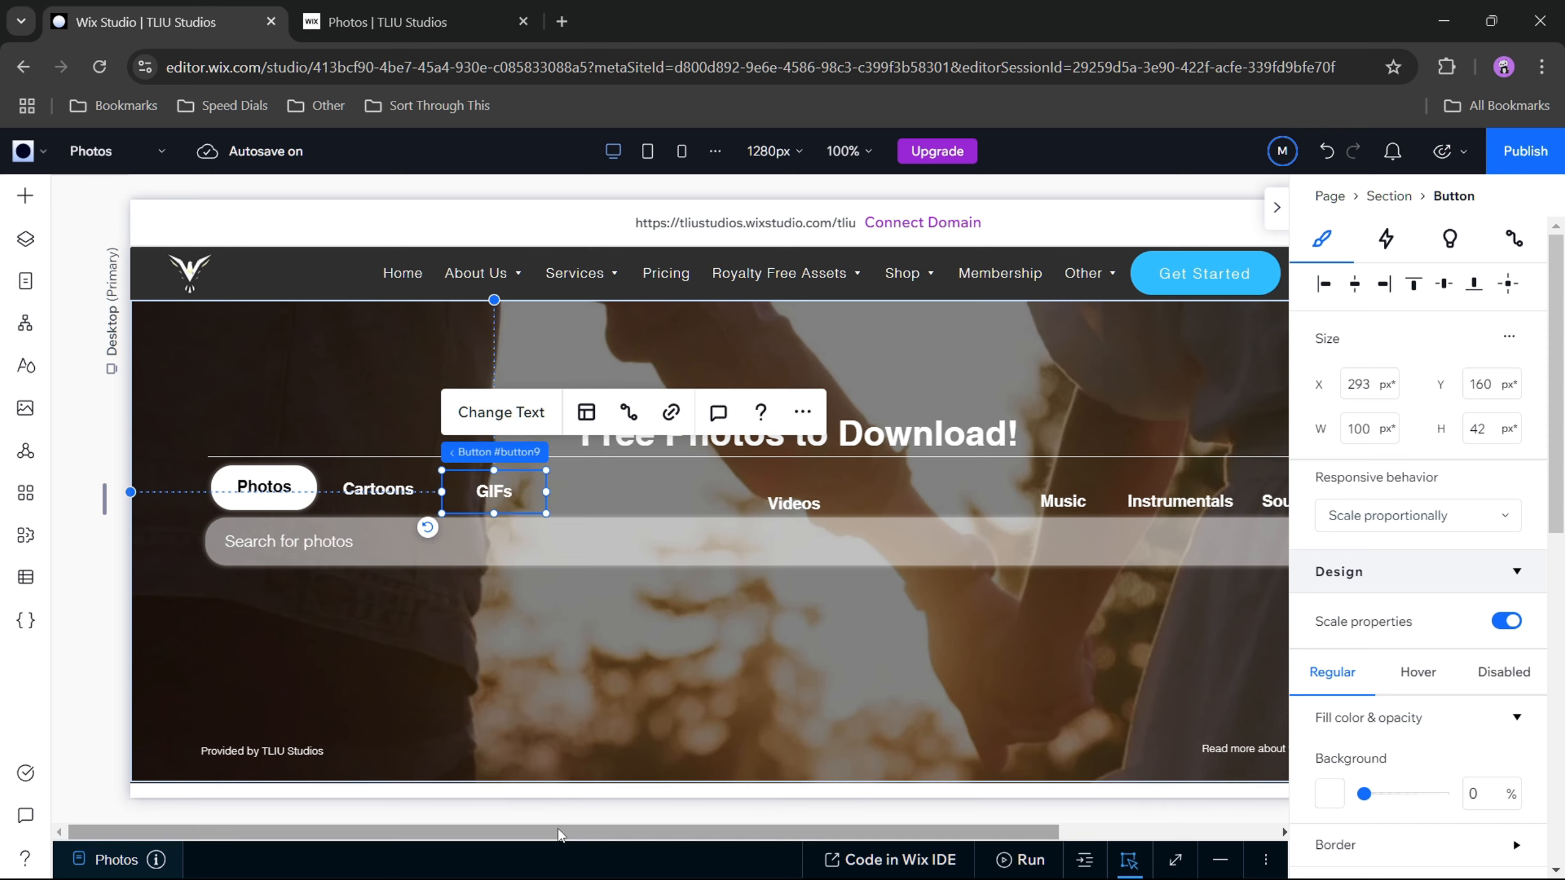
Step: Move the Videos button up beneath the heading, to about X 581 px and Y 163 px
drag(587, 831, 735, 829)
click(605, 501)
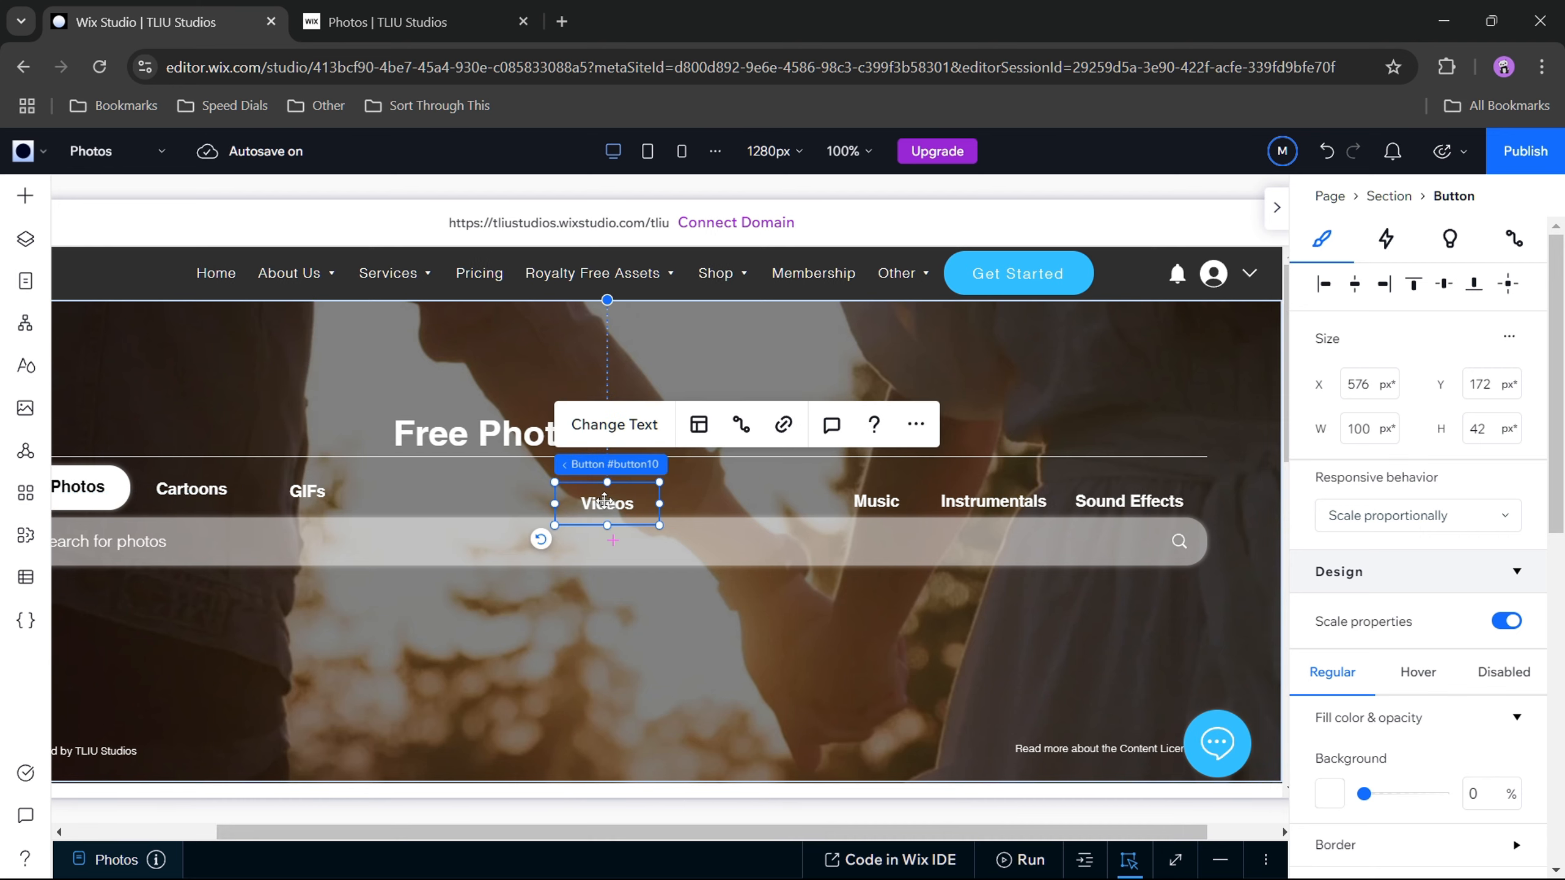
drag(605, 502, 602, 489)
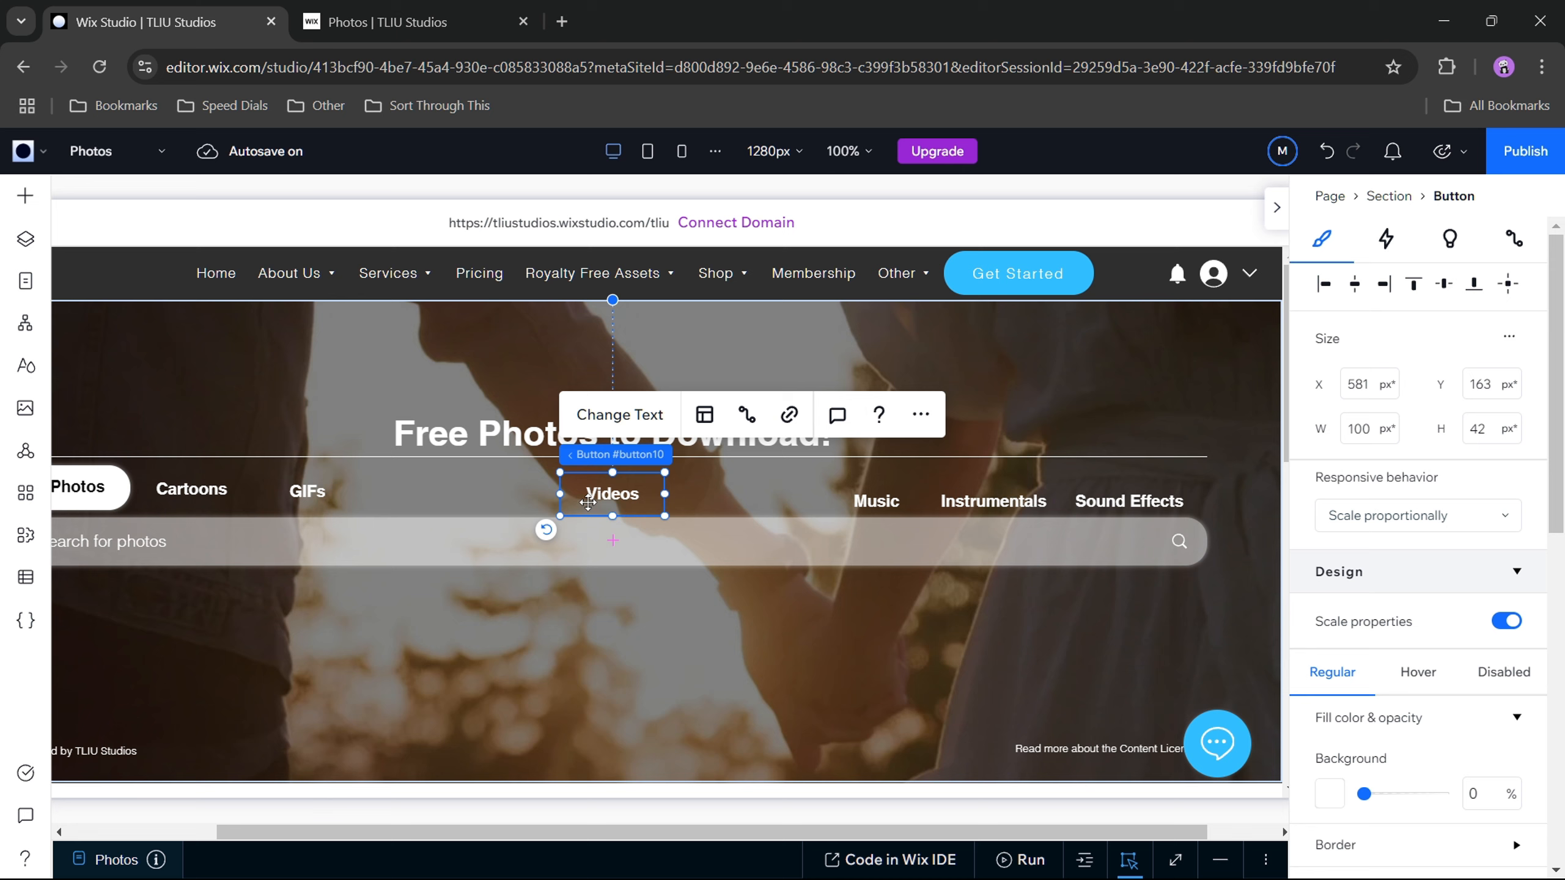
Step: Try to match the Cartoons button's Y position to the Photos button and nudge it right to X 187 px
click(290, 492)
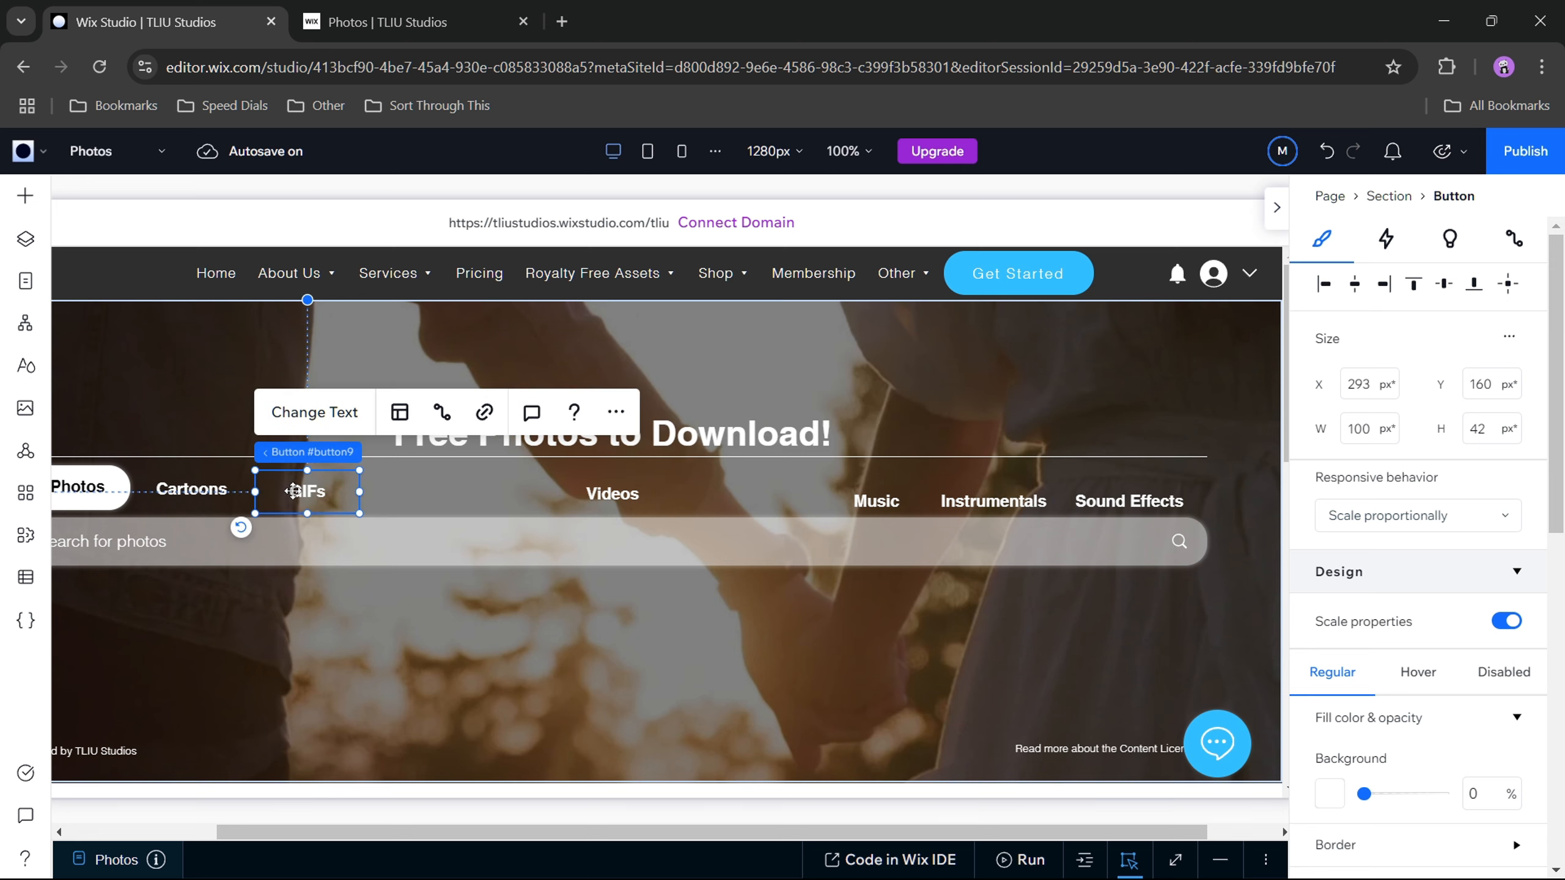
click(197, 493)
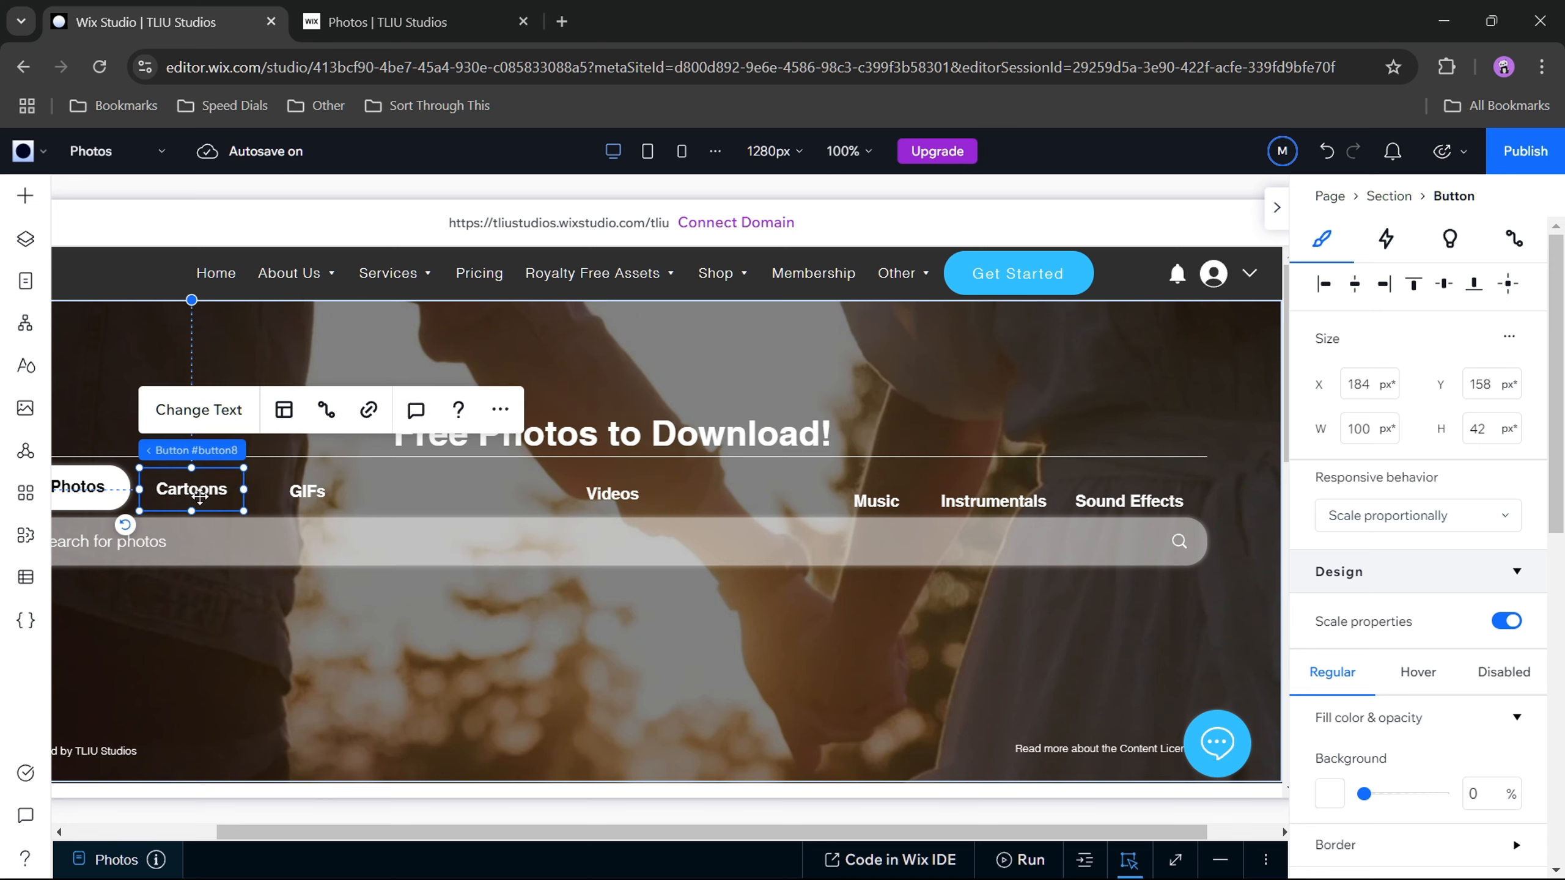
click(103, 499)
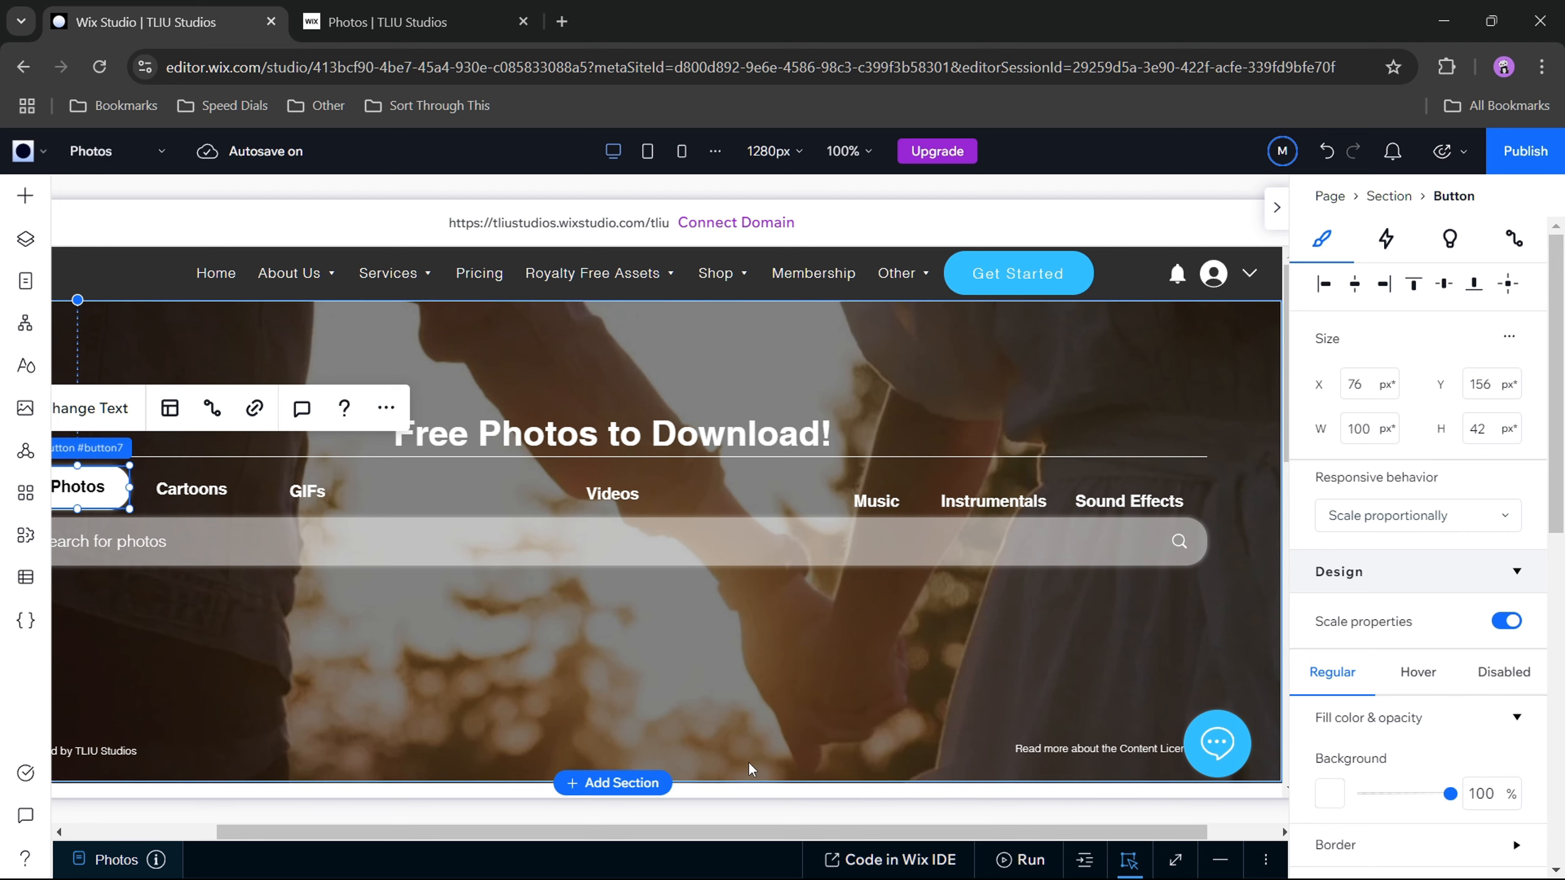
drag(635, 830, 537, 821)
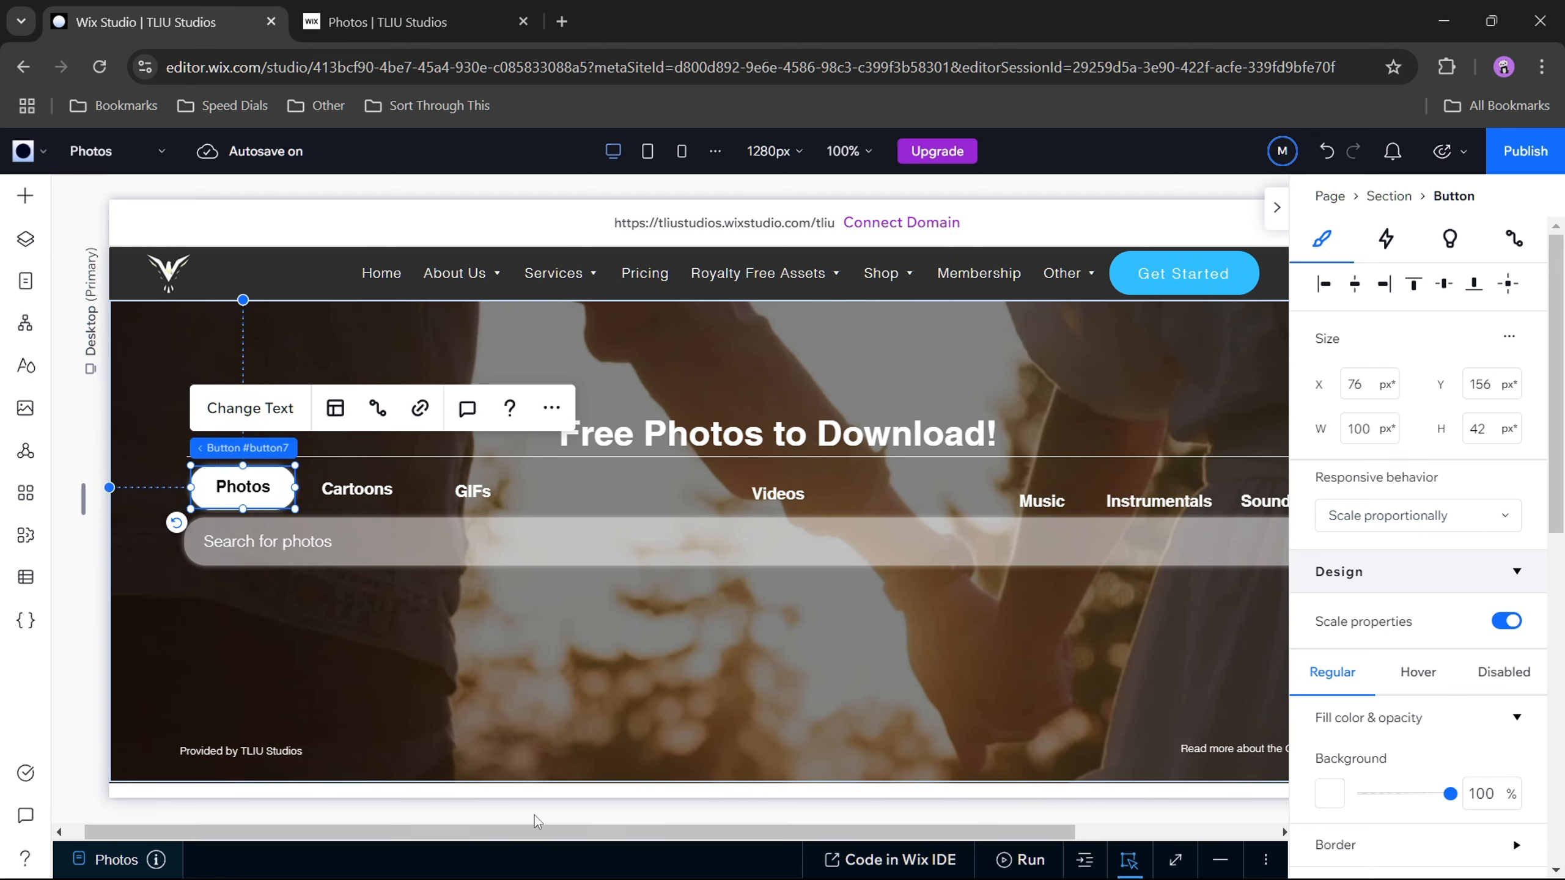
click(350, 488)
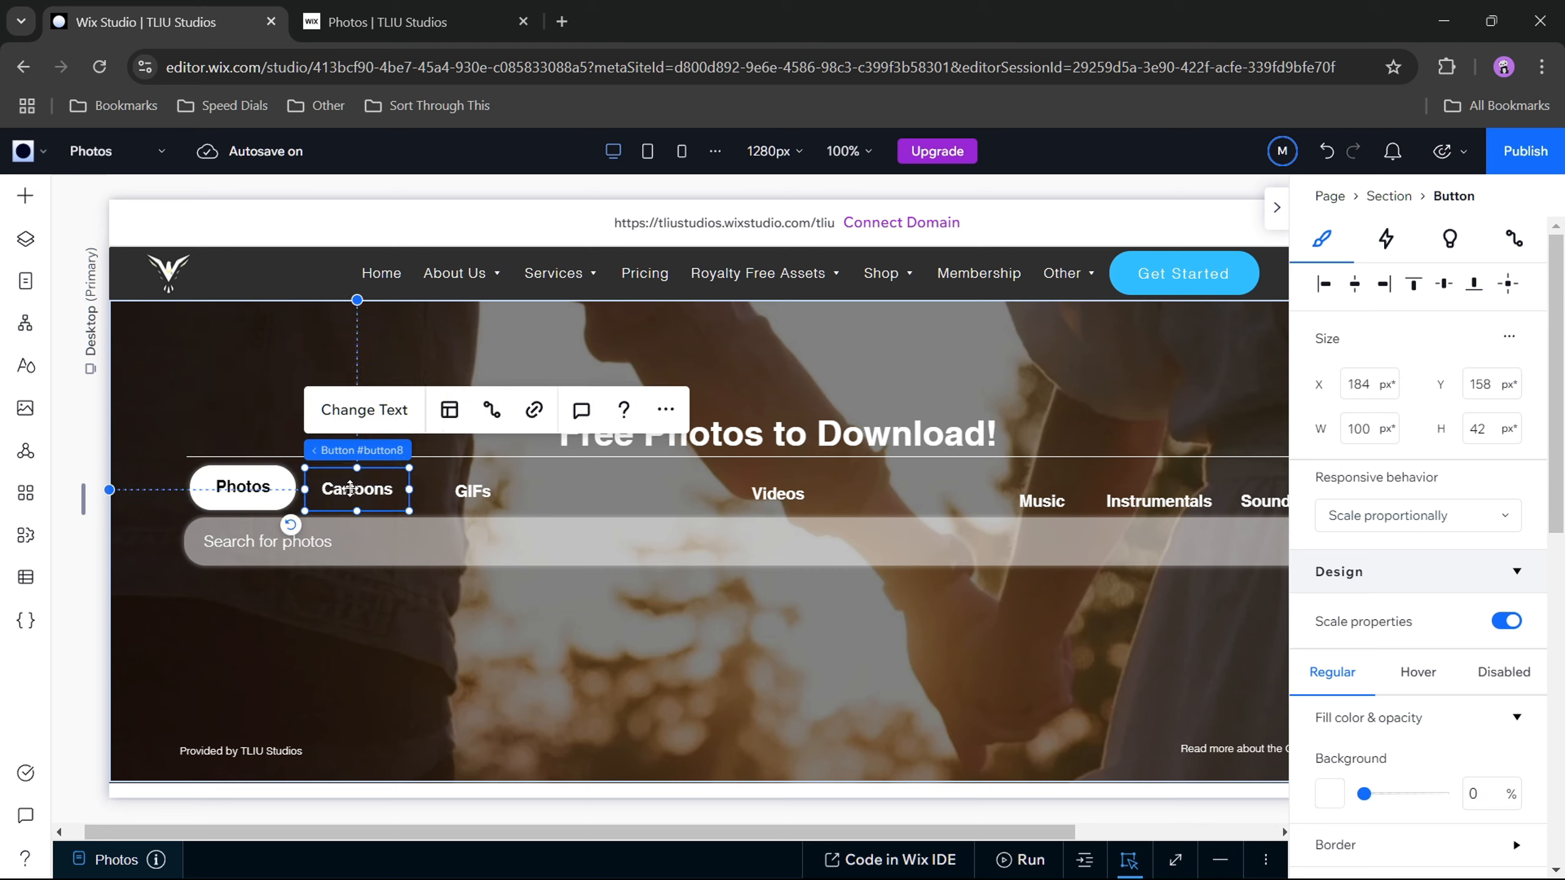
click(1485, 386)
text(15)
key(Return)
key(Right)
key(Right)
key(Right)
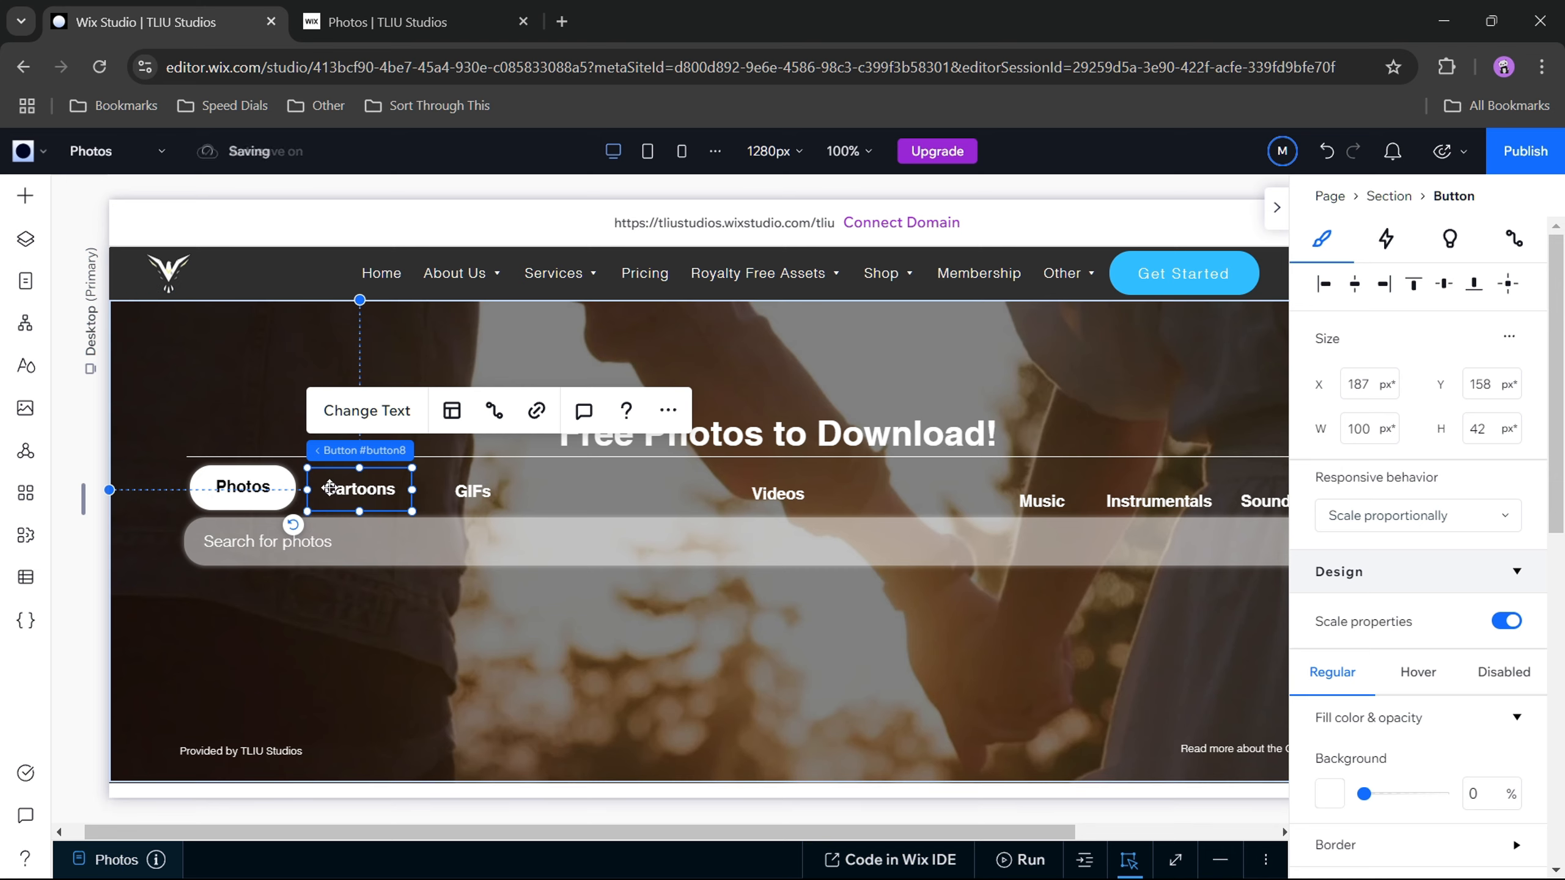
Step: Re-enter the Cartoons button's Y position to line it up with Photos and nudge it right to X 189 px
click(268, 489)
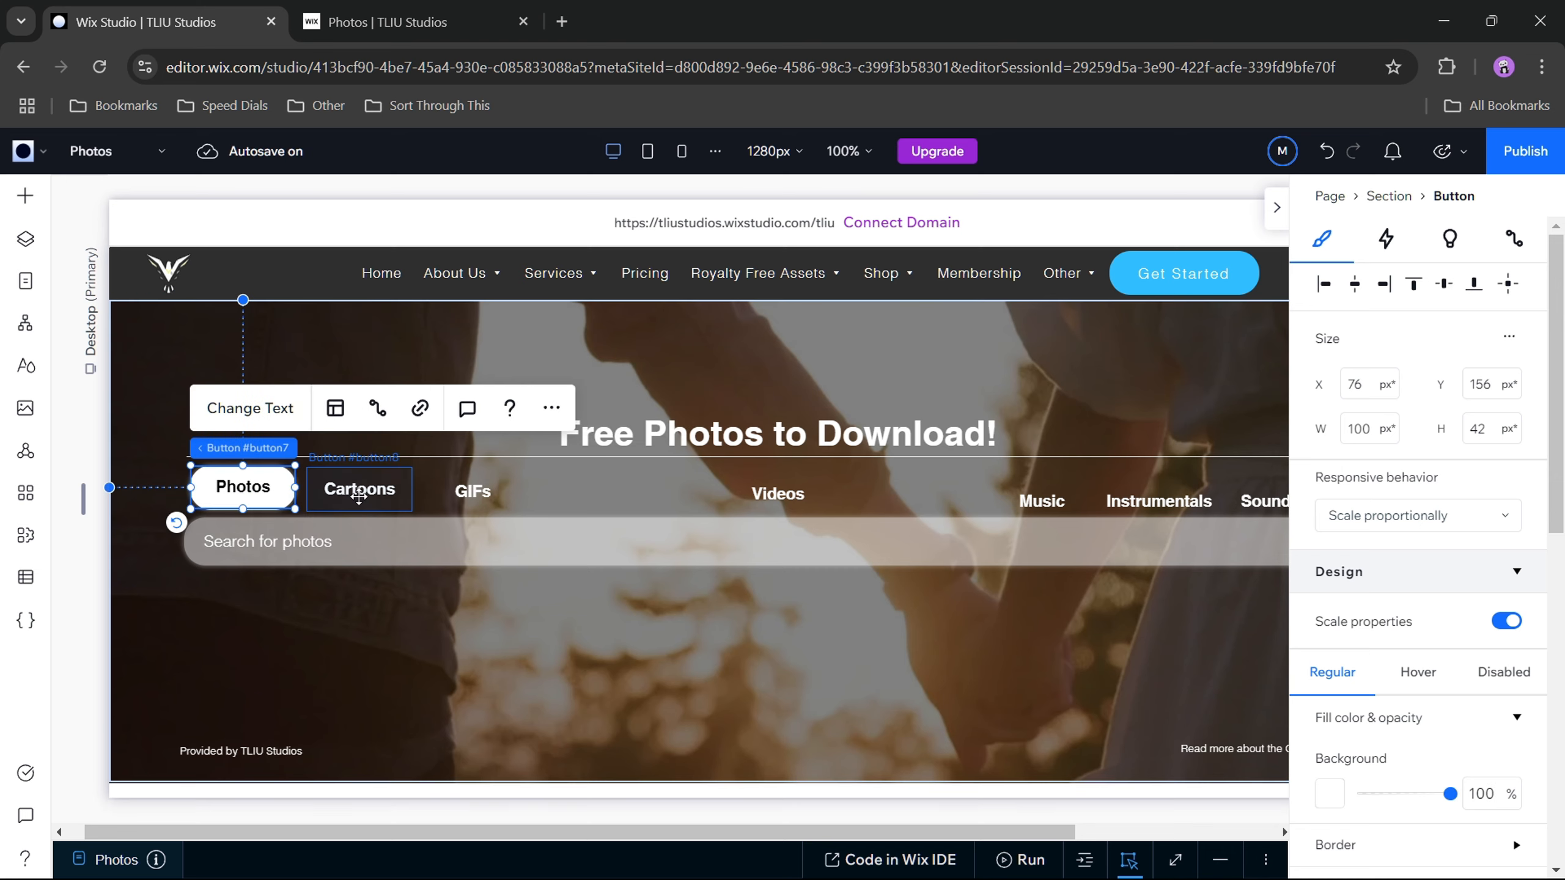
click(367, 497)
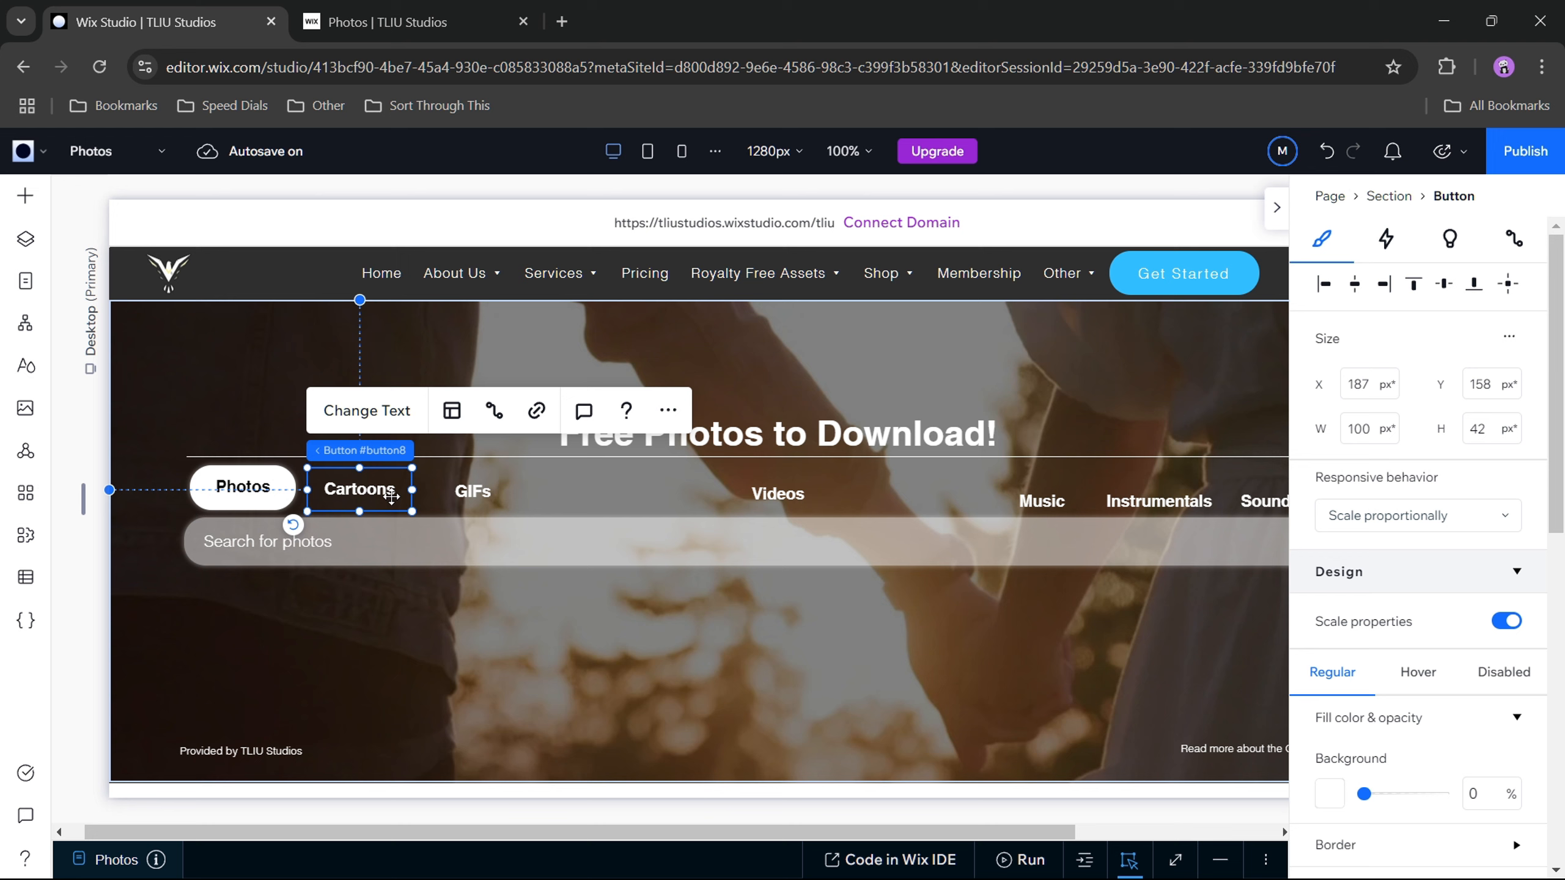
click(1501, 383)
text(15)
key(Return)
key(Down)
key(Down)
key(Right)
key(Right)
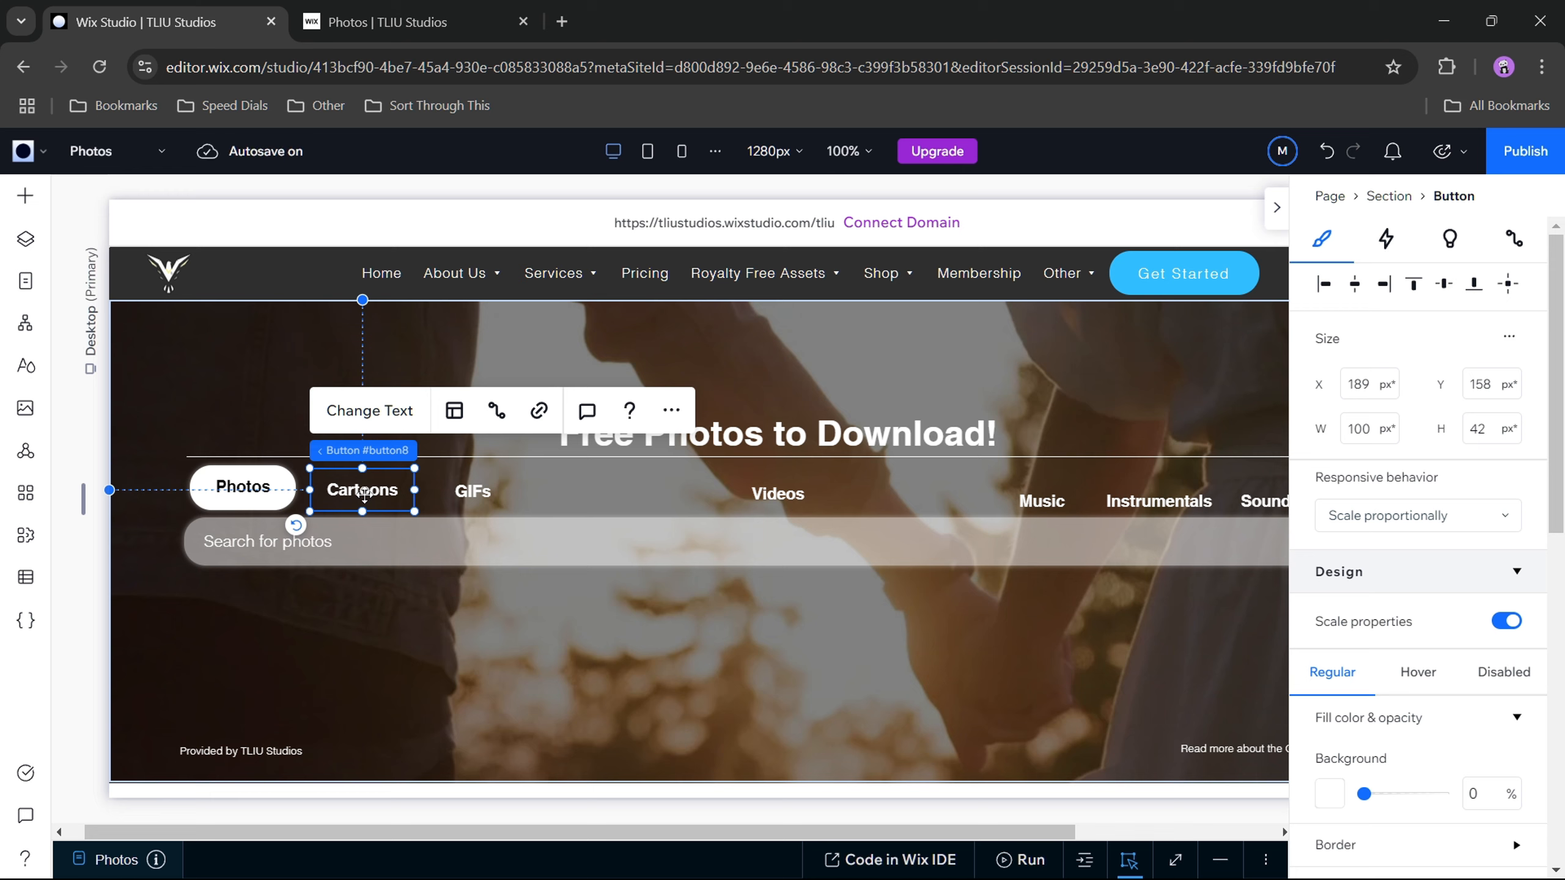
Step: Reposition the Cartoons button beside the Photos button at about X 185 px and Y 158 px
drag(359, 492, 361, 501)
click(274, 497)
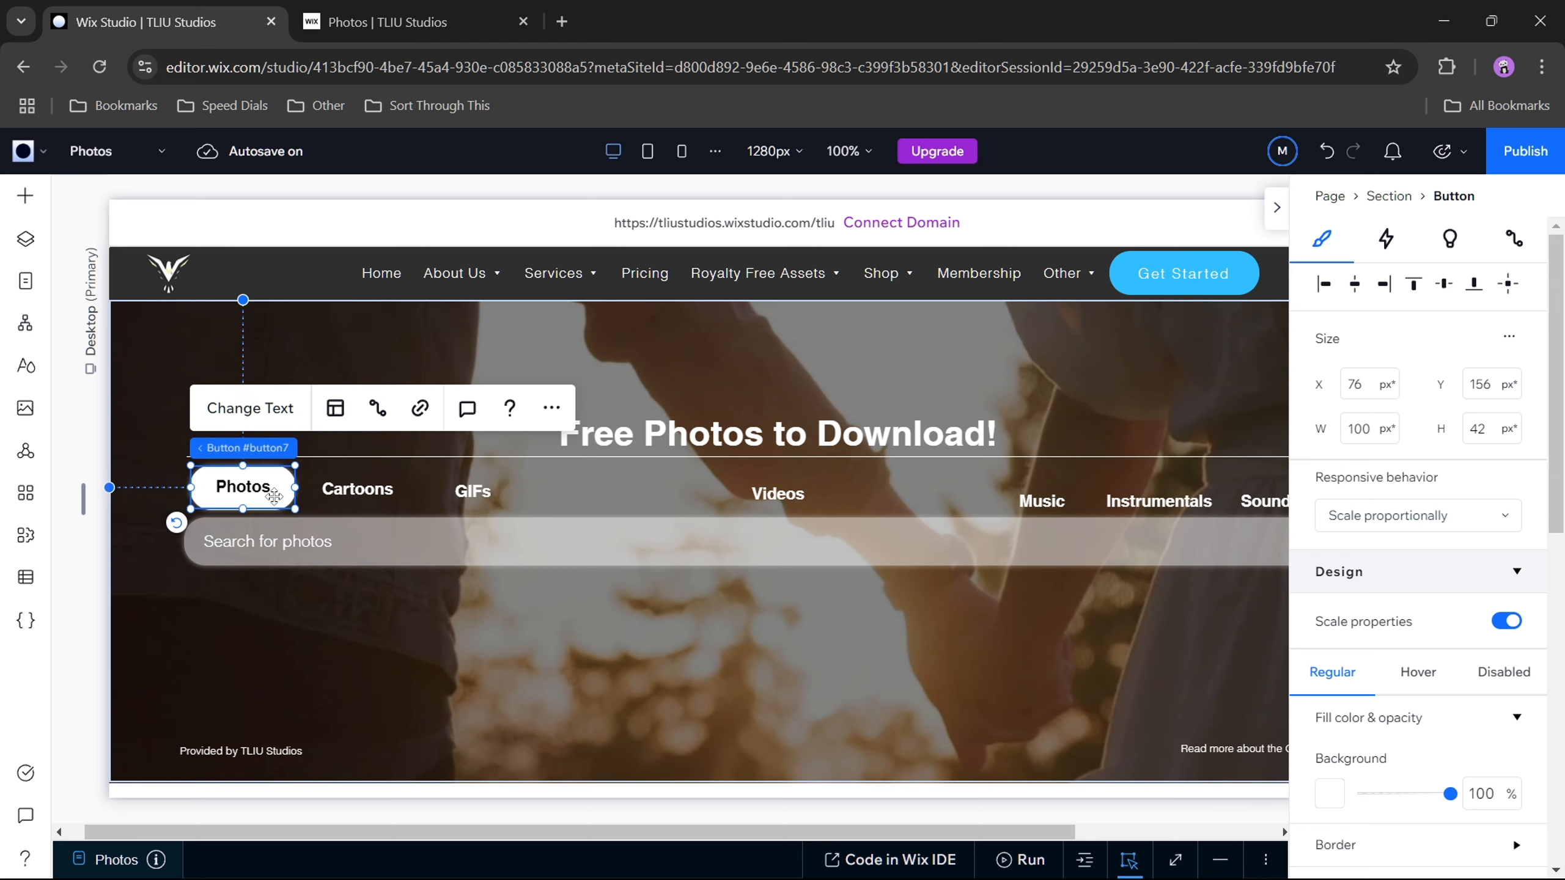
click(317, 496)
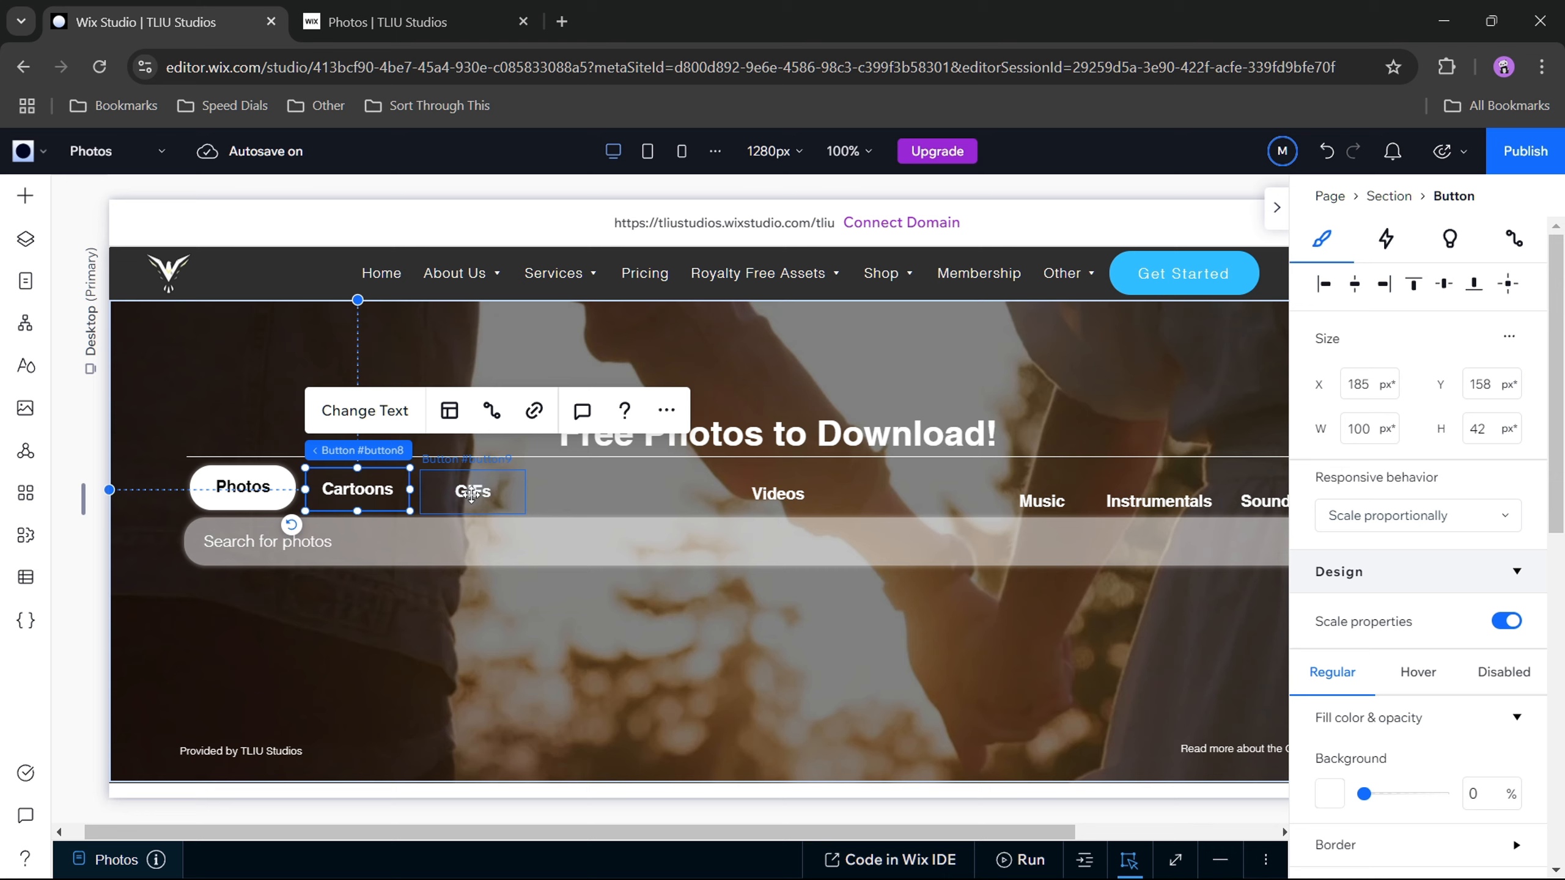
Step: Shift the GIFs button slightly right to about X 294 px, keeping it in the category row
click(456, 501)
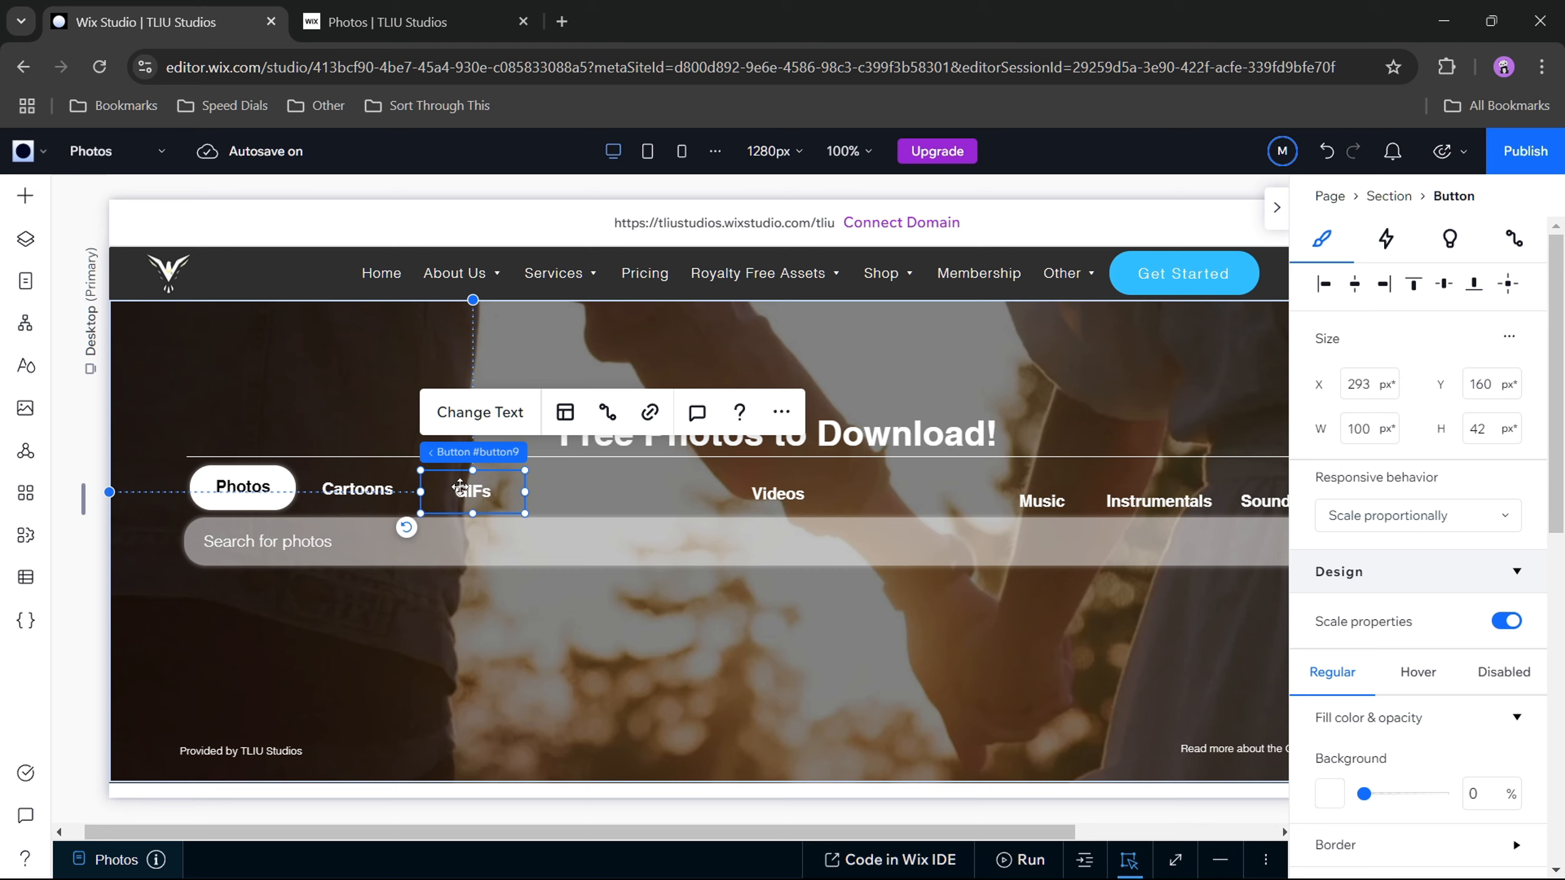
mouse_move(460, 489)
mouse_down()
mouse_move(480, 482)
mouse_move(227, 480)
mouse_move(453, 485)
mouse_up()
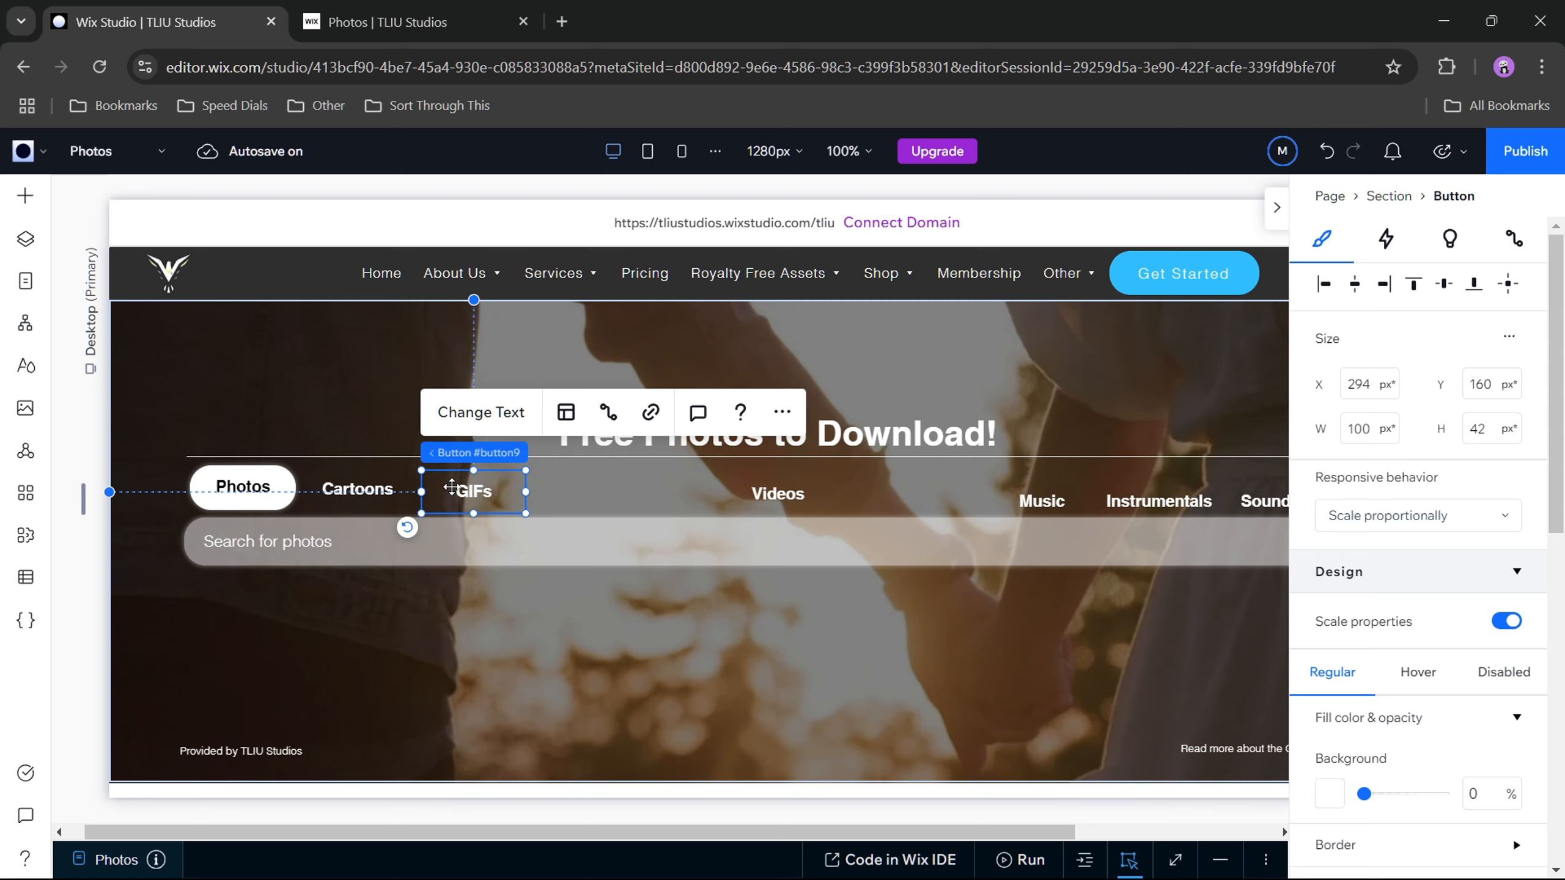
click(604, 502)
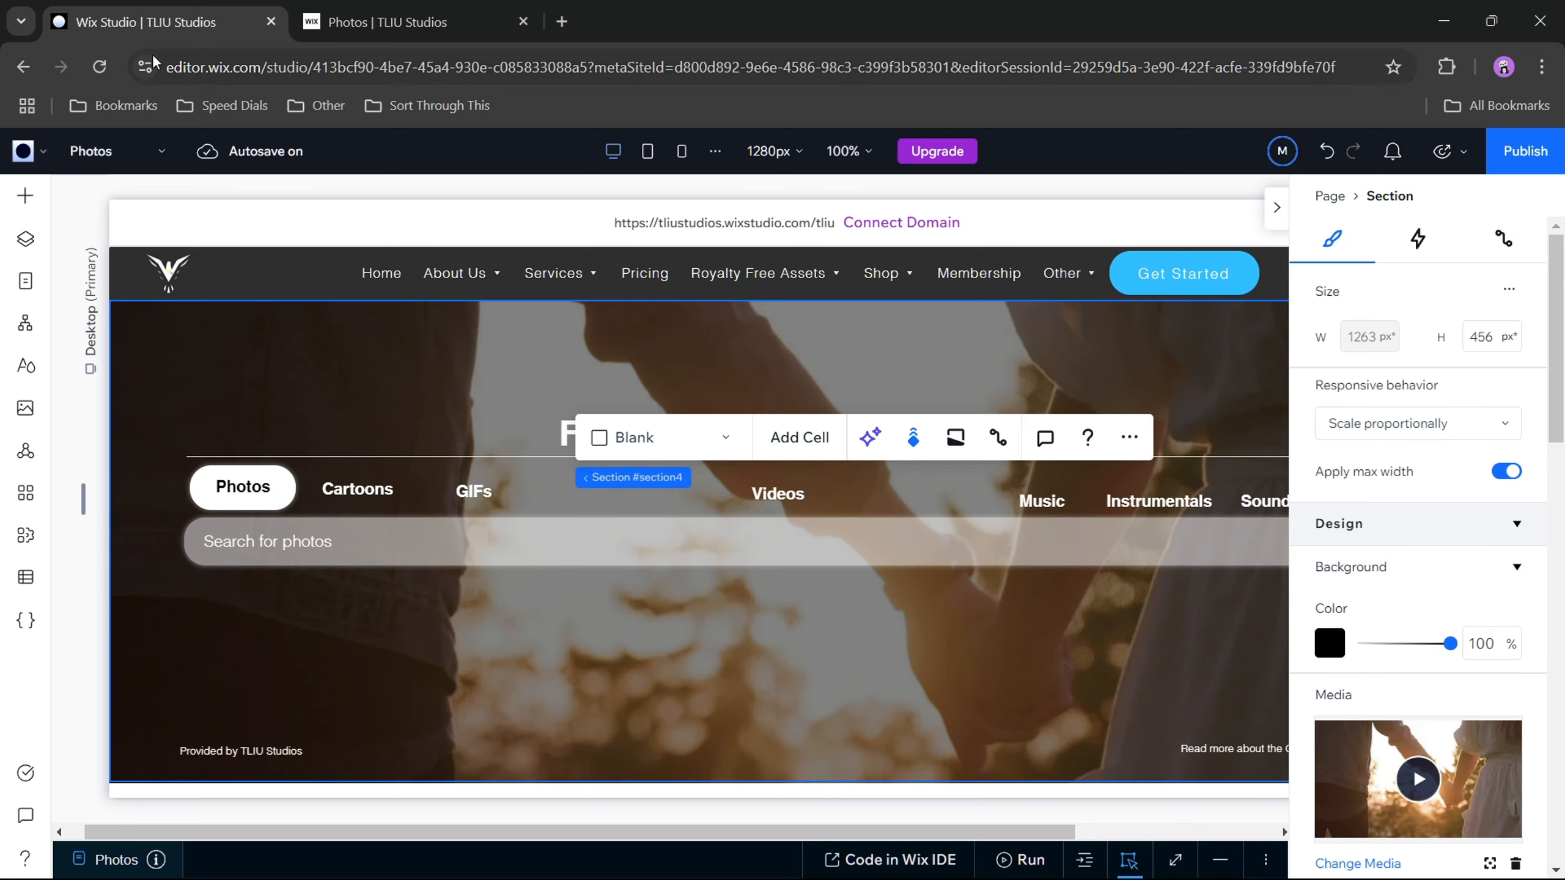
Step: Reload the site editor, accepting the reload confirmation, and switch the browser to full-screen view
click(99, 66)
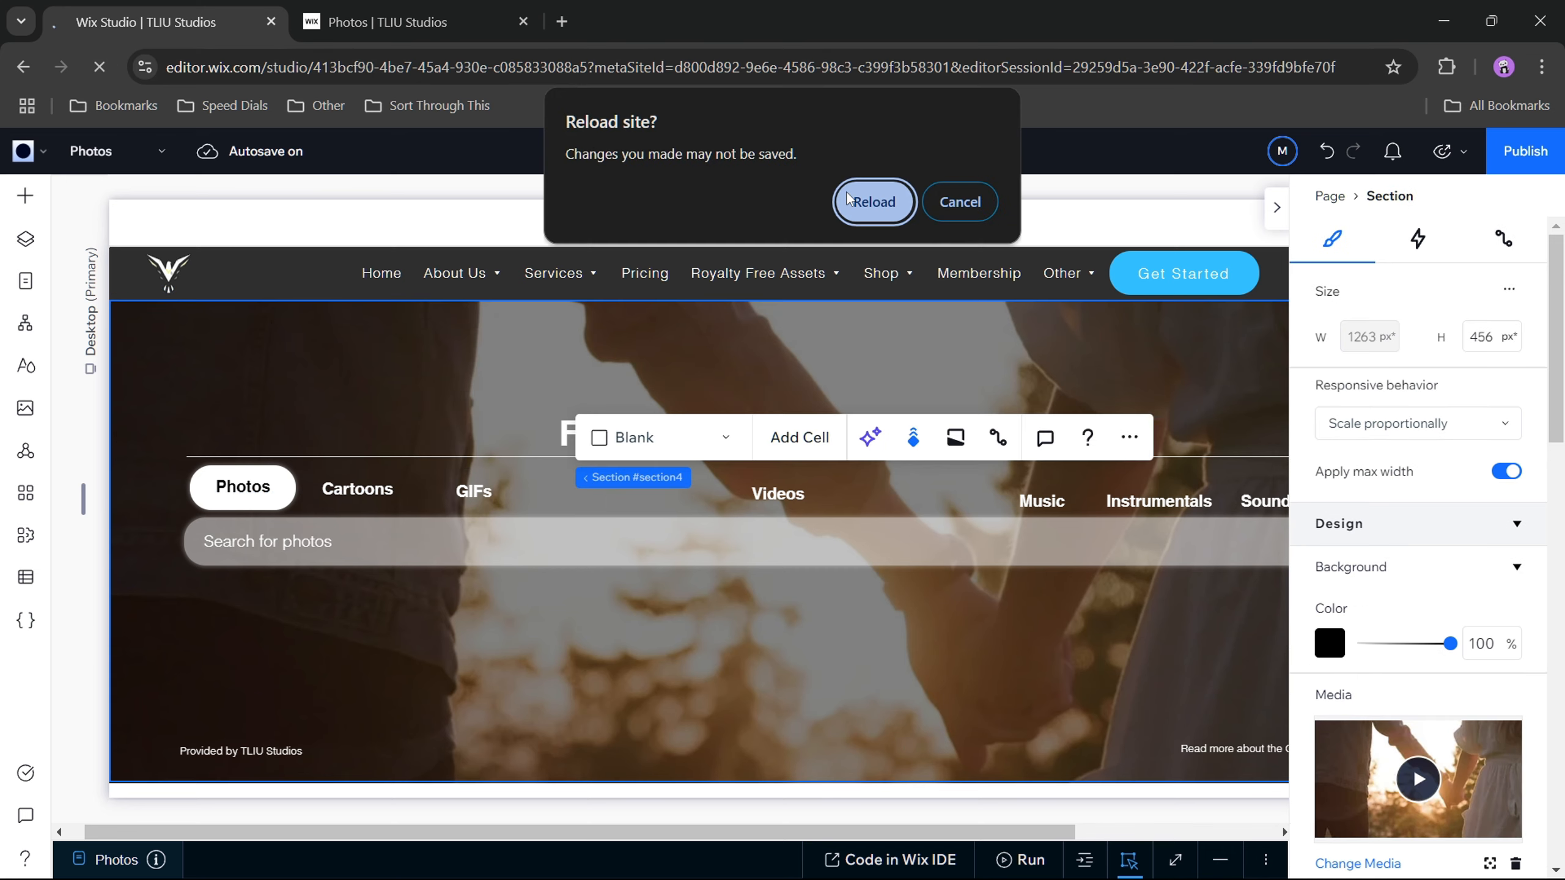
click(863, 201)
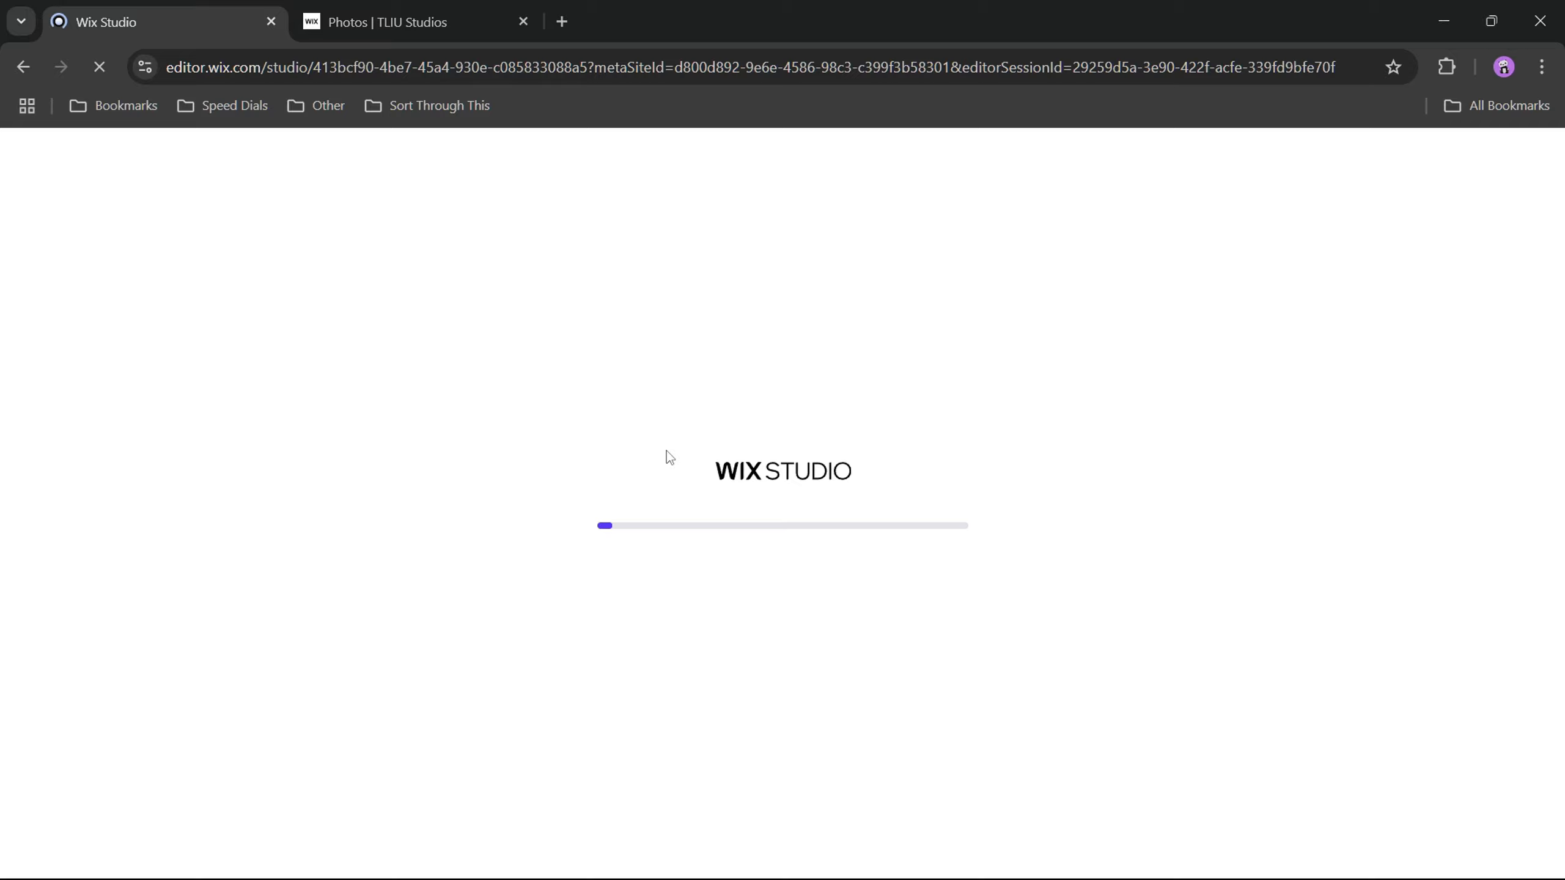
key(F11)
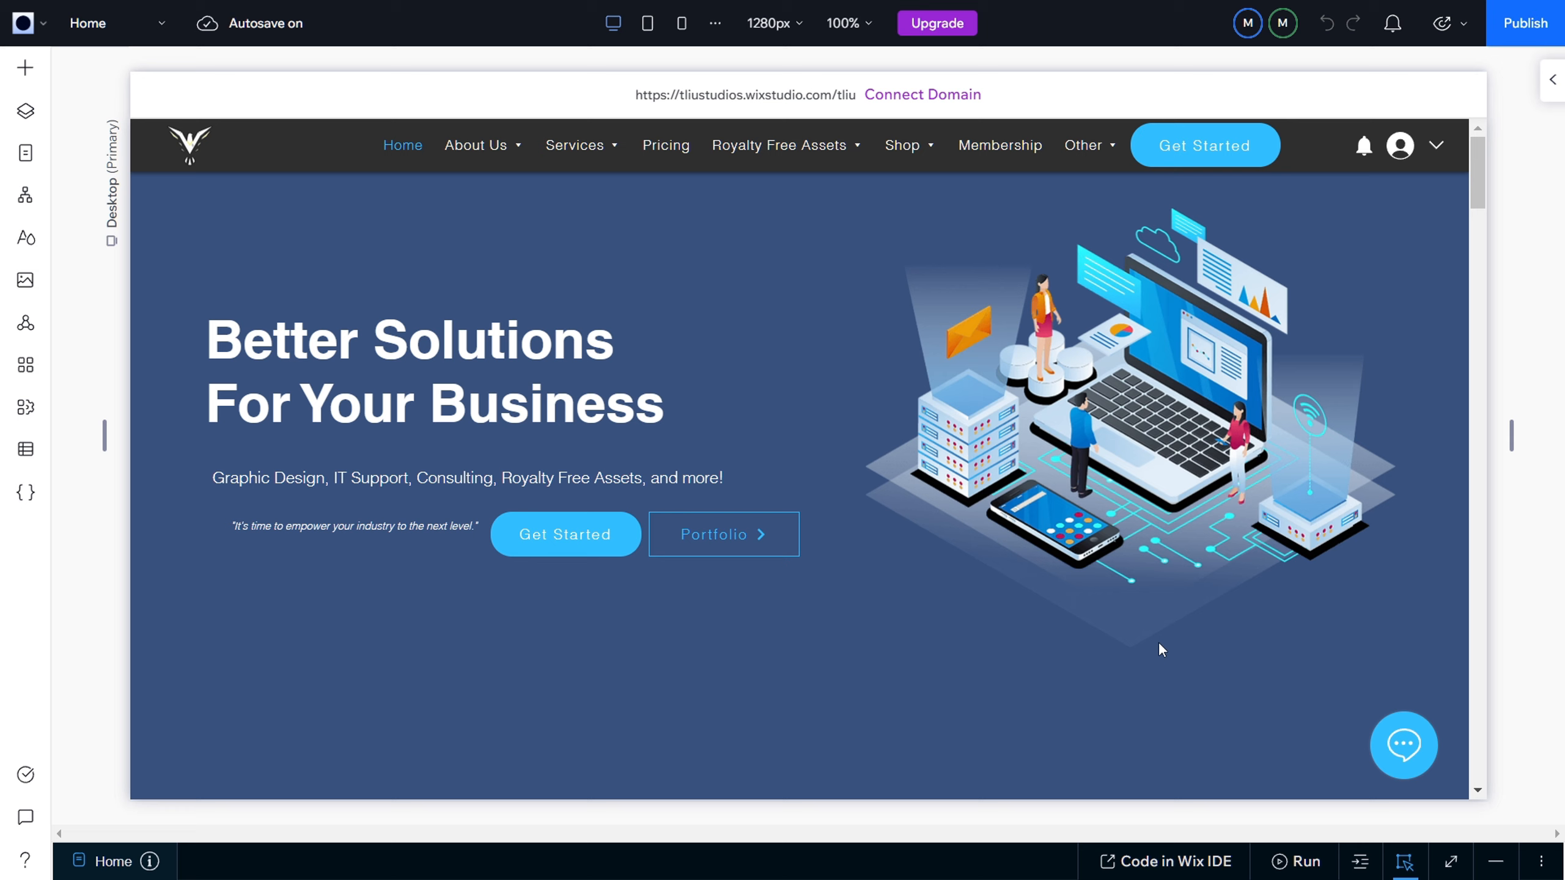
Step: Open the Photos page from the site's page list
click(27, 157)
scroll(174, 584, down, 6)
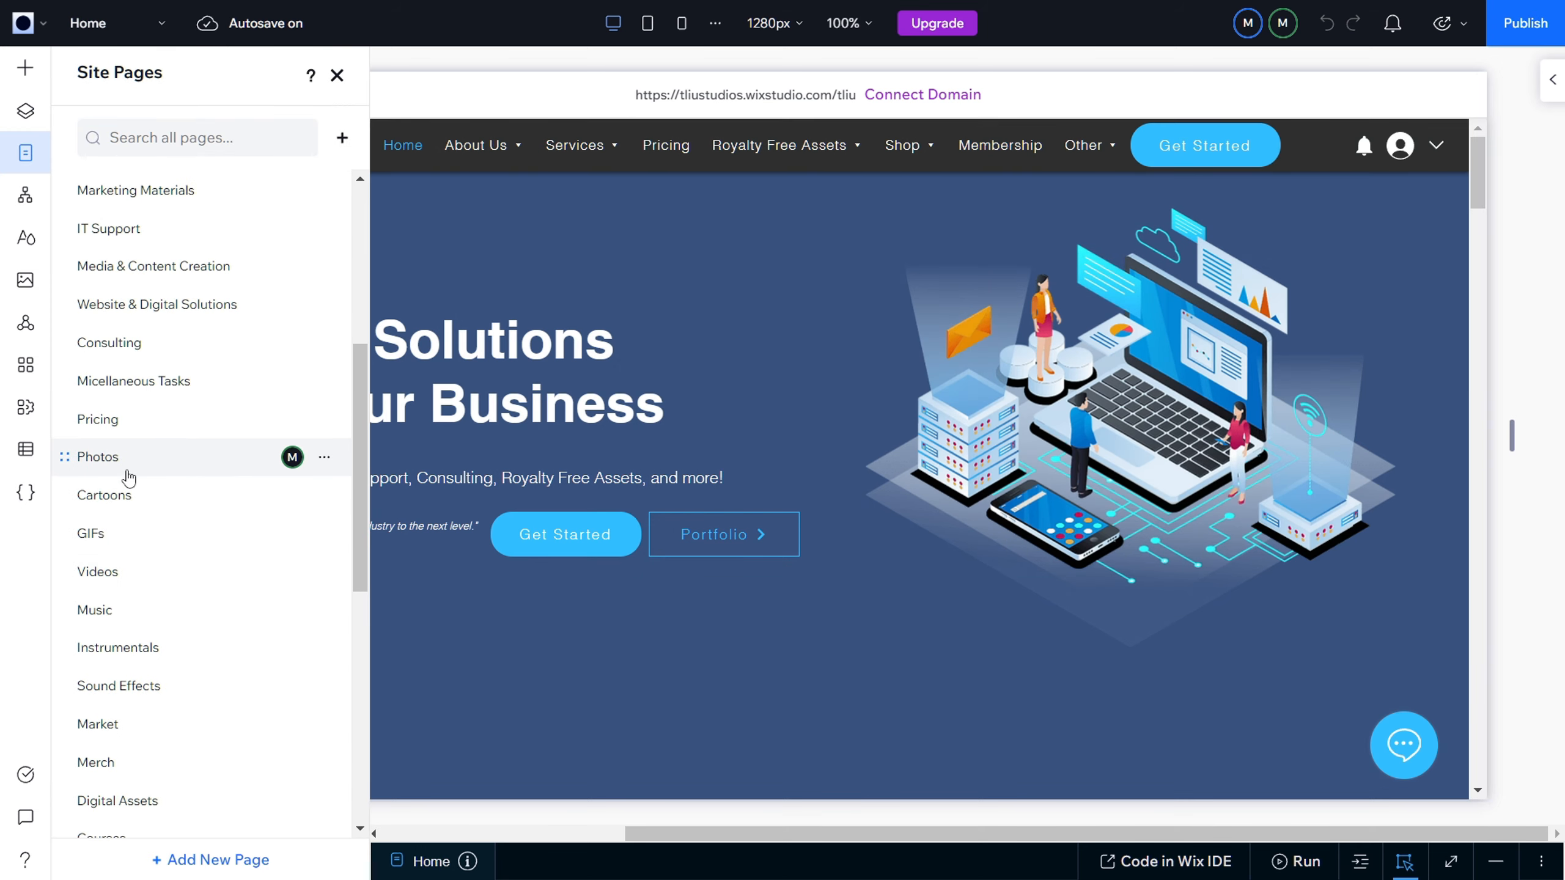
click(129, 467)
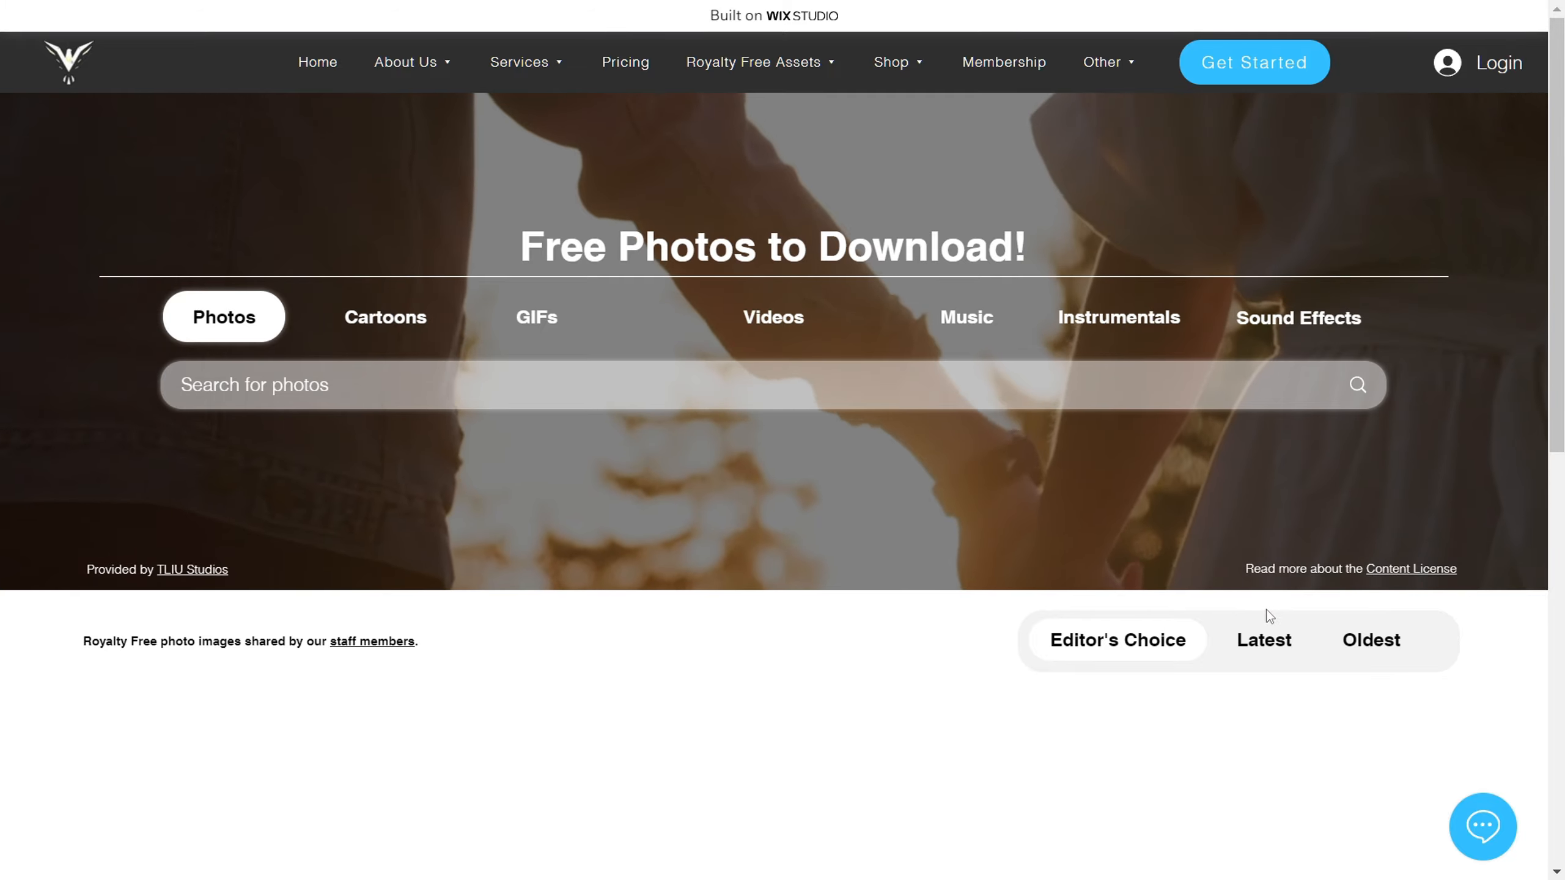
Step: Check the sort options and the "Free Photos to Download!" heading on the live Photos page
click(1231, 656)
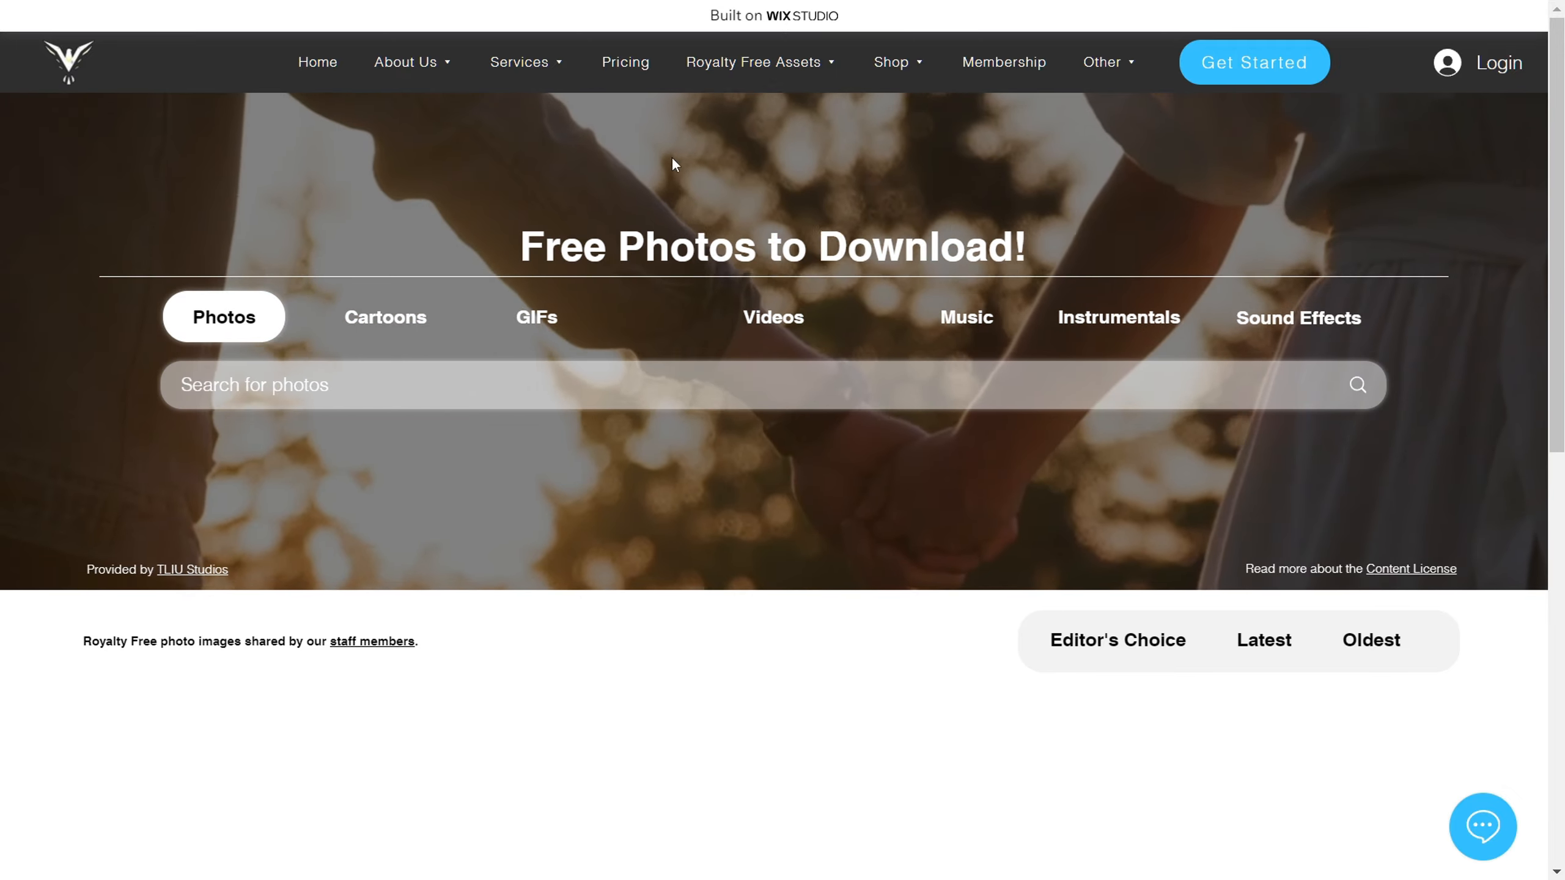
drag(513, 246, 1066, 252)
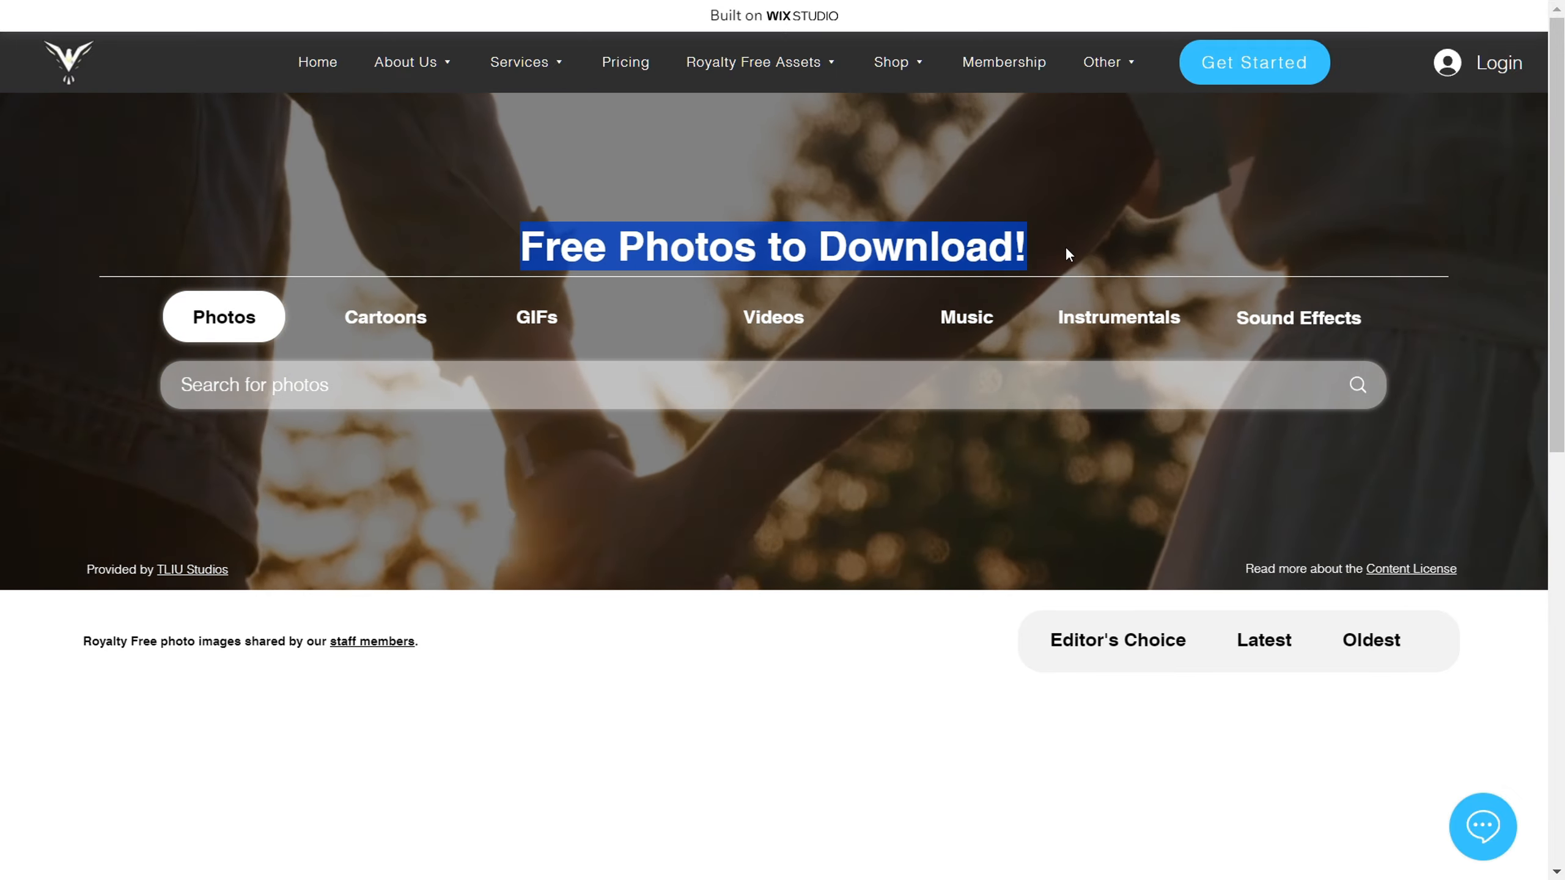
click(469, 181)
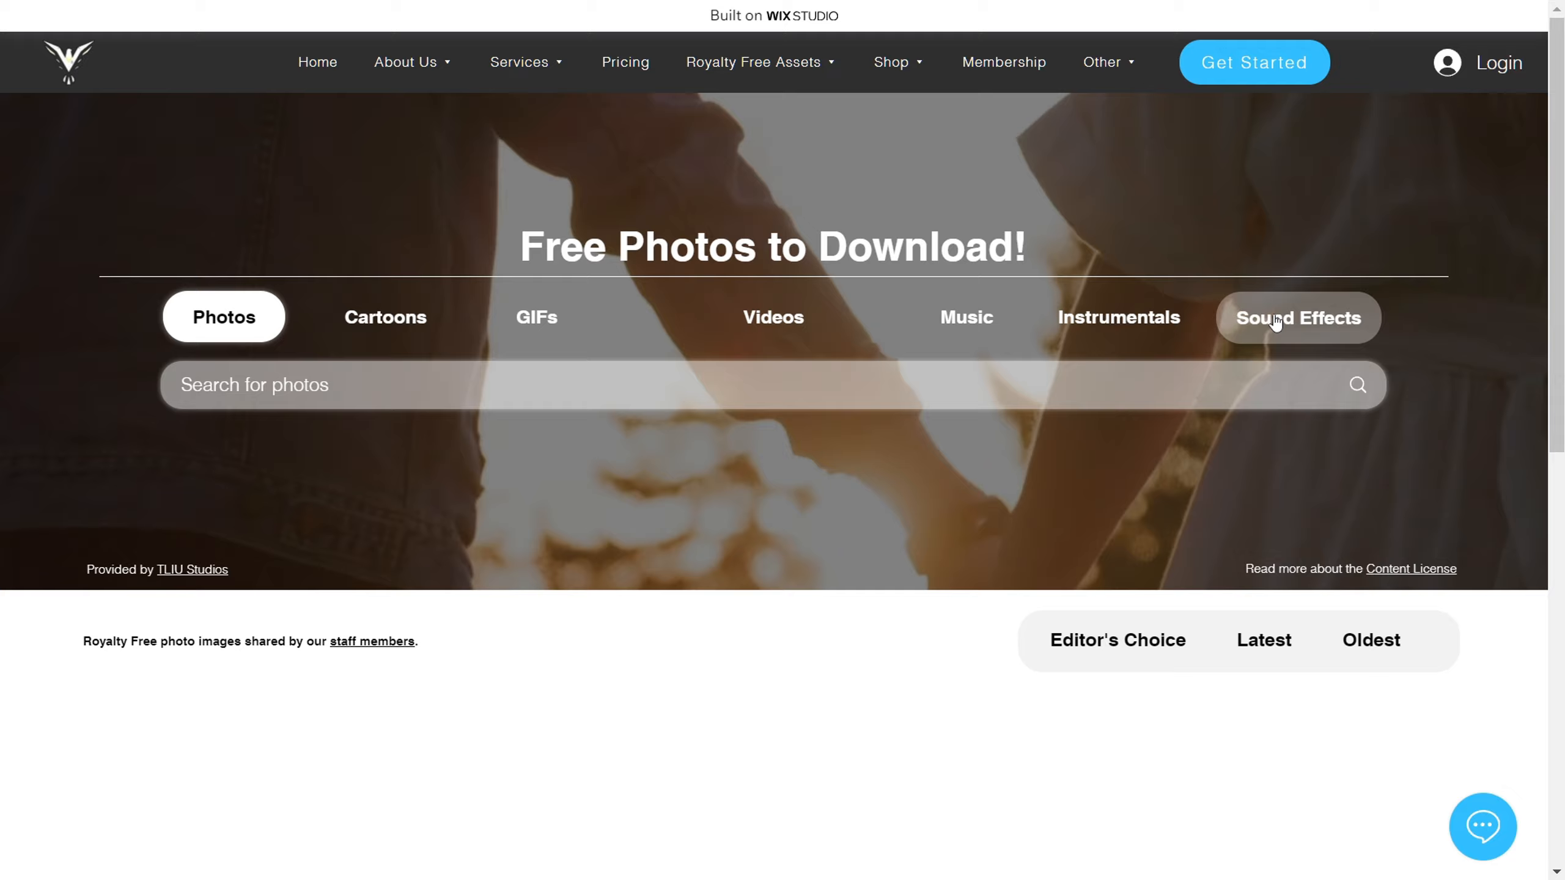
Step: Test the live Photos page's search bar with the text "jjjj" and clear it
click(303, 385)
text(jjjj)
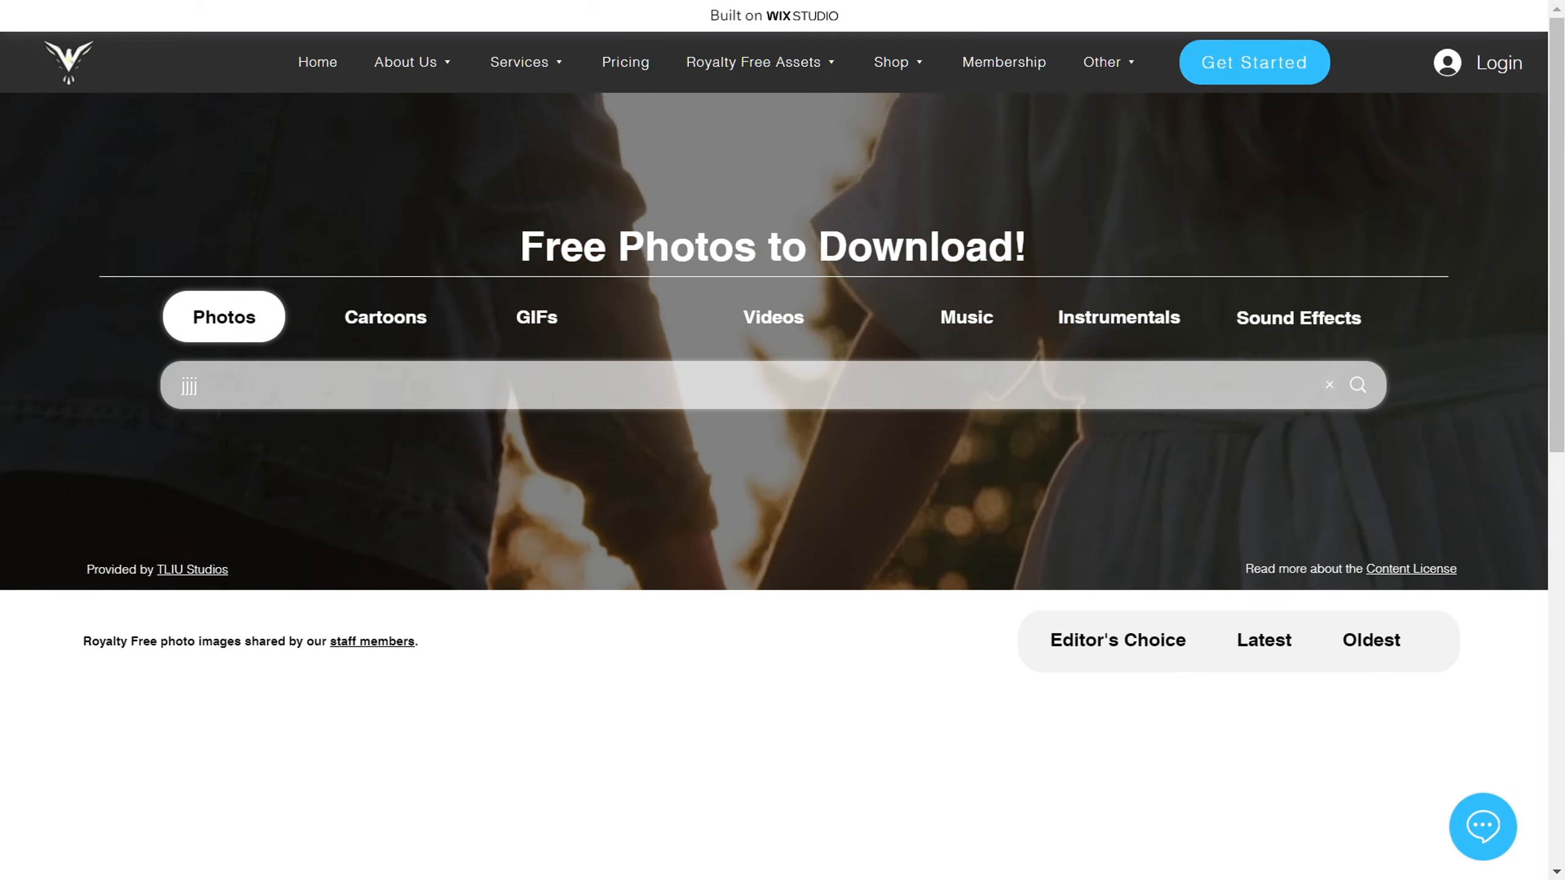
key(ctrl+a)
key(BackSpace)
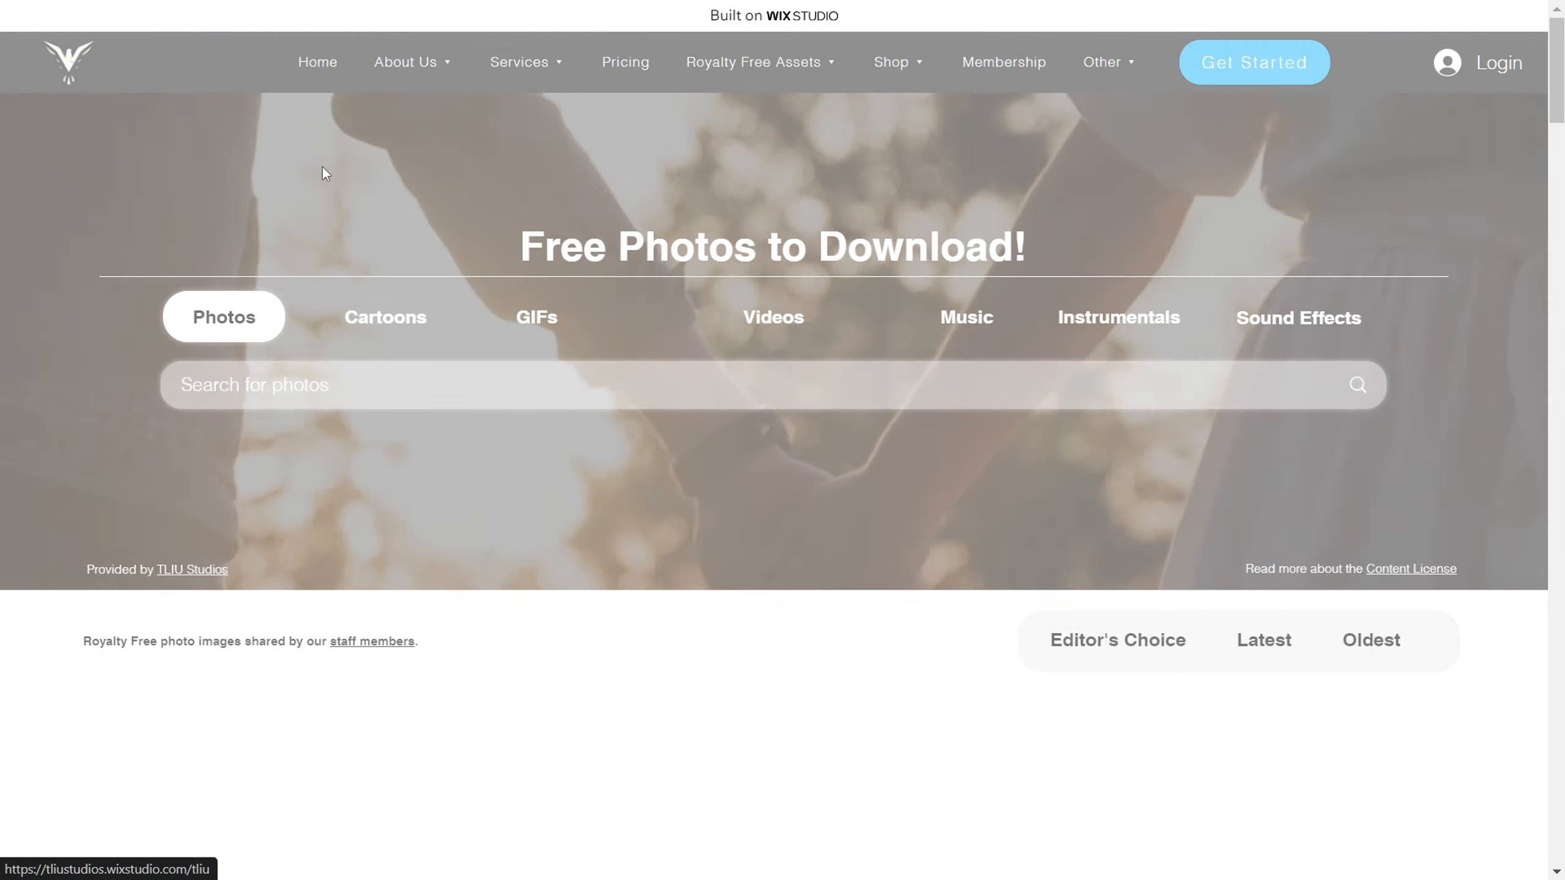
Step: Review the live Home page's service sections from Graphic Design down to Miscellaneous Tasks
scroll(952, 496, down, 12)
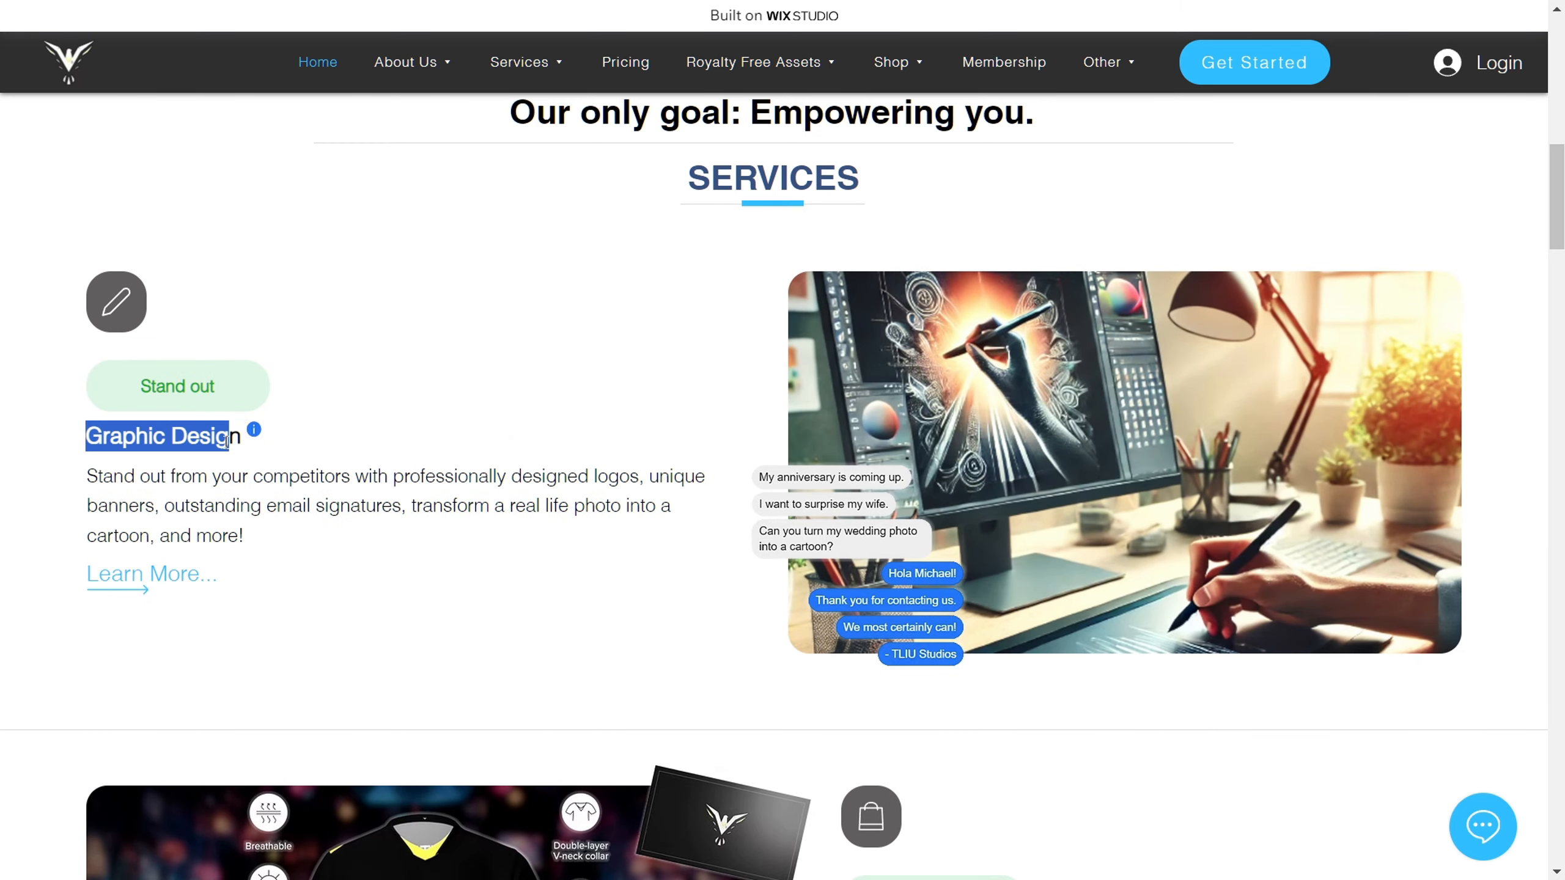
scroll(745, 505, down, 6)
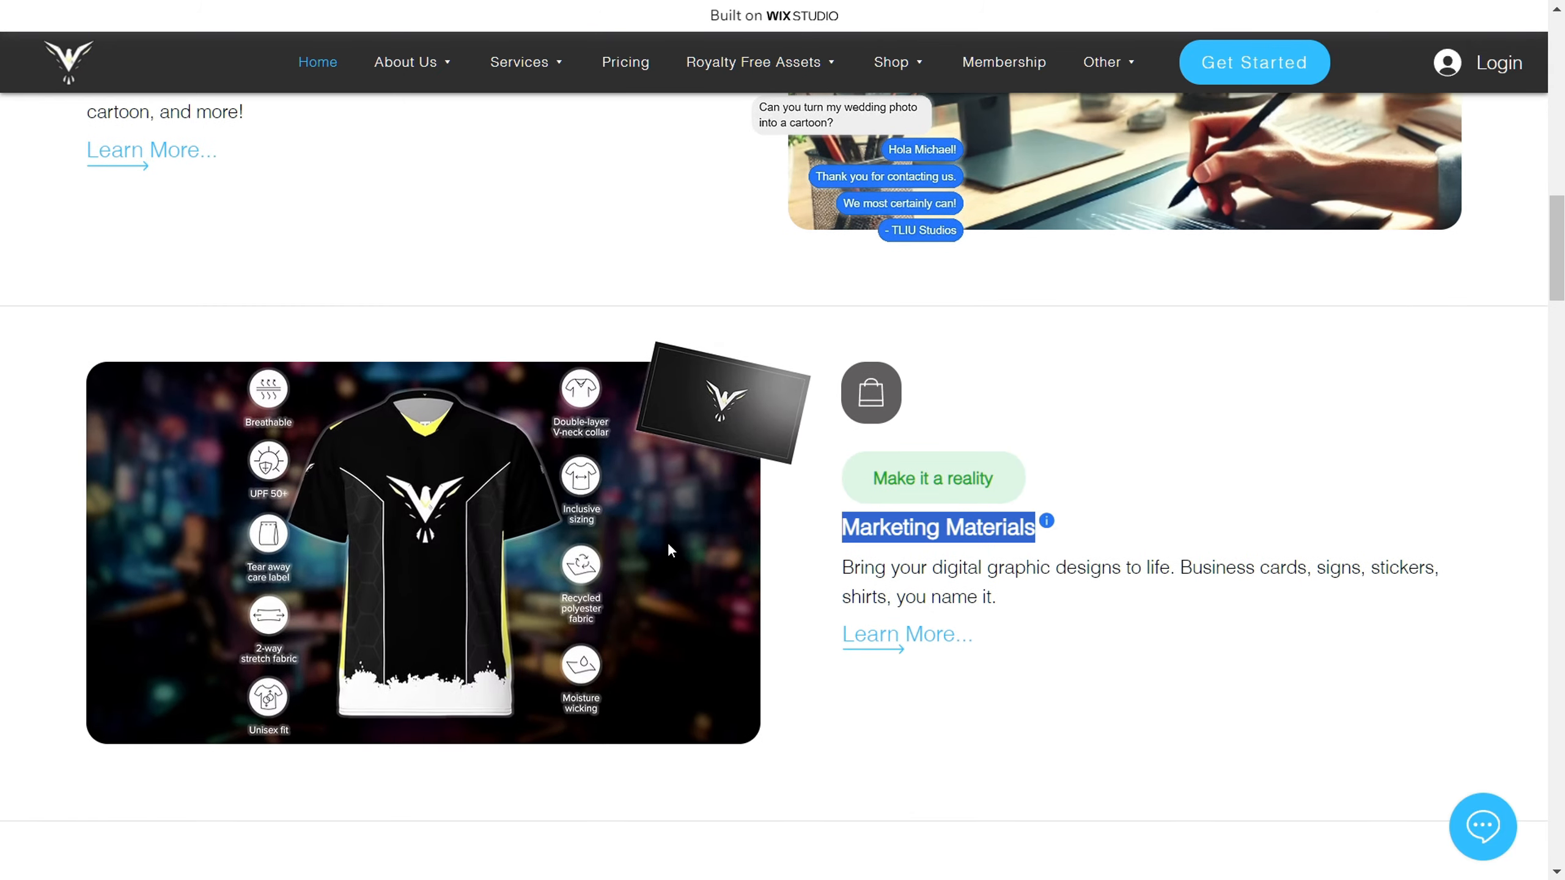
scroll(671, 548, down, 9)
drag(85, 408, 269, 417)
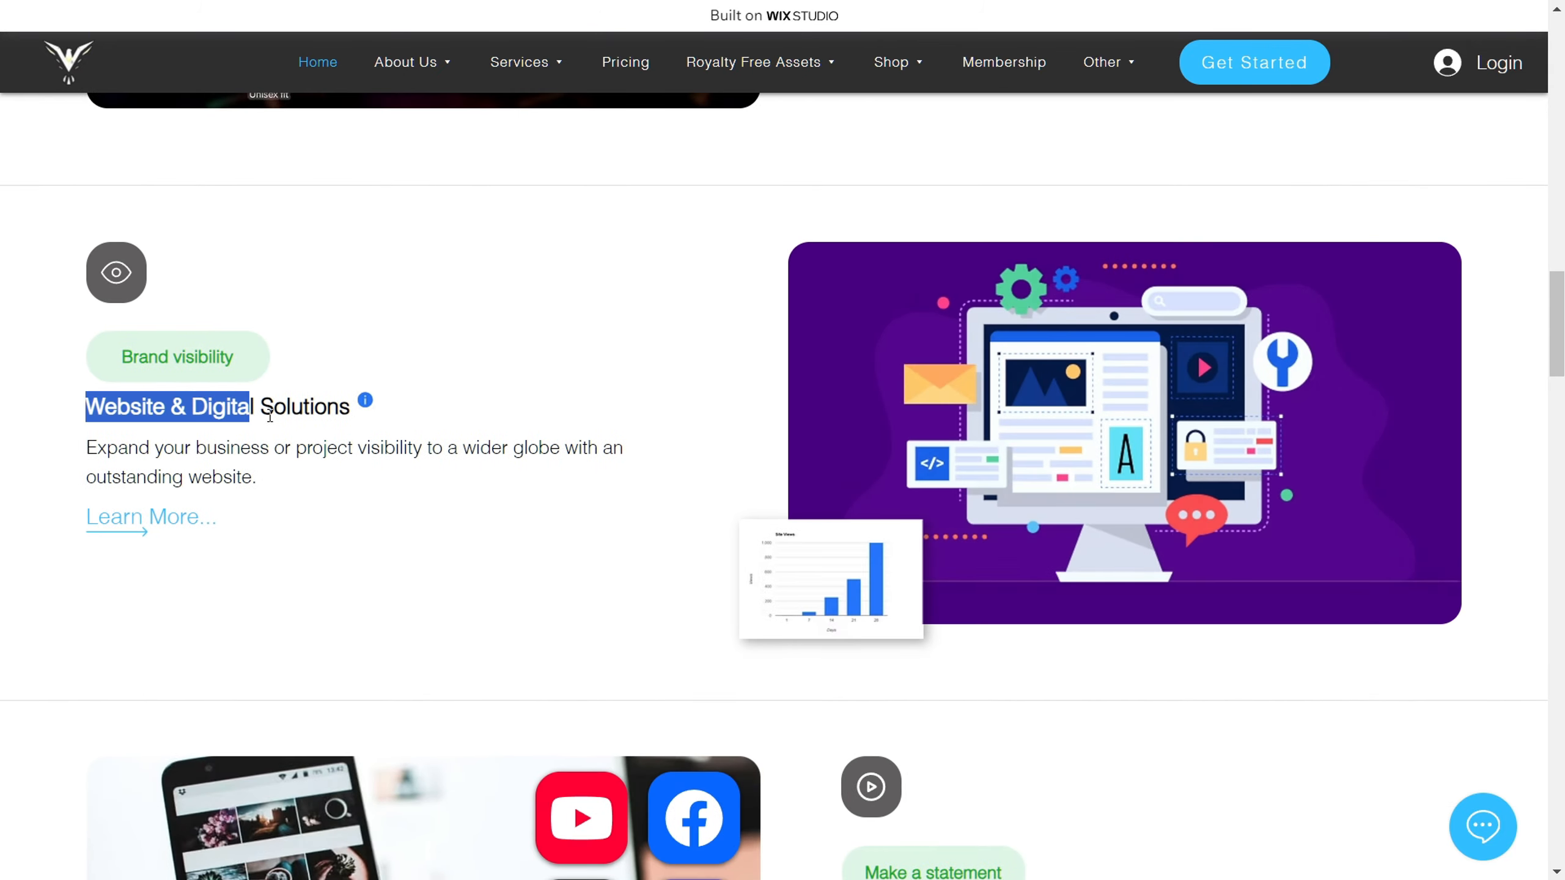
scroll(653, 542, down, 6)
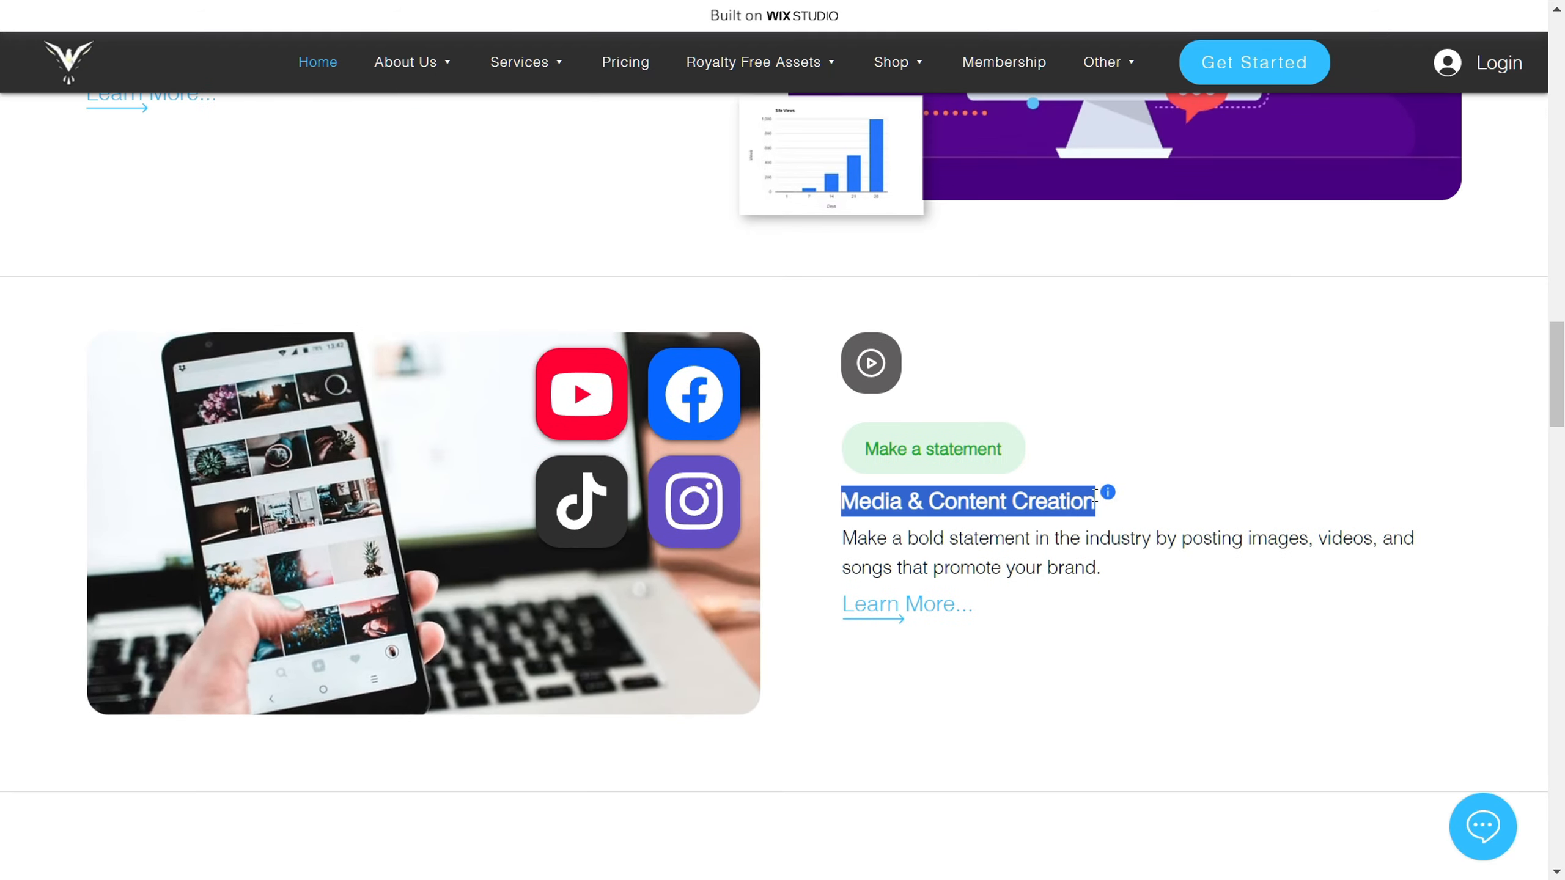
scroll(680, 527, down, 7)
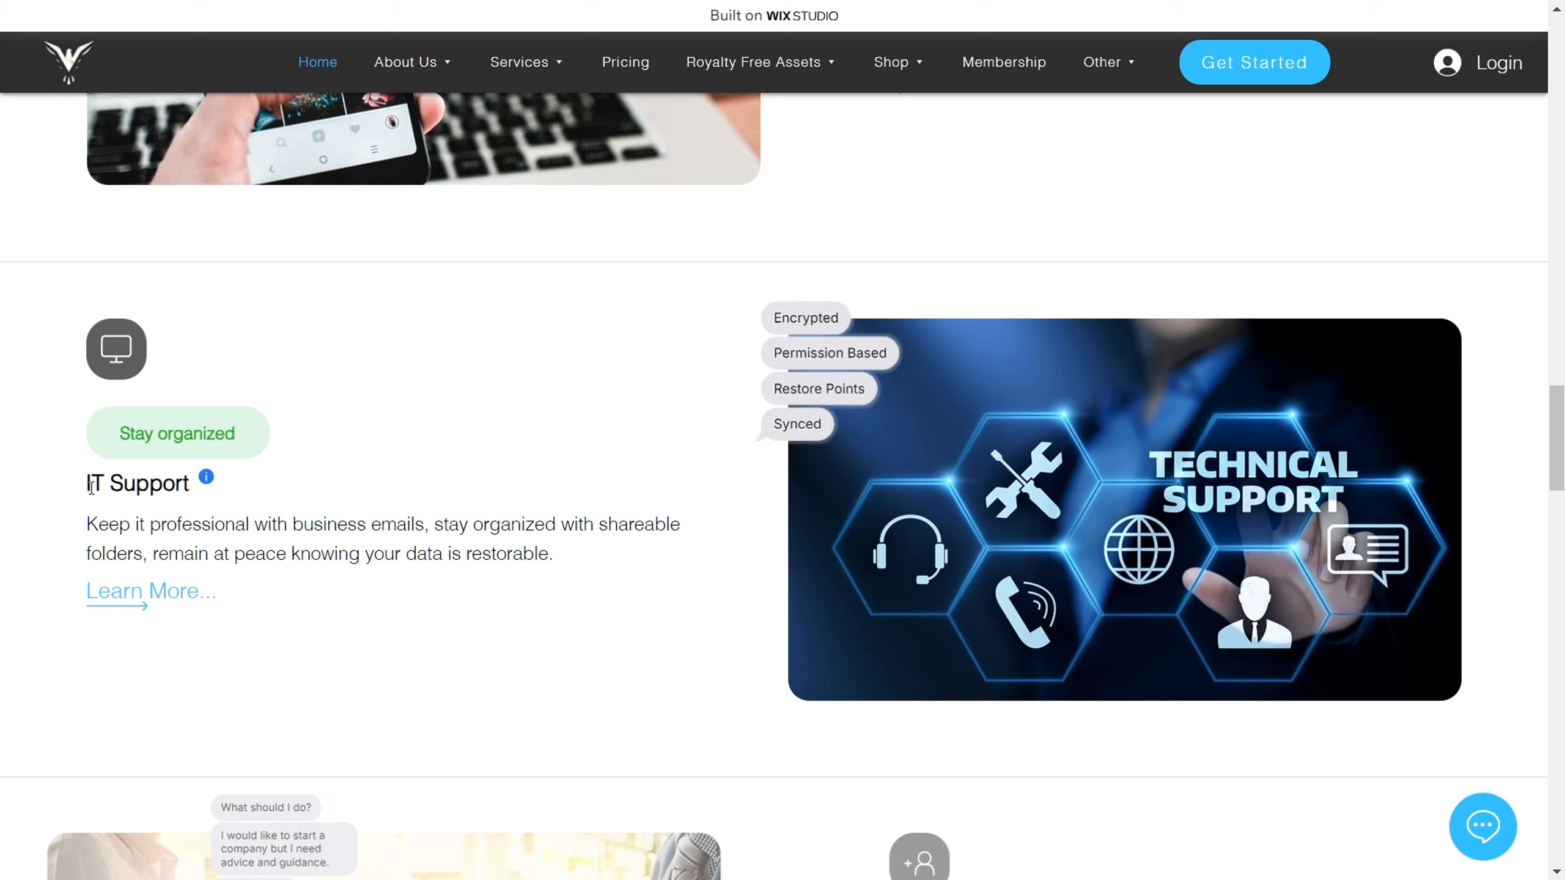
scroll(751, 541, down, 6)
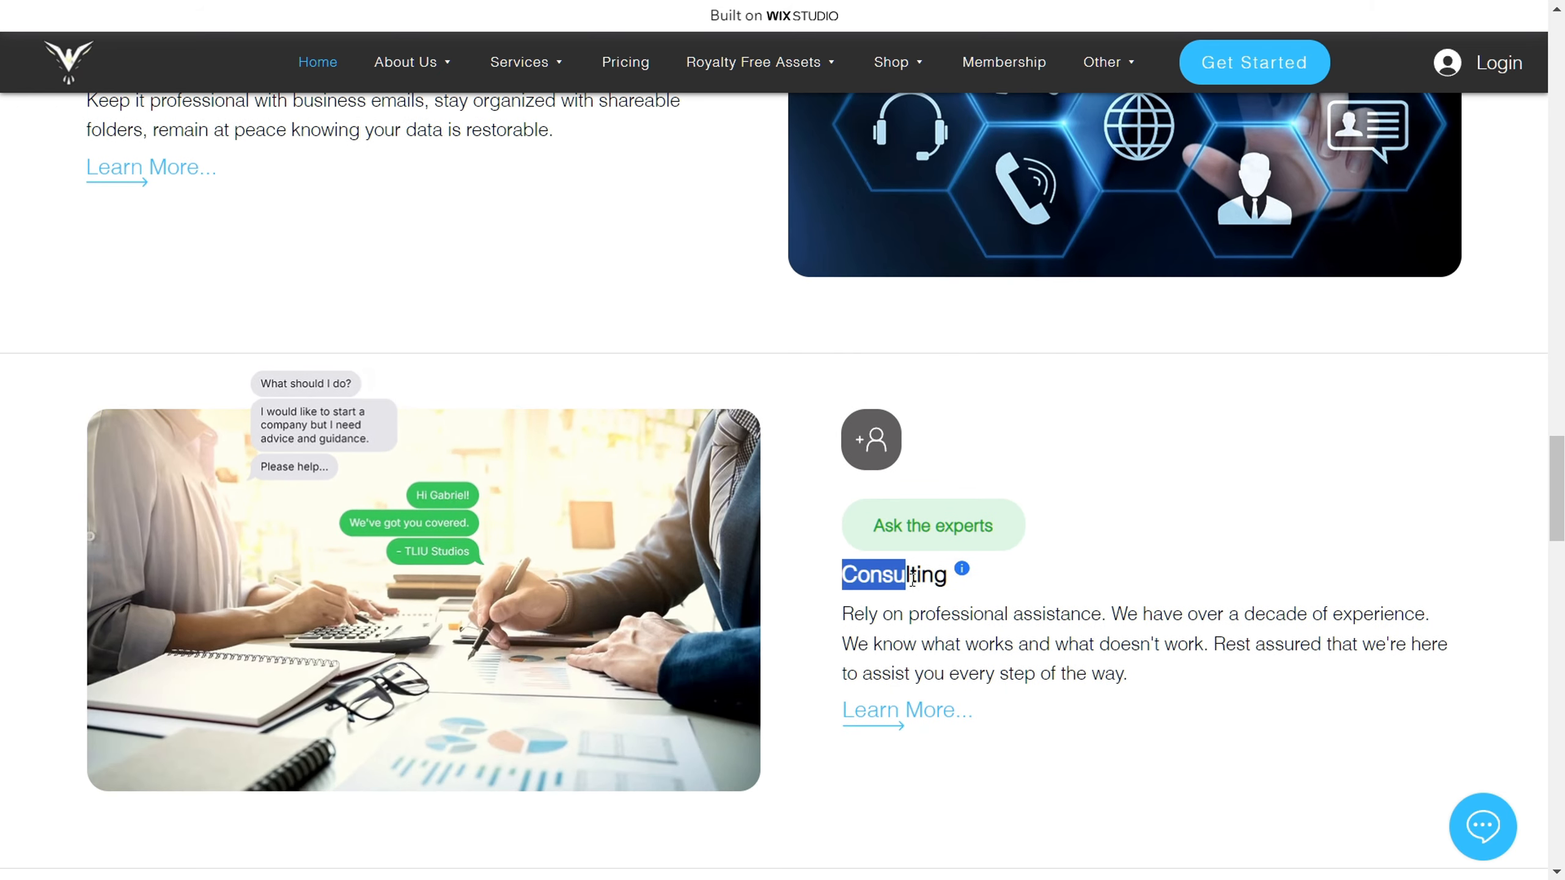
scroll(759, 589, down, 6)
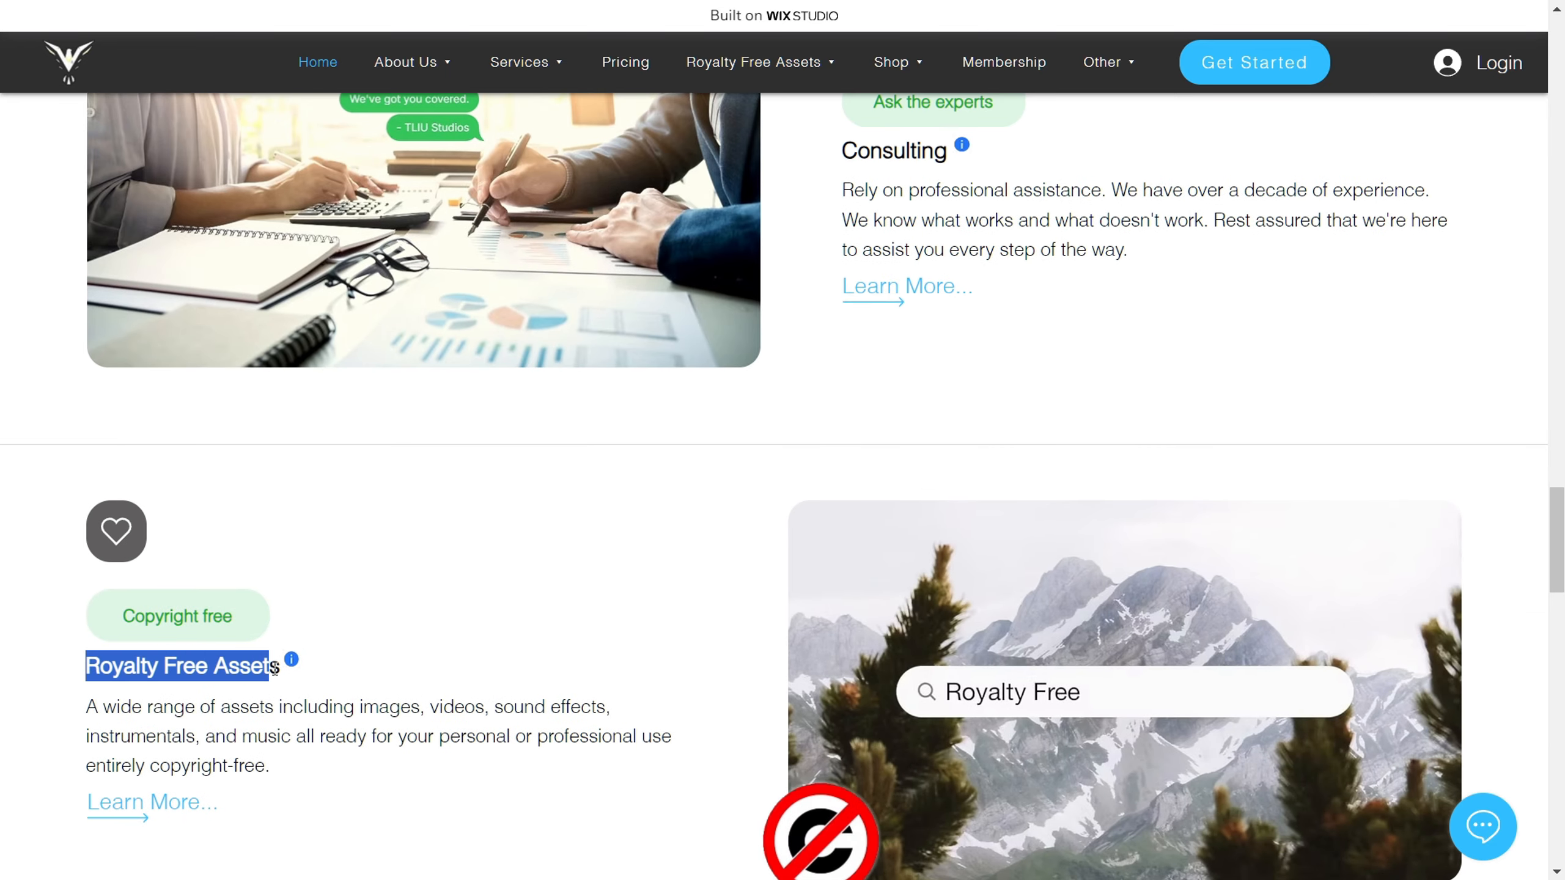
scroll(549, 531, down, 6)
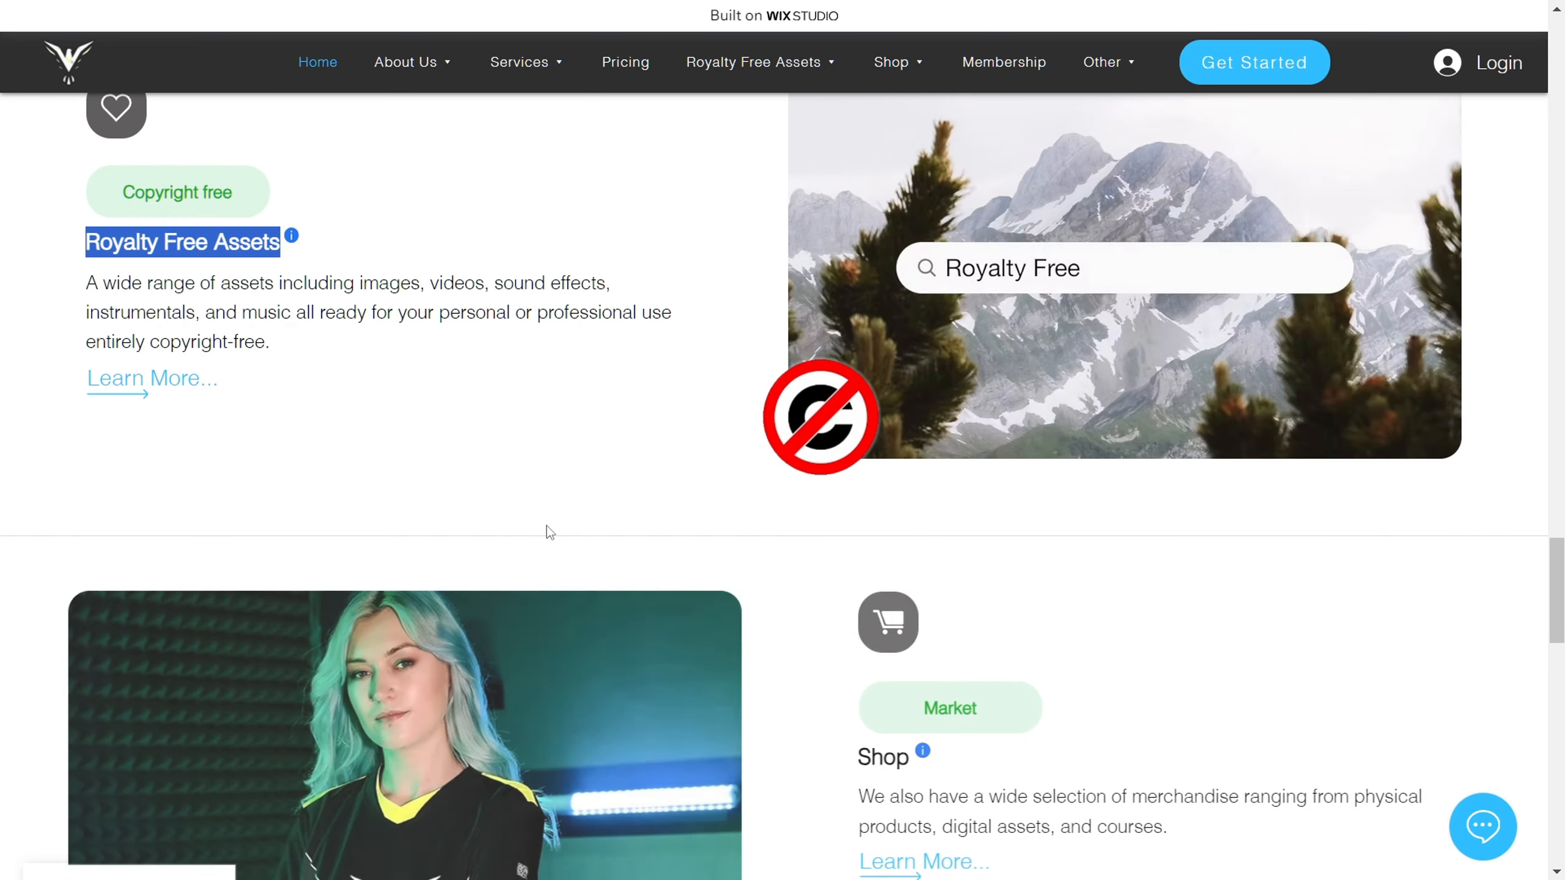
scroll(550, 532, down, 2)
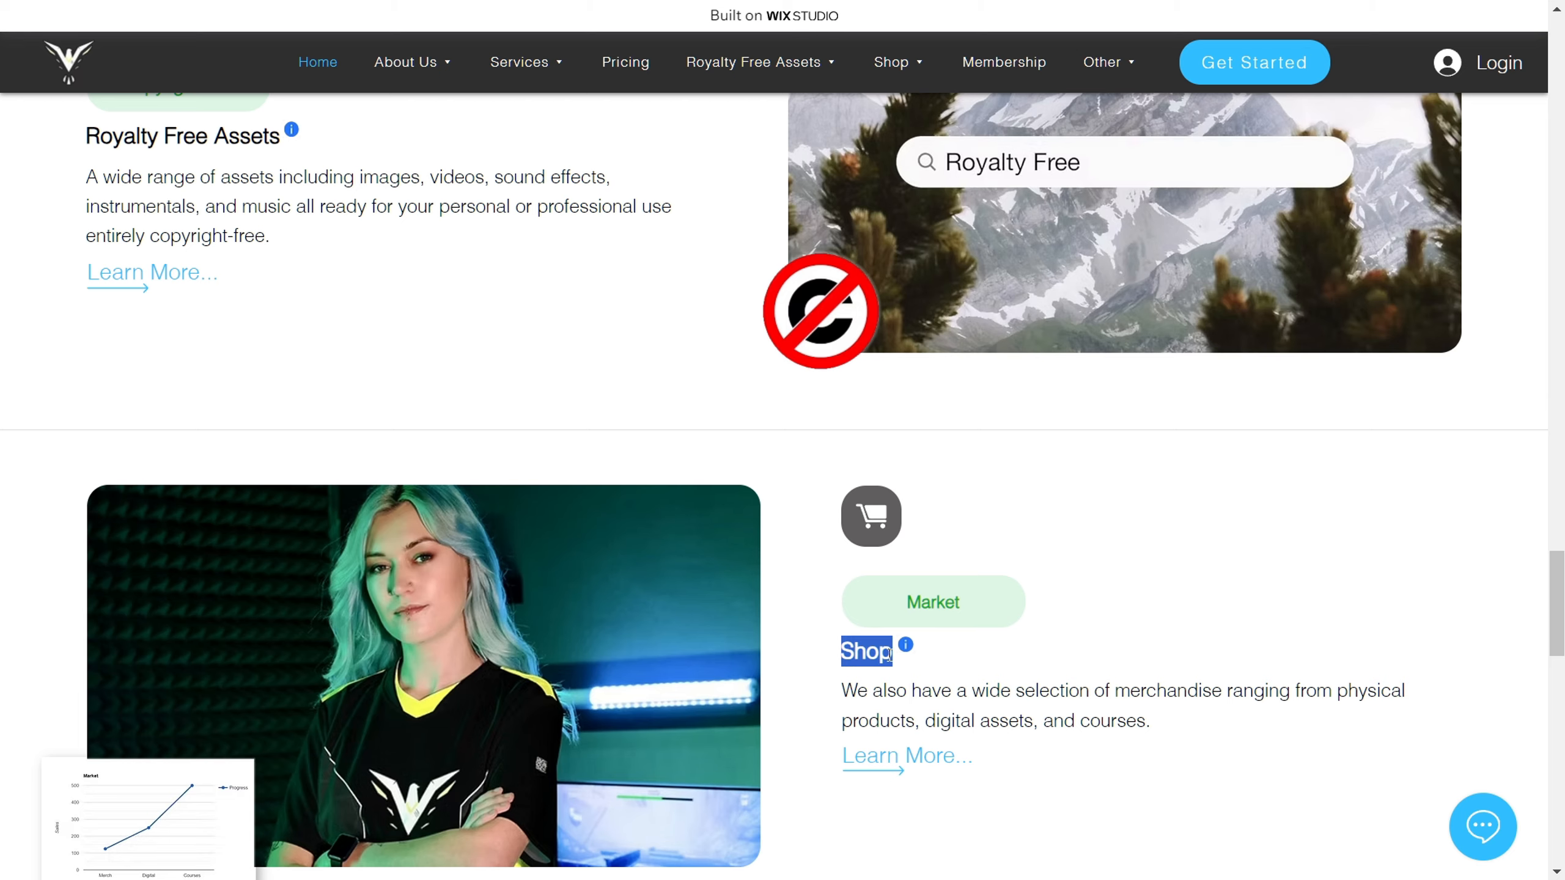
scroll(787, 658, down, 8)
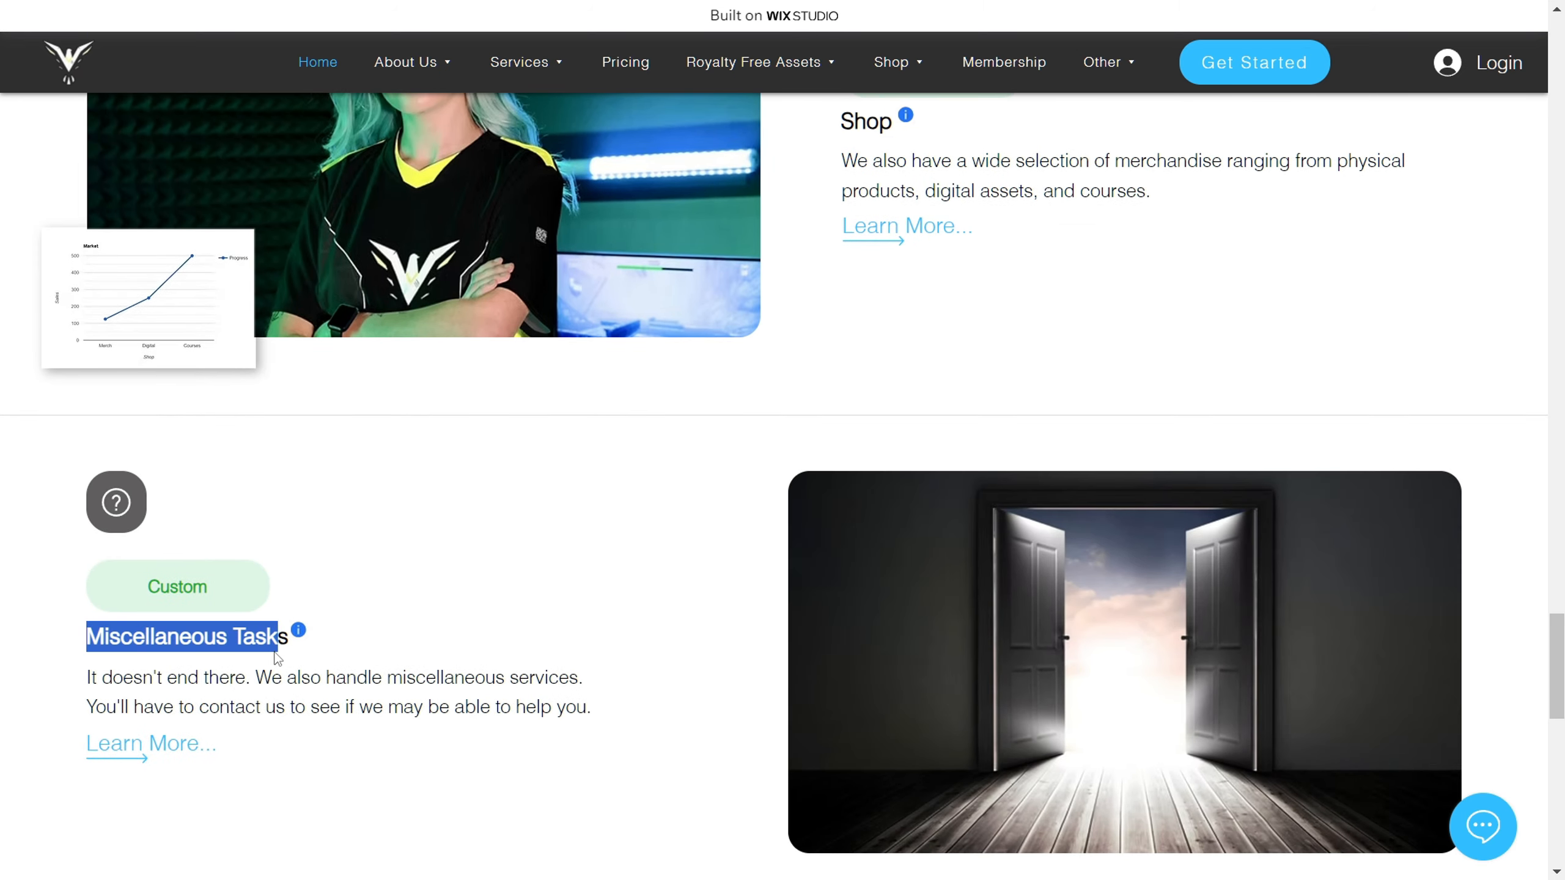
Step: Look back over the Home page's service sections, returning up to the Partners & Affiliates area
scroll(736, 651, up, 6)
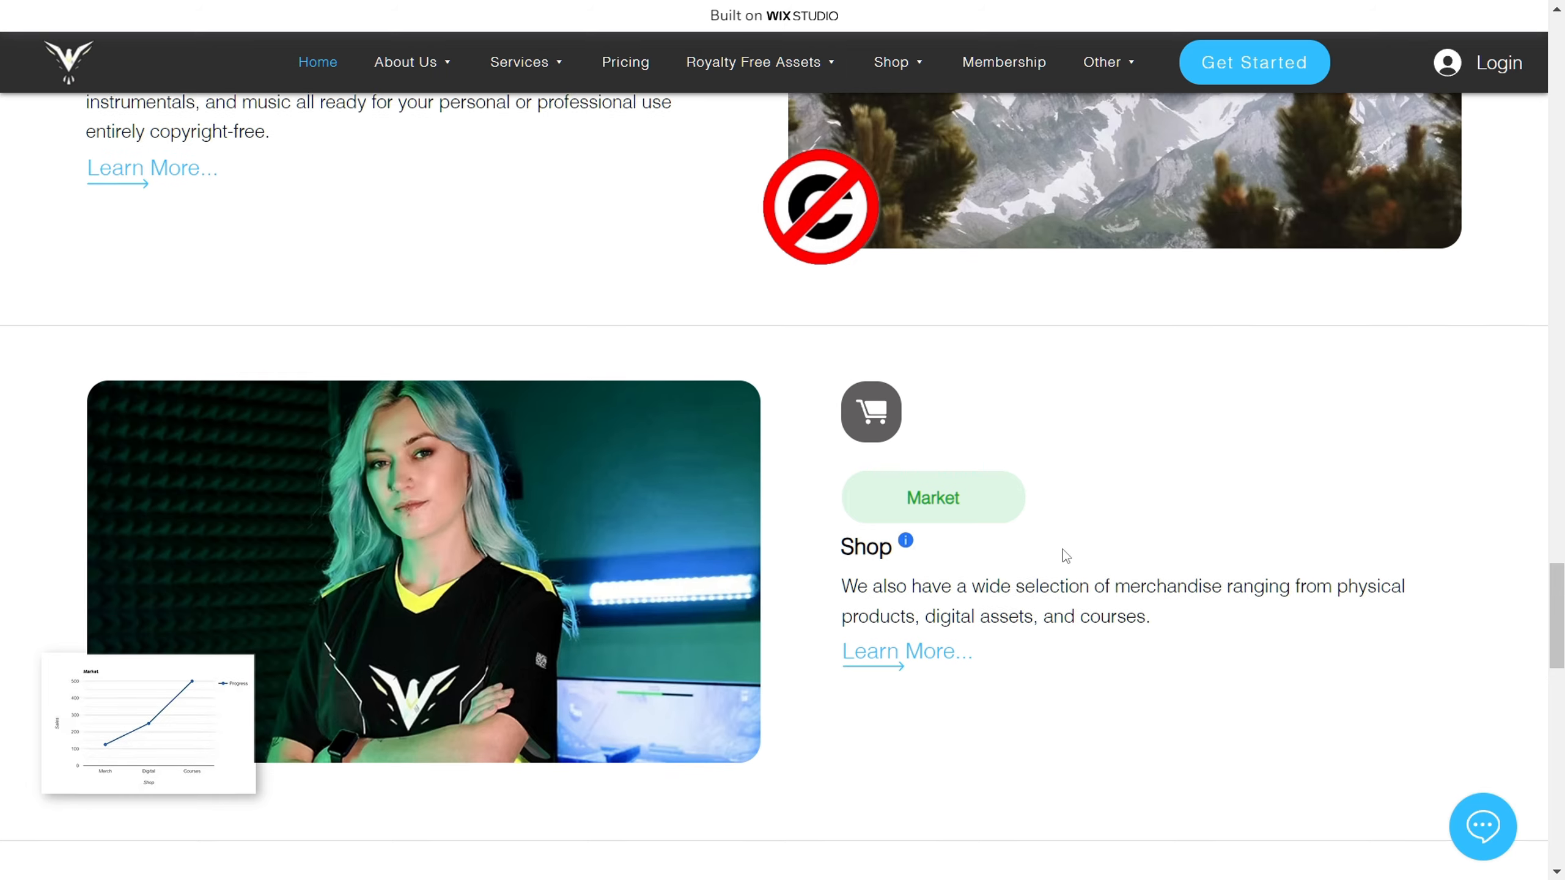
scroll(1062, 549, up, 2)
scroll(1051, 562, up, 3)
scroll(613, 607, up, 10)
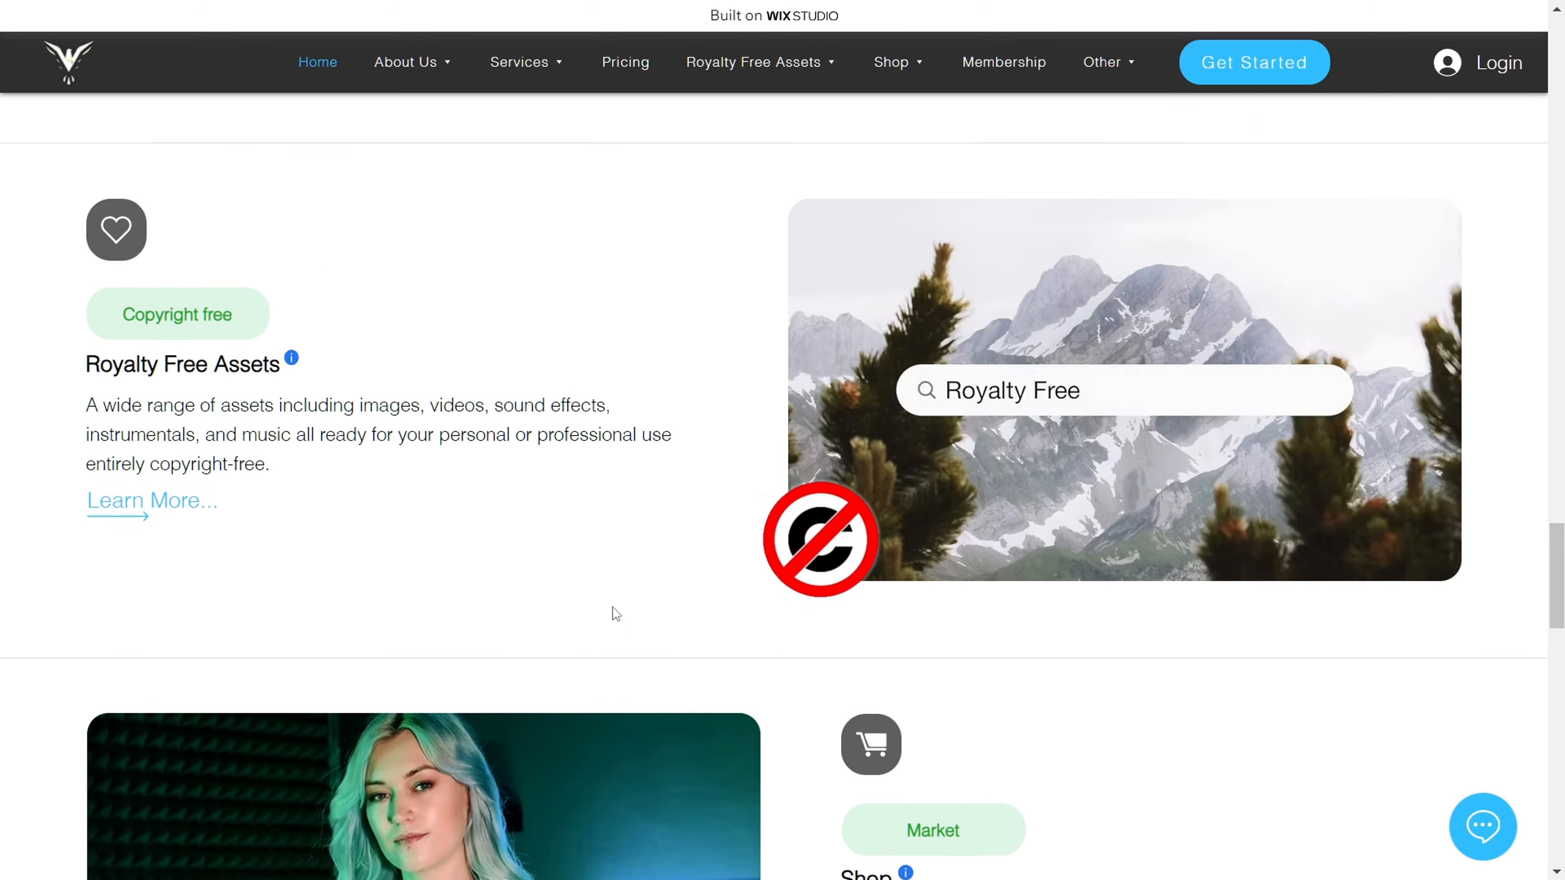
scroll(751, 645, up, 10)
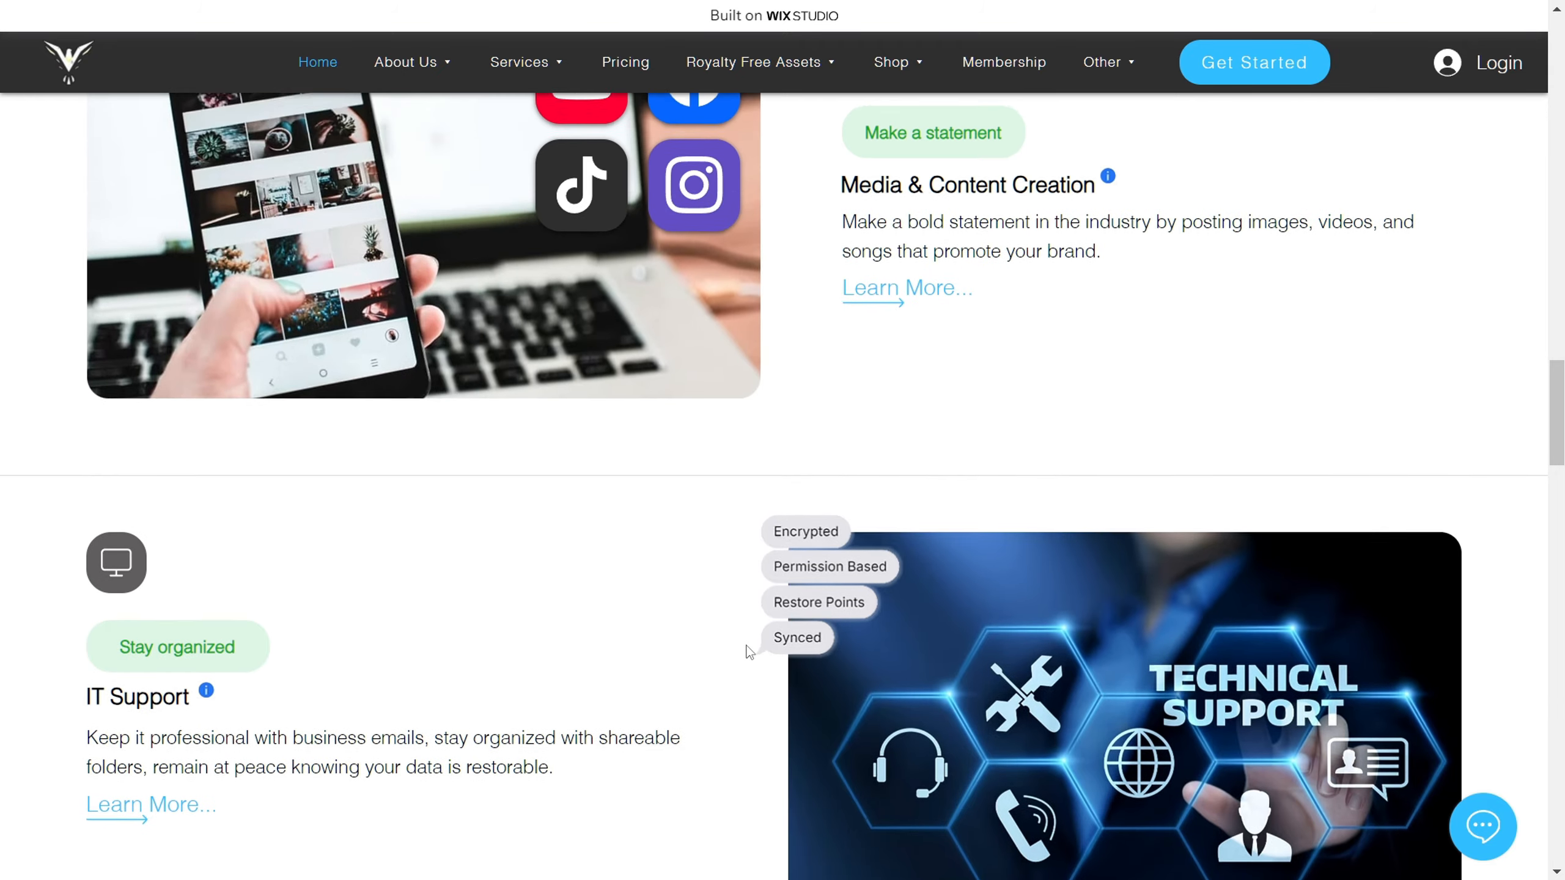
scroll(607, 601, up, 10)
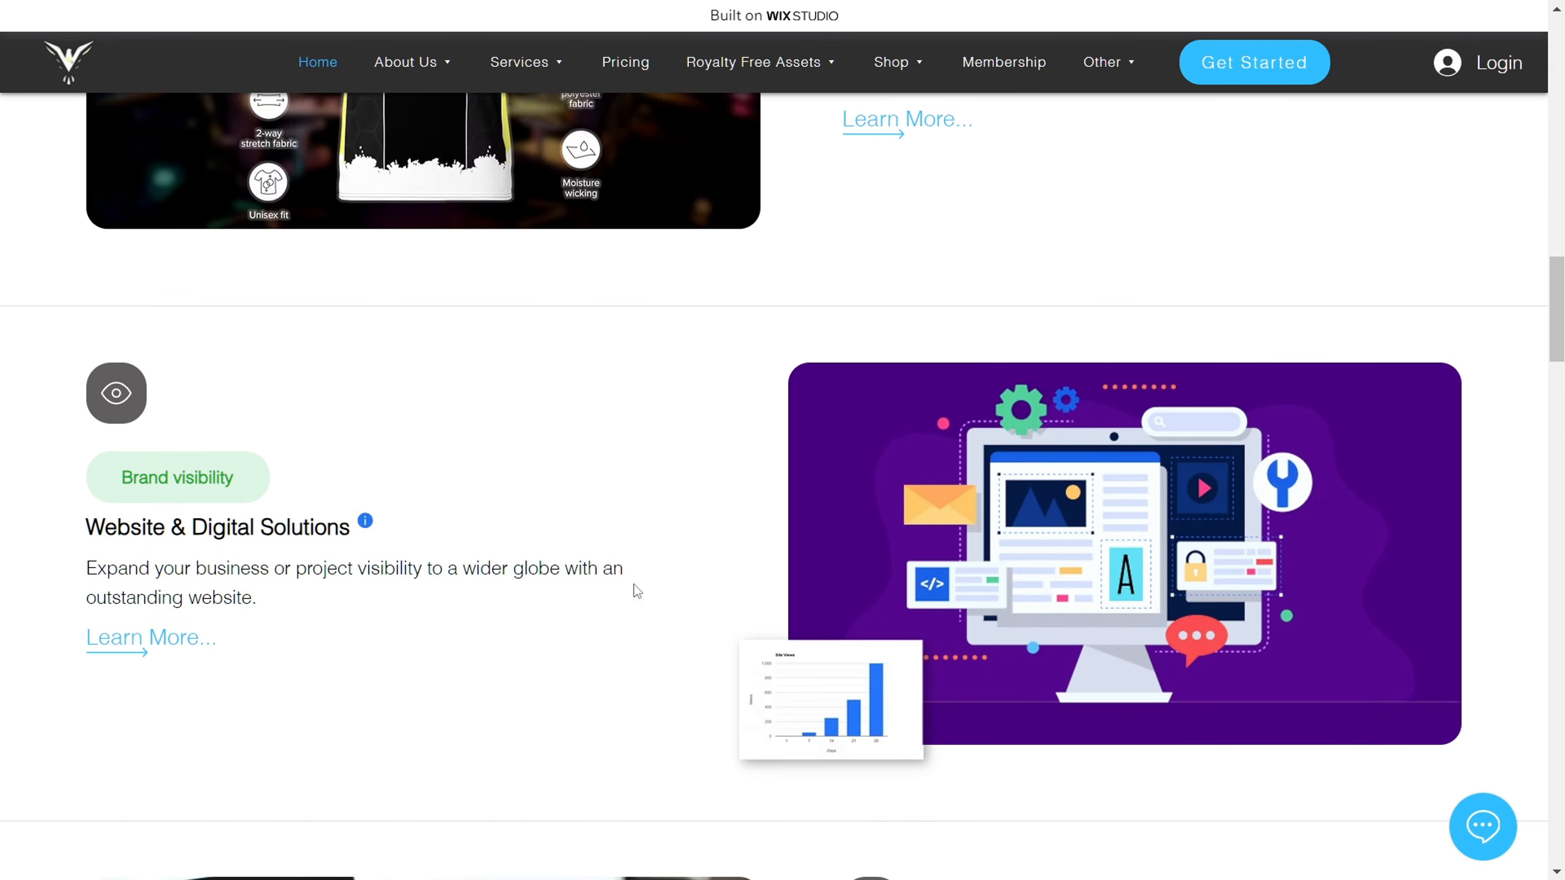
scroll(729, 636, up, 10)
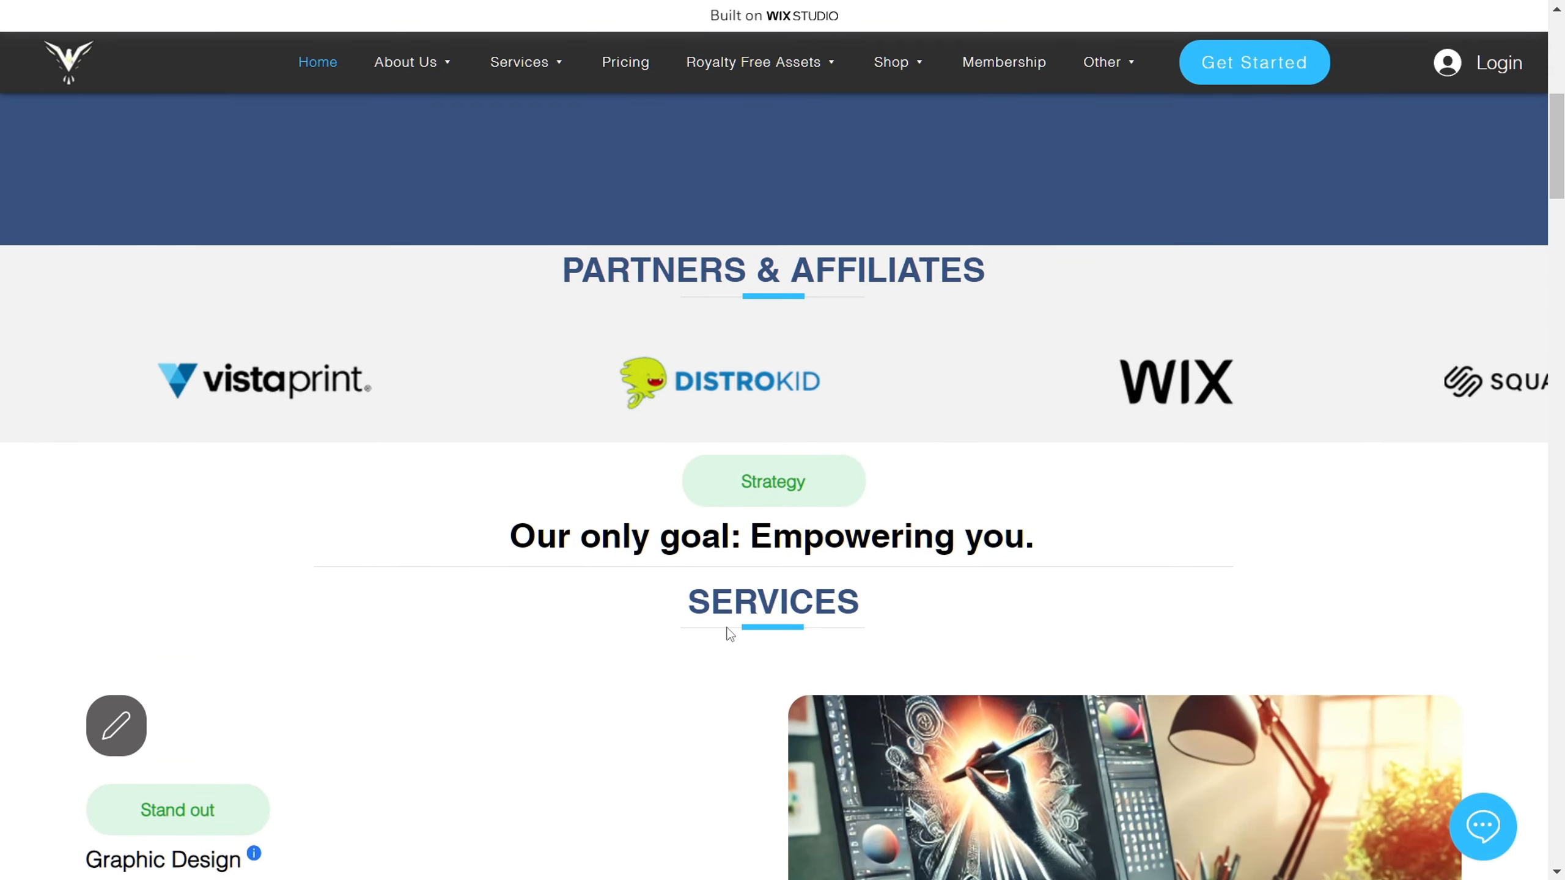